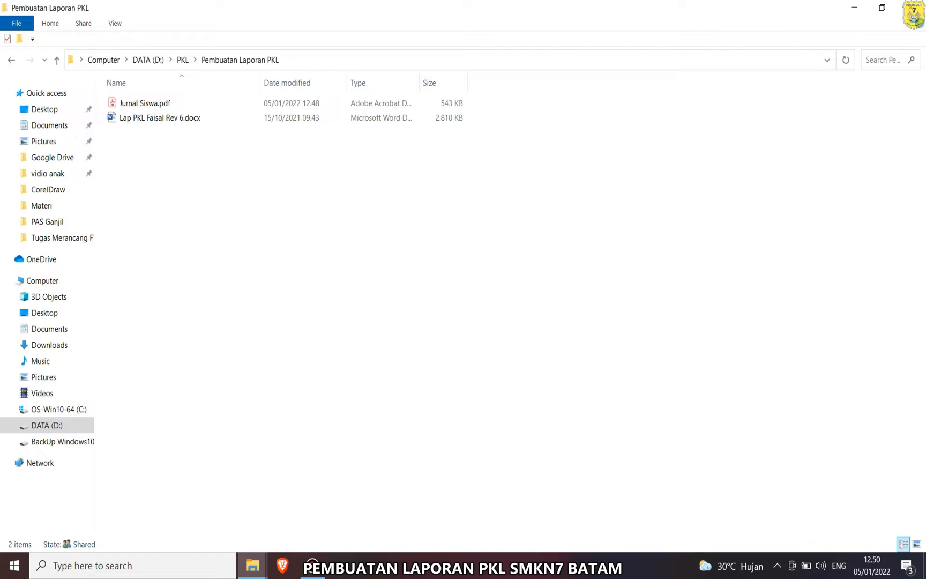
{"action": "right_click", "coordinate": [406, 206]}
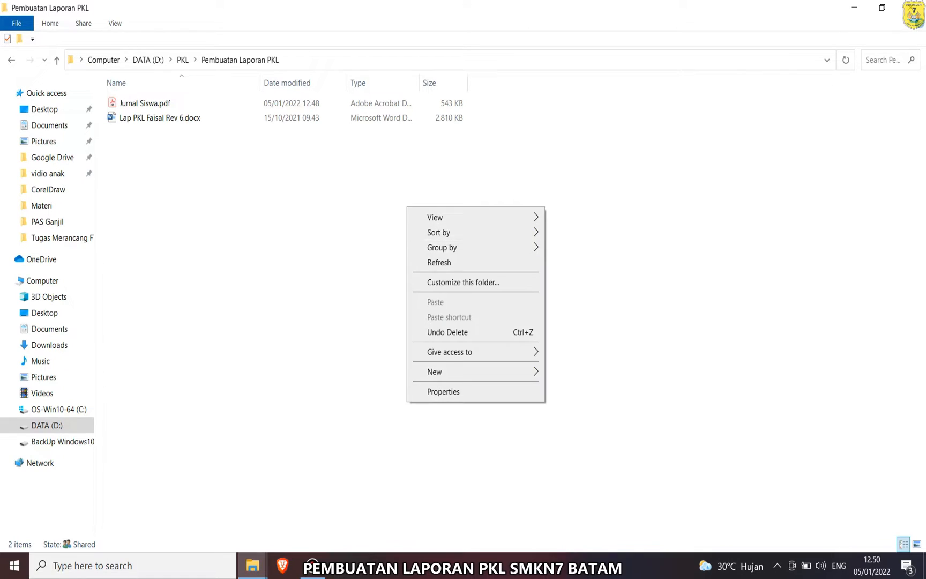
{"action": "key", "text": "Escape"}
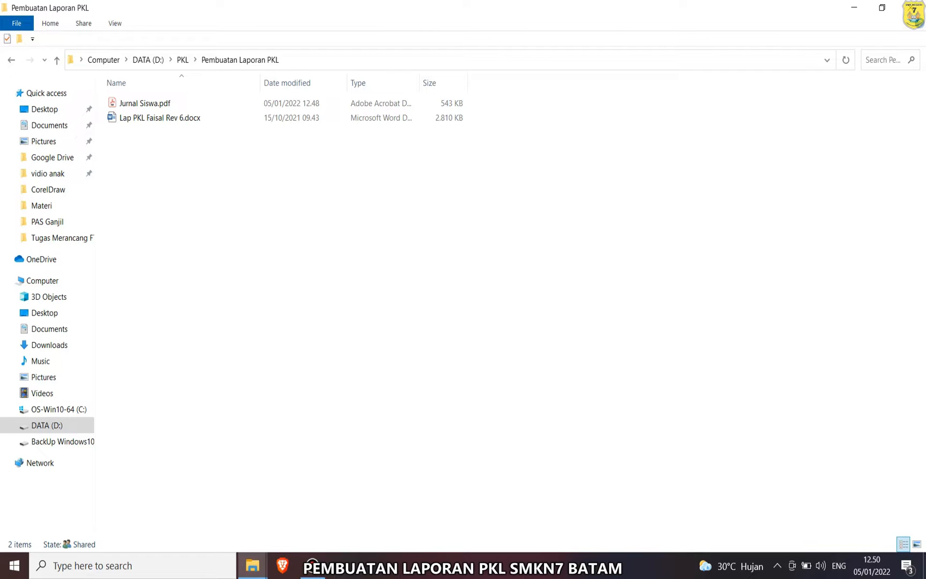
{"action": "left_click", "coordinate": [160, 117]}
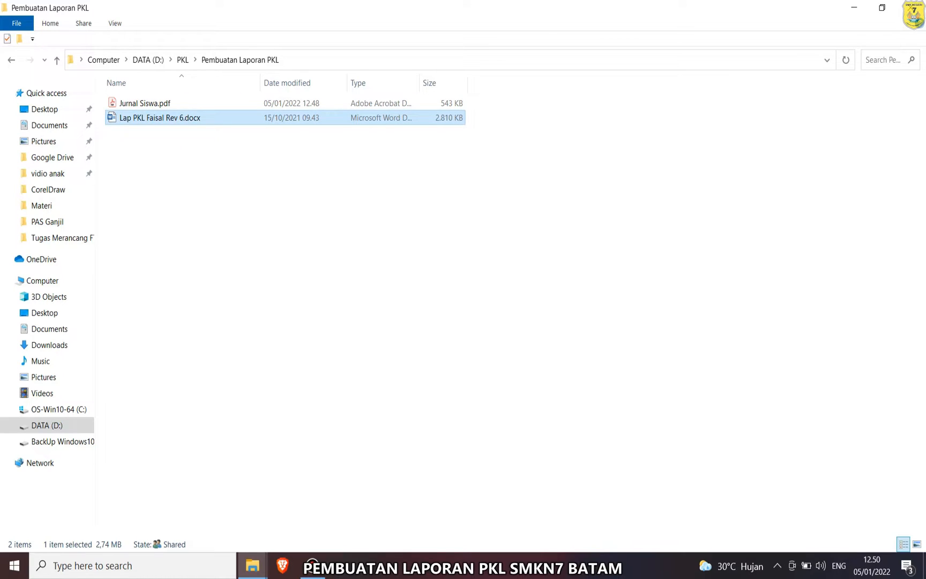
{"action": "left_click", "coordinate": [145, 103]}
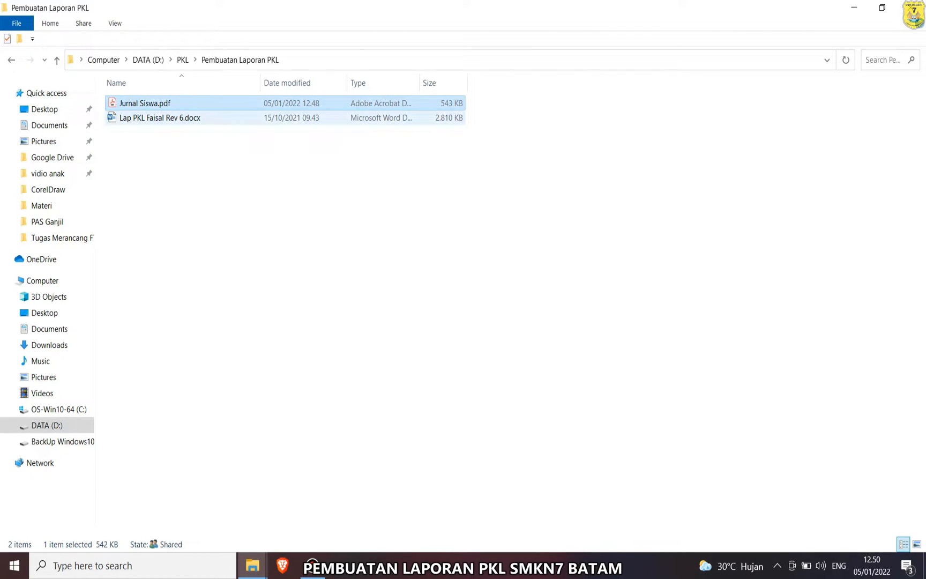
{"action": "left_click", "coordinate": [159, 117]}
{"action": "left_click", "coordinate": [145, 103]}
{"action": "left_click", "coordinate": [160, 117]}
{"action": "left_click", "coordinate": [145, 103]}
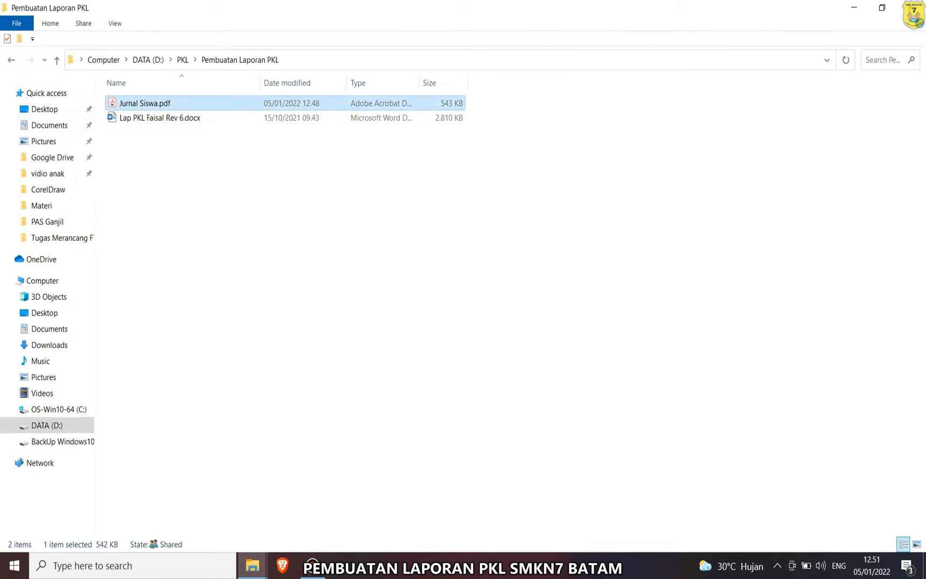
{"action": "left_click", "coordinate": [159, 118]}
{"action": "left_click", "coordinate": [145, 103]}
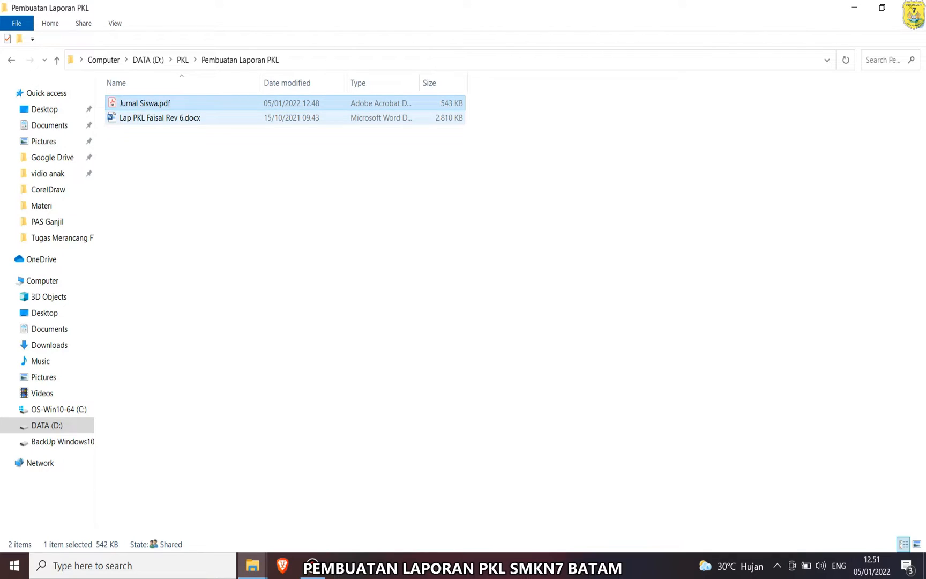
- Open the sample PKL report Word document from the Pembuatan Laporan PKL folder and enable editing
{"action": "left_click", "coordinate": [160, 118]}
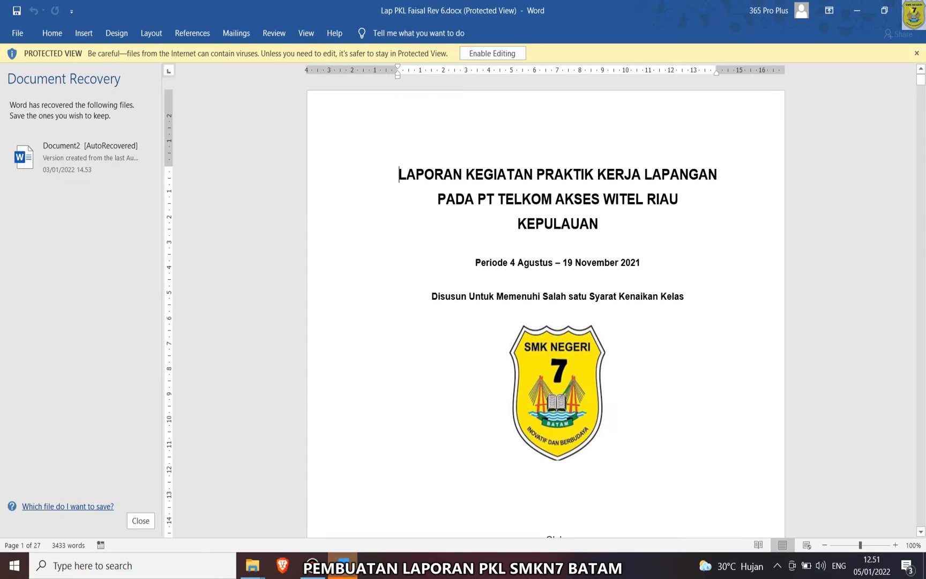
{"action": "left_click", "coordinate": [492, 53]}
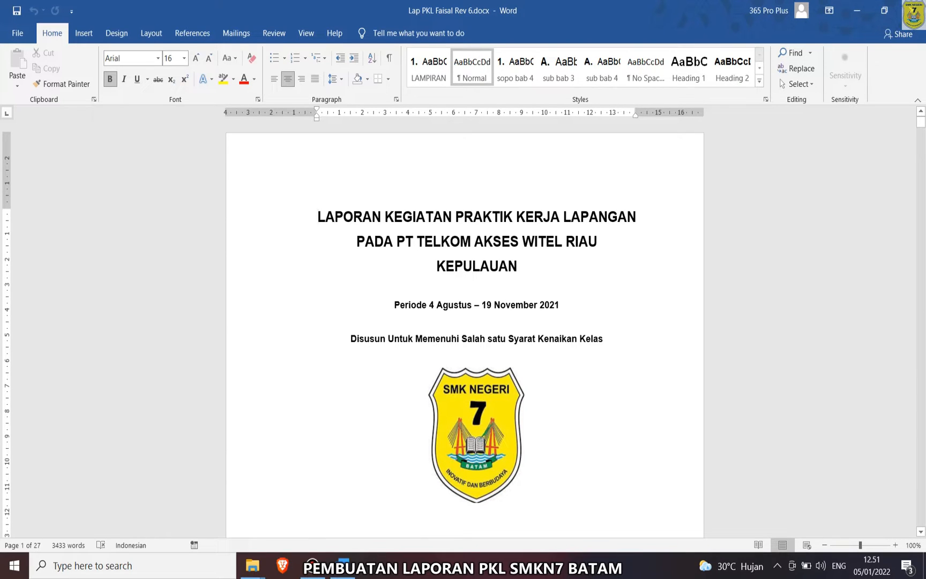
- Examine the sample report's cover page, including the title, company name, school logo and student details
{"action": "scroll", "coordinate": [464, 329], "scroll_direction": "down", "scroll_amount": 5}
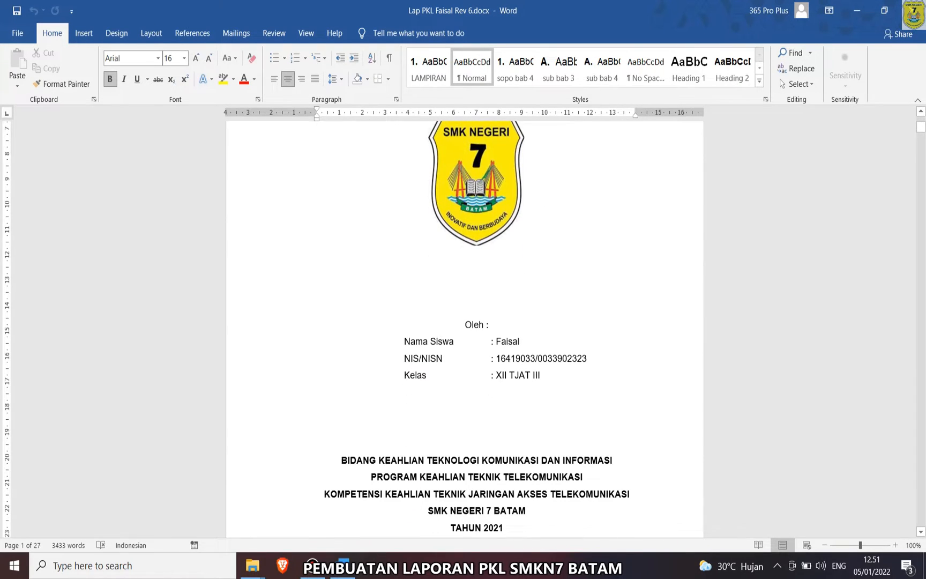
{"action": "left_click", "coordinate": [519, 341]}
{"action": "scroll", "coordinate": [465, 329], "scroll_direction": "up", "scroll_amount": 5}
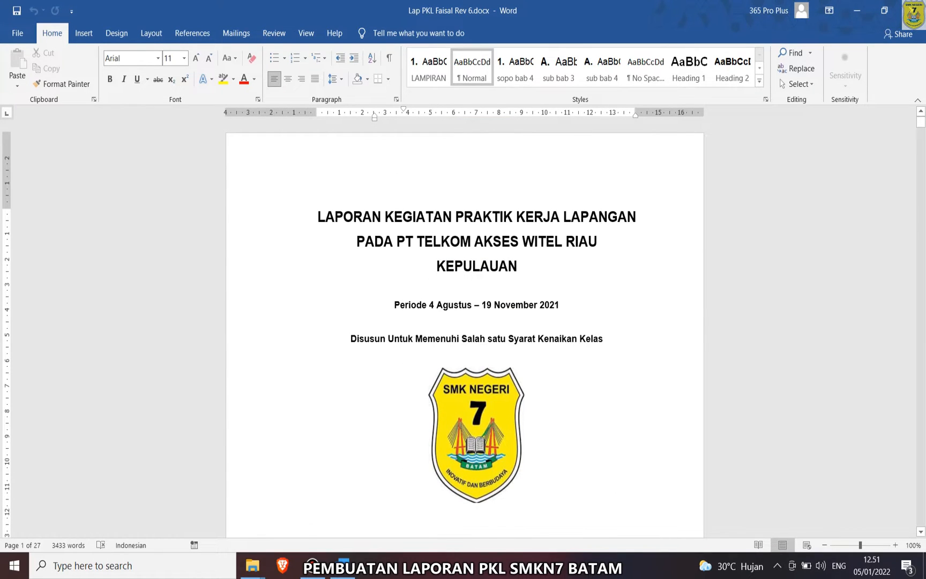
{"action": "left_click_drag", "start_coordinate": [357, 243], "coordinate": [523, 242]}
{"action": "scroll", "coordinate": [465, 329], "scroll_direction": "down", "scroll_amount": 5}
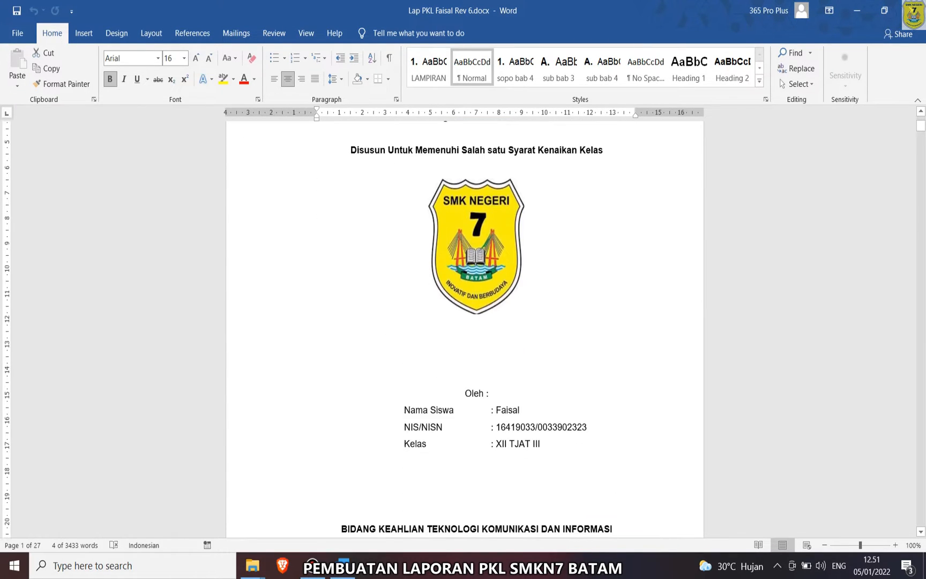
{"action": "left_click", "coordinate": [520, 277]}
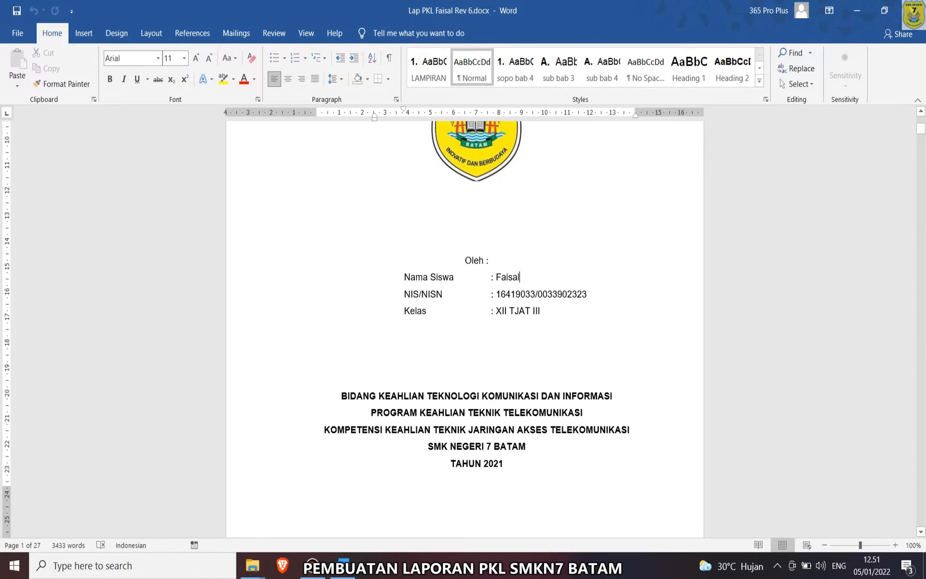
- Review the report's front matter: approval sheets, Kata Pengantar, Daftar Isi, Daftar Tabel and Daftar Gambar
{"action": "scroll", "coordinate": [465, 329], "scroll_direction": "down", "scroll_amount": 10}
{"action": "scroll", "coordinate": [465, 329], "scroll_direction": "down", "scroll_amount": 12}
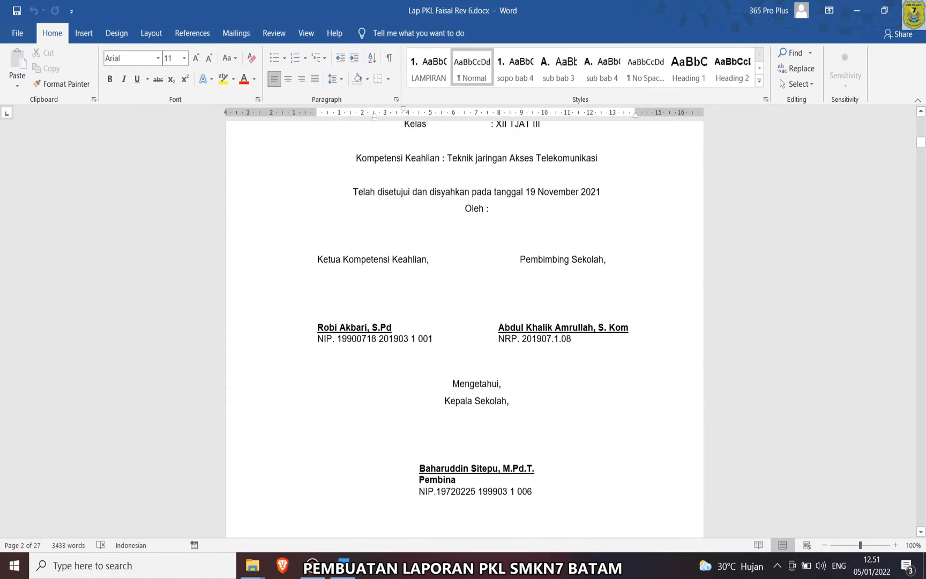
{"action": "scroll", "coordinate": [476, 171], "scroll_direction": "down", "scroll_amount": 2}
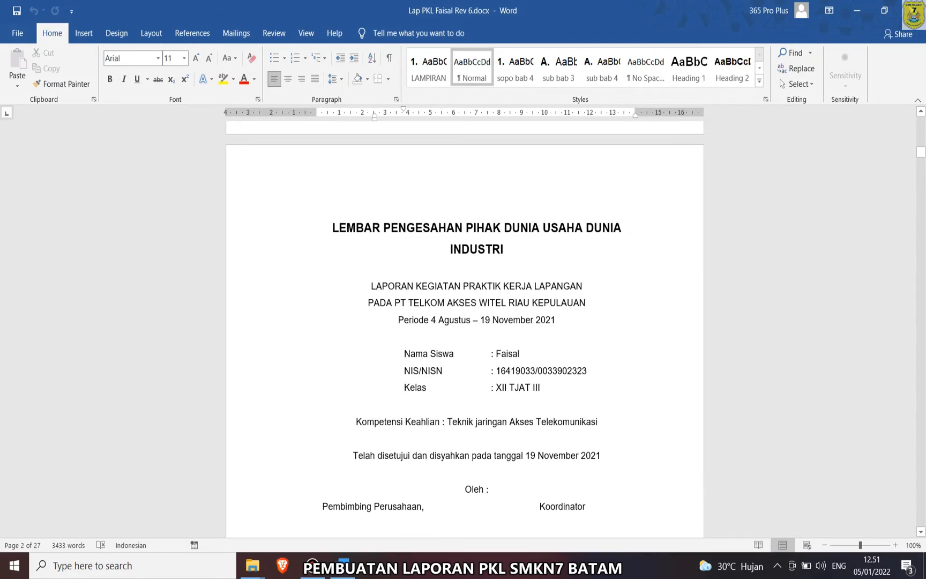
{"action": "scroll", "coordinate": [464, 329], "scroll_direction": "down", "scroll_amount": 11}
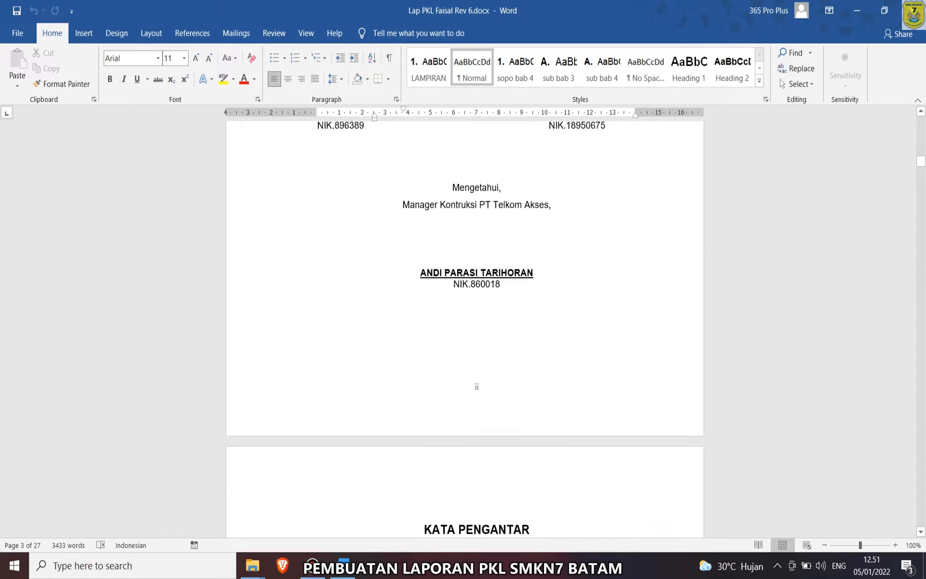
{"action": "scroll", "coordinate": [464, 329], "scroll_direction": "down", "scroll_amount": 17}
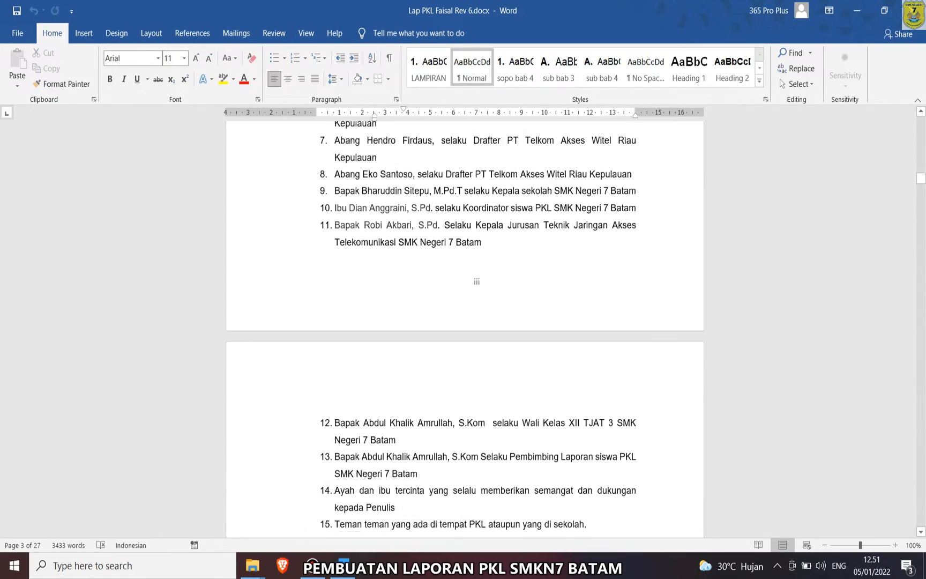
{"action": "scroll", "coordinate": [630, 298], "scroll_direction": "down", "scroll_amount": 17}
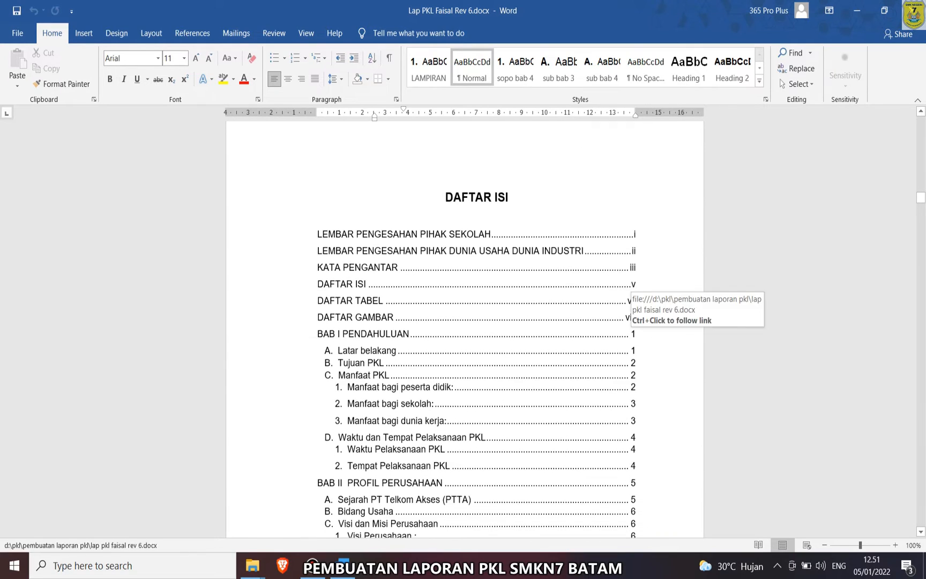
{"action": "scroll", "coordinate": [476, 271], "scroll_direction": "down", "scroll_amount": 20}
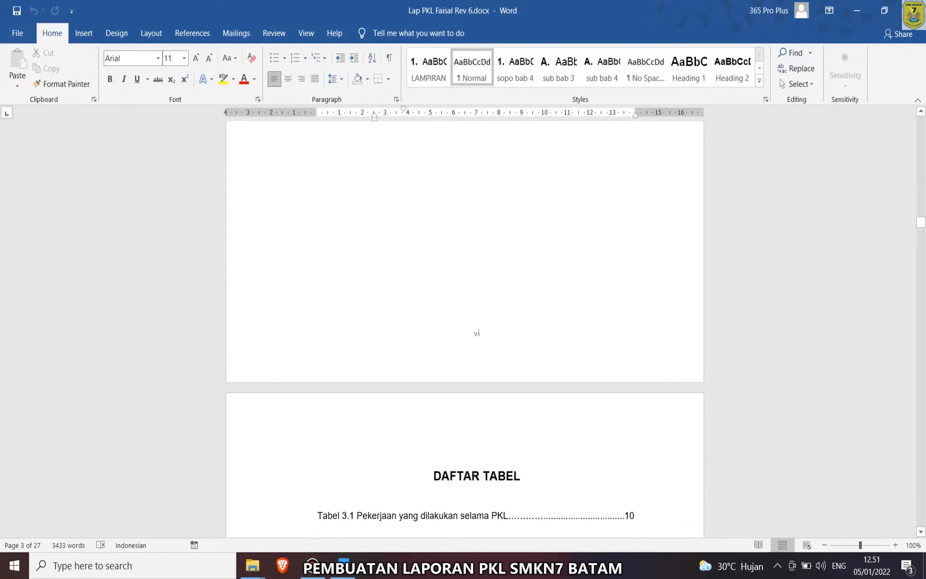
{"action": "scroll", "coordinate": [464, 329], "scroll_direction": "up", "scroll_amount": 20}
{"action": "scroll", "coordinate": [464, 328], "scroll_direction": "down", "scroll_amount": 13}
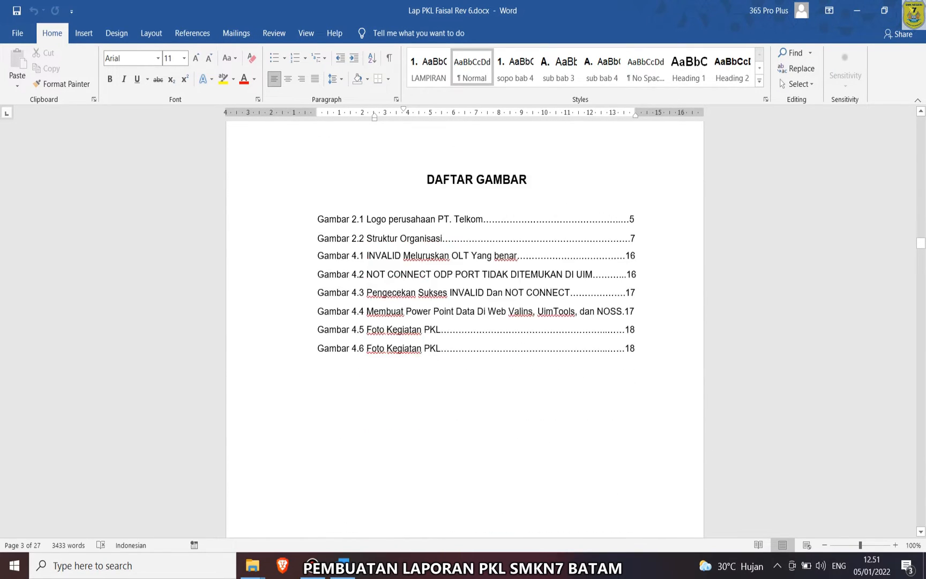
- Look through the report's chapters from the introduction to the table of work done, and return to the cover page
{"action": "scroll", "coordinate": [464, 329], "scroll_direction": "down", "scroll_amount": 18}
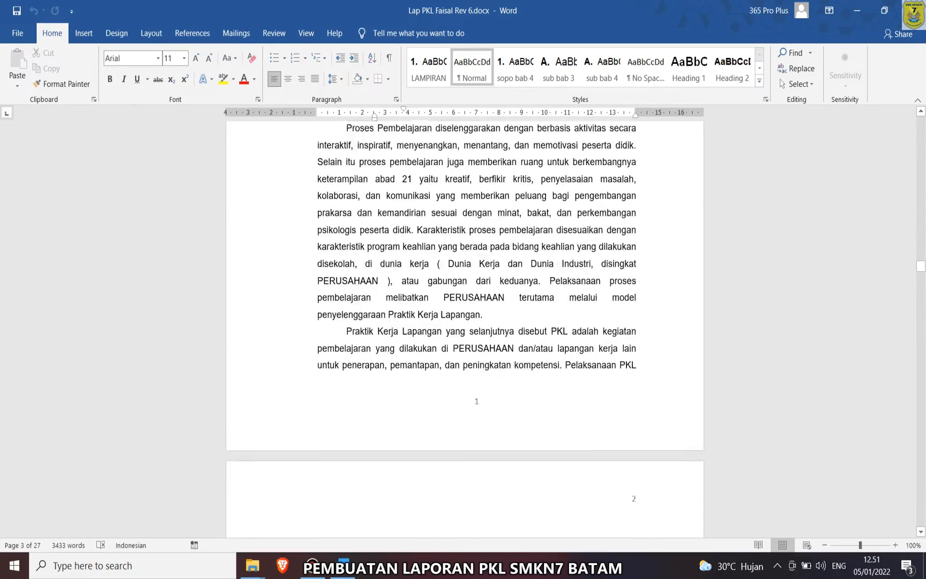
{"action": "scroll", "coordinate": [465, 329], "scroll_direction": "down", "scroll_amount": 19}
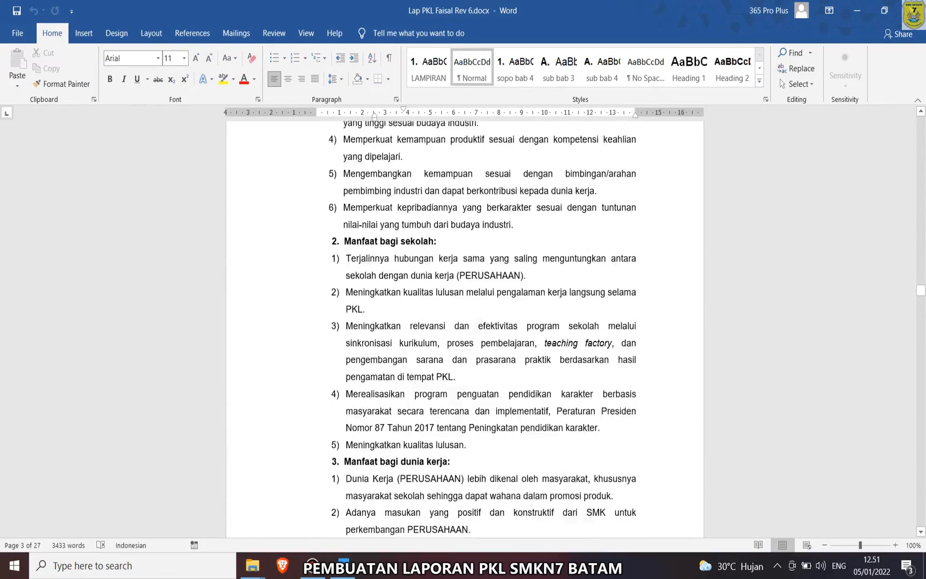
{"action": "scroll", "coordinate": [465, 329], "scroll_direction": "down", "scroll_amount": 20}
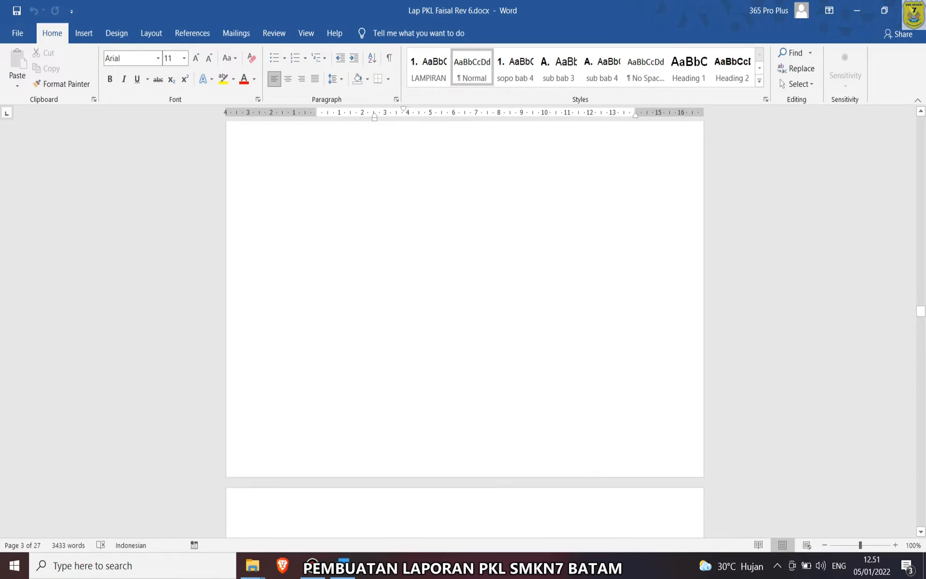
{"action": "scroll", "coordinate": [464, 329], "scroll_direction": "down", "scroll_amount": 20}
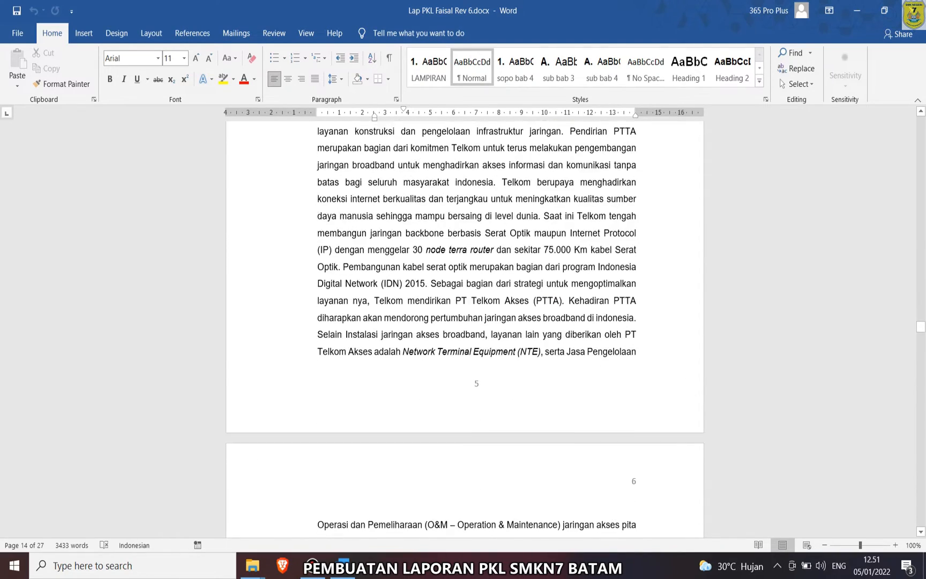
{"action": "scroll", "coordinate": [464, 329], "scroll_direction": "down", "scroll_amount": 20}
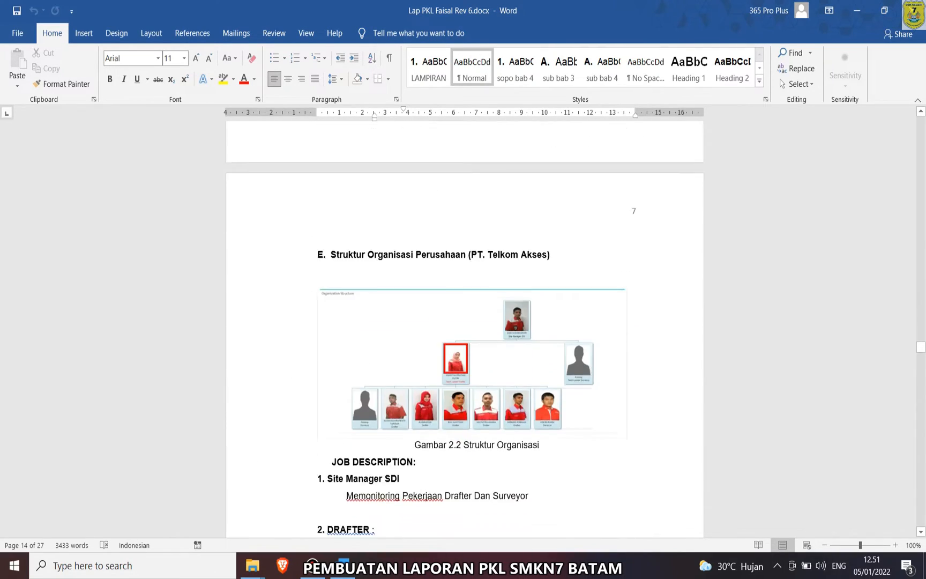
{"action": "scroll", "coordinate": [465, 329], "scroll_direction": "down", "scroll_amount": 20}
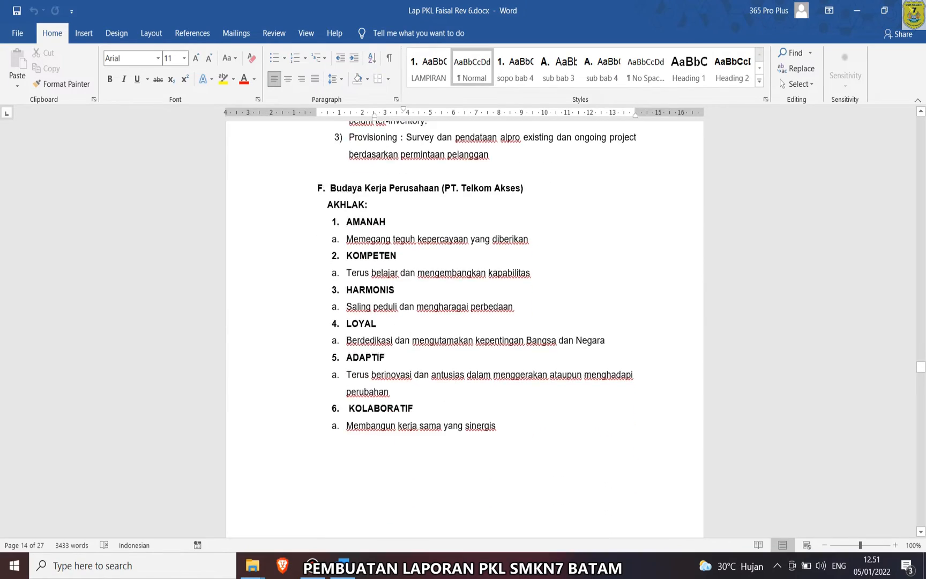
{"action": "scroll", "coordinate": [464, 329], "scroll_direction": "down", "scroll_amount": 15}
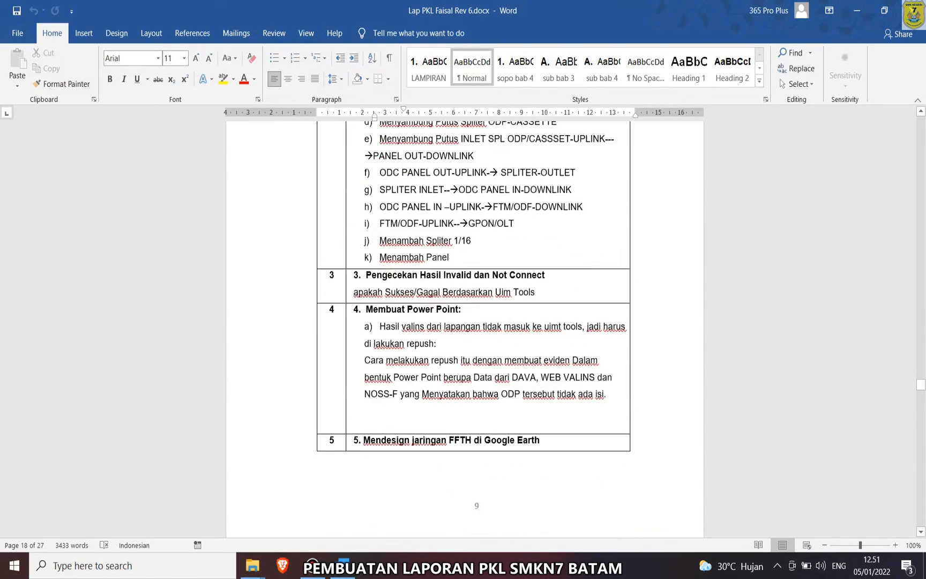
{"action": "left_click_drag", "start_coordinate": [921, 386], "coordinate": [920, 122]}
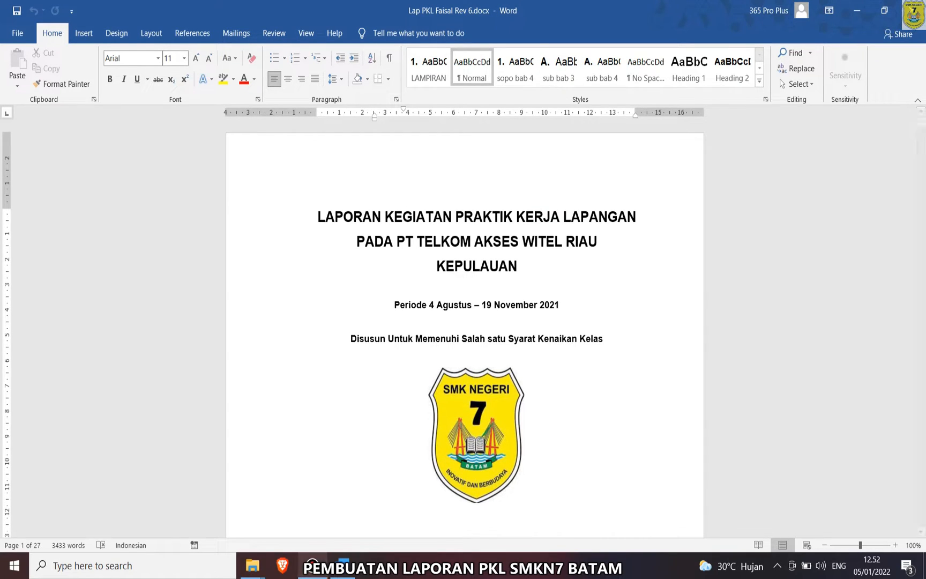
- Switch to the Pembuatan Laporan PKL folder in File Explorer and select Jurnal Siswa.pdf
{"action": "left_click", "coordinate": [282, 566]}
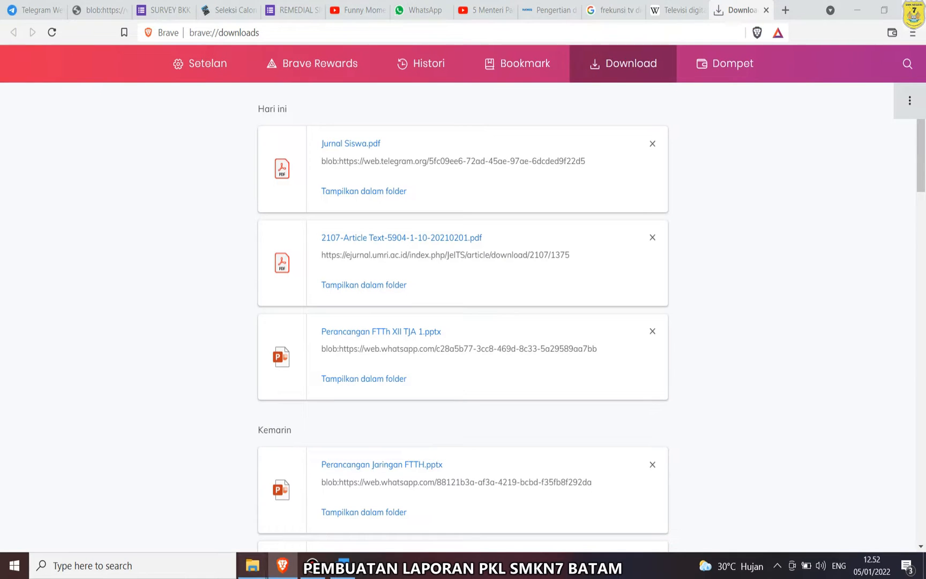
{"action": "mouse_move", "coordinate": [252, 565]}
{"action": "left_click", "coordinate": [317, 506]}
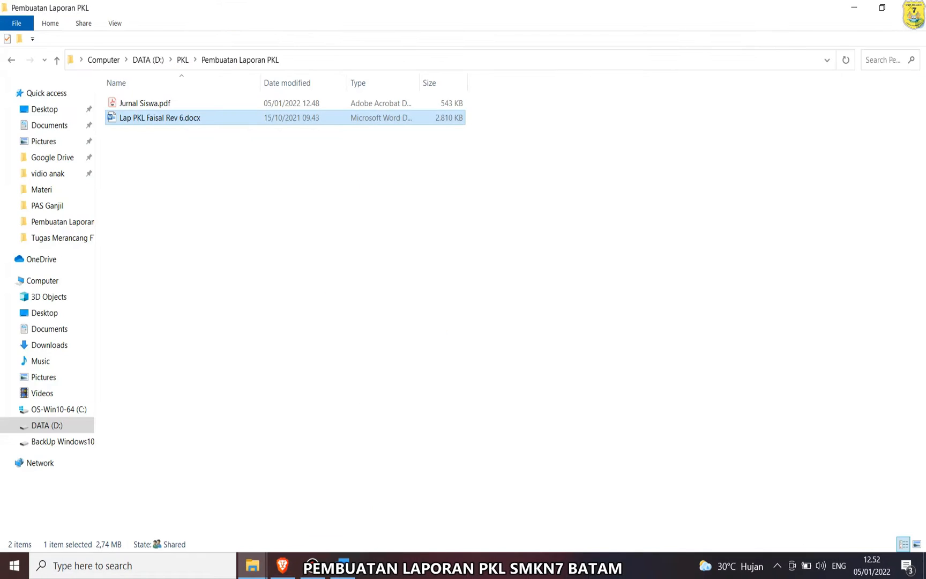
{"action": "left_click", "coordinate": [289, 231]}
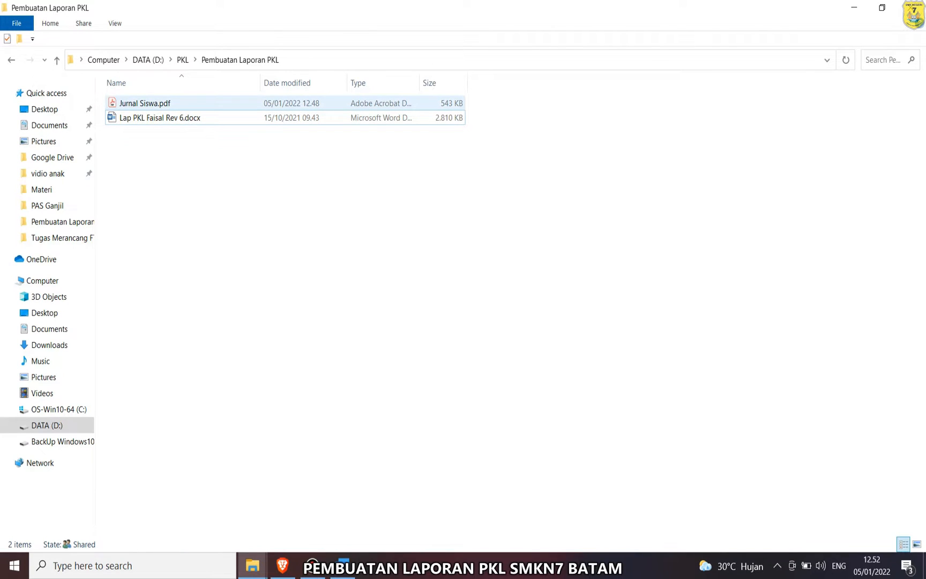
{"action": "left_click", "coordinate": [161, 103]}
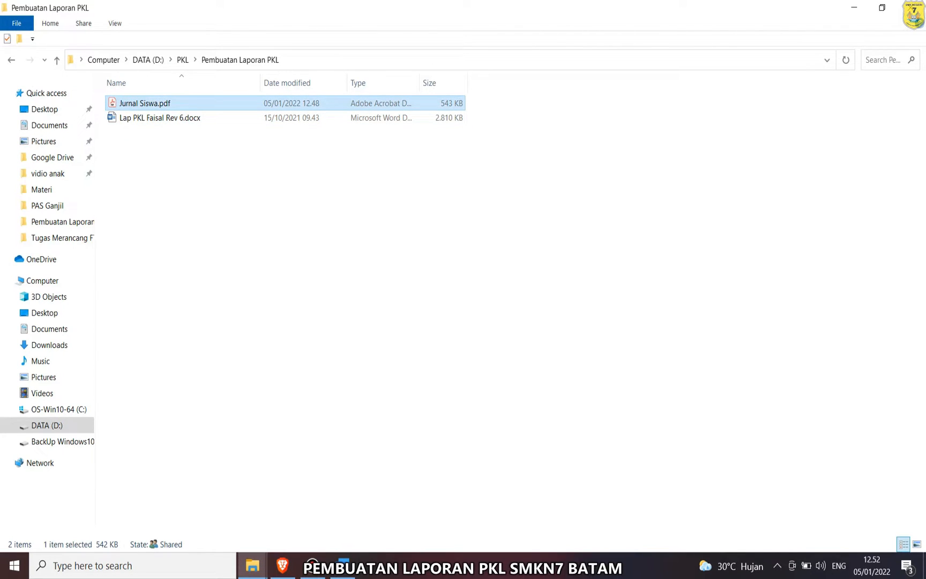
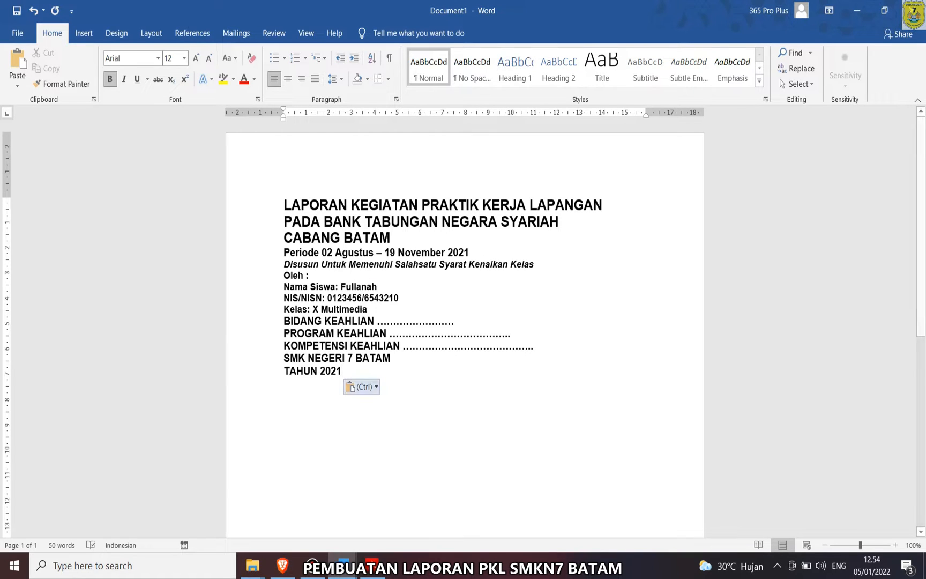
- Change the pasted cover text in the new document to text only, without its source formatting
{"action": "key", "text": "ctrl"}
{"action": "key", "text": "t"}
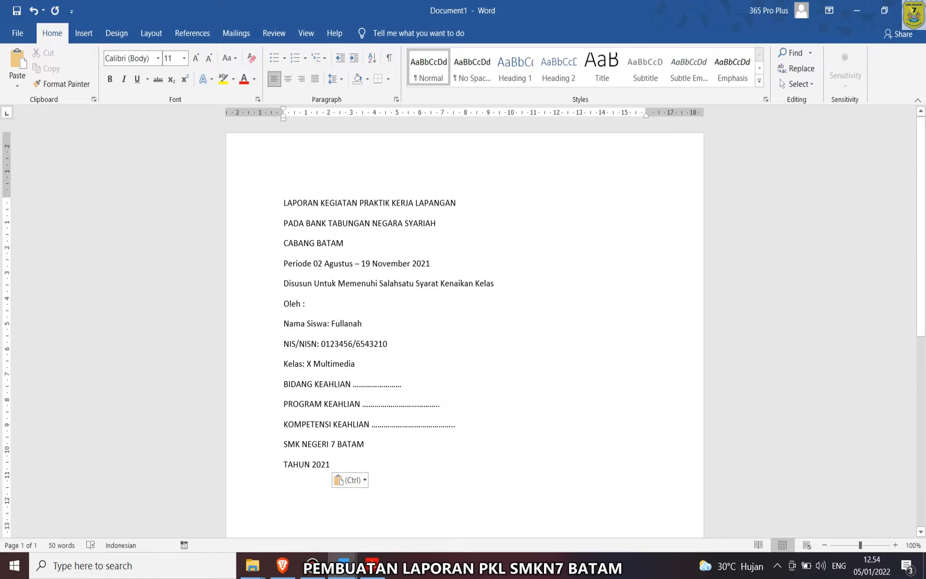
- Switch to Jurnal Siswa.pdf in Acrobat Reader and examine the sample PKL report cover from its title
{"action": "key", "text": "alt+Tab"}
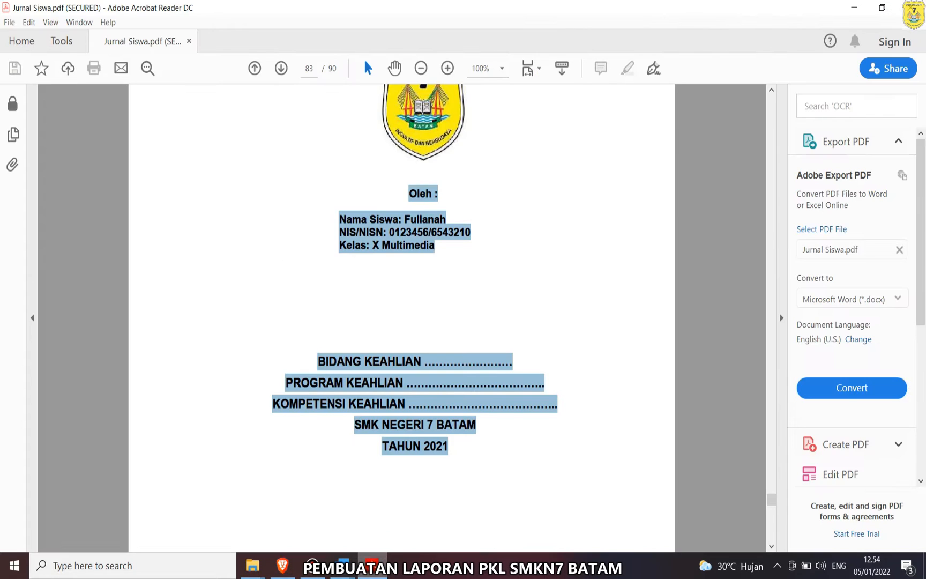
{"action": "scroll", "coordinate": [402, 318], "scroll_direction": "up", "scroll_amount": 5}
{"action": "scroll", "coordinate": [402, 317], "scroll_direction": "up", "scroll_amount": 3}
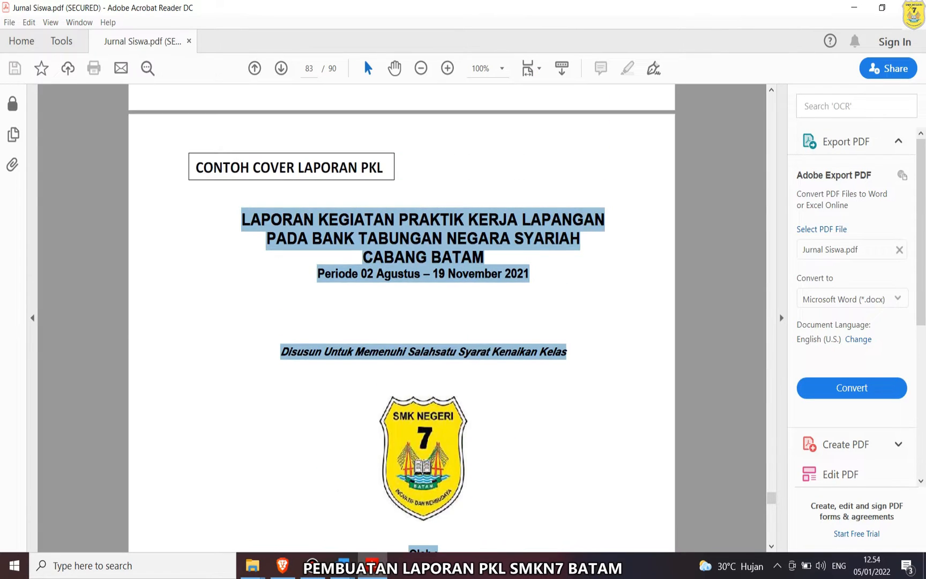
- Switch to Document1 in Word and bold the three title lines of the cover, from LAPORAN KEGIATAN to CABANG BATAM
{"action": "scroll", "coordinate": [402, 318], "scroll_direction": "down", "scroll_amount": 6}
{"action": "mouse_move", "coordinate": [343, 566]}
{"action": "left_click", "coordinate": [407, 509]}
{"action": "left_click_drag", "start_coordinate": [284, 202], "coordinate": [441, 222]}
{"action": "left_click", "coordinate": [323, 223]}
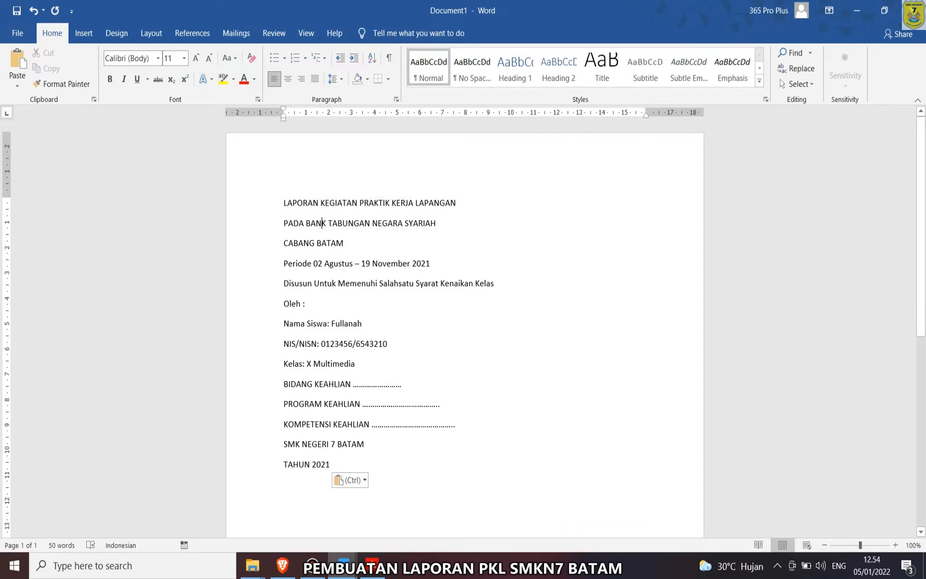
{"action": "left_click_drag", "start_coordinate": [283, 203], "coordinate": [348, 243]}
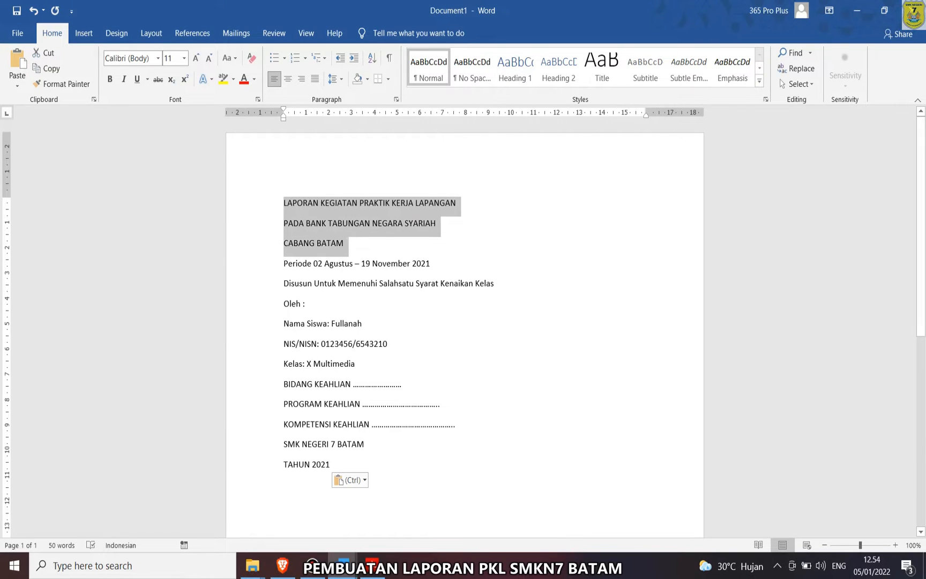
{"action": "left_click", "coordinate": [110, 79]}
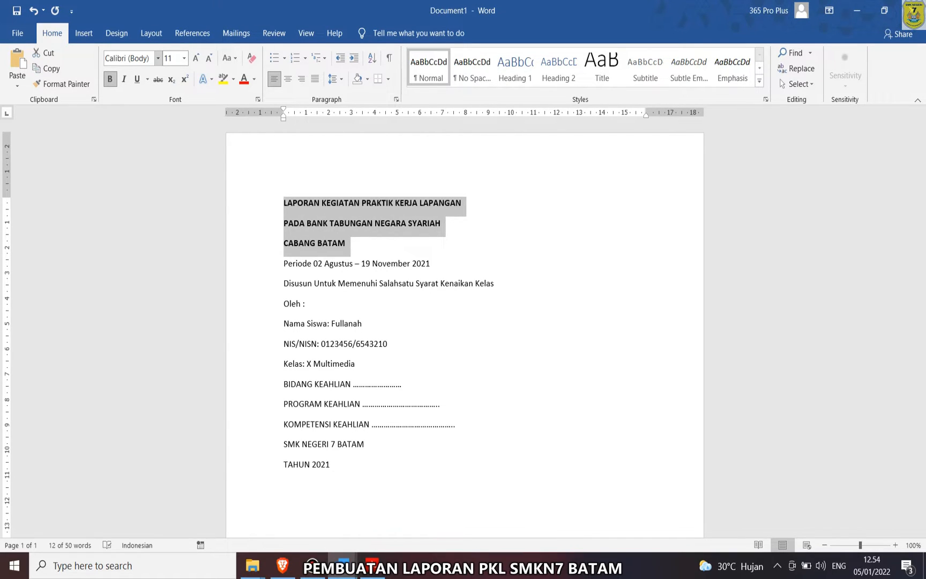
{"action": "left_click", "coordinate": [428, 283]}
{"action": "left_click", "coordinate": [363, 323]}
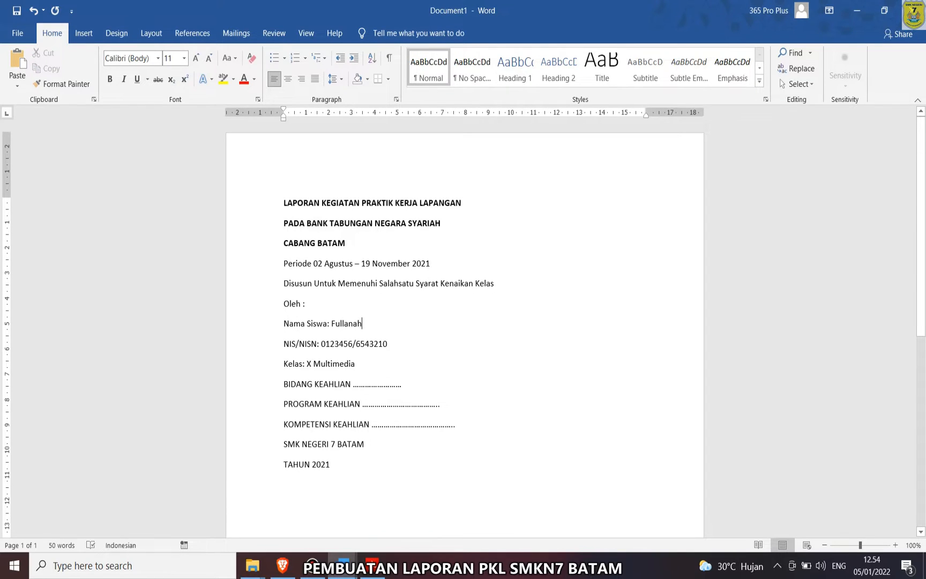
- Switch to Jurnal Siswa.pdf in Acrobat Reader and copy the SMK Negeri 7 logo from the sample cover
{"action": "scroll", "coordinate": [464, 322], "scroll_direction": "down", "scroll_amount": 1}
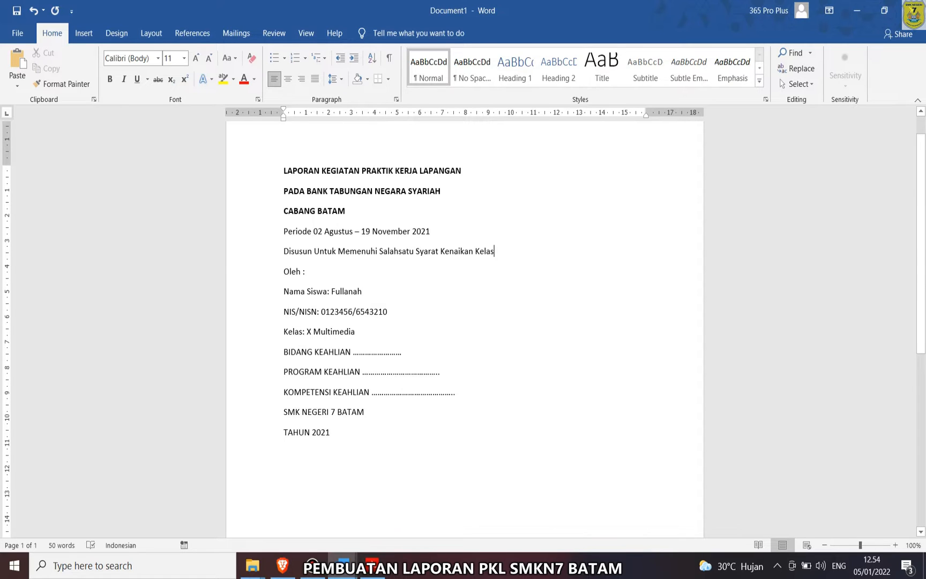
{"action": "left_click", "coordinate": [373, 566]}
{"action": "left_click", "coordinate": [422, 304]}
{"action": "right_click", "coordinate": [428, 286]}
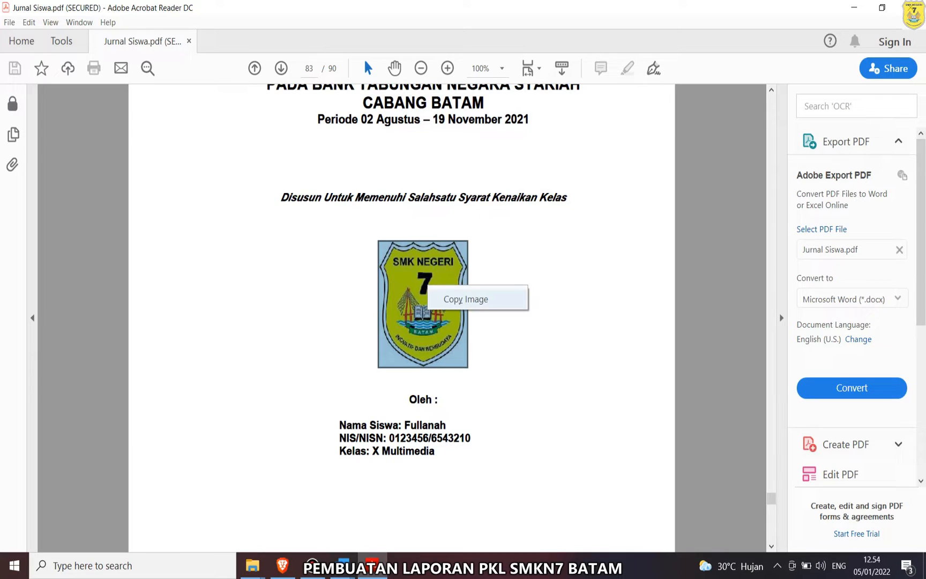
{"action": "left_click", "coordinate": [465, 299]}
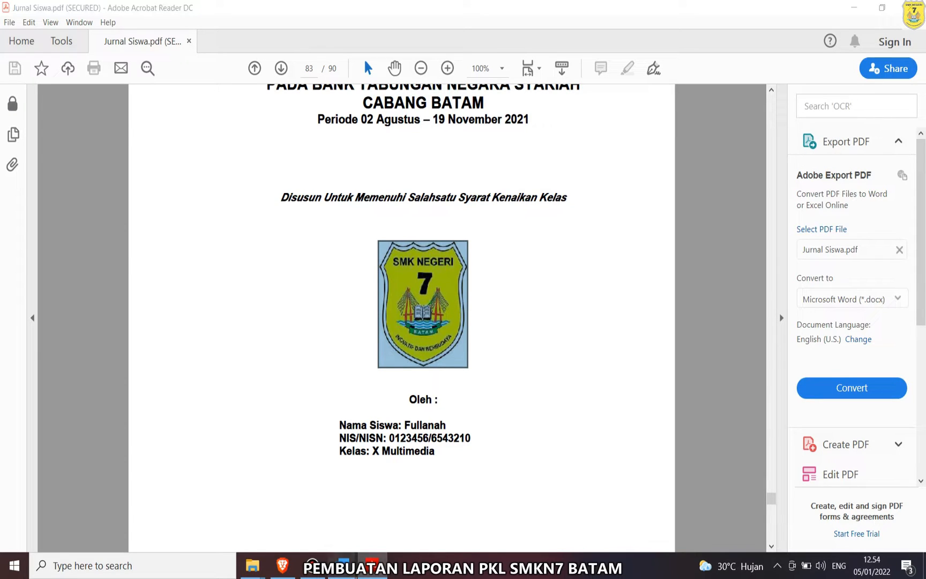
- Paste the school logo into Document1 on a new line below "Disusun Untuk Memenuhi Salahsatu Syarat Kenaikan Kelas"
{"action": "mouse_move", "coordinate": [342, 565]}
{"action": "left_click", "coordinate": [411, 504]}
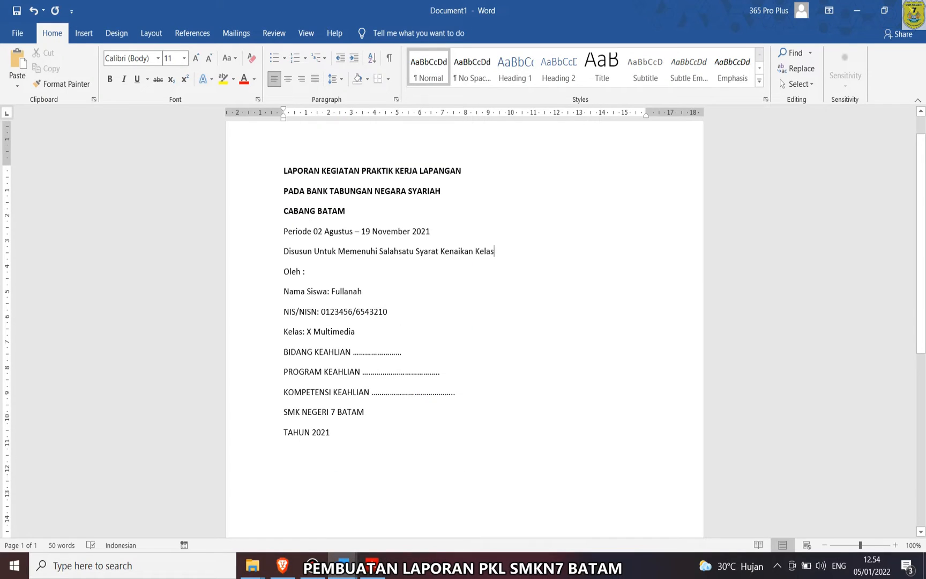
{"action": "key", "text": "Return"}
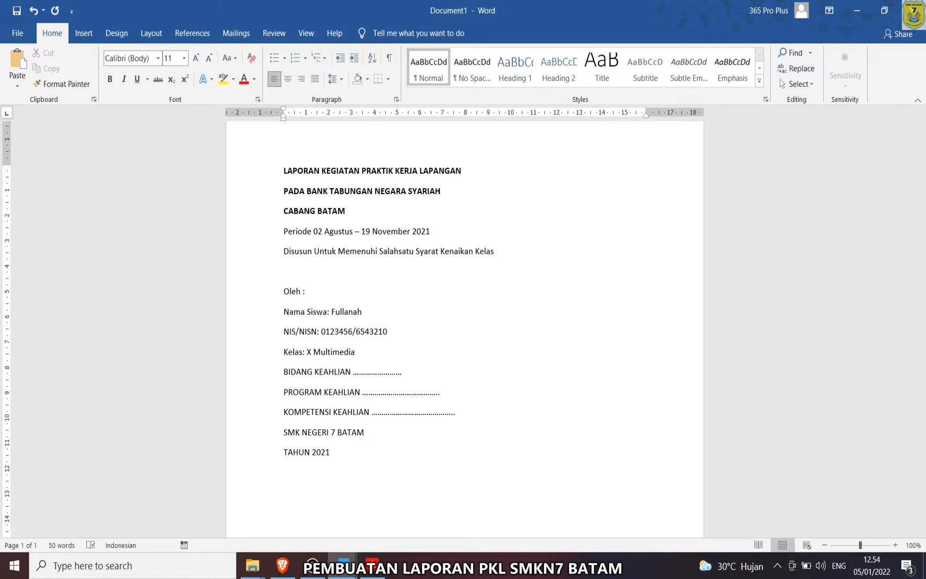
{"action": "key", "text": "ctrl+v"}
{"action": "left_click", "coordinate": [323, 319]}
- Add blank lines after the TAHUN 2021 line until the document continues on a second page
{"action": "scroll", "coordinate": [322, 319], "scroll_direction": "down", "scroll_amount": 10}
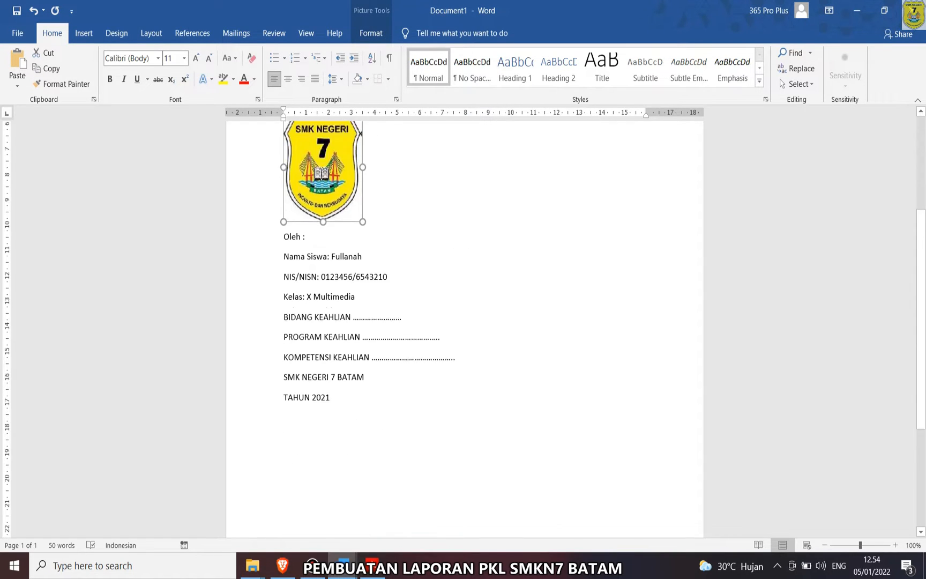
{"action": "left_click", "coordinate": [330, 224]}
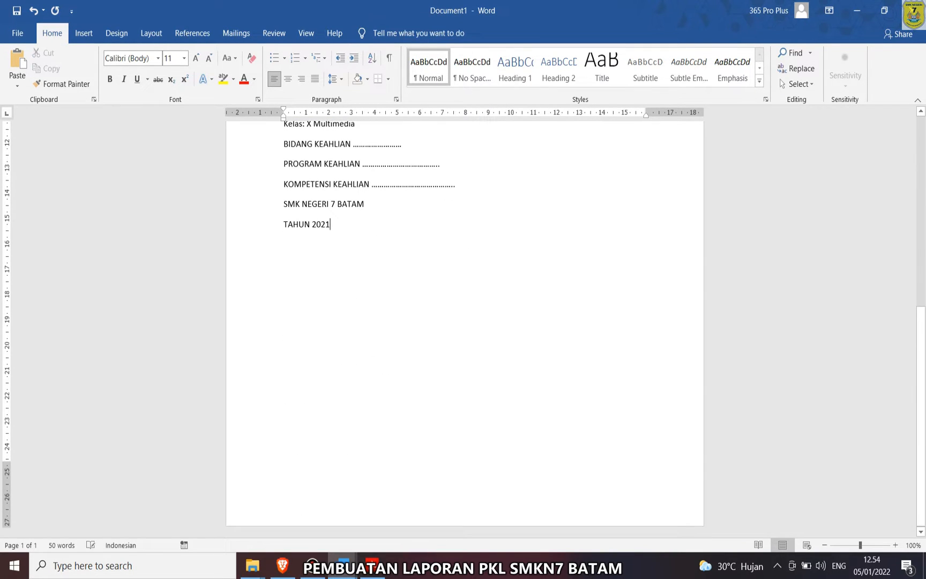
{"action": "key", "text": "Return"}
{"action": "key", "text": "Return"}
{"action": "key", "text": "Return"}
{"action": "key", "text": "Return"}
{"action": "key", "text": "Return"}
{"action": "key", "text": "Return"}
{"action": "key", "text": "Return"}
{"action": "key", "text": "Return"}
{"action": "key", "text": "Return"}
{"action": "key", "text": "Return"}
{"action": "key", "text": "Return"}
{"action": "key", "text": "Return"}
{"action": "key", "text": "Return"}
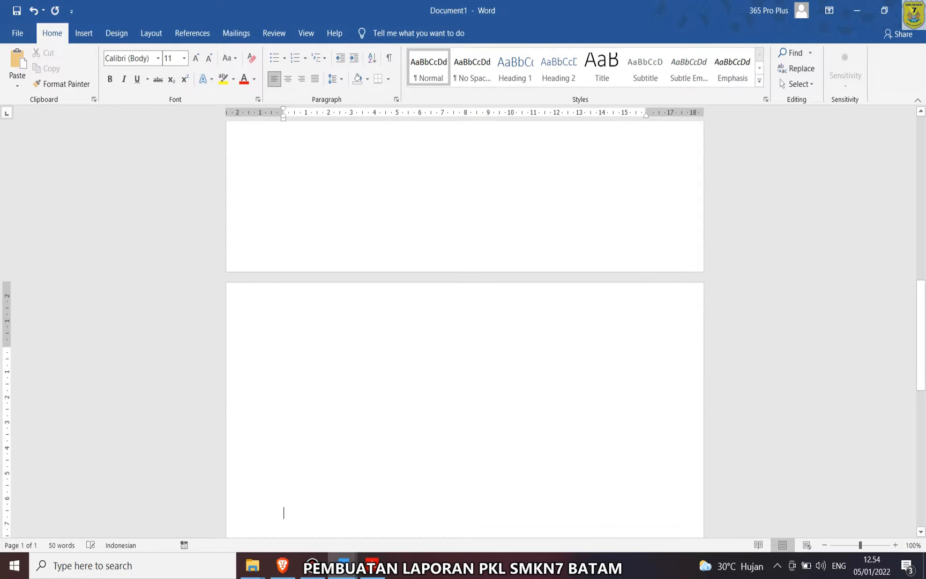
- Switch to Jurnal Siswa.pdf and examine the report writing outline, especially which approval sheets follow the cover
{"action": "key", "text": "alt+Tab"}
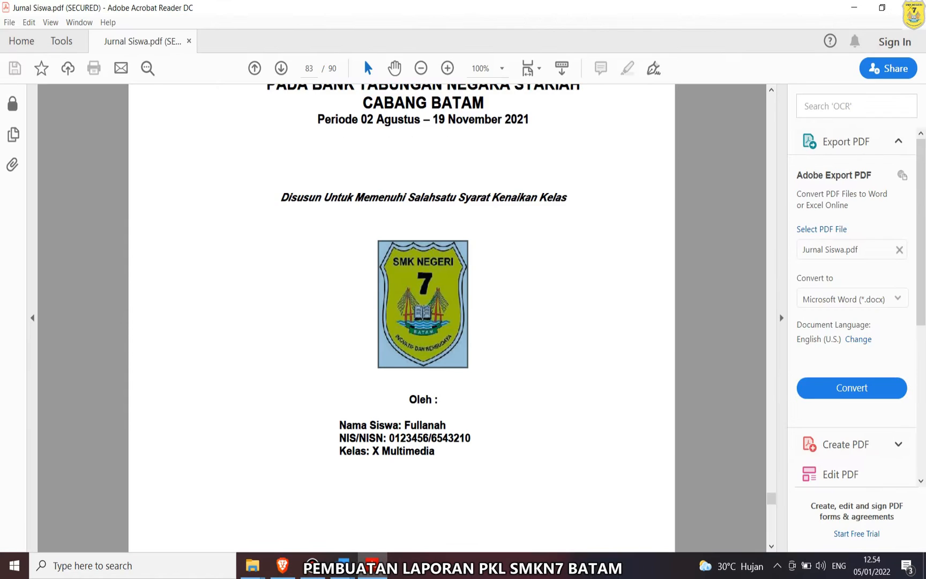
{"action": "scroll", "coordinate": [402, 317], "scroll_direction": "up", "scroll_amount": 7}
{"action": "scroll", "coordinate": [402, 318], "scroll_direction": "up", "scroll_amount": 15}
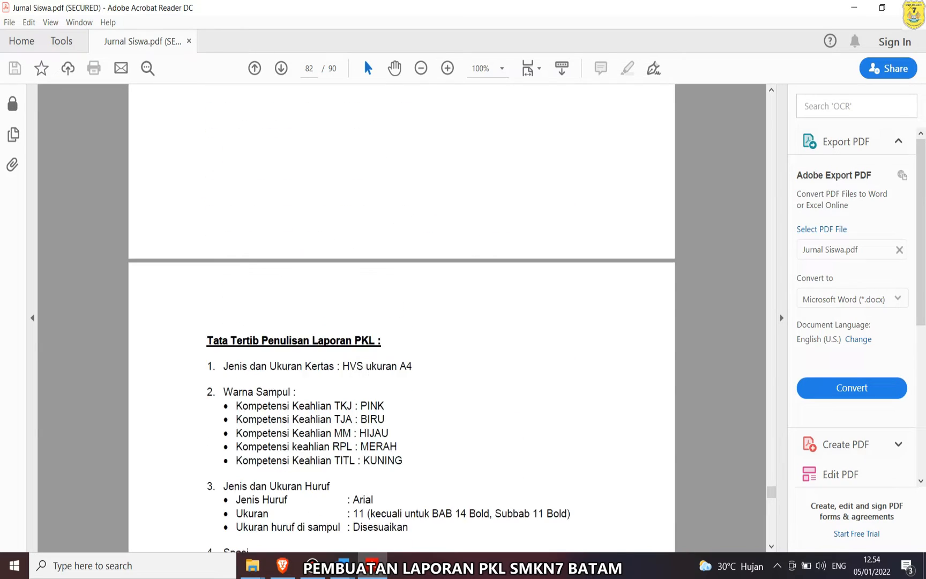
{"action": "scroll", "coordinate": [402, 317], "scroll_direction": "up", "scroll_amount": 8}
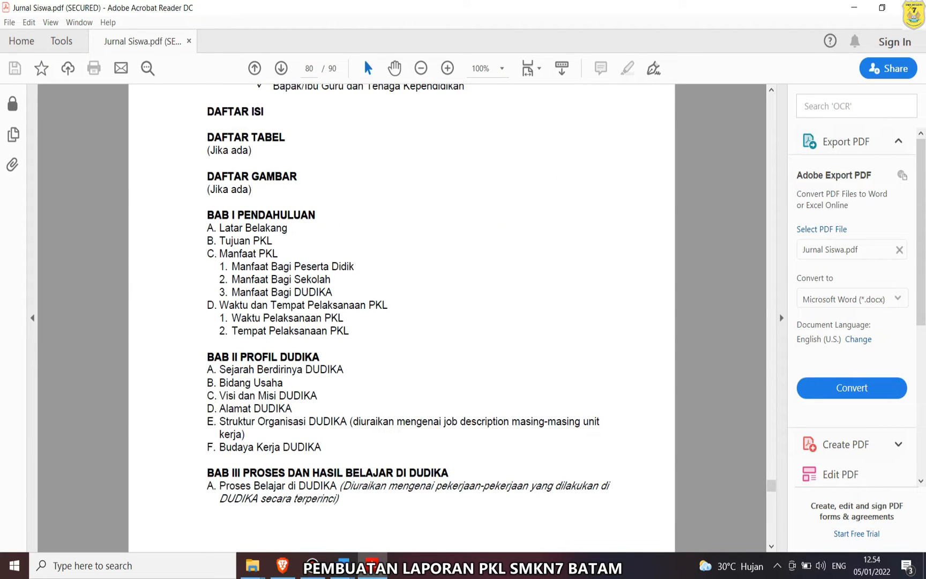
{"action": "scroll", "coordinate": [402, 317], "scroll_direction": "up", "scroll_amount": 12}
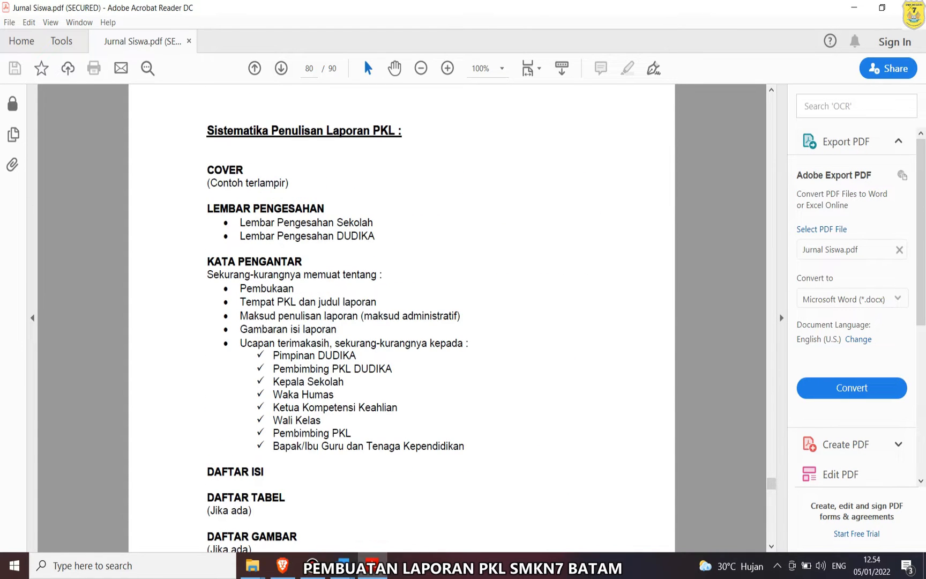
{"action": "left_click_drag", "start_coordinate": [220, 208], "coordinate": [323, 209]}
{"action": "left_click", "coordinate": [375, 236]}
{"action": "left_click", "coordinate": [252, 222]}
{"action": "scroll", "coordinate": [402, 317], "scroll_direction": "down", "scroll_amount": 6}
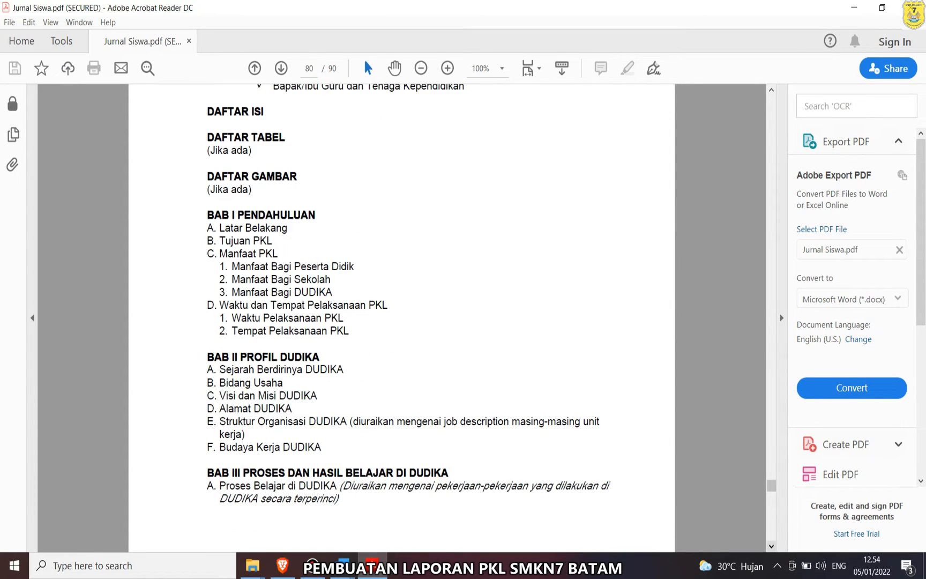
- Copy the full sample text of the LEMBAR PENGESAHAN PIHAK SEKOLAH page, from its heading to the principal's signature block
{"action": "scroll", "coordinate": [402, 317], "scroll_direction": "down", "scroll_amount": 15}
{"action": "scroll", "coordinate": [402, 317], "scroll_direction": "down", "scroll_amount": 20}
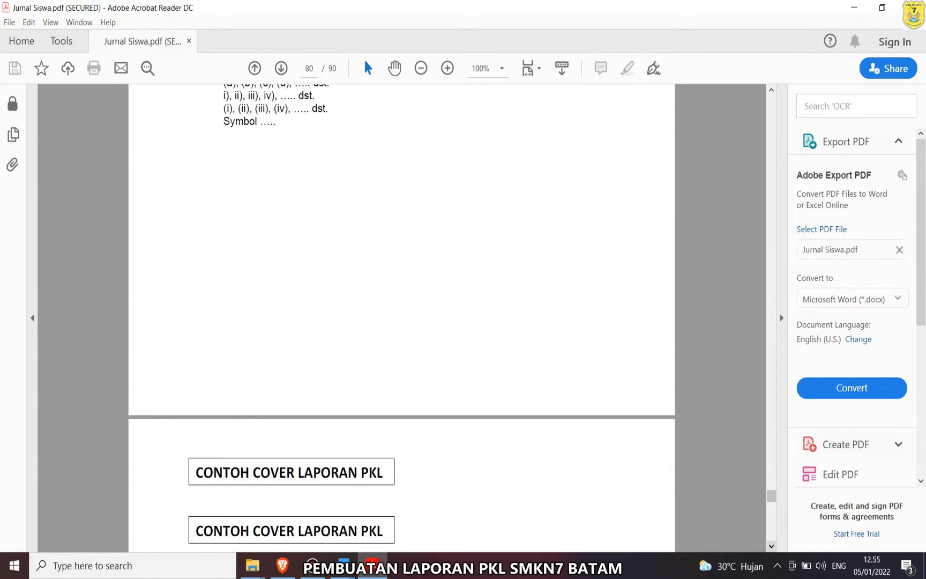
{"action": "scroll", "coordinate": [402, 318], "scroll_direction": "down", "scroll_amount": 5}
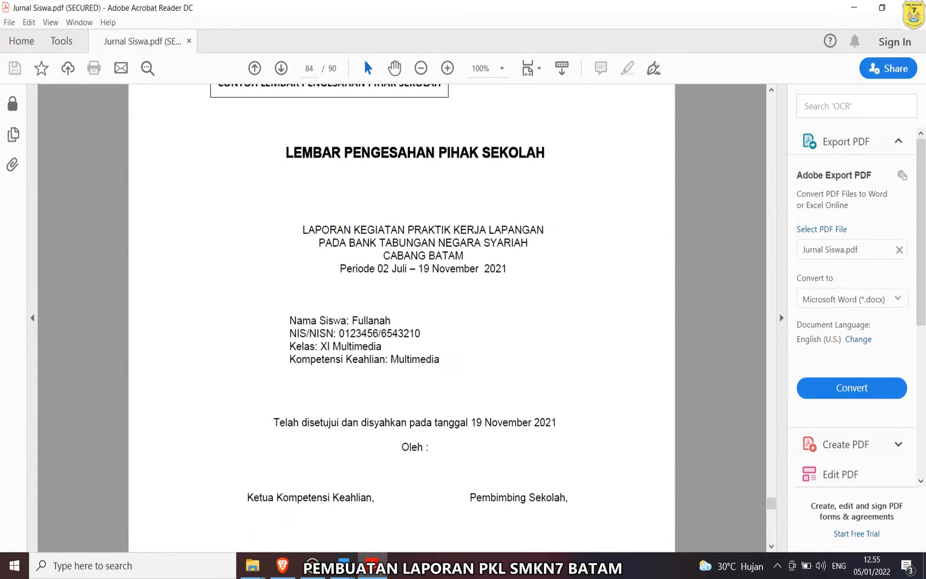
{"action": "left_click_drag", "start_coordinate": [285, 153], "coordinate": [472, 461]}
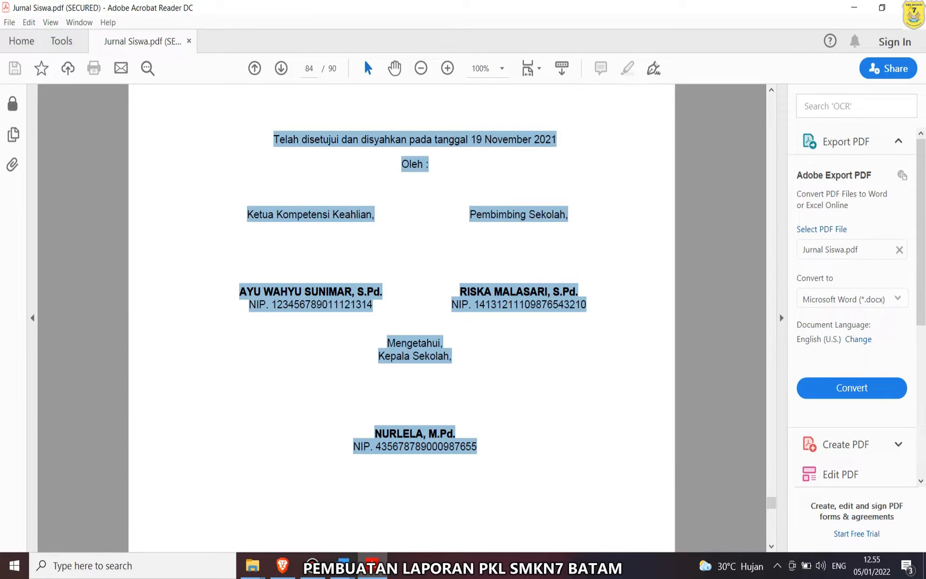
{"action": "right_click", "coordinate": [507, 212]}
{"action": "left_click", "coordinate": [533, 227]}
{"action": "scroll", "coordinate": [402, 316], "scroll_direction": "up", "scroll_amount": 5}
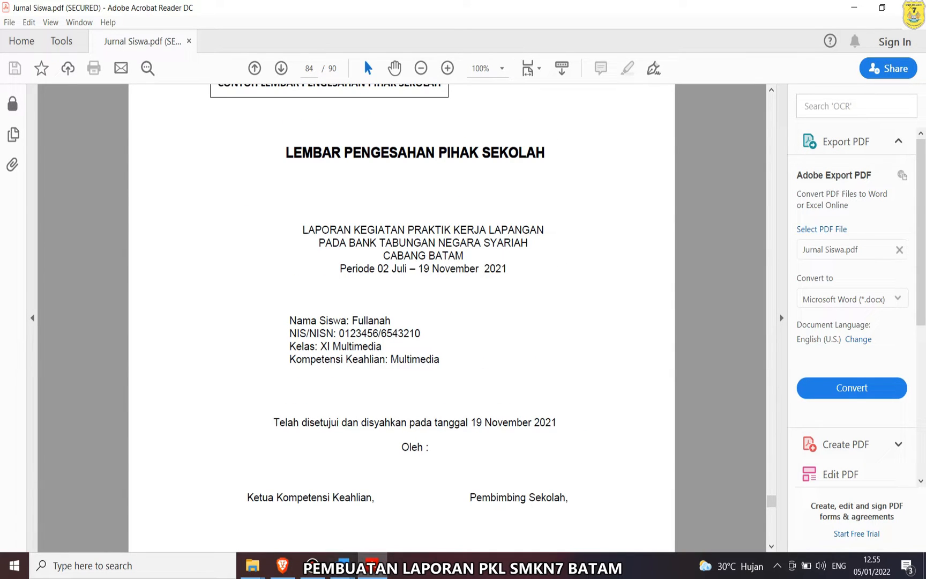
- Switch to the finished sample PKL report in Word and review its cover and school approval page
{"action": "mouse_move", "coordinate": [343, 565]}
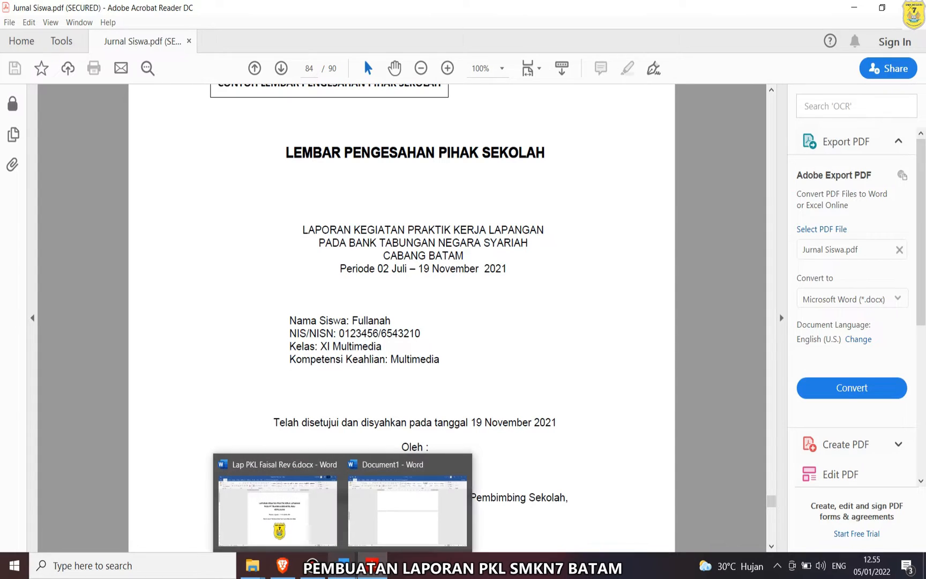
{"action": "left_click", "coordinate": [277, 509]}
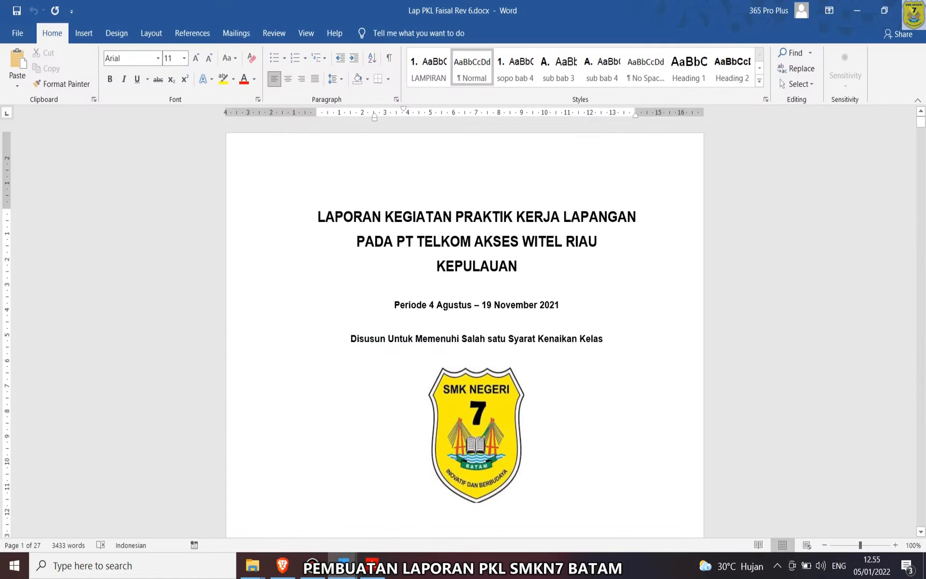
{"action": "scroll", "coordinate": [465, 330], "scroll_direction": "down", "scroll_amount": 11}
{"action": "scroll", "coordinate": [464, 329], "scroll_direction": "up", "scroll_amount": 7}
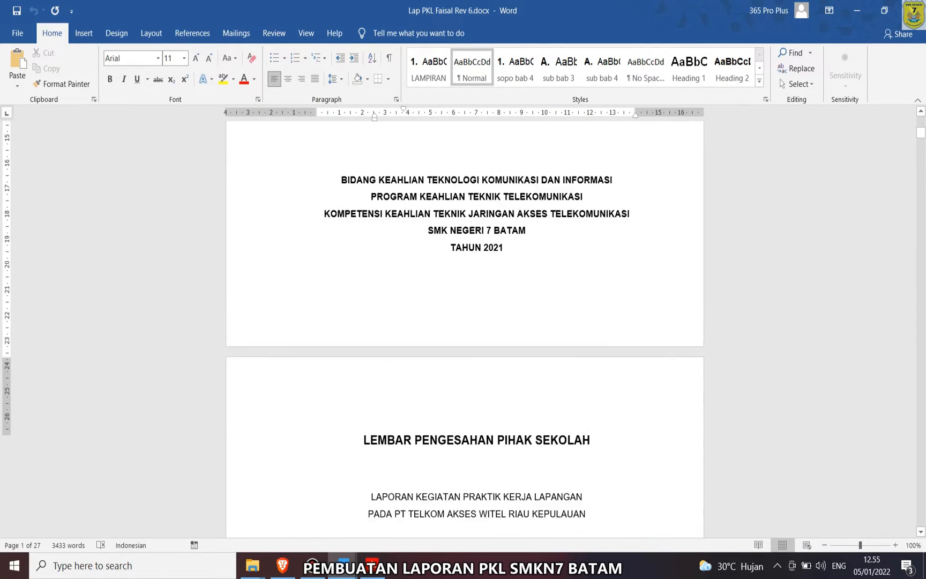
{"action": "scroll", "coordinate": [464, 330], "scroll_direction": "up", "scroll_amount": 4}
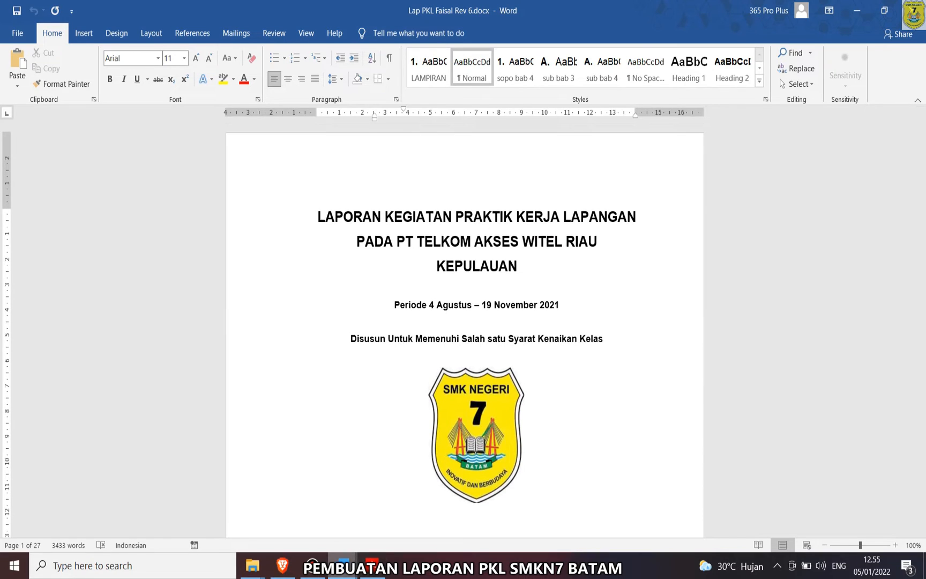
- Delete the entire content of Document1, including the pasted cover text, logo and blank lines
{"action": "mouse_move", "coordinate": [342, 566]}
{"action": "left_click", "coordinate": [407, 509]}
{"action": "scroll", "coordinate": [465, 329], "scroll_direction": "up", "scroll_amount": 12}
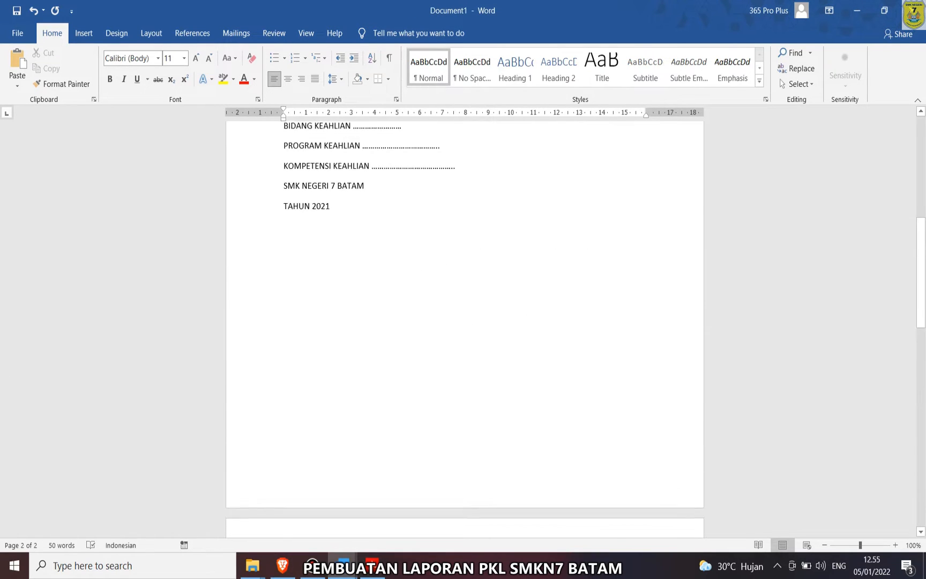
{"action": "left_click_drag", "start_coordinate": [285, 203], "coordinate": [300, 375]}
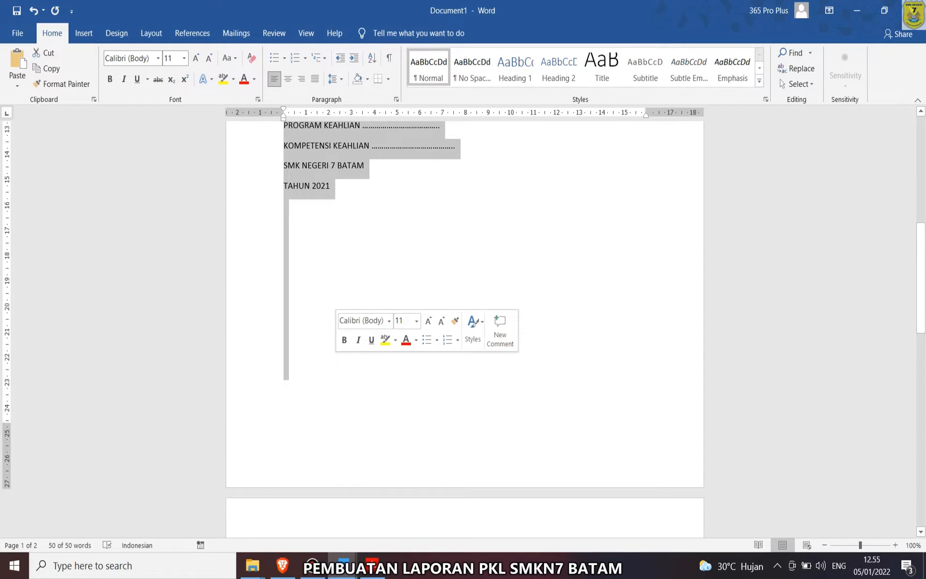
{"action": "key", "text": "Delete"}
- Copy the sample report's whole cover, from the title to TAHUN 2021, into the empty Document1 with its formatting
{"action": "left_click", "coordinate": [343, 566]}
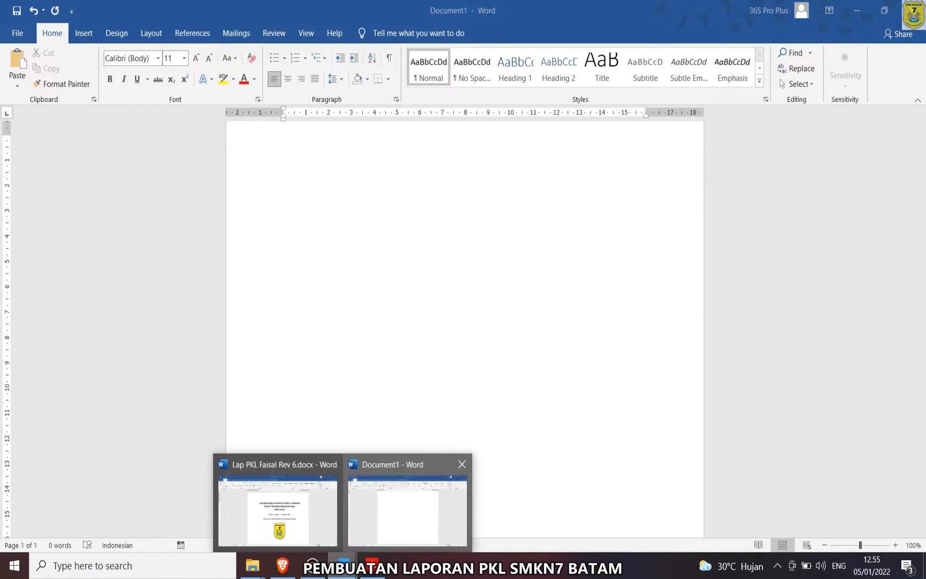
{"action": "left_click", "coordinate": [278, 504]}
{"action": "left_click_drag", "start_coordinate": [318, 217], "coordinate": [544, 347]}
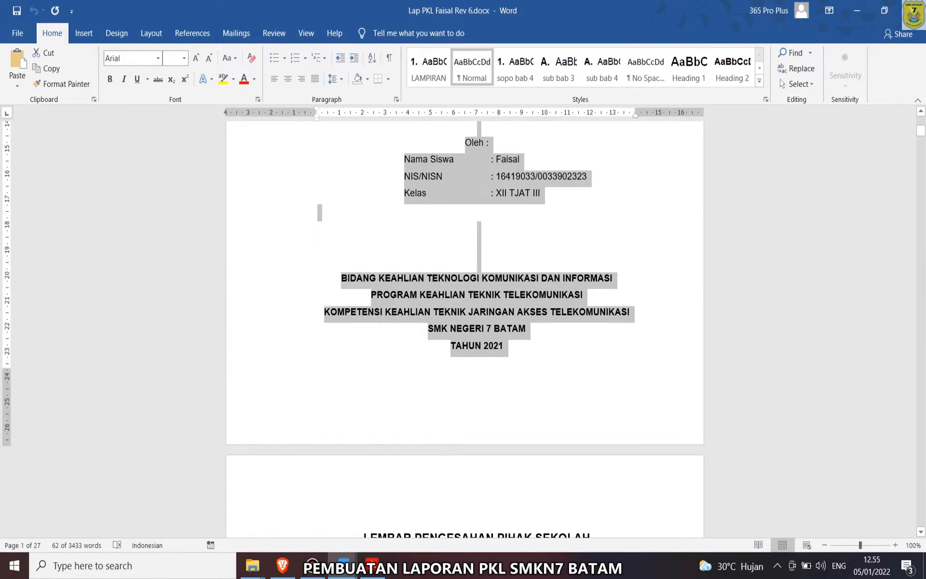
{"action": "mouse_move", "coordinate": [343, 565]}
{"action": "left_click", "coordinate": [408, 504]}
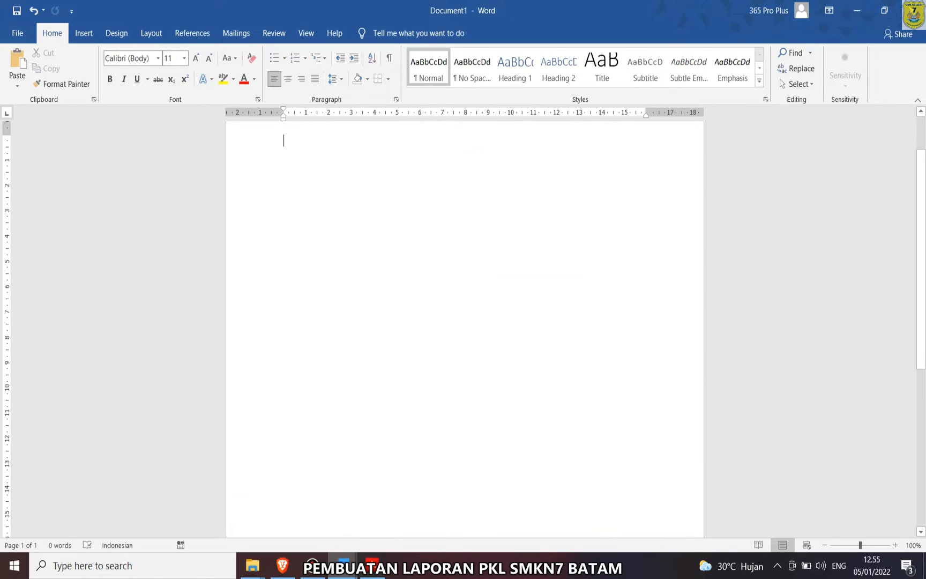
{"action": "key", "text": "ctrl+v"}
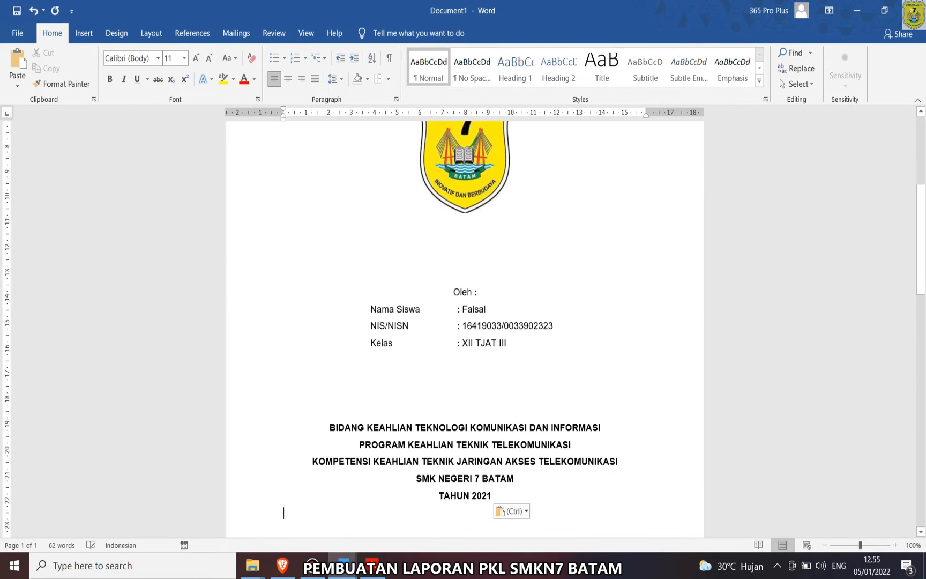
- Add a new line after the cover's TAHUN 2021 line to continue on the second page
{"action": "key", "text": "ctrl+Home"}
{"action": "key", "text": "ctrl+End"}
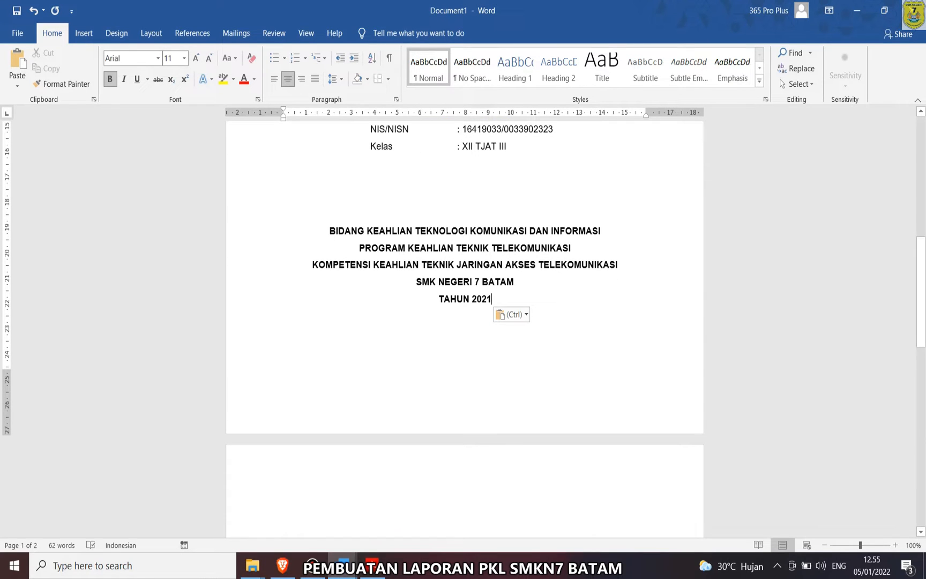
{"action": "key", "text": "Return"}
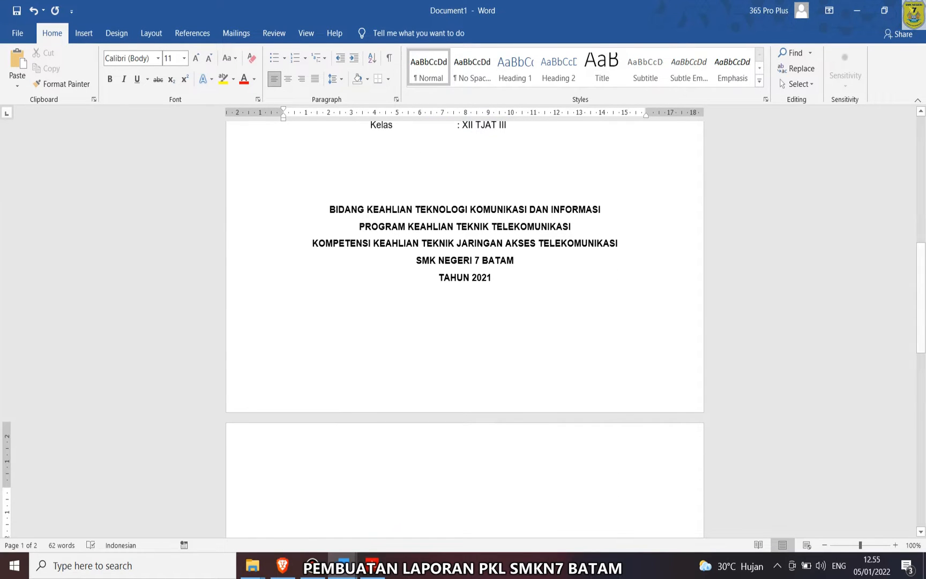
- Copy the sample report's LEMBAR PENGESAHAN PIHAK SEKOLAH page onto Document1's second page and start a new page after it
{"action": "mouse_move", "coordinate": [343, 565]}
{"action": "left_click", "coordinate": [278, 509]}
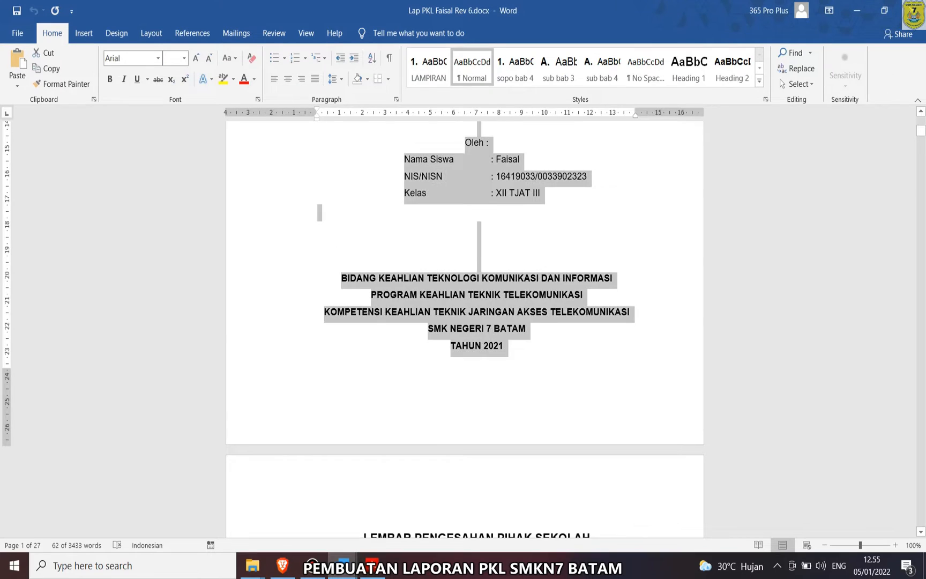
{"action": "scroll", "coordinate": [277, 509], "scroll_direction": "down", "scroll_amount": 7}
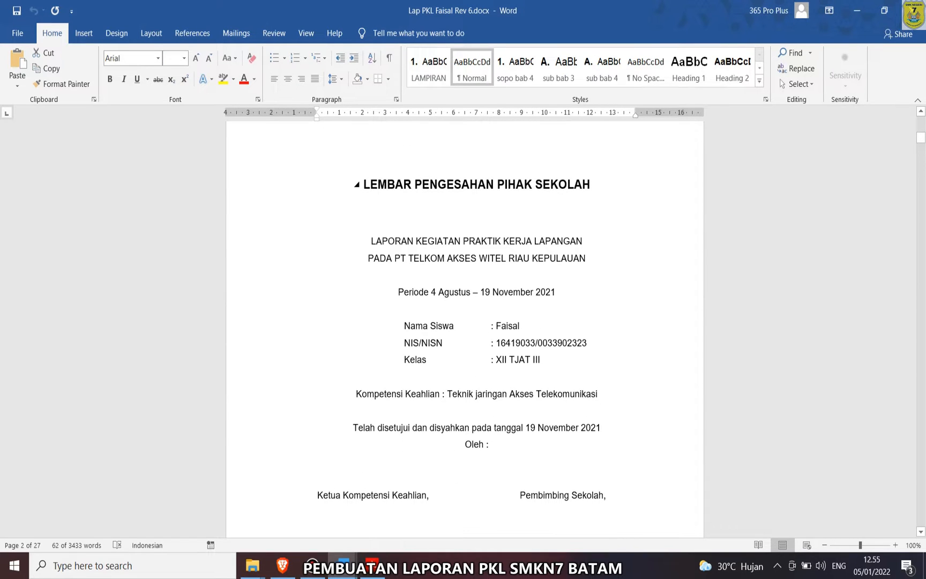
{"action": "scroll", "coordinate": [477, 470], "scroll_direction": "down", "scroll_amount": 5}
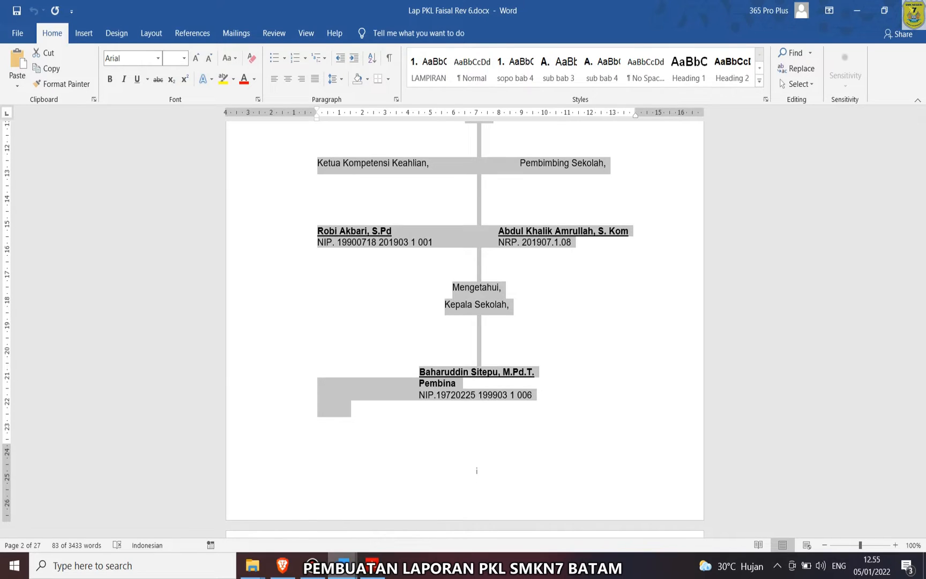
{"action": "left_click", "coordinate": [407, 504]}
{"action": "key", "text": "ctrl+v"}
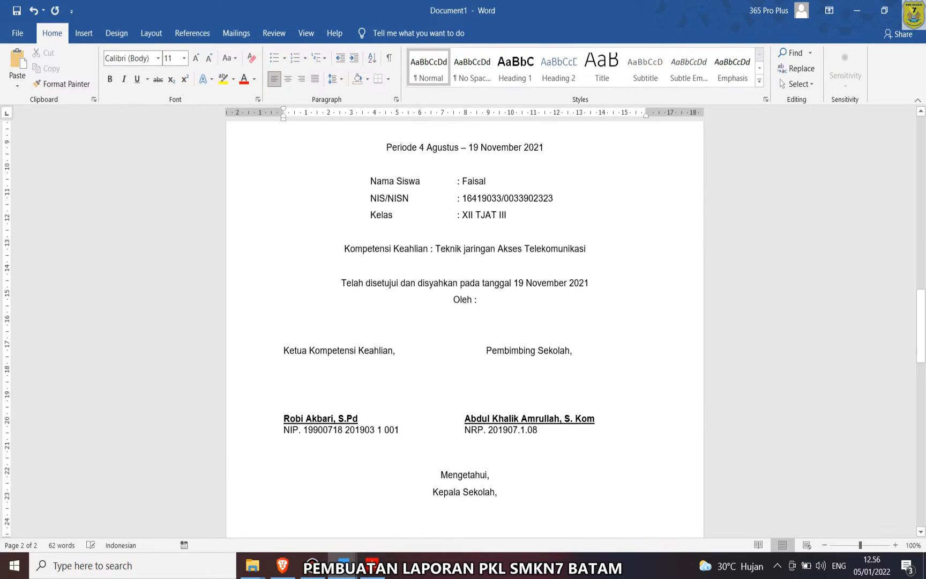
{"action": "key", "text": "ctrl+Return"}
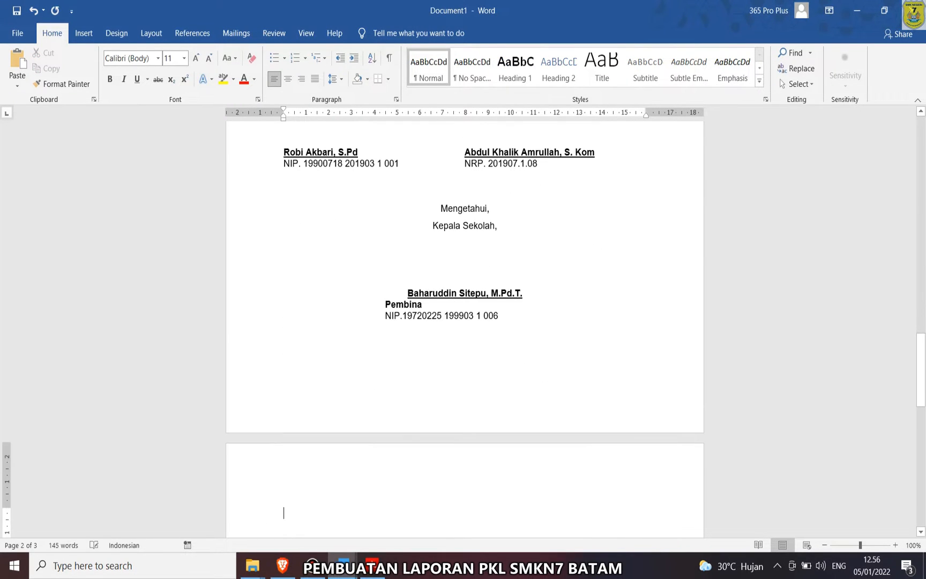
- Copy the sample report's LEMBAR PENGESAHAN PIHAK DUNIA USAHA DUNIA INDUSTRI page onto the third page of Document1
{"action": "mouse_move", "coordinate": [343, 565]}
{"action": "left_click", "coordinate": [277, 509]}
{"action": "scroll", "coordinate": [464, 321], "scroll_direction": "down", "scroll_amount": 10}
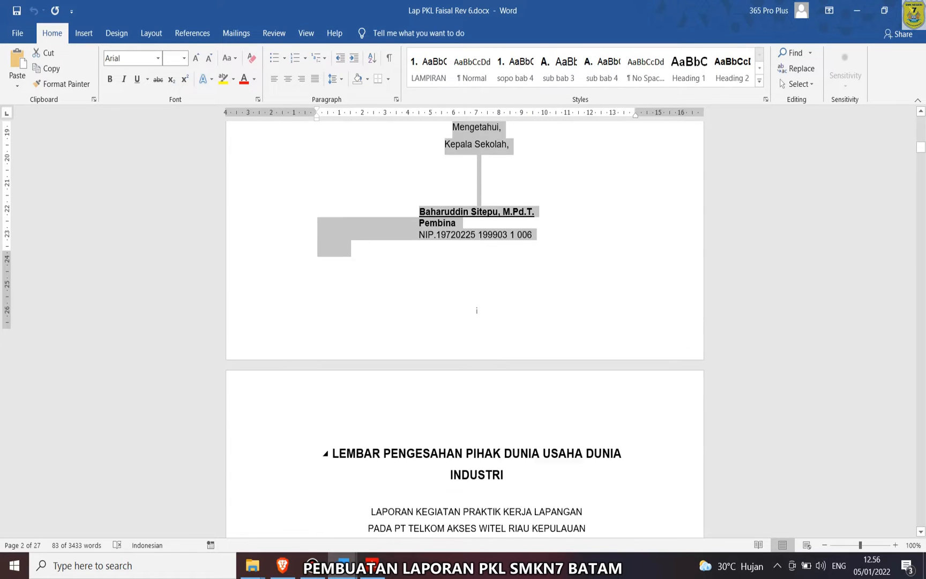
{"action": "key", "text": "shift+Down"}
{"action": "key", "text": "shift+Down"}
{"action": "key", "text": "shift+Down"}
{"action": "key", "text": "shift+Down"}
{"action": "key", "text": "shift+Down"}
{"action": "key", "text": "shift+Down"}
{"action": "key", "text": "shift+Down"}
{"action": "key", "text": "shift+Down"}
{"action": "key", "text": "shift+Down"}
{"action": "key", "text": "shift+Down"}
{"action": "key", "text": "shift+Down"}
{"action": "key", "text": "shift+Down"}
{"action": "key", "text": "shift+Down"}
{"action": "key", "text": "shift+Down"}
{"action": "key", "text": "shift+Down"}
{"action": "key", "text": "shift+Down"}
{"action": "key", "text": "shift+Down"}
{"action": "key", "text": "shift+Down"}
{"action": "key", "text": "shift+Down"}
{"action": "key", "text": "shift+Down"}
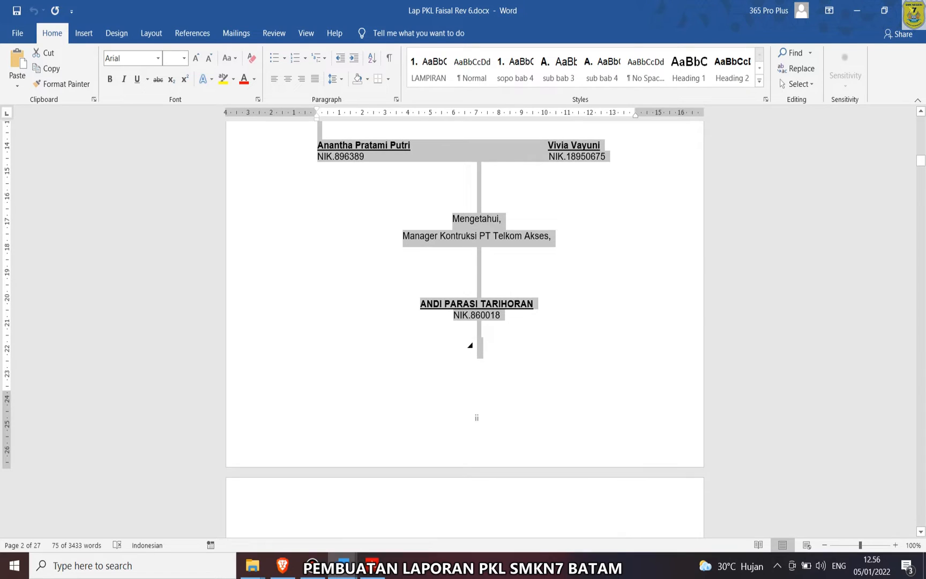
{"action": "left_click", "coordinate": [343, 565]}
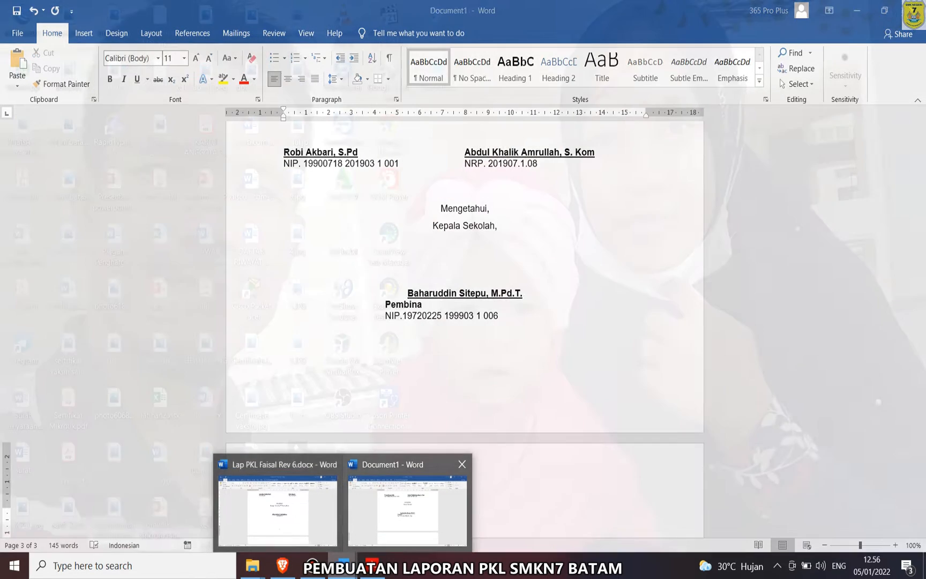
{"action": "left_click", "coordinate": [407, 509]}
{"action": "key", "text": "ctrl+v"}
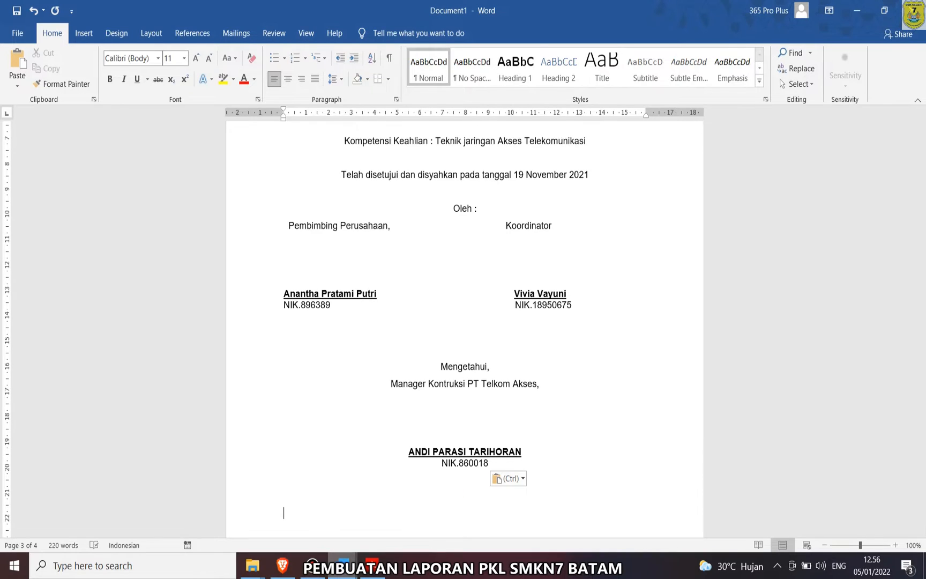
- Copy the sample report's whole KATA PENGANTAR, down to the student's name and NIS, onto Document1's next blank page
{"action": "left_click", "coordinate": [343, 565]}
{"action": "left_click", "coordinate": [278, 509]}
{"action": "scroll", "coordinate": [464, 321], "scroll_direction": "down", "scroll_amount": 6}
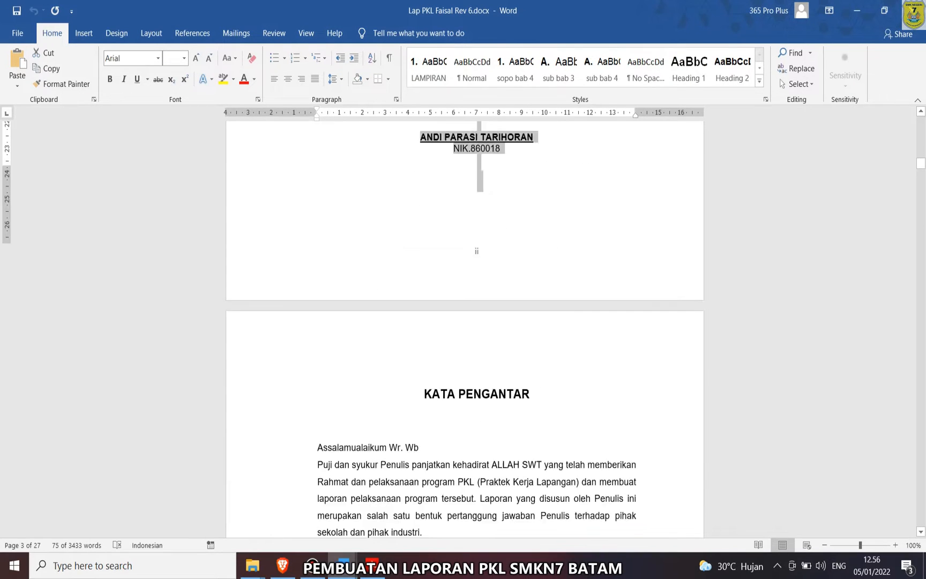
{"action": "mouse_move", "coordinate": [417, 207]}
{"action": "left_mouse_down"}
{"action": "mouse_move", "coordinate": [557, 362]}
{"action": "mouse_move", "coordinate": [536, 536]}
{"action": "mouse_move", "coordinate": [475, 469]}
{"action": "mouse_move", "coordinate": [636, 346]}
{"action": "left_mouse_up"}
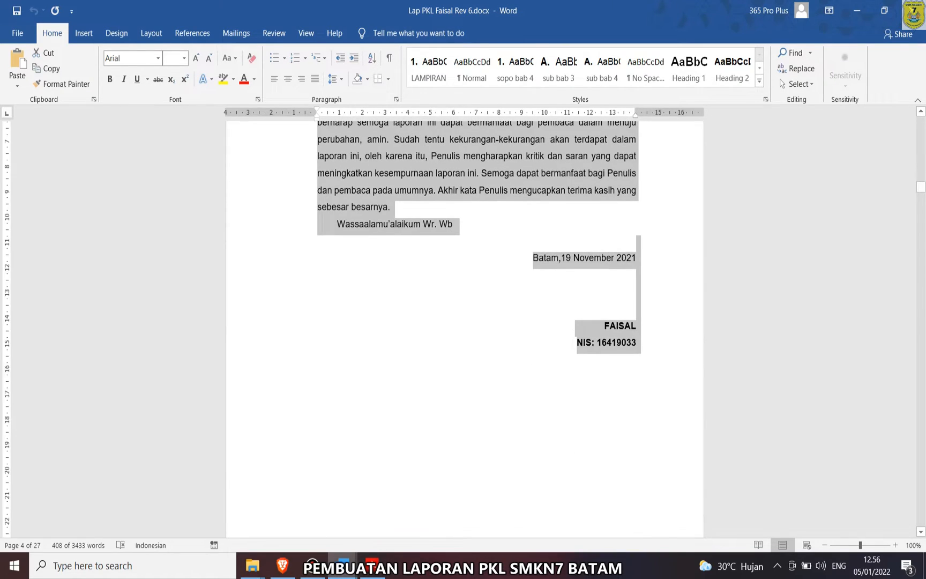
{"action": "left_click", "coordinate": [343, 564]}
{"action": "left_click", "coordinate": [412, 506]}
{"action": "scroll", "coordinate": [464, 329], "scroll_direction": "down", "scroll_amount": 6}
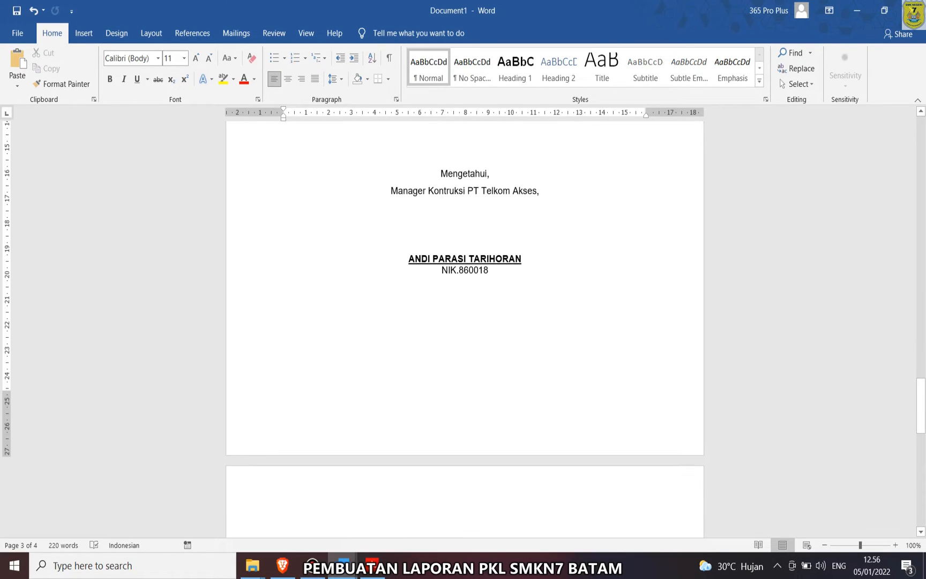
{"action": "left_click", "coordinate": [284, 534]}
{"action": "key", "text": "ctrl+v"}
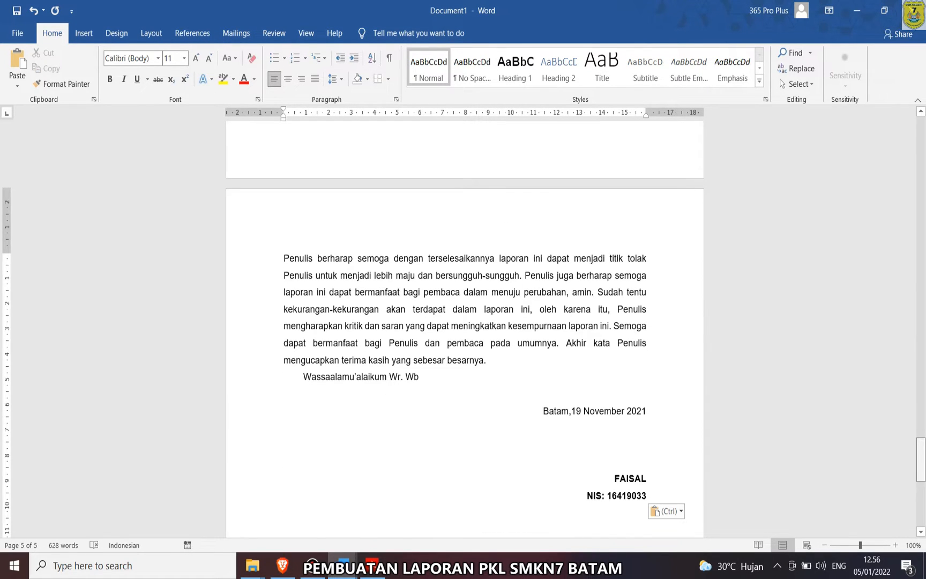
- Return to Document1's cover, switch to Jurnal Siswa.pdf in Acrobat Reader and find the Tata Tertib Penulisan Laporan PKL section
{"action": "scroll", "coordinate": [465, 329], "scroll_direction": "up", "scroll_amount": 20}
{"action": "left_click", "coordinate": [465, 285]}
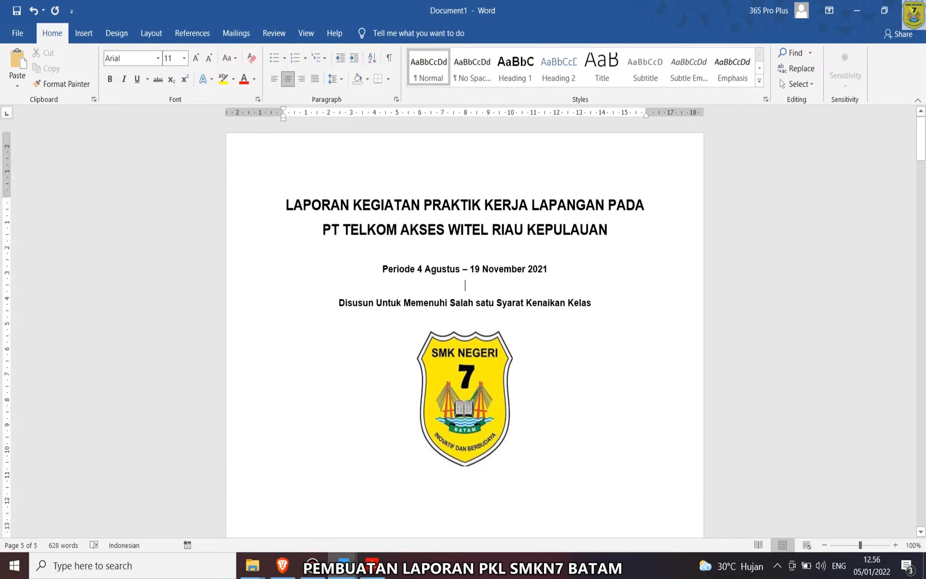
{"action": "left_click", "coordinate": [373, 566]}
{"action": "scroll", "coordinate": [402, 316], "scroll_direction": "up", "scroll_amount": 1}
{"action": "scroll", "coordinate": [402, 316], "scroll_direction": "up", "scroll_amount": 15}
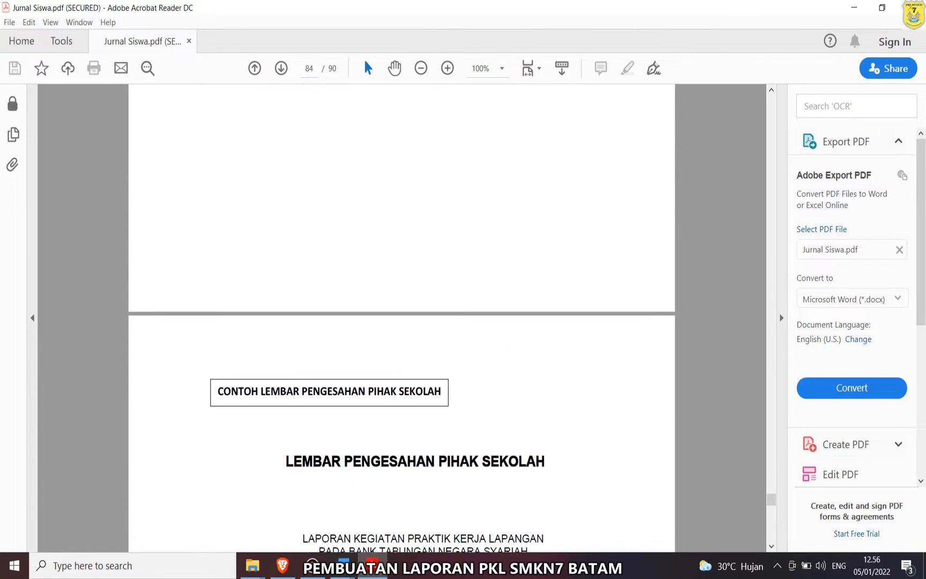
{"action": "scroll", "coordinate": [402, 316], "scroll_direction": "up", "scroll_amount": 15}
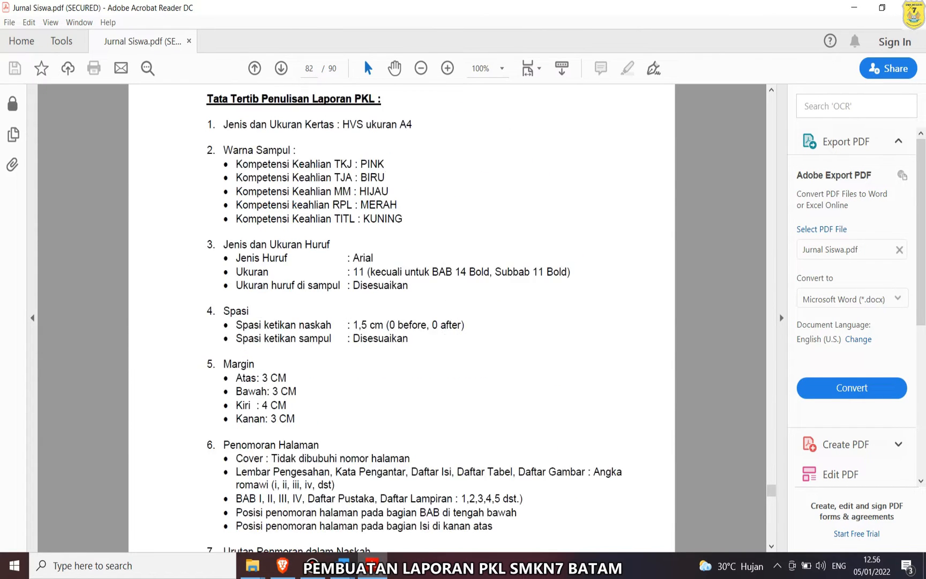
{"action": "scroll", "coordinate": [402, 316], "scroll_direction": "up", "scroll_amount": 4}
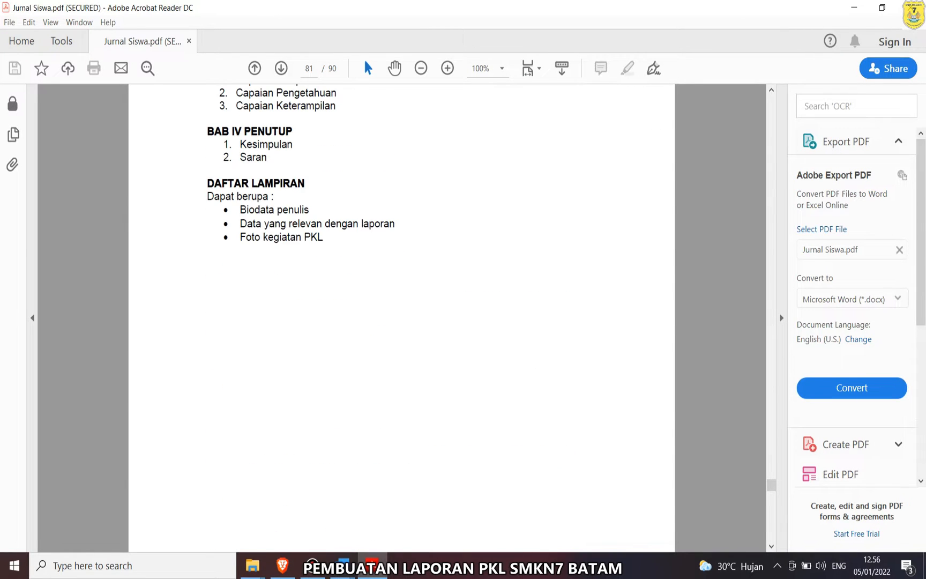
{"action": "scroll", "coordinate": [402, 316], "scroll_direction": "down", "scroll_amount": 12}
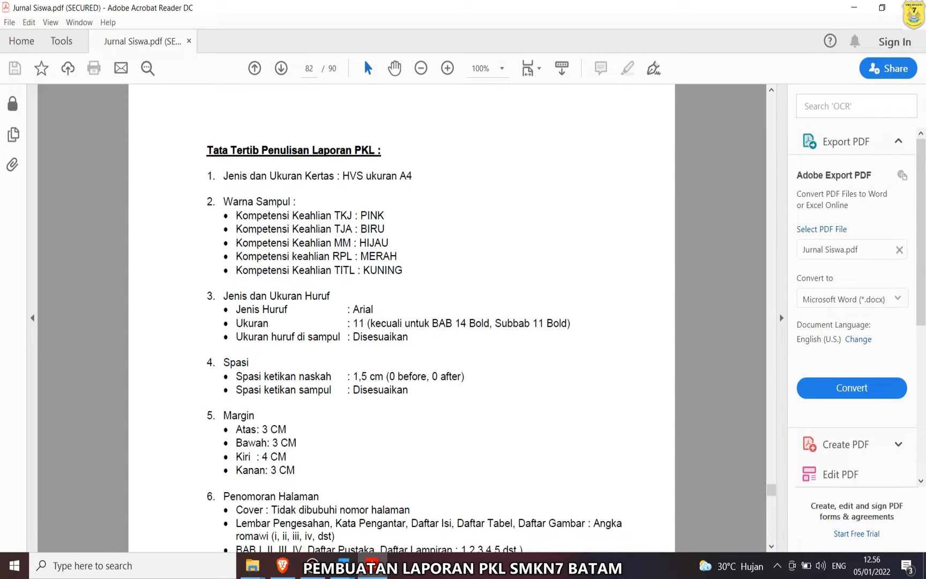
- Examine the report writing rules on paper type and size and on the cover colour for each Kompetensi Keahlian
{"action": "left_click_drag", "start_coordinate": [279, 150], "coordinate": [351, 151]}
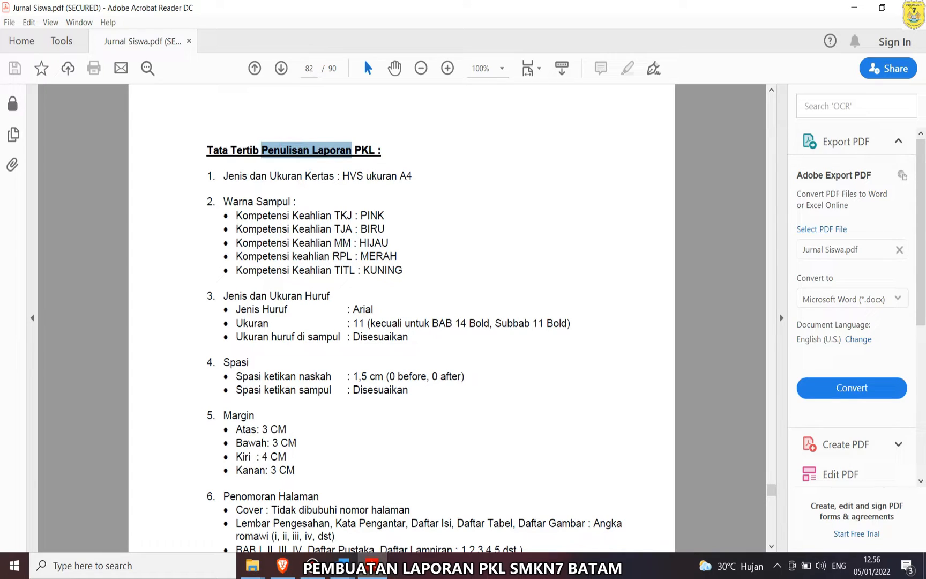
{"action": "left_click_drag", "start_coordinate": [224, 175], "coordinate": [412, 176]}
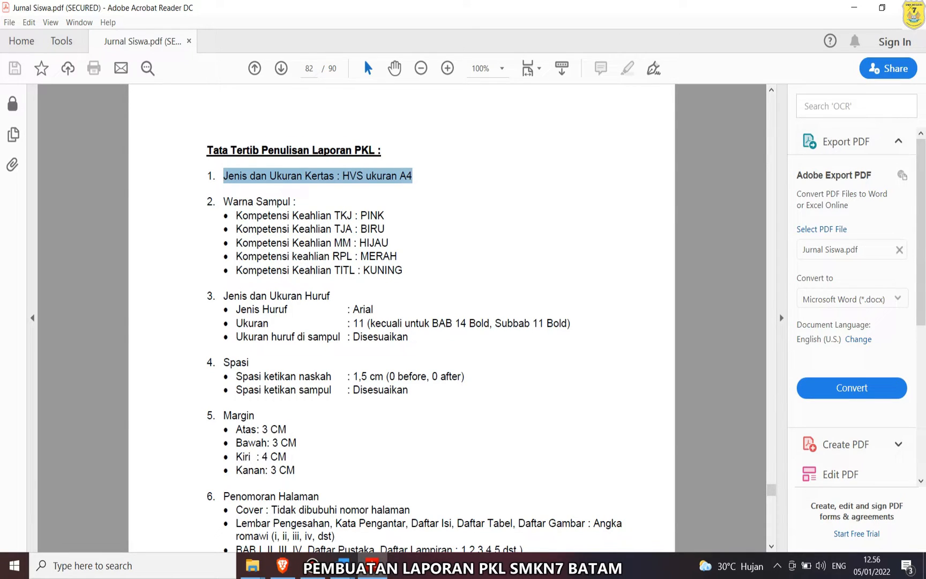
{"action": "left_click_drag", "start_coordinate": [223, 202], "coordinate": [290, 201]}
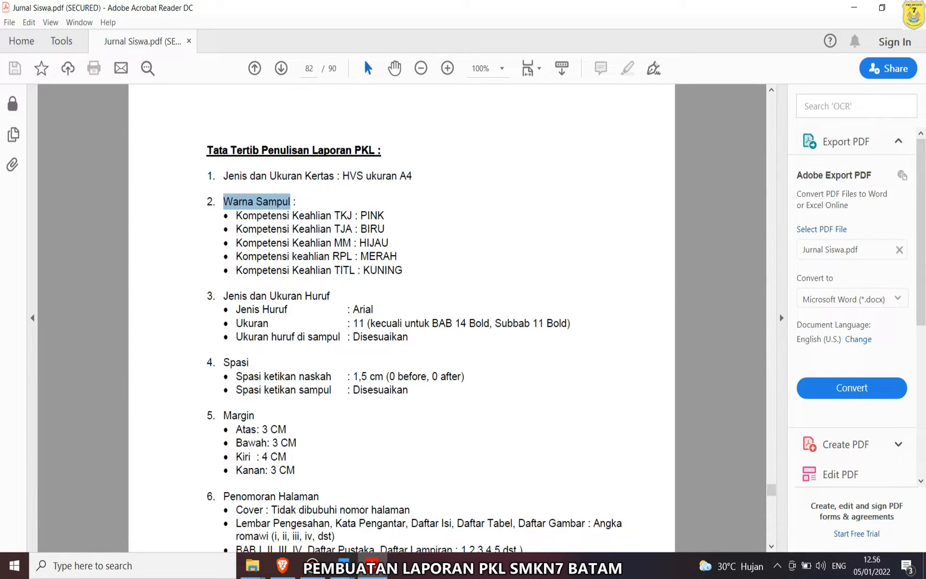
{"action": "left_click_drag", "start_coordinate": [334, 229], "coordinate": [358, 270]}
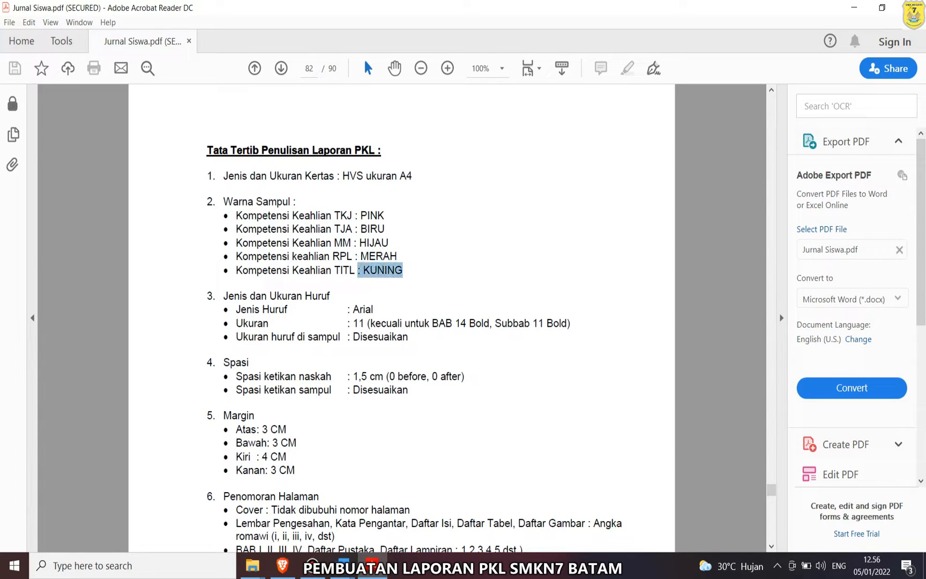
- Examine the Jenis dan Ukuran Huruf rules for the body text, BAB and Subbab headings, and the cover
{"action": "mouse_move", "coordinate": [224, 295]}
{"action": "left_mouse_down"}
{"action": "mouse_move", "coordinate": [329, 295]}
{"action": "mouse_move", "coordinate": [236, 309]}
{"action": "left_mouse_up"}
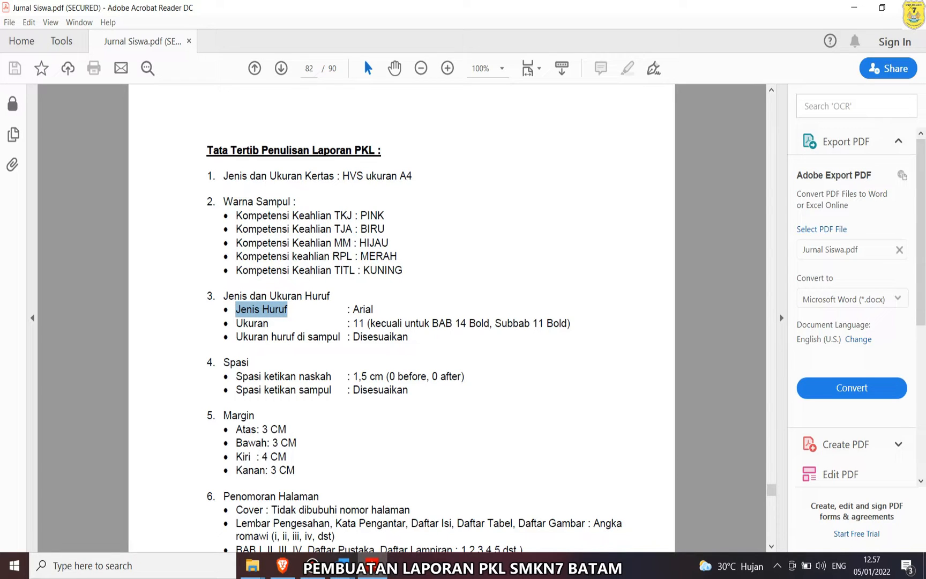
{"action": "left_click_drag", "start_coordinate": [353, 323], "coordinate": [570, 323]}
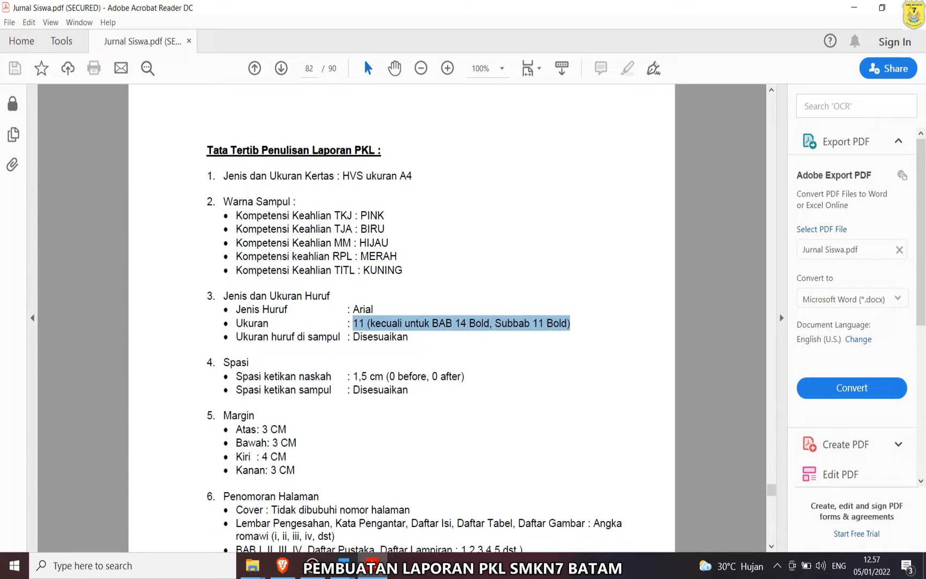
{"action": "left_click", "coordinate": [454, 323]}
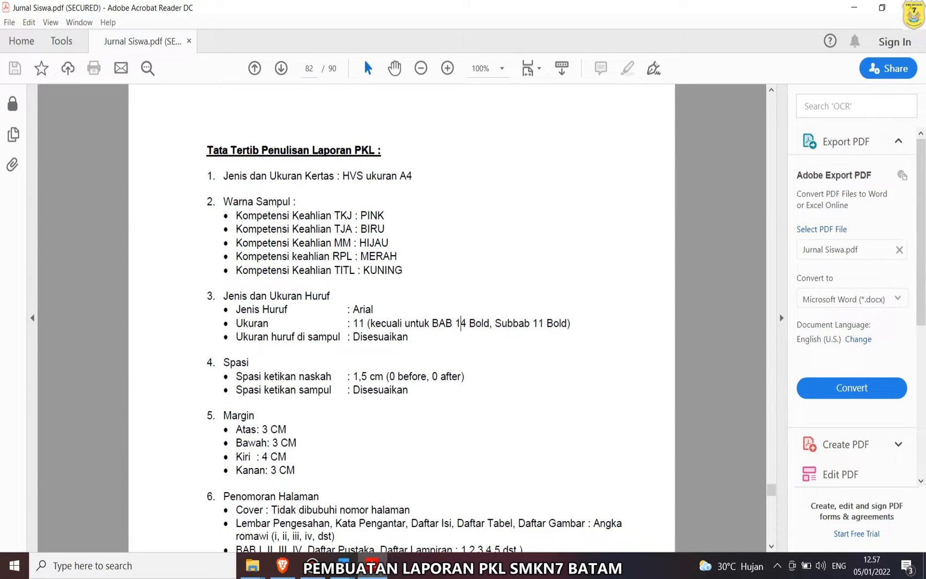
{"action": "left_click", "coordinate": [491, 323], "text": "shift"}
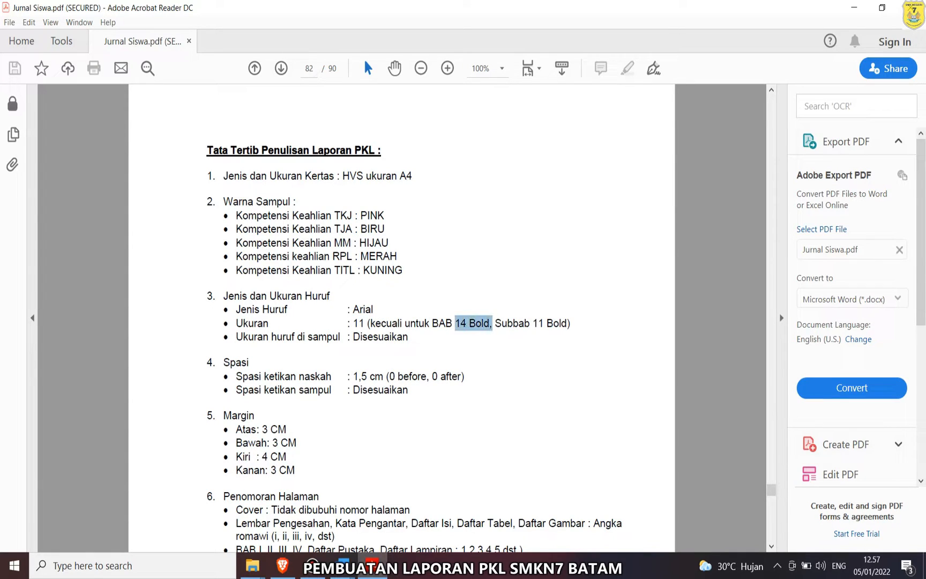
{"action": "left_click_drag", "start_coordinate": [494, 323], "coordinate": [570, 324]}
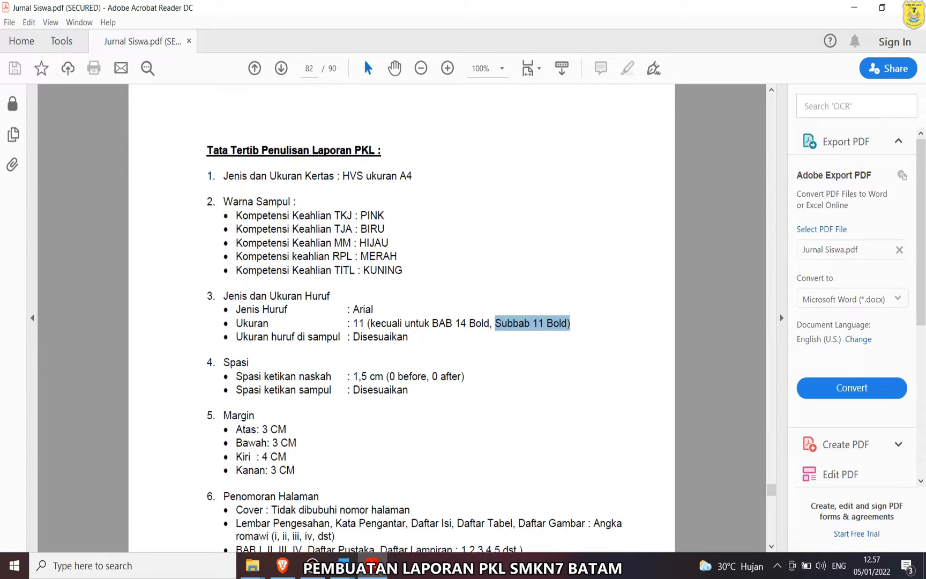
{"action": "left_click", "coordinate": [570, 323]}
{"action": "left_click_drag", "start_coordinate": [295, 337], "coordinate": [408, 336]}
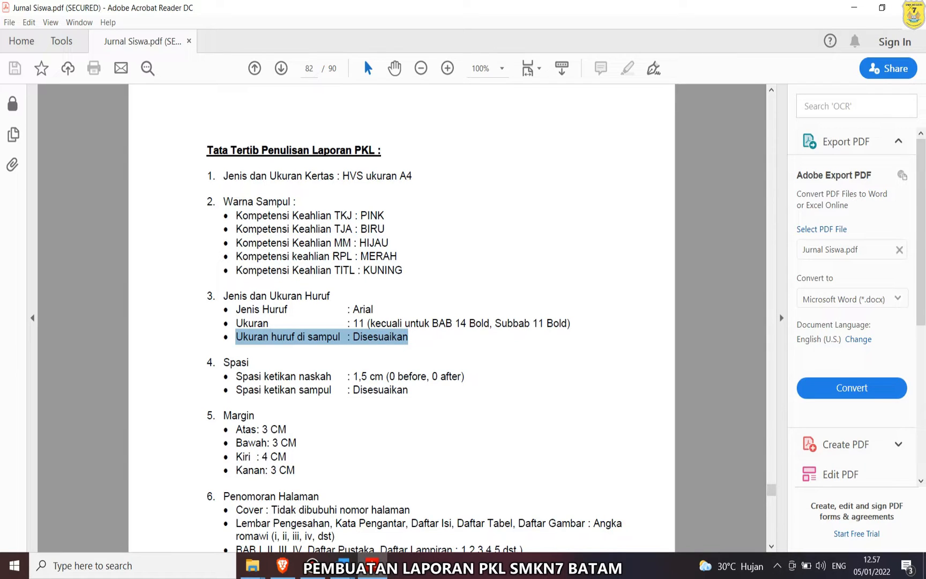
{"action": "left_click", "coordinate": [418, 343]}
- Examine the Spasi rules for the manuscript's line spacing, before and after spacing, and the cover's spacing
{"action": "left_click_drag", "start_coordinate": [295, 376], "coordinate": [384, 376]}
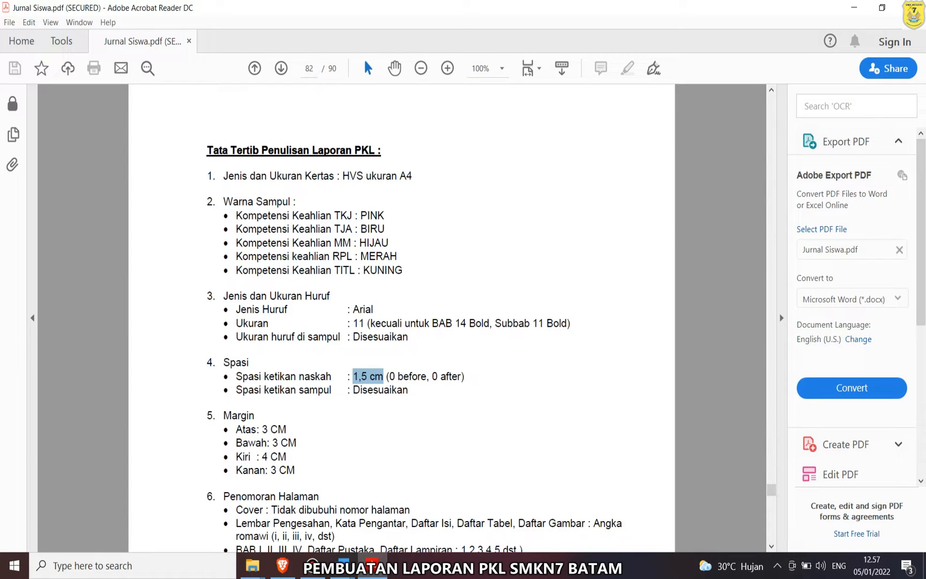
{"action": "left_click", "coordinate": [386, 376]}
{"action": "left_click_drag", "start_coordinate": [395, 376], "coordinate": [460, 376]}
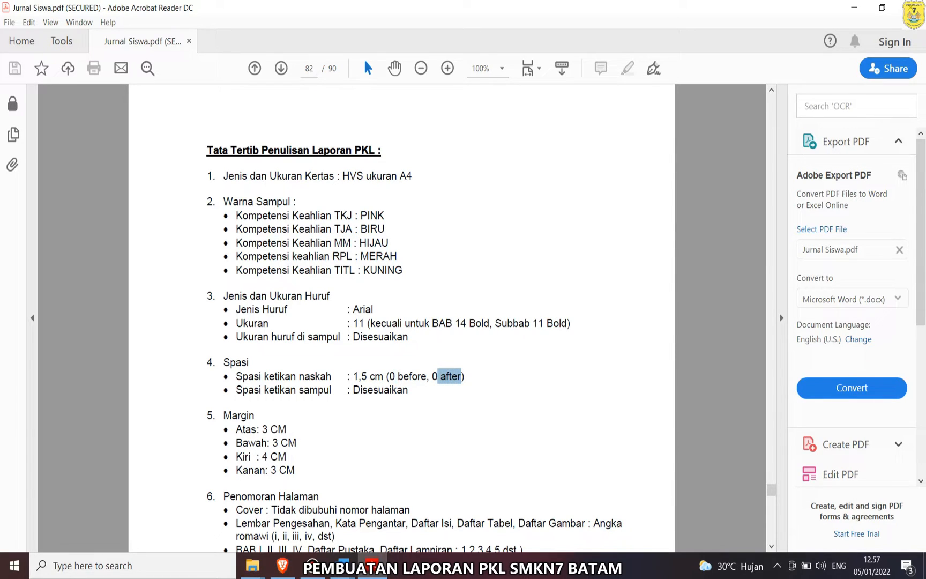
{"action": "left_click_drag", "start_coordinate": [236, 389], "coordinate": [332, 389]}
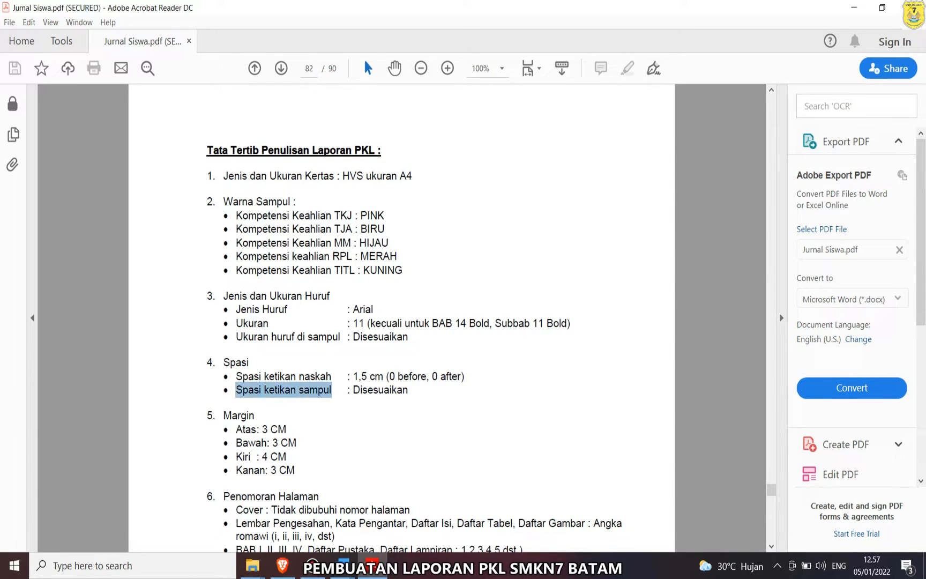
{"action": "left_click", "coordinate": [390, 390]}
- Examine the Margin rules for the report's top, bottom, left and right page margins
{"action": "scroll", "coordinate": [389, 389], "scroll_direction": "down", "scroll_amount": 5}
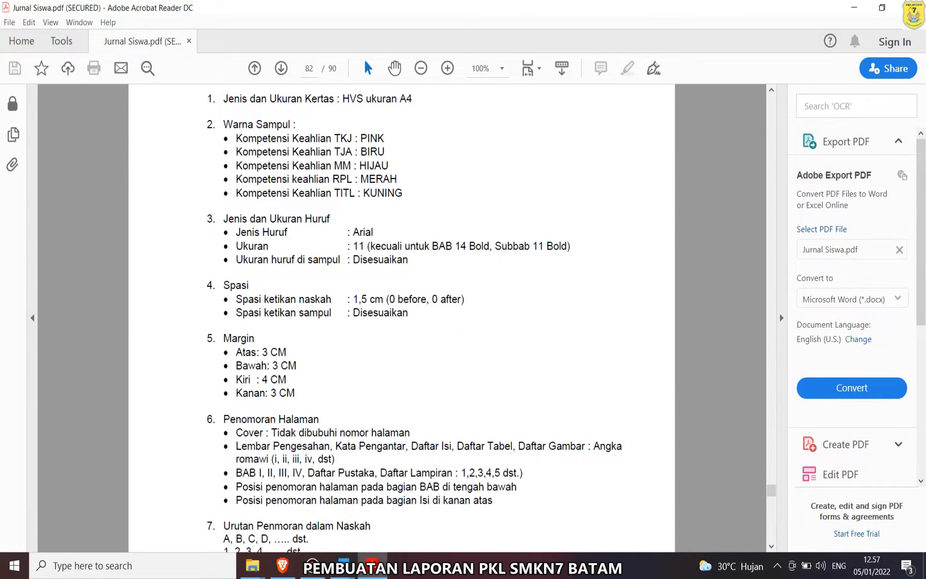
{"action": "left_click_drag", "start_coordinate": [223, 287], "coordinate": [287, 300]}
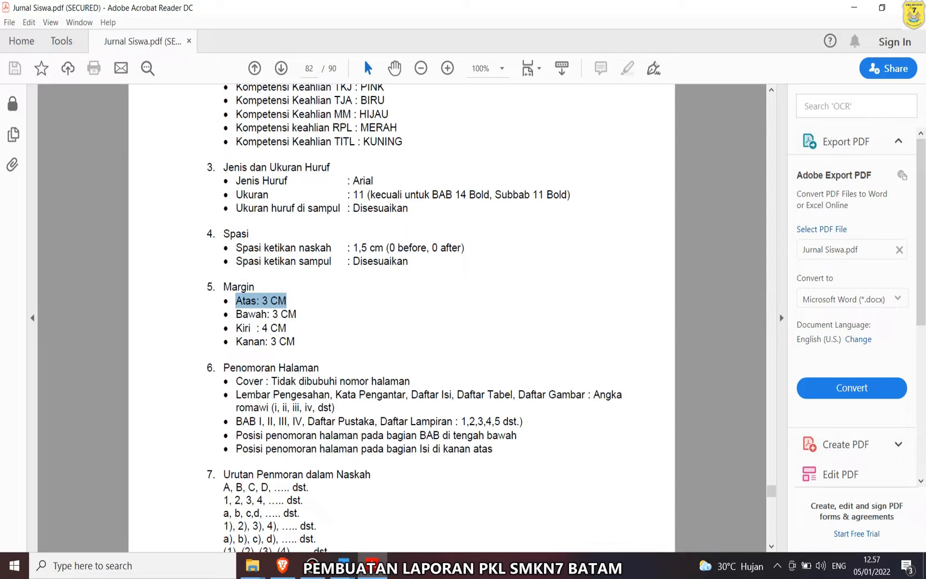
{"action": "left_click_drag", "start_coordinate": [236, 314], "coordinate": [296, 315]}
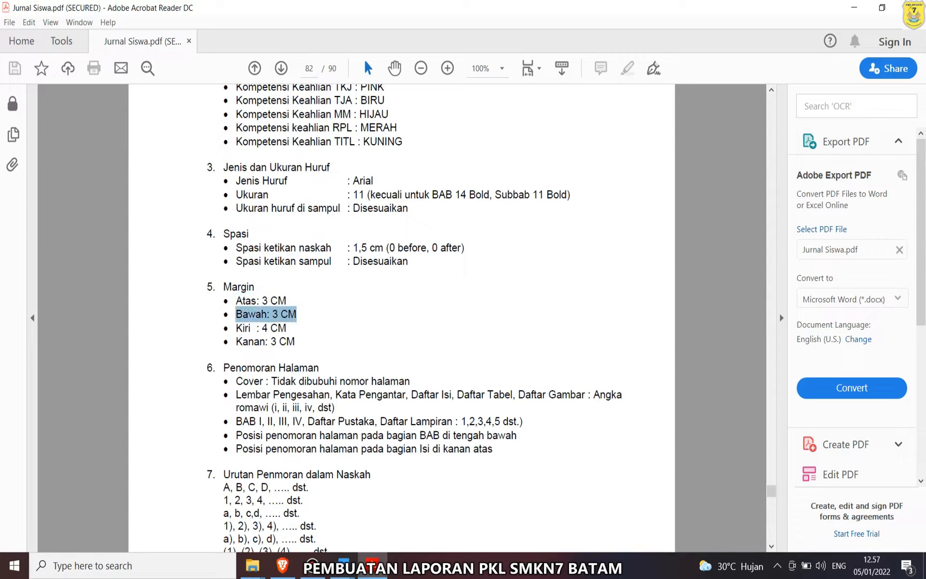
{"action": "left_click_drag", "start_coordinate": [236, 336], "coordinate": [295, 341]}
{"action": "scroll", "coordinate": [295, 342], "scroll_direction": "up", "scroll_amount": 3}
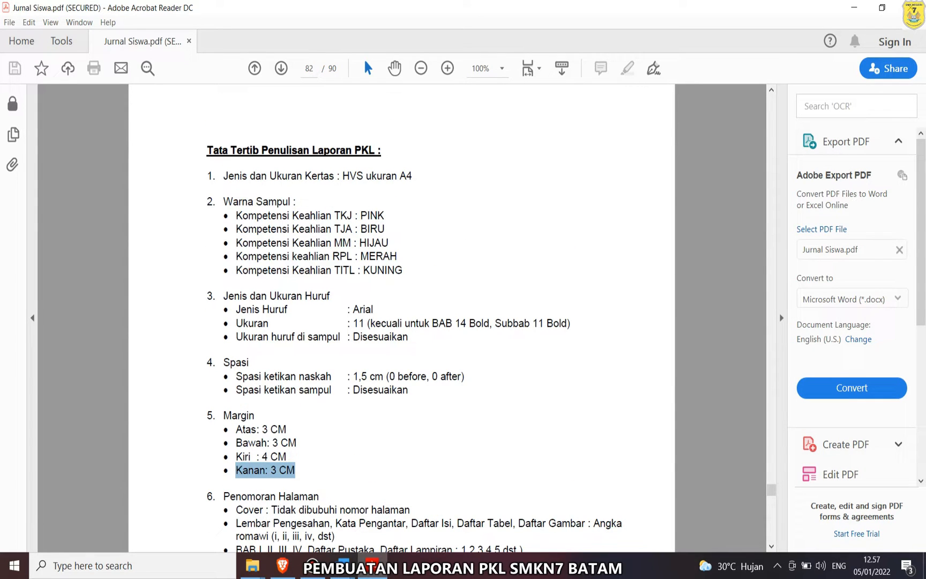
- Switch to the new report document in Word and set its custom margins to 3 cm at the top and 4 cm on the left
{"action": "left_click_drag", "start_coordinate": [295, 470], "coordinate": [206, 416]}
{"action": "mouse_move", "coordinate": [343, 566]}
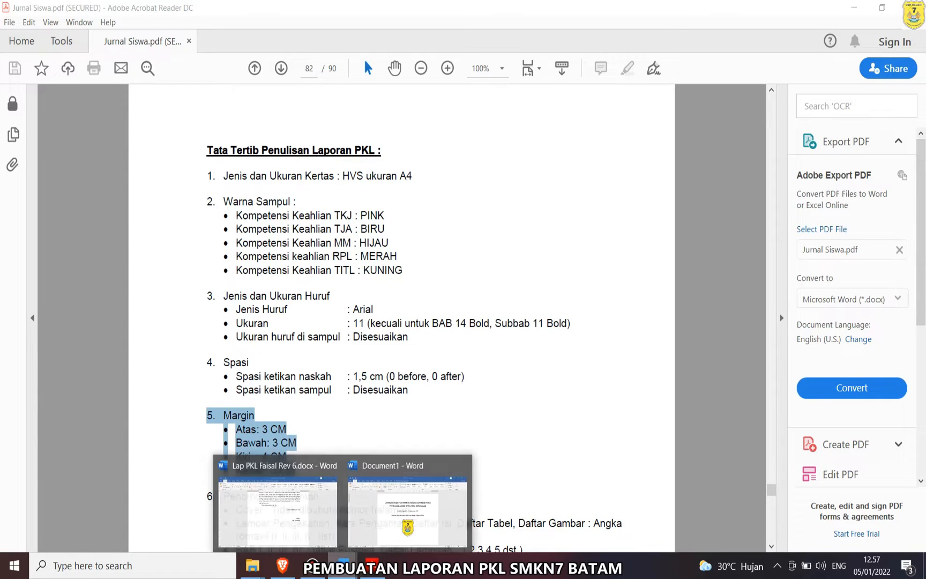
{"action": "left_click", "coordinate": [410, 498]}
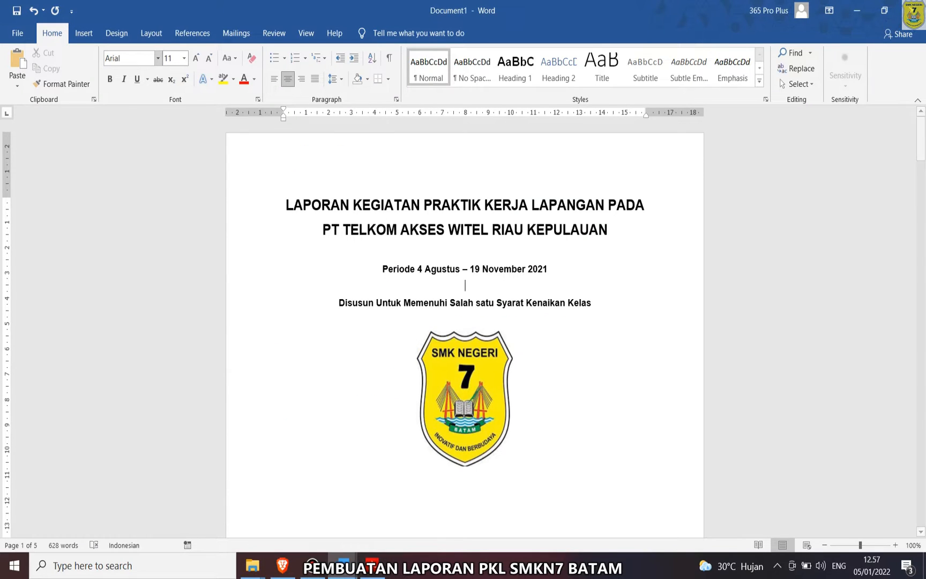
{"action": "left_click", "coordinate": [151, 32]}
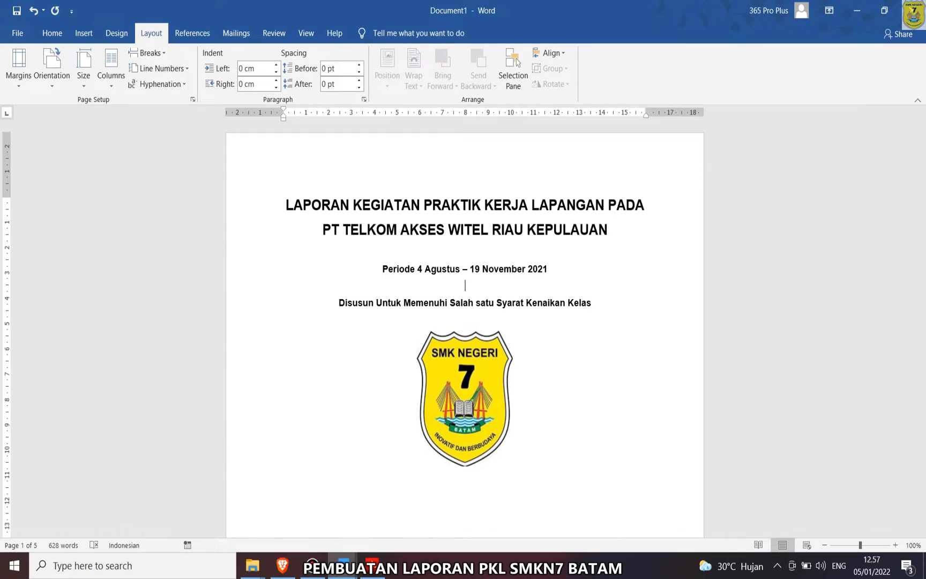
{"action": "left_click", "coordinate": [19, 67]}
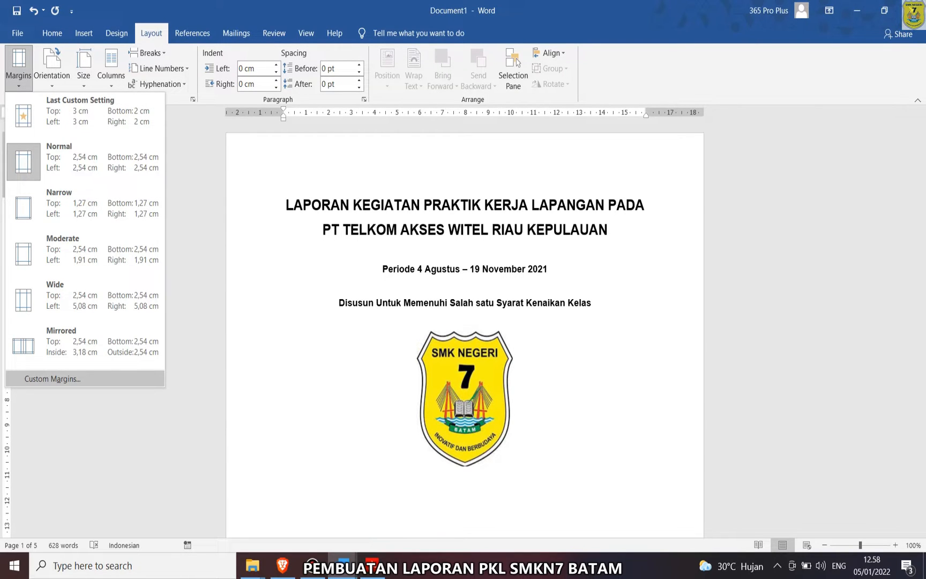
{"action": "left_click", "coordinate": [52, 378]}
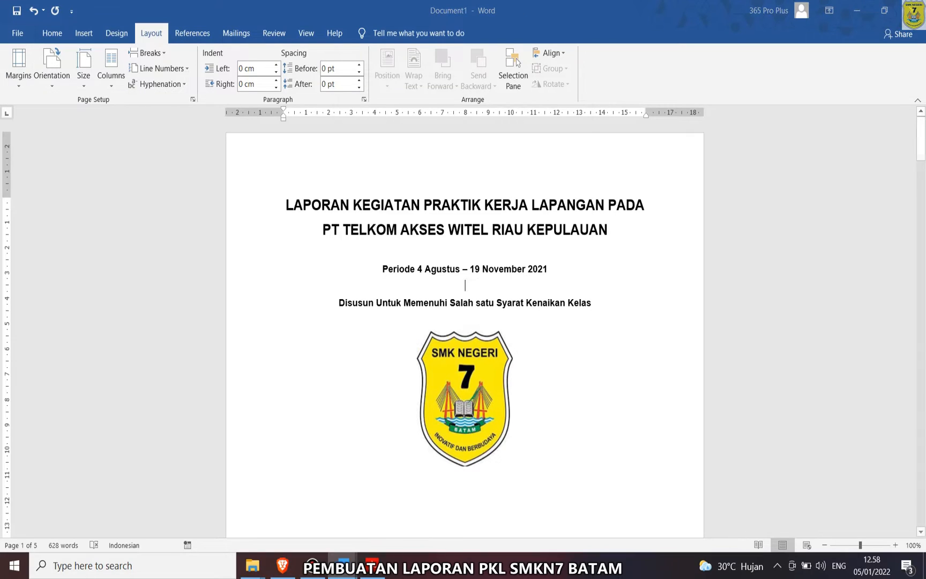
{"action": "left_click_drag", "start_coordinate": [404, 144], "coordinate": [390, 144]}
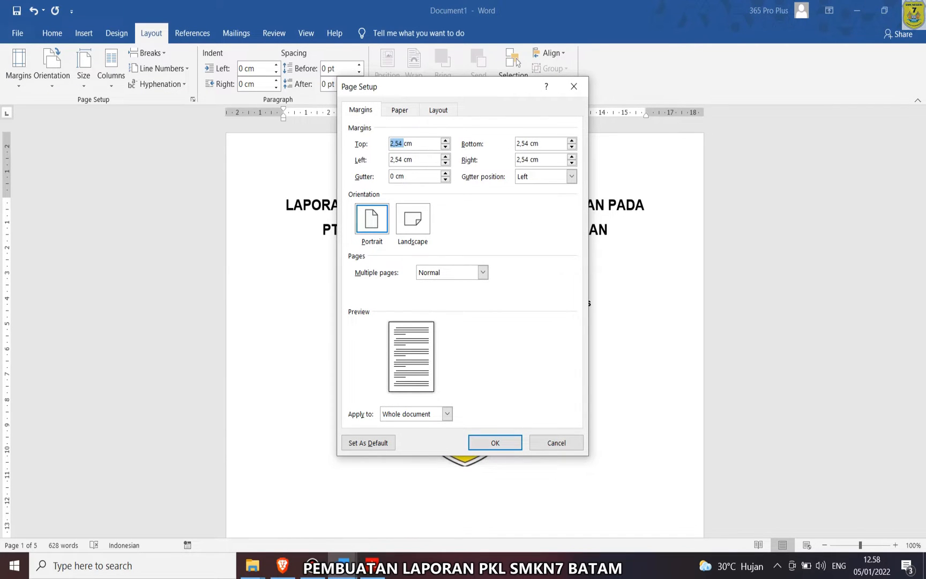
{"action": "type", "text": "3"}
{"action": "left_click_drag", "start_coordinate": [403, 160], "coordinate": [390, 159]}
{"action": "type", "text": "4"}
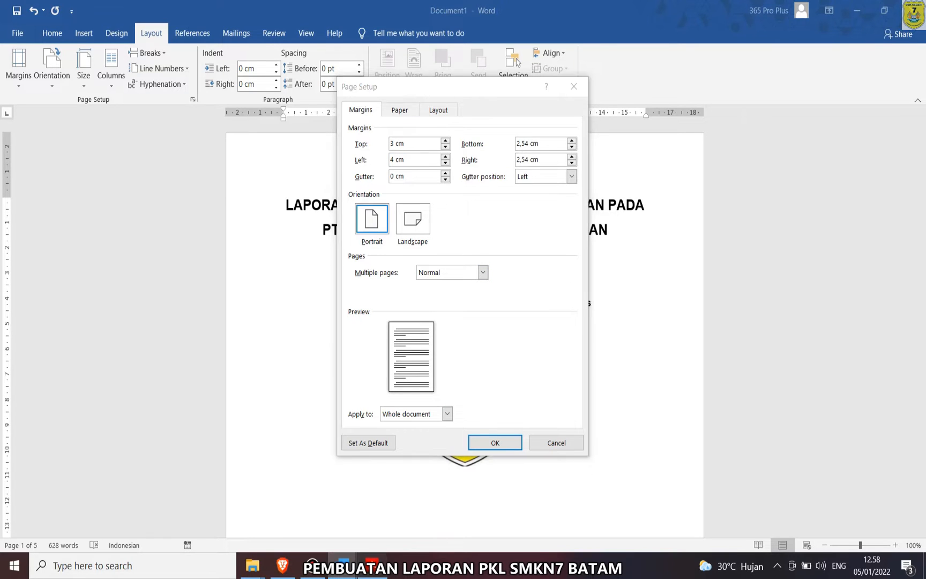
- Set the bottom and right margins to 3 cm, checking them against the Margin rules in Jurnal Siswa.pdf
{"action": "key", "text": "alt+Tab"}
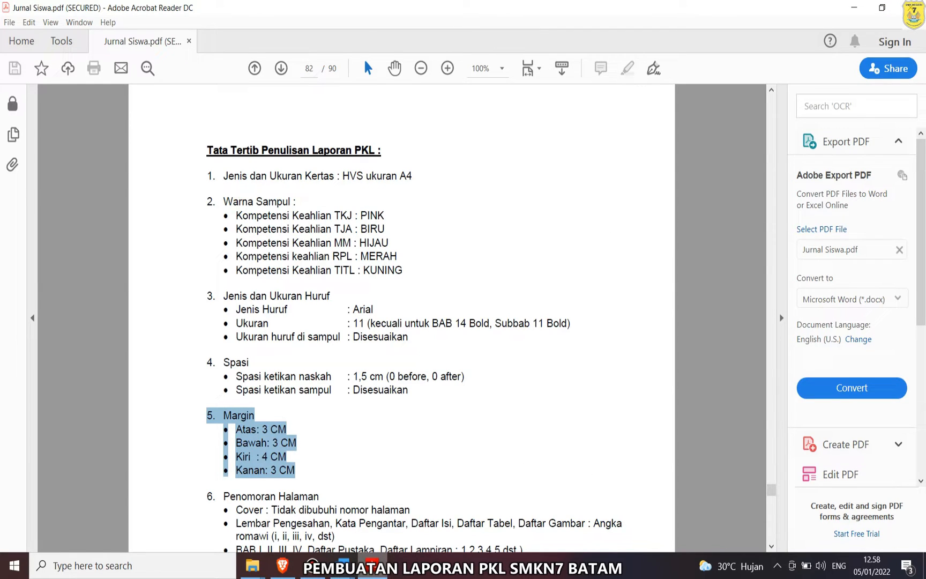
{"action": "key", "text": "alt+Tab"}
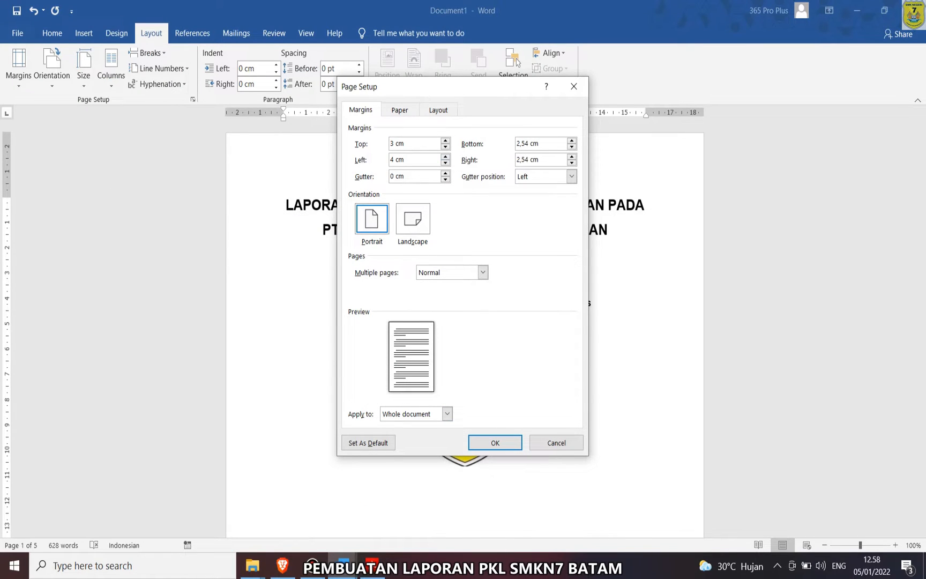
{"action": "left_click_drag", "start_coordinate": [528, 144], "coordinate": [516, 144]}
{"action": "type", "text": "3"}
{"action": "left_click_drag", "start_coordinate": [523, 159], "coordinate": [516, 160]}
{"action": "type", "text": "3"}
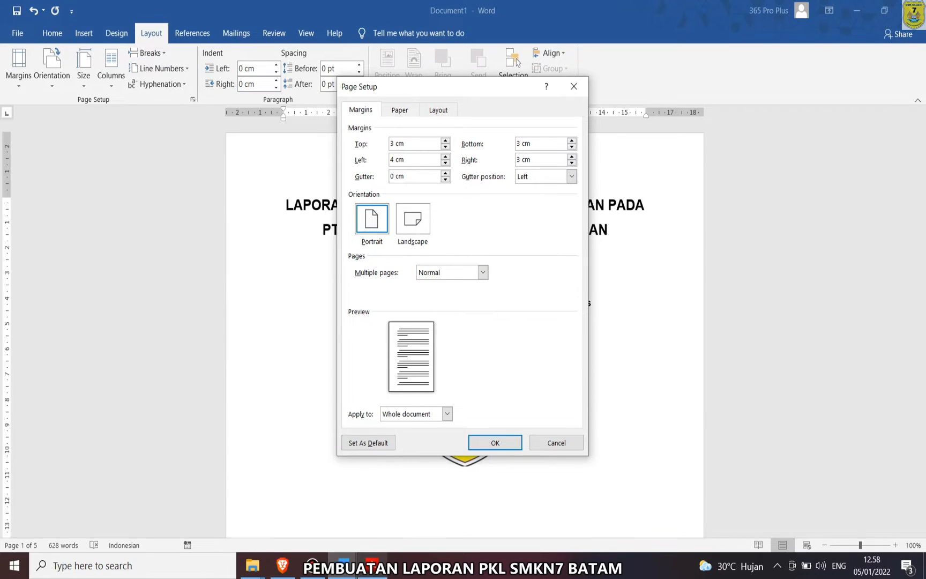
{"action": "left_click", "coordinate": [372, 565]}
{"action": "left_click_drag", "start_coordinate": [296, 474], "coordinate": [223, 415]}
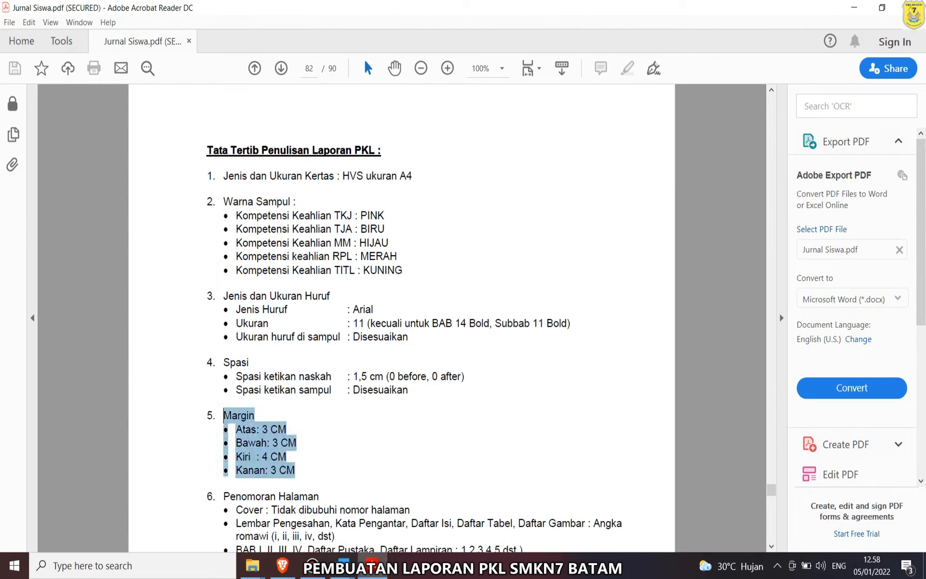
{"action": "mouse_move", "coordinate": [343, 565]}
{"action": "left_click", "coordinate": [403, 509]}
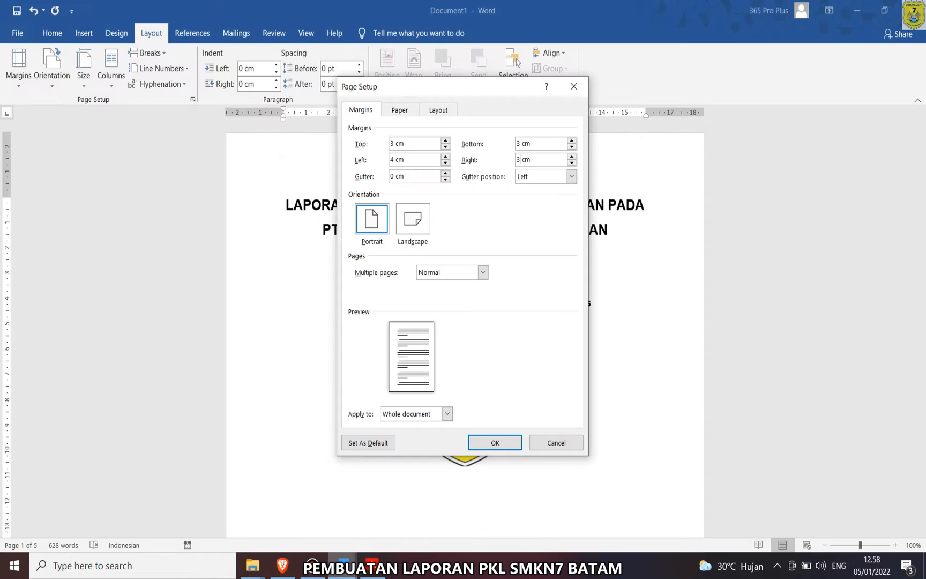
{"action": "left_click", "coordinate": [532, 144]}
- Check the paper rule in Jurnal Siswa.pdf, set the report's paper size to A4 210 x 297 mm, and apply the page setup
{"action": "left_click", "coordinate": [372, 565]}
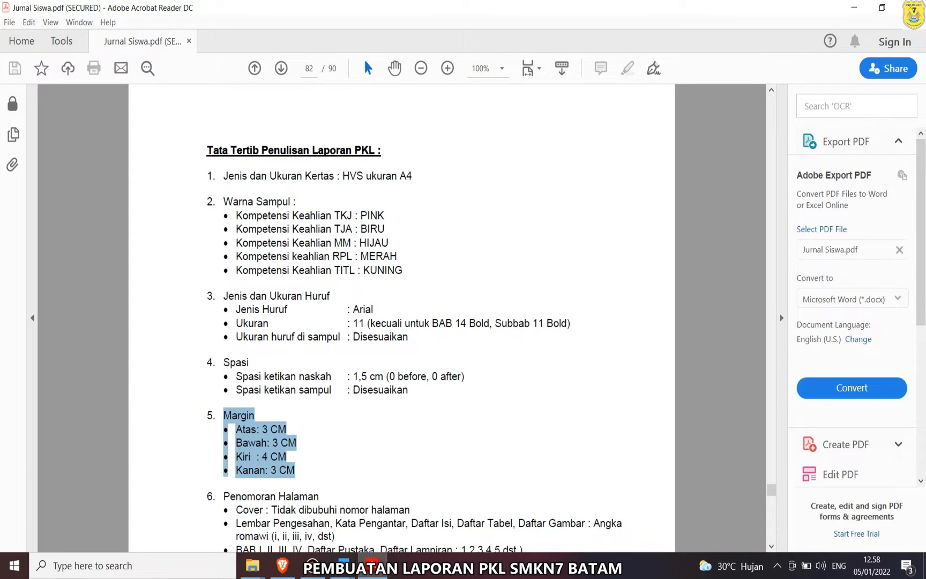
{"action": "left_click_drag", "start_coordinate": [223, 176], "coordinate": [413, 177]}
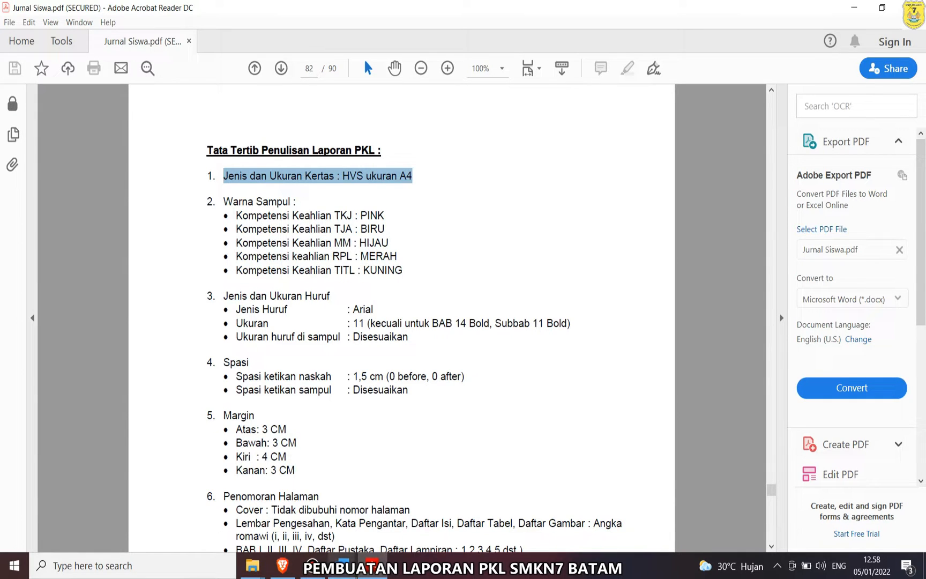
{"action": "left_click", "coordinate": [343, 565]}
{"action": "left_click", "coordinate": [399, 110]}
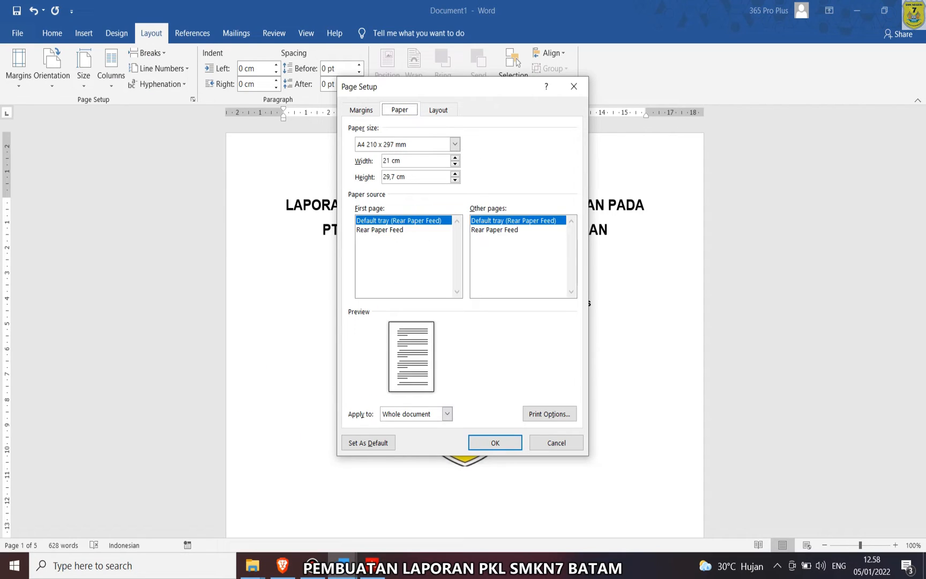
{"action": "left_click", "coordinate": [455, 144]}
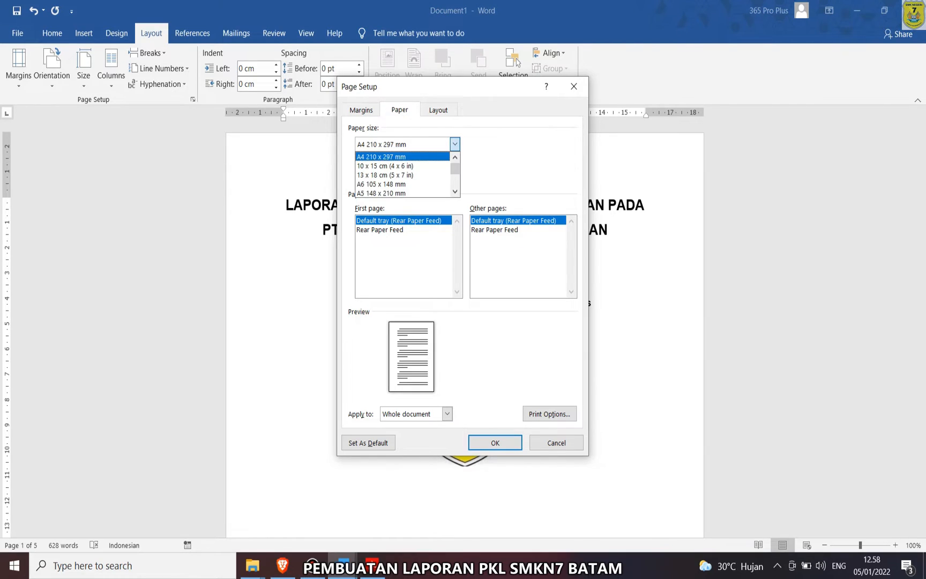
{"action": "left_click", "coordinate": [381, 157]}
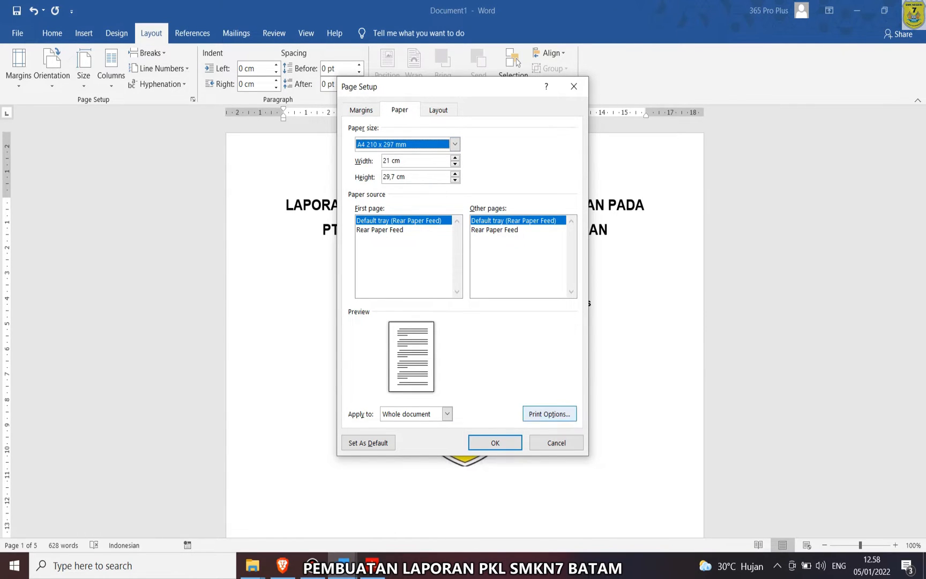
{"action": "left_click", "coordinate": [495, 442]}
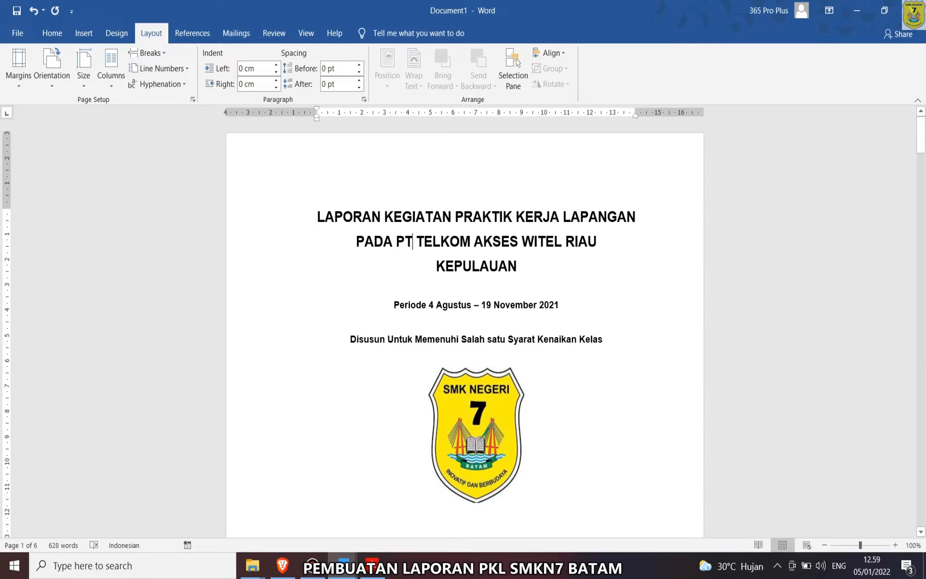
- Select the whole report document and set its line spacing to 1,5
{"action": "left_click", "coordinate": [426, 217]}
{"action": "left_click_drag", "start_coordinate": [425, 217], "coordinate": [443, 217]}
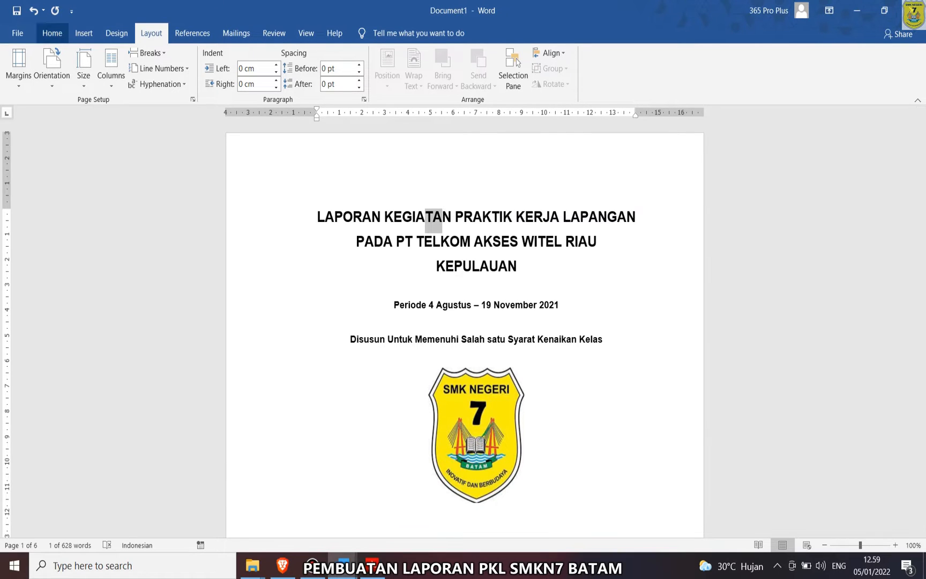
{"action": "left_click", "coordinate": [52, 33]}
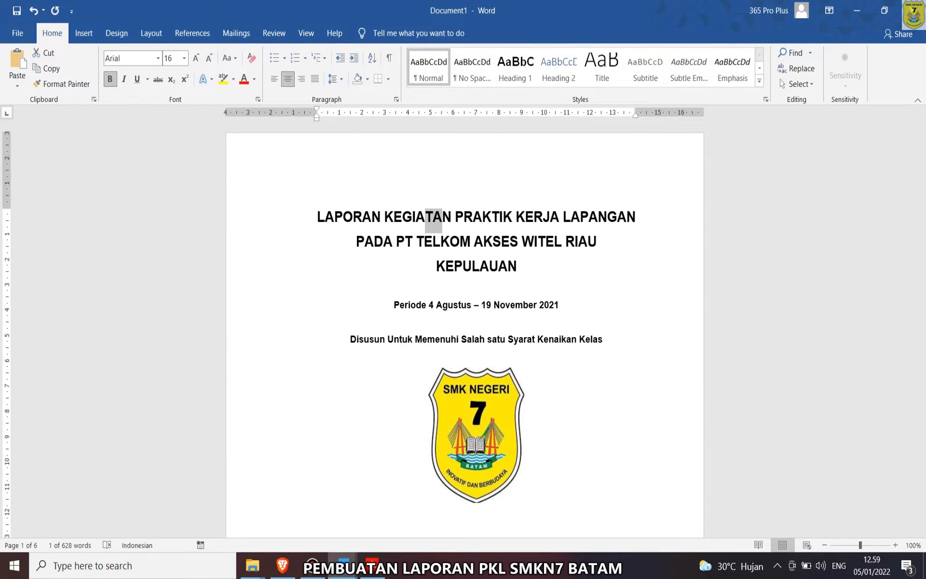
{"action": "left_click", "coordinate": [809, 52]}
{"action": "left_click", "coordinate": [809, 53]}
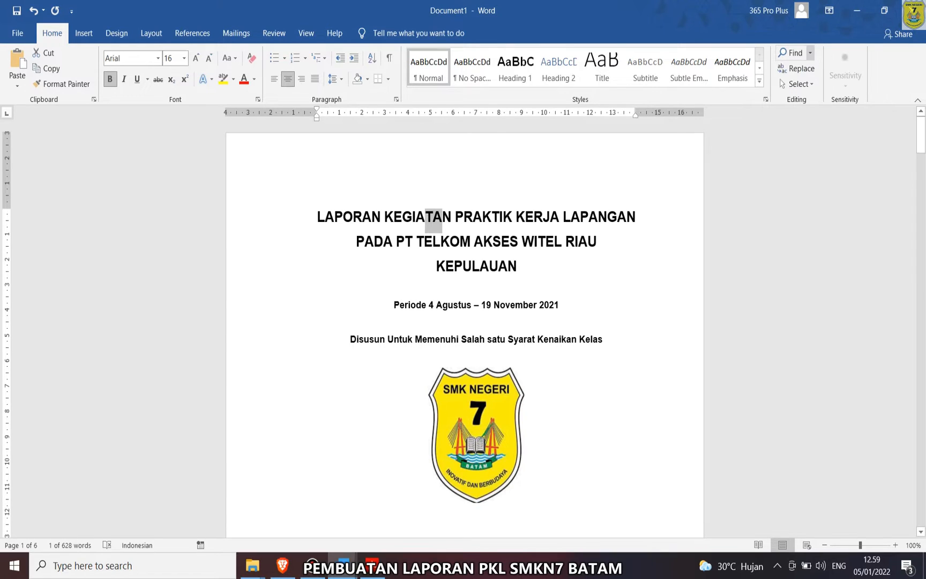
{"action": "left_click", "coordinate": [798, 83]}
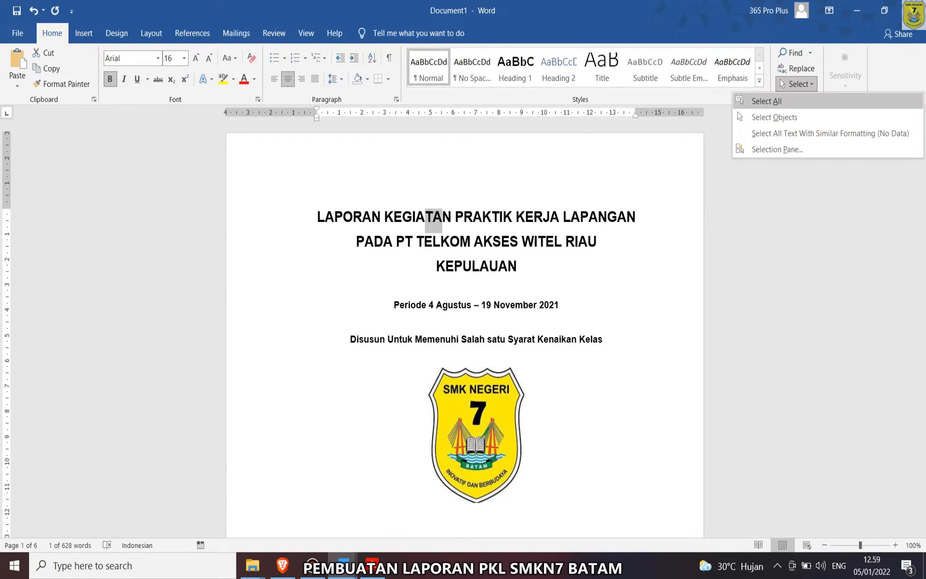
{"action": "left_click", "coordinate": [767, 100]}
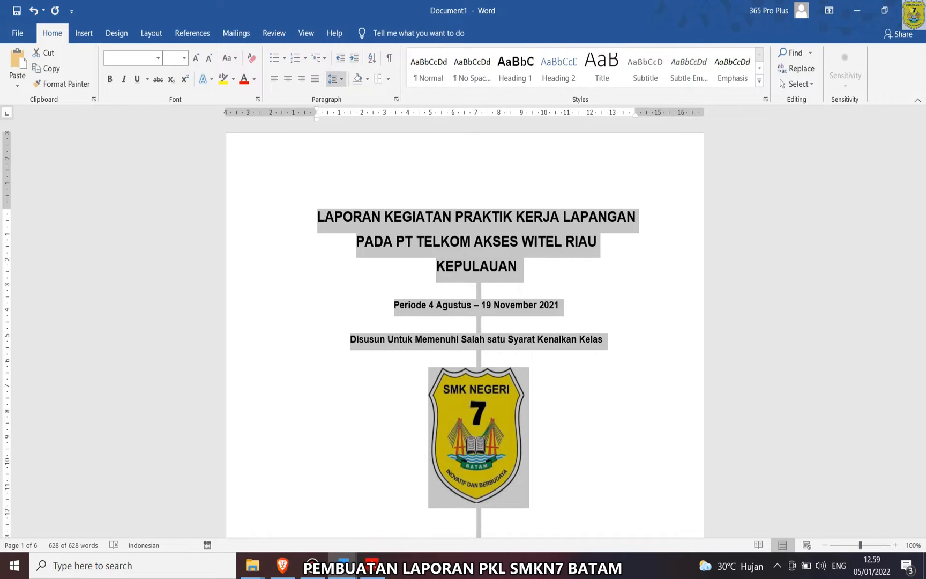
{"action": "left_click", "coordinate": [333, 79]}
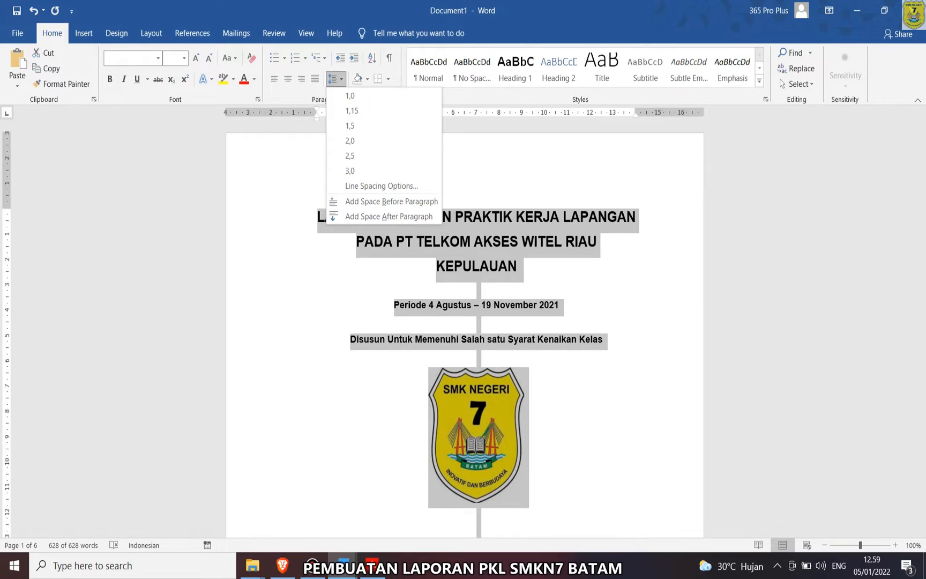
{"action": "left_click", "coordinate": [350, 125]}
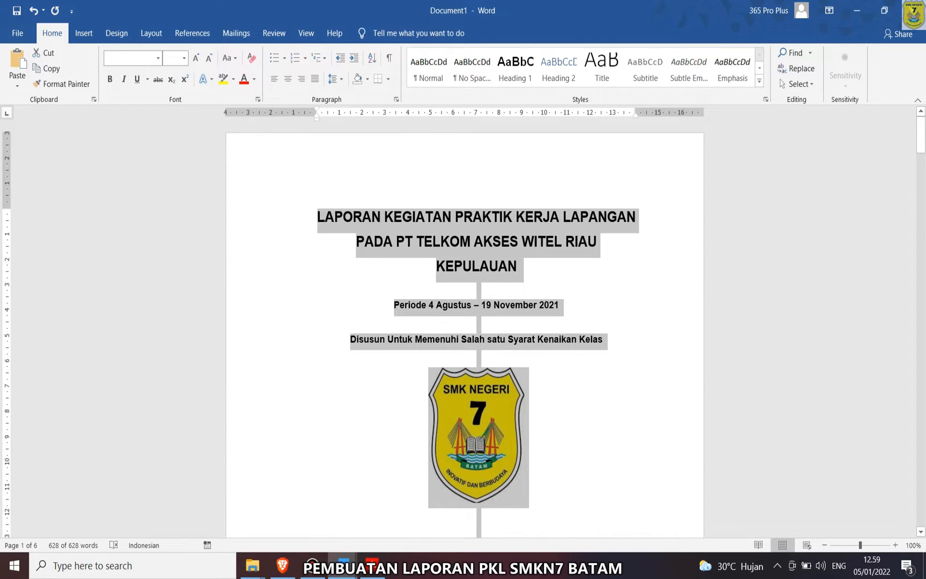
- Check the manuscript spacing rule in Jurnal Siswa.pdf and try to set the spacing before paragraphs to 0 for the whole document
{"action": "left_click", "coordinate": [373, 565]}
{"action": "left_click", "coordinate": [362, 336]}
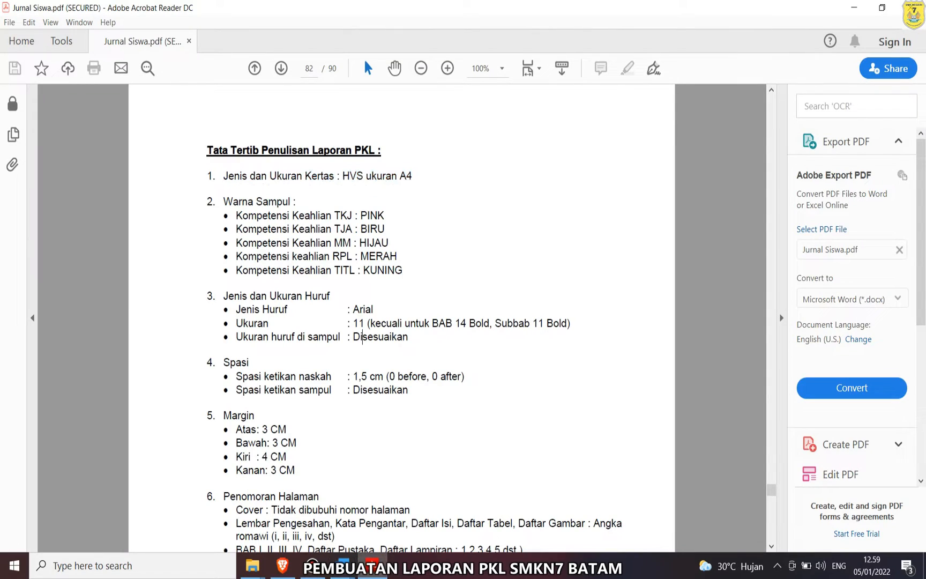
{"action": "left_click_drag", "start_coordinate": [224, 376], "coordinate": [386, 376]}
{"action": "left_click", "coordinate": [464, 376]}
{"action": "mouse_move", "coordinate": [343, 565]}
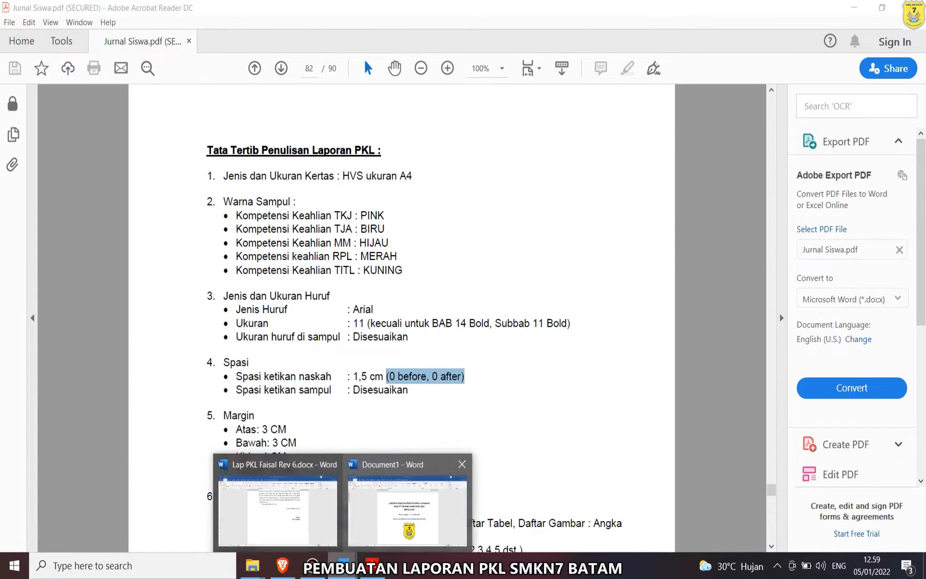
{"action": "left_click", "coordinate": [423, 503]}
{"action": "left_click", "coordinate": [151, 33]}
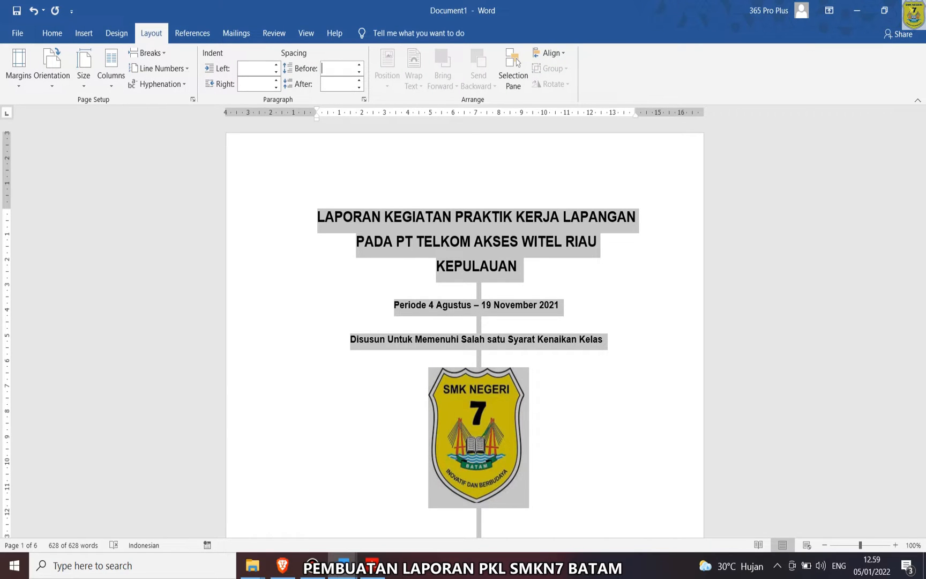
{"action": "type", "text": "0"}
{"action": "left_click", "coordinate": [337, 84]}
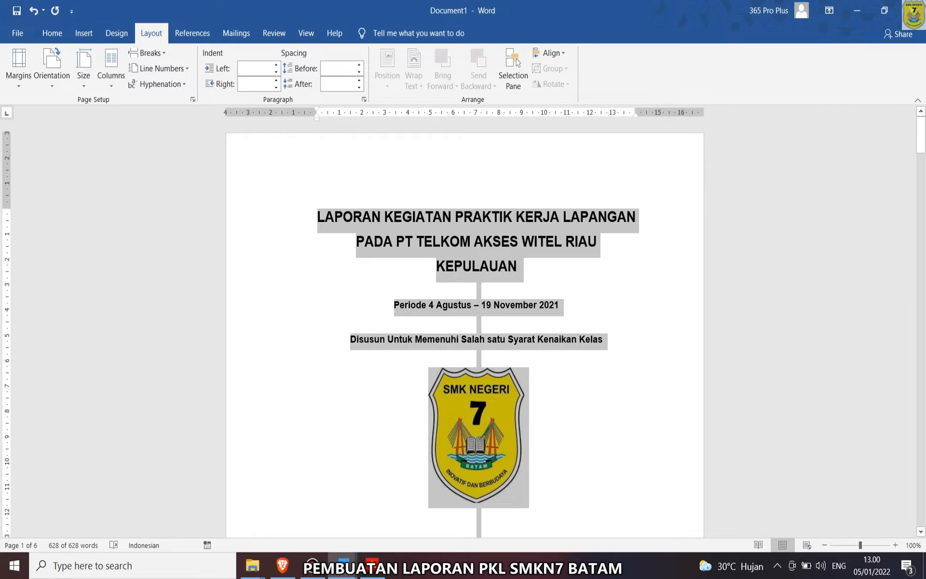
{"action": "left_click", "coordinate": [507, 267]}
{"action": "left_click_drag", "start_coordinate": [445, 268], "coordinate": [506, 268]}
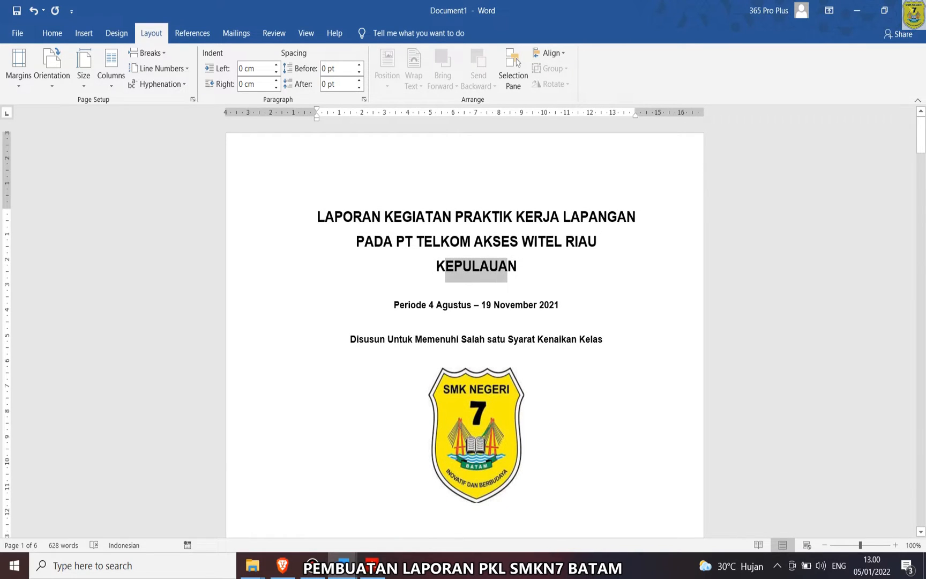
{"action": "left_click_drag", "start_coordinate": [394, 306], "coordinate": [550, 271]}
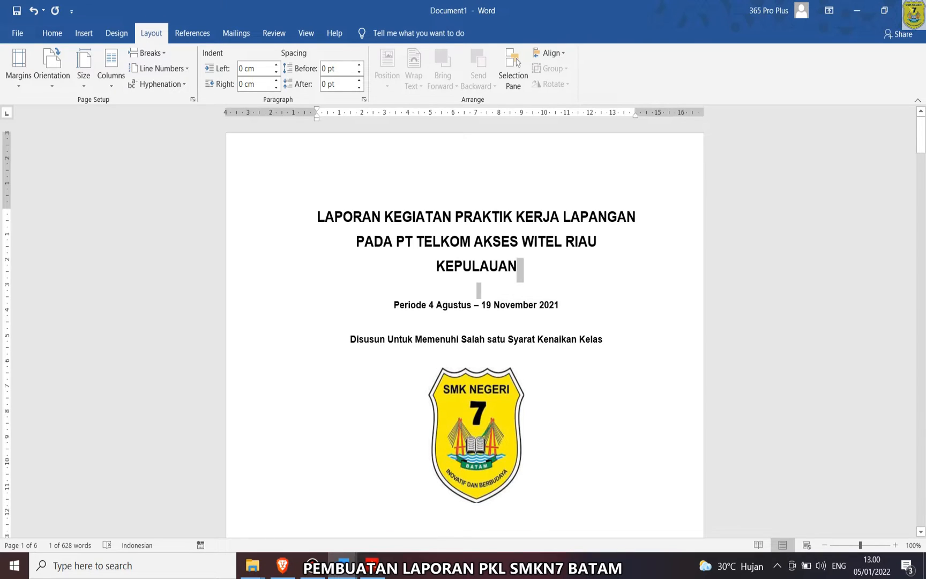
{"action": "left_click_drag", "start_coordinate": [437, 267], "coordinate": [490, 306]}
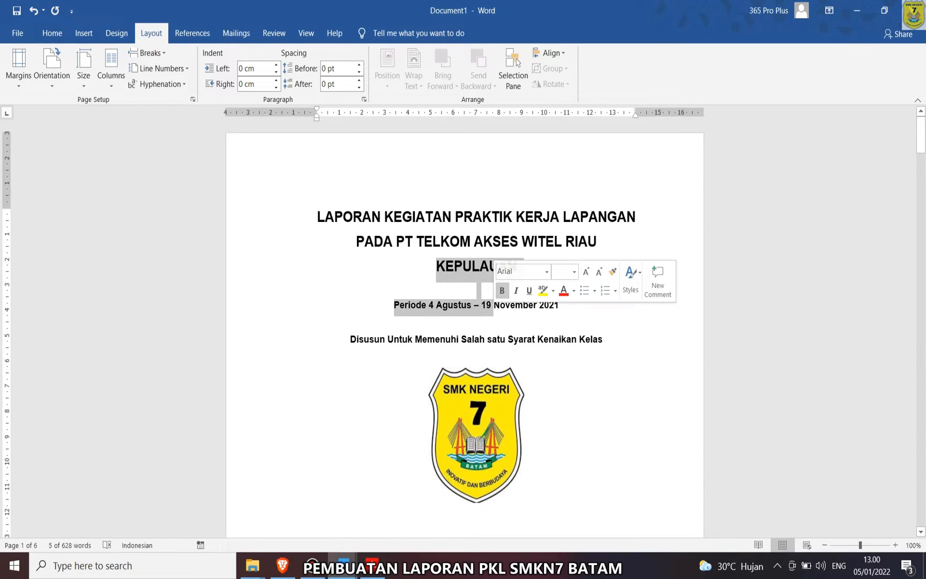
{"action": "left_click", "coordinate": [476, 321]}
{"action": "left_click_drag", "start_coordinate": [560, 306], "coordinate": [436, 266]}
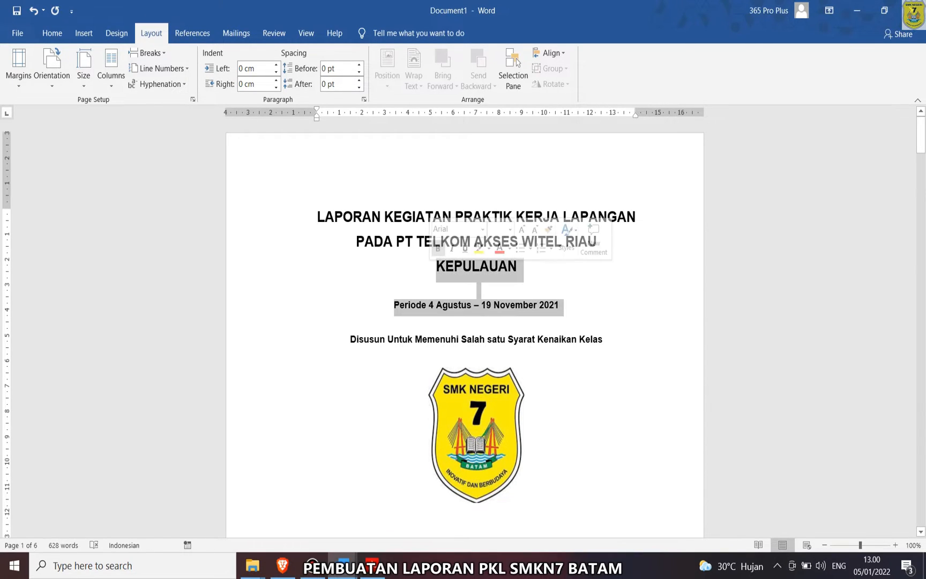
{"action": "left_click", "coordinate": [542, 217]}
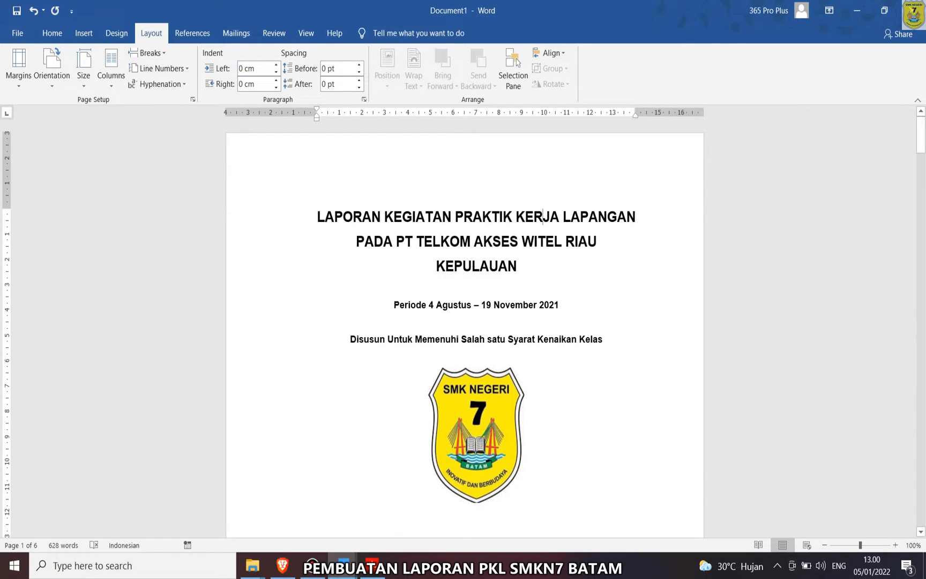
{"action": "left_click_drag", "start_coordinate": [317, 217], "coordinate": [523, 268]}
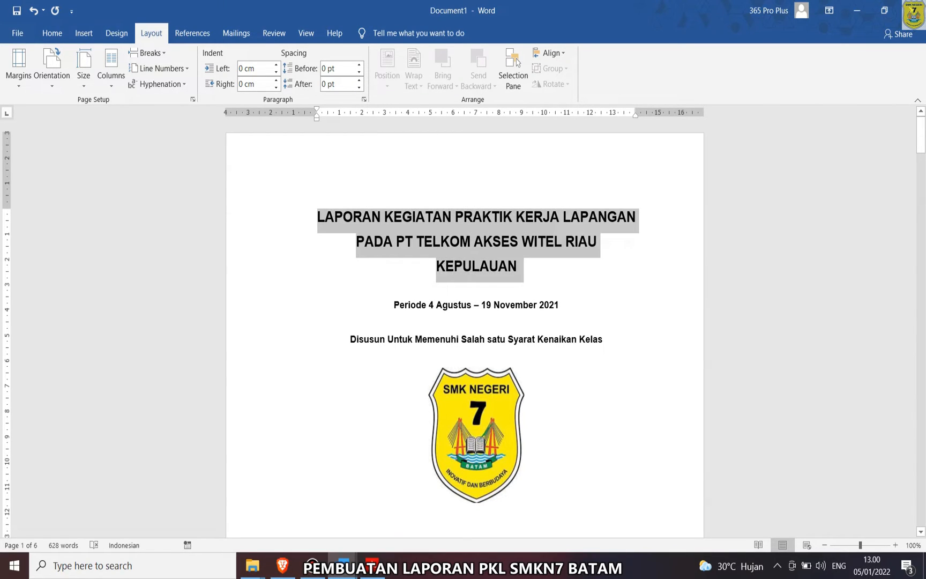
- Change the period on the cover page to 10 Agustus – 30 Juni 2022
{"action": "left_click", "coordinate": [428, 304]}
{"action": "left_click_drag", "start_coordinate": [428, 304], "coordinate": [474, 305]}
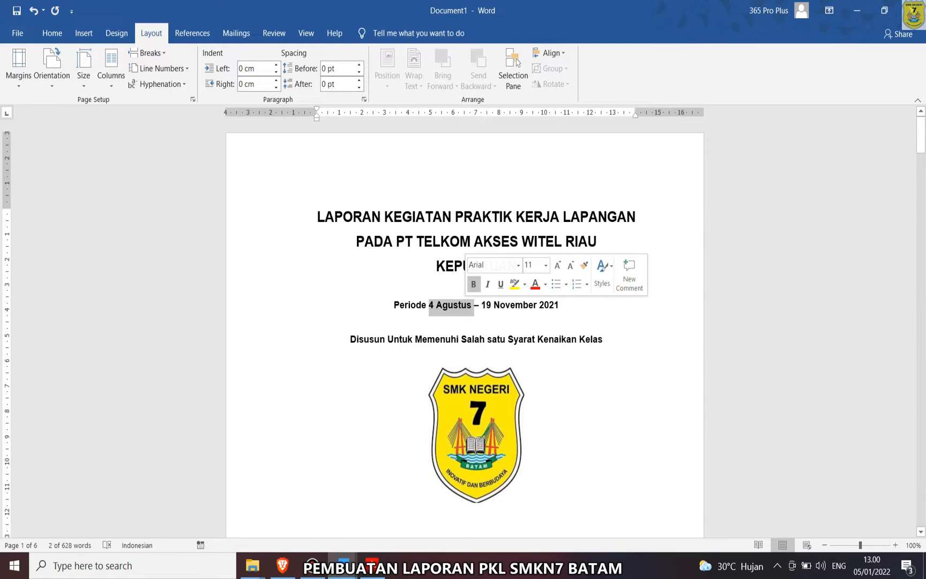
{"action": "type", "text": "10 Agustus"}
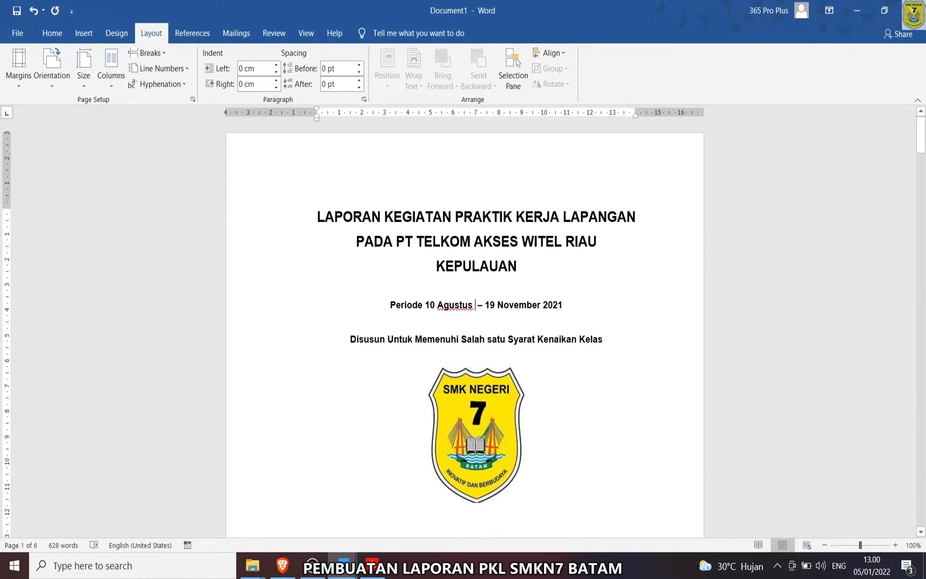
{"action": "left_click_drag", "start_coordinate": [485, 306], "coordinate": [563, 306]}
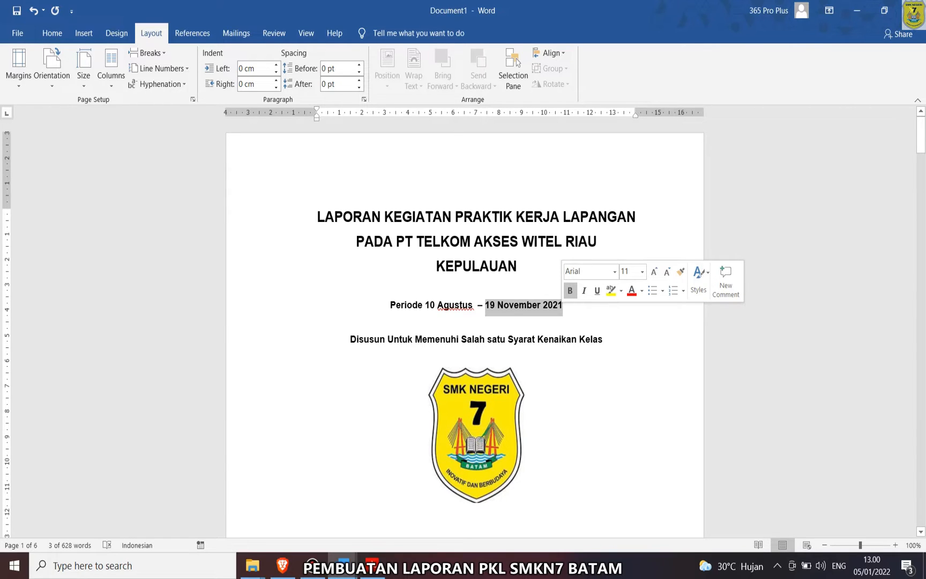
{"action": "type", "text": "30 jun"}
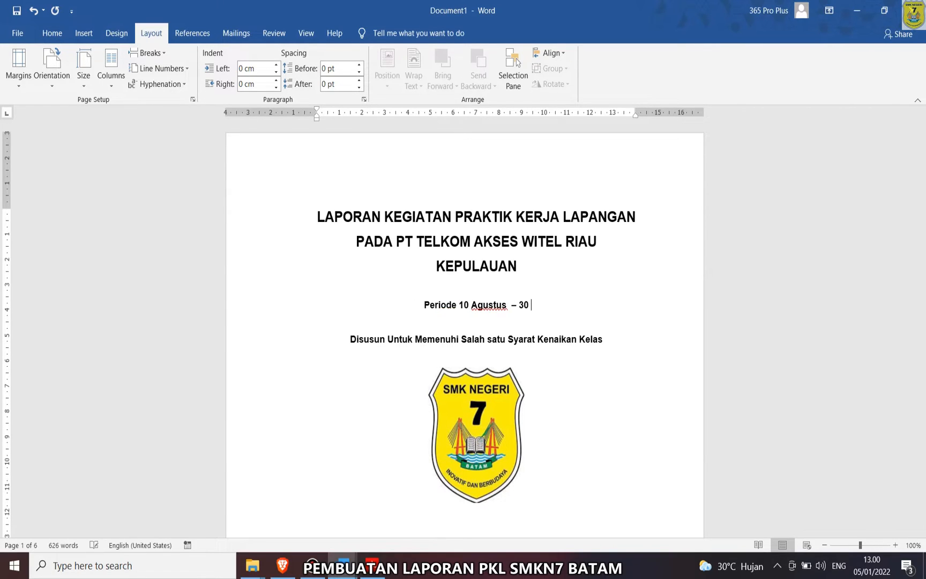
{"action": "type", "text": "2022"}
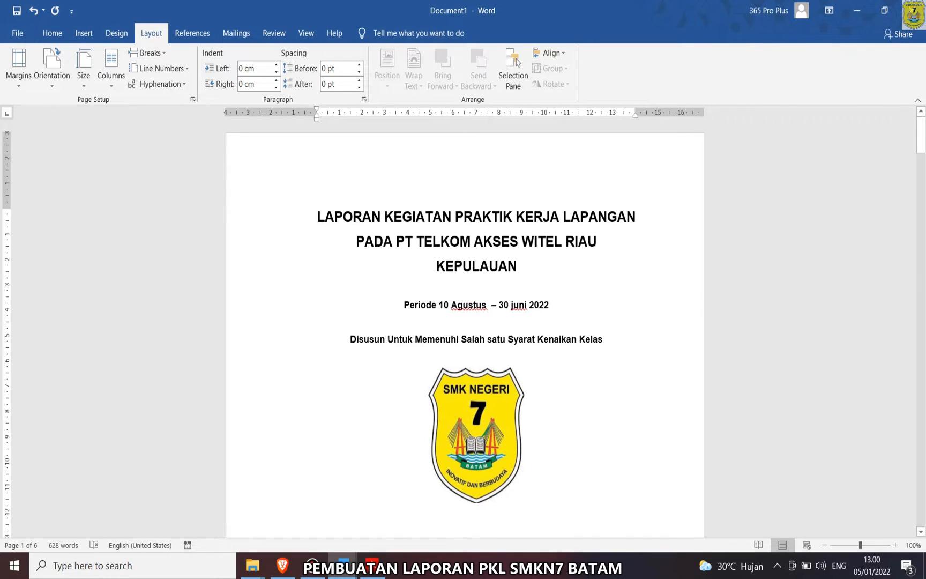
{"action": "left_click", "coordinate": [514, 305]}
{"action": "key", "text": "BackSpace"}
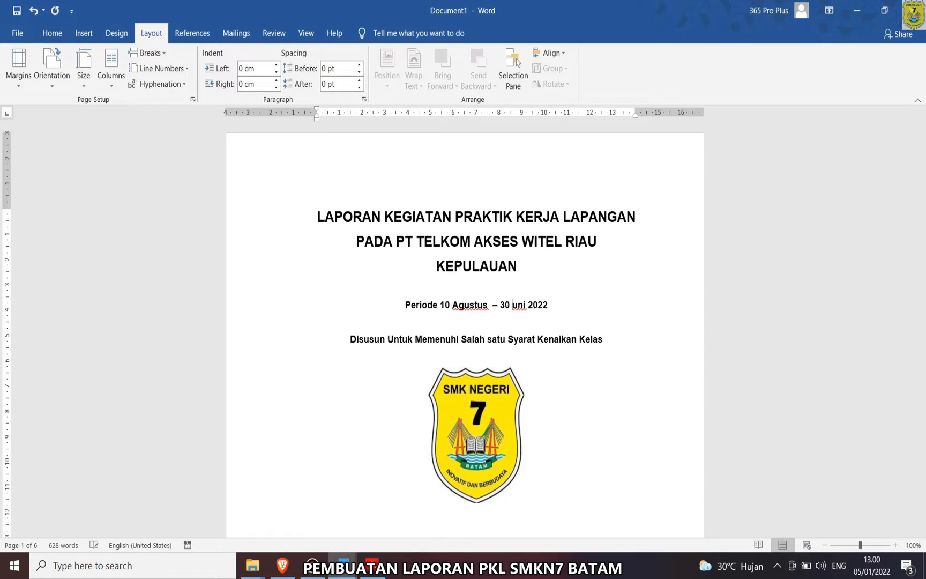
{"action": "type", "text": "A"}
{"action": "key", "text": "BackSpace"}
{"action": "type", "text": "J"}
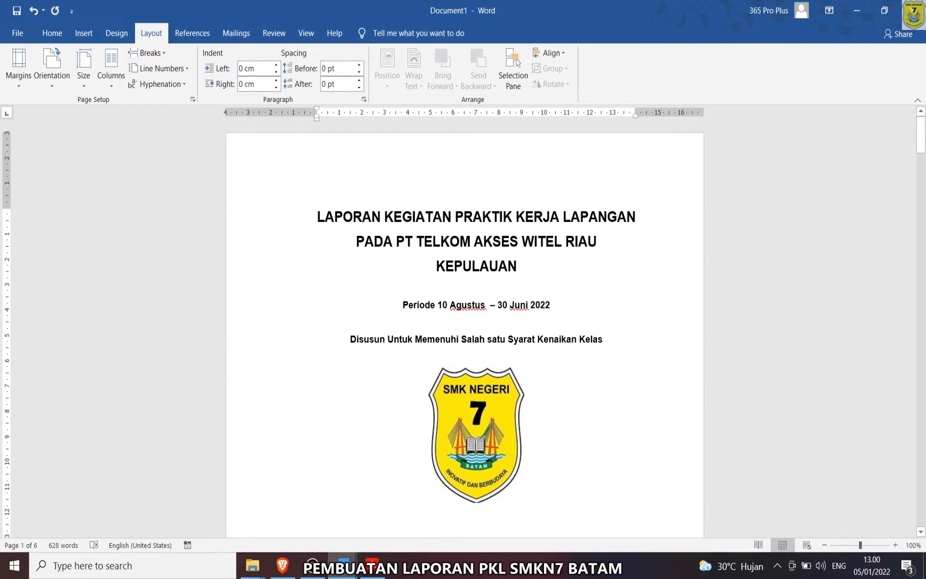
- Replace the student's name, NIS/NISN and class on the cover page with placeholder rows of capital X
{"action": "left_click_drag", "start_coordinate": [350, 339], "coordinate": [569, 338]}
{"action": "left_click", "coordinate": [554, 338]}
{"action": "scroll", "coordinate": [554, 338], "scroll_direction": "down", "scroll_amount": 3}
{"action": "scroll", "coordinate": [524, 262], "scroll_direction": "down", "scroll_amount": 5}
{"action": "left_click", "coordinate": [524, 262]}
{"action": "left_click_drag", "start_coordinate": [494, 244], "coordinate": [524, 246]}
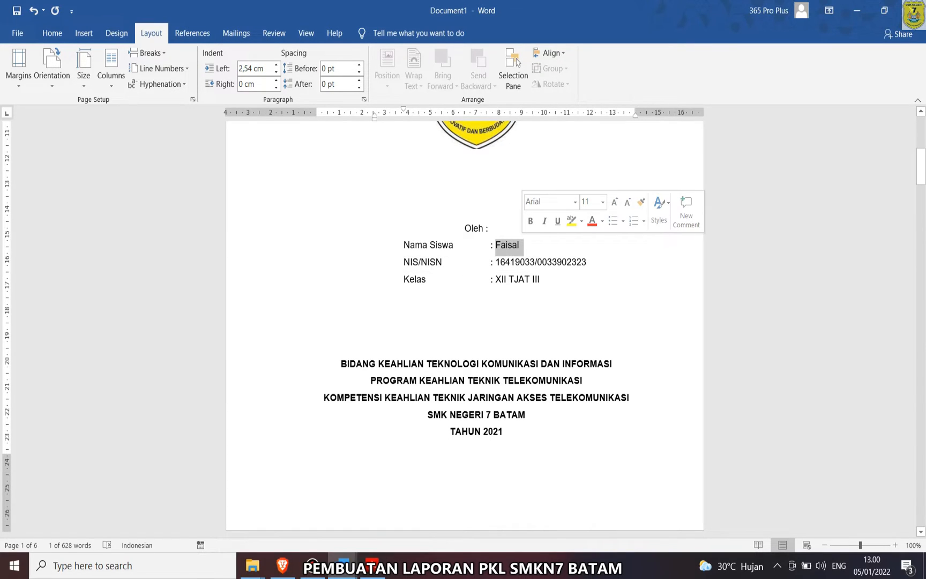
{"action": "type", "text": "XXXXXX"}
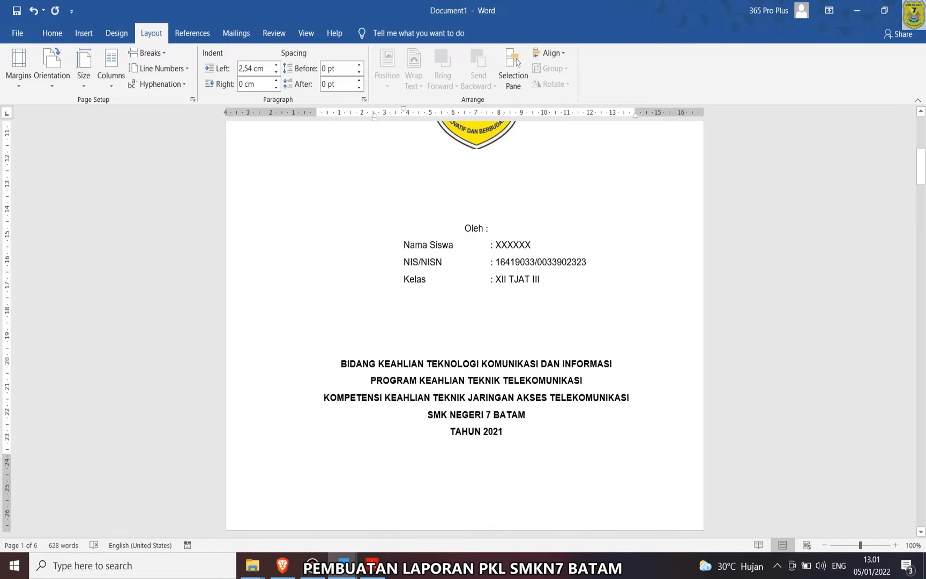
{"action": "left_click_drag", "start_coordinate": [587, 262], "coordinate": [495, 262]}
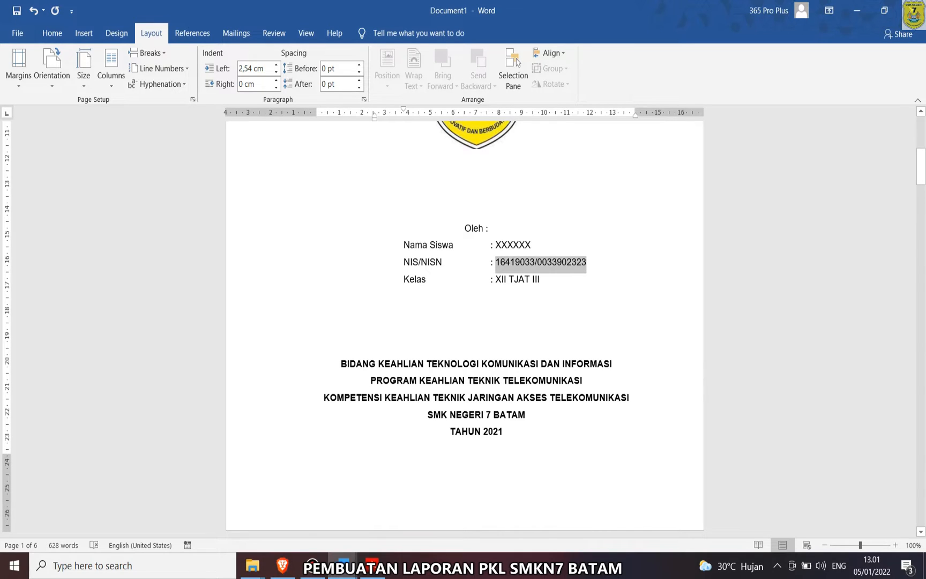
{"action": "type", "text": "XXXXXXXXXXXXX"}
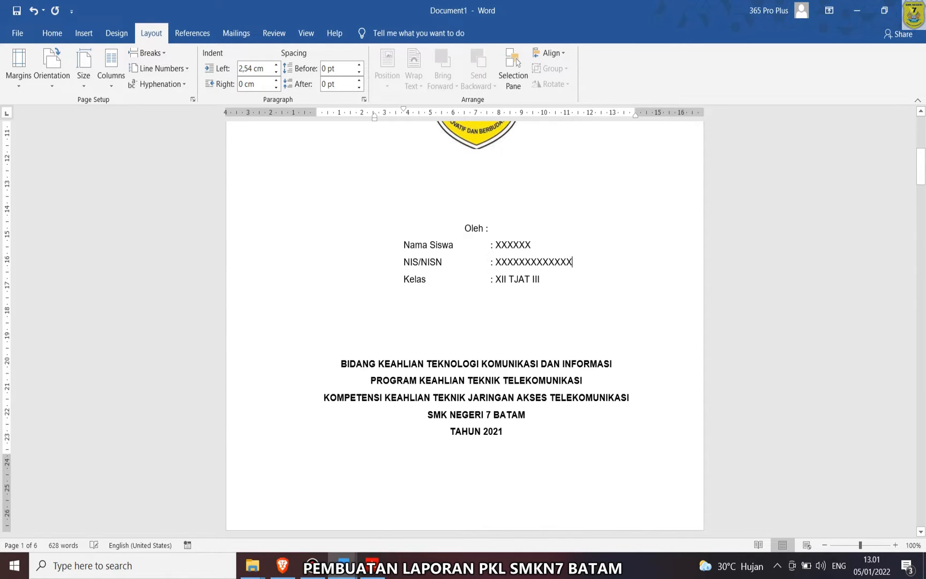
{"action": "left_click_drag", "start_coordinate": [540, 279], "coordinate": [495, 279]}
{"action": "type", "text": "XXXXXXXXXXX"}
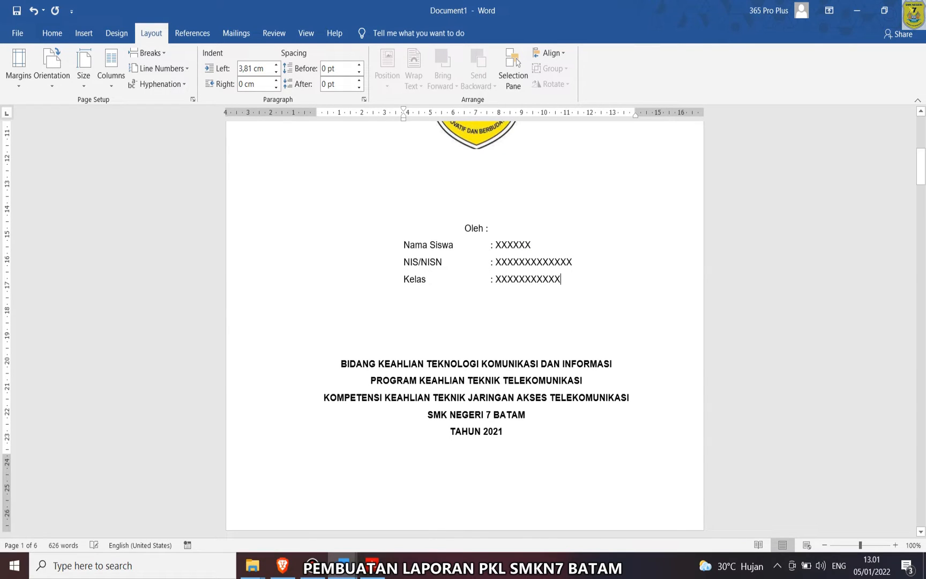
- Highlight in yellow the field, program and competency names after BIDANG KEAHLIAN, PROGRAM KEAHLIAN and KOMPETENSI KEAHLIAN on the cover page
{"action": "left_click", "coordinate": [481, 363]}
{"action": "left_click_drag", "start_coordinate": [342, 364], "coordinate": [481, 363]}
{"action": "left_click", "coordinate": [481, 364]}
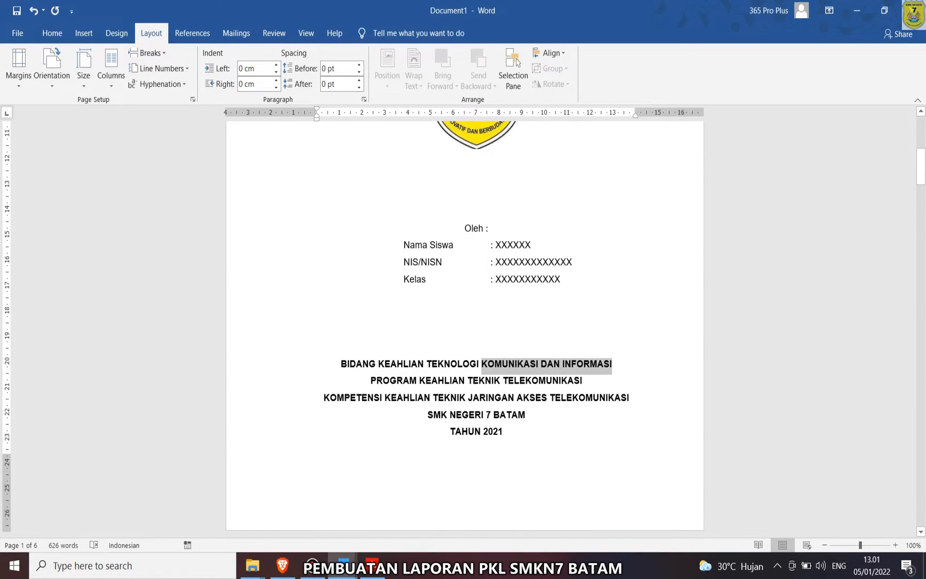
{"action": "left_click_drag", "start_coordinate": [482, 364], "coordinate": [427, 364]}
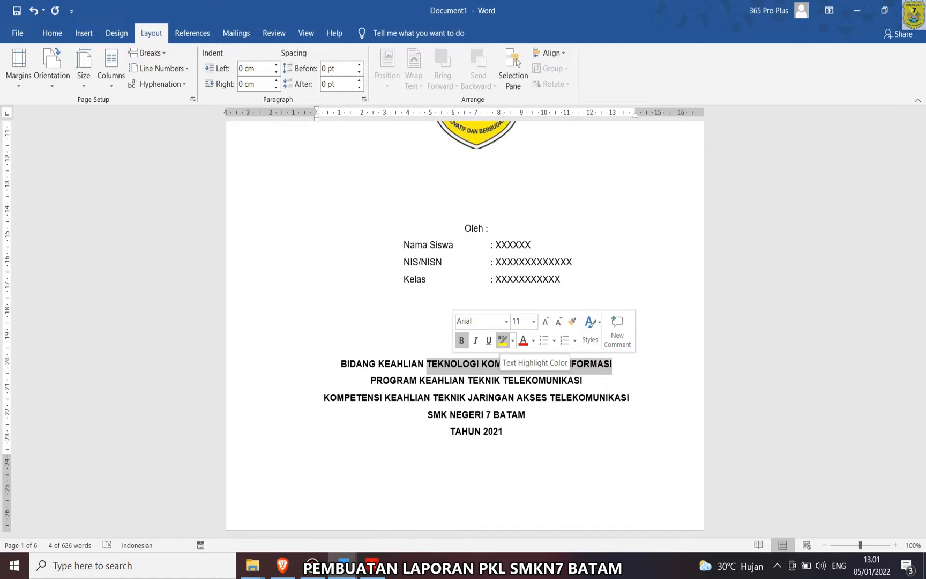
{"action": "left_click", "coordinate": [503, 339]}
{"action": "left_click", "coordinate": [485, 380]}
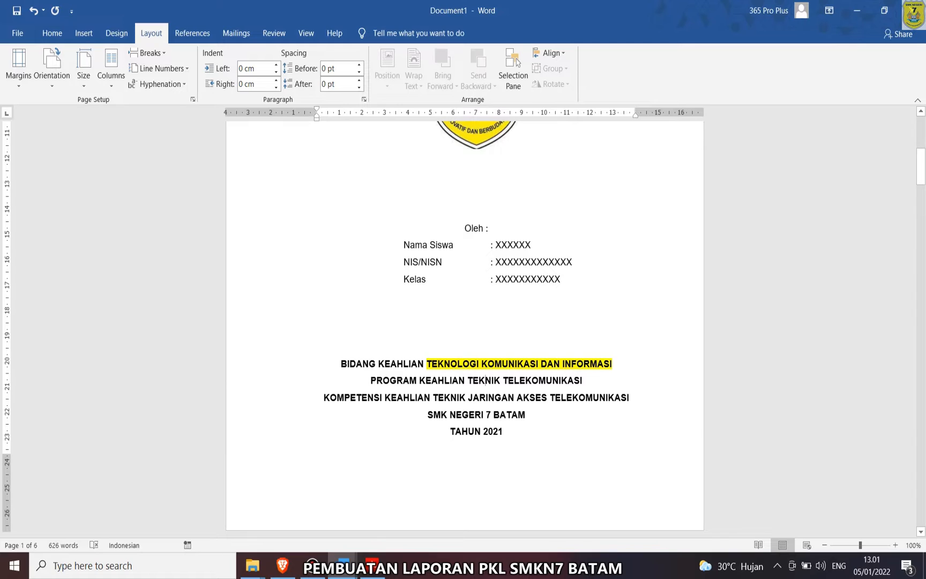
{"action": "left_click_drag", "start_coordinate": [485, 380], "coordinate": [582, 380]}
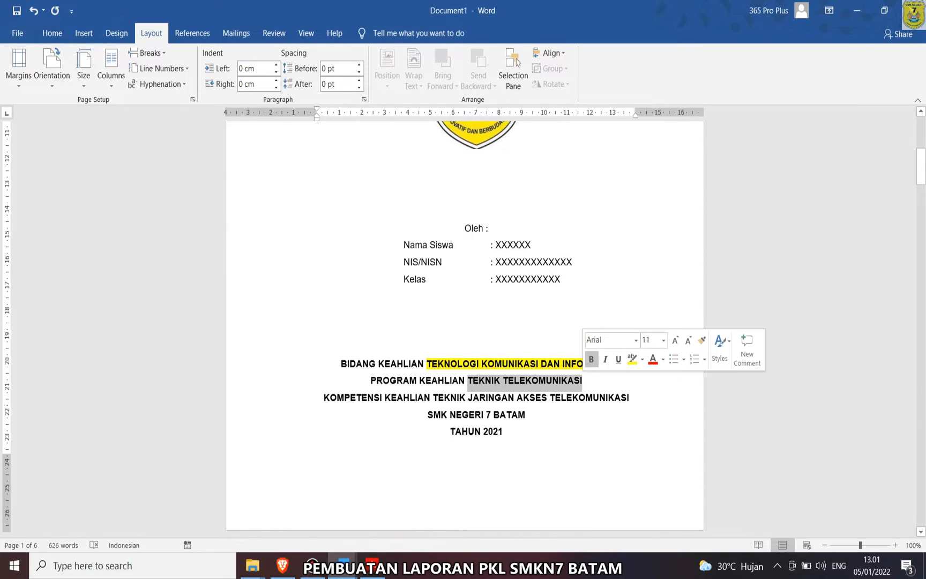
{"action": "left_click", "coordinate": [633, 358]}
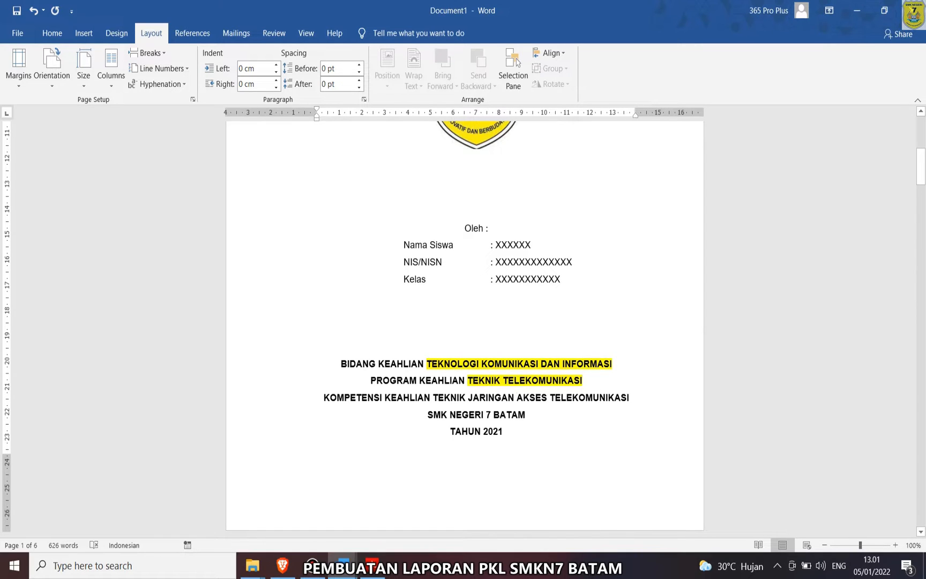
{"action": "left_click_drag", "start_coordinate": [450, 397], "coordinate": [629, 397]}
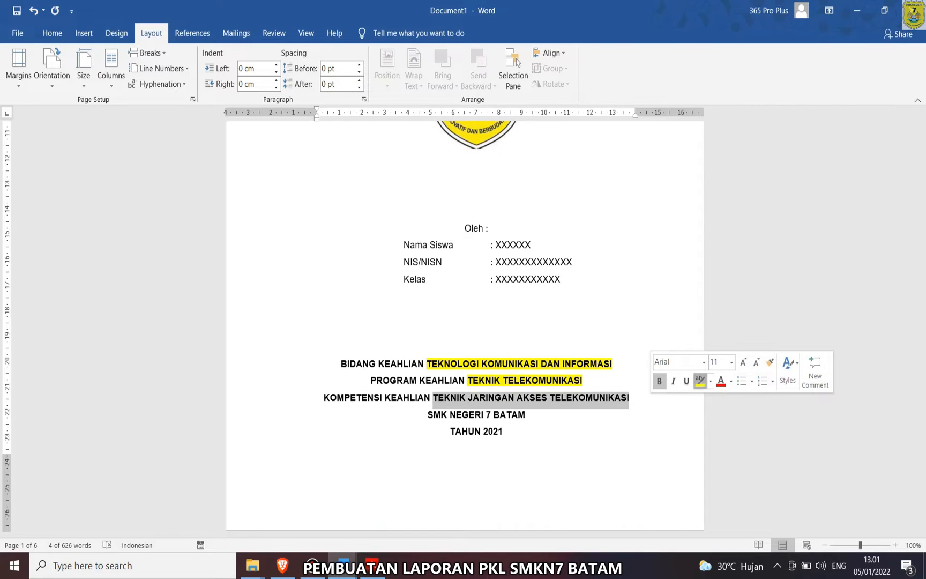
{"action": "left_click", "coordinate": [700, 381]}
- Change the year in the cover page's last line to TAHUN 2022
{"action": "left_click", "coordinate": [503, 431]}
{"action": "key", "text": "BackSpace"}
{"action": "type", "text": "2"}
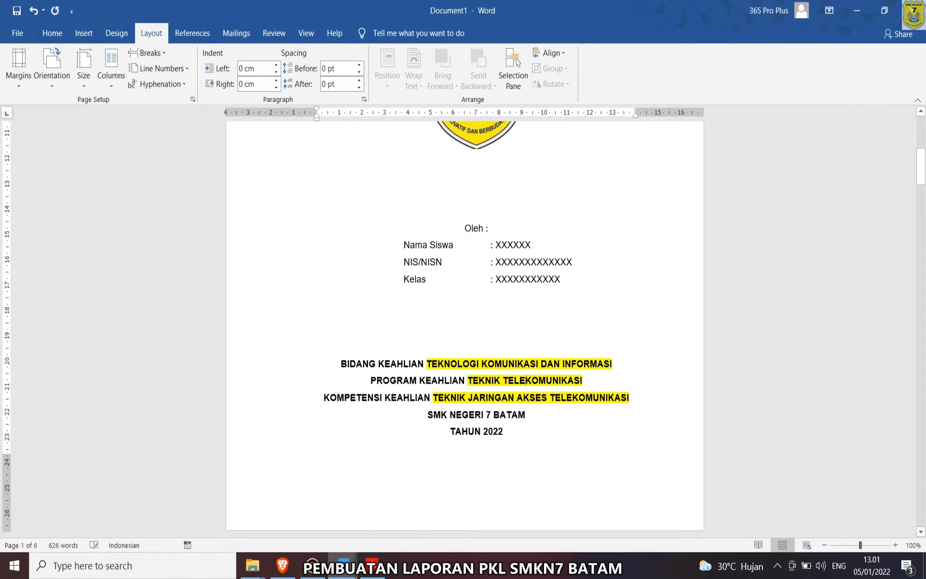
- Delete the blank lines above the LEMBAR PENGESAHAN PIHAK SEKOLAH heading so it starts at the page's top margin
{"action": "scroll", "coordinate": [465, 322], "scroll_direction": "down", "scroll_amount": 6}
{"action": "scroll", "coordinate": [464, 321], "scroll_direction": "down", "scroll_amount": 1}
{"action": "left_click", "coordinate": [317, 273]}
{"action": "left_click", "coordinate": [317, 237]}
{"action": "key", "text": "Delete"}
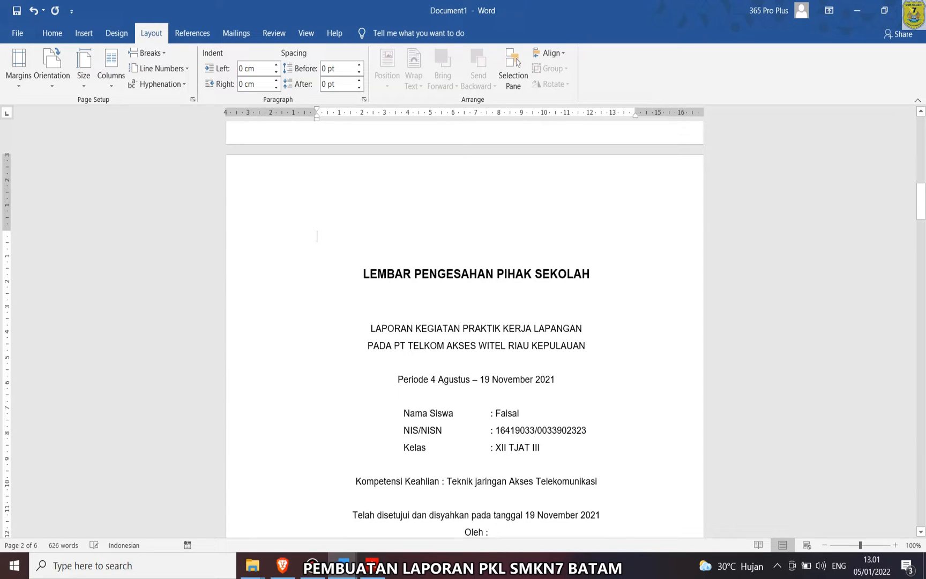
{"action": "key", "text": "Delete"}
{"action": "key", "text": "Delete"}
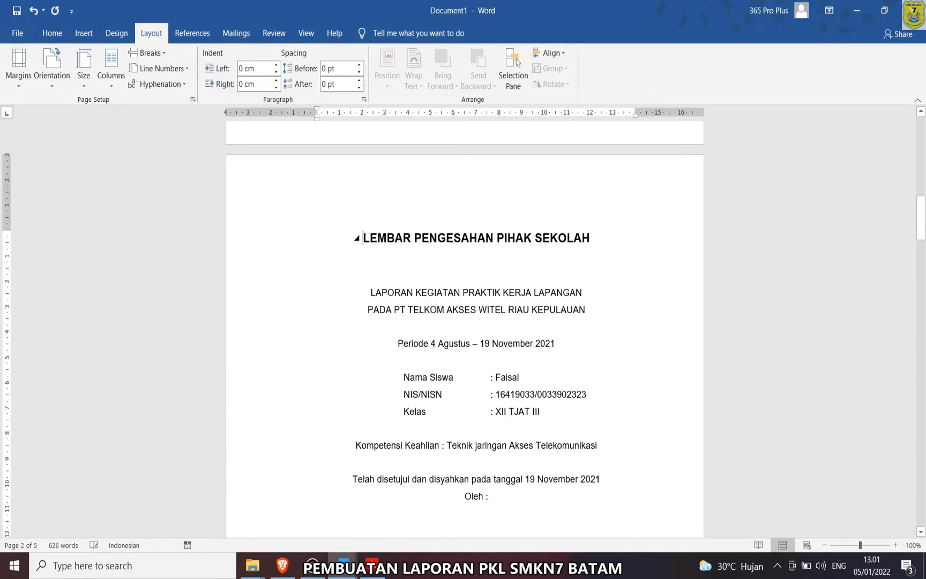
{"action": "left_click", "coordinate": [454, 238]}
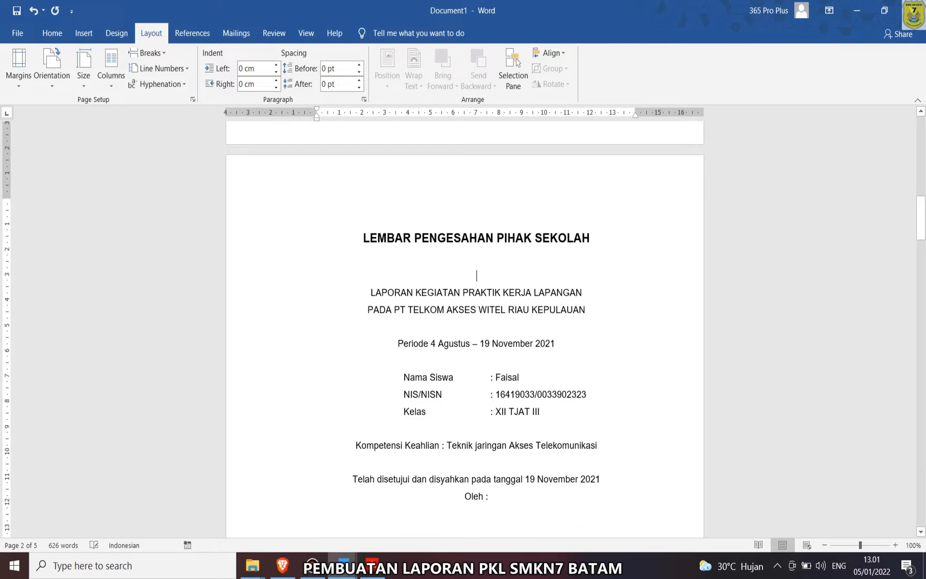
- Copy the cover page's period line and paste it as text only over the period line on the LEMBAR PENGESAHAN PIHAK SEKOLAH page
{"action": "scroll", "coordinate": [464, 322], "scroll_direction": "down", "scroll_amount": 3}
{"action": "scroll", "coordinate": [464, 321], "scroll_direction": "up", "scroll_amount": 10}
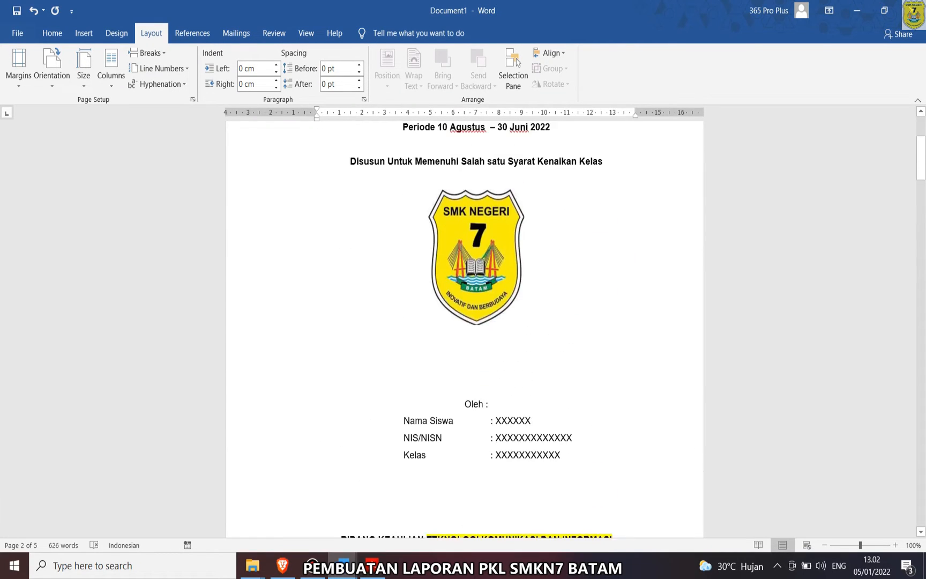
{"action": "left_click_drag", "start_coordinate": [403, 240], "coordinate": [555, 240]}
{"action": "key", "text": "ctrl+c"}
{"action": "scroll", "coordinate": [555, 240], "scroll_direction": "down", "scroll_amount": 6}
{"action": "scroll", "coordinate": [464, 321], "scroll_direction": "down", "scroll_amount": 15}
{"action": "left_click_drag", "start_coordinate": [398, 279], "coordinate": [560, 280]}
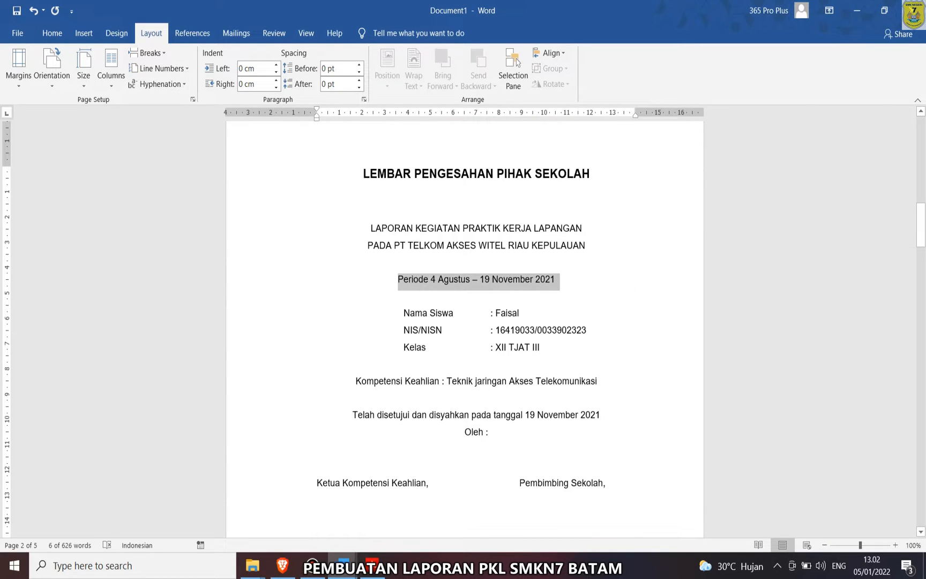
{"action": "key", "text": "ctrl+v"}
{"action": "key", "text": "ctrl"}
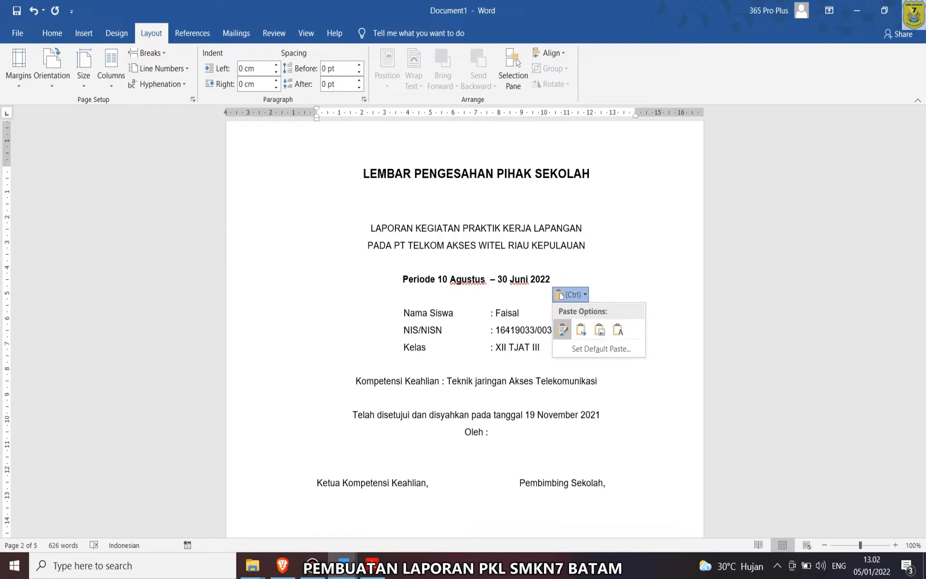
{"action": "left_click", "coordinate": [617, 329]}
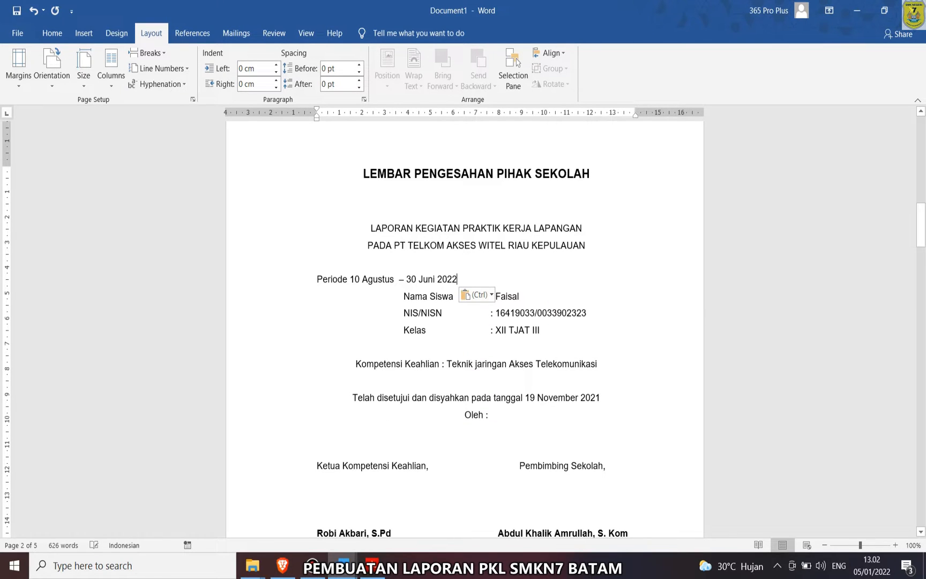
- Indent the pasted period line to line up with the student details and add a blank line below it
{"action": "key", "text": "Tab"}
{"action": "key", "text": "Tab"}
{"action": "key", "text": "Tab"}
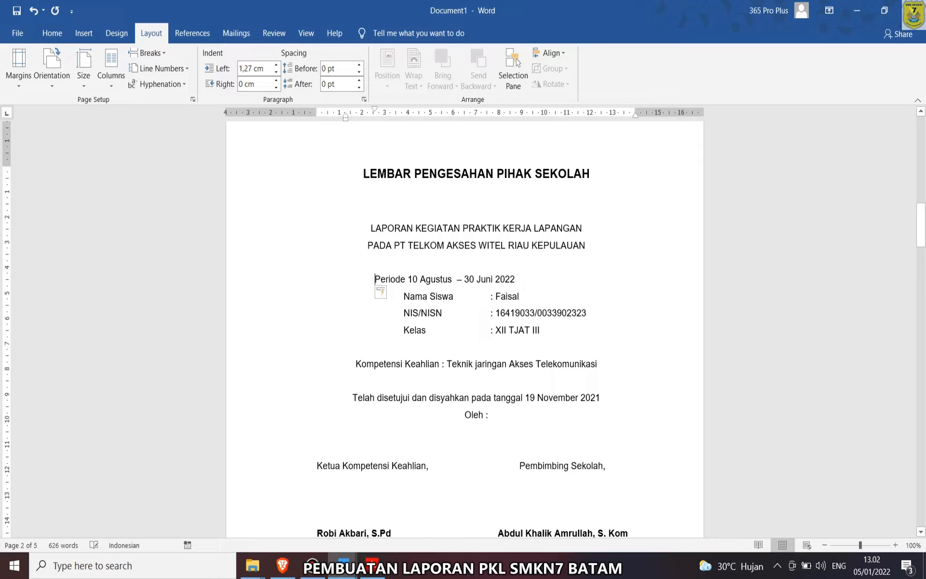
{"action": "key", "text": "End"}
{"action": "key", "text": "Return"}
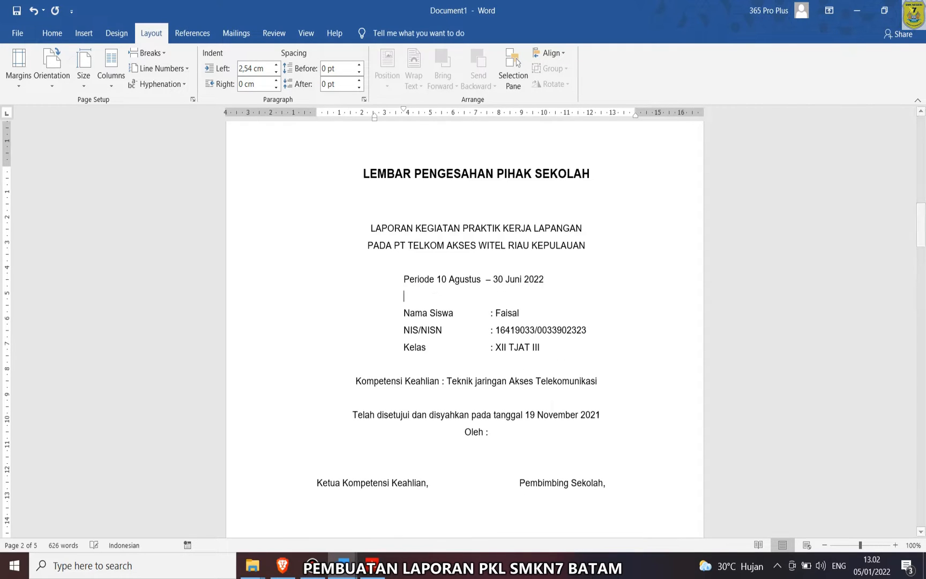
- Copy the placeholder name, NIS/NISN and class lines from the cover page and paste them over the student details on the LEMBAR PENGESAHAN PIHAK SEKOLAH page
{"action": "left_click", "coordinate": [520, 313]}
{"action": "left_click", "coordinate": [541, 347]}
{"action": "scroll", "coordinate": [541, 347], "scroll_direction": "up", "scroll_amount": 12}
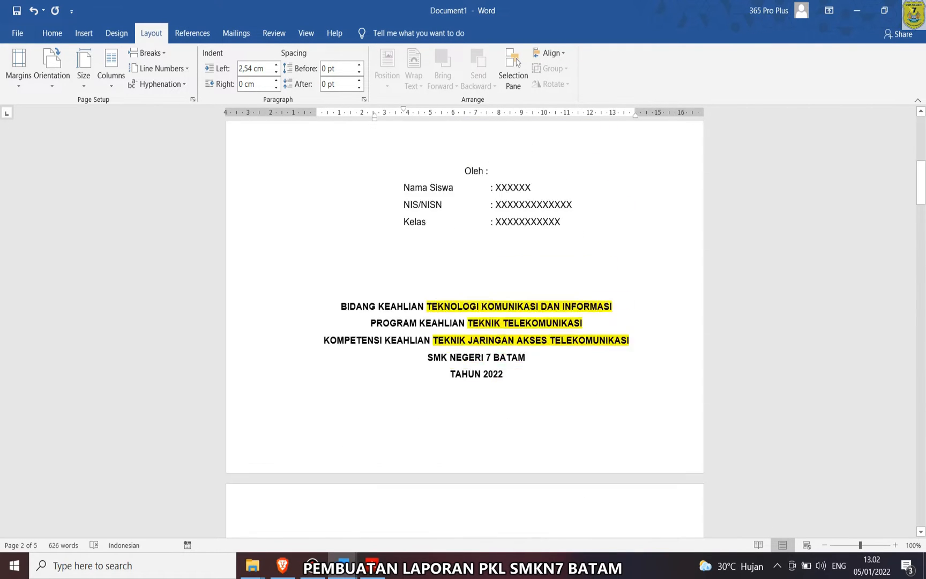
{"action": "left_click_drag", "start_coordinate": [403, 437], "coordinate": [562, 475]}
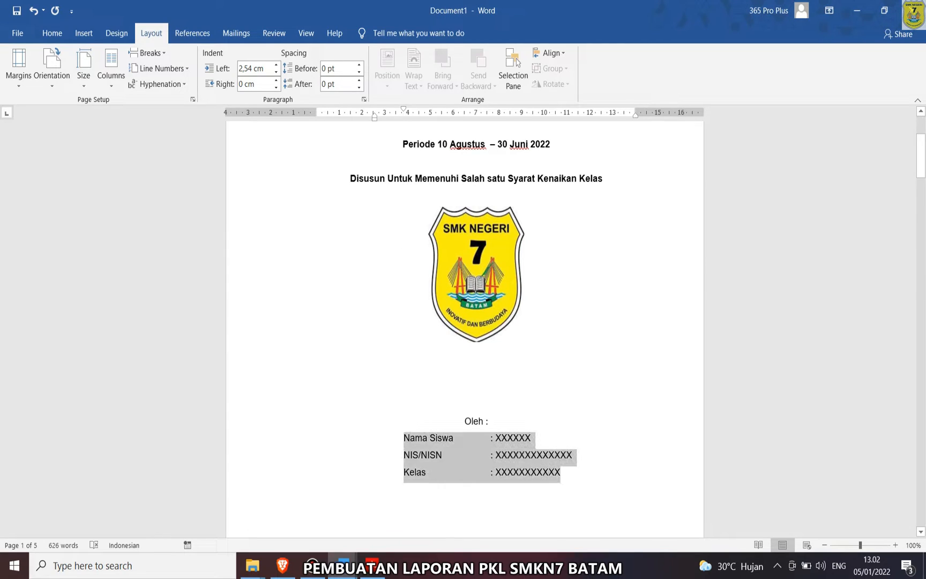
{"action": "left_click", "coordinate": [568, 489]}
{"action": "left_click_drag", "start_coordinate": [568, 488], "coordinate": [404, 438]}
{"action": "key", "text": "ctrl+c"}
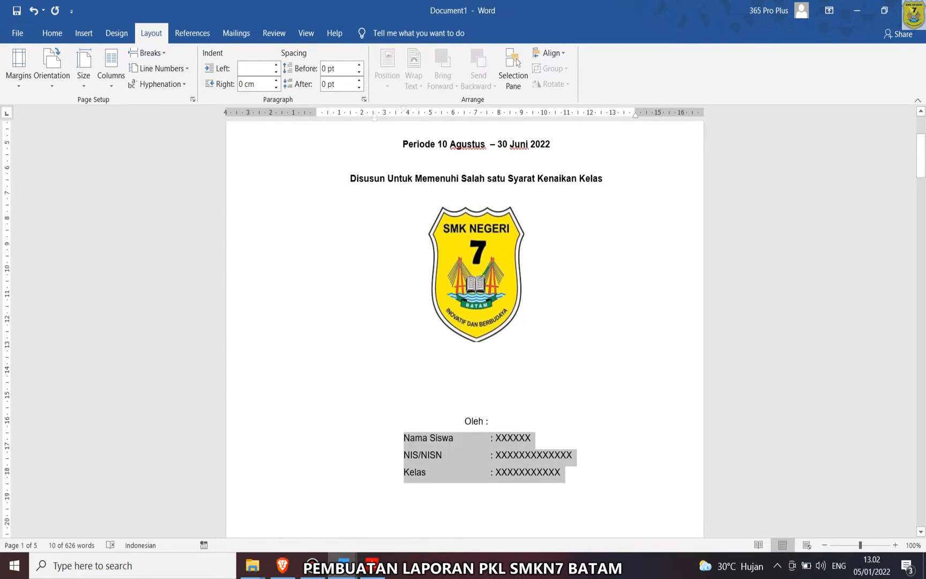
{"action": "scroll", "coordinate": [465, 321], "scroll_direction": "down", "scroll_amount": 10}
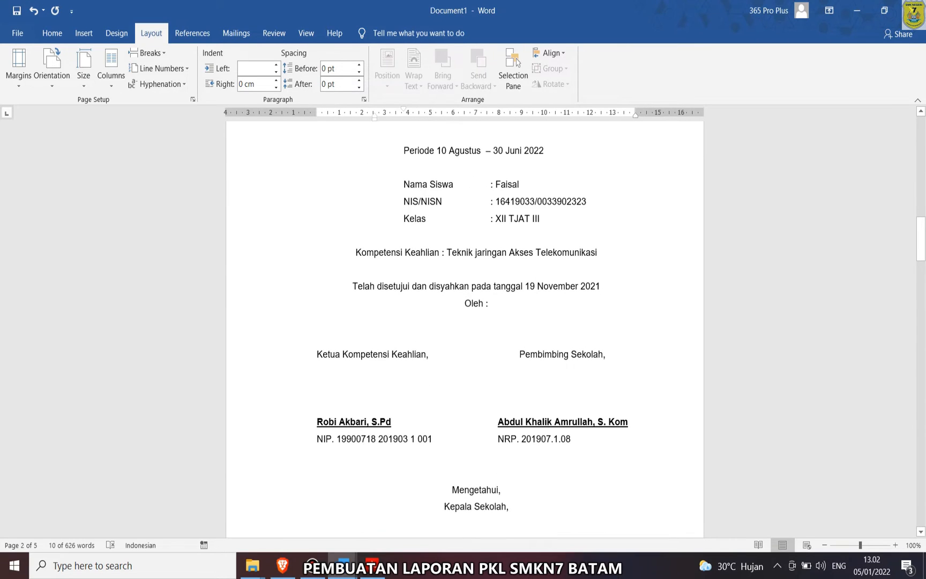
{"action": "left_click_drag", "start_coordinate": [403, 184], "coordinate": [540, 219]}
{"action": "key", "text": "ctrl+v"}
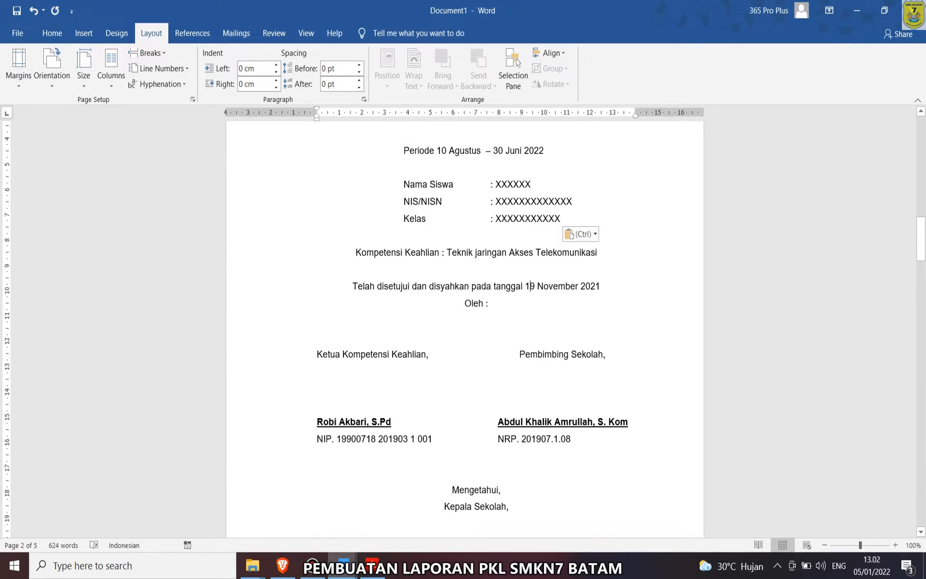
- Highlight Teknik jaringan Akses Telekomunikasi in yellow on the Kompetensi Keahlian line of the school approval page
{"action": "left_click_drag", "start_coordinate": [601, 252], "coordinate": [447, 252]}
{"action": "left_click", "coordinate": [502, 229]}
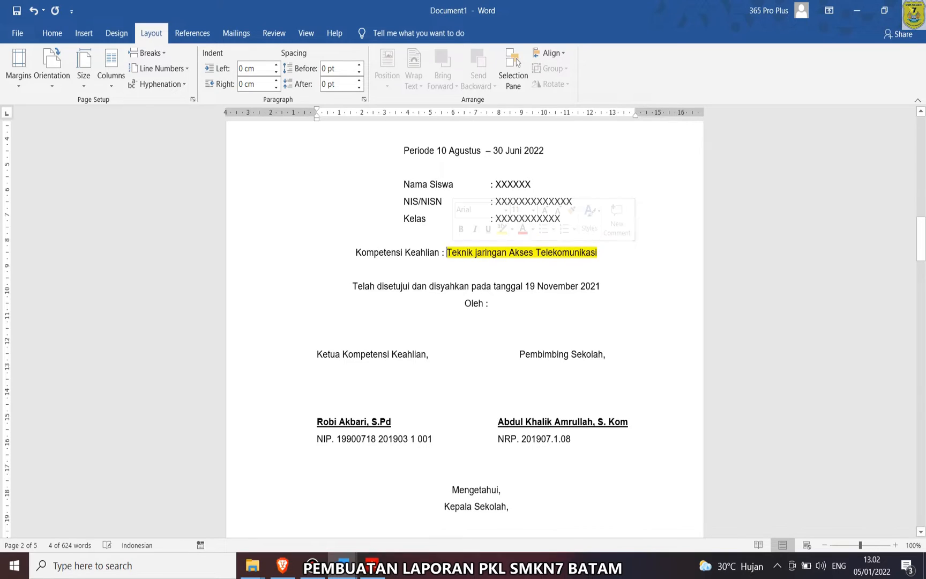
{"action": "left_click", "coordinate": [491, 285]}
- Change the approval date in the Telah disetujui dan disyahkan line to 30 Juni 2022
{"action": "left_click_drag", "start_coordinate": [377, 286], "coordinate": [493, 285]}
{"action": "left_click", "coordinate": [543, 285]}
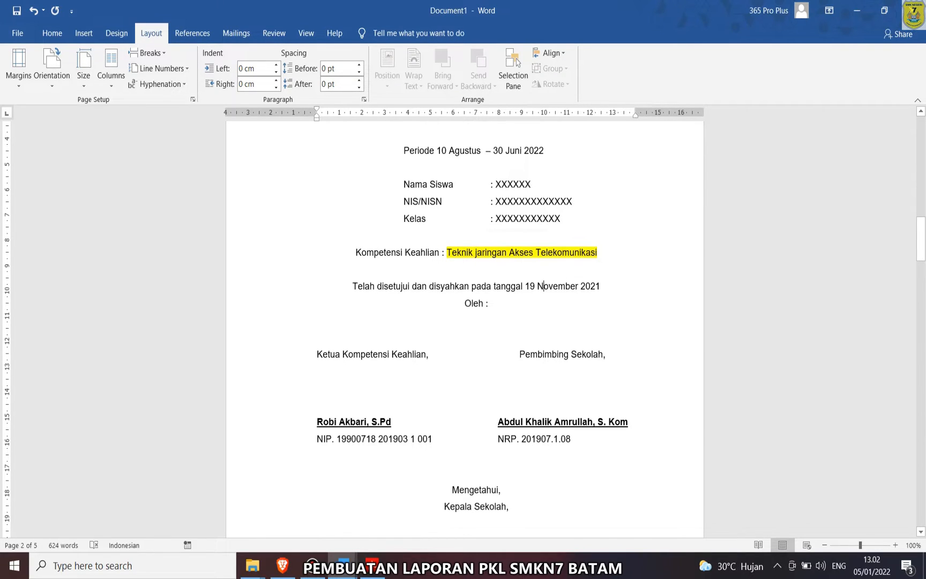
{"action": "left_click_drag", "start_coordinate": [600, 286], "coordinate": [525, 286]}
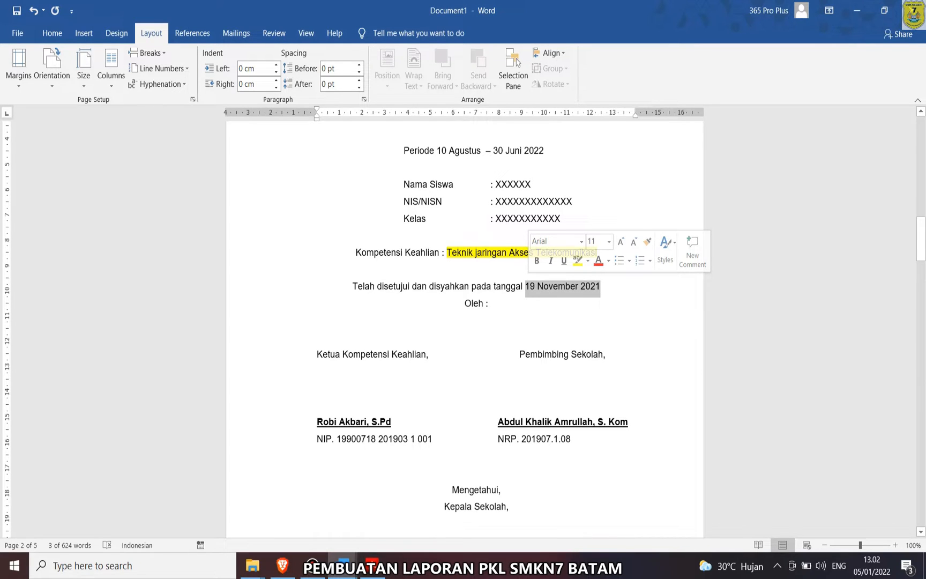
{"action": "type", "text": "30 "}
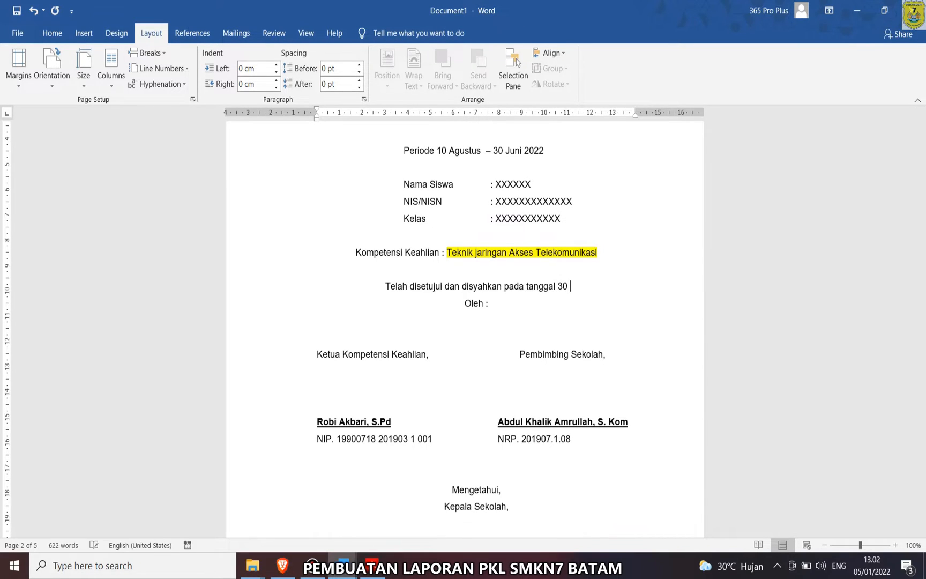
{"action": "type", "text": "Ju"}
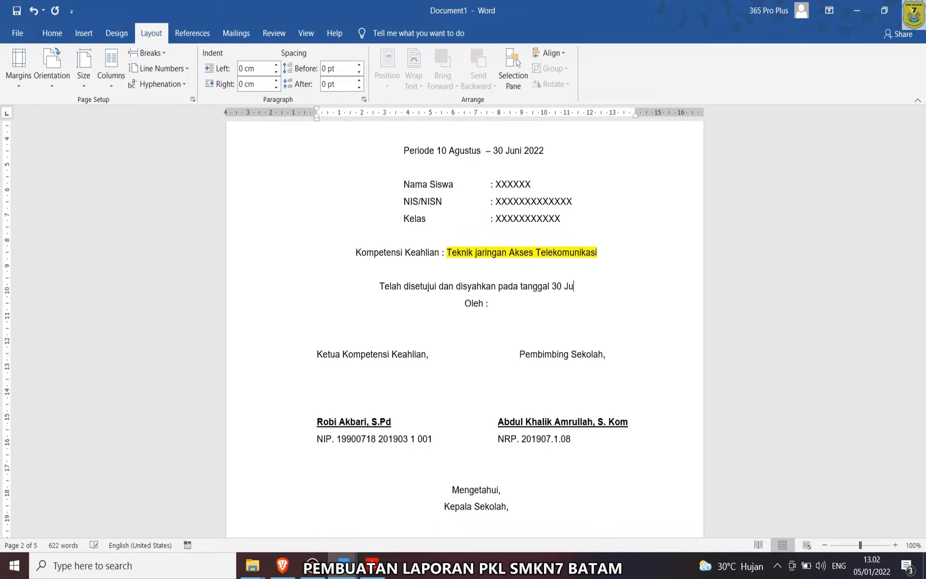
{"action": "type", "text": "ni 2020"}
{"action": "key", "text": "BackSpace"}
{"action": "type", "text": "2"}
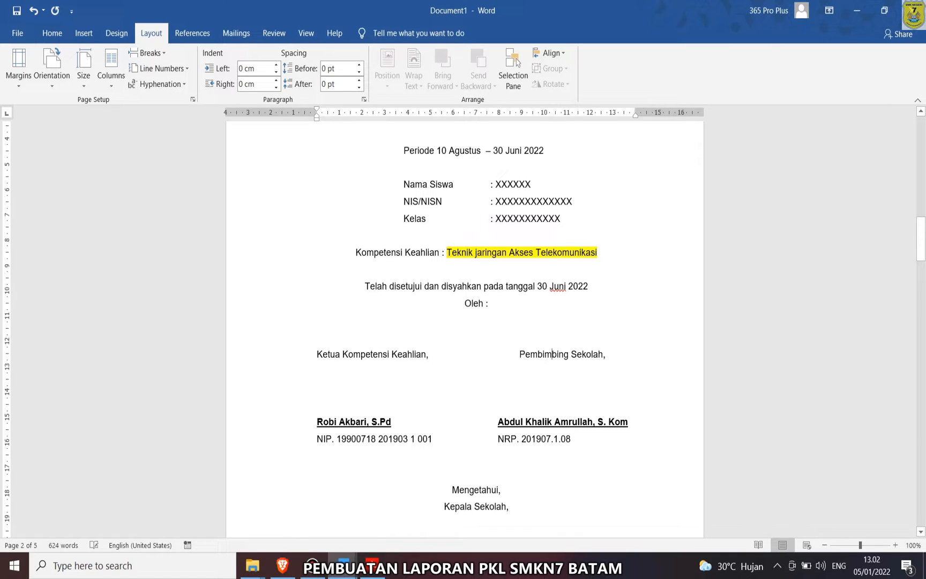
- Highlight in yellow the names and ID numbers under Ketua Kompetensi Keahlian and Pembimbing Sekolah
{"action": "scroll", "coordinate": [464, 321], "scroll_direction": "down", "scroll_amount": 2}
{"action": "left_click_drag", "start_coordinate": [573, 311], "coordinate": [497, 293]}
{"action": "left_click", "coordinate": [477, 326]}
{"action": "left_click_drag", "start_coordinate": [476, 326], "coordinate": [479, 278]}
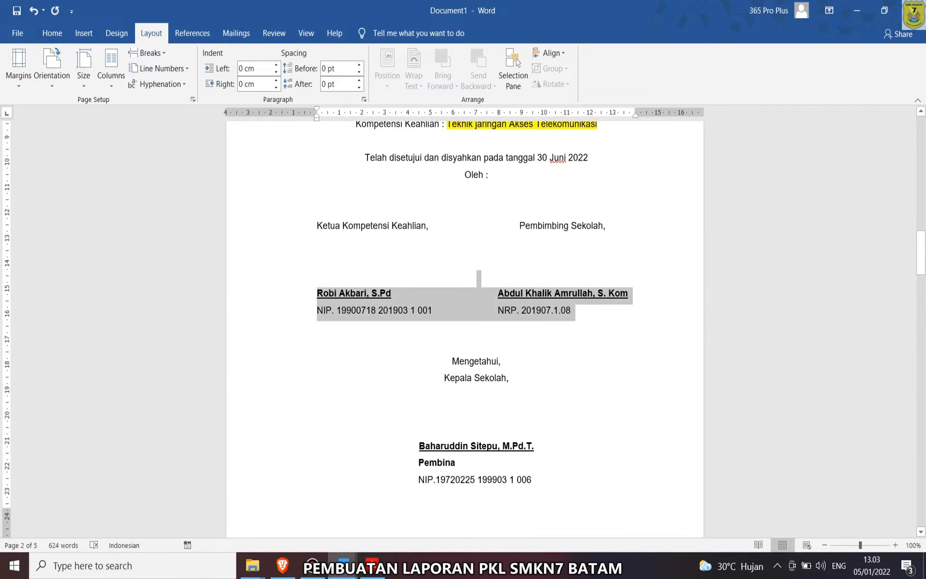
{"action": "left_click", "coordinate": [333, 261]}
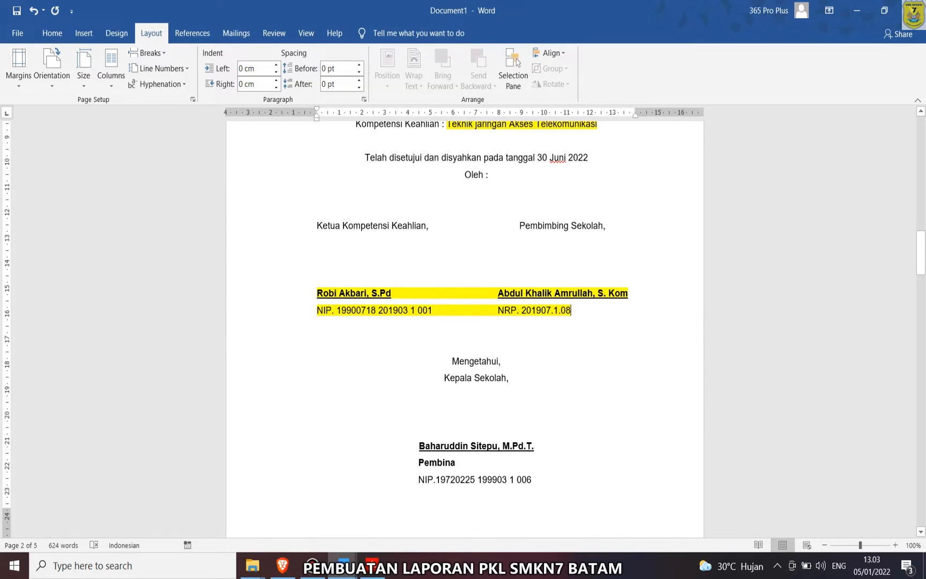
{"action": "key", "text": "shift+Up"}
{"action": "key", "text": "shift+Home"}
{"action": "scroll", "coordinate": [464, 321], "scroll_direction": "down", "scroll_amount": 3}
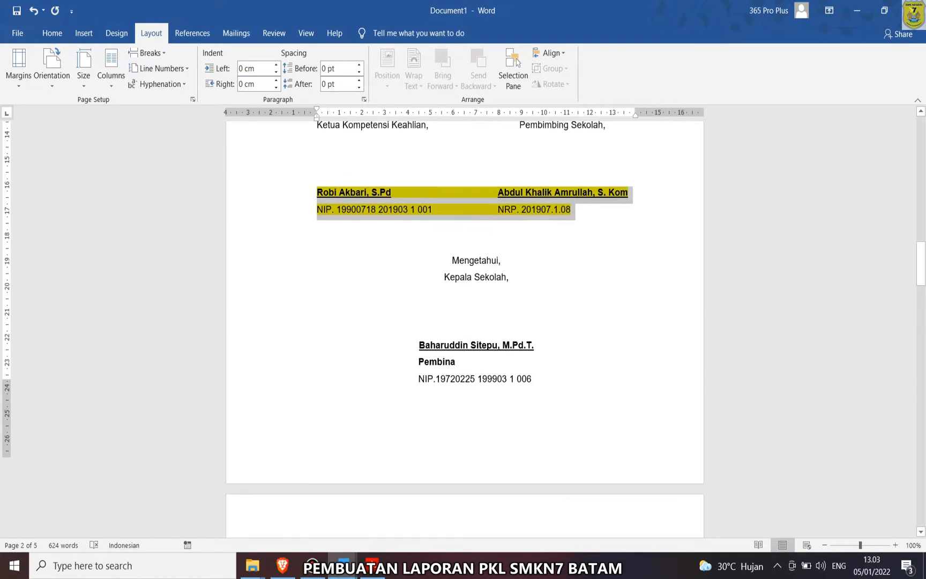
{"action": "left_click_drag", "start_coordinate": [535, 351], "coordinate": [421, 318]}
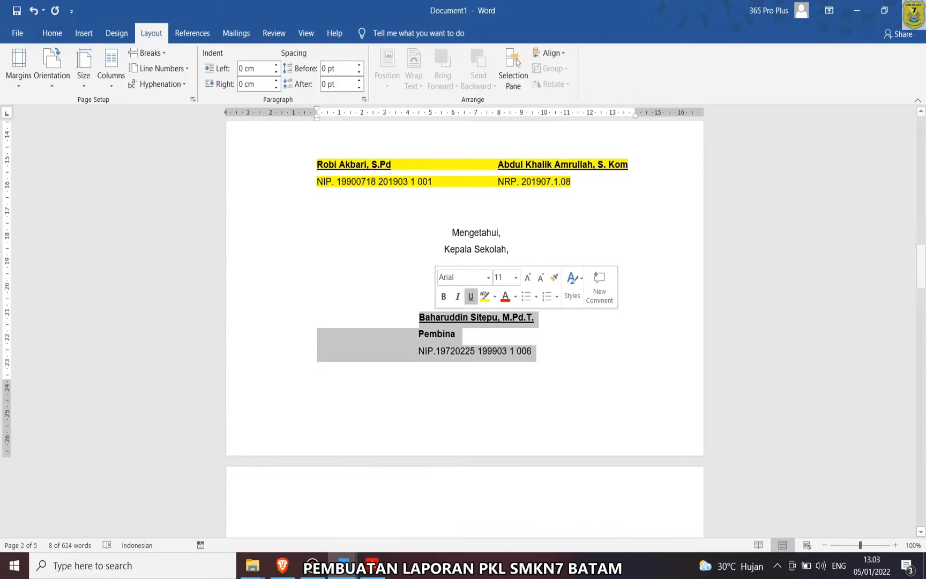
{"action": "left_click", "coordinate": [484, 296]}
{"action": "left_click", "coordinate": [476, 266]}
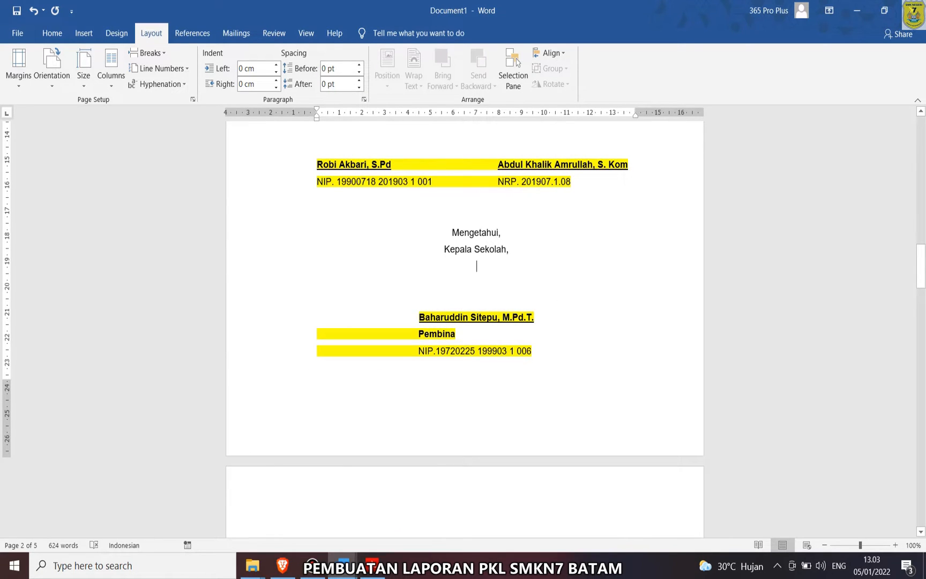
{"action": "key", "text": "ctrl+z"}
{"action": "left_click", "coordinate": [346, 367]}
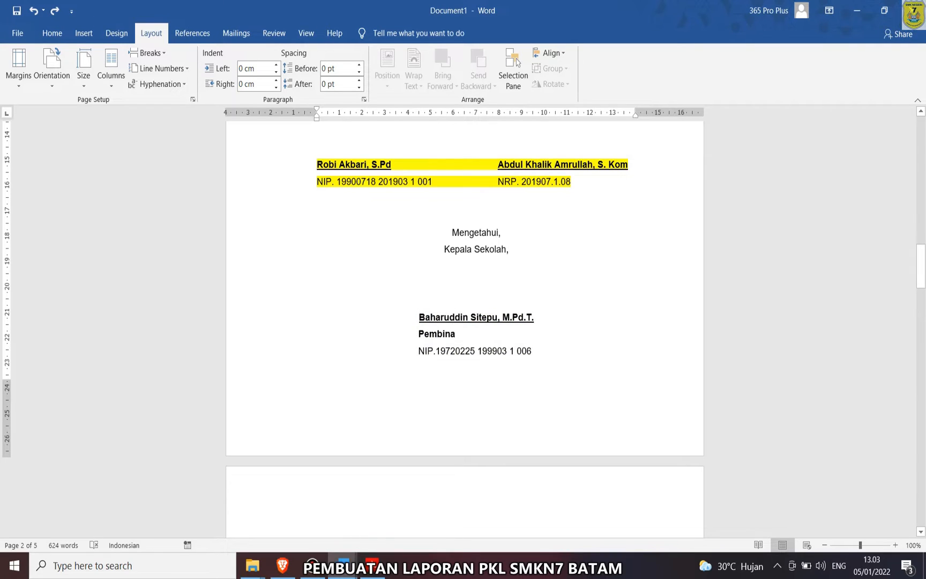
- Highlight only the principal's name, the rank Pembina and the NIP text in yellow, leaving out the blank space before them
{"action": "left_click_drag", "start_coordinate": [419, 317], "coordinate": [534, 318]}
{"action": "left_click", "coordinate": [595, 293]}
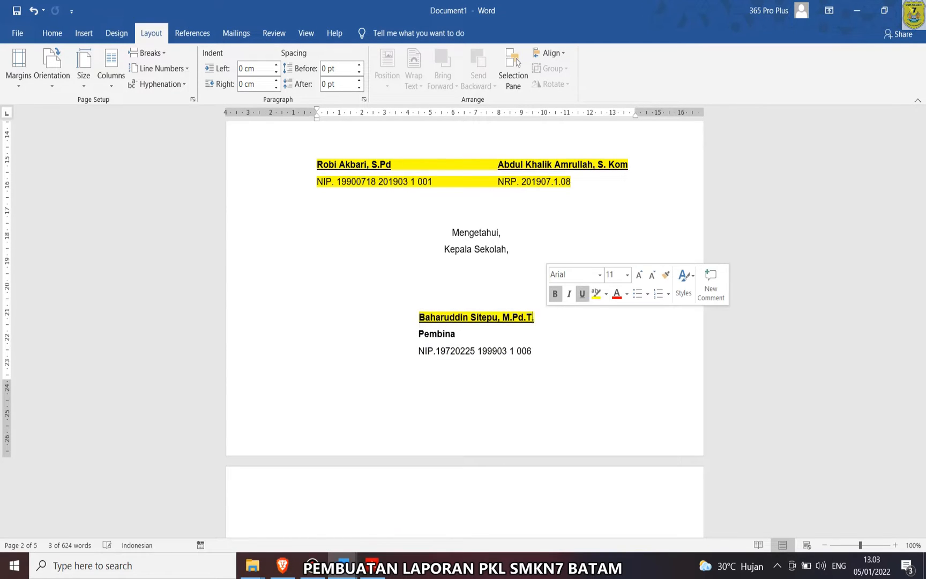
{"action": "left_click", "coordinate": [576, 347]}
{"action": "left_click_drag", "start_coordinate": [419, 333], "coordinate": [456, 334]}
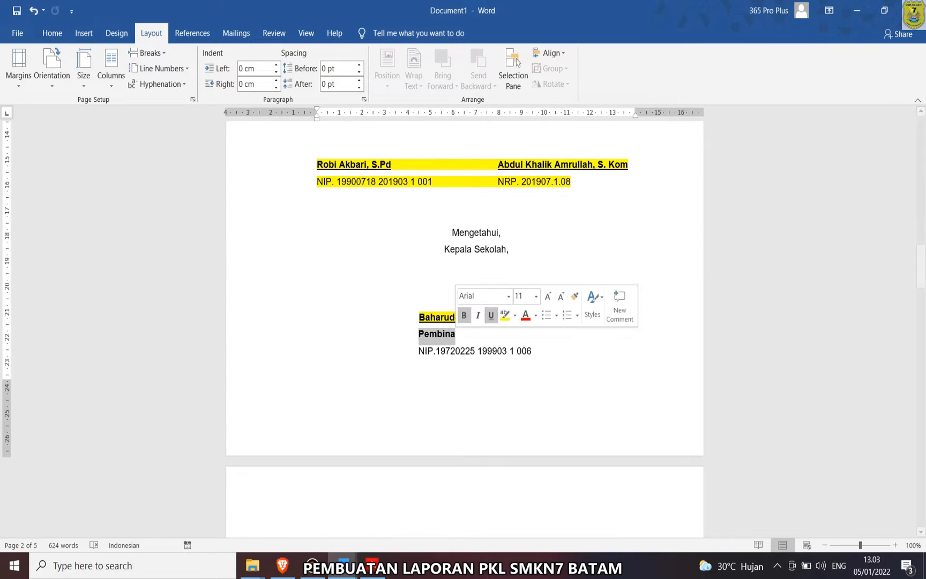
{"action": "left_click", "coordinate": [504, 315]}
{"action": "left_click_drag", "start_coordinate": [419, 351], "coordinate": [535, 351]}
{"action": "left_click", "coordinate": [586, 327]}
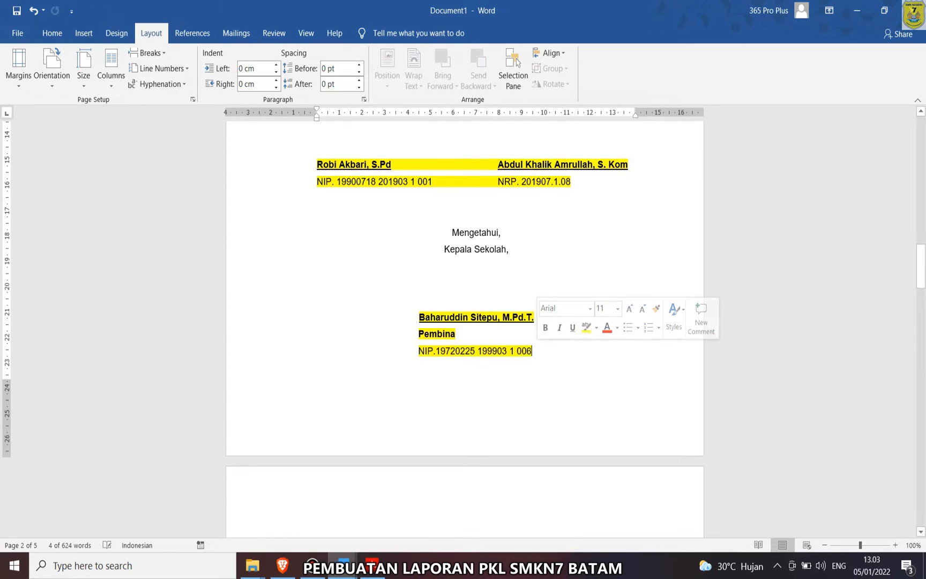
{"action": "left_click", "coordinate": [455, 333]}
- Look back over the school approval and cover pages and check the font settings of the cover title
{"action": "scroll", "coordinate": [464, 322], "scroll_direction": "up", "scroll_amount": 4}
{"action": "scroll", "coordinate": [464, 322], "scroll_direction": "up", "scroll_amount": 15}
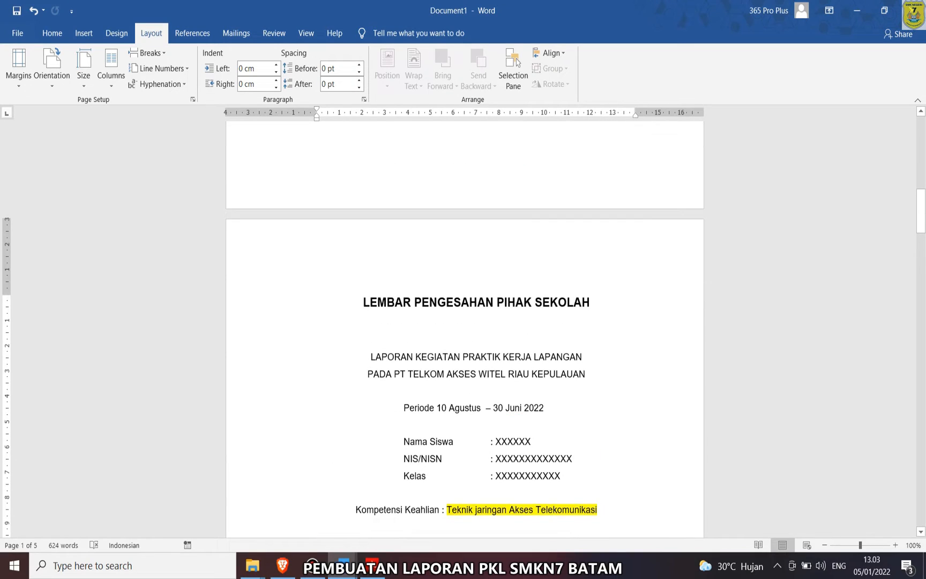
{"action": "scroll", "coordinate": [464, 321], "scroll_direction": "up", "scroll_amount": 5}
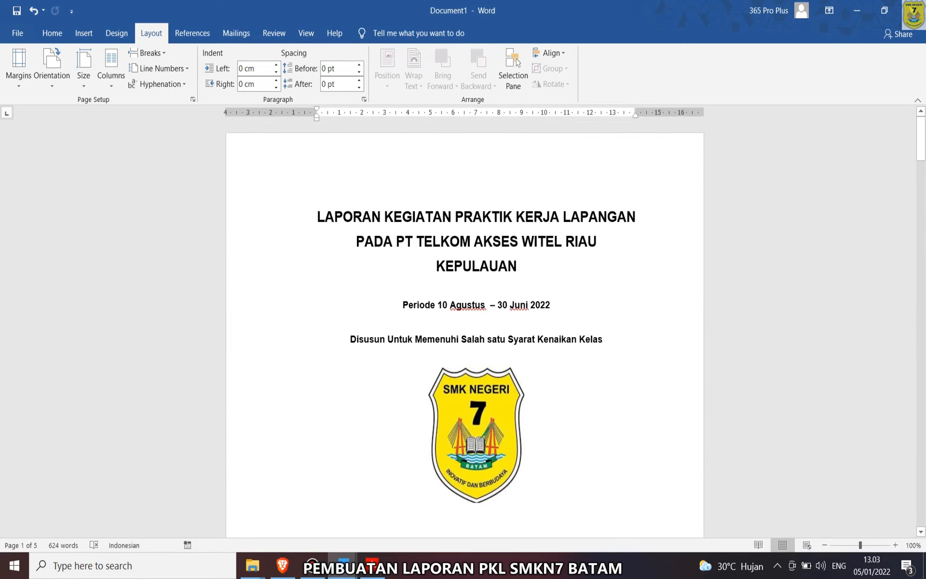
{"action": "scroll", "coordinate": [464, 321], "scroll_direction": "down", "scroll_amount": 5}
{"action": "scroll", "coordinate": [464, 322], "scroll_direction": "up", "scroll_amount": 4}
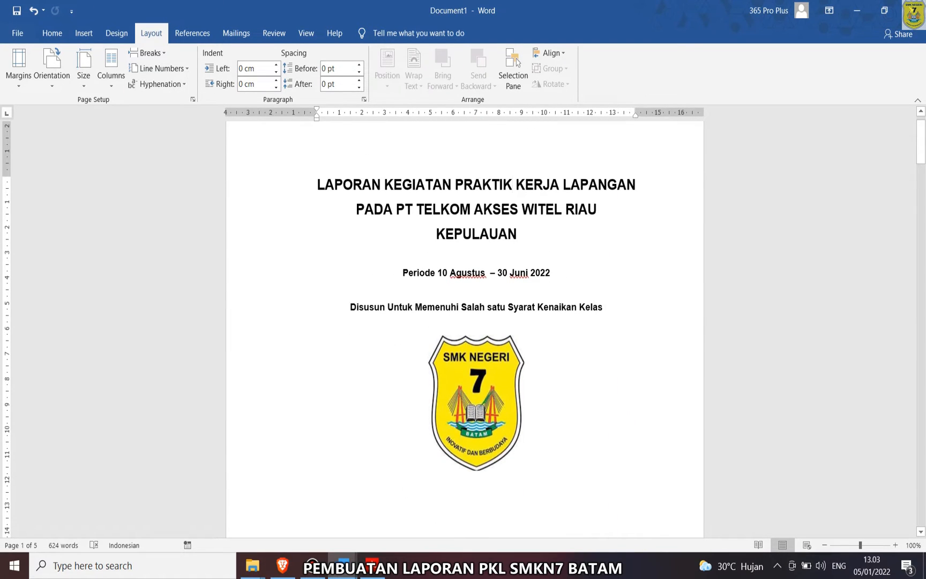
{"action": "left_click_drag", "start_coordinate": [317, 185], "coordinate": [523, 237]}
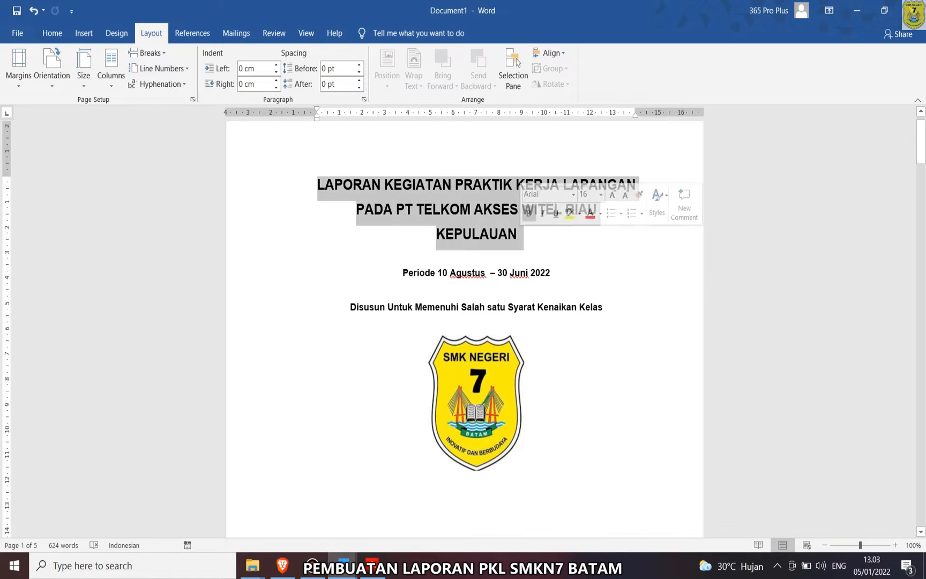
{"action": "left_click", "coordinate": [52, 33]}
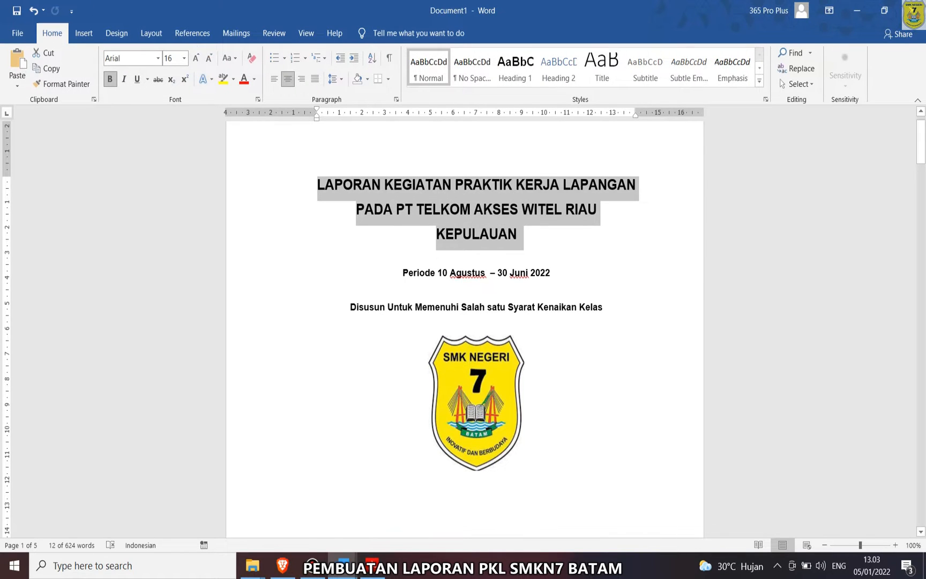
{"action": "left_click", "coordinate": [510, 210]}
{"action": "left_click", "coordinate": [493, 209]}
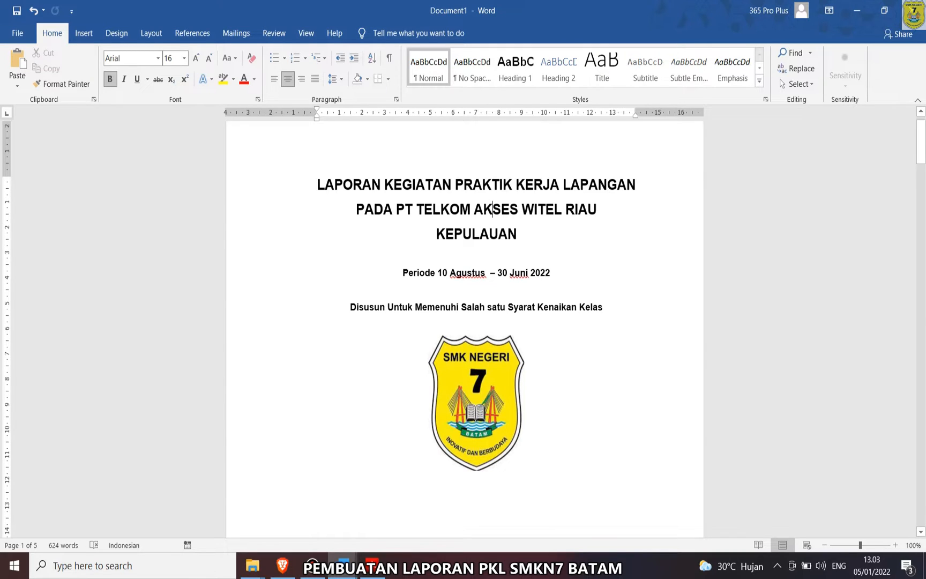
- Look up the font rules in Jurnal Siswa.pdf in Acrobat Reader, return to Word and set the whole report's font size to 11
{"action": "key", "text": "ctrl+a"}
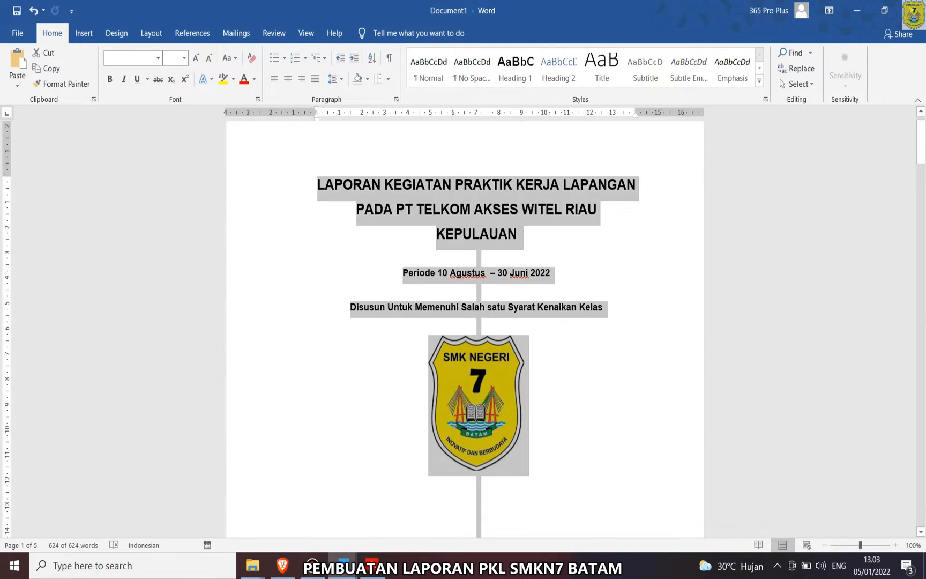
{"action": "left_click", "coordinate": [158, 58]}
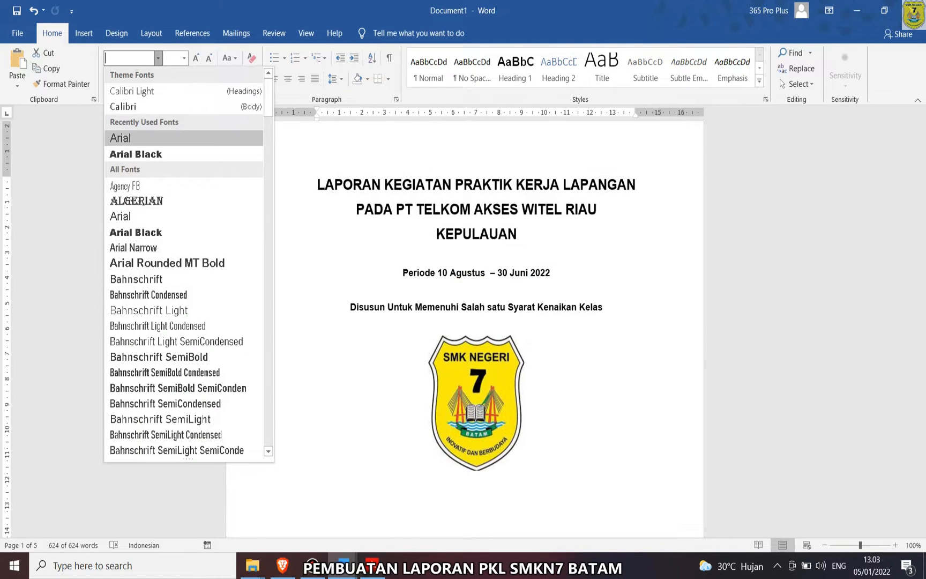
{"action": "key", "text": "Escape"}
{"action": "left_click", "coordinate": [372, 565]}
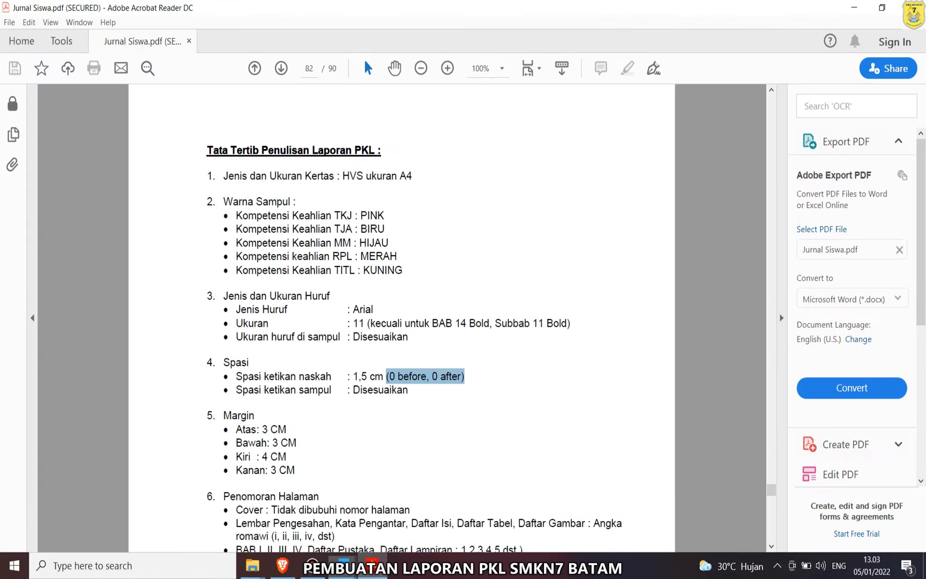
{"action": "left_click_drag", "start_coordinate": [348, 309], "coordinate": [236, 324]}
{"action": "left_click", "coordinate": [403, 324]}
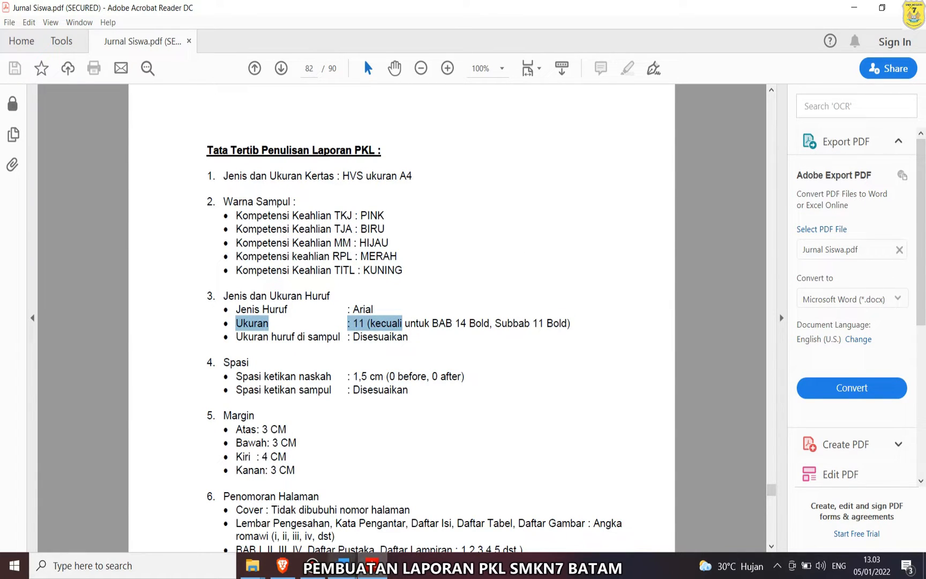
{"action": "left_click", "coordinate": [343, 565]}
{"action": "left_click", "coordinate": [410, 507]}
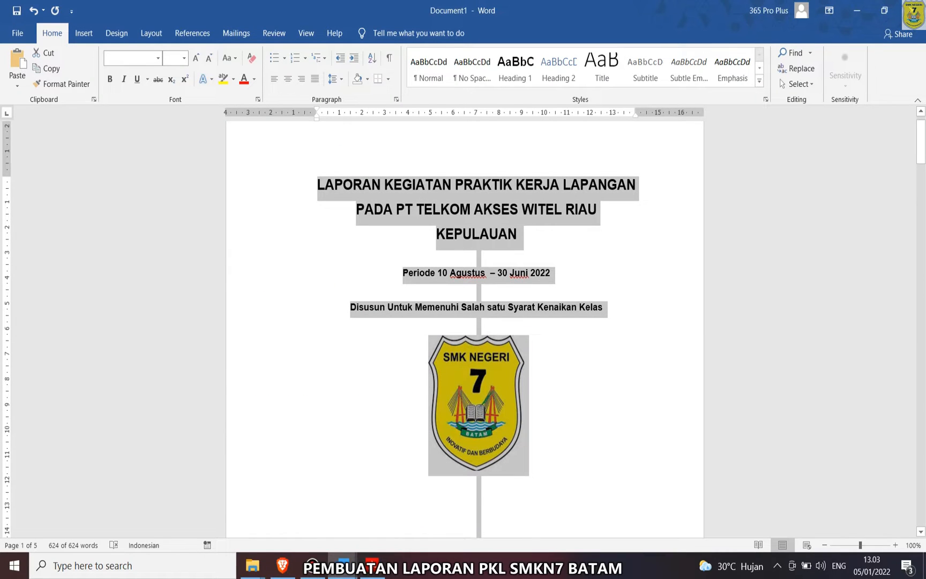
{"action": "left_click", "coordinate": [172, 58]}
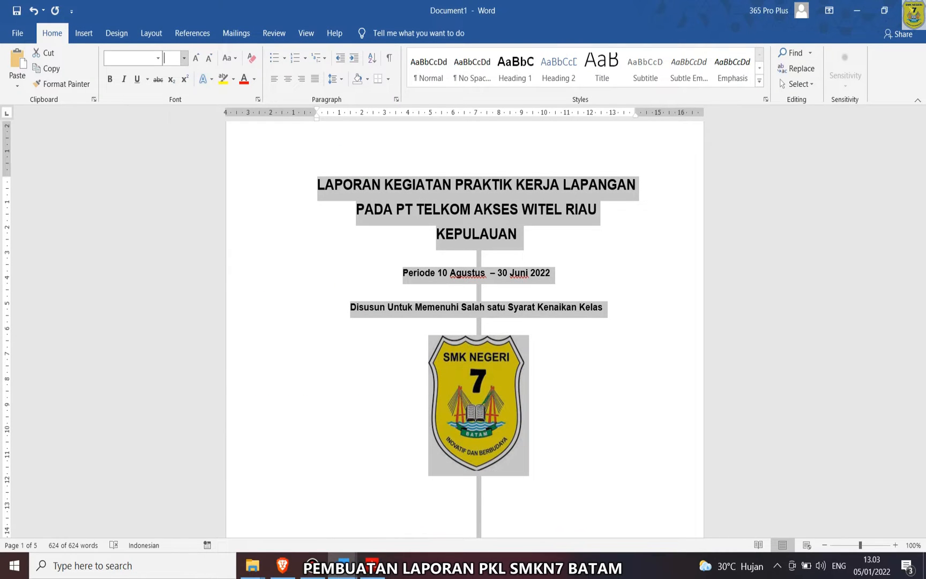
{"action": "type", "text": "12"}
{"action": "key", "text": "Return"}
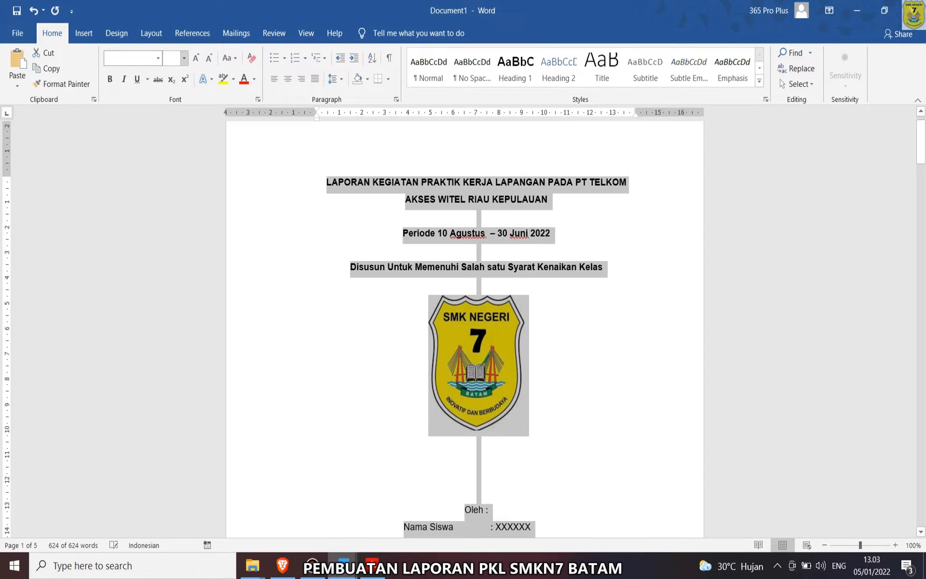
- Enlarge the font of the two-line report title on the cover page
{"action": "left_click", "coordinate": [477, 215]}
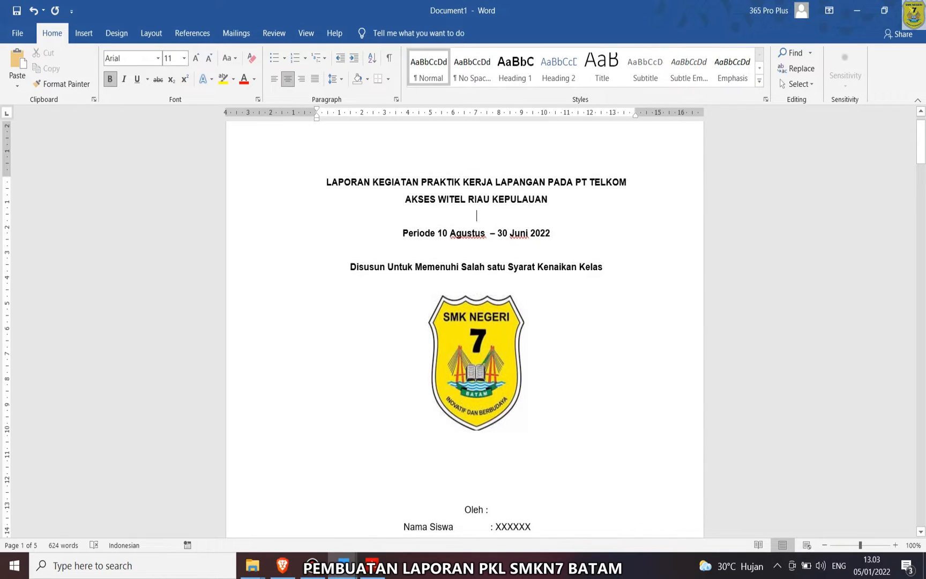
{"action": "key", "text": "shift+Down"}
{"action": "key", "text": "shift+Down"}
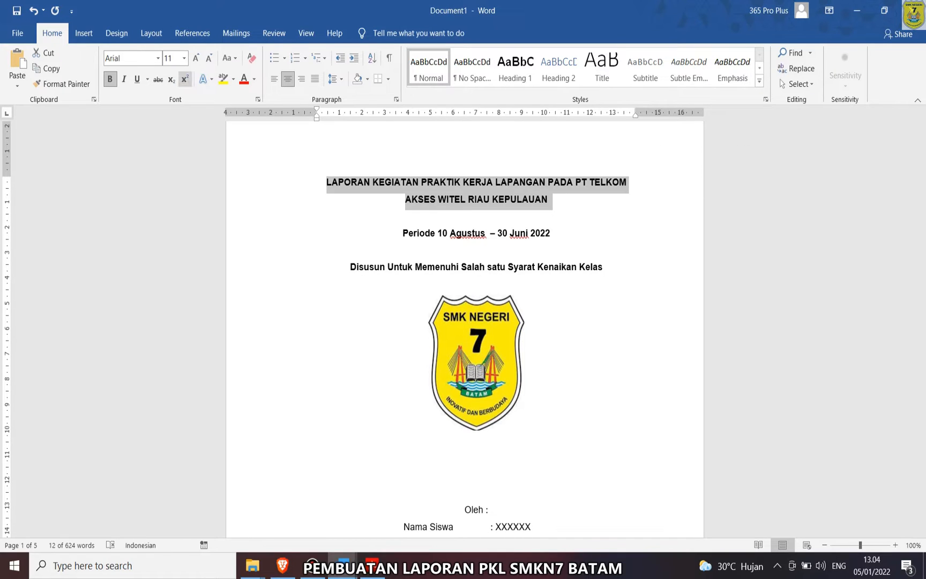
{"action": "left_click", "coordinate": [195, 58]}
{"action": "left_click", "coordinate": [196, 57]}
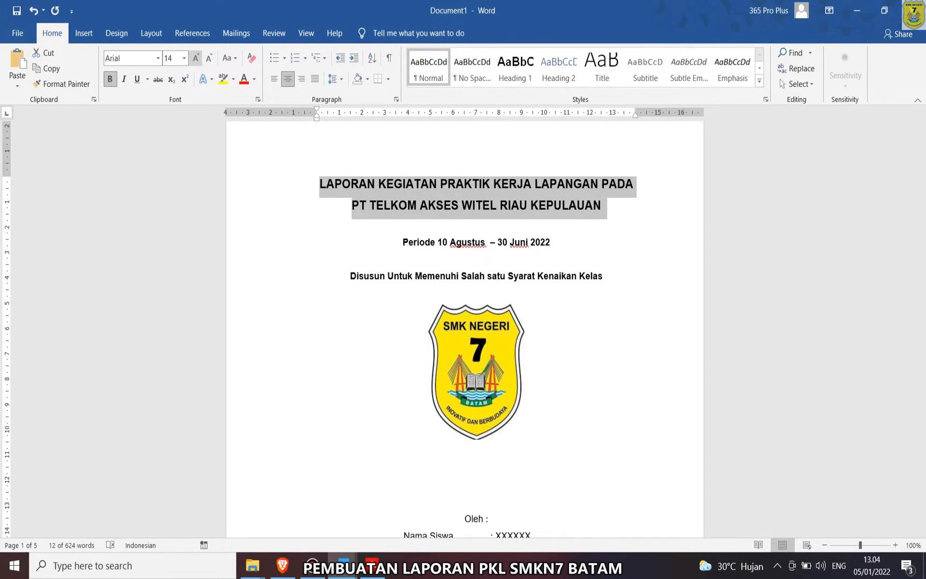
{"action": "left_click", "coordinate": [196, 58]}
- Select the school approval page's heading, then check the BAB and Subbab font size rules in Jurnal Siswa.pdf in Acrobat Reader
{"action": "scroll", "coordinate": [465, 321], "scroll_direction": "down", "scroll_amount": 10}
{"action": "scroll", "coordinate": [464, 322], "scroll_direction": "down", "scroll_amount": 1}
{"action": "left_click", "coordinate": [381, 366]}
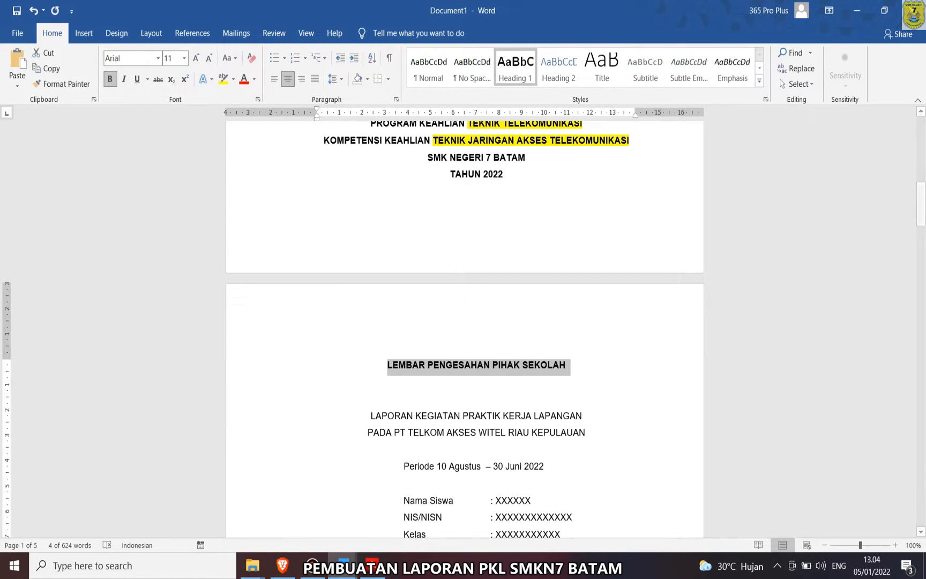
{"action": "left_click", "coordinate": [372, 566]}
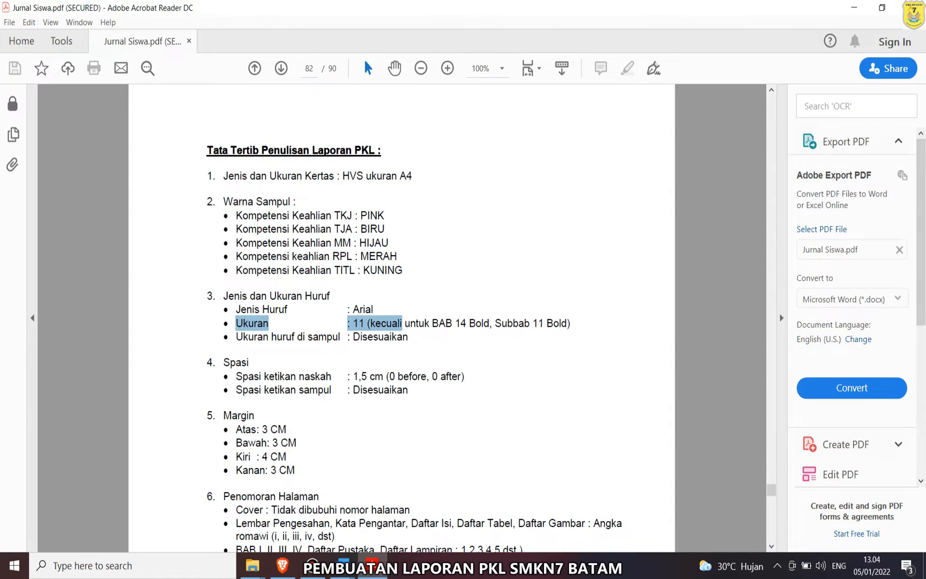
{"action": "left_click", "coordinate": [469, 323]}
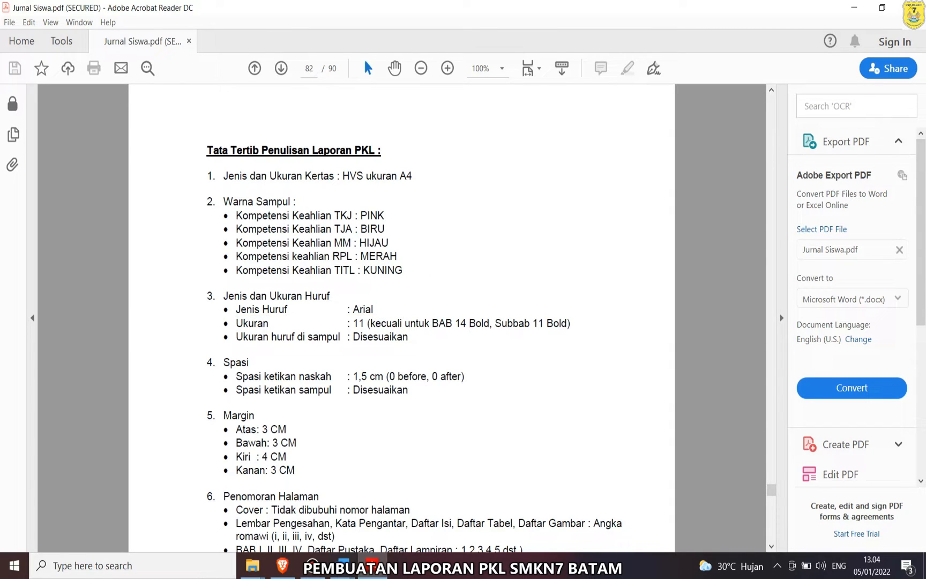
{"action": "left_click_drag", "start_coordinate": [432, 323], "coordinate": [489, 323]}
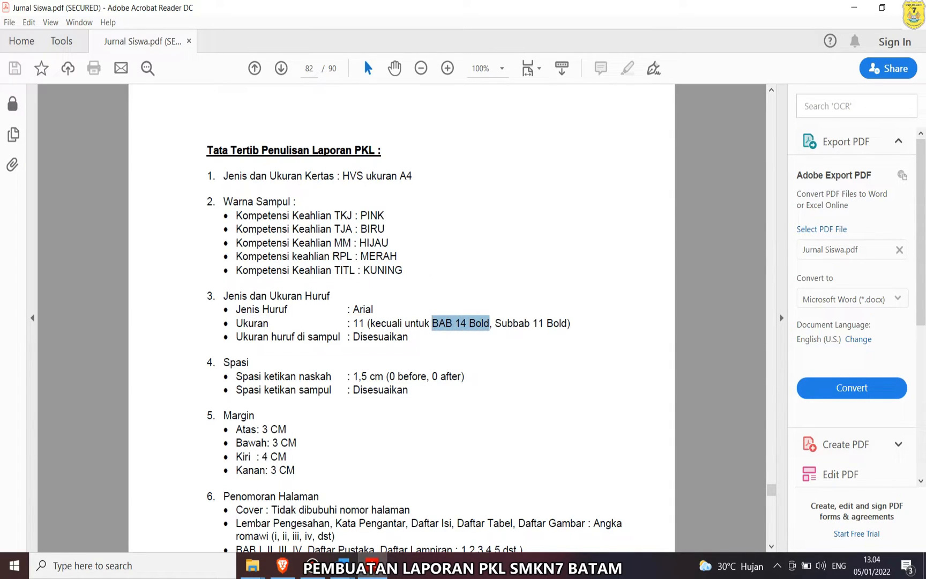
{"action": "left_click_drag", "start_coordinate": [570, 323], "coordinate": [533, 323]}
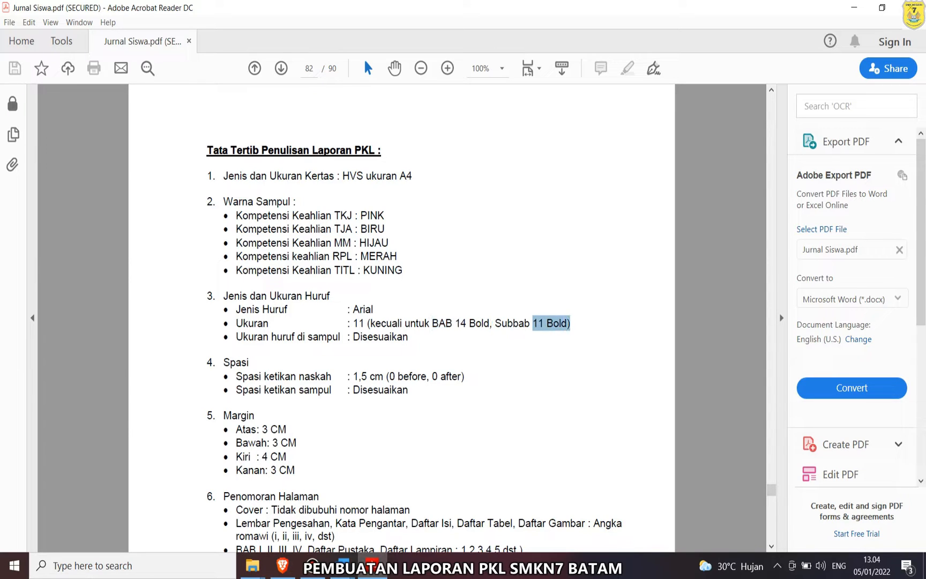
- Return to Word and set the heading LEMBAR PENGESAHAN PIHAK SEKOLAH to font size 14
{"action": "left_click", "coordinate": [343, 566]}
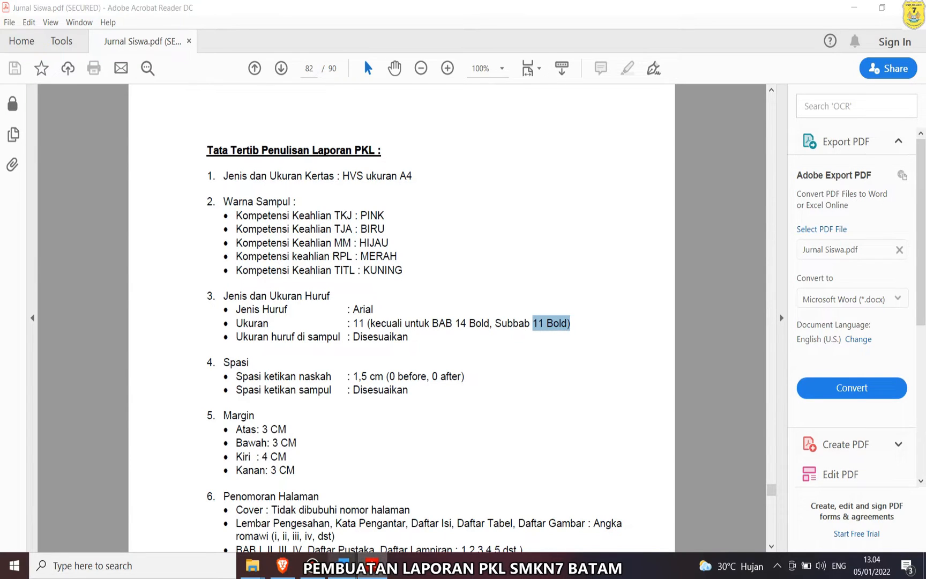
{"action": "left_click", "coordinate": [411, 509]}
{"action": "scroll", "coordinate": [465, 353], "scroll_direction": "down", "scroll_amount": 3}
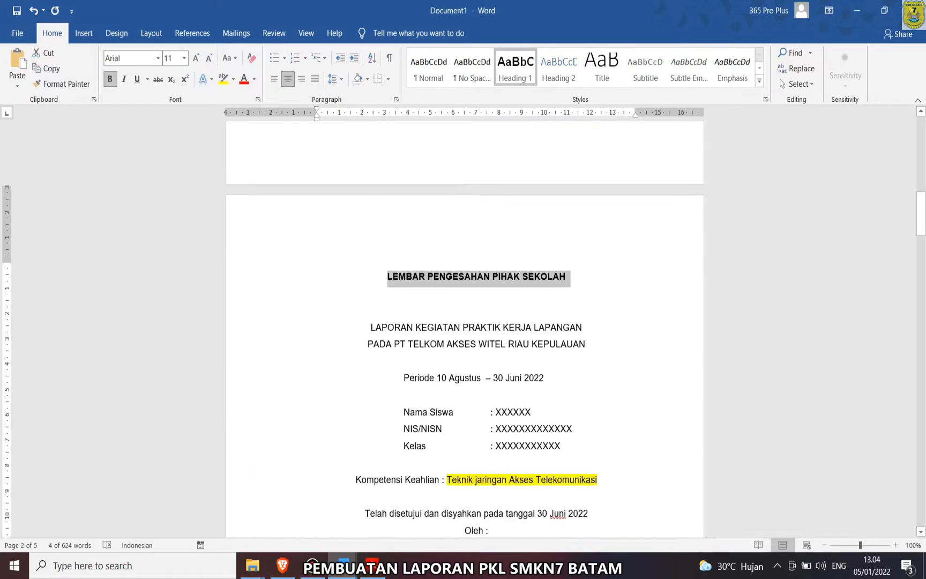
{"action": "left_click", "coordinate": [195, 58]}
{"action": "left_click", "coordinate": [196, 58]}
- Set the heading LEMBAR PENGESAHAN PIHAK DUNIA USAHA DUNIA INDUSTRI to font size 14
{"action": "scroll", "coordinate": [465, 321], "scroll_direction": "down", "scroll_amount": 3}
{"action": "scroll", "coordinate": [465, 322], "scroll_direction": "down", "scroll_amount": 12}
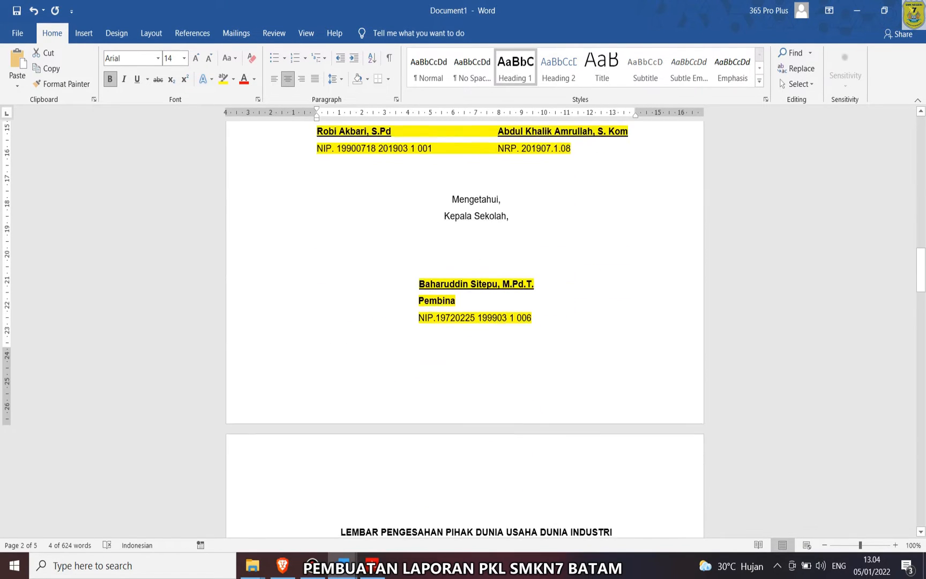
{"action": "left_click_drag", "start_coordinate": [616, 372], "coordinate": [338, 373]}
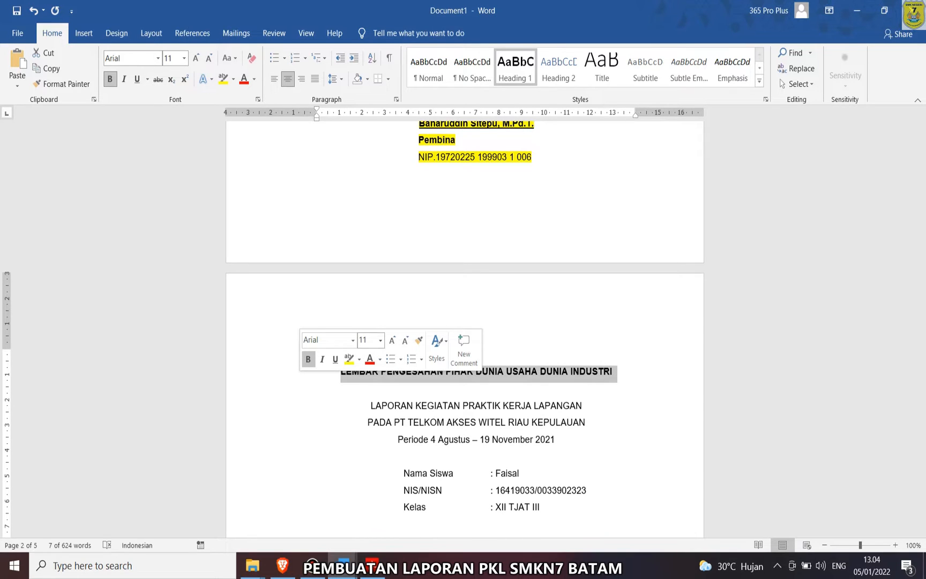
{"action": "left_click", "coordinate": [391, 340]}
{"action": "left_click", "coordinate": [391, 339]}
{"action": "left_click", "coordinate": [483, 414]}
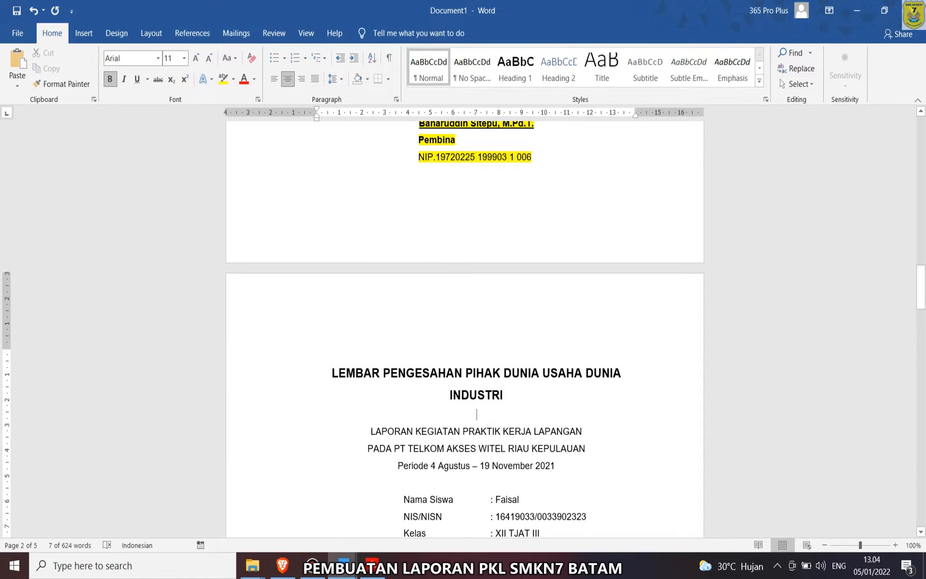
- Replace the period and student details on the industry approval page with a copy of those from the school approval page
{"action": "scroll", "coordinate": [483, 414], "scroll_direction": "down", "scroll_amount": 9}
{"action": "scroll", "coordinate": [475, 321], "scroll_direction": "up", "scroll_amount": 5}
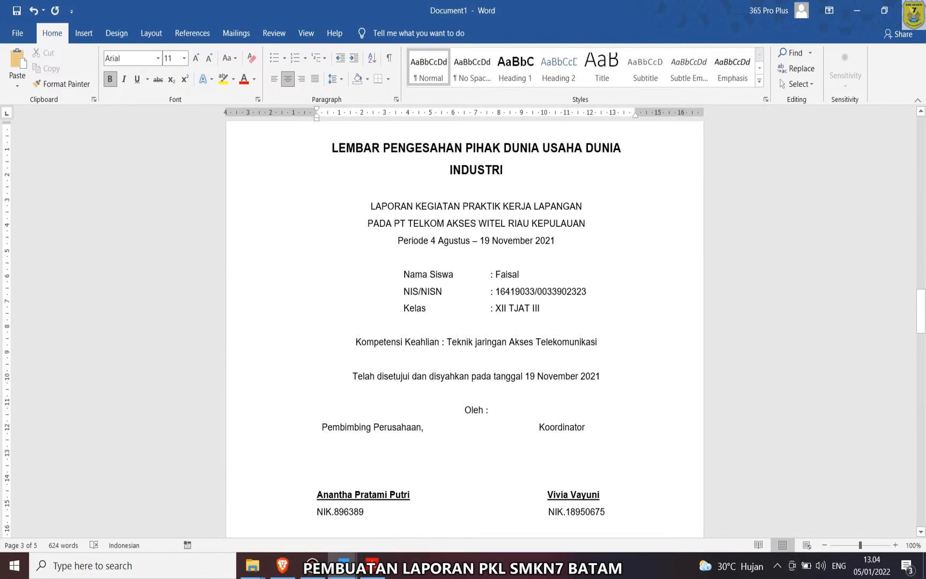
{"action": "scroll", "coordinate": [476, 322], "scroll_direction": "up", "scroll_amount": 20}
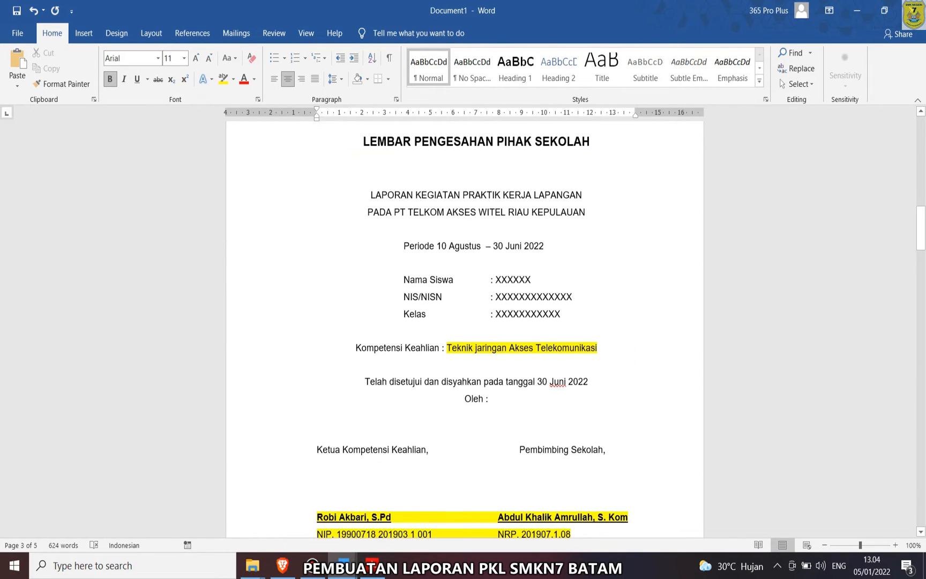
{"action": "left_click_drag", "start_coordinate": [564, 316], "coordinate": [403, 245]}
{"action": "key", "text": "ctrl+c"}
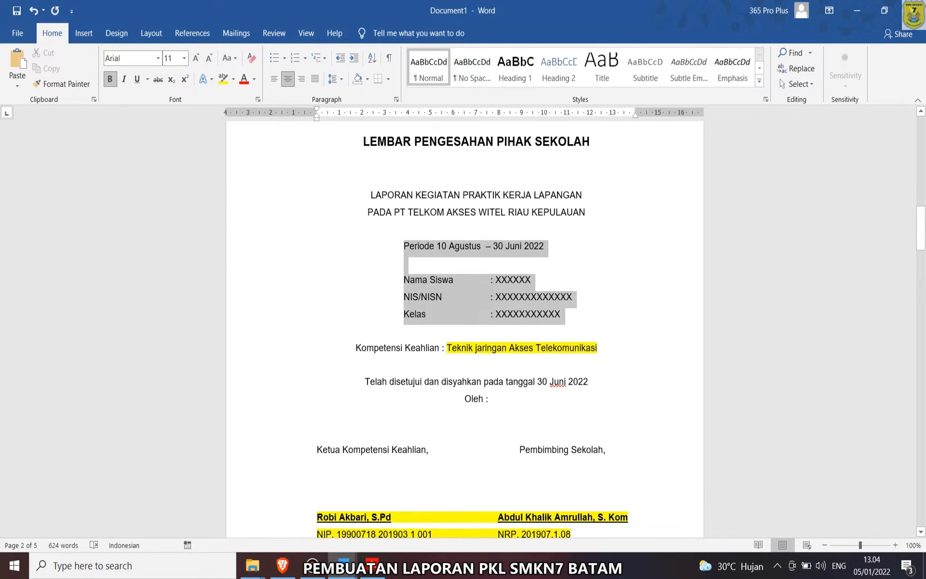
{"action": "scroll", "coordinate": [464, 326], "scroll_direction": "down", "scroll_amount": 20}
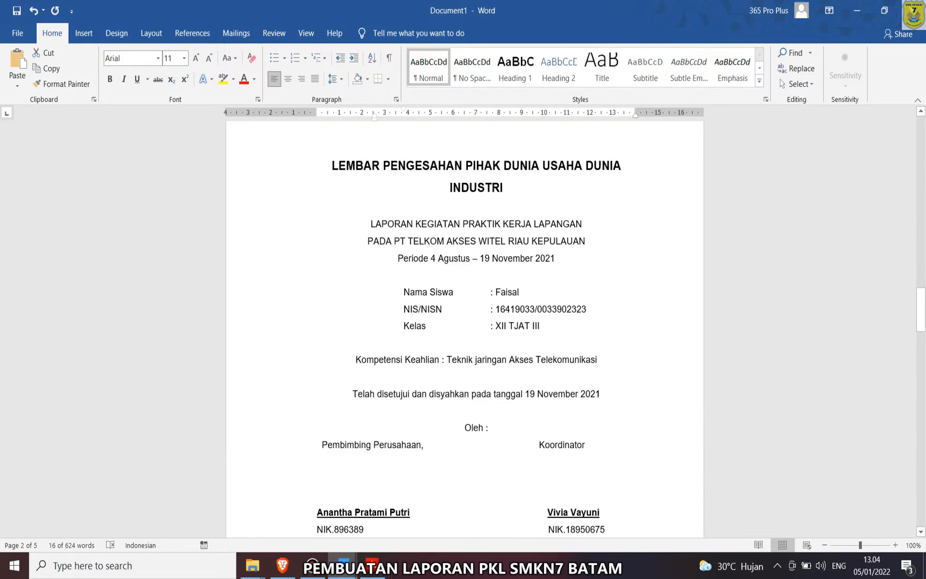
{"action": "left_click_drag", "start_coordinate": [549, 284], "coordinate": [399, 209]}
{"action": "key", "text": "ctrl+v"}
{"action": "left_click", "coordinate": [531, 242]}
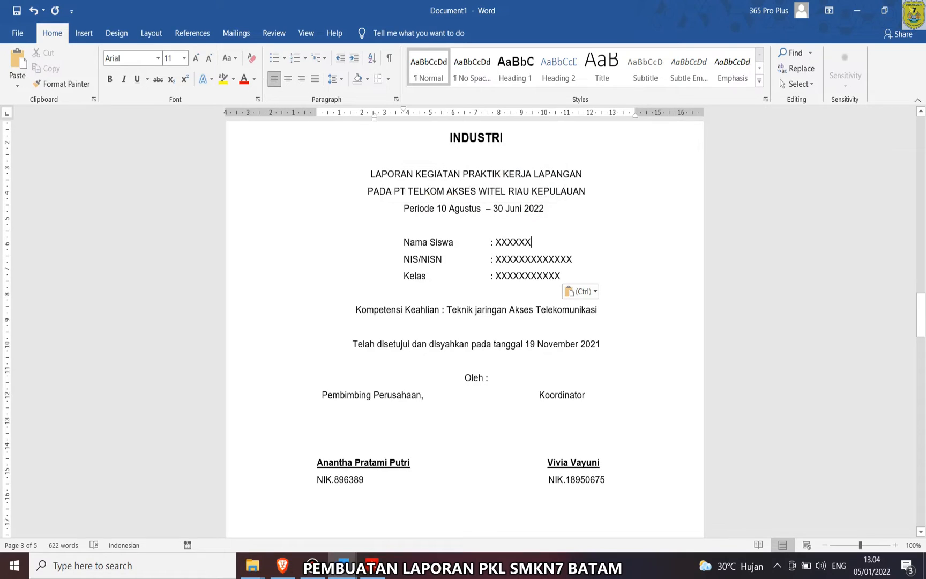
- Highlight both lines of the report title on the industry approval page in yellow
{"action": "left_click_drag", "start_coordinate": [589, 191], "coordinate": [371, 175]}
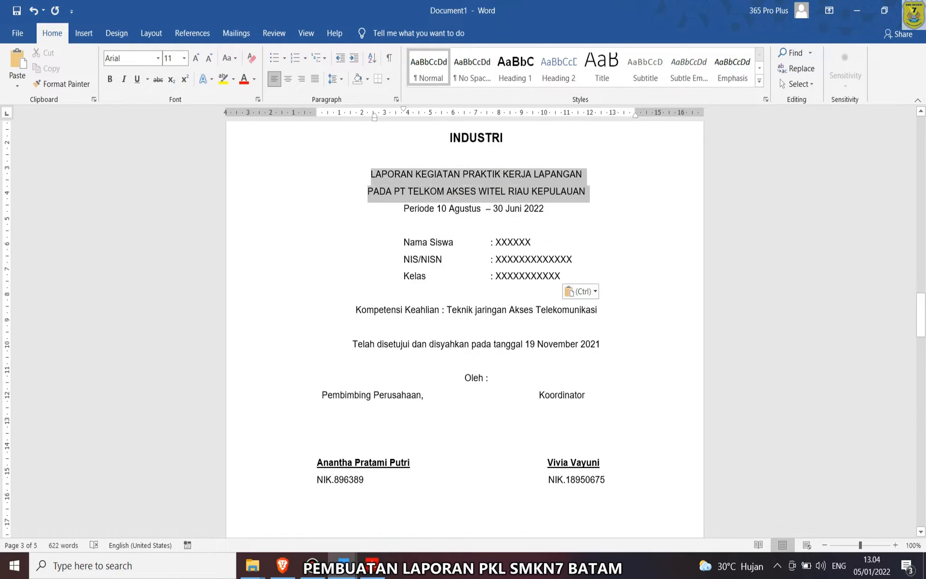
{"action": "left_click", "coordinate": [407, 149]}
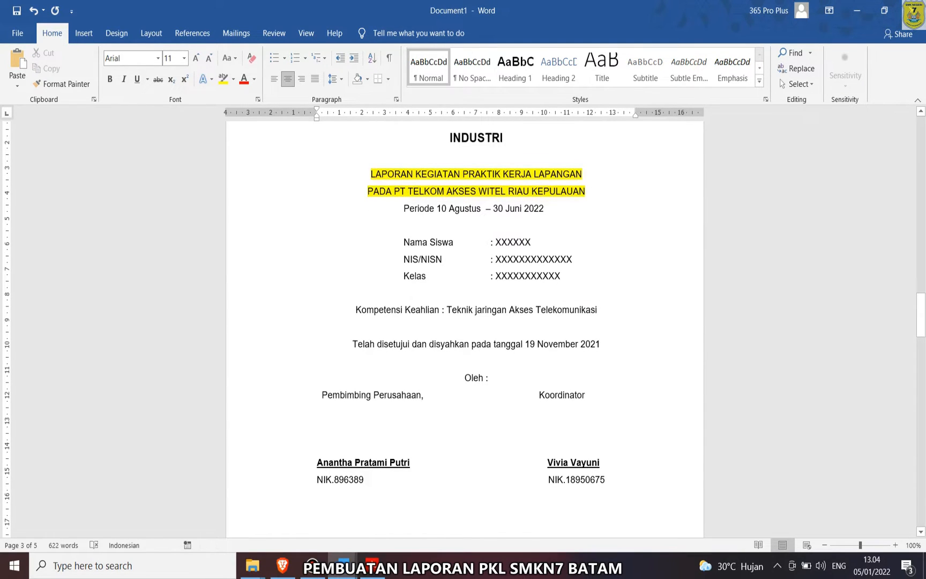
- Highlight PT TELKOM AKSES WITEL RIAU KEPULAUAN in yellow in the report title on the school approval page
{"action": "scroll", "coordinate": [464, 322], "scroll_direction": "up", "scroll_amount": 15}
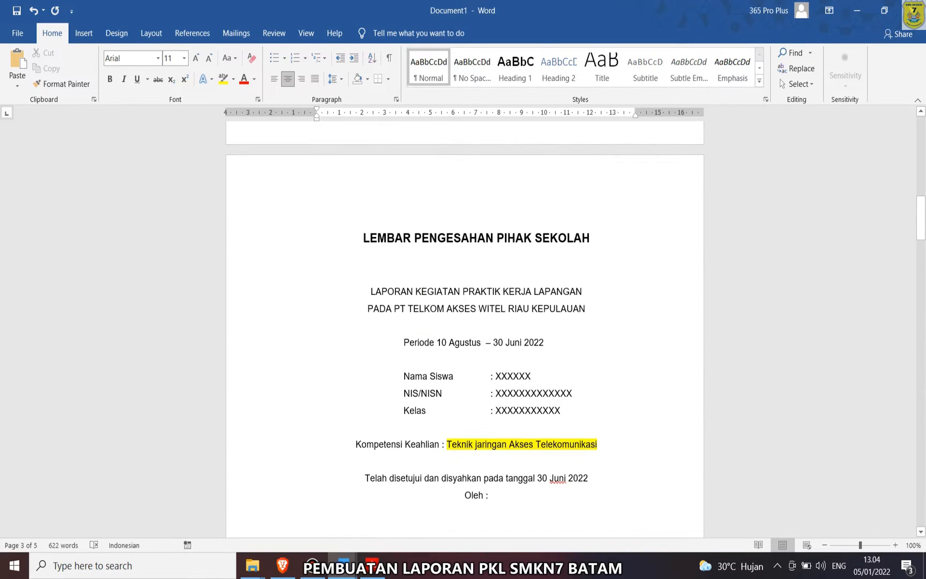
{"action": "mouse_move", "coordinate": [589, 309]}
{"action": "left_mouse_down"}
{"action": "mouse_move", "coordinate": [368, 309]}
{"action": "mouse_move", "coordinate": [463, 291]}
{"action": "mouse_move", "coordinate": [455, 309]}
{"action": "mouse_move", "coordinate": [367, 310]}
{"action": "mouse_move", "coordinate": [394, 309]}
{"action": "left_mouse_up"}
{"action": "left_click", "coordinate": [448, 285]}
{"action": "scroll", "coordinate": [447, 286], "scroll_direction": "down", "scroll_amount": 10}
{"action": "scroll", "coordinate": [465, 327], "scroll_direction": "up", "scroll_amount": 10}
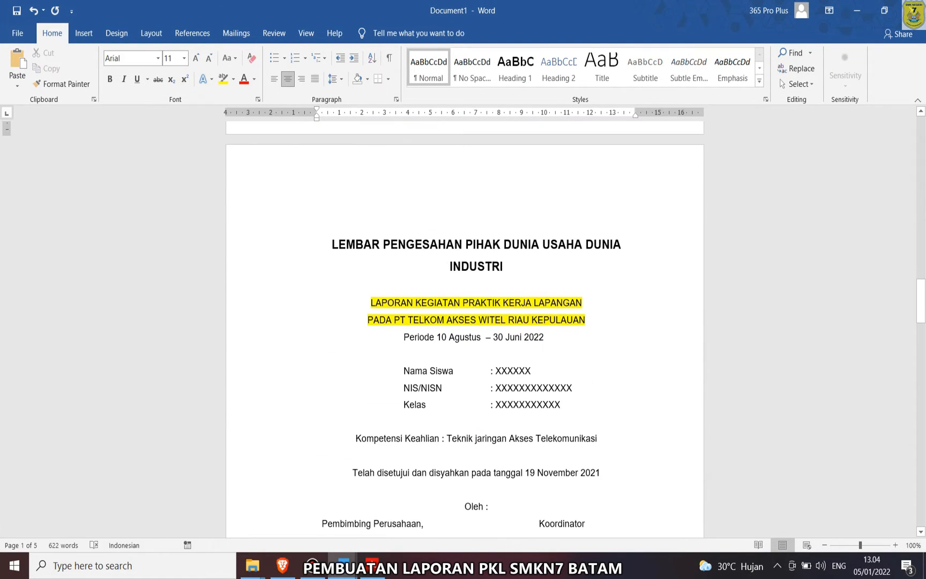
- Remove the highlight from both lines of the report title on the industry approval page
{"action": "left_click_drag", "start_coordinate": [586, 321], "coordinate": [364, 289]}
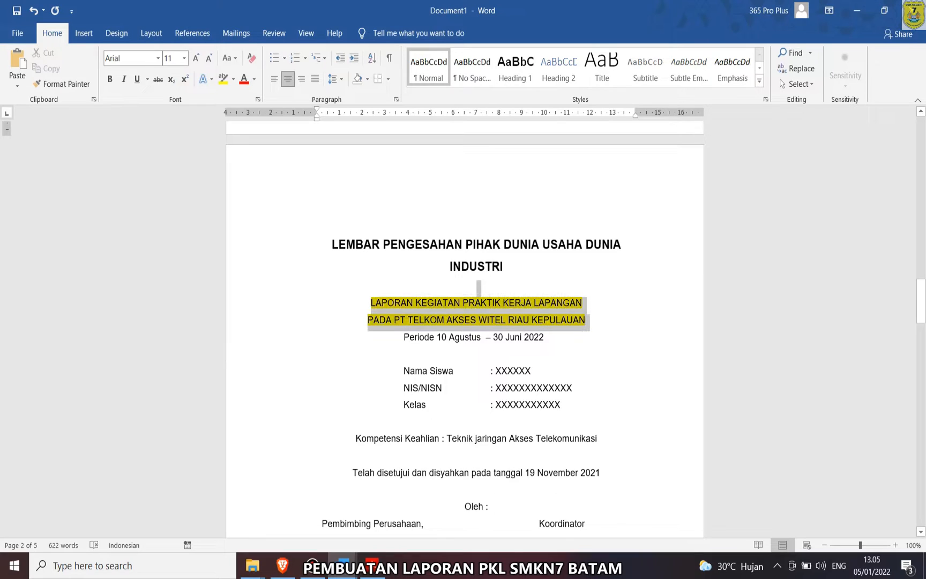
{"action": "left_click", "coordinate": [413, 274]}
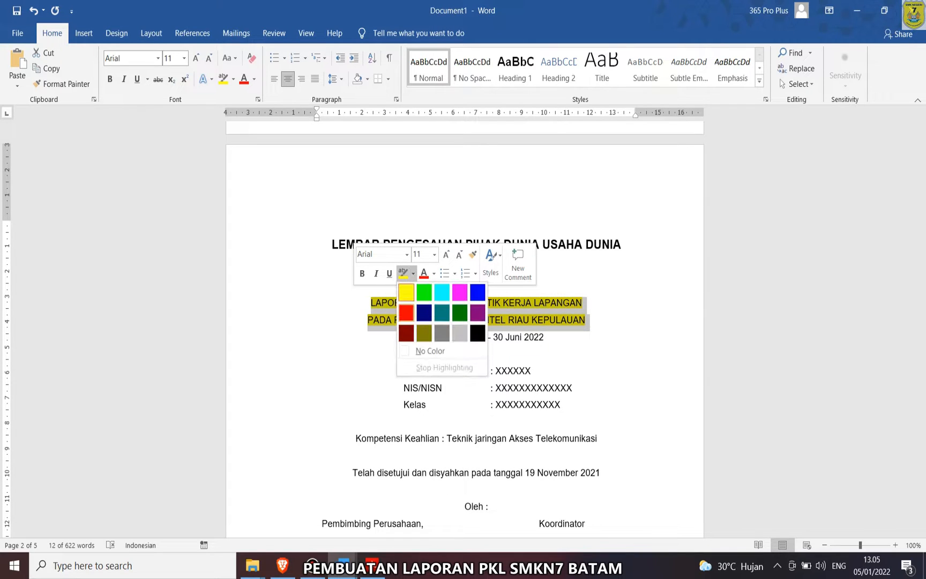
{"action": "left_click", "coordinate": [430, 351]}
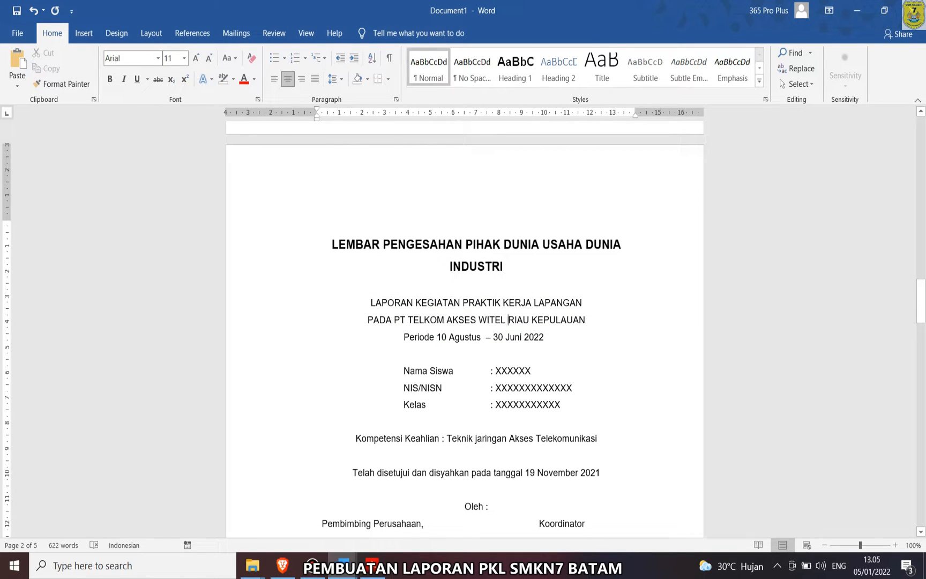
- Give PT TELKOM AKSES WITEL RIAU KEPULAUAN on the industry approval page the Automatic font color and a yellow highlight
{"action": "left_click_drag", "start_coordinate": [589, 321], "coordinate": [394, 322]}
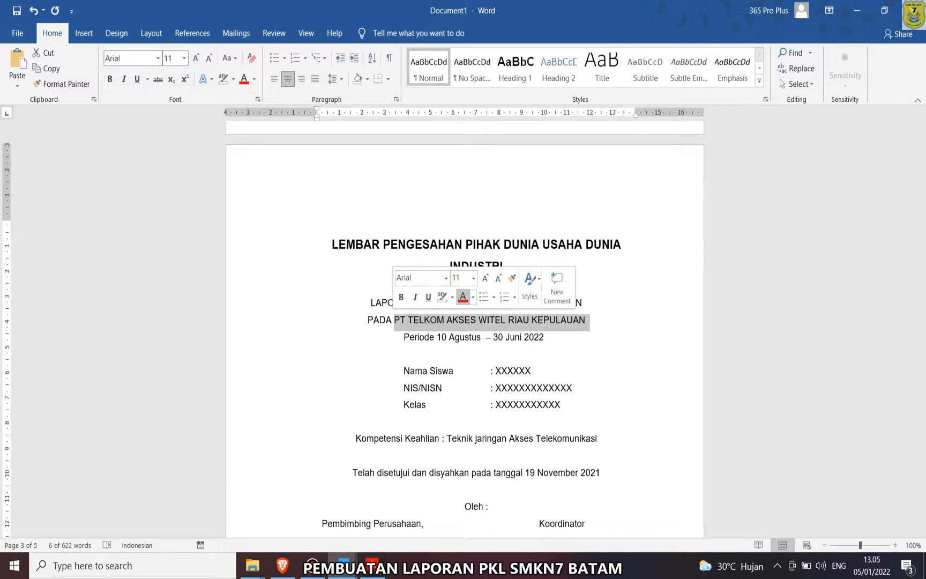
{"action": "left_click", "coordinate": [472, 296]}
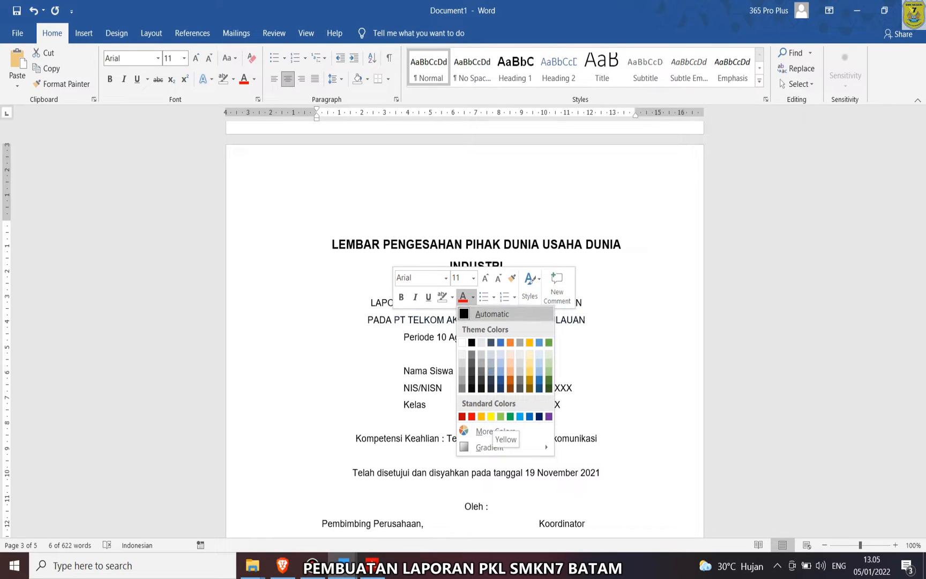
{"action": "left_click", "coordinate": [477, 315]}
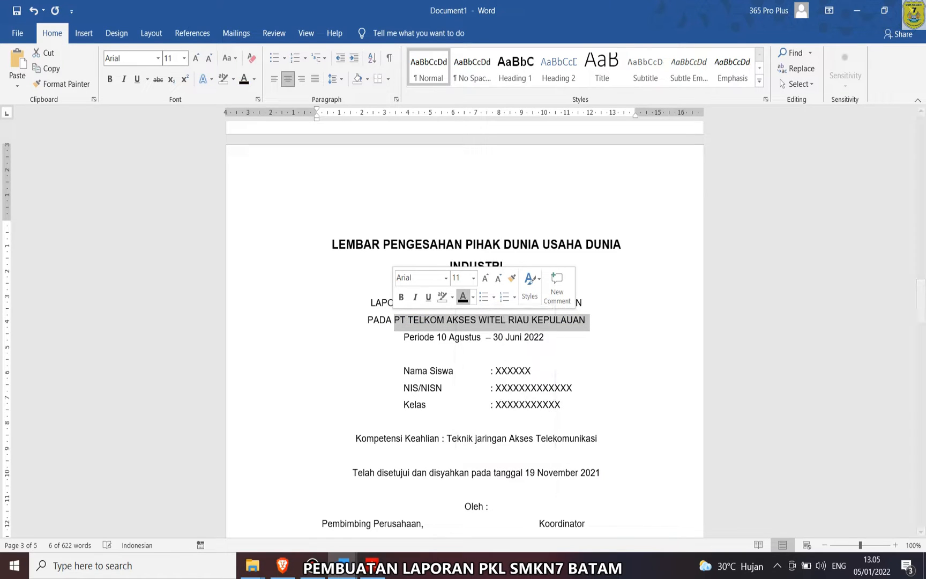
{"action": "left_click", "coordinate": [452, 297]}
{"action": "left_click", "coordinate": [445, 315]}
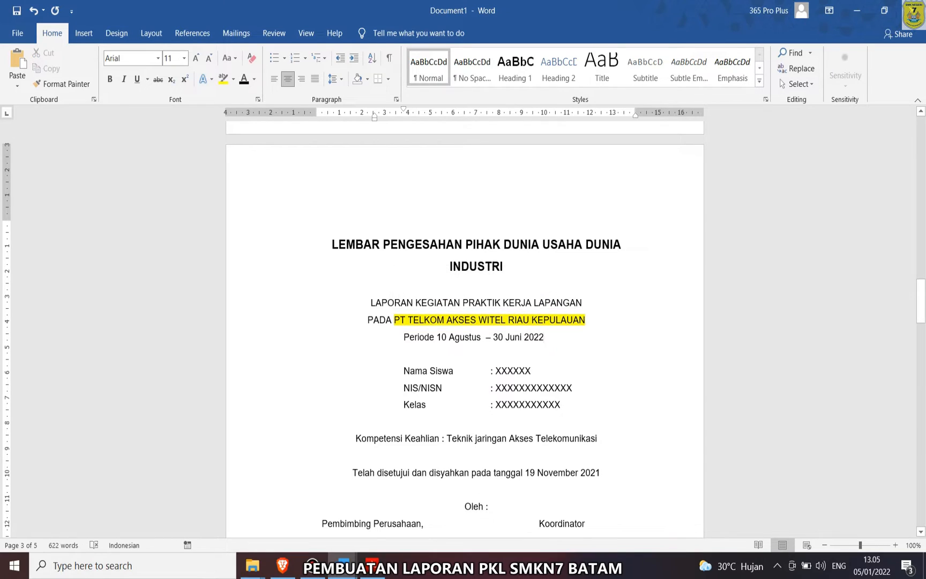
- Replace the approval date on the industry approval page with 30 Juni 2022 copied from the school approval page
{"action": "left_click", "coordinate": [567, 404]}
{"action": "scroll", "coordinate": [567, 404], "scroll_direction": "down", "scroll_amount": 4}
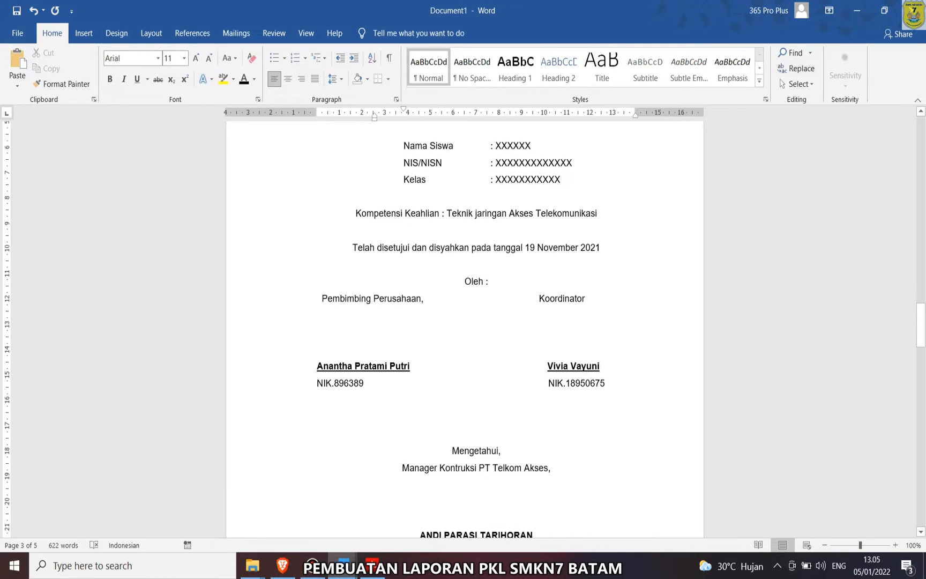
{"action": "scroll", "coordinate": [464, 322], "scroll_direction": "up", "scroll_amount": 10}
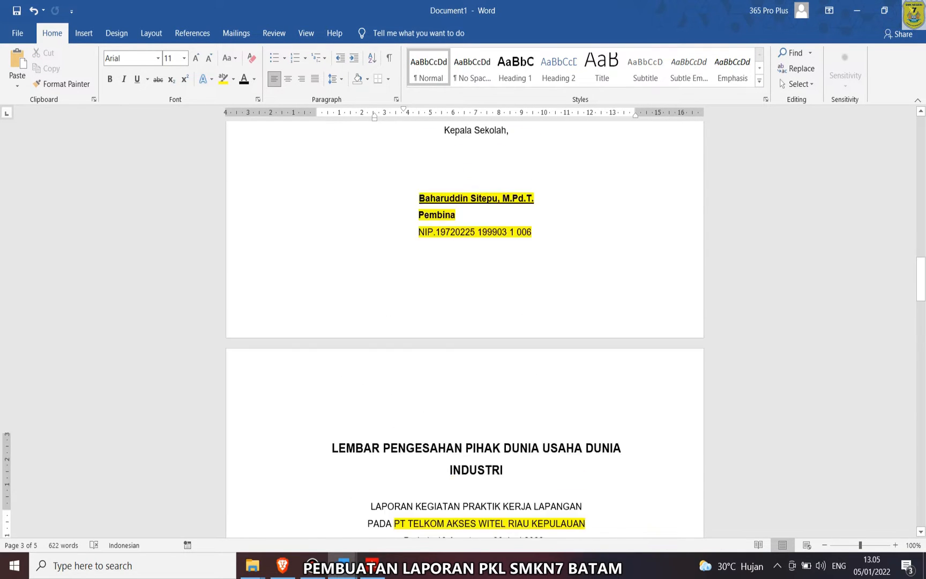
{"action": "scroll", "coordinate": [465, 322], "scroll_direction": "up", "scroll_amount": 5}
{"action": "left_click", "coordinate": [568, 220]}
{"action": "left_click_drag", "start_coordinate": [588, 221], "coordinate": [537, 221]}
{"action": "key", "text": "ctrl+c"}
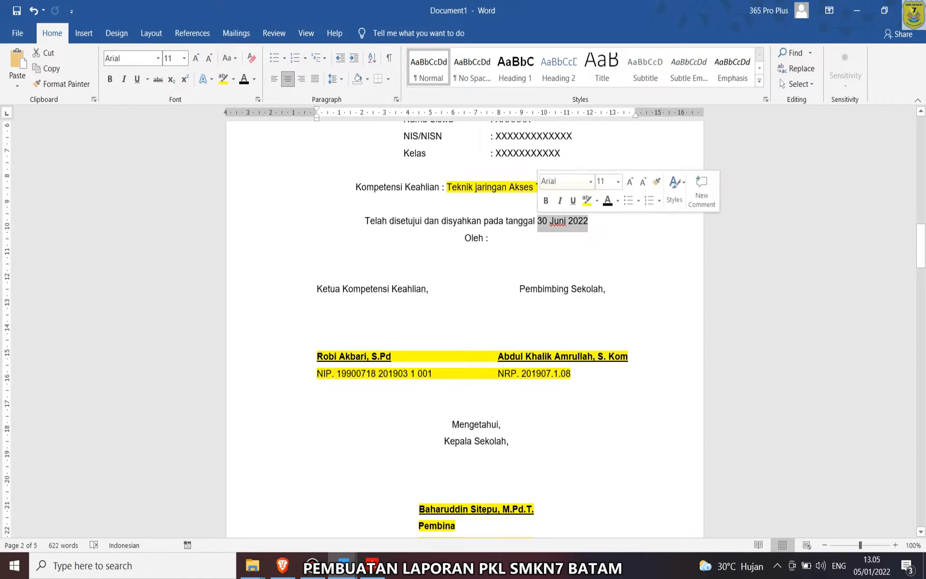
{"action": "scroll", "coordinate": [464, 321], "scroll_direction": "down", "scroll_amount": 20}
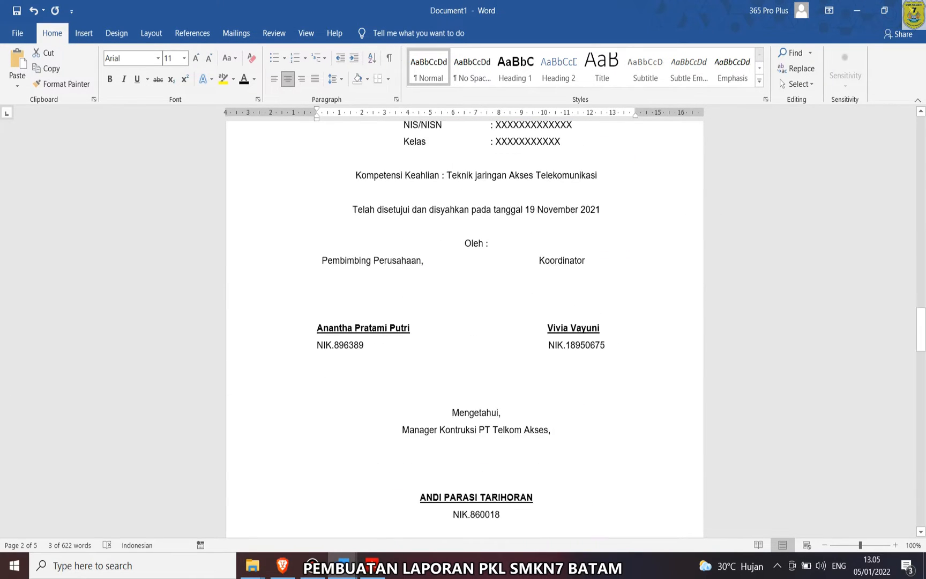
{"action": "left_click_drag", "start_coordinate": [599, 183], "coordinate": [525, 183]}
{"action": "key", "text": "ctrl+v"}
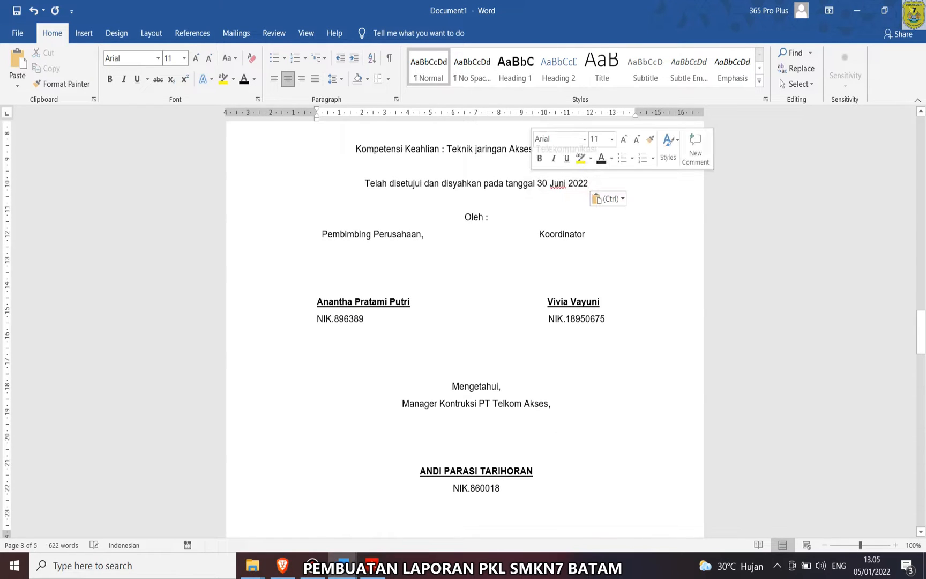
- Highlight the name and NIK under Koordinator on the industry approval page in yellow
{"action": "left_click_drag", "start_coordinate": [605, 318], "coordinate": [547, 301]}
{"action": "left_click", "coordinate": [606, 277]}
{"action": "left_click_drag", "start_coordinate": [605, 318], "coordinate": [549, 318]}
{"action": "left_click", "coordinate": [599, 296]}
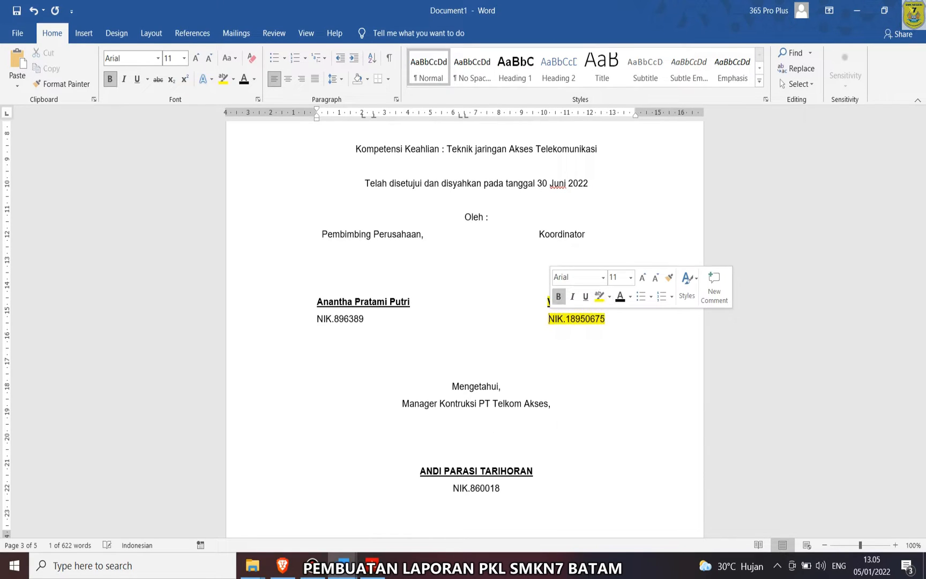
- Highlight the name and NIK under Pembimbing Perusahaan on the industry approval page in yellow
{"action": "left_click_drag", "start_coordinate": [411, 302], "coordinate": [317, 302]}
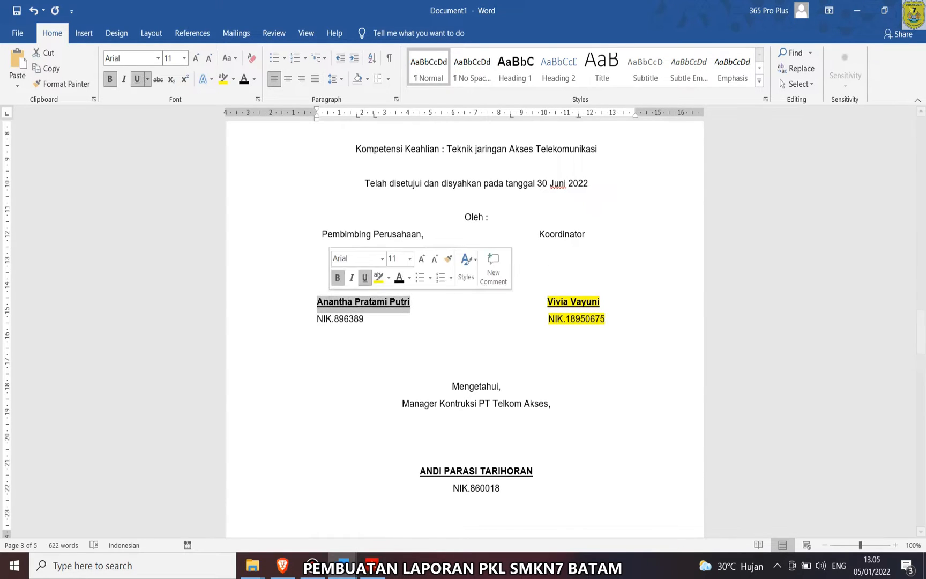
{"action": "left_click", "coordinate": [378, 277]}
{"action": "left_click_drag", "start_coordinate": [373, 318], "coordinate": [317, 318]}
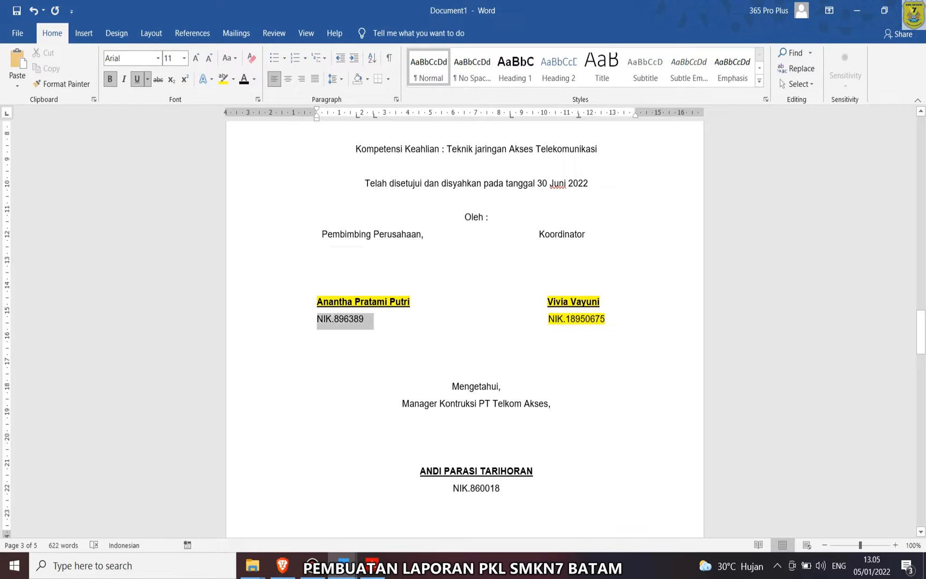
{"action": "left_click", "coordinate": [369, 295]}
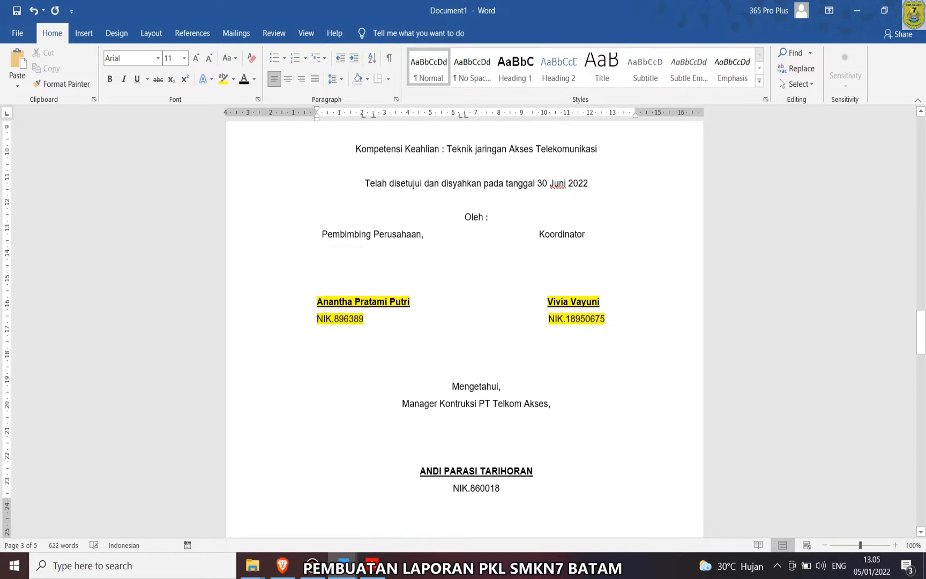
- Highlight the manager's name, the NIK and the words Kontruksi PT Telkom Akses under Mengetahui in yellow
{"action": "scroll", "coordinate": [464, 322], "scroll_direction": "down", "scroll_amount": 5}
{"action": "left_click_drag", "start_coordinate": [534, 310], "coordinate": [421, 311]}
{"action": "left_click", "coordinate": [463, 282]}
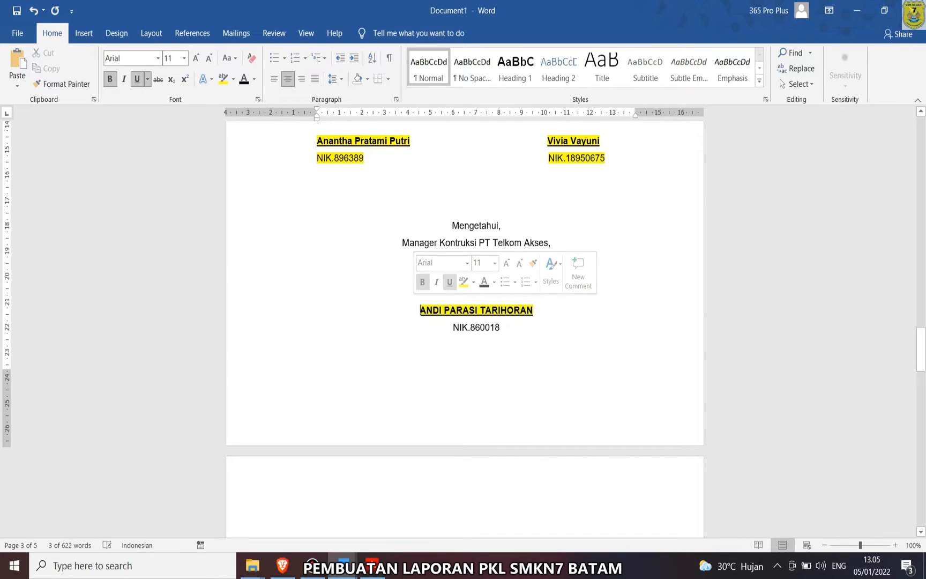
{"action": "left_click_drag", "start_coordinate": [504, 327], "coordinate": [452, 328]}
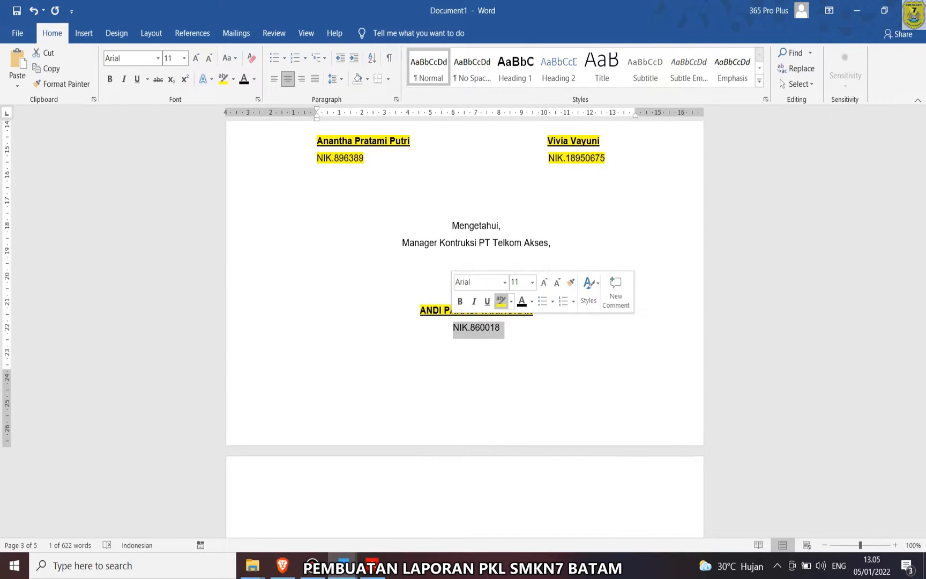
{"action": "left_click", "coordinate": [501, 300]}
{"action": "left_click_drag", "start_coordinate": [547, 243], "coordinate": [440, 243]}
{"action": "left_click", "coordinate": [492, 217]}
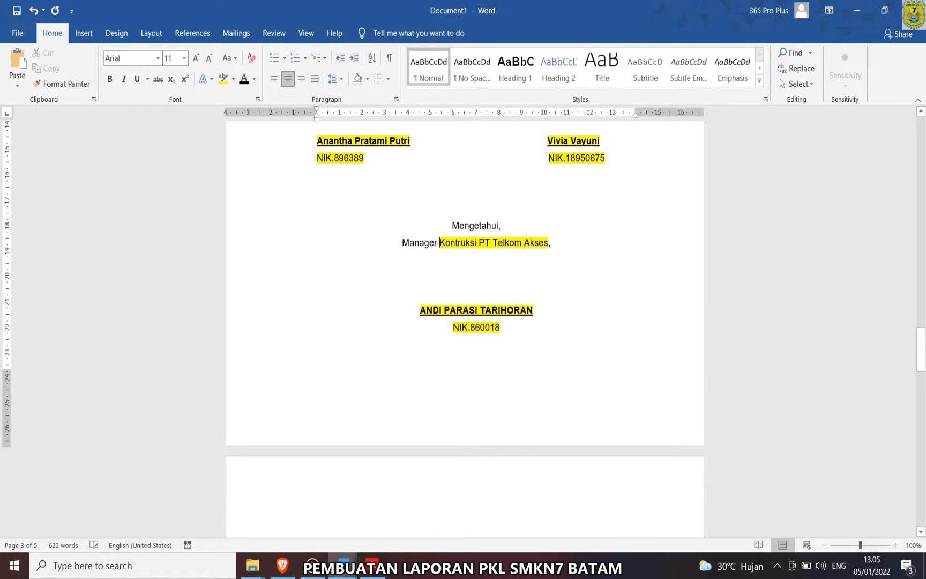
- Delete the blank lines above the KATA PENGANTAR heading
{"action": "scroll", "coordinate": [476, 321], "scroll_direction": "down", "scroll_amount": 4}
{"action": "left_click_drag", "start_coordinate": [317, 345], "coordinate": [317, 378]}
{"action": "key", "text": "Delete"}
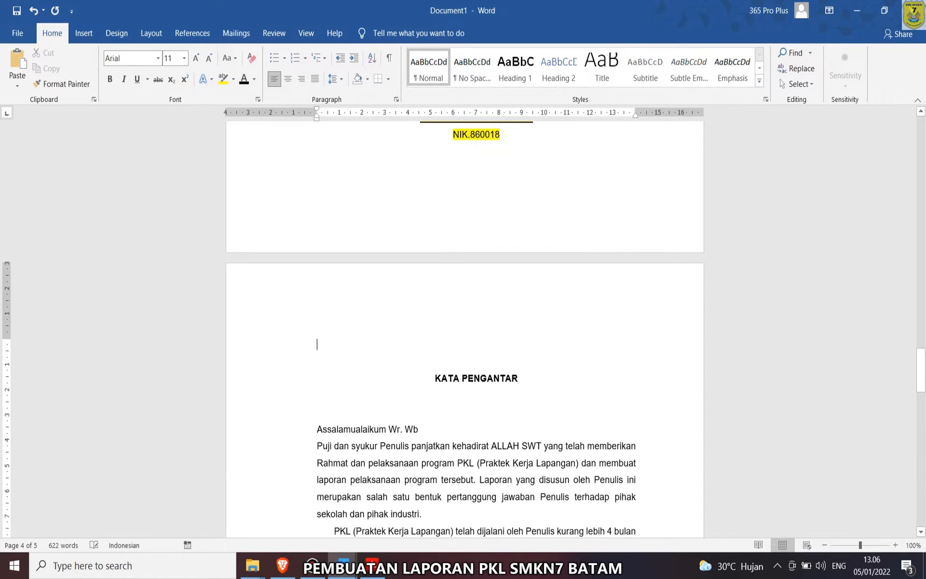
{"action": "key", "text": "Delete"}
{"action": "key", "text": "Delete"}
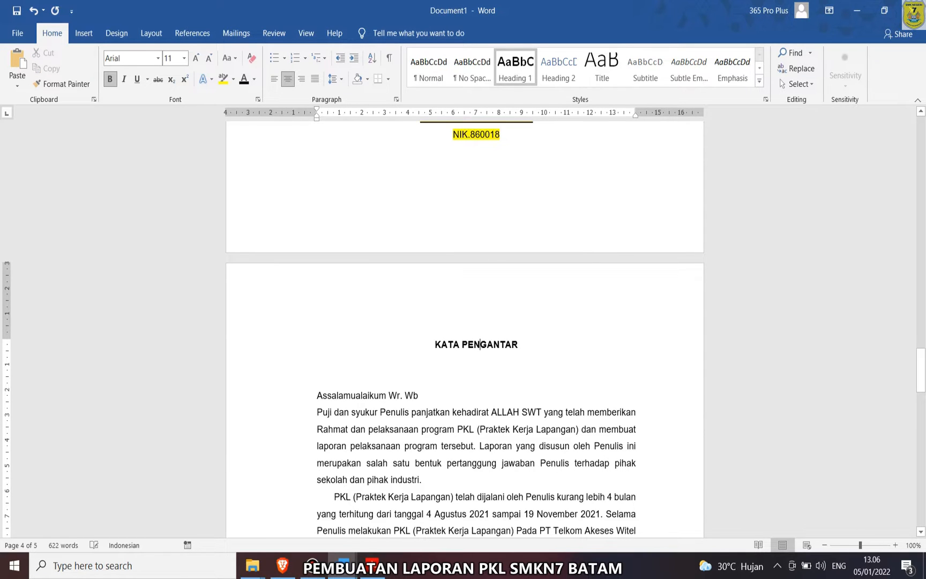
- Examine how the word Penulis is used in the opening paragraph of the Kata Pengantar page
{"action": "scroll", "coordinate": [480, 344], "scroll_direction": "down", "scroll_amount": 6}
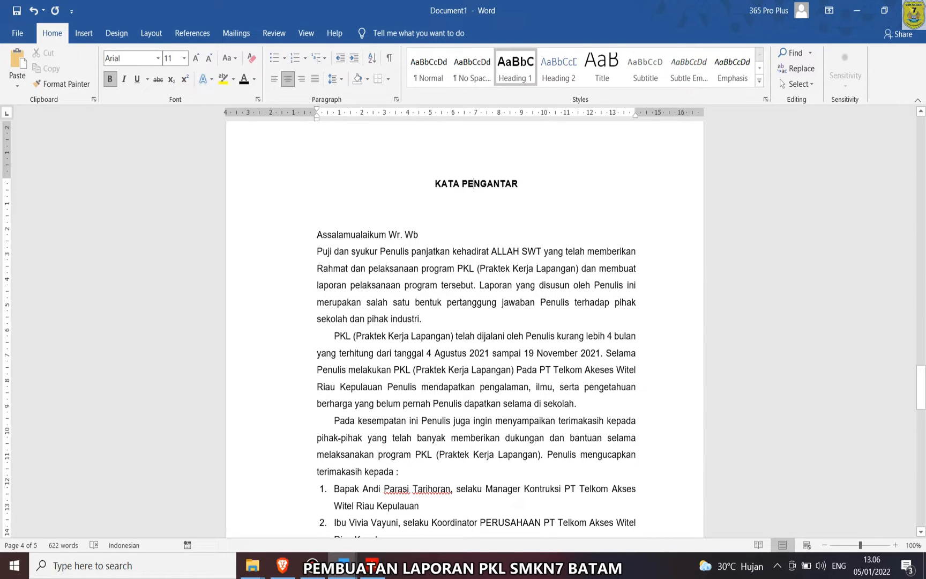
{"action": "left_click", "coordinate": [317, 251]}
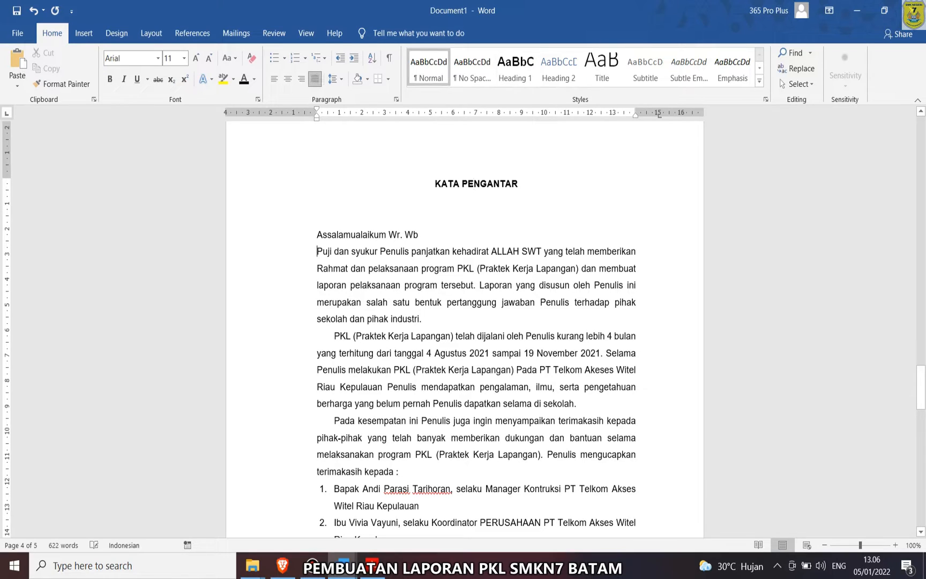
{"action": "left_click_drag", "start_coordinate": [409, 252], "coordinate": [380, 252]}
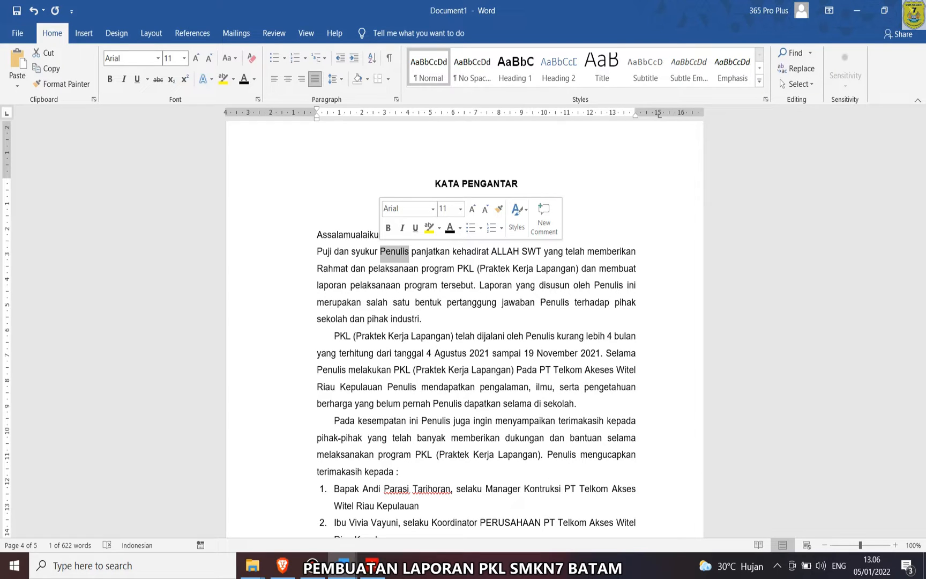
{"action": "left_click", "coordinate": [377, 268]}
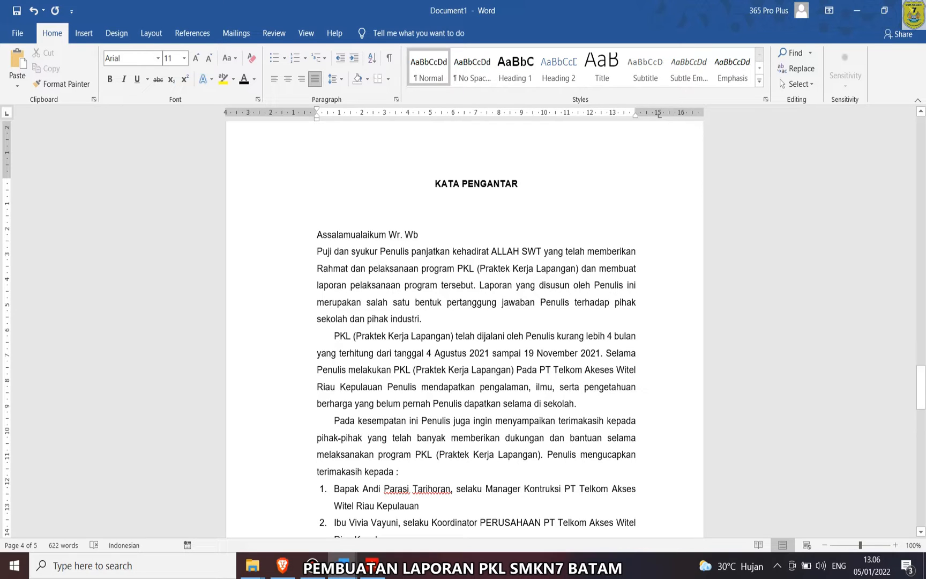
{"action": "left_click_drag", "start_coordinate": [410, 250], "coordinate": [380, 250]}
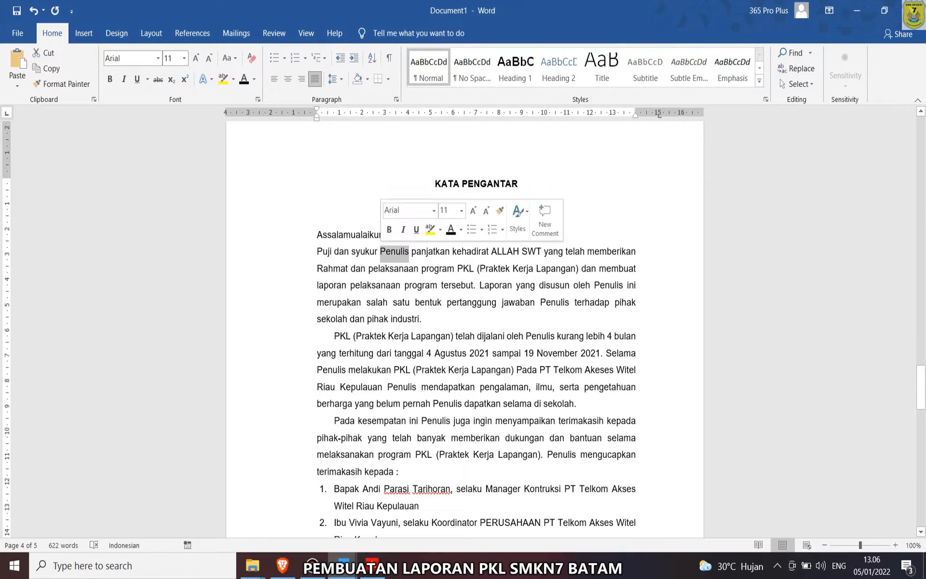
{"action": "left_click", "coordinate": [396, 250]}
{"action": "left_click_drag", "start_coordinate": [406, 252], "coordinate": [380, 252]}
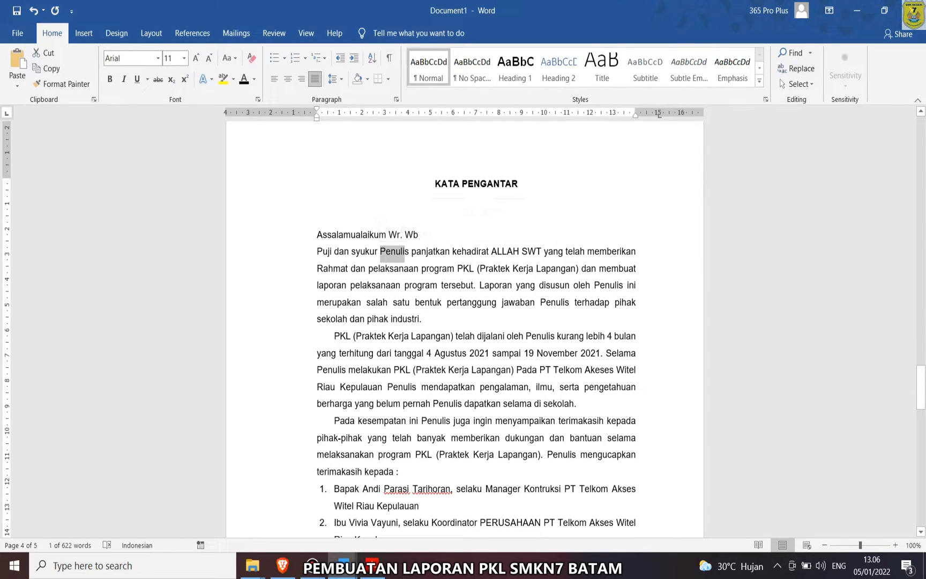
{"action": "left_click", "coordinate": [396, 285]}
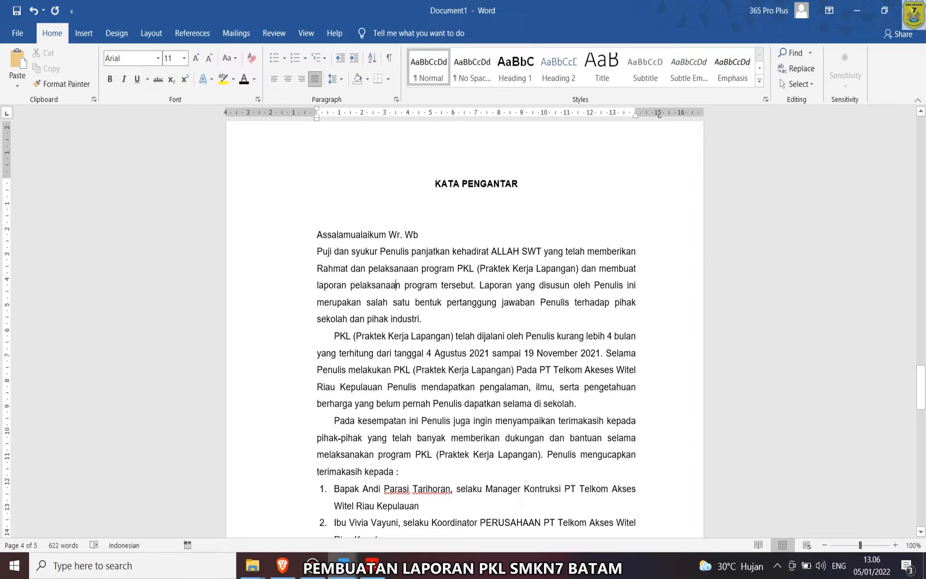
- Highlight in yellow the second Kata Pengantar paragraph's passage from "kurang lebih 4 bulan" through "Riau Kepulauan"
{"action": "left_click_drag", "start_coordinate": [568, 336], "coordinate": [383, 389]}
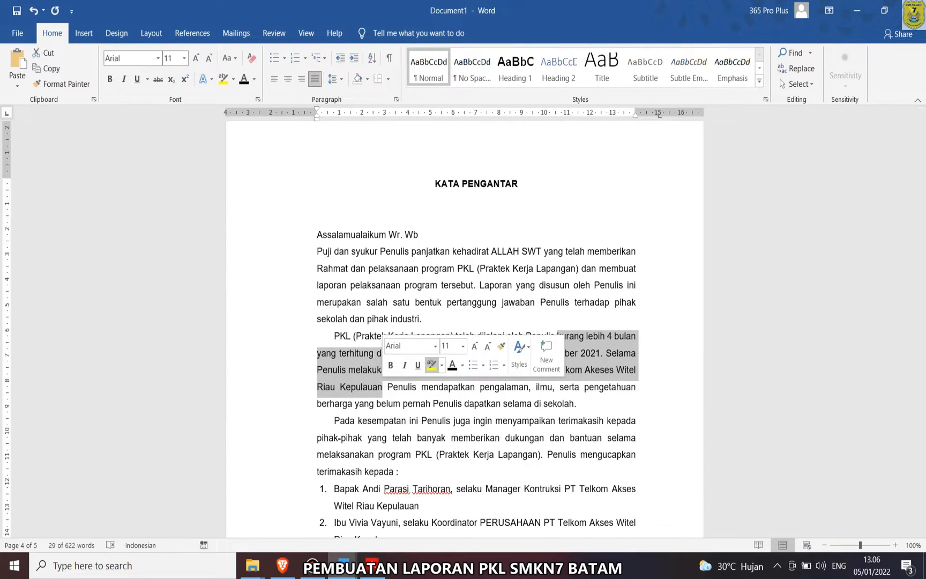
{"action": "left_click", "coordinate": [431, 365]}
{"action": "left_click", "coordinate": [467, 420]}
{"action": "left_click_drag", "start_coordinate": [422, 387], "coordinate": [529, 388]}
{"action": "left_click", "coordinate": [472, 421]}
{"action": "left_click_drag", "start_coordinate": [422, 422], "coordinate": [557, 421]}
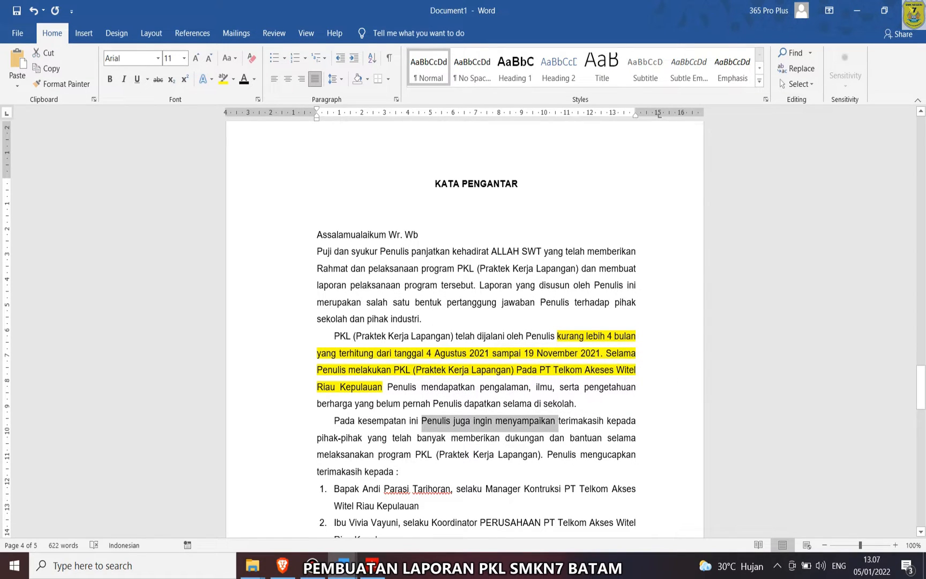
{"action": "left_click", "coordinate": [459, 436]}
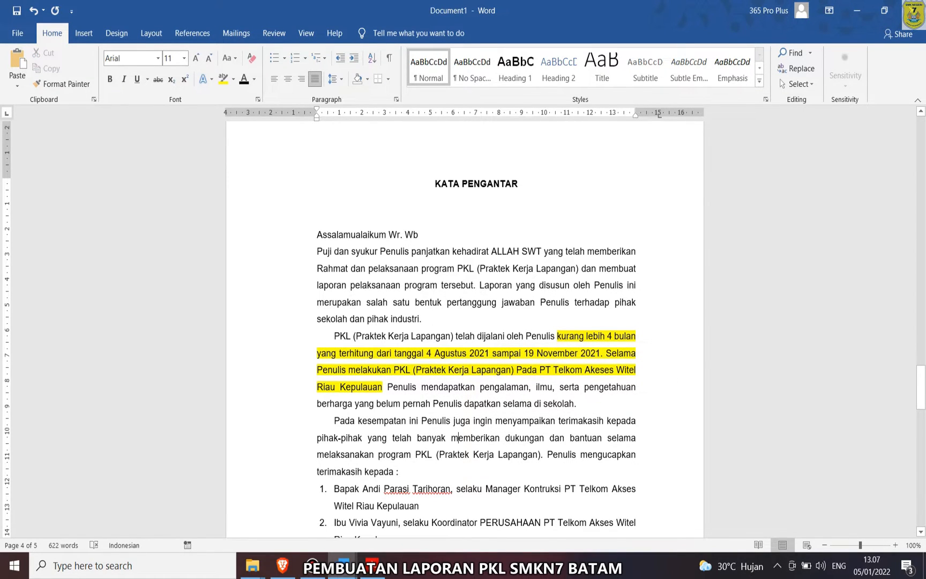
- Highlight items 1 to 13 of the acknowledgement list in yellow, excluding the parents and friends entries
{"action": "scroll", "coordinate": [464, 328], "scroll_direction": "down", "scroll_amount": 3}
{"action": "left_click_drag", "start_coordinate": [334, 296], "coordinate": [396, 419]}
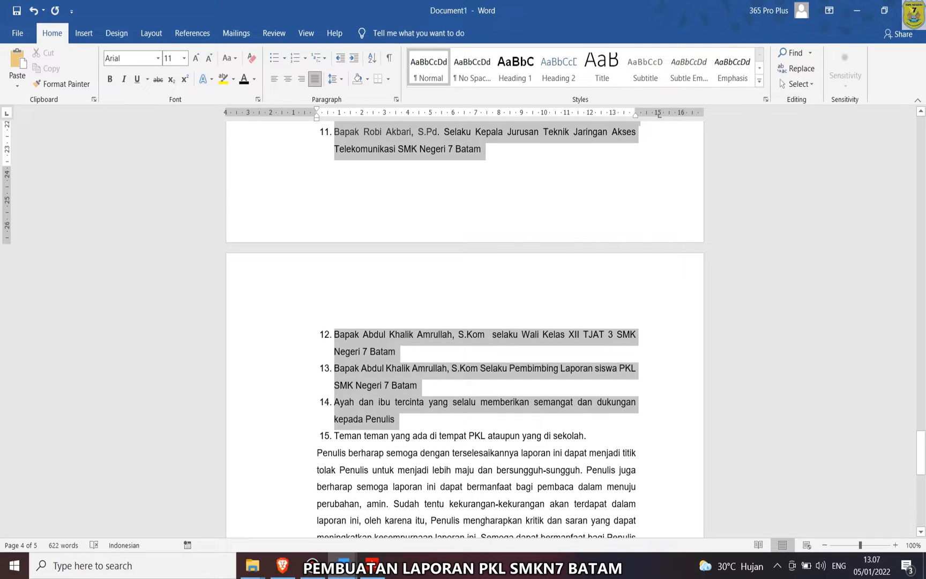
{"action": "left_click_drag", "start_coordinate": [396, 418], "coordinate": [421, 385]}
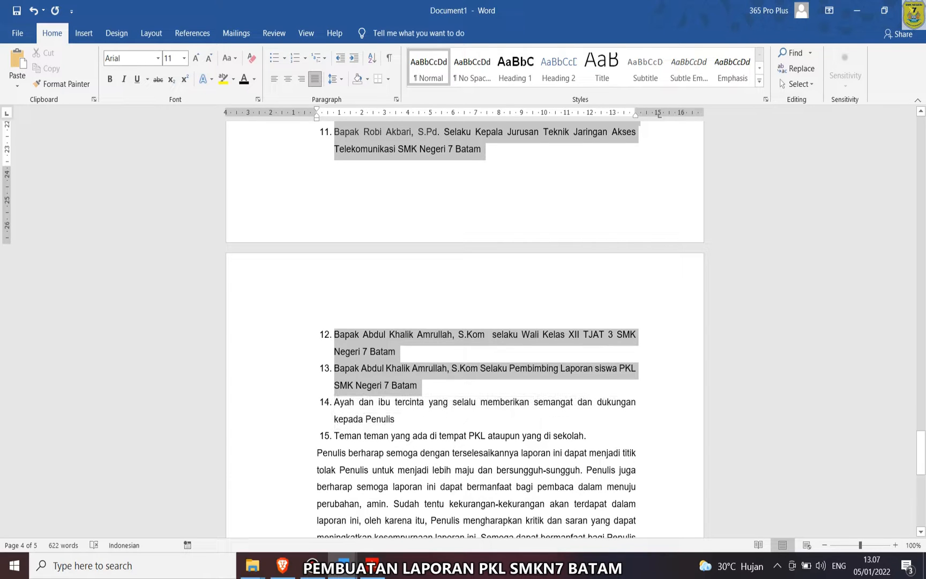
{"action": "left_click", "coordinate": [561, 367]}
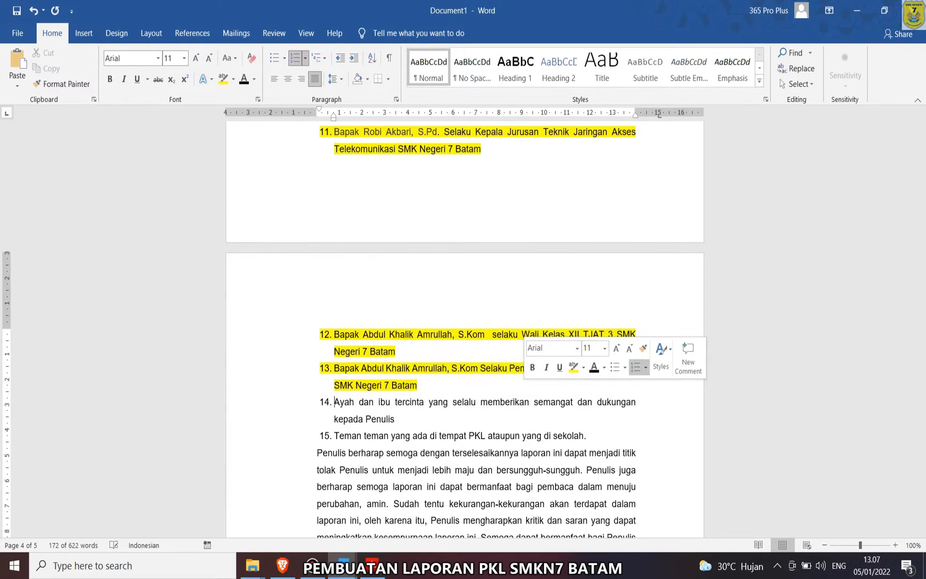
- Set the Batam closing date of the Kata Pengantar to 30 Juni 2022 and highlight the student's name and NIS in yellow
{"action": "scroll", "coordinate": [464, 329], "scroll_direction": "up", "scroll_amount": 8}
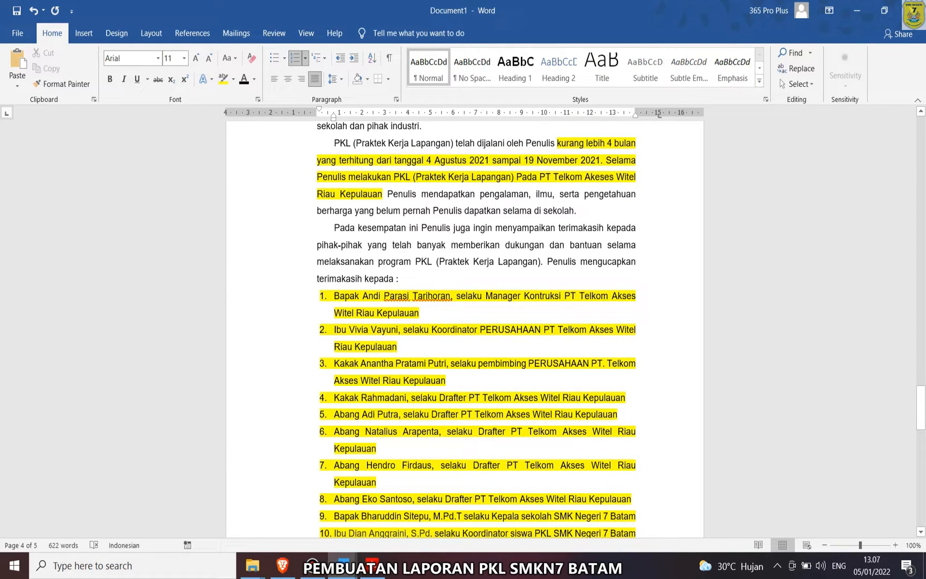
{"action": "scroll", "coordinate": [464, 332], "scroll_direction": "down", "scroll_amount": 1}
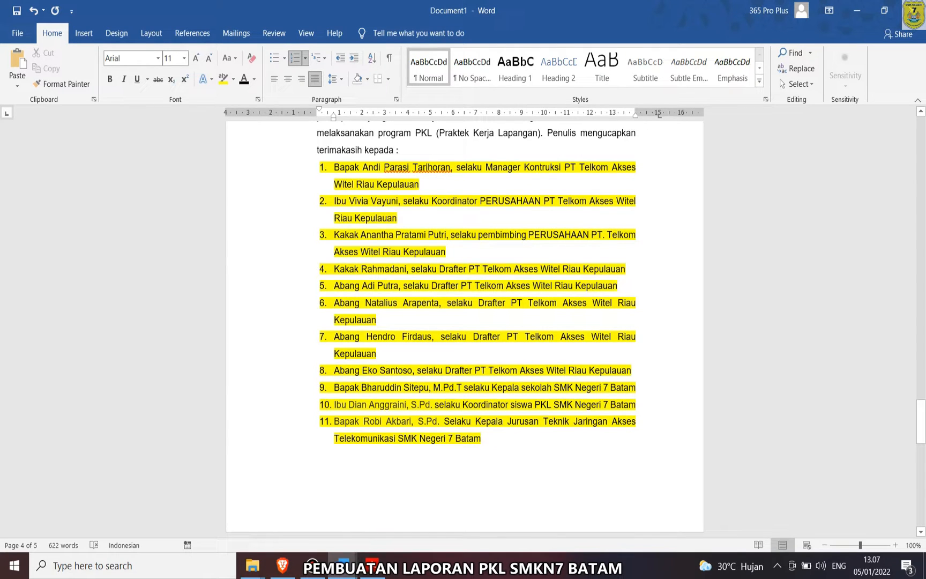
{"action": "scroll", "coordinate": [463, 322], "scroll_direction": "down", "scroll_amount": 3}
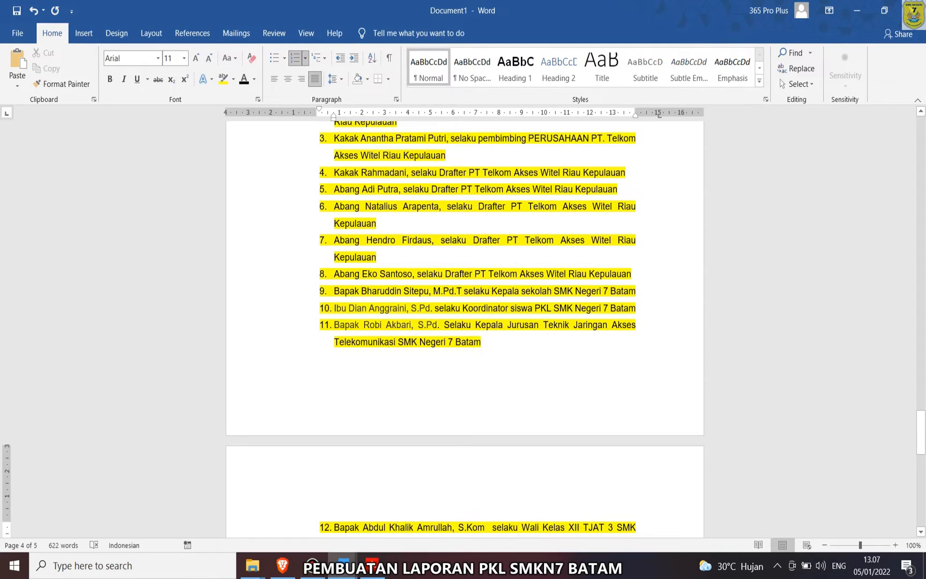
{"action": "scroll", "coordinate": [464, 327], "scroll_direction": "down", "scroll_amount": 10}
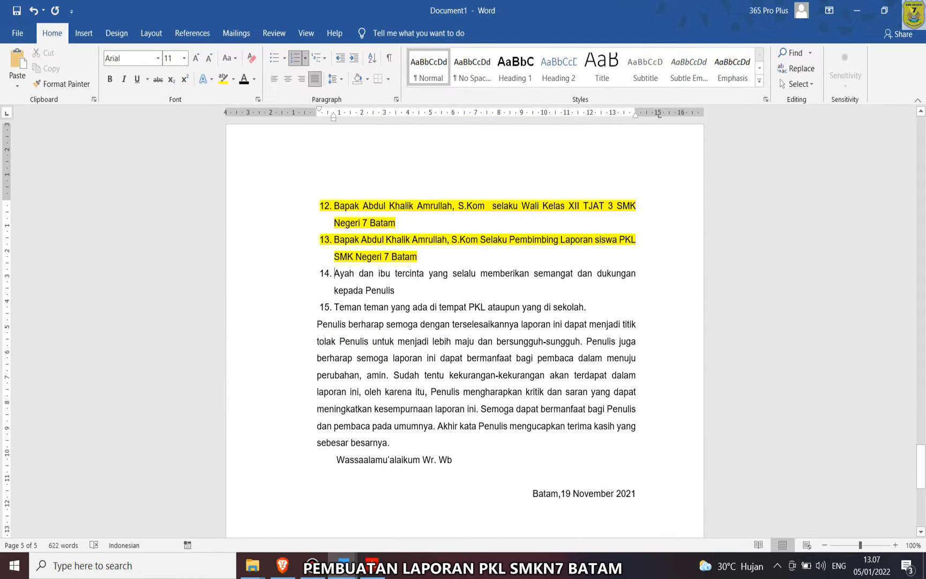
{"action": "scroll", "coordinate": [464, 321], "scroll_direction": "down", "scroll_amount": 4}
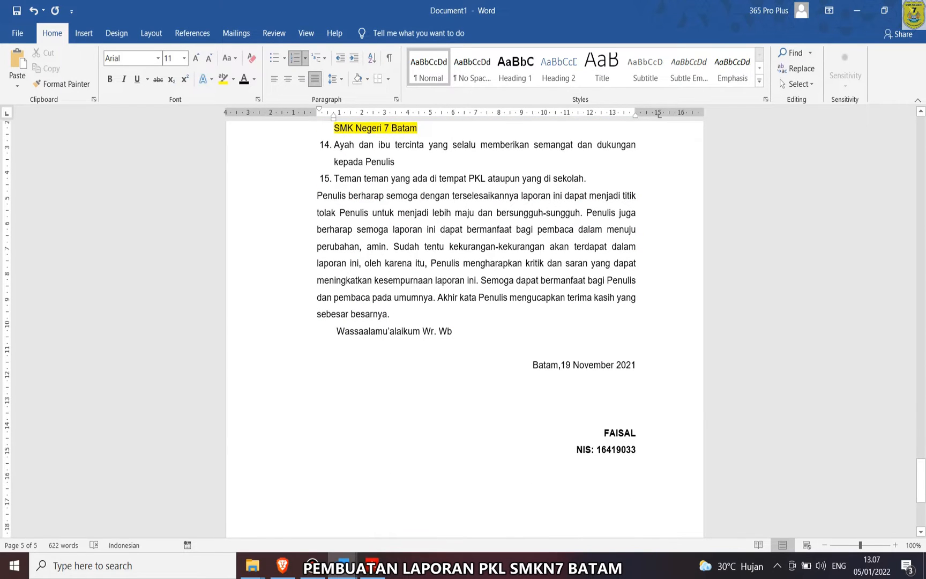
{"action": "left_click_drag", "start_coordinate": [636, 365], "coordinate": [561, 365]}
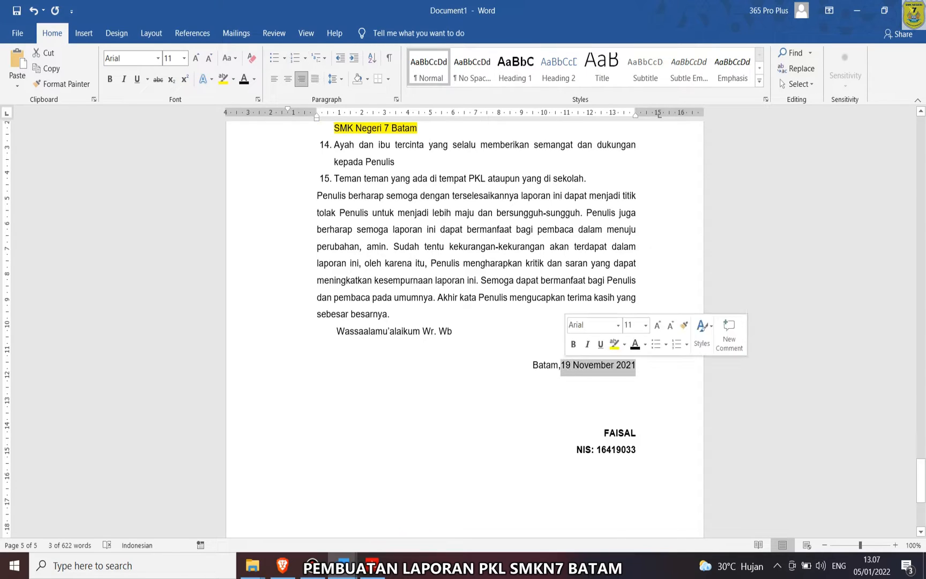
{"action": "type", "text": "30 Juni 2022"}
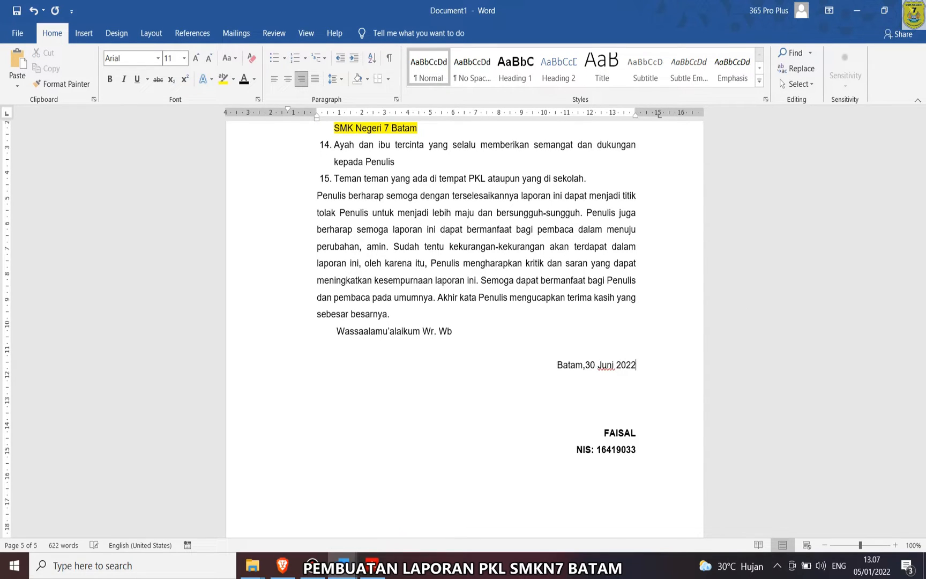
{"action": "left_click_drag", "start_coordinate": [638, 450], "coordinate": [604, 433]}
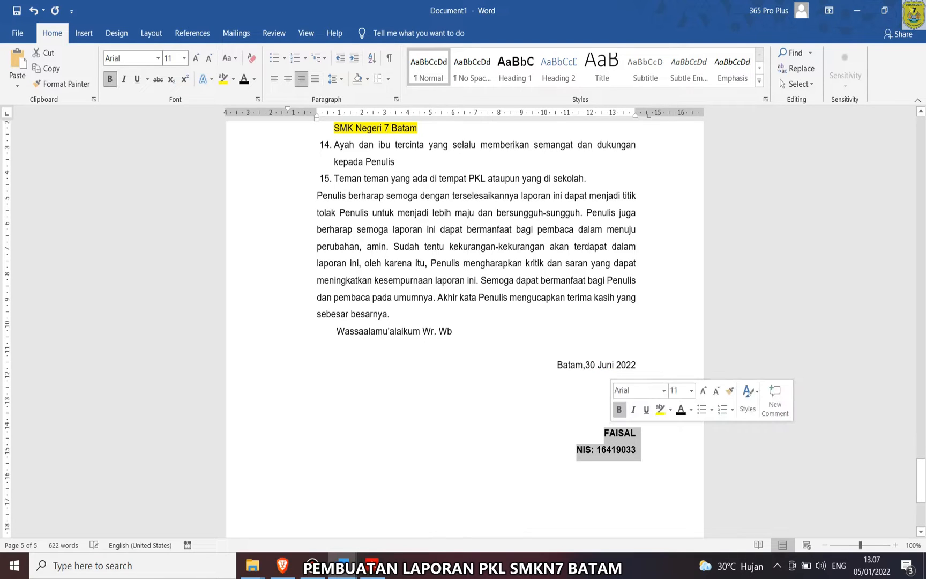
{"action": "left_click", "coordinate": [660, 409]}
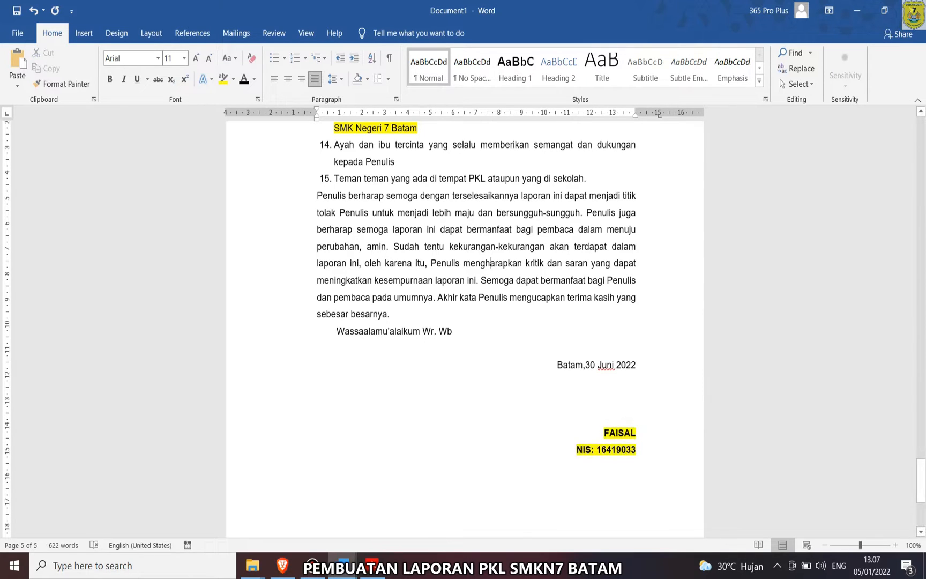
- Increase the font size of the KATA PENGANTAR heading to 14
{"action": "scroll", "coordinate": [660, 409], "scroll_direction": "up", "scroll_amount": 9}
{"action": "scroll", "coordinate": [465, 327], "scroll_direction": "up", "scroll_amount": 7}
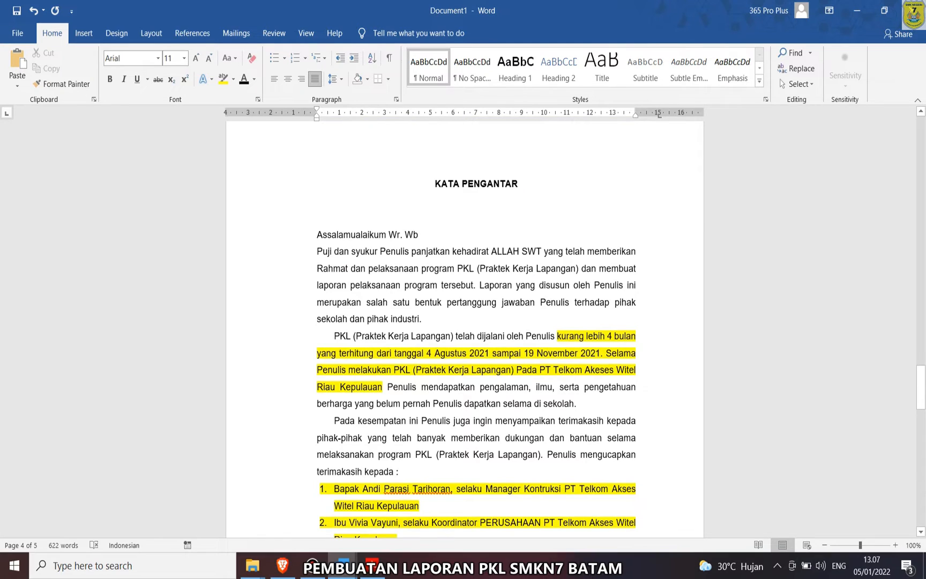
{"action": "scroll", "coordinate": [464, 326], "scroll_direction": "down", "scroll_amount": 2}
{"action": "scroll", "coordinate": [465, 327], "scroll_direction": "down", "scroll_amount": 1}
{"action": "scroll", "coordinate": [464, 327], "scroll_direction": "up", "scroll_amount": 1}
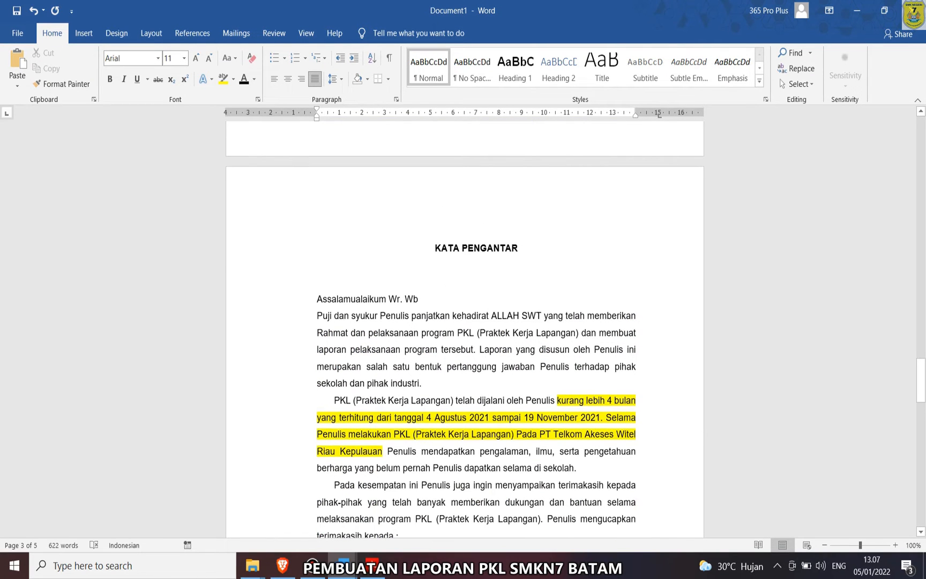
{"action": "left_click_drag", "start_coordinate": [519, 249], "coordinate": [435, 249]}
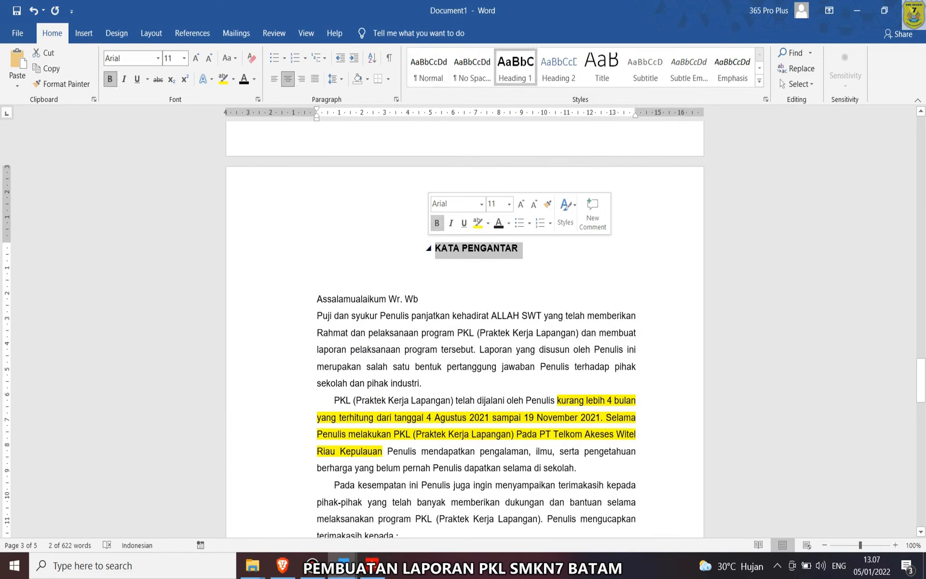
{"action": "left_click", "coordinate": [520, 205]}
{"action": "left_click", "coordinate": [520, 204]}
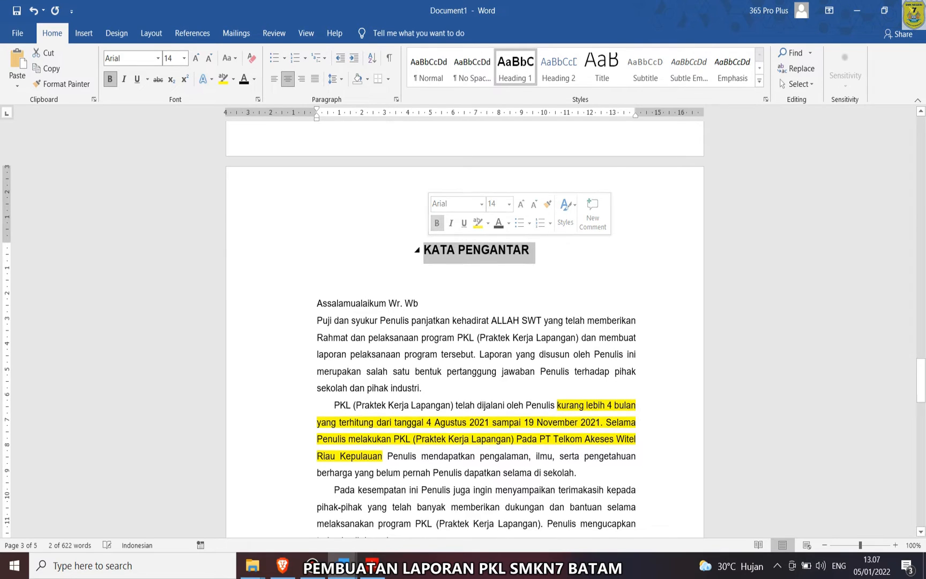
{"action": "left_click", "coordinate": [538, 250]}
{"action": "scroll", "coordinate": [464, 326], "scroll_direction": "up", "scroll_amount": 10}
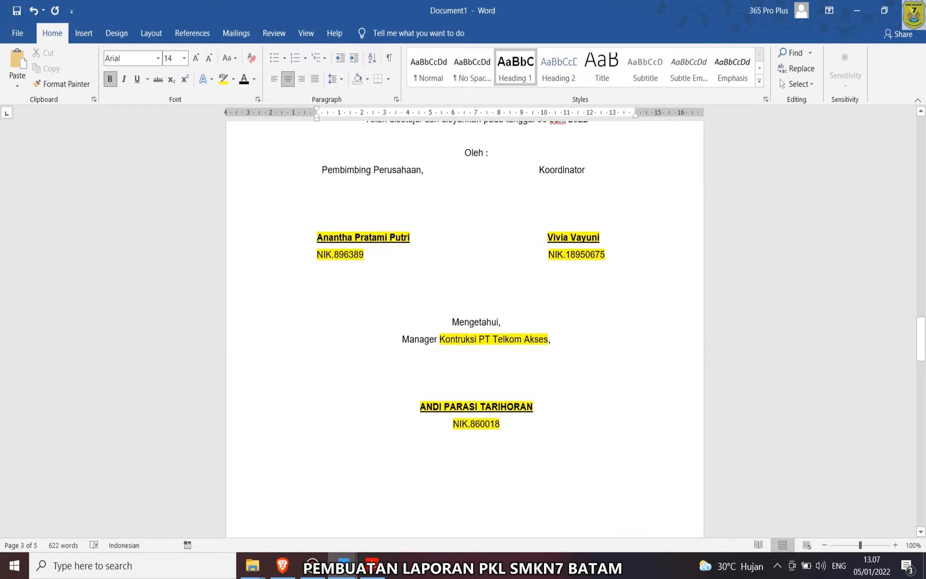
- Save the document as "Contoh Laporan PKL" in the D: drive's PKL > Pembuatan Laporan PKL folder
{"action": "scroll", "coordinate": [464, 327], "scroll_direction": "down", "scroll_amount": 10}
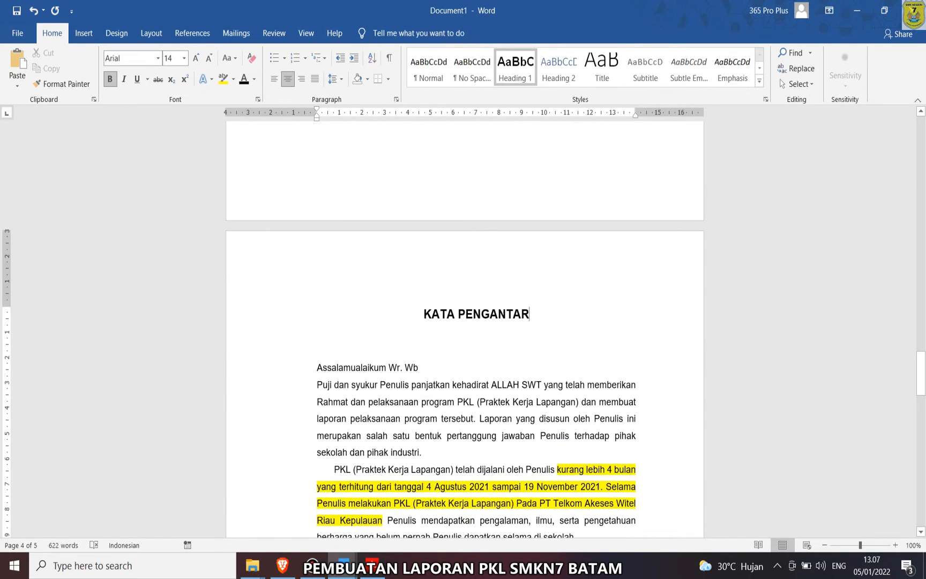
{"action": "left_click", "coordinate": [17, 33]}
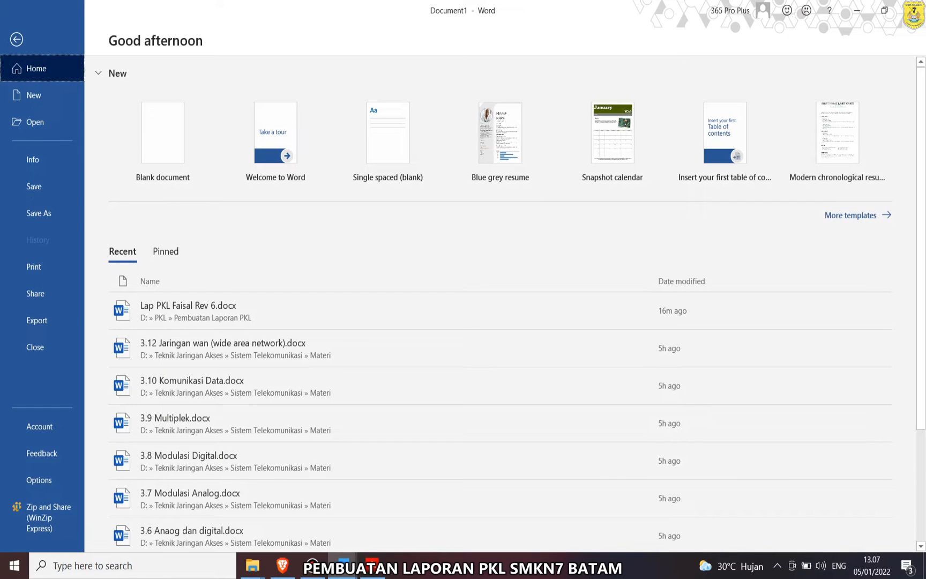
{"action": "left_click", "coordinate": [39, 212]}
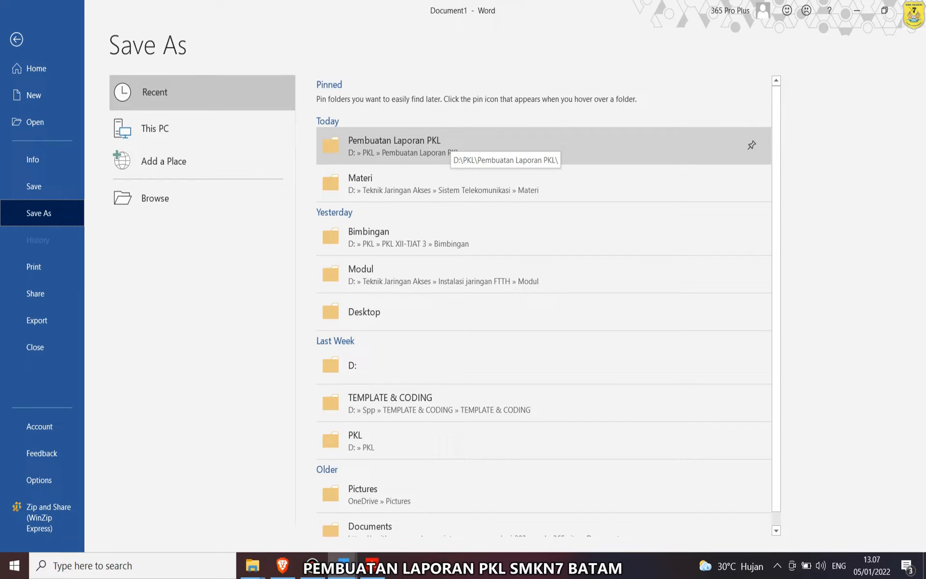
{"action": "left_click", "coordinate": [155, 197]}
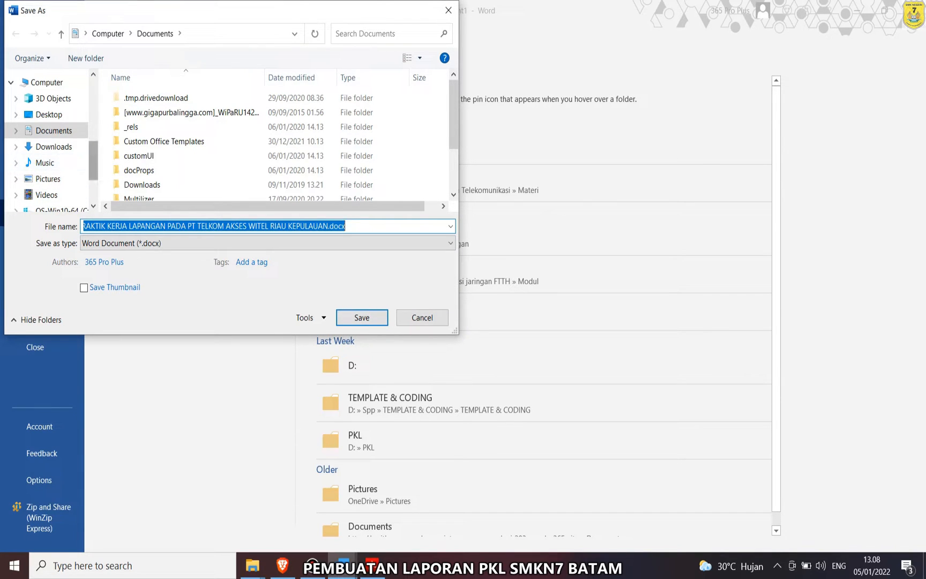
{"action": "scroll", "coordinate": [49, 155], "scroll_direction": "down", "scroll_amount": 3}
{"action": "left_click", "coordinate": [48, 157]}
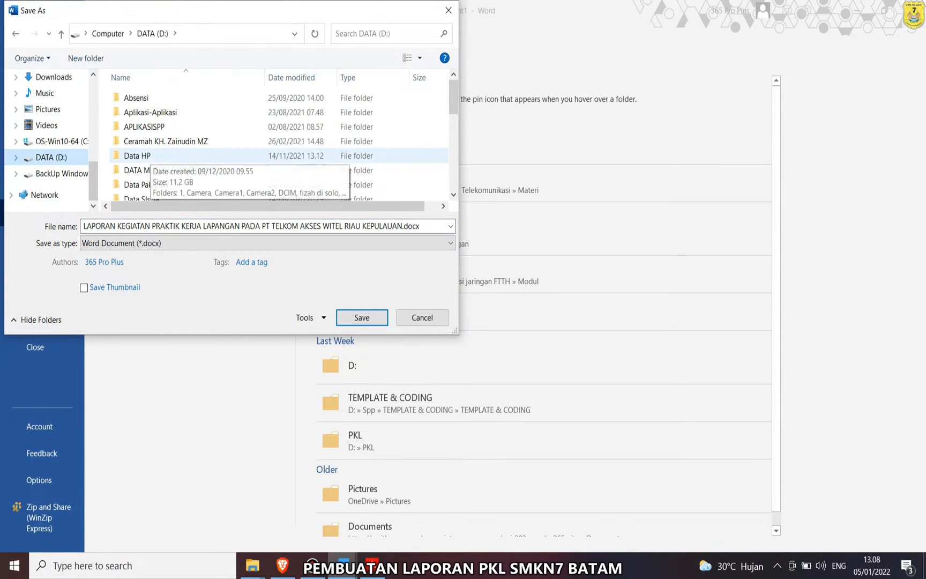
{"action": "scroll", "coordinate": [214, 140], "scroll_direction": "down", "scroll_amount": 5}
{"action": "double_click", "coordinate": [131, 136]}
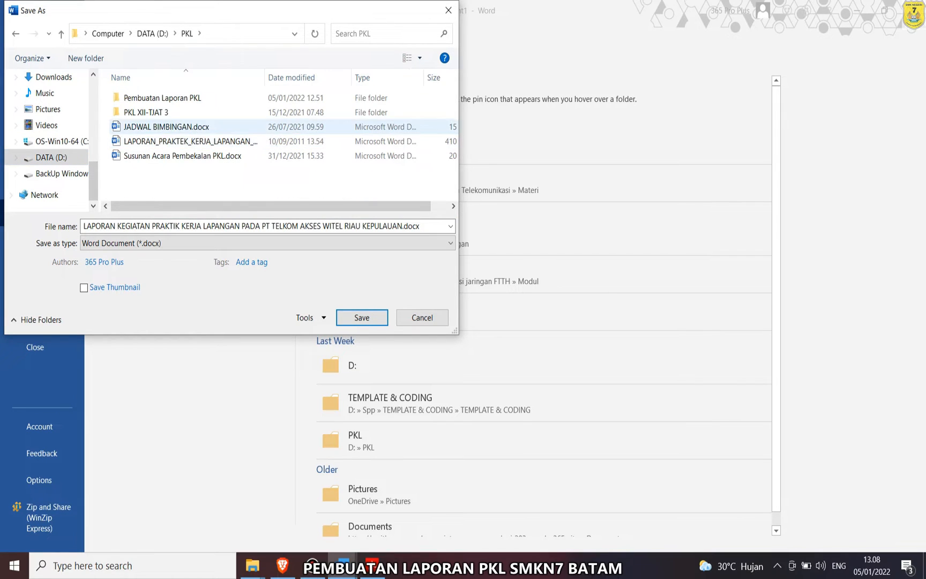
{"action": "key", "text": "Return"}
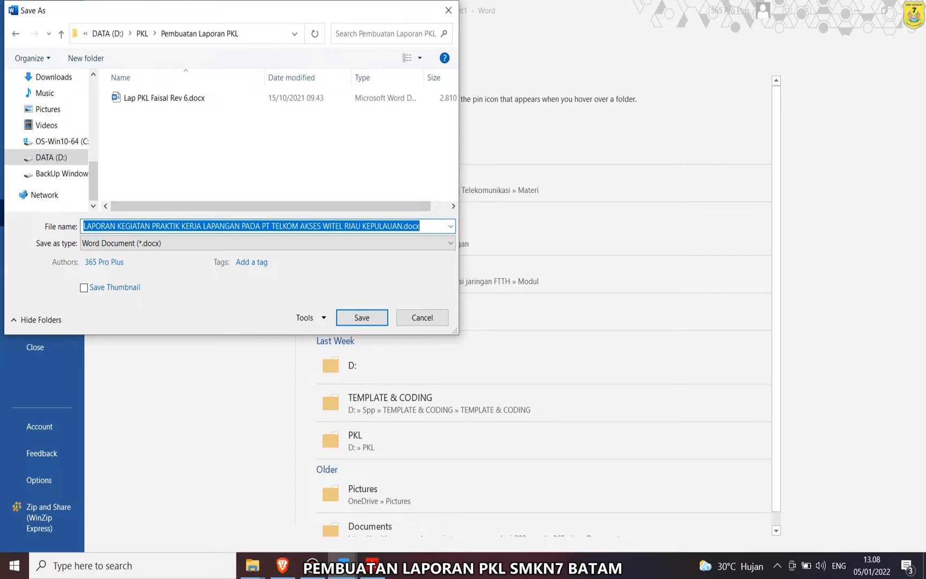
{"action": "type", "text": "Contoh"}
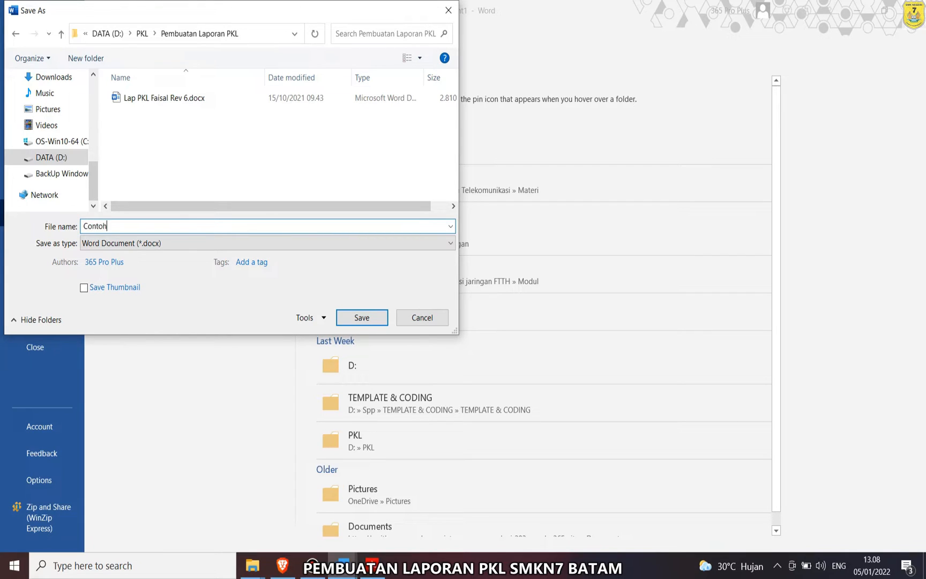
{"action": "type", "text": " Laporan PKL"}
{"action": "key", "text": "Return"}
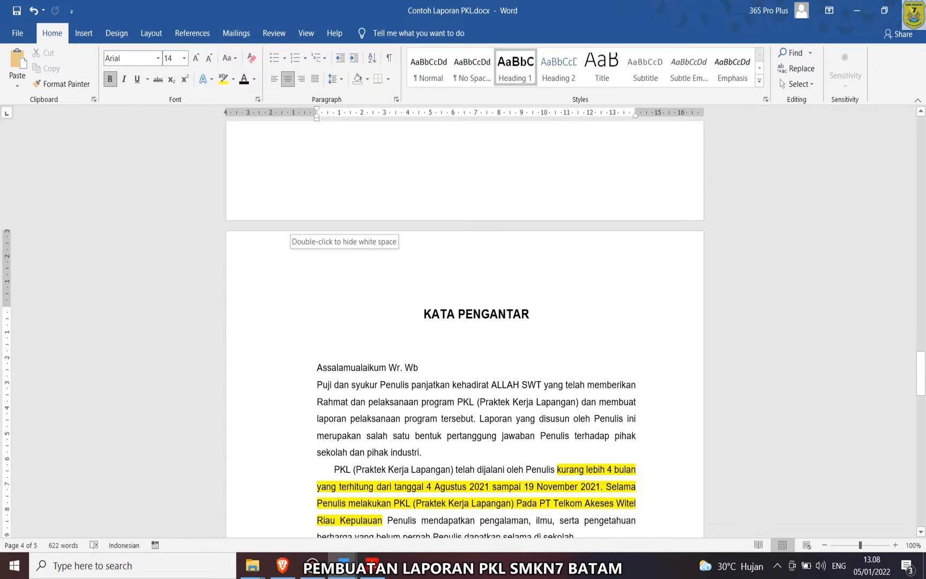
- Add blank lines below the student's NIS at the end of the Kata Pengantar until a sixth page begins
{"action": "left_click", "coordinate": [476, 333]}
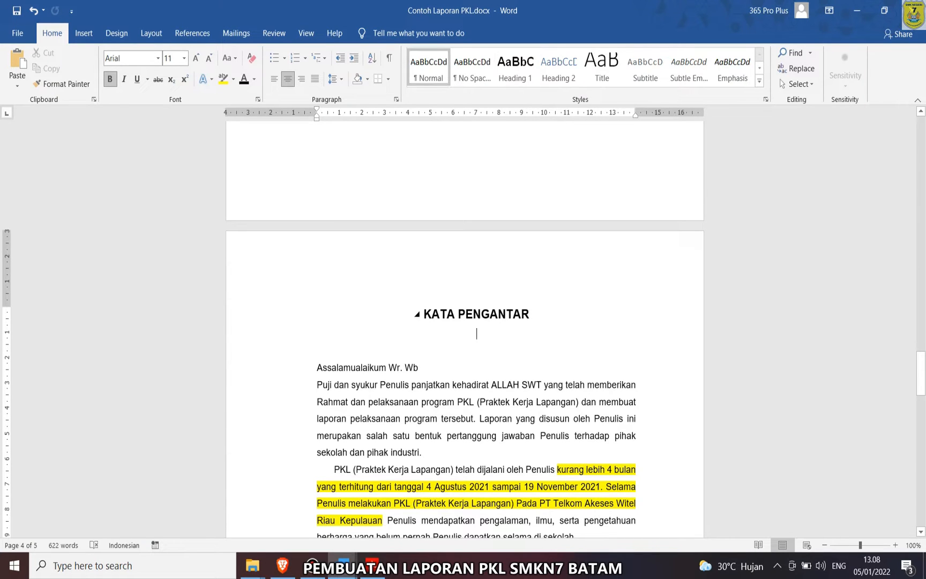
{"action": "scroll", "coordinate": [465, 321], "scroll_direction": "down", "scroll_amount": 15}
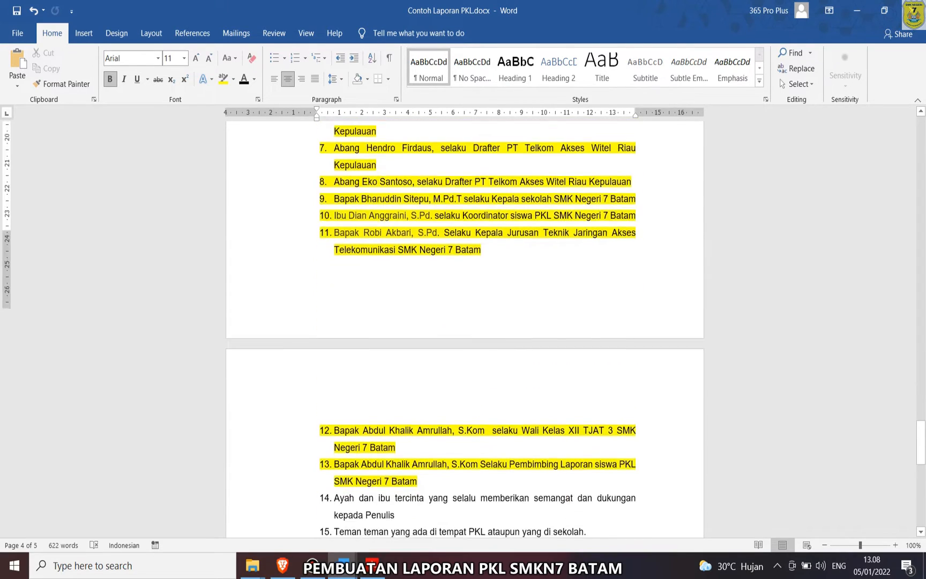
{"action": "scroll", "coordinate": [464, 322], "scroll_direction": "down", "scroll_amount": 5}
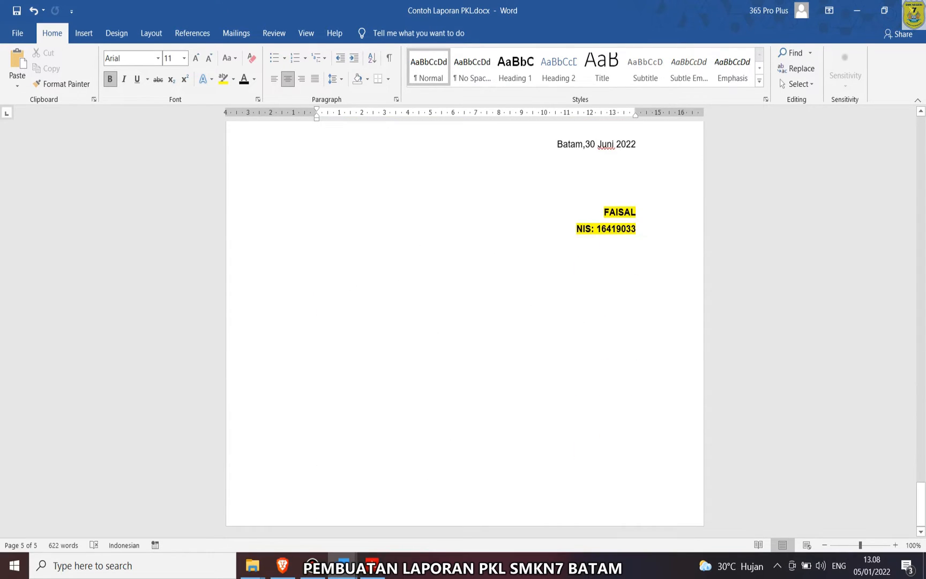
{"action": "left_click", "coordinate": [317, 314]}
{"action": "key", "text": "Return"}
{"action": "key", "text": "Return"}
{"action": "key", "text": "Return"}
{"action": "key", "text": "Return"}
{"action": "key", "text": "Return"}
{"action": "key", "text": "Return"}
{"action": "key", "text": "Return"}
{"action": "key", "text": "Return"}
{"action": "key", "text": "Return"}
{"action": "key", "text": "Return"}
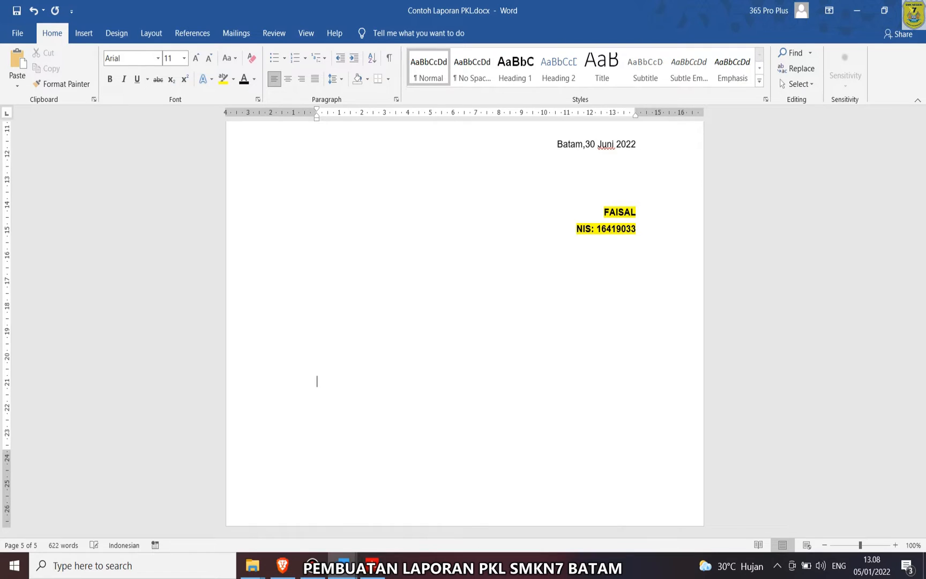
{"action": "key", "text": "Return"}
- Switch to the sample PKL report and examine its pages from the end of the Kata Pengantar through BAB I PENDAHULUAN
{"action": "left_click", "coordinate": [342, 565]}
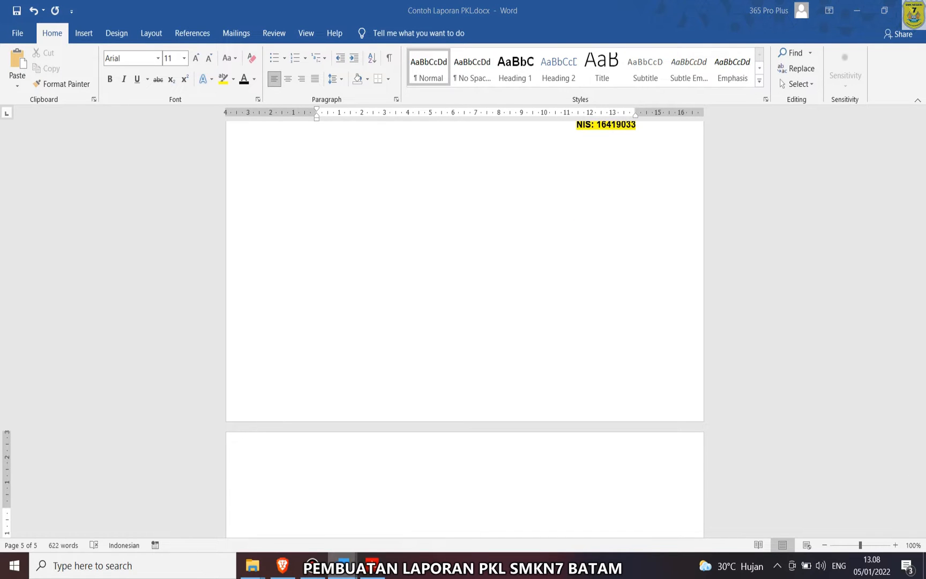
{"action": "mouse_move", "coordinate": [276, 509]}
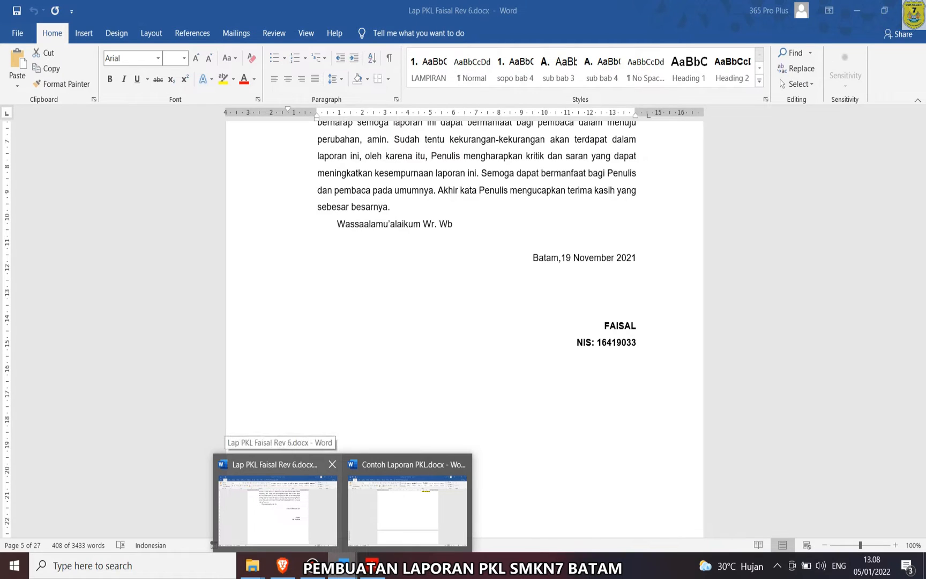
{"action": "left_click", "coordinate": [276, 509]}
{"action": "scroll", "coordinate": [464, 321], "scroll_direction": "down", "scroll_amount": 8}
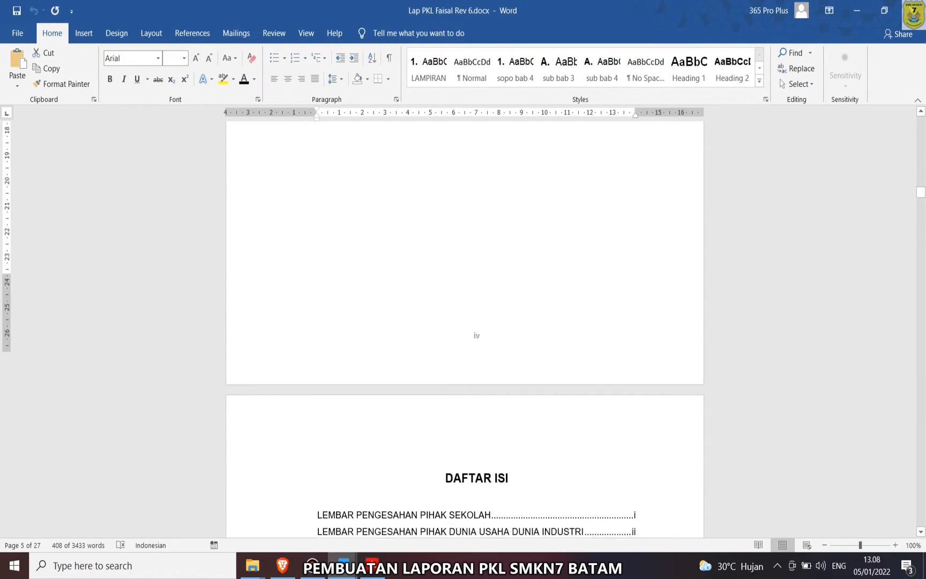
{"action": "left_click", "coordinate": [509, 251]}
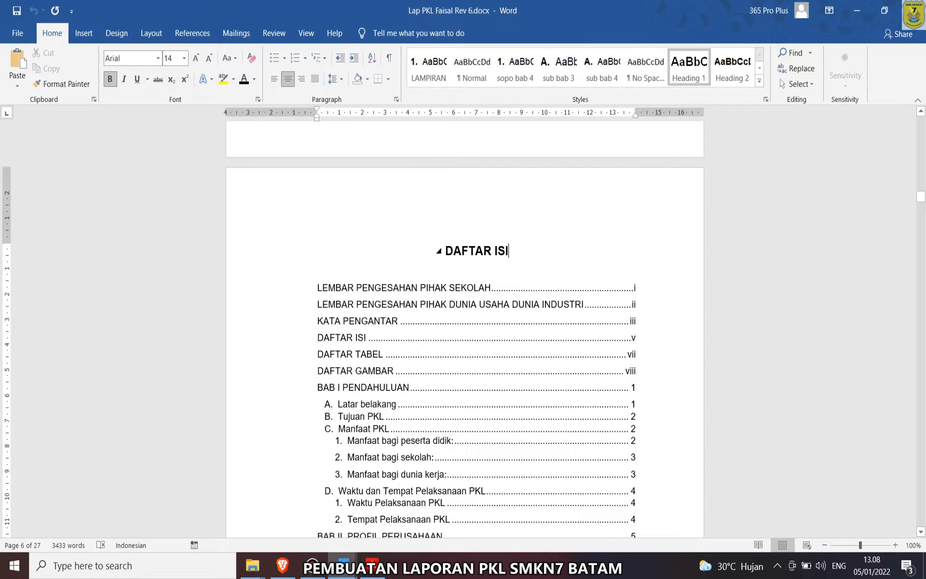
{"action": "scroll", "coordinate": [464, 321], "scroll_direction": "down", "scroll_amount": 10}
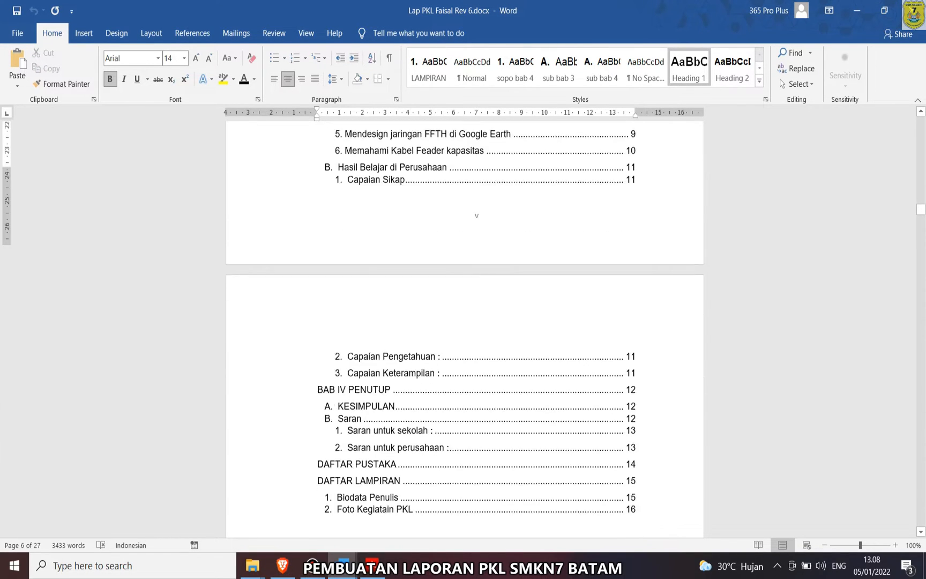
{"action": "scroll", "coordinate": [464, 321], "scroll_direction": "down", "scroll_amount": 15}
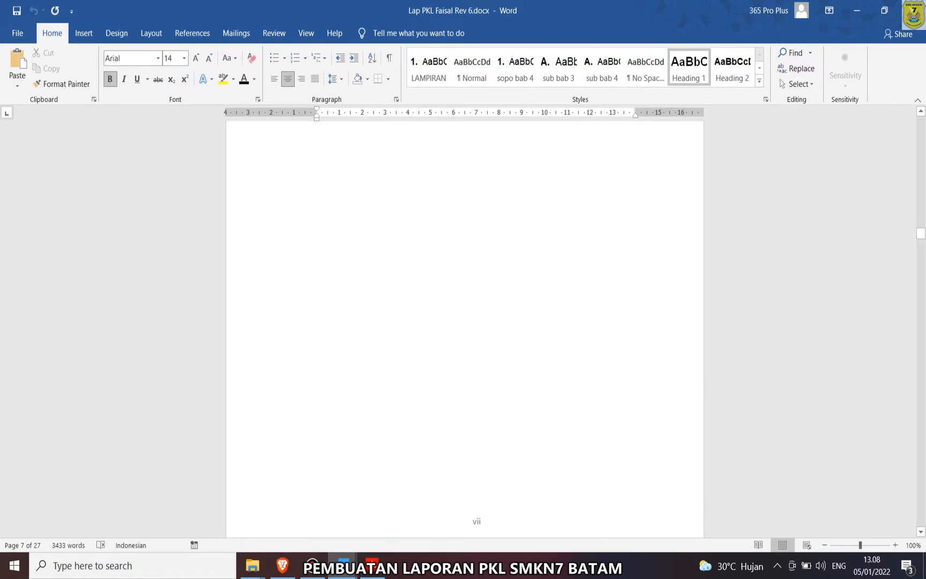
{"action": "scroll", "coordinate": [464, 322], "scroll_direction": "down", "scroll_amount": 8}
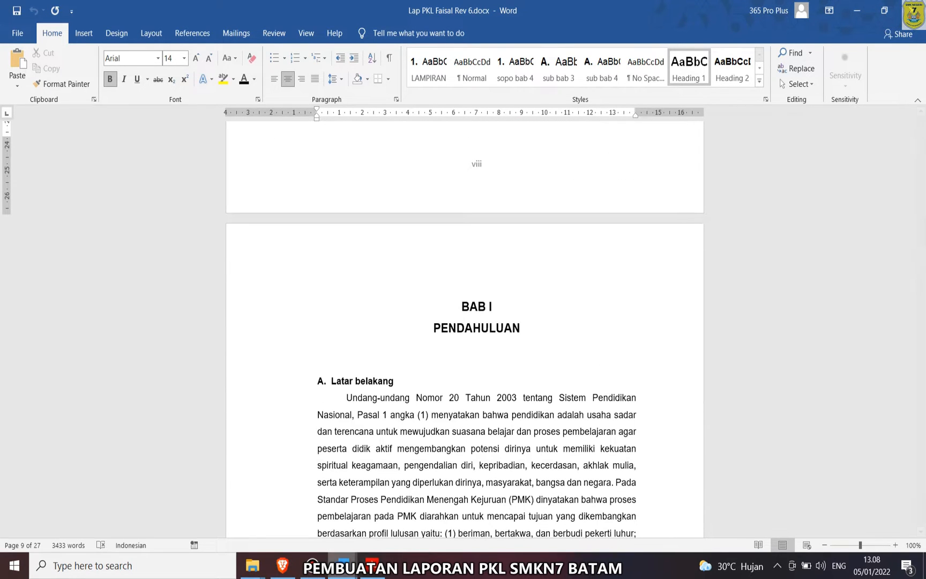
- Switch back to Contoh Laporan PKL.docx and review the Kata Pengantar closing and the blank page after it
{"action": "left_click", "coordinate": [343, 566]}
{"action": "left_click", "coordinate": [410, 506]}
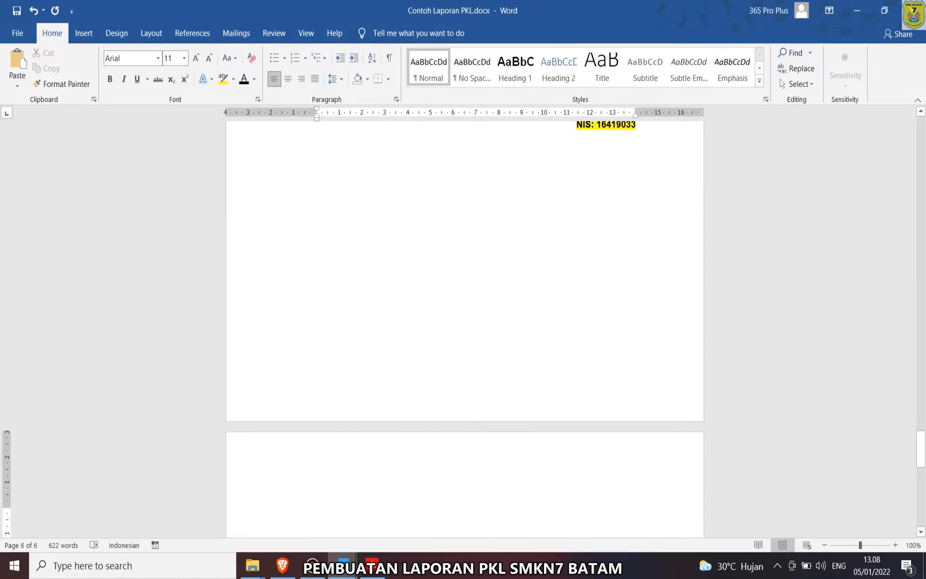
{"action": "scroll", "coordinate": [464, 321], "scroll_direction": "down", "scroll_amount": 3}
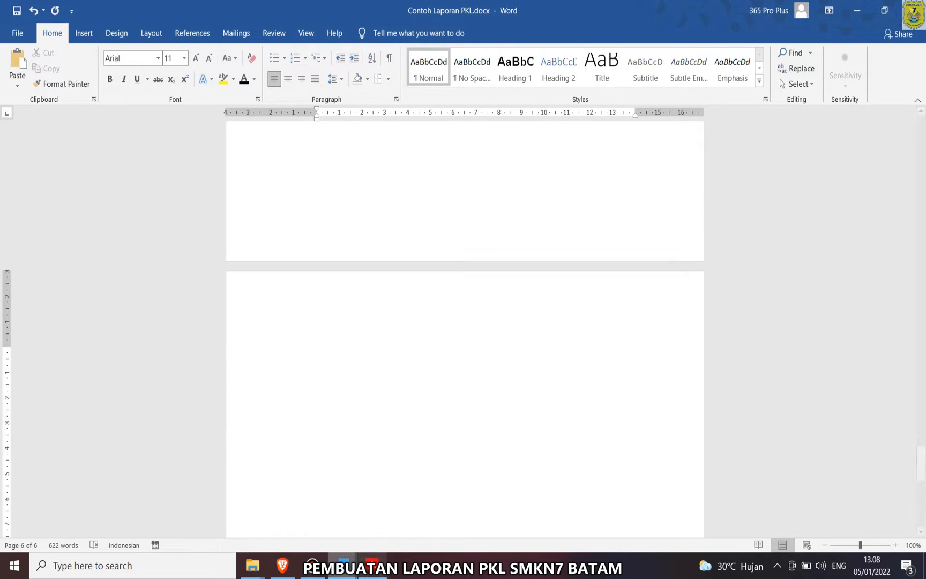
{"action": "scroll", "coordinate": [464, 322], "scroll_direction": "up", "scroll_amount": 5}
{"action": "scroll", "coordinate": [464, 321], "scroll_direction": "up", "scroll_amount": 8}
{"action": "scroll", "coordinate": [464, 322], "scroll_direction": "down", "scroll_amount": 4}
- Return to the sample PKL report and look back through its front-matter list pages up to the DAFTAR ISI heading
{"action": "mouse_move", "coordinate": [343, 565]}
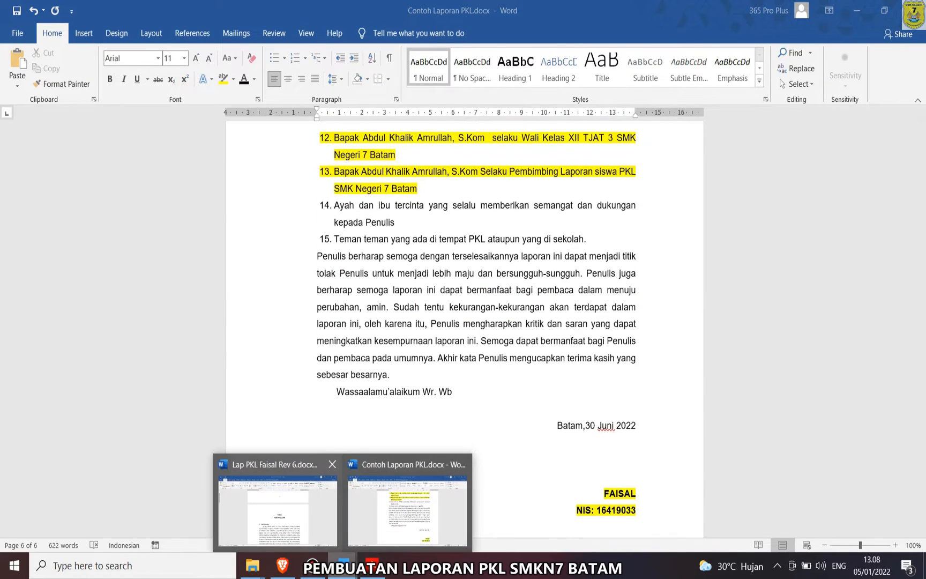
{"action": "left_click", "coordinate": [282, 504]}
{"action": "scroll", "coordinate": [464, 343], "scroll_direction": "up", "scroll_amount": 3}
{"action": "scroll", "coordinate": [464, 343], "scroll_direction": "down", "scroll_amount": 1}
{"action": "scroll", "coordinate": [464, 343], "scroll_direction": "up", "scroll_amount": 10}
{"action": "scroll", "coordinate": [464, 321], "scroll_direction": "up", "scroll_amount": 13}
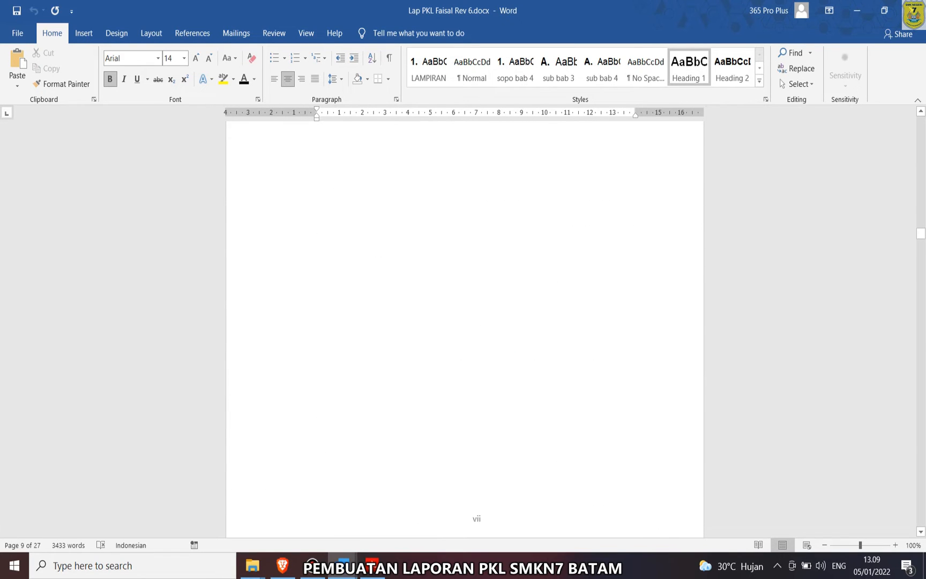
{"action": "scroll", "coordinate": [464, 322], "scroll_direction": "up", "scroll_amount": 15}
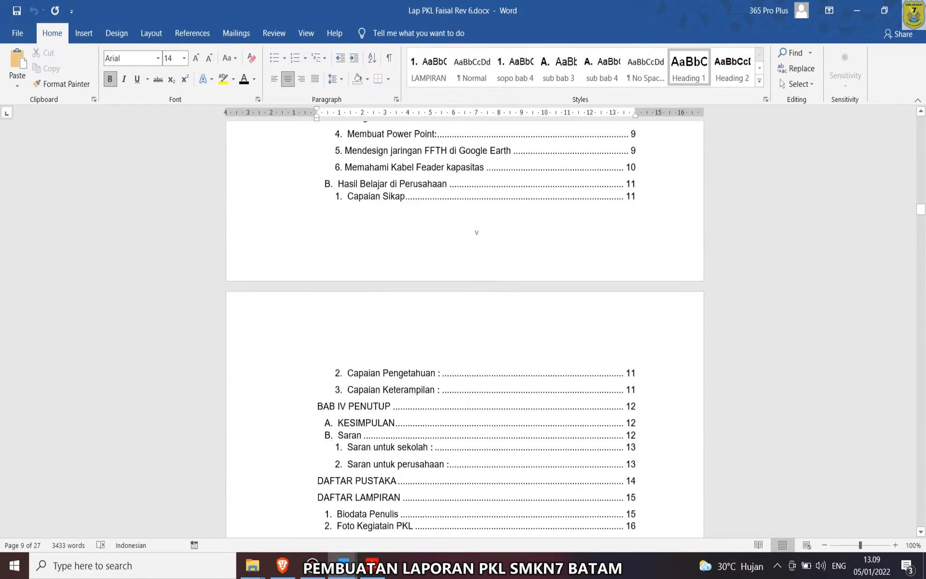
{"action": "scroll", "coordinate": [464, 322], "scroll_direction": "up", "scroll_amount": 1}
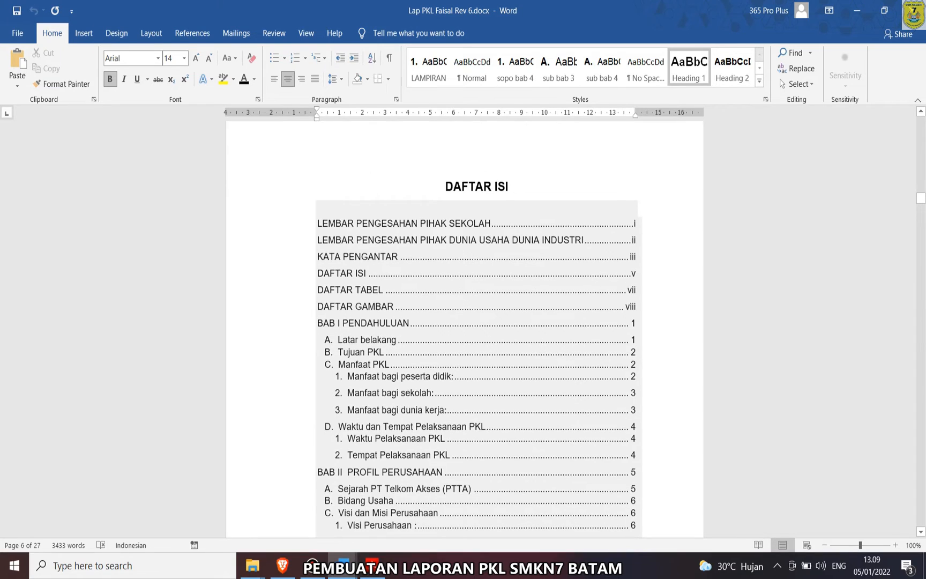
- Switch to Contoh Laporan PKL.docx and add blank lines at its end until the document reaches eight pages
{"action": "mouse_move", "coordinate": [343, 565]}
{"action": "left_click", "coordinate": [414, 506]}
{"action": "key", "text": "ctrl+End"}
{"action": "scroll", "coordinate": [464, 322], "scroll_direction": "down", "scroll_amount": 4}
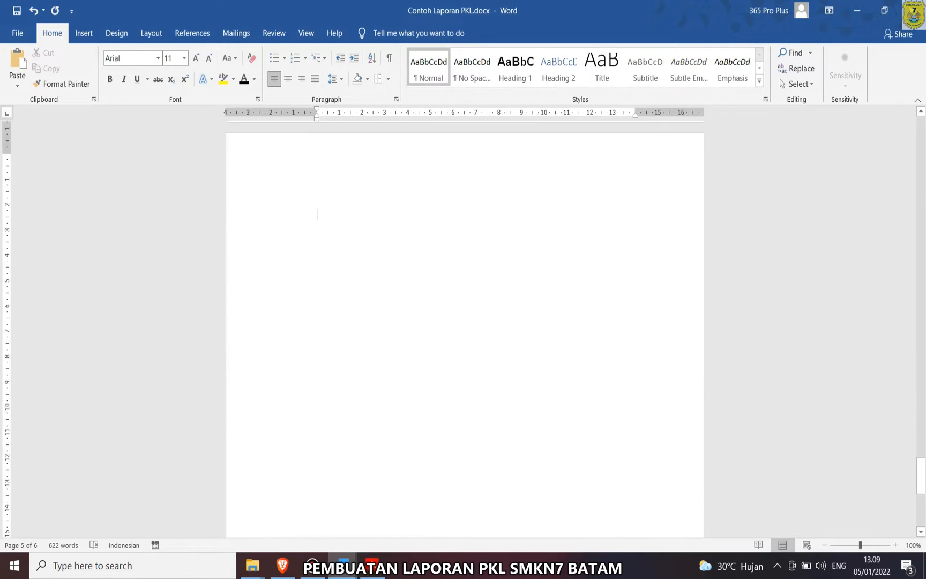
{"action": "scroll", "coordinate": [464, 322], "scroll_direction": "down", "scroll_amount": 10}
{"action": "scroll", "coordinate": [464, 321], "scroll_direction": "up", "scroll_amount": 8}
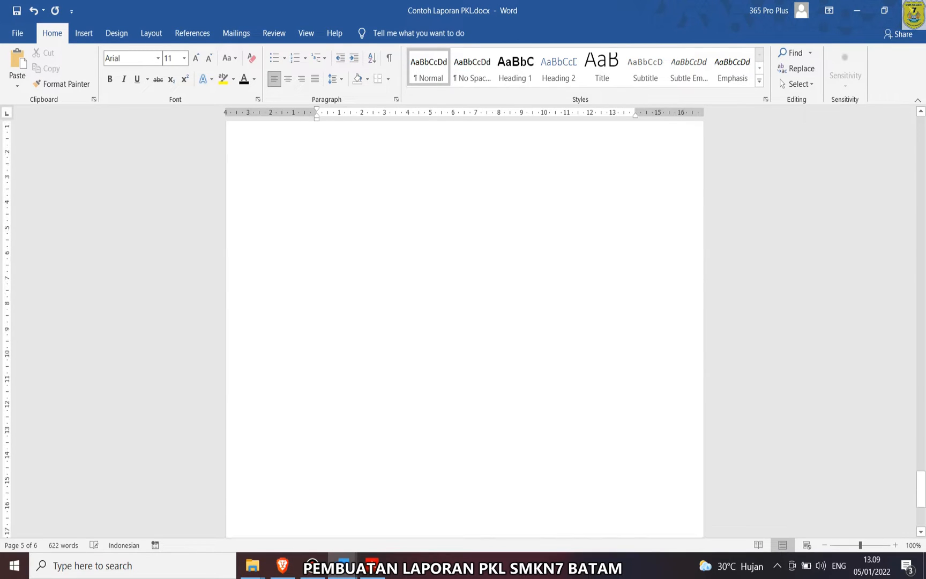
{"action": "key", "text": "Return"}
{"action": "key", "text": "Return"}
{"action": "key", "text": "Return"}
{"action": "key", "text": "Return"}
{"action": "key", "text": "Return"}
{"action": "key", "text": "Return"}
{"action": "key", "text": "Return"}
{"action": "key", "text": "Return"}
{"action": "key", "text": "Return"}
{"action": "key", "text": "Return"}
{"action": "key", "text": "Return"}
{"action": "key", "text": "Return"}
{"action": "key", "text": "Return"}
{"action": "key", "text": "Return"}
{"action": "key", "text": "Return"}
{"action": "key", "text": "Return"}
{"action": "key", "text": "Return"}
{"action": "key", "text": "Return"}
{"action": "key", "text": "Return"}
{"action": "key", "text": "Return"}
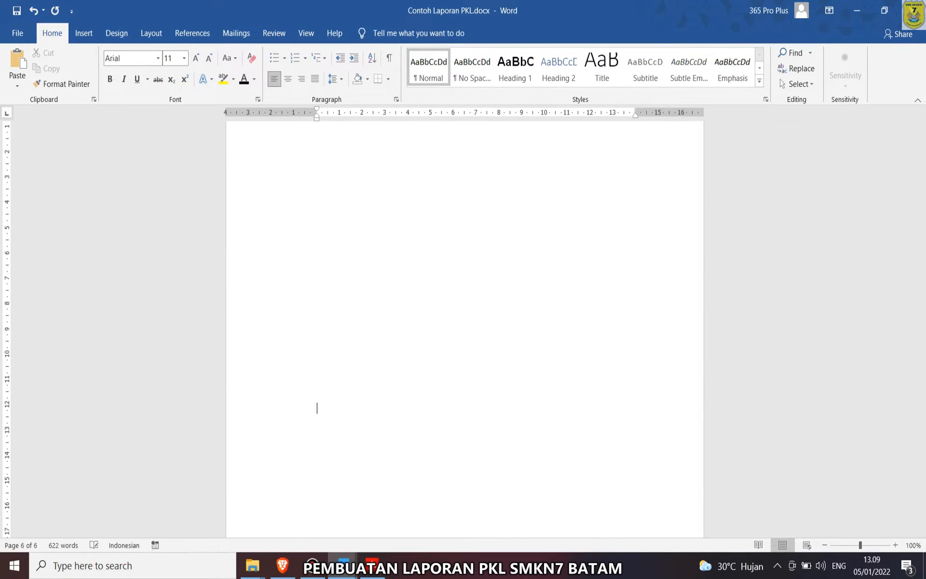
{"action": "key", "text": "Return"}
{"action": "key", "text": "Return"}
{"action": "key", "text": "Return"}
{"action": "key", "text": "Return"}
{"action": "key", "text": "Return"}
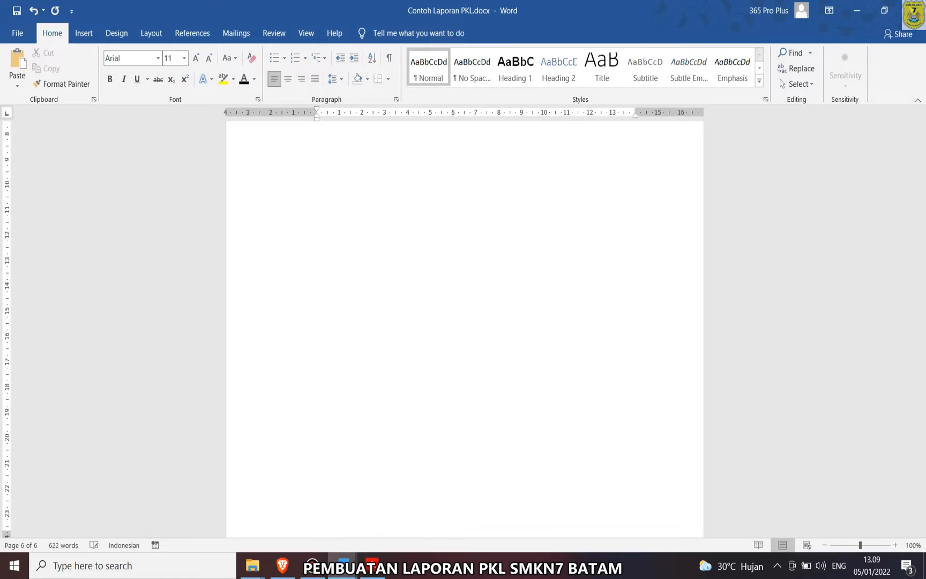
{"action": "key", "text": "Return"}
{"action": "key", "text": "Return"}
{"action": "key", "text": "Return"}
{"action": "key", "text": "Return"}
{"action": "key", "text": "Return"}
{"action": "key", "text": "Return"}
{"action": "key", "text": "Return"}
{"action": "key", "text": "Return"}
{"action": "key", "text": "Return"}
{"action": "key", "text": "Return"}
{"action": "key", "text": "Return"}
{"action": "key", "text": "Return"}
{"action": "key", "text": "Return"}
{"action": "key", "text": "Return"}
{"action": "key", "text": "Return"}
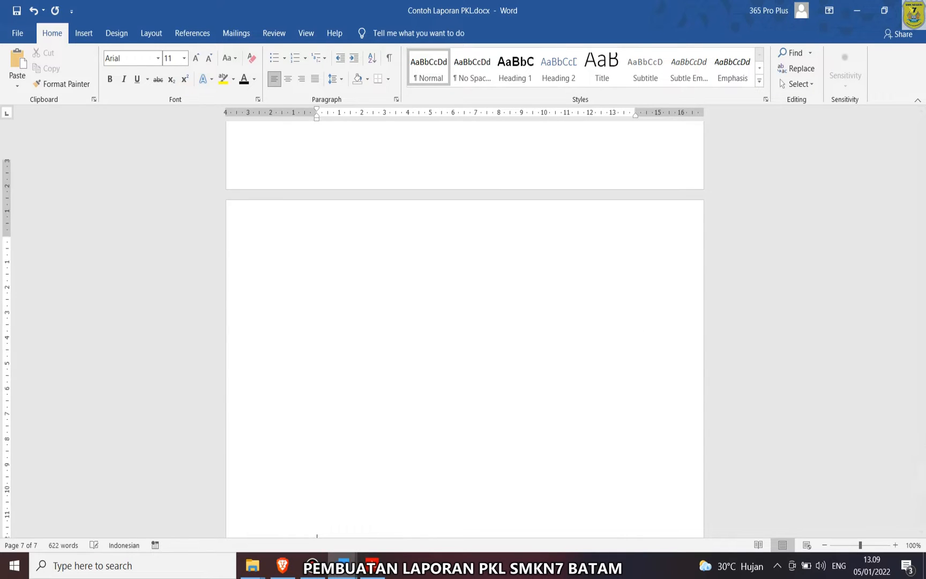
{"action": "key", "text": "Return"}
{"action": "key", "text": "Return"}
{"action": "key", "text": "Return"}
{"action": "key", "text": "Return"}
{"action": "key", "text": "Return"}
{"action": "key", "text": "Return"}
{"action": "key", "text": "Return"}
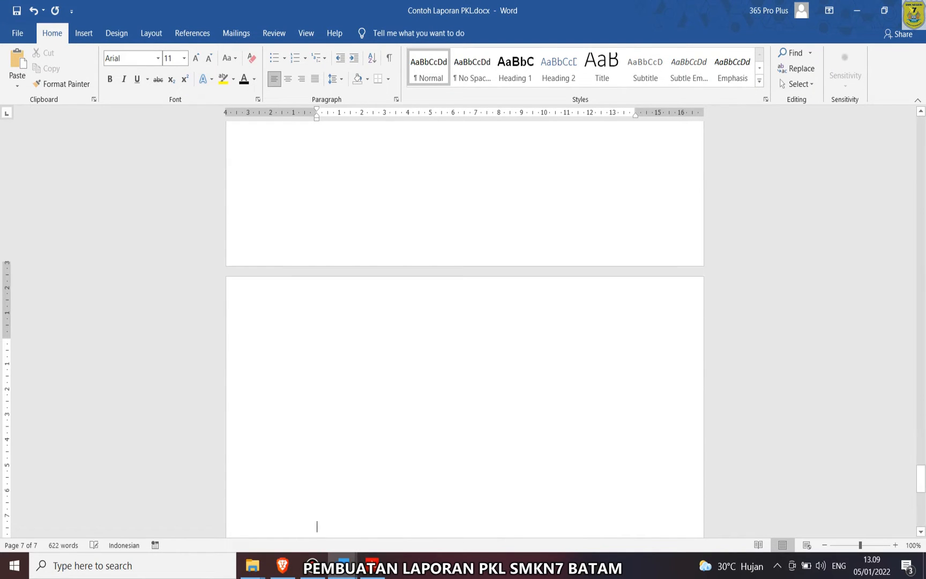
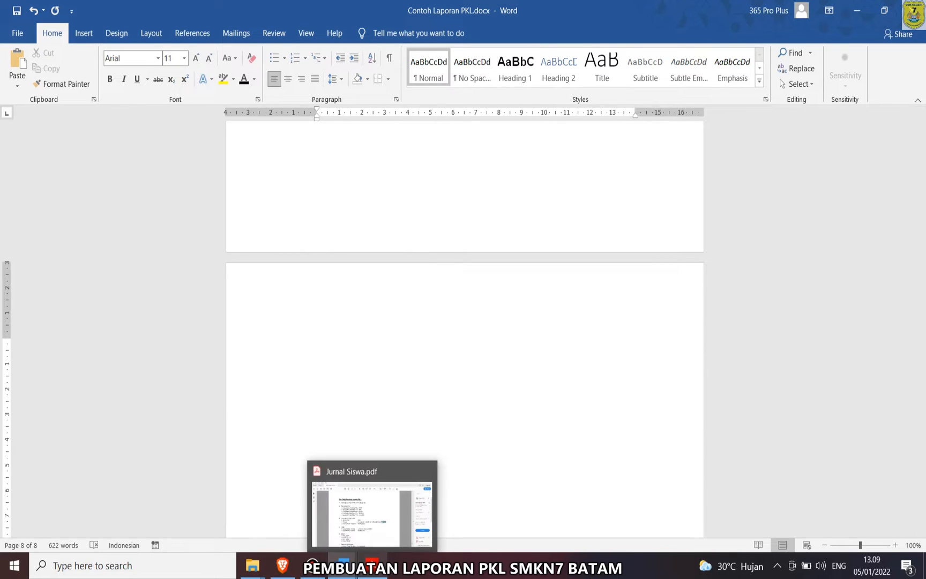
- Switch to Jurnal Siswa.pdf and examine the report outline on page 80, from DAFTAR ISI to BAB III
{"action": "left_click", "coordinate": [372, 565]}
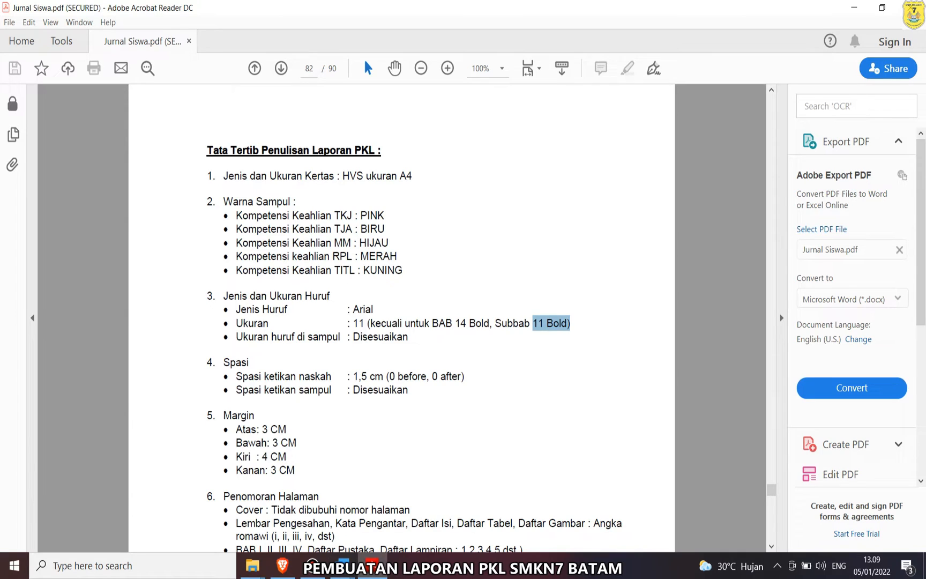
{"action": "scroll", "coordinate": [402, 316], "scroll_direction": "up", "scroll_amount": 15}
{"action": "scroll", "coordinate": [402, 316], "scroll_direction": "up", "scroll_amount": 8}
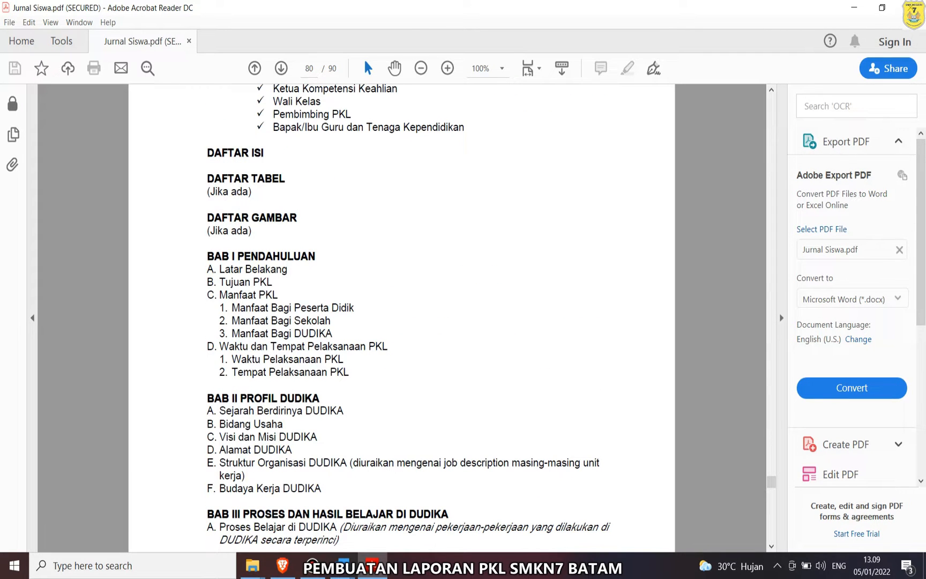
- Examine the outline on page 80, from KATA PENGANTAR and the contents lists to the BAB I PENDAHULUAN subsections
{"action": "scroll", "coordinate": [402, 316], "scroll_direction": "up", "scroll_amount": 5}
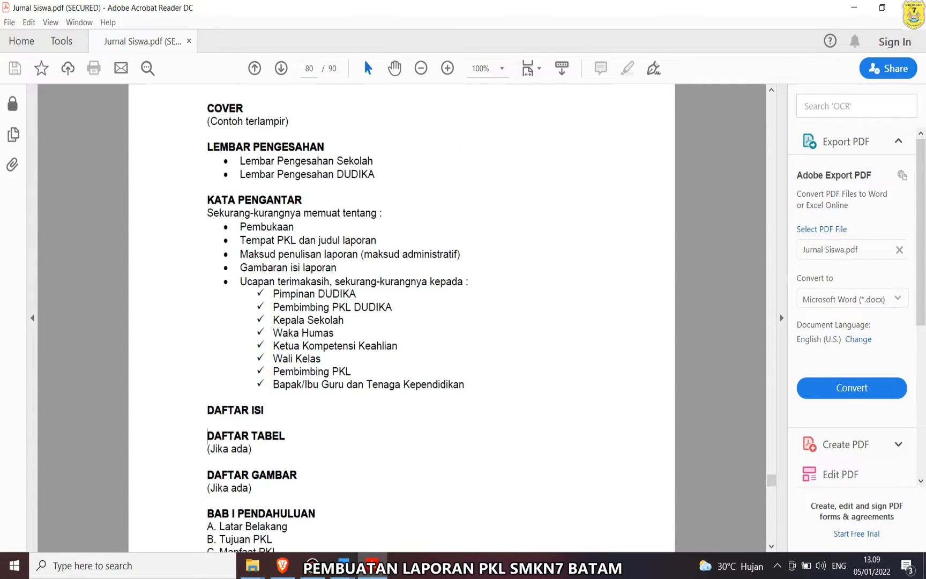
{"action": "left_click_drag", "start_coordinate": [207, 199], "coordinate": [464, 384]}
{"action": "left_click_drag", "start_coordinate": [207, 410], "coordinate": [252, 488]}
{"action": "scroll", "coordinate": [252, 487], "scroll_direction": "down", "scroll_amount": 3}
{"action": "scroll", "coordinate": [402, 316], "scroll_direction": "down", "scroll_amount": 3}
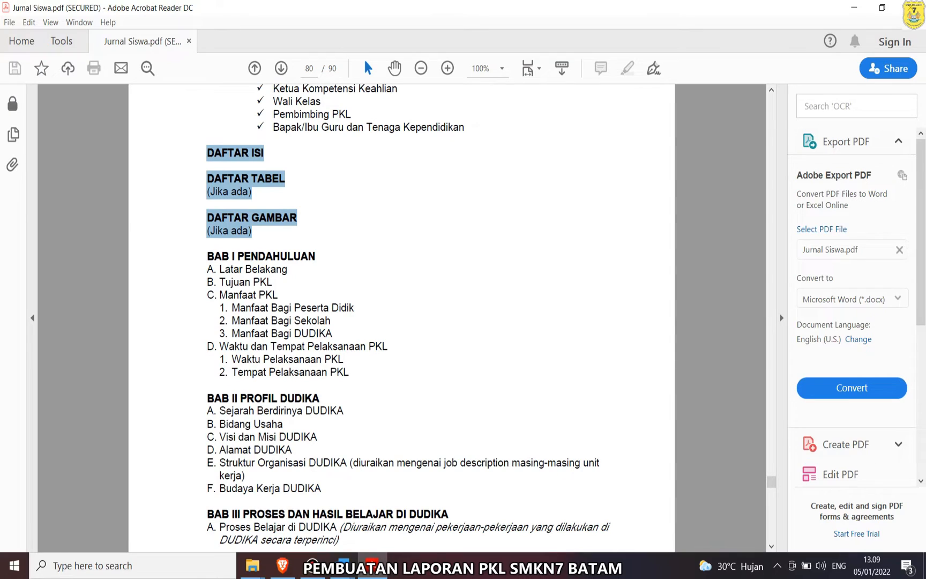
{"action": "left_click_drag", "start_coordinate": [316, 256], "coordinate": [207, 268]}
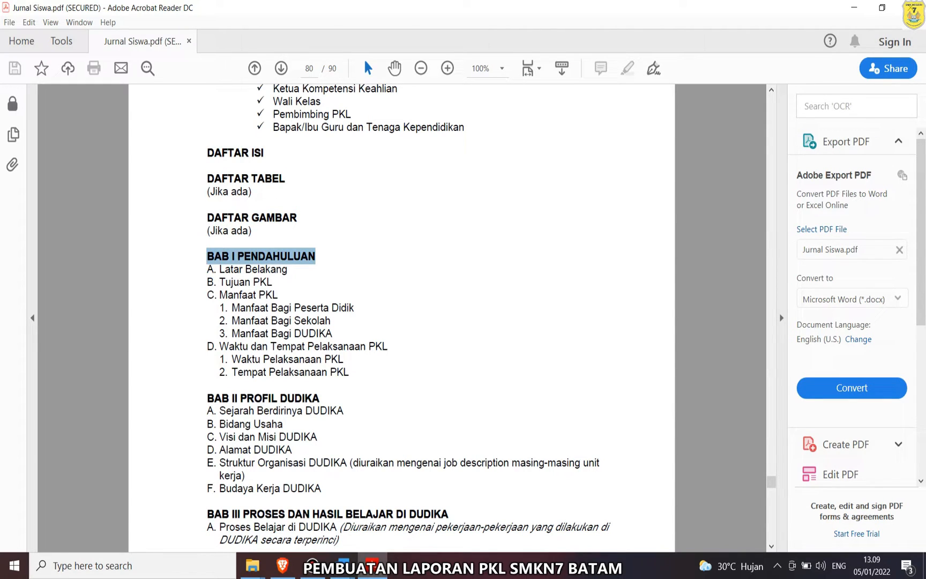
{"action": "left_click", "coordinate": [207, 268]}
{"action": "left_click_drag", "start_coordinate": [208, 256], "coordinate": [333, 333]}
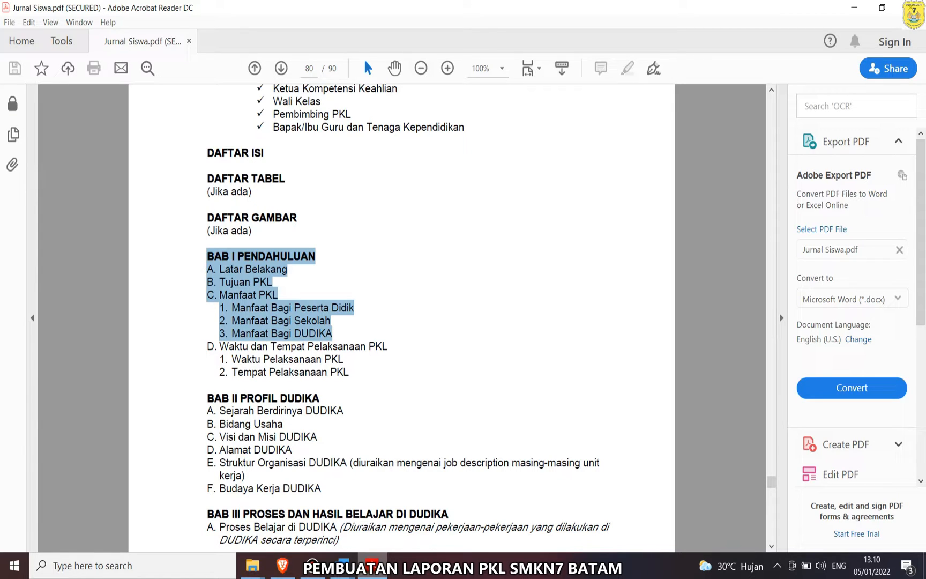
- Switch to the sample PKL report in Word and look at its BAB I PENDAHULUAN heading and Latar belakang text
{"action": "mouse_move", "coordinate": [342, 566]}
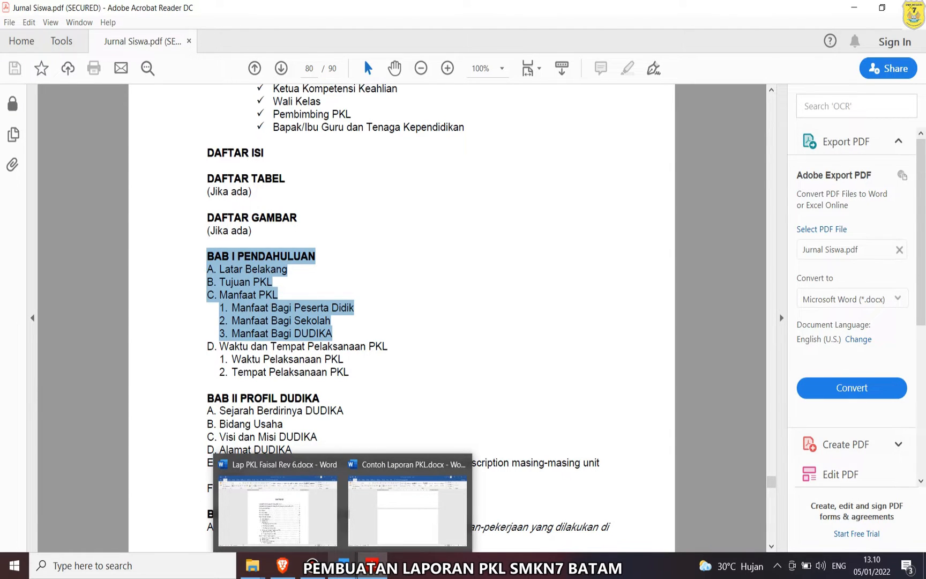
{"action": "left_click", "coordinate": [278, 509]}
{"action": "scroll", "coordinate": [466, 333], "scroll_direction": "down", "scroll_amount": 6}
{"action": "scroll", "coordinate": [465, 322], "scroll_direction": "down", "scroll_amount": 20}
{"action": "scroll", "coordinate": [464, 322], "scroll_direction": "down", "scroll_amount": 15}
{"action": "scroll", "coordinate": [464, 322], "scroll_direction": "up", "scroll_amount": 1}
{"action": "left_click_drag", "start_coordinate": [461, 210], "coordinate": [483, 255]}
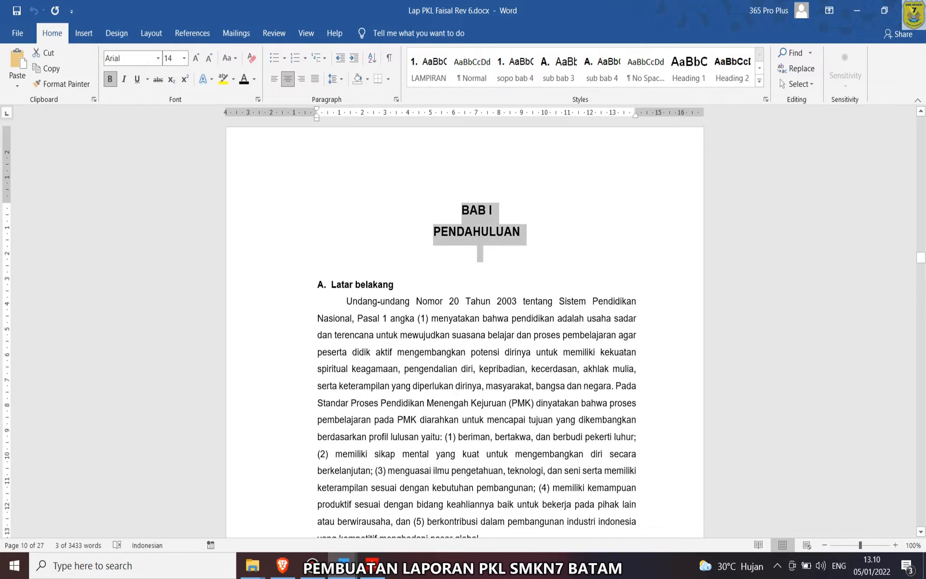
- Switch back to Jurnal Siswa.pdf and search it for "bab 1", going through the matches
{"action": "left_click", "coordinate": [373, 565]}
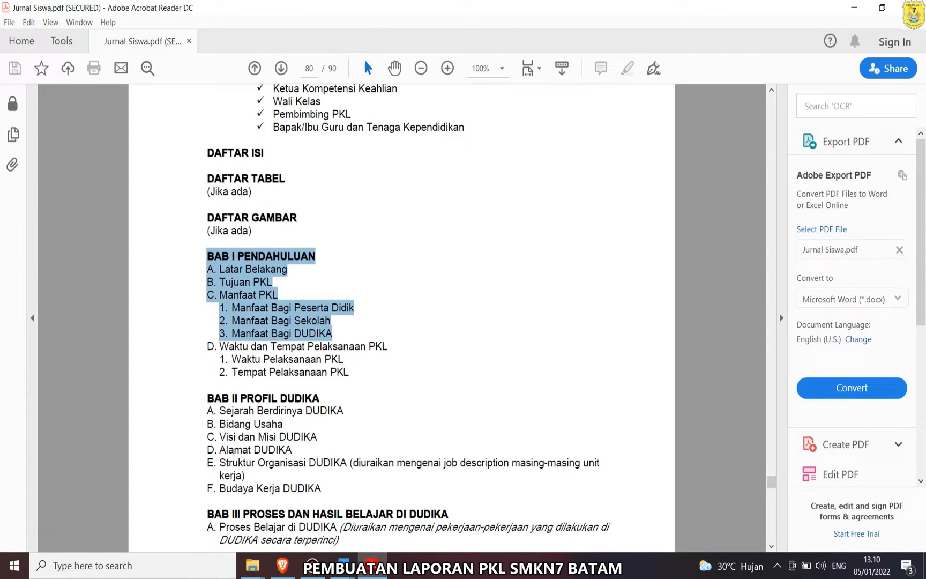
{"action": "key", "text": "ctrl+f"}
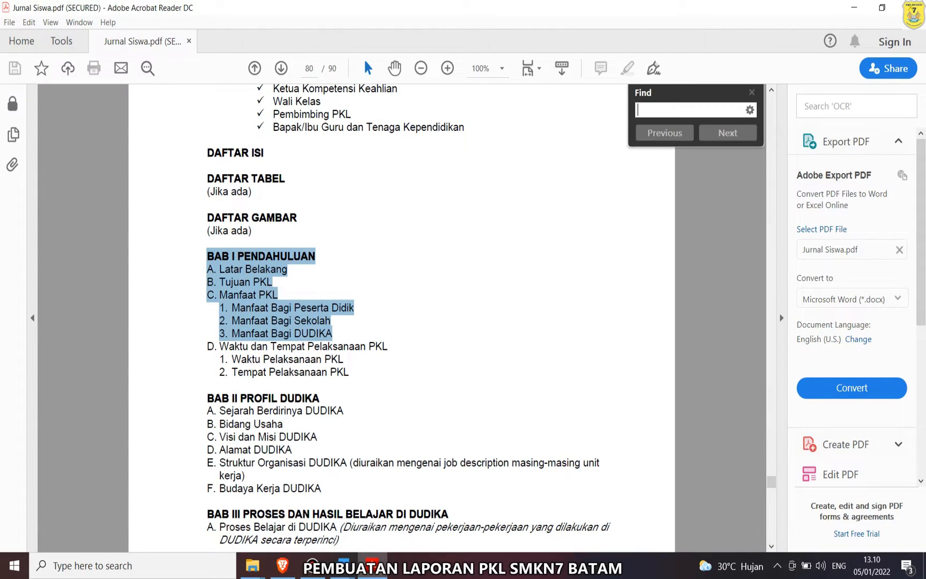
{"action": "type", "text": "baba"}
{"action": "key", "text": "BackSpace"}
{"action": "type", "text": "1"}
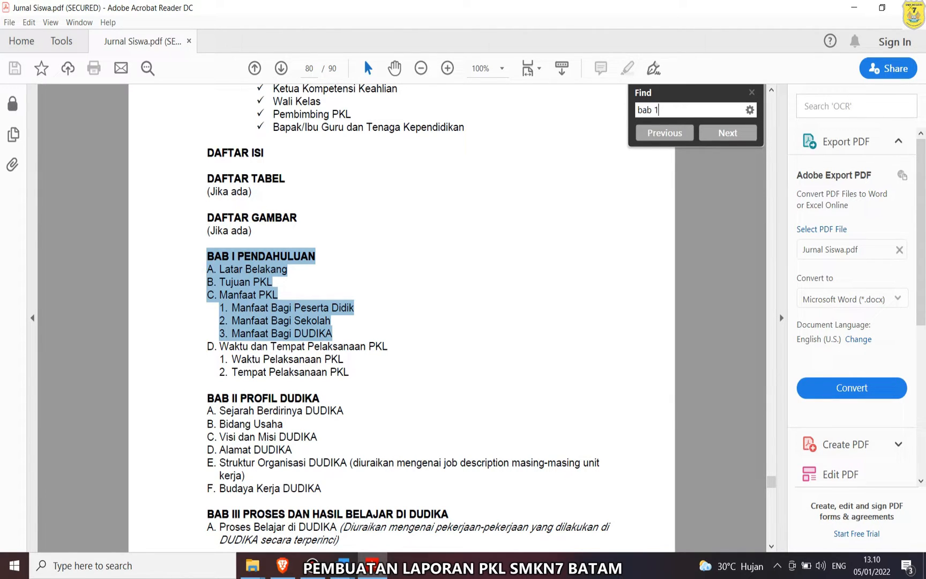
{"action": "key", "text": "Return"}
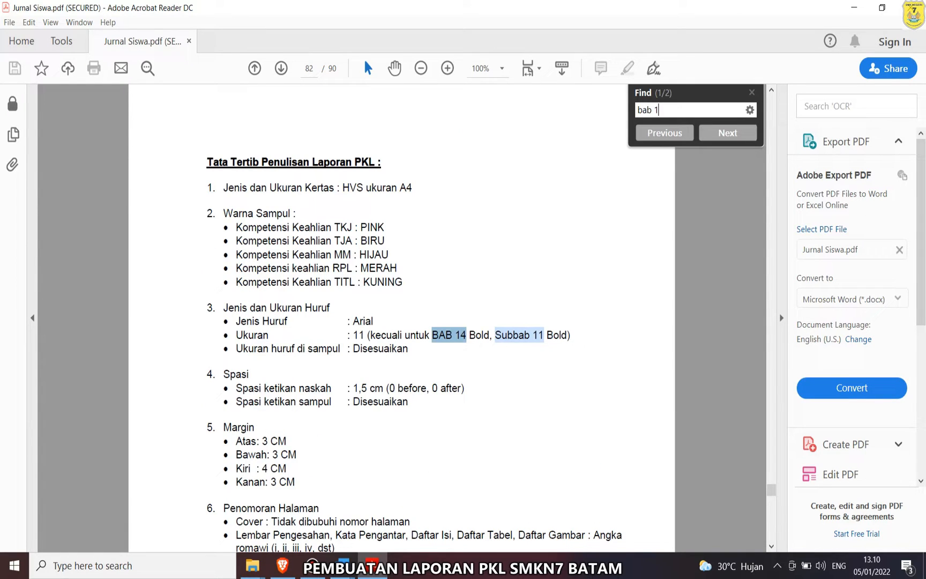
{"action": "key", "text": "Return"}
{"action": "key", "text": "Return"}
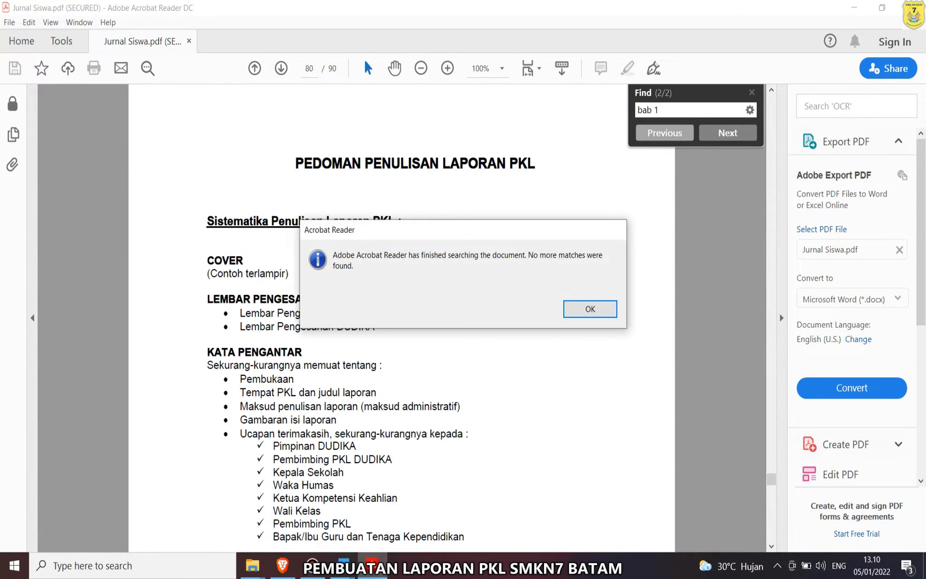
{"action": "key", "text": "Return"}
{"action": "key", "text": "Escape"}
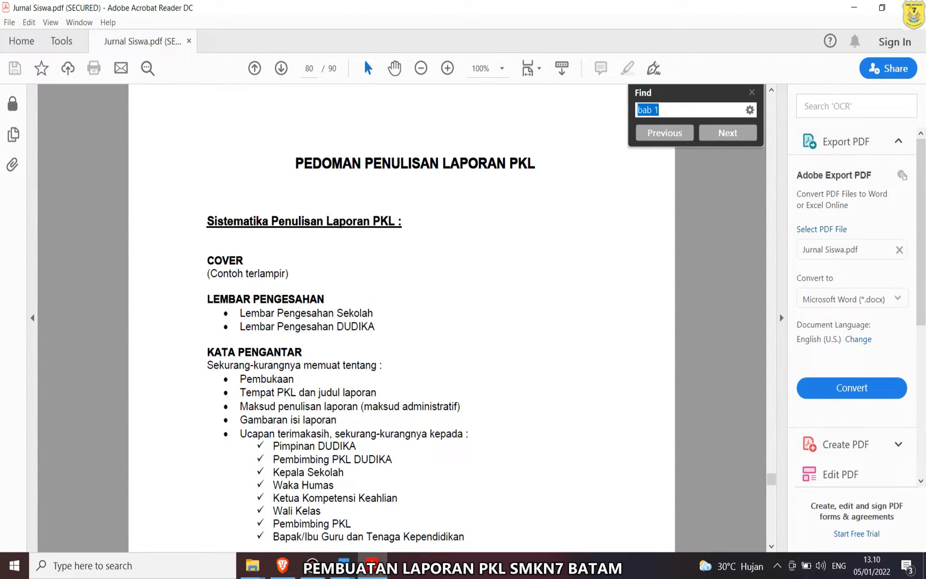
- Search the PDF for "bab" and go through the matches to the BAB I PENDAHULUAN heading on page 9
{"action": "type", "text": "BAB"}
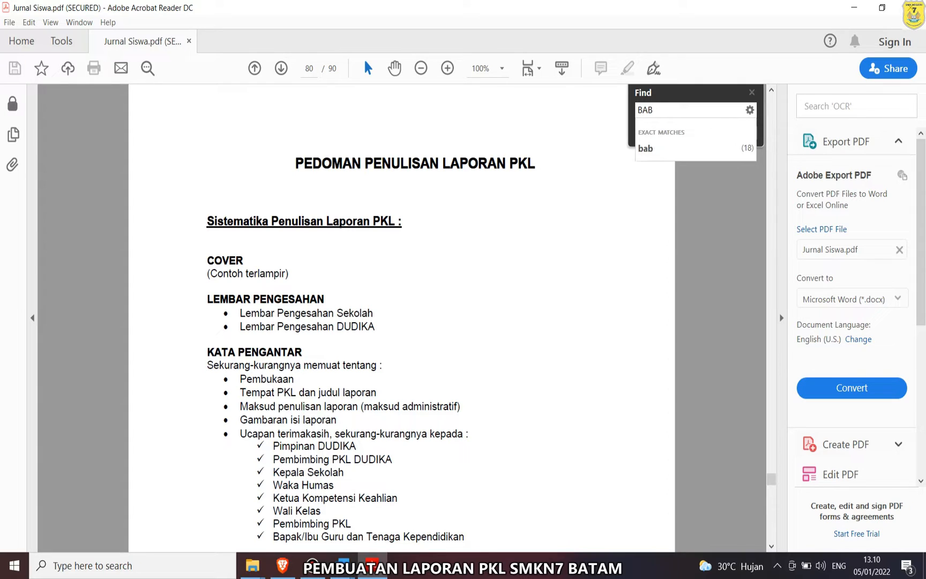
{"action": "key", "text": "Down"}
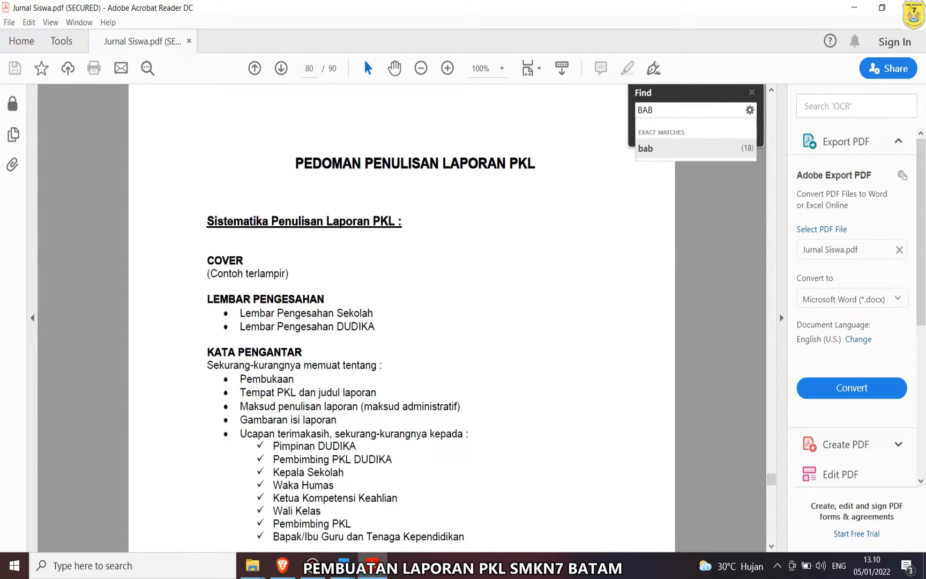
{"action": "key", "text": "Return"}
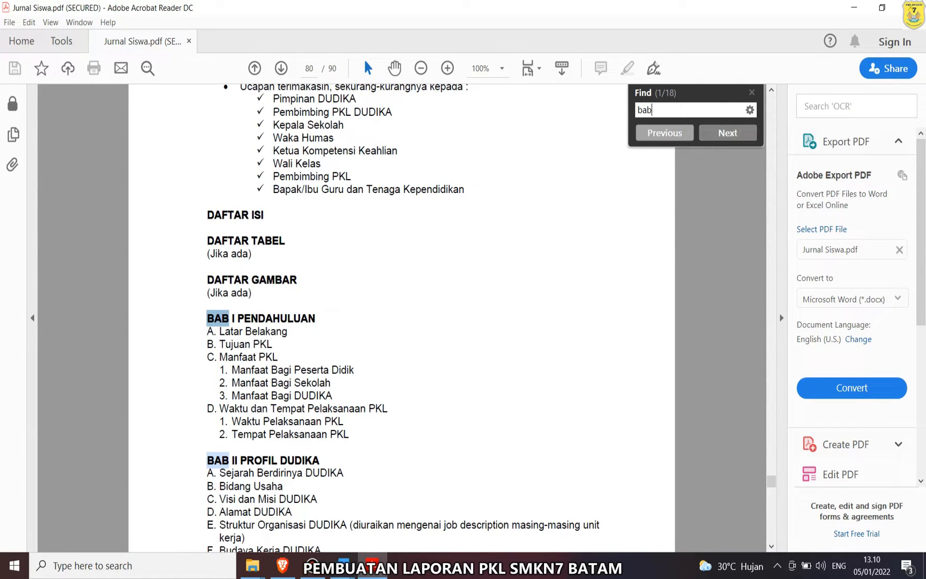
{"action": "key", "text": "Return"}
{"action": "key", "text": "Return"}
{"action": "key", "text": "Return"}
{"action": "key", "text": "Return"}
{"action": "key", "text": "Return"}
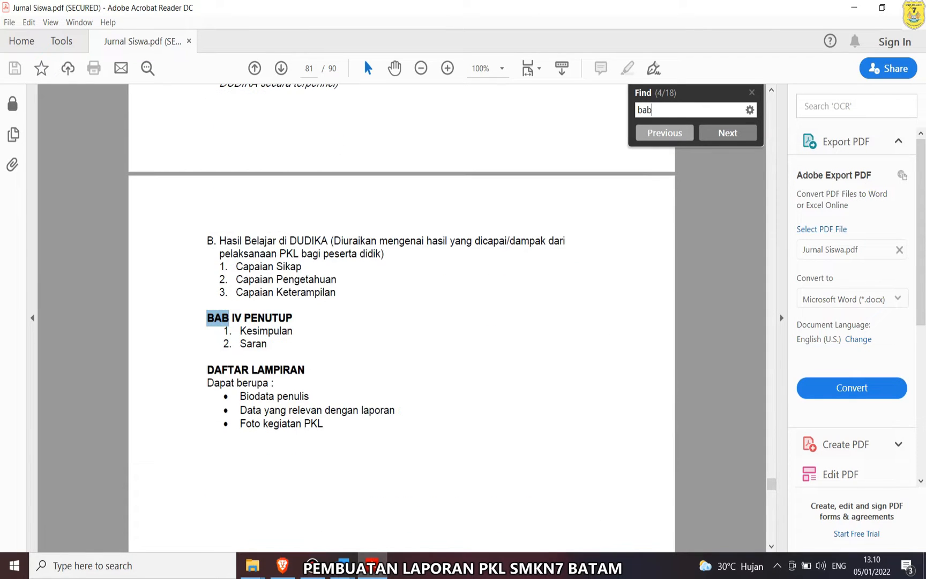
{"action": "key", "text": "Return"}
{"action": "key", "text": "Return"}
{"action": "key", "text": "Return"}
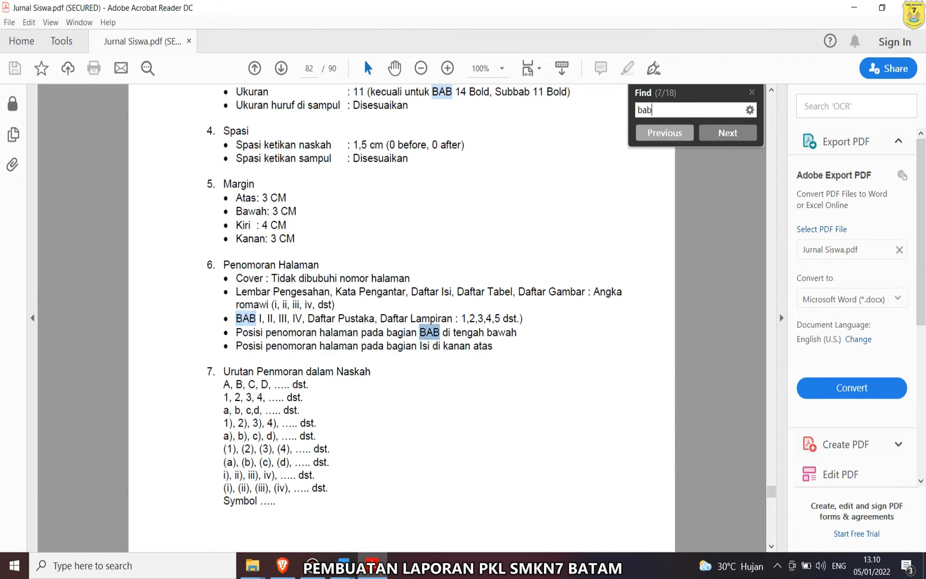
{"action": "key", "text": "Return"}
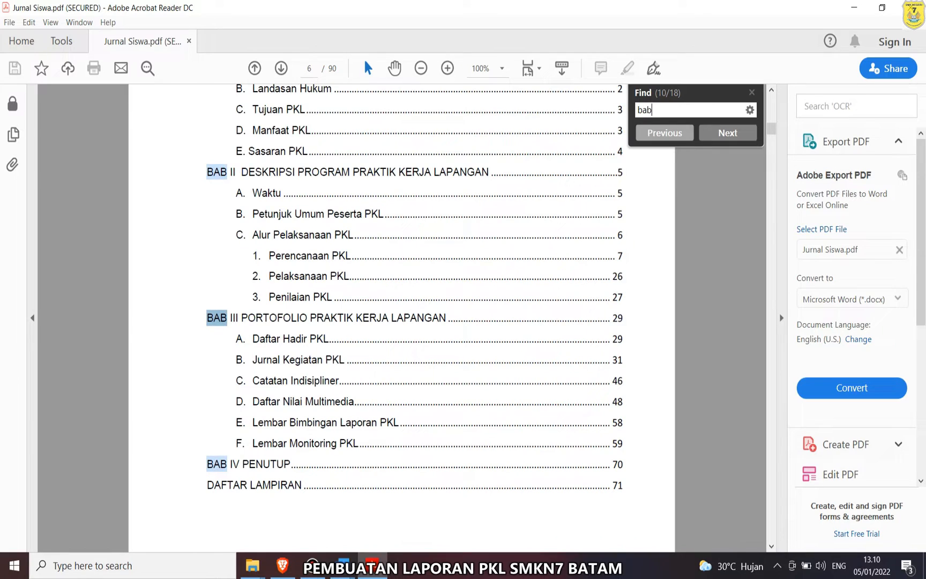
{"action": "key", "text": "Return"}
{"action": "key", "text": "Return"}
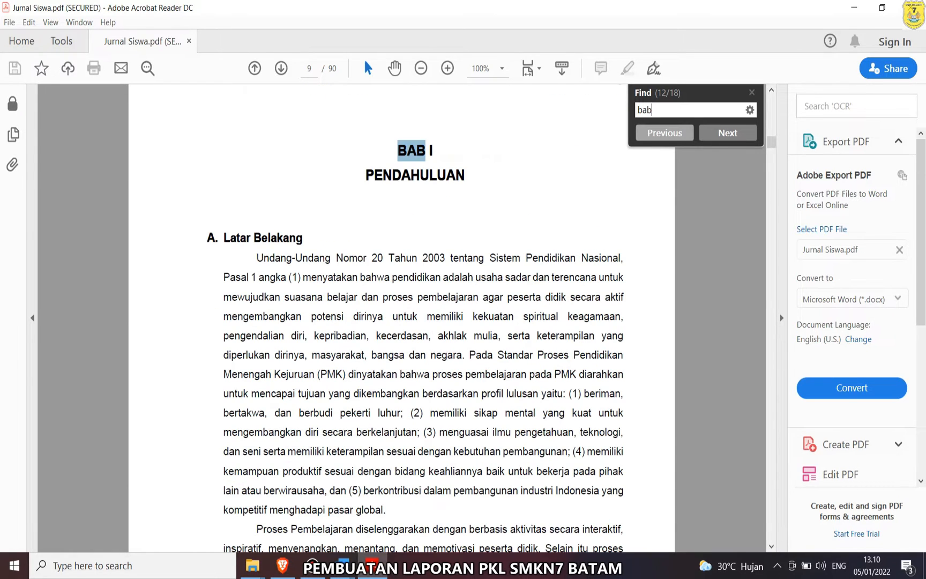
{"action": "key", "text": "Return"}
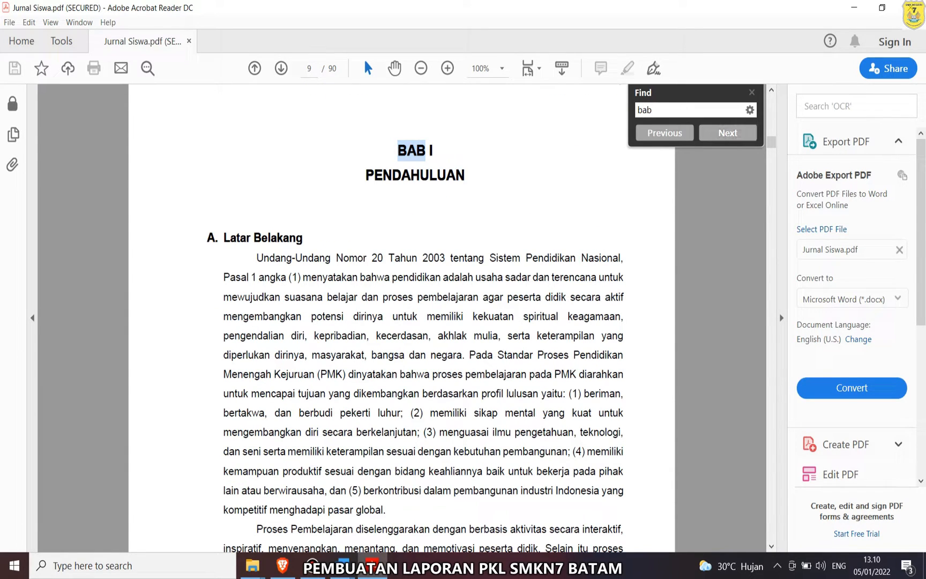
{"action": "key", "text": "Escape"}
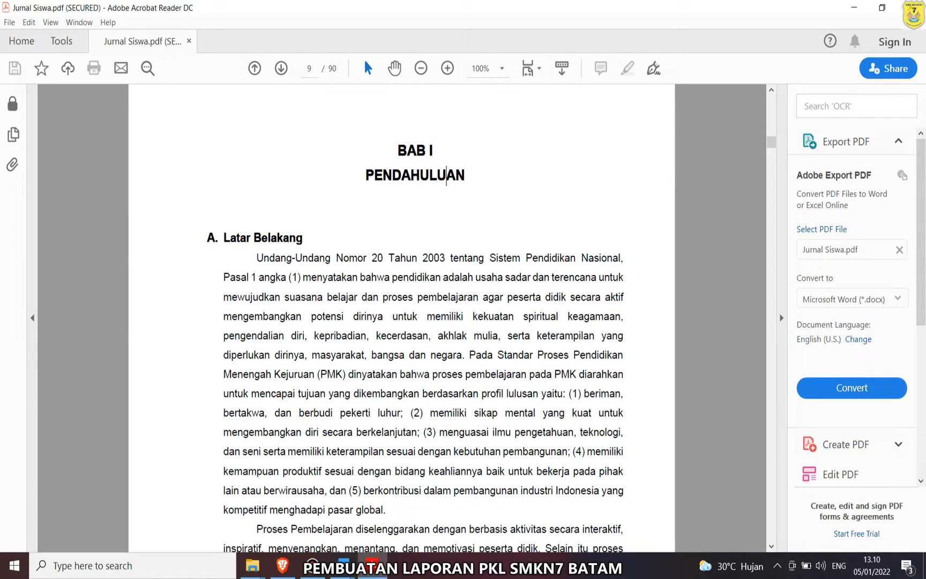
- Copy the PDF text from the BAB I PENDAHULUAN heading through item e of Manfaat bagi dunia kerja, just before section E. Sasaran PKL
{"action": "key", "text": "shift+Down"}
{"action": "key", "text": "shift+Down"}
{"action": "key", "text": "shift+Down"}
{"action": "key", "text": "shift+Down"}
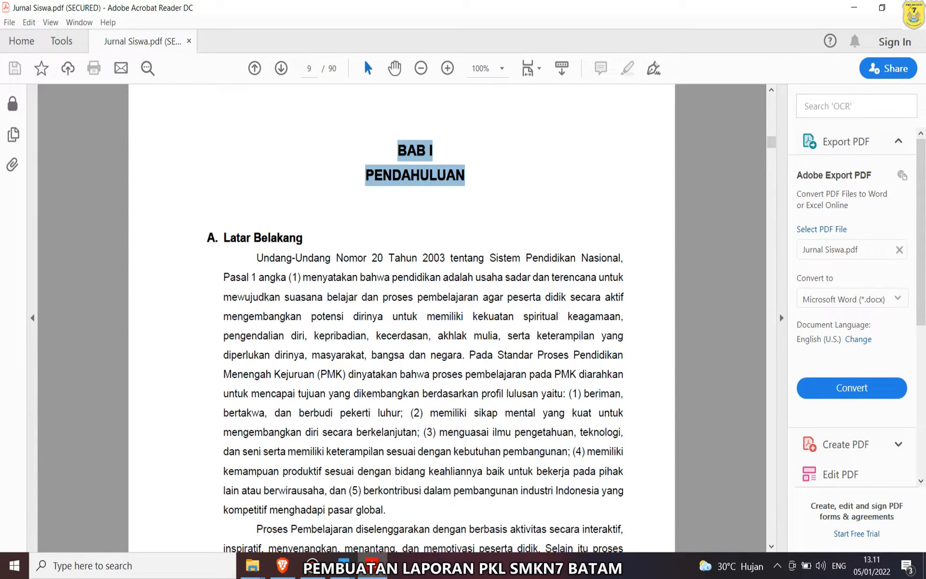
{"action": "key", "text": "shift+Down"}
{"action": "key", "text": "shift+Down"}
{"action": "key", "text": "shift+Down"}
{"action": "key", "text": "shift+Down"}
{"action": "key", "text": "shift+Down"}
{"action": "key", "text": "shift+Down"}
{"action": "key", "text": "shift+Down"}
{"action": "key", "text": "shift+Down"}
{"action": "key", "text": "shift+Down"}
{"action": "key", "text": "shift+Down"}
{"action": "key", "text": "shift+Down"}
{"action": "key", "text": "shift+Down"}
{"action": "key", "text": "shift+Down"}
{"action": "key", "text": "shift+Down"}
{"action": "key", "text": "shift+Down"}
{"action": "key", "text": "shift+Down"}
{"action": "key", "text": "shift+Down"}
{"action": "key", "text": "shift+Down"}
{"action": "key", "text": "shift+Down"}
{"action": "key", "text": "shift+Down"}
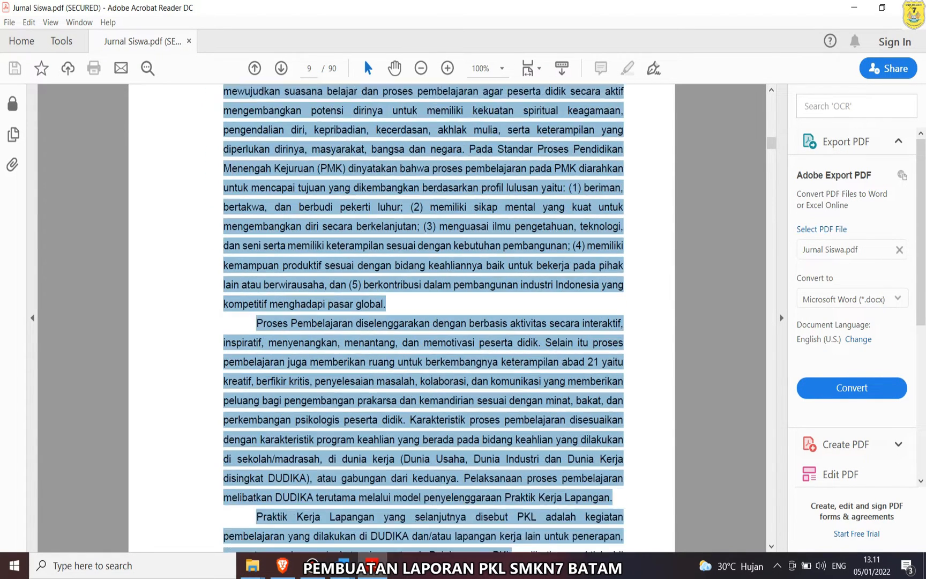
{"action": "key", "text": "shift+Down"}
{"action": "key", "text": "shift+Down"}
{"action": "key", "text": "shift+Down"}
{"action": "key", "text": "shift+Down"}
{"action": "key", "text": "shift+Down"}
{"action": "key", "text": "shift+Down"}
{"action": "key", "text": "shift+Down"}
{"action": "key", "text": "shift+Down"}
{"action": "key", "text": "shift+Down"}
{"action": "key", "text": "shift+Down"}
{"action": "key", "text": "shift+Down"}
{"action": "key", "text": "shift+Down"}
{"action": "key", "text": "shift+Down"}
{"action": "key", "text": "shift+Down"}
{"action": "key", "text": "shift+Down"}
{"action": "key", "text": "shift+Down"}
{"action": "key", "text": "shift+Down"}
{"action": "key", "text": "shift+Down"}
{"action": "key", "text": "shift+Down"}
{"action": "key", "text": "shift+Down"}
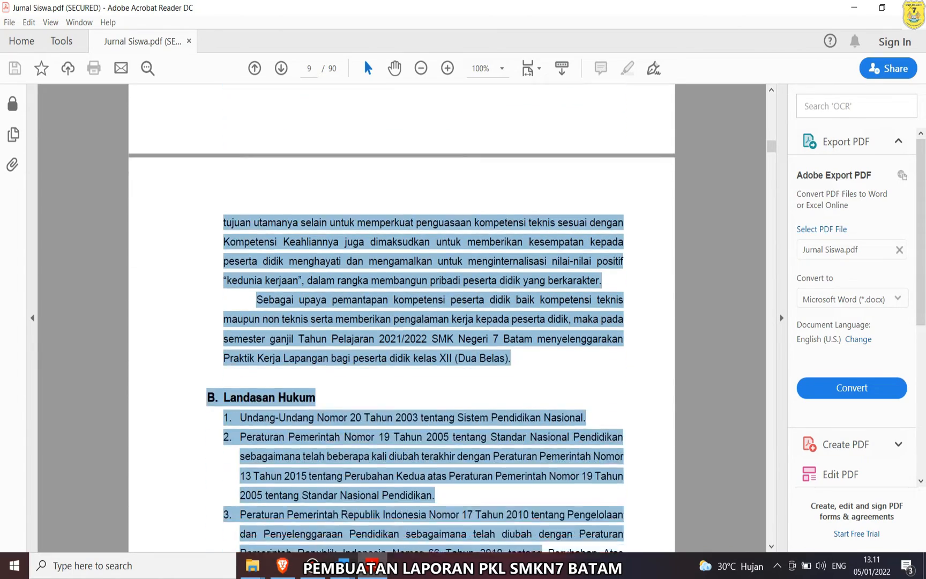
{"action": "key", "text": "shift+Down"}
{"action": "key", "text": "shift+Down"}
{"action": "key", "text": "shift+Down"}
{"action": "key", "text": "shift+Down"}
{"action": "key", "text": "shift+Down"}
{"action": "key", "text": "shift+Down"}
{"action": "key", "text": "shift+Down"}
{"action": "key", "text": "shift+Down"}
{"action": "key", "text": "shift+Down"}
{"action": "key", "text": "shift+Down"}
{"action": "key", "text": "shift+Down"}
{"action": "key", "text": "shift+Down"}
{"action": "key", "text": "shift+Down"}
{"action": "key", "text": "shift+Down"}
{"action": "key", "text": "shift+Down"}
{"action": "key", "text": "shift+Down"}
{"action": "key", "text": "shift+Down"}
{"action": "key", "text": "shift+Down"}
{"action": "key", "text": "shift+Down"}
{"action": "key", "text": "shift+Down"}
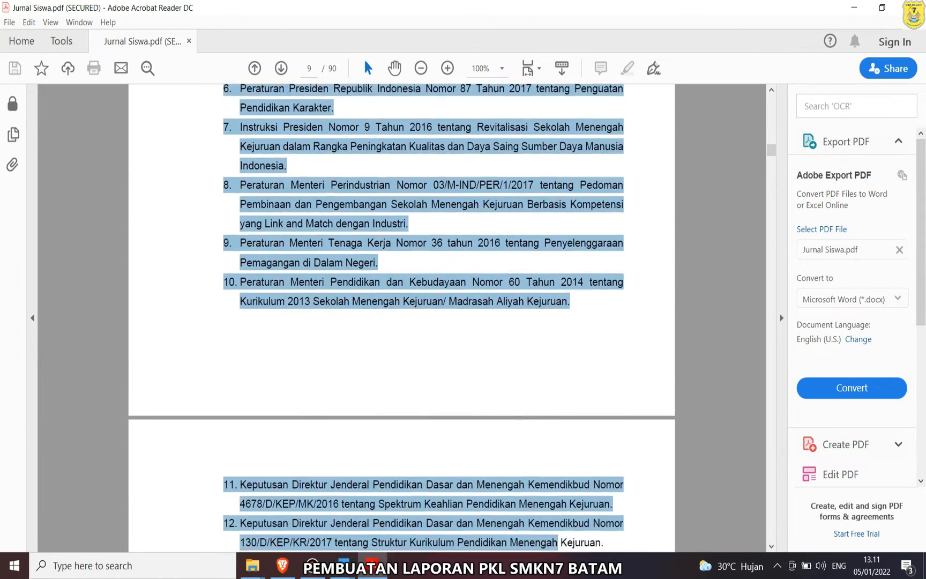
{"action": "key", "text": "shift+Down"}
{"action": "key", "text": "shift+Down"}
{"action": "key", "text": "shift+Down"}
{"action": "key", "text": "shift+Down"}
{"action": "key", "text": "shift+Down"}
{"action": "key", "text": "shift+Down"}
{"action": "key", "text": "shift+Down"}
{"action": "key", "text": "shift+Down"}
{"action": "key", "text": "shift+Down"}
{"action": "key", "text": "shift+Down"}
{"action": "key", "text": "shift+Down"}
{"action": "key", "text": "shift+Down"}
{"action": "key", "text": "shift+Down"}
{"action": "key", "text": "shift+Down"}
{"action": "key", "text": "shift+Down"}
{"action": "key", "text": "shift+Down"}
{"action": "key", "text": "shift+Down"}
{"action": "key", "text": "shift+Down"}
{"action": "key", "text": "shift+Down"}
{"action": "key", "text": "shift+Down"}
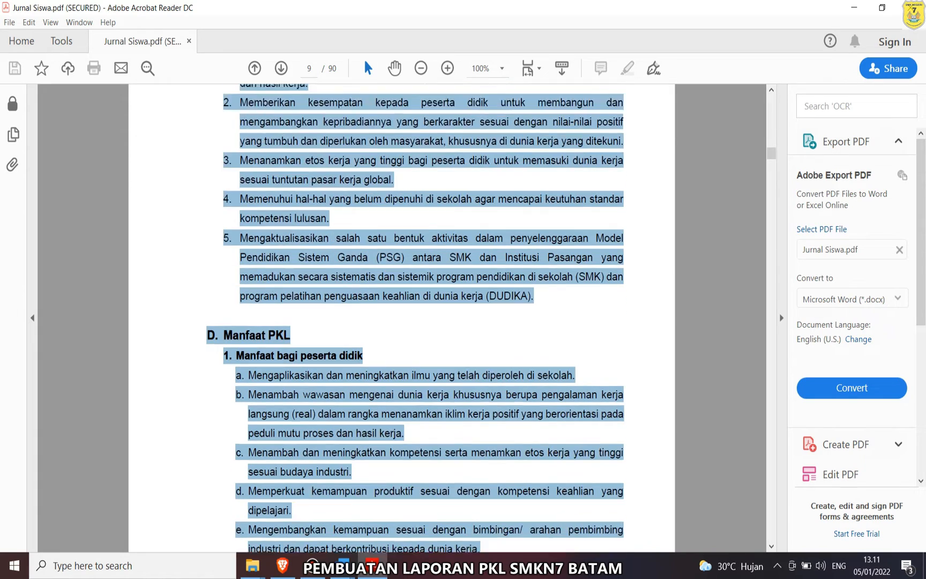
{"action": "key", "text": "shift+Down"}
{"action": "key", "text": "shift+Down"}
{"action": "key", "text": "shift+Down"}
{"action": "key", "text": "shift+Down"}
{"action": "key", "text": "shift+Down"}
{"action": "key", "text": "shift+Down"}
{"action": "key", "text": "shift+Down"}
{"action": "key", "text": "shift+Down"}
{"action": "key", "text": "shift+Down"}
{"action": "key", "text": "shift+Down"}
{"action": "key", "text": "shift+Down"}
{"action": "key", "text": "shift+Down"}
{"action": "key", "text": "shift+Down"}
{"action": "key", "text": "shift+Down"}
{"action": "key", "text": "shift+Down"}
{"action": "key", "text": "shift+Down"}
{"action": "key", "text": "shift+Down"}
{"action": "key", "text": "shift+Down"}
{"action": "key", "text": "shift+Down"}
{"action": "key", "text": "shift+Down"}
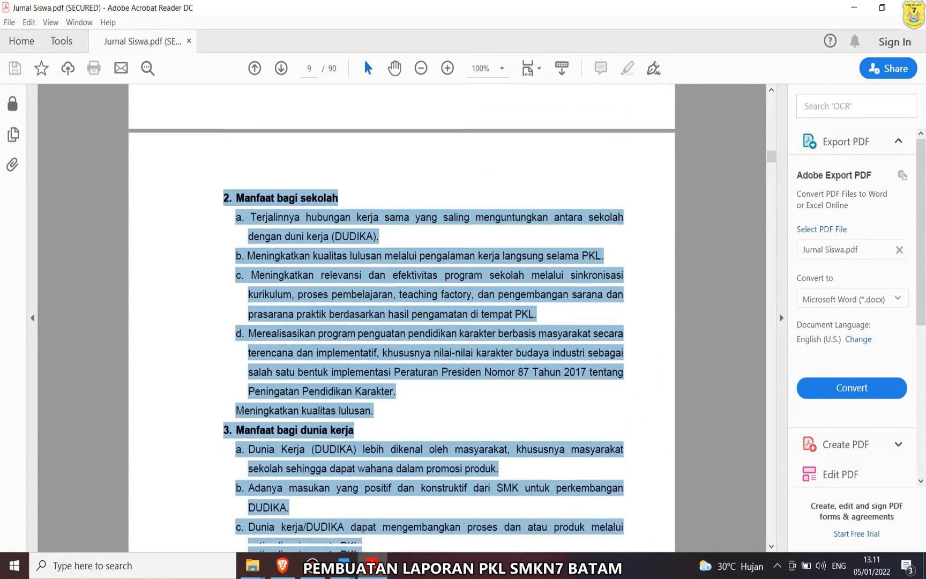
{"action": "key", "text": "shift+Up"}
{"action": "key", "text": "shift+Up"}
{"action": "key", "text": "shift+Up"}
{"action": "key", "text": "shift+Right"}
{"action": "key", "text": "shift+Right"}
{"action": "key", "text": "shift+Right"}
{"action": "key", "text": "shift+Right"}
{"action": "key", "text": "shift+Right"}
{"action": "key", "text": "shift+Right"}
{"action": "key", "text": "shift+Right"}
{"action": "key", "text": "shift+Right"}
{"action": "key", "text": "shift+Right"}
{"action": "key", "text": "shift+Right"}
{"action": "key", "text": "shift+Right"}
{"action": "key", "text": "shift+Right"}
{"action": "key", "text": "shift+Right"}
{"action": "key", "text": "shift+Right"}
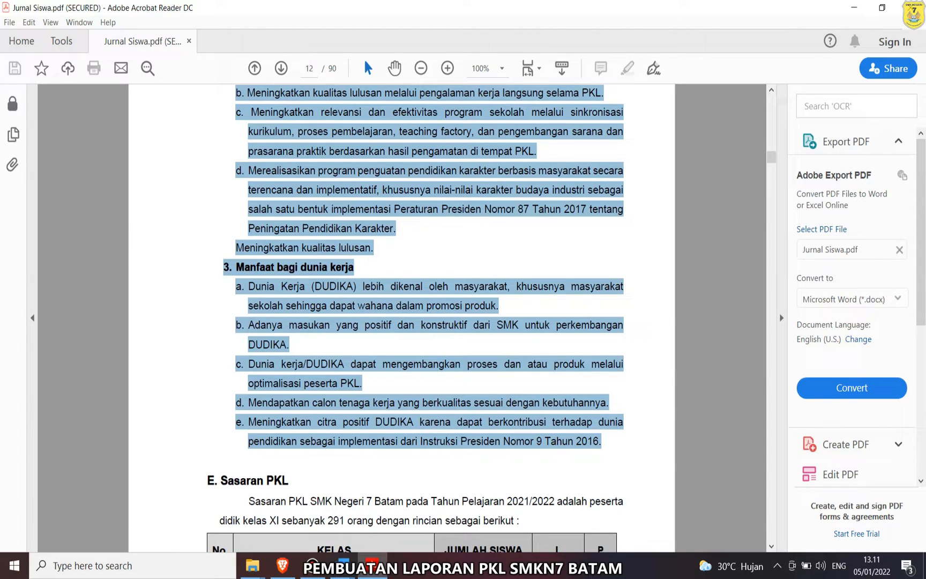
{"action": "right_click", "coordinate": [381, 172]}
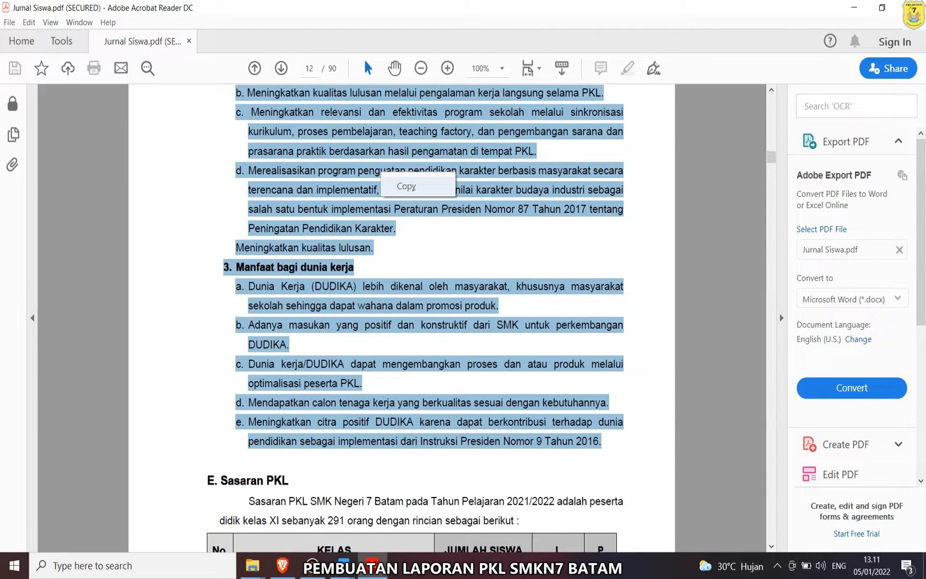
{"action": "left_click", "coordinate": [406, 186]}
- Switch to Contoh Laporan PKL.docx in Word and paste the copied chapter on the empty last page, keeping the text only
{"action": "mouse_move", "coordinate": [343, 565]}
{"action": "left_click", "coordinate": [414, 507]}
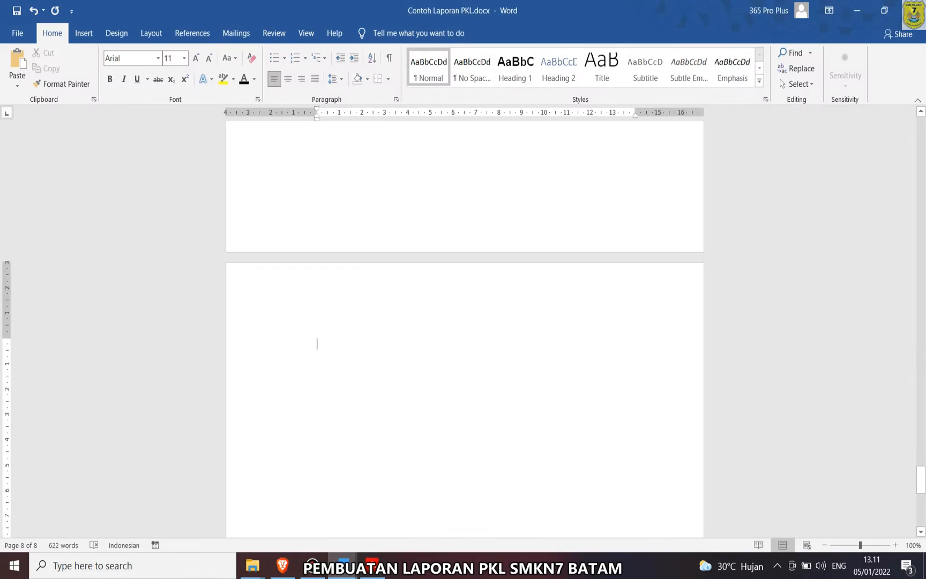
{"action": "key", "text": "ctrl+v"}
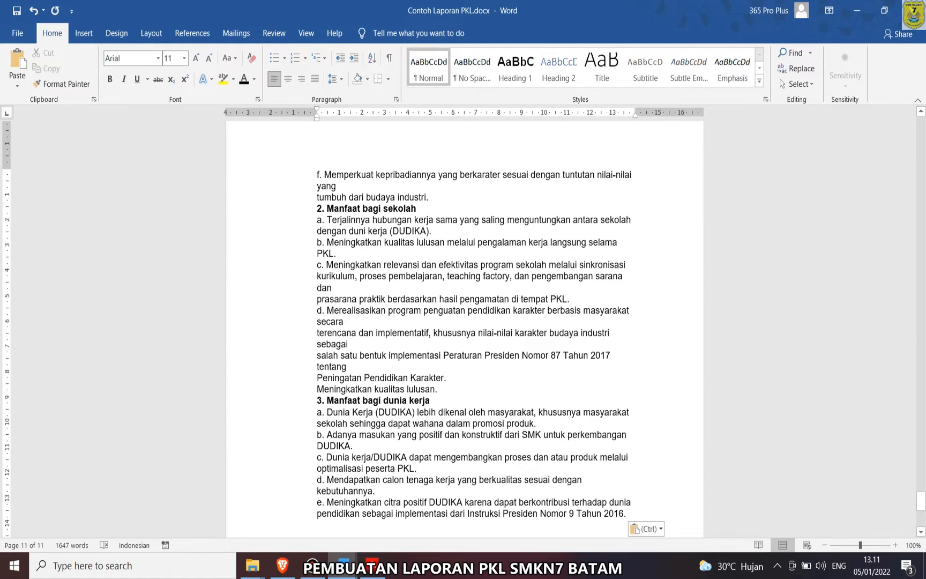
{"action": "left_click", "coordinate": [646, 529]}
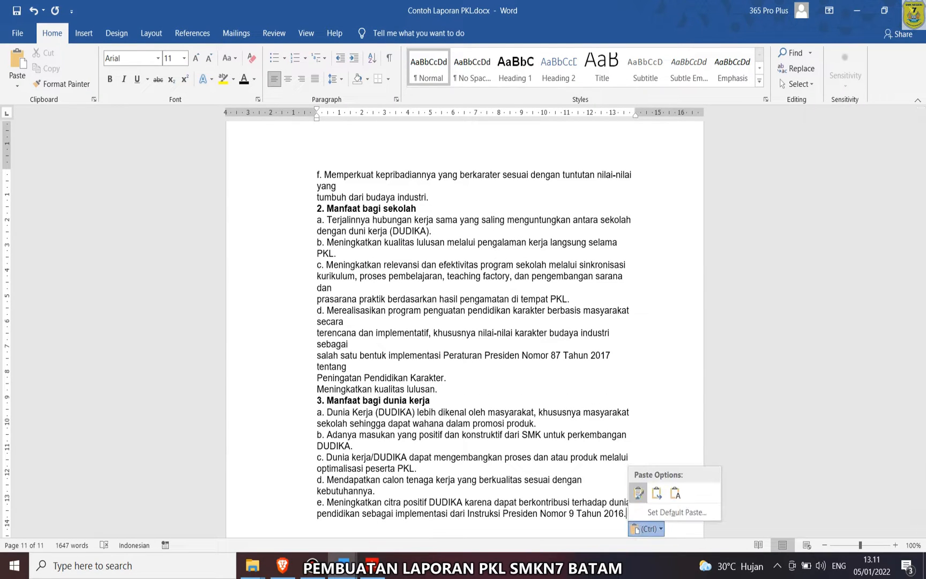
{"action": "left_click", "coordinate": [657, 492]}
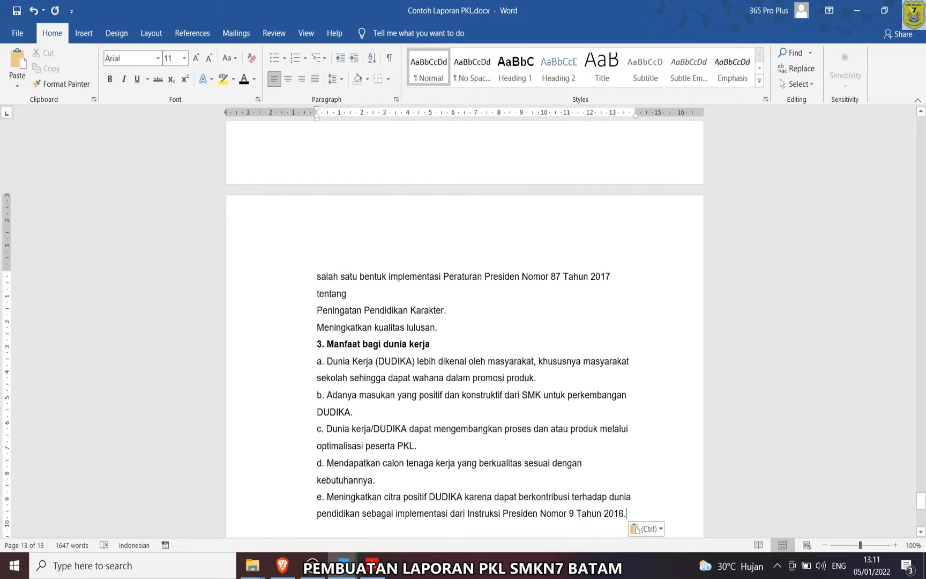
{"action": "left_click", "coordinate": [647, 528]}
{"action": "left_click", "coordinate": [675, 492]}
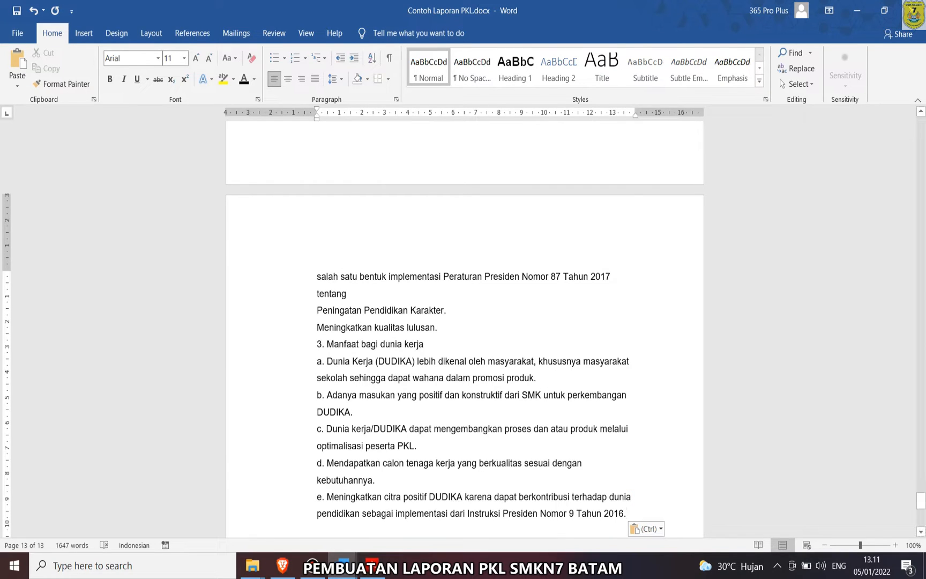
{"action": "key", "text": "ctrl"}
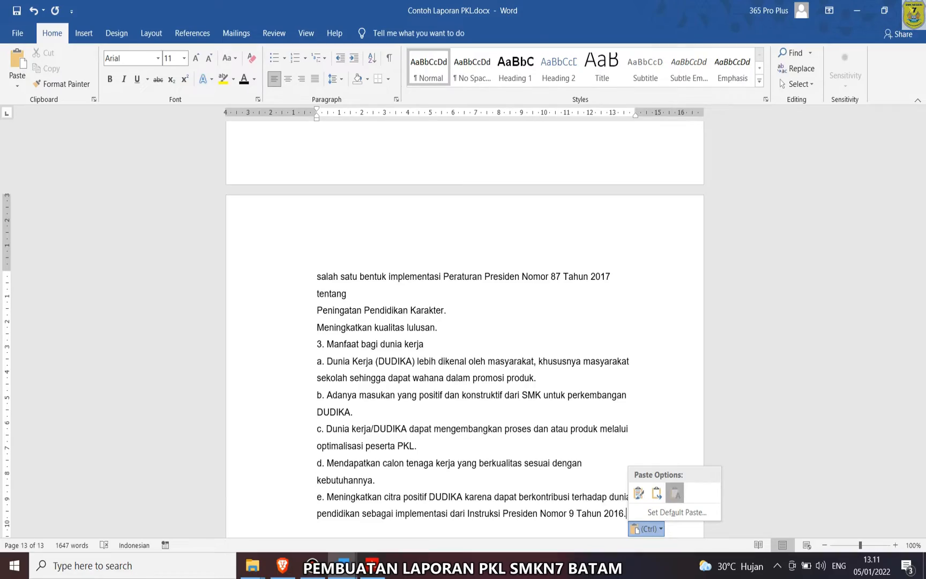
- Format the two-line BAB I PENDAHULUAN heading as centred, 14 pt and bold
{"action": "scroll", "coordinate": [465, 321], "scroll_direction": "up", "scroll_amount": 15}
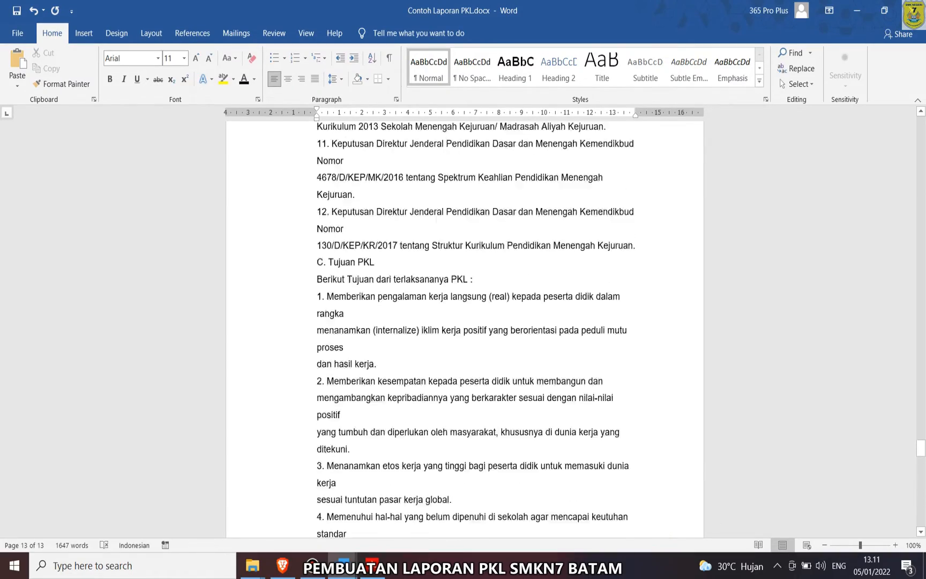
{"action": "scroll", "coordinate": [464, 322], "scroll_direction": "up", "scroll_amount": 15}
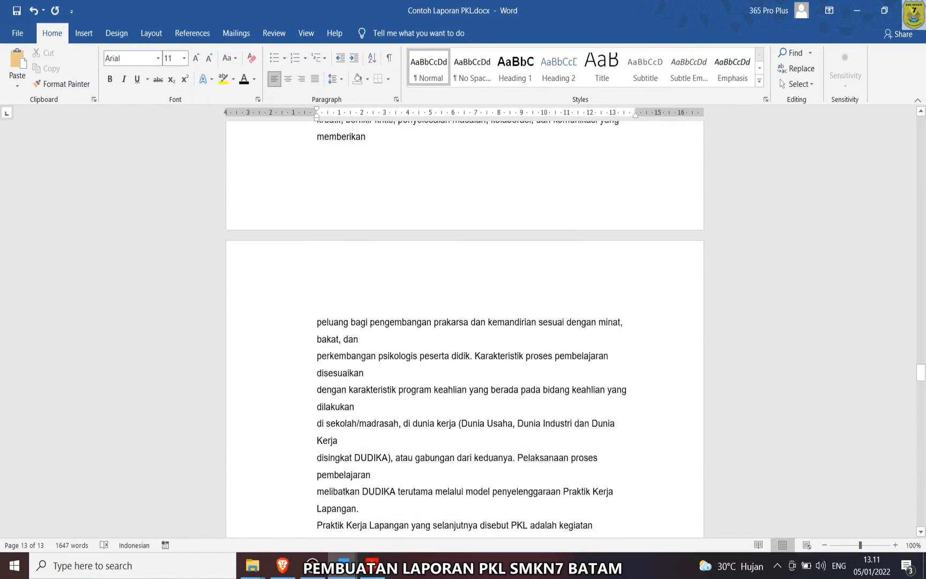
{"action": "scroll", "coordinate": [465, 321], "scroll_direction": "up", "scroll_amount": 15}
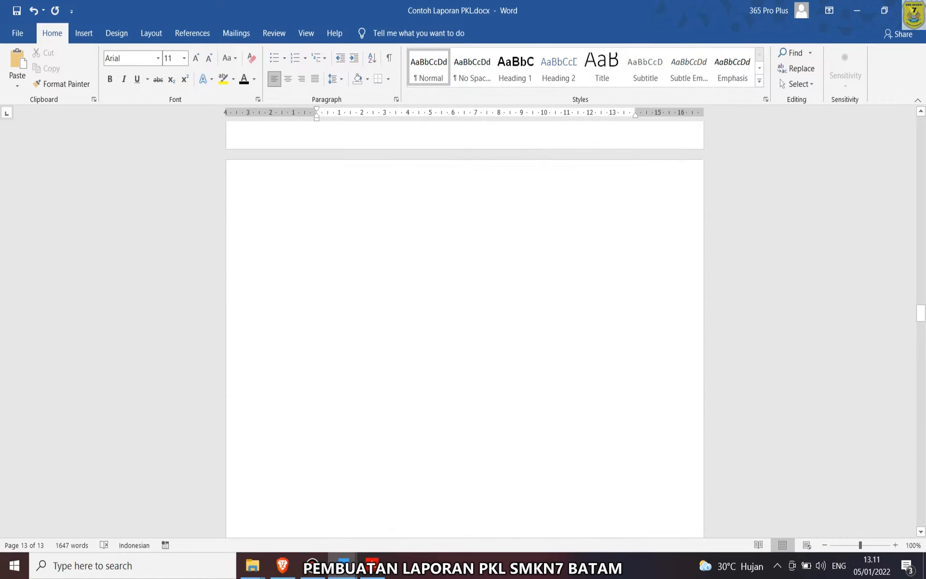
{"action": "scroll", "coordinate": [465, 322], "scroll_direction": "down", "scroll_amount": 14}
{"action": "scroll", "coordinate": [464, 322], "scroll_direction": "up", "scroll_amount": 1}
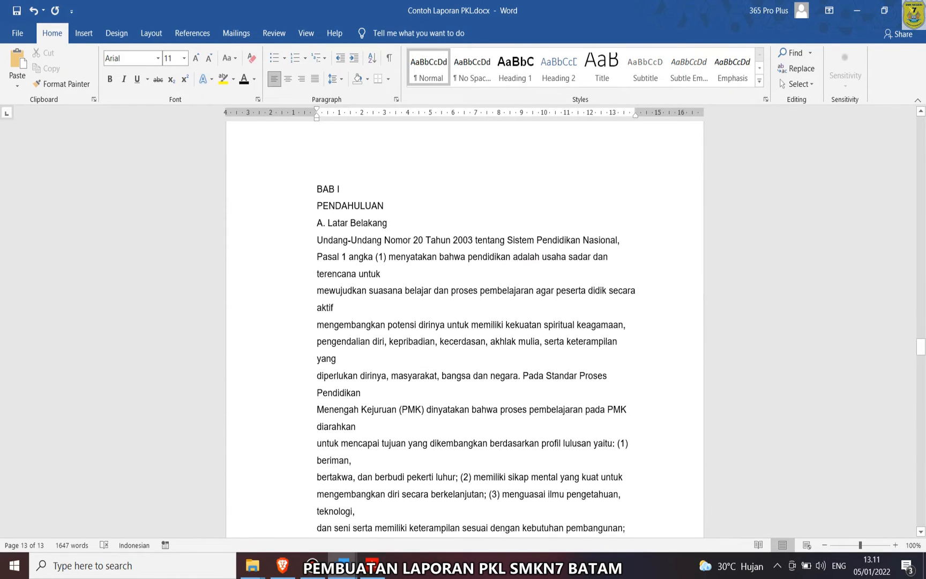
{"action": "left_click_drag", "start_coordinate": [317, 199], "coordinate": [386, 216]}
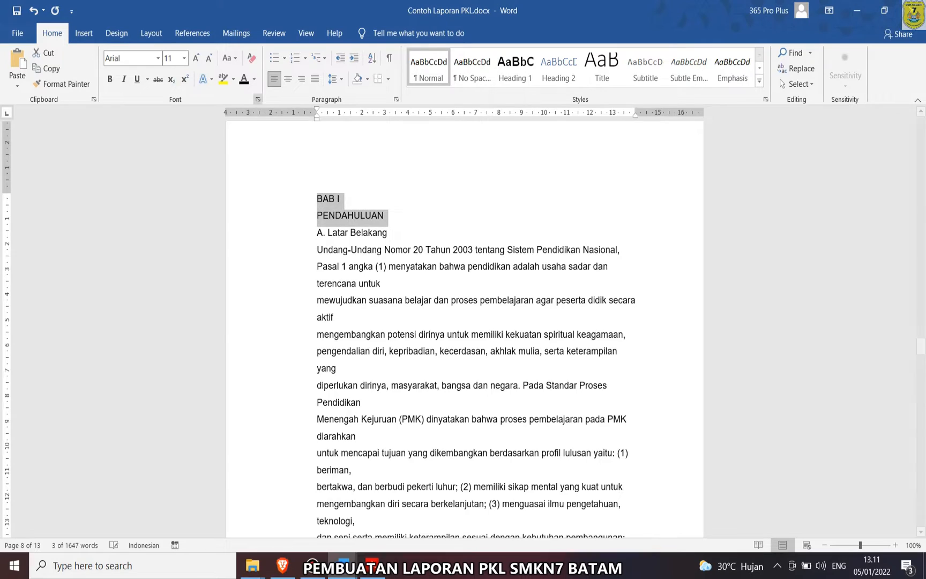
{"action": "left_click", "coordinate": [288, 79]}
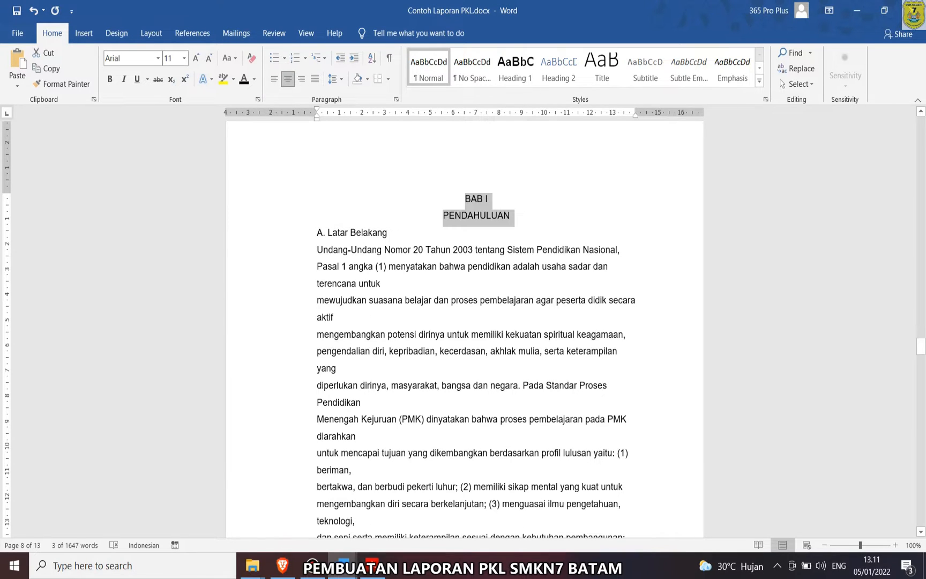
{"action": "scroll", "coordinate": [465, 322], "scroll_direction": "up", "scroll_amount": 1}
{"action": "scroll", "coordinate": [465, 354], "scroll_direction": "up", "scroll_amount": 1}
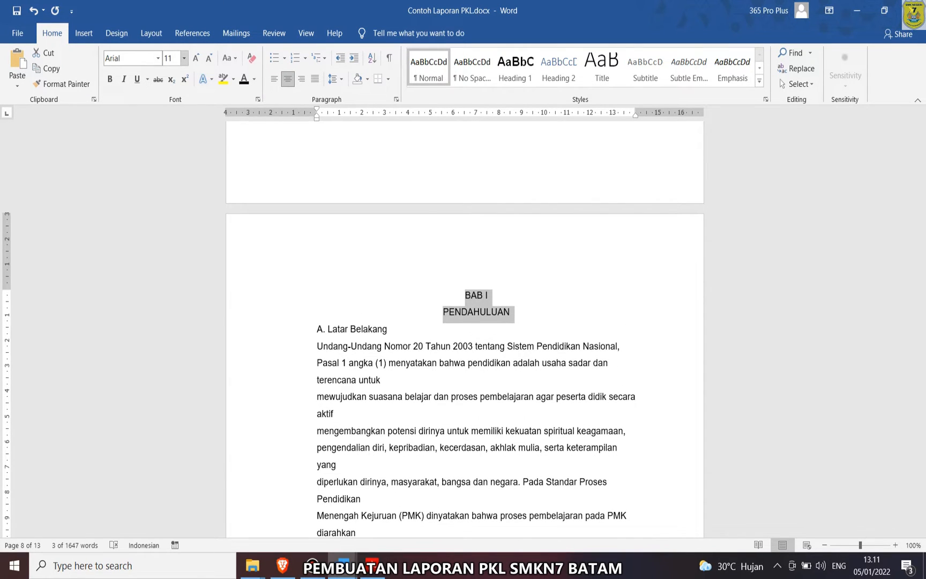
{"action": "left_click", "coordinate": [184, 58]}
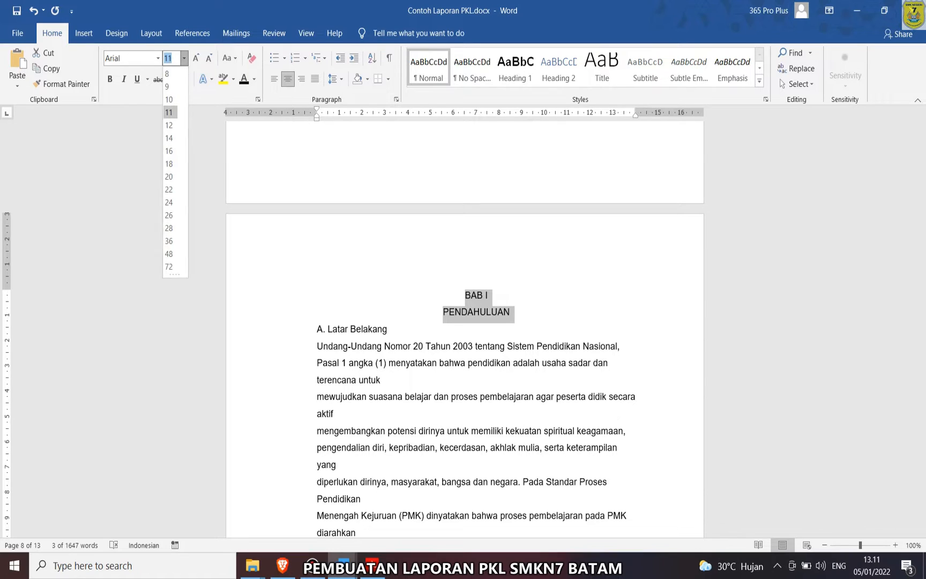
{"action": "left_click", "coordinate": [169, 138]}
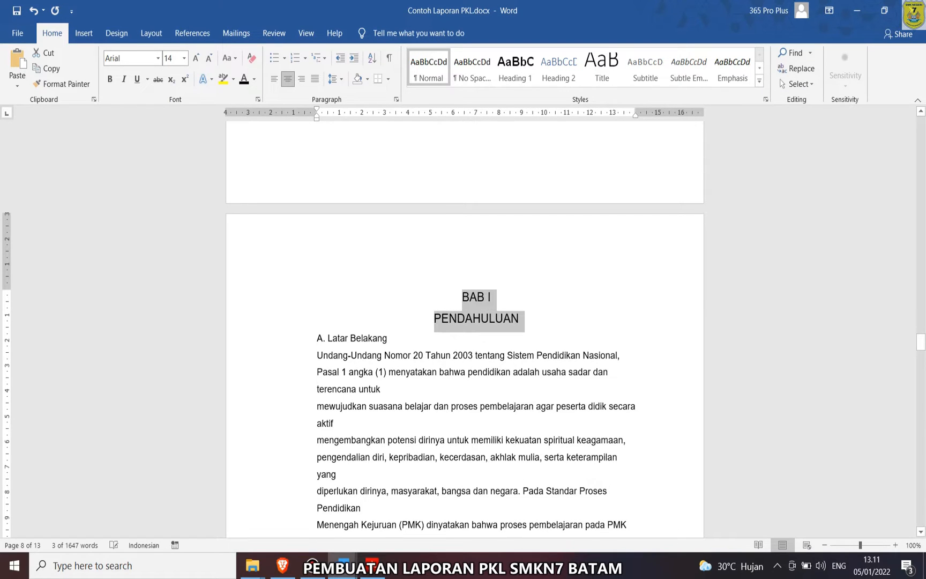
{"action": "left_click", "coordinate": [110, 79]}
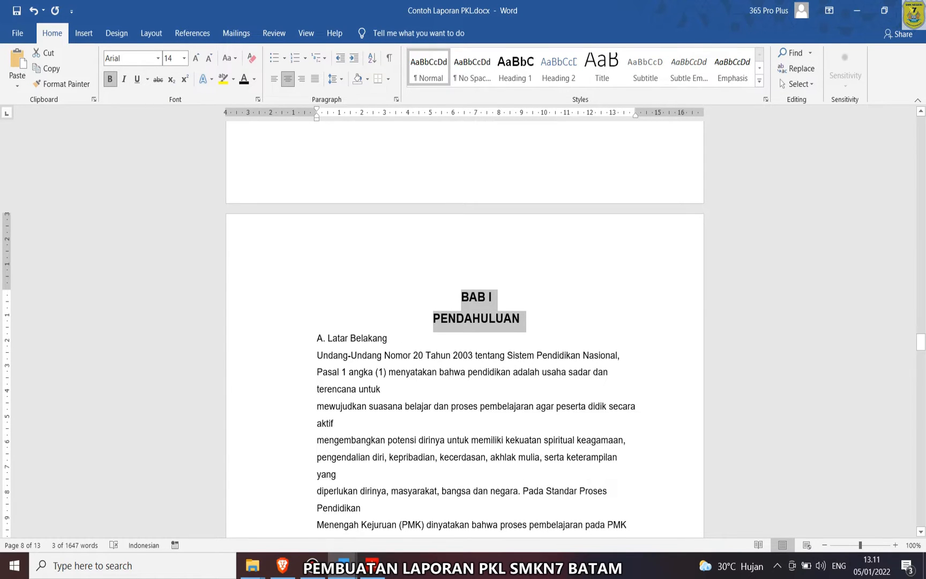
- Apply A., B., C. numbering to the Latar Belakang heading and align its number with the page's left margin
{"action": "scroll", "coordinate": [464, 322], "scroll_direction": "down", "scroll_amount": 3}
{"action": "left_click", "coordinate": [328, 210]}
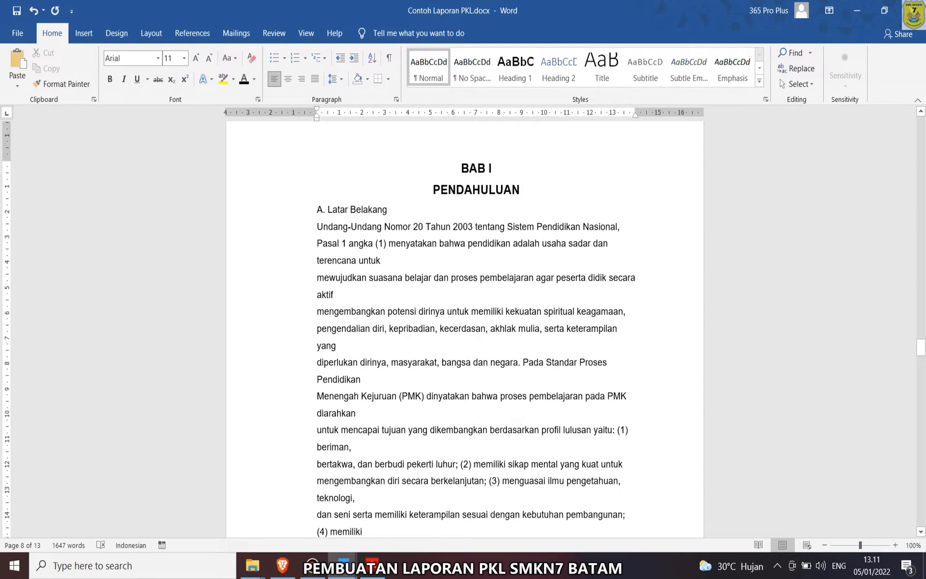
{"action": "left_click_drag", "start_coordinate": [328, 210], "coordinate": [317, 210]}
{"action": "left_click_drag", "start_coordinate": [387, 209], "coordinate": [327, 210]}
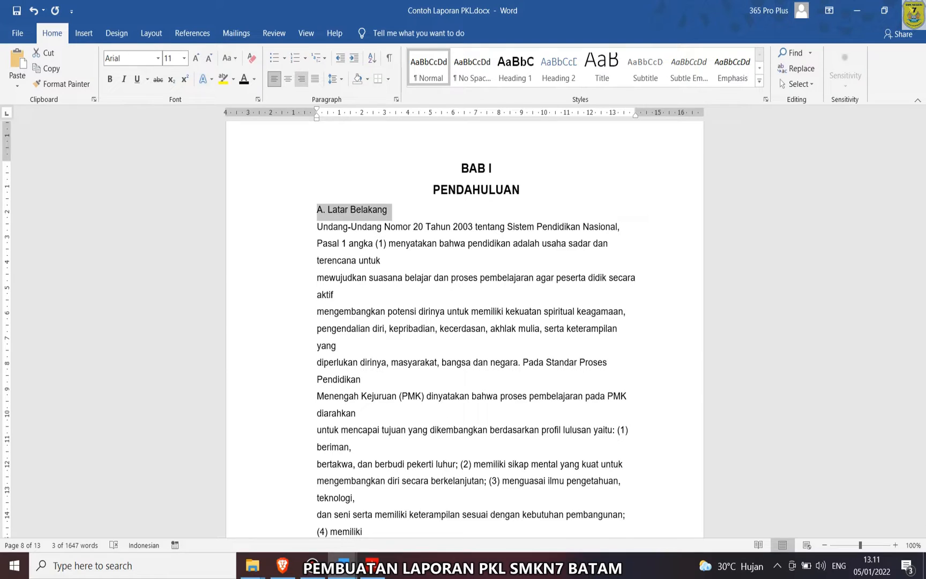
{"action": "left_click", "coordinate": [305, 58]}
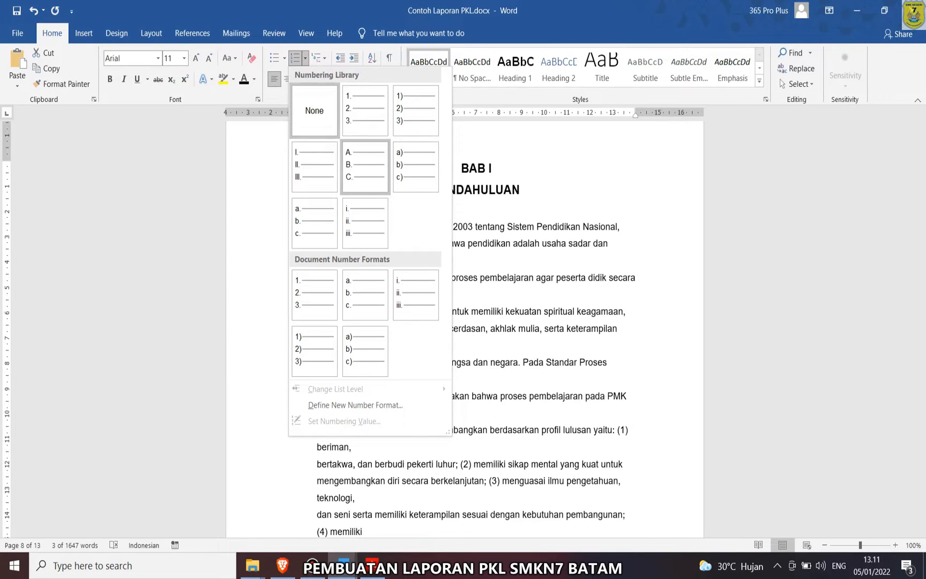
{"action": "left_click", "coordinate": [365, 167]}
{"action": "left_click", "coordinate": [334, 209]}
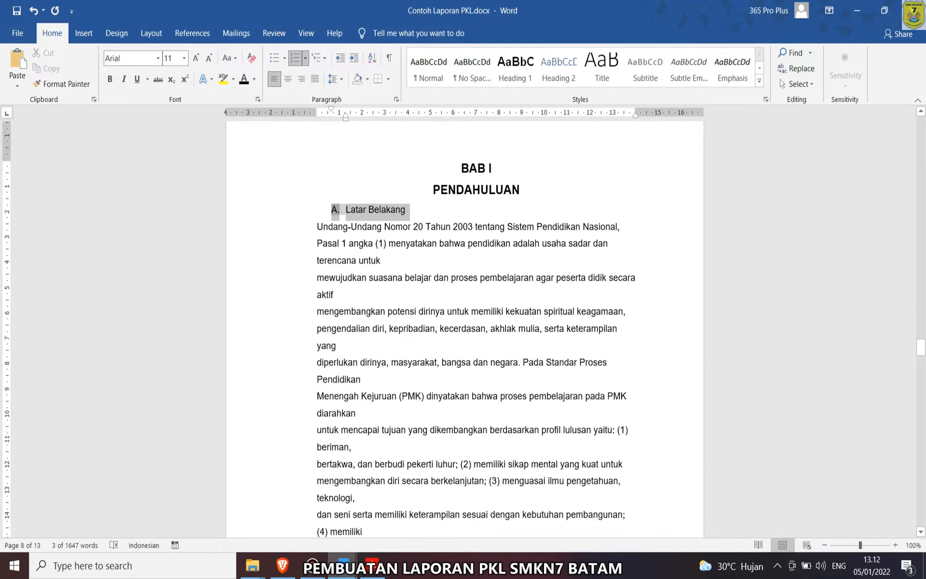
{"action": "left_click_drag", "start_coordinate": [335, 209], "coordinate": [320, 209]}
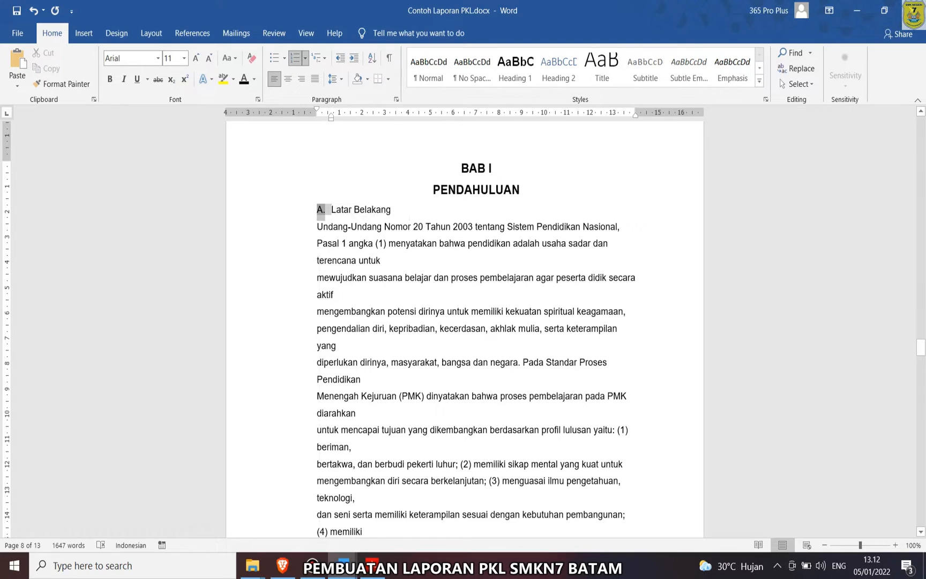
- Make the Latar Belakang heading bold
{"action": "left_click_drag", "start_coordinate": [396, 209], "coordinate": [331, 210]}
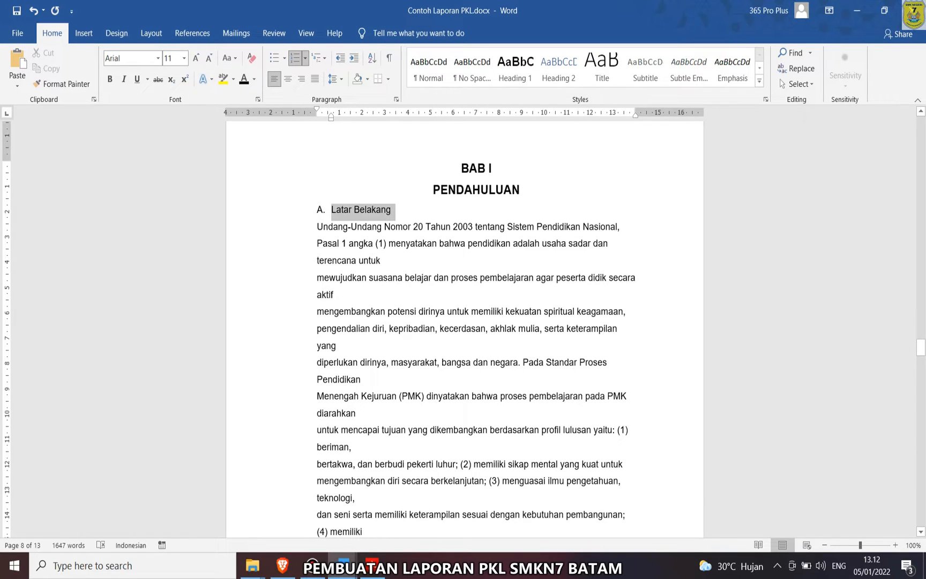
{"action": "left_click", "coordinate": [309, 183]}
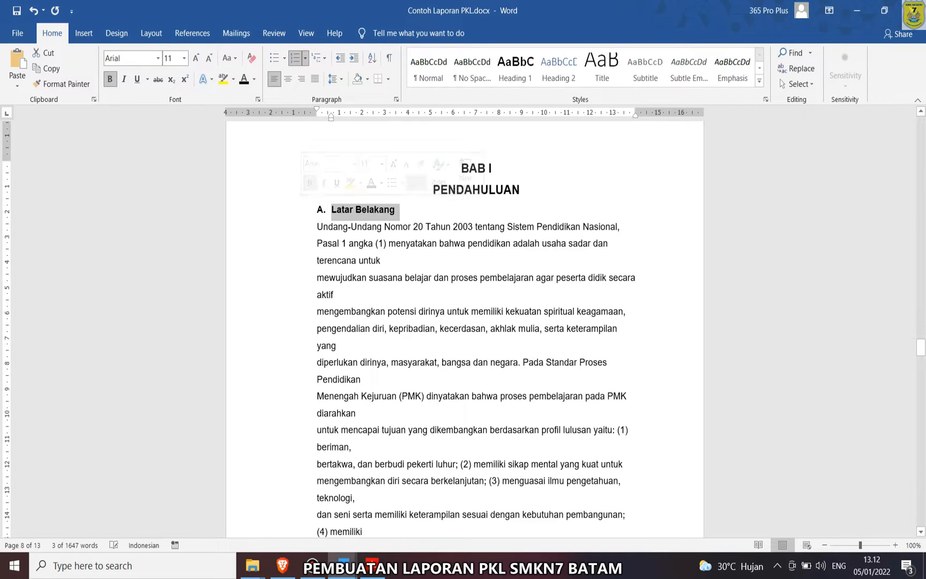
{"action": "left_click", "coordinate": [401, 243]}
- Justify the Latar Belakang body text, from "Undang-Undang Nomor 20 Tahun 2003" through "kelas XII (Dua Belas)"
{"action": "left_click_drag", "start_coordinate": [317, 226], "coordinate": [571, 346]}
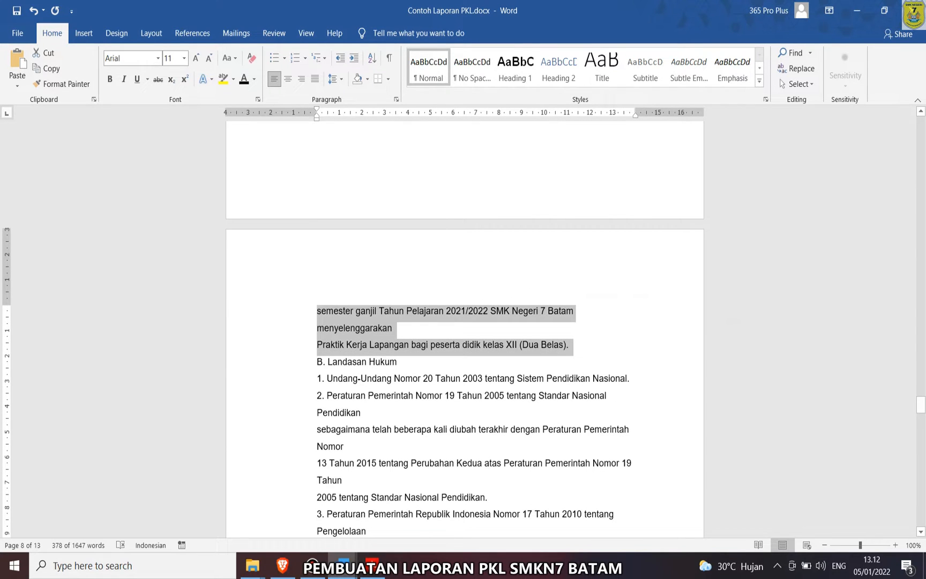
{"action": "scroll", "coordinate": [464, 321], "scroll_direction": "up", "scroll_amount": 2}
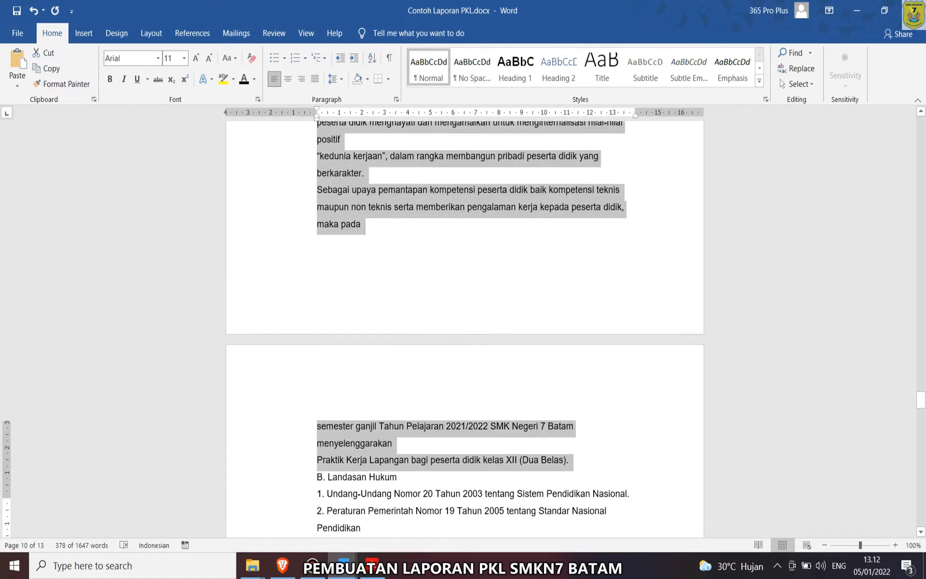
{"action": "scroll", "coordinate": [464, 329], "scroll_direction": "up", "scroll_amount": 10}
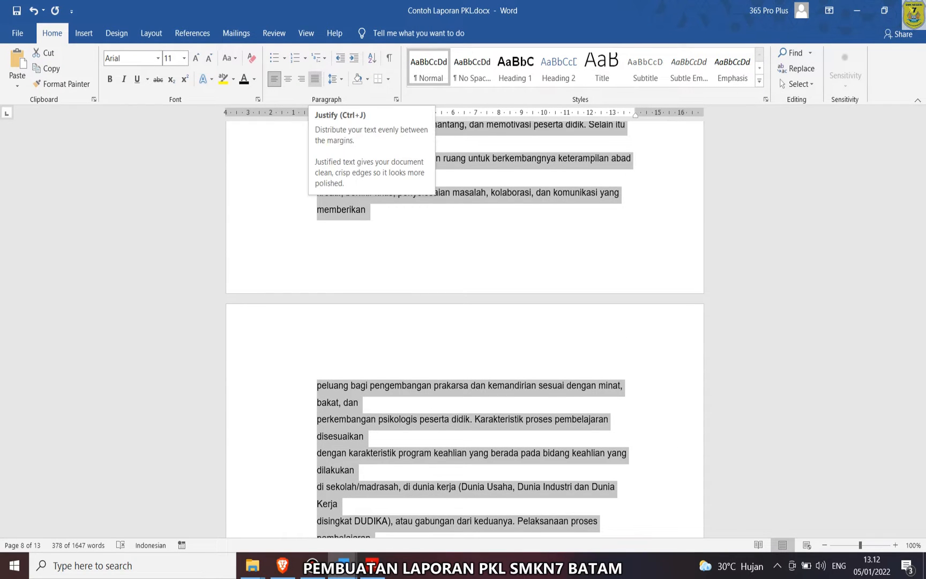
{"action": "left_click", "coordinate": [315, 79]}
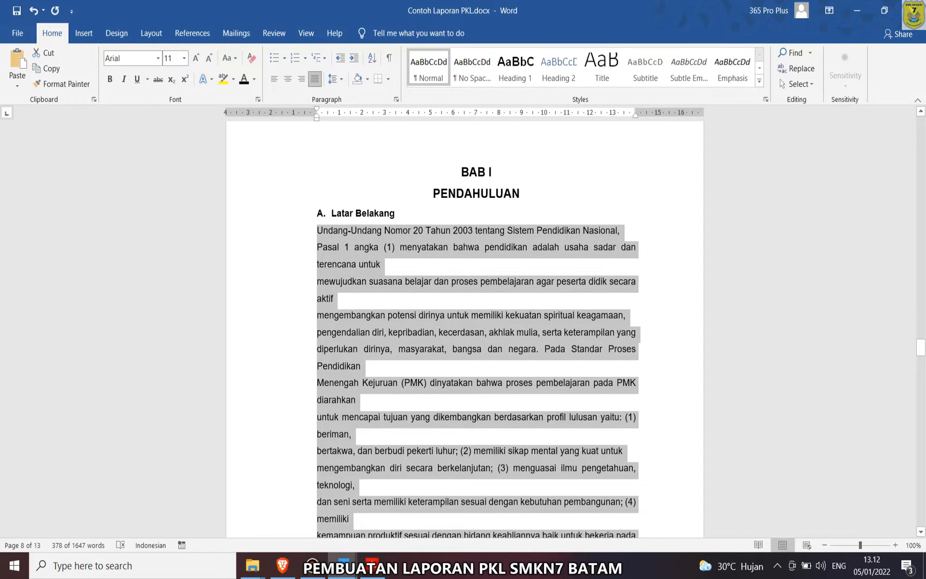
- Join the broken lines at the start of the Latar Belakang text, through "Pada Standar Proses Pendidikan", into one continuous paragraph
{"action": "left_click", "coordinate": [316, 298]}
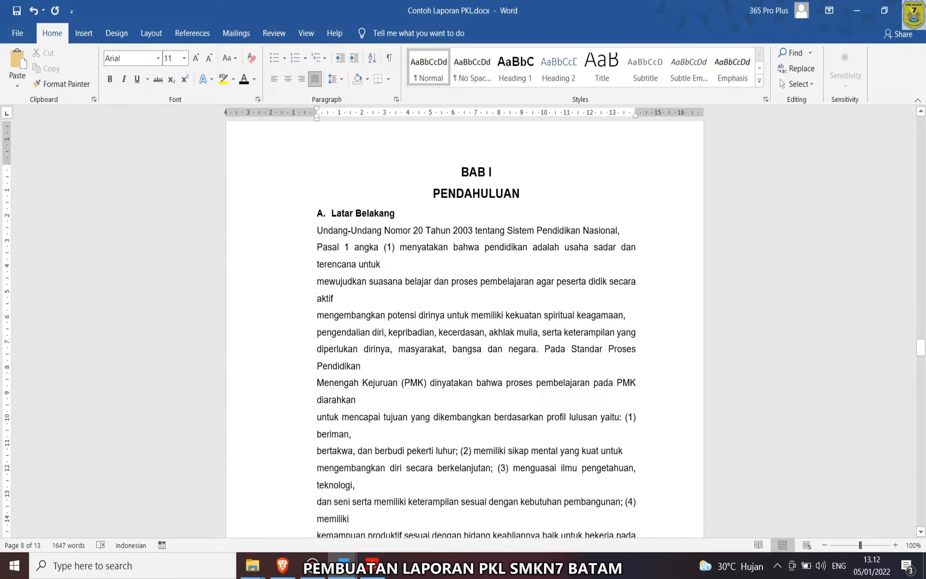
{"action": "key", "text": "BackSpace"}
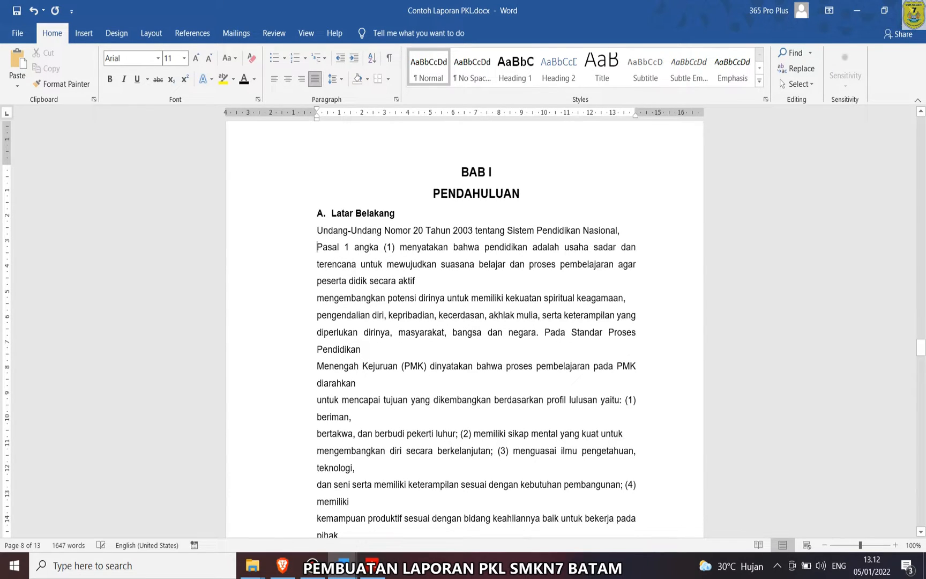
{"action": "key", "text": "BackSpace"}
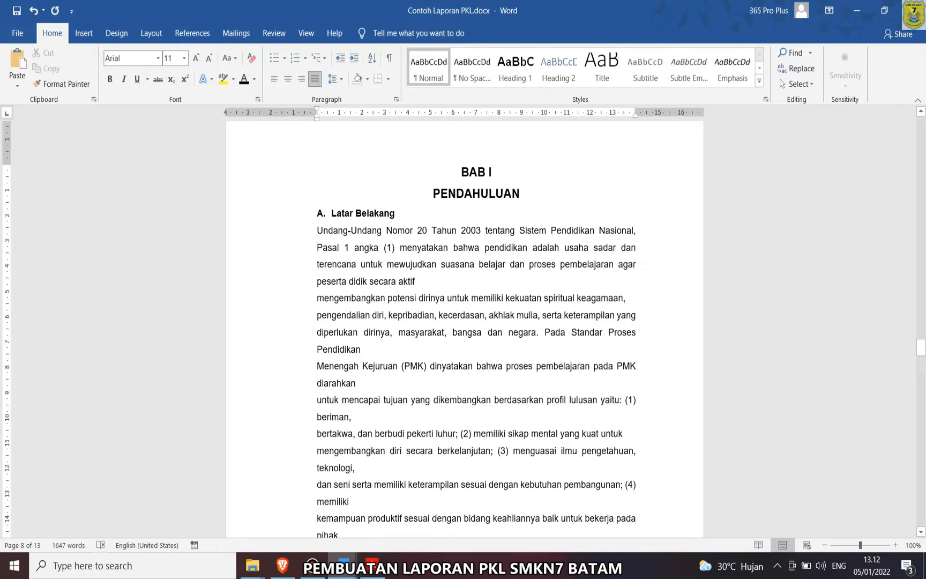
{"action": "key", "text": "BackSpace"}
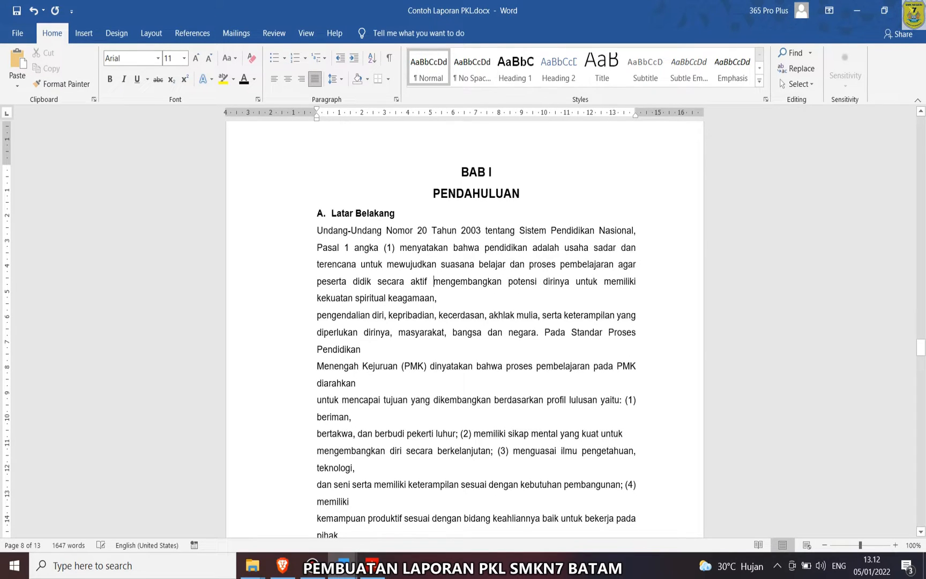
{"action": "key", "text": "BackSpace"}
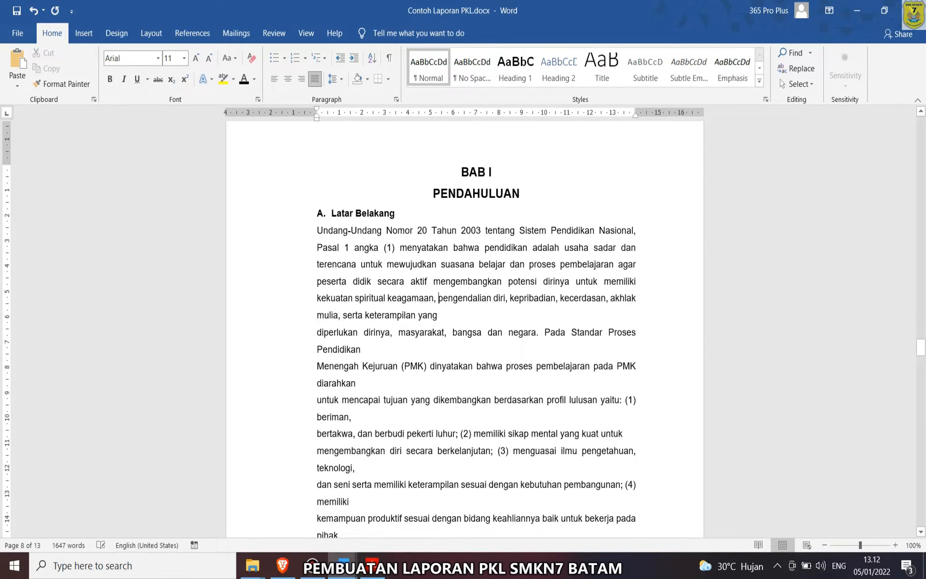
{"action": "key", "text": "BackSpace"}
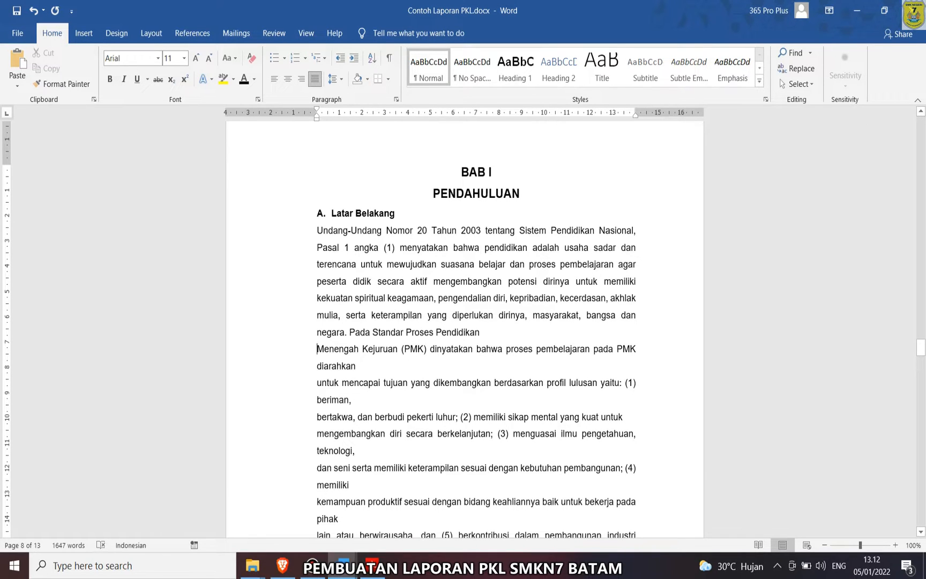
- Delete the whole pasted BAB I PENDAHULUAN chapter, from its heading to the end of the document
{"action": "key", "text": "ctrl+a"}
{"action": "scroll", "coordinate": [464, 329], "scroll_direction": "down", "scroll_amount": 20}
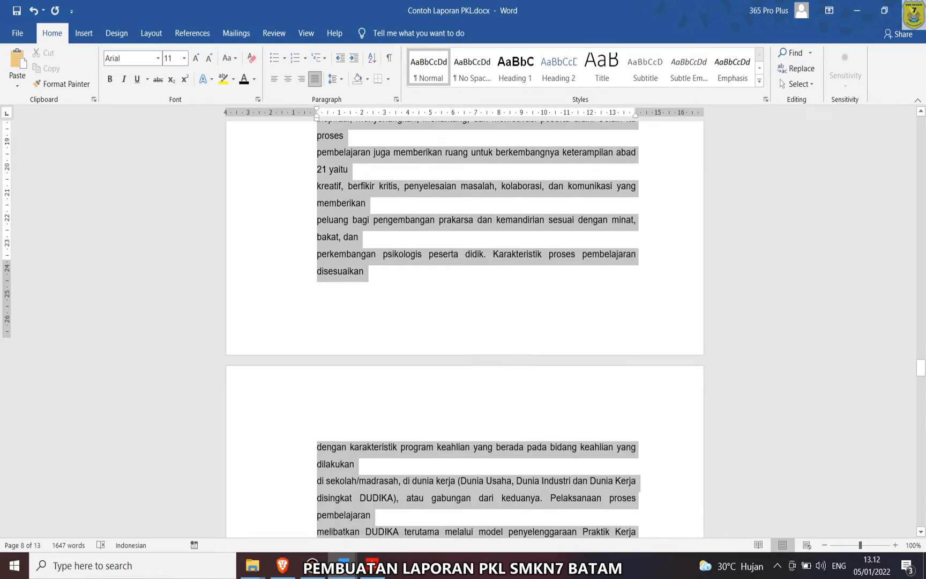
{"action": "scroll", "coordinate": [464, 329], "scroll_direction": "down", "scroll_amount": 12}
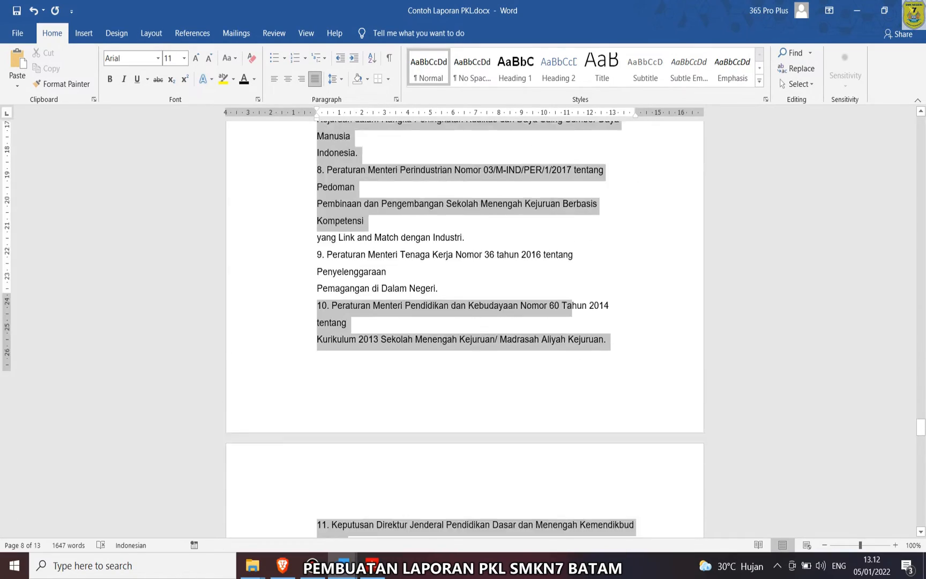
{"action": "scroll", "coordinate": [464, 329], "scroll_direction": "down", "scroll_amount": 15}
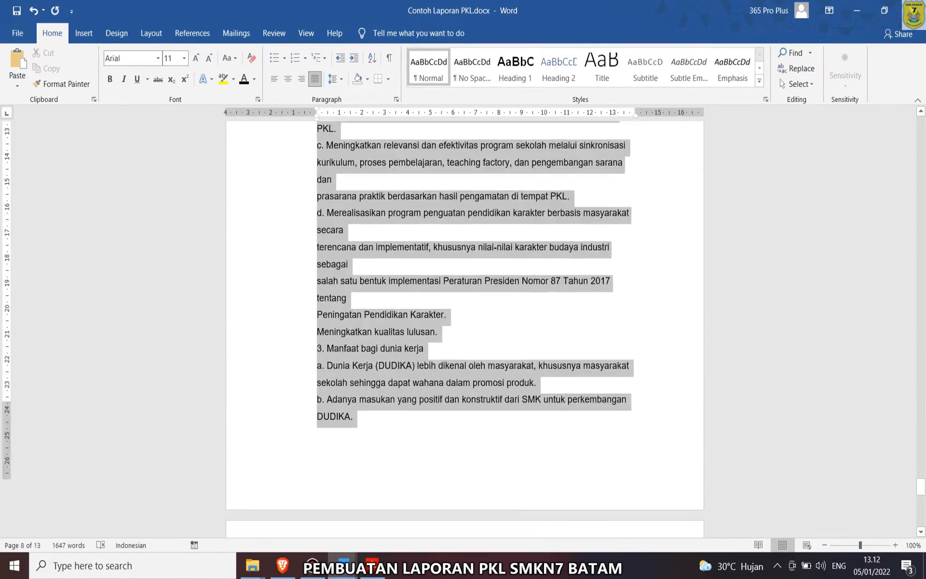
{"action": "key", "text": "Delete"}
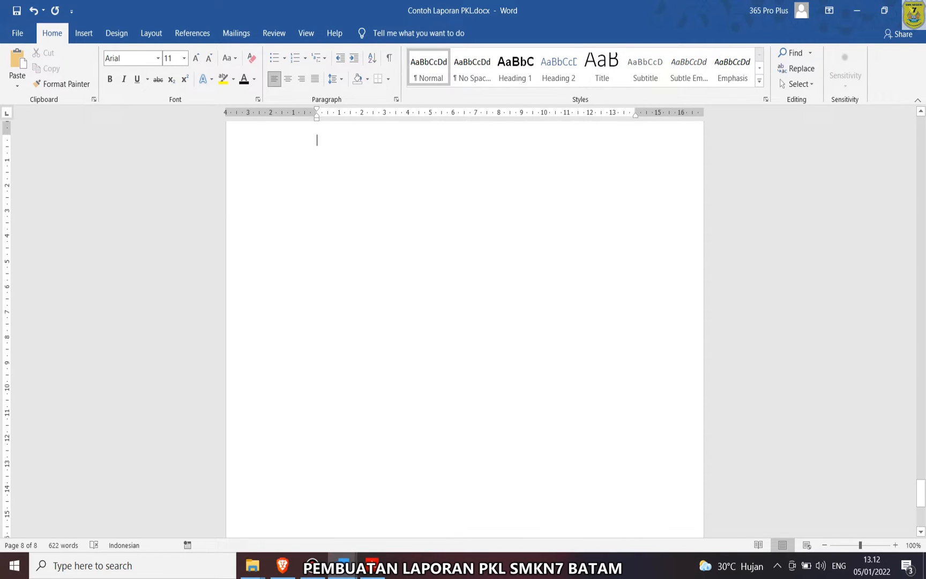
- Copy the BAB I chapter, from its heading through section D's Telepon line, from the Rev 6 report into page 8 of Contoh Laporan PKL.docx
{"action": "left_click", "coordinate": [343, 565]}
{"action": "left_click", "coordinate": [281, 503]}
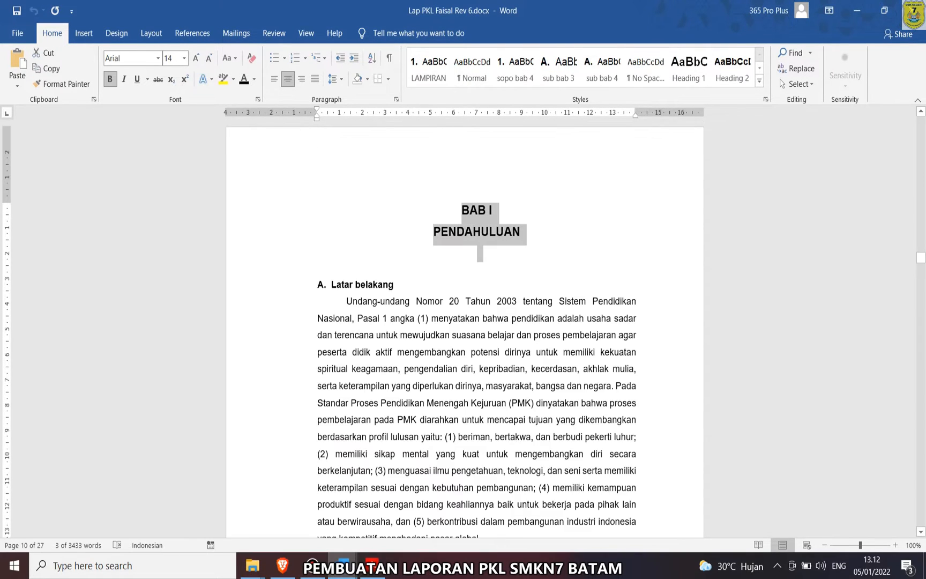
{"action": "left_click", "coordinate": [521, 232]}
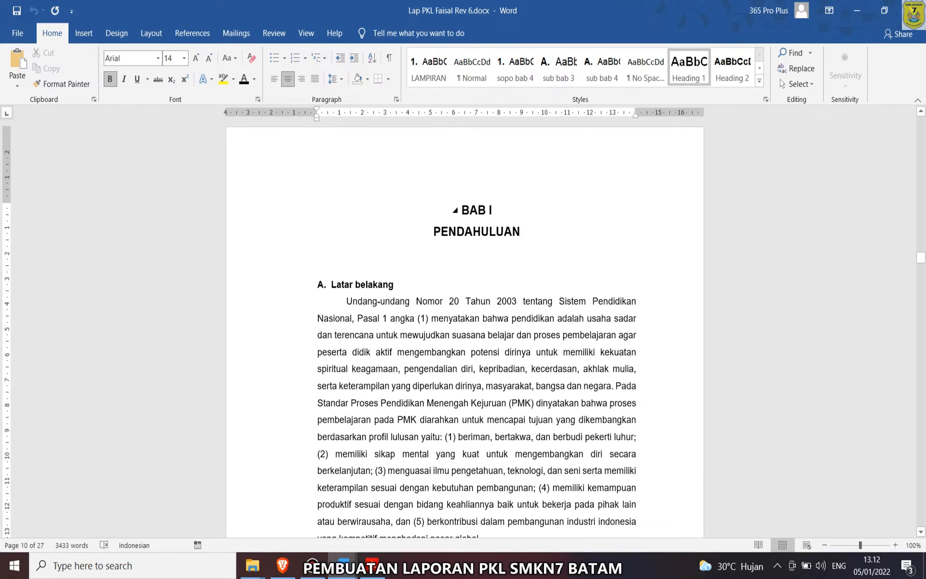
{"action": "left_click_drag", "start_coordinate": [462, 210], "coordinate": [479, 528]}
{"action": "scroll", "coordinate": [464, 322], "scroll_direction": "down", "scroll_amount": 3}
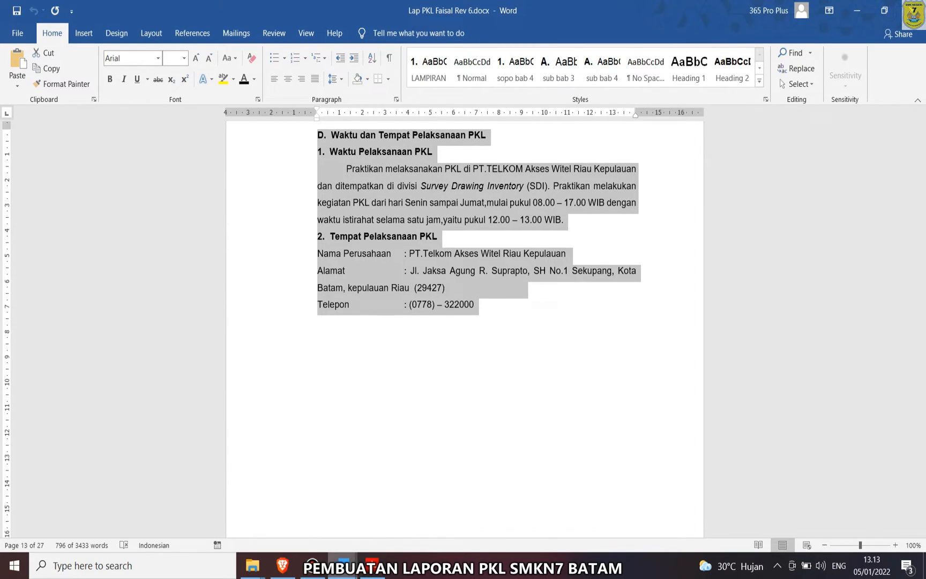
{"action": "mouse_move", "coordinate": [342, 565]}
{"action": "left_click", "coordinate": [375, 501]}
{"action": "key", "text": "ctrl+v"}
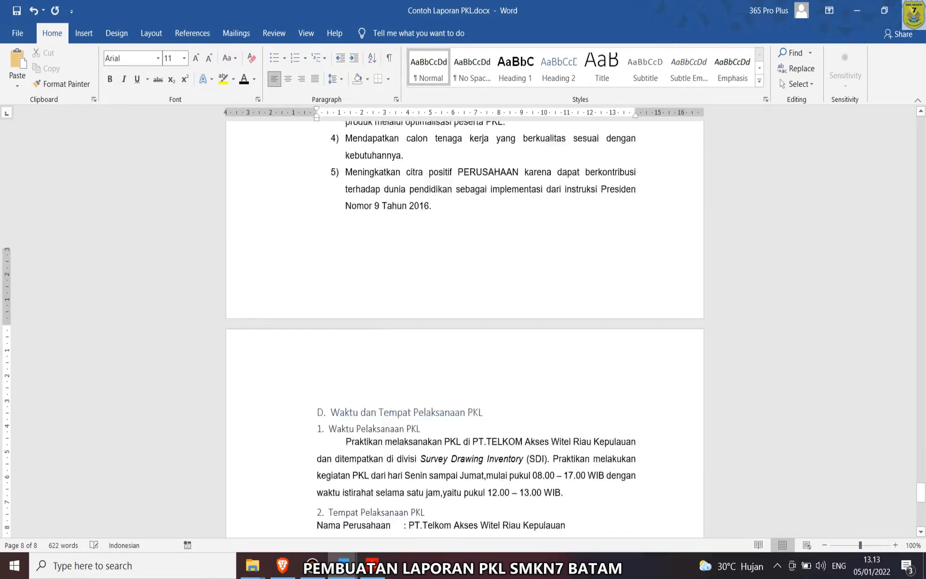
{"action": "scroll", "coordinate": [464, 321], "scroll_direction": "up", "scroll_amount": 12}
{"action": "scroll", "coordinate": [464, 322], "scroll_direction": "up", "scroll_amount": 15}
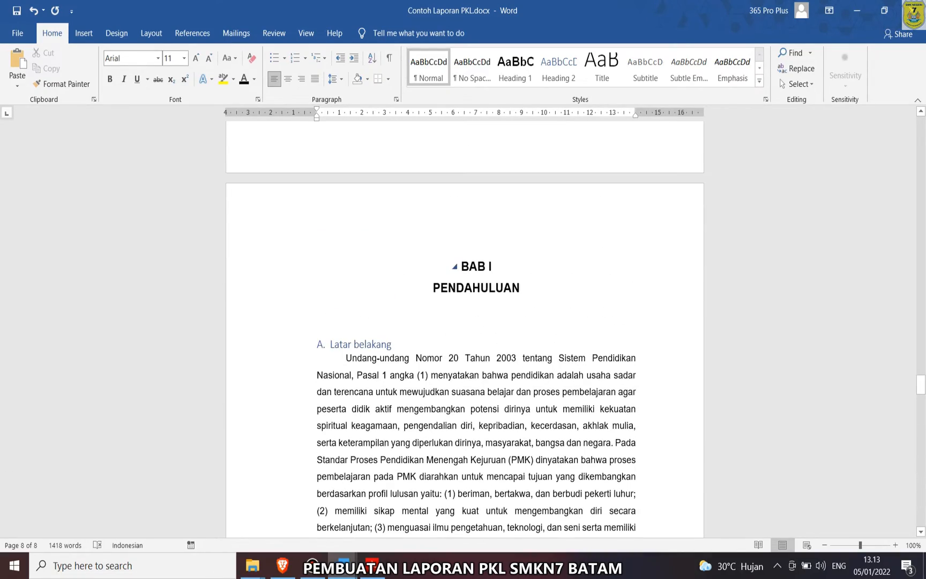
- Set the font of the entire document to Arial
{"action": "left_click", "coordinate": [454, 266]}
{"action": "left_click", "coordinate": [454, 267]}
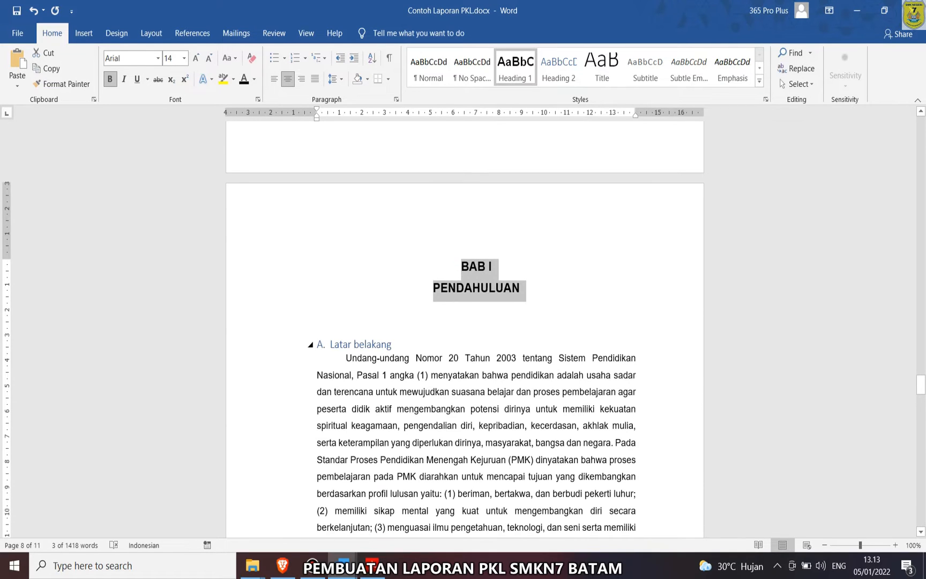
{"action": "left_click", "coordinate": [376, 344]}
{"action": "left_click_drag", "start_coordinate": [392, 344], "coordinate": [317, 345]}
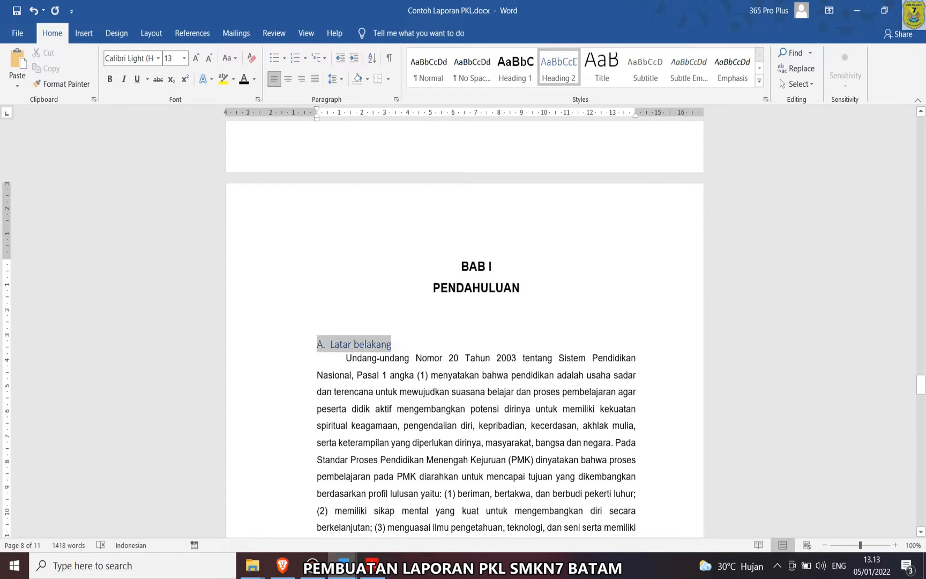
{"action": "left_click", "coordinate": [370, 392]}
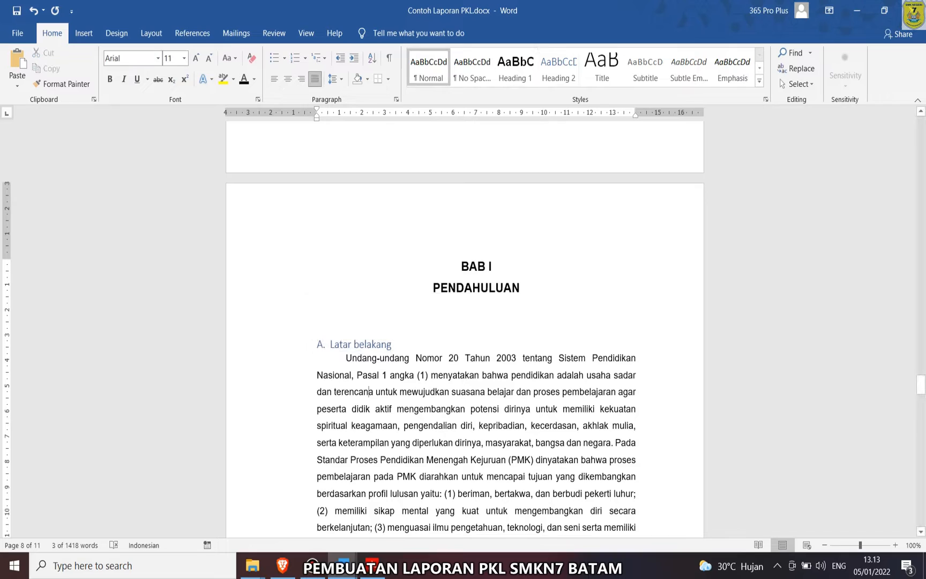
{"action": "key", "text": "ctrl+a"}
{"action": "key", "text": "alt+h"}
{"action": "key", "text": "f"}
{"action": "key", "text": "f"}
{"action": "left_click", "coordinate": [120, 139]}
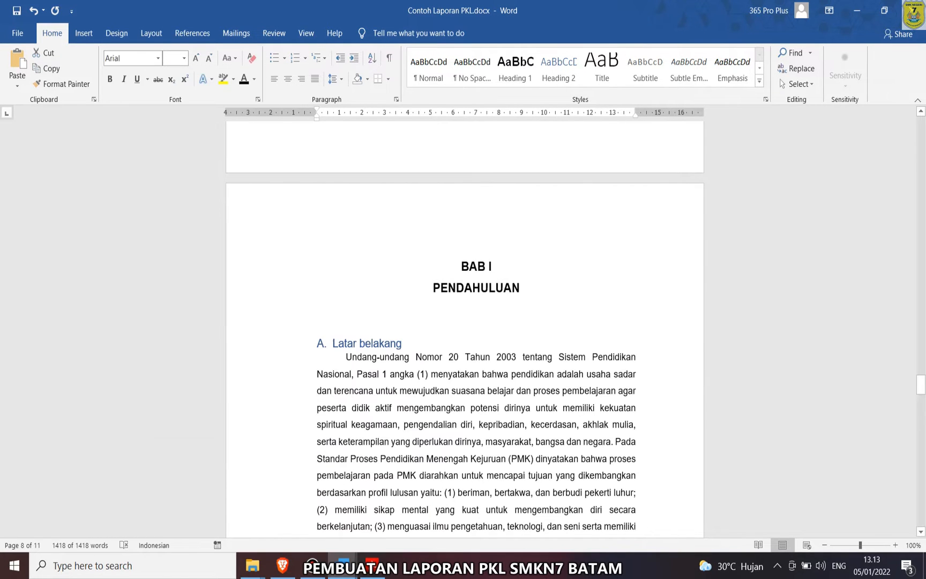
- Change the font colour of the A. Latar belakang heading to black
{"action": "left_click", "coordinate": [402, 343]}
{"action": "left_click_drag", "start_coordinate": [403, 343], "coordinate": [318, 343]}
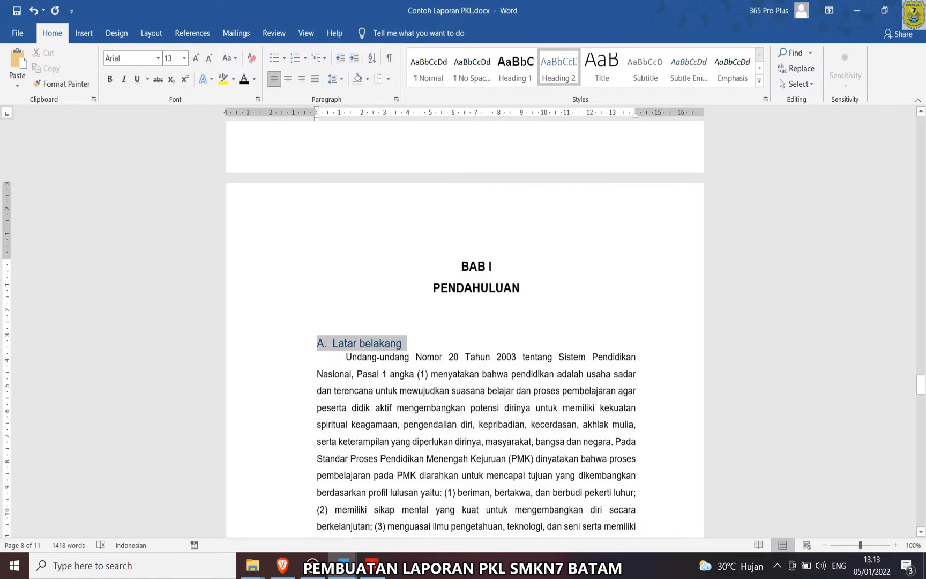
{"action": "left_click", "coordinate": [364, 326]}
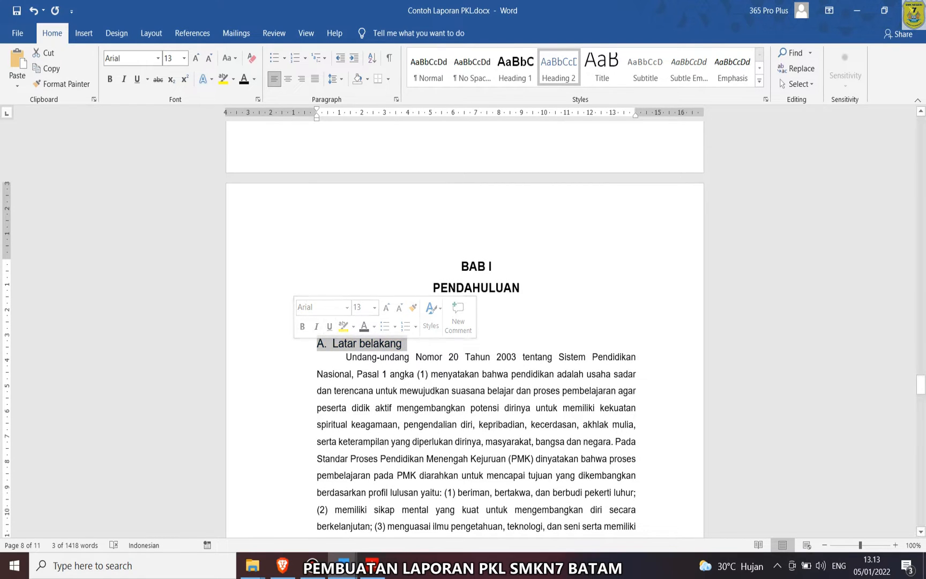
{"action": "left_click", "coordinate": [382, 357]}
- Apply A., B., C. automatic numbering to the Latar belakang heading and align its number with the left margin
{"action": "left_click", "coordinate": [325, 343]}
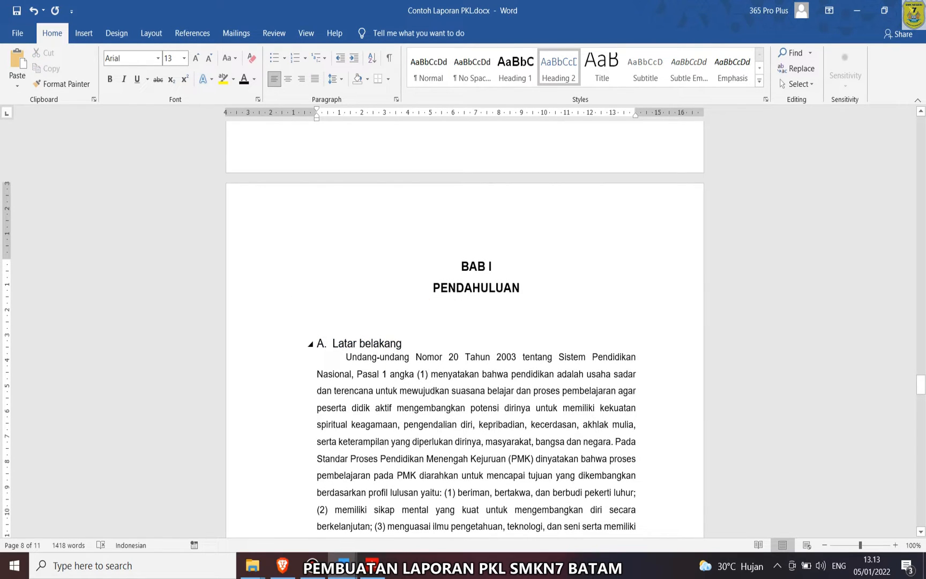
{"action": "left_click", "coordinate": [372, 343]}
{"action": "left_click_drag", "start_coordinate": [403, 344], "coordinate": [317, 344]}
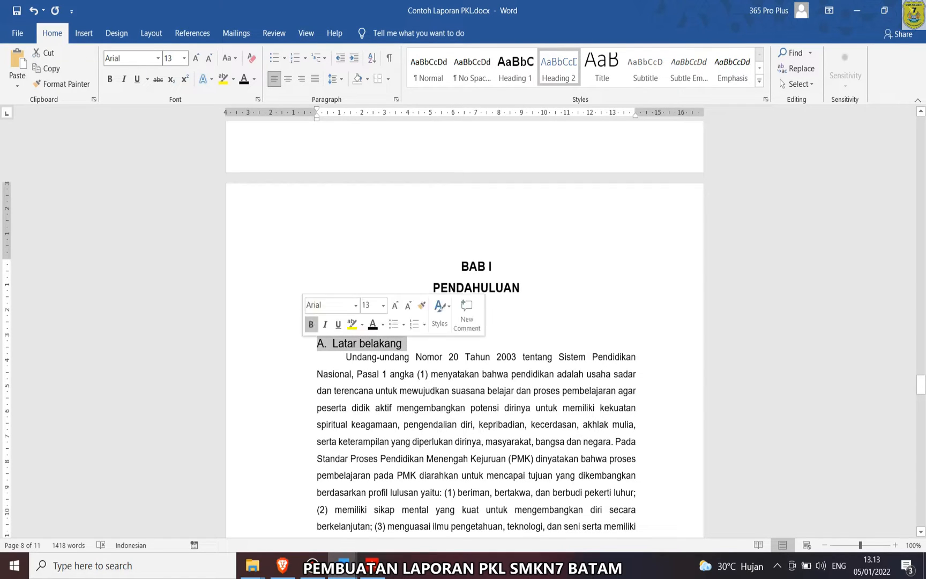
{"action": "left_click", "coordinate": [305, 58]}
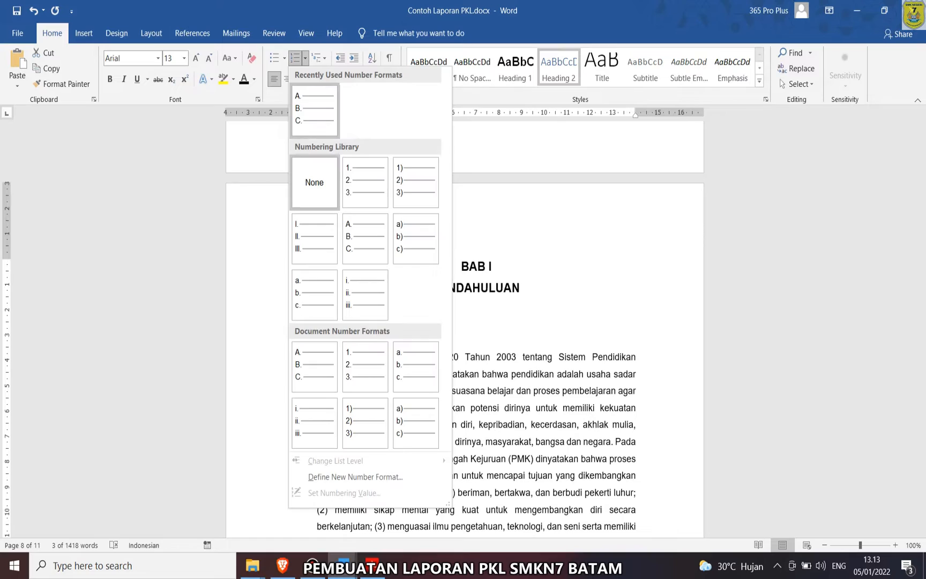
{"action": "left_click", "coordinate": [315, 110]}
{"action": "left_click_drag", "start_coordinate": [331, 109], "coordinate": [317, 110]}
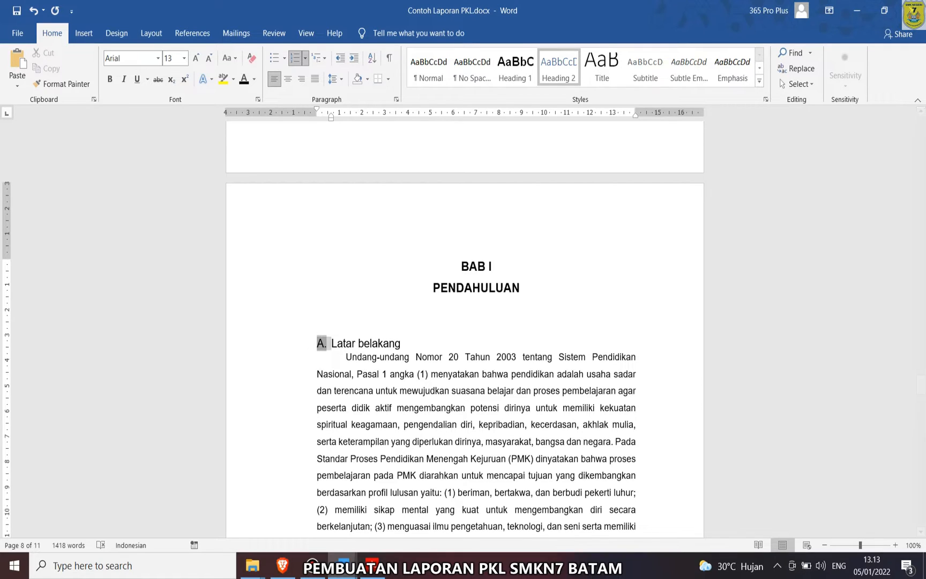
- Make the A. Latar belakang heading bold
{"action": "scroll", "coordinate": [465, 322], "scroll_direction": "down", "scroll_amount": 3}
{"action": "left_click_drag", "start_coordinate": [401, 151], "coordinate": [332, 151]}
{"action": "left_click", "coordinate": [321, 131]}
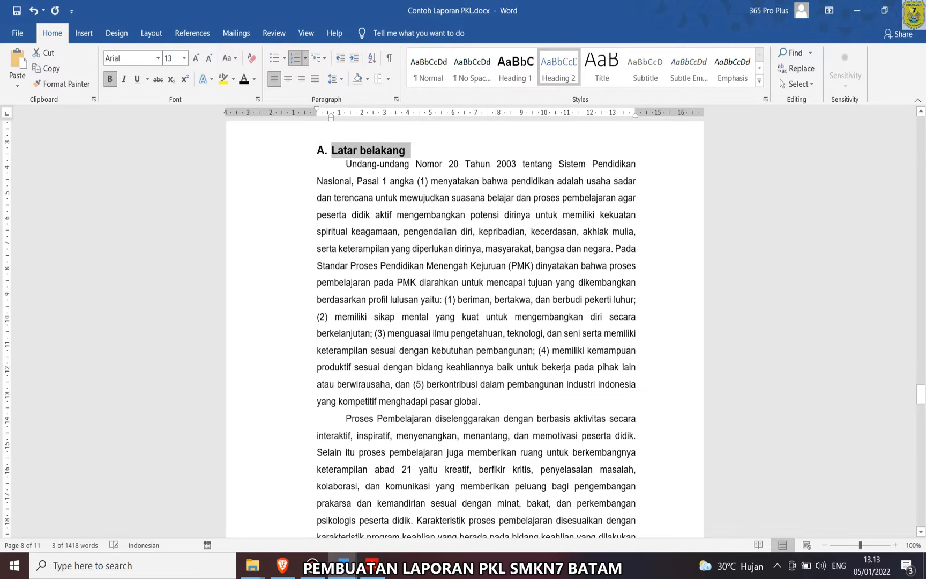
- Update the school year in the last Latar belakang paragraph to 2021/2022
{"action": "left_click", "coordinate": [428, 215]}
{"action": "scroll", "coordinate": [428, 214], "scroll_direction": "down", "scroll_amount": 7}
{"action": "scroll", "coordinate": [464, 321], "scroll_direction": "down", "scroll_amount": 6}
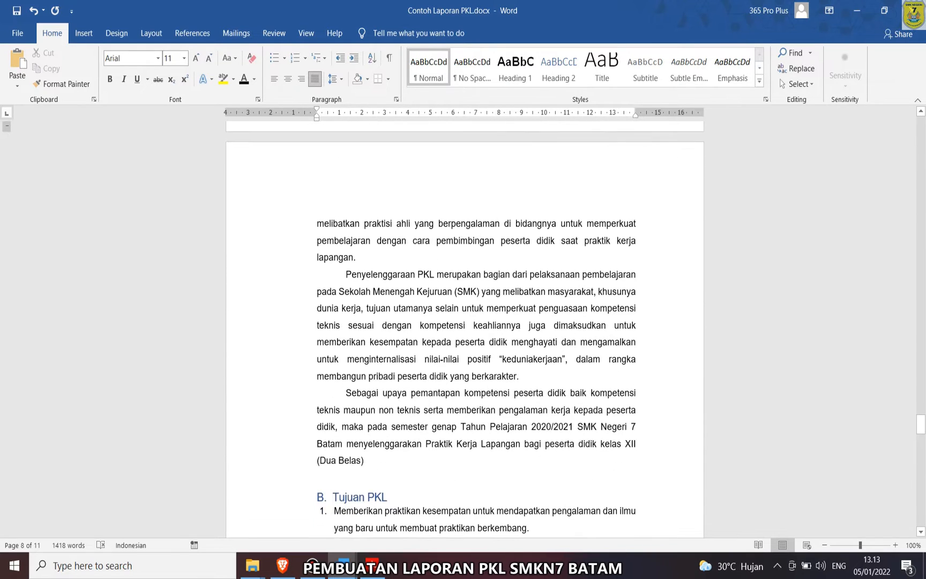
{"action": "scroll", "coordinate": [465, 322], "scroll_direction": "up", "scroll_amount": 1}
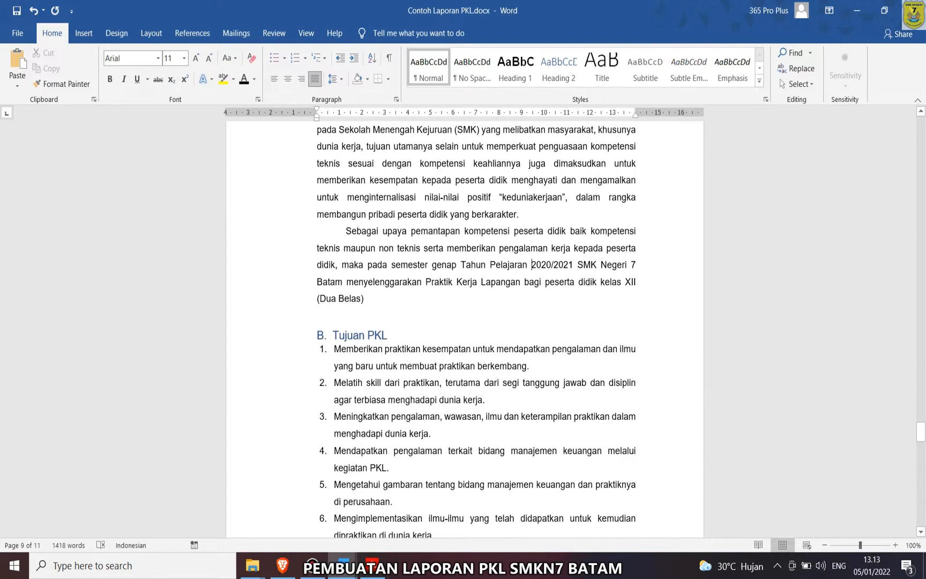
{"action": "left_click_drag", "start_coordinate": [530, 264], "coordinate": [573, 264]}
{"action": "type", "text": "2021/2022"}
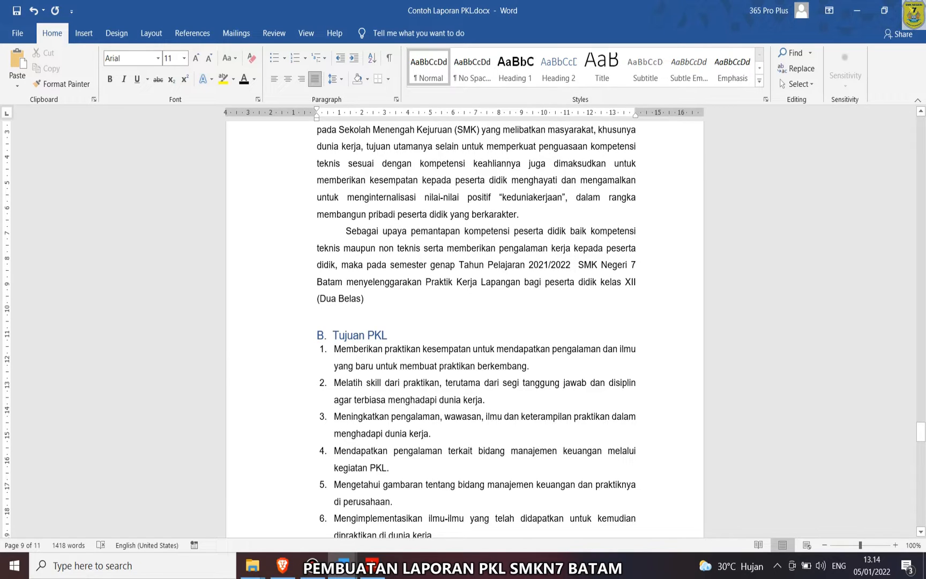
- Change the class at the end of the last Latar belakang paragraph to "XI (sebelas)"
{"action": "key", "text": "Right"}
{"action": "key", "text": "Right"}
{"action": "key", "text": "BackSpace"}
{"action": "mouse_move", "coordinate": [620, 282]}
{"action": "left_mouse_down"}
{"action": "mouse_move", "coordinate": [346, 299]}
{"action": "mouse_move", "coordinate": [636, 284]}
{"action": "left_mouse_up"}
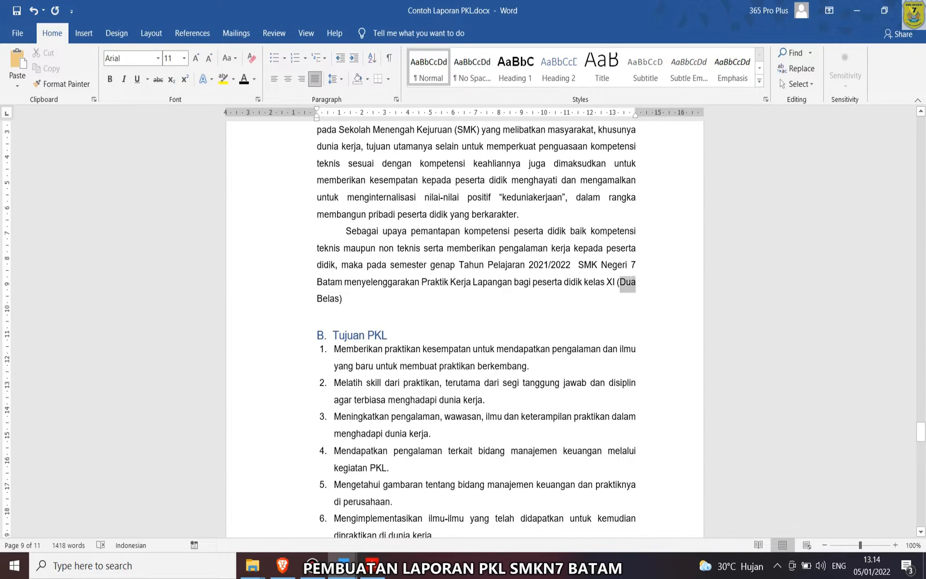
{"action": "type", "text": "sebelas"}
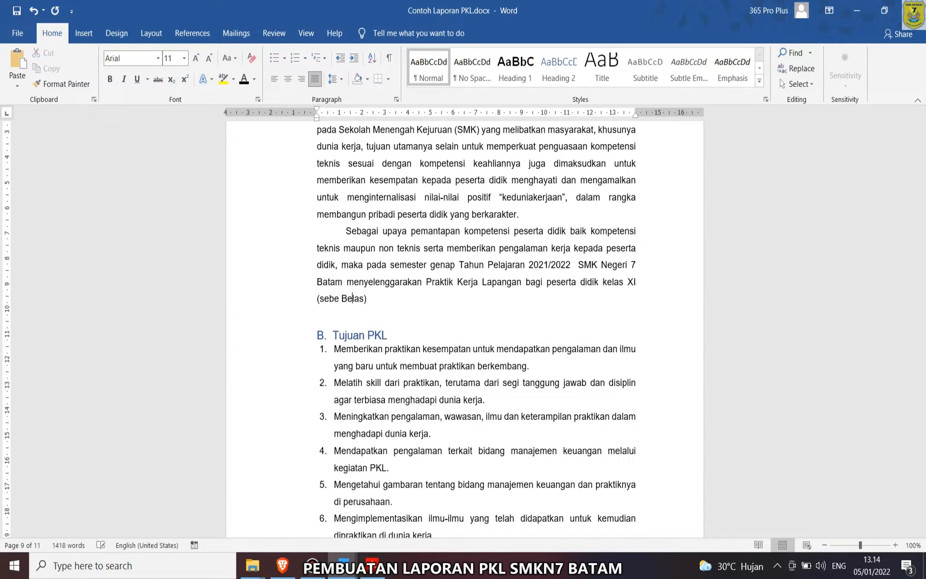
{"action": "key", "text": "Delete"}
{"action": "key", "text": "Delete"}
{"action": "key", "text": "Delete"}
{"action": "key", "text": "Delete"}
{"action": "key", "text": "Delete"}
{"action": "key", "text": "Delete"}
{"action": "left_click", "coordinate": [324, 299]}
- Make the B. Tujuan PKL heading bold and set its font colour to black
{"action": "left_click", "coordinate": [318, 315]}
{"action": "left_click_drag", "start_coordinate": [388, 336], "coordinate": [317, 336]}
{"action": "left_click", "coordinate": [324, 310]}
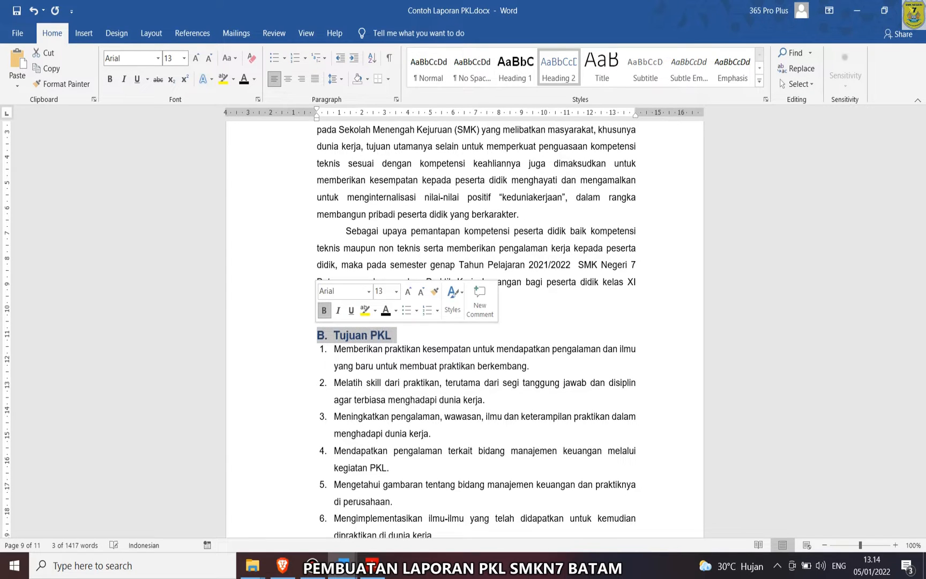
{"action": "left_click", "coordinate": [328, 335]}
{"action": "left_click_drag", "start_coordinate": [394, 335], "coordinate": [317, 335]}
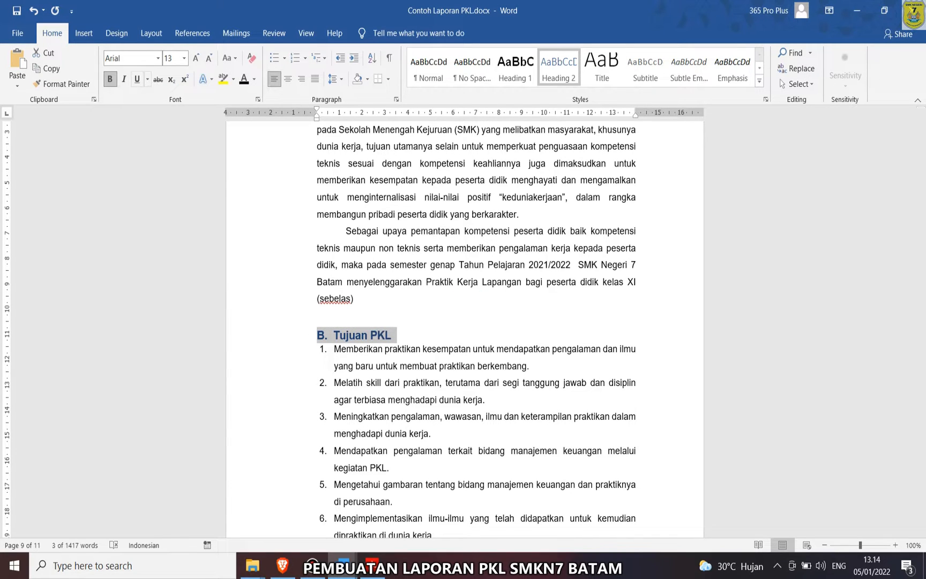
{"action": "left_click", "coordinate": [243, 79]}
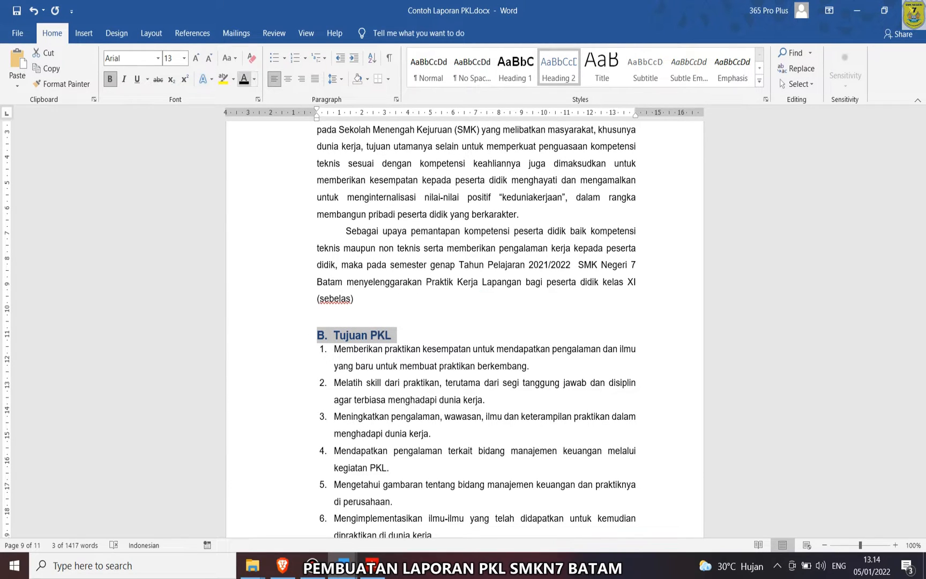
{"action": "left_click", "coordinate": [309, 335]}
- Select the A. Latar belakang heading on the first page of BAB I
{"action": "scroll", "coordinate": [476, 329], "scroll_direction": "up", "scroll_amount": 15}
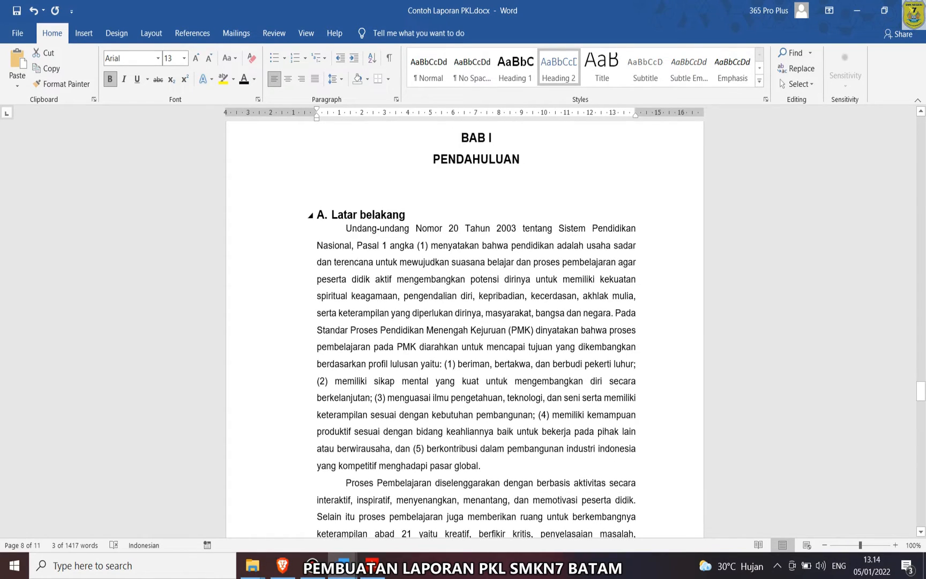
{"action": "left_click", "coordinate": [323, 214]}
{"action": "left_click_drag", "start_coordinate": [410, 215], "coordinate": [316, 214]}
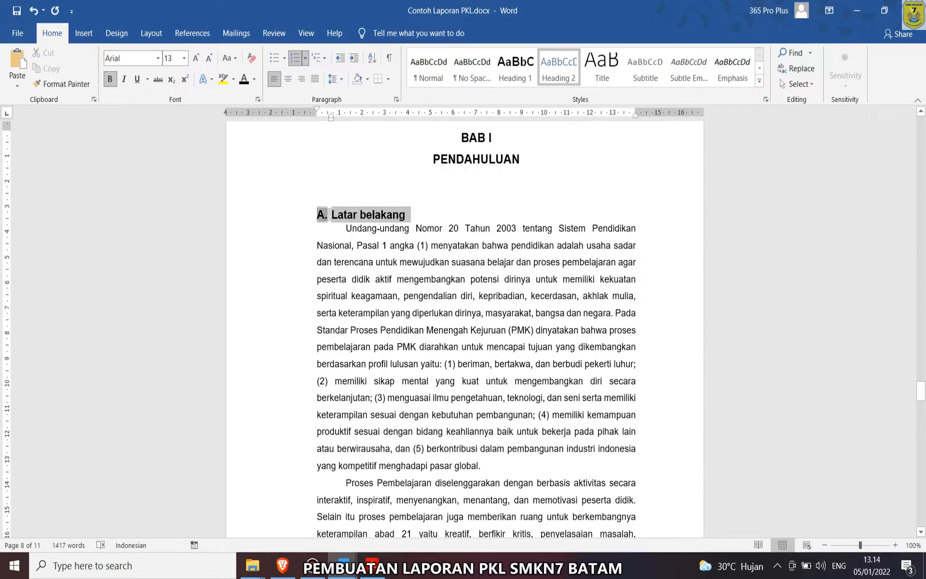
- Copy the formatting of the "A. Latar belakang" heading onto the "Tujuan PKL" heading and delete its duplicate hand-typed "B."
{"action": "left_click", "coordinate": [62, 83]}
{"action": "scroll", "coordinate": [476, 322], "scroll_direction": "down", "scroll_amount": 10}
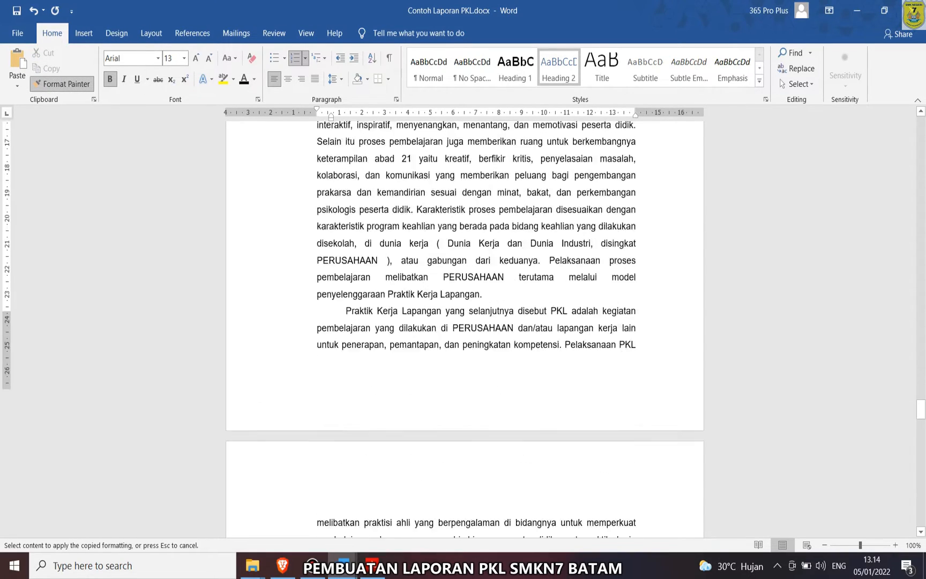
{"action": "left_click", "coordinate": [334, 367]}
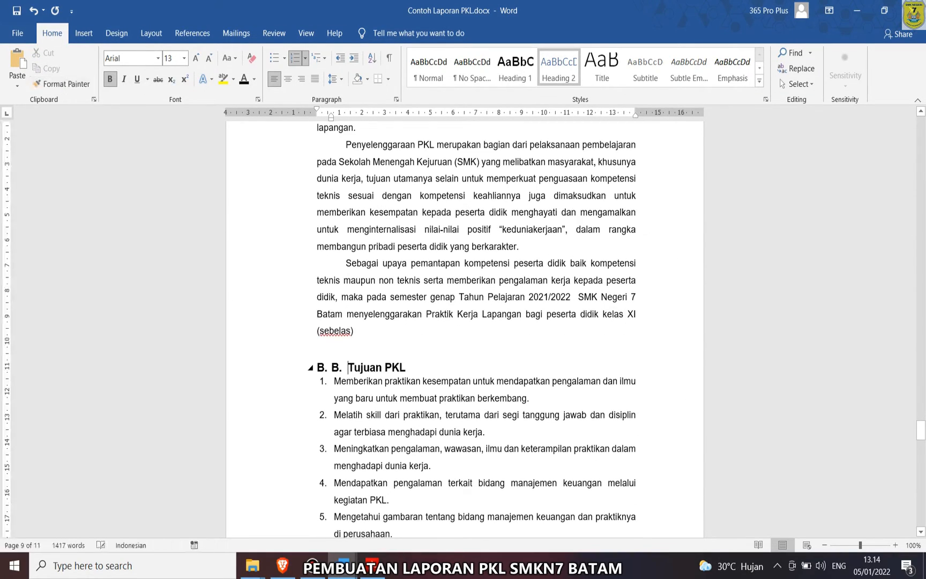
{"action": "left_click", "coordinate": [322, 367]}
{"action": "left_click_drag", "start_coordinate": [347, 367], "coordinate": [332, 368]}
{"action": "key", "text": "BackSpace"}
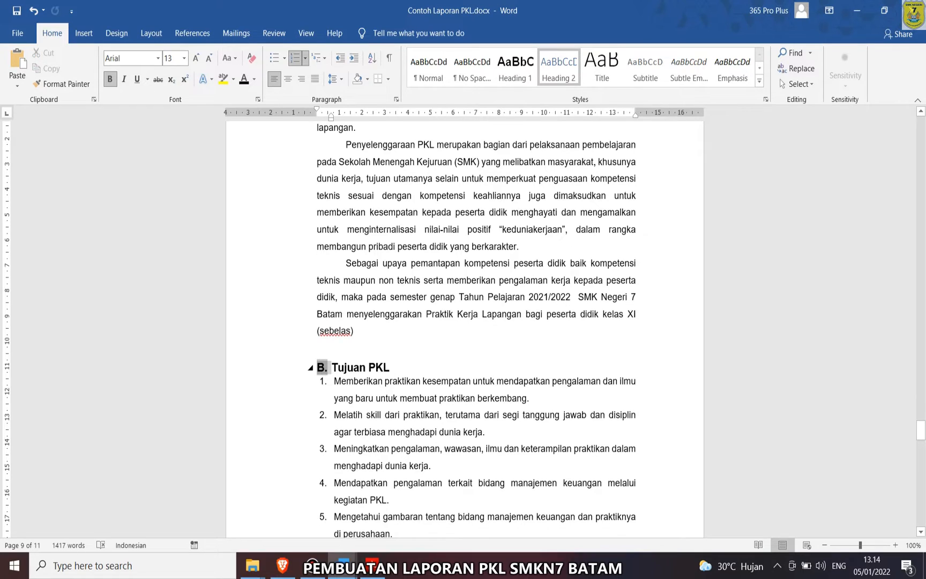
- Apply the 1. 2. 3. numbering format to the six list items under the "Tujuan PKL" heading
{"action": "scroll", "coordinate": [464, 327], "scroll_direction": "down", "scroll_amount": 4}
{"action": "left_click", "coordinate": [323, 189]}
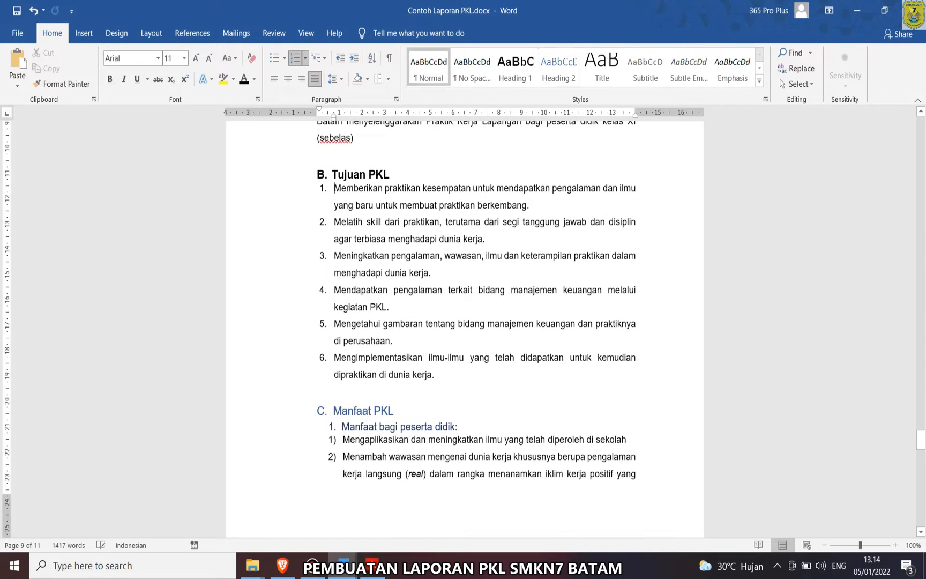
{"action": "left_click", "coordinate": [335, 290]}
{"action": "left_click_drag", "start_coordinate": [436, 375], "coordinate": [336, 189]}
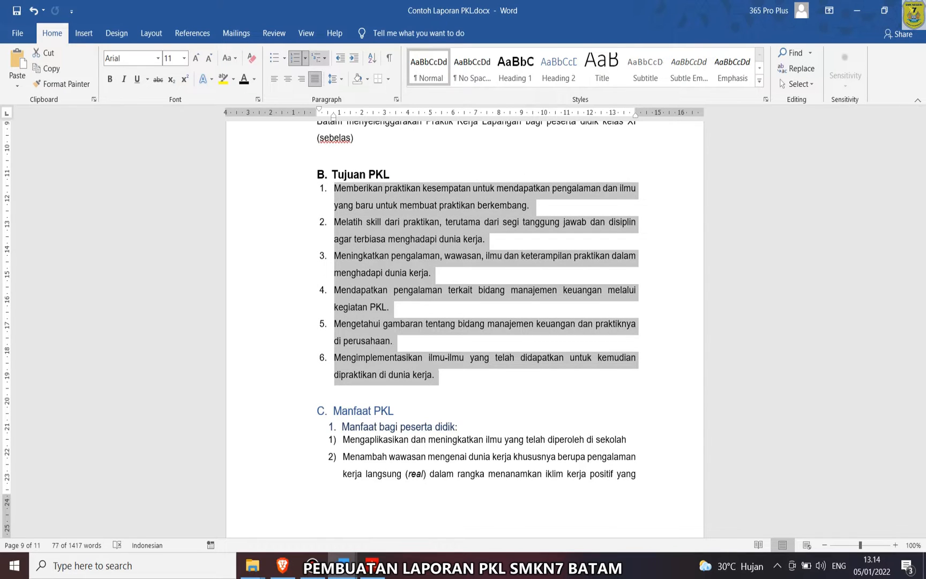
{"action": "left_click", "coordinate": [305, 59]}
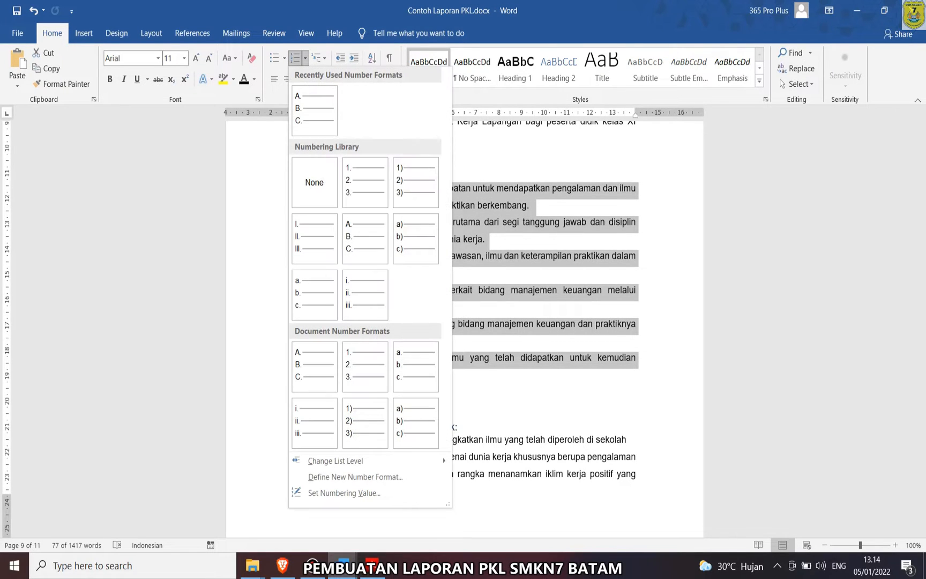
{"action": "left_click", "coordinate": [366, 183]}
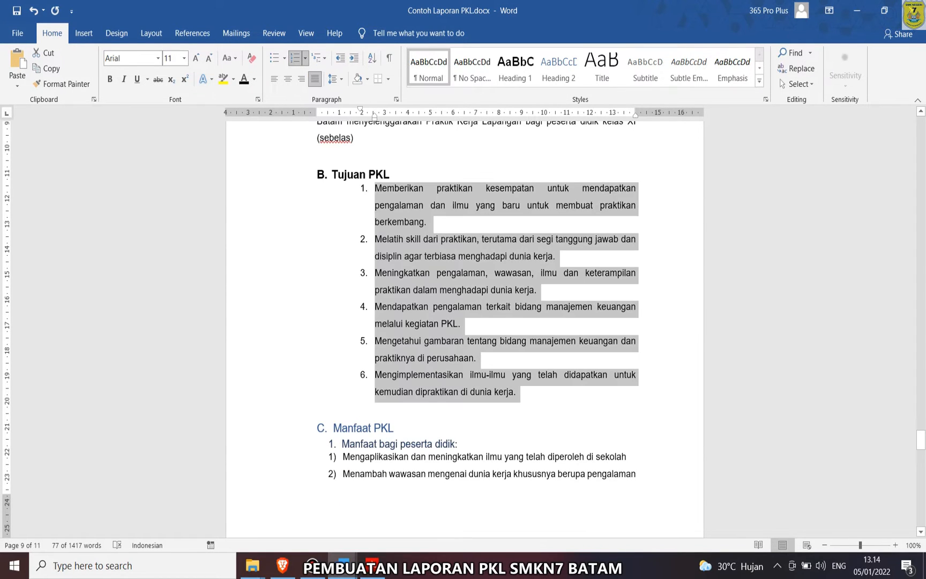
- Move the indents of the numbered "Tujuan PKL" list so its numbers and text line up with the heading above
{"action": "left_click", "coordinate": [375, 188]}
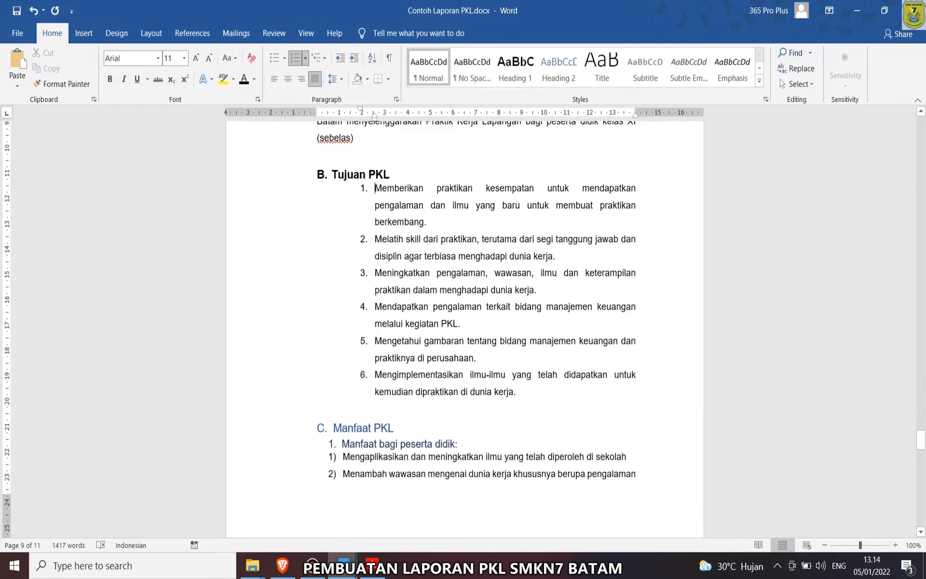
{"action": "left_click", "coordinate": [363, 188]}
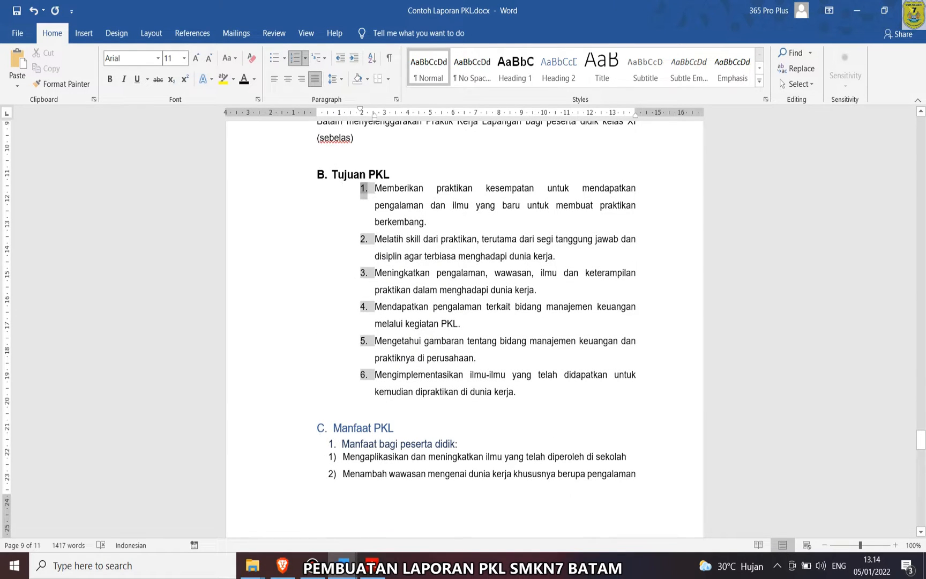
{"action": "left_click_drag", "start_coordinate": [363, 188], "coordinate": [320, 188]}
{"action": "left_click_drag", "start_coordinate": [331, 115], "coordinate": [349, 116]}
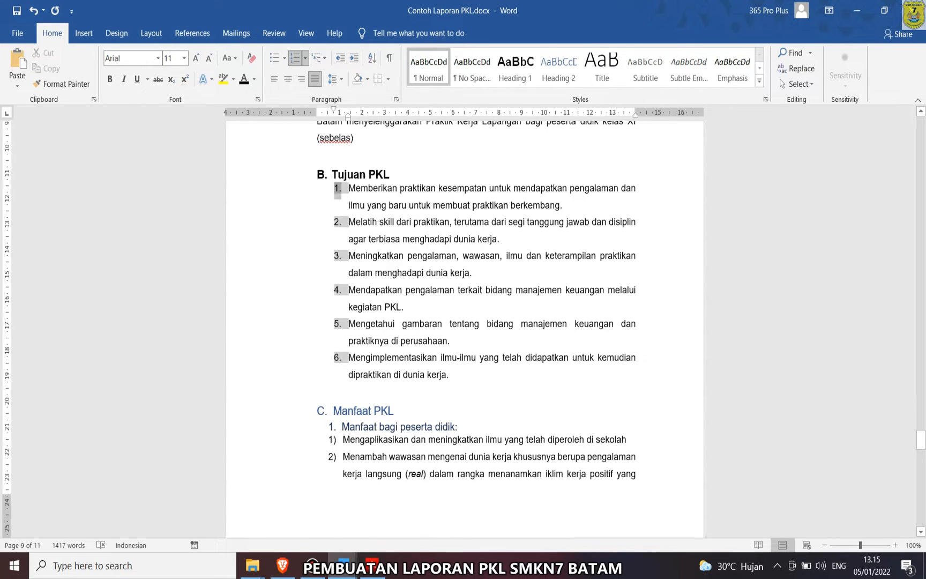
{"action": "scroll", "coordinate": [465, 322], "scroll_direction": "up", "scroll_amount": 4}
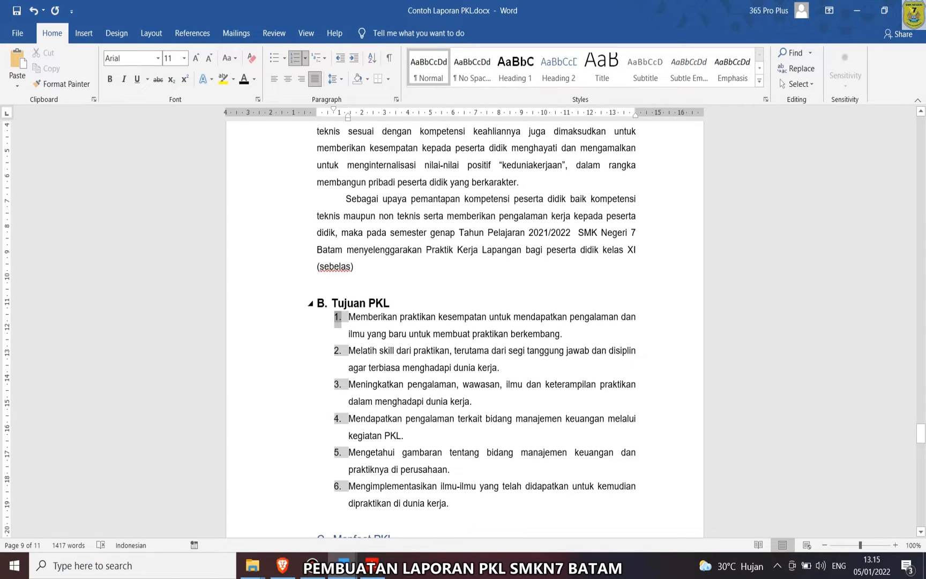
{"action": "left_click_drag", "start_coordinate": [333, 109], "coordinate": [317, 108]}
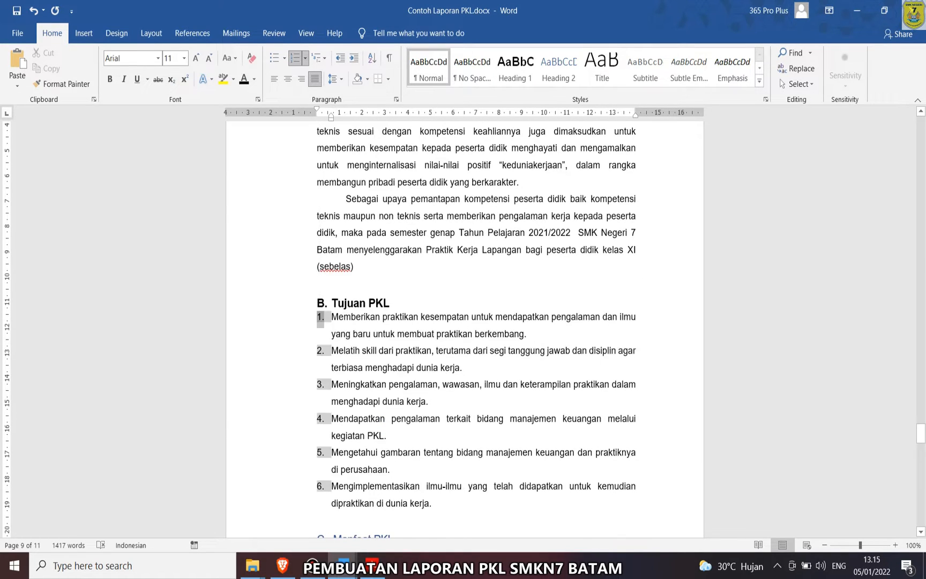
{"action": "left_click", "coordinate": [393, 304]}
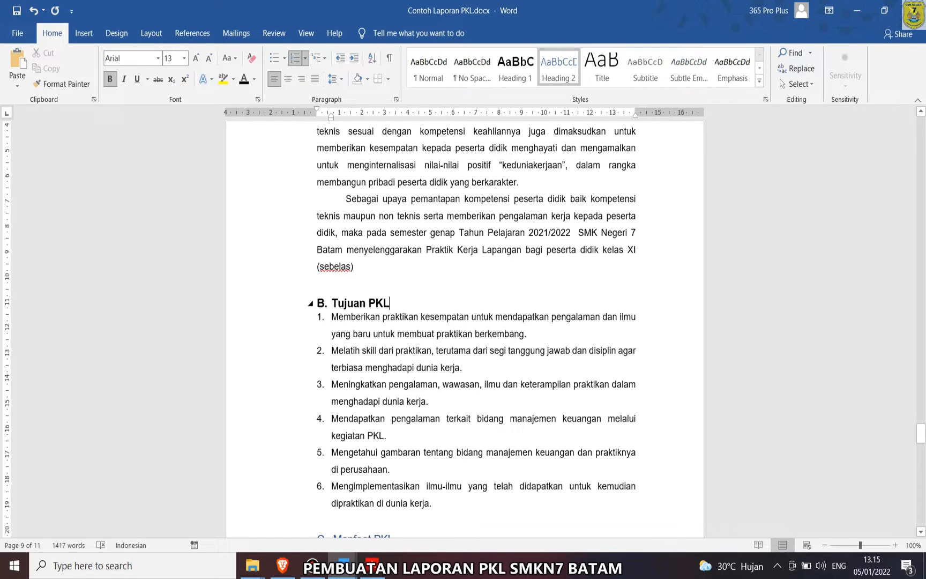
{"action": "scroll", "coordinate": [393, 303], "scroll_direction": "down", "scroll_amount": 3}
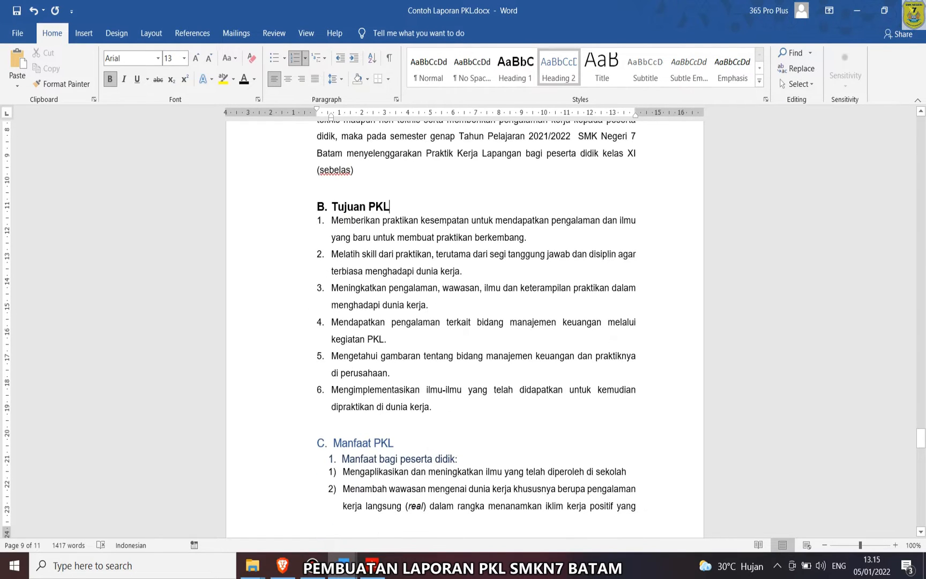
{"action": "left_click", "coordinate": [334, 424]}
{"action": "left_click", "coordinate": [318, 187]}
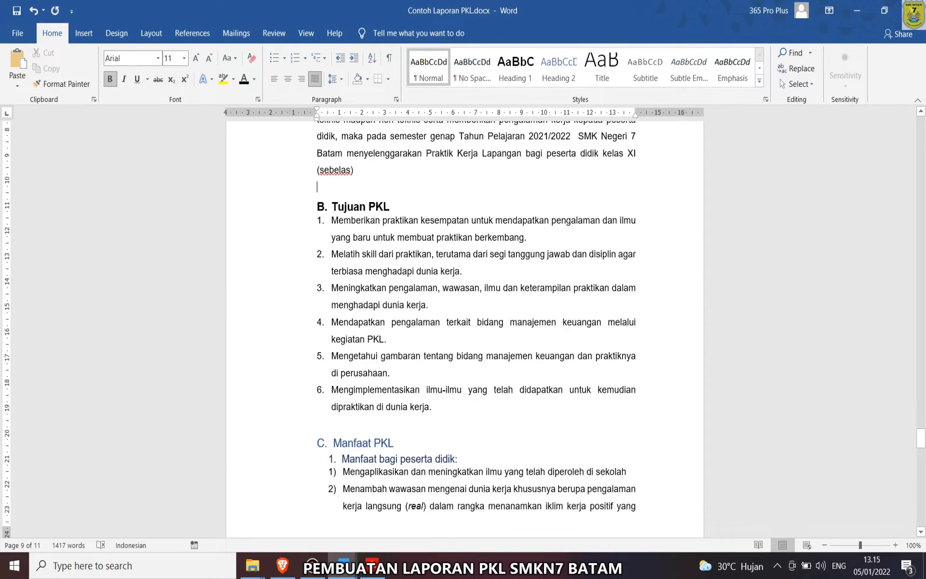
{"action": "left_click", "coordinate": [341, 170]}
{"action": "left_click", "coordinate": [350, 170]}
{"action": "left_click", "coordinate": [345, 170]}
{"action": "left_click", "coordinate": [317, 187]}
{"action": "left_click", "coordinate": [345, 170]}
{"action": "left_click", "coordinate": [318, 187]}
- Make the "Manfaat PKL" heading text bold and black
{"action": "scroll", "coordinate": [464, 310], "scroll_direction": "down", "scroll_amount": 5}
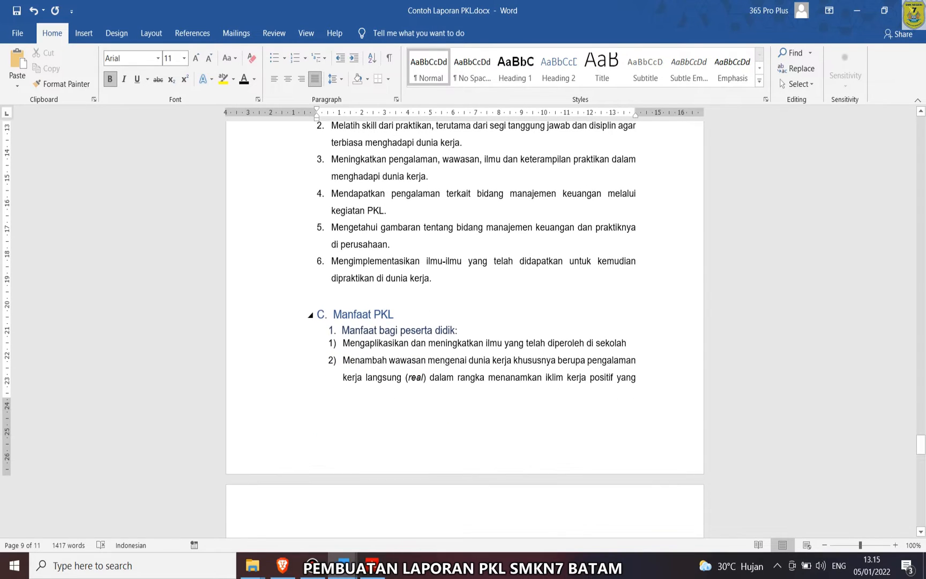
{"action": "left_click_drag", "start_coordinate": [395, 314], "coordinate": [324, 314]}
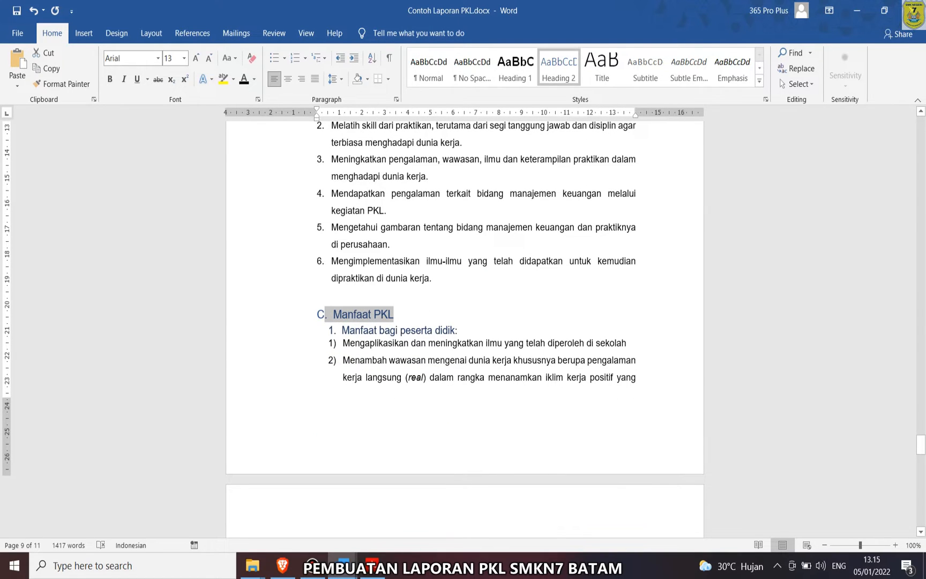
{"action": "left_click", "coordinate": [110, 79]}
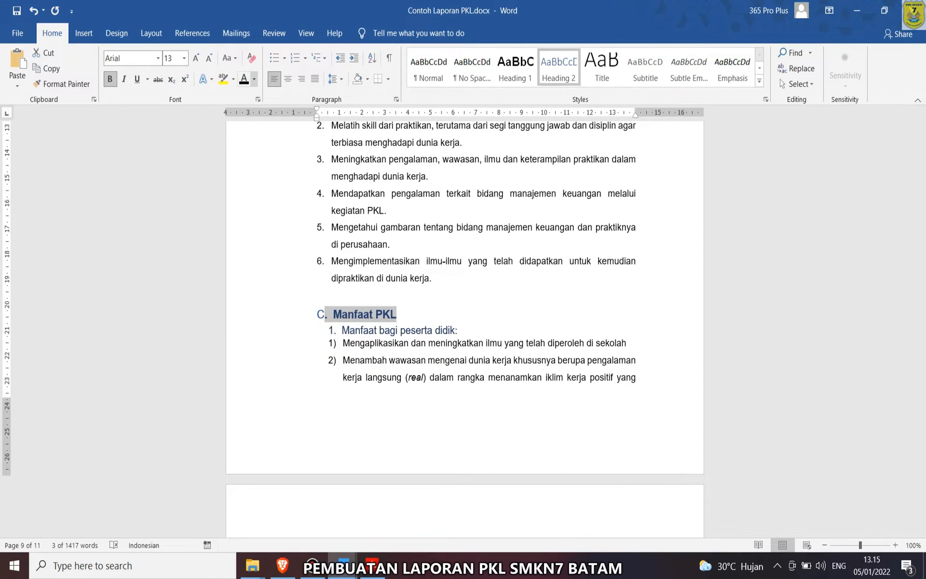
{"action": "left_click", "coordinate": [243, 79]}
{"action": "left_click", "coordinate": [333, 314]}
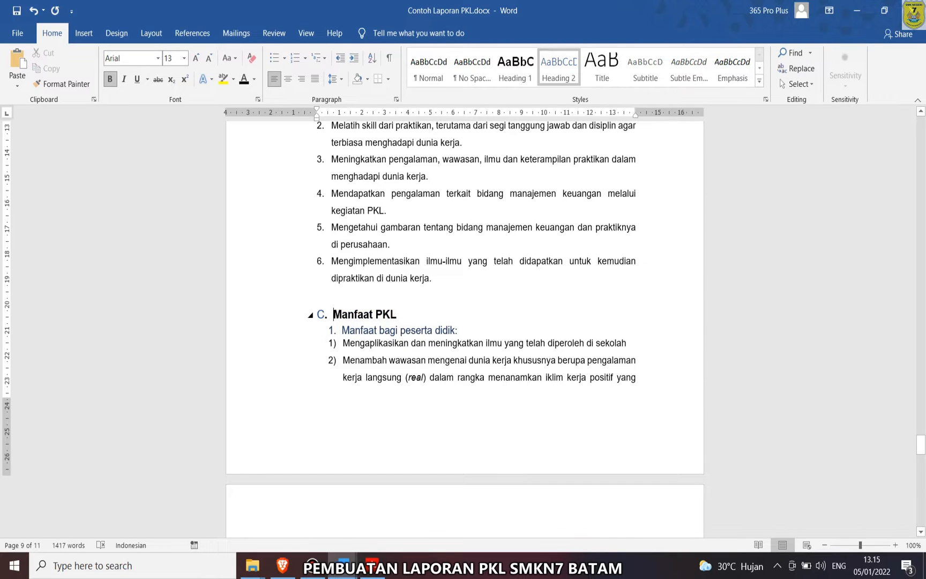
- Copy the formatting of the "B. Tujuan PKL" heading onto the "Manfaat PKL" heading and delete its duplicate hand-typed "C."
{"action": "scroll", "coordinate": [465, 329], "scroll_direction": "up", "scroll_amount": 5}
{"action": "left_click", "coordinate": [322, 271]}
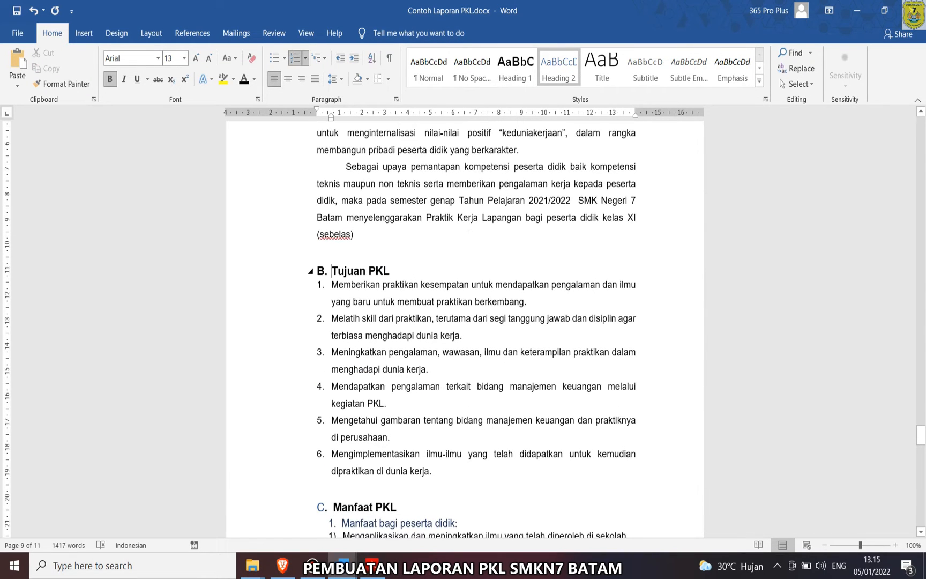
{"action": "left_click", "coordinate": [62, 84]}
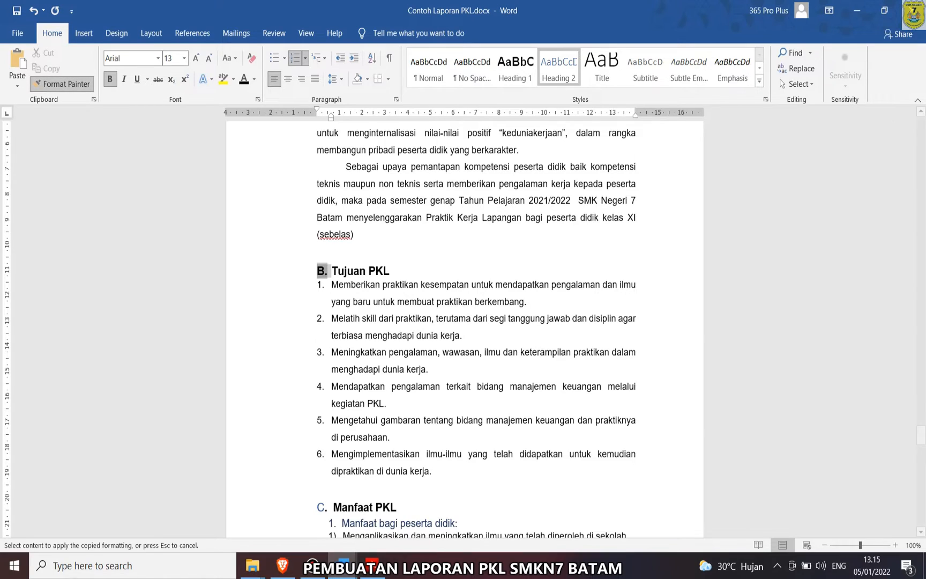
{"action": "scroll", "coordinate": [321, 316], "scroll_direction": "down", "scroll_amount": 5}
{"action": "left_click", "coordinate": [332, 314]}
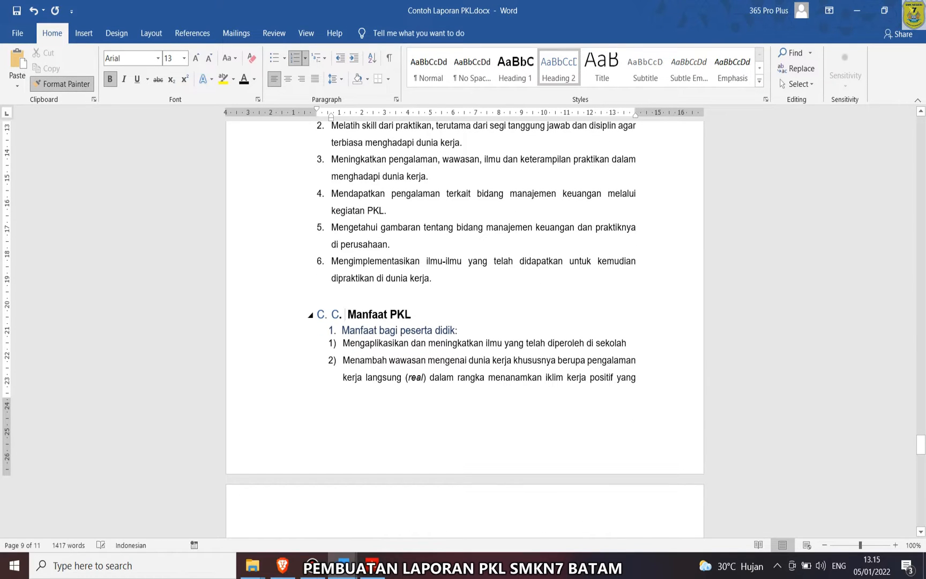
{"action": "left_click_drag", "start_coordinate": [349, 314], "coordinate": [331, 315]}
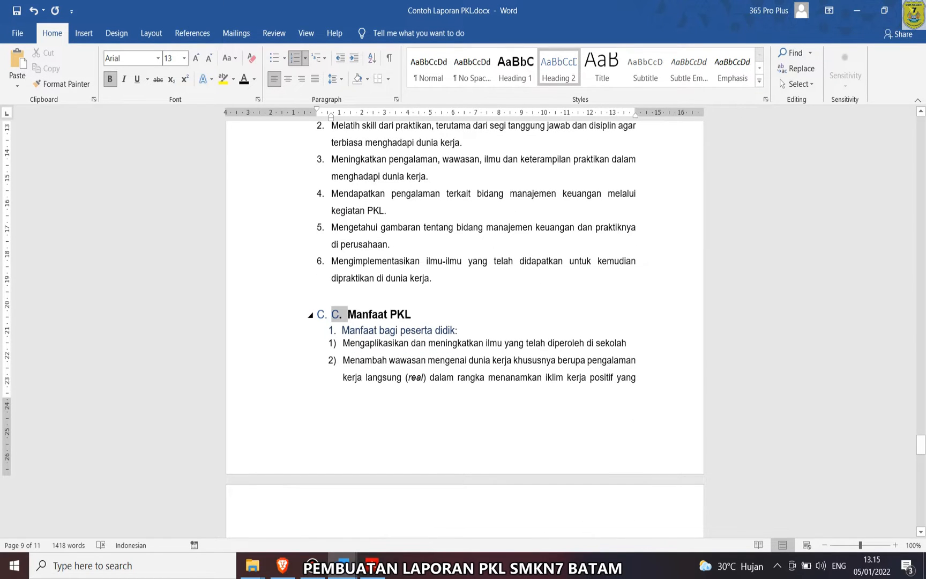
{"action": "key", "text": "BackSpace"}
- Format the "C." heading number as bold and black, and set the "1. Manfaat bagi peserta didik:" subheading to black
{"action": "left_click", "coordinate": [322, 315]}
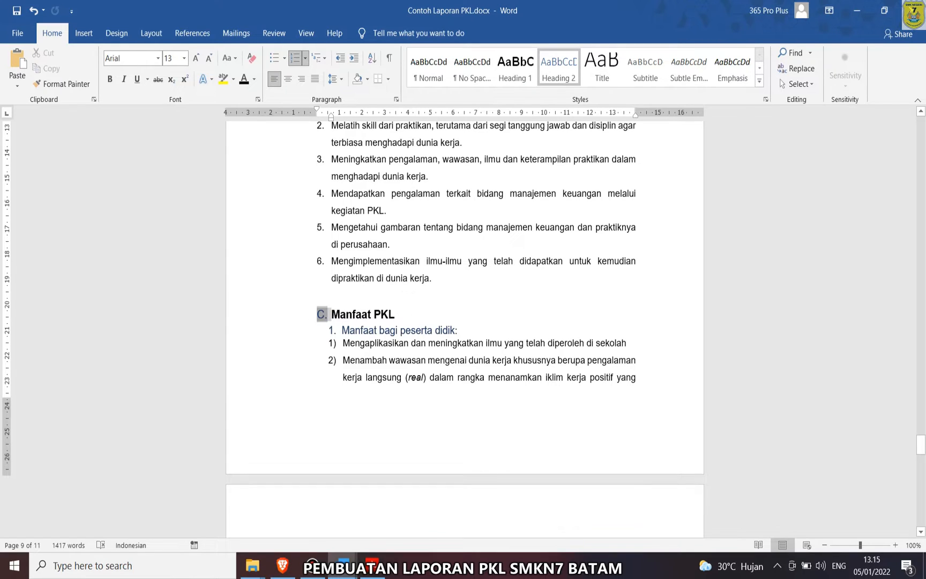
{"action": "left_click", "coordinate": [244, 79]}
{"action": "left_click_drag", "start_coordinate": [339, 315], "coordinate": [326, 265]}
{"action": "left_click", "coordinate": [322, 314]}
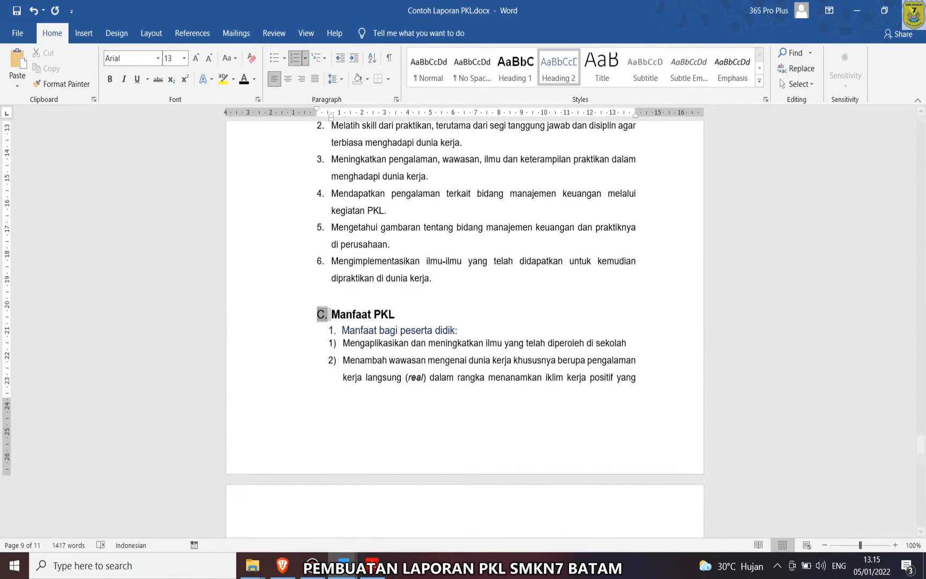
{"action": "left_click", "coordinate": [362, 331]}
{"action": "left_click_drag", "start_coordinate": [458, 330], "coordinate": [327, 330]}
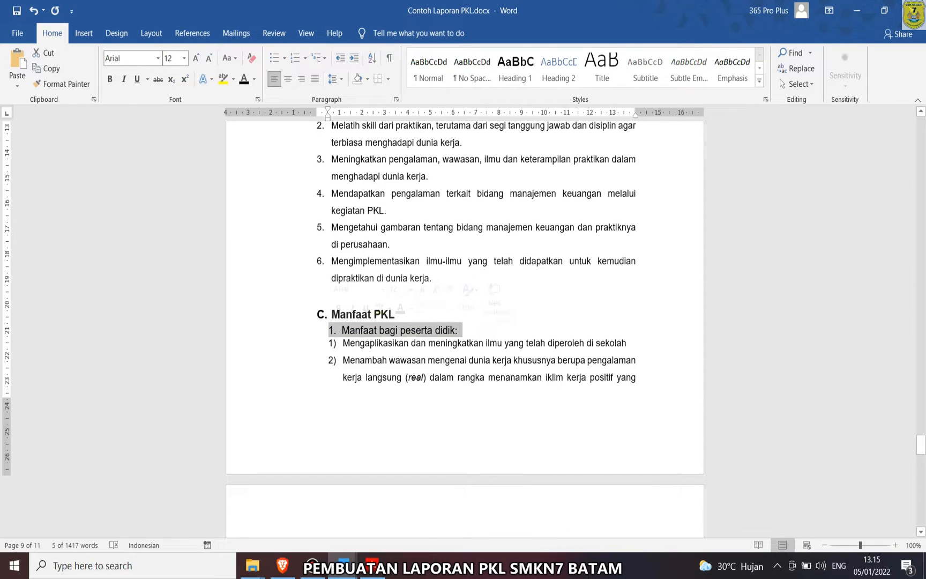
- Replace the typed number of "Manfaat bagi peserta didik:" with automatic 1. 2. 3. numbering and move its indent to the left margin
{"action": "left_click", "coordinate": [335, 330]}
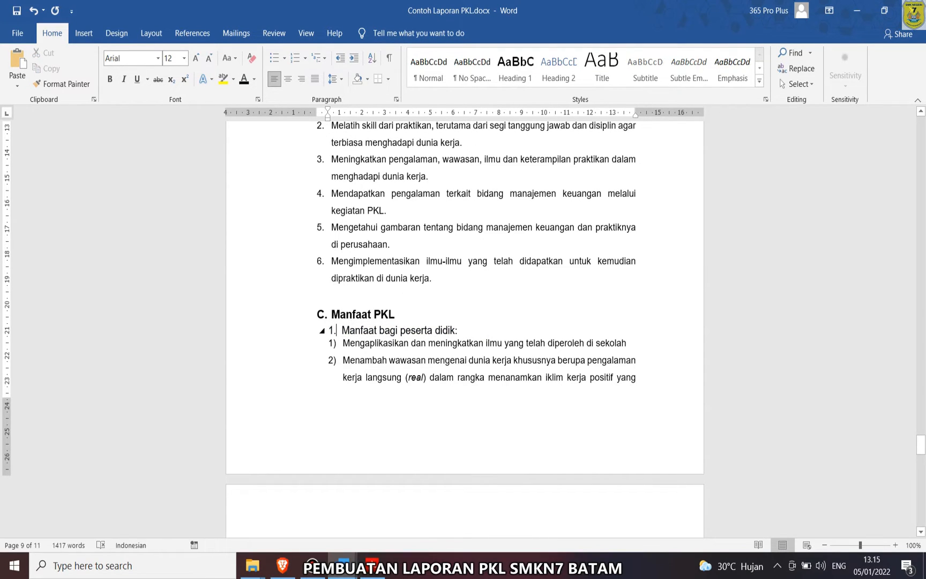
{"action": "left_click", "coordinate": [334, 330]}
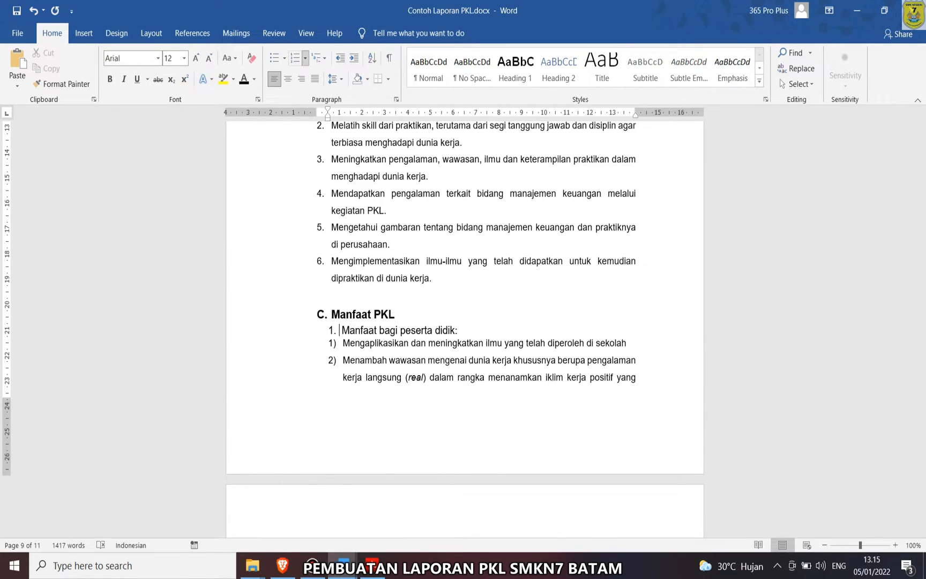
{"action": "left_click", "coordinate": [305, 57]}
{"action": "left_click", "coordinate": [365, 182]}
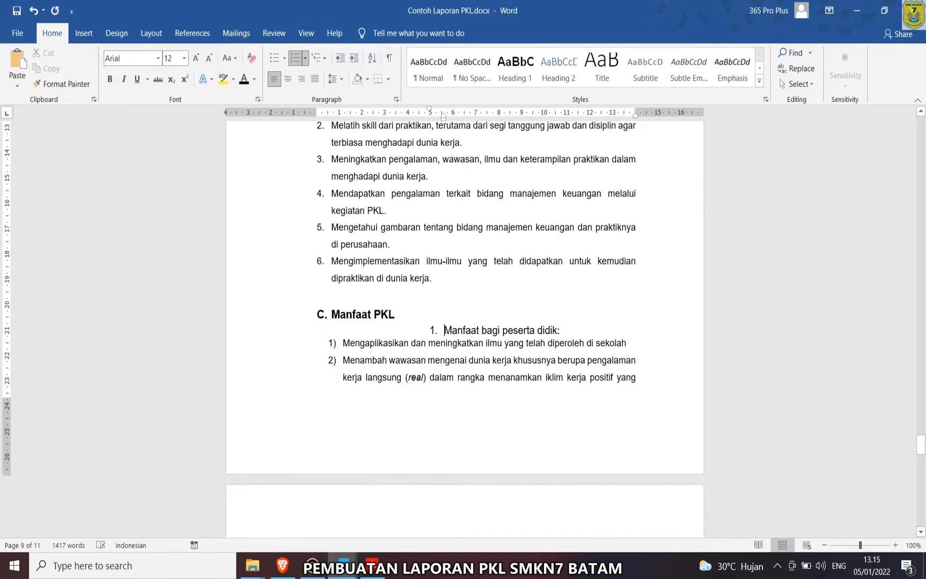
{"action": "left_click", "coordinate": [305, 58]}
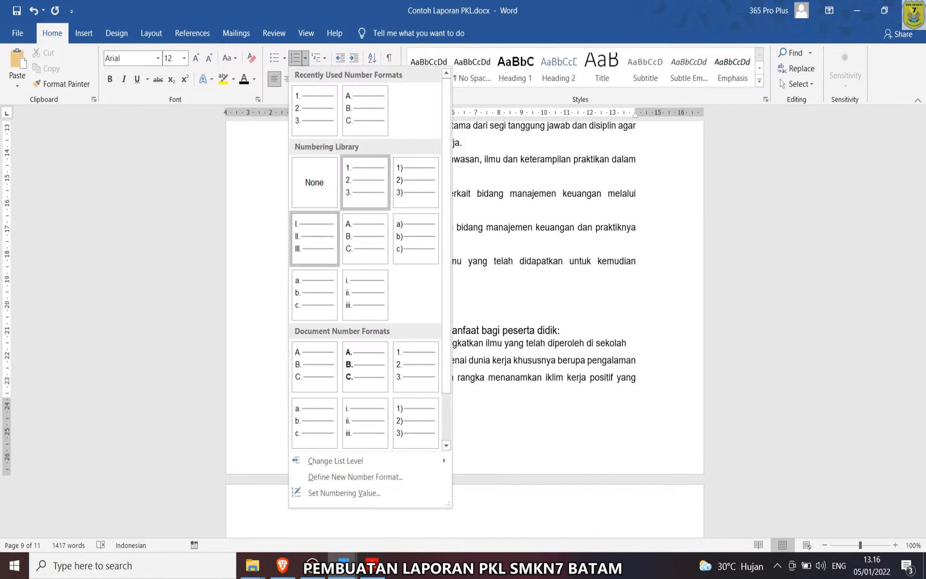
{"action": "left_click", "coordinate": [315, 111]}
{"action": "left_click", "coordinate": [433, 330]}
{"action": "left_click_drag", "start_coordinate": [429, 112], "coordinate": [317, 112]}
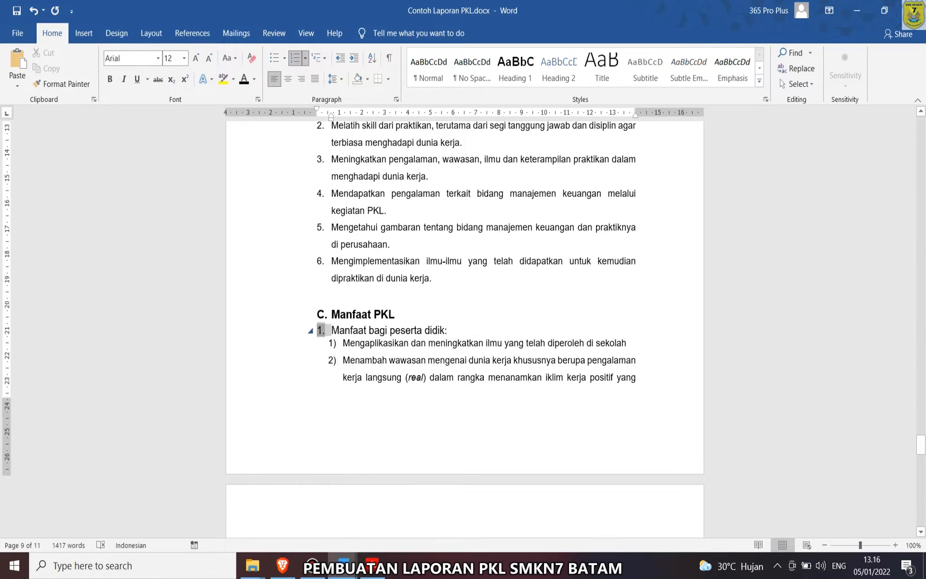
{"action": "left_click", "coordinate": [332, 343]}
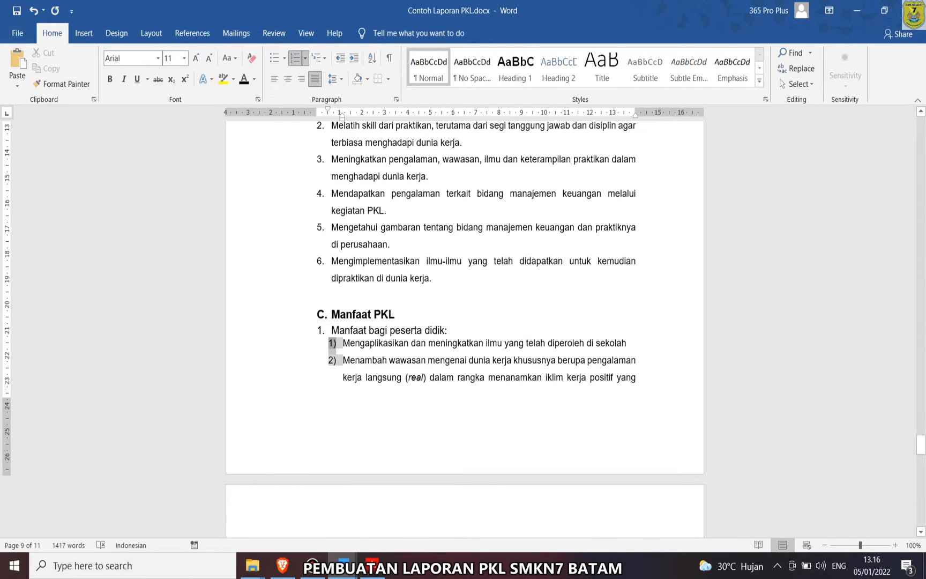
{"action": "scroll", "coordinate": [464, 321], "scroll_direction": "down", "scroll_amount": 3}
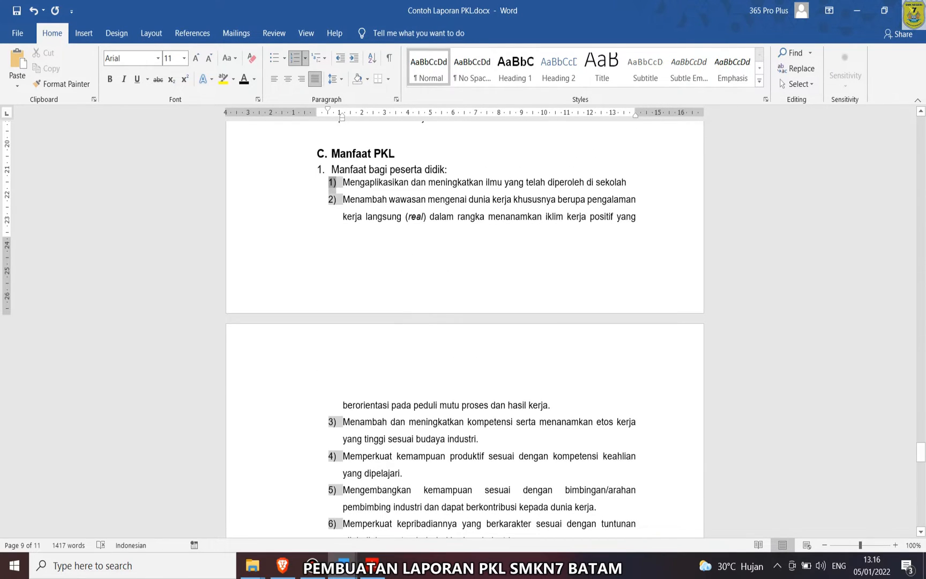
{"action": "left_click", "coordinate": [343, 182]}
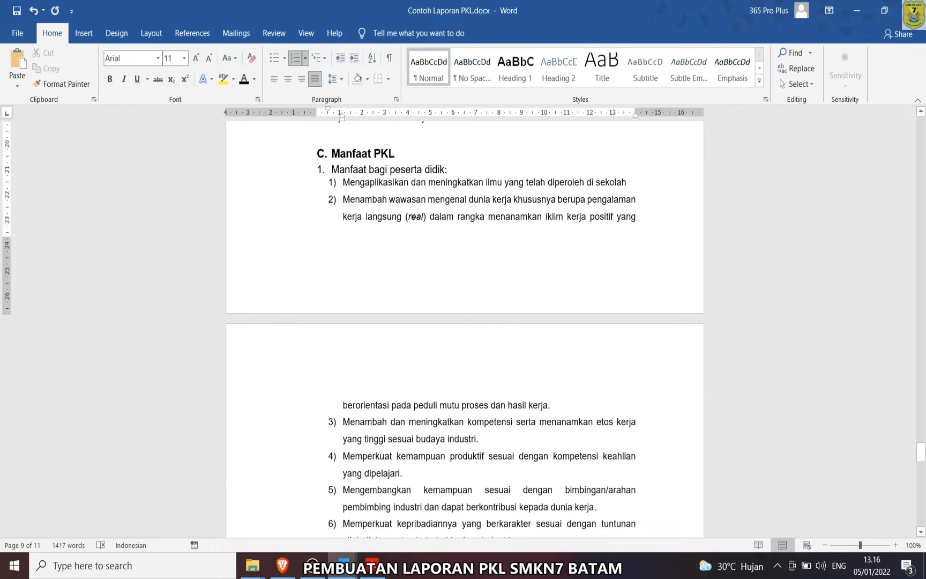
{"action": "left_click", "coordinate": [320, 169]}
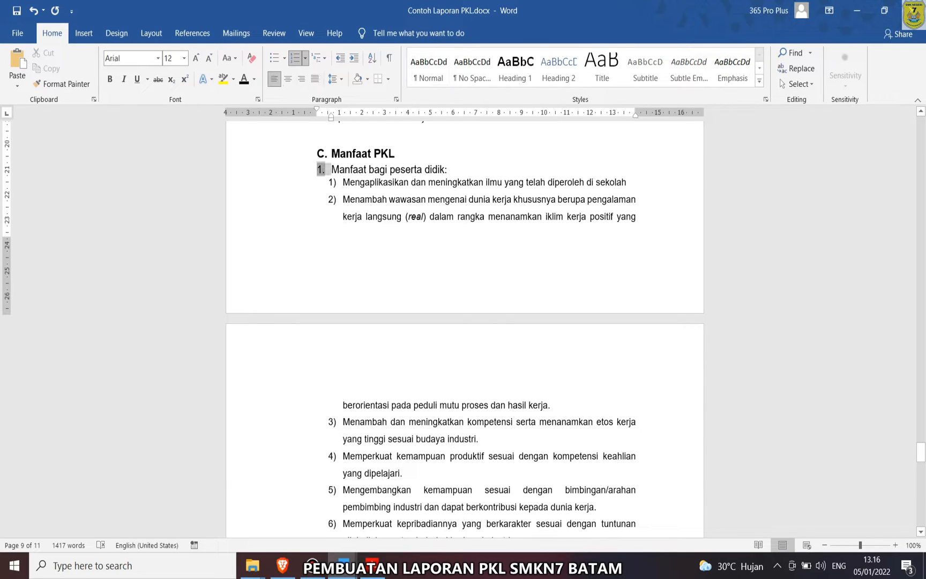
{"action": "left_click", "coordinate": [332, 182]}
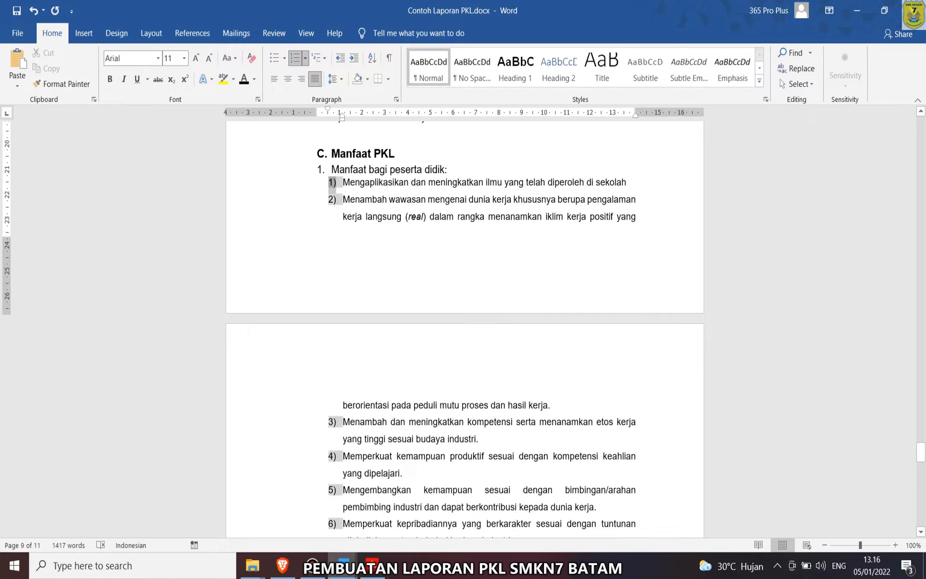
{"action": "left_click_drag", "start_coordinate": [343, 183], "coordinate": [518, 187]}
{"action": "scroll", "coordinate": [482, 266], "scroll_direction": "up", "scroll_amount": 9}
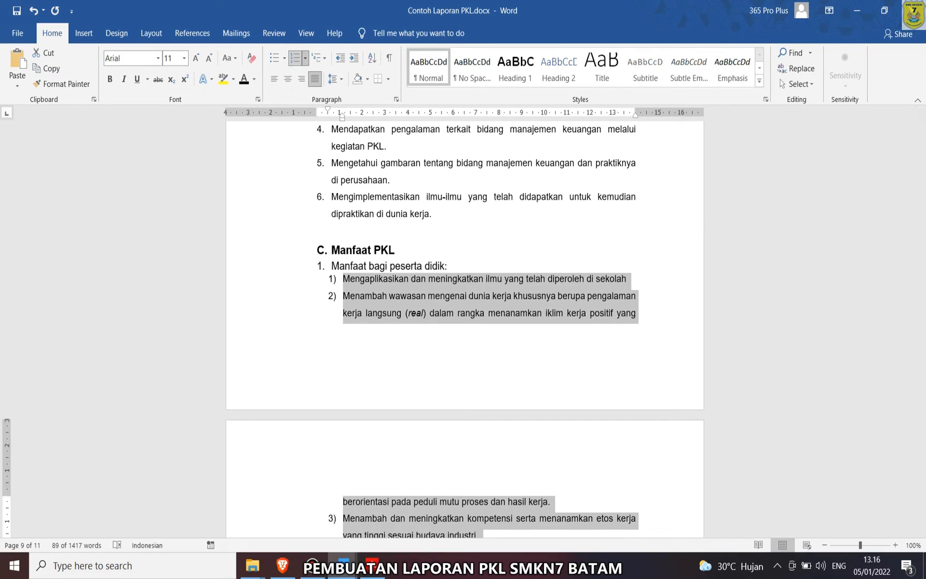
{"action": "left_click", "coordinate": [304, 58]}
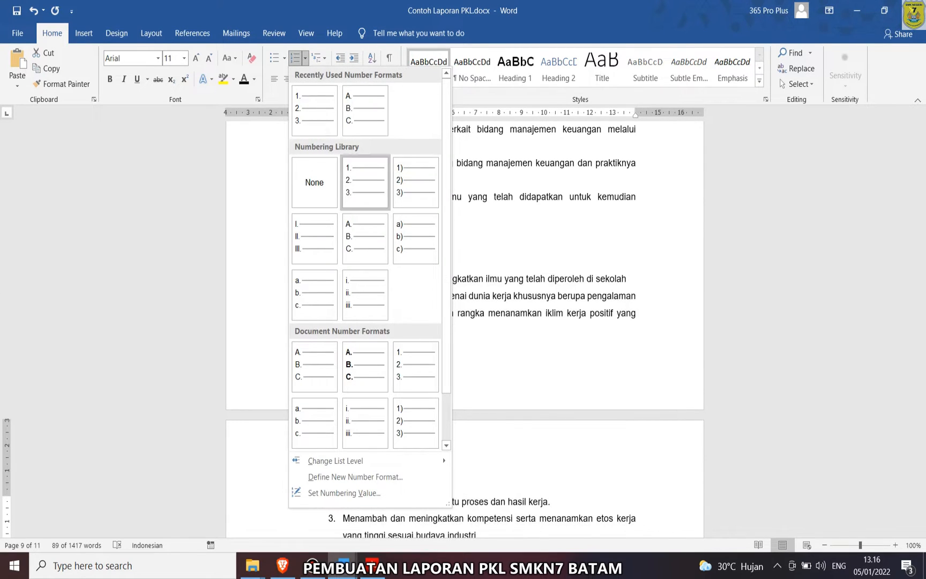
{"action": "key", "text": "Escape"}
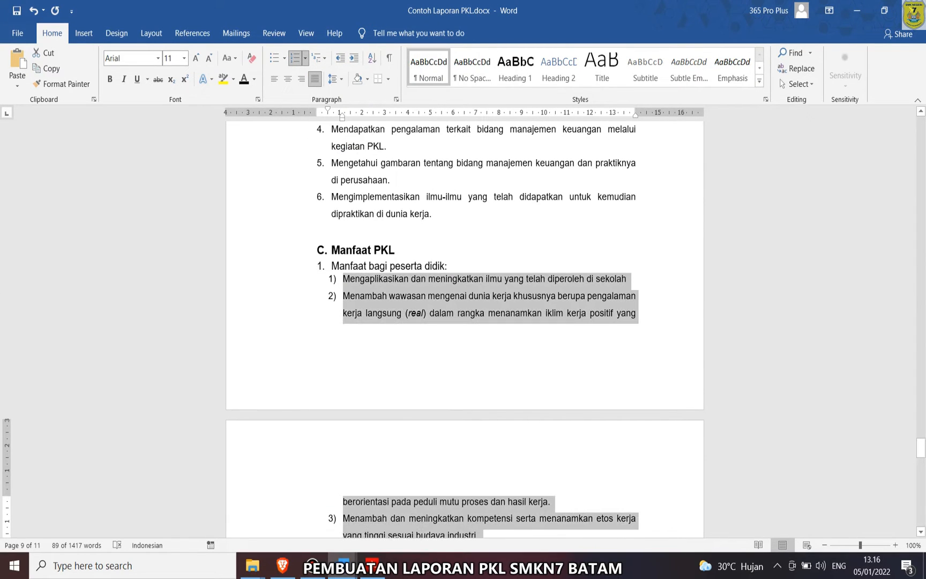
{"action": "scroll", "coordinate": [345, 335], "scroll_direction": "down", "scroll_amount": 6}
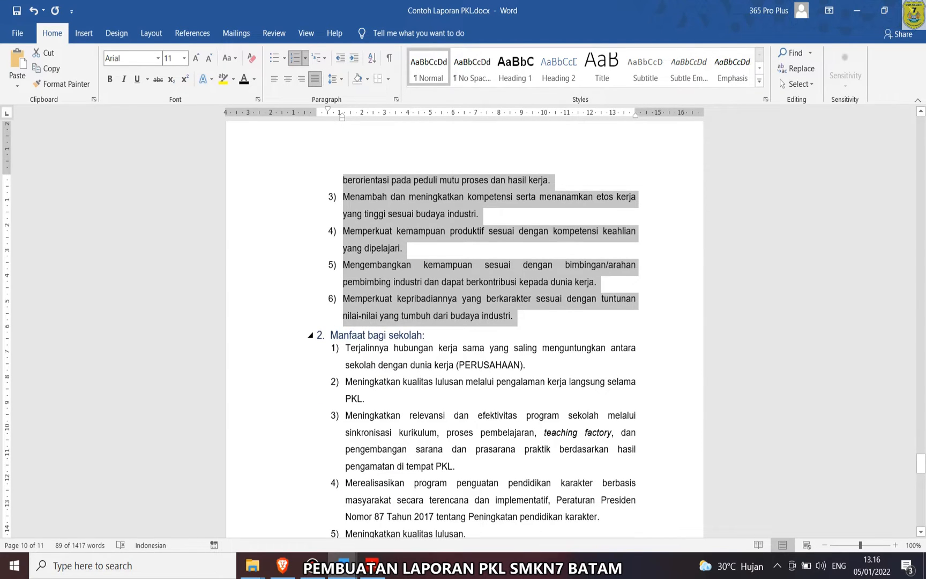
- Copy the formatting of the numbered "Manfaat bagi peserta didik:" subheading onto "Manfaat bagi sekolah:" and delete its duplicate hand-typed "2."
{"action": "left_click", "coordinate": [344, 335]}
{"action": "left_click_drag", "start_coordinate": [426, 335], "coordinate": [330, 334]}
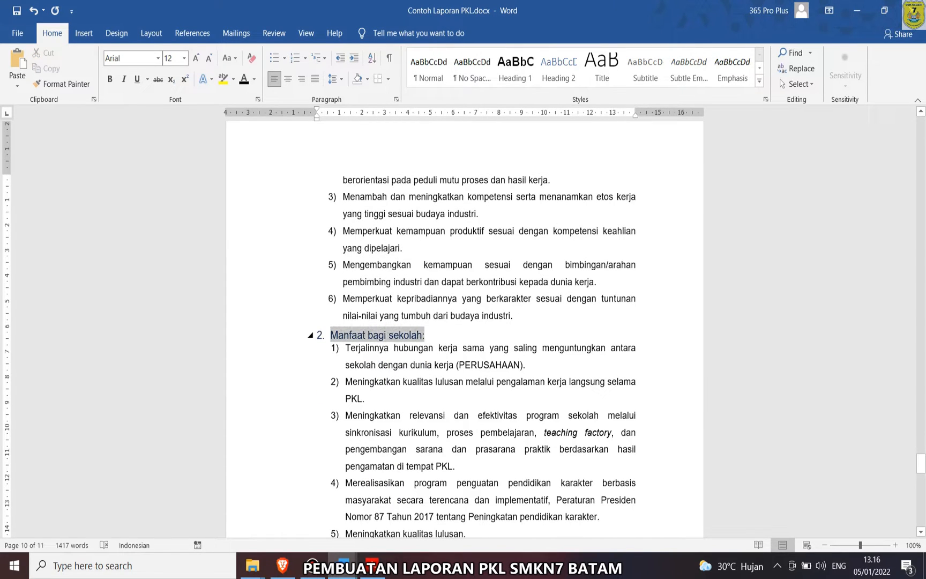
{"action": "scroll", "coordinate": [464, 329], "scroll_direction": "up", "scroll_amount": 5}
{"action": "left_click", "coordinate": [320, 202]}
{"action": "left_click", "coordinate": [61, 84]}
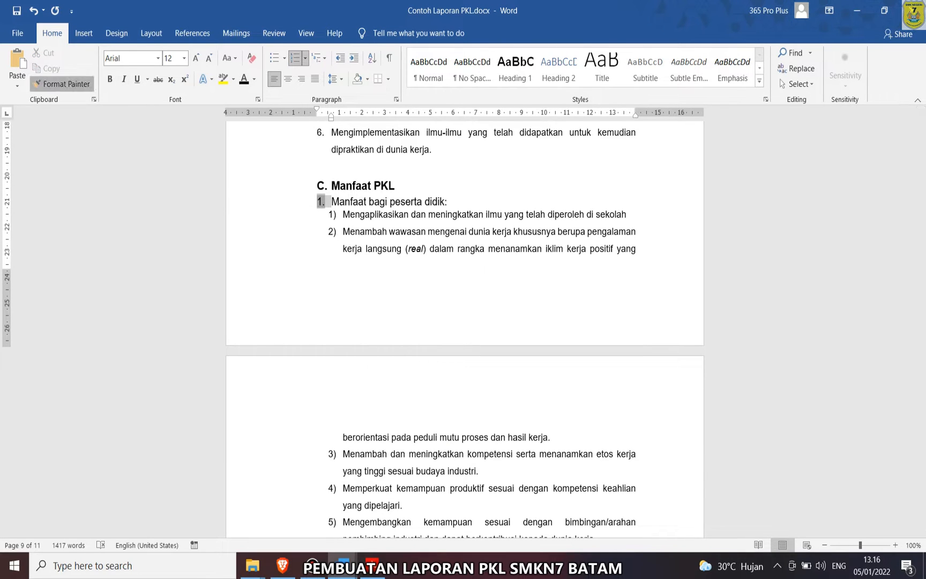
{"action": "scroll", "coordinate": [464, 322], "scroll_direction": "down", "scroll_amount": 3}
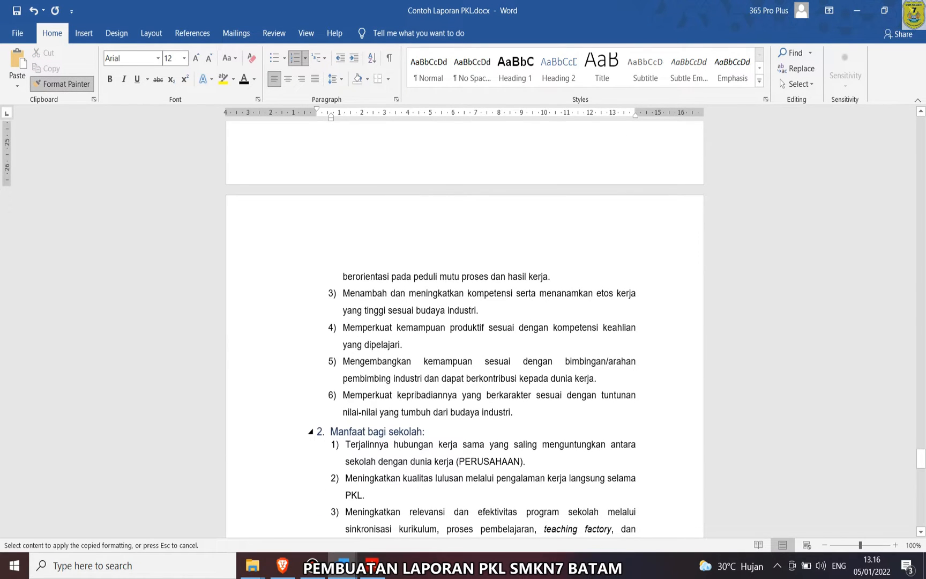
{"action": "left_click", "coordinate": [330, 431]}
{"action": "left_click", "coordinate": [352, 431]}
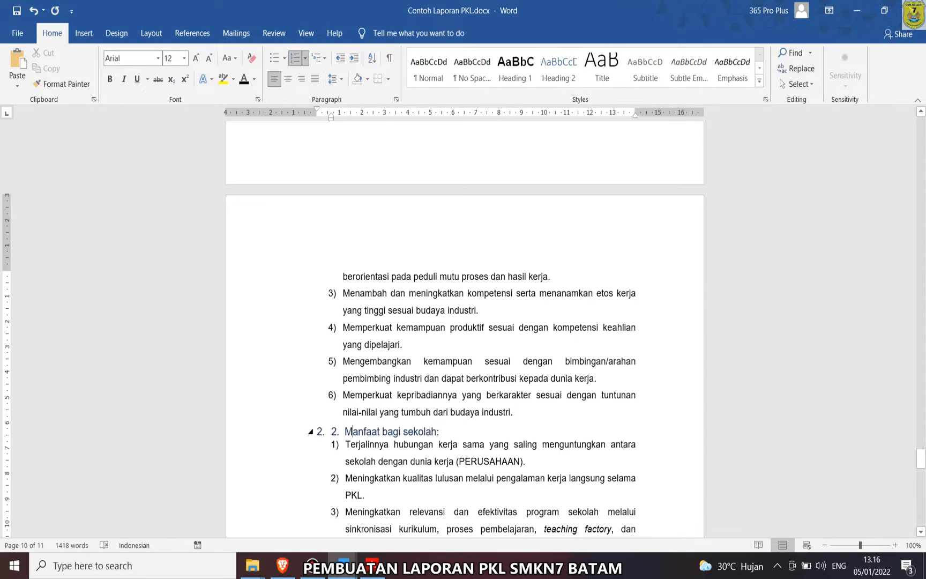
{"action": "key", "text": "BackSpace"}
{"action": "key", "text": "BackSpace"}
{"action": "key", "text": "BackSpace"}
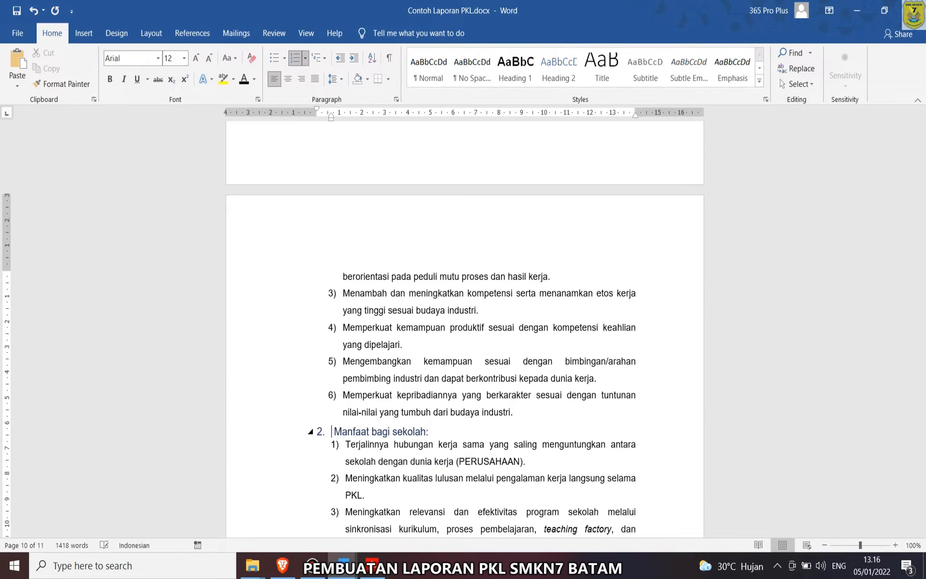
- Set the "Manfaat bagi sekolah:" subheading text to black at font size 11
{"action": "left_click_drag", "start_coordinate": [429, 432], "coordinate": [331, 431]}
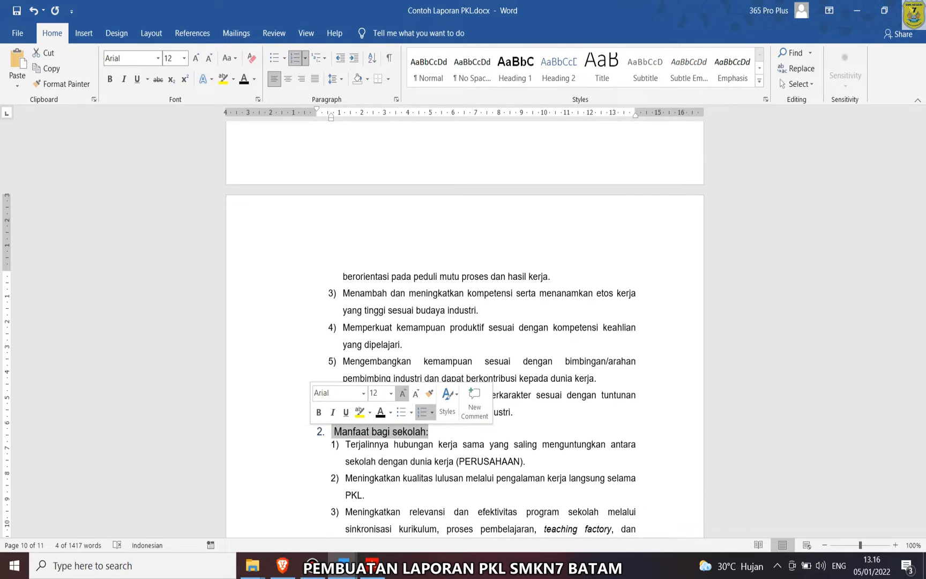
{"action": "left_click", "coordinate": [391, 393]}
{"action": "left_click", "coordinate": [381, 377]}
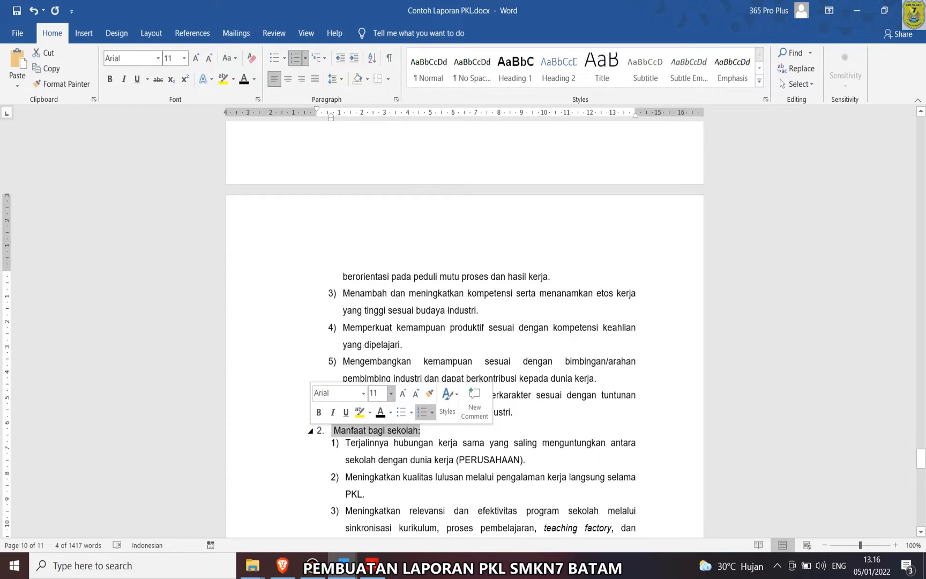
{"action": "left_click", "coordinate": [320, 430]}
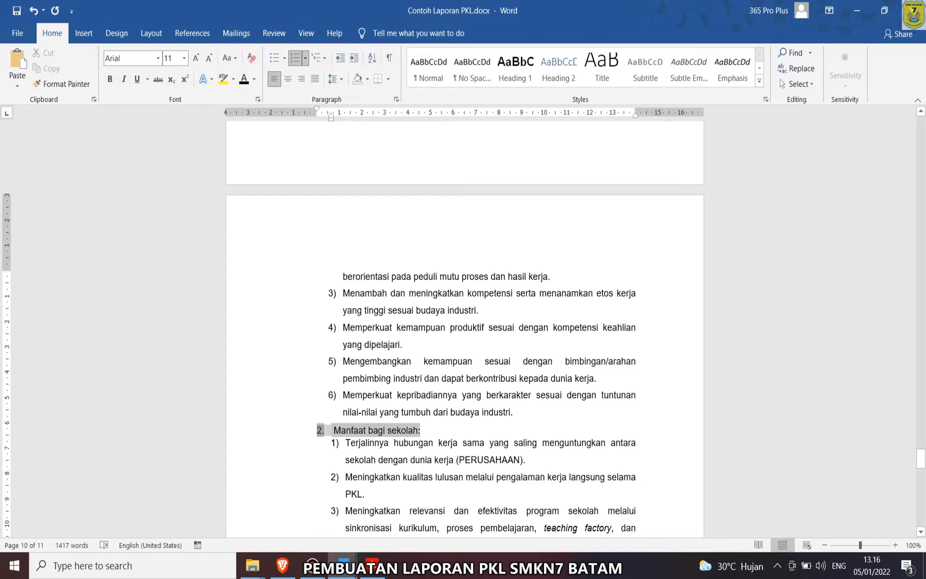
- Set the "3. Manfaat bagi dunia kerja:" subheading to black at font size 11
{"action": "scroll", "coordinate": [464, 328], "scroll_direction": "up", "scroll_amount": 5}
{"action": "left_click_drag", "start_coordinate": [450, 202], "coordinate": [331, 201]}
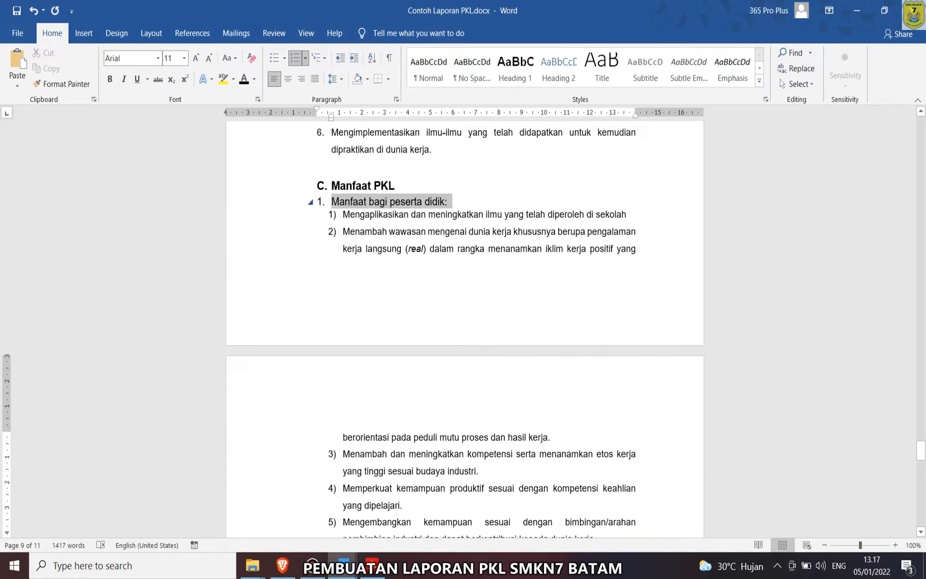
{"action": "scroll", "coordinate": [464, 329], "scroll_direction": "down", "scroll_amount": 12}
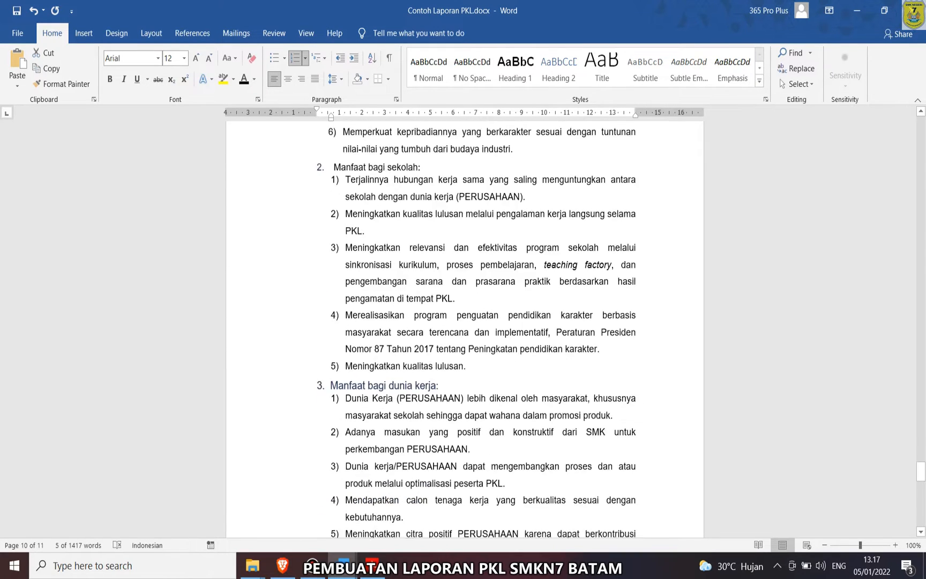
{"action": "scroll", "coordinate": [436, 340], "scroll_direction": "down", "scroll_amount": 1}
{"action": "left_click", "coordinate": [437, 340]}
{"action": "left_click_drag", "start_coordinate": [441, 327], "coordinate": [320, 327]}
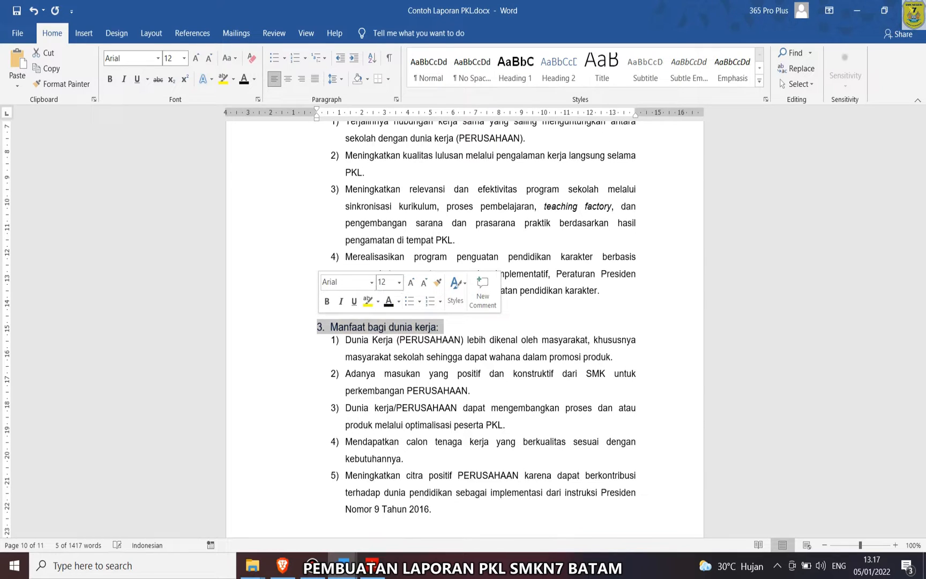
{"action": "left_click", "coordinate": [399, 282]}
{"action": "left_click", "coordinate": [388, 337]}
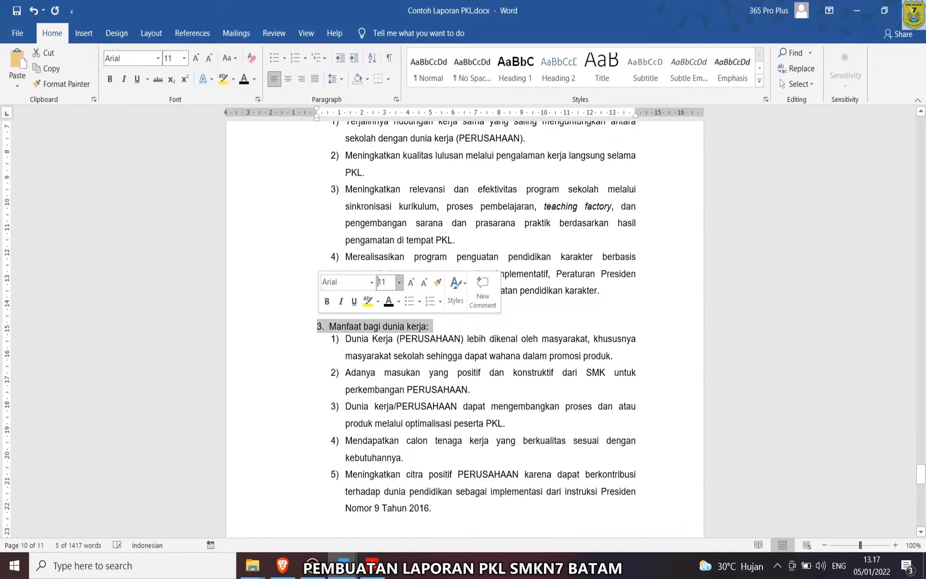
{"action": "left_click", "coordinate": [346, 355]}
- Set the automatic number of the "Manfaat bagi sekolah:" subheading to black
{"action": "scroll", "coordinate": [346, 355], "scroll_direction": "up", "scroll_amount": 8}
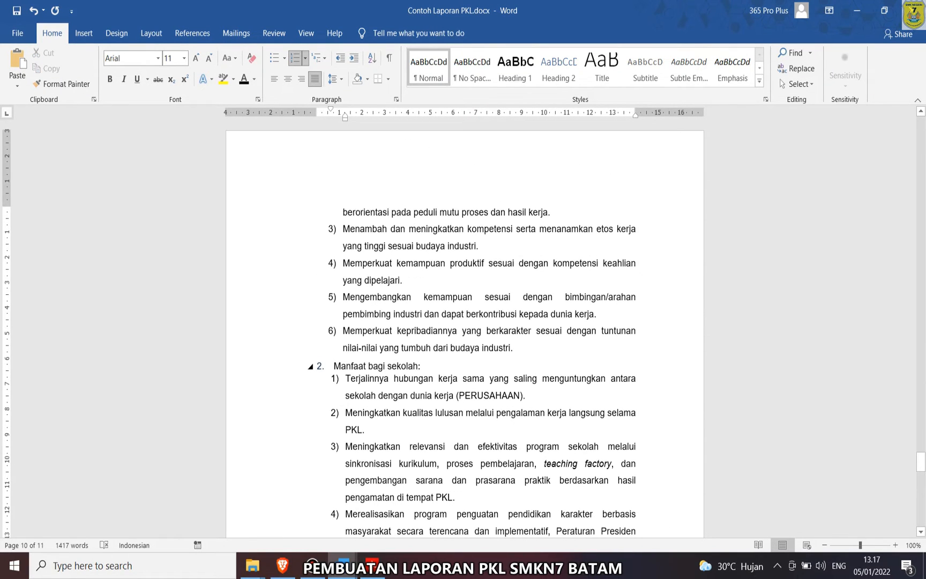
{"action": "left_click", "coordinate": [418, 365]}
{"action": "left_click", "coordinate": [320, 365]}
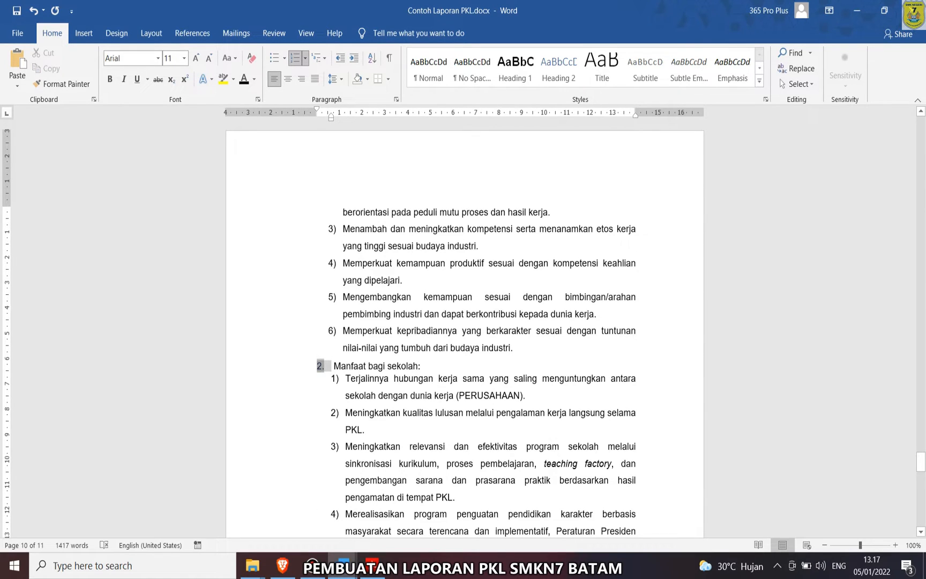
{"action": "scroll", "coordinate": [464, 328], "scroll_direction": "up", "scroll_amount": 3}
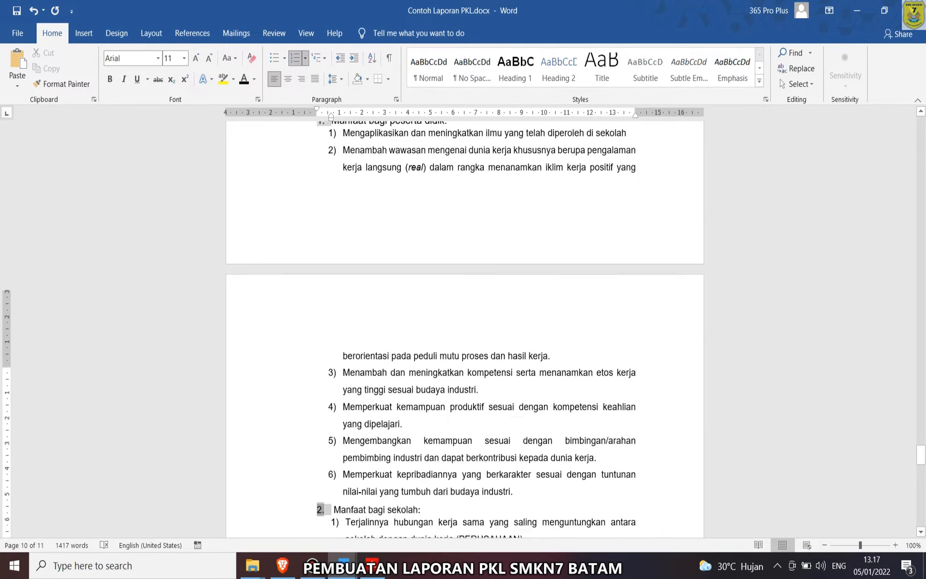
{"action": "scroll", "coordinate": [464, 328], "scroll_direction": "up", "scroll_amount": 3}
{"action": "scroll", "coordinate": [464, 327], "scroll_direction": "down", "scroll_amount": 7}
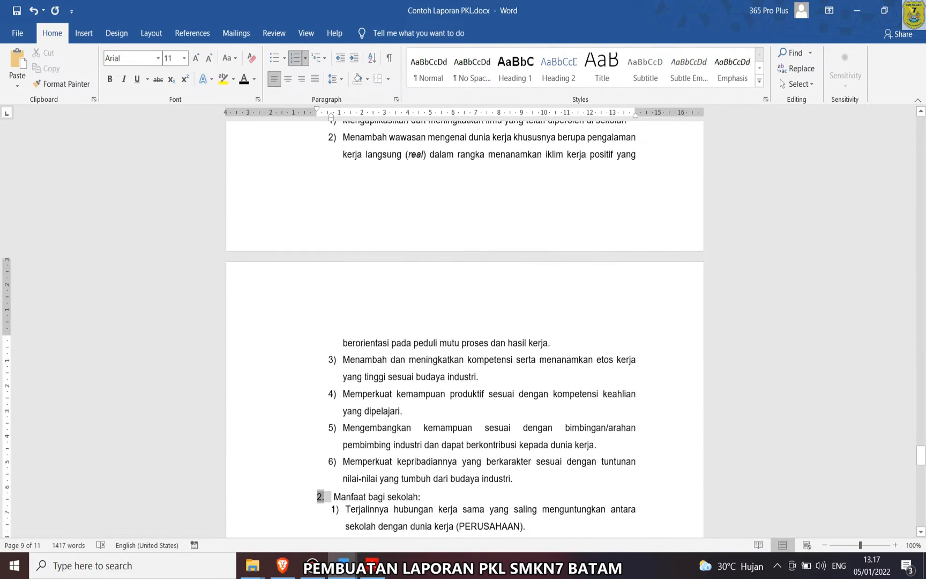
{"action": "scroll", "coordinate": [464, 327], "scroll_direction": "down", "scroll_amount": 3}
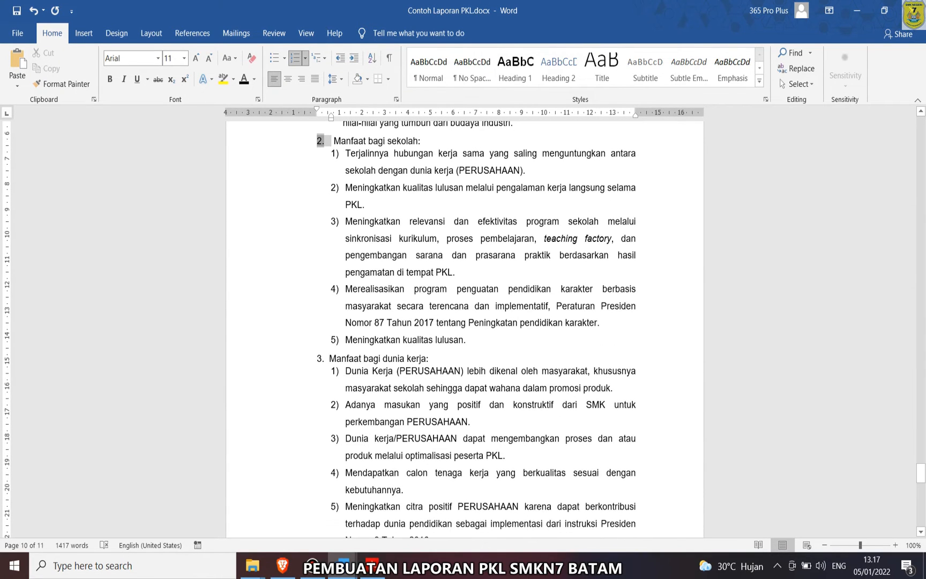
- Copy the formatting of the numbered "Manfaat bagi sekolah:" subheading onto "Manfaat bagi dunia kerja:" and delete its duplicate hand-typed "3."
{"action": "left_click", "coordinate": [310, 359]}
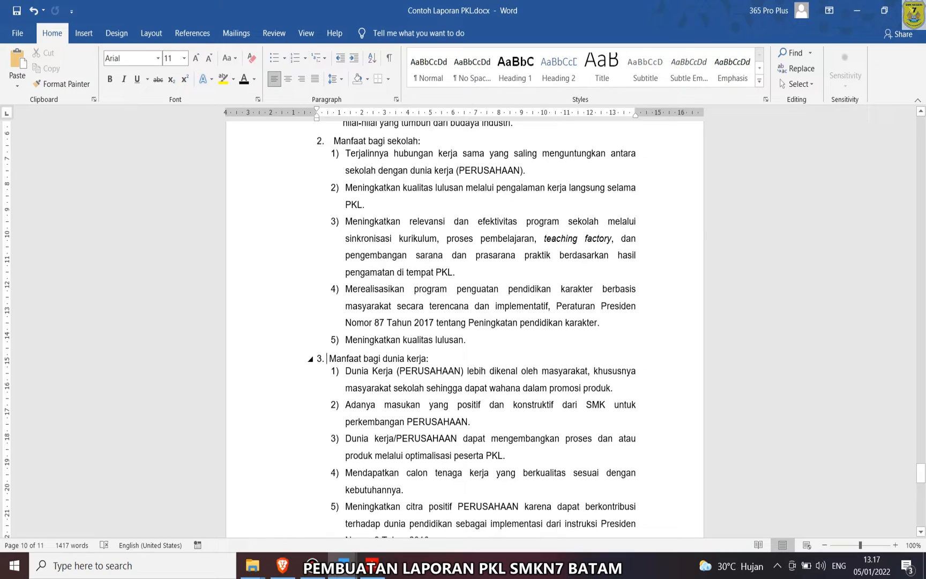
{"action": "left_click", "coordinate": [320, 140]}
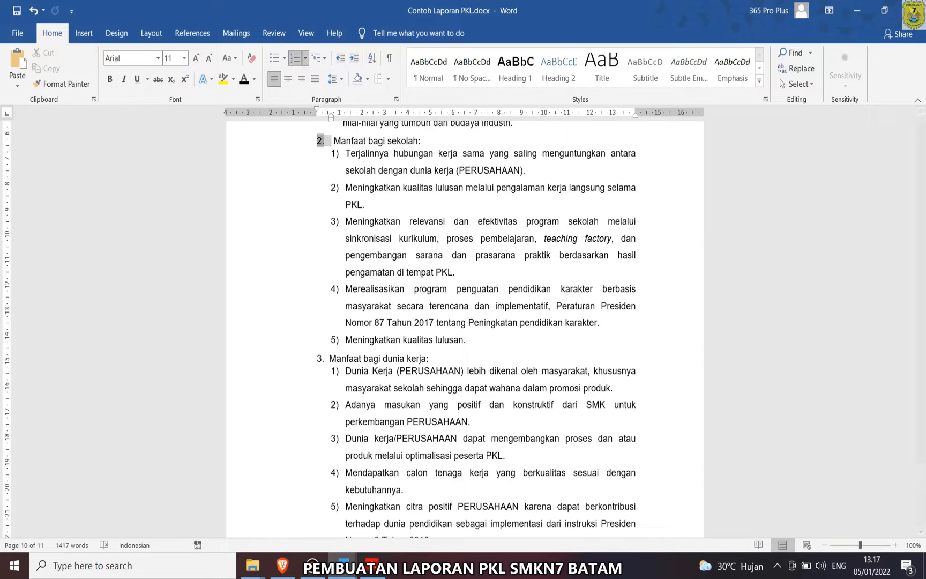
{"action": "left_click", "coordinate": [62, 84]}
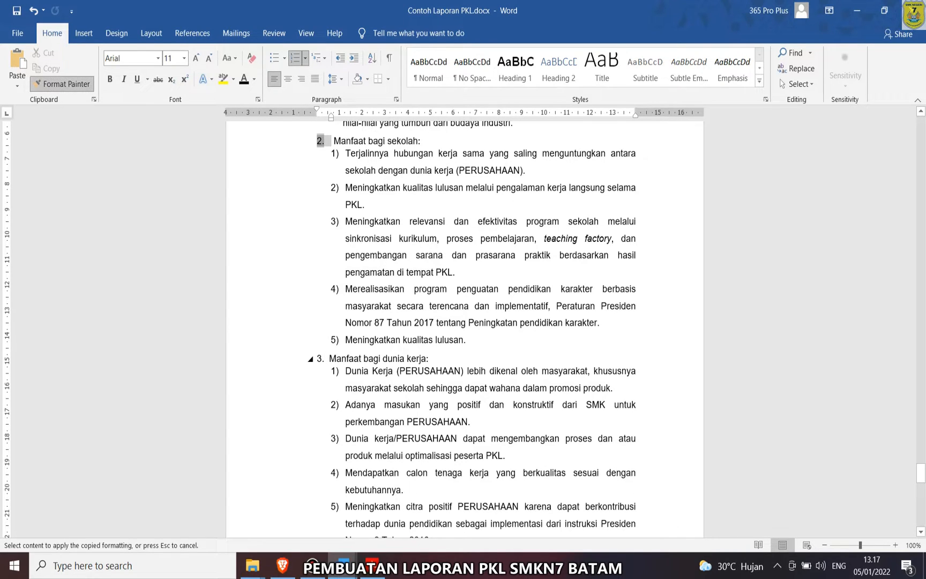
{"action": "left_click", "coordinate": [329, 358]}
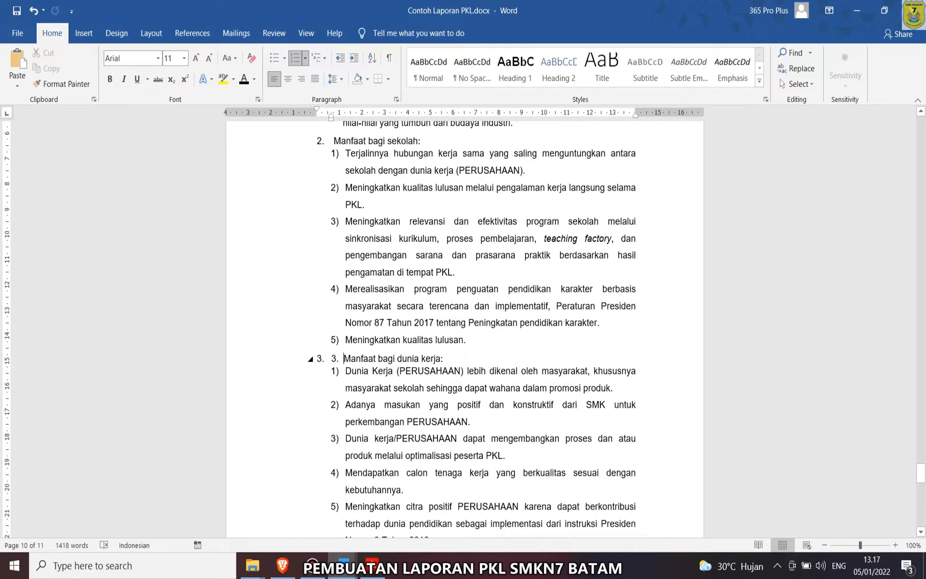
{"action": "key", "text": "BackSpace"}
{"action": "key", "text": "BackSpace"}
{"action": "key", "text": "BackSpace"}
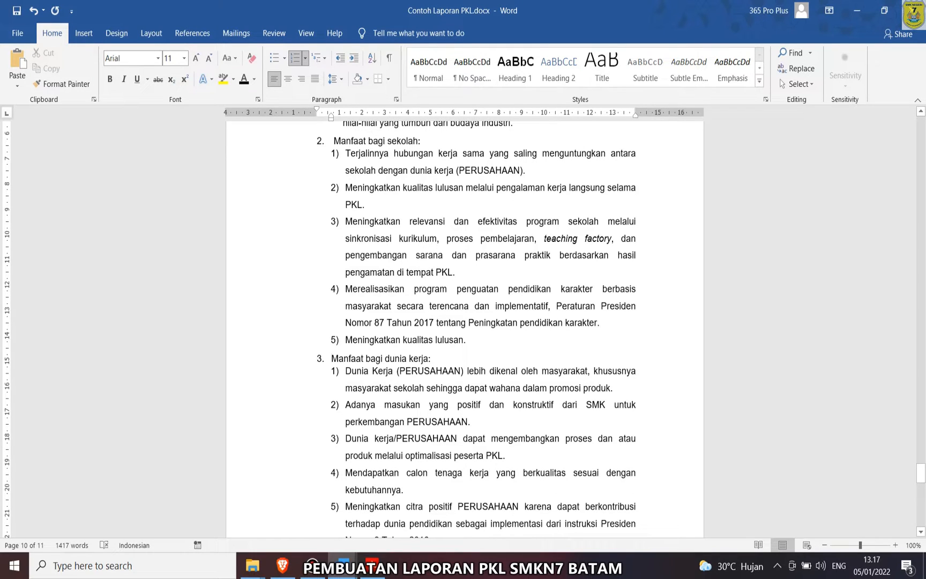
- Review the numbering and indents of the lists under the three "Manfaat PKL" subheadings
{"action": "left_click", "coordinate": [345, 371]}
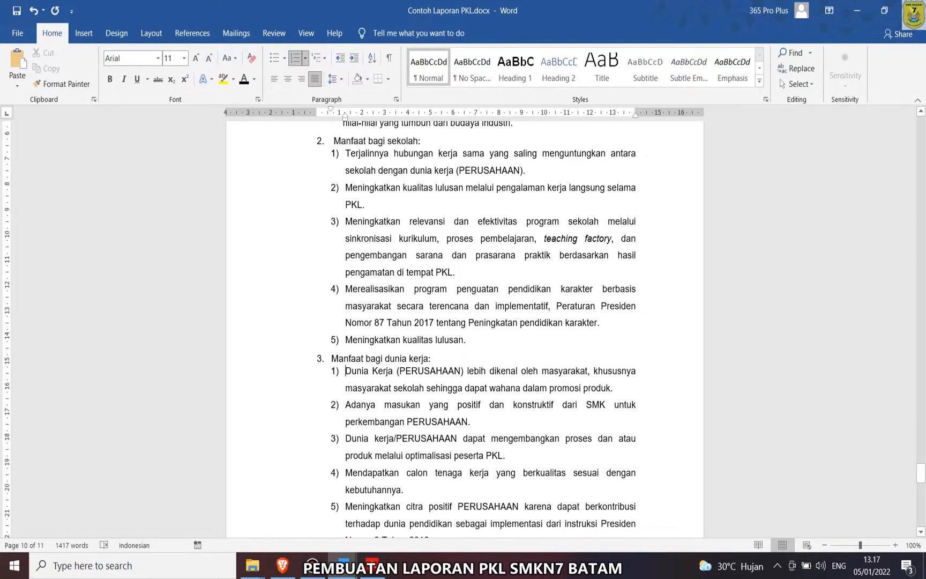
{"action": "scroll", "coordinate": [464, 329], "scroll_direction": "down", "scroll_amount": 5}
{"action": "left_click", "coordinate": [334, 212]}
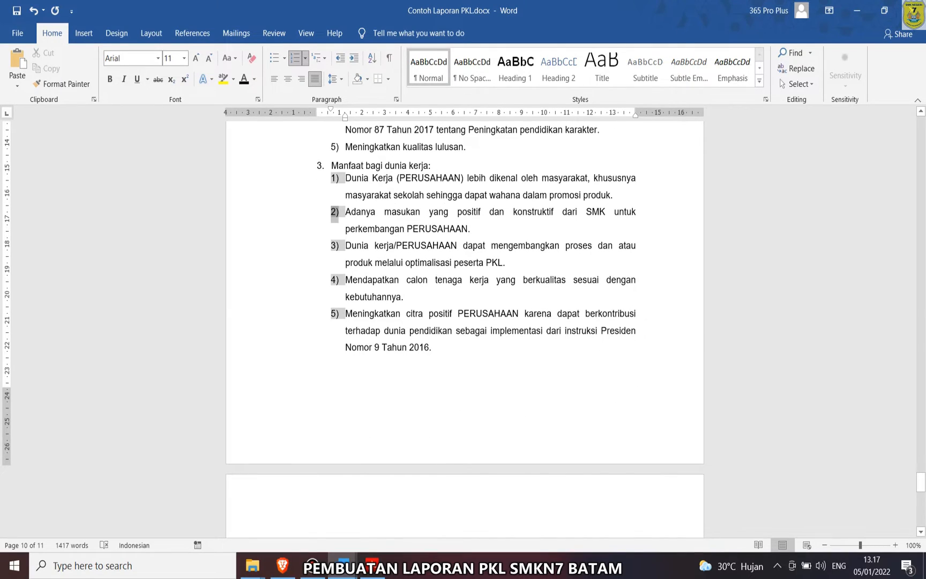
{"action": "scroll", "coordinate": [308, 364], "scroll_direction": "down", "scroll_amount": 5}
{"action": "scroll", "coordinate": [308, 364], "scroll_direction": "up", "scroll_amount": 12}
{"action": "scroll", "coordinate": [464, 329], "scroll_direction": "up", "scroll_amount": 11}
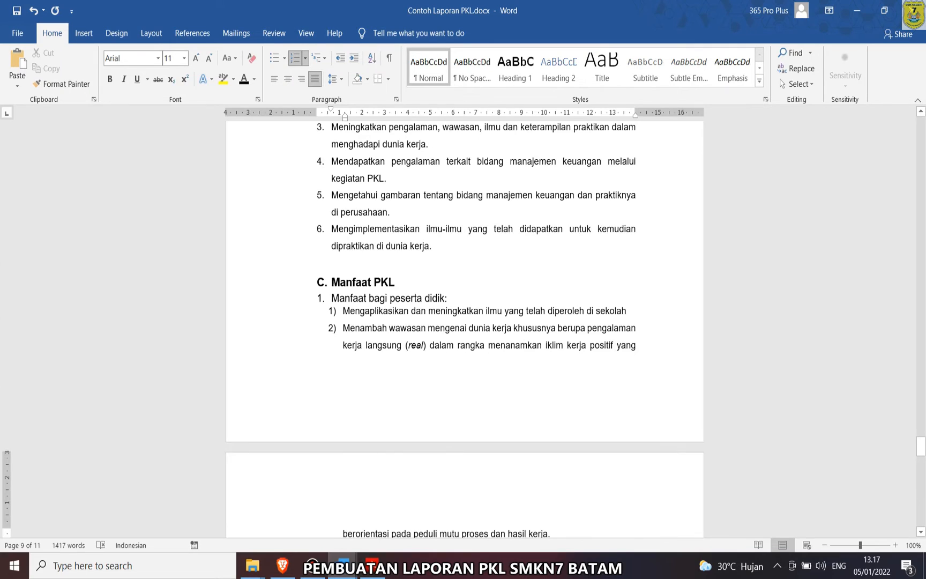
- Make the "D. Waktu dan Tempat Pelaksanaan PKL" heading bold
{"action": "scroll", "coordinate": [464, 329], "scroll_direction": "down", "scroll_amount": 15}
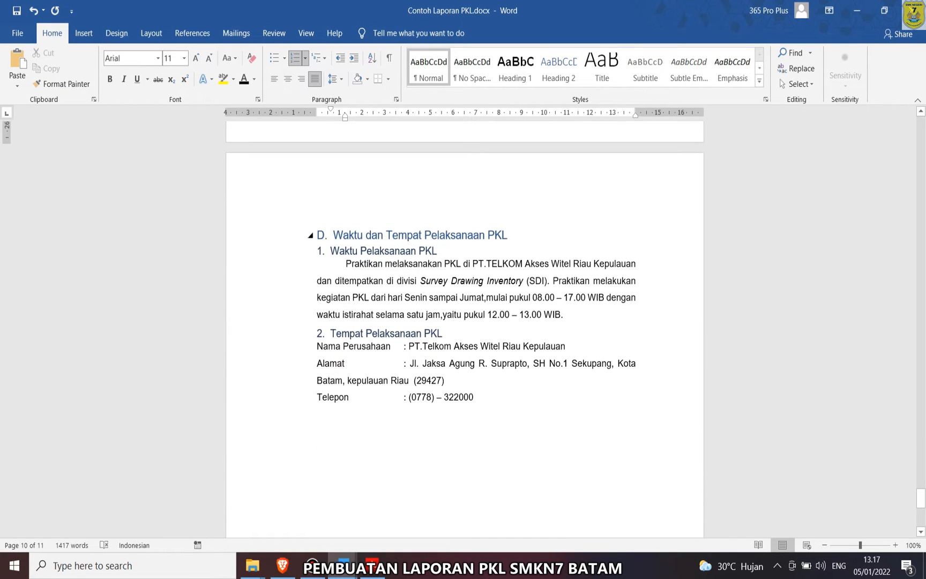
{"action": "left_click_drag", "start_coordinate": [512, 235], "coordinate": [317, 235]}
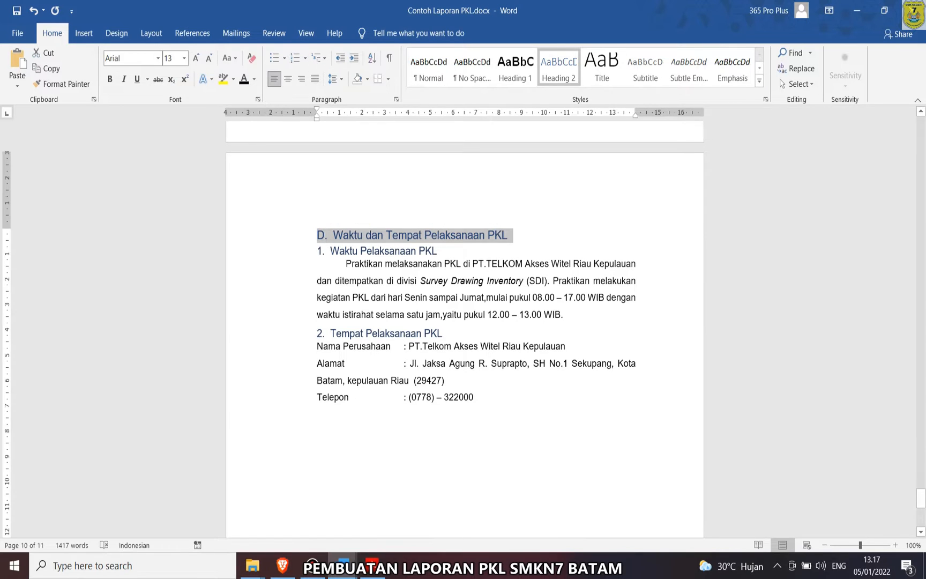
{"action": "key", "text": "ctrl+b"}
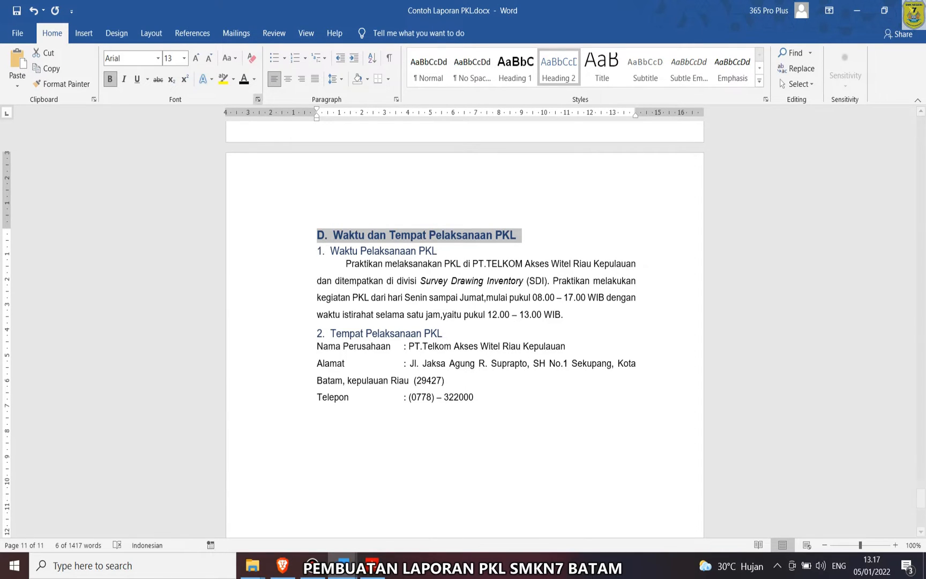
- Copy the formatting of the automatically numbered "C. Manfaat PKL" heading onto the "Waktu dan Tempat Pelaksanaan PKL" heading
{"action": "scroll", "coordinate": [465, 321], "scroll_direction": "up", "scroll_amount": 13}
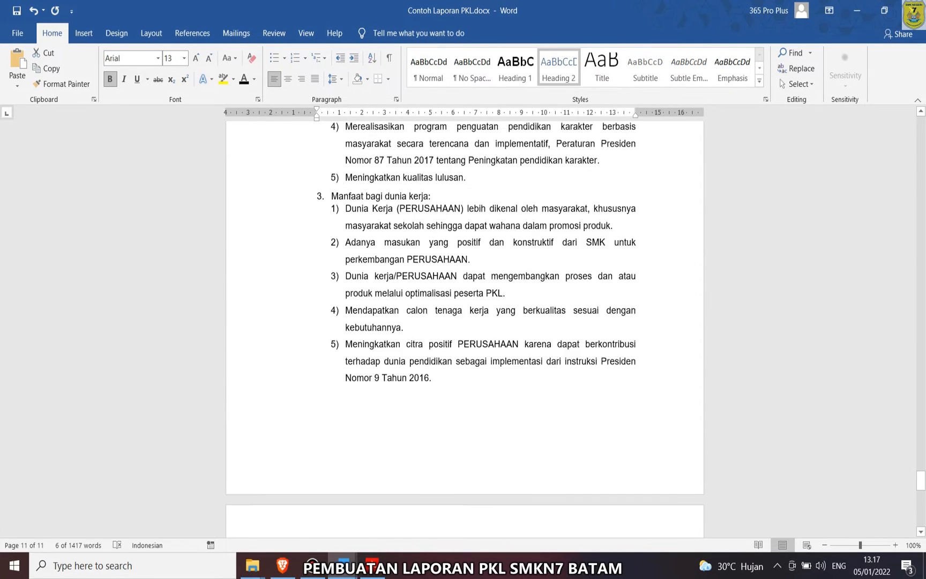
{"action": "scroll", "coordinate": [464, 322], "scroll_direction": "up", "scroll_amount": 10}
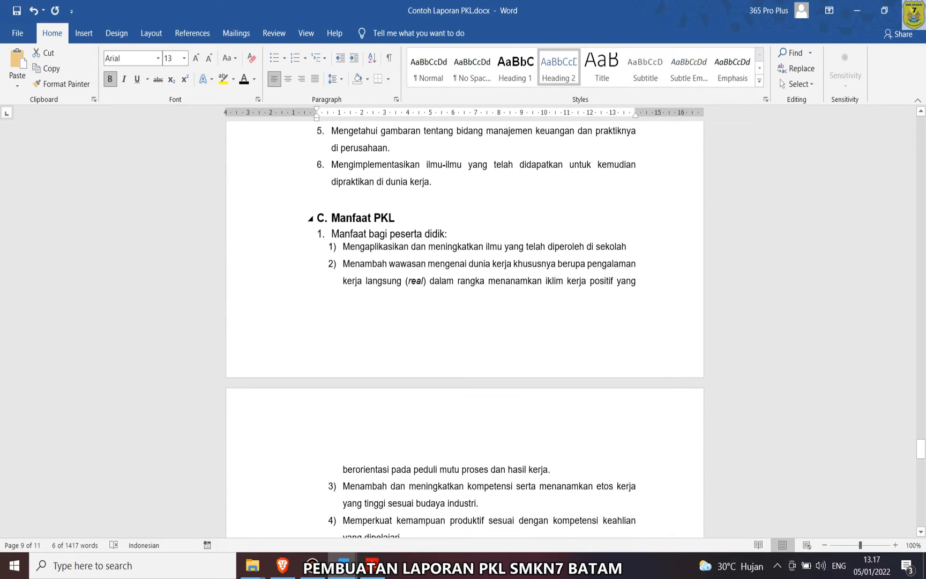
{"action": "left_click", "coordinate": [322, 218]}
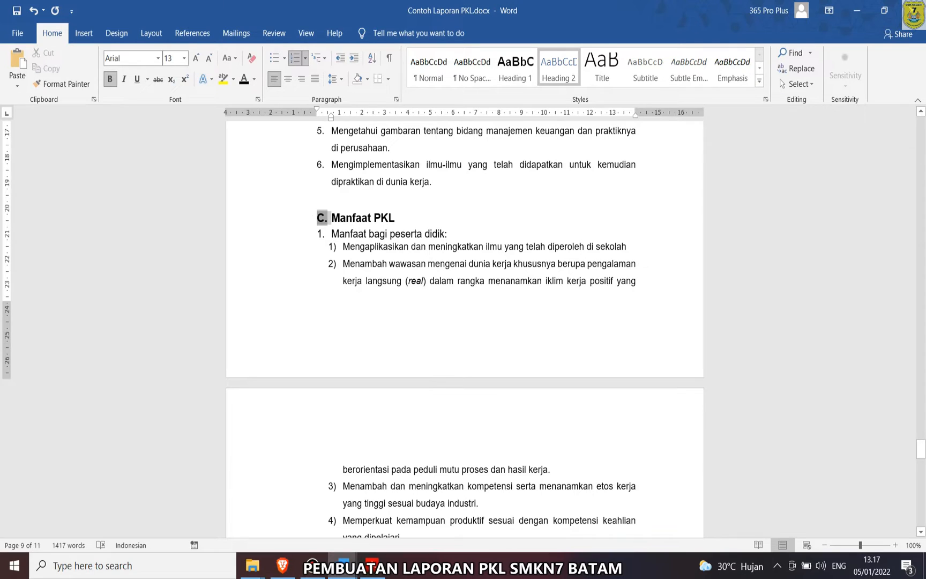
{"action": "left_click", "coordinate": [61, 84]}
{"action": "scroll", "coordinate": [464, 321], "scroll_direction": "down", "scroll_amount": 10}
{"action": "scroll", "coordinate": [464, 322], "scroll_direction": "down", "scroll_amount": 10}
{"action": "left_click", "coordinate": [334, 299]}
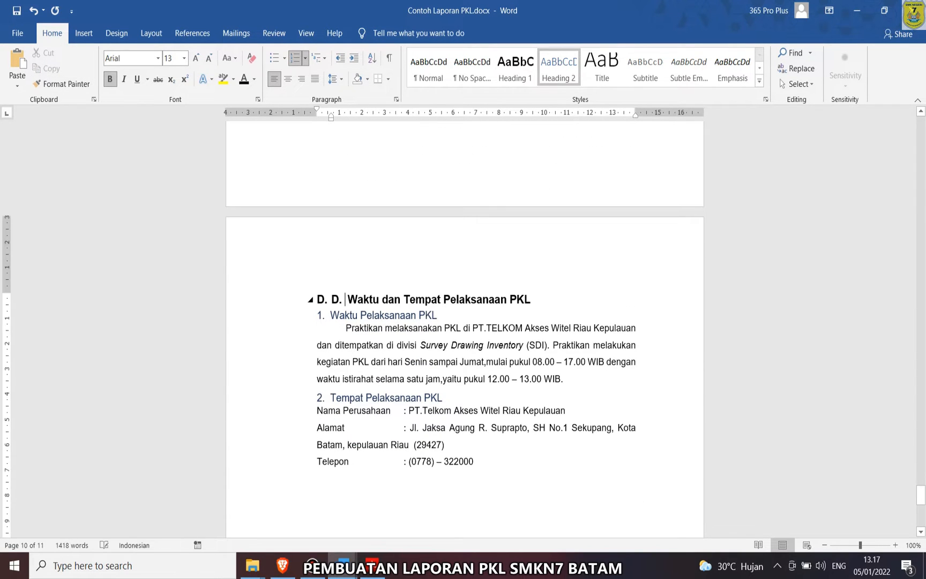
- Delete the duplicate hand-typed "D." from the "Waktu dan Tempat Pelaksanaan PKL" heading
{"action": "left_click", "coordinate": [322, 299]}
{"action": "key", "text": "BackSpace"}
{"action": "key", "text": "BackSpace"}
{"action": "key", "text": "BackSpace"}
{"action": "key", "text": "BackSpace"}
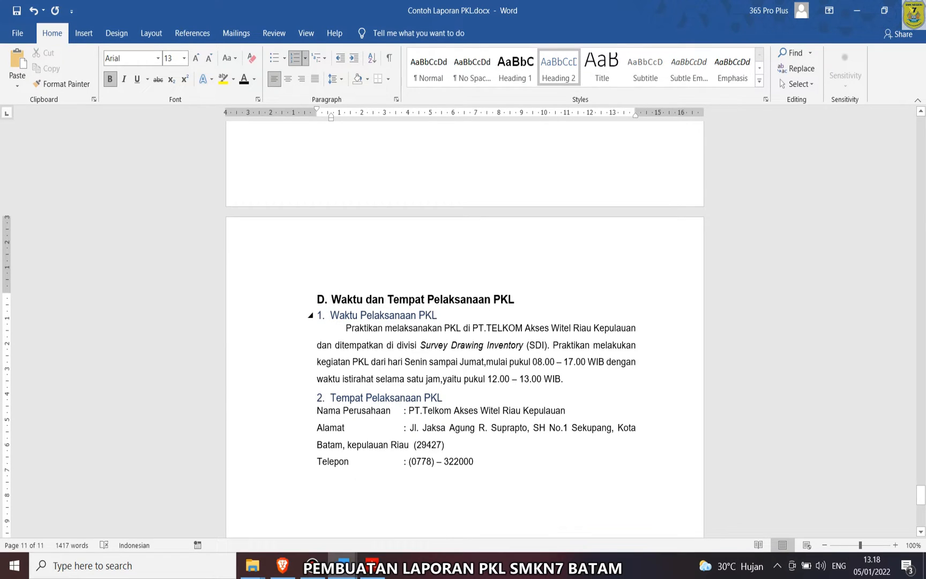
- Set the "1. Waktu Pelaksanaan PKL" subheading to black
{"action": "left_click_drag", "start_coordinate": [438, 315], "coordinate": [317, 315]}
{"action": "left_click", "coordinate": [387, 294]}
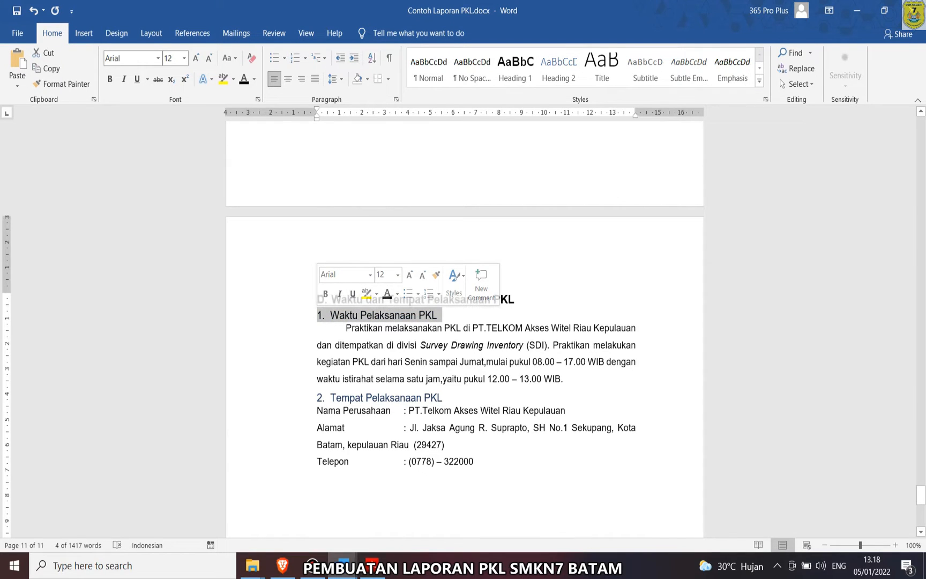
{"action": "left_click", "coordinate": [418, 328]}
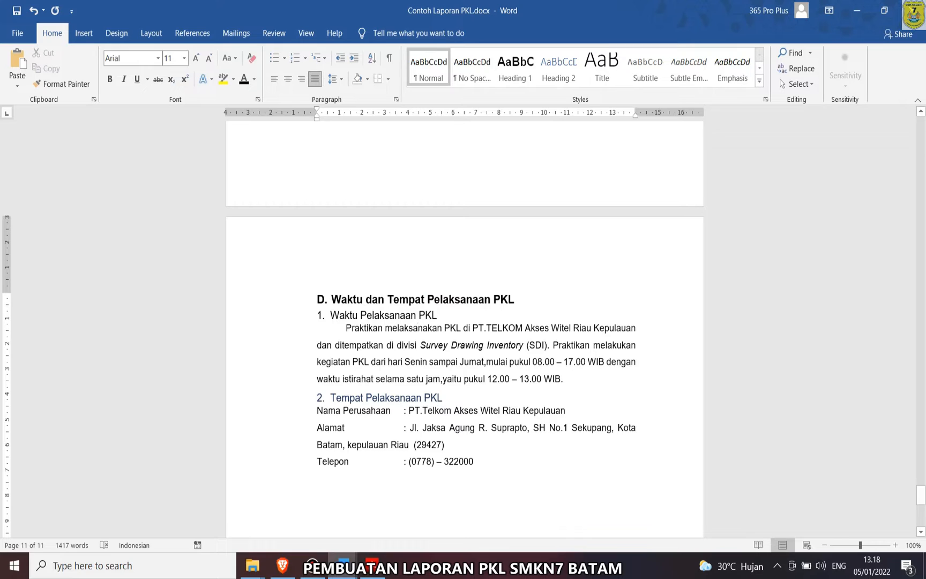
- Highlight the paragraph from "PKL di PT.TELKOM" to its end in yellow and set the "2. Tempat Pelaksanaan PKL" subheading to black
{"action": "left_click_drag", "start_coordinate": [445, 328], "coordinate": [564, 379]}
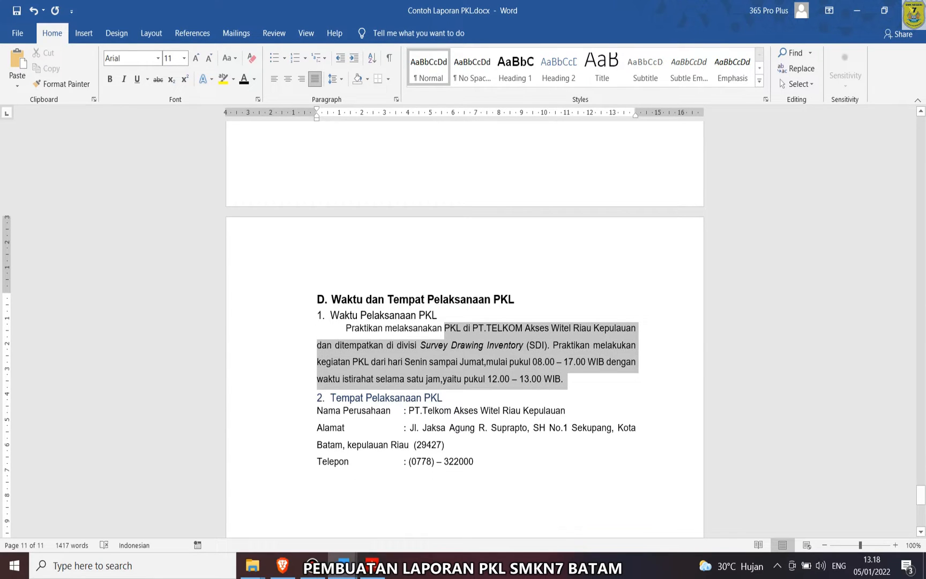
{"action": "left_click", "coordinate": [615, 364]}
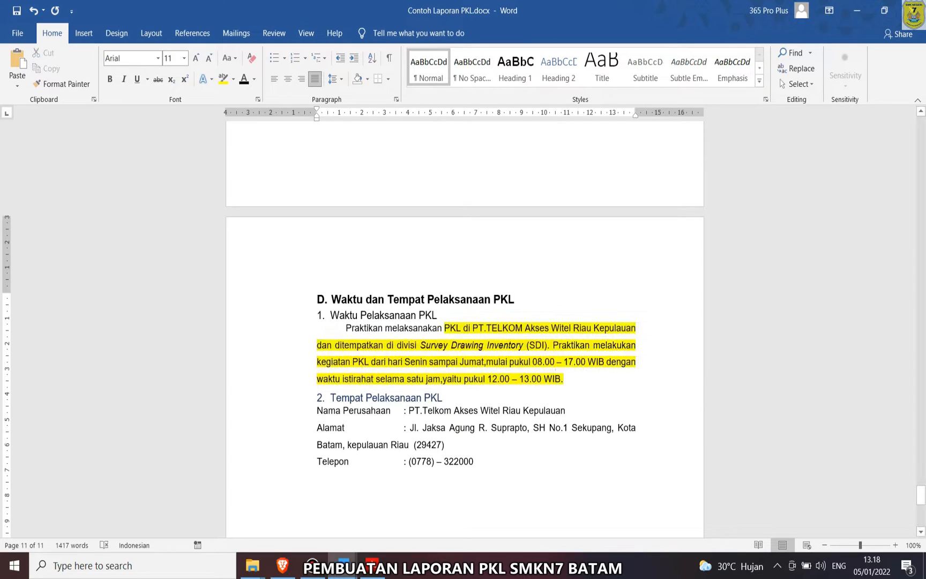
{"action": "left_click_drag", "start_coordinate": [444, 397], "coordinate": [317, 397]}
{"action": "left_click", "coordinate": [322, 315]}
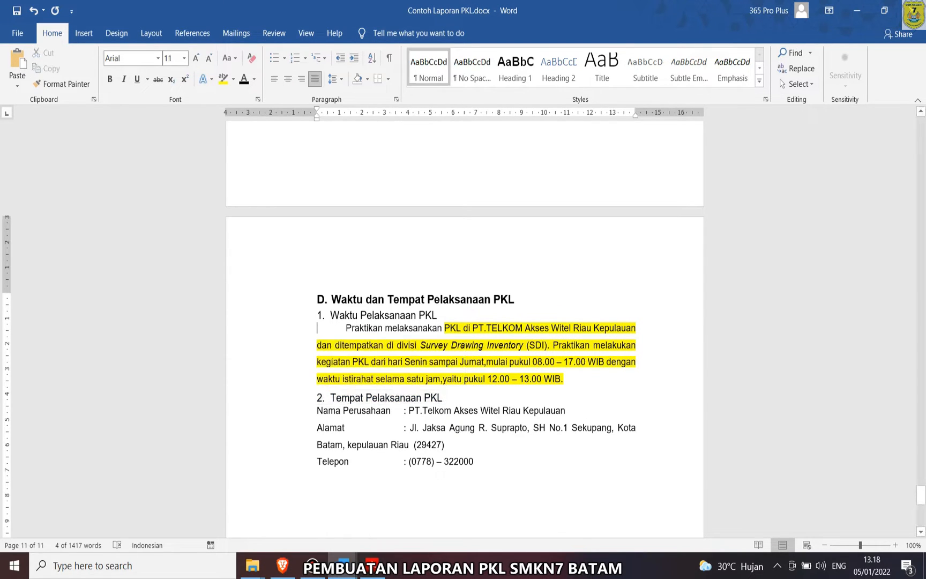
- Replace the hand-typed "1." of the "Waktu Pelaksanaan PKL" subheading with automatic 1., 2., 3. numbering
{"action": "left_click", "coordinate": [322, 316]}
{"action": "key", "text": "BackSpace"}
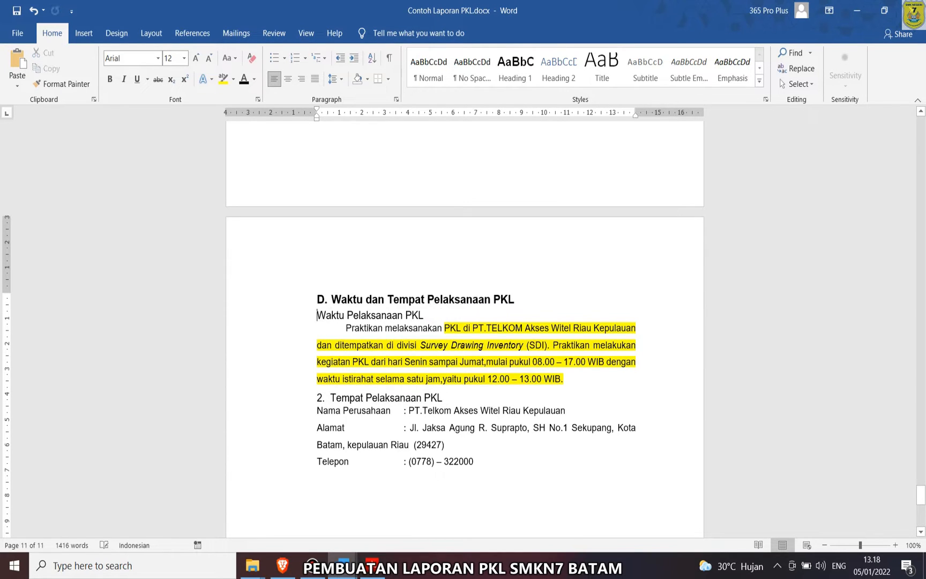
{"action": "left_click", "coordinate": [305, 58]}
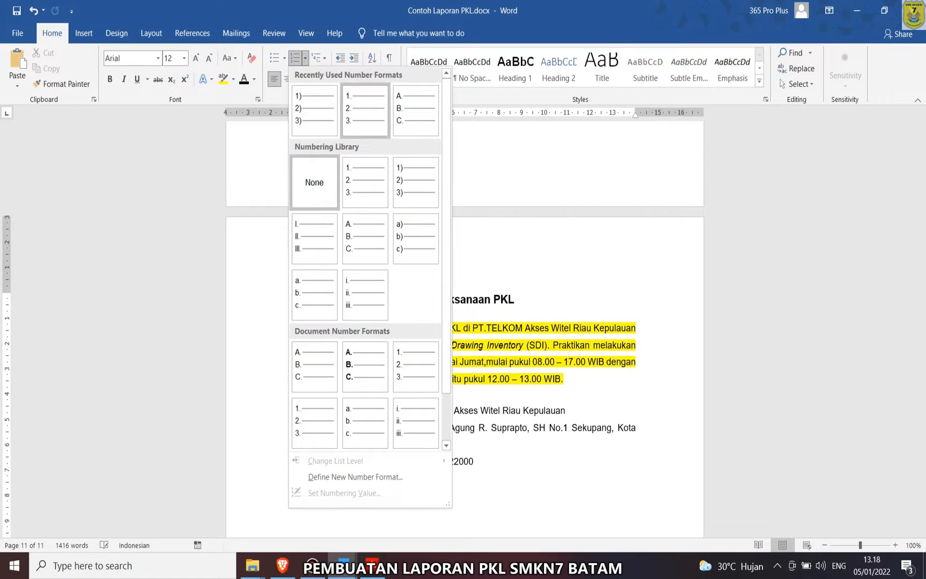
{"action": "left_click", "coordinate": [365, 111]}
- Copy the formatting of the numbered "Waktu Pelaksanaan PKL" subheading onto "Tempat Pelaksanaan PKL" and delete its duplicate hand-typed "2."
{"action": "left_click_drag", "start_coordinate": [336, 315], "coordinate": [320, 315]}
{"action": "left_click", "coordinate": [62, 84]}
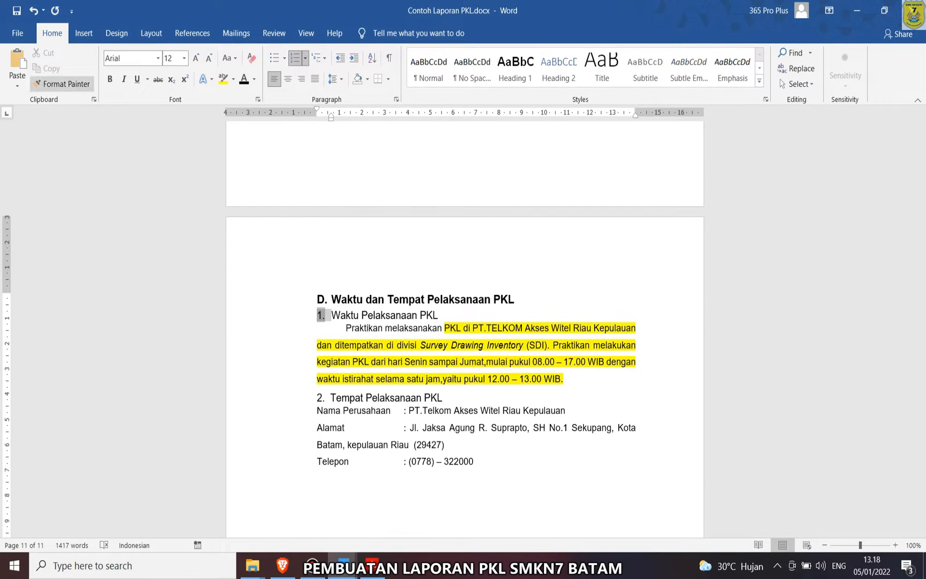
{"action": "left_click", "coordinate": [351, 397]}
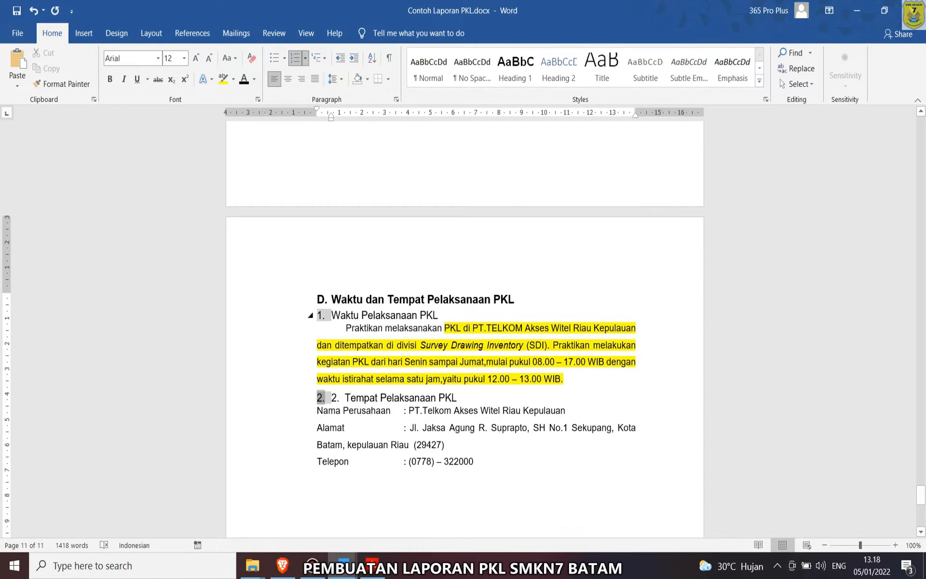
{"action": "key", "text": "BackSpace"}
{"action": "key", "text": "BackSpace"}
{"action": "key", "text": "BackSpace"}
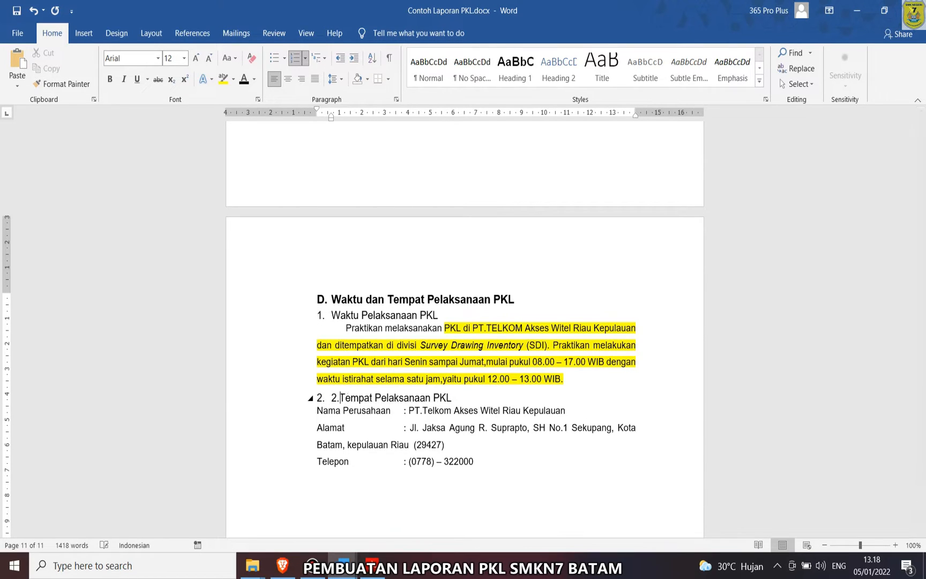
- Highlight the company name, address and telephone lines under "Tempat Pelaksanaan PKL" in yellow
{"action": "left_click_drag", "start_coordinate": [474, 461], "coordinate": [317, 411]}
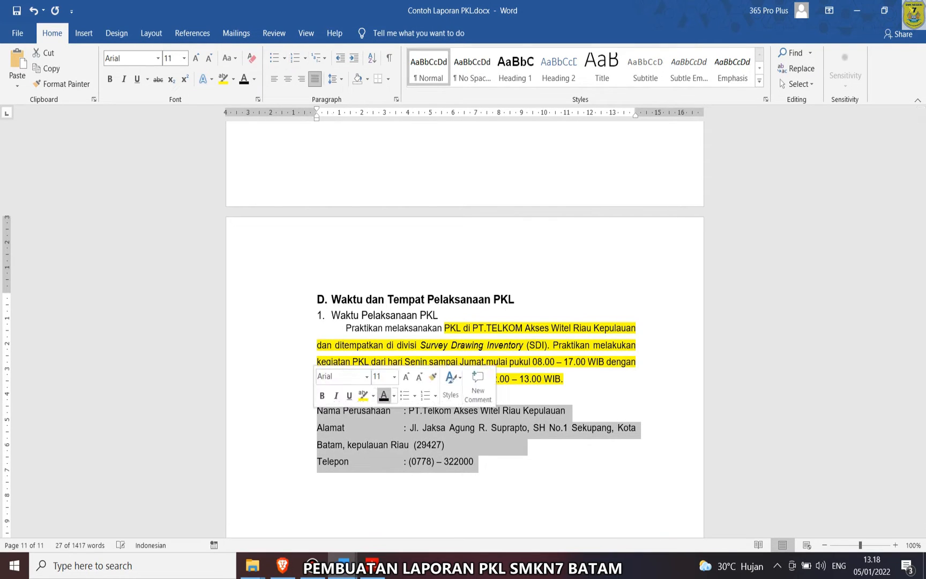
{"action": "left_click", "coordinate": [362, 395]}
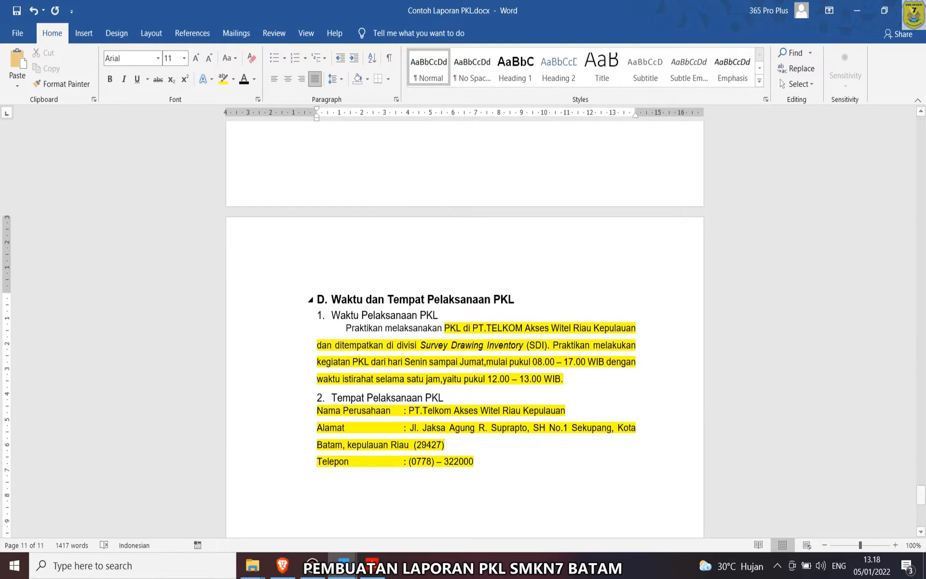
{"action": "scroll", "coordinate": [465, 322], "scroll_direction": "down", "scroll_amount": 4}
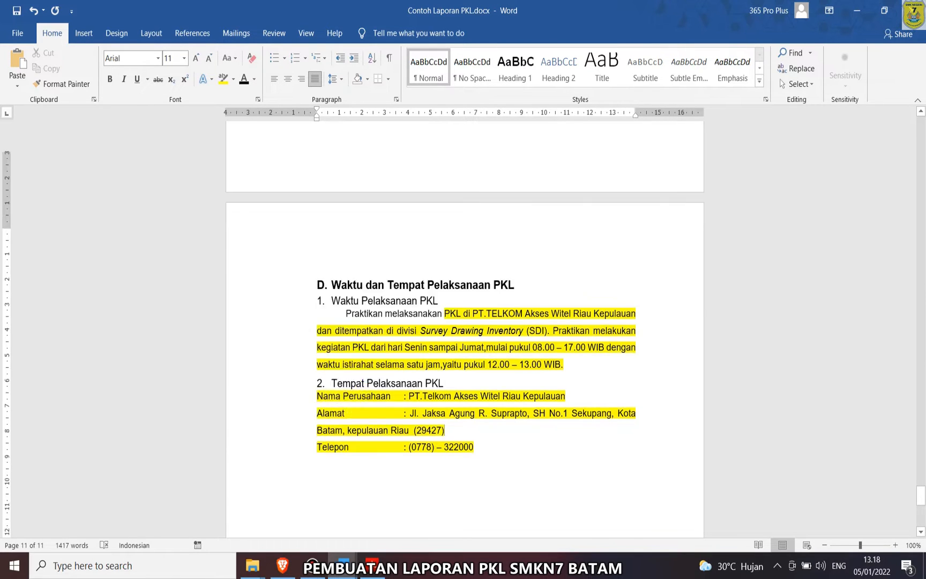
- Switch to Jurnal Siswa.pdf in Acrobat Reader and examine the prescribed report outline, checking the "BAB I PENDAHULUAN" sections
{"action": "left_click", "coordinate": [371, 564]}
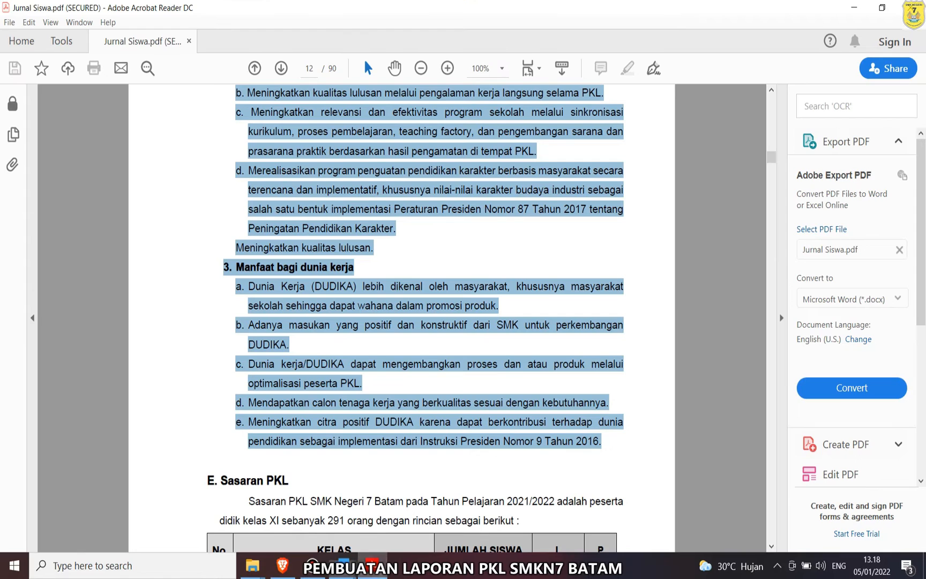
{"action": "left_click_drag", "start_coordinate": [771, 157], "coordinate": [771, 504]}
{"action": "scroll", "coordinate": [402, 318], "scroll_direction": "up", "scroll_amount": 6}
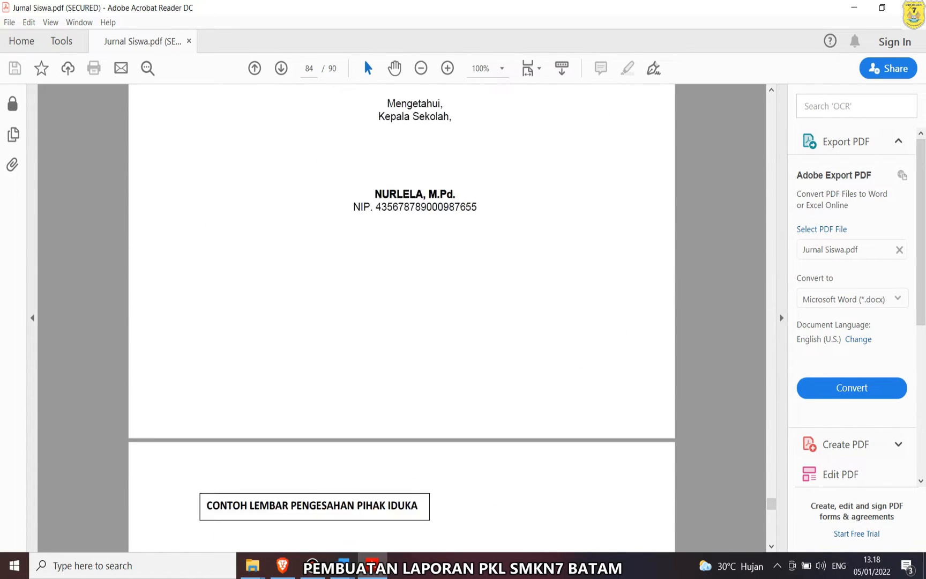
{"action": "scroll", "coordinate": [402, 318], "scroll_direction": "down", "scroll_amount": 6}
{"action": "scroll", "coordinate": [402, 318], "scroll_direction": "up", "scroll_amount": 15}
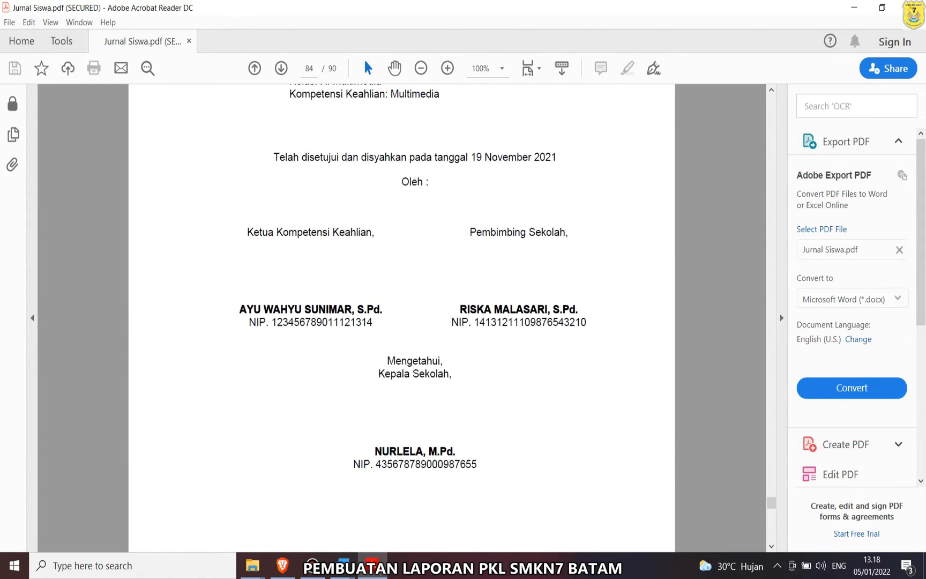
{"action": "scroll", "coordinate": [401, 318], "scroll_direction": "up", "scroll_amount": 12}
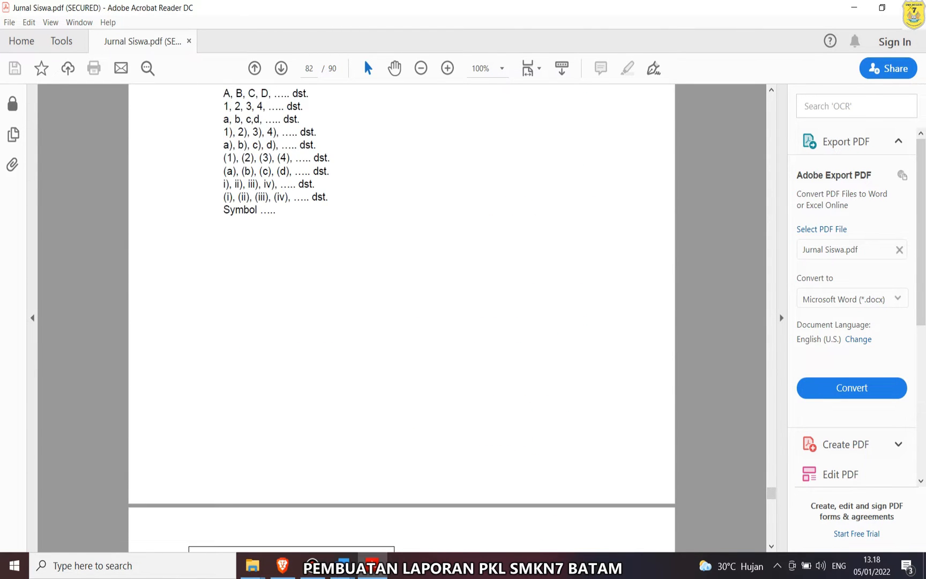
{"action": "scroll", "coordinate": [402, 318], "scroll_direction": "up", "scroll_amount": 15}
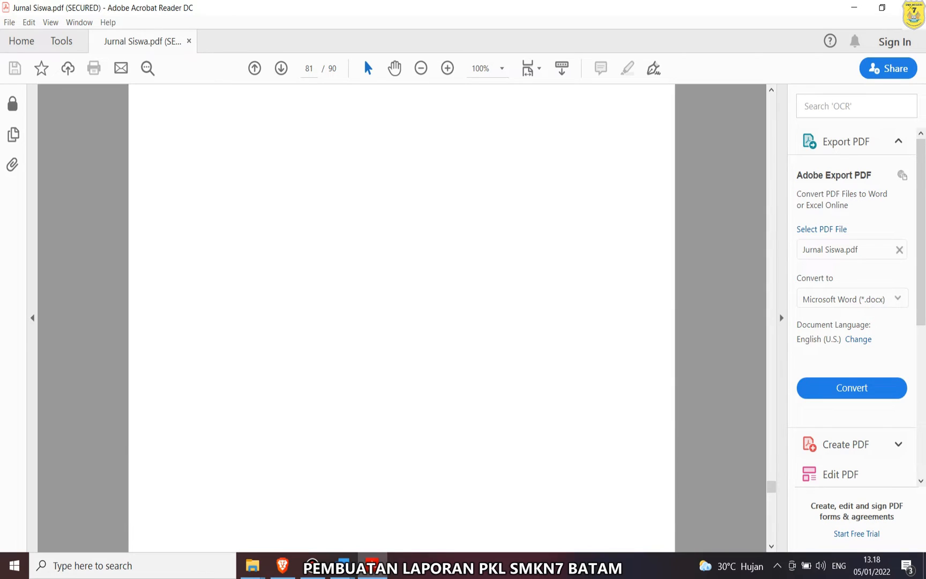
{"action": "scroll", "coordinate": [402, 318], "scroll_direction": "up", "scroll_amount": 5}
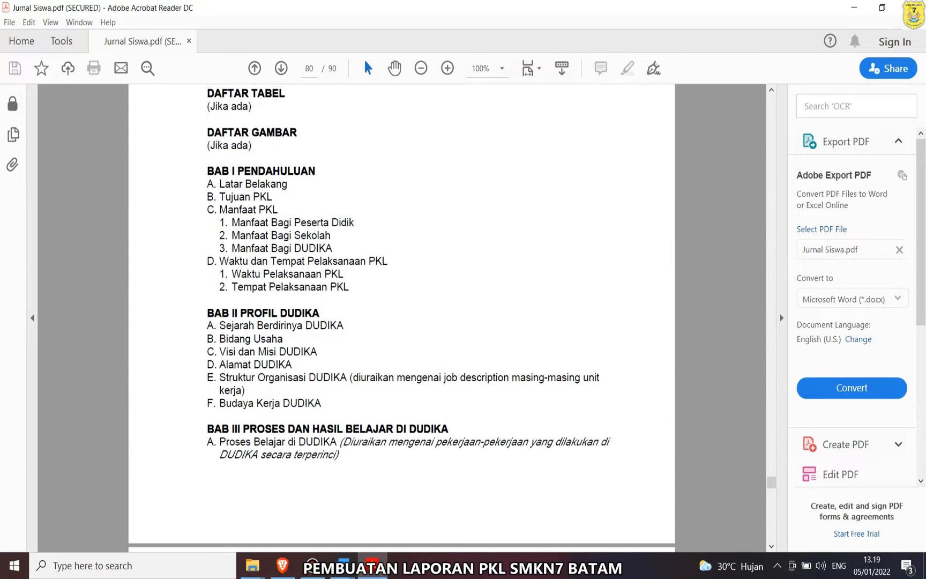
{"action": "left_click_drag", "start_coordinate": [207, 170], "coordinate": [362, 261]}
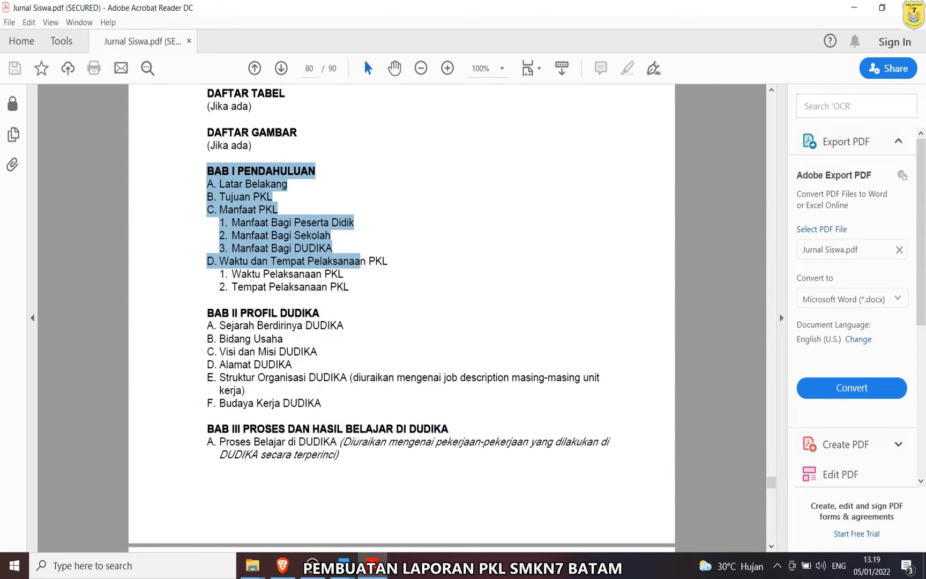
{"action": "left_click", "coordinate": [361, 261]}
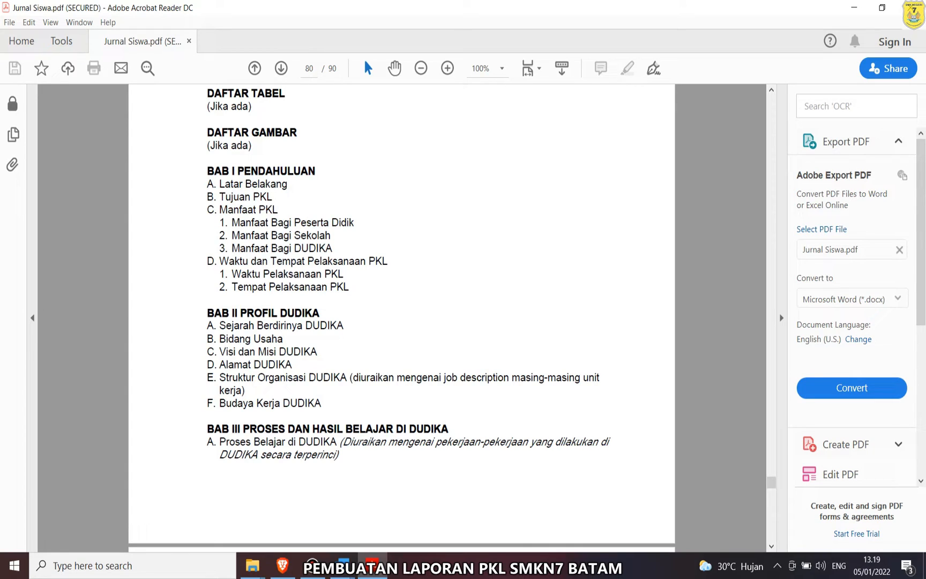
{"action": "left_click_drag", "start_coordinate": [388, 260], "coordinate": [218, 247]}
{"action": "left_click_drag", "start_coordinate": [349, 287], "coordinate": [207, 170]}
- Return to Contoh Laporan PKL.docx in Word and insert empty paragraphs at its end until the cursor starts a new page
{"action": "mouse_move", "coordinate": [343, 566]}
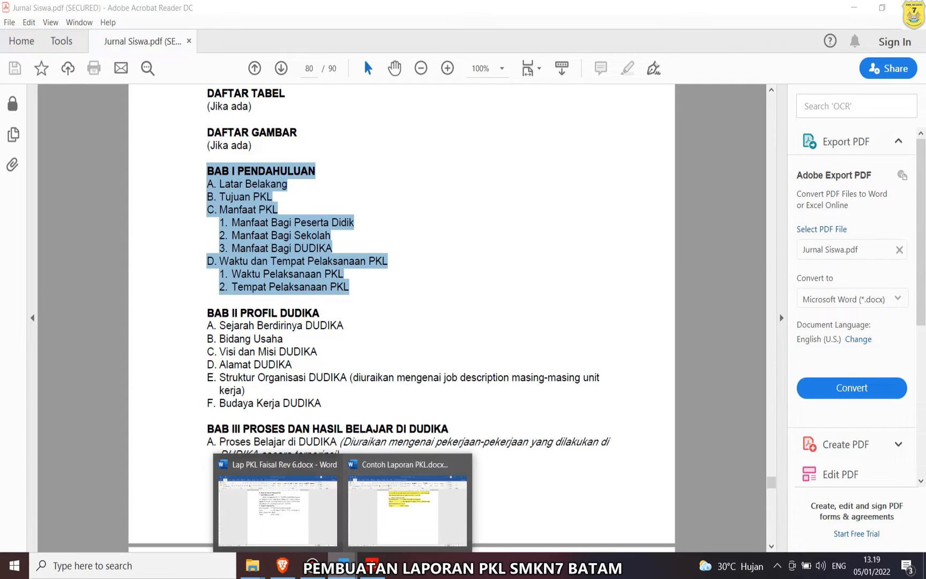
{"action": "left_click", "coordinate": [410, 485]}
{"action": "scroll", "coordinate": [465, 321], "scroll_direction": "down", "scroll_amount": 5}
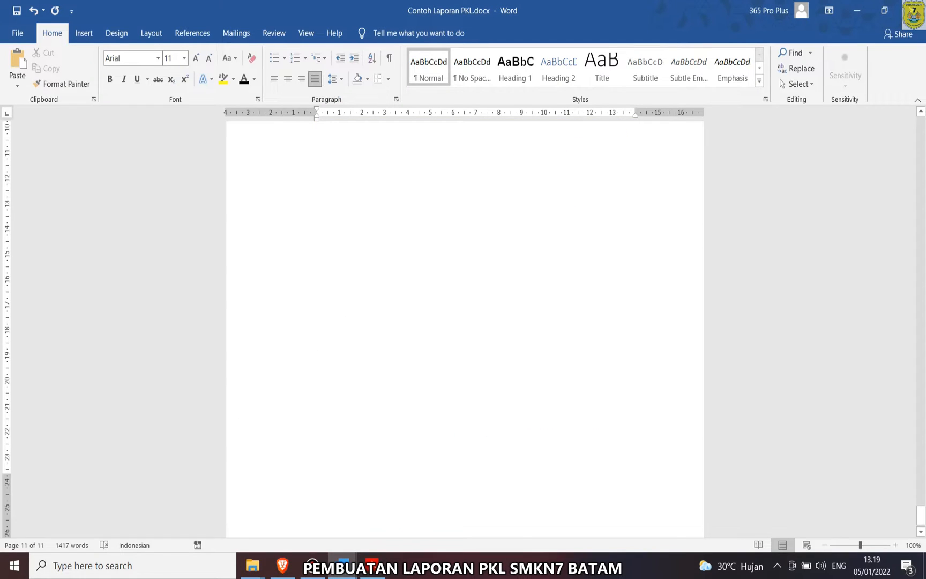
{"action": "key", "text": "ctrl+End"}
{"action": "key", "text": "Return"}
{"action": "key", "text": "Return"}
{"action": "key", "text": "Return"}
{"action": "key", "text": "Return"}
{"action": "key", "text": "Return"}
{"action": "key", "text": "Return"}
{"action": "key", "text": "Return"}
{"action": "key", "text": "Return"}
{"action": "key", "text": "Return"}
{"action": "key", "text": "Return"}
{"action": "key", "text": "Return"}
{"action": "key", "text": "Return"}
{"action": "key", "text": "Return"}
{"action": "key", "text": "Return"}
{"action": "key", "text": "Return"}
{"action": "key", "text": "Return"}
{"action": "key", "text": "Return"}
{"action": "key", "text": "Return"}
{"action": "key", "text": "Return"}
{"action": "key", "text": "Return"}
{"action": "key", "text": "Return"}
{"action": "key", "text": "Return"}
{"action": "scroll", "coordinate": [465, 321], "scroll_direction": "up", "scroll_amount": 9}
{"action": "scroll", "coordinate": [465, 321], "scroll_direction": "down", "scroll_amount": 8}
{"action": "key", "text": "Return"}
{"action": "key", "text": "Return"}
{"action": "key", "text": "Return"}
{"action": "key", "text": "Return"}
{"action": "key", "text": "Return"}
{"action": "key", "text": "Return"}
{"action": "key", "text": "Return"}
{"action": "key", "text": "Return"}
{"action": "key", "text": "Return"}
{"action": "key", "text": "Return"}
{"action": "key", "text": "BackSpace"}
{"action": "key", "text": "BackSpace"}
{"action": "key", "text": "BackSpace"}
{"action": "key", "text": "BackSpace"}
{"action": "key", "text": "BackSpace"}
{"action": "key", "text": "BackSpace"}
{"action": "key", "text": "BackSpace"}
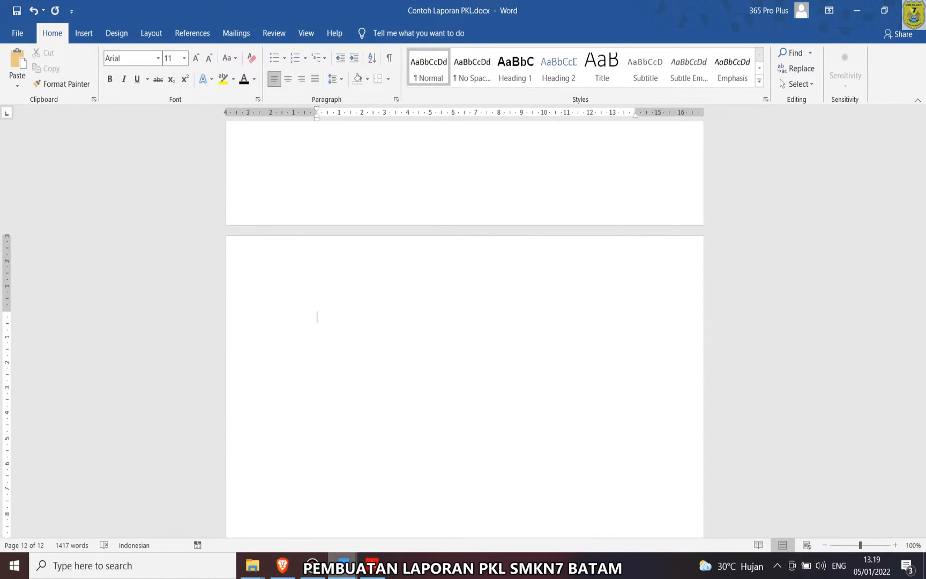
- Switch to the other open PKL report (Rev 6) and copy its whole BAB II PROFIL PERUSAHAAN chapter, stopping before BAB III
{"action": "mouse_move", "coordinate": [343, 565]}
{"action": "mouse_move", "coordinate": [373, 565]}
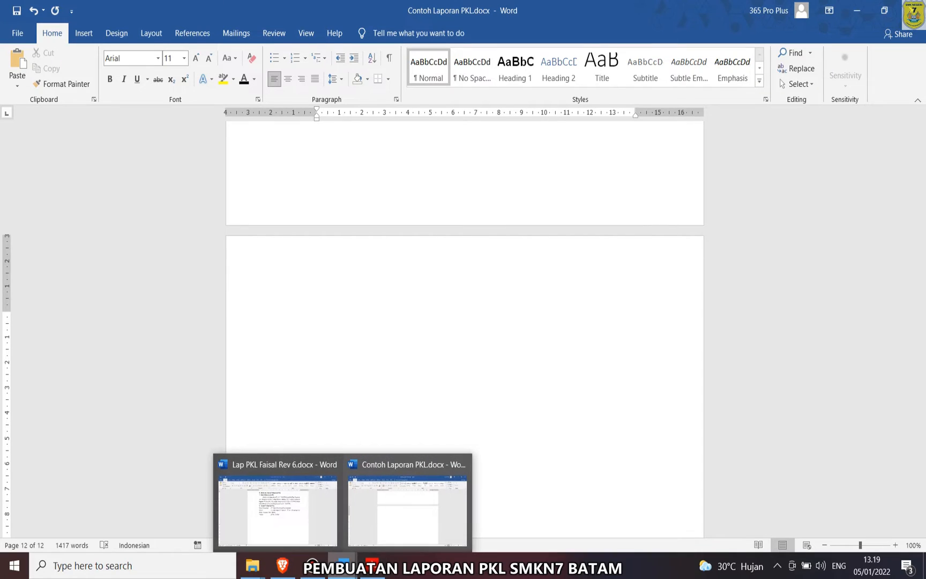
{"action": "left_click", "coordinate": [277, 504]}
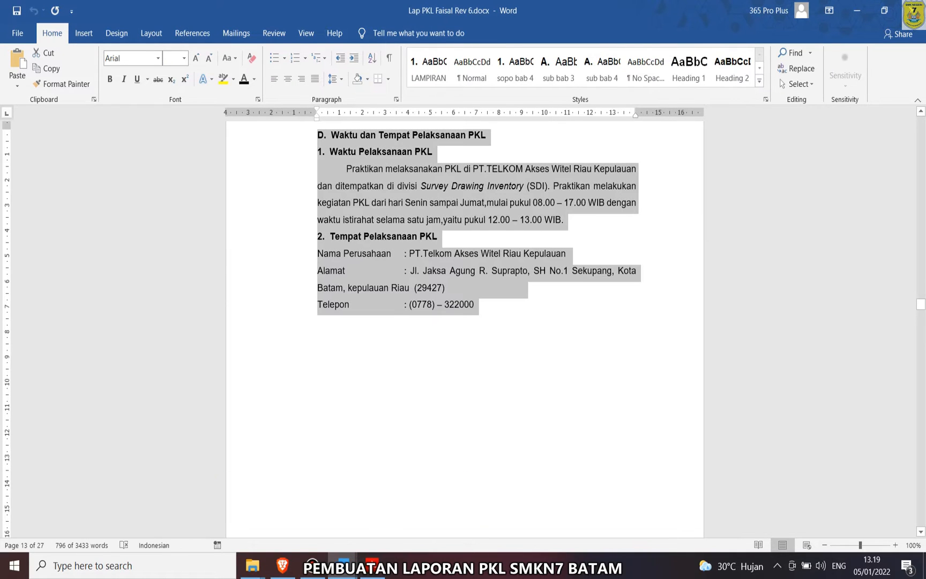
{"action": "scroll", "coordinate": [464, 322], "scroll_direction": "down", "scroll_amount": 10}
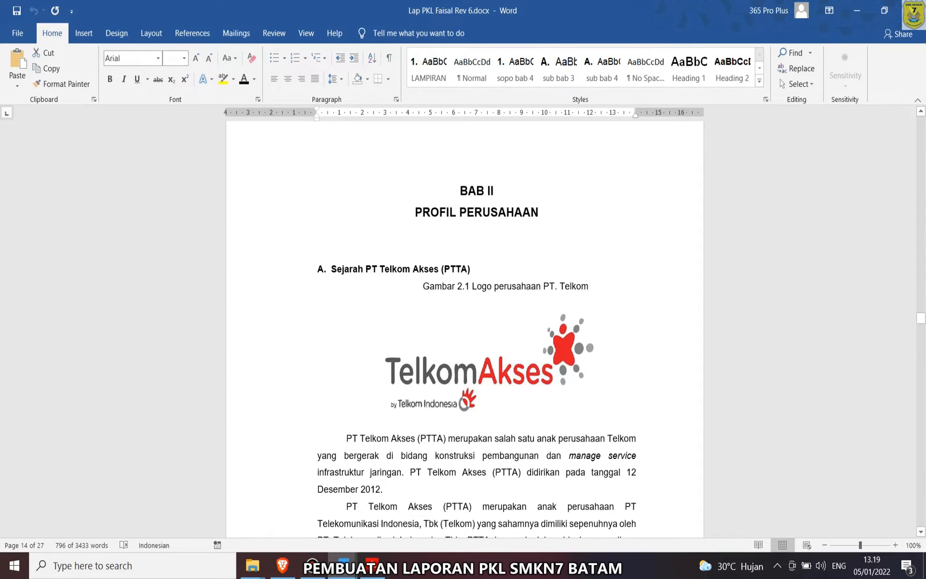
{"action": "left_click", "coordinate": [459, 191]}
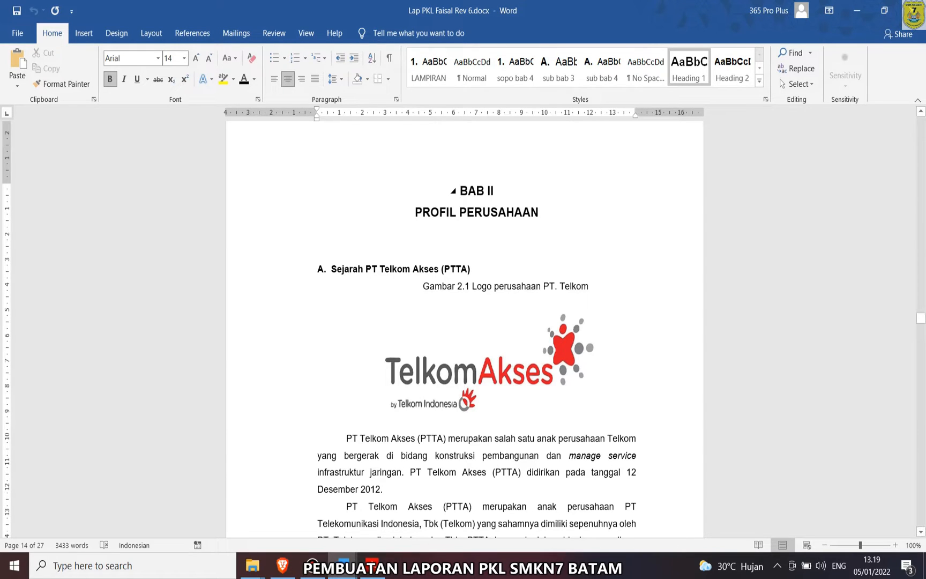
{"action": "key", "text": "shift+Down"}
{"action": "key", "text": "shift+Down"}
{"action": "key", "text": "shift+Down"}
{"action": "key", "text": "shift+Down"}
{"action": "key", "text": "shift+Down"}
{"action": "key", "text": "shift+Down"}
{"action": "key", "text": "shift+Down"}
{"action": "key", "text": "shift+Down"}
{"action": "key", "text": "shift+Down"}
{"action": "key", "text": "shift+Down"}
{"action": "key", "text": "shift+Down"}
{"action": "key", "text": "shift+Down"}
{"action": "key", "text": "shift+Down"}
{"action": "key", "text": "shift+Down"}
{"action": "key", "text": "shift+Down"}
{"action": "key", "text": "shift+Down"}
{"action": "key", "text": "shift+Down"}
{"action": "key", "text": "shift+Down"}
{"action": "key", "text": "shift+Down"}
{"action": "key", "text": "shift+Down"}
{"action": "key", "text": "shift+Down"}
{"action": "key", "text": "shift+Down"}
{"action": "key", "text": "shift+Down"}
{"action": "key", "text": "shift+Down"}
{"action": "key", "text": "shift+Down"}
{"action": "key", "text": "shift+Down"}
{"action": "key", "text": "shift+Down"}
{"action": "key", "text": "shift+Down"}
{"action": "key", "text": "shift+Down"}
{"action": "key", "text": "shift+Down"}
{"action": "key", "text": "shift+Down"}
{"action": "key", "text": "shift+Down"}
{"action": "key", "text": "shift+Down"}
{"action": "key", "text": "shift+Down"}
{"action": "key", "text": "shift+Down"}
{"action": "key", "text": "shift+Down"}
{"action": "key", "text": "shift+Down"}
{"action": "key", "text": "shift+Down"}
{"action": "key", "text": "shift+Down"}
{"action": "key", "text": "shift+Down"}
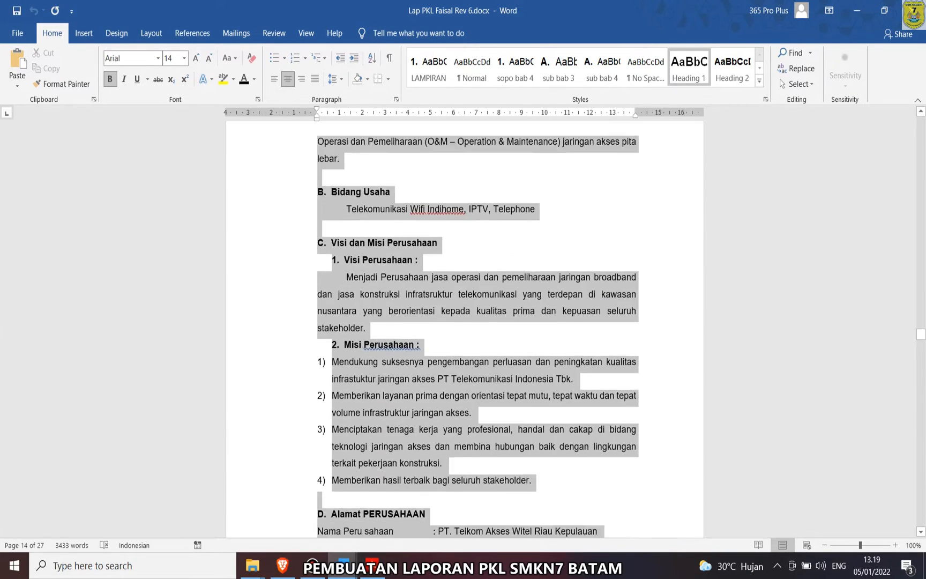
{"action": "key", "text": "shift+Down"}
{"action": "key", "text": "shift+Down"}
{"action": "key", "text": "shift+Down"}
{"action": "key", "text": "shift+Down"}
{"action": "key", "text": "shift+Down"}
{"action": "key", "text": "shift+Down"}
{"action": "key", "text": "shift+Down"}
{"action": "key", "text": "shift+Down"}
{"action": "key", "text": "shift+Down"}
{"action": "key", "text": "shift+Down"}
{"action": "key", "text": "shift+Down"}
{"action": "key", "text": "shift+Down"}
{"action": "key", "text": "shift+Down"}
{"action": "key", "text": "shift+Down"}
{"action": "key", "text": "shift+Down"}
{"action": "key", "text": "shift+Down"}
{"action": "key", "text": "shift+Down"}
{"action": "key", "text": "shift+Down"}
{"action": "key", "text": "shift+Down"}
{"action": "key", "text": "shift+Down"}
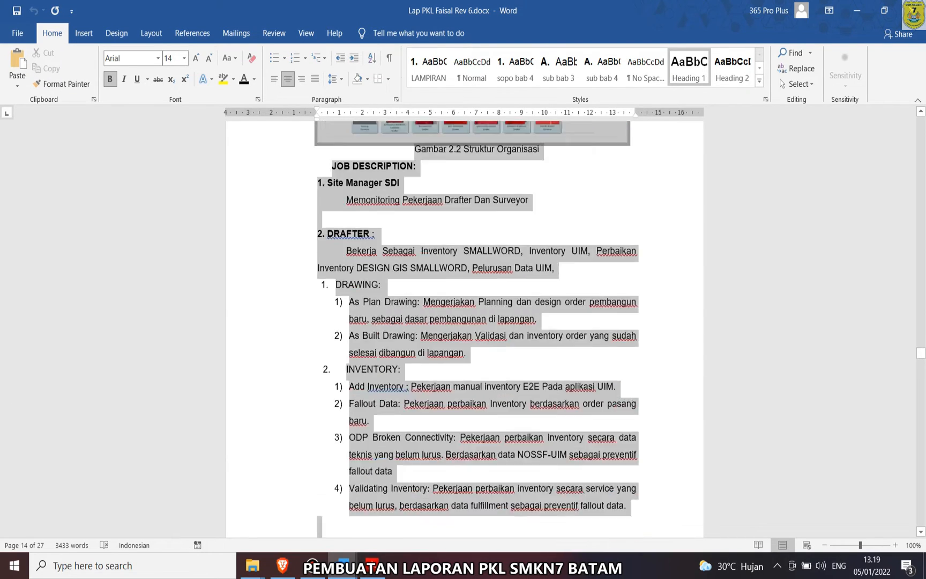
{"action": "key", "text": "shift+Up"}
{"action": "key", "text": "shift+Up"}
{"action": "key", "text": "shift+Up"}
{"action": "key", "text": "shift+Up"}
{"action": "key", "text": "shift+Up"}
{"action": "key", "text": "shift+Up"}
{"action": "key", "text": "shift+Up"}
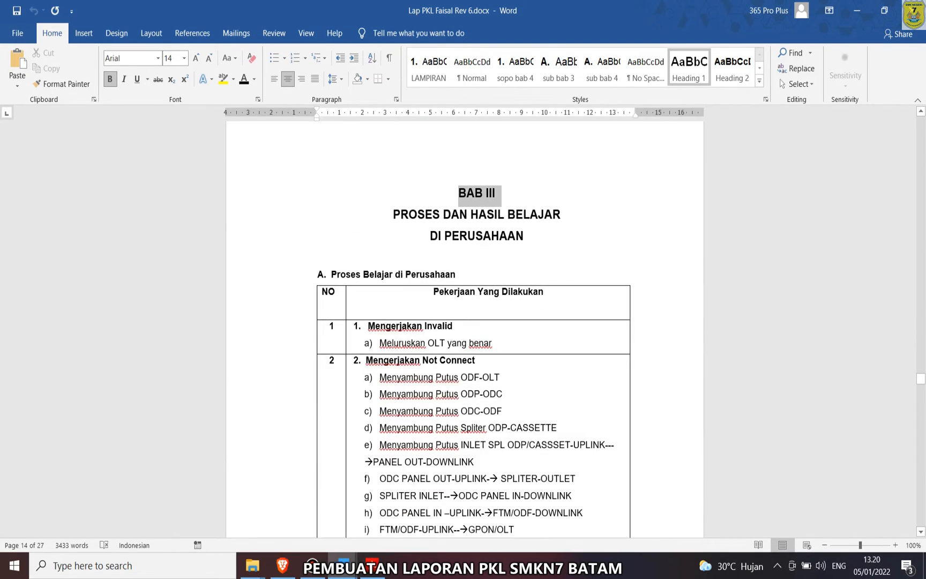
{"action": "key", "text": "shift+Up"}
{"action": "key", "text": "shift+Up"}
{"action": "key", "text": "shift+Up"}
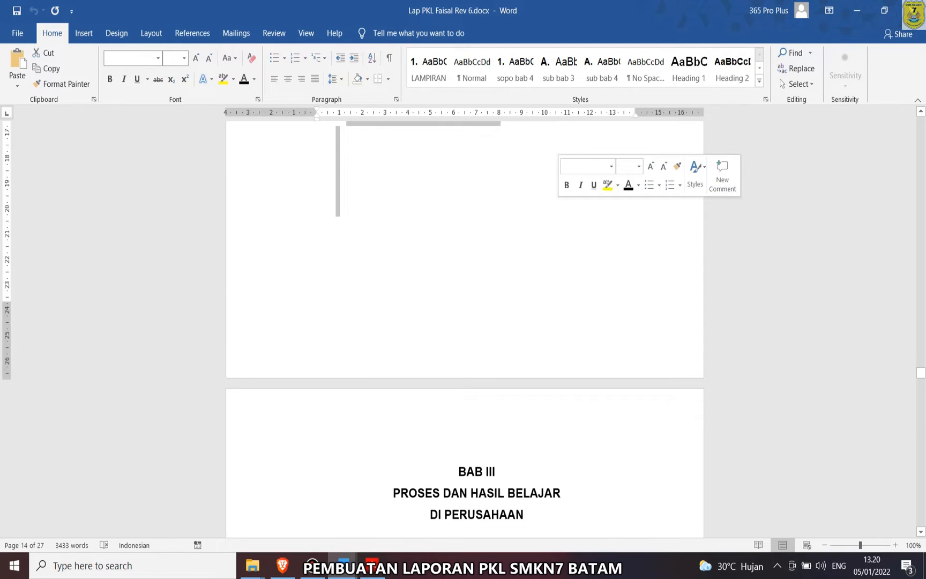
- Return to Contoh Laporan PKL.docx and paste the copied BAB II chapter at the start of the empty last page
{"action": "mouse_move", "coordinate": [343, 566]}
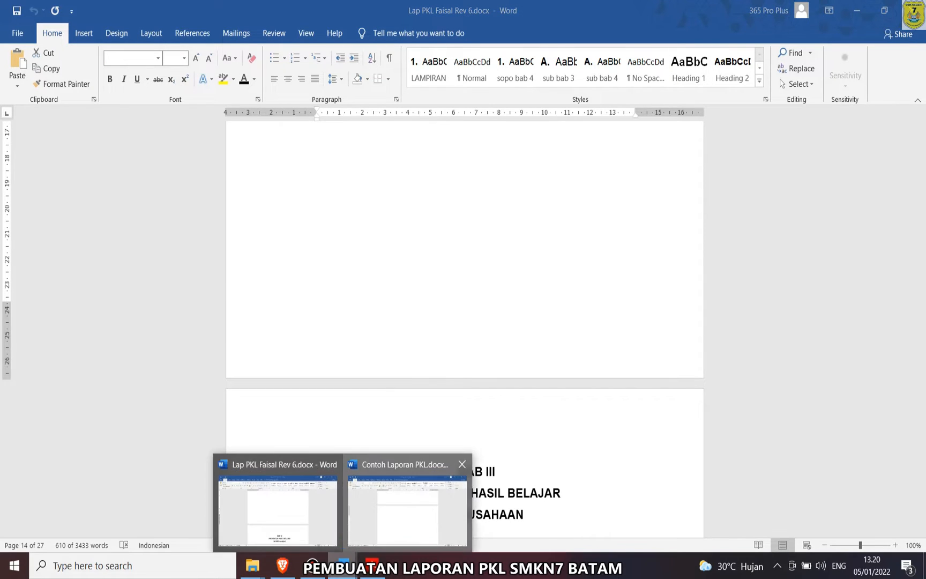
{"action": "left_click", "coordinate": [407, 528]}
{"action": "key", "text": "Return"}
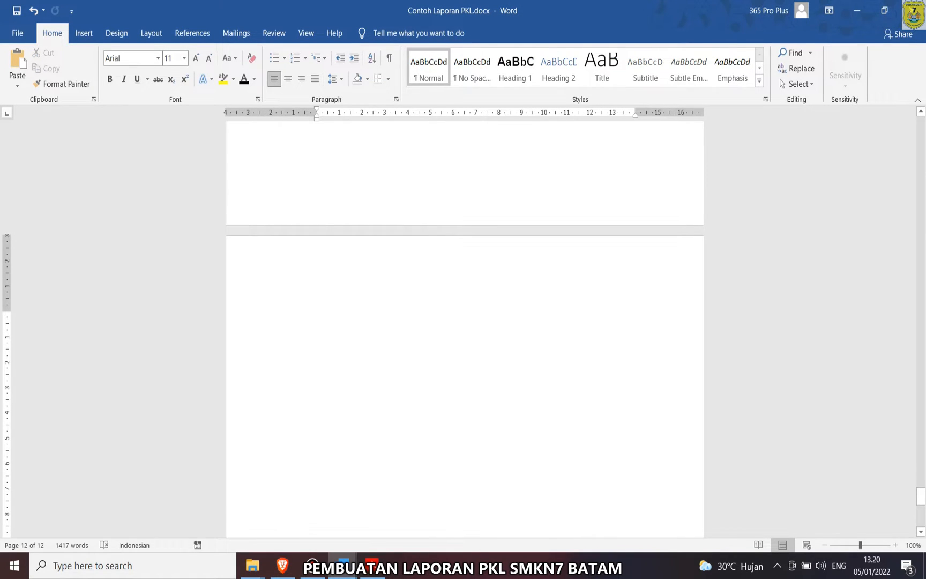
{"action": "scroll", "coordinate": [464, 329], "scroll_direction": "up", "scroll_amount": 10}
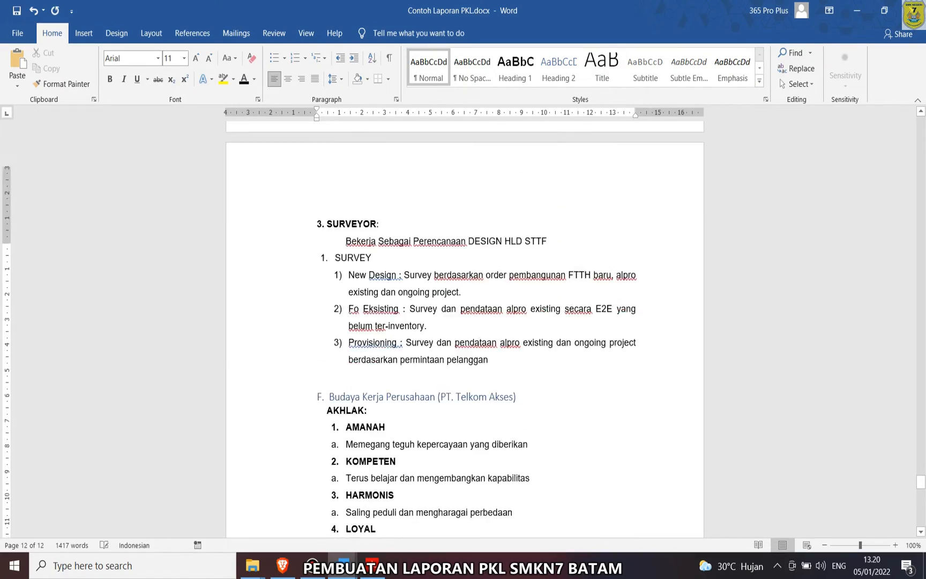
{"action": "scroll", "coordinate": [465, 329], "scroll_direction": "up", "scroll_amount": 15}
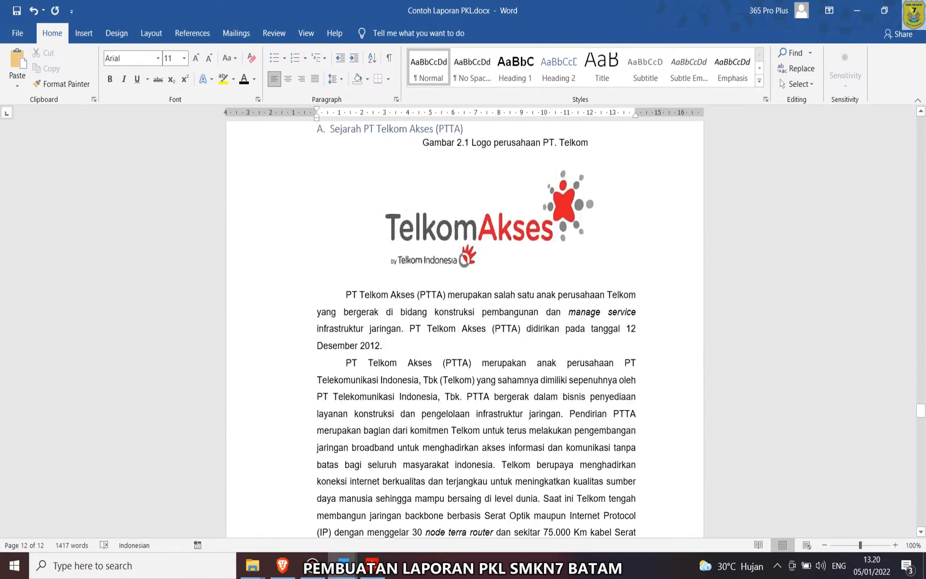
- Format the "A. Sejarah PT Telkom Akses (PTTA)" heading under BAB II in black at 11 pt
{"action": "left_click_drag", "start_coordinate": [490, 314], "coordinate": [543, 336]}
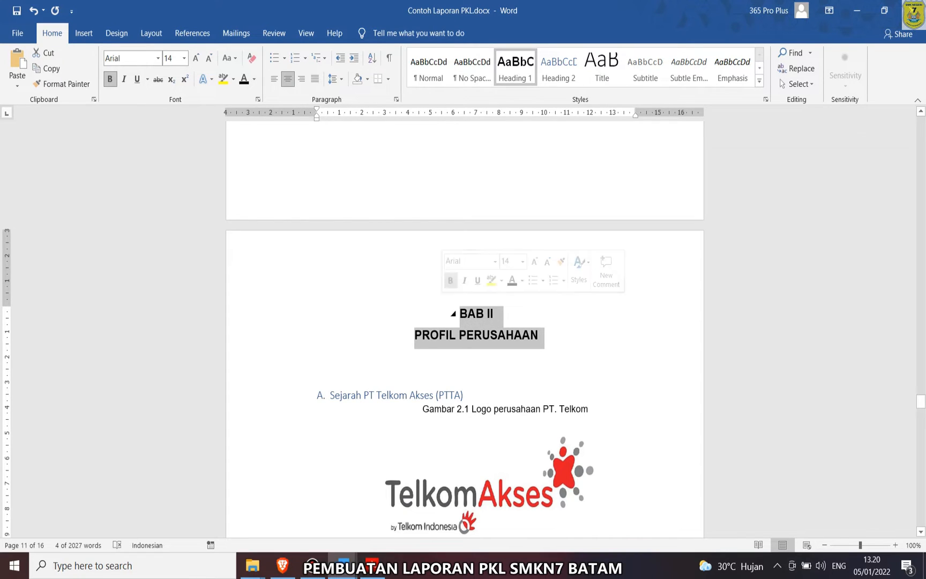
{"action": "left_click", "coordinate": [316, 356]}
{"action": "left_click_drag", "start_coordinate": [467, 395], "coordinate": [316, 395]}
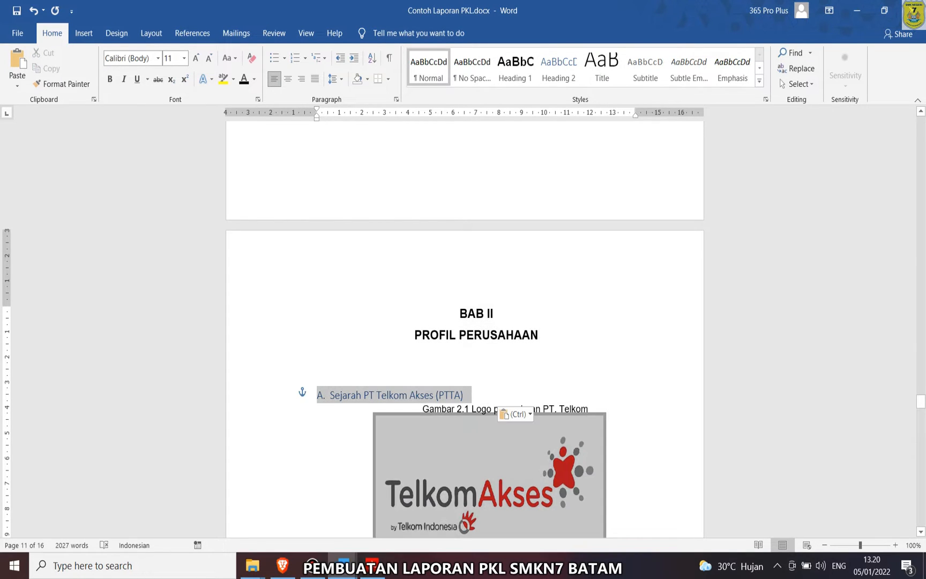
{"action": "left_click", "coordinate": [473, 409]}
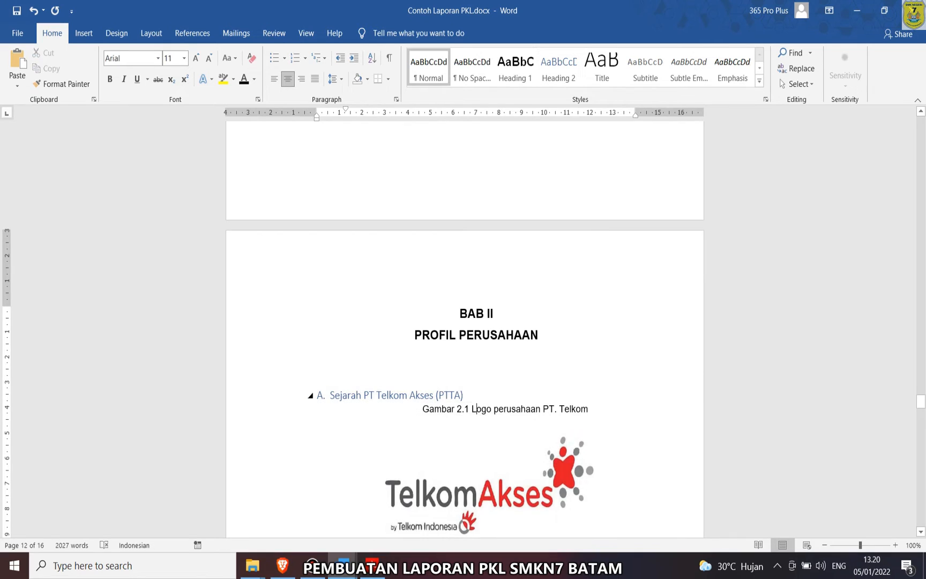
{"action": "left_click_drag", "start_coordinate": [466, 395], "coordinate": [317, 394]}
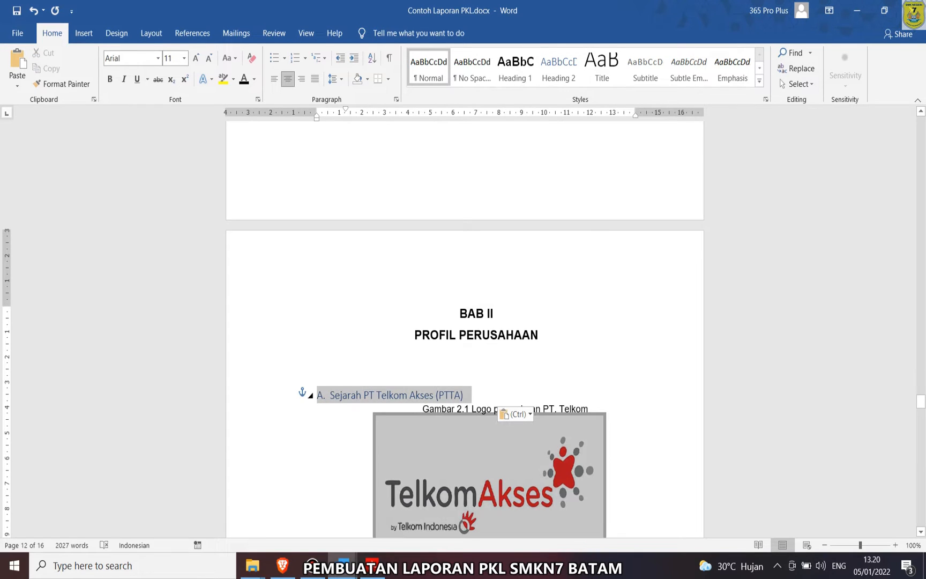
{"action": "left_click", "coordinate": [384, 367]}
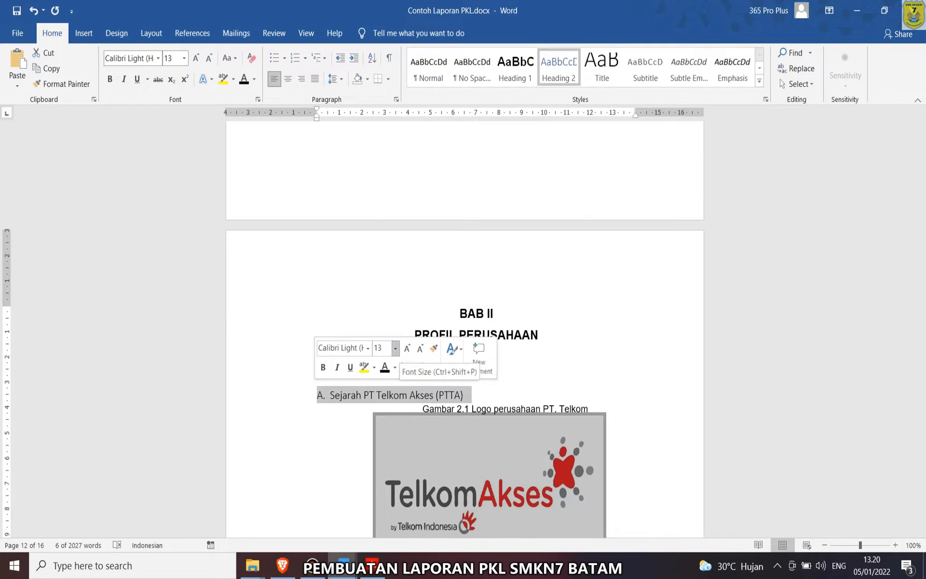
{"action": "left_click", "coordinate": [395, 347]}
{"action": "left_click", "coordinate": [378, 178]}
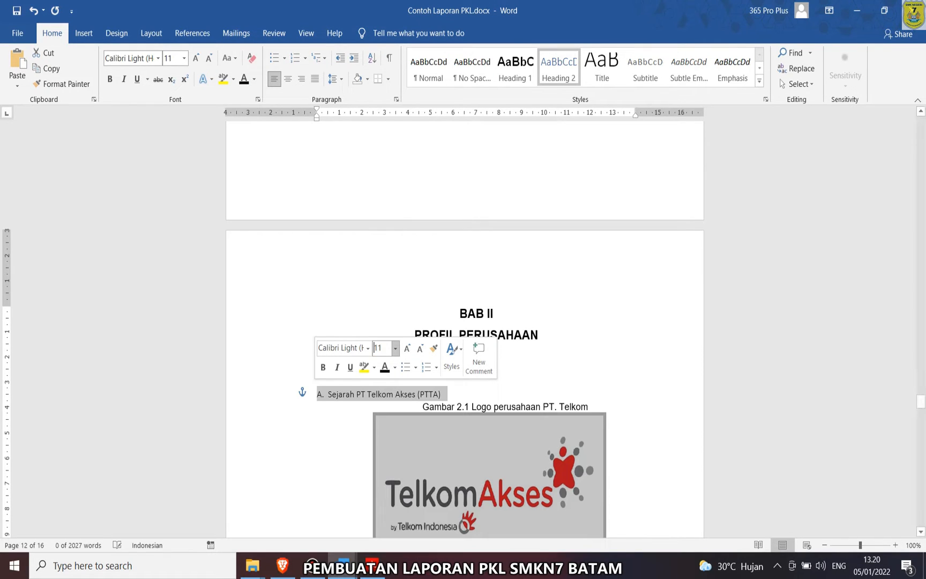
{"action": "left_click", "coordinate": [336, 395]}
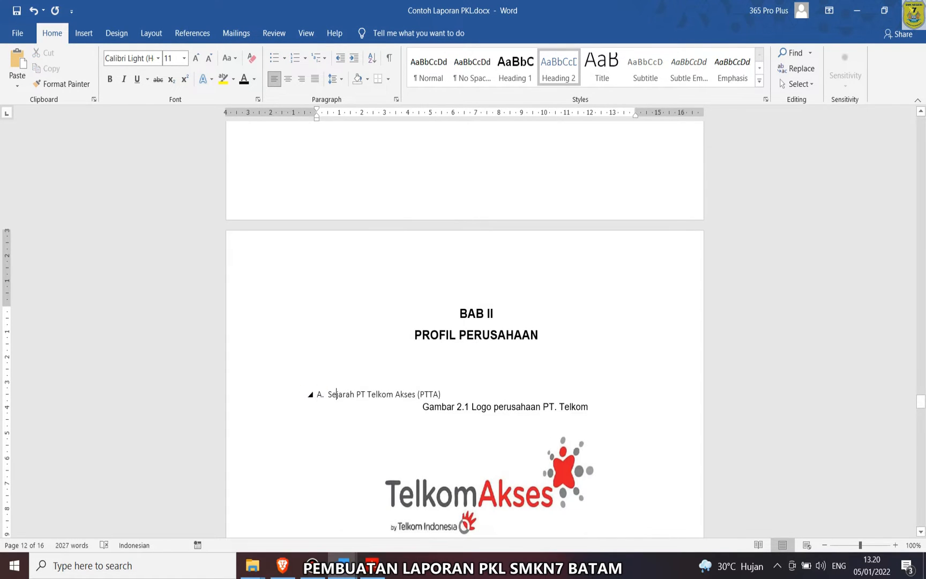
- Set the font of the entire document to Arial
{"action": "key", "text": "ctrl+a"}
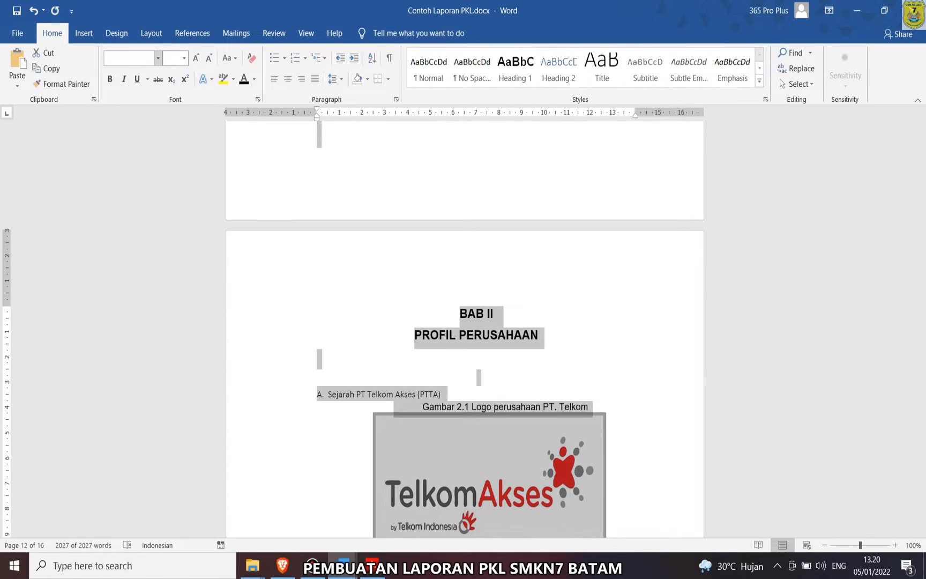
{"action": "left_click", "coordinate": [158, 58]}
{"action": "left_click", "coordinate": [120, 137]}
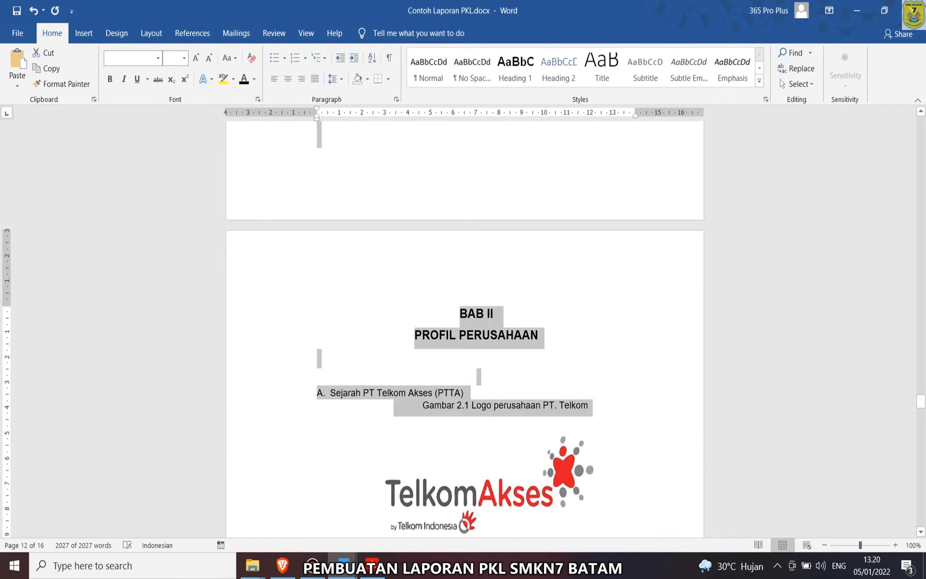
- Delete the hand-typed "A." and the empty line above the "Sejarah PT Telkom Akses (PTTA)" heading, and apply automatic A., B., C. numbering to it
{"action": "left_click_drag", "start_coordinate": [467, 393], "coordinate": [323, 393]}
{"action": "left_click", "coordinate": [327, 393]}
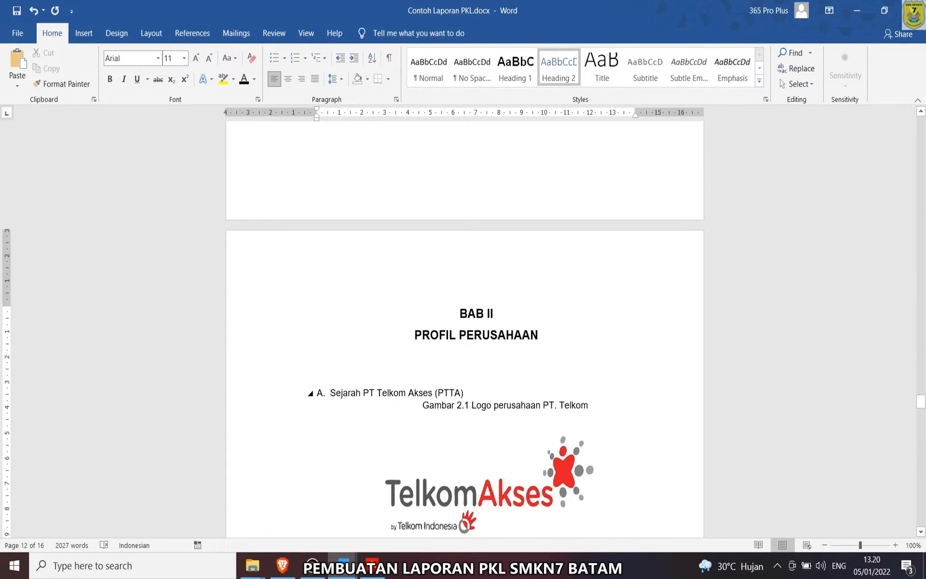
{"action": "key", "text": "BackSpace"}
{"action": "key", "text": "BackSpace"}
{"action": "key", "text": "BackSpace"}
{"action": "key", "text": "BackSpace"}
{"action": "key", "text": "BackSpace"}
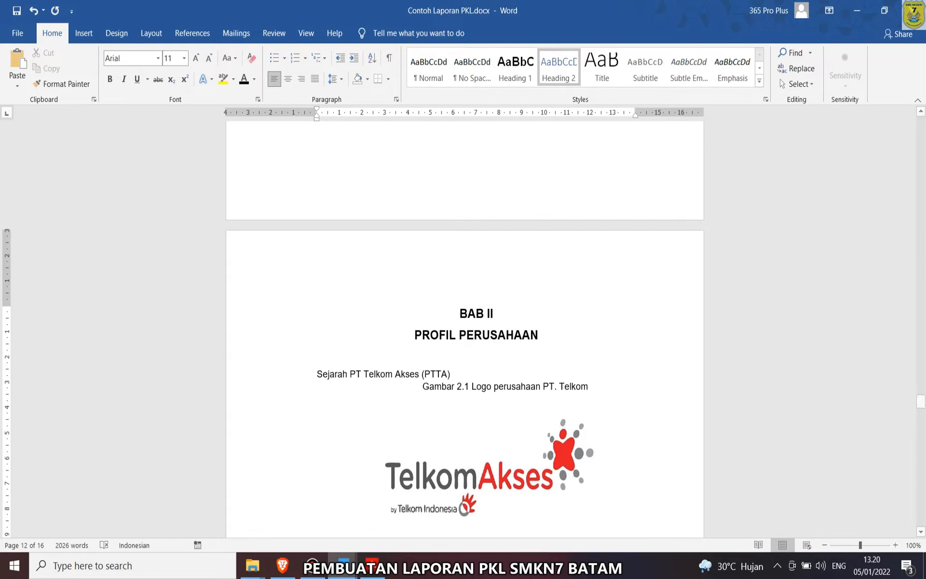
{"action": "left_click", "coordinate": [305, 58]}
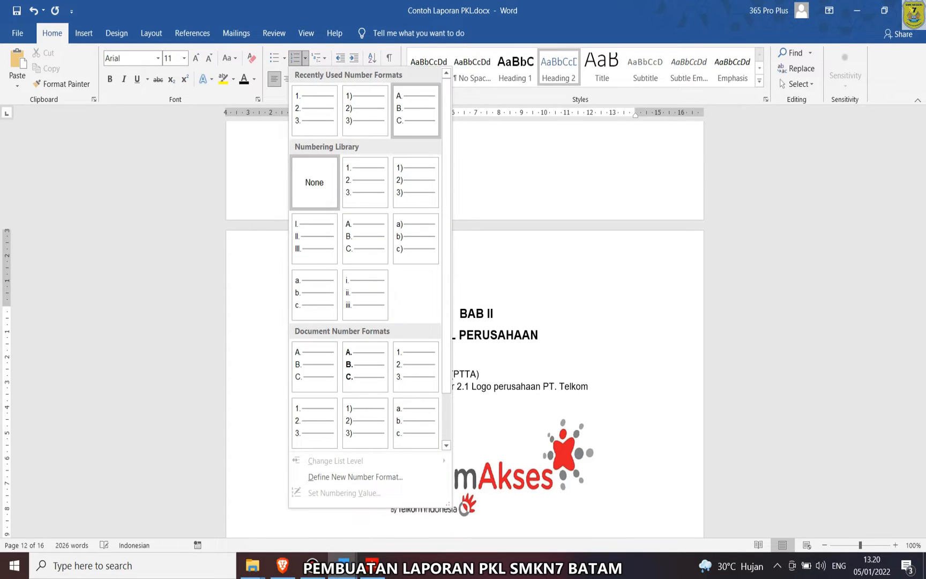
{"action": "left_click", "coordinate": [415, 110]}
{"action": "left_click_drag", "start_coordinate": [335, 374], "coordinate": [321, 374]}
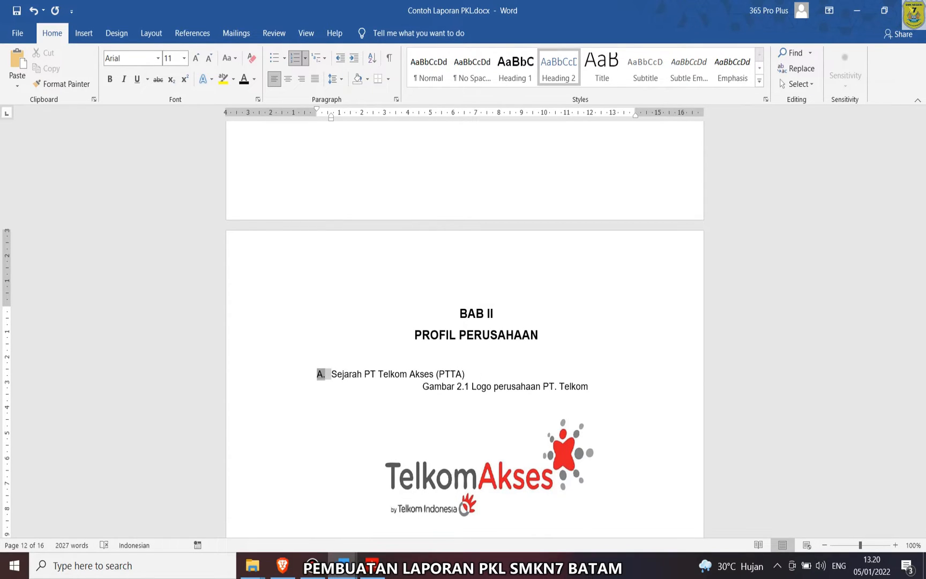
{"action": "left_click_drag", "start_coordinate": [322, 374], "coordinate": [321, 374]}
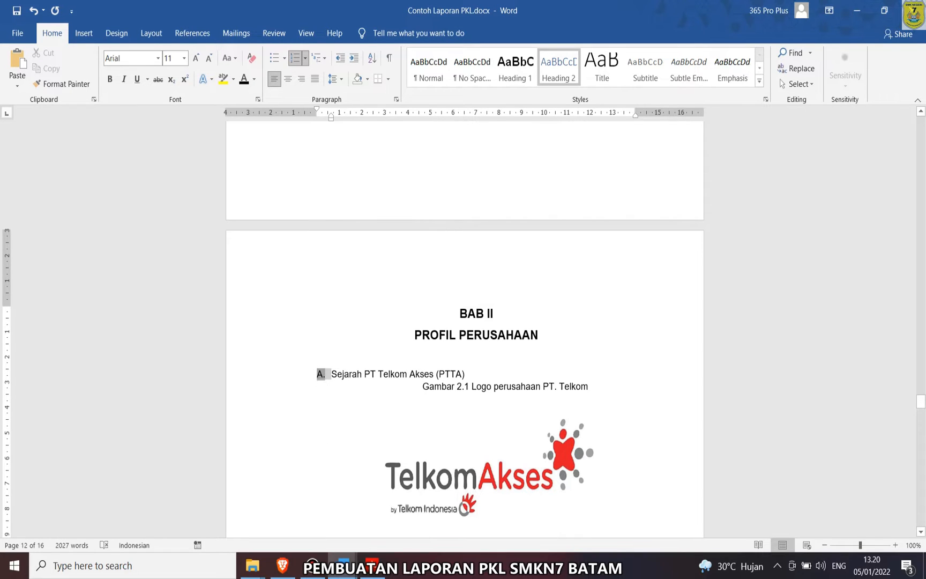
- Move the Telkom Akses logo slightly up so the "Gambar 2.1 Logo perusahaan PT. Telkom" caption sits beneath it
{"action": "left_click", "coordinate": [422, 386]}
{"action": "scroll", "coordinate": [422, 386], "scroll_direction": "down", "scroll_amount": 3}
{"action": "left_click_drag", "start_coordinate": [594, 195], "coordinate": [429, 194]}
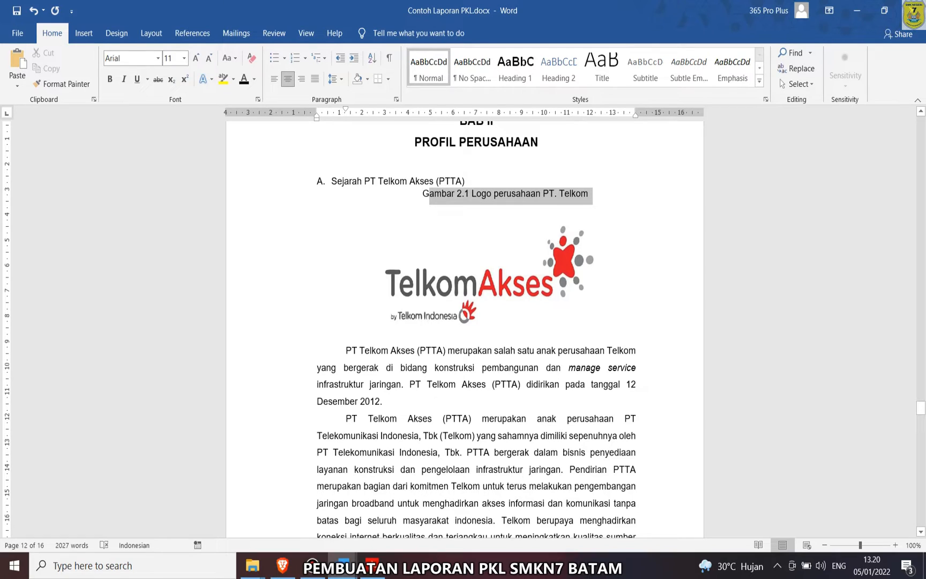
{"action": "mouse_move", "coordinate": [489, 275]}
{"action": "left_mouse_down"}
{"action": "mouse_move", "coordinate": [483, 252]}
{"action": "mouse_move", "coordinate": [476, 264]}
{"action": "left_mouse_up"}
{"action": "left_click", "coordinate": [468, 181]}
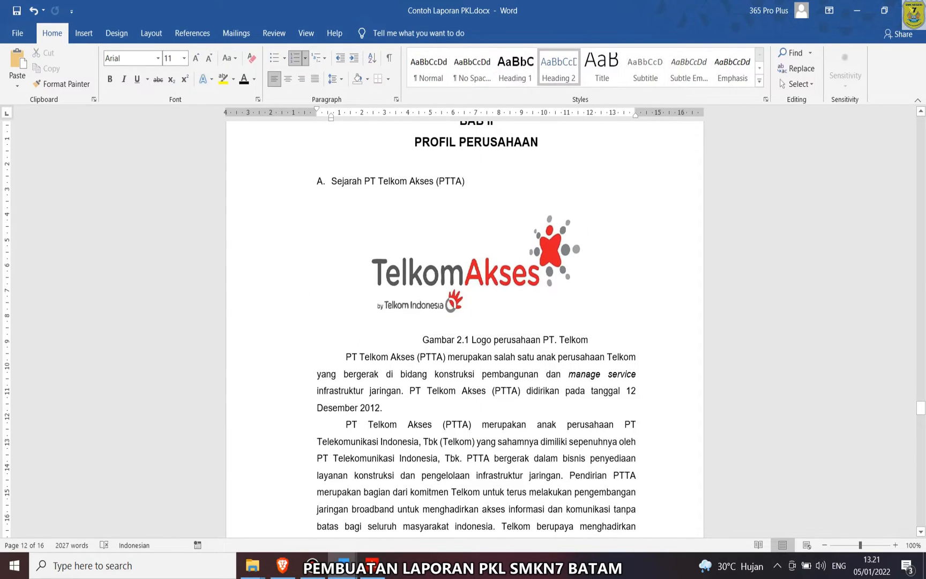
{"action": "left_click", "coordinate": [477, 263]}
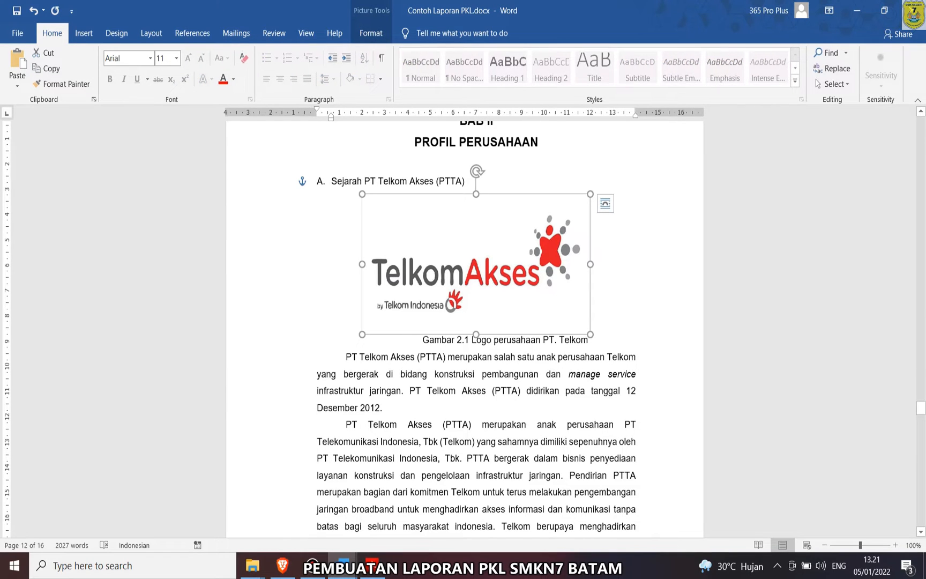
- Format the "B. Bidang Usaha" heading in black at 11 pt
{"action": "scroll", "coordinate": [477, 263], "scroll_direction": "down", "scroll_amount": 9}
{"action": "scroll", "coordinate": [465, 329], "scroll_direction": "down", "scroll_amount": 5}
{"action": "left_click_drag", "start_coordinate": [400, 226], "coordinate": [317, 226]}
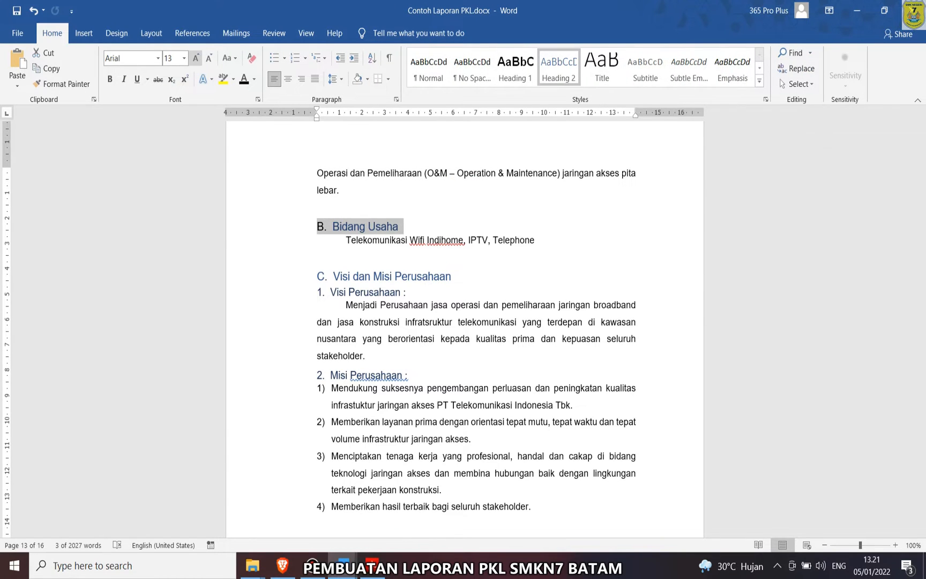
{"action": "left_click", "coordinate": [184, 58]}
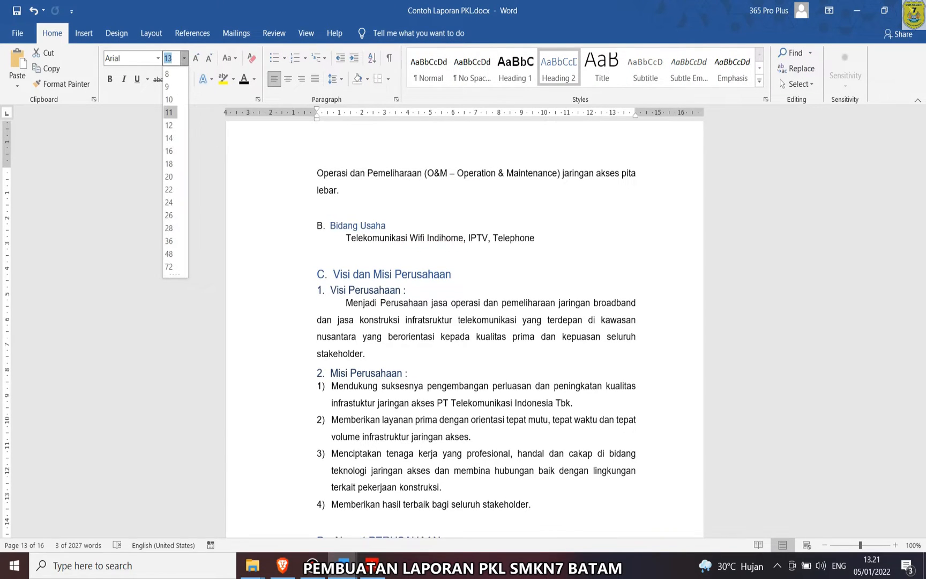
{"action": "left_click", "coordinate": [169, 112]}
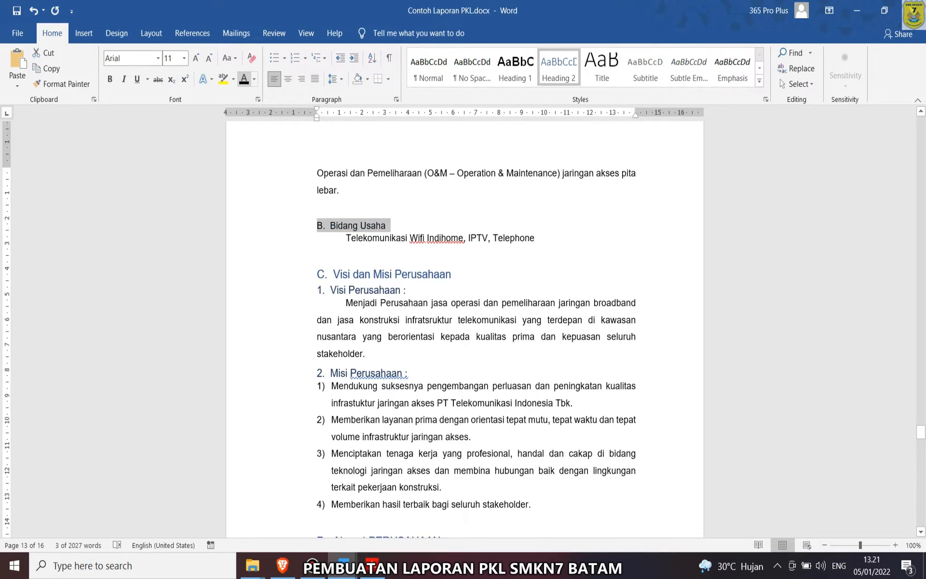
- Replace the hand-typed "B." of the "Bidang Usaha" heading with automatic A., B., C. numbering
{"action": "left_click", "coordinate": [305, 58]}
{"action": "left_click", "coordinate": [314, 107]}
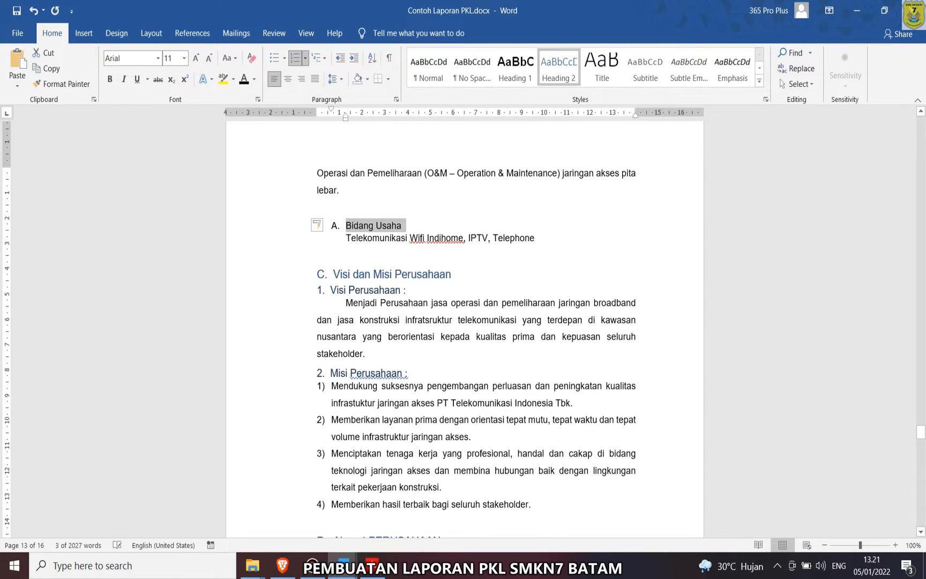
{"action": "left_click", "coordinate": [324, 226]}
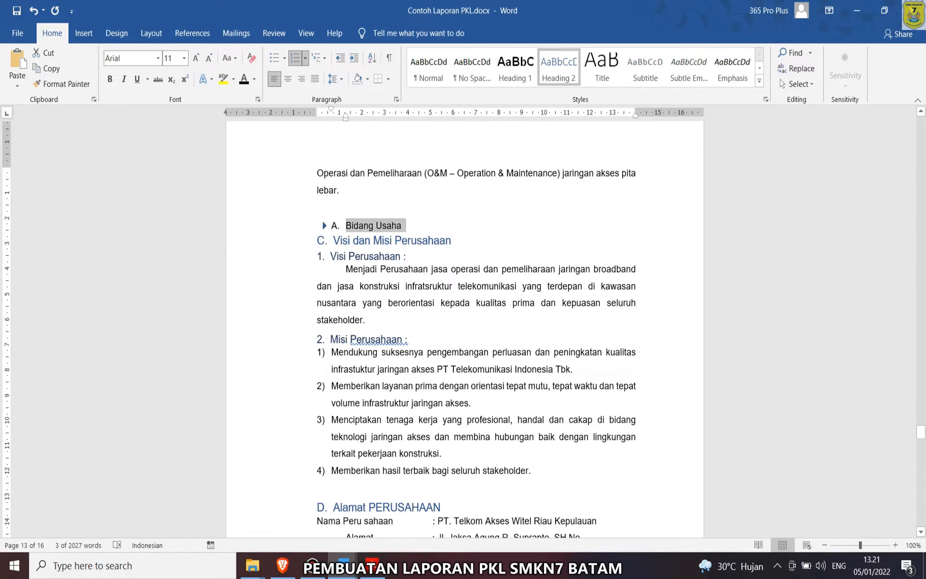
{"action": "left_click", "coordinate": [324, 225]}
{"action": "left_click", "coordinate": [335, 226]}
{"action": "scroll", "coordinate": [464, 322], "scroll_direction": "up", "scroll_amount": 15}
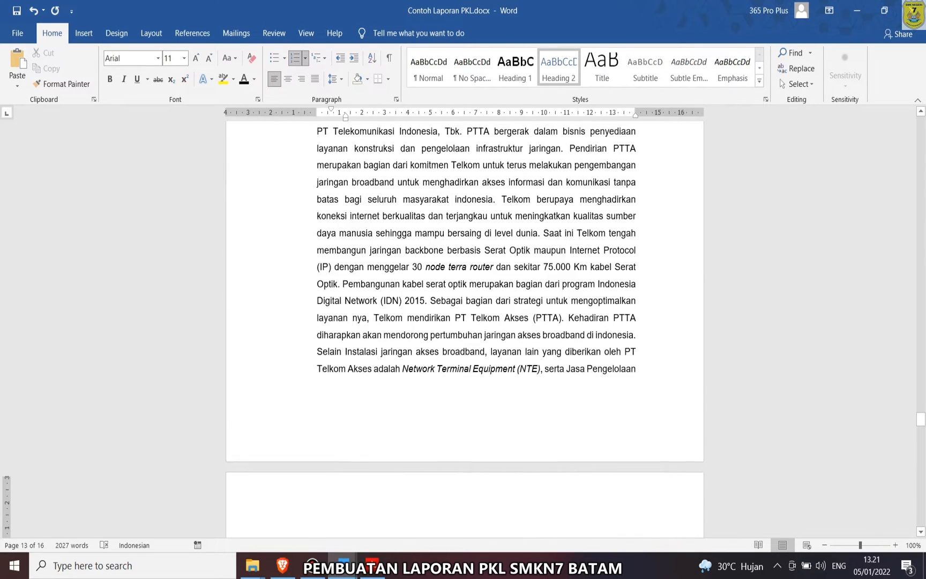
- Copy the numbering format of the "A. Sejarah PT Telkom Akses (PTTA)" heading to "Bidang Usaha" so it continues as "B."
{"action": "left_click", "coordinate": [322, 213]}
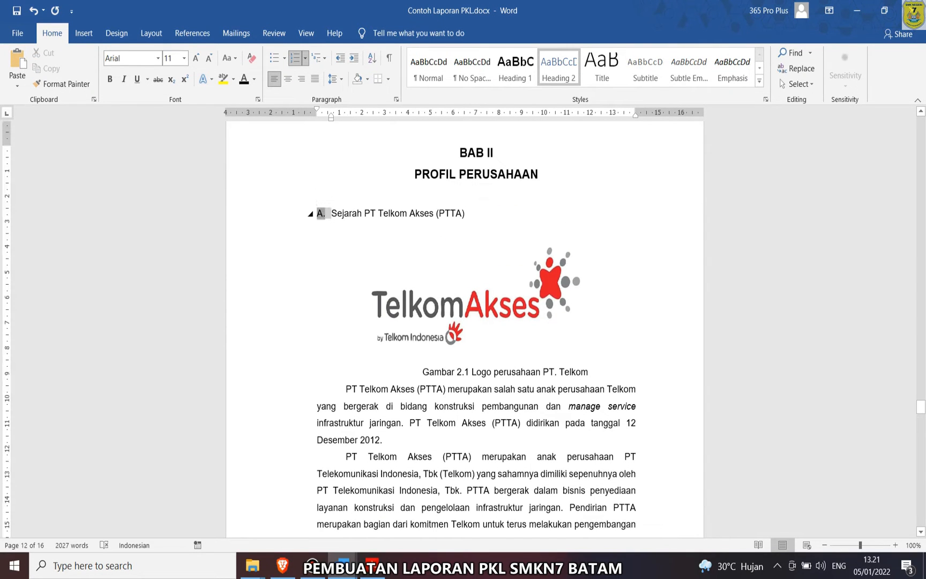
{"action": "left_click", "coordinate": [61, 83]}
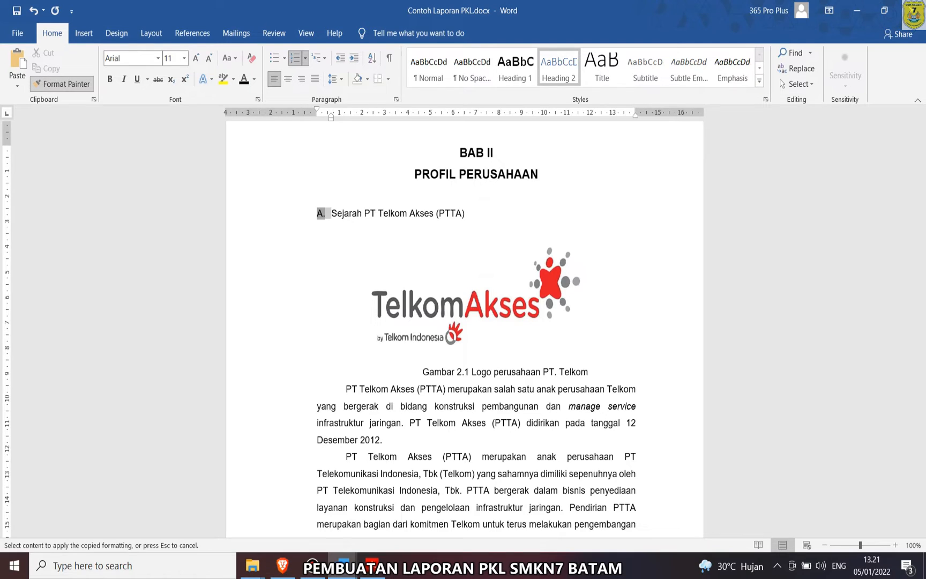
{"action": "scroll", "coordinate": [464, 322], "scroll_direction": "down", "scroll_amount": 15}
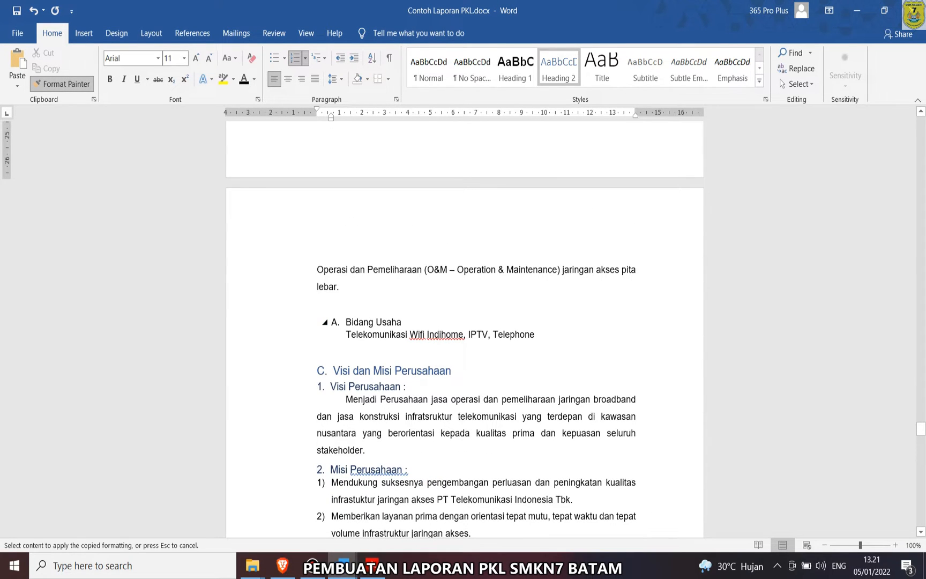
{"action": "left_click", "coordinate": [335, 322]}
{"action": "left_click", "coordinate": [321, 322]}
- Make the "Bidang Usaha" heading bold
{"action": "left_click_drag", "start_coordinate": [388, 322], "coordinate": [326, 322]}
{"action": "left_click", "coordinate": [329, 299]}
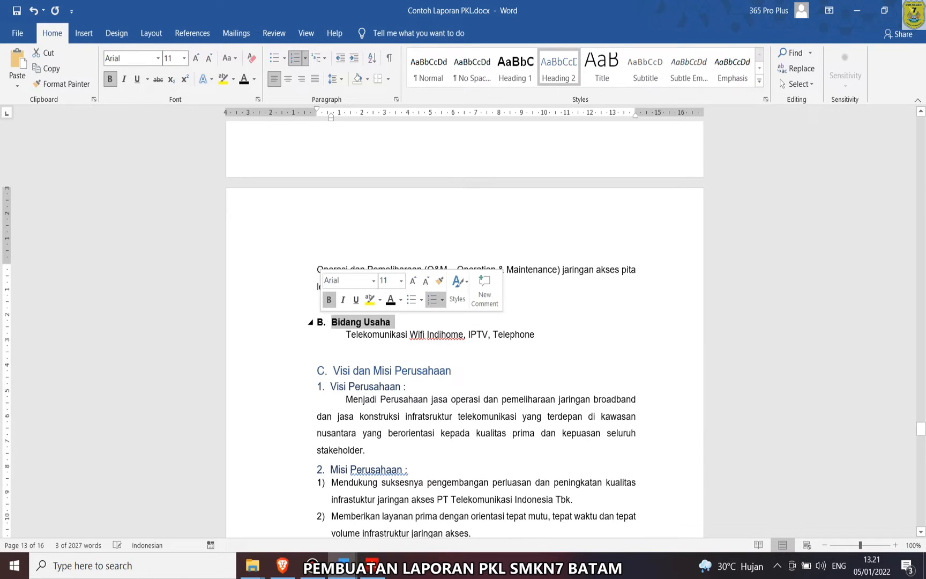
{"action": "left_click", "coordinate": [321, 322]}
{"action": "left_click", "coordinate": [391, 322]}
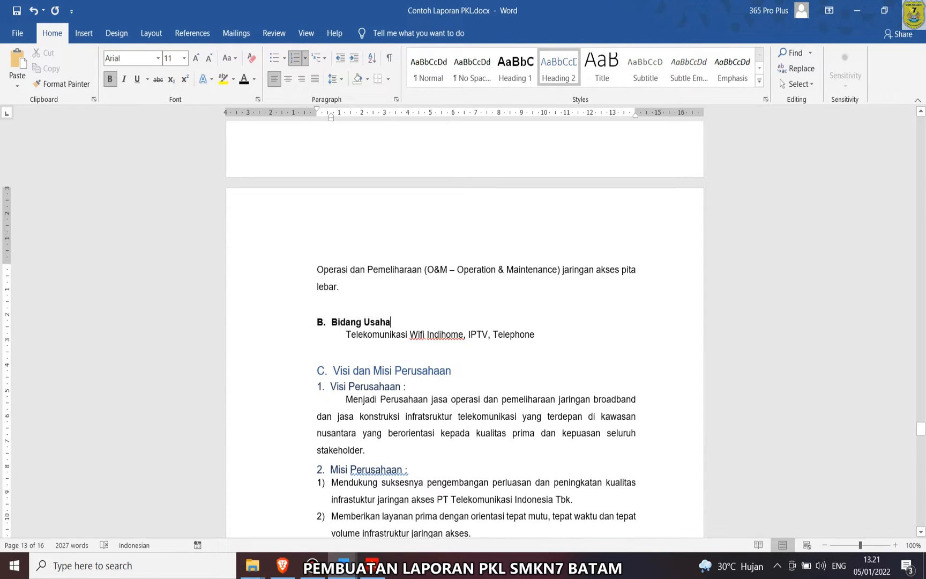
{"action": "left_click", "coordinate": [318, 351]}
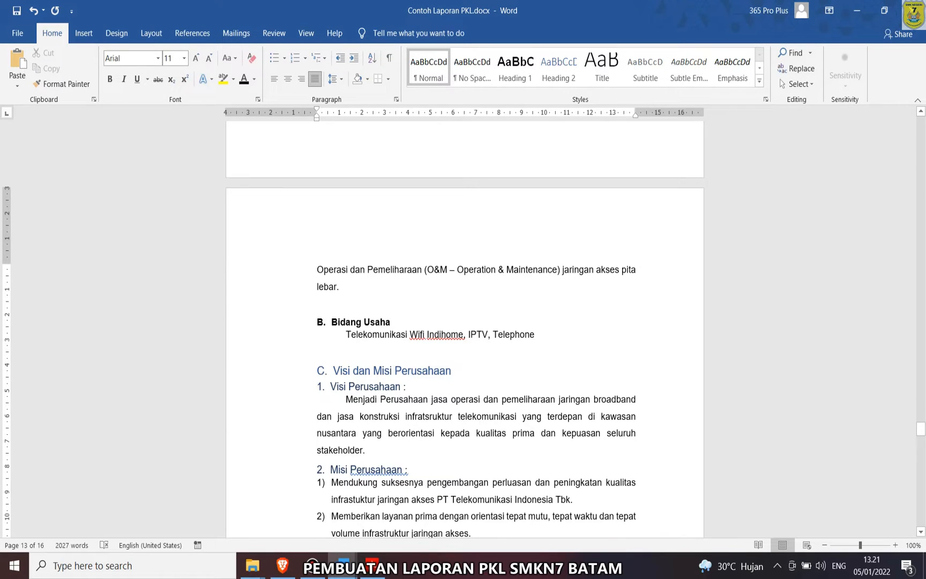
- Format the "Visi dan Misi Perusahaan" heading text in bold, 11 pt and black
{"action": "scroll", "coordinate": [464, 329], "scroll_direction": "down", "scroll_amount": 5}
{"action": "left_click_drag", "start_coordinate": [451, 241], "coordinate": [333, 242]}
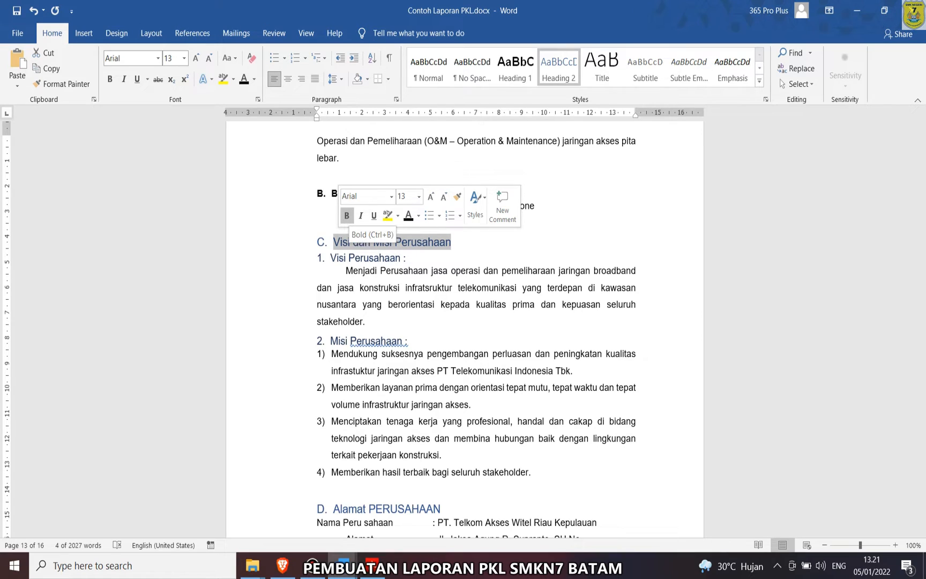
{"action": "left_click", "coordinate": [347, 215]}
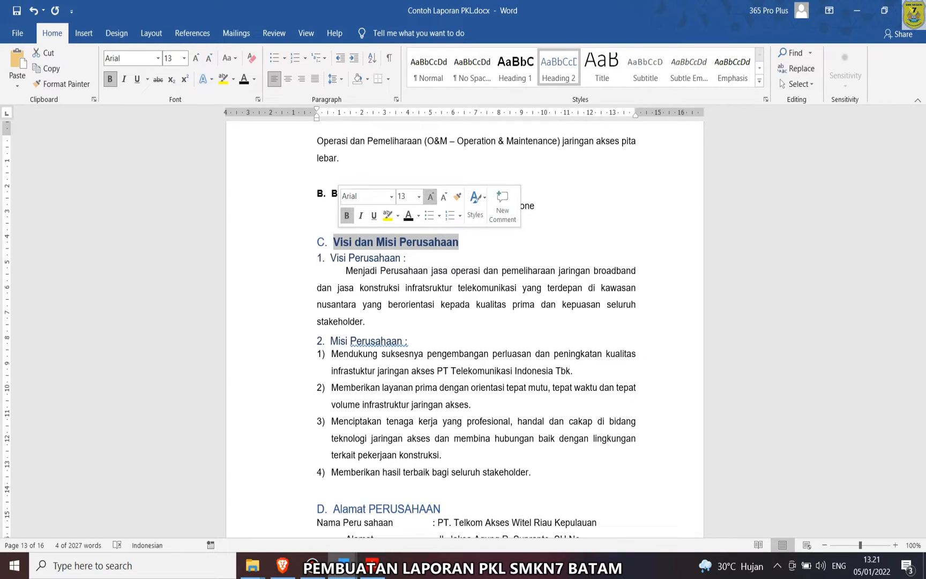
{"action": "left_click", "coordinate": [444, 196]}
{"action": "left_click", "coordinate": [444, 196]}
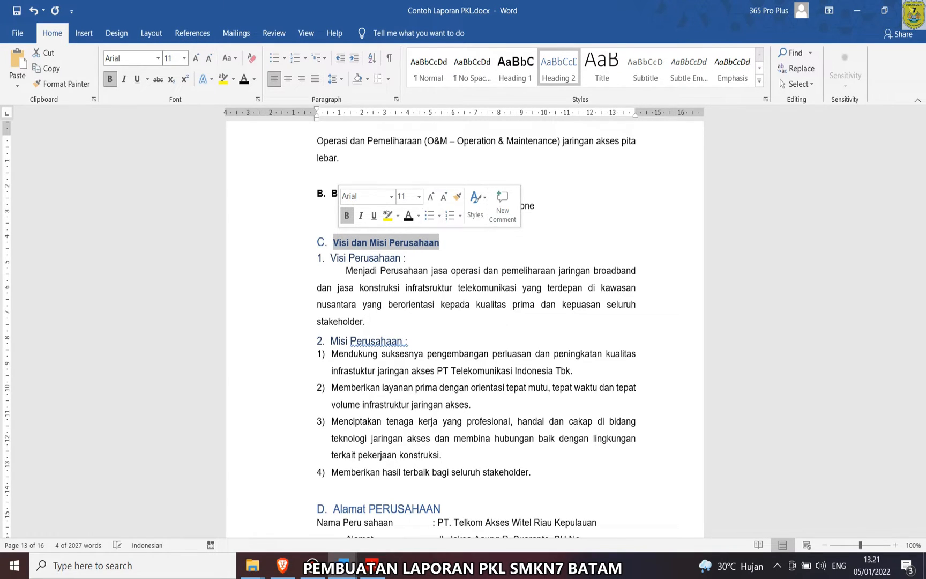
{"action": "left_click", "coordinate": [408, 216]}
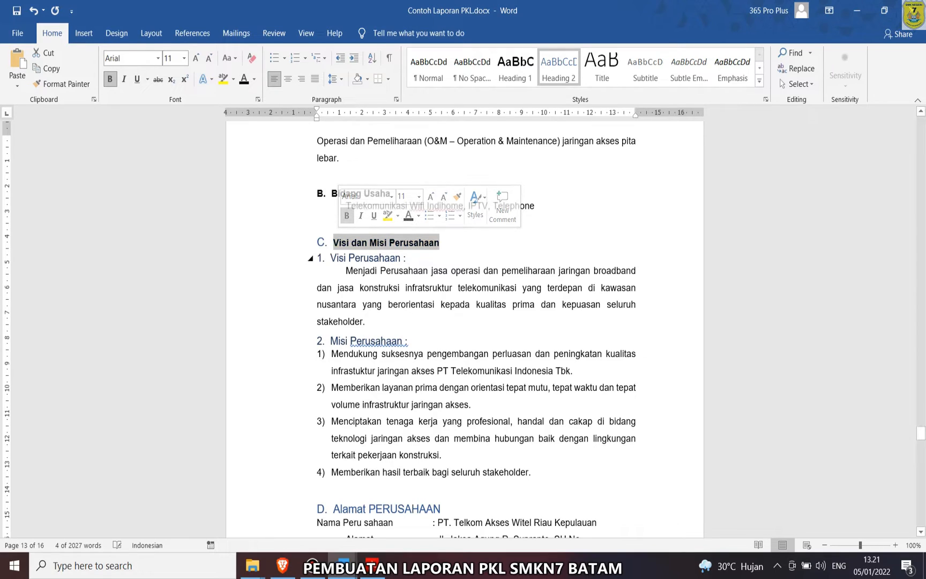
- Copy the "B." numbering format to the "Visi dan Misi Perusahaan" heading and delete its hand-typed "C."
{"action": "left_click", "coordinate": [321, 193]}
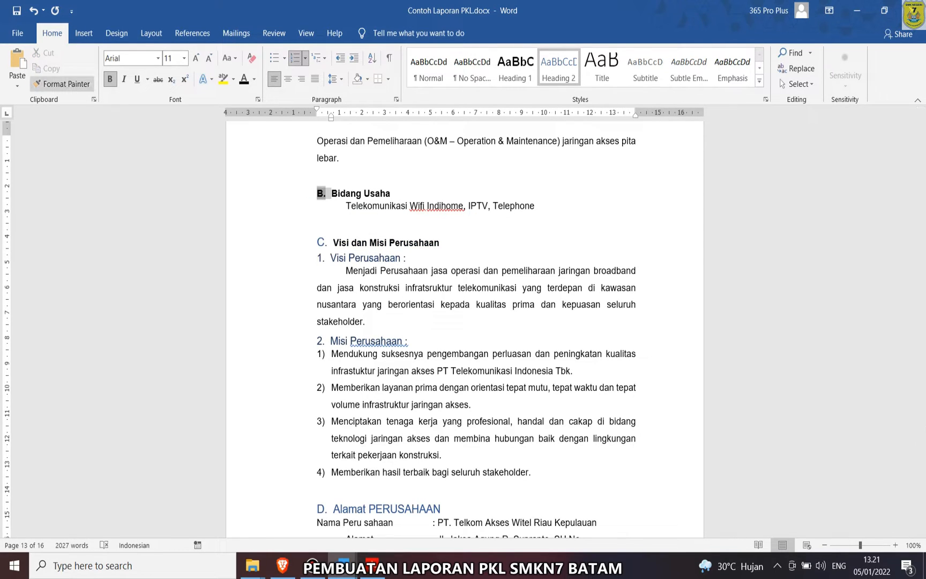
{"action": "left_click", "coordinate": [62, 83]}
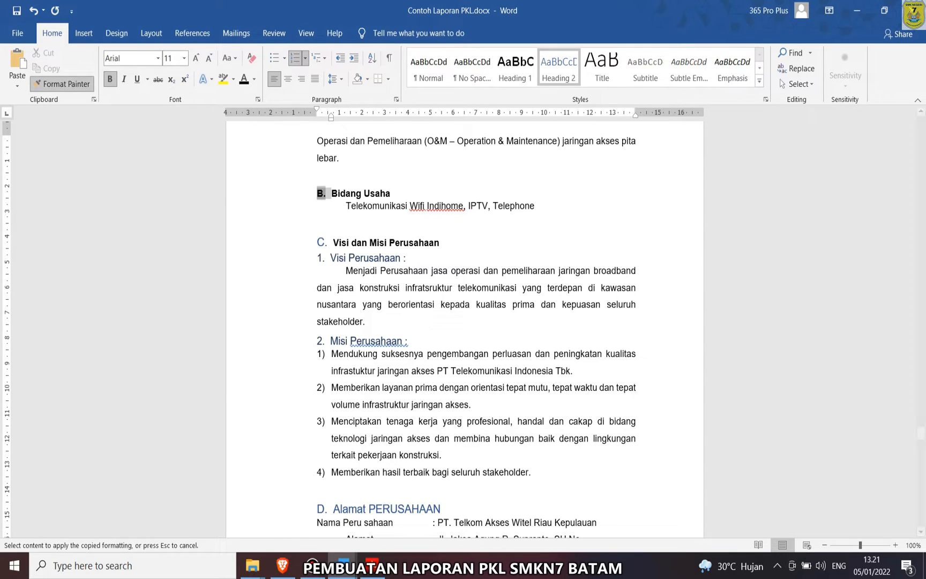
{"action": "left_click", "coordinate": [333, 243]}
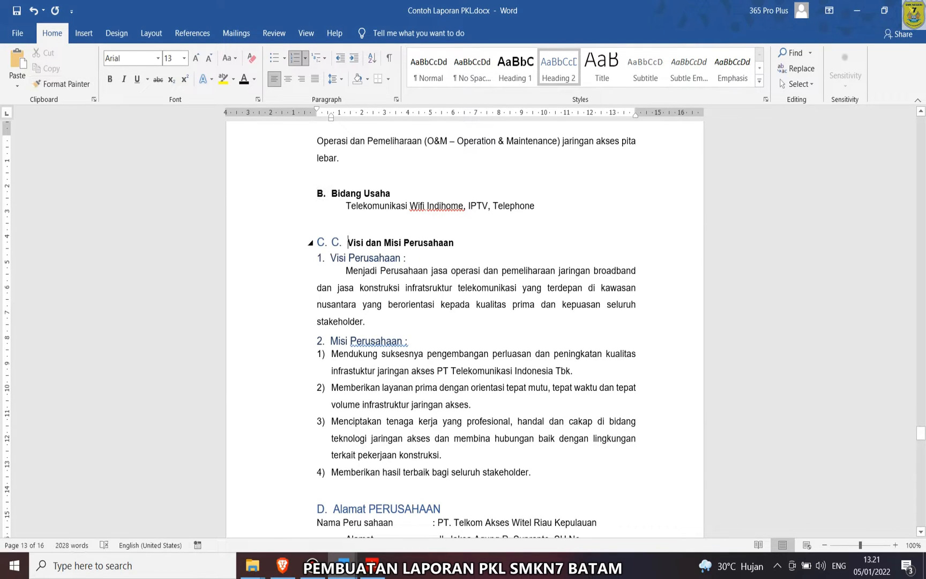
{"action": "key", "text": "BackSpace"}
{"action": "key", "text": "BackSpace"}
{"action": "key", "text": "BackSpace"}
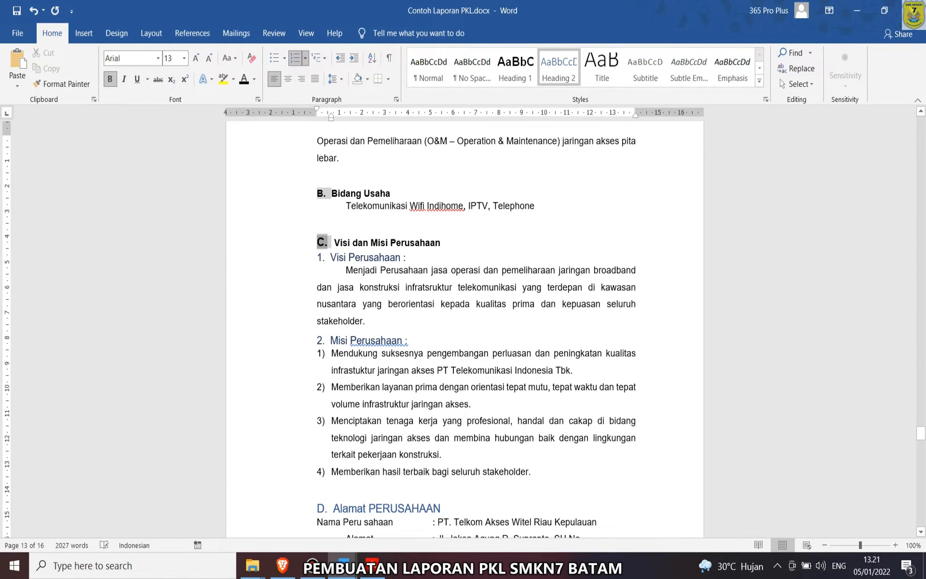
- Format the "1. Visi Perusahaan :" subheading in black and bold
{"action": "left_click", "coordinate": [355, 257]}
{"action": "left_click_drag", "start_coordinate": [408, 257], "coordinate": [317, 258]}
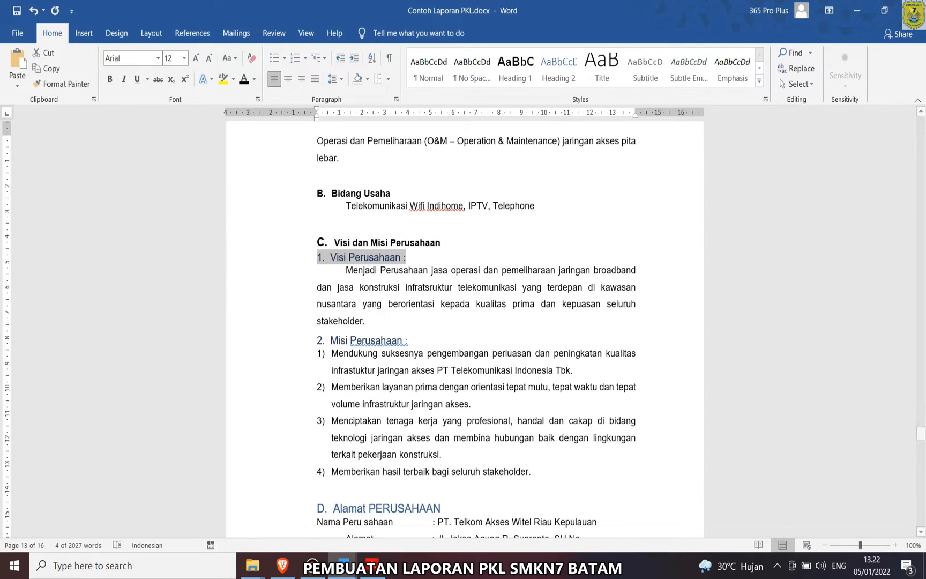
{"action": "left_click", "coordinate": [244, 79]}
{"action": "left_click", "coordinate": [110, 79]}
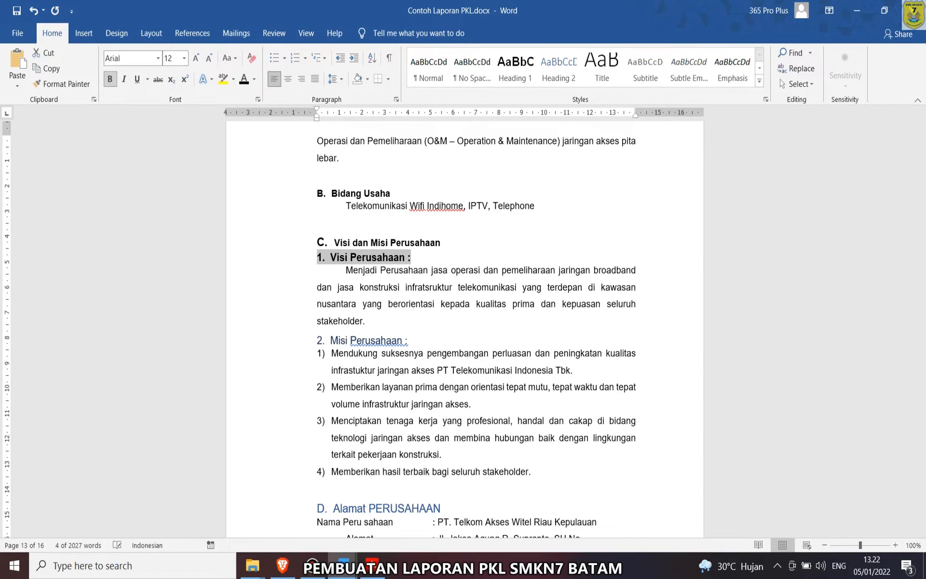
- Replace the hand-typed "1." of the "Visi Perusahaan :" subheading with automatic 1., 2., 3. numbering
{"action": "left_click", "coordinate": [322, 257]}
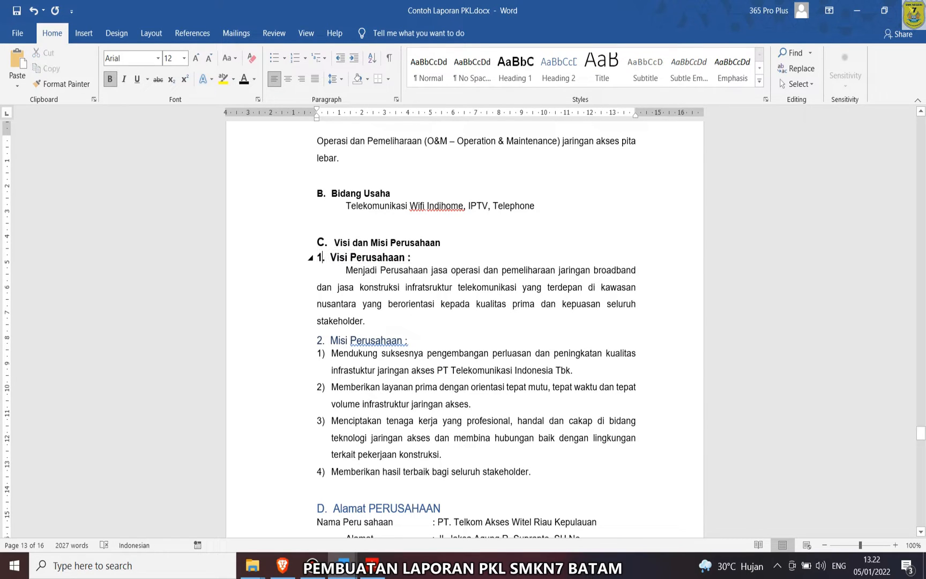
{"action": "key", "text": "BackSpace"}
{"action": "key", "text": "BackSpace"}
{"action": "key", "text": "BackSpace"}
{"action": "key", "text": "BackSpace"}
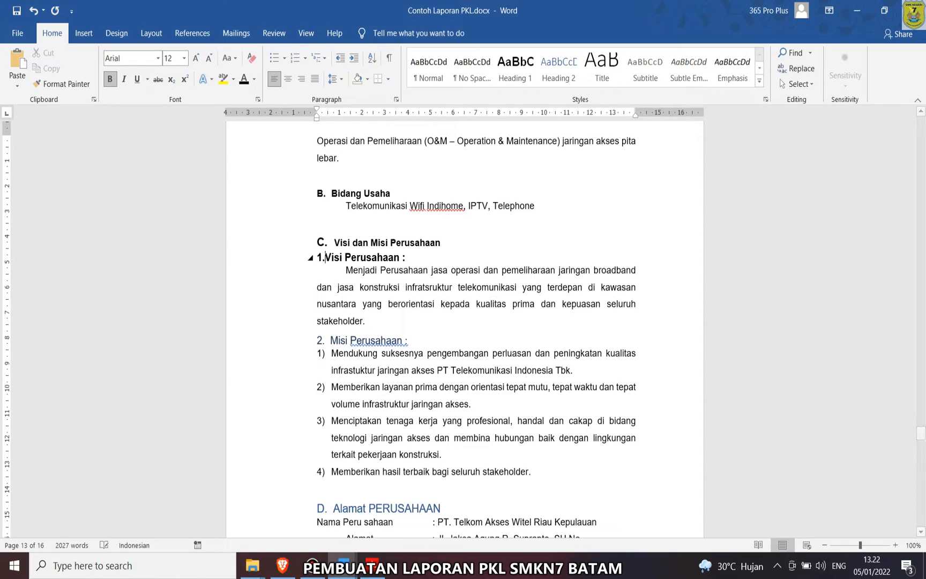
{"action": "left_click", "coordinate": [305, 58]}
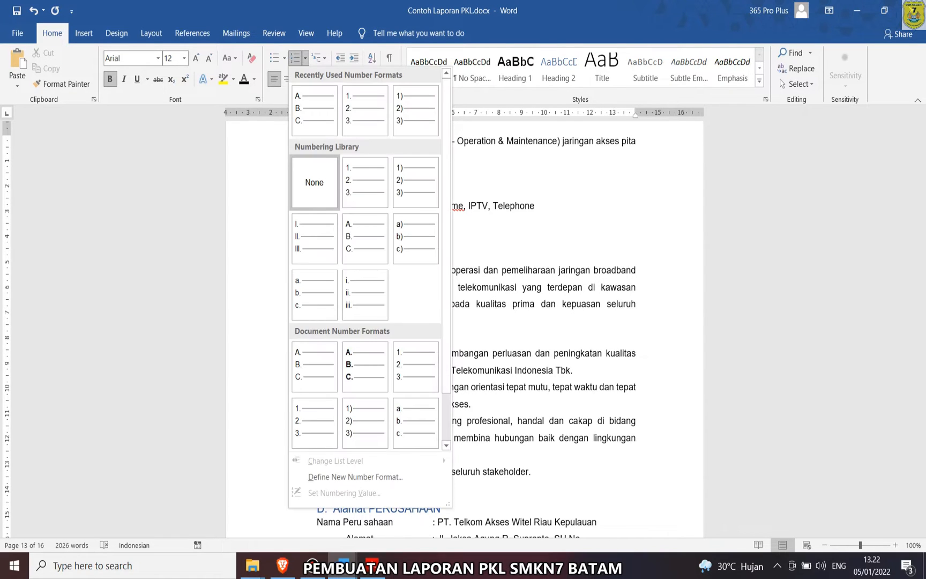
{"action": "left_click", "coordinate": [364, 109]}
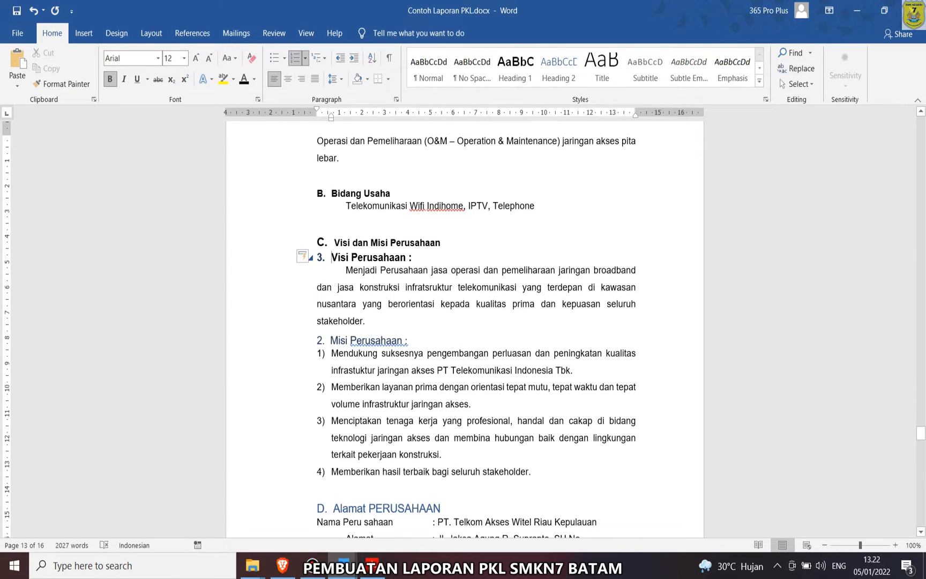
- Remove the automatic number from "Visi Perusahaan :" and put the subheading back on its own line under "Visi dan Misi Perusahaan"
{"action": "left_click", "coordinate": [310, 258]}
{"action": "left_click", "coordinate": [310, 257]}
{"action": "key", "text": "BackSpace"}
{"action": "key", "text": "BackSpace"}
{"action": "key", "text": "BackSpace"}
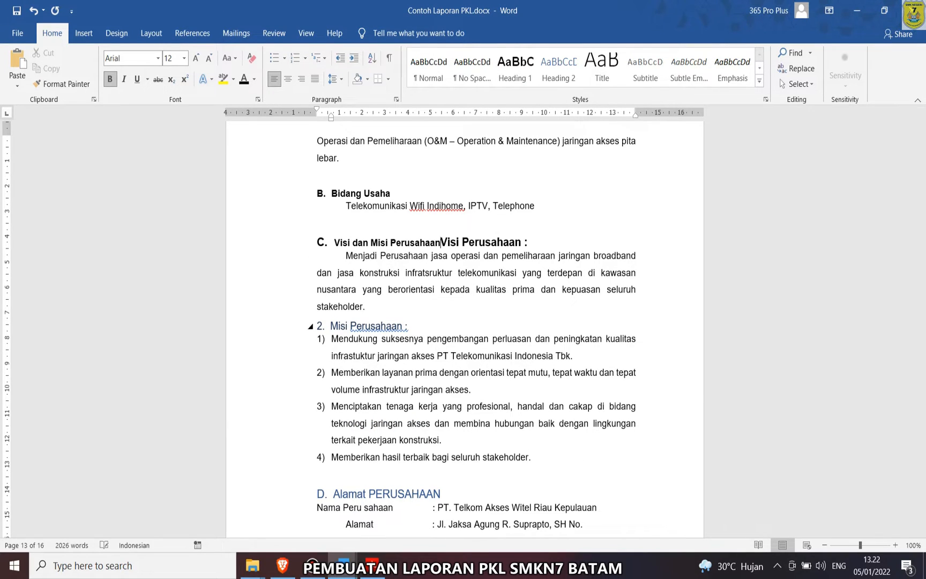
{"action": "key", "text": "Return"}
{"action": "key", "text": "BackSpace"}
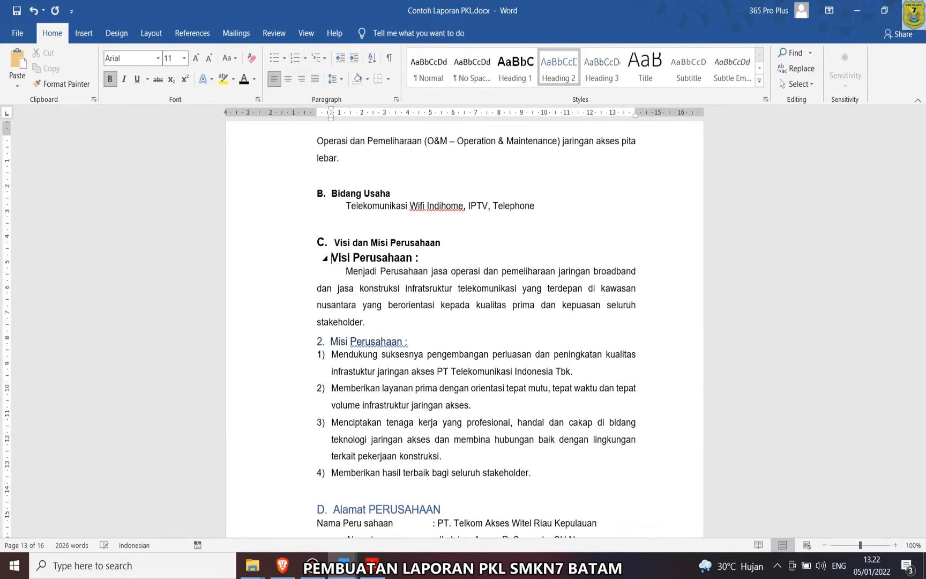
- Apply automatic 1., 2., 3. numbering to the "Visi Perusahaan :" subheading, restart it at 1 and make the number black
{"action": "left_click", "coordinate": [305, 58]}
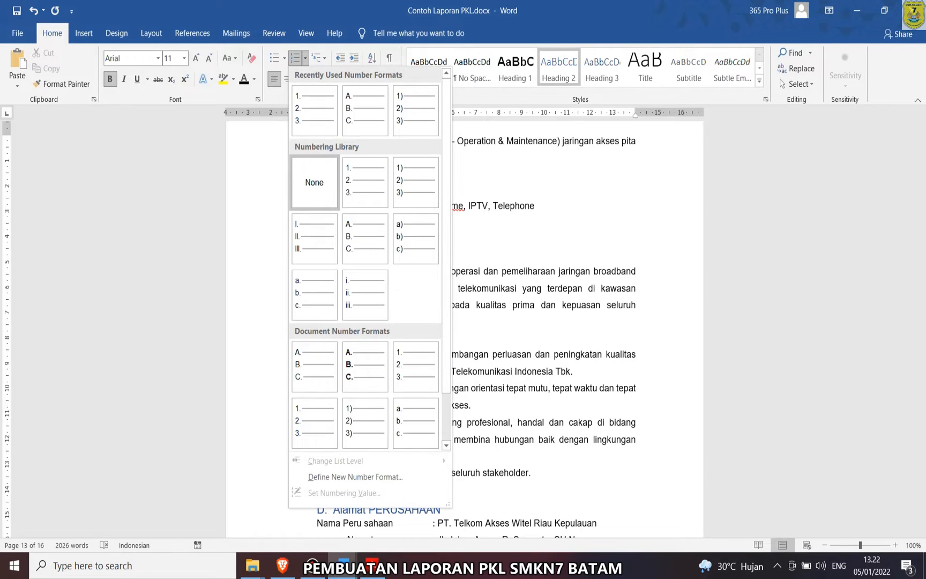
{"action": "left_click", "coordinate": [314, 110]}
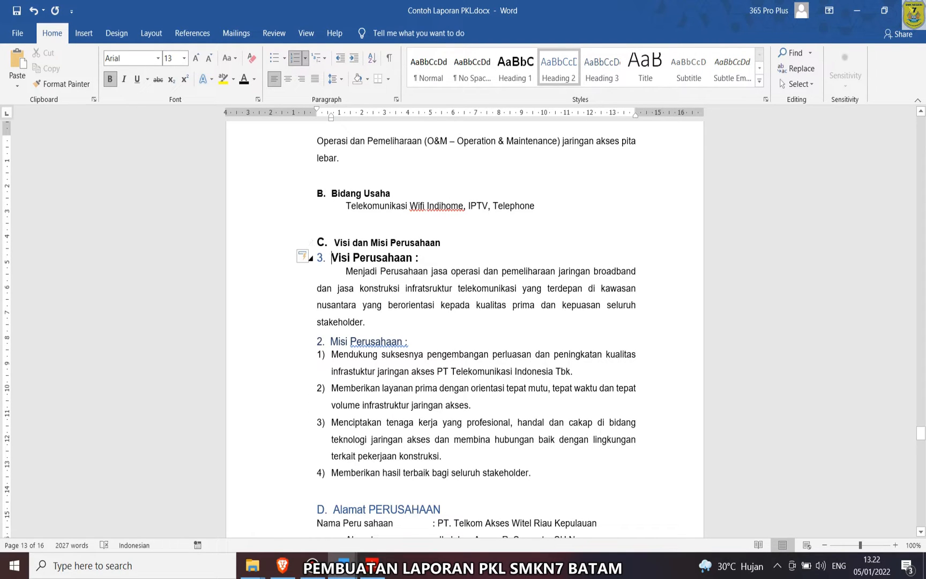
{"action": "left_click", "coordinate": [321, 258]}
{"action": "scroll", "coordinate": [464, 327], "scroll_direction": "up", "scroll_amount": 6}
{"action": "scroll", "coordinate": [464, 327], "scroll_direction": "down", "scroll_amount": 7}
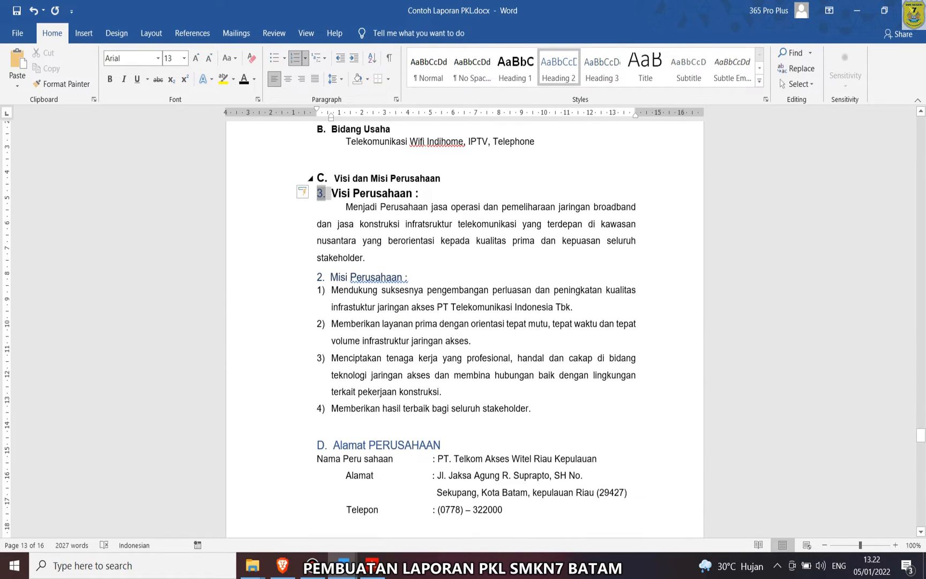
{"action": "left_click", "coordinate": [311, 193]}
{"action": "left_click", "coordinate": [343, 209]}
{"action": "left_click", "coordinate": [331, 193]}
{"action": "left_click", "coordinate": [320, 193]}
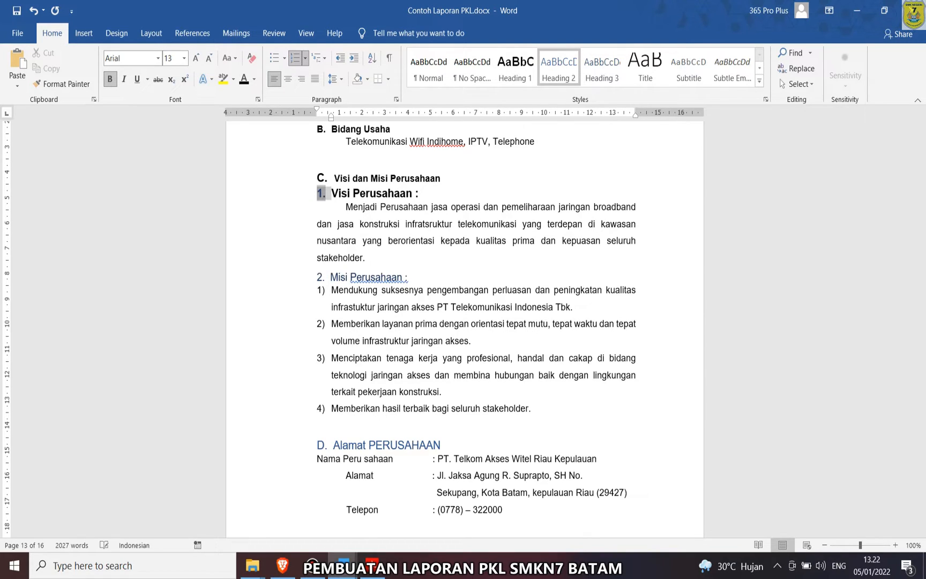
{"action": "left_click", "coordinate": [365, 206]}
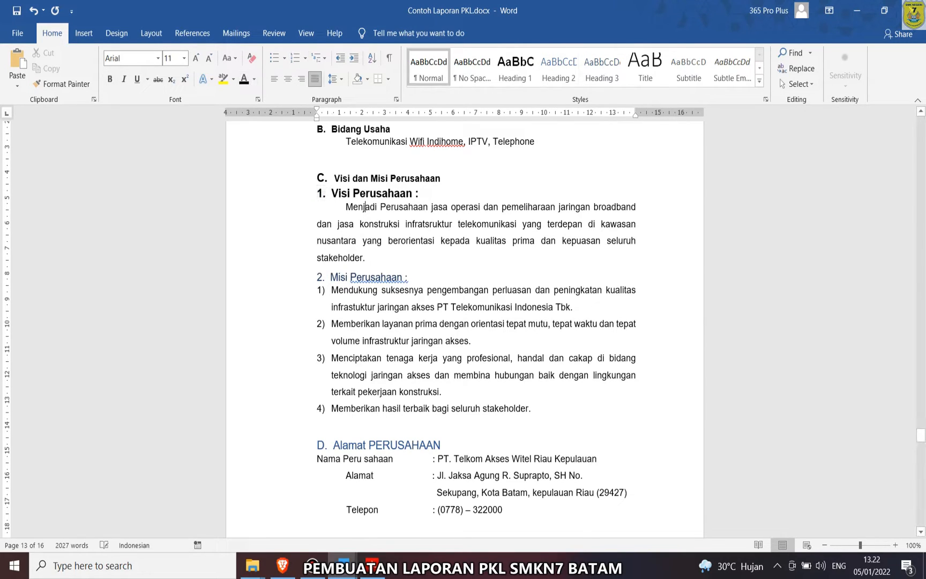
- Set the "Visi dan Misi Perusahaan" and "Visi Perusahaan :" headings to 11 pt
{"action": "left_click_drag", "start_coordinate": [423, 193], "coordinate": [331, 193]}
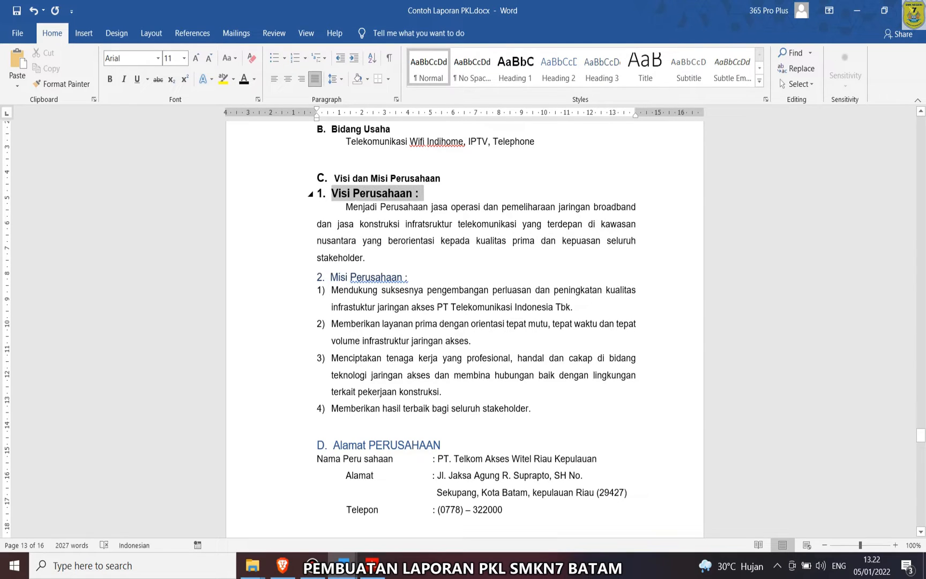
{"action": "left_click_drag", "start_coordinate": [423, 194], "coordinate": [333, 177]}
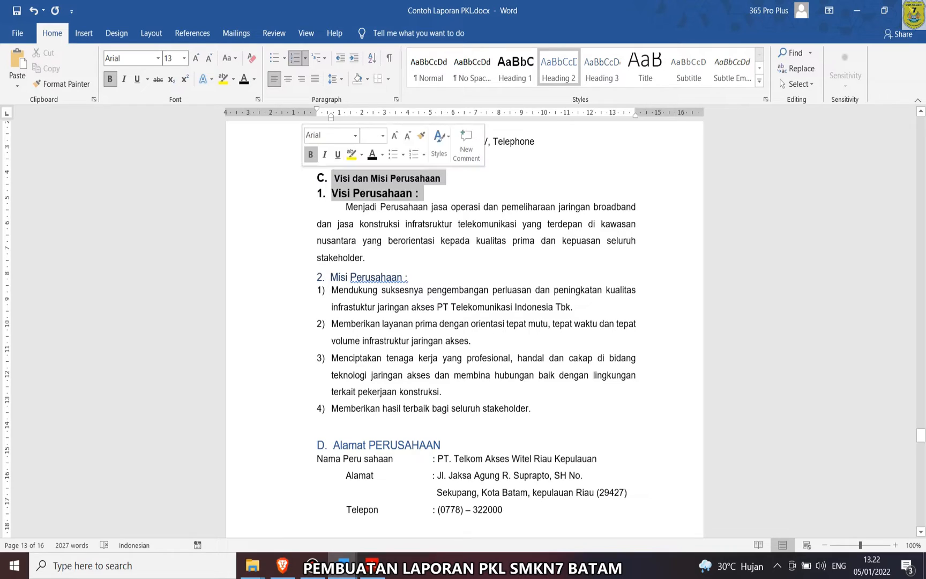
{"action": "left_click", "coordinate": [382, 135]}
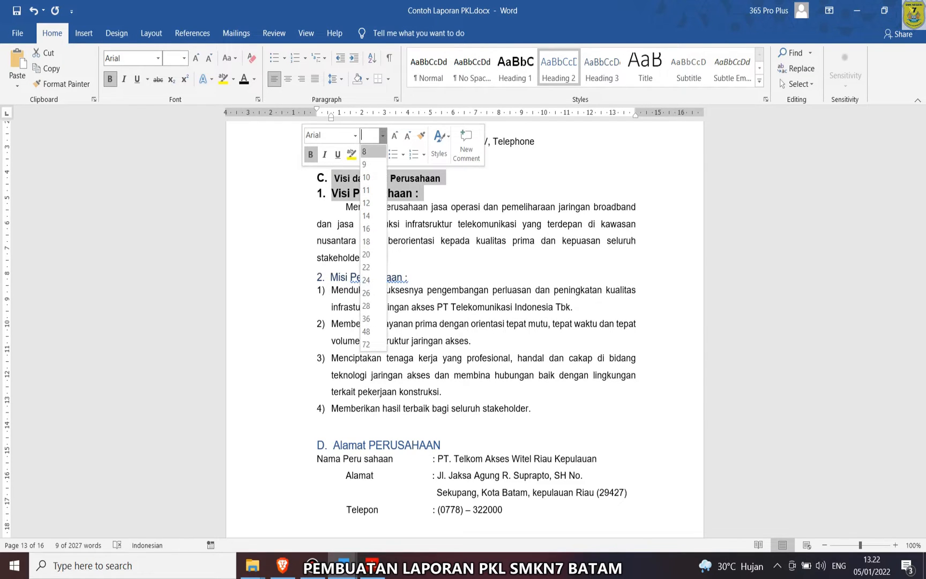
{"action": "left_click", "coordinate": [370, 199]}
{"action": "left_click", "coordinate": [406, 191]}
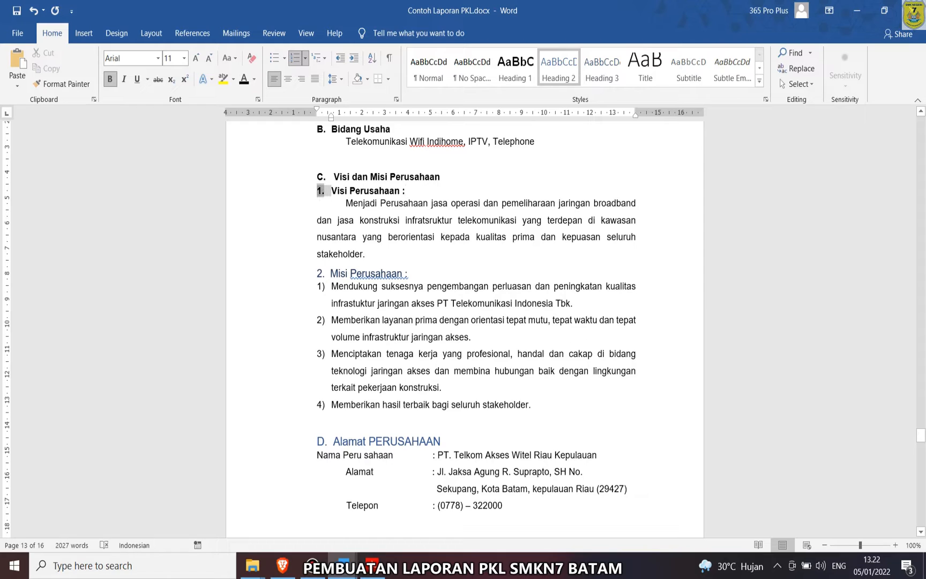
- Copy the numbering format of "1. Visi Perusahaan :" to the "Misi Perusahaan :" subheading and delete its hand-typed "2."
{"action": "key", "text": "alt+h"}
{"action": "key", "text": "f"}
{"action": "key", "text": "p"}
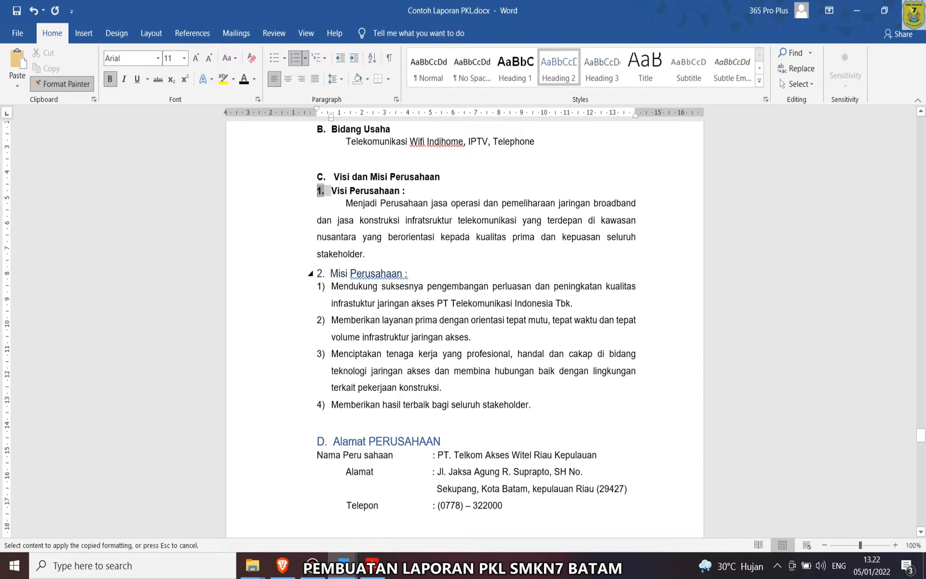
{"action": "left_click", "coordinate": [375, 274]}
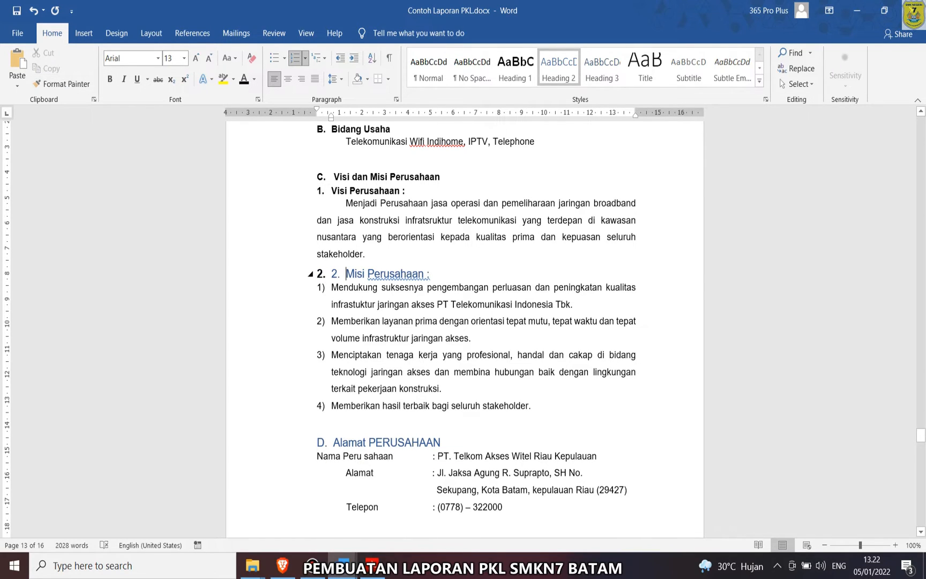
{"action": "left_click", "coordinate": [344, 274]}
{"action": "key", "text": "BackSpace"}
{"action": "key", "text": "BackSpace"}
{"action": "key", "text": "BackSpace"}
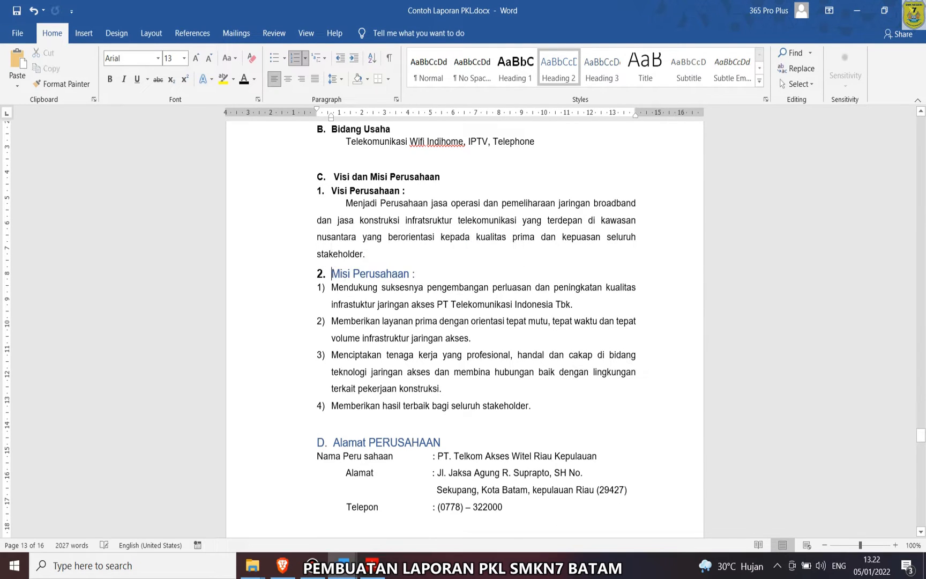
- Make the "Misi Perusahaan :" subheading black and bold, and set its size to 11 pt
{"action": "left_click_drag", "start_coordinate": [421, 274], "coordinate": [331, 273]}
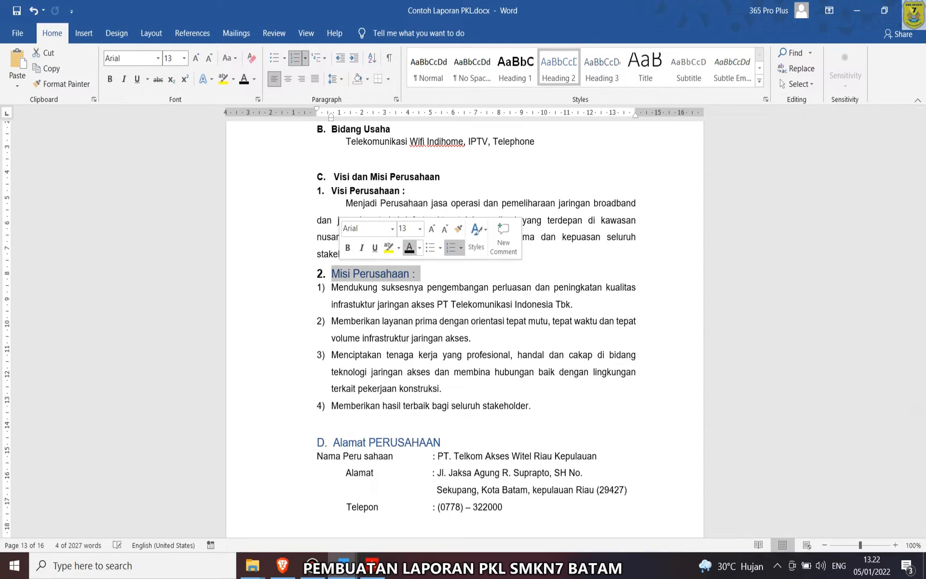
{"action": "left_click", "coordinate": [408, 247]}
{"action": "left_click", "coordinate": [347, 247]}
{"action": "left_click", "coordinate": [578, 237]}
{"action": "scroll", "coordinate": [477, 319], "scroll_direction": "down", "scroll_amount": 1}
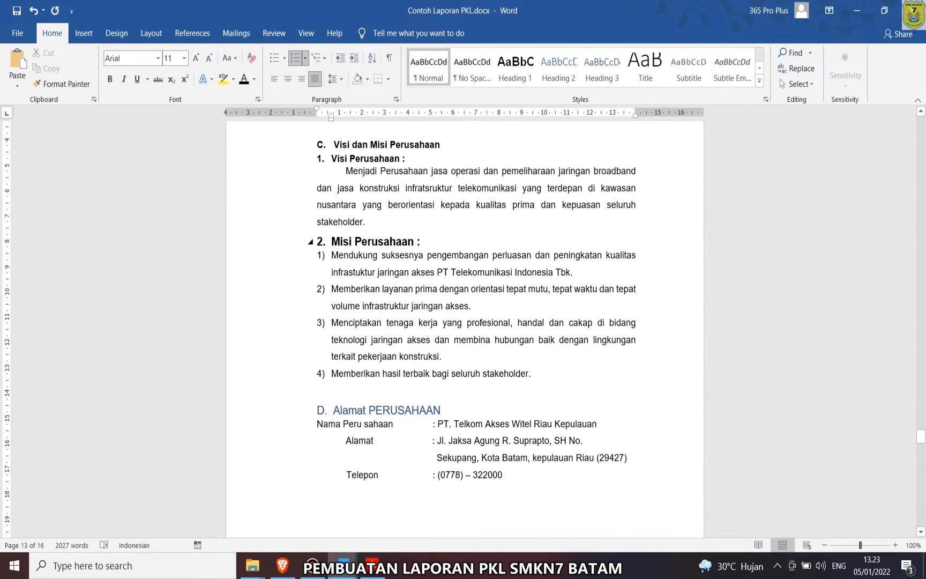
{"action": "left_click_drag", "start_coordinate": [424, 242], "coordinate": [331, 242]}
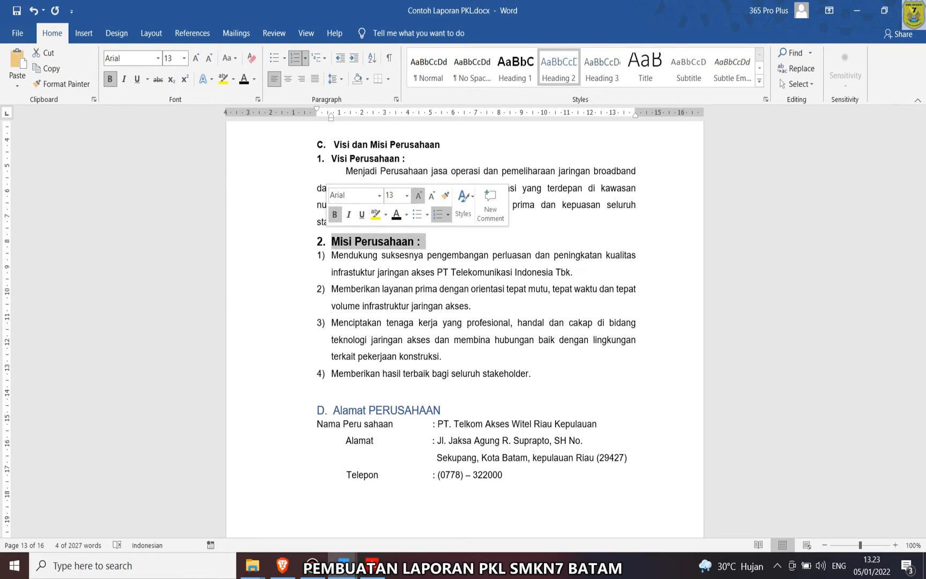
{"action": "left_click", "coordinate": [432, 195]}
{"action": "left_click", "coordinate": [431, 196]}
{"action": "left_click", "coordinate": [427, 253]}
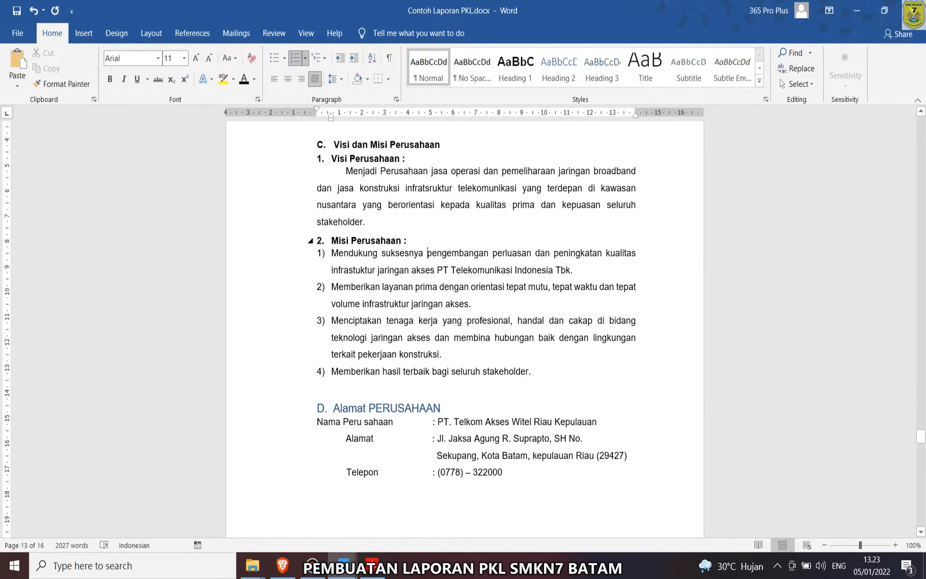
{"action": "left_click", "coordinate": [320, 253]}
{"action": "left_click", "coordinate": [375, 304]}
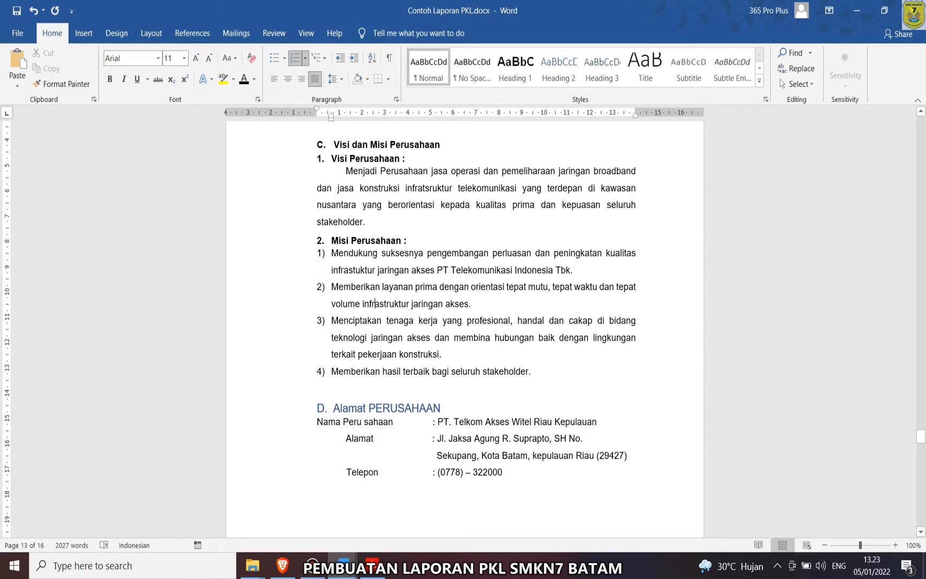
- Switch to the Jurnal Siswa PDF in Acrobat Reader, check the section order under BAB II PROFIL DUDIKA, and return to the Word report
{"action": "scroll", "coordinate": [464, 327], "scroll_direction": "down", "scroll_amount": 3}
{"action": "left_click", "coordinate": [318, 262]}
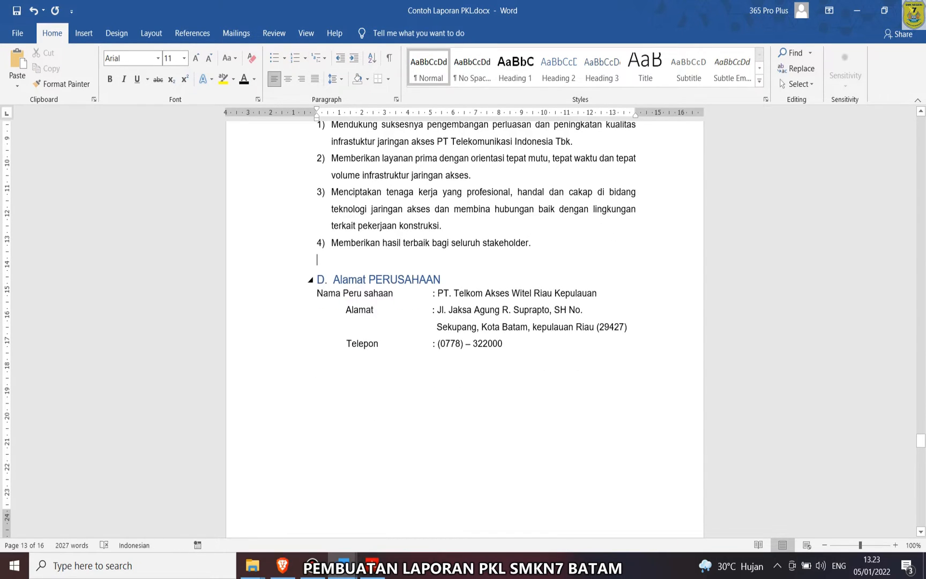
{"action": "left_click_drag", "start_coordinate": [319, 264], "coordinate": [441, 280]}
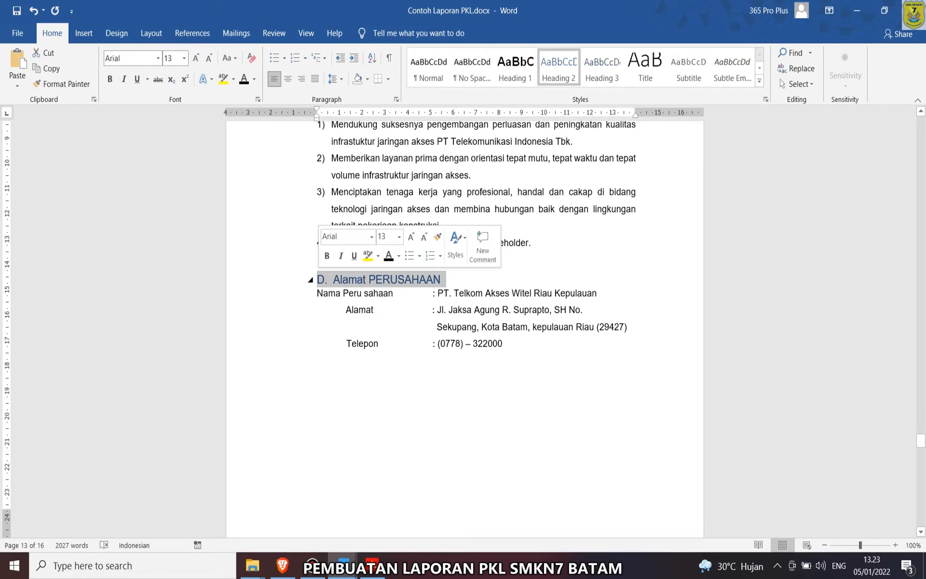
{"action": "key", "text": "alt+Tab"}
{"action": "scroll", "coordinate": [401, 316], "scroll_direction": "down", "scroll_amount": 3}
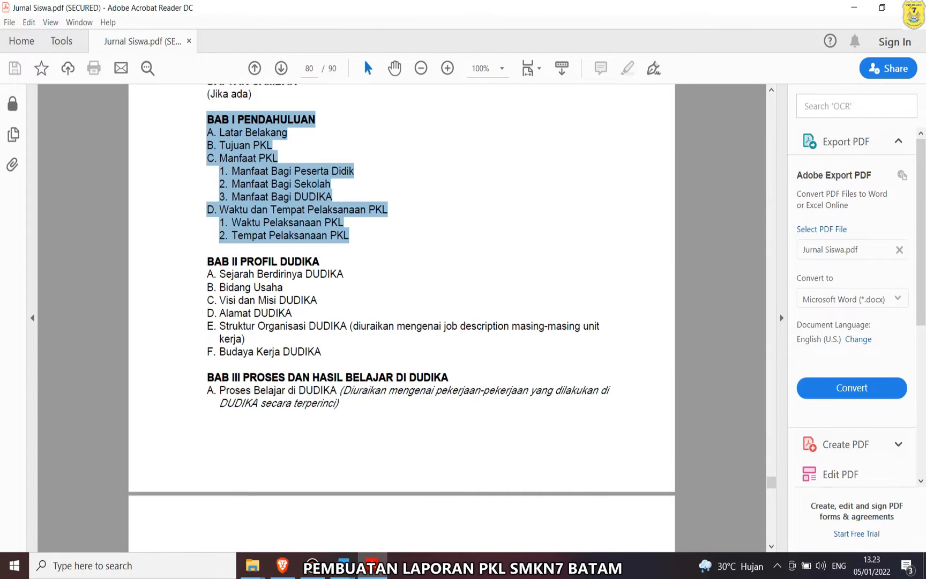
{"action": "left_click_drag", "start_coordinate": [344, 248], "coordinate": [225, 249]}
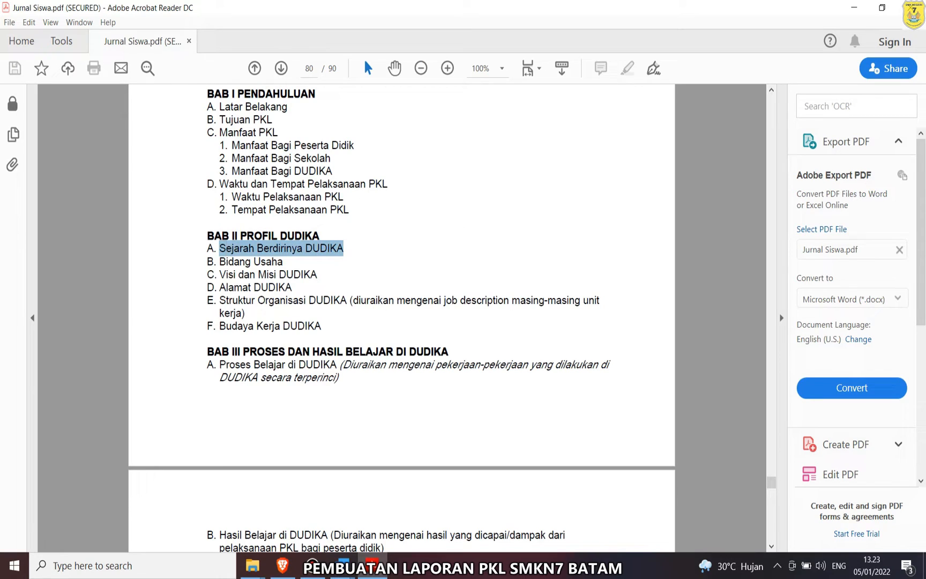
{"action": "triple_click", "coordinate": [239, 262]}
{"action": "left_click_drag", "start_coordinate": [219, 274], "coordinate": [317, 274]}
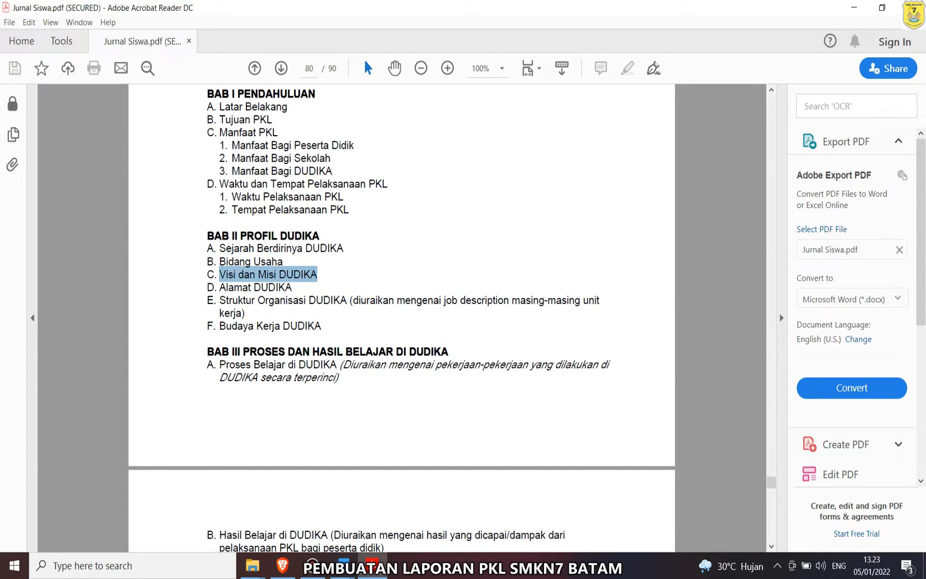
{"action": "triple_click", "coordinate": [226, 288]}
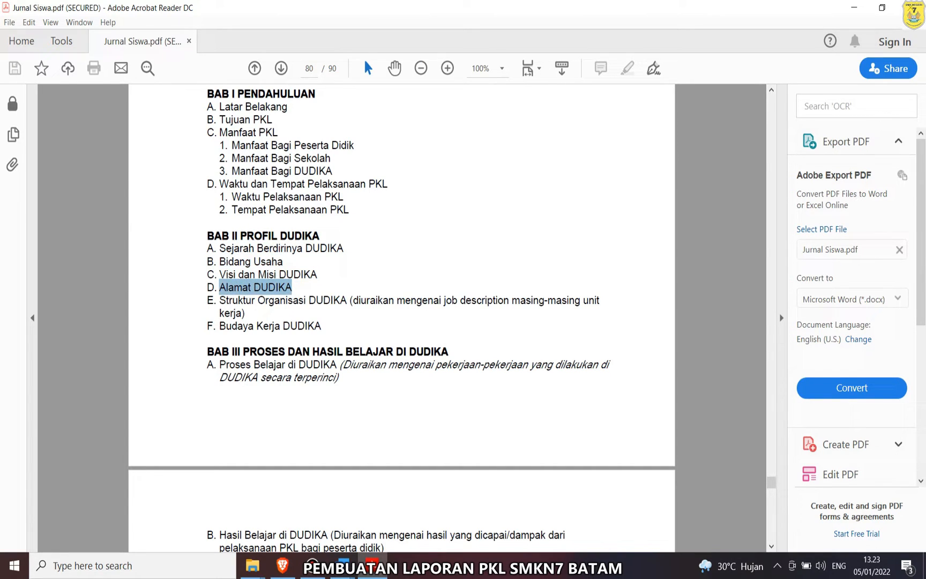
{"action": "left_click", "coordinate": [228, 289]}
{"action": "triple_click", "coordinate": [244, 325]}
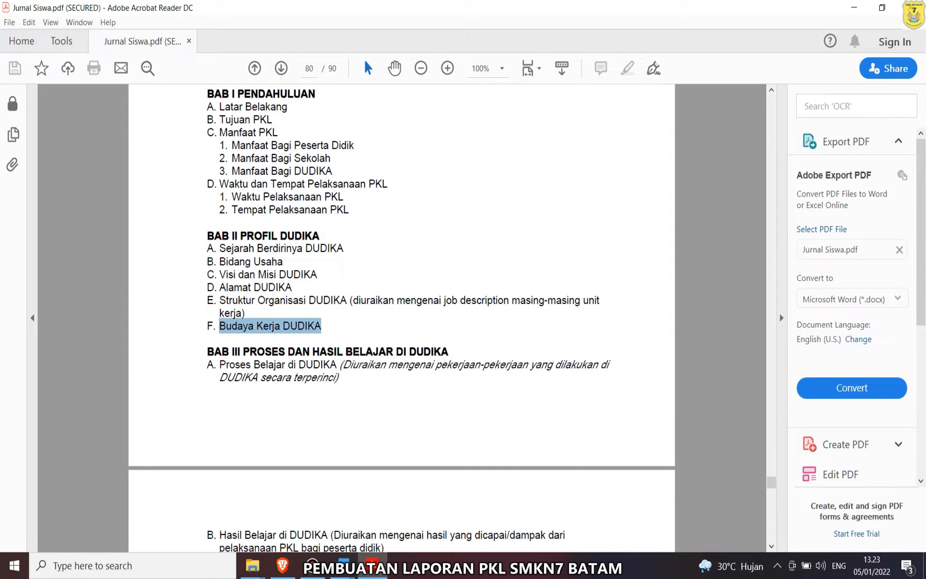
{"action": "mouse_move", "coordinate": [343, 565]}
{"action": "left_click", "coordinate": [410, 504]}
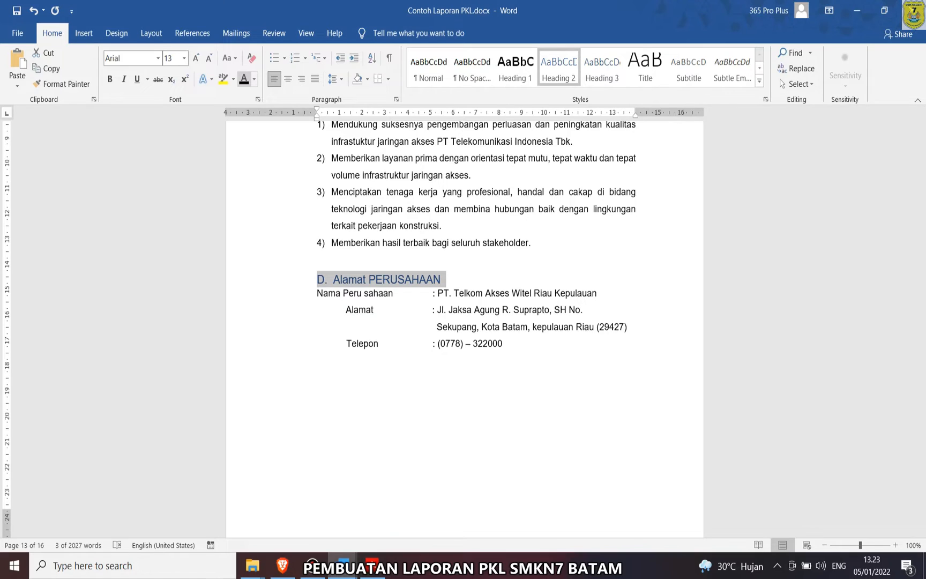
- Make the "D. Alamat PERUSAHAAN" heading black and bold
{"action": "left_click", "coordinate": [244, 79]}
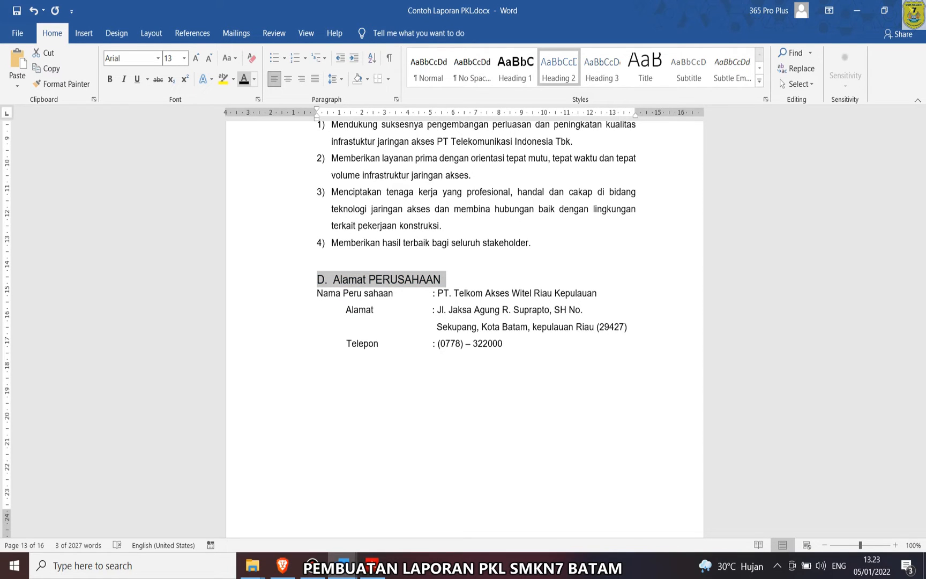
{"action": "left_click", "coordinate": [109, 79]}
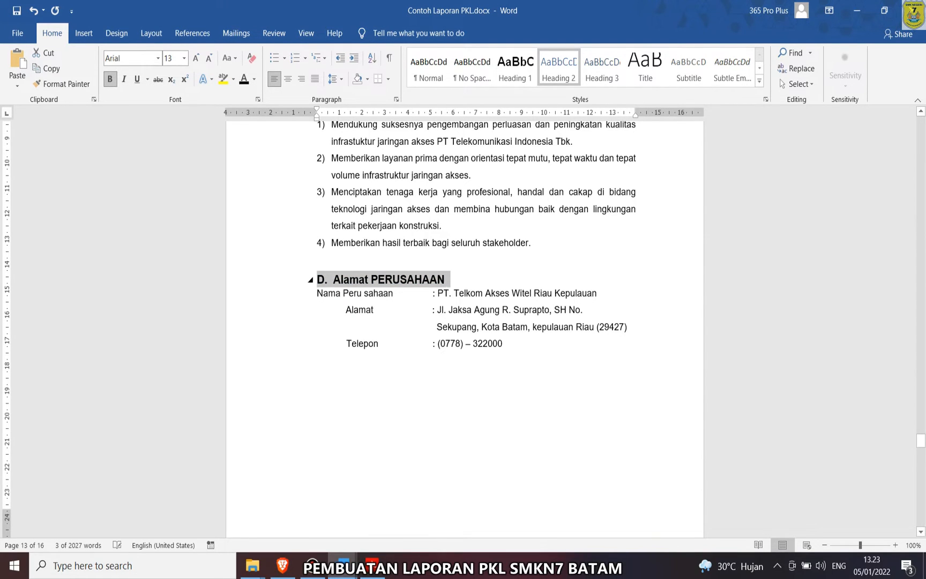
{"action": "left_click", "coordinate": [316, 279]}
- Copy the automatic numbering format of "C. Visi dan Misi Perusahaan" to the "Alamat PERUSAHAAN" heading and delete its hand-typed "D."
{"action": "scroll", "coordinate": [464, 329], "scroll_direction": "up", "scroll_amount": 5}
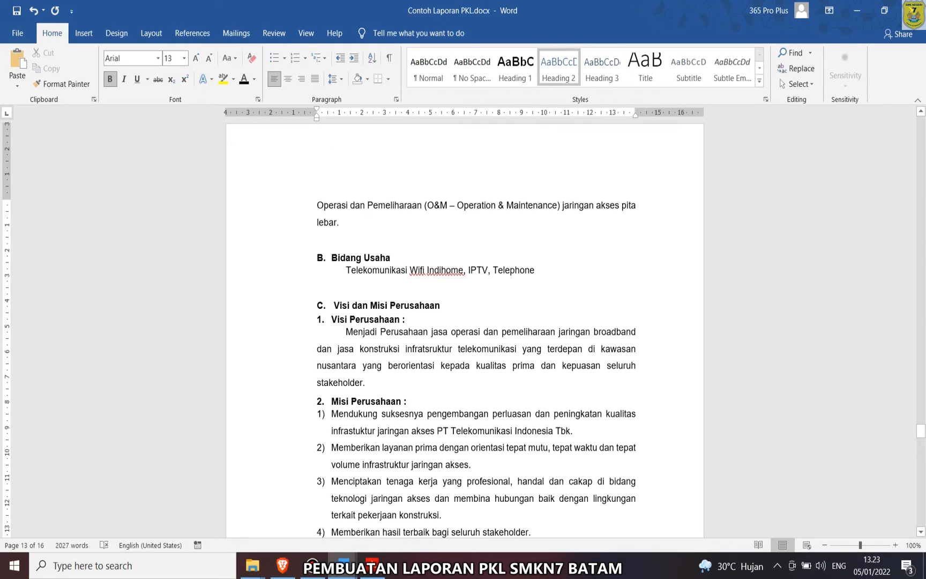
{"action": "left_click", "coordinate": [321, 305]}
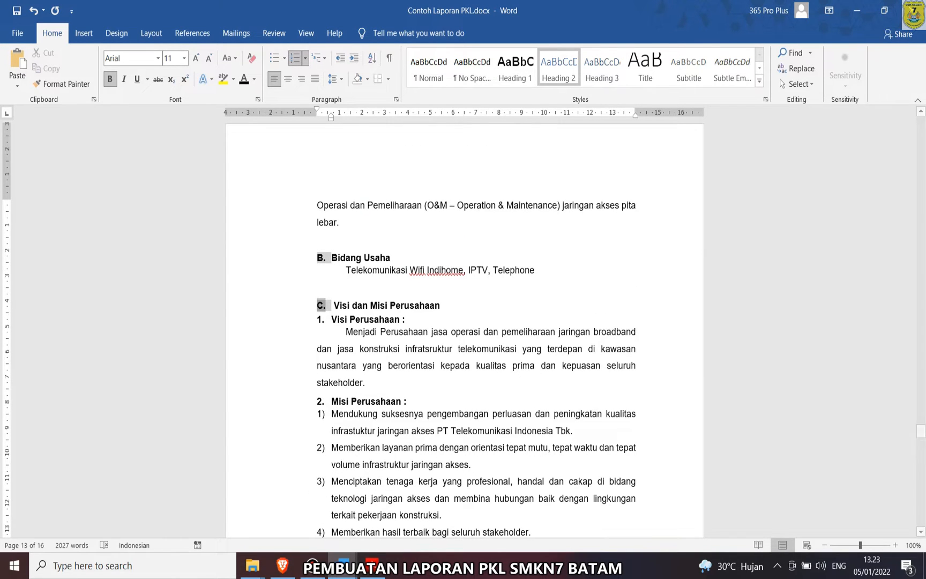
{"action": "left_click", "coordinate": [62, 84]}
{"action": "scroll", "coordinate": [464, 328], "scroll_direction": "down", "scroll_amount": 5}
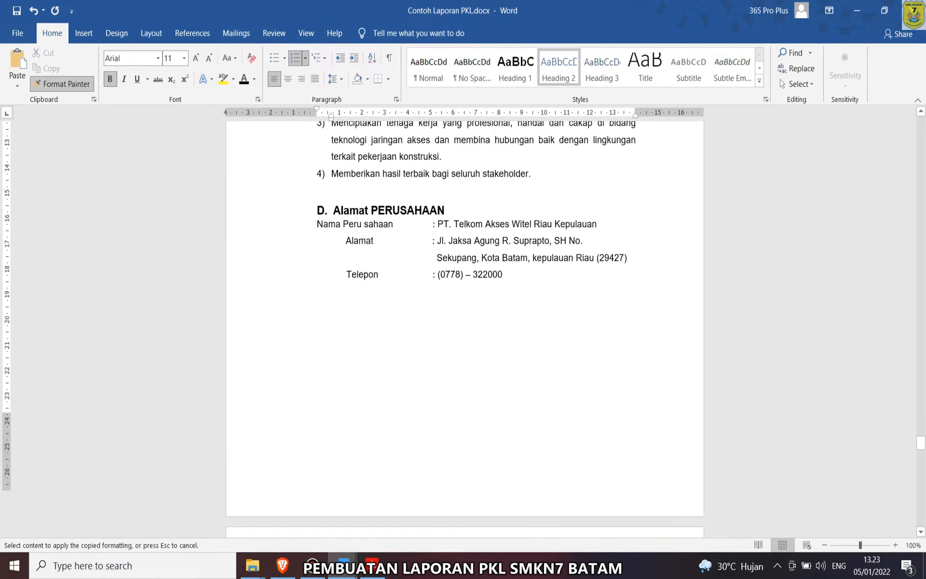
{"action": "scroll", "coordinate": [464, 329], "scroll_direction": "down", "scroll_amount": 2}
{"action": "left_click", "coordinate": [330, 182]}
{"action": "key", "text": "BackSpace"}
{"action": "key", "text": "BackSpace"}
{"action": "key", "text": "BackSpace"}
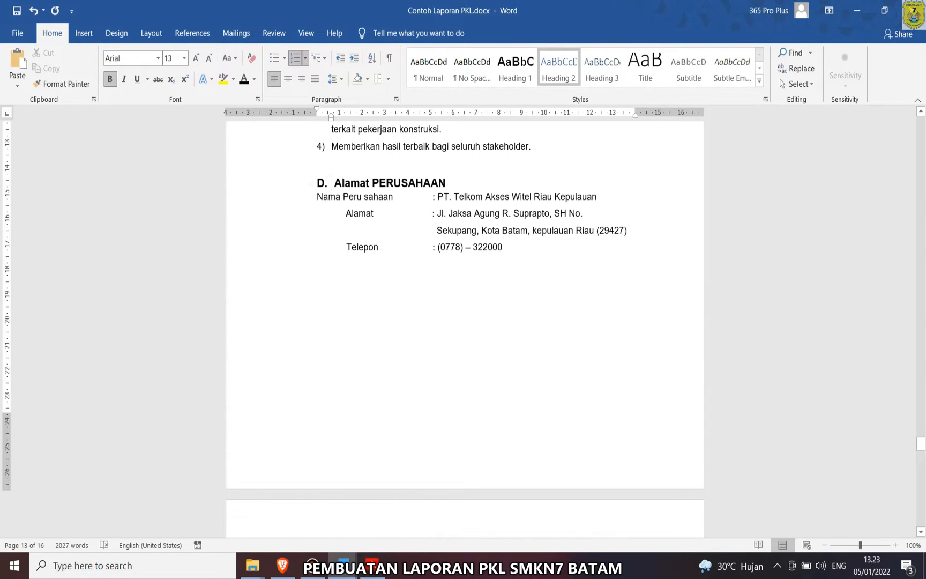
{"action": "left_click", "coordinate": [433, 197]}
{"action": "scroll", "coordinate": [465, 329], "scroll_direction": "up", "scroll_amount": 2}
{"action": "left_click", "coordinate": [447, 246]}
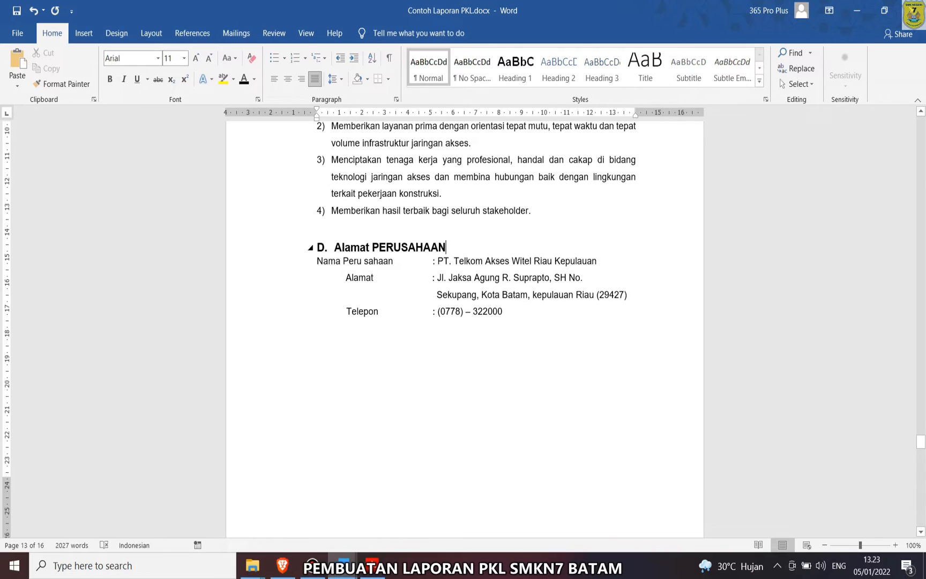
- Make the "E. Struktur Organisasi Perusahaan (PT. Telkom Akses)" heading black and bold, and select the automatic number of the "Alamat PERUSAHAAN" heading
{"action": "scroll", "coordinate": [465, 329], "scroll_direction": "down", "scroll_amount": 12}
{"action": "scroll", "coordinate": [447, 252], "scroll_direction": "down", "scroll_amount": 1}
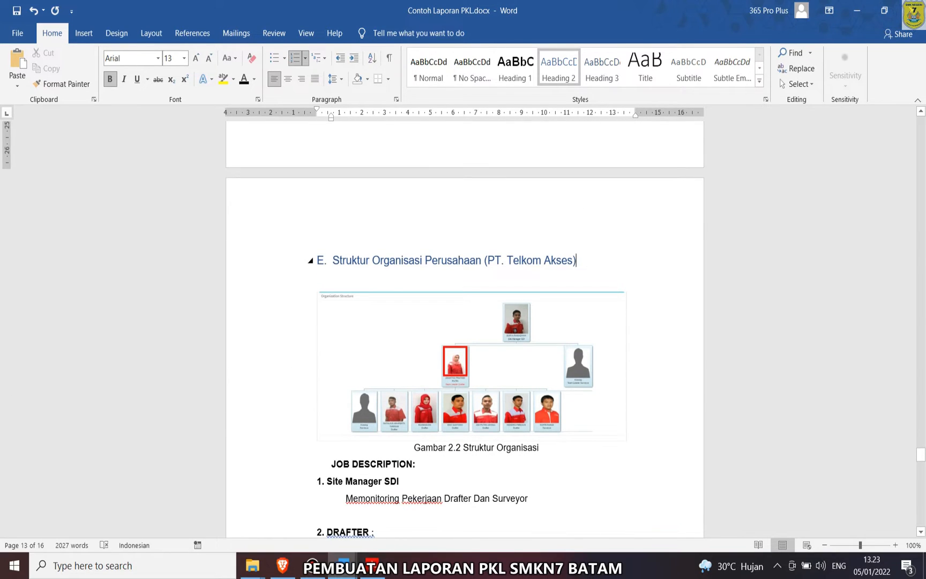
{"action": "left_click_drag", "start_coordinate": [577, 259], "coordinate": [318, 260]}
{"action": "left_click", "coordinate": [387, 233]}
{"action": "left_click", "coordinate": [110, 79]}
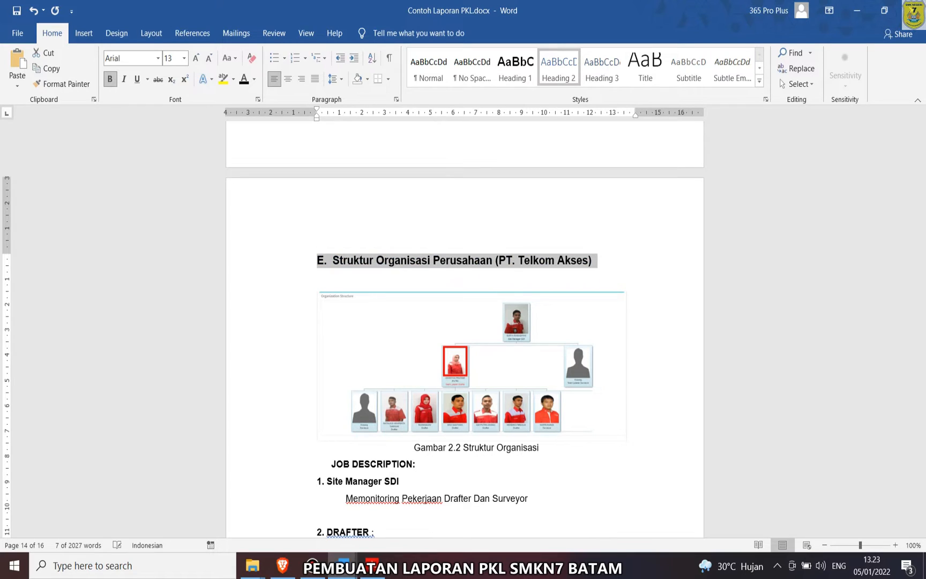
{"action": "scroll", "coordinate": [464, 300], "scroll_direction": "up", "scroll_amount": 7}
{"action": "left_click", "coordinate": [322, 215]}
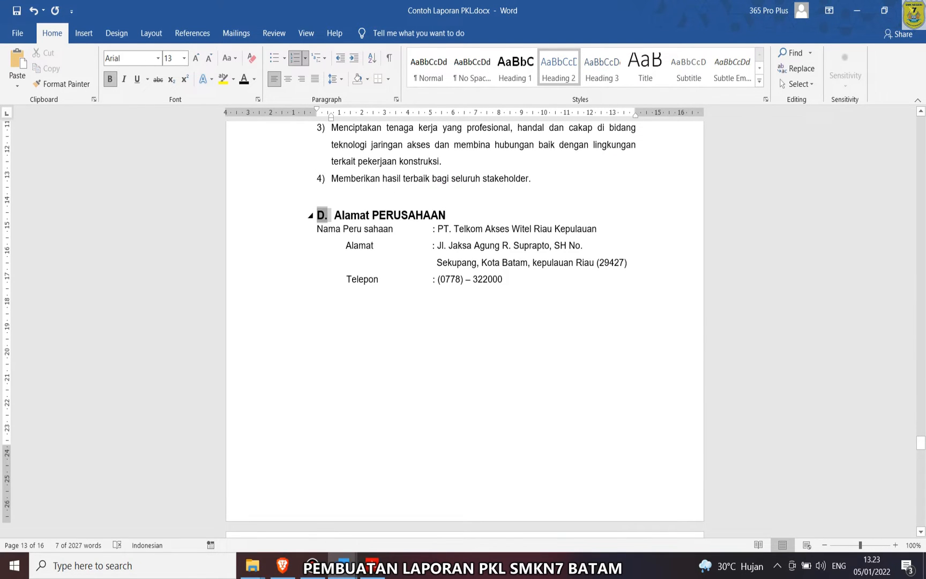
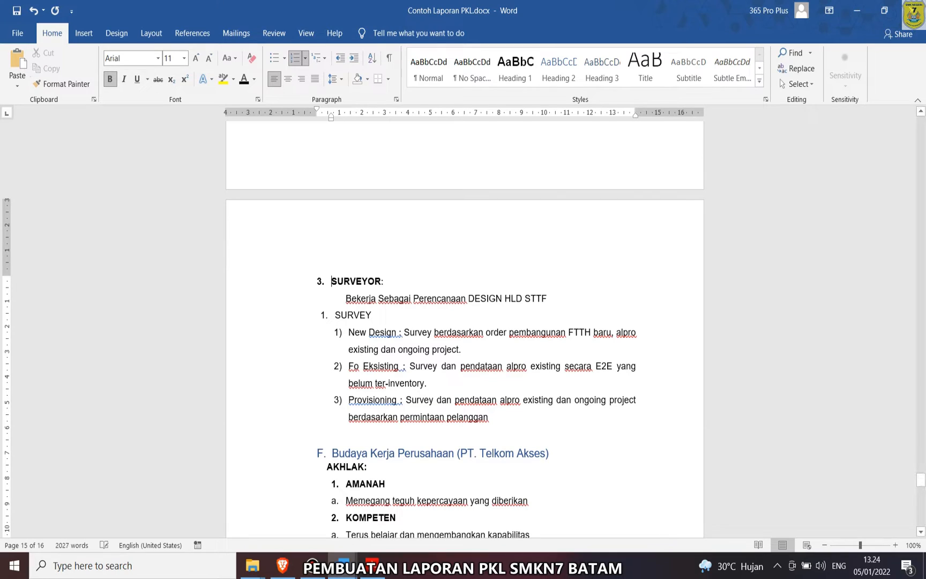
- Try copying the number format of "SURVEYOR:" onto the "Memonitoring Pekerjaan Drafter Dan Surveyor" line, and remove the number added to that line
{"action": "left_click", "coordinate": [320, 281]}
{"action": "left_click", "coordinate": [62, 84]}
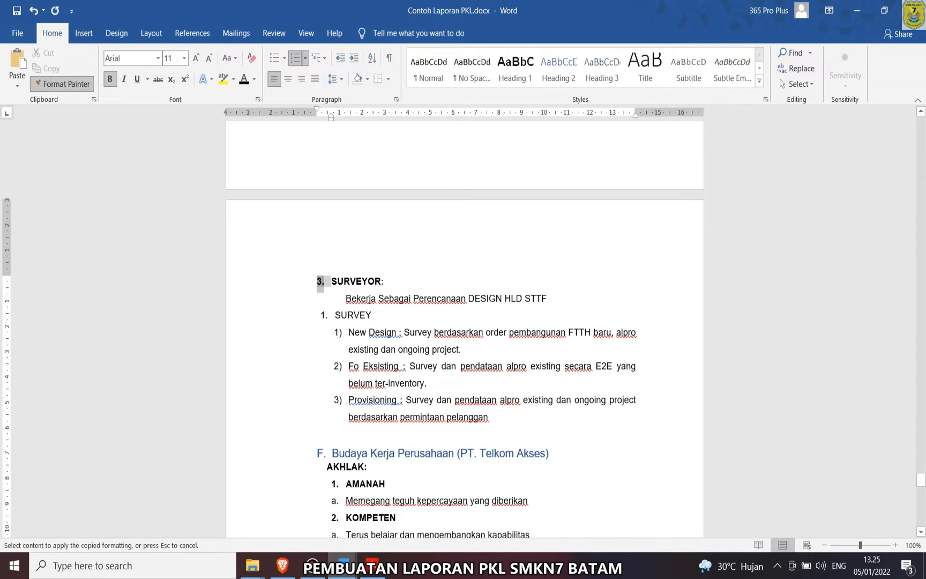
{"action": "scroll", "coordinate": [464, 321], "scroll_direction": "up", "scroll_amount": 15}
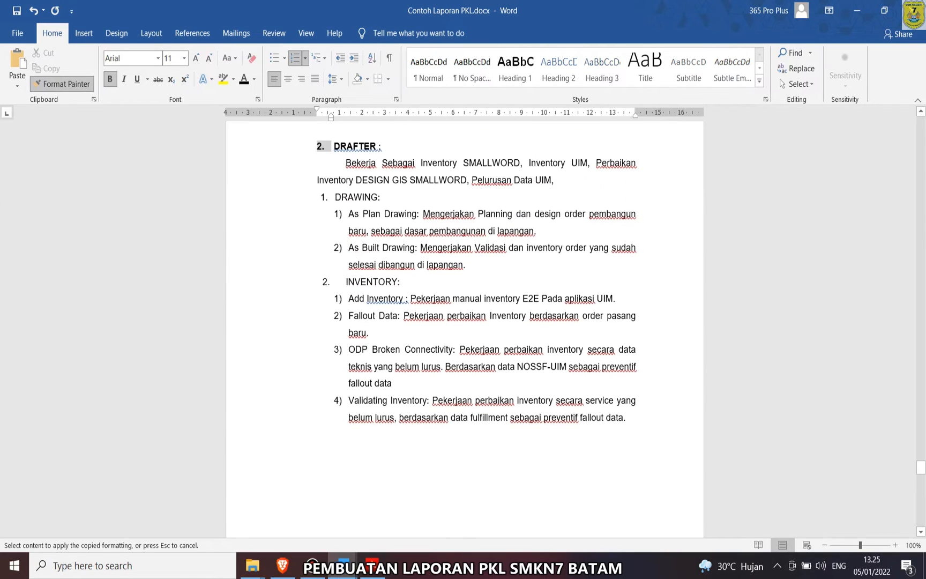
{"action": "left_click", "coordinate": [454, 370]}
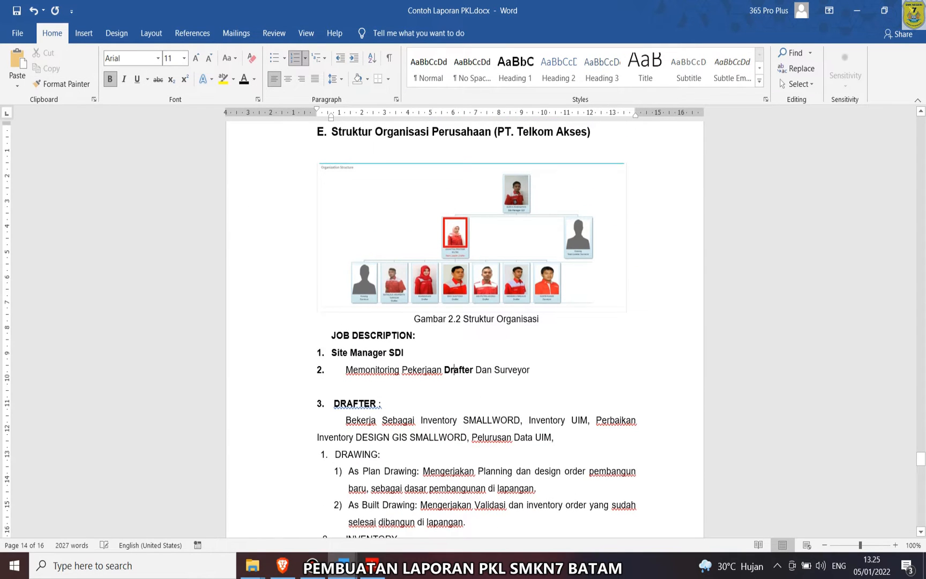
{"action": "left_click", "coordinate": [382, 404]}
{"action": "key", "text": "BackSpace"}
{"action": "key", "text": "BackSpace"}
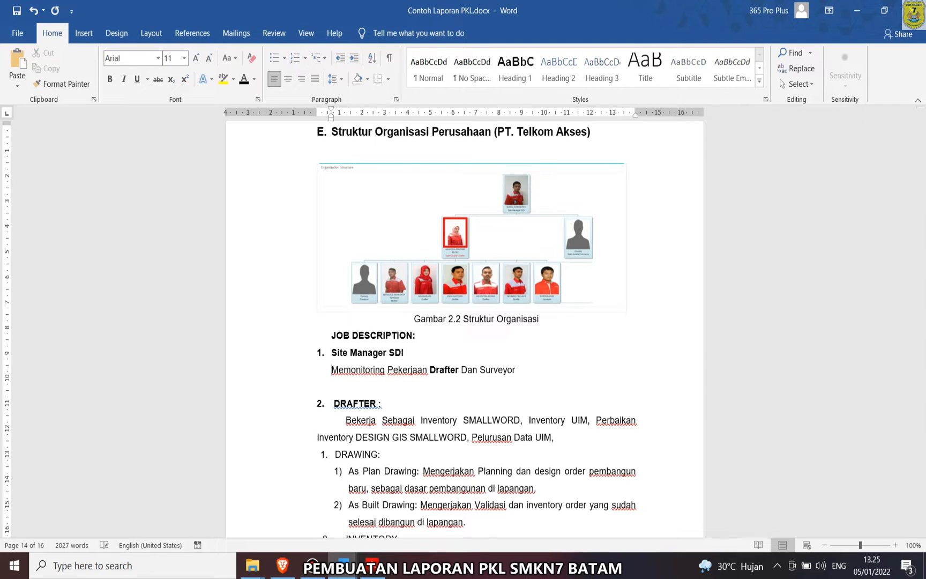
- Check the numbering and indents of the DRAWING, INVENTORY and SURVEY lists under the DRAFTER and SURVEYOR job descriptions
{"action": "left_click", "coordinate": [384, 404]}
{"action": "scroll", "coordinate": [464, 322], "scroll_direction": "down", "scroll_amount": 4}
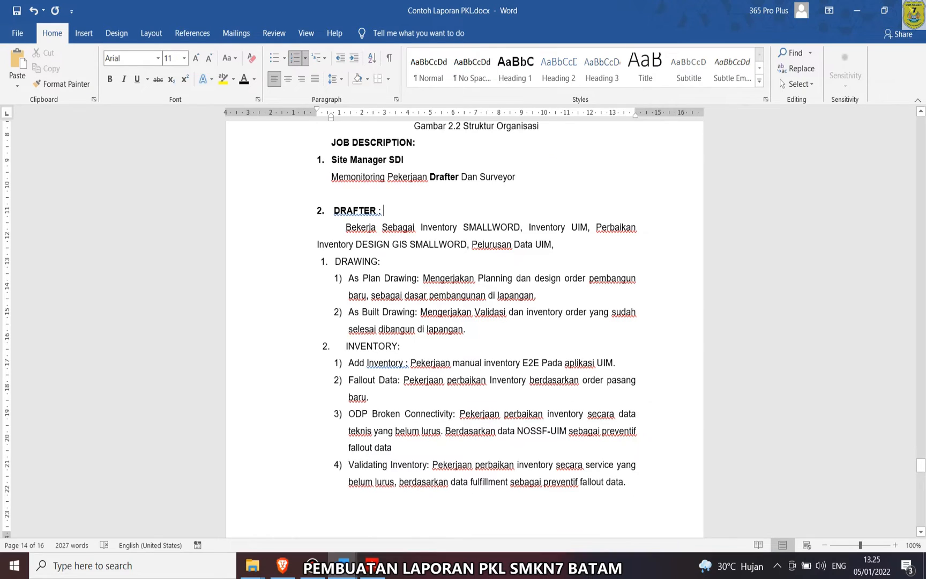
{"action": "left_click", "coordinate": [324, 262]}
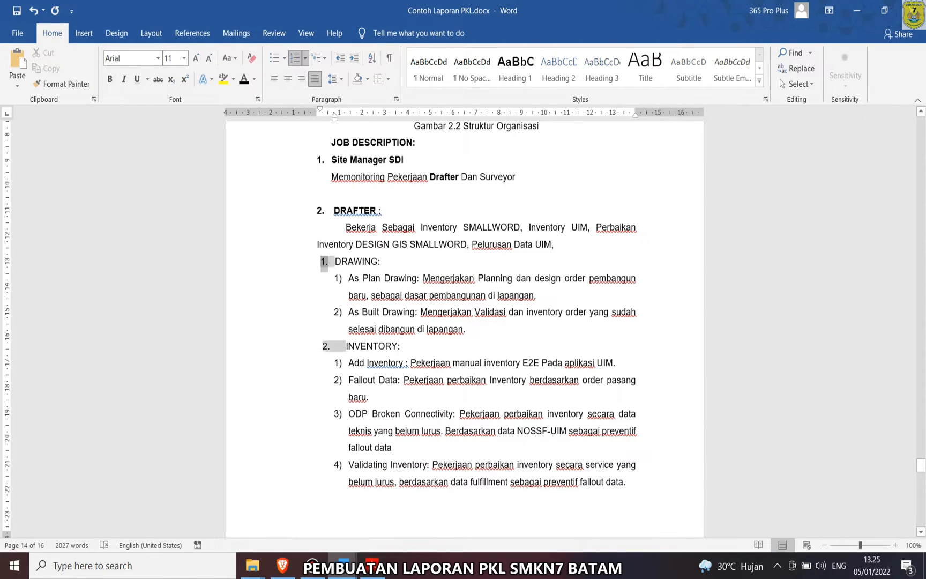
{"action": "left_click_drag", "start_coordinate": [334, 117], "coordinate": [334, 116]}
{"action": "left_click", "coordinate": [383, 262]}
{"action": "left_click", "coordinate": [379, 346]}
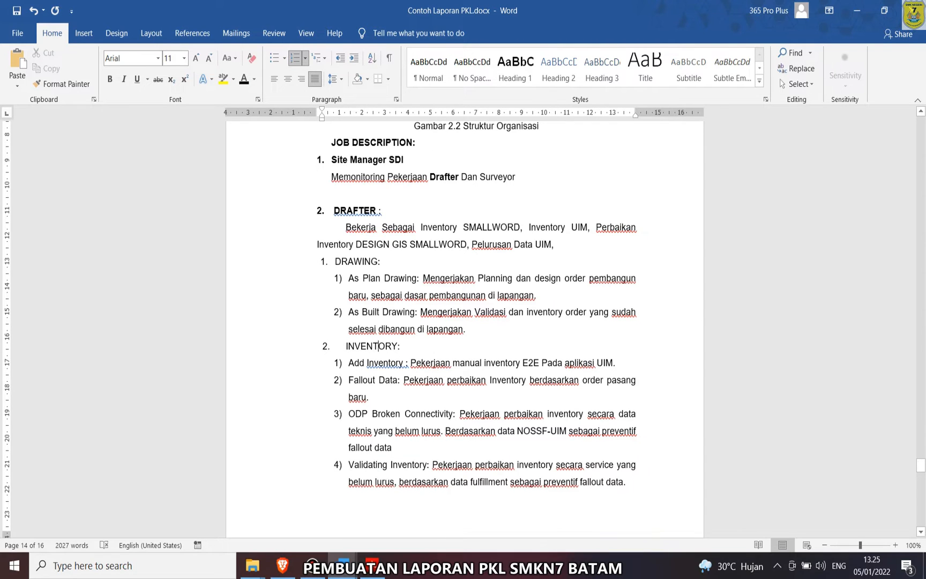
{"action": "left_click", "coordinate": [338, 380]}
{"action": "scroll", "coordinate": [338, 380], "scroll_direction": "down", "scroll_amount": 3}
{"action": "left_click", "coordinate": [338, 216]}
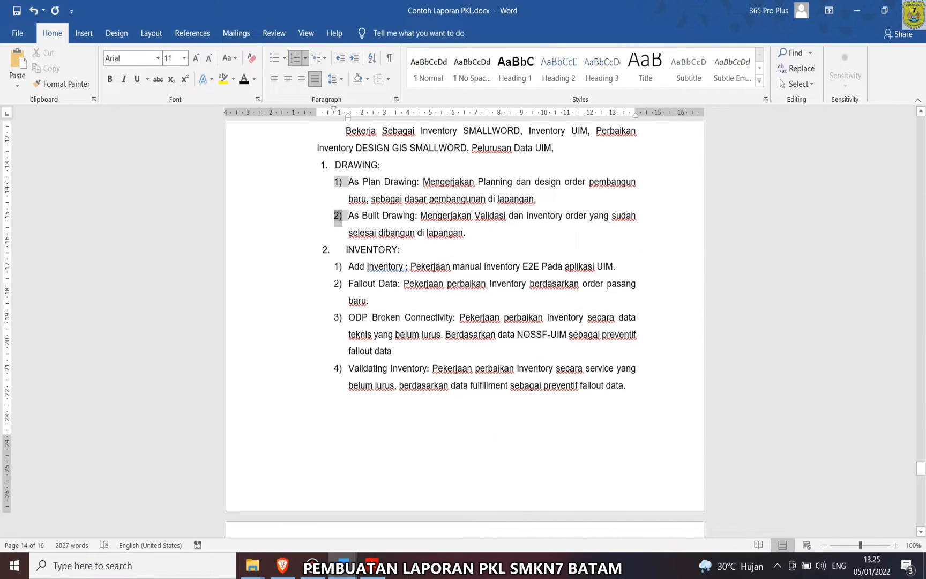
{"action": "scroll", "coordinate": [338, 216], "scroll_direction": "down", "scroll_amount": 12}
{"action": "left_click", "coordinate": [358, 217]}
{"action": "left_click", "coordinate": [347, 234]}
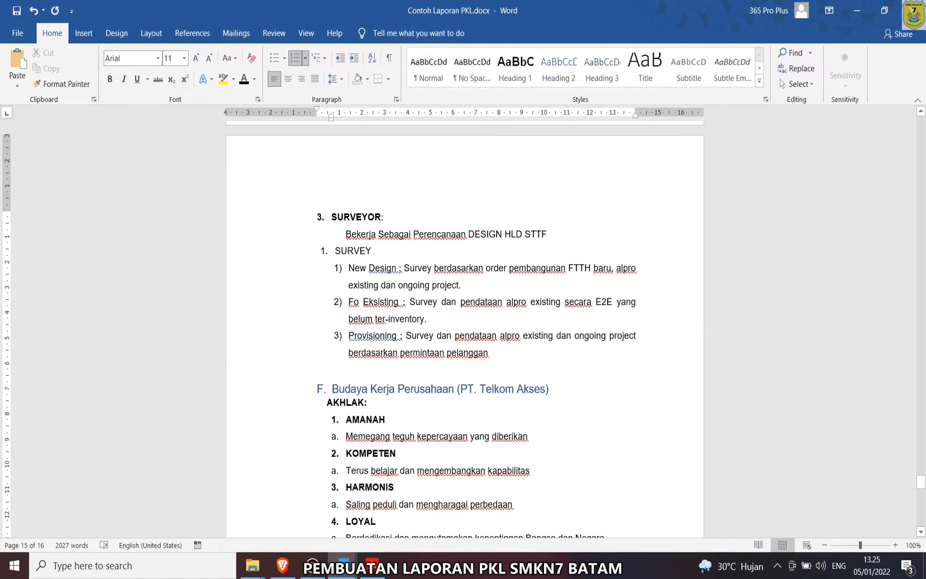
{"action": "left_click", "coordinate": [338, 268]}
{"action": "scroll", "coordinate": [338, 268], "scroll_direction": "down", "scroll_amount": 4}
- Make the "F. Budaya Kerja Perusahaan (PT. Telkom Akses)" heading black and bold at font size 11
{"action": "left_click", "coordinate": [316, 240]}
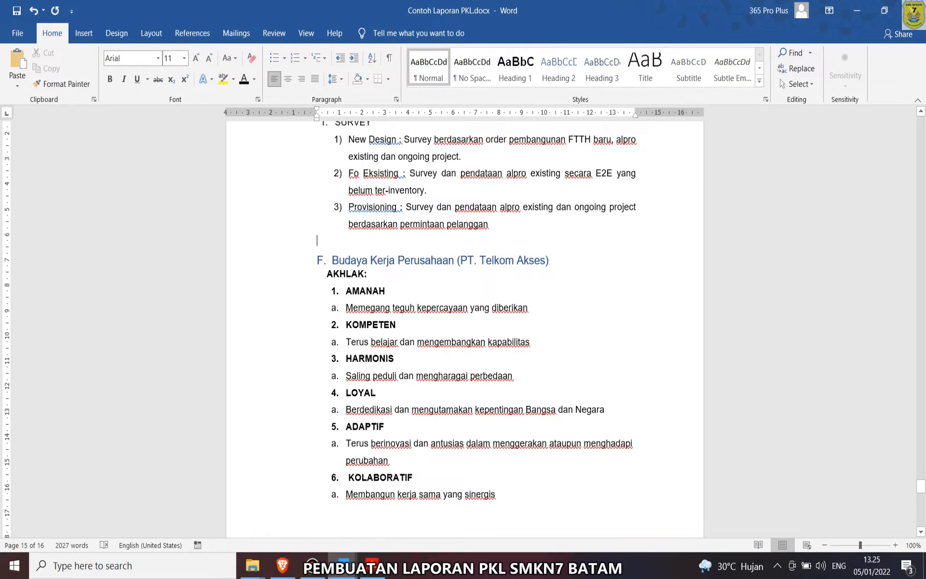
{"action": "left_click_drag", "start_coordinate": [550, 261], "coordinate": [317, 261]}
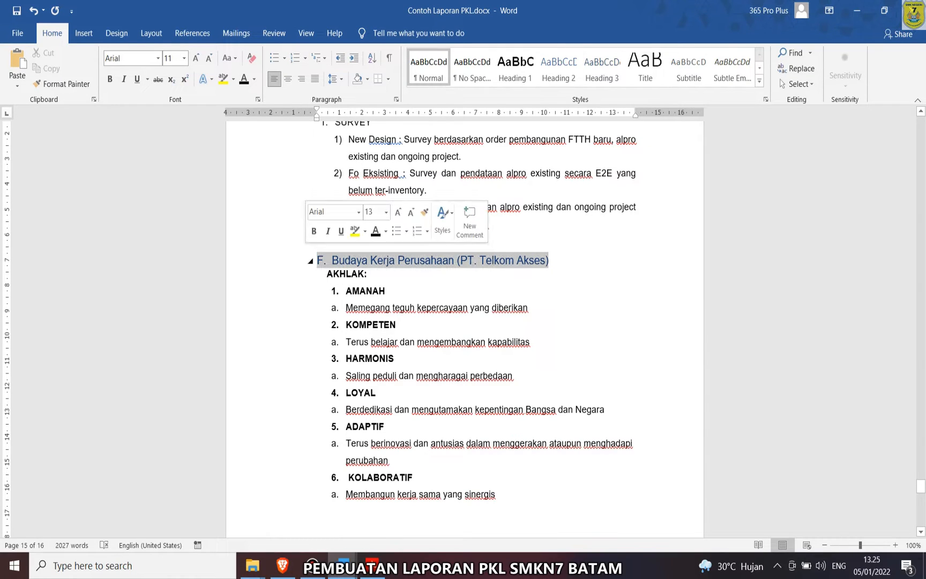
{"action": "left_click", "coordinate": [244, 79]}
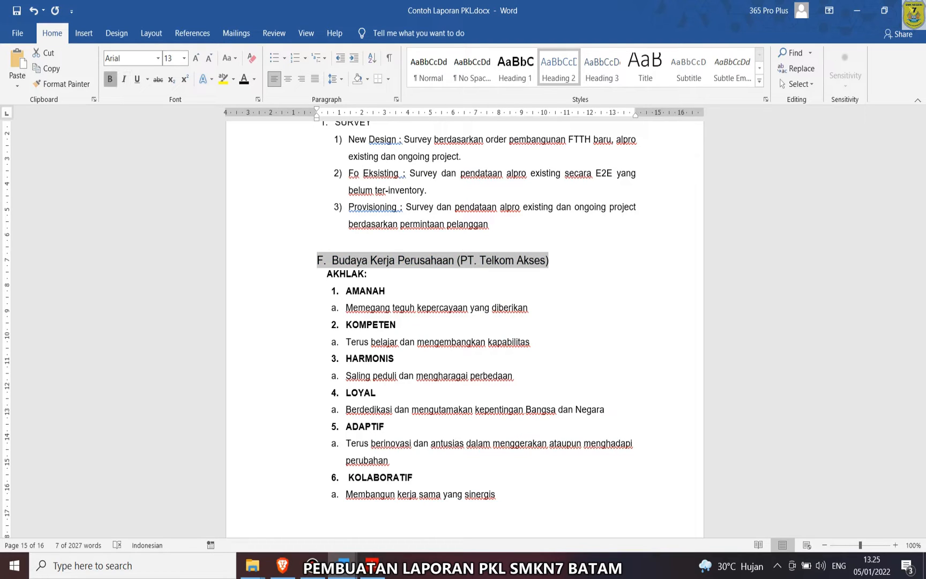
{"action": "left_click", "coordinate": [110, 79]}
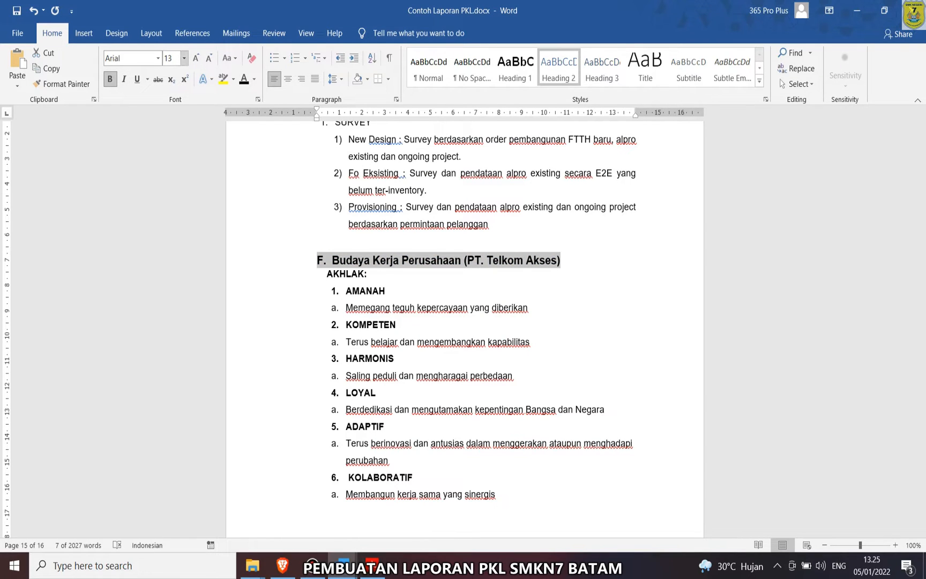
{"action": "left_click", "coordinate": [184, 58]}
{"action": "left_click", "coordinate": [170, 122]}
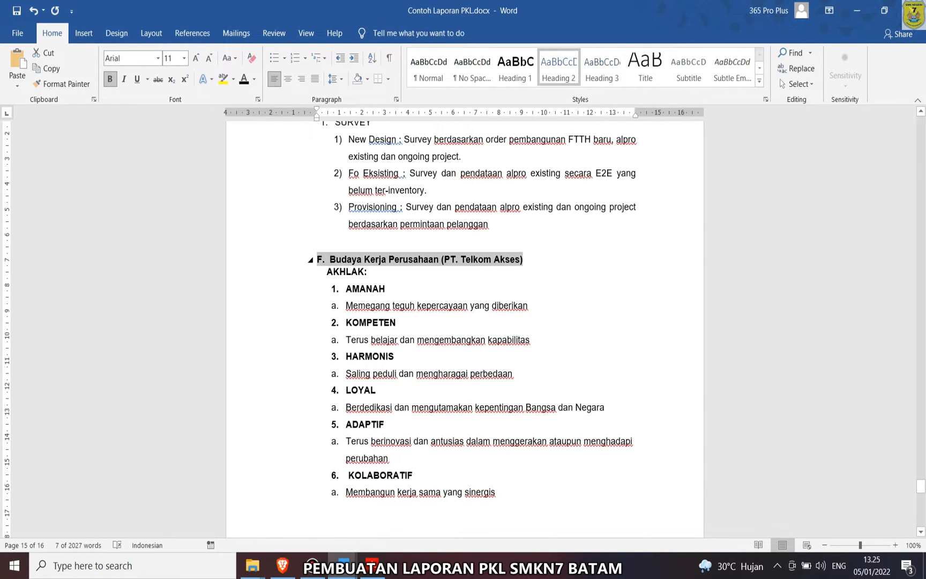
- Copy the automatic number format of "E. Struktur Organisasi Perusahaan" to the "Budaya Kerja Perusahaan" heading and delete its hand-typed "F."
{"action": "left_click", "coordinate": [327, 259]}
{"action": "scroll", "coordinate": [465, 329], "scroll_direction": "up", "scroll_amount": 3}
{"action": "scroll", "coordinate": [465, 329], "scroll_direction": "up", "scroll_amount": 8}
{"action": "scroll", "coordinate": [465, 329], "scroll_direction": "up", "scroll_amount": 10}
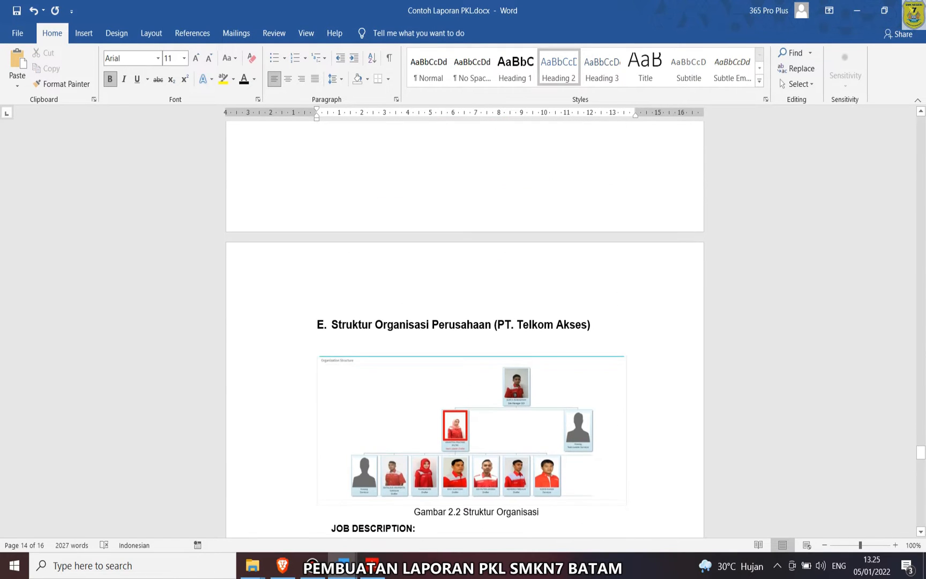
{"action": "left_click", "coordinate": [310, 324]}
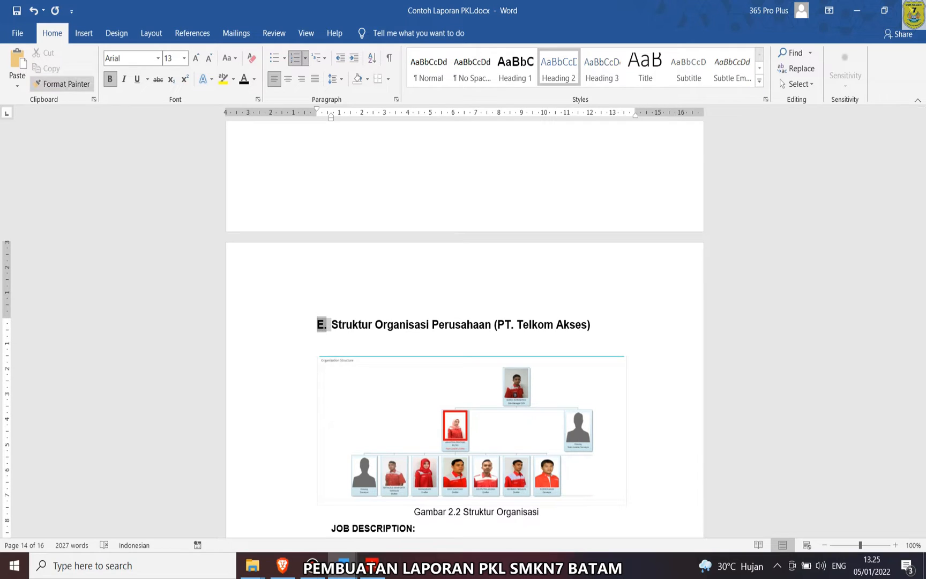
{"action": "left_click", "coordinate": [61, 83]}
{"action": "scroll", "coordinate": [465, 329], "scroll_direction": "down", "scroll_amount": 15}
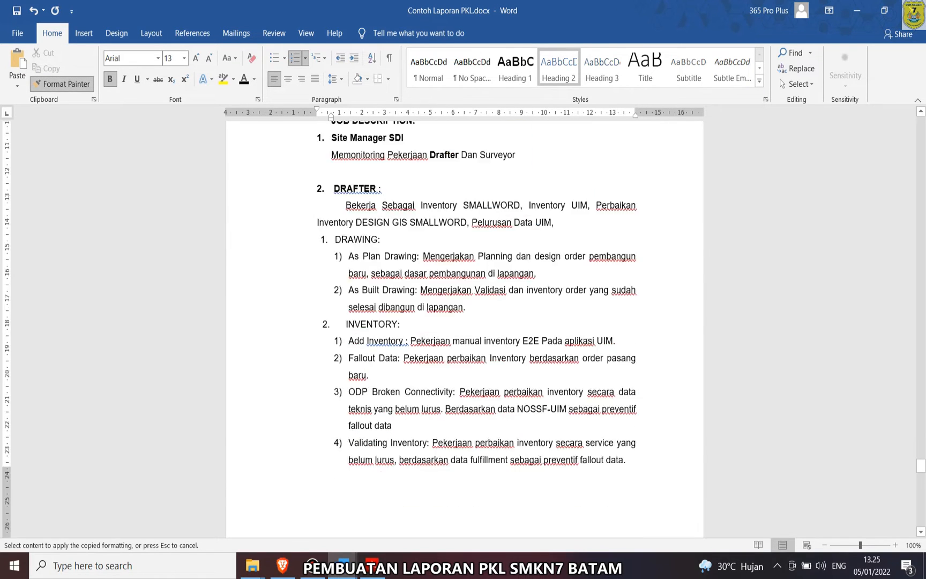
{"action": "scroll", "coordinate": [465, 329], "scroll_direction": "down", "scroll_amount": 7}
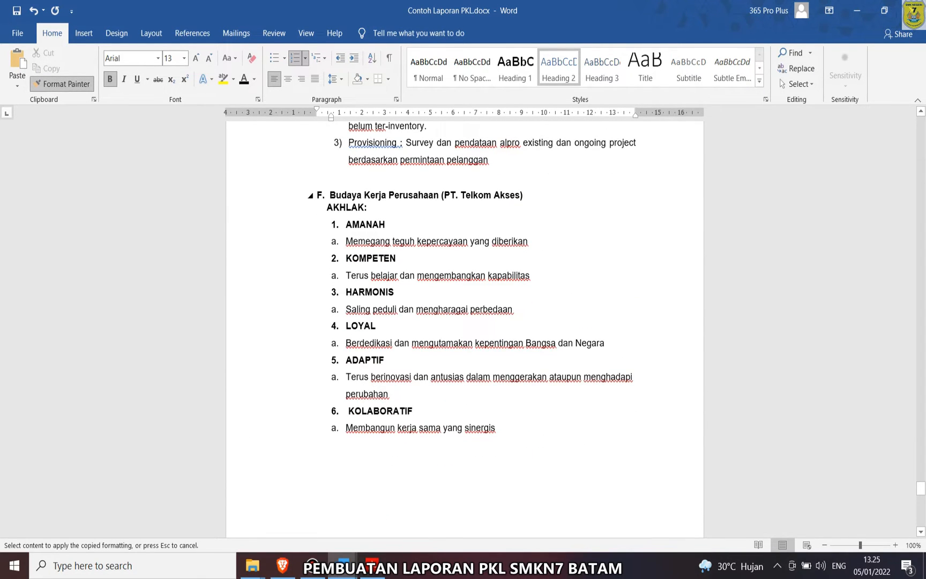
{"action": "left_click", "coordinate": [329, 195]}
{"action": "key", "text": "BackSpace"}
{"action": "key", "text": "BackSpace"}
{"action": "key", "text": "BackSpace"}
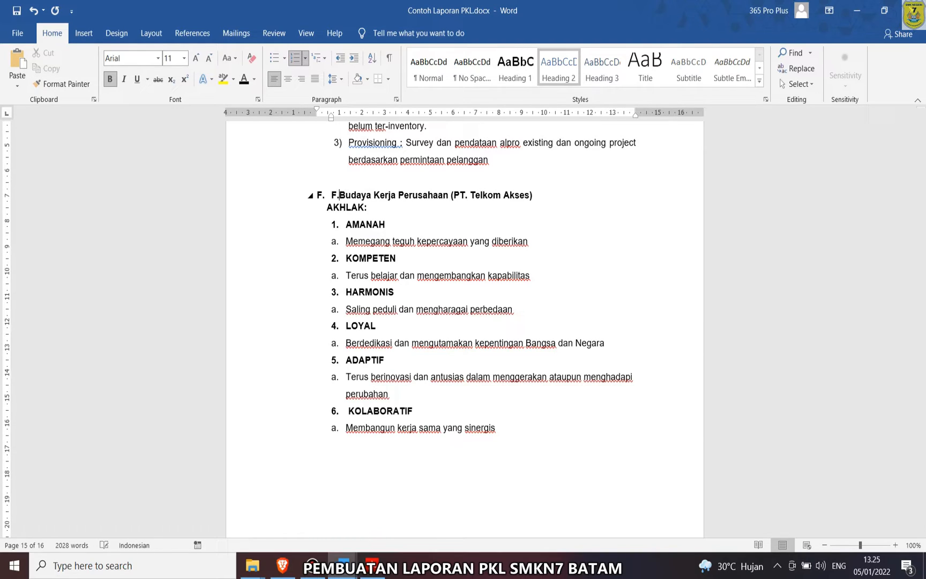
{"action": "left_click", "coordinate": [320, 195]}
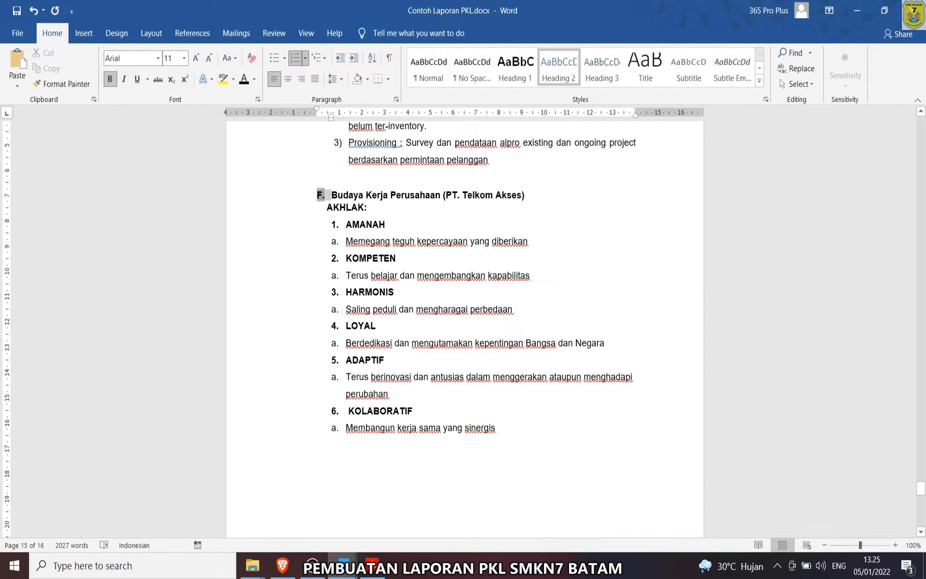
{"action": "left_click", "coordinate": [340, 207]}
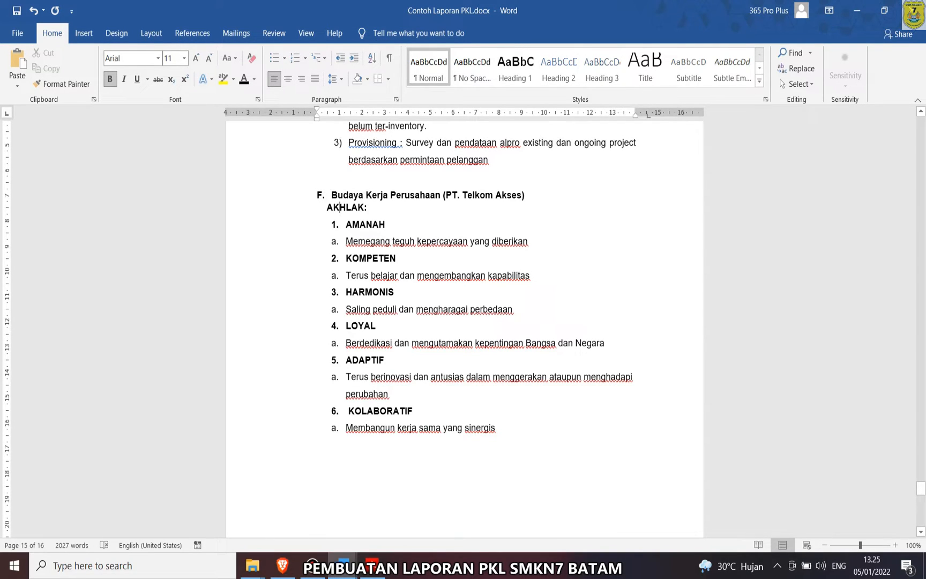
{"action": "left_click", "coordinate": [366, 224]}
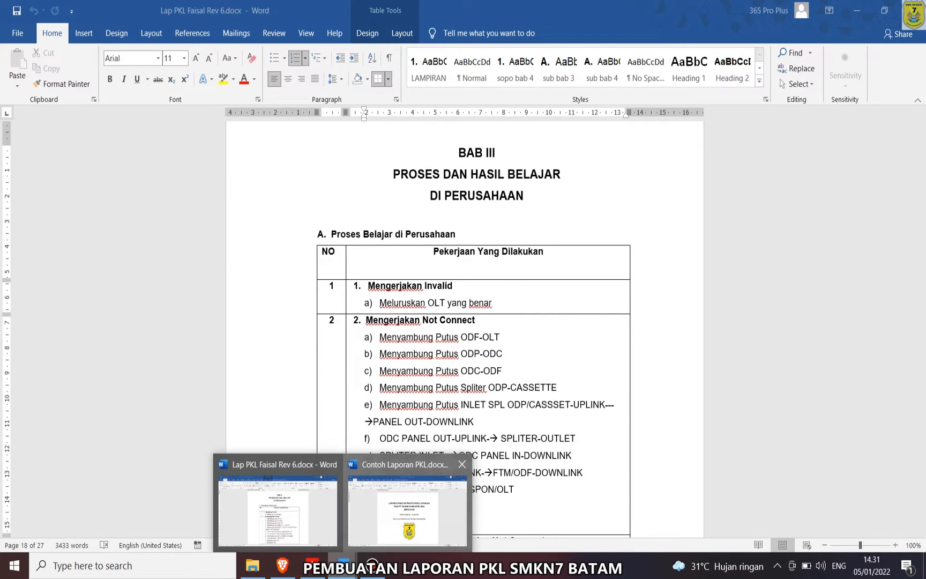
- Switch to Contoh Laporan PKL.docx and enter "BAB III" at the start of the empty last page
{"action": "left_click", "coordinate": [321, 498]}
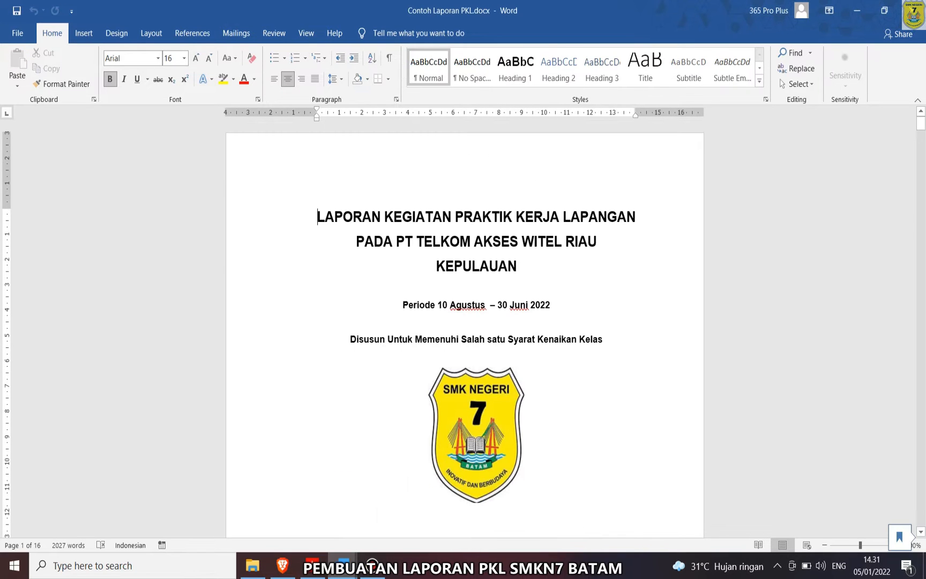
{"action": "left_click_drag", "start_coordinate": [921, 123], "coordinate": [920, 503]}
{"action": "left_click", "coordinate": [317, 350]}
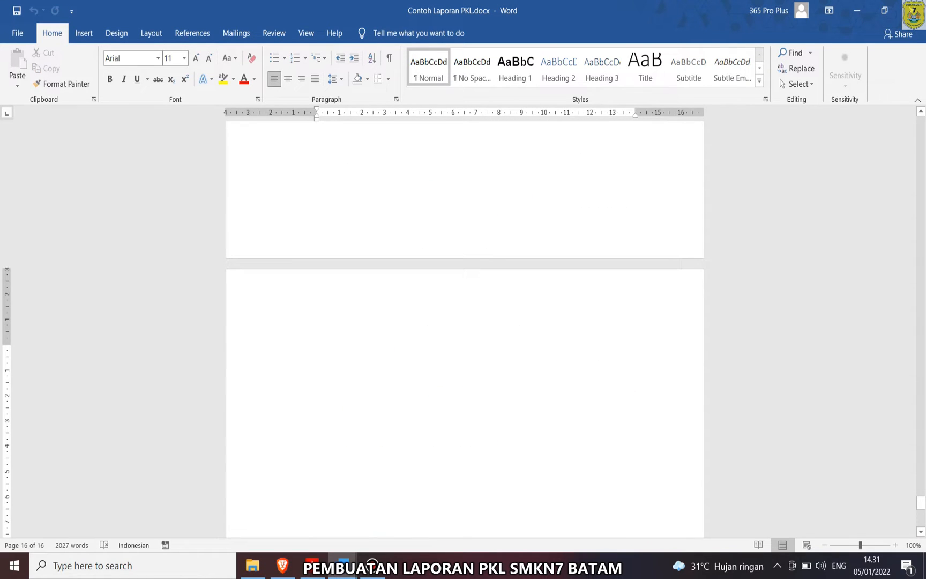
{"action": "type", "text": "BAB "}
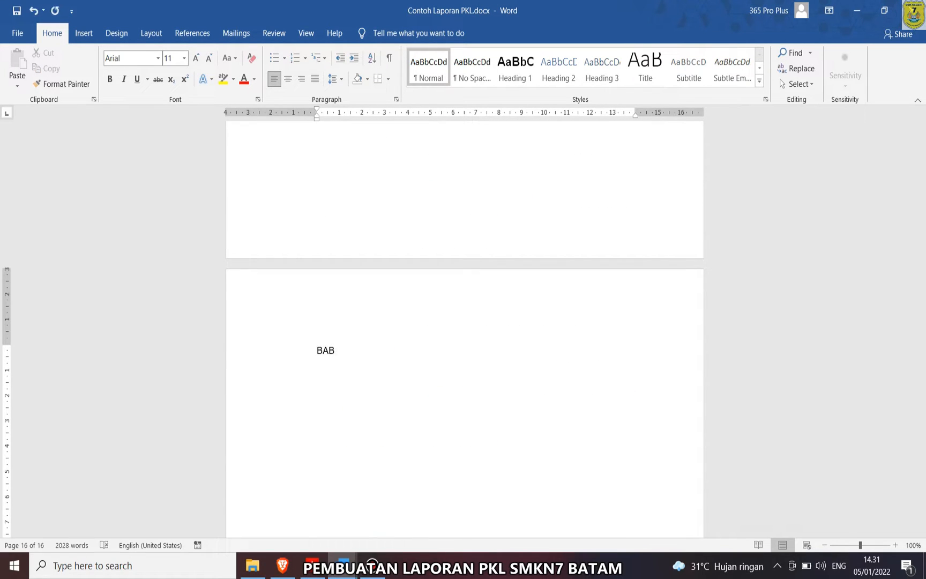
{"action": "type", "text": "III"}
- Make the "BAB III" title bold, size 14 and centred
{"action": "key", "text": "shift+Home"}
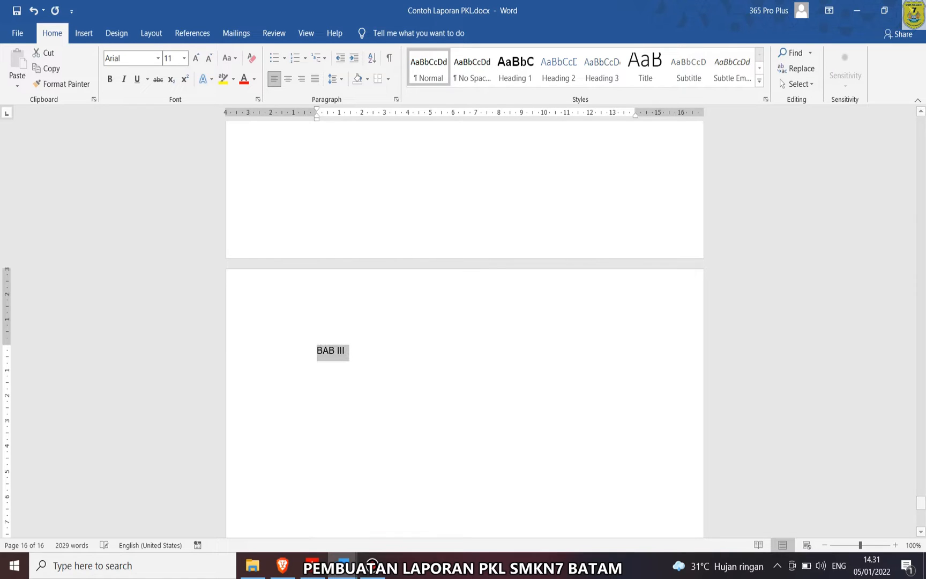
{"action": "left_click", "coordinate": [110, 79]}
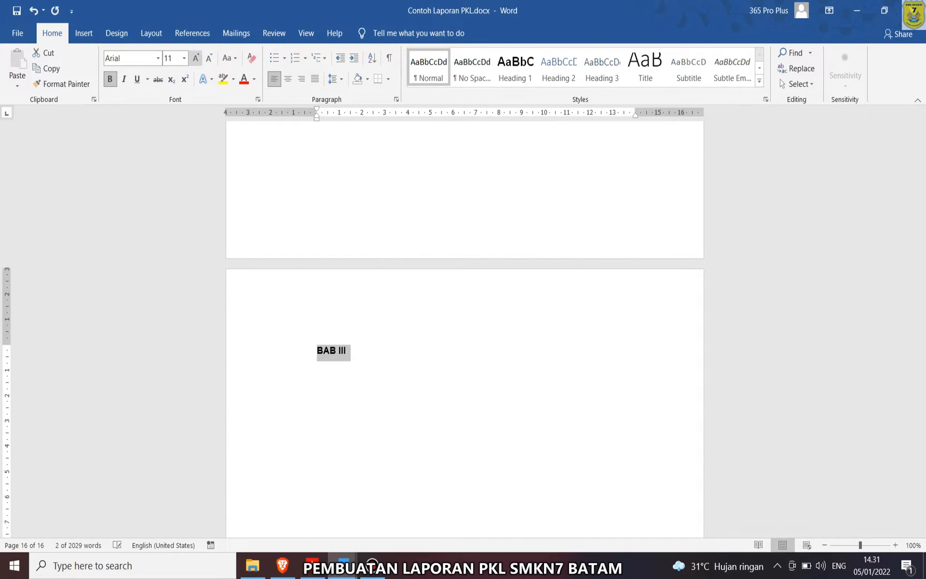
{"action": "left_click", "coordinate": [196, 57]}
{"action": "left_click", "coordinate": [196, 58]}
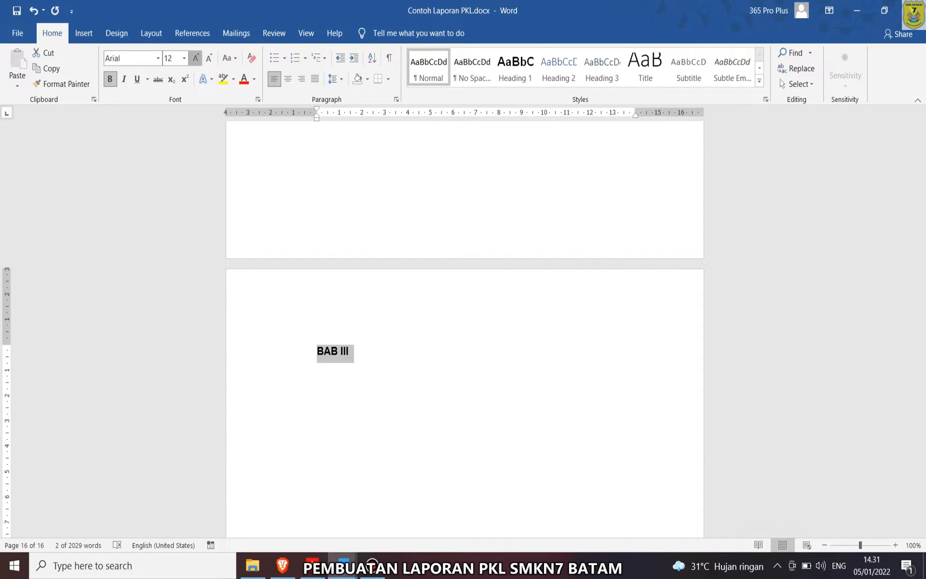
{"action": "left_click", "coordinate": [288, 79]}
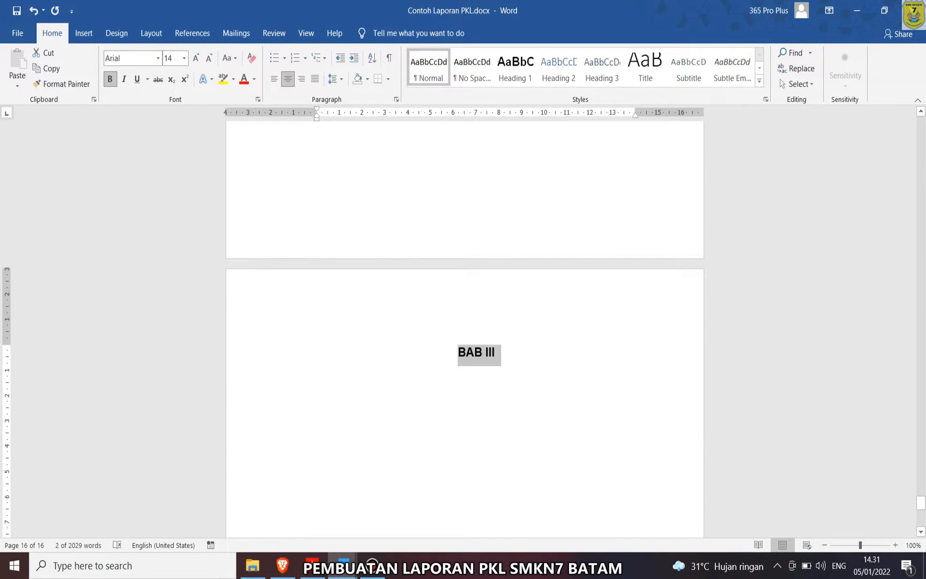
{"action": "left_click", "coordinate": [482, 353]}
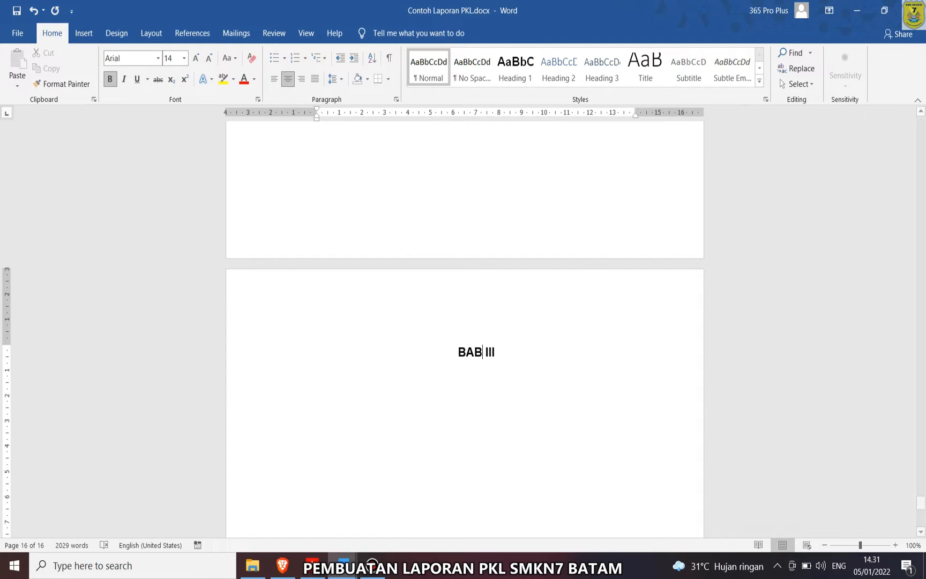
- Copy the title "PROSES DAN HASIL BELAJAR DI PERUSAHAAN" from the reference report under "BAB III" and add a new line below it
{"action": "mouse_move", "coordinate": [343, 566]}
{"action": "left_click", "coordinate": [279, 502]}
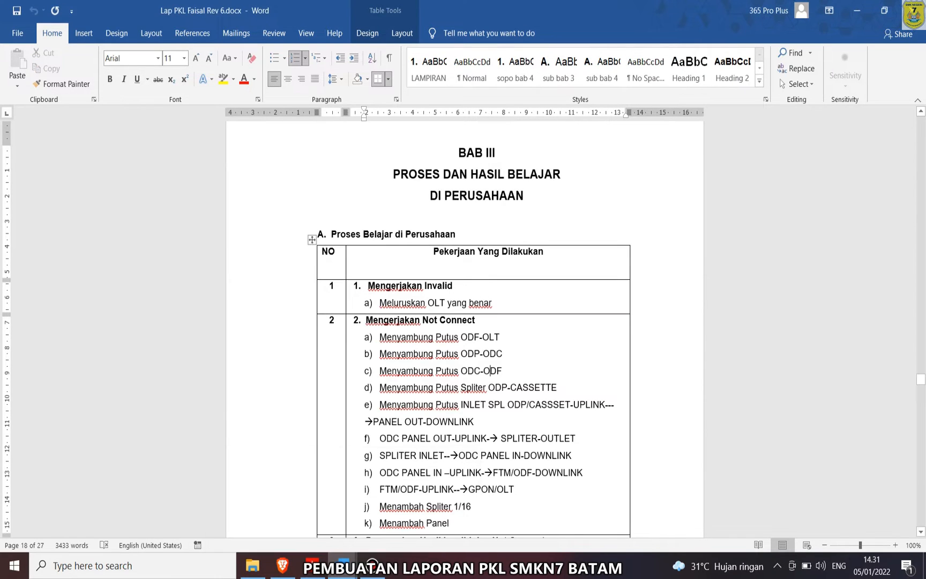
{"action": "left_click_drag", "start_coordinate": [392, 174], "coordinate": [529, 196]}
{"action": "key", "text": "ctrl+c"}
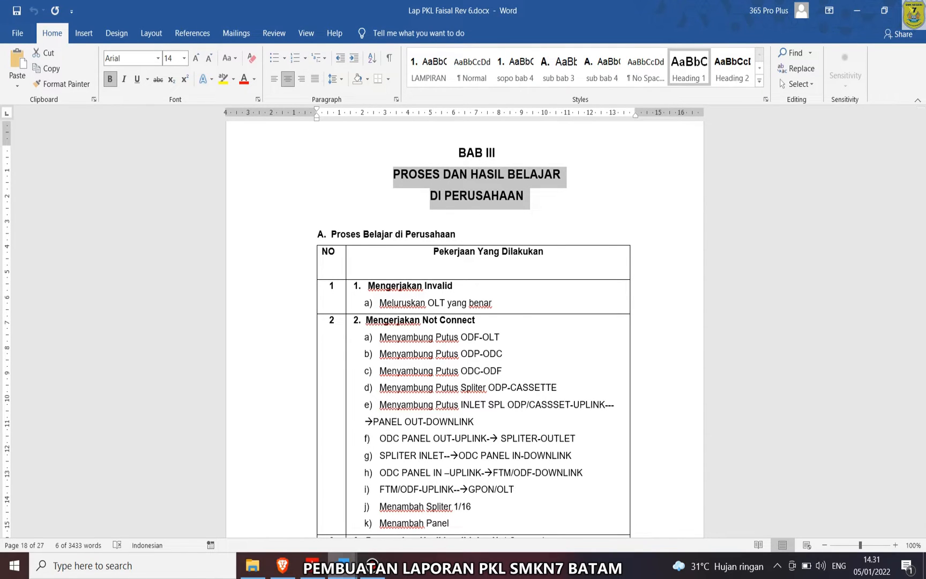
{"action": "mouse_move", "coordinate": [343, 566]}
{"action": "left_click", "coordinate": [372, 502]}
{"action": "left_click", "coordinate": [496, 352]}
{"action": "key", "text": "Return"}
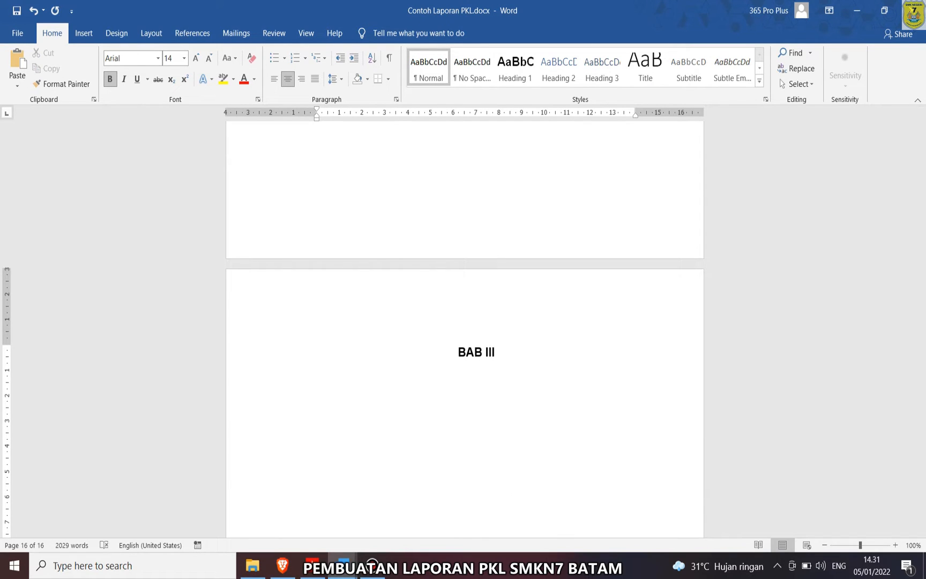
{"action": "key", "text": "ctrl+v"}
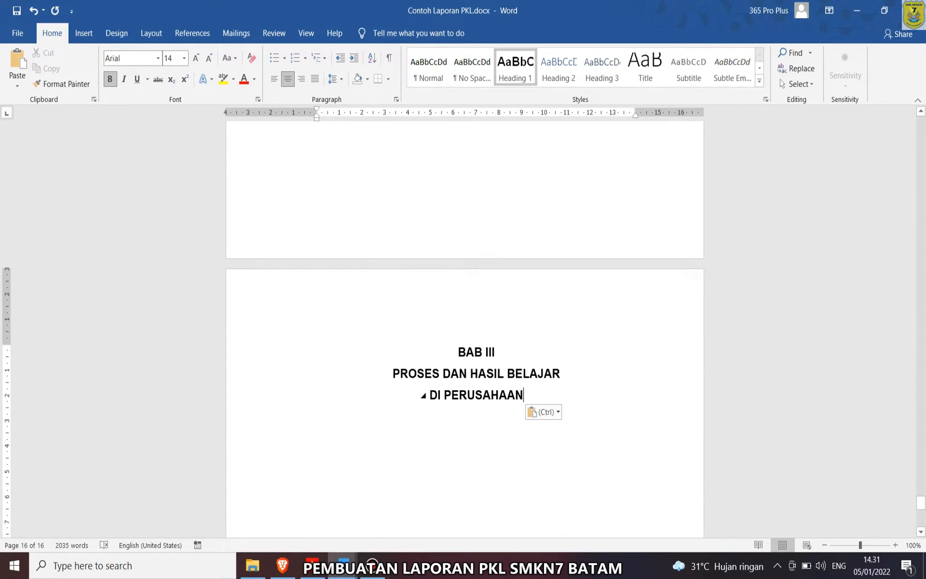
{"action": "key", "text": "Return"}
- Copy the subheading "A. Proses Belajar di Perusahaan" from the reference report below the BAB III title as plain text without source formatting
{"action": "left_click", "coordinate": [342, 565]}
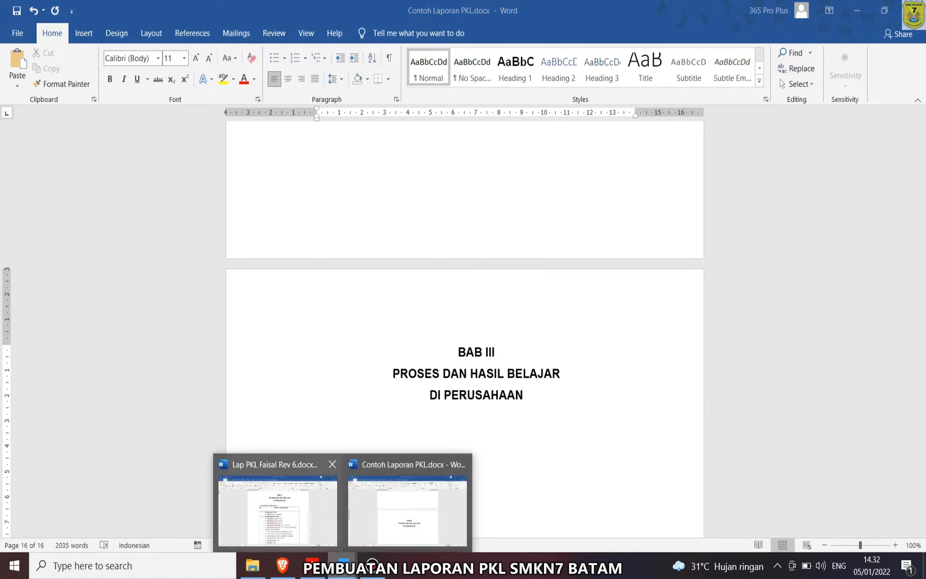
{"action": "left_click", "coordinate": [278, 509]}
{"action": "left_click_drag", "start_coordinate": [457, 235], "coordinate": [316, 234]}
{"action": "key", "text": "ctrl+c"}
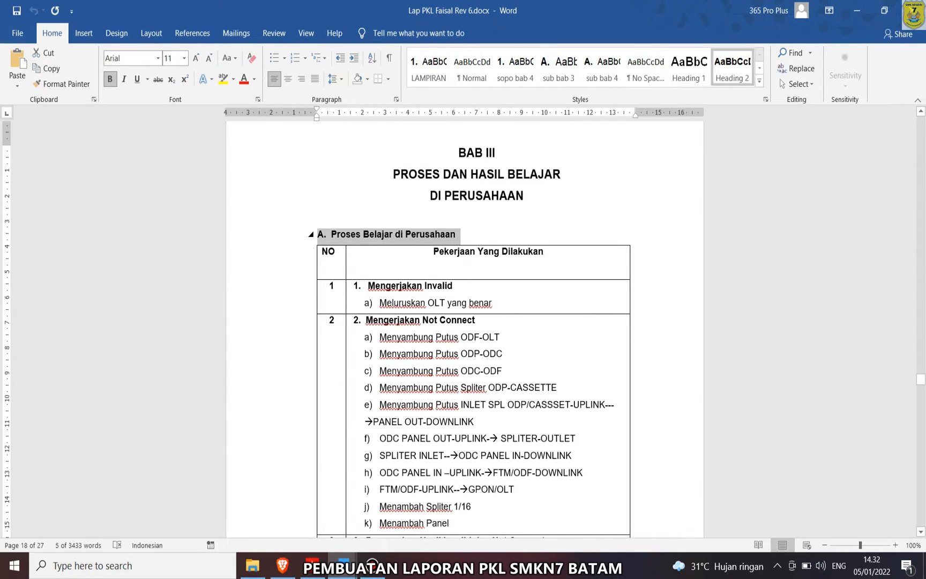
{"action": "left_click", "coordinate": [343, 565]}
{"action": "left_click", "coordinate": [413, 509]}
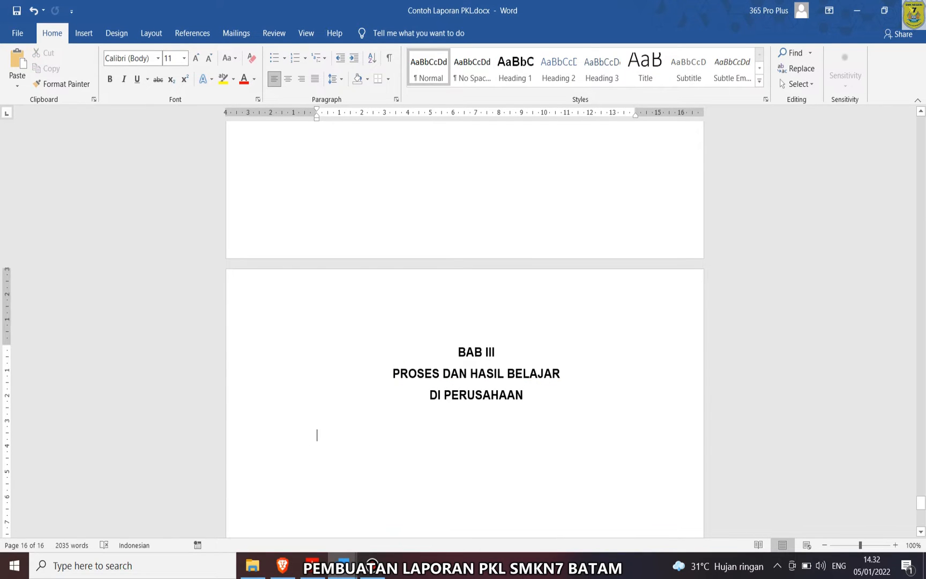
{"action": "key", "text": "ctrl+v"}
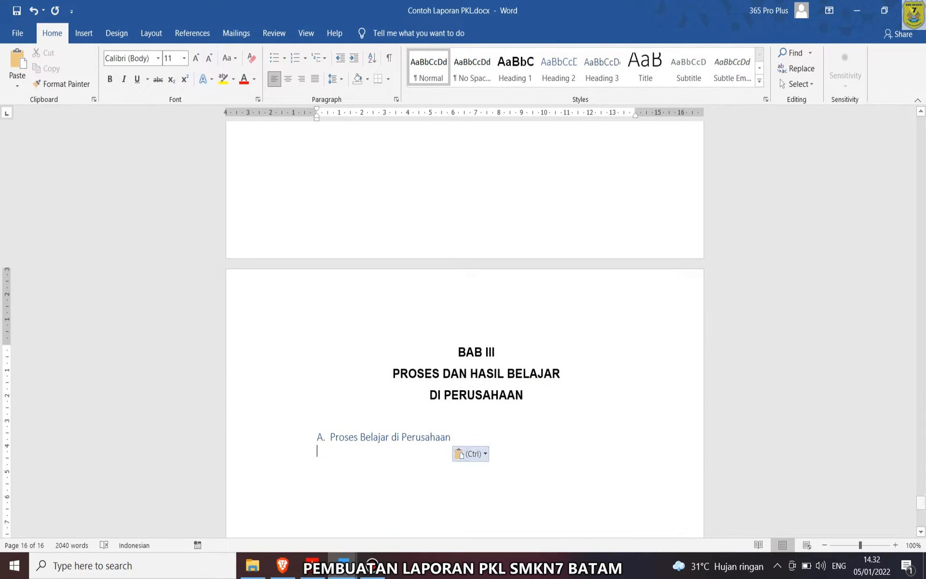
{"action": "key", "text": "ctrl"}
{"action": "key", "text": "Right"}
{"action": "key", "text": "Right"}
{"action": "key", "text": "Return"}
- Make the "A. Proses Belajar di Perusahaan" subheading bold in the Arial font
{"action": "key", "text": "shift+Home"}
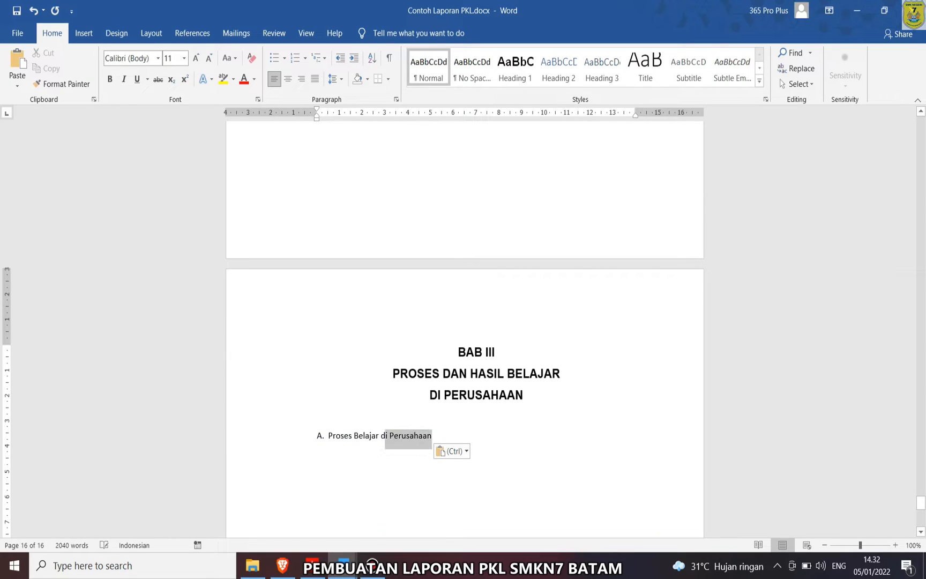
{"action": "key", "text": "ctrl+b"}
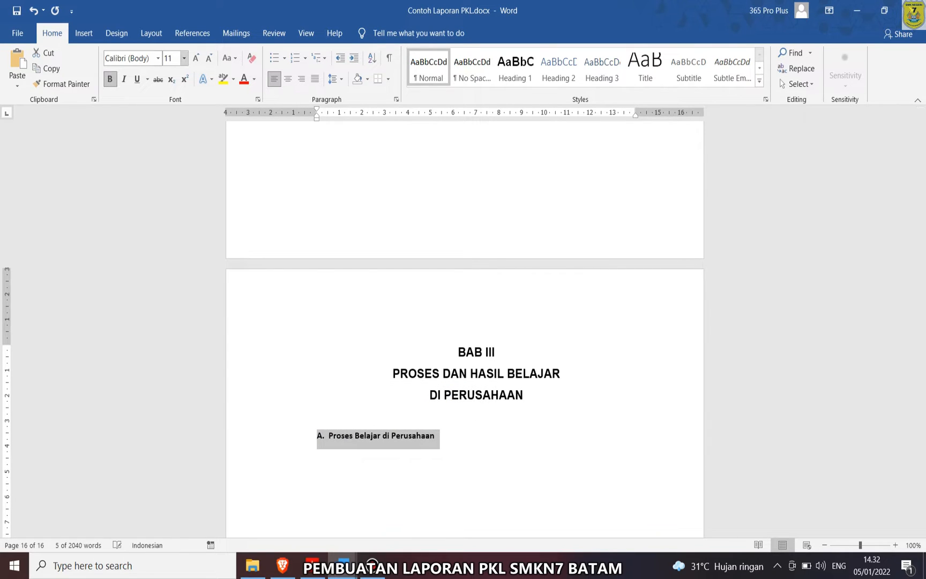
{"action": "left_click", "coordinate": [158, 58]}
{"action": "left_click", "coordinate": [123, 139]}
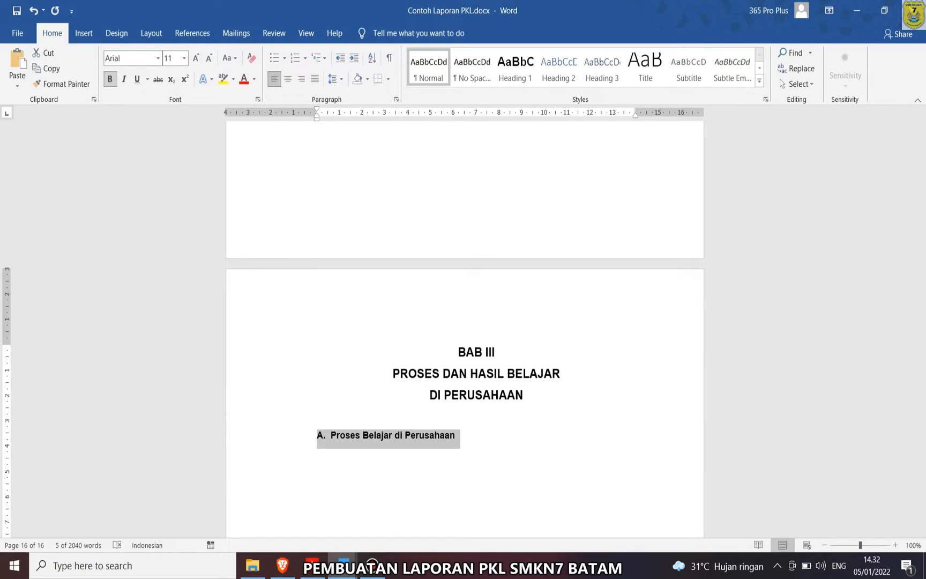
{"action": "left_click", "coordinate": [317, 434]}
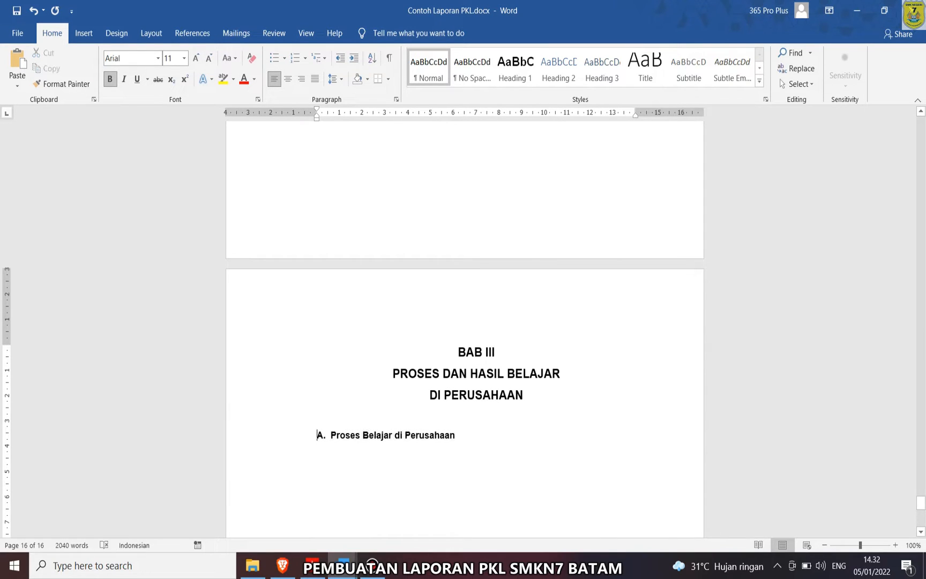
{"action": "key", "text": "Return"}
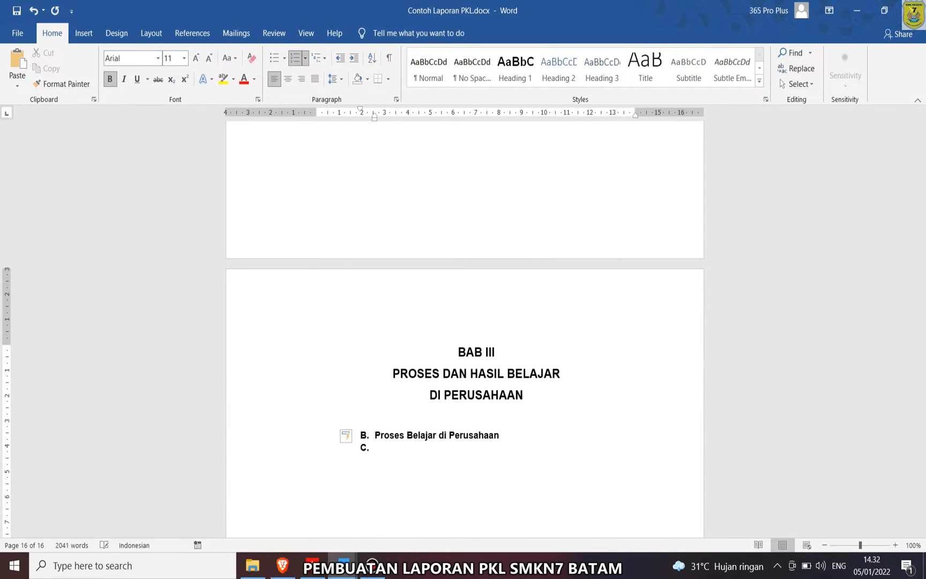
{"action": "left_click", "coordinate": [348, 436]}
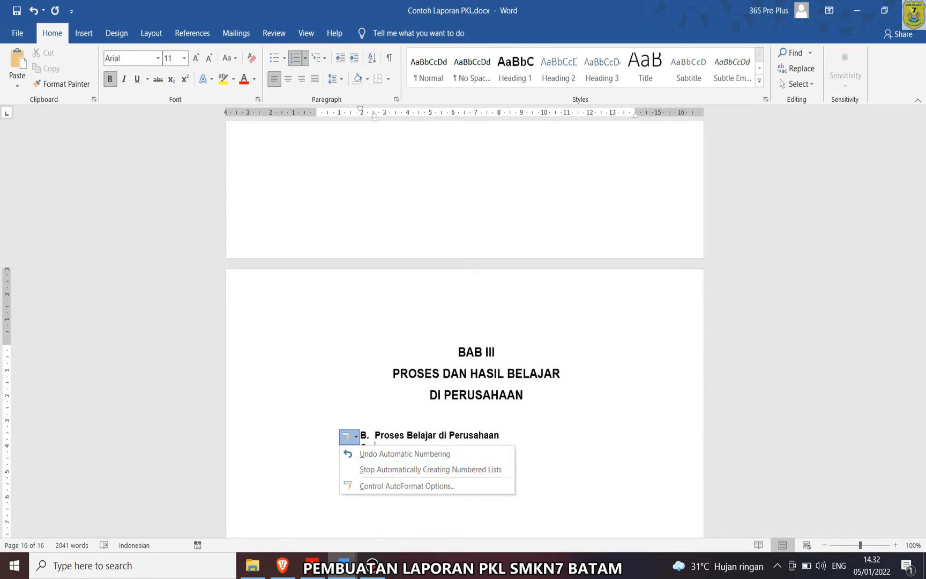
{"action": "left_click", "coordinate": [316, 415]}
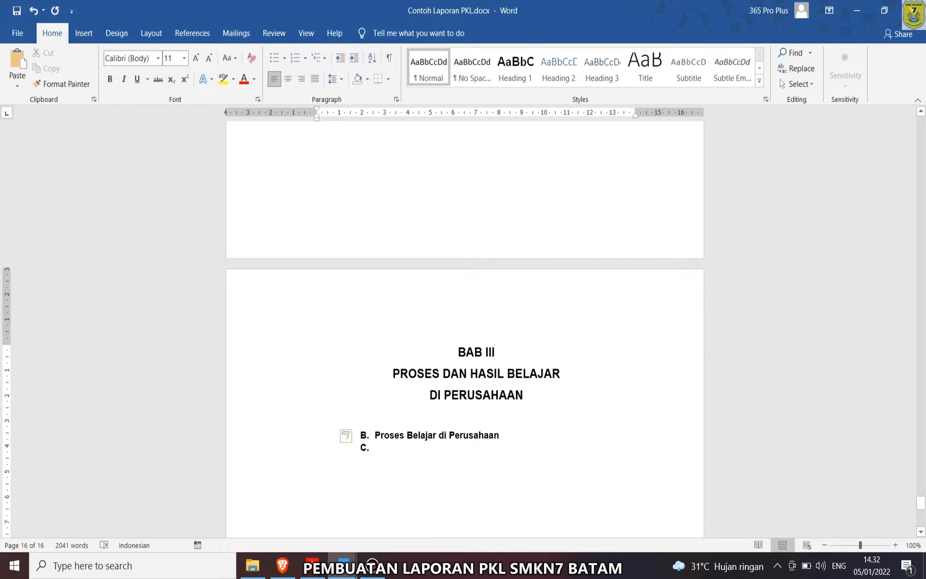
{"action": "key", "text": "ctrl+z"}
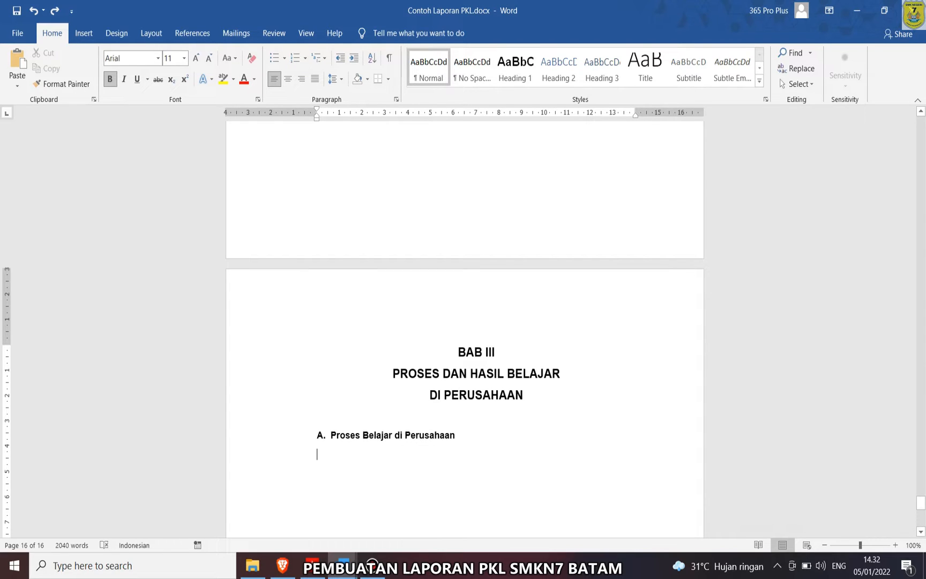
- Replace the typed "A." before "Proses Belajar di Perusahaan" with automatic A. B. C. list numbering
{"action": "left_click_drag", "start_coordinate": [332, 435], "coordinate": [318, 435]}
{"action": "key", "text": "BackSpace"}
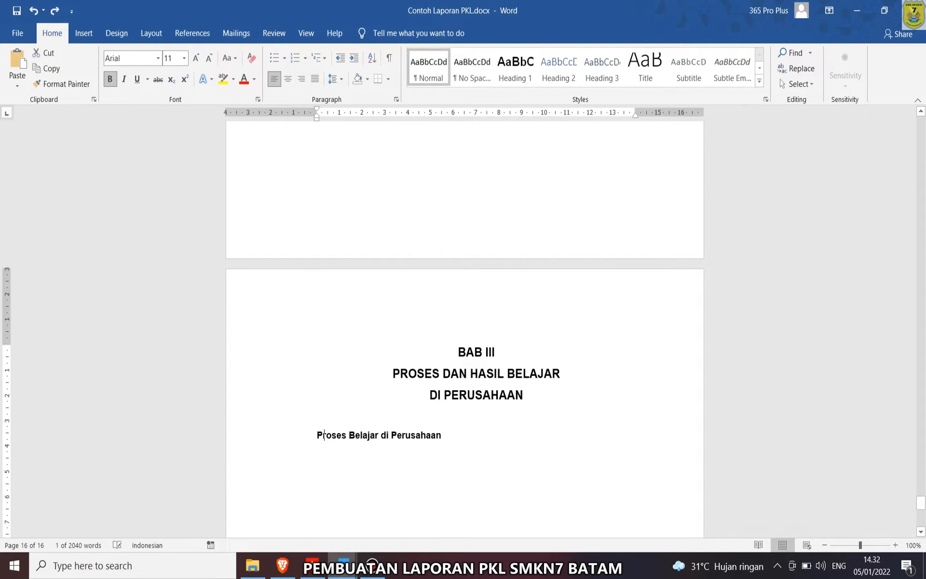
{"action": "key", "text": "BackSpace"}
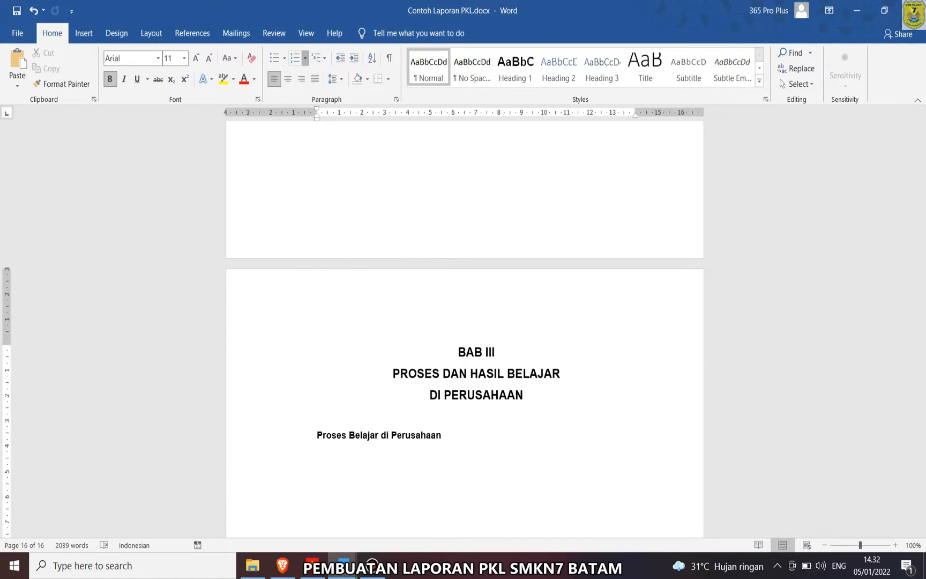
{"action": "left_click", "coordinate": [305, 58]}
{"action": "left_click", "coordinate": [365, 166]}
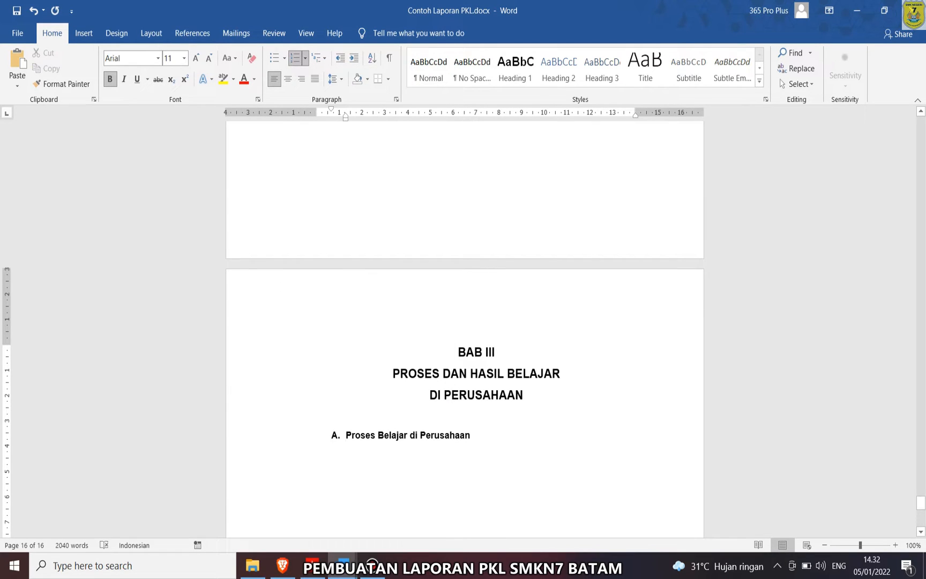
- Align the lettered subheading "Proses Belajar di Perusahaan" with the page margin and add an unnumbered line below it
{"action": "left_click", "coordinate": [317, 416]}
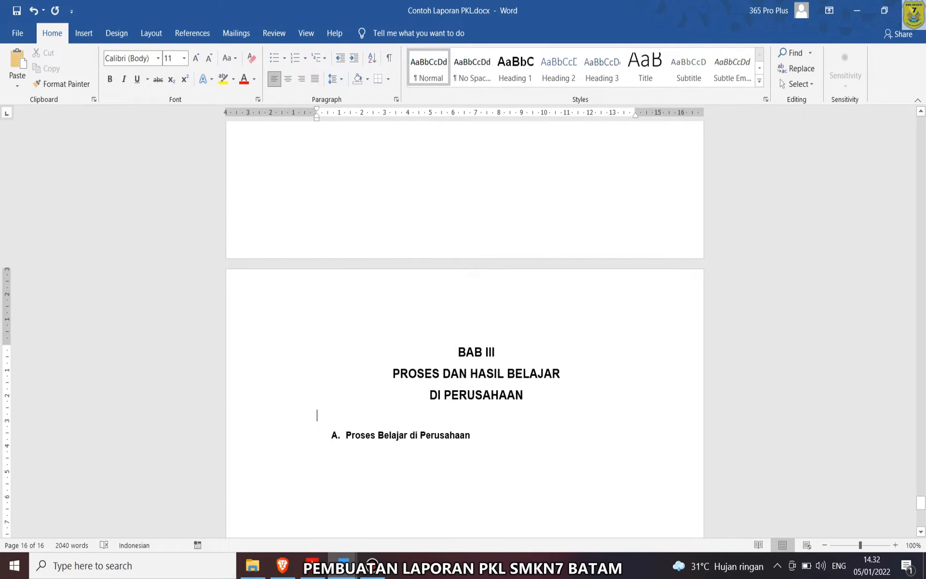
{"action": "left_click", "coordinate": [335, 435]}
{"action": "left_click_drag", "start_coordinate": [345, 117], "coordinate": [331, 118]}
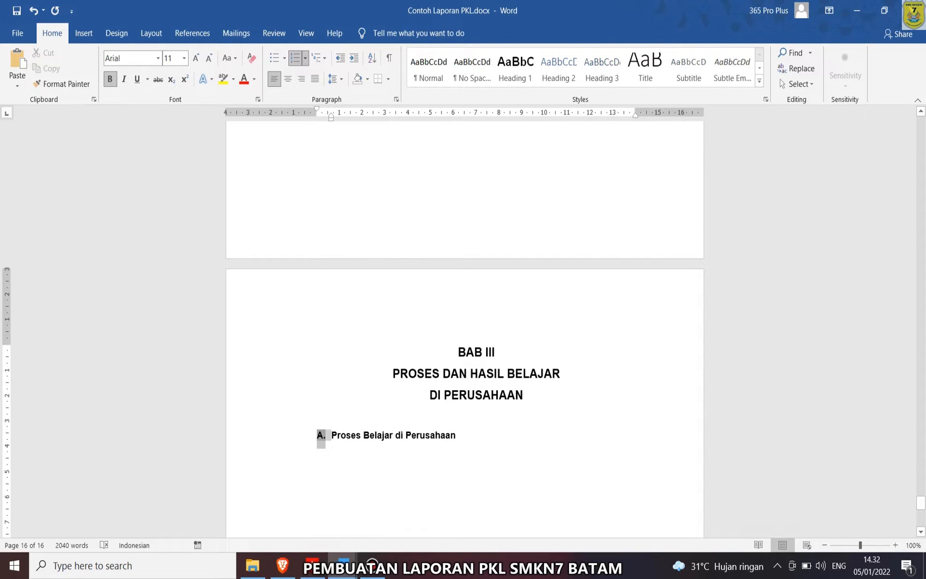
{"action": "left_click", "coordinate": [456, 435]}
{"action": "key", "text": "Return"}
{"action": "key", "text": "BackSpace"}
- Using the reference report's table as a model, insert a two-column, four-row table under the subheading and narrow its first column to about 1.36 cm
{"action": "mouse_move", "coordinate": [343, 564]}
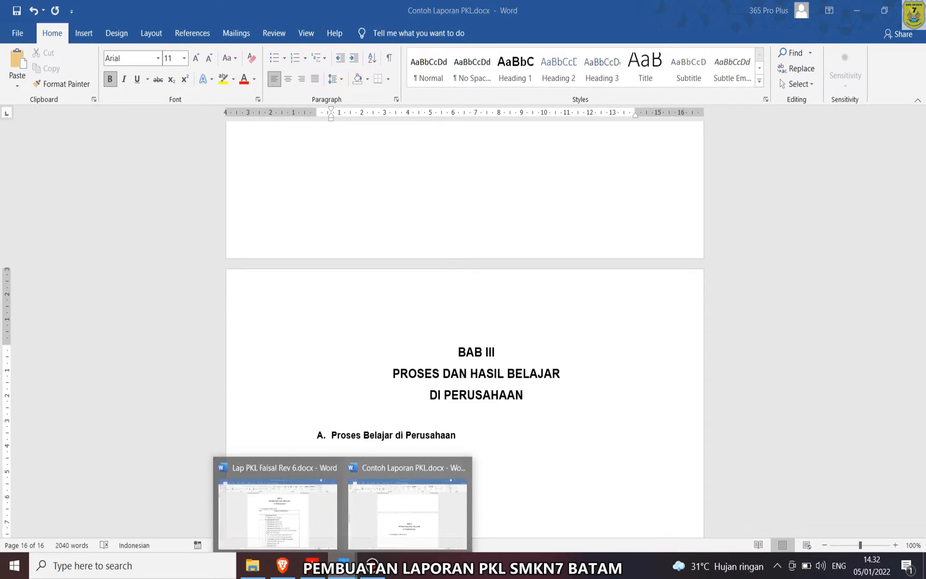
{"action": "left_click", "coordinate": [278, 509]}
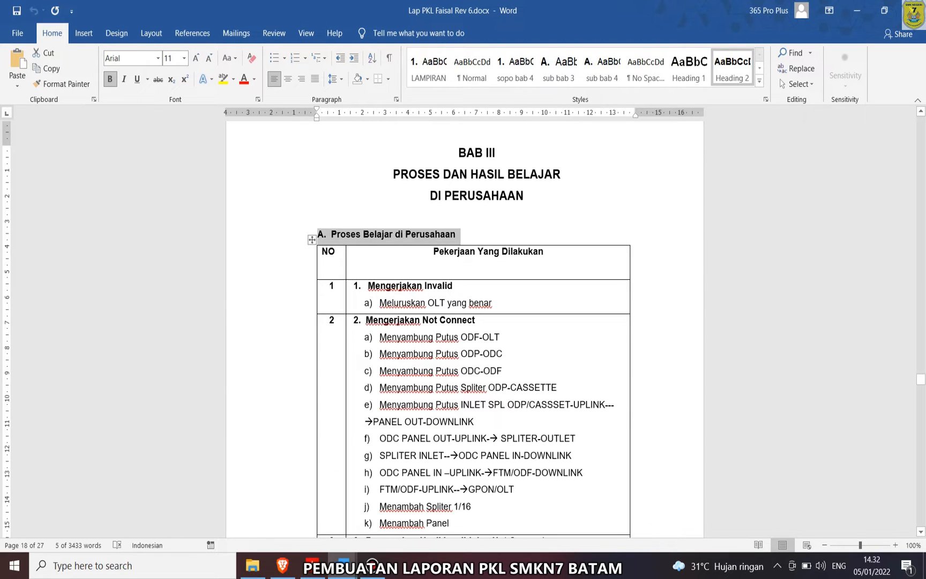
{"action": "left_click", "coordinate": [321, 268]}
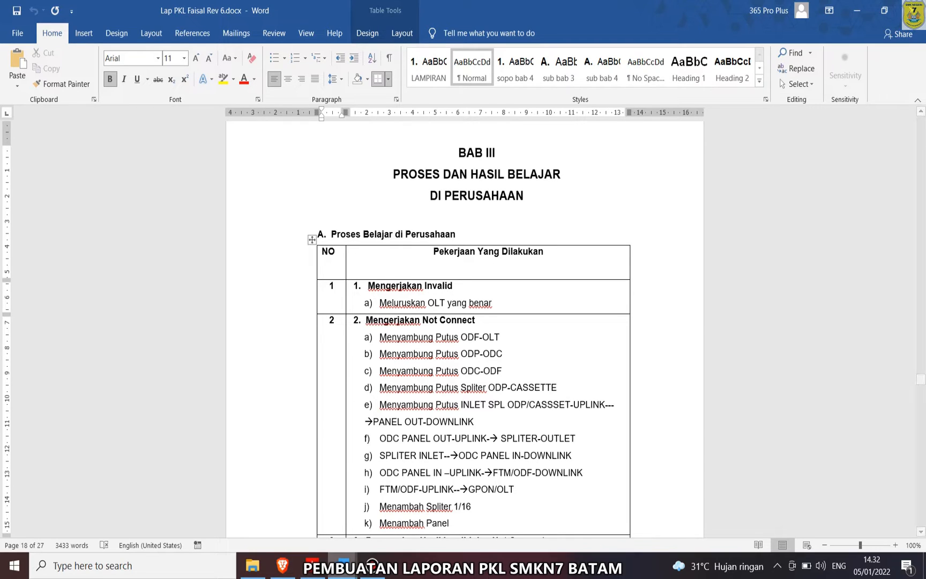
{"action": "mouse_move", "coordinate": [343, 565]}
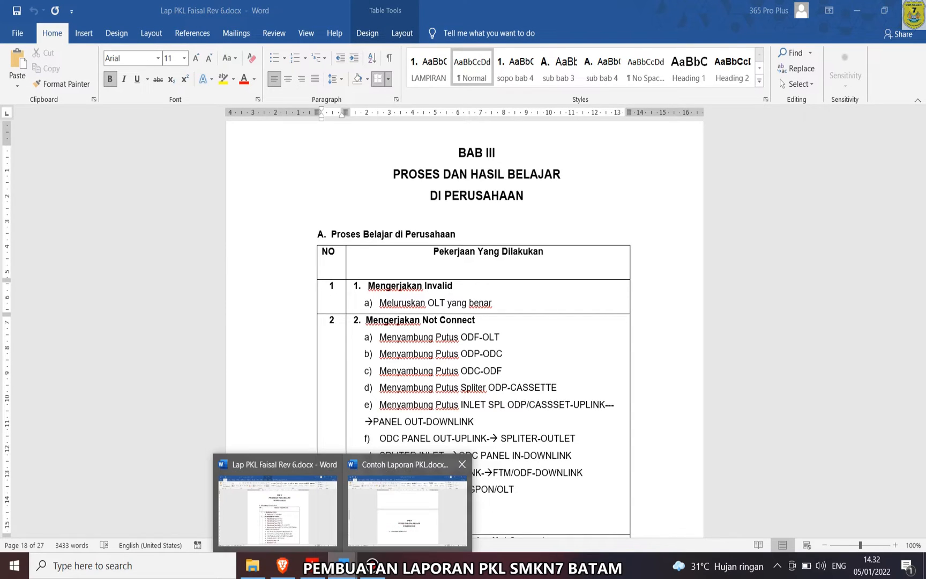
{"action": "left_click", "coordinate": [562, 506]}
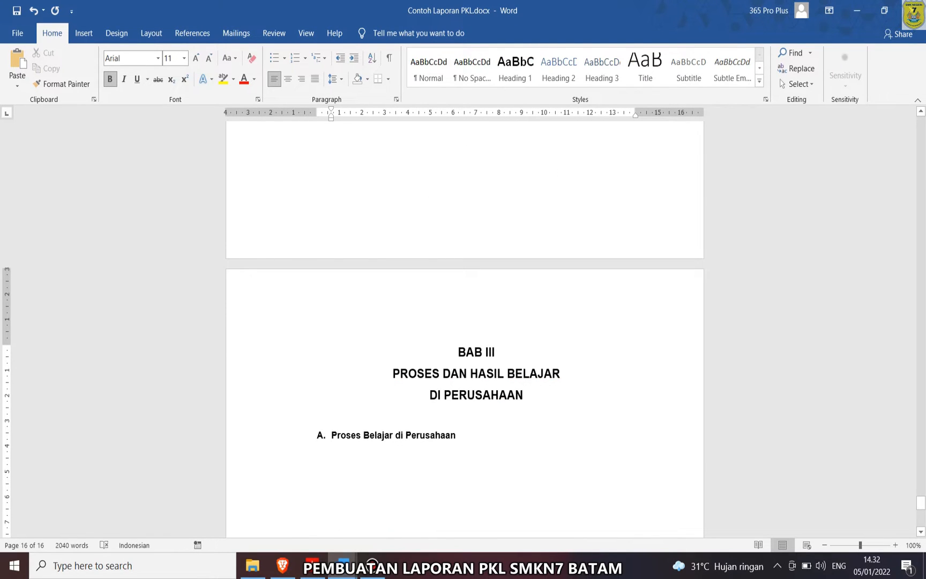
{"action": "left_click", "coordinate": [84, 33]}
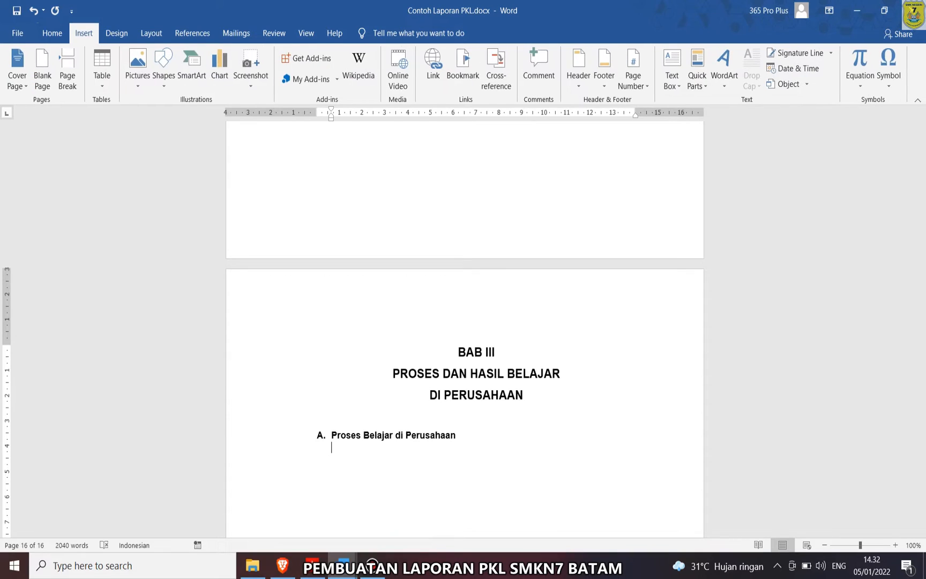
{"action": "left_click", "coordinate": [102, 69]}
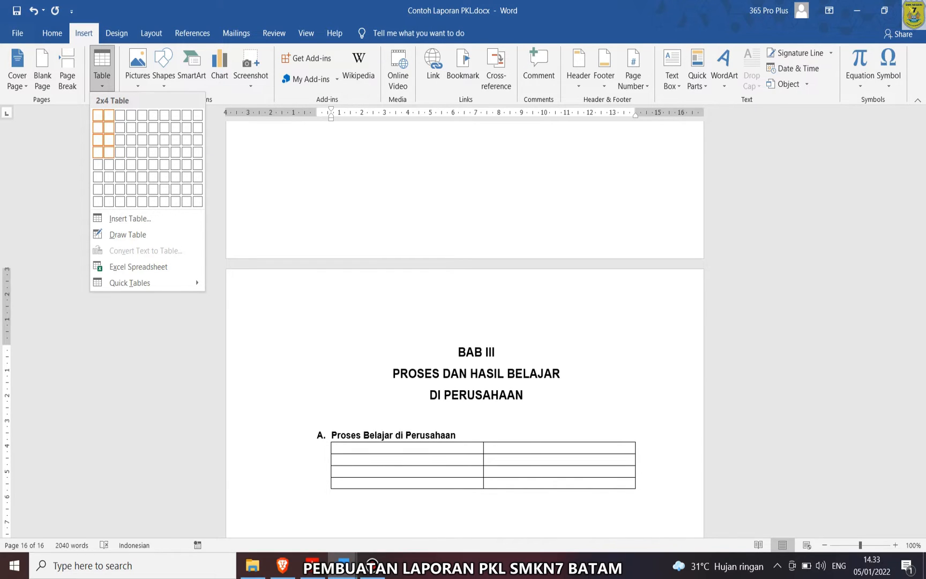
{"action": "left_click", "coordinate": [108, 152]}
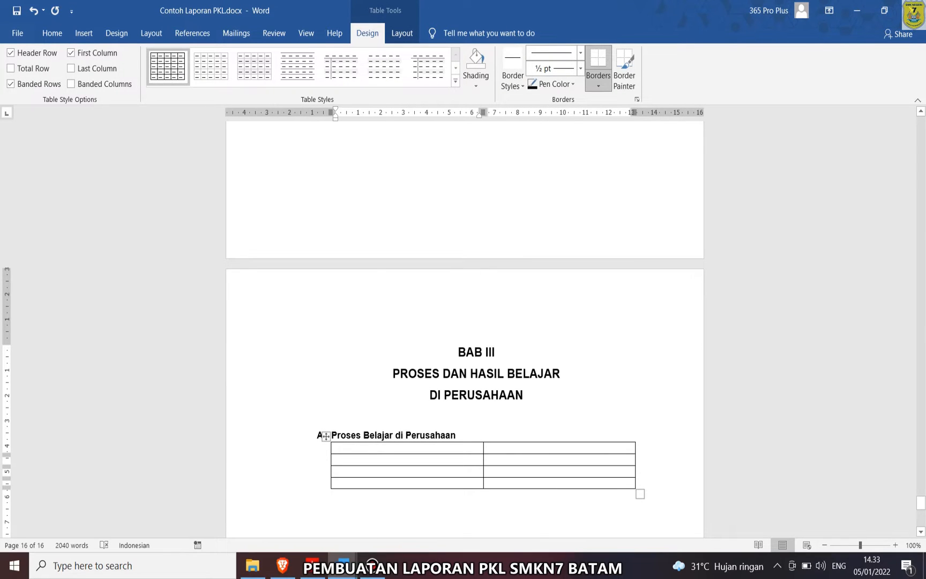
{"action": "left_click_drag", "start_coordinate": [483, 465], "coordinate": [359, 465]}
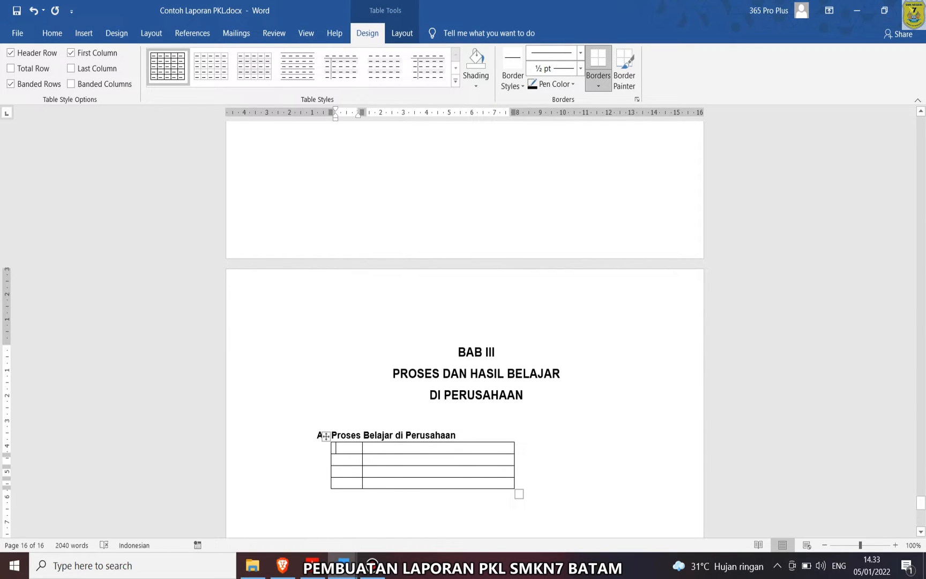
- Enter the table's column headings "NO" and "PEKERJAAN YANG DILAKUKKAN" in the first row
{"action": "type", "text": "NO"}
{"action": "type", "text": "PEKER"}
{"action": "type", "text": "JA"}
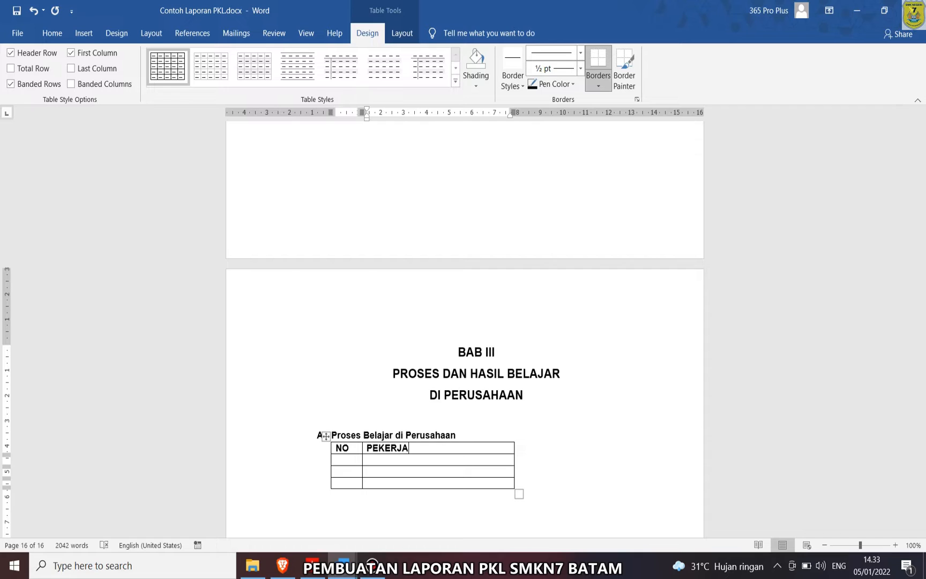
{"action": "type", "text": "AN YANG DILAKUKKAN"}
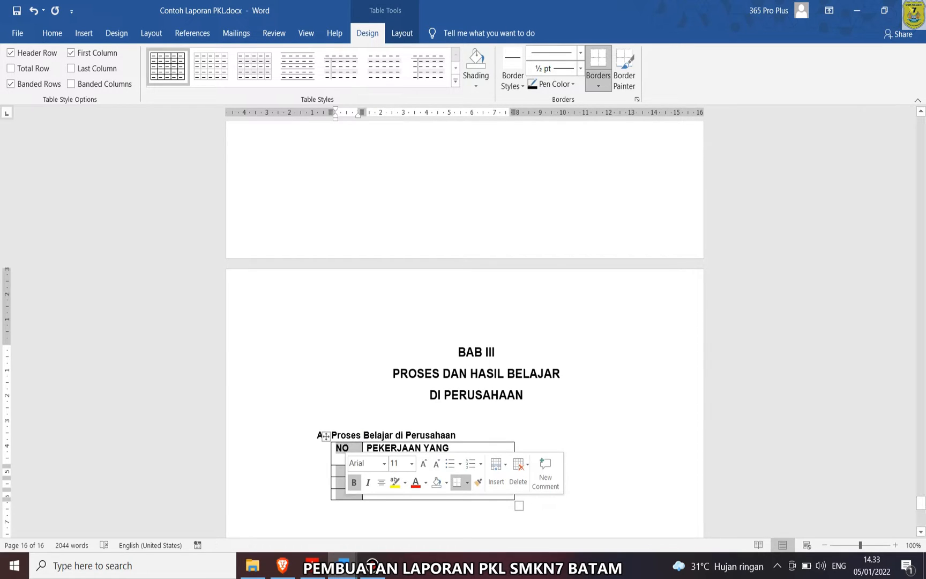
- Set all table rows to 0.6 cm high and widen the second column to about 11.25 cm
{"action": "left_click", "coordinate": [351, 447]}
{"action": "left_click_drag", "start_coordinate": [351, 448], "coordinate": [429, 494]}
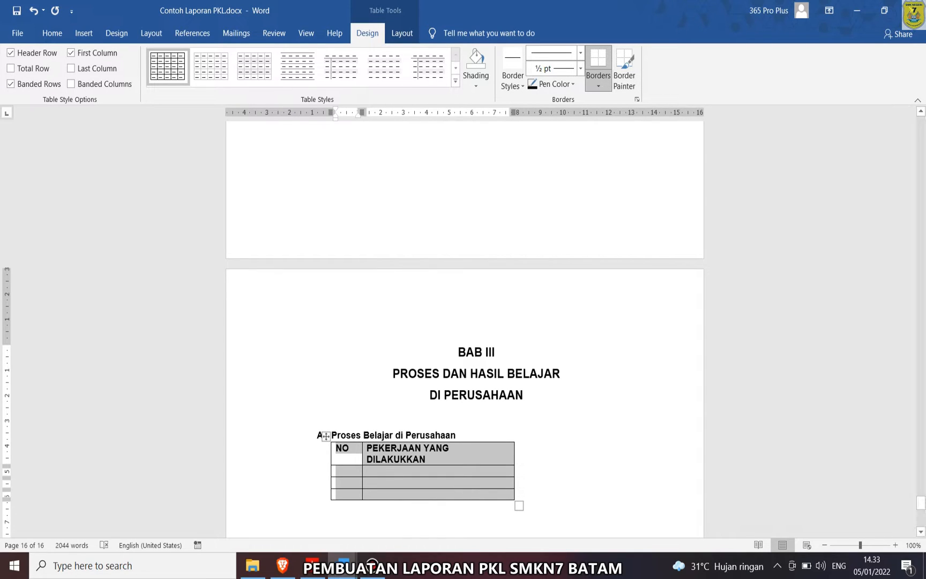
{"action": "left_click", "coordinate": [401, 32]}
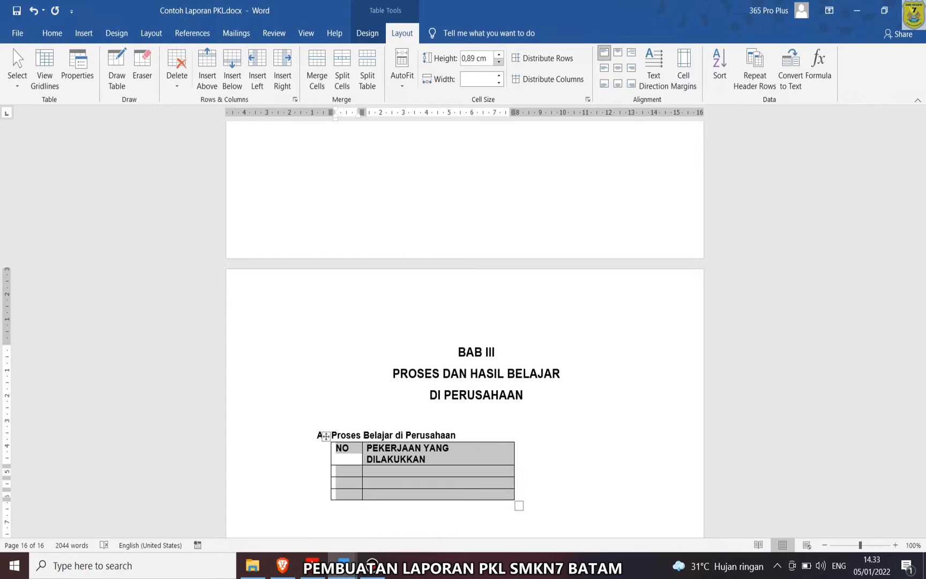
{"action": "left_click", "coordinate": [499, 62]}
{"action": "left_click", "coordinate": [499, 62]}
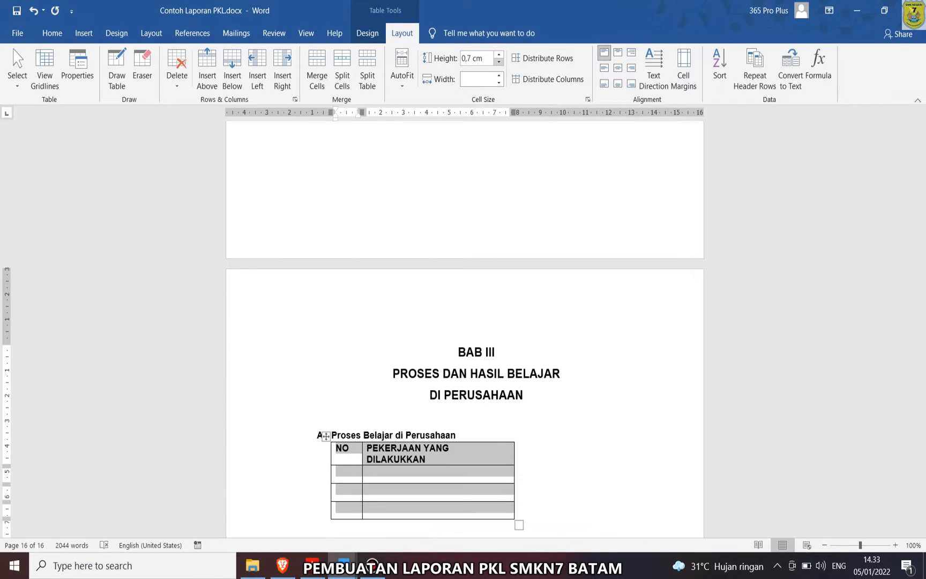
{"action": "left_click", "coordinate": [498, 62]}
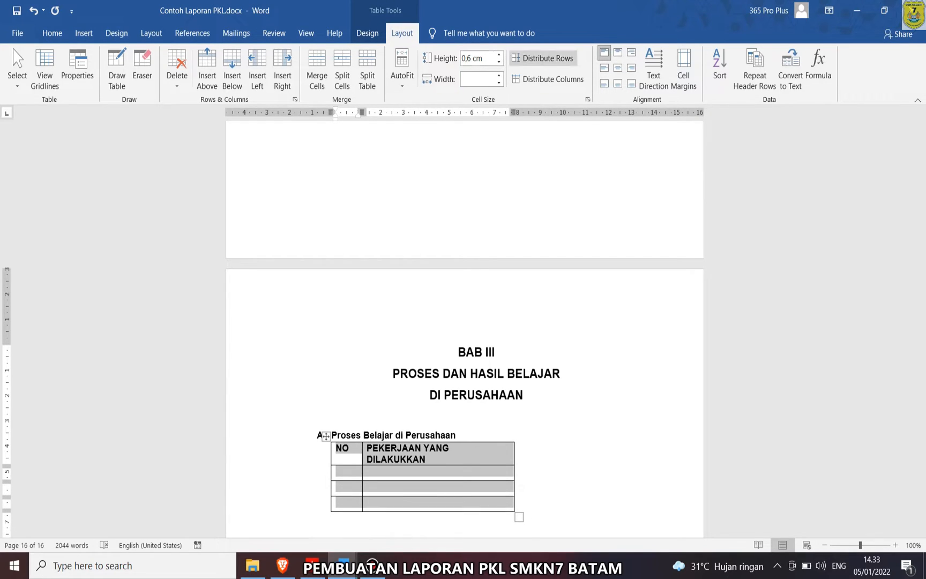
{"action": "mouse_move", "coordinate": [514, 471]}
{"action": "left_mouse_down"}
{"action": "mouse_move", "coordinate": [639, 472]}
{"action": "mouse_move", "coordinate": [619, 472]}
{"action": "left_mouse_up"}
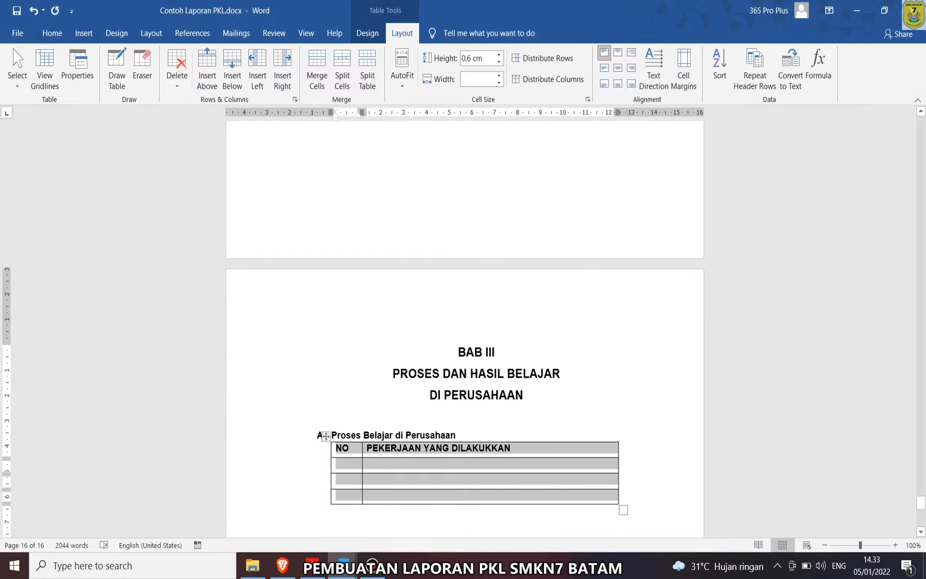
- Copy "Mengerjakan Invalid" and "Meluruskan OLT yang benar" from the reference report into the second column's first empty cell as text only
{"action": "scroll", "coordinate": [464, 329], "scroll_direction": "down", "scroll_amount": 3}
{"action": "left_click", "coordinate": [343, 335]}
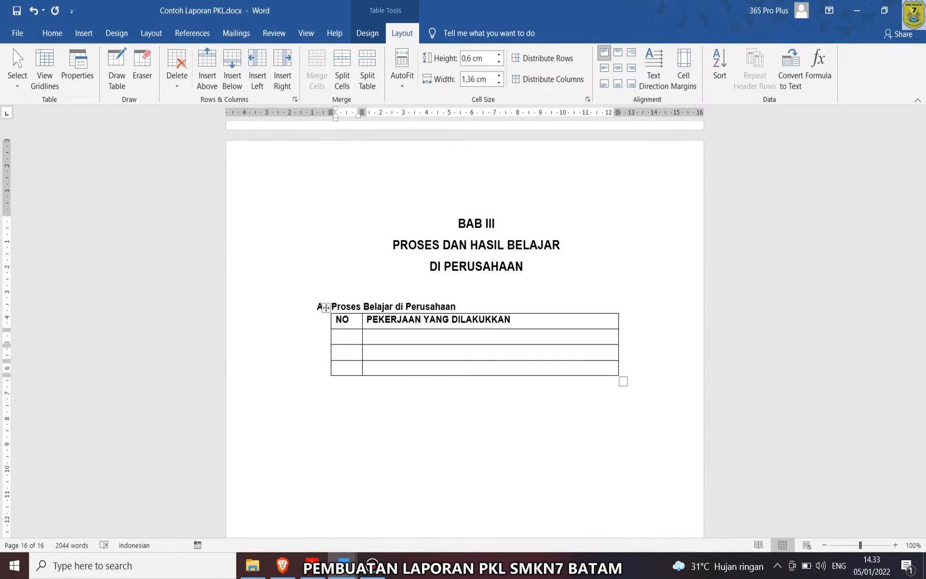
{"action": "mouse_move", "coordinate": [342, 565]}
{"action": "left_click", "coordinate": [279, 509]}
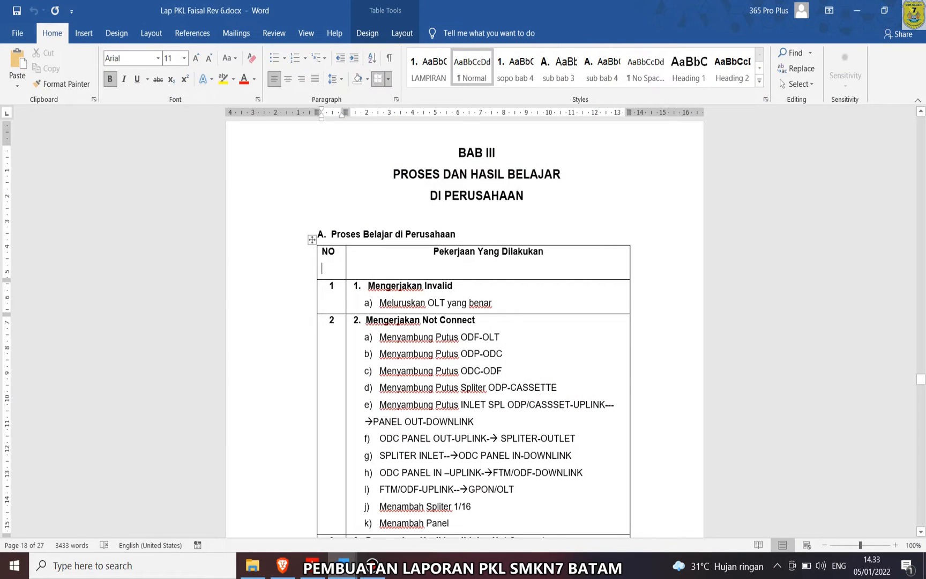
{"action": "left_click", "coordinate": [543, 252]}
{"action": "left_click_drag", "start_coordinate": [492, 303], "coordinate": [369, 286]}
{"action": "key", "text": "ctrl+c"}
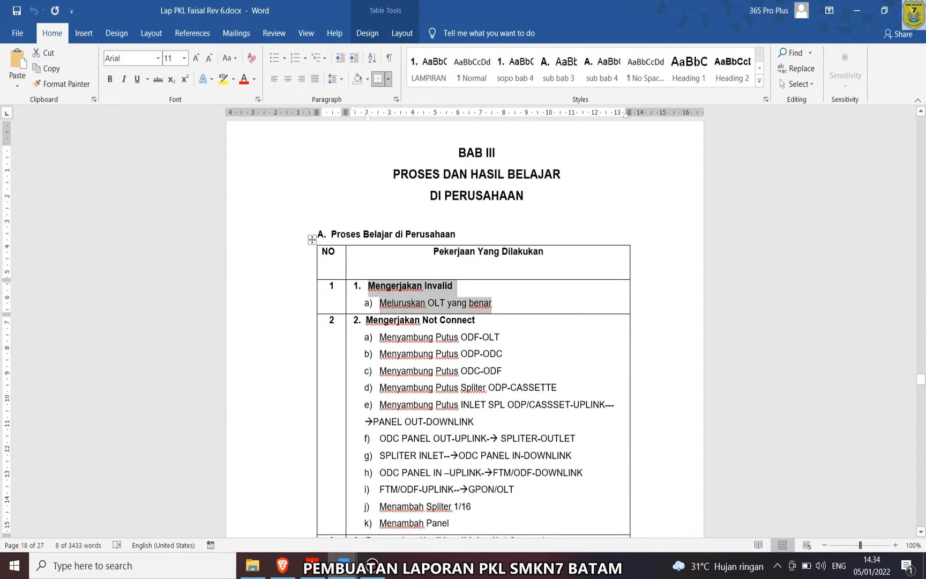
{"action": "mouse_move", "coordinate": [343, 563]}
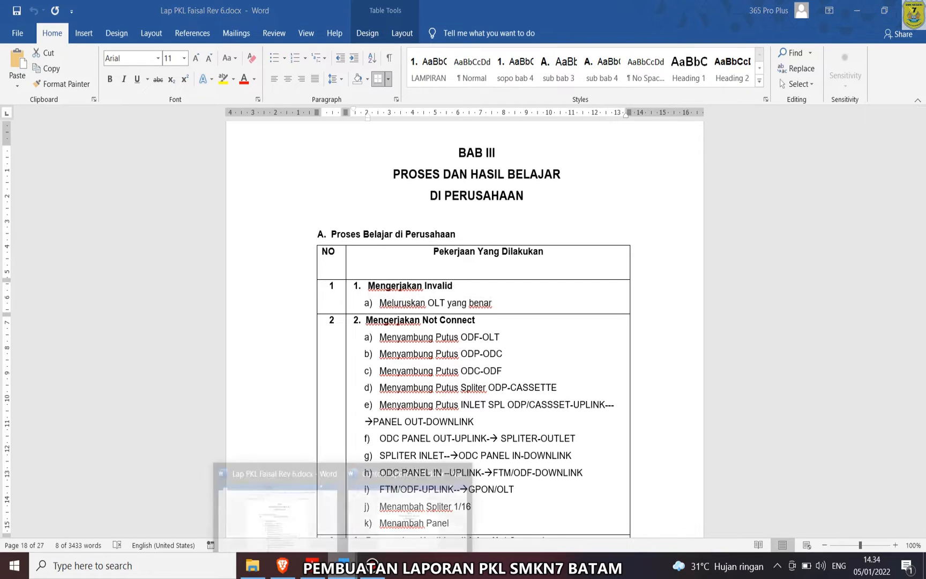
{"action": "left_click", "coordinate": [397, 509]}
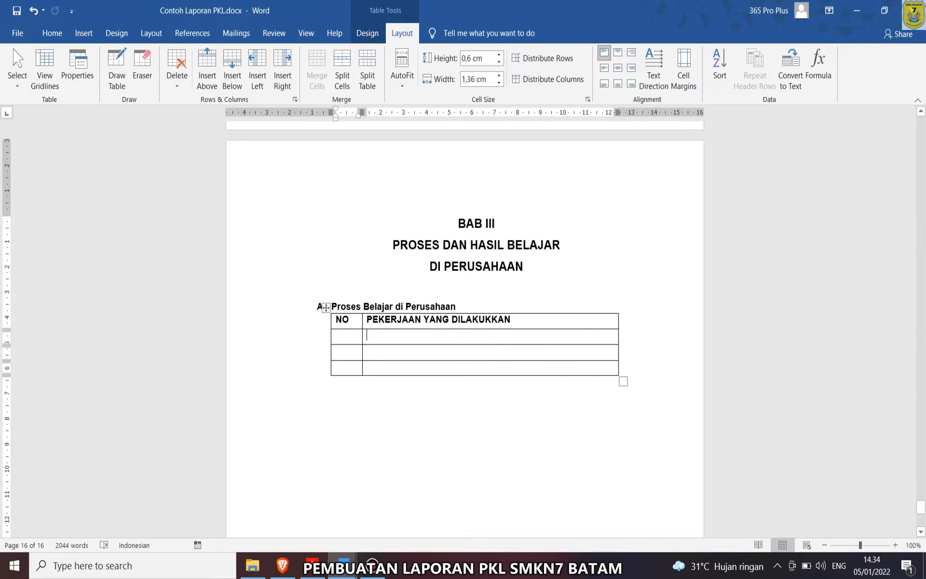
{"action": "key", "text": "ctrl+v"}
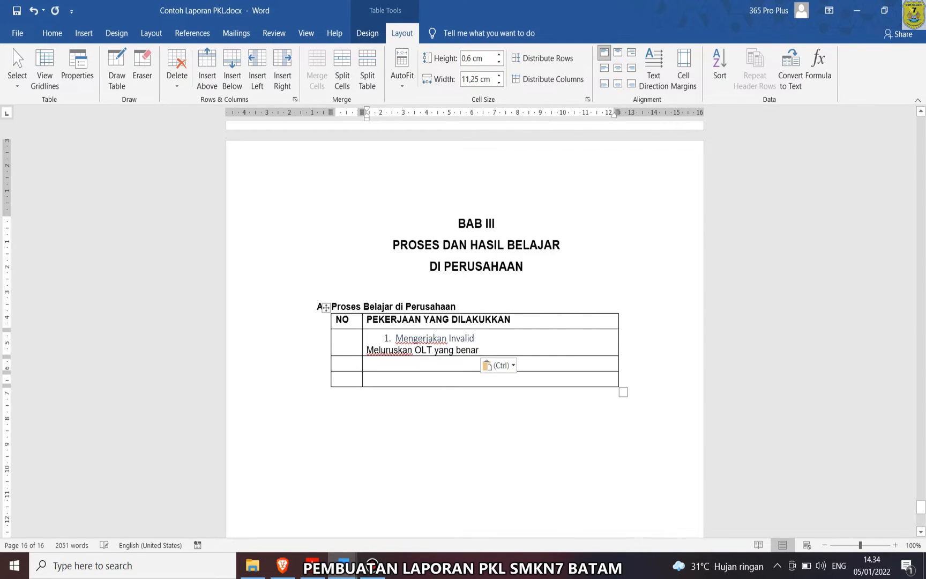
{"action": "left_click", "coordinate": [498, 365]}
{"action": "left_click", "coordinate": [563, 399]}
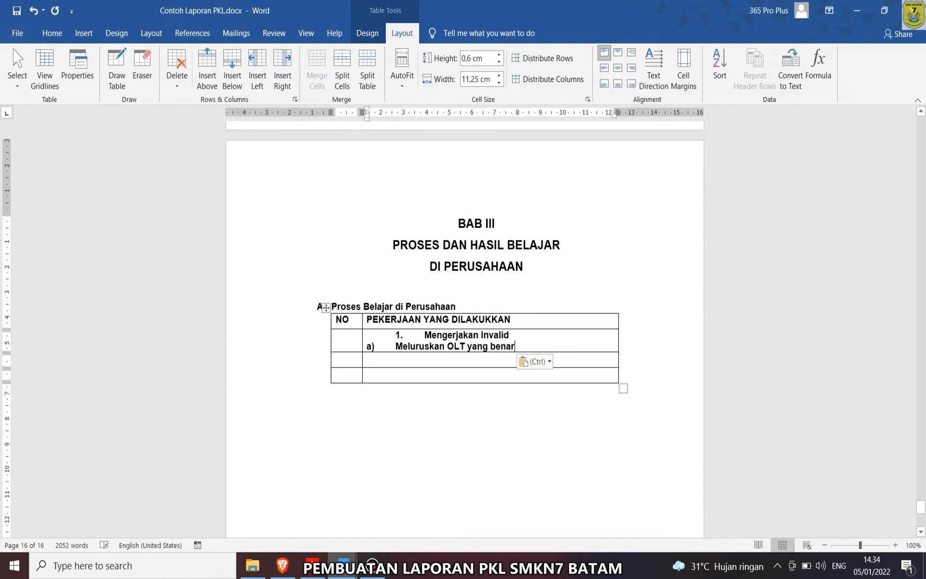
- Remove the "1." and the indent before "Mengerjakan Invalid" and enter 1 in that row's NO cell
{"action": "left_click_drag", "start_coordinate": [424, 336], "coordinate": [395, 336]}
{"action": "key", "text": "BackSpace"}
{"action": "key", "text": "BackSpace"}
{"action": "key", "text": "Left"}
{"action": "type", "text": "1"}
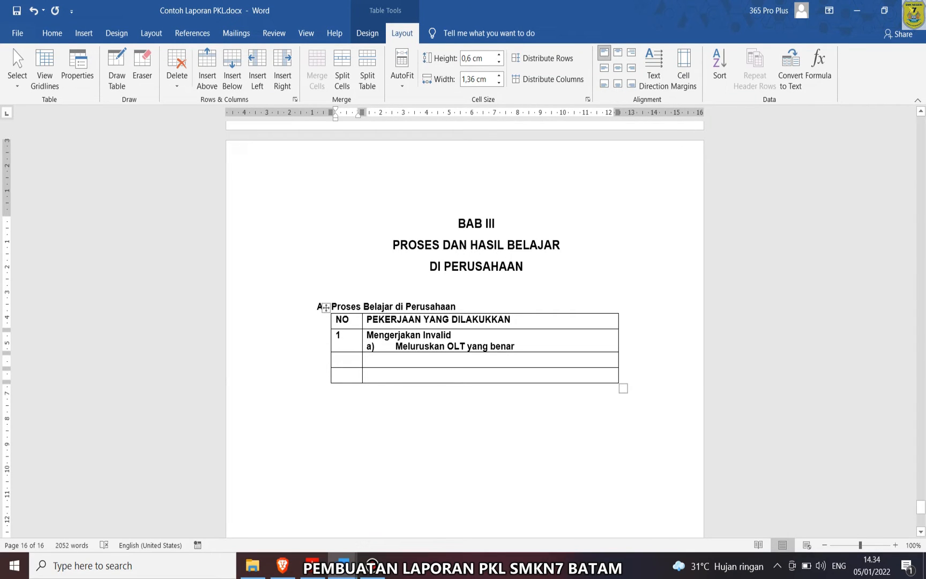
- Delete the wide gap between "a)" and "Meluruskan OLT yang benar"
{"action": "left_click_drag", "start_coordinate": [395, 346], "coordinate": [368, 346]}
{"action": "left_click", "coordinate": [395, 346]}
{"action": "key", "text": "BackSpace"}
{"action": "key", "text": "BackSpace"}
{"action": "key", "text": "BackSpace"}
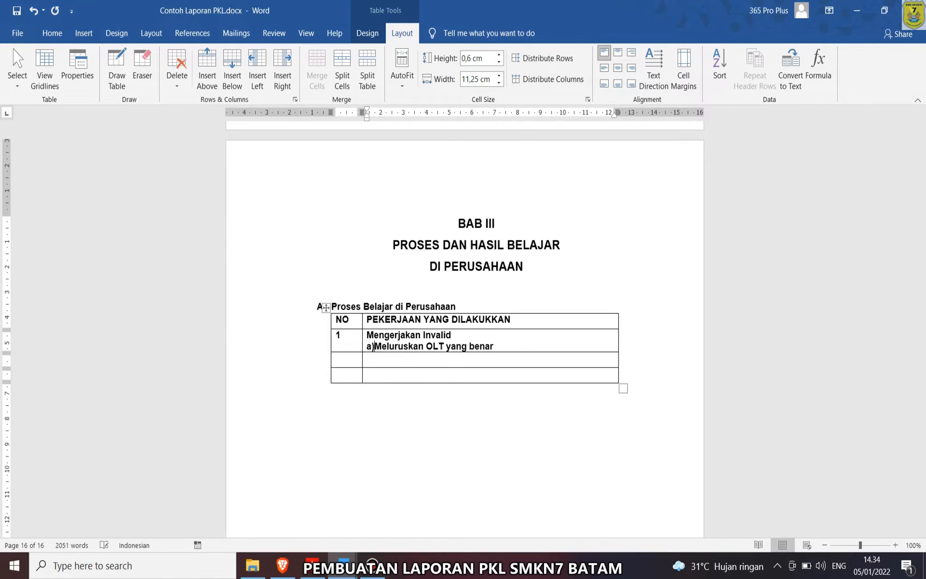
- Remove the bold formatting from the table row numbered 1, including "Mengerjakan Invalid" and "Meluruskan OLT yang benar"
{"action": "left_click_drag", "start_coordinate": [487, 346], "coordinate": [351, 344]}
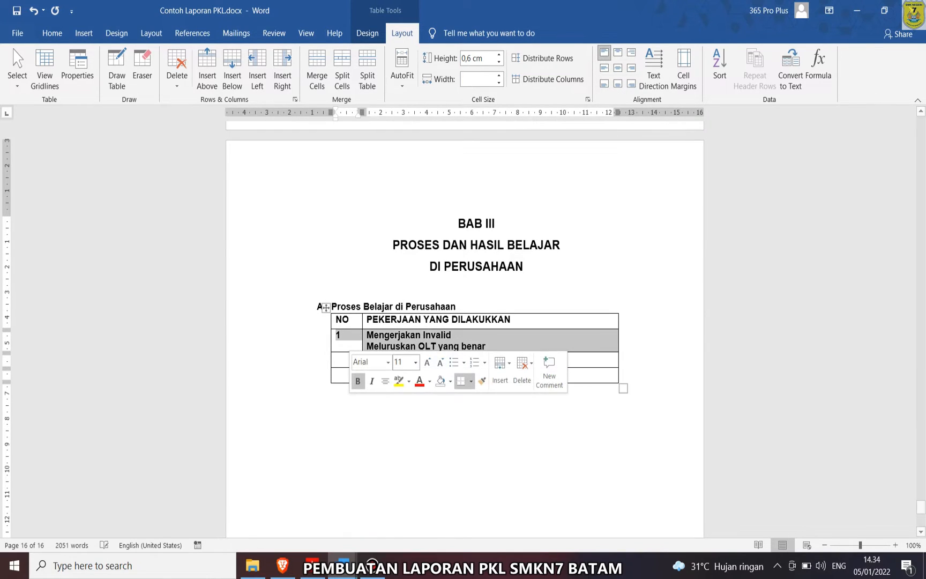
{"action": "left_click", "coordinate": [358, 381]}
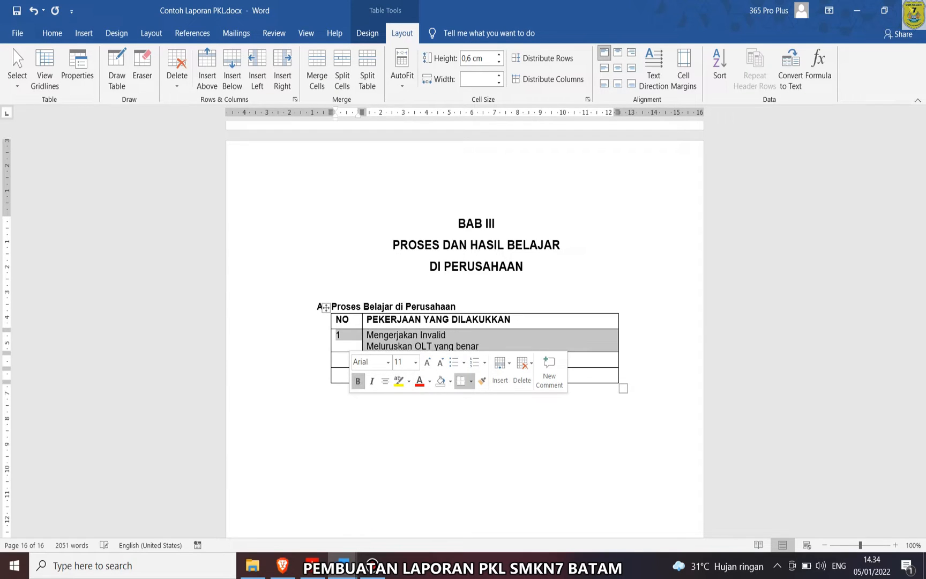
{"action": "left_click", "coordinate": [446, 335]}
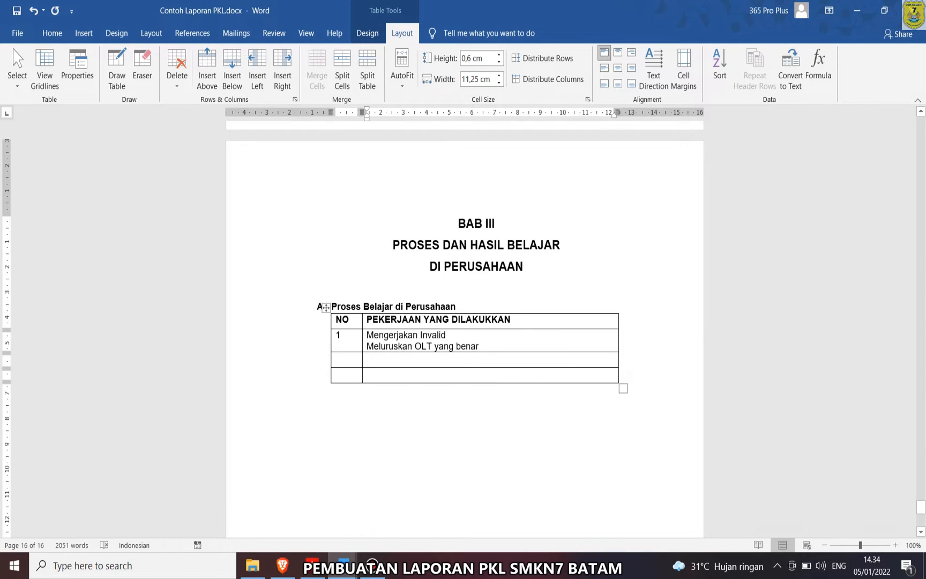
- Move "Meluruskan OLT yang benar" from the "Mengerjakan Invalid" cell into the second-column cell of the row below
{"action": "left_click_drag", "start_coordinate": [480, 346], "coordinate": [368, 346]}
{"action": "key", "text": "ctrl+c"}
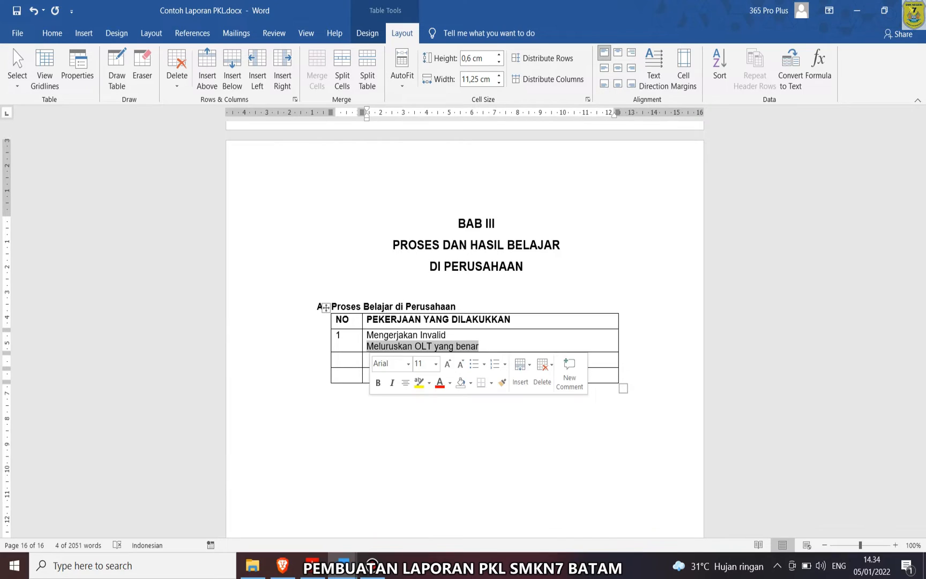
{"action": "key", "text": "BackSpace"}
{"action": "left_click", "coordinate": [367, 359]}
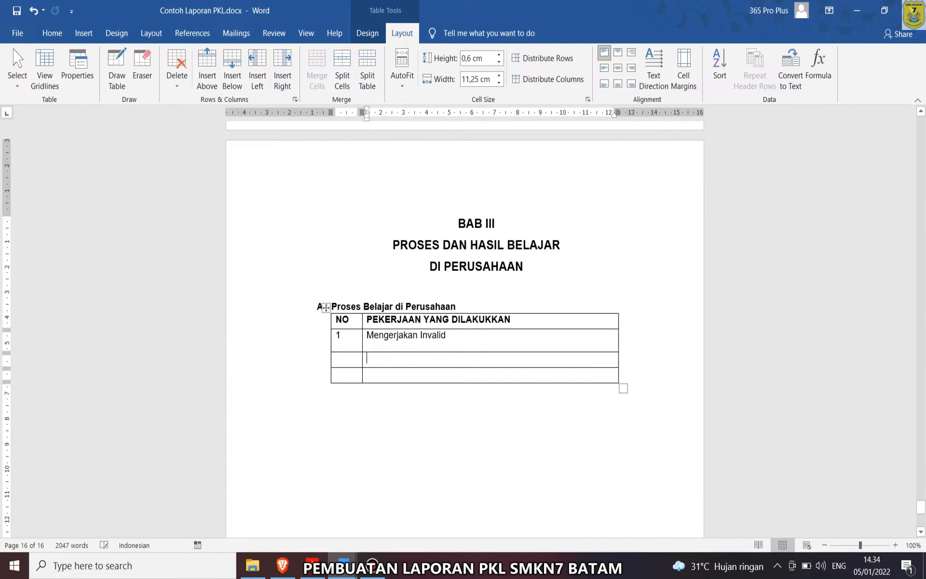
{"action": "key", "text": "ctrl+v"}
- Try bold formatting on the row containing 1 and "Mengerjakan Invalid"
{"action": "left_click_drag", "start_coordinate": [368, 336], "coordinate": [346, 335]}
{"action": "left_click", "coordinate": [343, 336]}
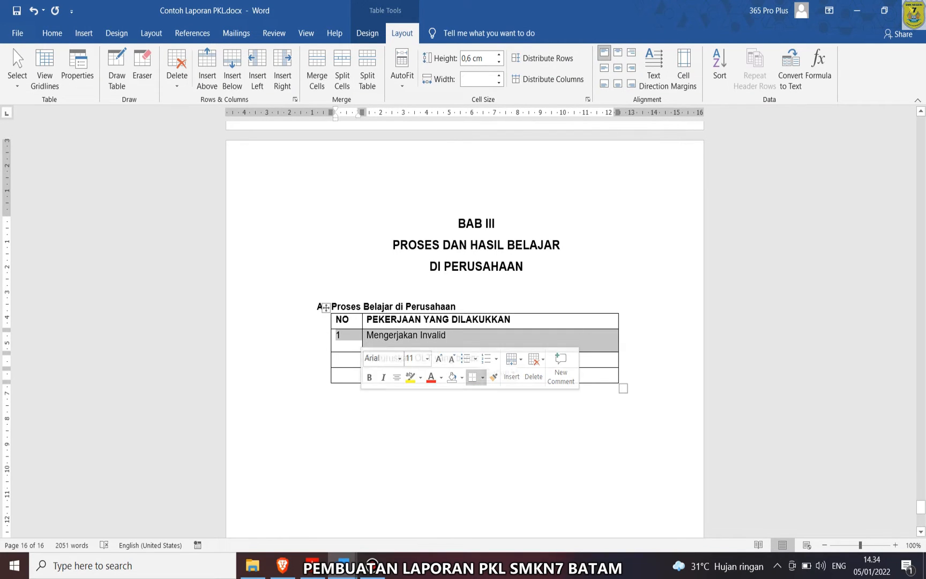
{"action": "left_click", "coordinate": [369, 377]}
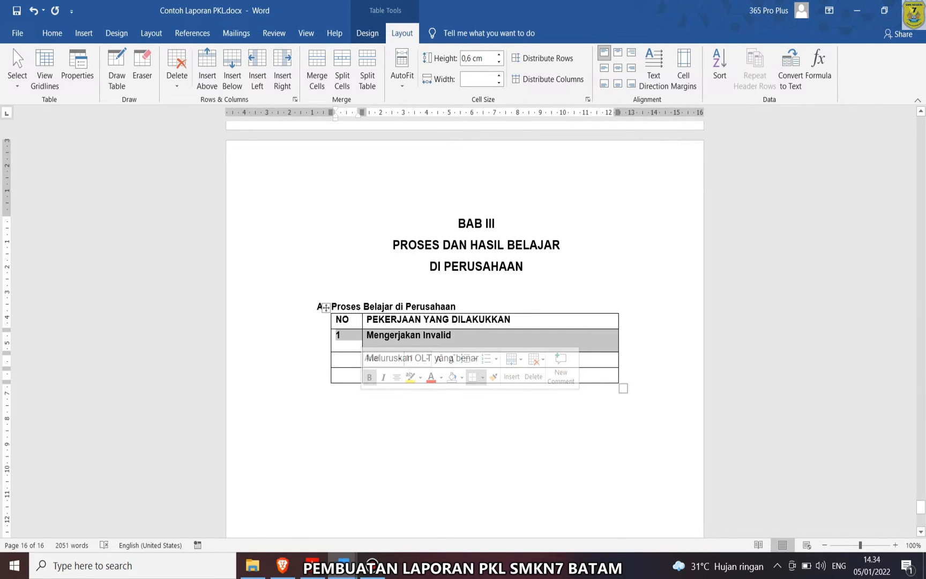
{"action": "left_click", "coordinate": [453, 335]}
{"action": "left_click_drag", "start_coordinate": [453, 335], "coordinate": [337, 335]}
{"action": "left_click", "coordinate": [340, 376]}
{"action": "left_click", "coordinate": [317, 408]}
{"action": "left_click", "coordinate": [366, 375]}
{"action": "left_click", "coordinate": [366, 358]}
{"action": "left_click", "coordinate": [336, 358]}
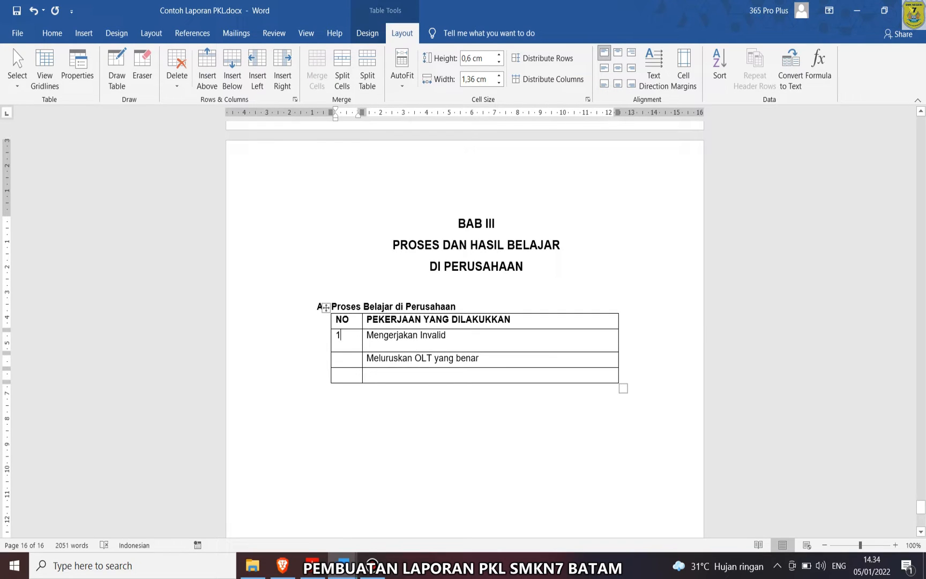
{"action": "left_click_drag", "start_coordinate": [341, 335], "coordinate": [344, 359]}
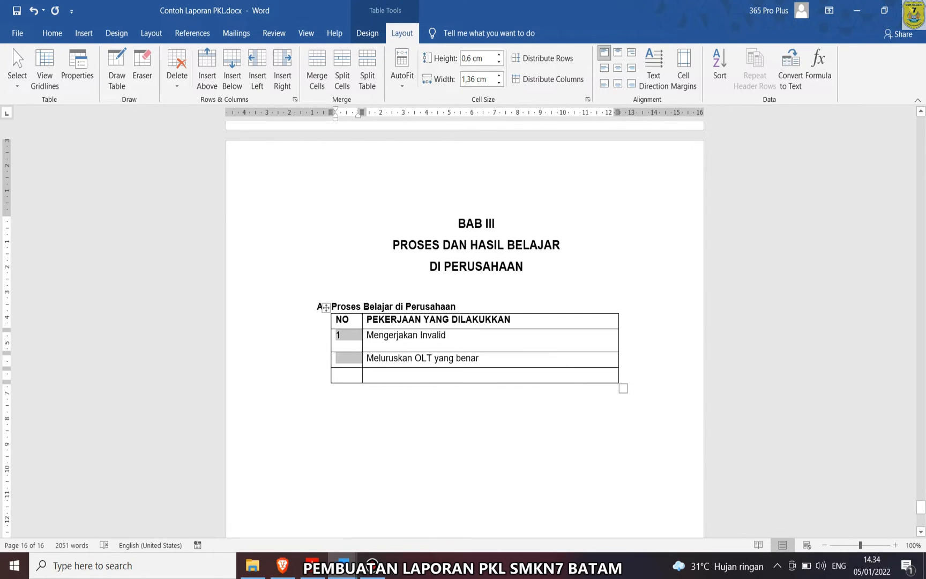
{"action": "left_click", "coordinate": [446, 335]}
{"action": "left_click", "coordinate": [381, 358]}
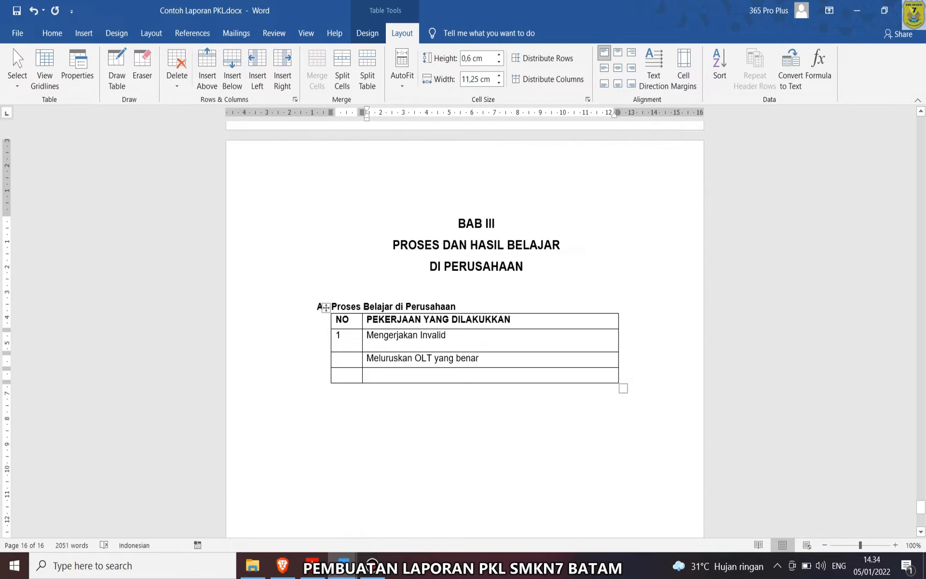
{"action": "left_click_drag", "start_coordinate": [381, 358], "coordinate": [386, 339]}
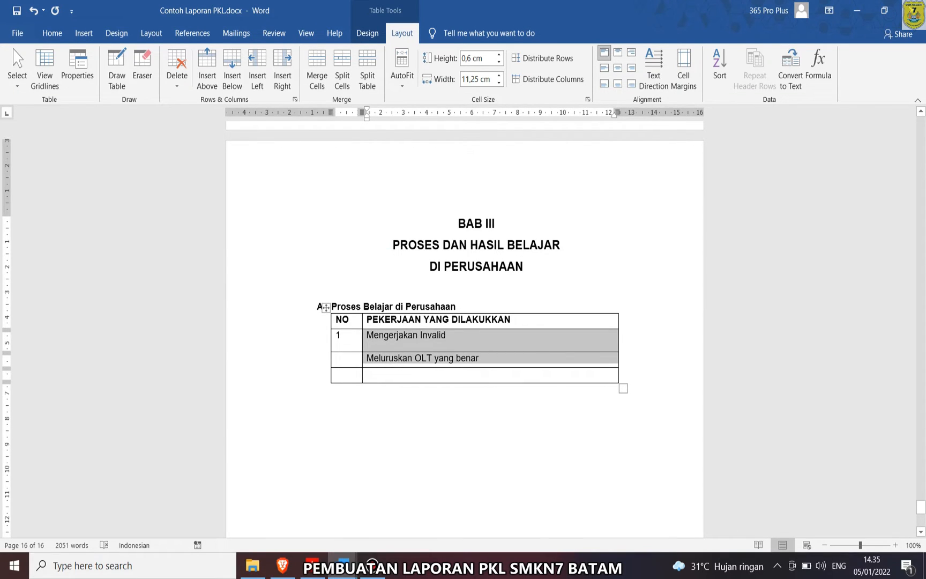
- Erase the border between the NO cell containing 1 and the empty NO cell below it to join them
{"action": "left_click", "coordinate": [344, 336]}
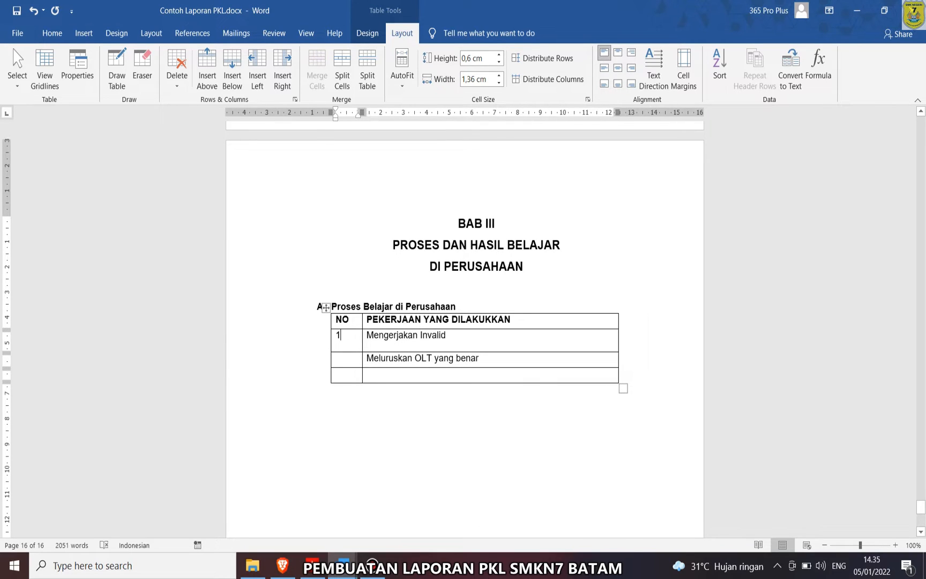
{"action": "left_click", "coordinate": [142, 67]}
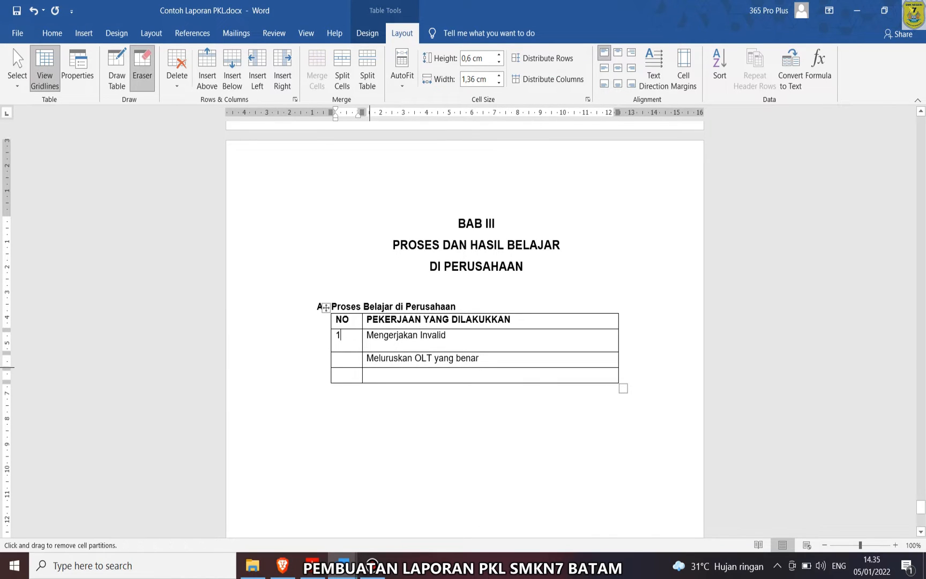
{"action": "left_click", "coordinate": [346, 351]}
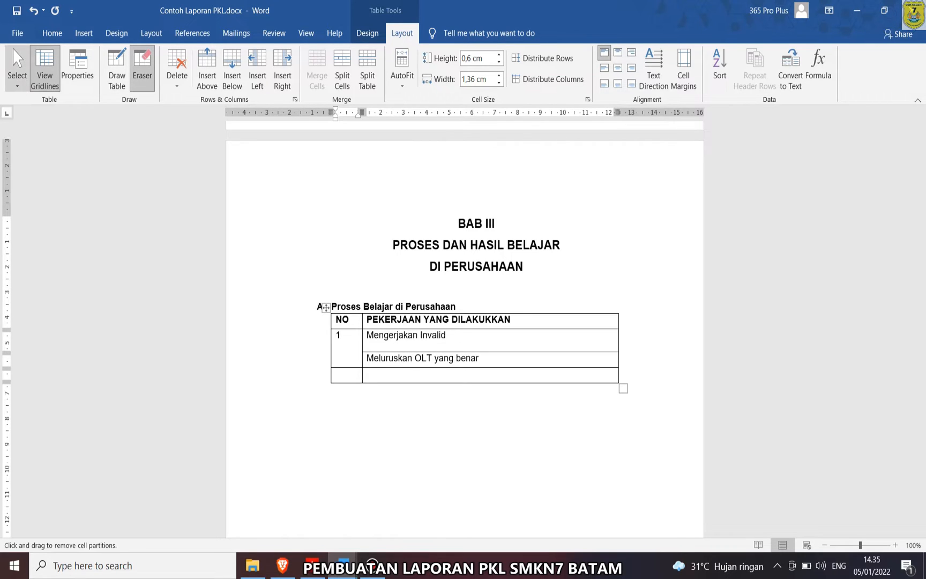
{"action": "left_click", "coordinate": [12, 47]}
{"action": "left_click", "coordinate": [12, 48]}
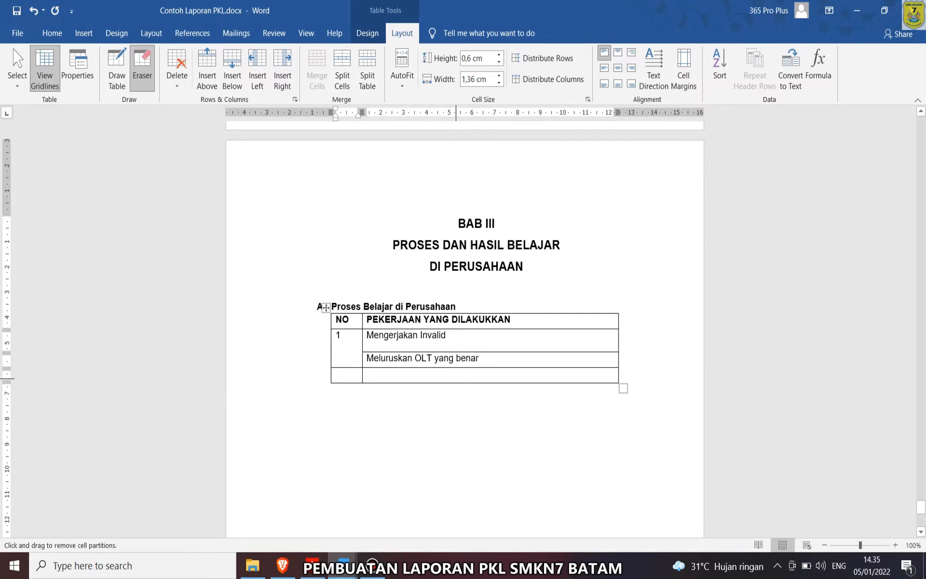
{"action": "key", "text": "Escape"}
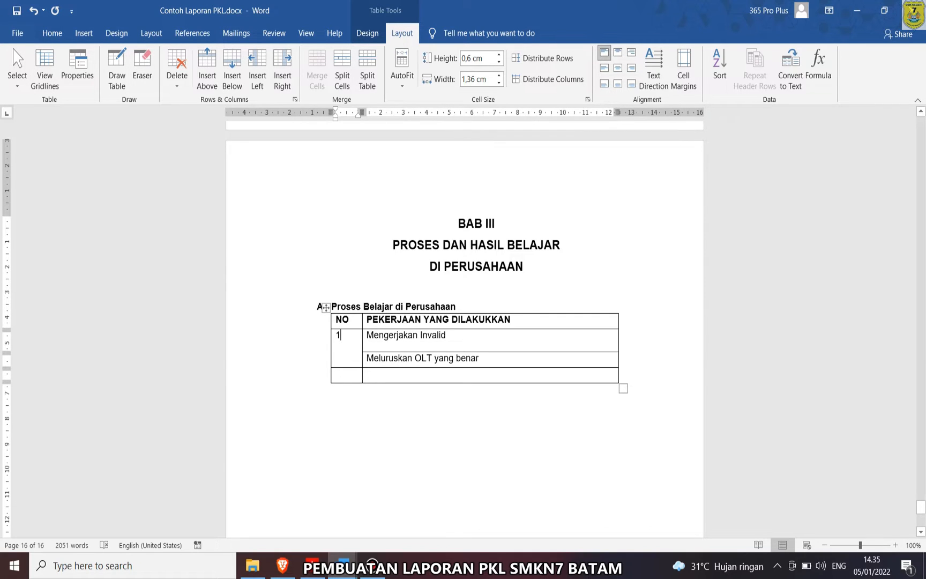
- Add an empty line above the 1 in the joined NO cell and center the number horizontally
{"action": "double_click", "coordinate": [338, 335]}
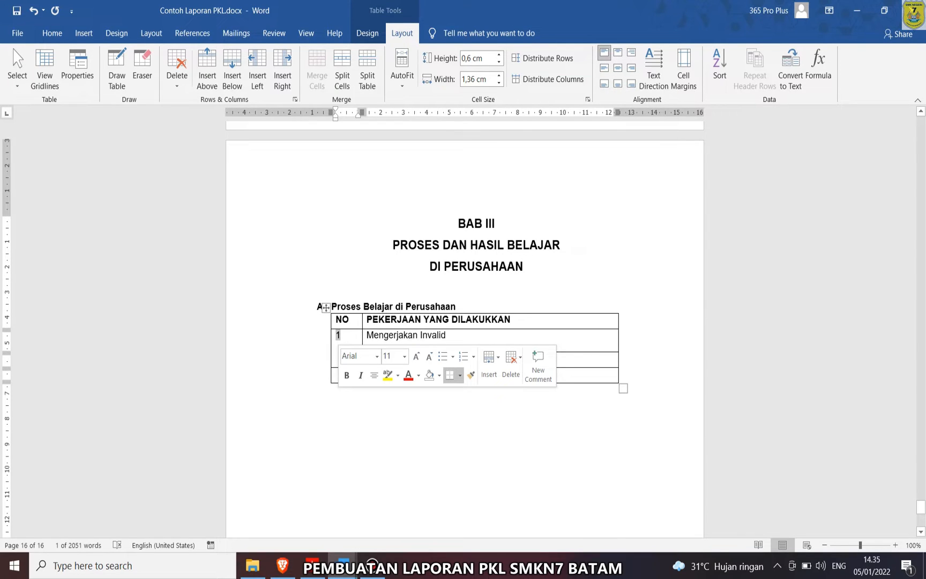
{"action": "key", "text": "Left"}
{"action": "key", "text": "Return"}
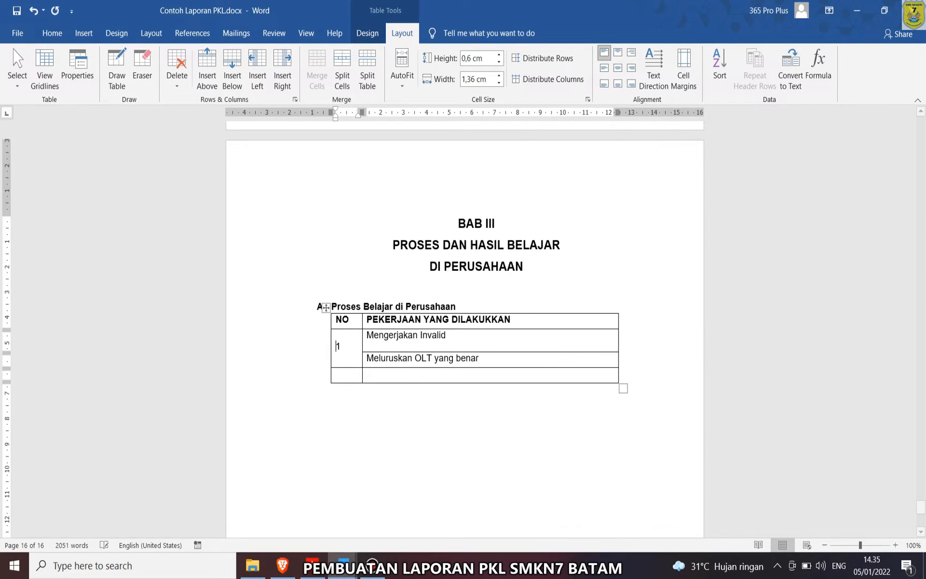
{"action": "double_click", "coordinate": [338, 346]}
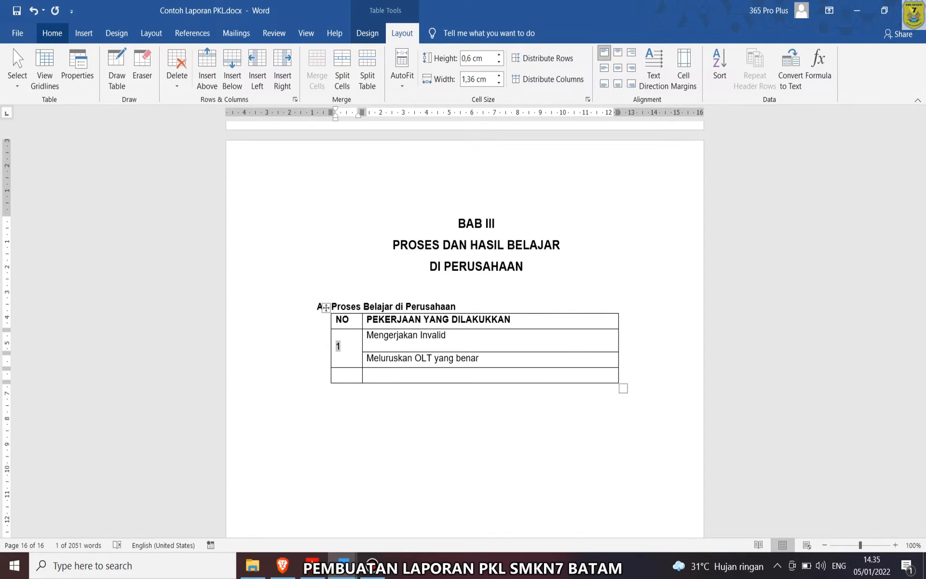
{"action": "left_click", "coordinate": [52, 33]}
{"action": "left_click", "coordinate": [288, 79]}
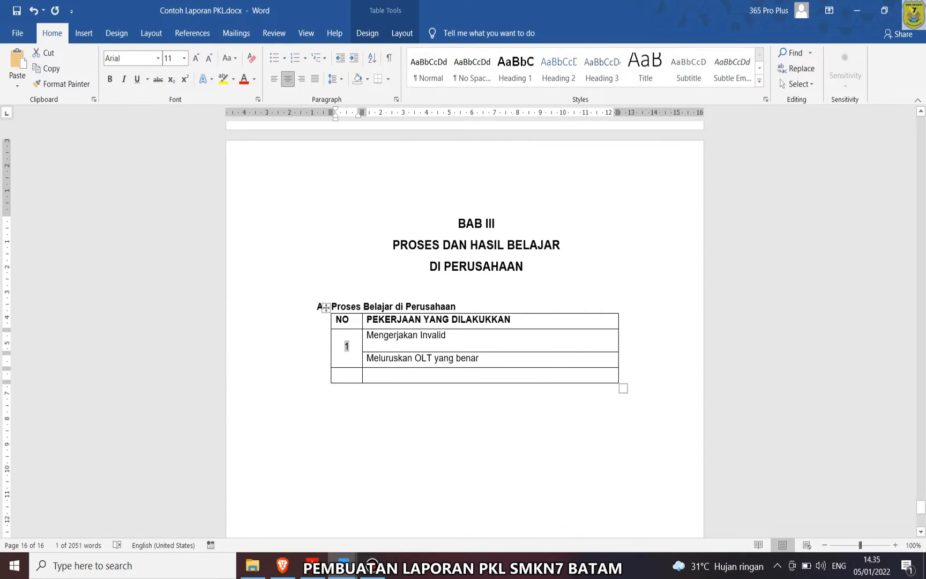
- Copy "Mengerjakan Not Connect" and its list from the reference report into the second column's last empty cell
{"action": "scroll", "coordinate": [464, 321], "scroll_direction": "down", "scroll_amount": 3}
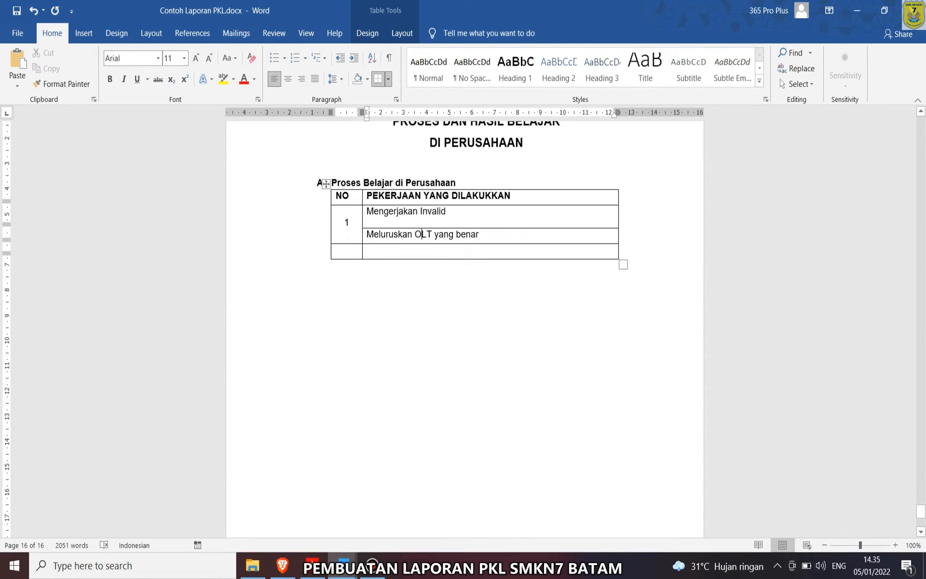
{"action": "mouse_move", "coordinate": [343, 566]}
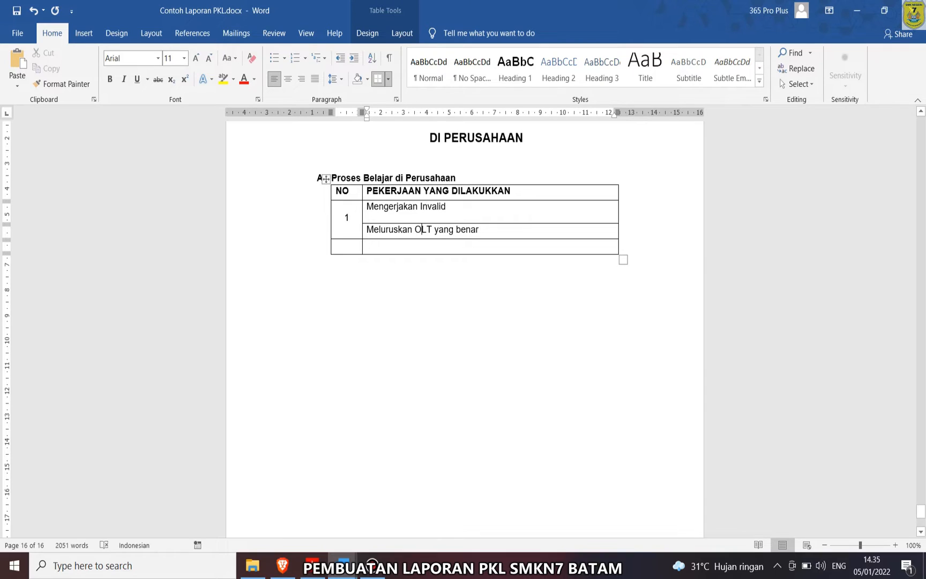
{"action": "left_click", "coordinate": [279, 504]}
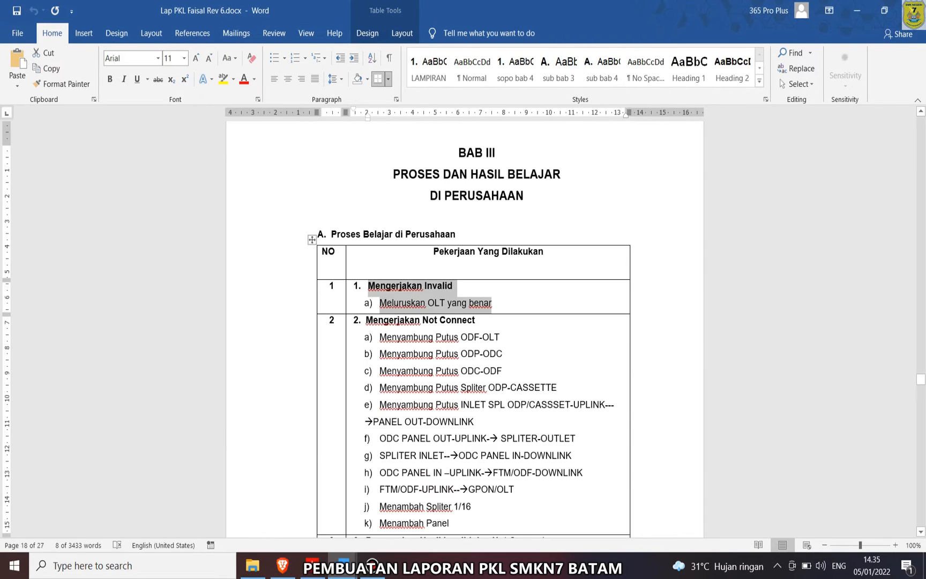
{"action": "scroll", "coordinate": [465, 321], "scroll_direction": "down", "scroll_amount": 3}
{"action": "left_click_drag", "start_coordinate": [354, 224], "coordinate": [449, 426]}
{"action": "key", "text": "ctrl+c"}
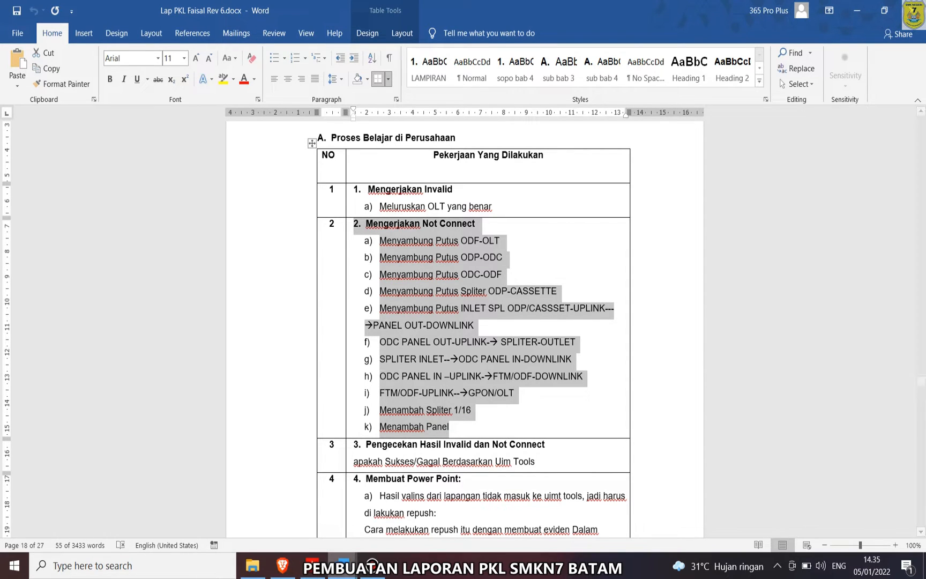
{"action": "left_click", "coordinate": [343, 565]}
{"action": "left_click", "coordinate": [407, 509]}
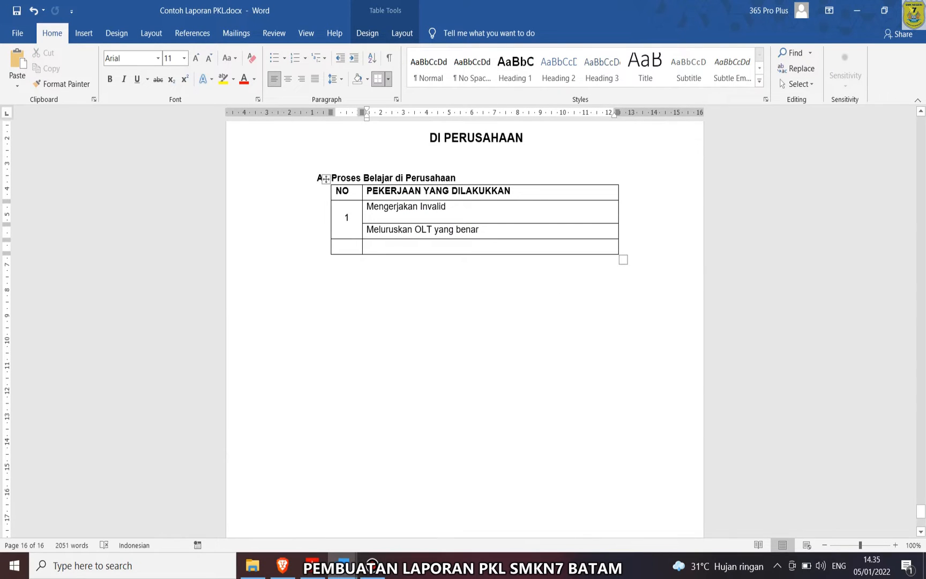
{"action": "left_click", "coordinate": [367, 245]}
{"action": "key", "text": "ctrl+v"}
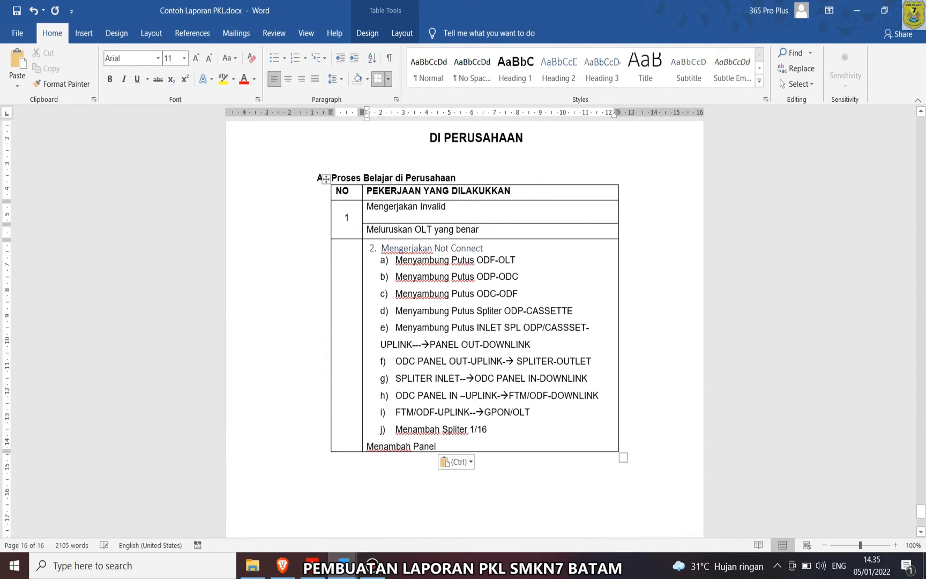
- Make the pasted heading "Mengerjakan Not Connect" bold and set its font to Arial
{"action": "left_click_drag", "start_coordinate": [483, 248], "coordinate": [381, 248]}
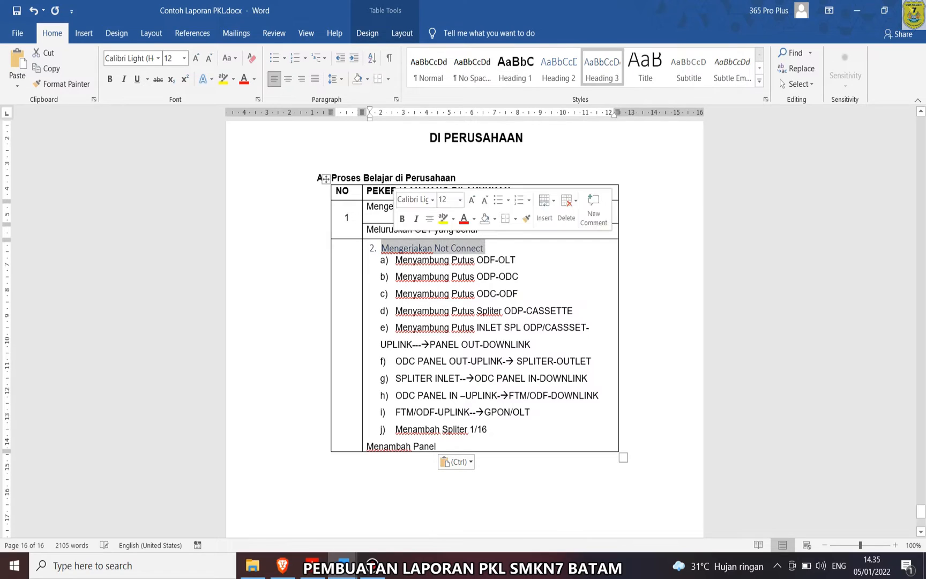
{"action": "key", "text": "ctrl+b"}
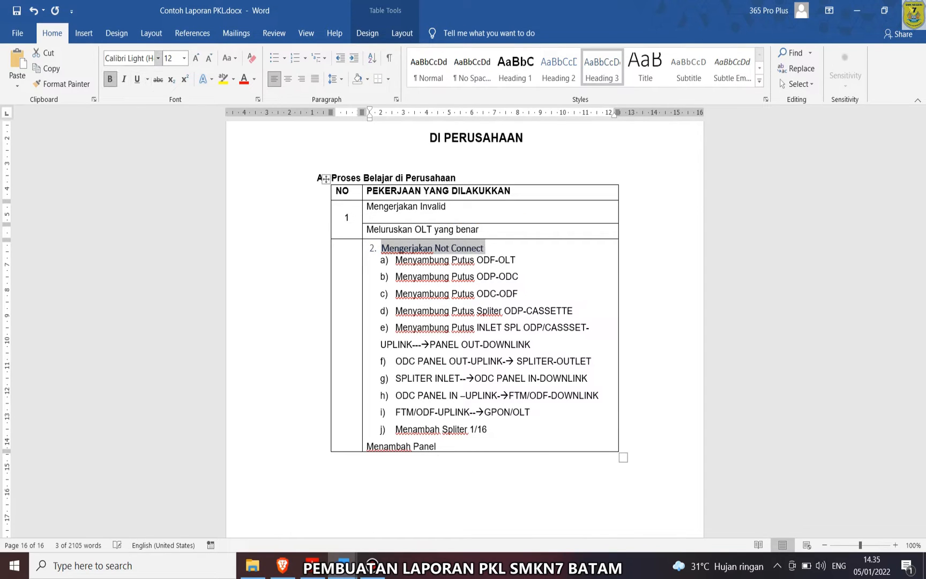
{"action": "left_click", "coordinate": [129, 58]}
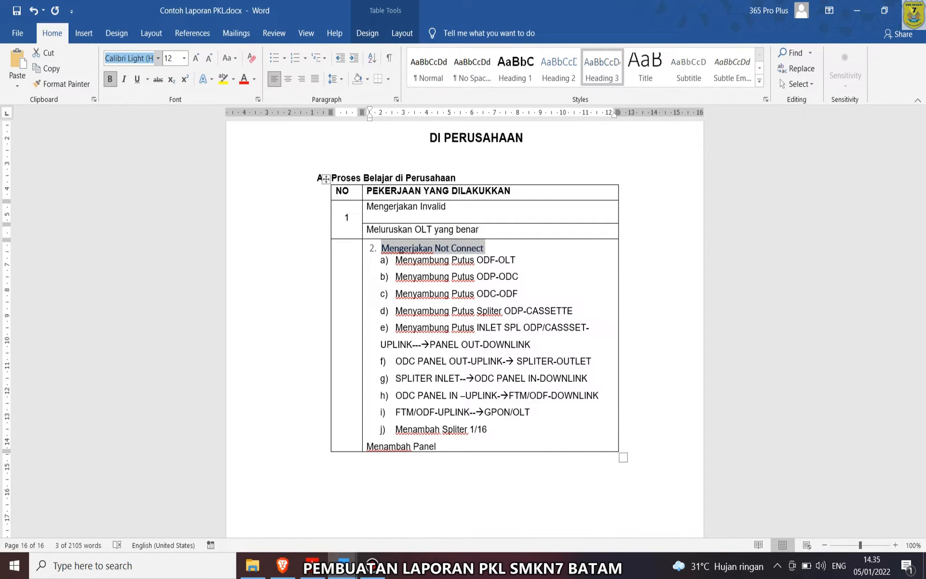
{"action": "type", "text": "Arial"}
{"action": "key", "text": "Return"}
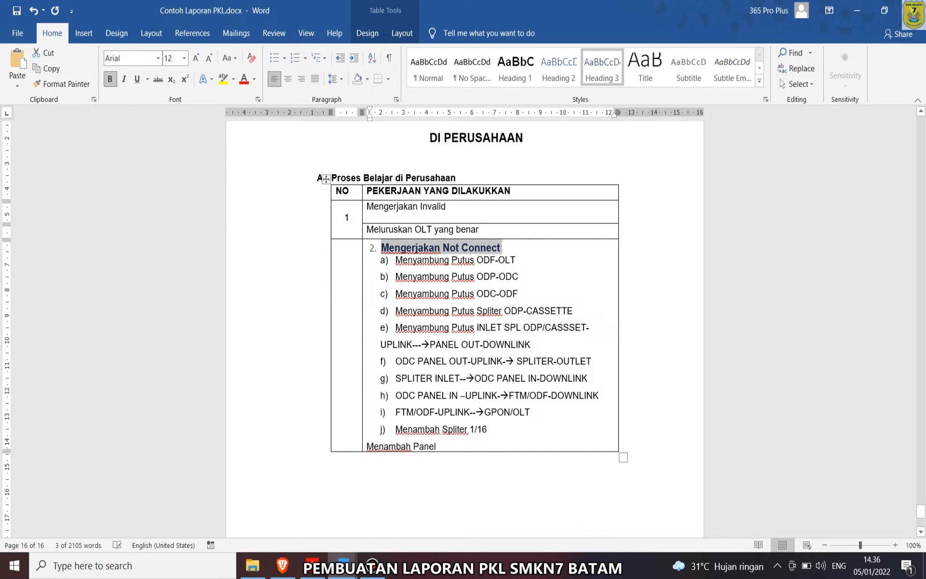
{"action": "left_click", "coordinate": [381, 248]}
{"action": "left_click_drag", "start_coordinate": [501, 248], "coordinate": [381, 247]}
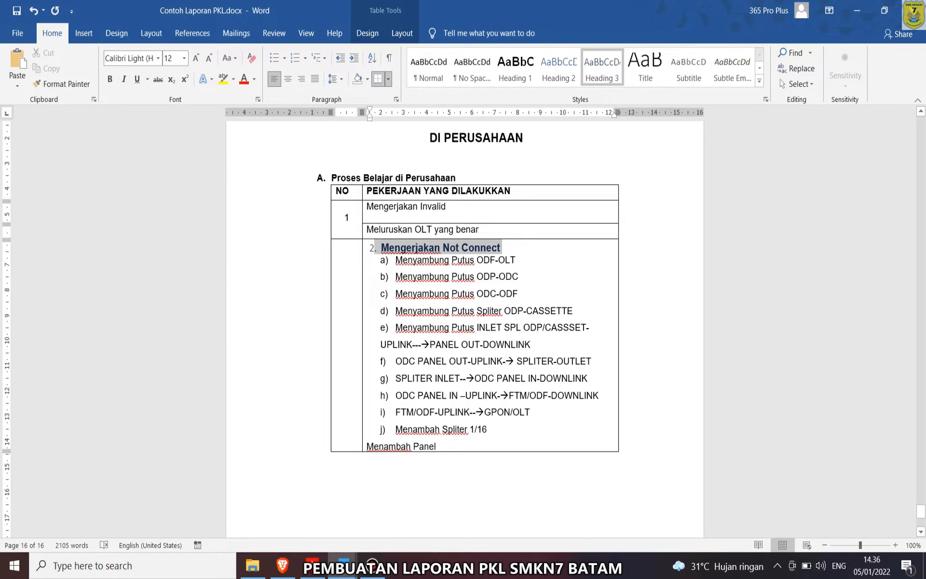
- Enter 2 in the NO cell of the "Mengerjakan Not Connect" row
{"action": "left_click", "coordinate": [429, 411]}
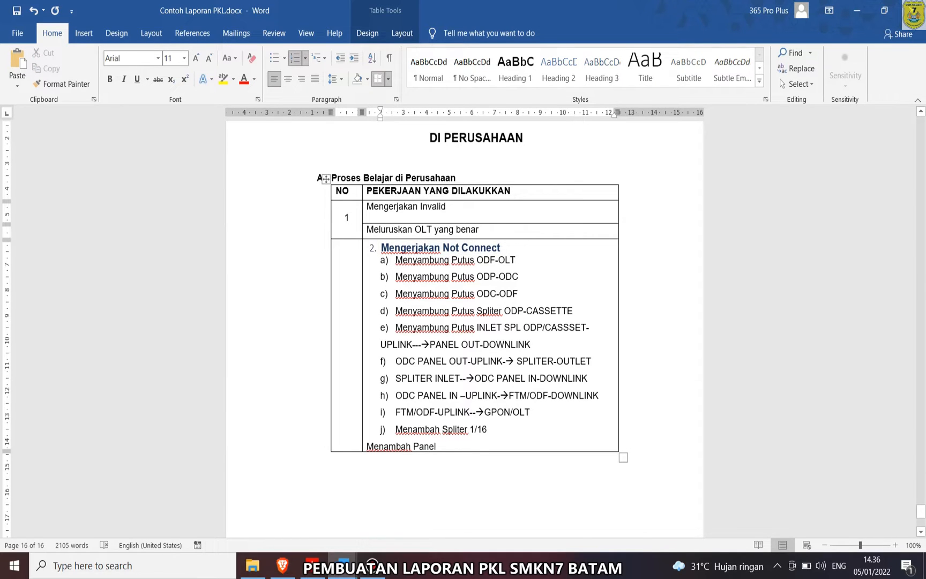
{"action": "left_click_drag", "start_coordinate": [489, 429], "coordinate": [395, 259]}
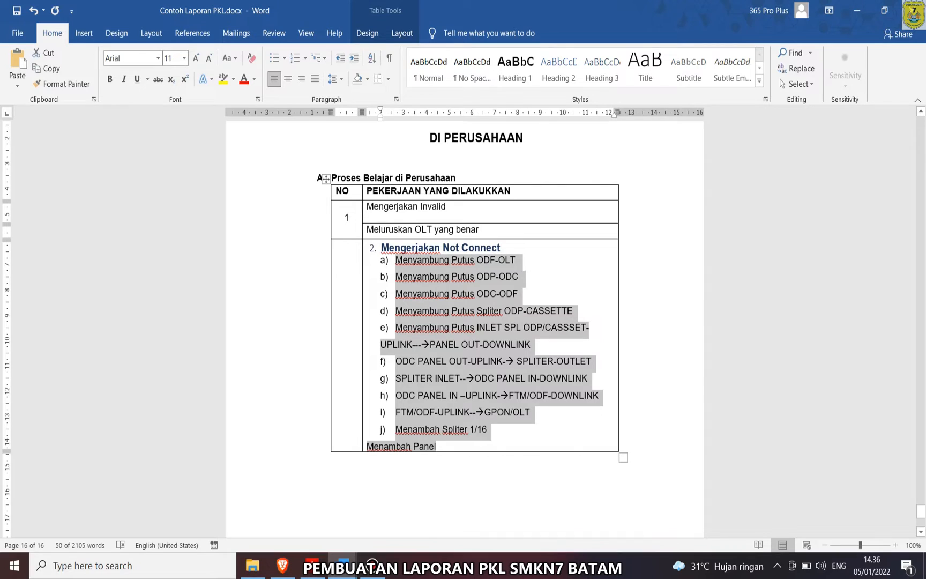
{"action": "left_click", "coordinate": [337, 245]}
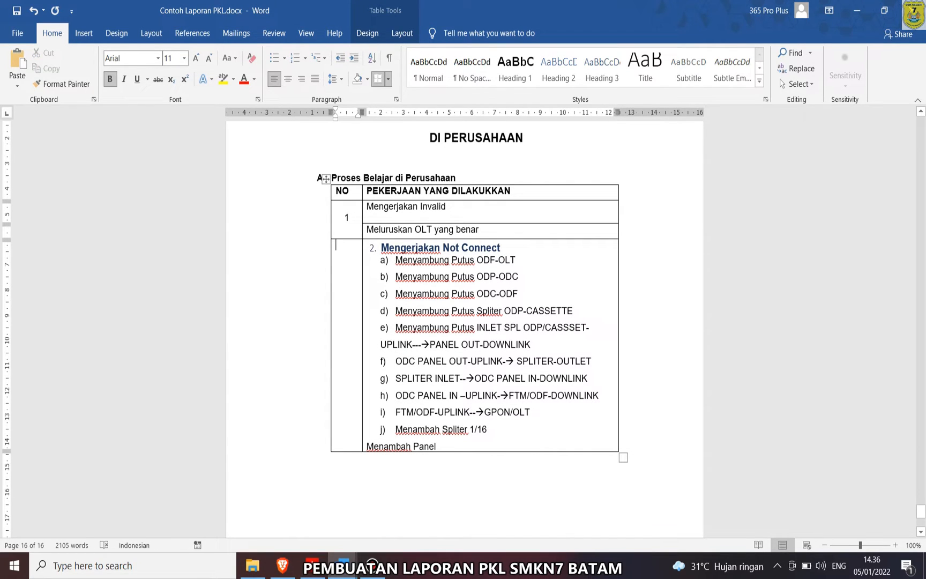
{"action": "type", "text": "2"}
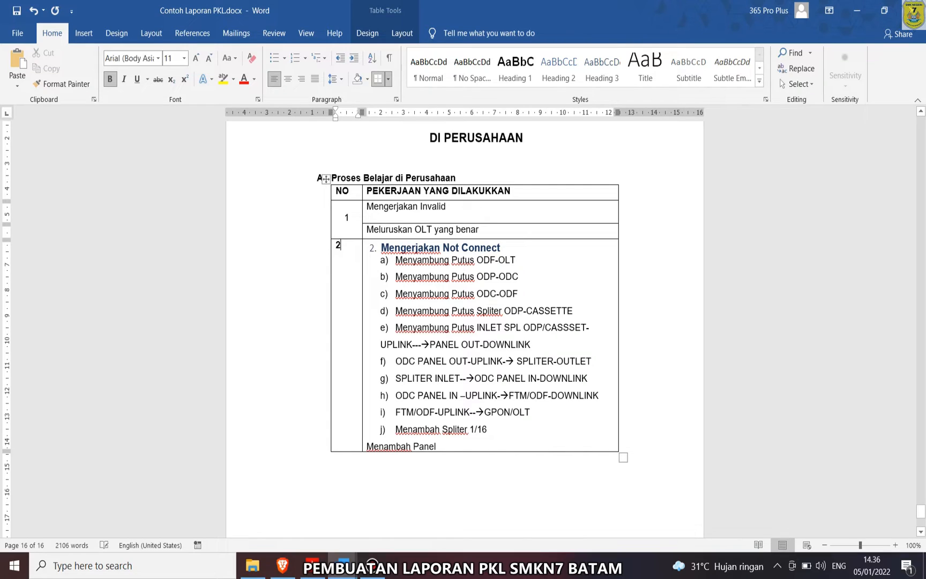
- Remove the "2." numbering and the indent before the heading "Mengerjakan Not Connect" in the table
{"action": "left_click", "coordinate": [377, 248]}
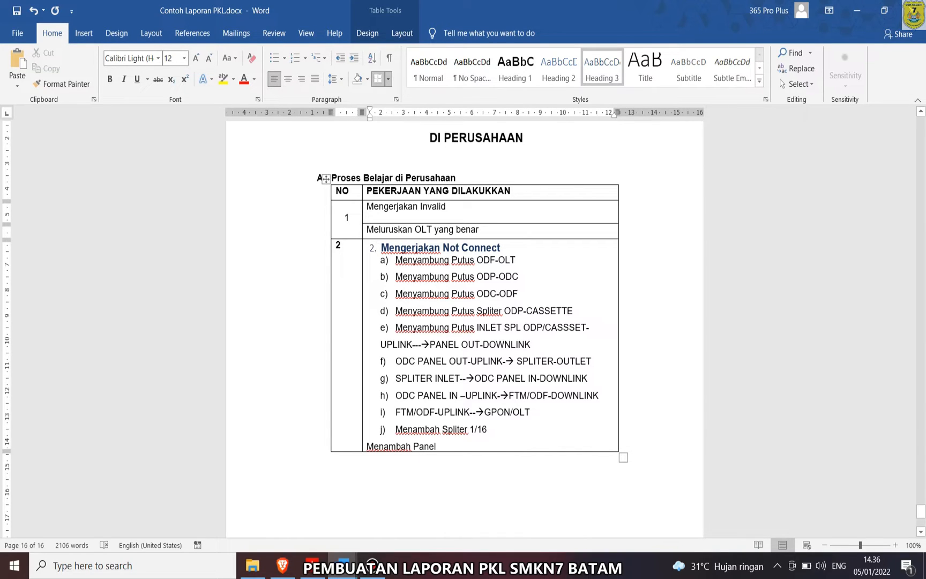
{"action": "key", "text": "BackSpace"}
{"action": "key", "text": "BackSpace"}
{"action": "key", "text": "BackSpace"}
{"action": "key", "text": "BackSpace"}
{"action": "key", "text": "BackSpace"}
{"action": "key", "text": "BackSpace"}
- Remove bold from all text in table row 2 and set its font color to black
{"action": "left_click_drag", "start_coordinate": [367, 247], "coordinate": [348, 247]}
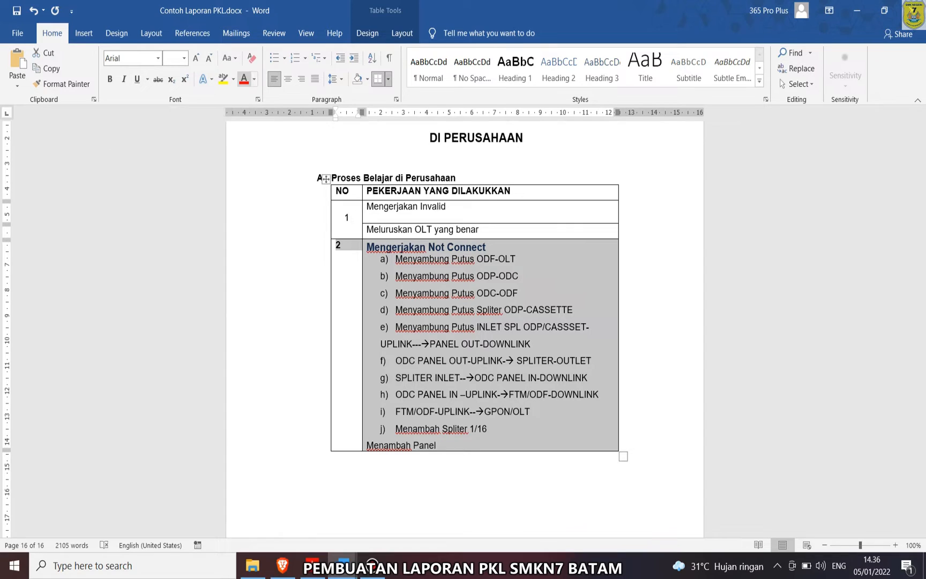
{"action": "left_click", "coordinate": [110, 78]}
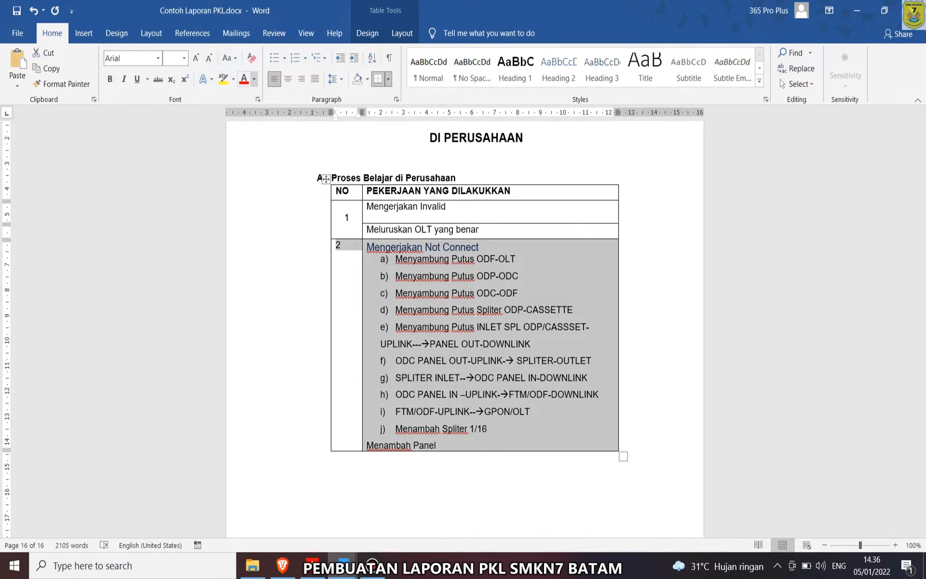
{"action": "left_click", "coordinate": [253, 79]}
{"action": "left_click", "coordinate": [253, 124]}
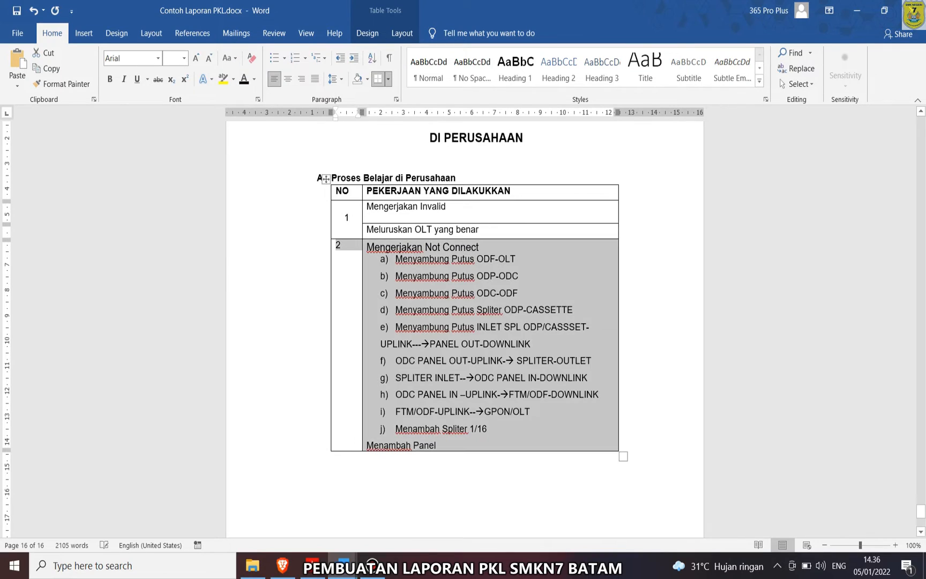
{"action": "left_click", "coordinate": [483, 293]}
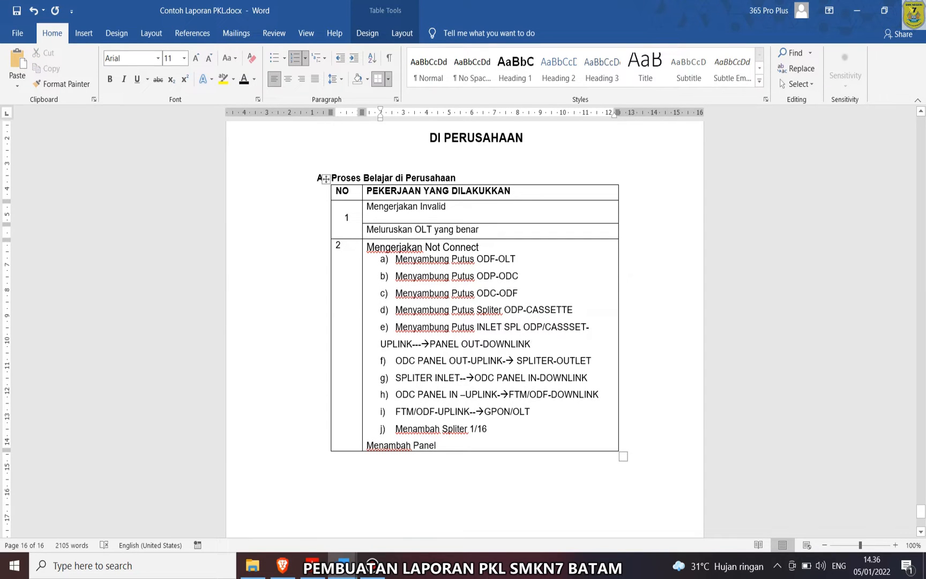
- Insert an empty table row below the "Mengerjakan Not Connect" row
{"action": "left_click", "coordinate": [383, 429]}
{"action": "left_click", "coordinate": [436, 445]}
{"action": "left_click", "coordinate": [343, 566]}
{"action": "left_click", "coordinate": [407, 509]}
{"action": "scroll", "coordinate": [456, 375], "scroll_direction": "down", "scroll_amount": 5}
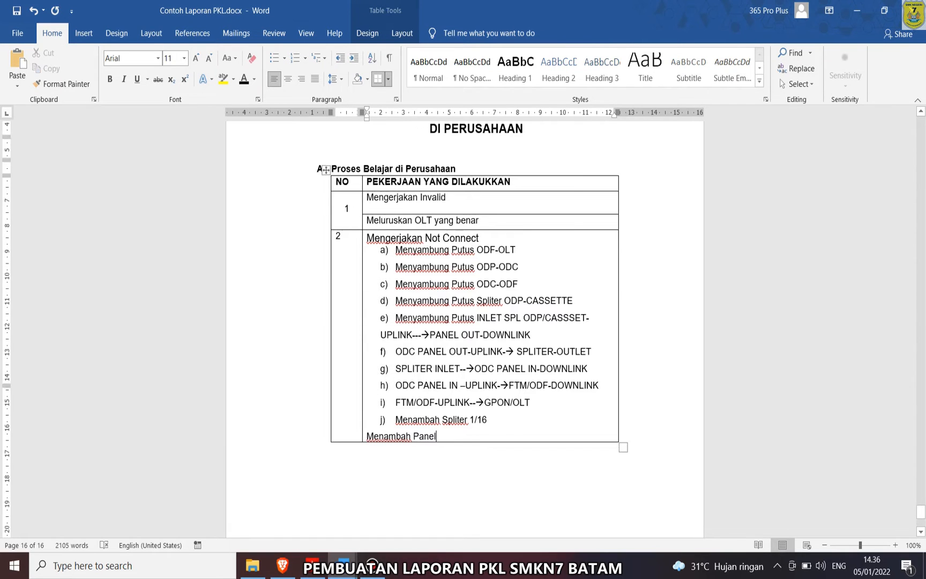
{"action": "scroll", "coordinate": [456, 348], "scroll_direction": "down", "scroll_amount": 1}
{"action": "left_click", "coordinate": [488, 191]}
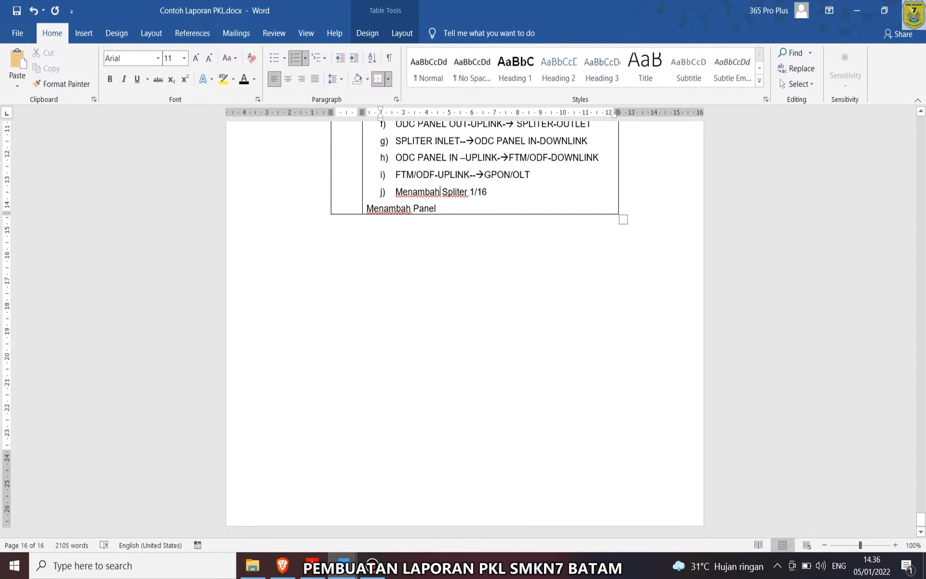
{"action": "scroll", "coordinate": [471, 267], "scroll_direction": "up", "scroll_amount": 5}
{"action": "scroll", "coordinate": [475, 322], "scroll_direction": "up", "scroll_amount": 1}
{"action": "scroll", "coordinate": [475, 321], "scroll_direction": "down", "scroll_amount": 5}
{"action": "scroll", "coordinate": [475, 322], "scroll_direction": "up", "scroll_amount": 1}
{"action": "right_click", "coordinate": [511, 256]}
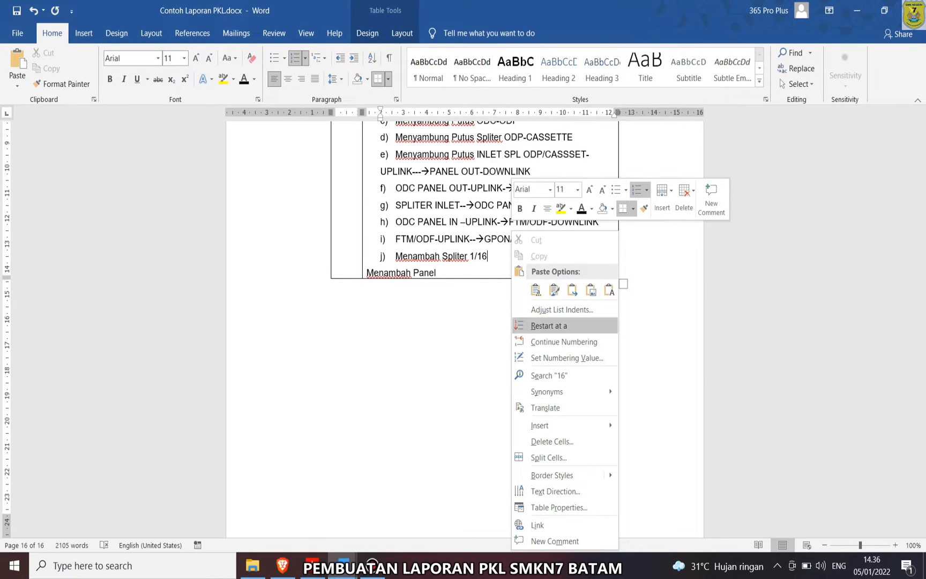
{"action": "mouse_move", "coordinate": [540, 425]}
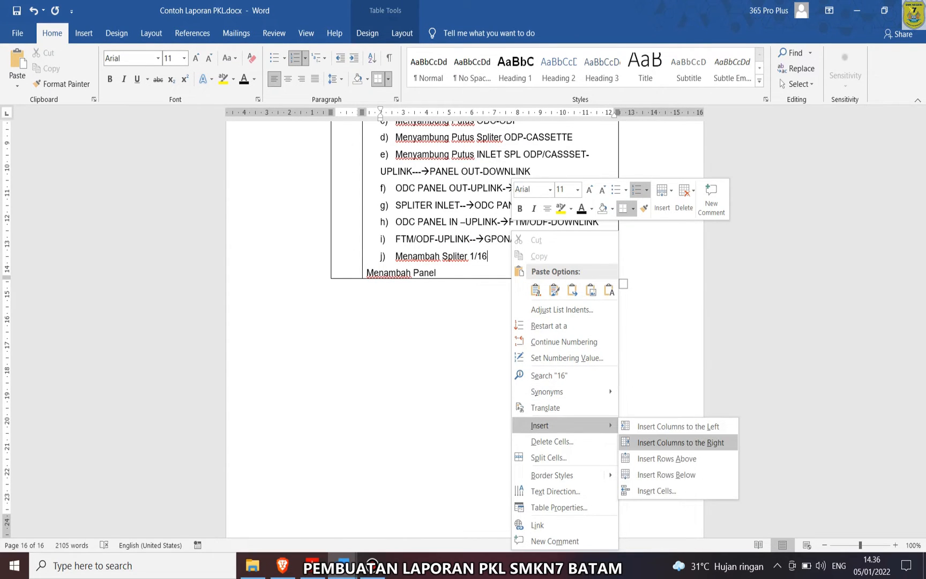
{"action": "left_click", "coordinate": [666, 474]}
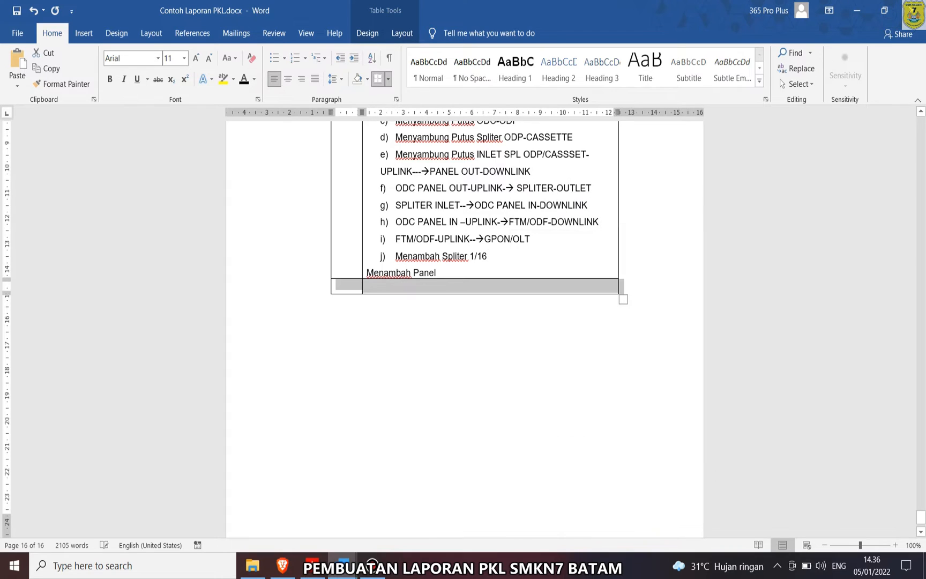
- Copy item 3, "Pengecekan Hasil Invalid dan Not Connect", with its description from the reference report into the new row's second cell as text only
{"action": "mouse_move", "coordinate": [343, 565]}
{"action": "left_click", "coordinate": [279, 503]}
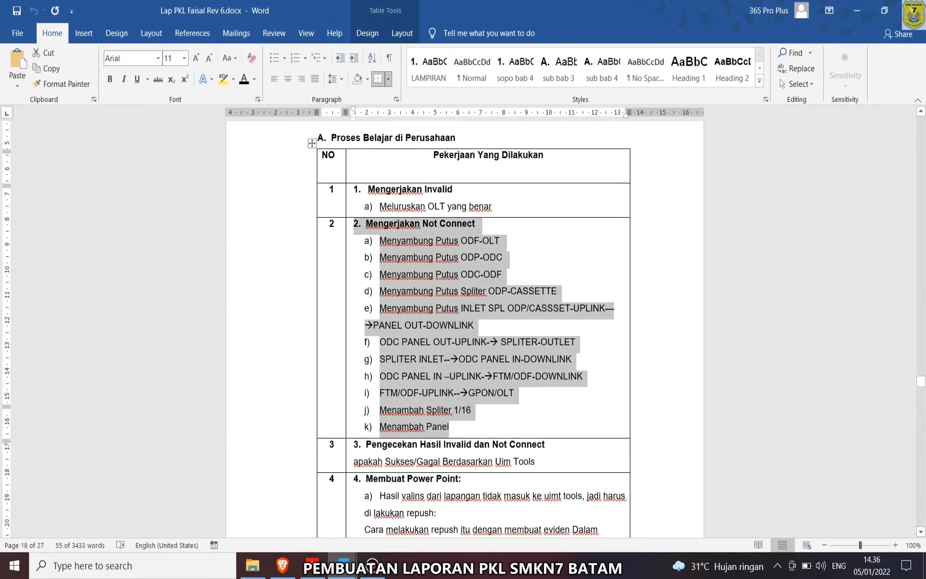
{"action": "scroll", "coordinate": [473, 321], "scroll_direction": "down", "scroll_amount": 5}
{"action": "left_click_drag", "start_coordinate": [536, 301], "coordinate": [354, 284]}
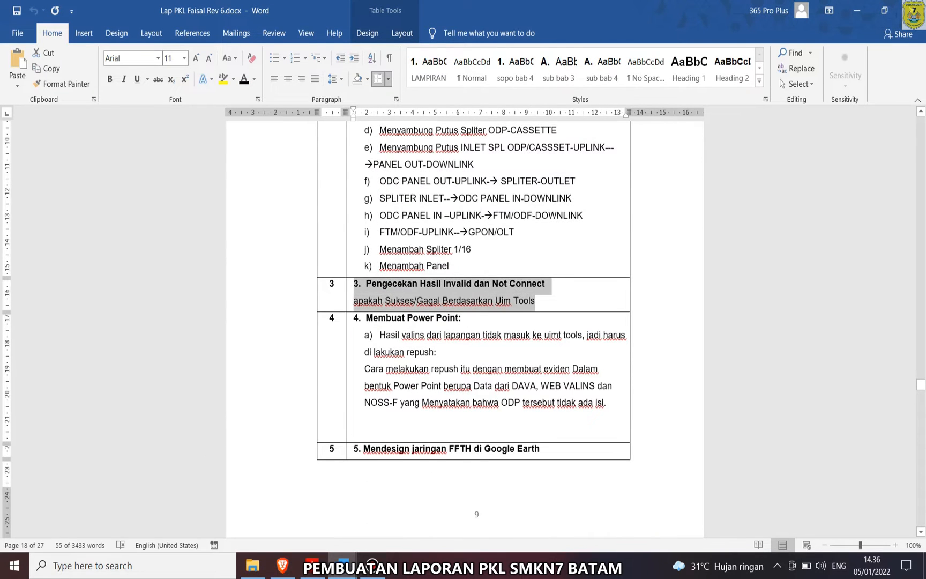
{"action": "left_click", "coordinate": [343, 565]}
{"action": "left_click", "coordinate": [276, 504]}
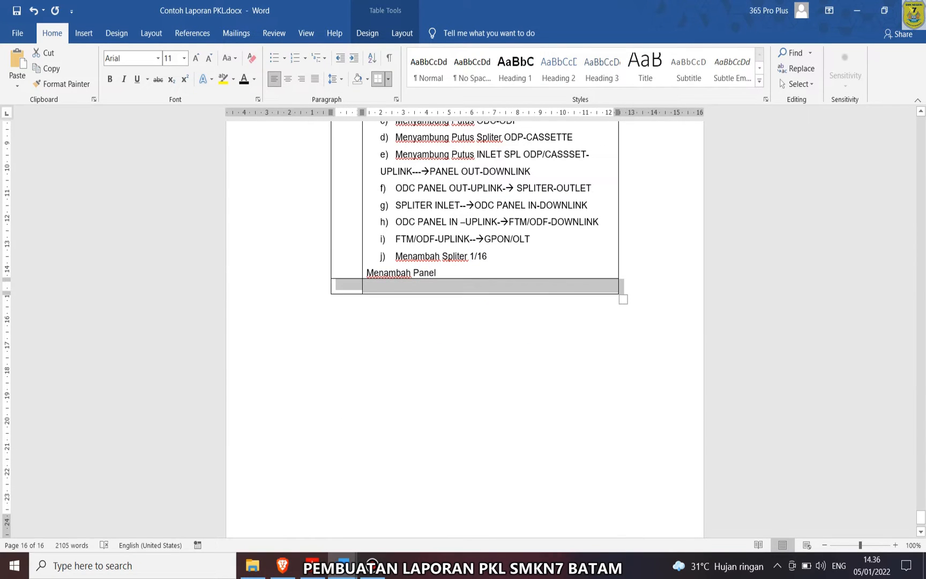
{"action": "left_click", "coordinate": [368, 286]}
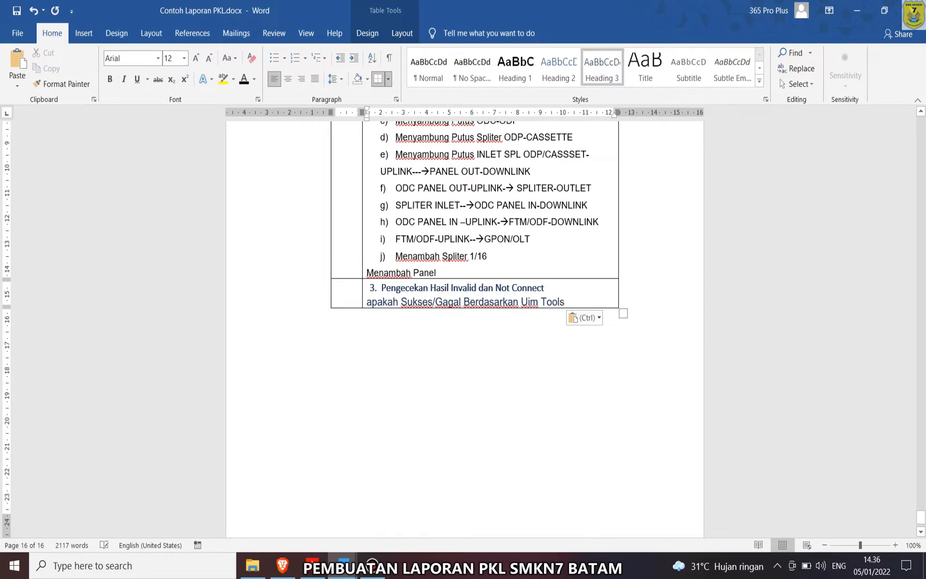
{"action": "left_click", "coordinate": [584, 318]}
{"action": "left_click", "coordinate": [649, 352]}
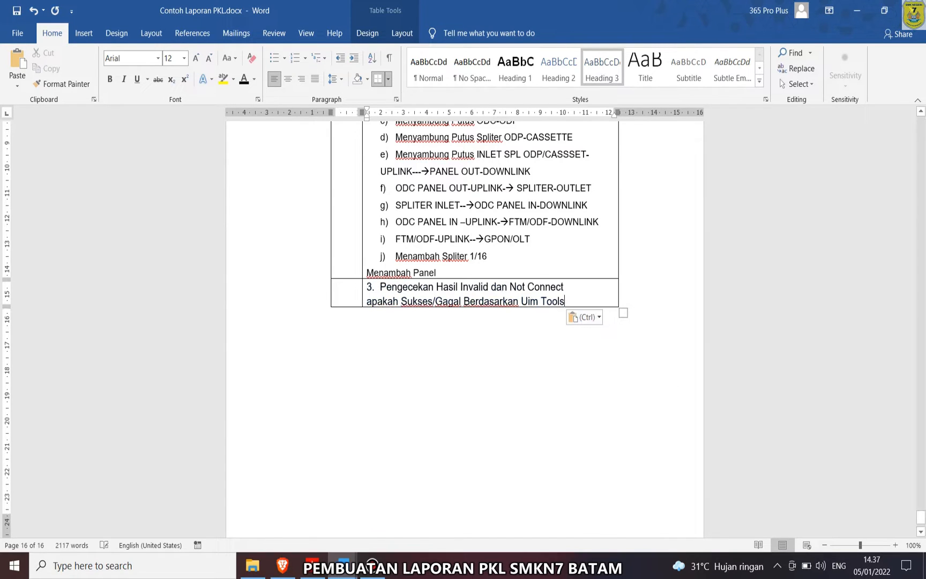
- Delete the "3." before "Pengecekan Hasil Invalid dan Not Connect" and enter 3 in that row's NO cell
{"action": "left_click", "coordinate": [377, 287]}
{"action": "key", "text": "BackSpace"}
{"action": "key", "text": "BackSpace"}
{"action": "key", "text": "BackSpace"}
{"action": "left_click", "coordinate": [337, 284]}
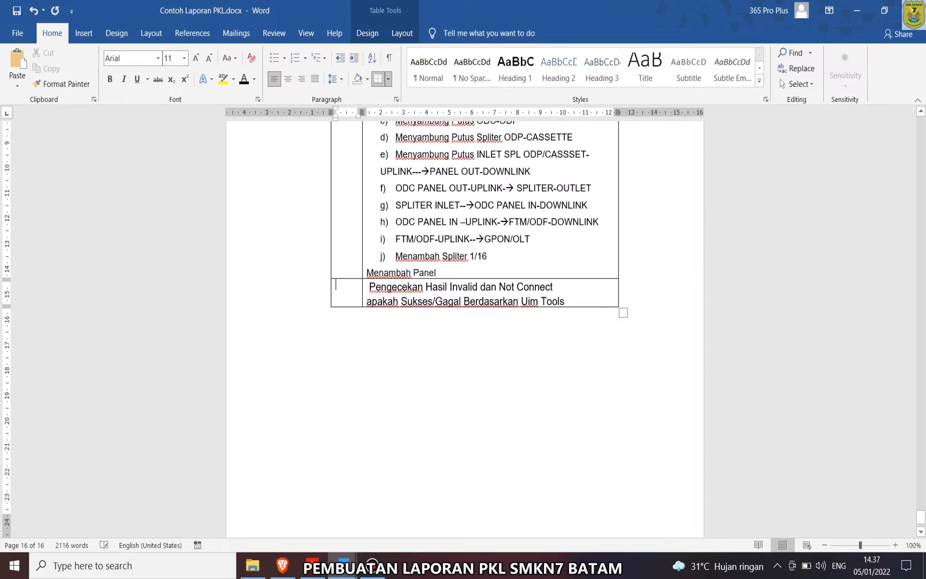
{"action": "type", "text": "3"}
- Insert an empty table row below the "Pengecekan Hasil Invalid dan Not Connect" row
{"action": "left_click", "coordinate": [542, 300]}
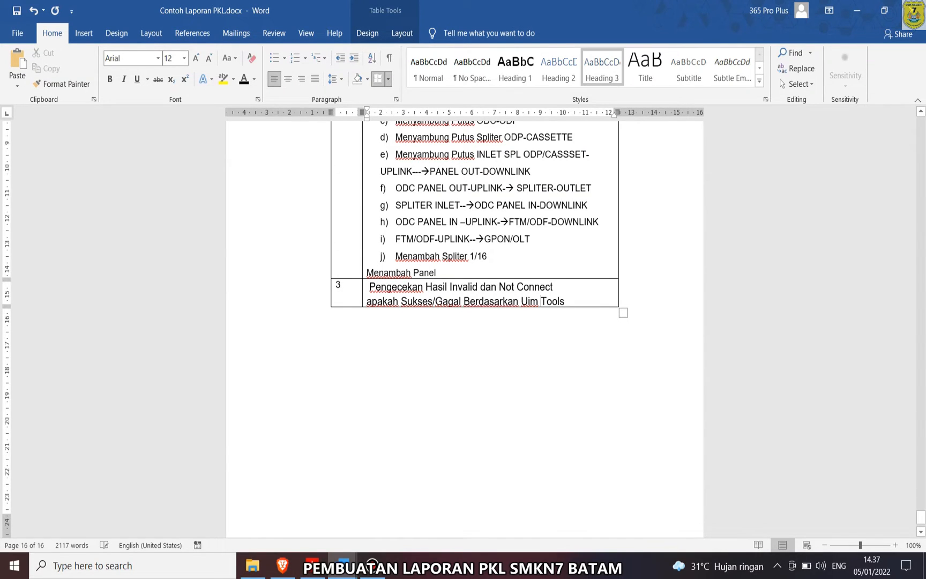
{"action": "right_click", "coordinate": [542, 296]}
{"action": "mouse_move", "coordinate": [589, 374]}
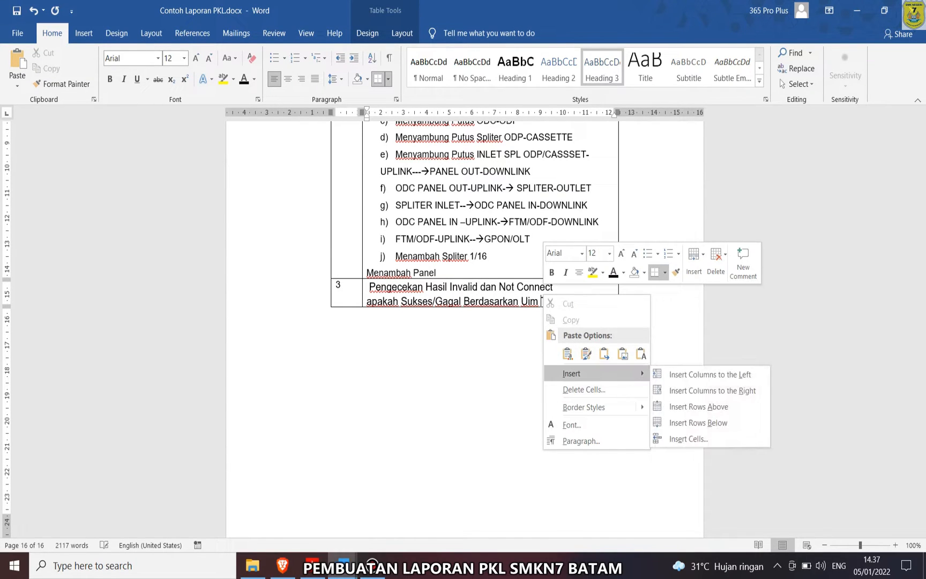
{"action": "left_click", "coordinate": [691, 422]}
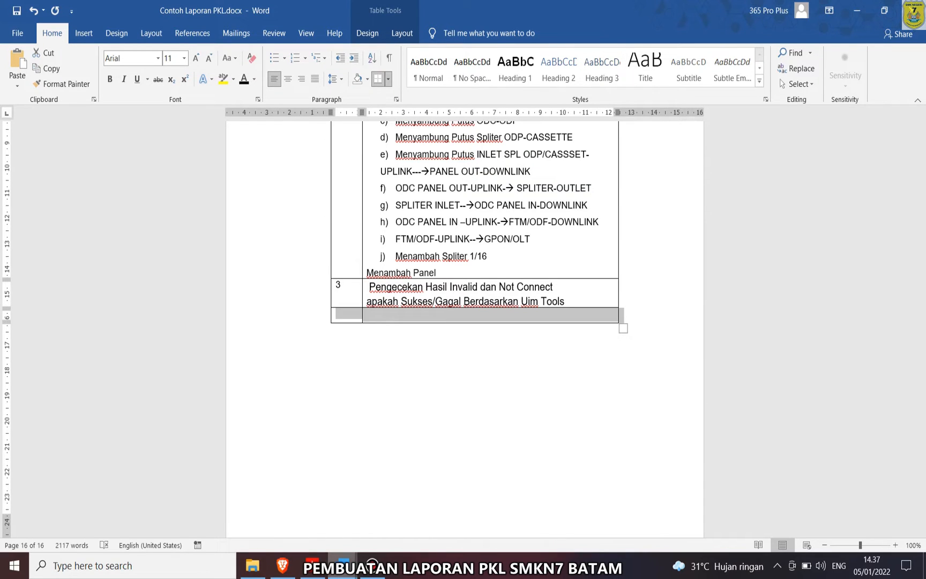
- Copy "Membuat Power Point:" and its description from the reference report into the last row's second cell as text only
{"action": "mouse_move", "coordinate": [343, 566]}
{"action": "left_click", "coordinate": [273, 496]}
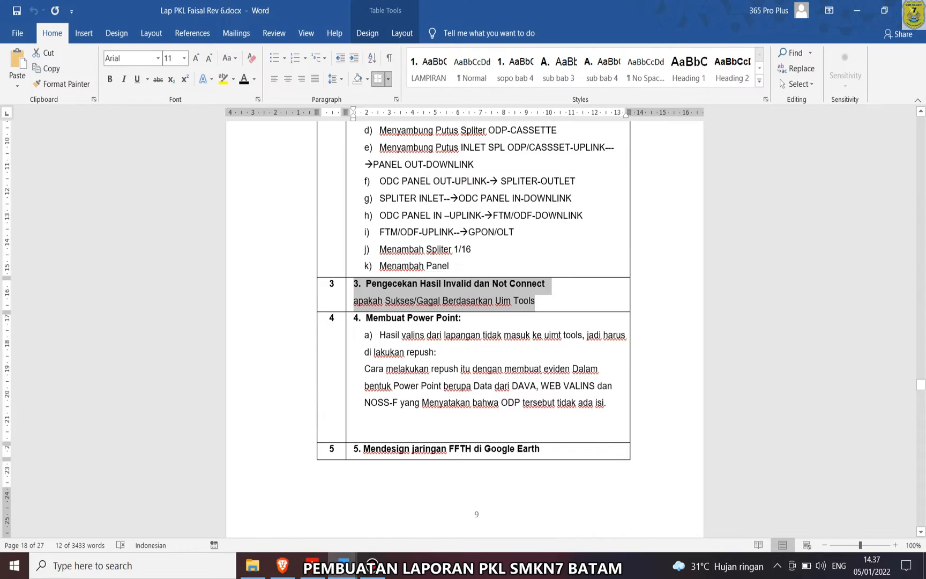
{"action": "scroll", "coordinate": [464, 321], "scroll_direction": "down", "scroll_amount": 3}
{"action": "left_click_drag", "start_coordinate": [606, 243], "coordinate": [366, 156]}
{"action": "key", "text": "ctrl+c"}
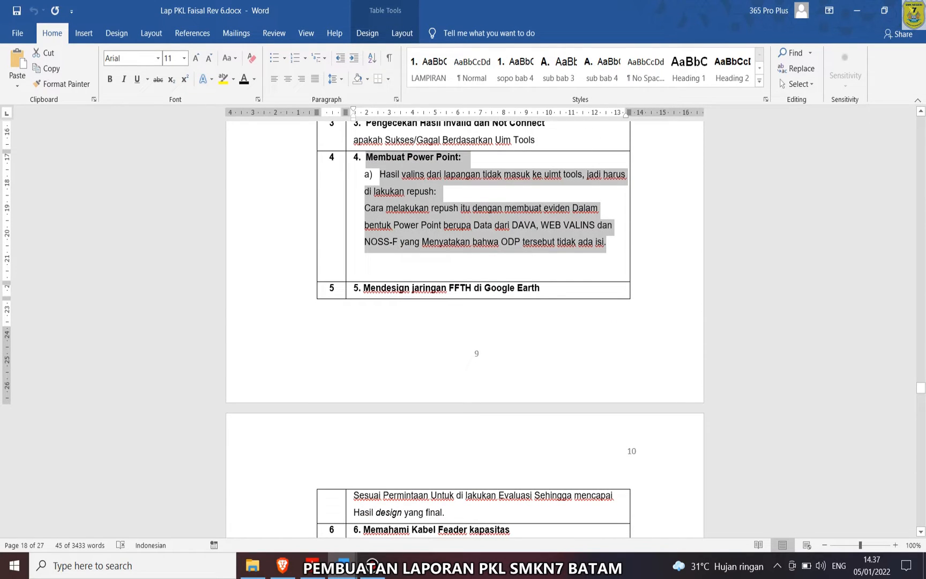
{"action": "mouse_move", "coordinate": [342, 566]}
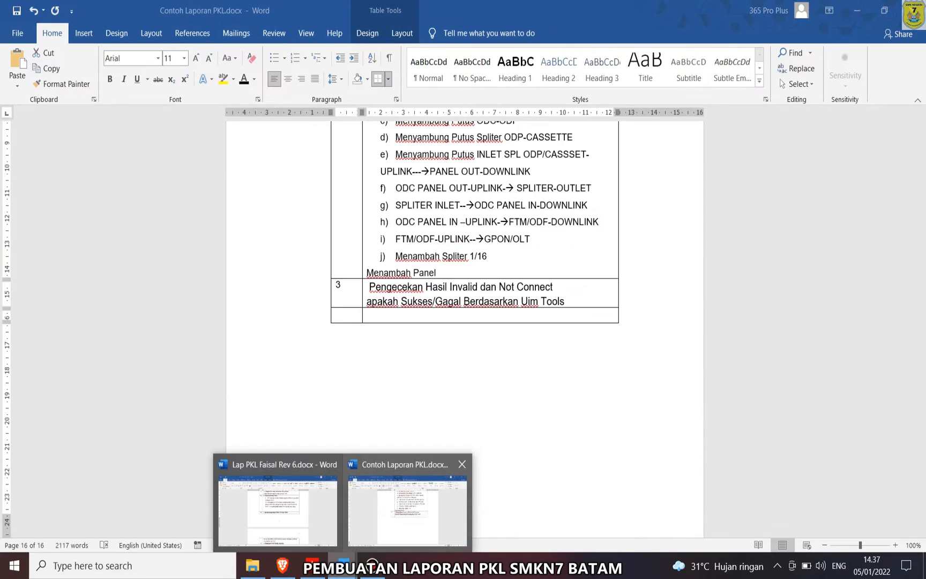
{"action": "left_click", "coordinate": [407, 506]}
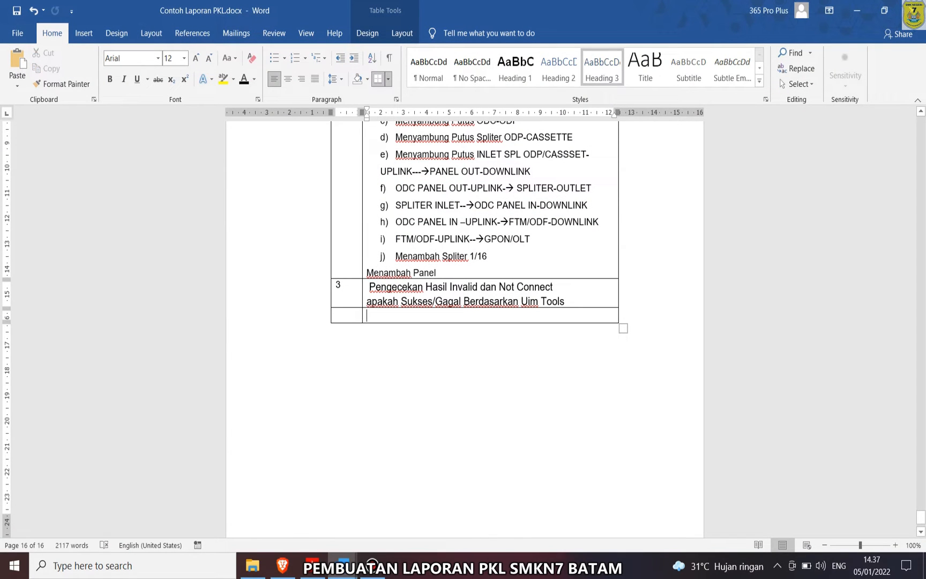
{"action": "key", "text": "ctrl+v"}
{"action": "key", "text": "ctrl"}
{"action": "left_click", "coordinate": [543, 452]}
- Set the font size of the second-column text in rows 2 to 4 to 11
{"action": "left_click_drag", "start_coordinate": [460, 393], "coordinate": [370, 271]}
{"action": "type", "text": "11"}
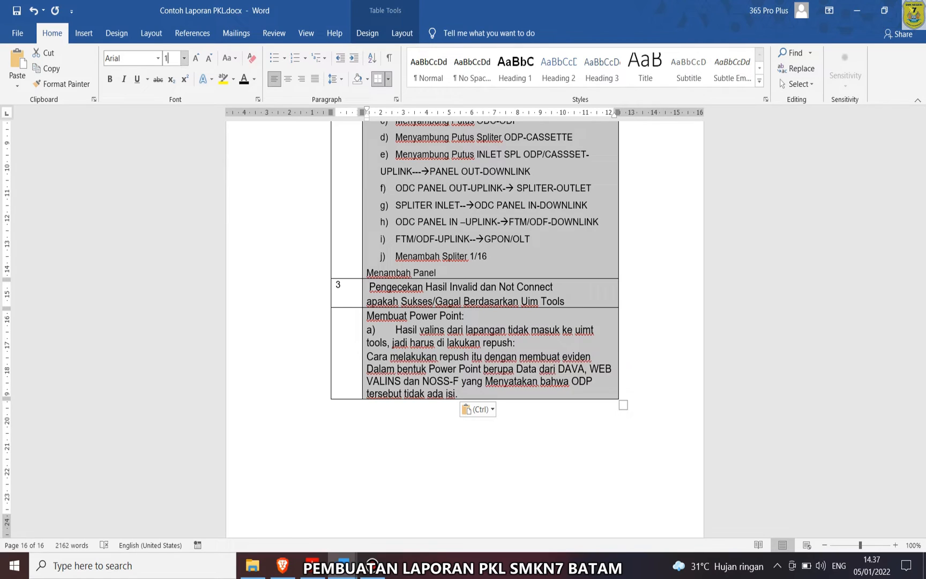
{"action": "key", "text": "Return"}
{"action": "left_click", "coordinate": [375, 313]}
- Enter 4 in the NO cell of the "Membuat Power Point" row and center the numbers 2 to 4 horizontally
{"action": "left_click", "coordinate": [337, 311]}
{"action": "type", "text": "4"}
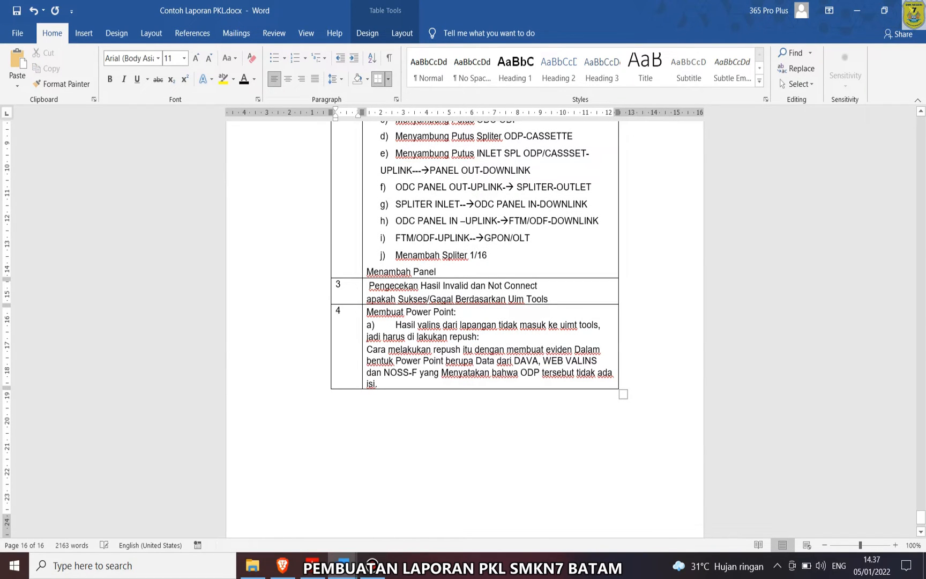
{"action": "key", "text": "shift+Up"}
{"action": "key", "text": "ctrl+e"}
- Delete the "a)" marker and the gap before "Hasil valins dari lapangan" in row 4
{"action": "left_click", "coordinate": [436, 324]}
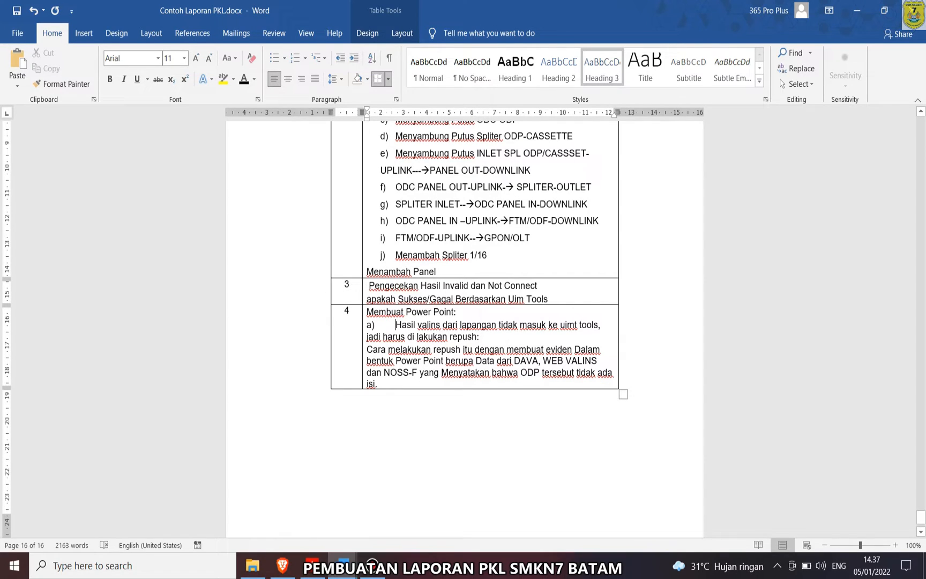
{"action": "key", "text": "shift+Home"}
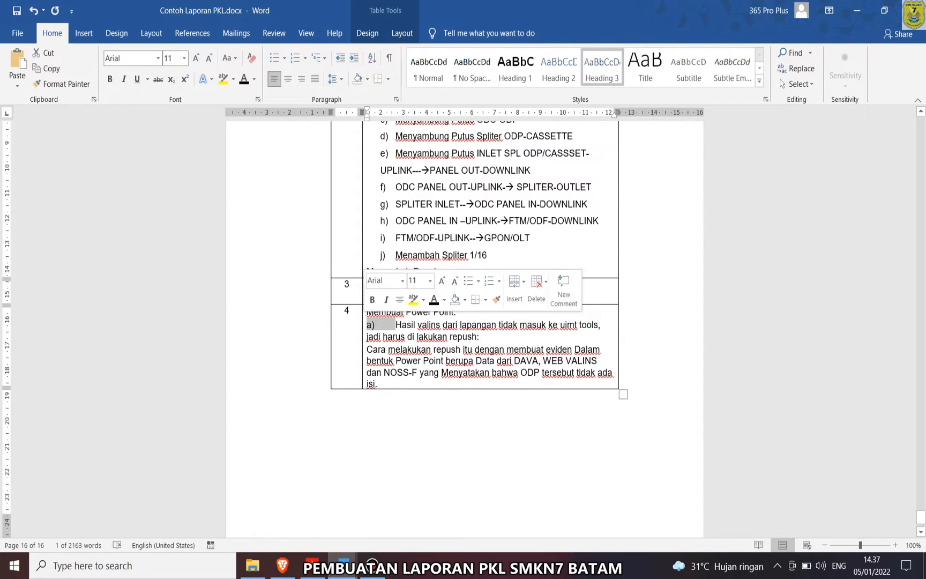
{"action": "key", "text": "BackSpace"}
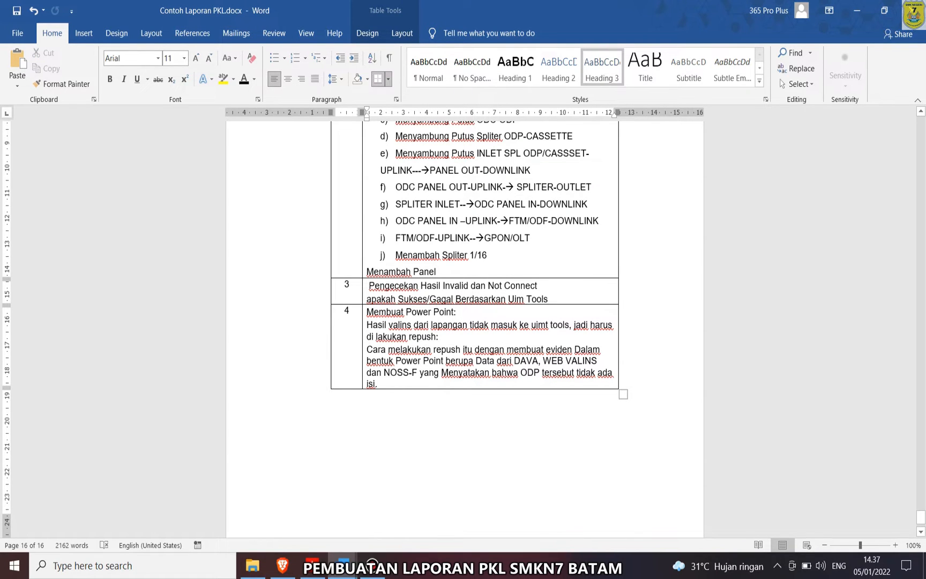
- Set the line spacing of all text in the table's second column to 1,5
{"action": "scroll", "coordinate": [475, 321], "scroll_direction": "up", "scroll_amount": 4}
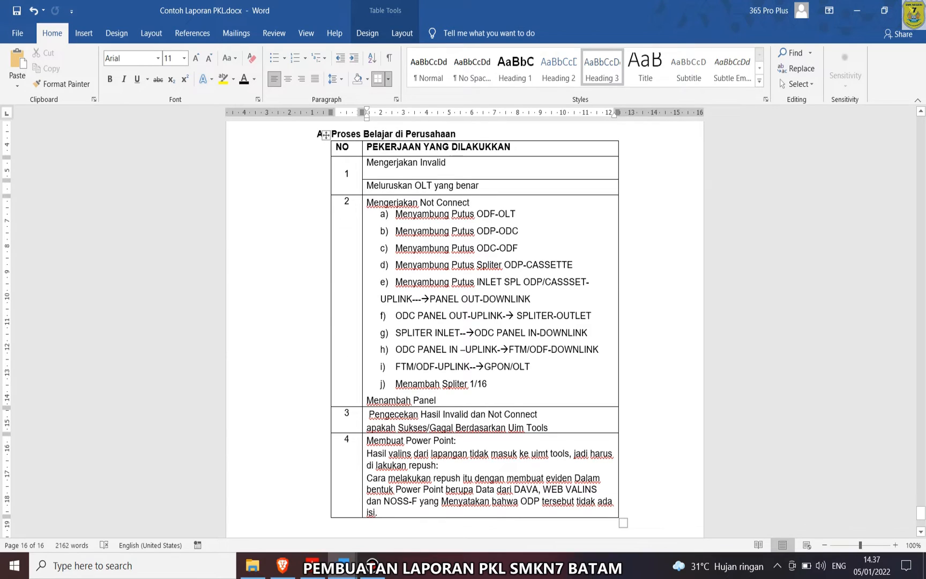
{"action": "left_click_drag", "start_coordinate": [427, 477], "coordinate": [434, 147]}
{"action": "left_click", "coordinate": [334, 79]}
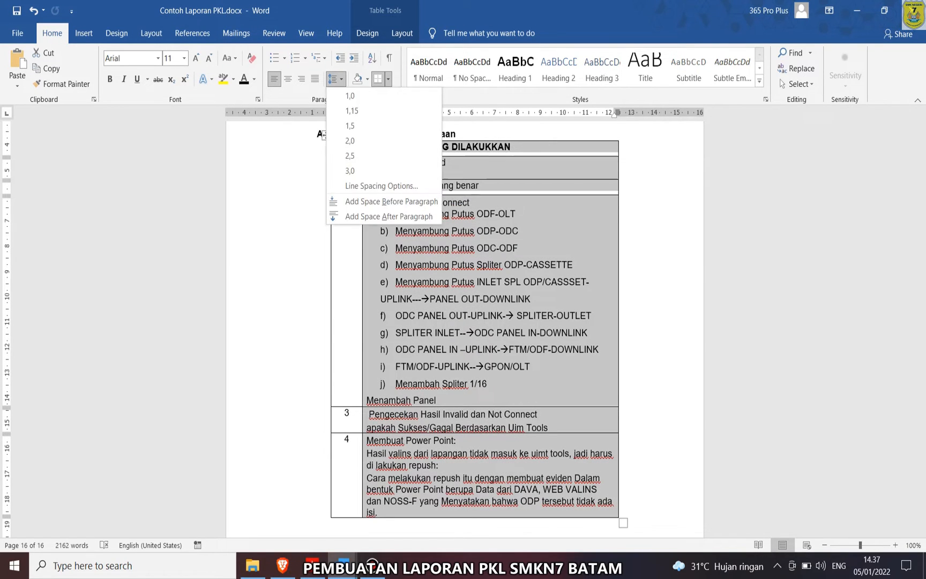
{"action": "left_click", "coordinate": [349, 126]}
{"action": "scroll", "coordinate": [475, 322], "scroll_direction": "down", "scroll_amount": 4}
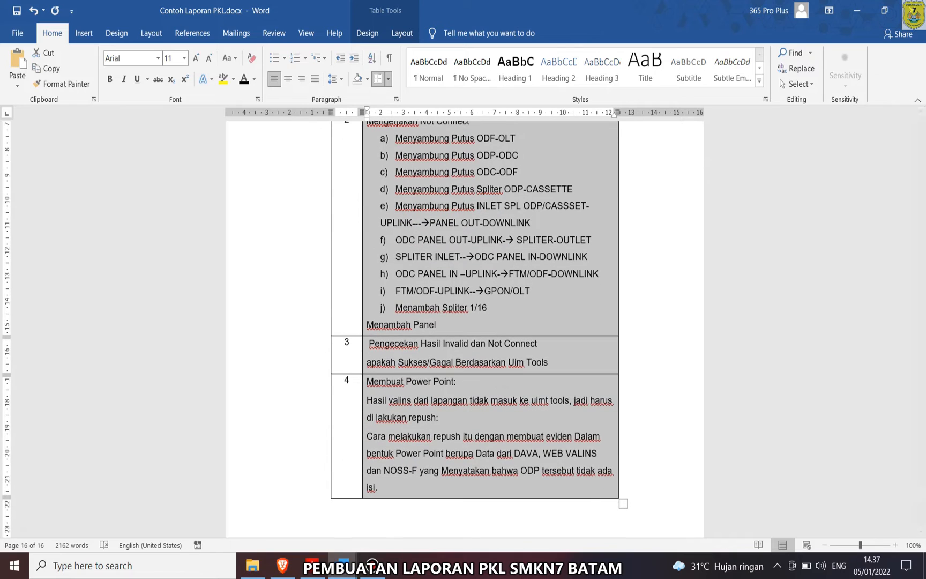
- Set the paragraph spacing before to 0 pt for the text in the table's second column
{"action": "left_click", "coordinate": [151, 33]}
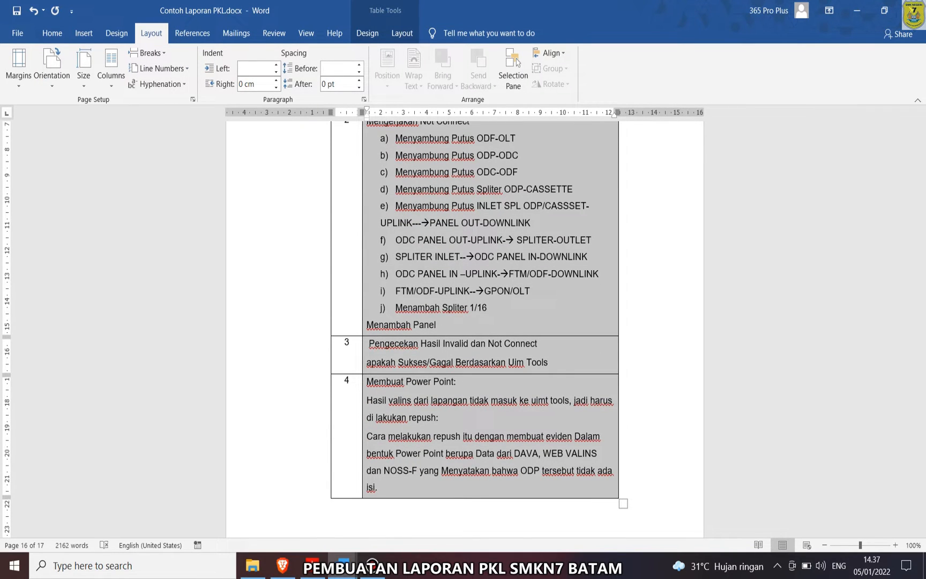
{"action": "scroll", "coordinate": [501, 346], "scroll_direction": "down", "scroll_amount": 3}
{"action": "left_click", "coordinate": [501, 346]}
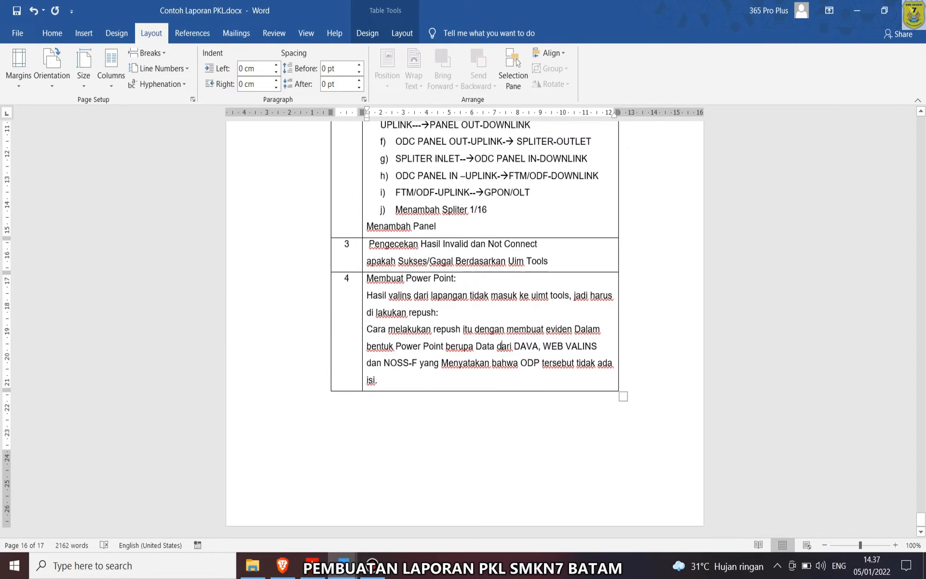
{"action": "left_click", "coordinate": [373, 565]}
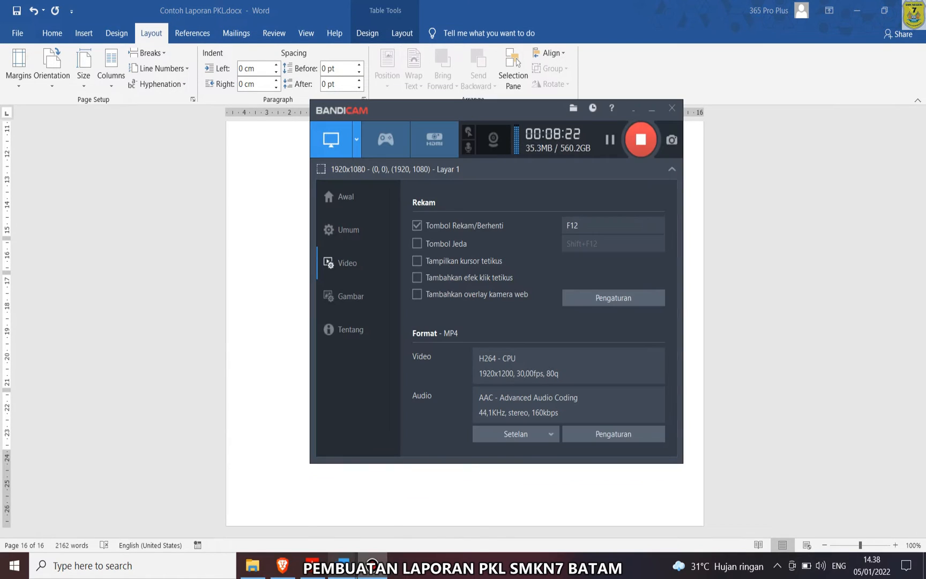
{"action": "mouse_move", "coordinate": [343, 566]}
{"action": "left_click", "coordinate": [651, 108]}
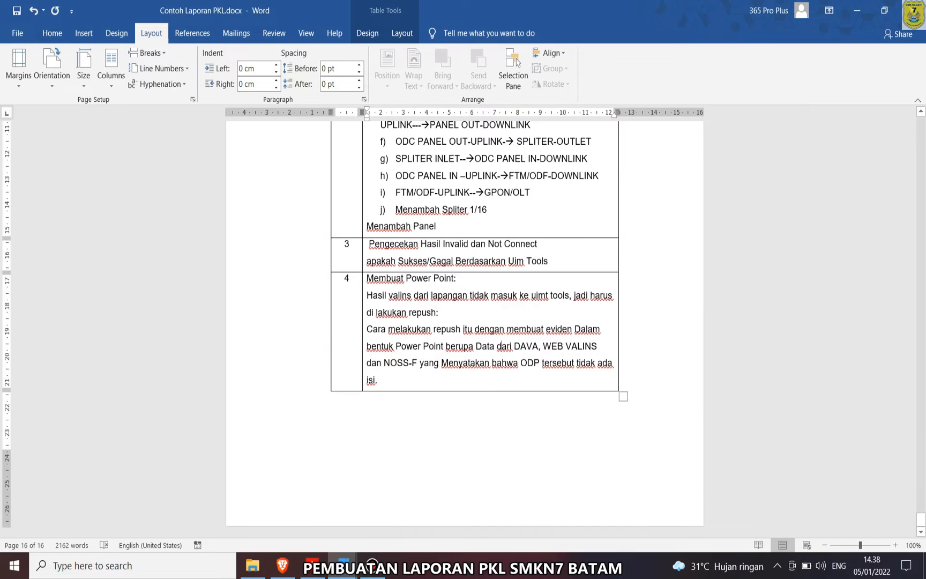
- In the reference report, copy the two-line "Tabel 3.1 Pekerjaan Yang Dilakukan Selama PKL" caption below the work table
{"action": "left_click", "coordinate": [343, 565]}
{"action": "left_click", "coordinate": [277, 501]}
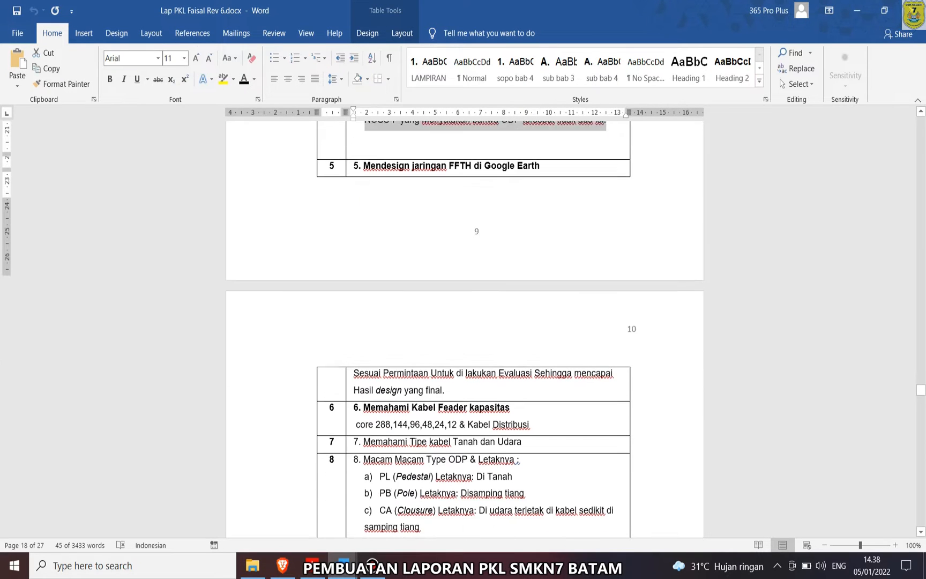
{"action": "scroll", "coordinate": [464, 329], "scroll_direction": "up", "scroll_amount": 1}
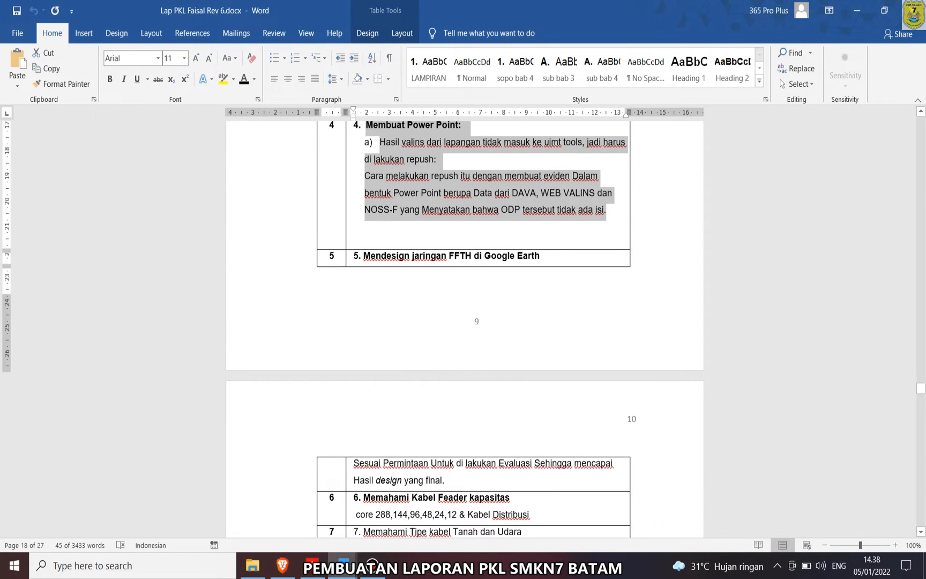
{"action": "scroll", "coordinate": [464, 329], "scroll_direction": "up", "scroll_amount": 1}
{"action": "scroll", "coordinate": [464, 329], "scroll_direction": "down", "scroll_amount": 20}
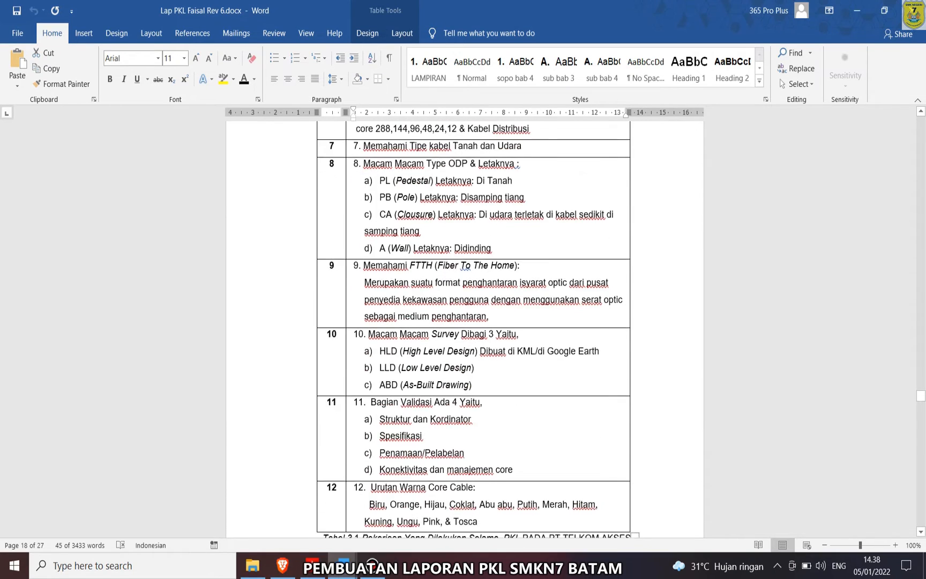
{"action": "scroll", "coordinate": [464, 329], "scroll_direction": "down", "scroll_amount": 1}
{"action": "left_click_drag", "start_coordinate": [533, 201], "coordinate": [357, 184]}
{"action": "key", "text": "ctrl+c"}
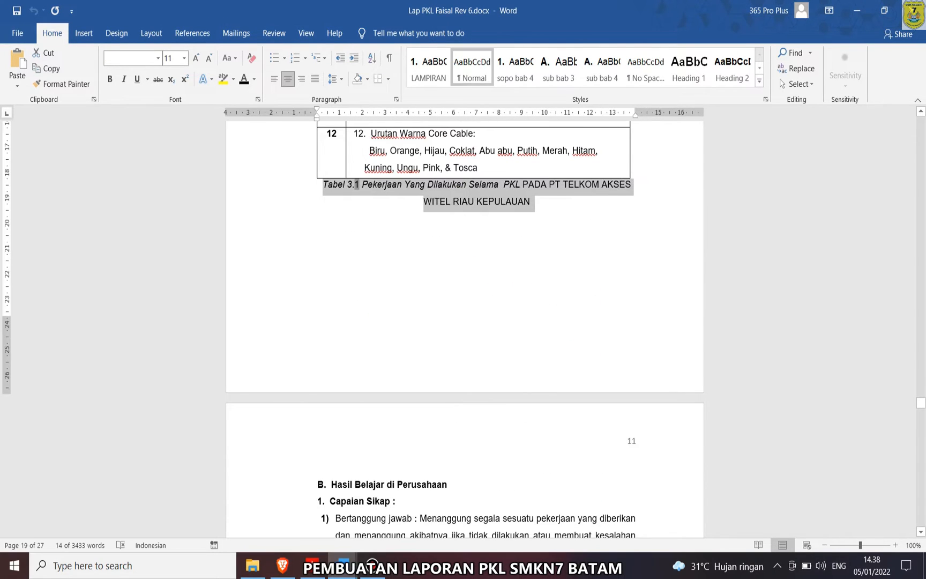
- Switch back to Contoh Laporan PKL.docx and paste the Tabel 3.1 caption directly below the BAB III table
{"action": "left_click", "coordinate": [343, 565]}
{"action": "left_click", "coordinate": [407, 509]}
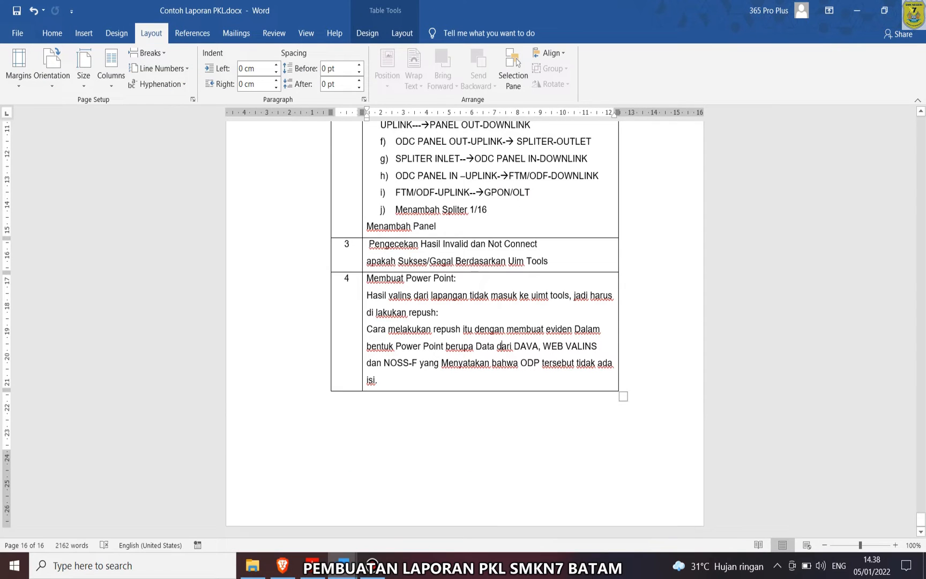
{"action": "key", "text": "ctrl+v"}
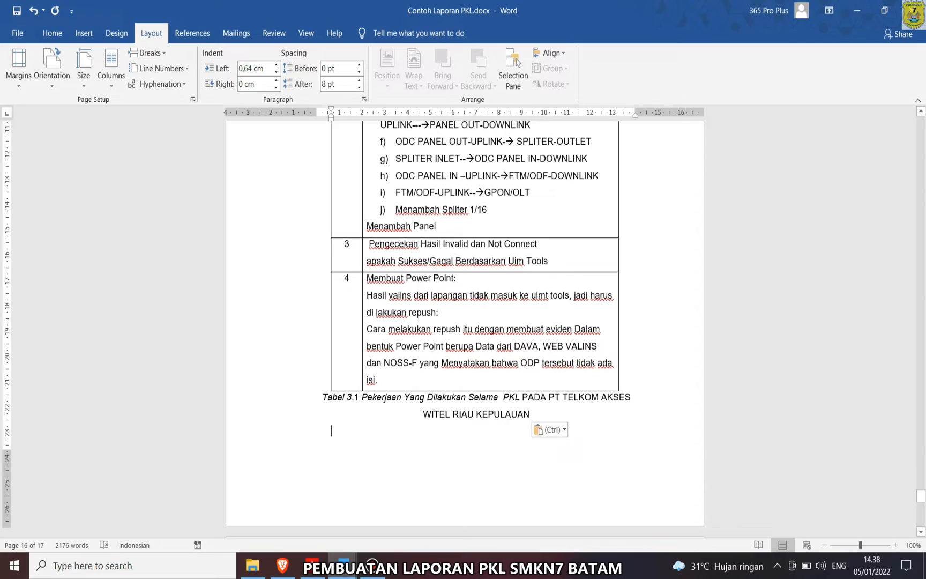
{"action": "key", "text": "Up"}
{"action": "key", "text": "Up"}
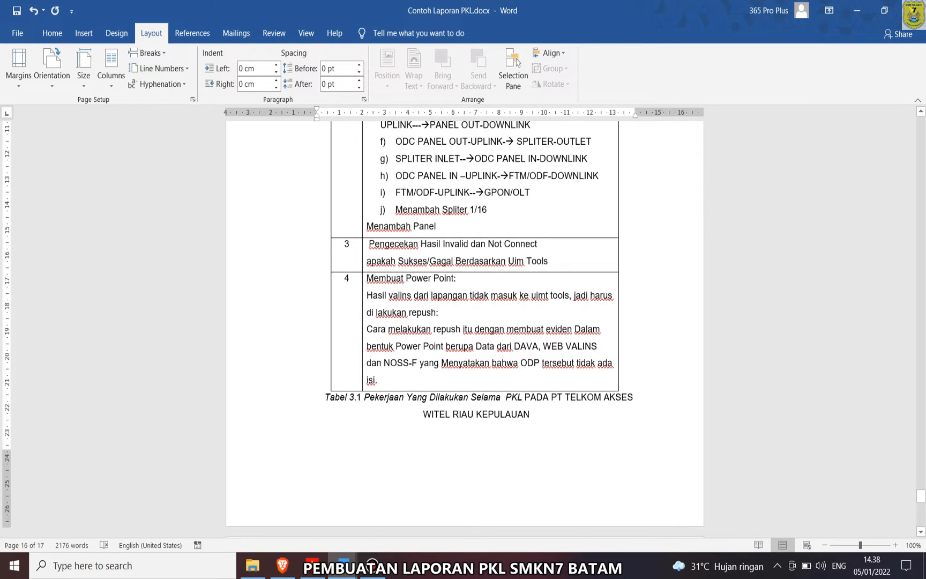
- Move the insertion point from the table caption down to the first line of the next page
{"action": "key", "text": "Down"}
{"action": "key", "text": "Down"}
{"action": "key", "text": "Down"}
{"action": "key", "text": "Down"}
{"action": "key", "text": "Down"}
{"action": "key", "text": "Down"}
{"action": "key", "text": "Down"}
{"action": "key", "text": "Down"}
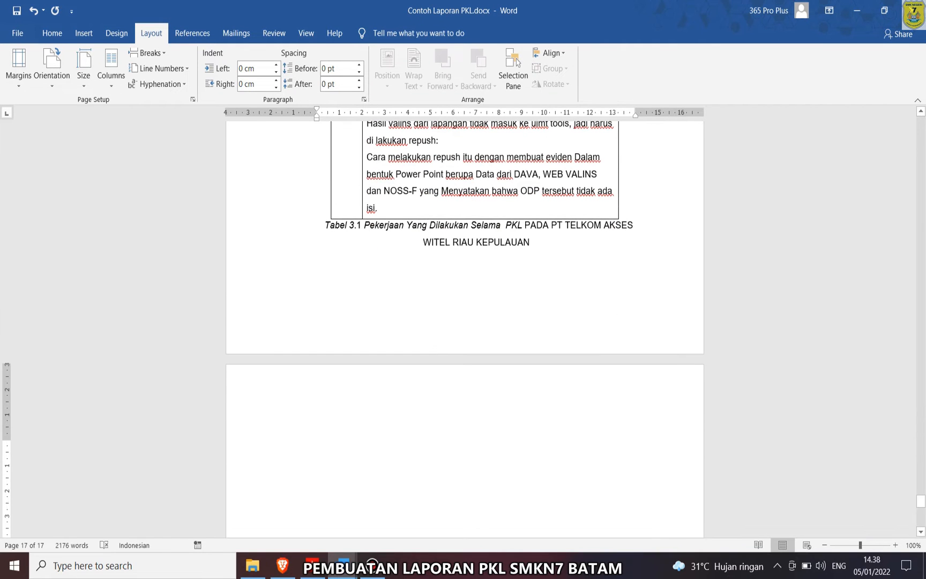
- In the reference report, select and copy section "B. Hasil Belajar di Perusahaan" through the last Capaian Keterampilan item
{"action": "mouse_move", "coordinate": [343, 565]}
{"action": "left_click", "coordinate": [277, 509]}
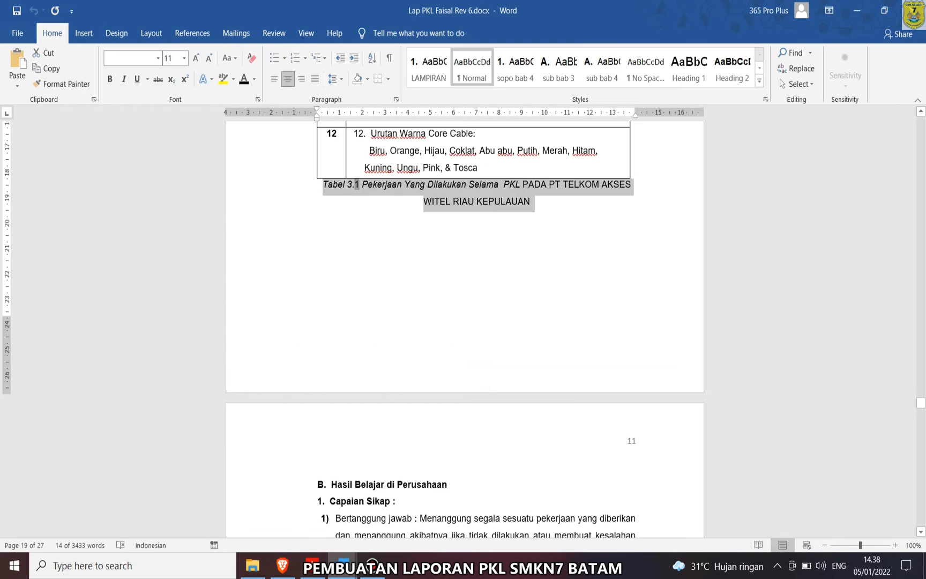
{"action": "scroll", "coordinate": [464, 368], "scroll_direction": "down", "scroll_amount": 1}
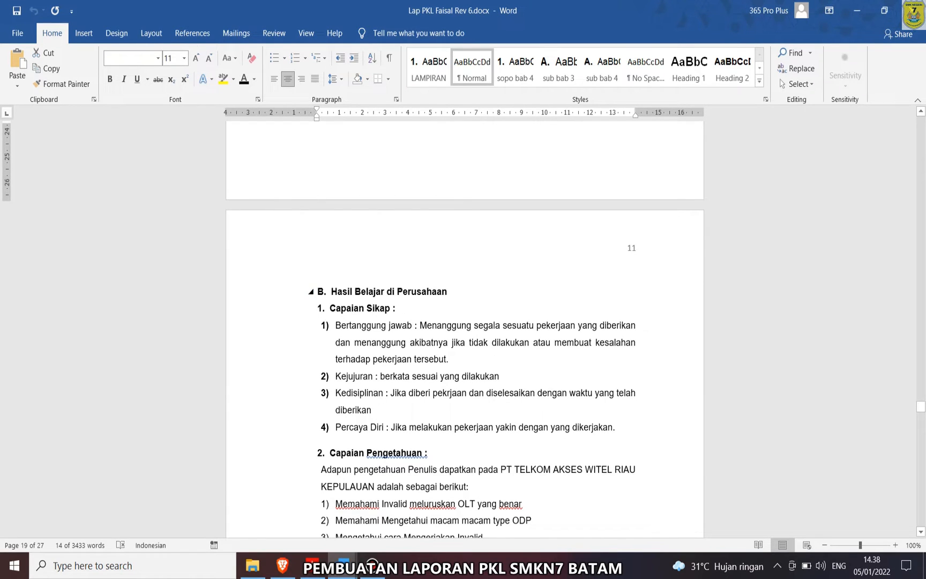
{"action": "key", "text": "shift+Down"}
{"action": "key", "text": "shift+Down"}
{"action": "key", "text": "shift+Down"}
{"action": "key", "text": "shift+Down"}
{"action": "key", "text": "shift+Down"}
{"action": "key", "text": "shift+Down"}
{"action": "key", "text": "shift+Down"}
{"action": "key", "text": "shift+Down"}
{"action": "key", "text": "shift+Down"}
{"action": "key", "text": "shift+Down"}
{"action": "key", "text": "shift+Down"}
{"action": "key", "text": "shift+Down"}
{"action": "key", "text": "shift+Down"}
{"action": "key", "text": "shift+Down"}
{"action": "key", "text": "shift+Down"}
{"action": "key", "text": "shift+Down"}
{"action": "key", "text": "shift+Down"}
{"action": "key", "text": "shift+Down"}
{"action": "key", "text": "shift+Down"}
{"action": "key", "text": "shift+Down"}
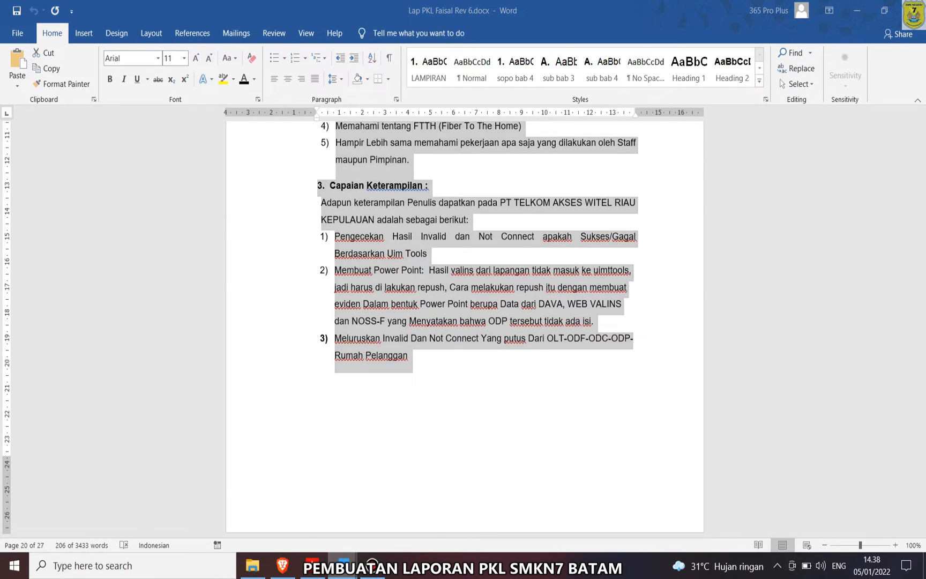
- Paste the copied "B. Hasil Belajar di Perusahaan" section onto the new page of Contoh Laporan PKL.docx
{"action": "mouse_move", "coordinate": [343, 565]}
{"action": "left_click", "coordinate": [403, 501]}
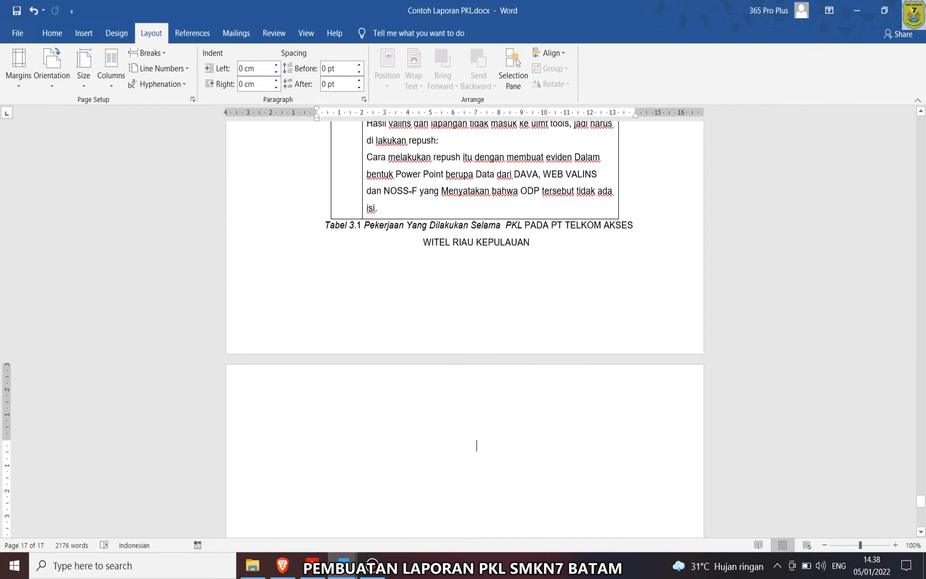
{"action": "key", "text": "ctrl+v"}
- Format the headings "B. Hasil Belajar di Perusahaan" and "1. Capaian Sikap :" as bold black Arial 11
{"action": "scroll", "coordinate": [464, 329], "scroll_direction": "up", "scroll_amount": 4}
{"action": "left_click_drag", "start_coordinate": [387, 275], "coordinate": [311, 261]}
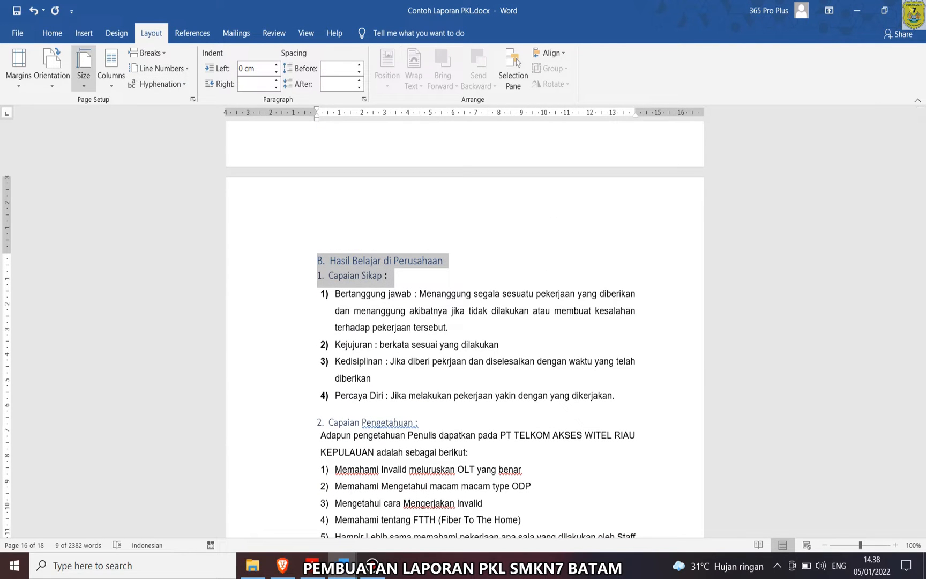
{"action": "left_click", "coordinate": [51, 33]}
{"action": "left_click", "coordinate": [129, 58]}
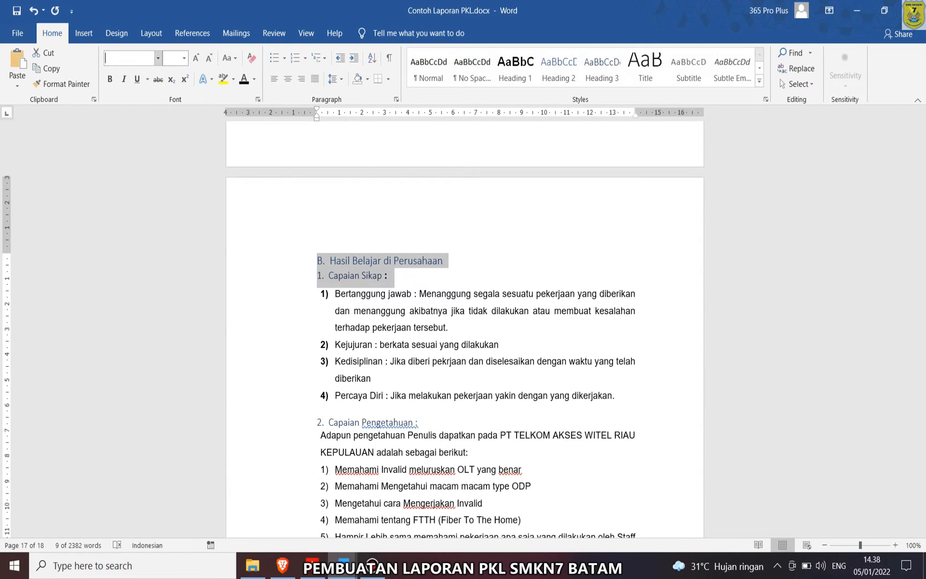
{"action": "type", "text": "Ar"}
{"action": "key", "text": "Tab"}
{"action": "type", "text": "11"}
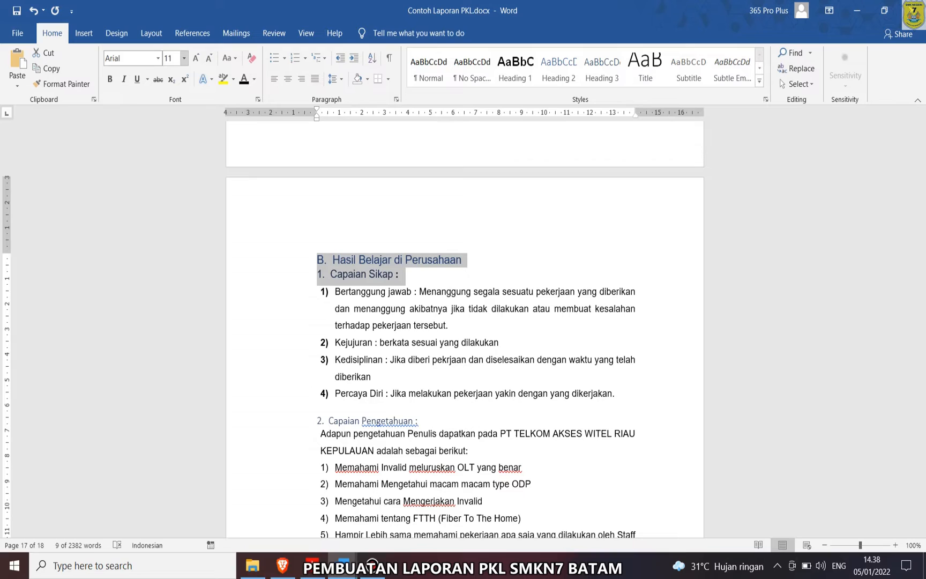
{"action": "key", "text": "Return"}
{"action": "left_click", "coordinate": [243, 79]}
{"action": "left_click", "coordinate": [109, 79]}
{"action": "left_click", "coordinate": [398, 271]}
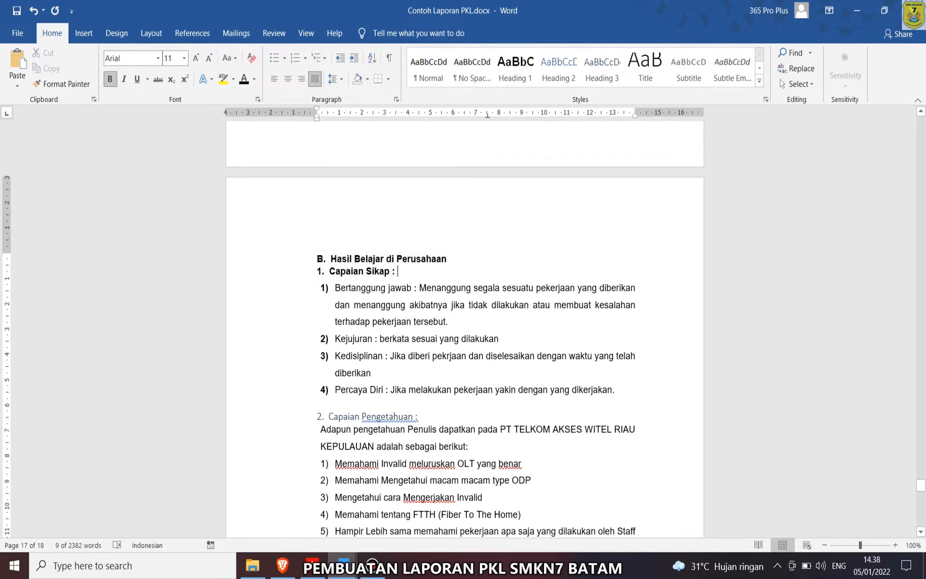
- Format the "2. Capaian Pengetahuan :" heading as bold black Arial 11
{"action": "left_click", "coordinate": [376, 288]}
{"action": "scroll", "coordinate": [464, 321], "scroll_direction": "down", "scroll_amount": 2}
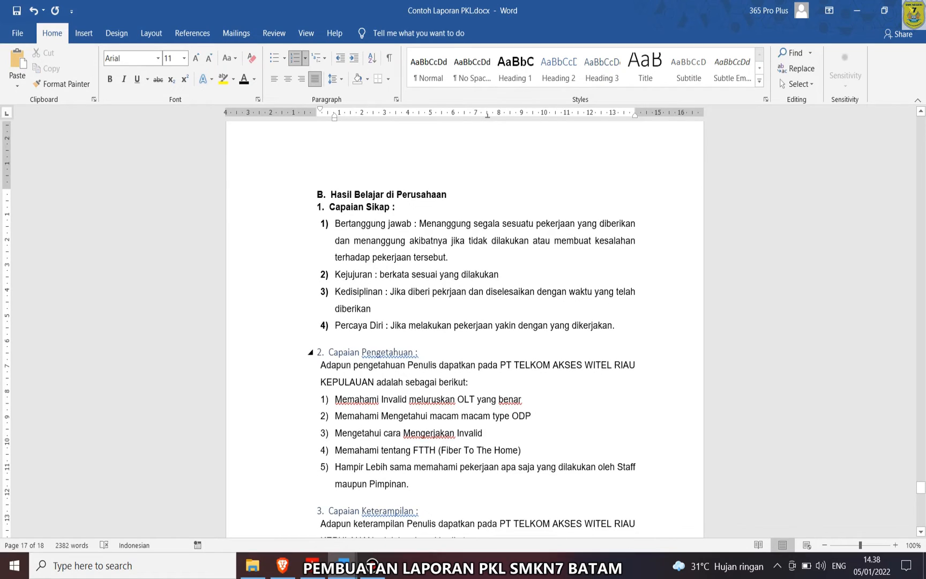
{"action": "left_click_drag", "start_coordinate": [420, 352], "coordinate": [317, 352]}
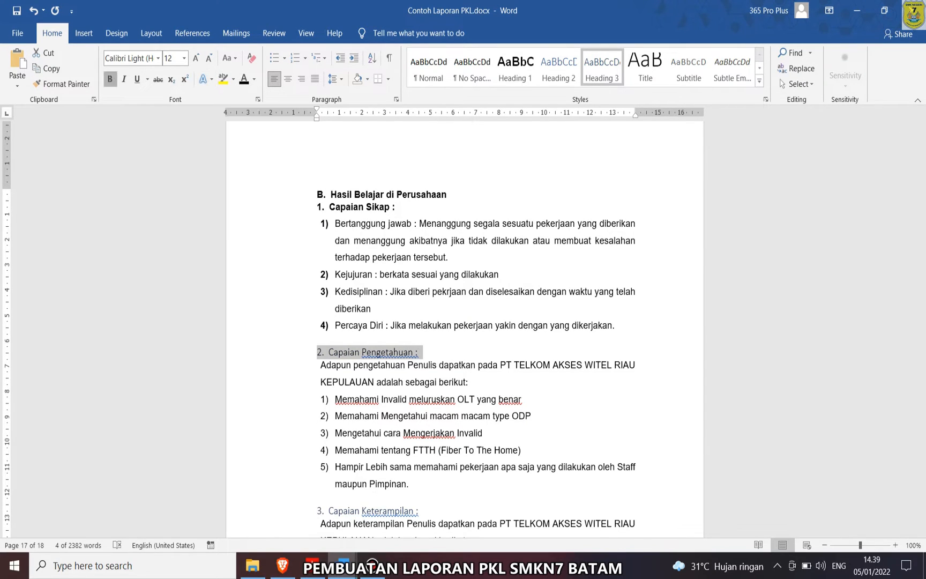
{"action": "left_click", "coordinate": [128, 58]}
{"action": "type", "text": "Arial"}
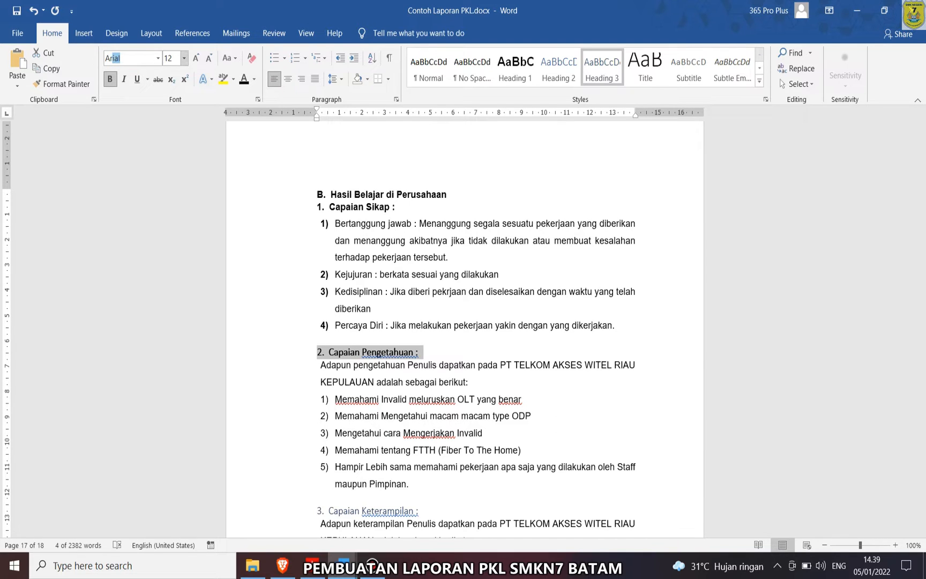
{"action": "key", "text": "Tab"}
{"action": "type", "text": "11"}
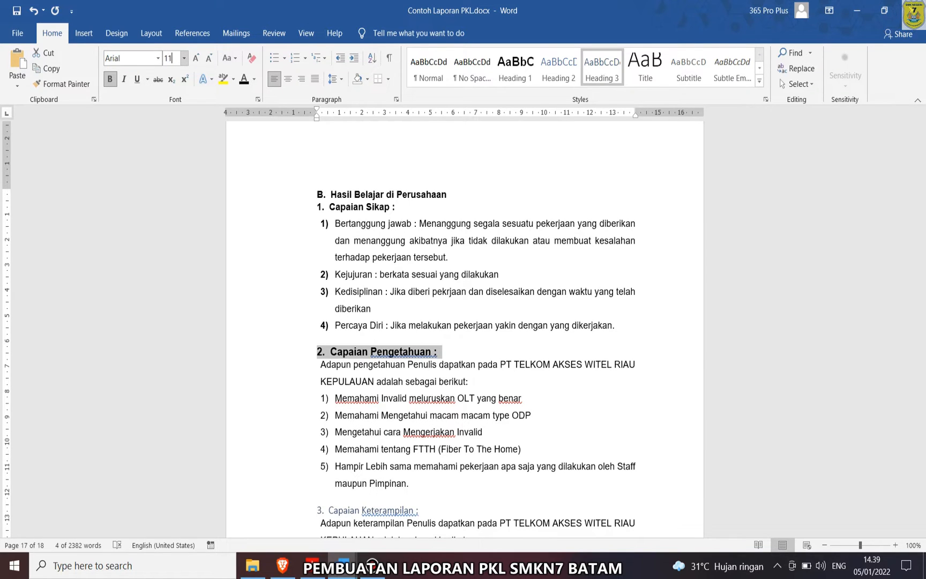
{"action": "key", "text": "Return"}
{"action": "left_click", "coordinate": [437, 380]}
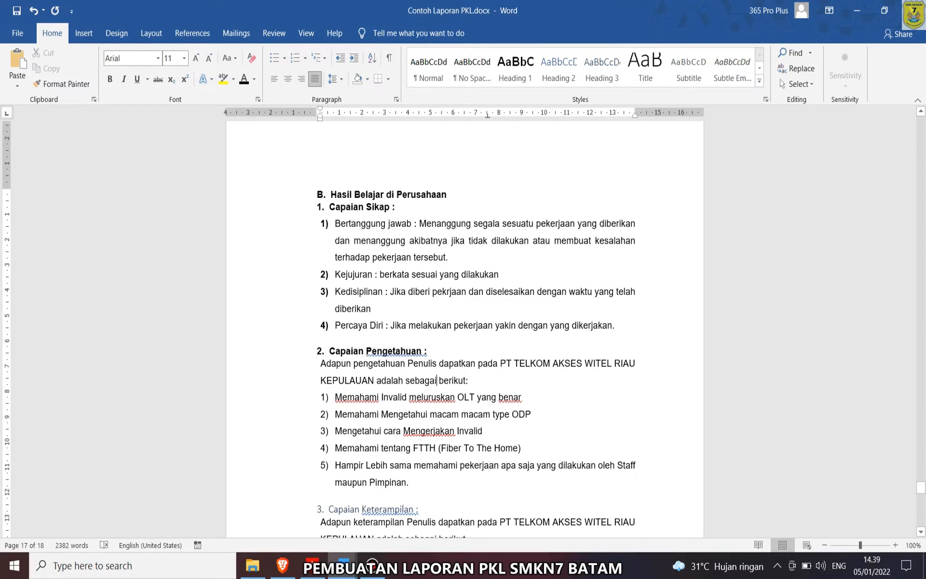
- Compare the items under Capaian Pengetahuan with the work listed in the BAB III table
{"action": "scroll", "coordinate": [437, 380], "scroll_direction": "down", "scroll_amount": 4}
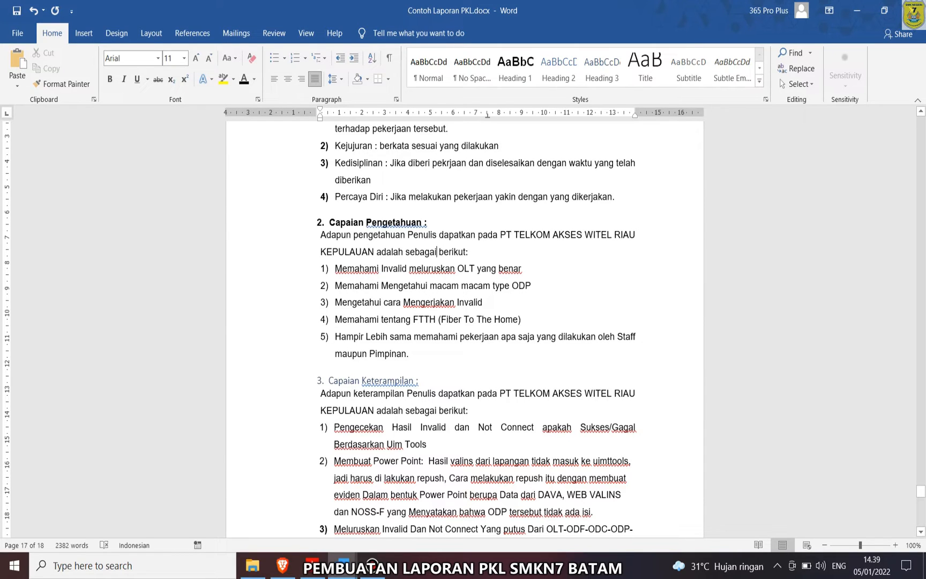
{"action": "left_click_drag", "start_coordinate": [411, 354], "coordinate": [335, 268]}
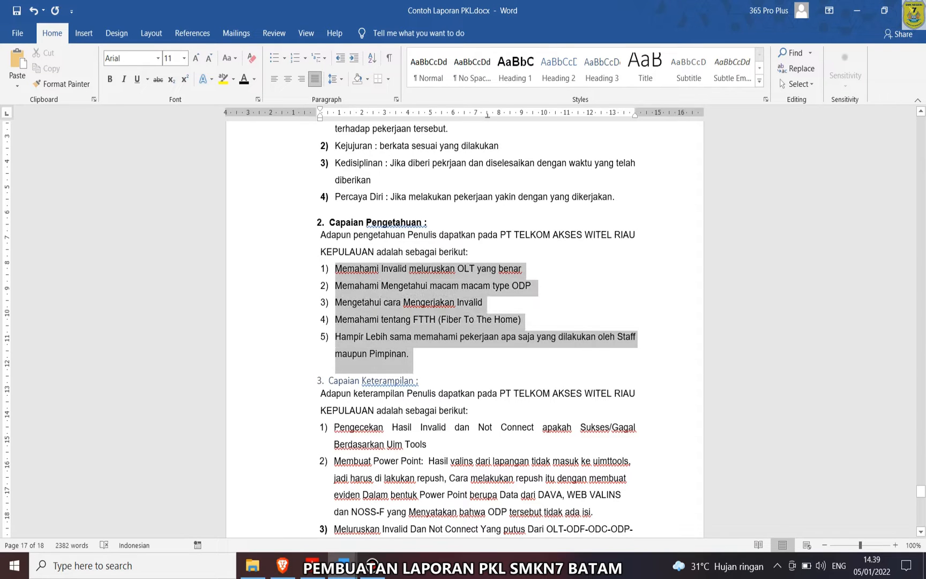
{"action": "scroll", "coordinate": [335, 268], "scroll_direction": "up", "scroll_amount": 3}
{"action": "scroll", "coordinate": [335, 268], "scroll_direction": "up", "scroll_amount": 10}
{"action": "left_click_drag", "start_coordinate": [379, 275], "coordinate": [502, 393]}
{"action": "left_click", "coordinate": [369, 240]}
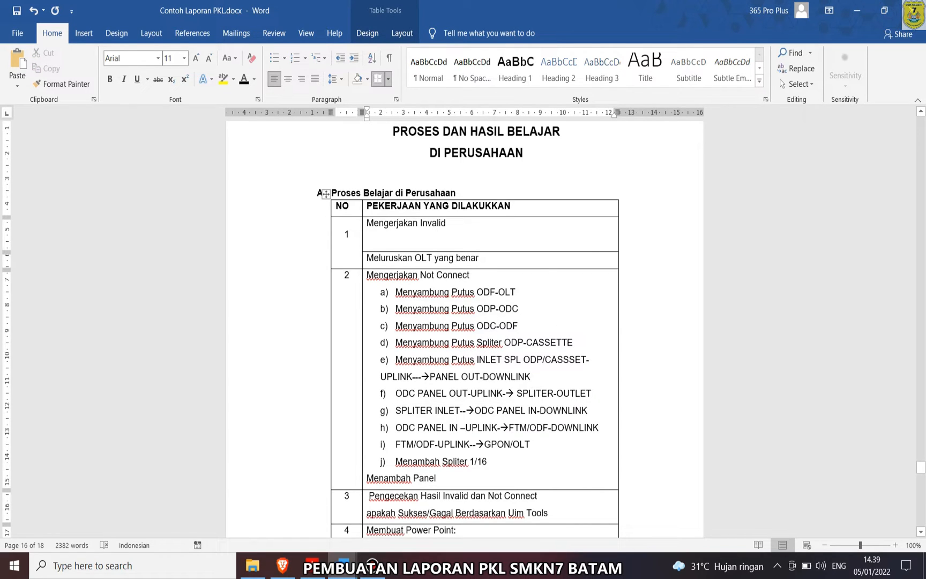
{"action": "left_click_drag", "start_coordinate": [447, 223], "coordinate": [368, 224]}
{"action": "left_click", "coordinate": [397, 275]}
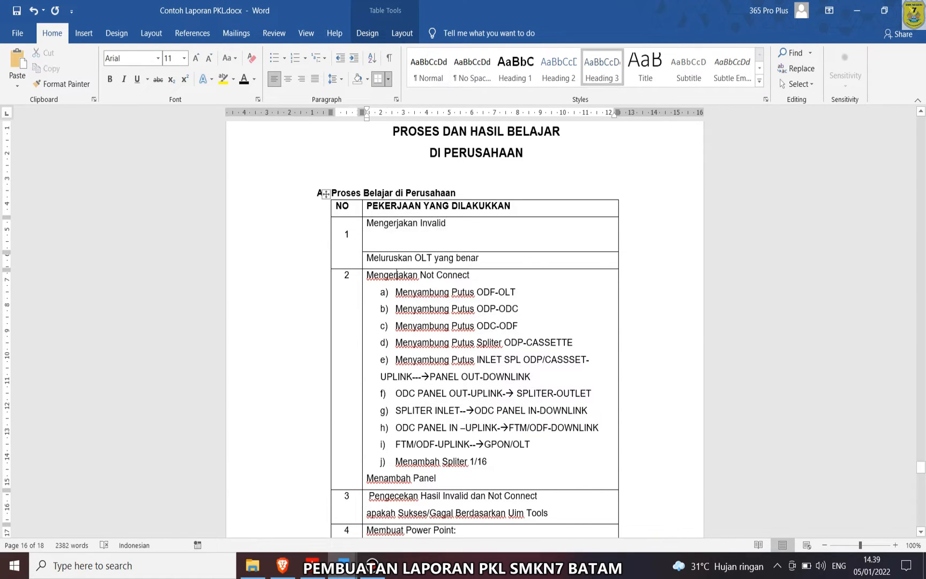
{"action": "left_click_drag", "start_coordinate": [479, 257], "coordinate": [434, 258]}
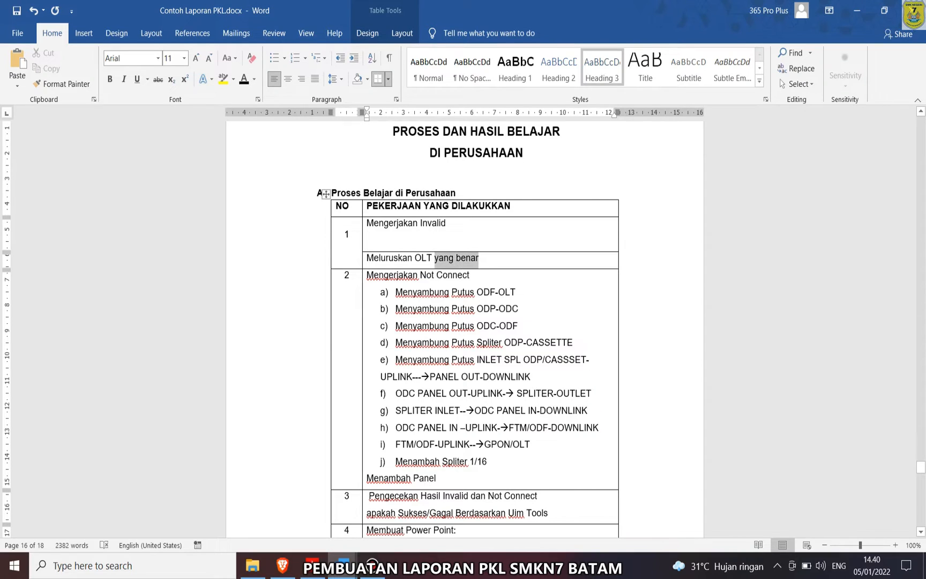
{"action": "left_click", "coordinate": [429, 292]}
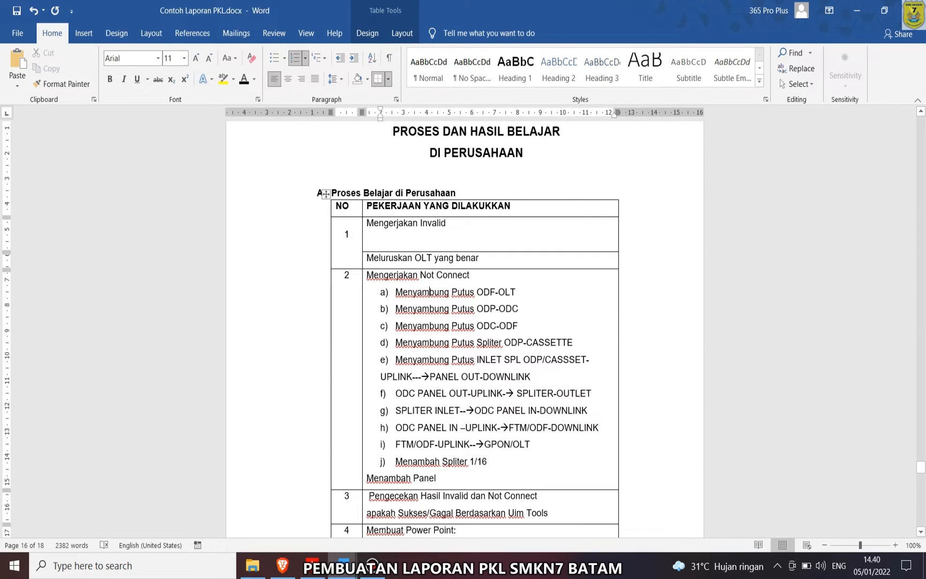
{"action": "scroll", "coordinate": [430, 292], "scroll_direction": "down", "scroll_amount": 20}
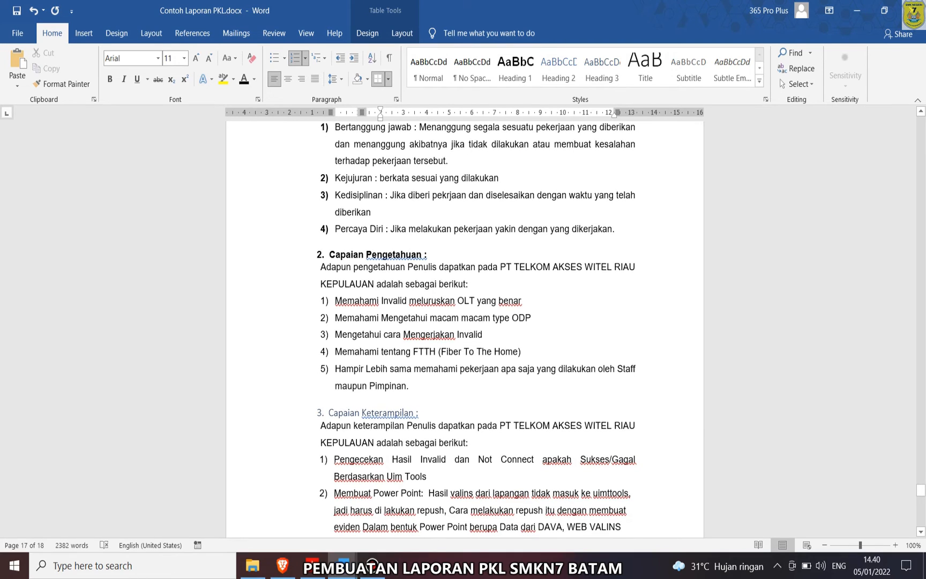
{"action": "left_click_drag", "start_coordinate": [410, 386], "coordinate": [334, 352]}
- Make the "3. Capaian Keterampilan :" heading bold and black, and try to change its font
{"action": "left_click_drag", "start_coordinate": [418, 412], "coordinate": [317, 413]}
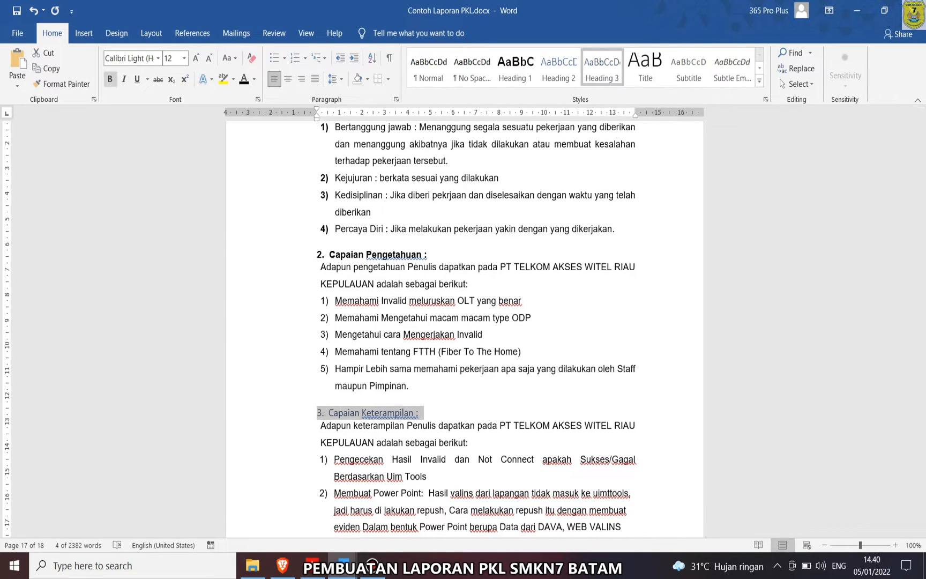
{"action": "left_click", "coordinate": [109, 79]}
{"action": "left_click", "coordinate": [244, 79]}
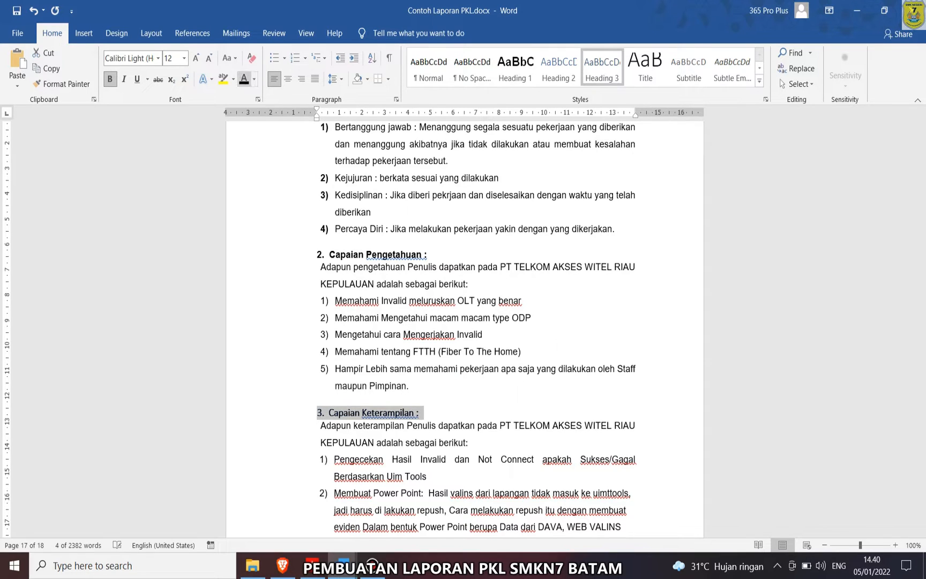
{"action": "left_click", "coordinate": [132, 59]}
{"action": "type", "text": "ading"}
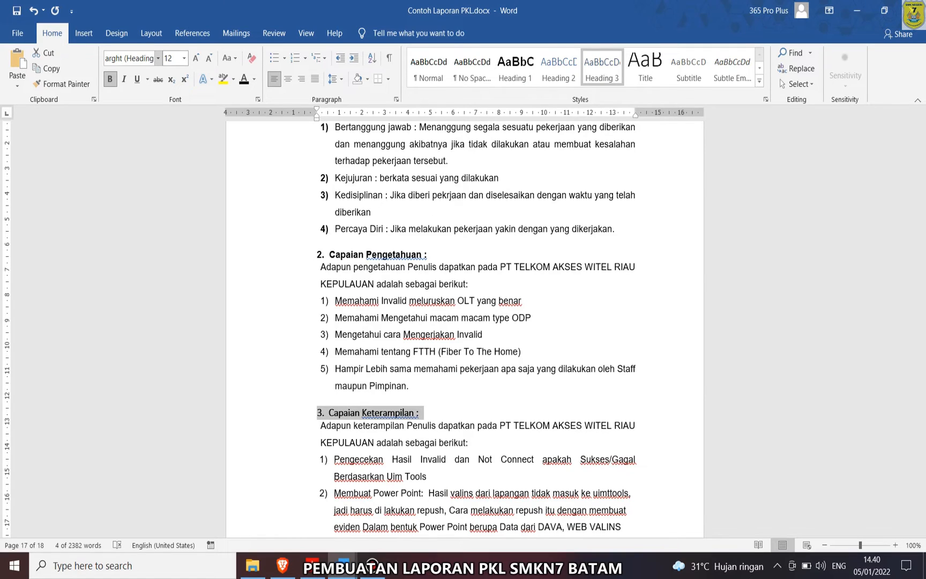
- Set all text from the "2. Capaian Pengetahuan :" heading to the end of the document to Arial 11
{"action": "left_click_drag", "start_coordinate": [318, 255], "coordinate": [483, 471]}
{"action": "left_click", "coordinate": [129, 58]}
{"action": "type", "text": "Arial"}
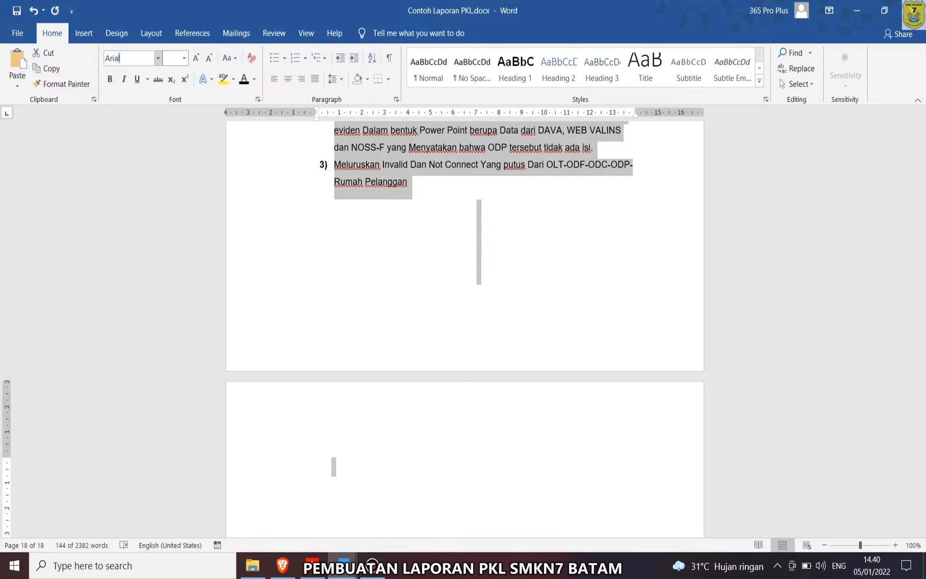
{"action": "key", "text": "Return"}
{"action": "left_click", "coordinate": [172, 58]}
{"action": "type", "text": "11"}
{"action": "key", "text": "Return"}
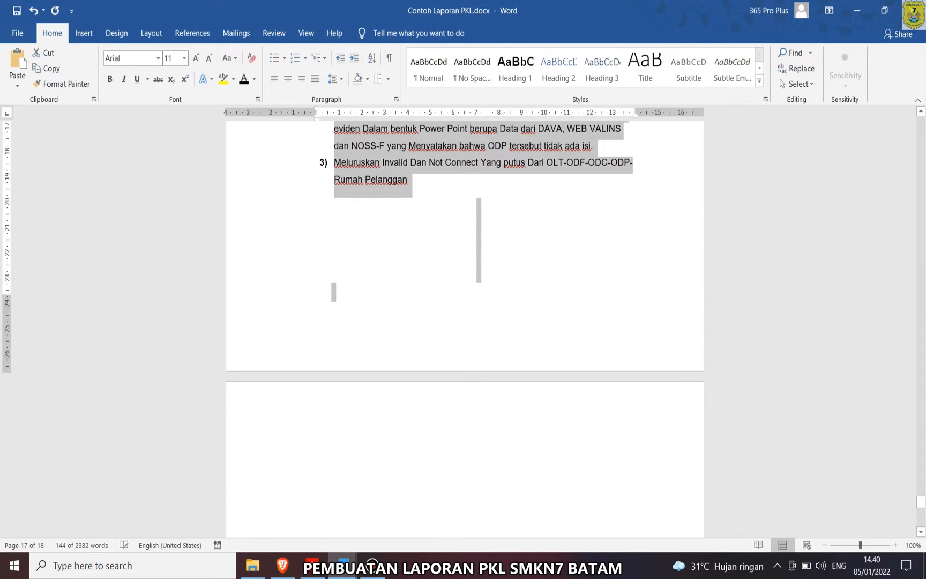
- Set the line spacing of the selected Capaian Pengetahuan and Capaian Keterampilan text to 1,5
{"action": "left_click", "coordinate": [336, 78]}
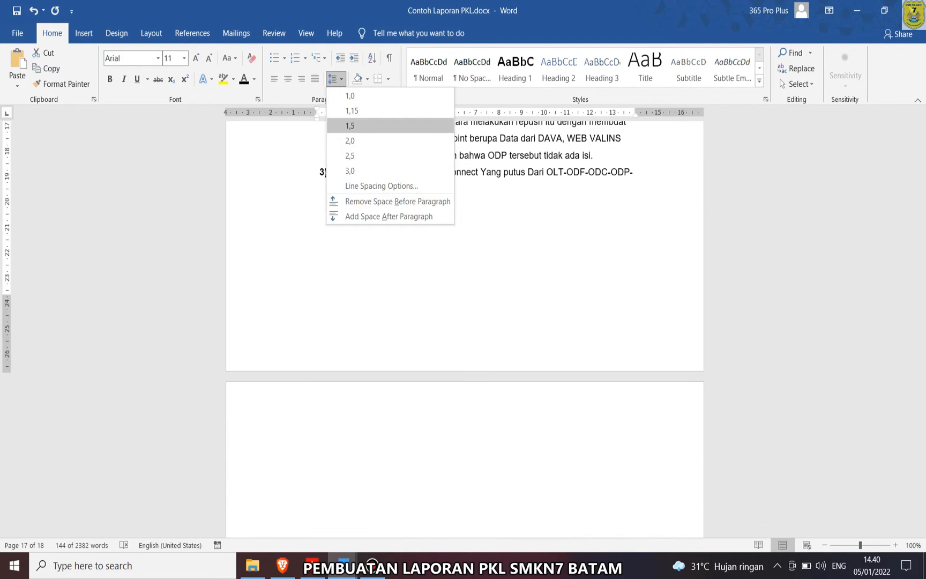
{"action": "left_click", "coordinate": [365, 126]}
{"action": "scroll", "coordinate": [464, 329], "scroll_direction": "up", "scroll_amount": 6}
{"action": "left_click", "coordinate": [428, 373]}
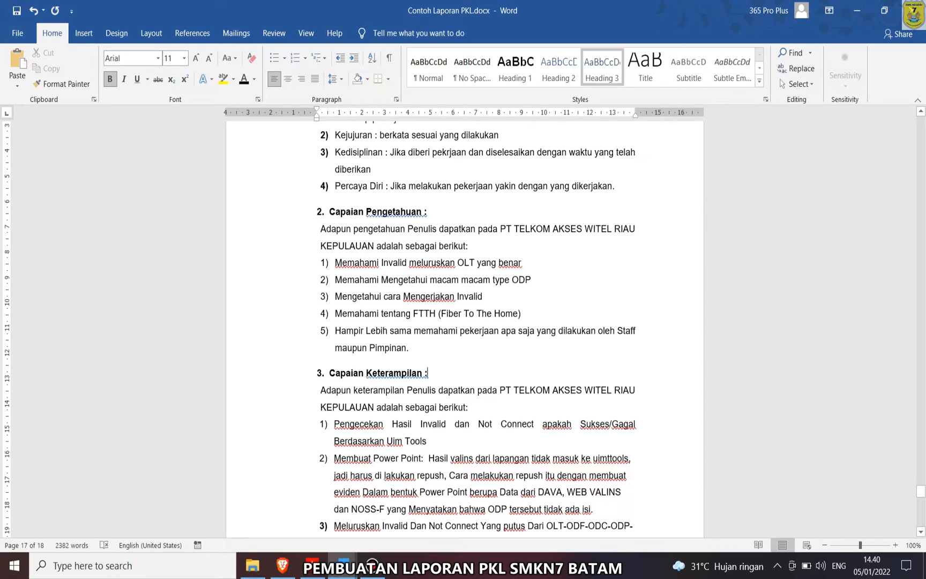
- Review the introductory sentence and the numbered items under the "3. Capaian Keterampilan :" heading
{"action": "left_click_drag", "start_coordinate": [321, 391], "coordinate": [509, 408]}
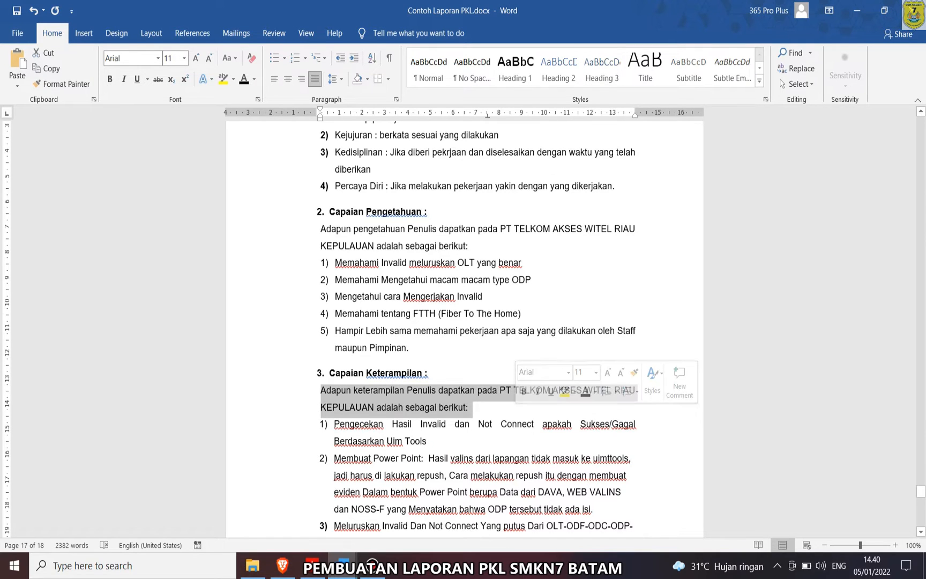
{"action": "scroll", "coordinate": [477, 321], "scroll_direction": "down", "scroll_amount": 3}
{"action": "left_click_drag", "start_coordinate": [334, 327], "coordinate": [431, 345]}
{"action": "left_click", "coordinate": [369, 328]}
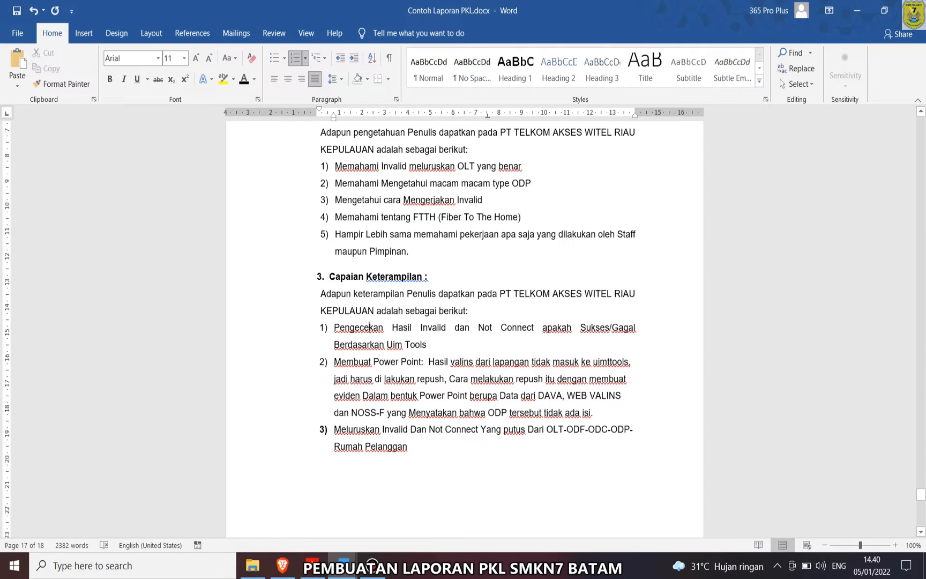
{"action": "left_click_drag", "start_coordinate": [412, 456], "coordinate": [334, 328]}
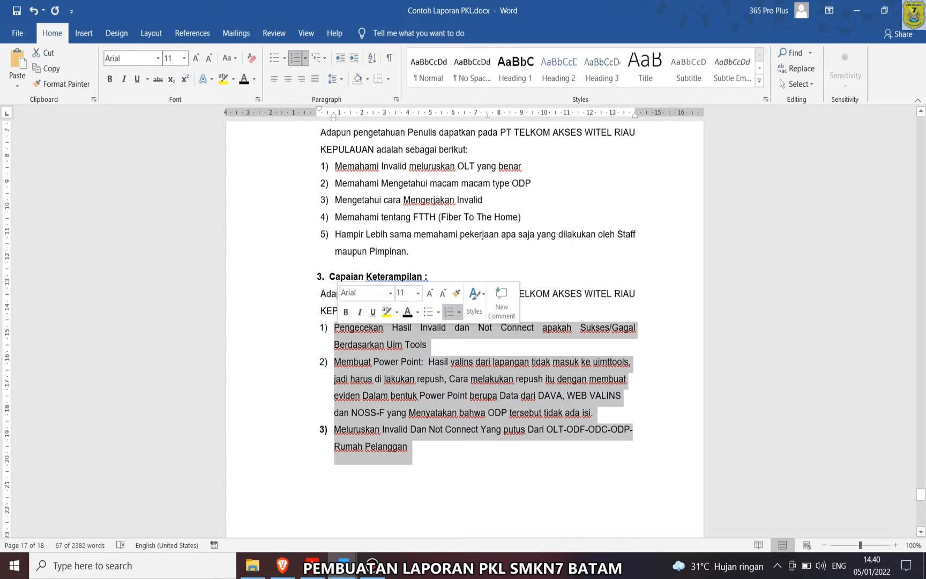
{"action": "left_click", "coordinate": [324, 328]}
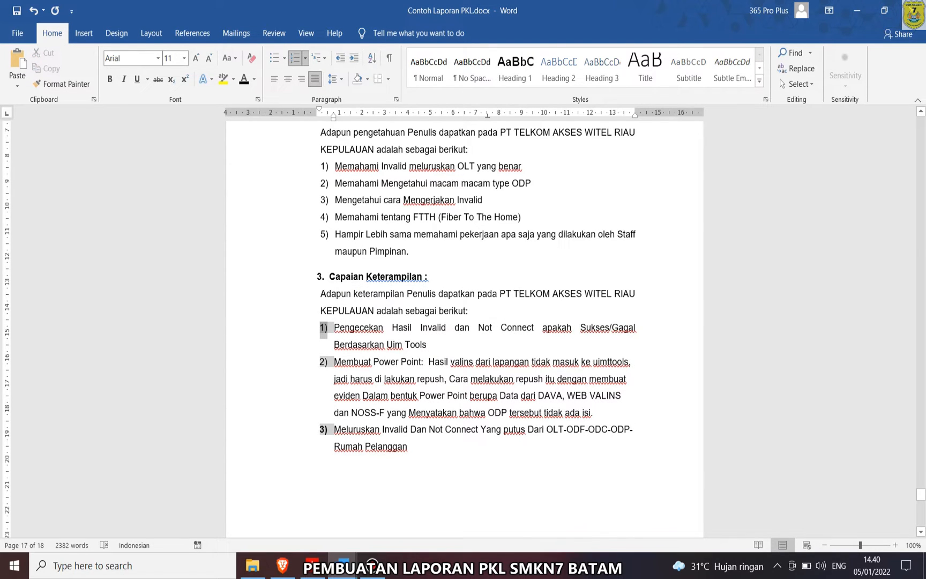
- Check BAB III from the "Proses Belajar di Perusahaan" heading and table through the Capaian subheadings of section B
{"action": "scroll", "coordinate": [464, 329], "scroll_direction": "up", "scroll_amount": 8}
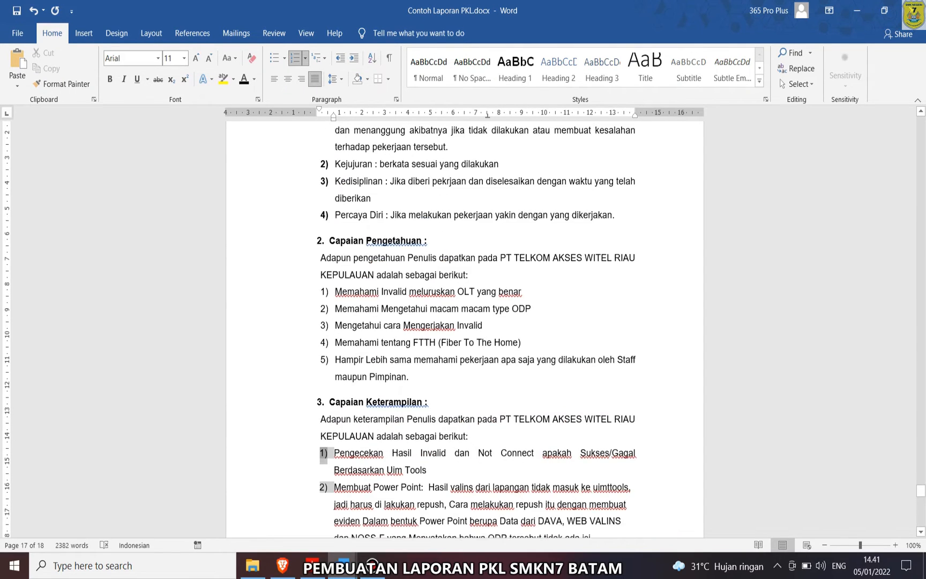
{"action": "scroll", "coordinate": [465, 329], "scroll_direction": "down", "scroll_amount": 14}
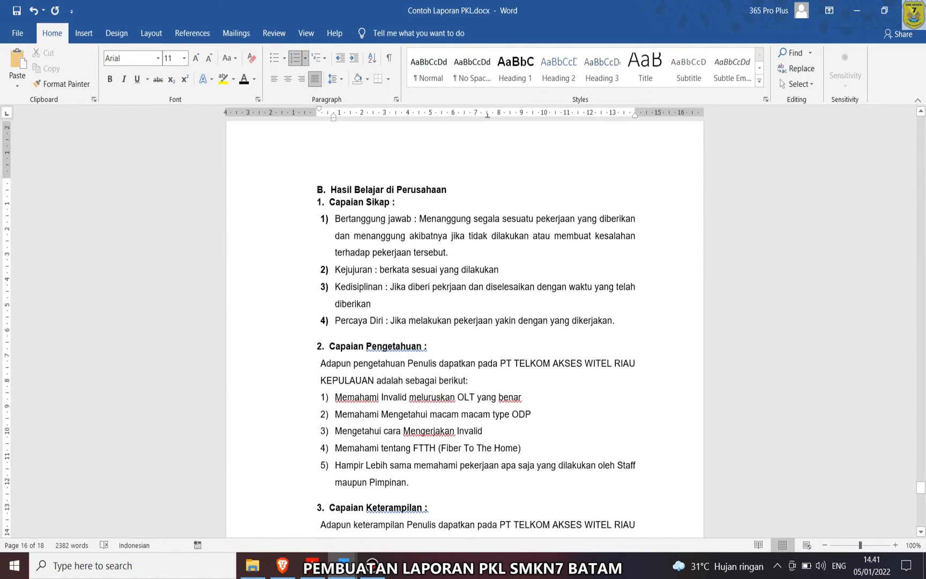
{"action": "scroll", "coordinate": [464, 329], "scroll_direction": "up", "scroll_amount": 12}
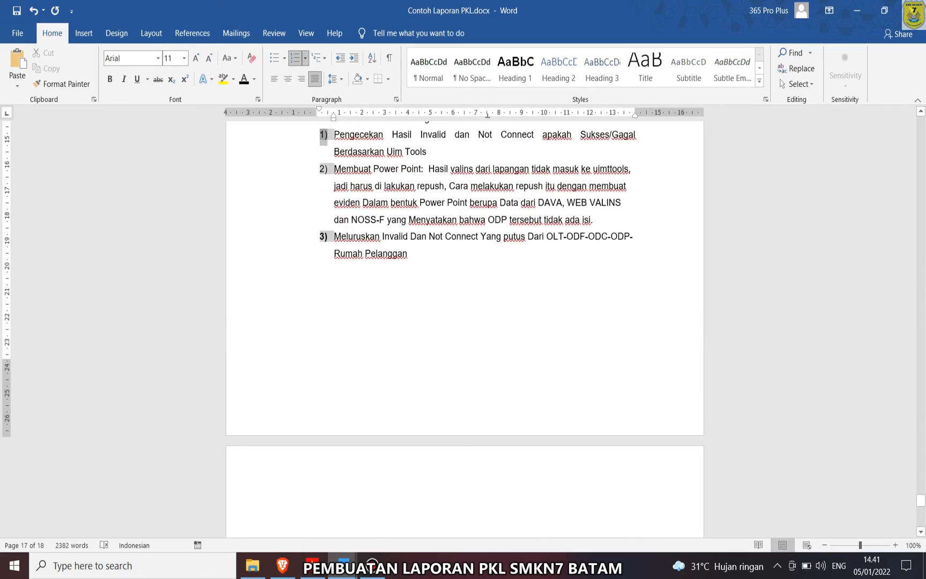
{"action": "scroll", "coordinate": [465, 329], "scroll_direction": "up", "scroll_amount": 18}
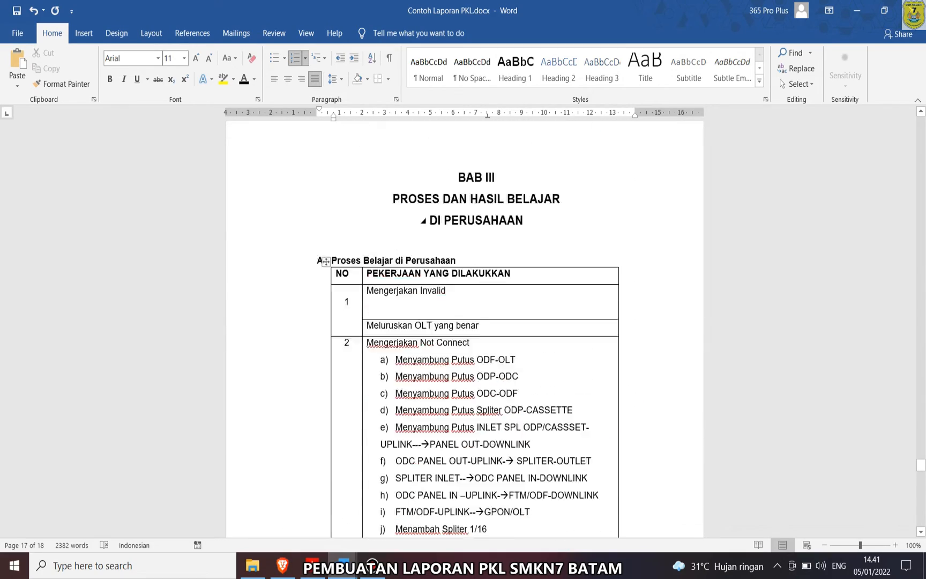
{"action": "scroll", "coordinate": [465, 329], "scroll_direction": "down", "scroll_amount": 3}
{"action": "scroll", "coordinate": [465, 329], "scroll_direction": "down", "scroll_amount": 20}
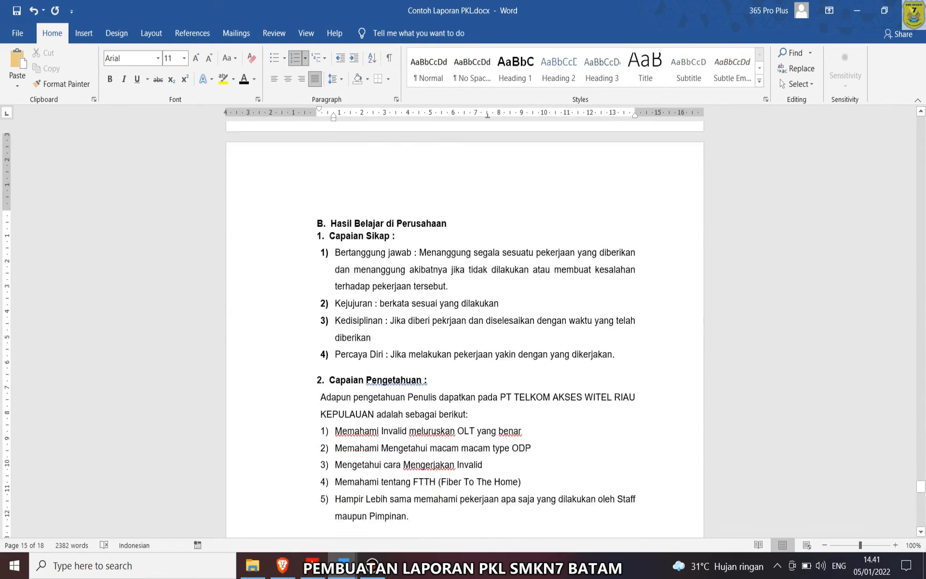
{"action": "scroll", "coordinate": [464, 329], "scroll_direction": "up", "scroll_amount": 17}
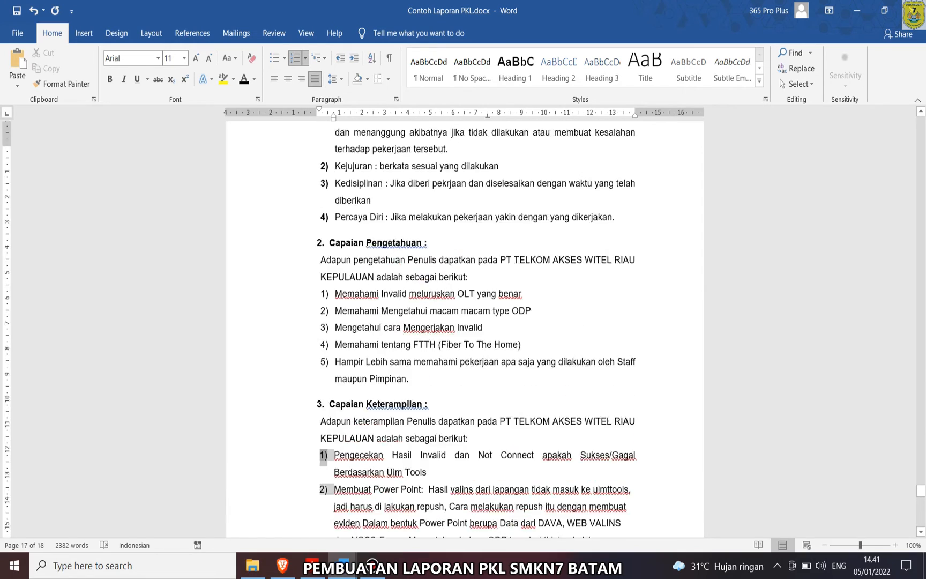
{"action": "scroll", "coordinate": [465, 329], "scroll_direction": "up", "scroll_amount": 15}
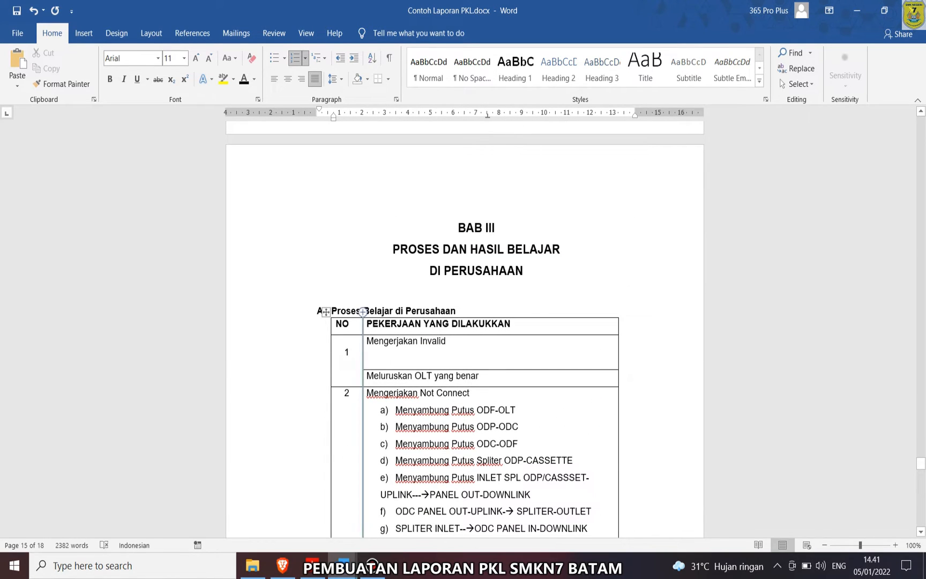
{"action": "left_click_drag", "start_coordinate": [322, 292], "coordinate": [459, 312]}
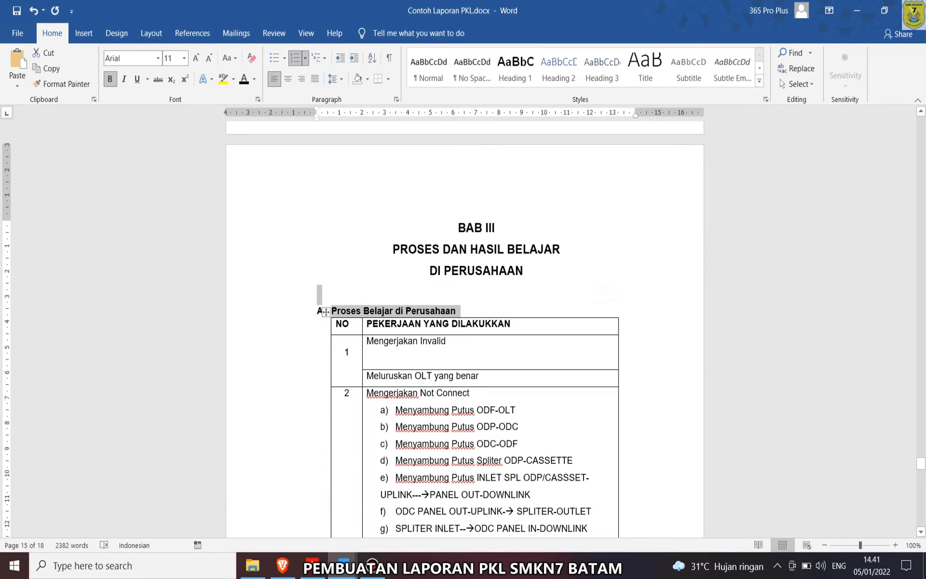
{"action": "scroll", "coordinate": [459, 312], "scroll_direction": "down", "scroll_amount": 16}
{"action": "scroll", "coordinate": [464, 329], "scroll_direction": "down", "scroll_amount": 3}
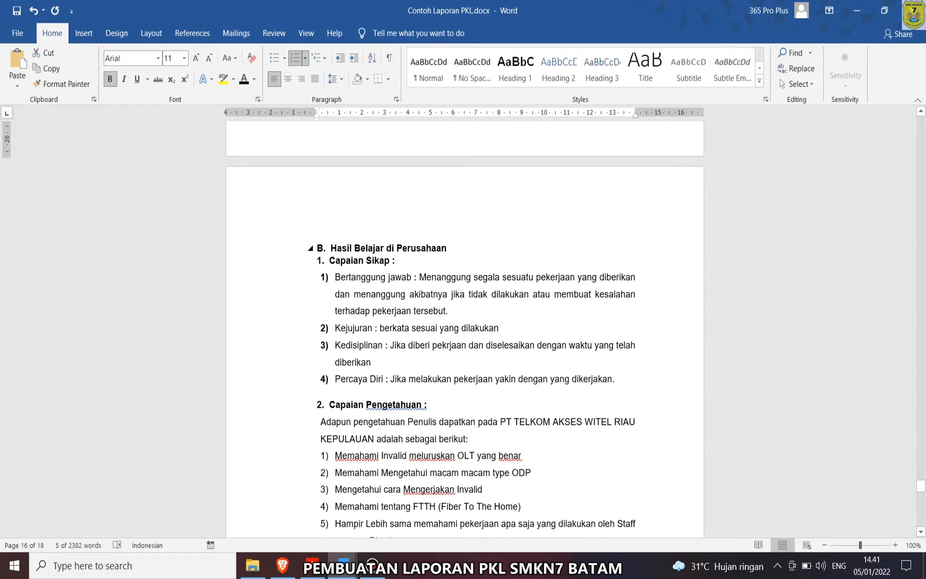
{"action": "left_click_drag", "start_coordinate": [374, 248], "coordinate": [447, 248]}
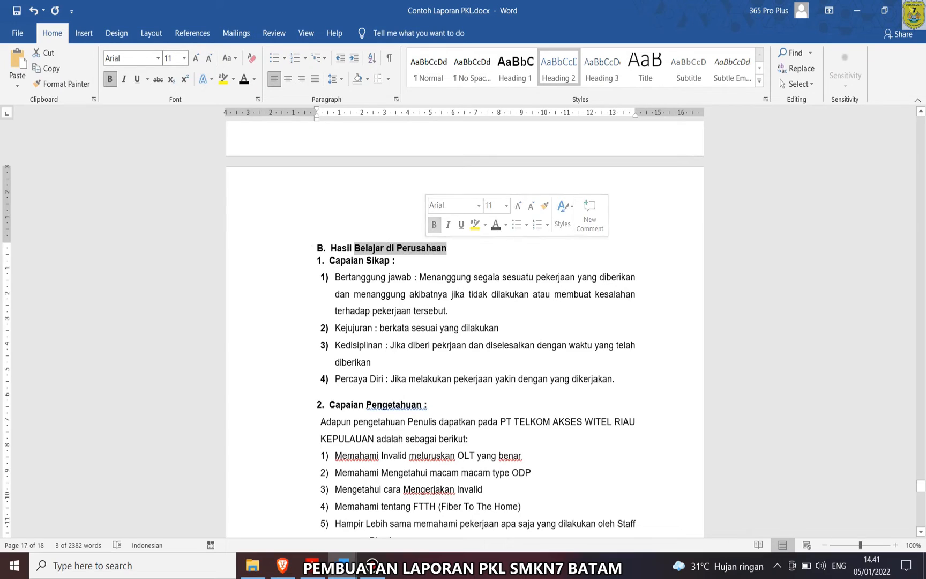
{"action": "left_click", "coordinate": [397, 260]}
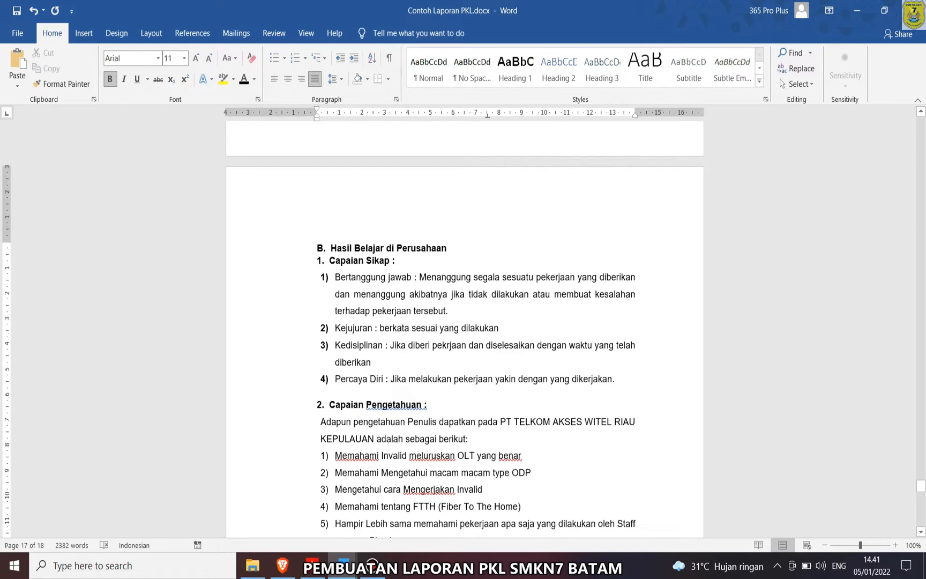
{"action": "scroll", "coordinate": [430, 404], "scroll_direction": "down", "scroll_amount": 4}
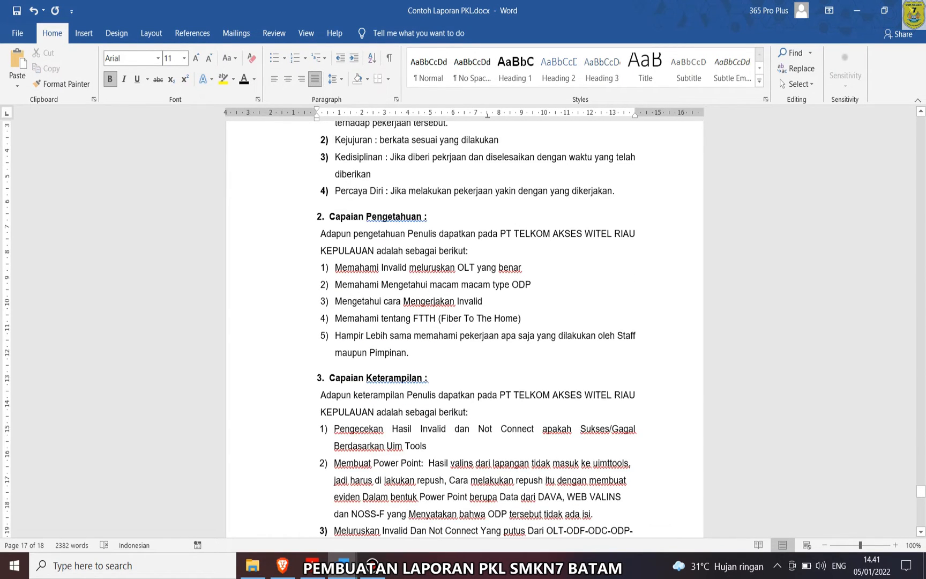
{"action": "left_click", "coordinate": [430, 374]}
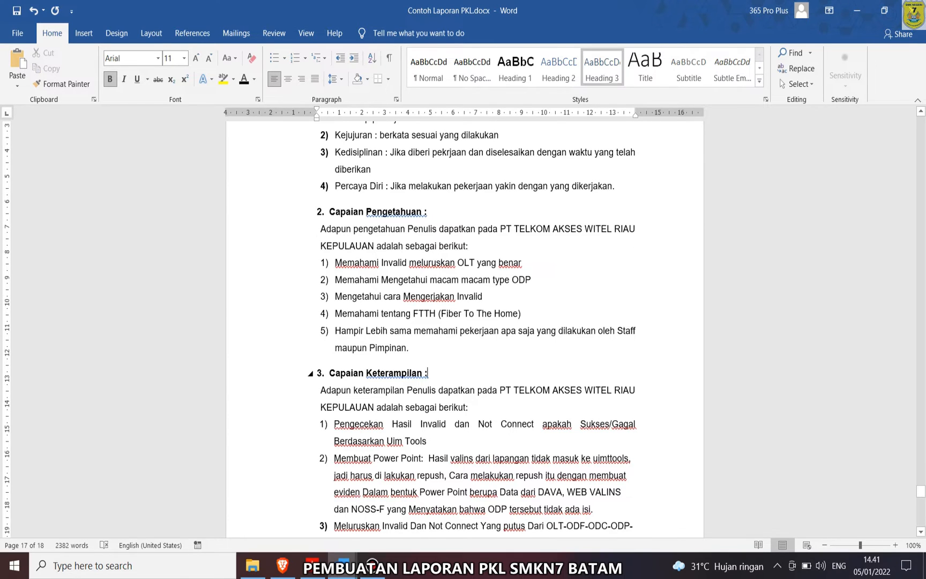
- Copy the whole BAB IV PENUTUP chapter, through the Saran untuk perusahaan items, from the reference report for the blank last page of Contoh Laporan PKL.docx
{"action": "scroll", "coordinate": [316, 422], "scroll_direction": "down", "scroll_amount": 8}
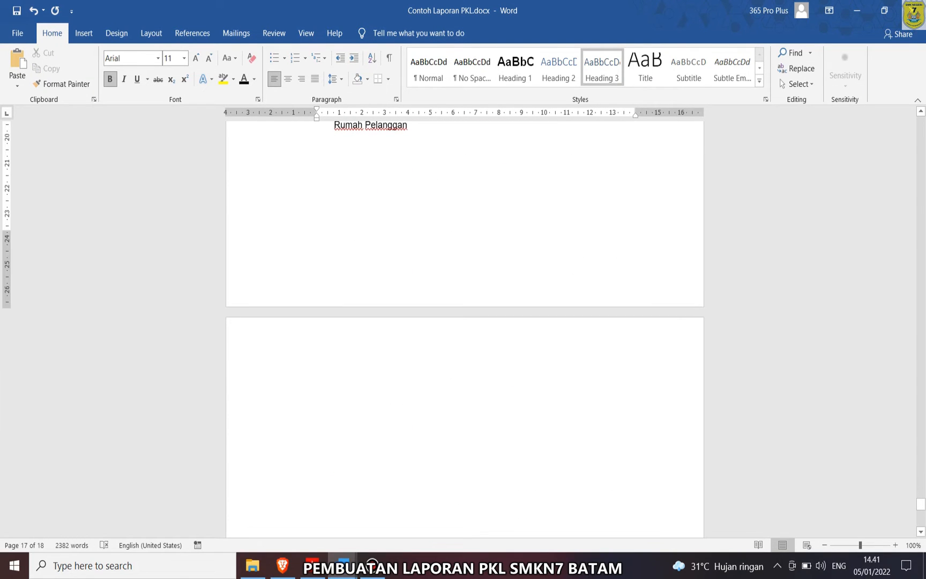
{"action": "left_click", "coordinate": [316, 422]}
{"action": "mouse_move", "coordinate": [343, 565]}
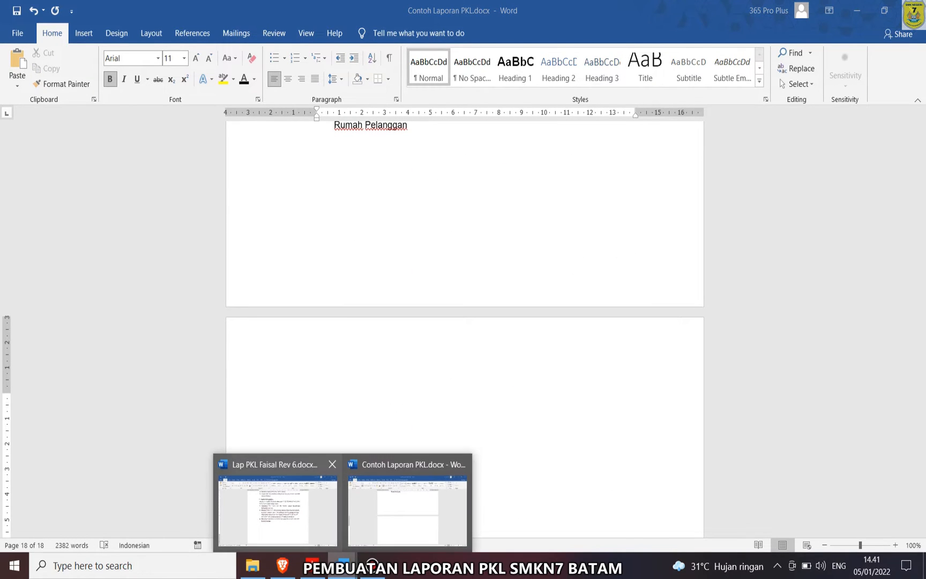
{"action": "left_click", "coordinate": [280, 509]}
{"action": "scroll", "coordinate": [464, 329], "scroll_direction": "down", "scroll_amount": 3}
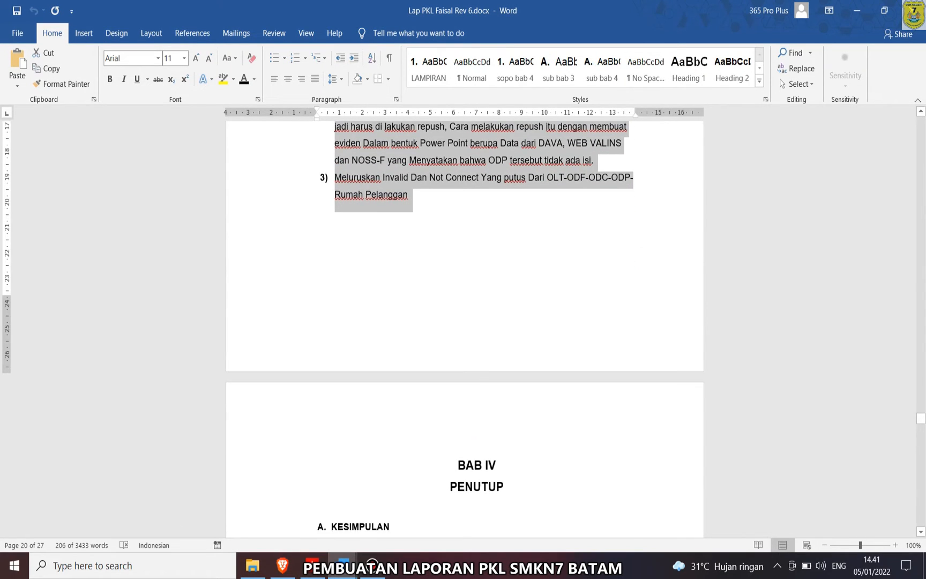
{"action": "scroll", "coordinate": [464, 329], "scroll_direction": "down", "scroll_amount": 3}
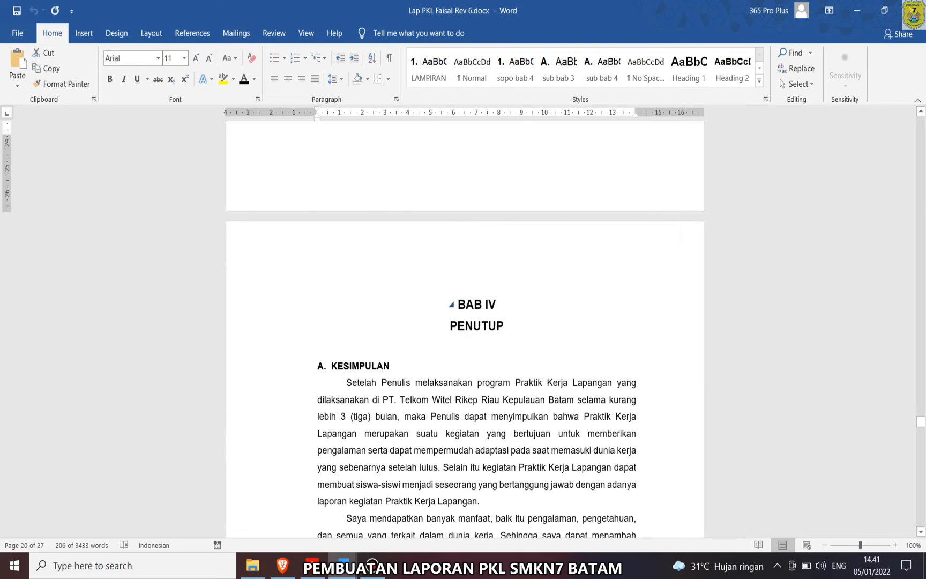
{"action": "left_click", "coordinate": [497, 305]}
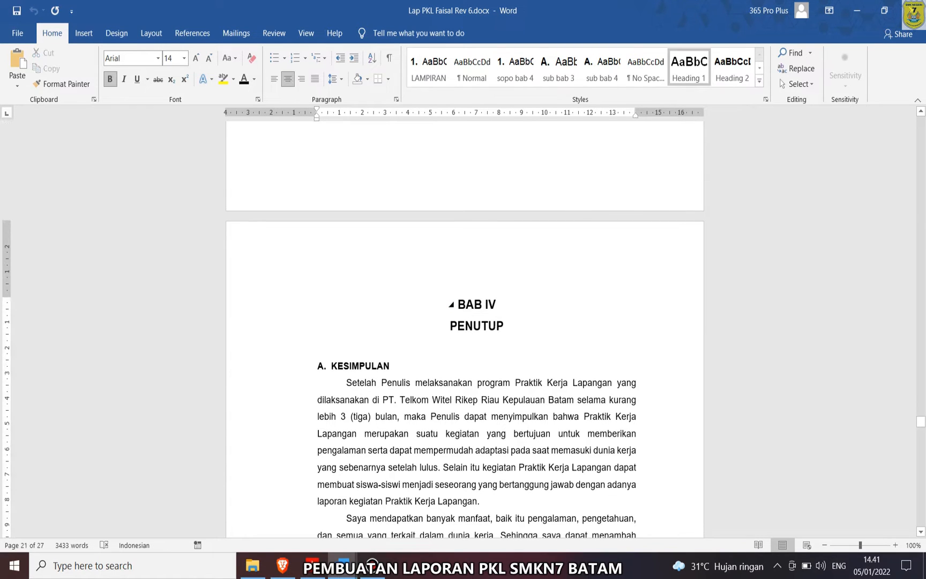
{"action": "left_click_drag", "start_coordinate": [458, 305], "coordinate": [611, 317]}
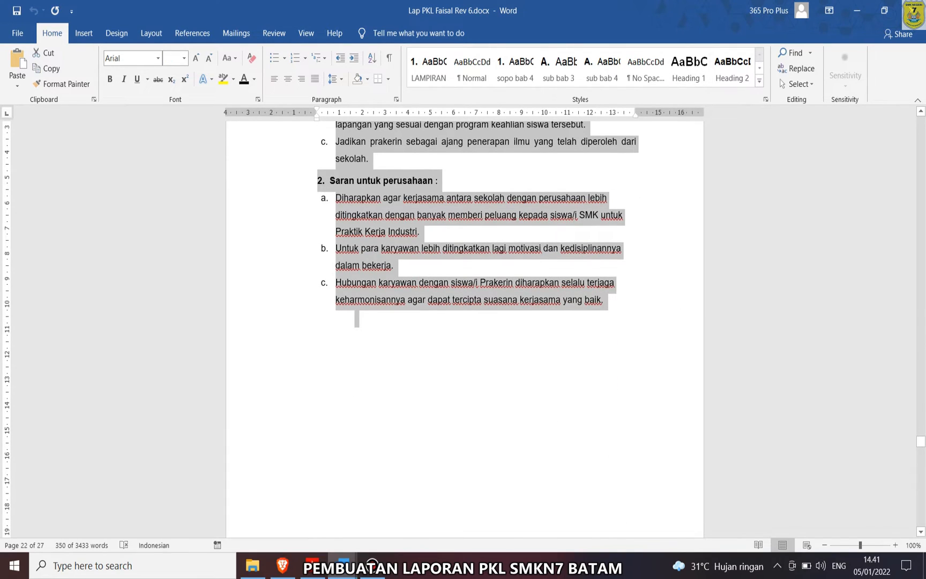
{"action": "left_click", "coordinate": [343, 566]}
{"action": "left_click", "coordinate": [407, 506]}
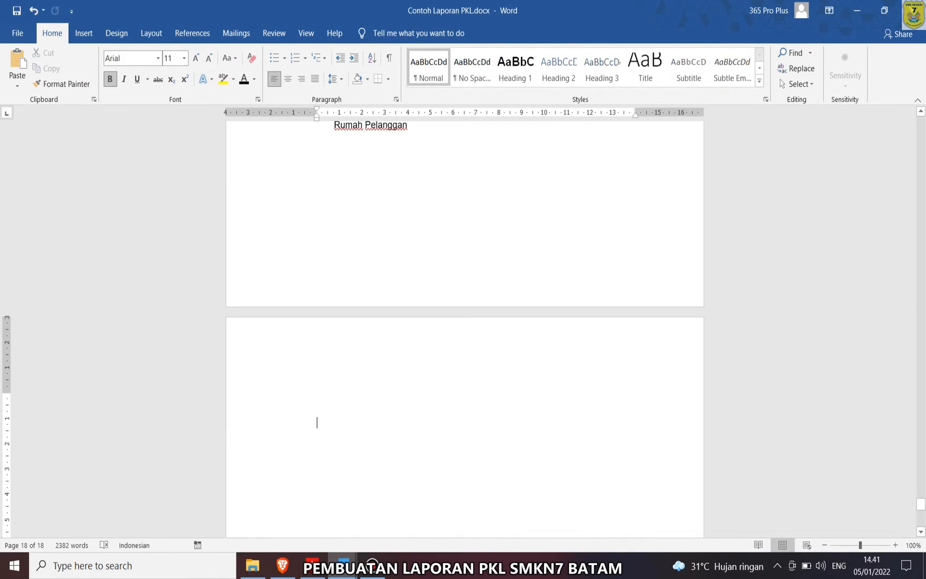
- Paste the copied BAB IV PENUTUP chapter onto the blank last page and delete the empty line above its heading
{"action": "key", "text": "ctrl+v"}
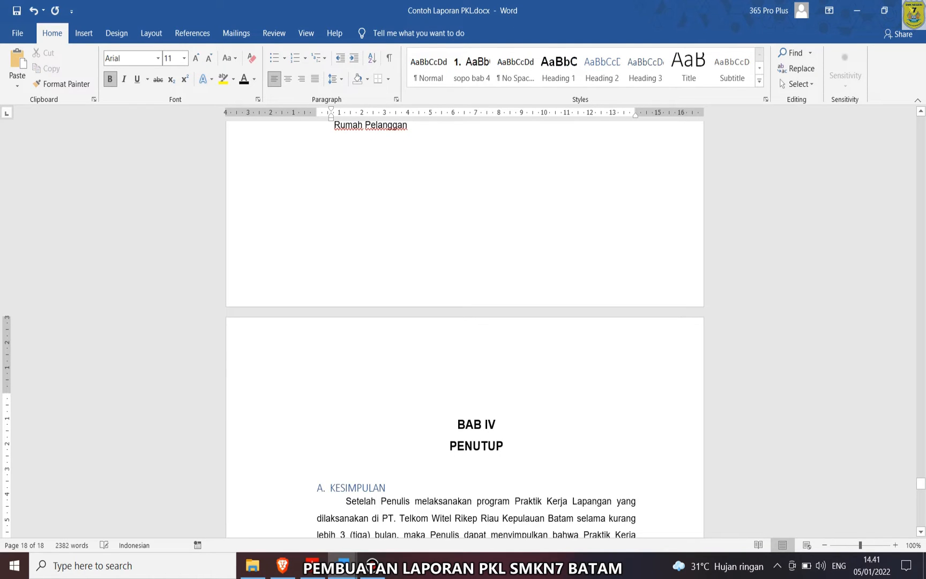
{"action": "scroll", "coordinate": [465, 329], "scroll_direction": "down", "scroll_amount": 3}
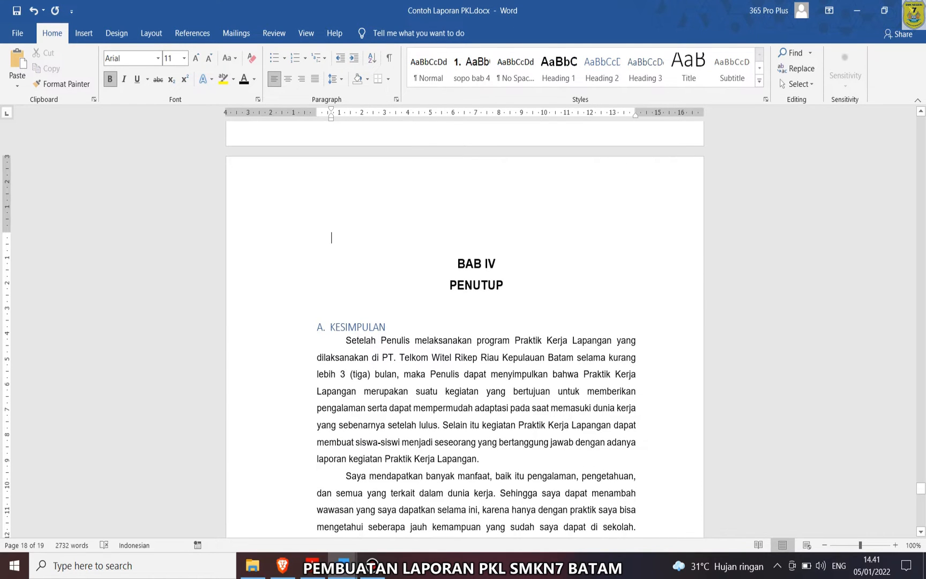
{"action": "key", "text": "Delete"}
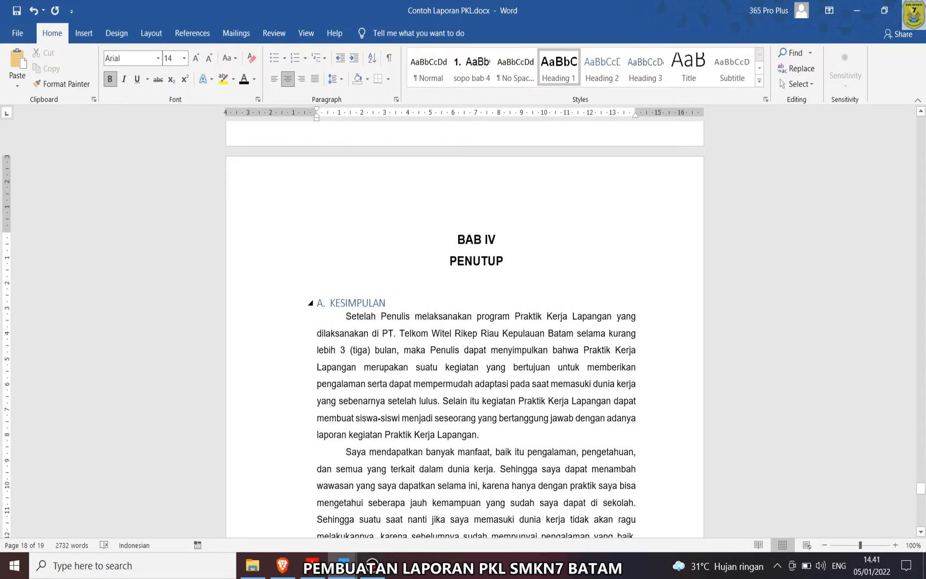
- Make the KESIMPULAN heading black and set the whole BAB IV chapter's font to Arial, size 11
{"action": "left_click", "coordinate": [310, 303]}
{"action": "left_click", "coordinate": [244, 79]}
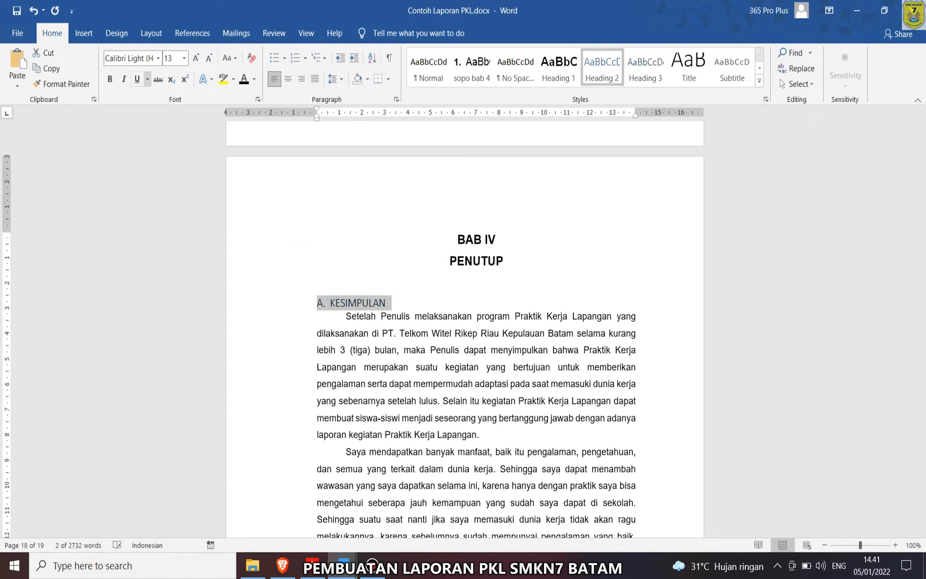
{"action": "key", "text": "ctrl+a"}
{"action": "scroll", "coordinate": [465, 342], "scroll_direction": "down", "scroll_amount": 20}
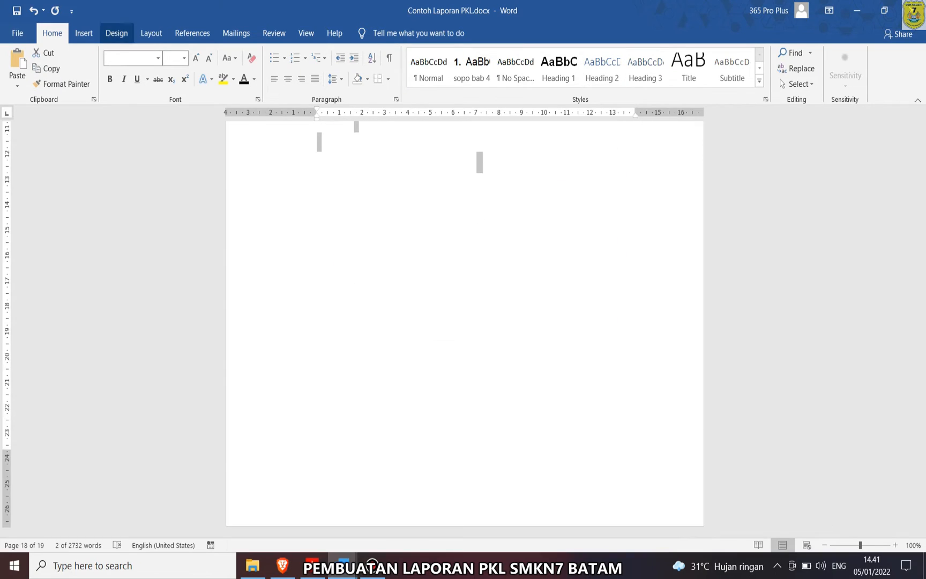
{"action": "type", "text": "Ar"}
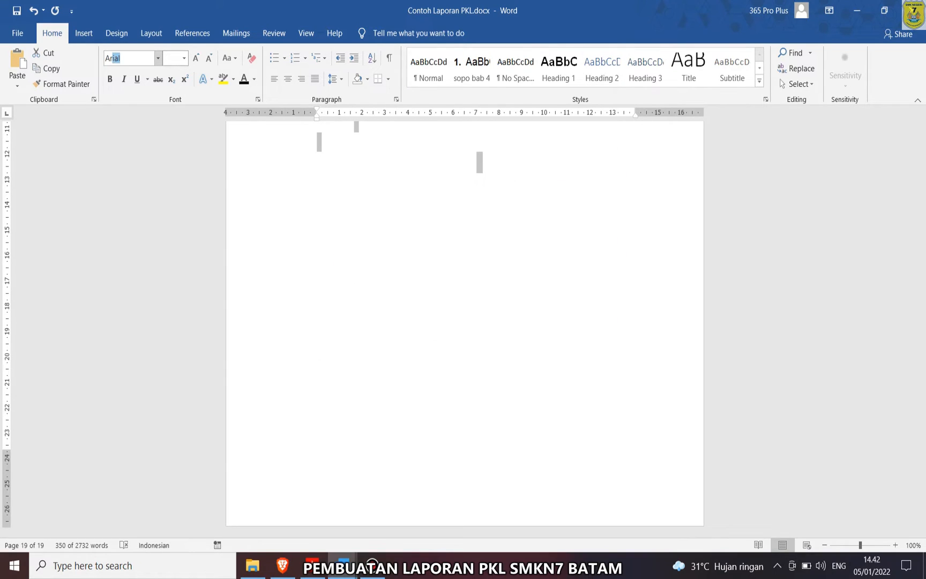
{"action": "type", "text": "ial"}
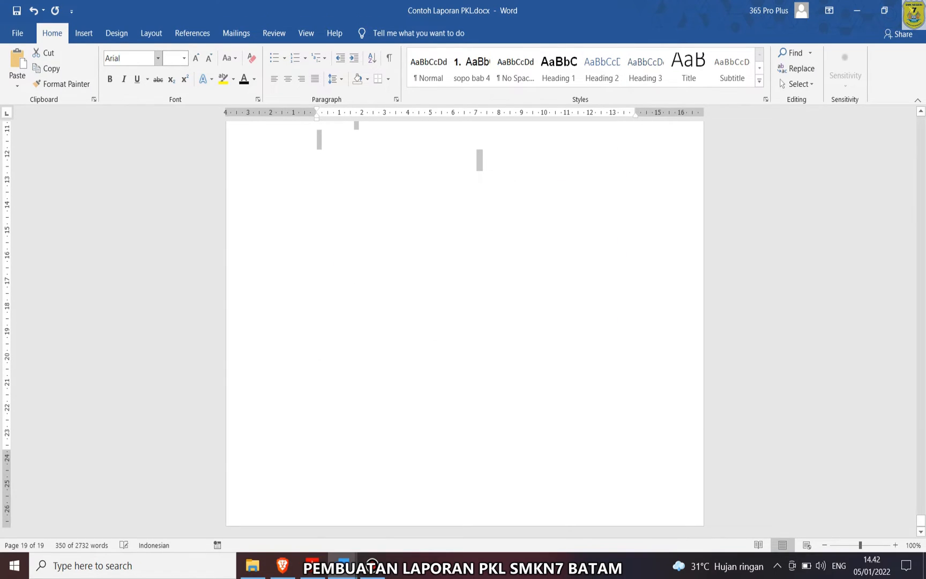
{"action": "key", "text": "Tab"}
{"action": "type", "text": "11"}
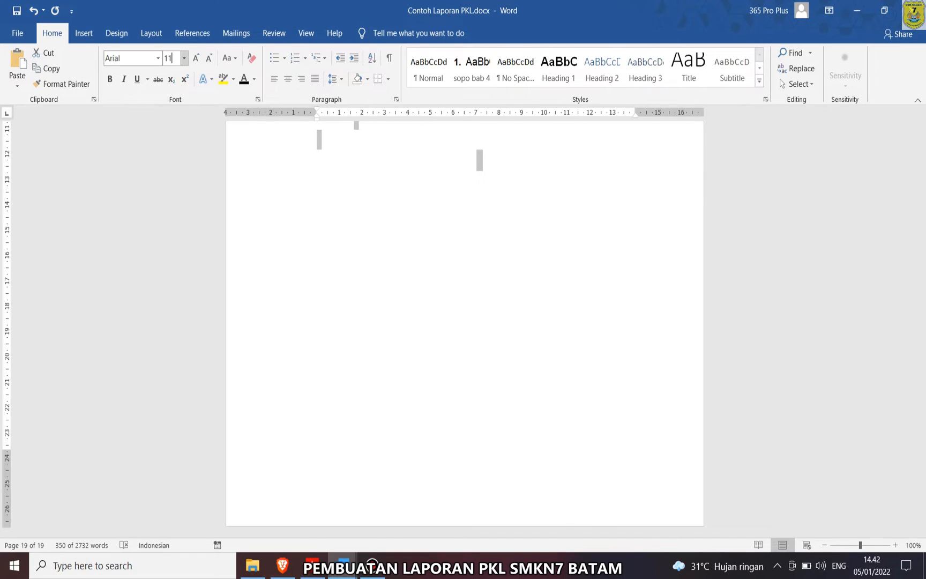
{"action": "key", "text": "Return"}
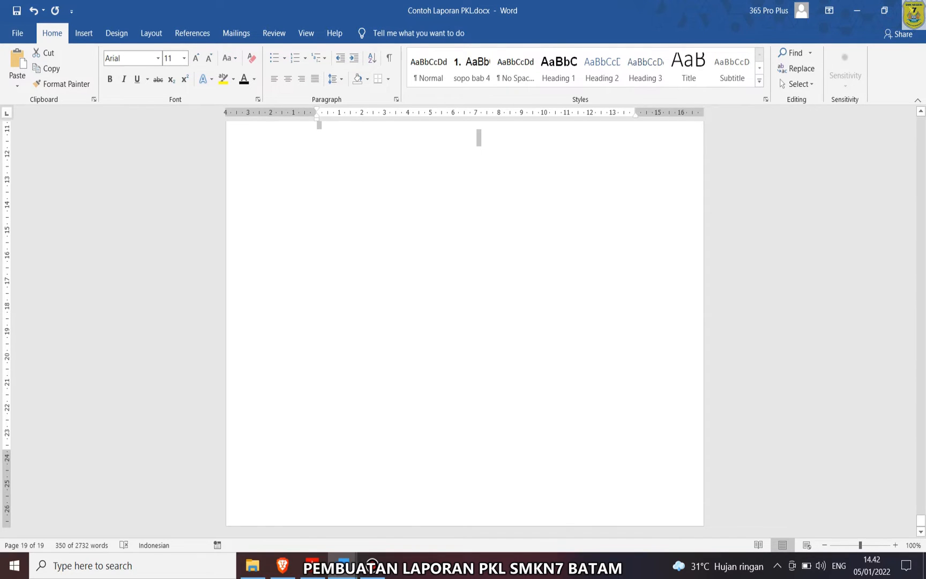
- Set the line spacing of the selected BAB IV text and its paragraph spacing before and after to 0 pt
{"action": "left_click", "coordinate": [333, 79]}
{"action": "left_click", "coordinate": [354, 125]}
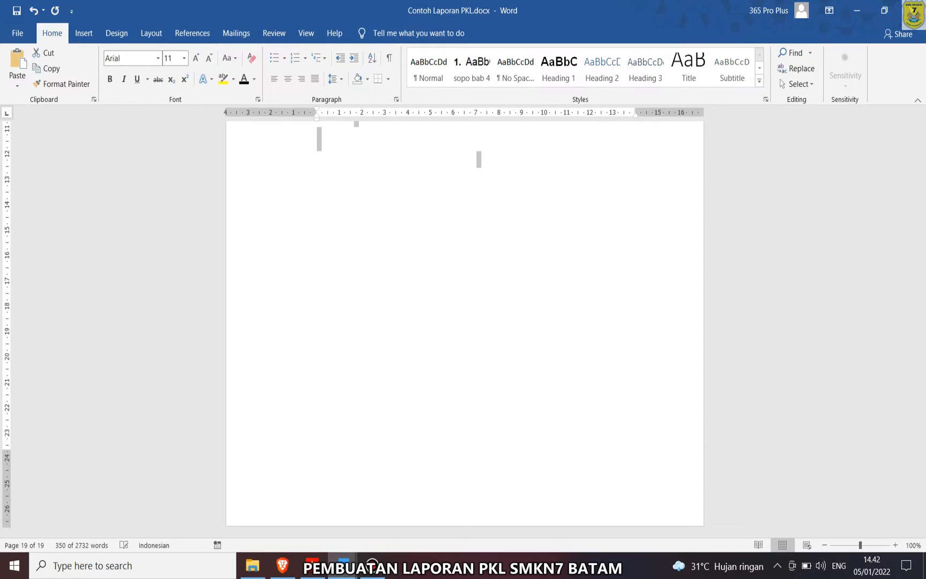
{"action": "left_click", "coordinate": [151, 33]}
{"action": "type", "text": "0"}
{"action": "key", "text": "Tab"}
{"action": "type", "text": "0"}
{"action": "key", "text": "Return"}
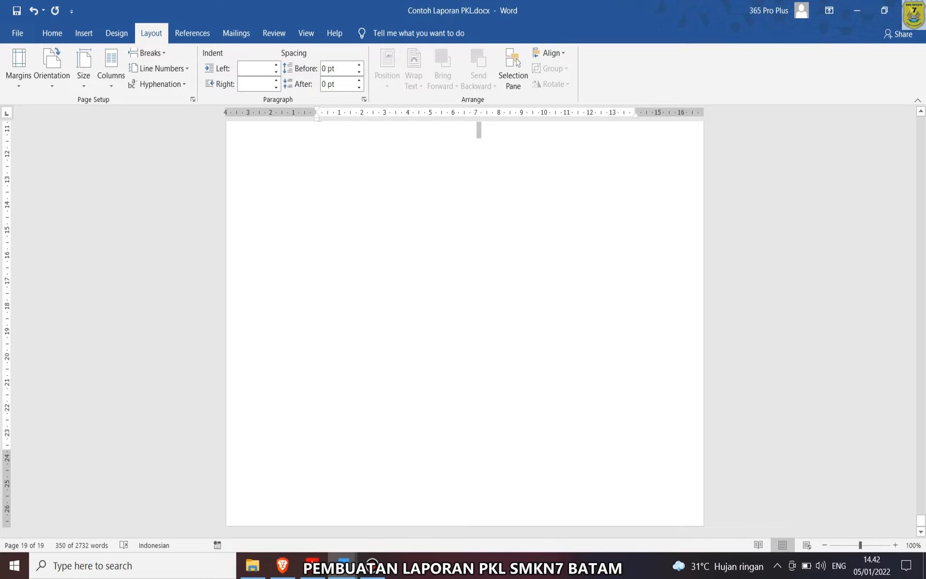
- Enlarge the BAB IV and PENUTUP chapter title lines to font size 14
{"action": "scroll", "coordinate": [464, 322], "scroll_direction": "up", "scroll_amount": 8}
{"action": "left_click", "coordinate": [52, 33]}
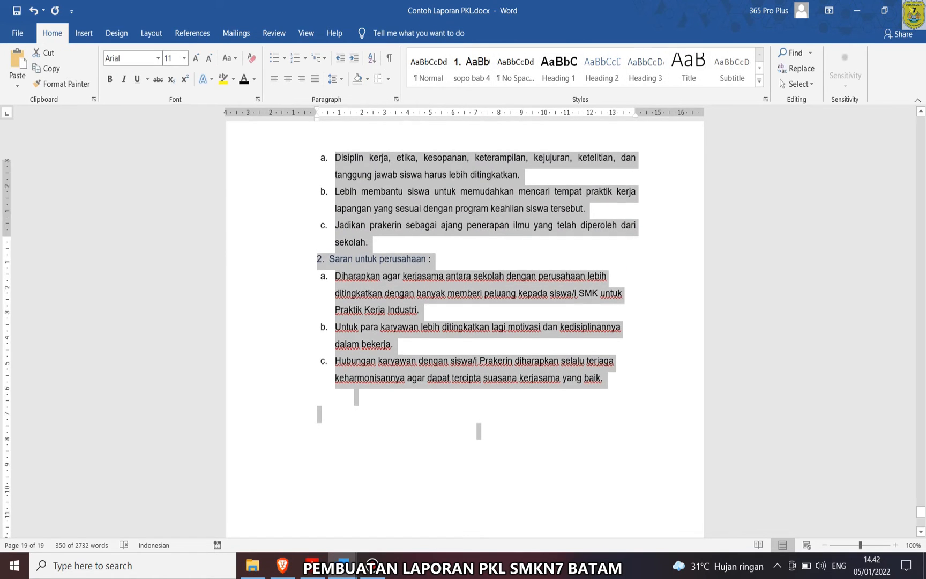
{"action": "scroll", "coordinate": [464, 321], "scroll_direction": "up", "scroll_amount": 15}
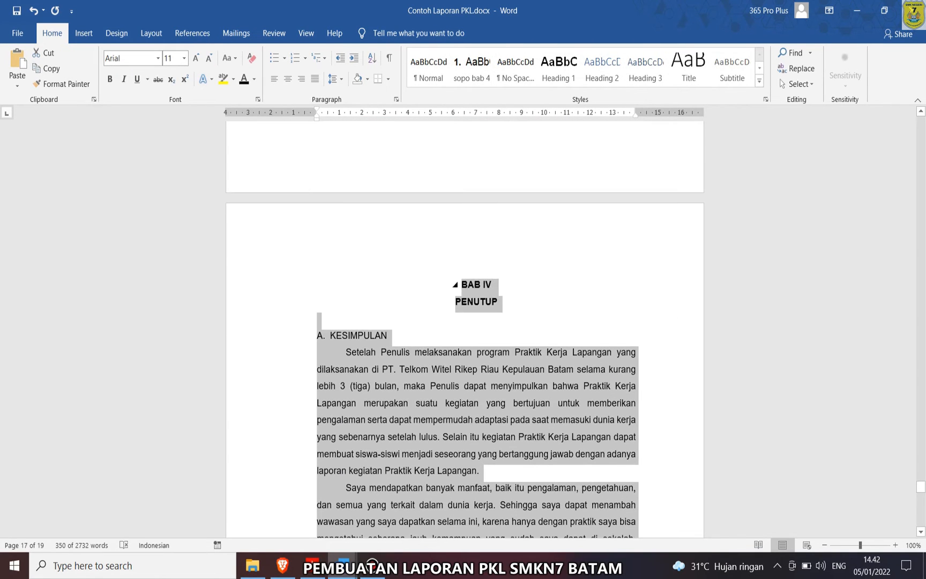
{"action": "left_click", "coordinate": [476, 284]}
{"action": "triple_click", "coordinate": [476, 292]}
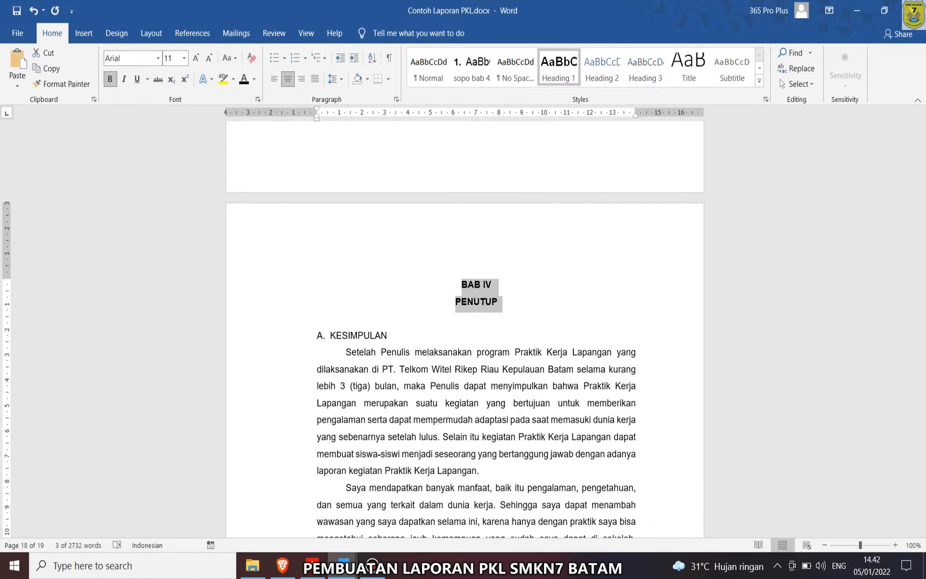
{"action": "left_click", "coordinate": [196, 57]}
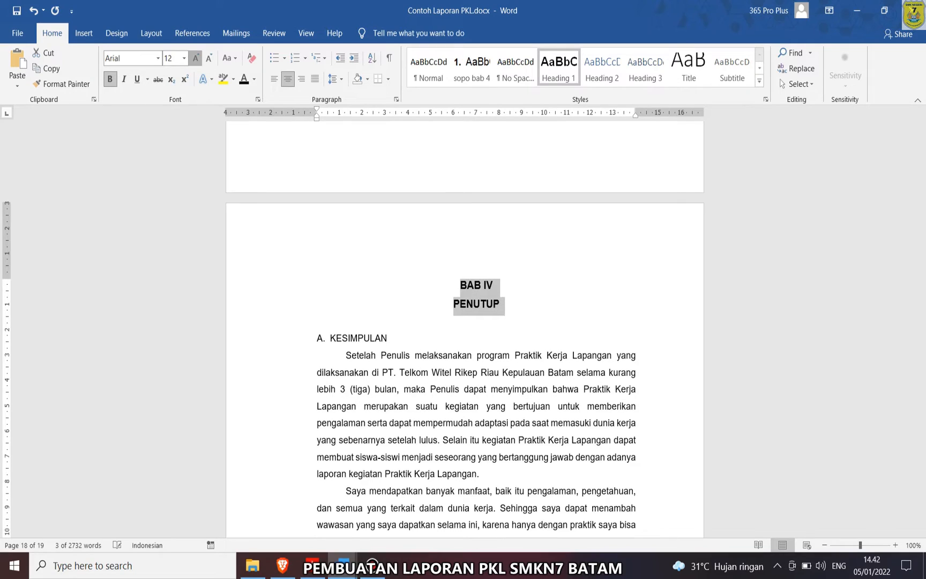
{"action": "left_click", "coordinate": [196, 58]}
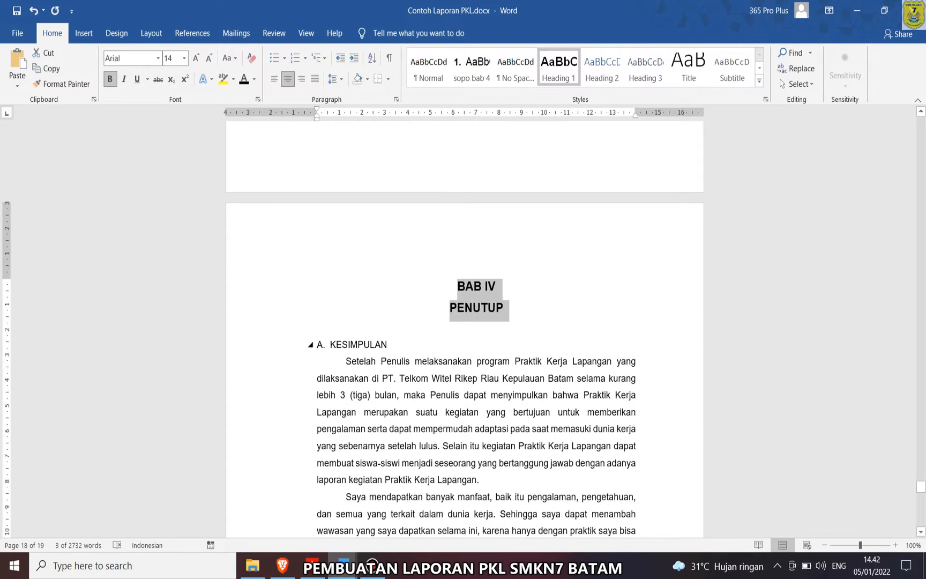
- Make the A. KESIMPULAN heading bold and delete its manually typed "A." label
{"action": "left_click_drag", "start_coordinate": [387, 344], "coordinate": [317, 344]}
{"action": "left_click", "coordinate": [110, 79]}
{"action": "left_click", "coordinate": [325, 345]}
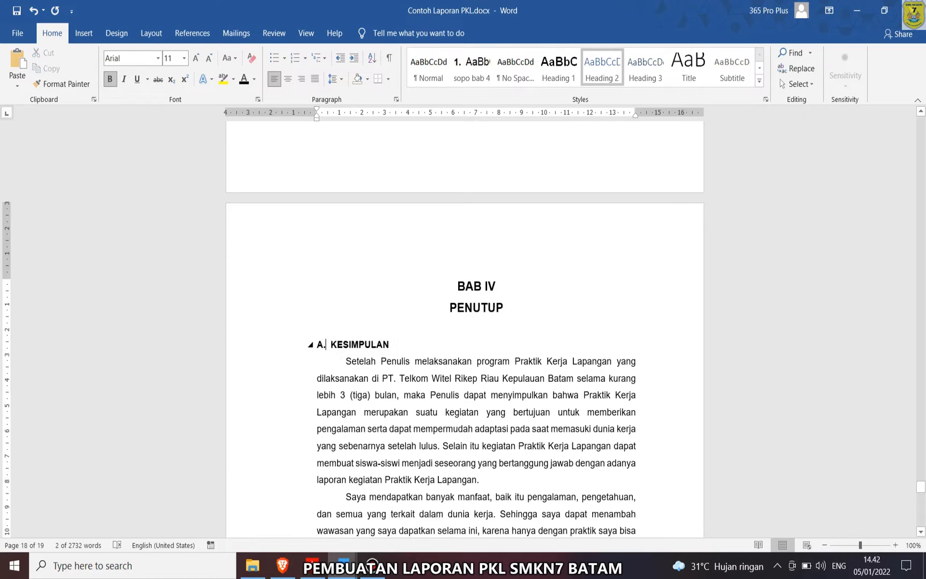
{"action": "left_click_drag", "start_coordinate": [330, 346], "coordinate": [317, 345]}
{"action": "key", "text": "BackSpace"}
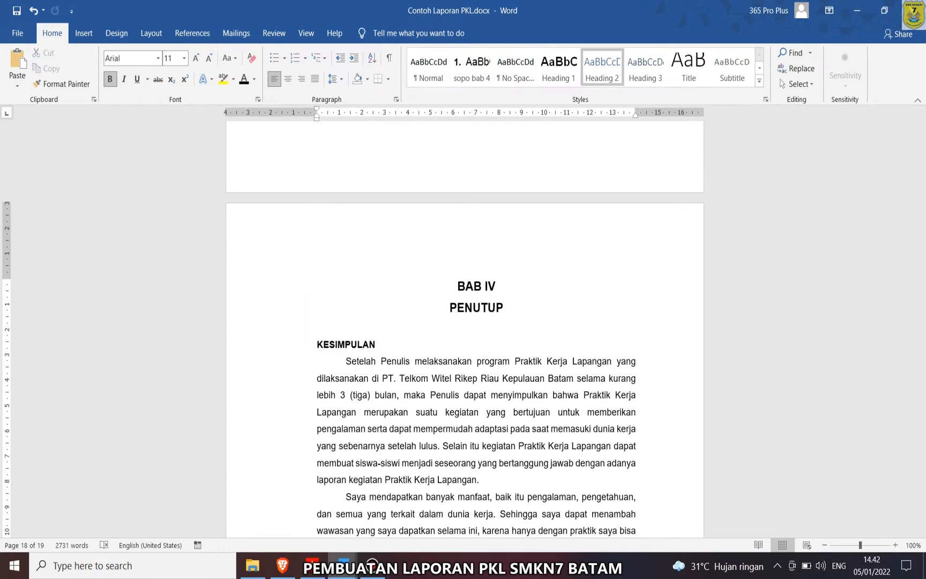
- Try to apply automatic capital-letter numbering to the KESIMPULAN heading
{"action": "left_click", "coordinate": [305, 57]}
{"action": "left_click", "coordinate": [314, 108]}
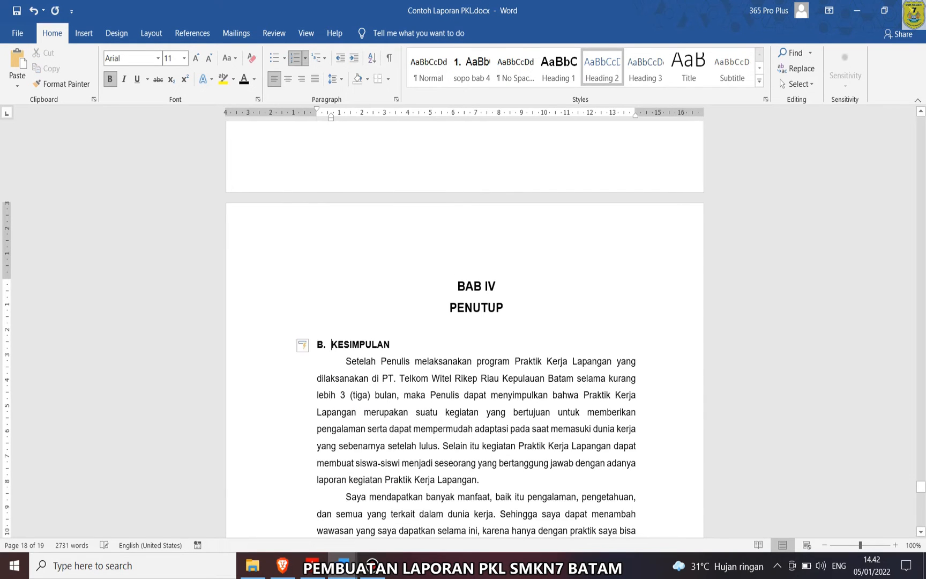
{"action": "left_click", "coordinate": [310, 344]}
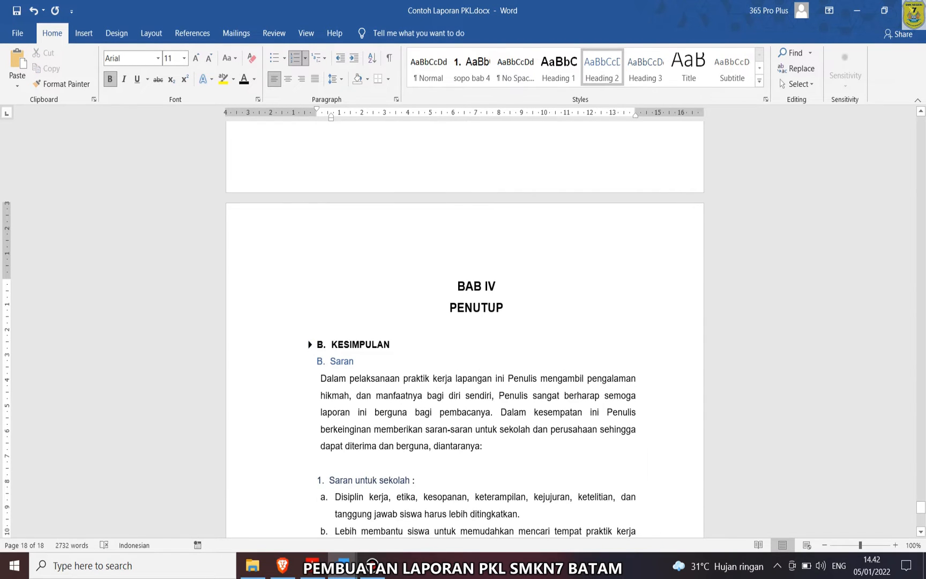
{"action": "left_click", "coordinate": [310, 344]}
{"action": "left_click", "coordinate": [310, 344]}
{"action": "left_click", "coordinate": [321, 344]}
{"action": "left_click", "coordinate": [331, 344]}
{"action": "left_click", "coordinate": [310, 345]}
- Remove the numbering from KESIMPULAN and the empty line above it, keeping the heading on its own line directly below PENUTUP
{"action": "key", "text": "BackSpace"}
{"action": "key", "text": "BackSpace"}
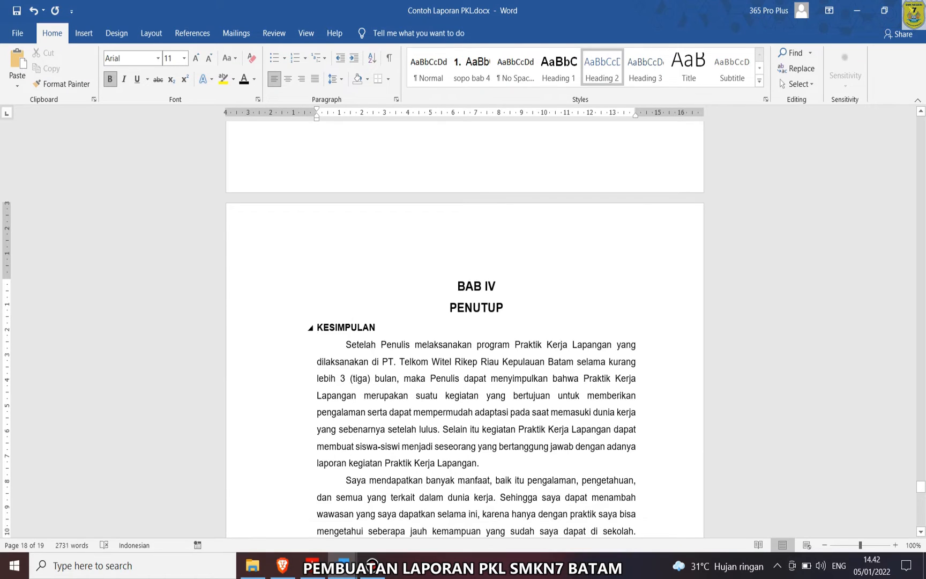
{"action": "key", "text": "BackSpace"}
{"action": "key", "text": "Return"}
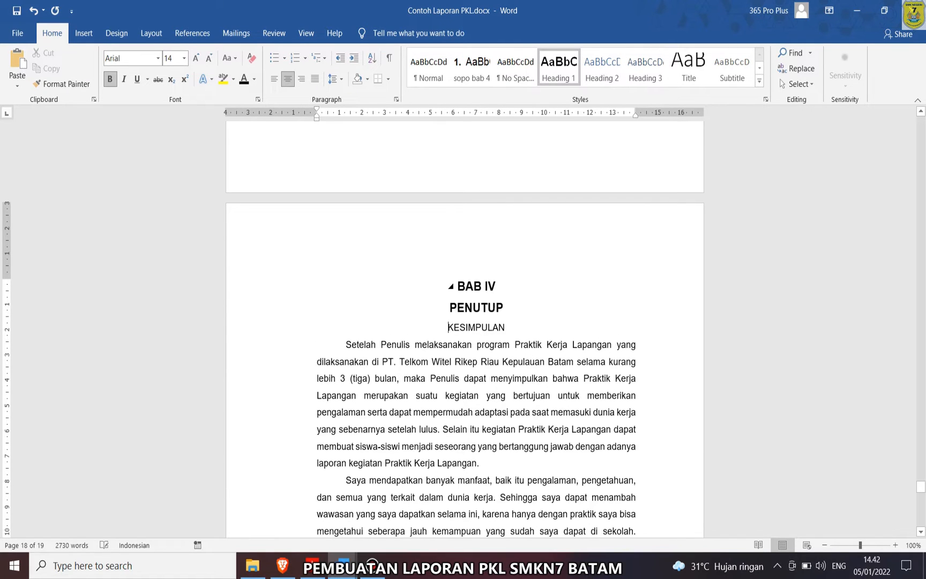
- Left-align the KESIMPULAN heading and make it bold
{"action": "left_click_drag", "start_coordinate": [507, 328], "coordinate": [446, 328]}
{"action": "left_click", "coordinate": [273, 79]}
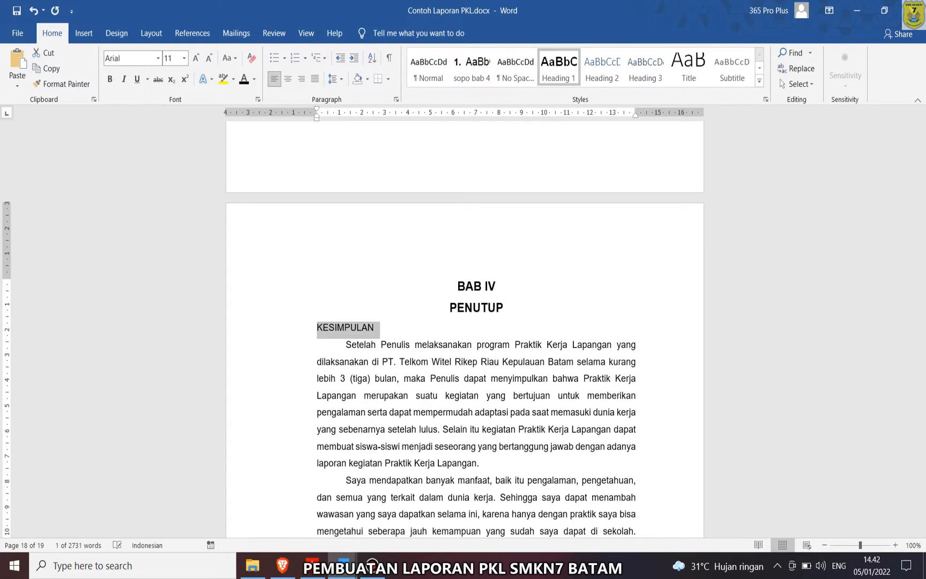
{"action": "left_click", "coordinate": [110, 78]}
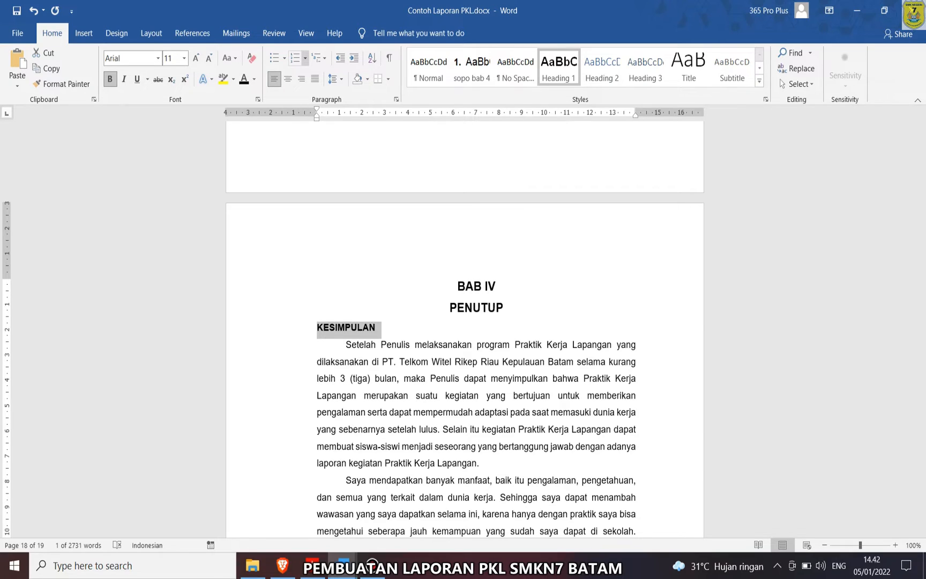
- Number the KESIMPULAN heading as A. using the A., B., C. number format
{"action": "left_click", "coordinate": [305, 58]}
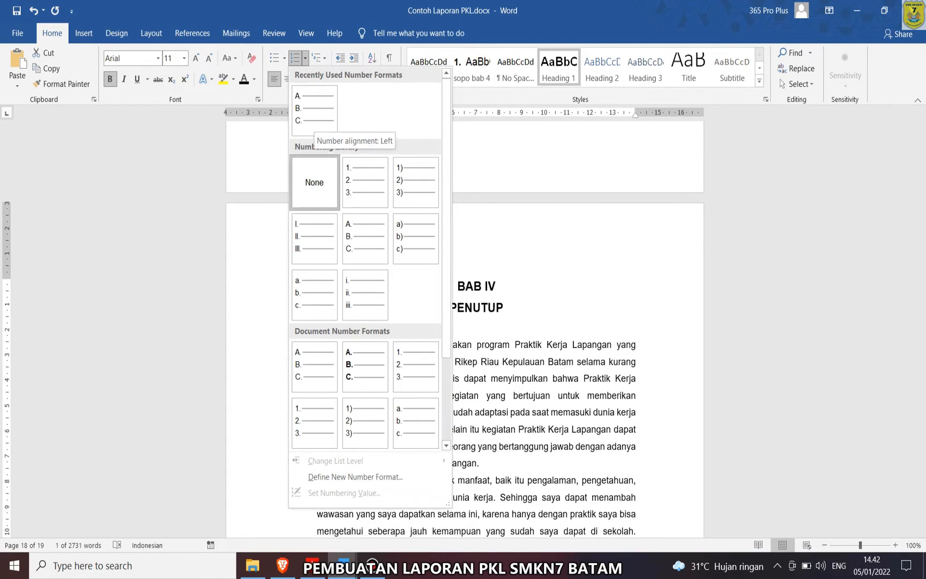
{"action": "left_click", "coordinate": [315, 116]}
{"action": "left_click", "coordinate": [324, 330]}
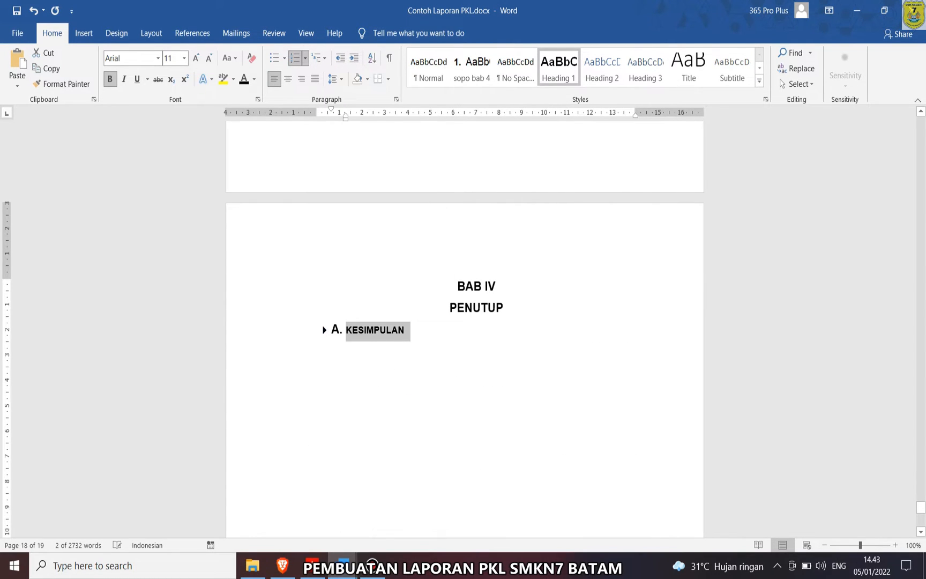
{"action": "left_click", "coordinate": [324, 330]}
- Move the KESIMPULAN heading's "A." number to the page's left margin and reduce the number to font size 11
{"action": "left_click_drag", "start_coordinate": [336, 329], "coordinate": [322, 330]}
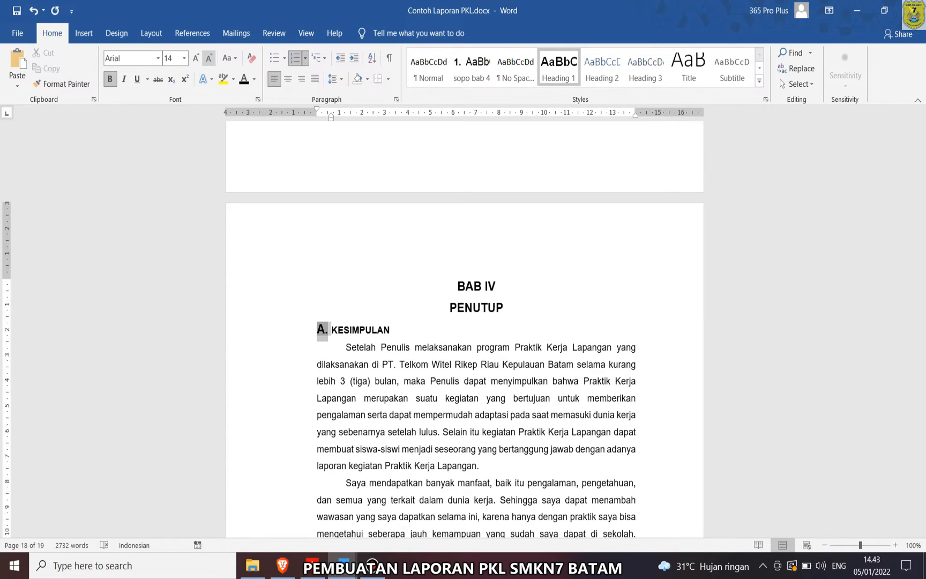
{"action": "left_click", "coordinate": [209, 57]}
{"action": "left_click", "coordinate": [208, 58]}
{"action": "left_click", "coordinate": [386, 345]}
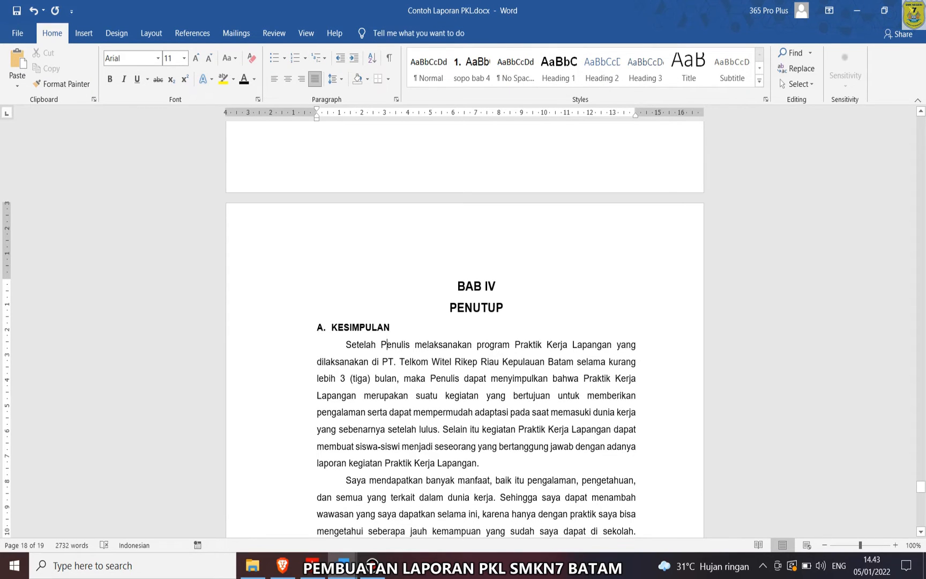
- Highlight "PT. Telkom Witel Rikep Riau Kepulauan Batam selama kurang lebih 3 (tiga) bulan," in yellow in the first KESIMPULAN paragraph
{"action": "scroll", "coordinate": [386, 345], "scroll_direction": "down", "scroll_amount": 4}
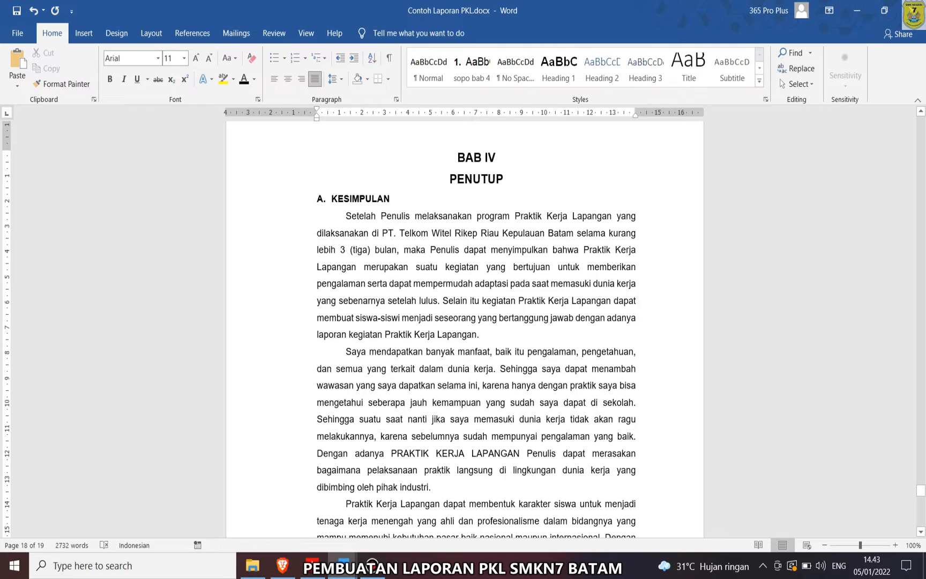
{"action": "left_click_drag", "start_coordinate": [382, 233], "coordinate": [398, 250]}
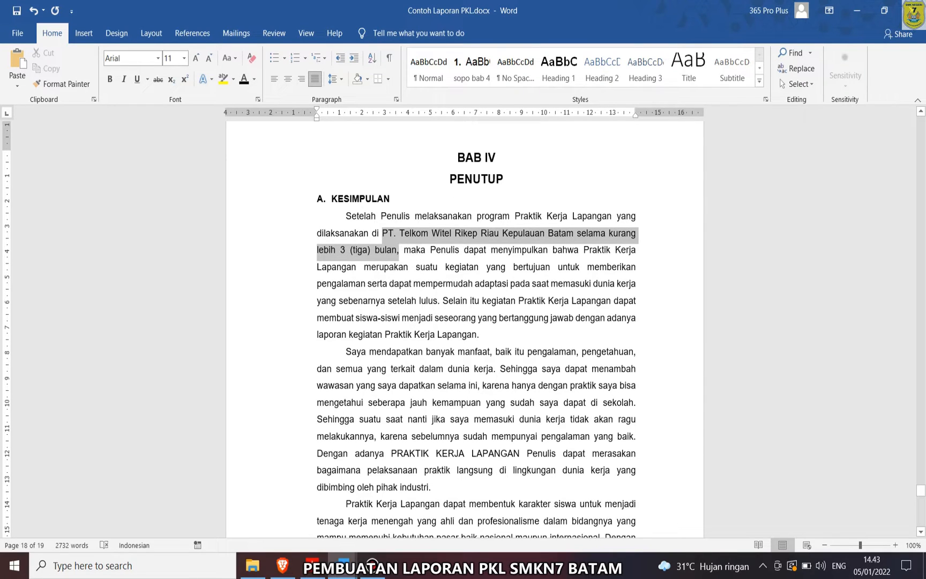
{"action": "left_click", "coordinate": [447, 225]}
{"action": "left_click", "coordinate": [455, 300]}
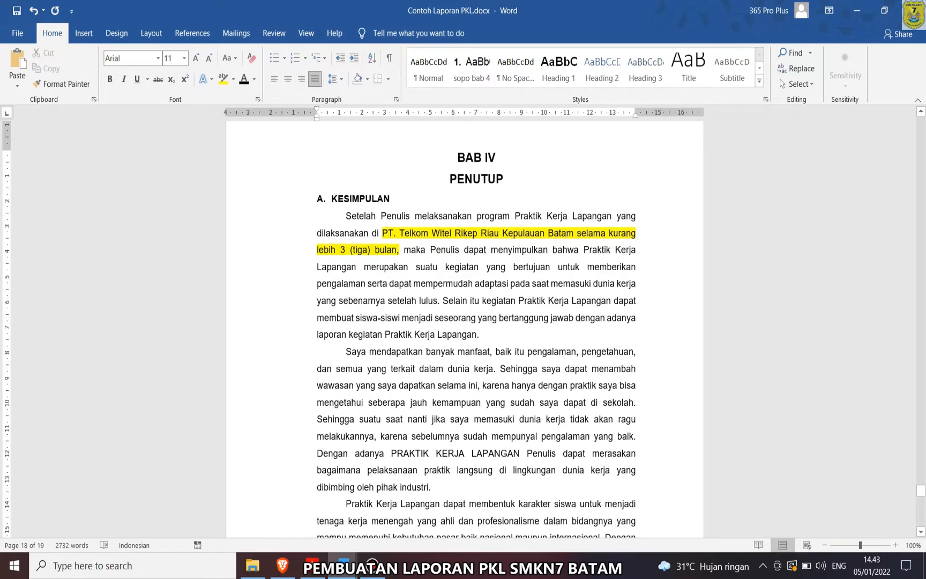
{"action": "scroll", "coordinate": [476, 321], "scroll_direction": "down", "scroll_amount": 5}
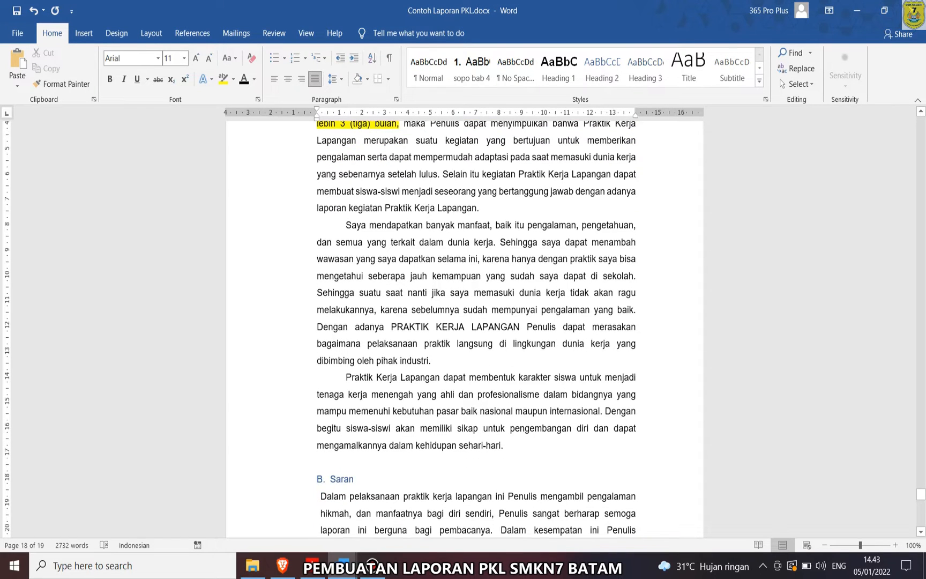
{"action": "scroll", "coordinate": [476, 321], "scroll_direction": "down", "scroll_amount": 5}
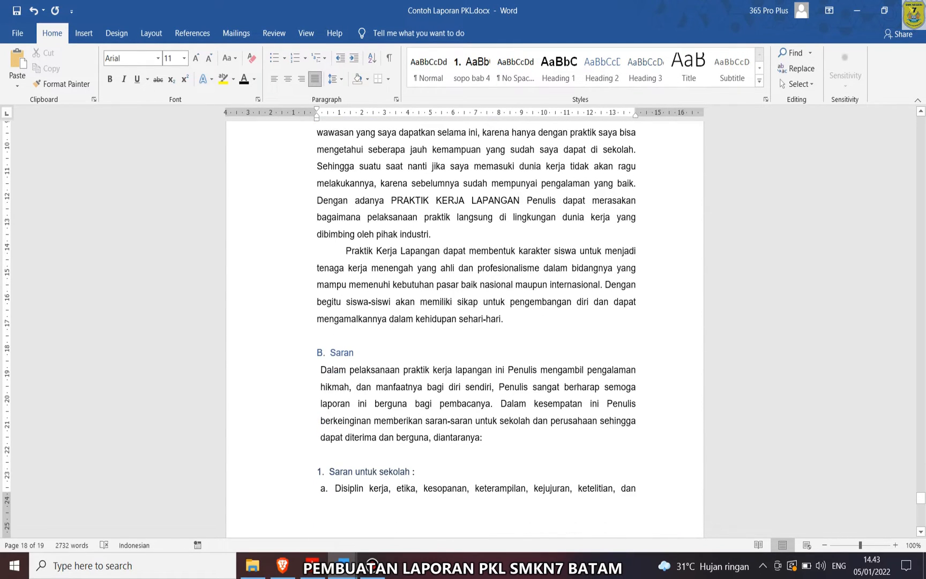
{"action": "scroll", "coordinate": [475, 321], "scroll_direction": "down", "scroll_amount": 3}
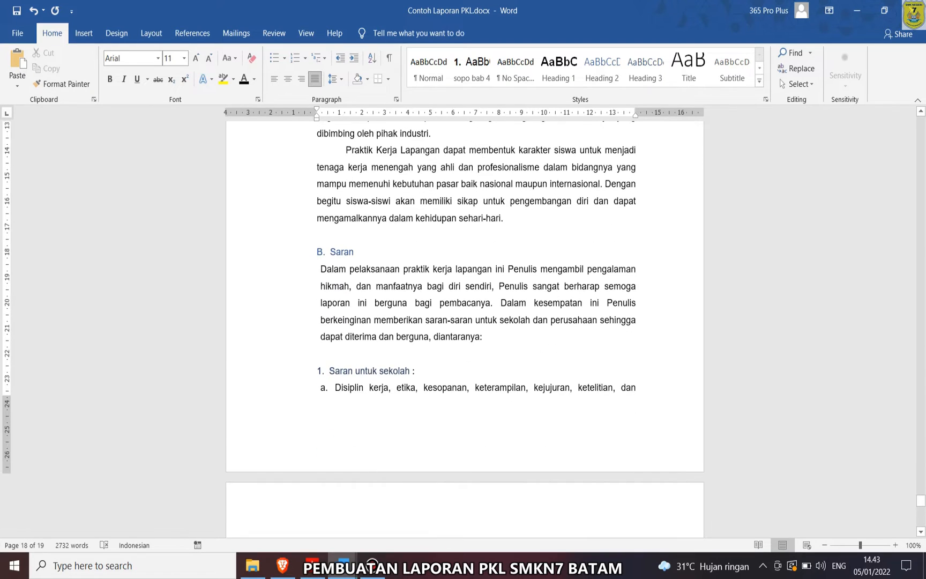
{"action": "scroll", "coordinate": [475, 322], "scroll_direction": "up", "scroll_amount": 3}
{"action": "scroll", "coordinate": [476, 321], "scroll_direction": "up", "scroll_amount": 6}
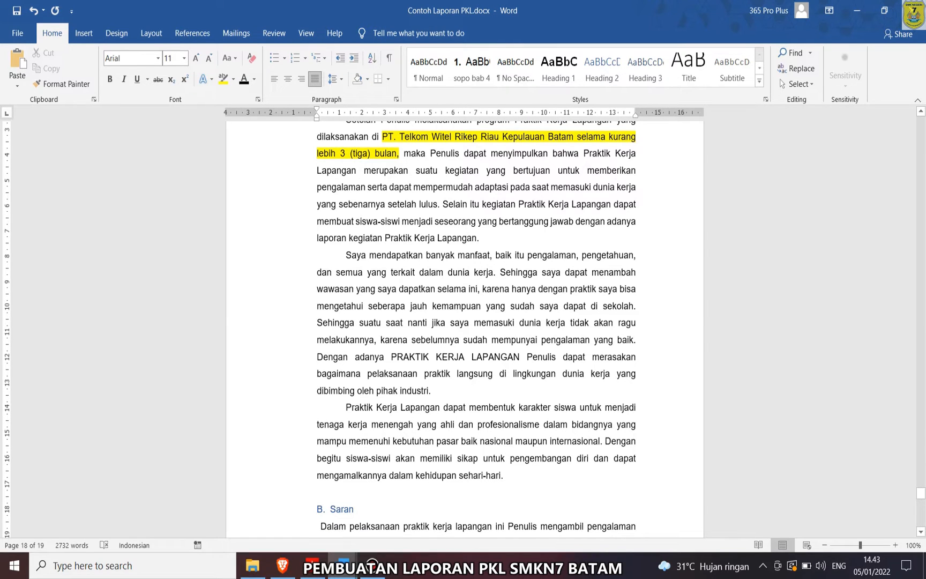
- Make the "B. Saran" heading bold and black, and delete its manually typed "B."
{"action": "scroll", "coordinate": [476, 321], "scroll_direction": "up", "scroll_amount": 2}
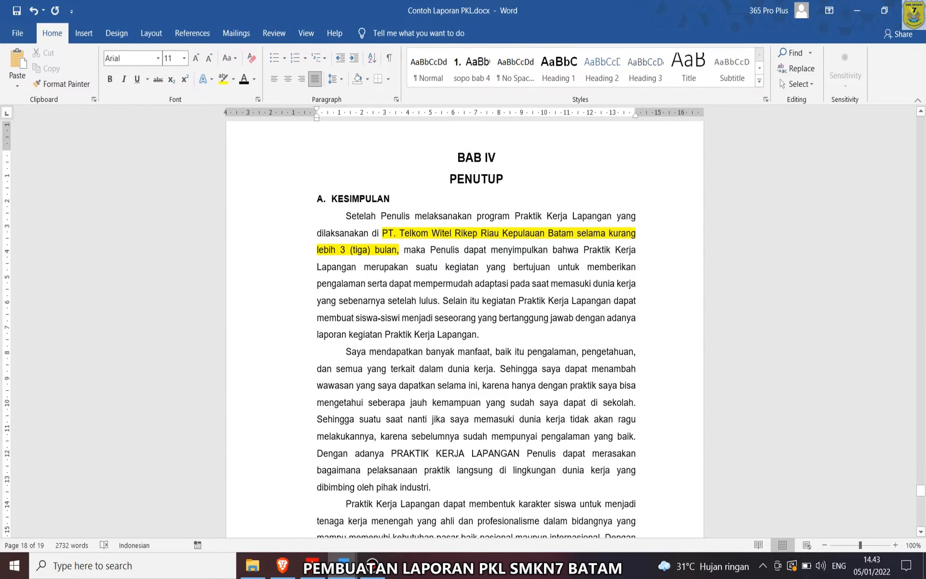
{"action": "scroll", "coordinate": [475, 321], "scroll_direction": "down", "scroll_amount": 6}
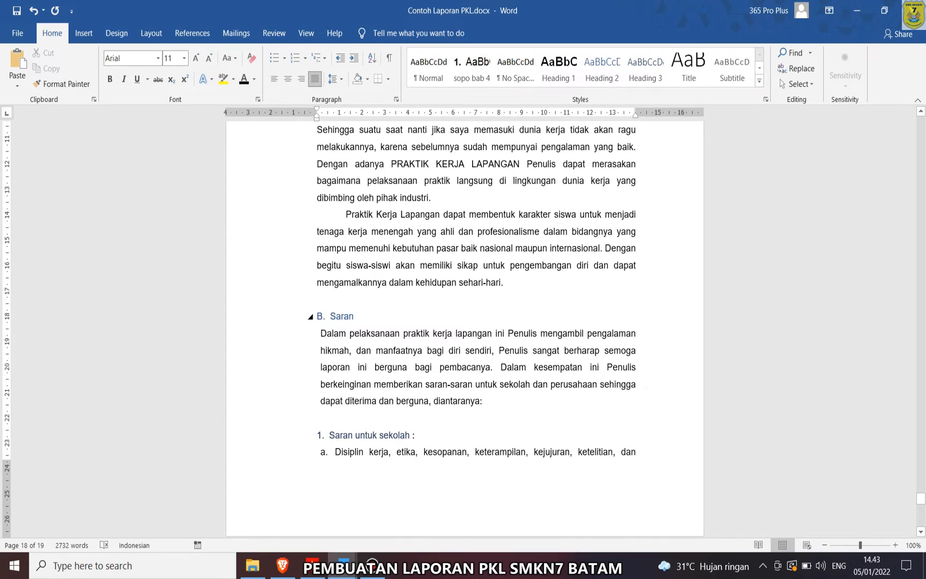
{"action": "triple_click", "coordinate": [348, 303]}
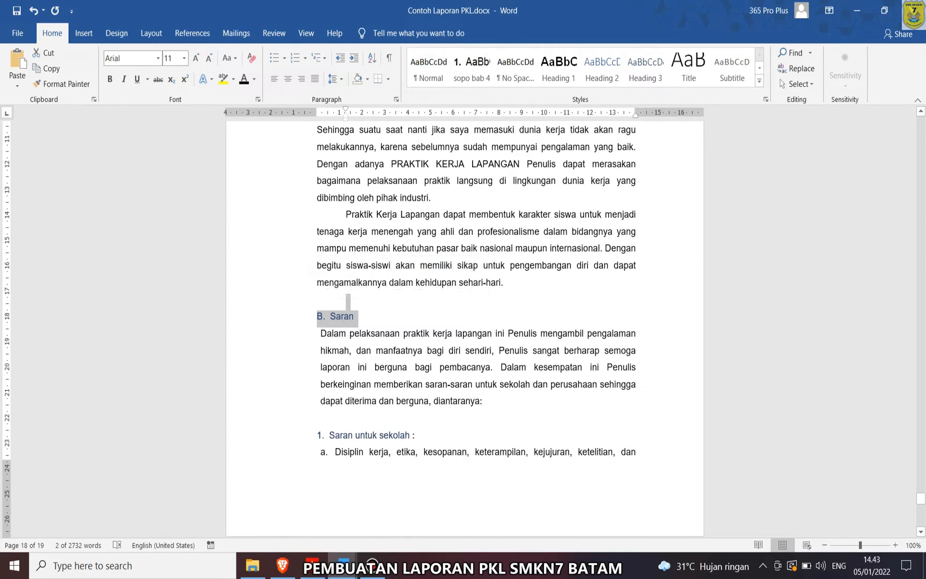
{"action": "key", "text": "ctrl+b"}
{"action": "left_click", "coordinate": [347, 300]}
{"action": "left_click_drag", "start_coordinate": [330, 316], "coordinate": [318, 316]}
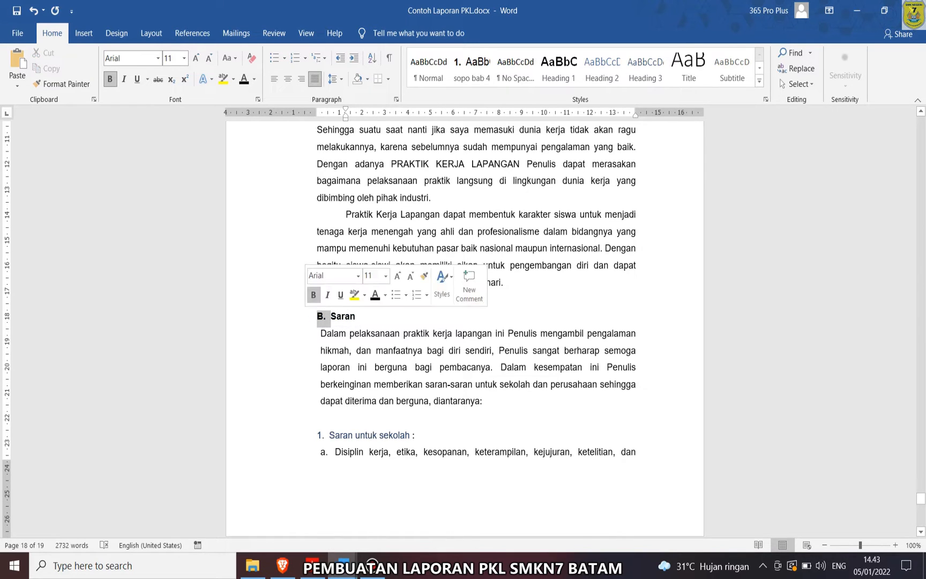
{"action": "key", "text": "BackSpace"}
- Copy the KESIMPULAN heading's numbering format to the Saran heading with Format Painter
{"action": "scroll", "coordinate": [343, 322], "scroll_direction": "up", "scroll_amount": 3}
{"action": "scroll", "coordinate": [475, 329], "scroll_direction": "up", "scroll_amount": 3}
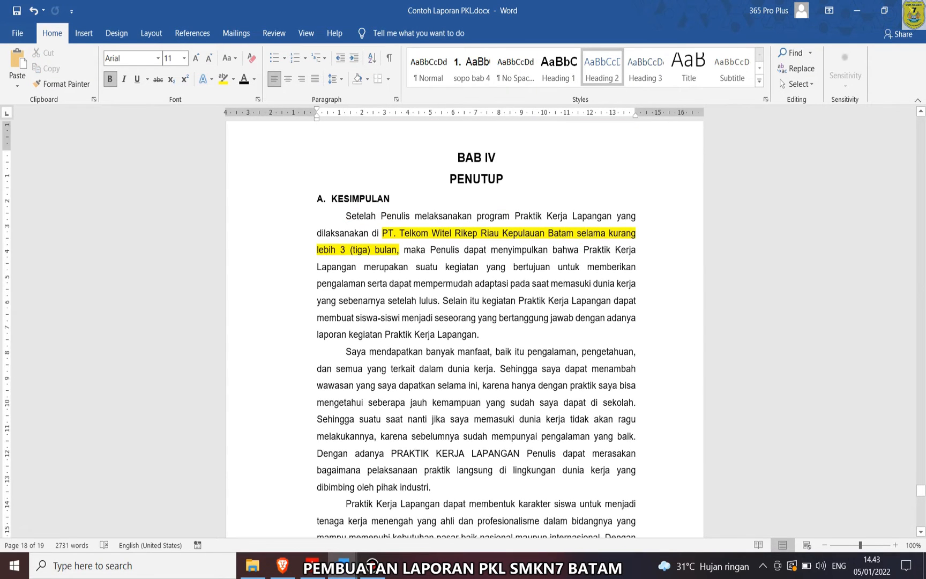
{"action": "left_click", "coordinate": [321, 198]}
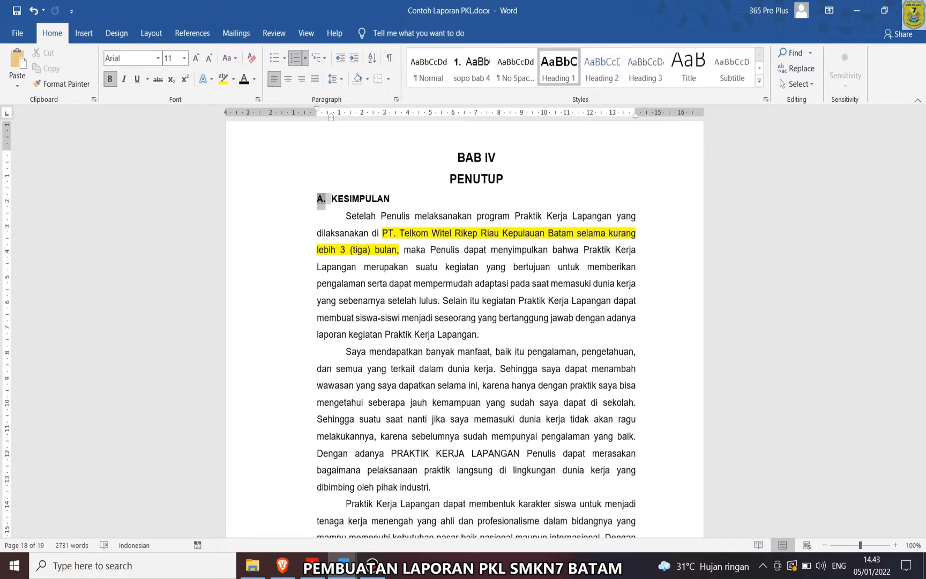
{"action": "left_click", "coordinate": [61, 83]}
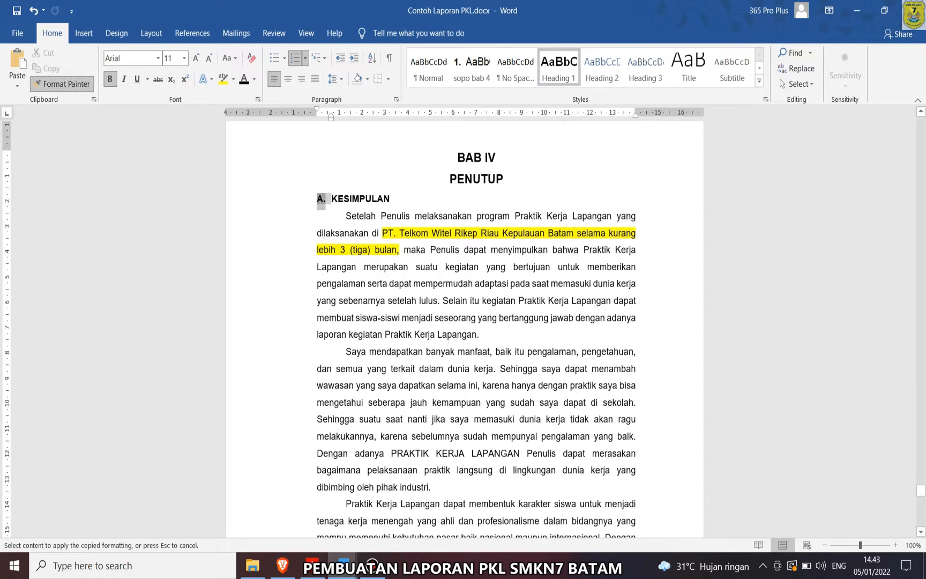
{"action": "scroll", "coordinate": [476, 321], "scroll_direction": "down", "scroll_amount": 3}
{"action": "scroll", "coordinate": [475, 329], "scroll_direction": "down", "scroll_amount": 1}
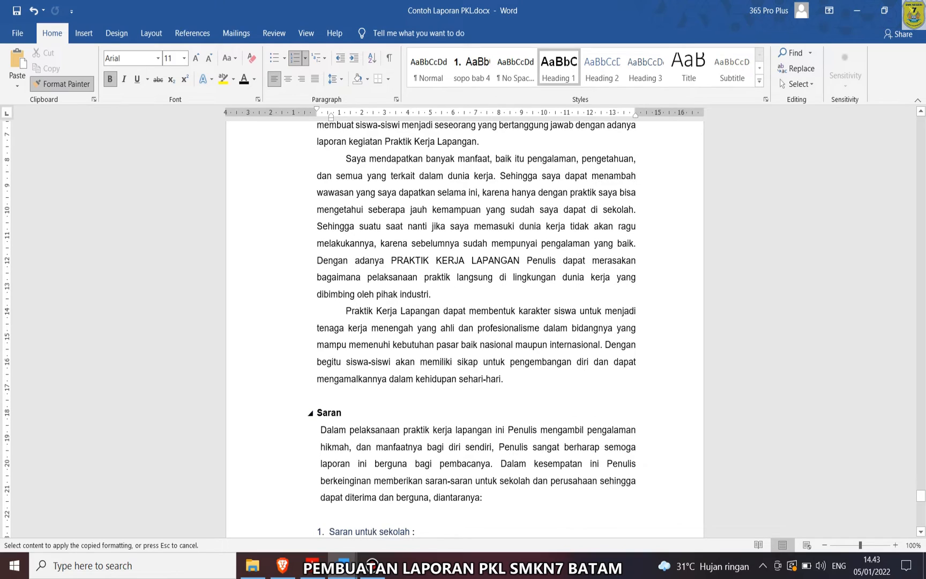
{"action": "left_click", "coordinate": [321, 413]}
{"action": "left_click", "coordinate": [321, 412]}
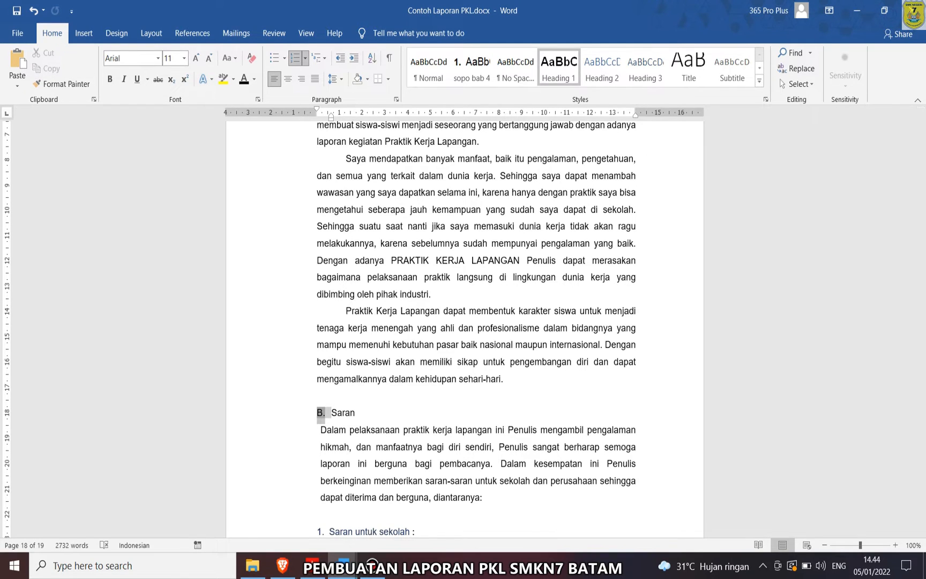
- Make both the "B." number and the Saran heading text bold
{"action": "left_click", "coordinate": [110, 78]}
{"action": "left_click", "coordinate": [301, 413]}
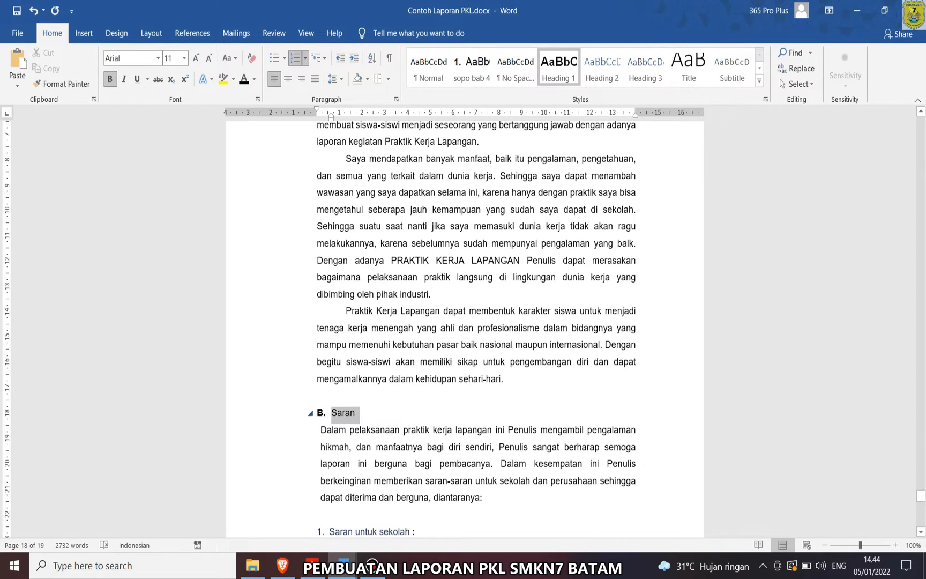
{"action": "left_click", "coordinate": [110, 79]}
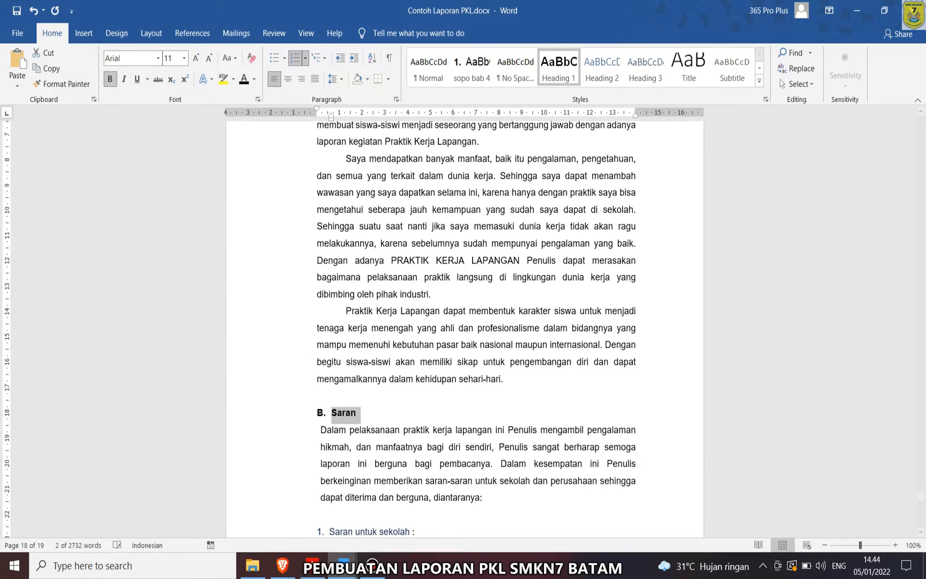
- Delete the blank line above the "Saran untuk sekolah" subheading
{"action": "scroll", "coordinate": [464, 322], "scroll_direction": "down", "scroll_amount": 4}
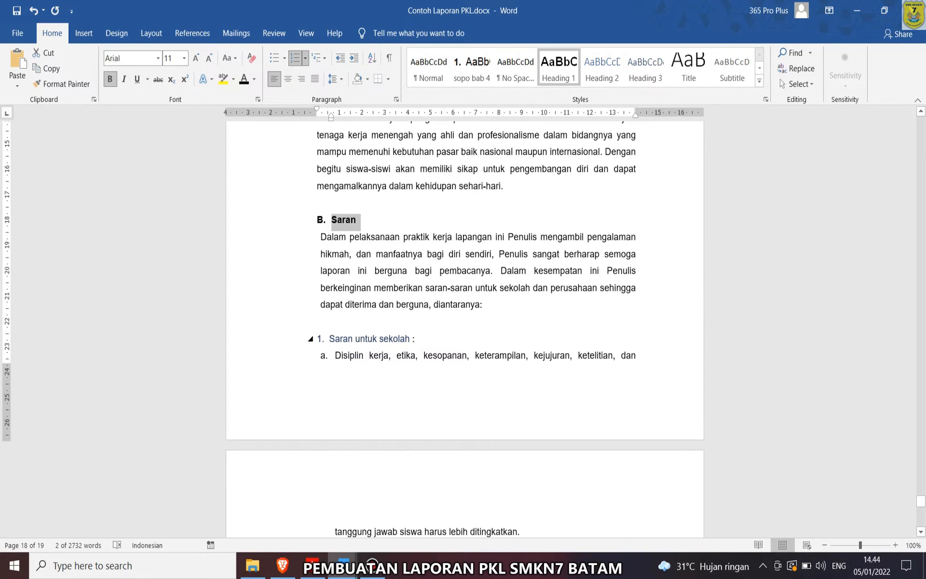
{"action": "left_click", "coordinate": [414, 339]}
{"action": "left_click", "coordinate": [321, 321]}
{"action": "key", "text": "Delete"}
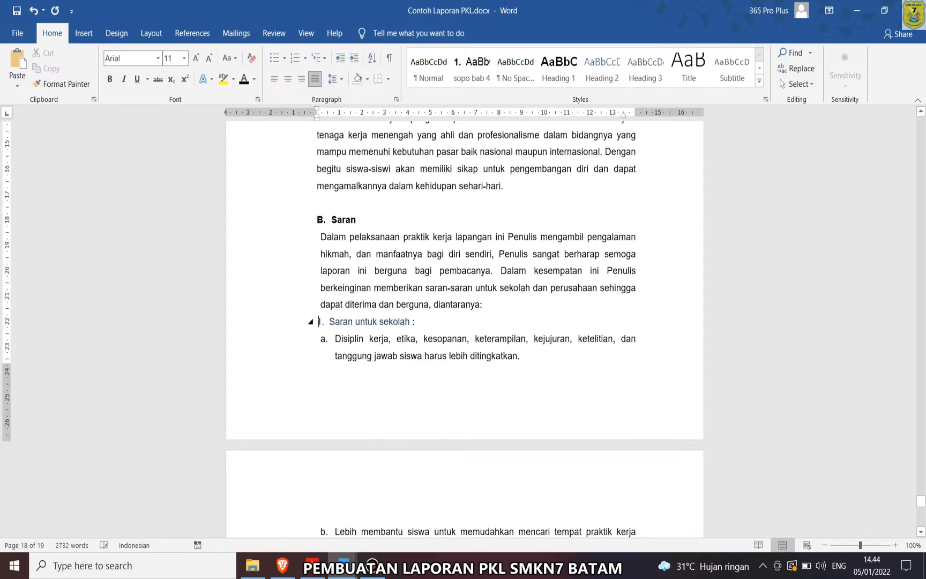
- Make the "Saran untuk sekolah :" subheading bold and black, and delete its manually typed "1."
{"action": "left_click_drag", "start_coordinate": [415, 321], "coordinate": [316, 322]}
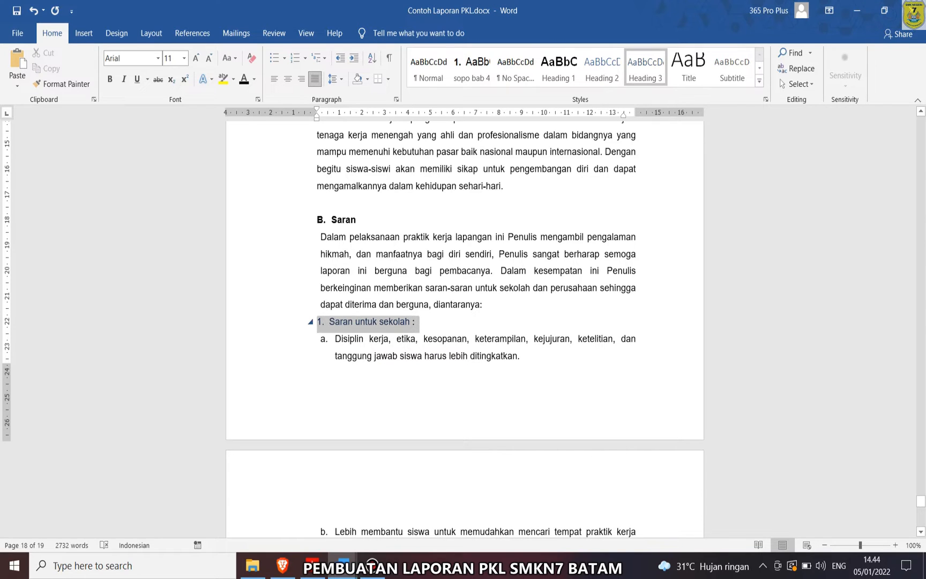
{"action": "left_click", "coordinate": [110, 79]}
{"action": "left_click", "coordinate": [325, 321]}
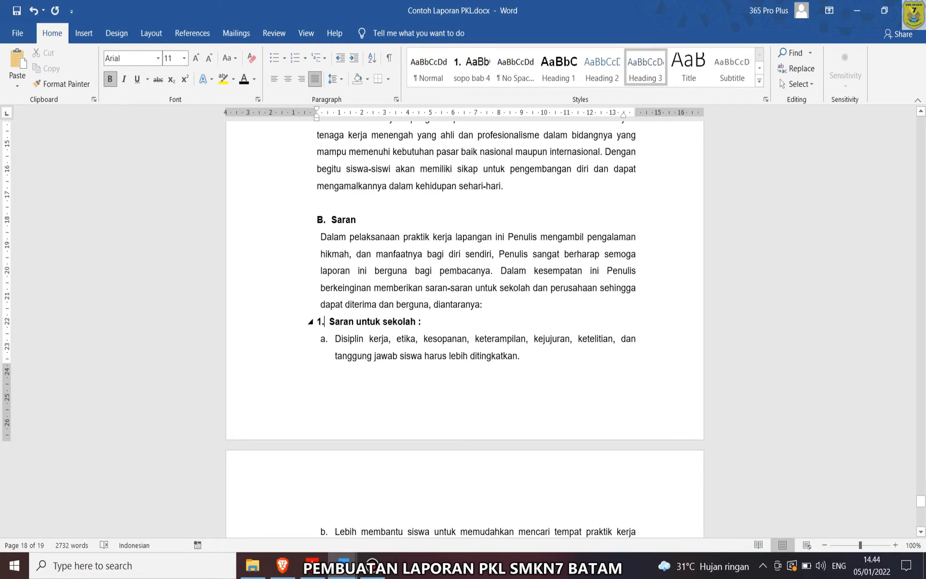
{"action": "key", "text": "BackSpace"}
{"action": "key", "text": "BackSpace"}
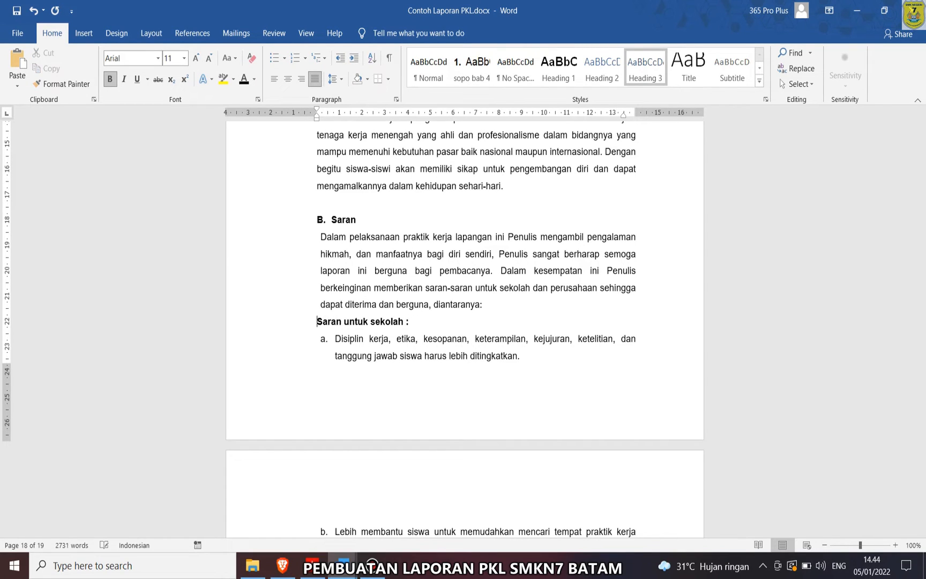
- Number "Saran untuk sekolah :" with the 1., 2., 3. format and restart the numbering at 1
{"action": "left_click", "coordinate": [305, 58]}
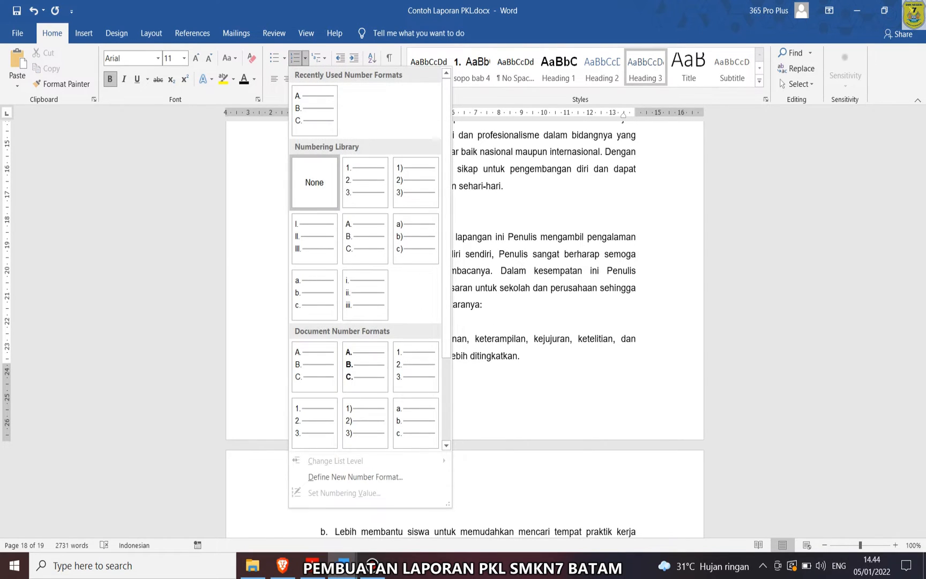
{"action": "left_click", "coordinate": [365, 183]}
{"action": "left_click", "coordinate": [305, 323]}
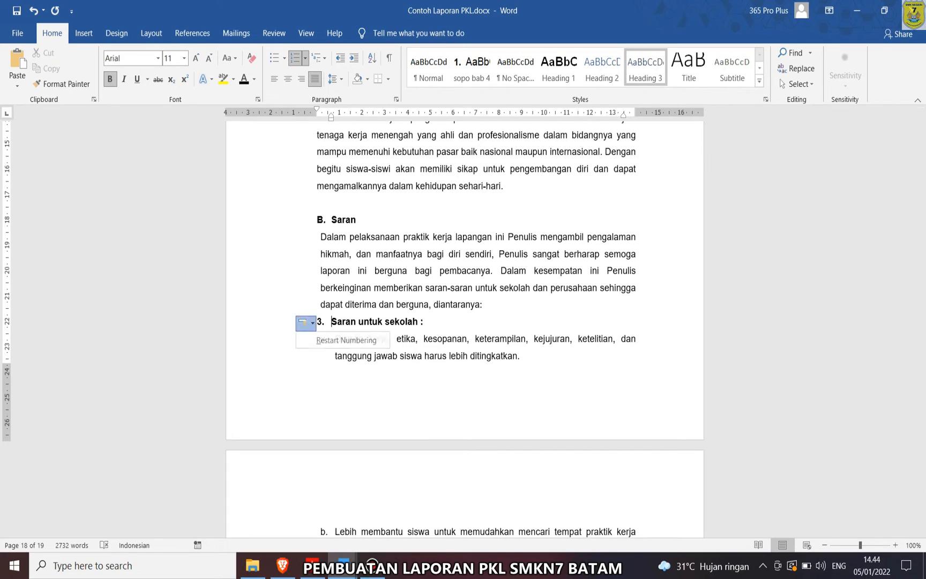
{"action": "left_click", "coordinate": [346, 340]}
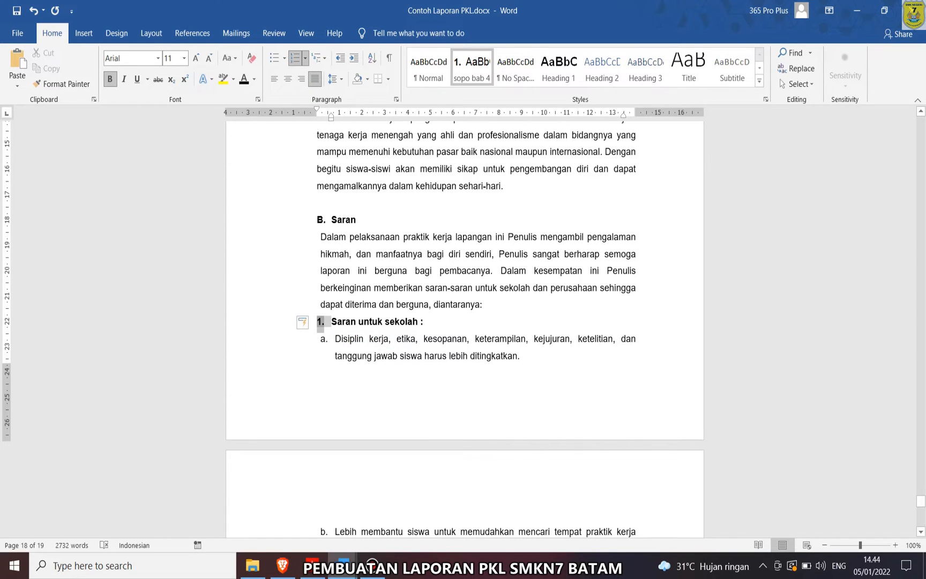
- Copy the "Saran untuk sekolah" numbering format to "Saran untuk perusahaan :" with Format Painter and delete the typed "2."
{"action": "left_click", "coordinate": [62, 83]}
{"action": "scroll", "coordinate": [464, 329], "scroll_direction": "down", "scroll_amount": 5}
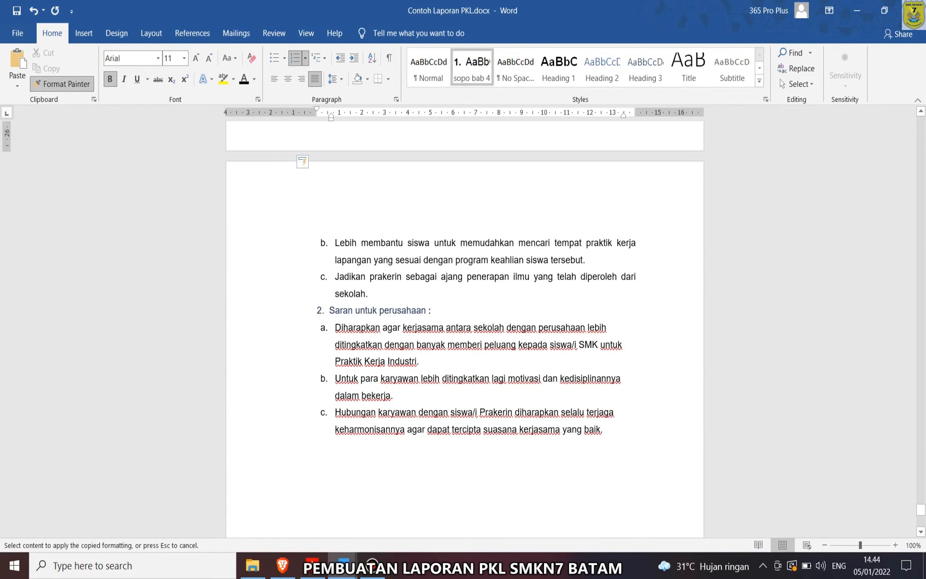
{"action": "left_click", "coordinate": [324, 309]}
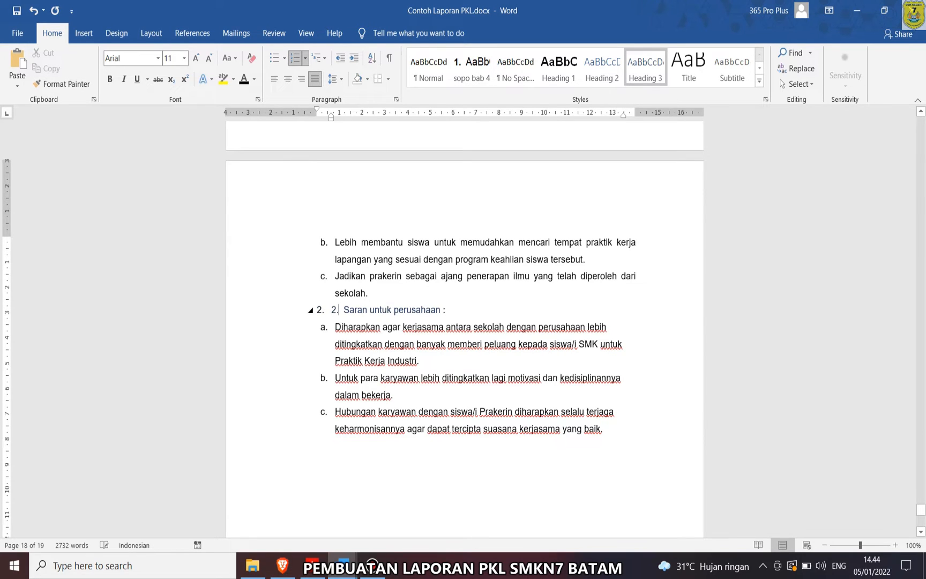
{"action": "key", "text": "BackSpace"}
{"action": "key", "text": "BackSpace"}
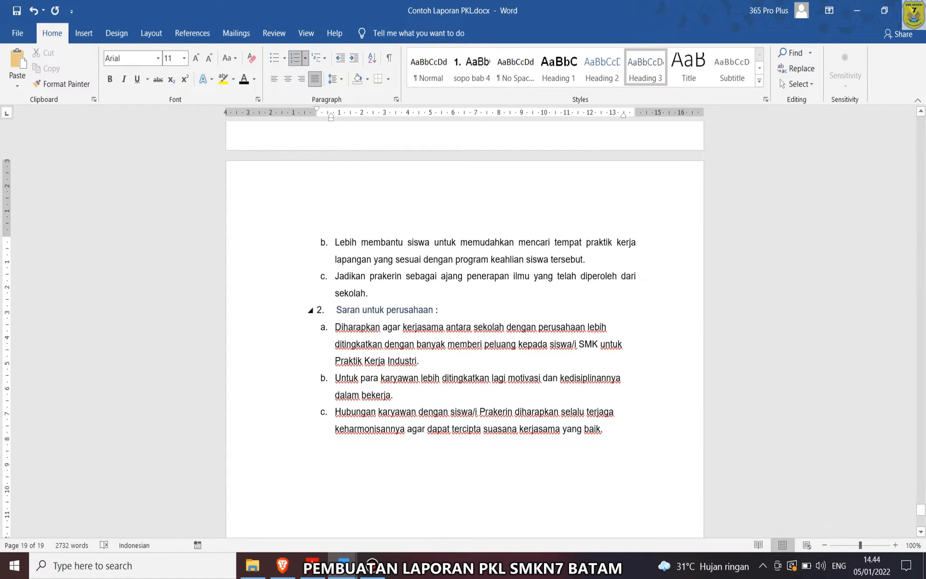
- Make the "Saran untuk perusahaan :" subheading bold and black
{"action": "left_click_drag", "start_coordinate": [441, 311], "coordinate": [332, 311]}
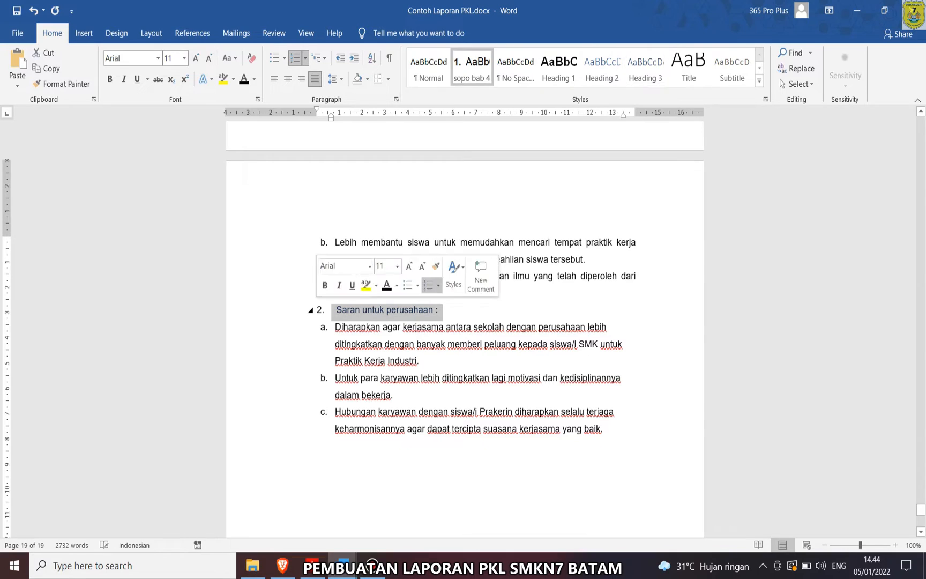
{"action": "key", "text": "ctrl+b"}
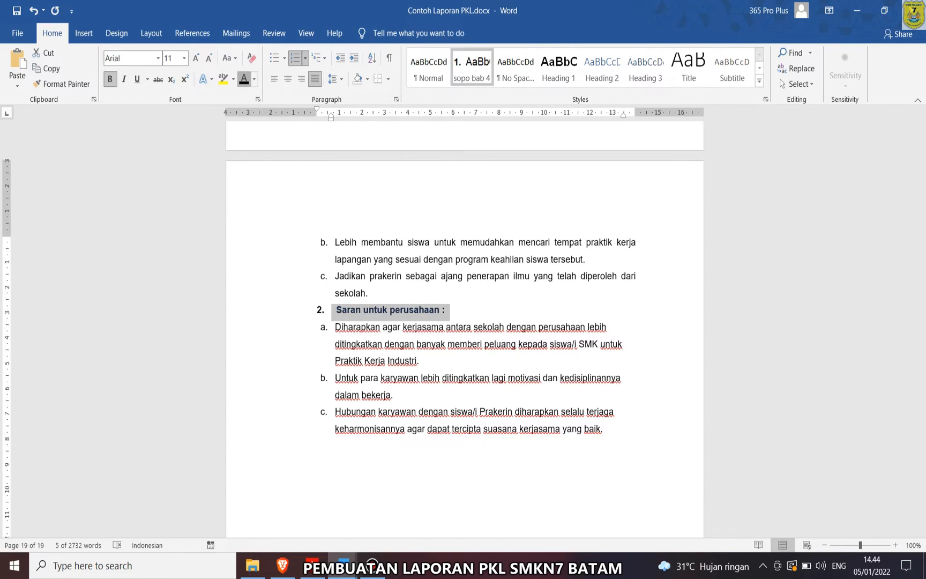
{"action": "left_click", "coordinate": [454, 311]}
- Check the numbering of the lettered lists under "Saran untuk sekolah" and "Saran untuk perusahaan"
{"action": "scroll", "coordinate": [455, 311], "scroll_direction": "up", "scroll_amount": 9}
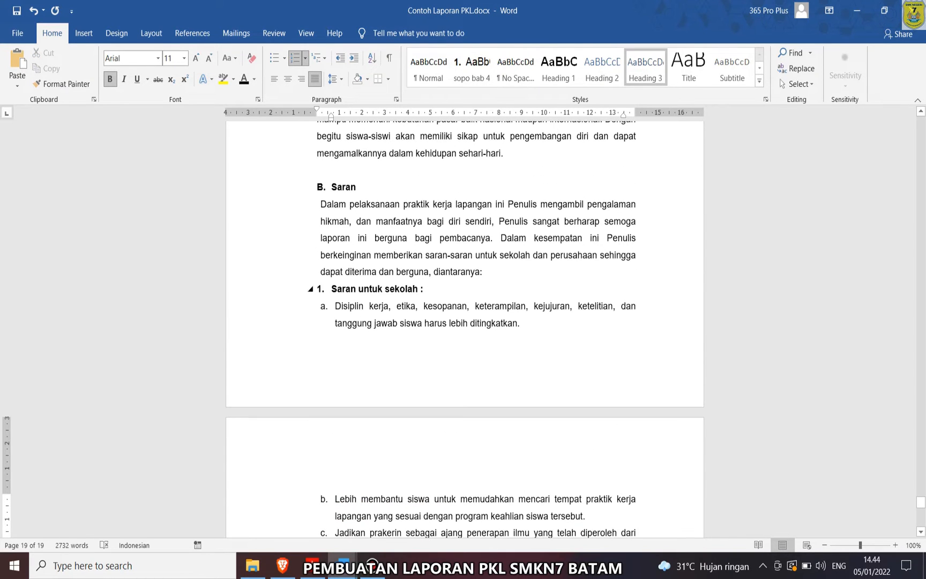
{"action": "left_click", "coordinate": [324, 307]}
{"action": "scroll", "coordinate": [323, 307], "scroll_direction": "down", "scroll_amount": 5}
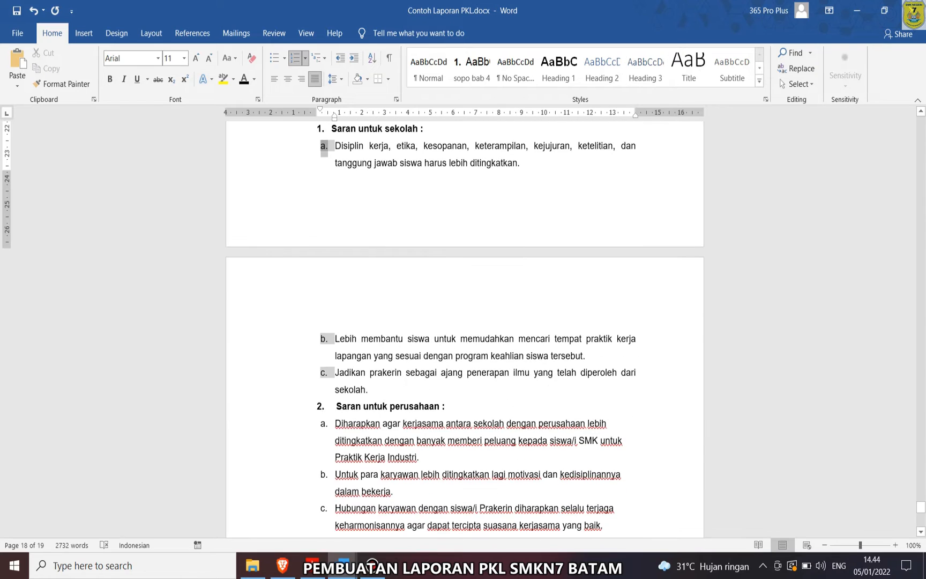
{"action": "scroll", "coordinate": [324, 307], "scroll_direction": "up", "scroll_amount": 3}
{"action": "scroll", "coordinate": [464, 321], "scroll_direction": "down", "scroll_amount": 5}
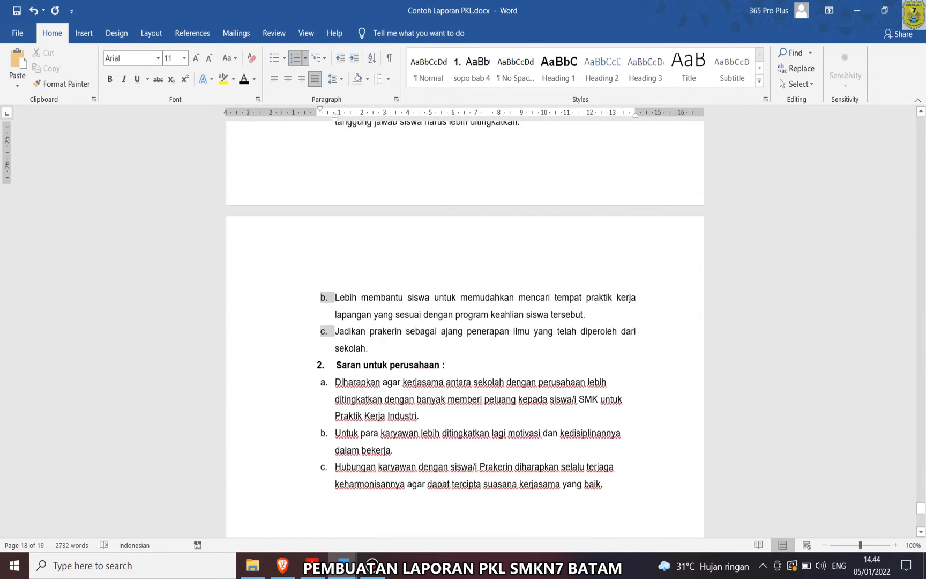
{"action": "left_click", "coordinate": [324, 359]}
{"action": "scroll", "coordinate": [324, 359], "scroll_direction": "down", "scroll_amount": 6}
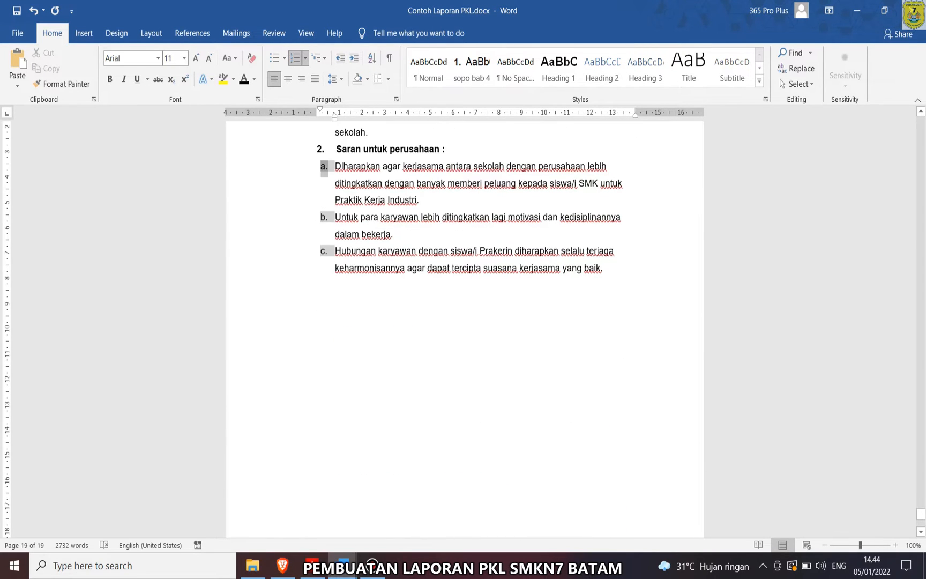
- Justify all text from the first KESIMPULAN paragraph to the last item under "Saran untuk perusahaan", and review the chapter
{"action": "left_click", "coordinate": [317, 301]}
{"action": "scroll", "coordinate": [317, 301], "scroll_direction": "up", "scroll_amount": 2}
{"action": "left_click_drag", "start_coordinate": [605, 333], "coordinate": [316, 303]}
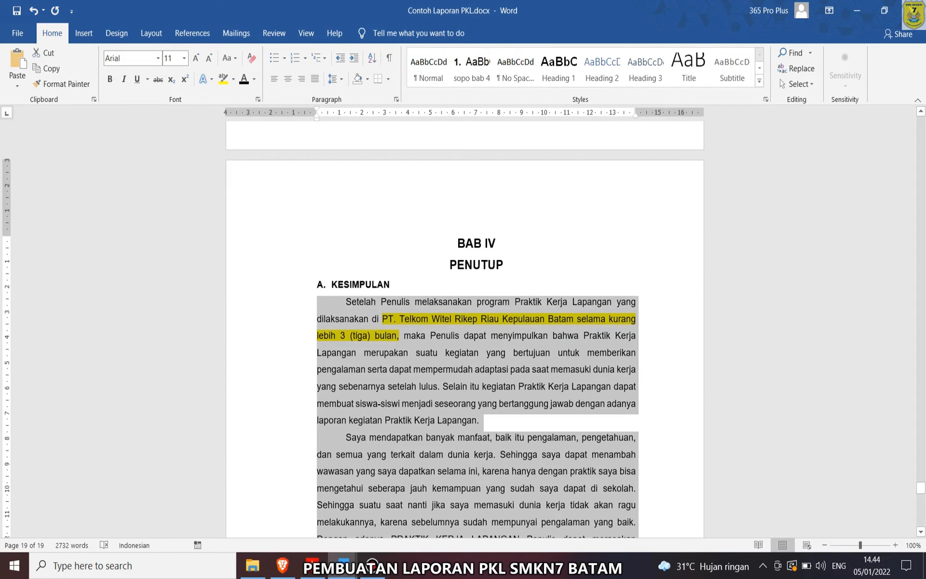
{"action": "scroll", "coordinate": [464, 329], "scroll_direction": "down", "scroll_amount": 15}
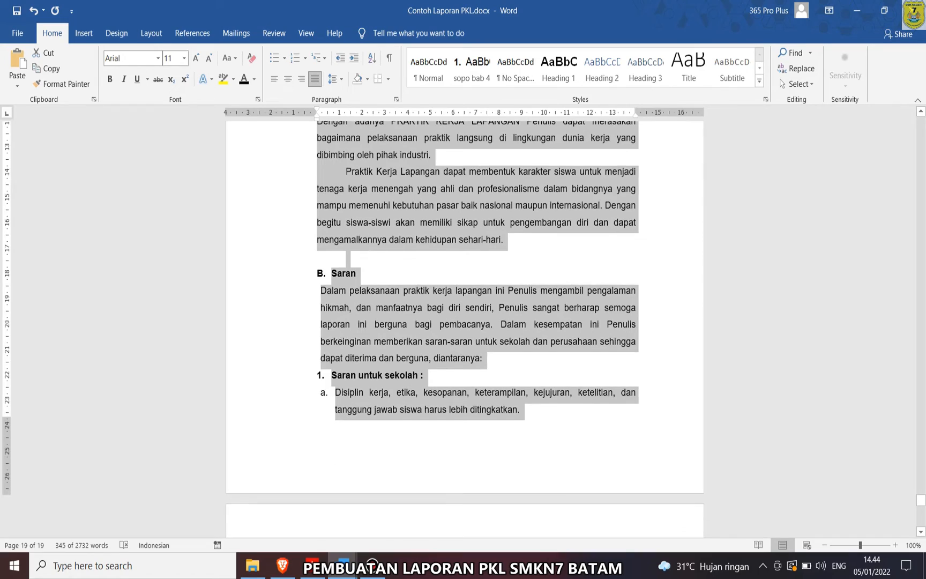
{"action": "scroll", "coordinate": [464, 329], "scroll_direction": "down", "scroll_amount": 3}
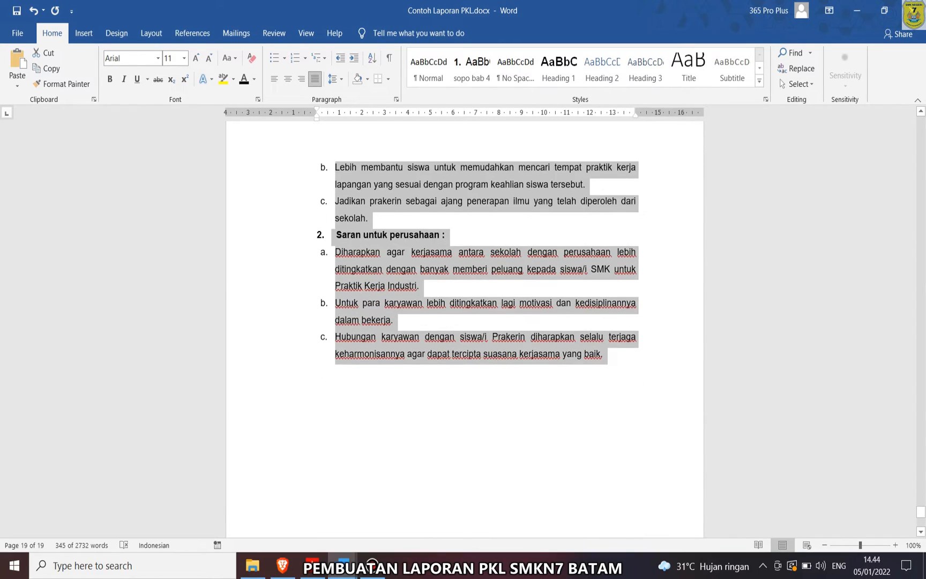
{"action": "left_click", "coordinate": [317, 386]}
{"action": "scroll", "coordinate": [464, 329], "scroll_direction": "down", "scroll_amount": 5}
{"action": "scroll", "coordinate": [463, 329], "scroll_direction": "up", "scroll_amount": 10}
{"action": "scroll", "coordinate": [464, 329], "scroll_direction": "up", "scroll_amount": 14}
{"action": "scroll", "coordinate": [464, 329], "scroll_direction": "down", "scroll_amount": 9}
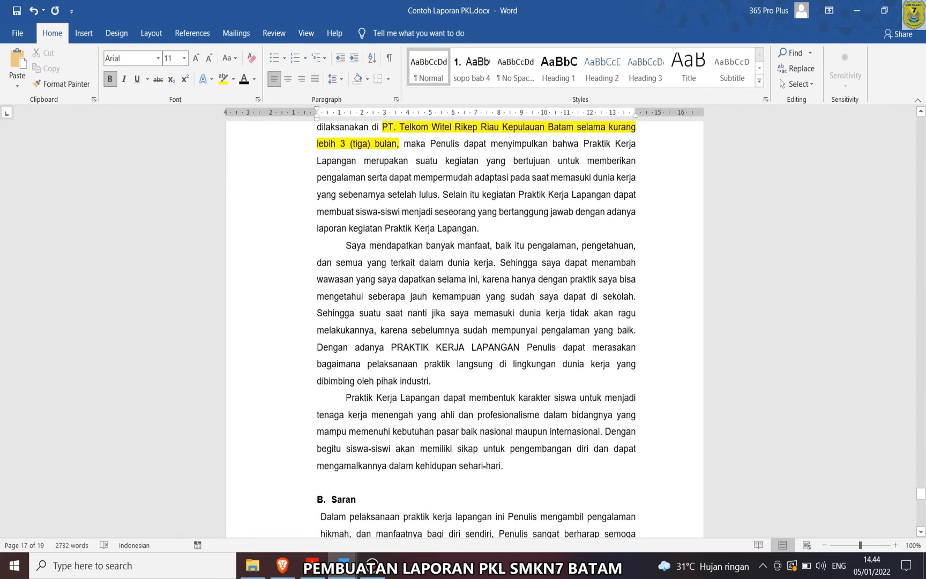
- Switch to Jurnal Siswa.pdf in Adobe Acrobat Reader and examine the outline for BAB IV PENUTUP and DAFTAR LAMPIRAN
{"action": "left_click", "coordinate": [313, 565]}
{"action": "scroll", "coordinate": [402, 317], "scroll_direction": "up", "scroll_amount": 3}
{"action": "scroll", "coordinate": [401, 318], "scroll_direction": "down", "scroll_amount": 3}
{"action": "scroll", "coordinate": [220, 234], "scroll_direction": "down", "scroll_amount": 3}
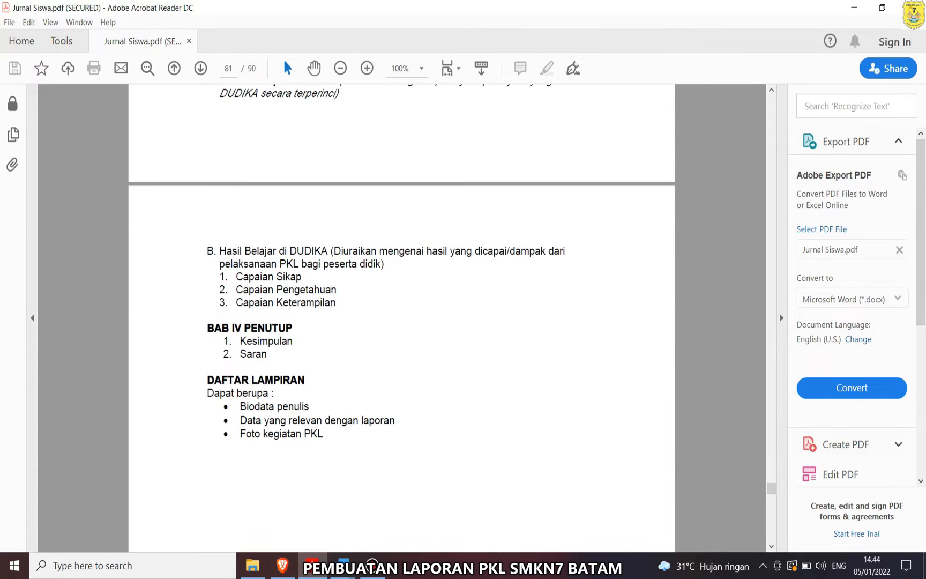
{"action": "left_click_drag", "start_coordinate": [224, 353], "coordinate": [267, 354]}
{"action": "left_click", "coordinate": [268, 353]}
{"action": "left_click_drag", "start_coordinate": [208, 380], "coordinate": [304, 380]}
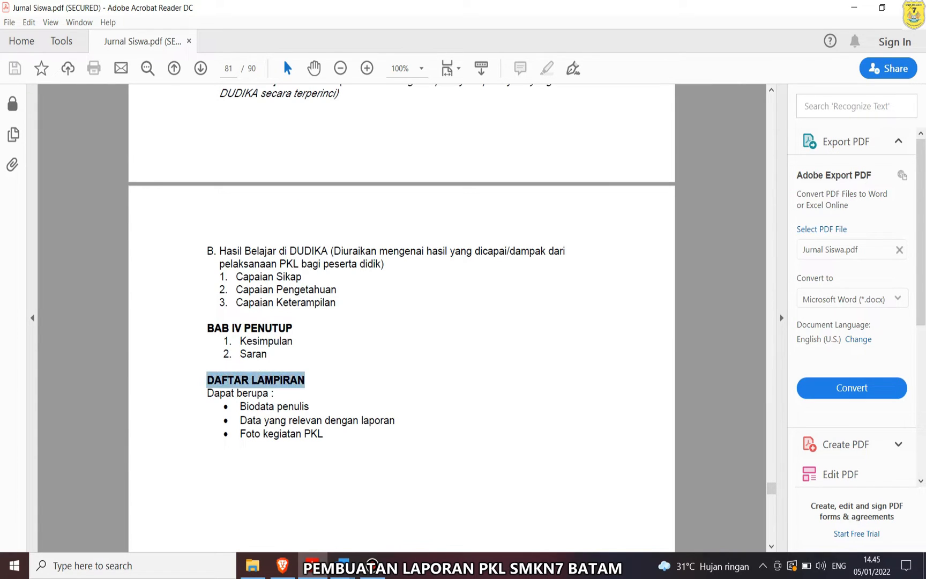
{"action": "scroll", "coordinate": [402, 316], "scroll_direction": "down", "scroll_amount": 2}
{"action": "left_click", "coordinate": [240, 329]}
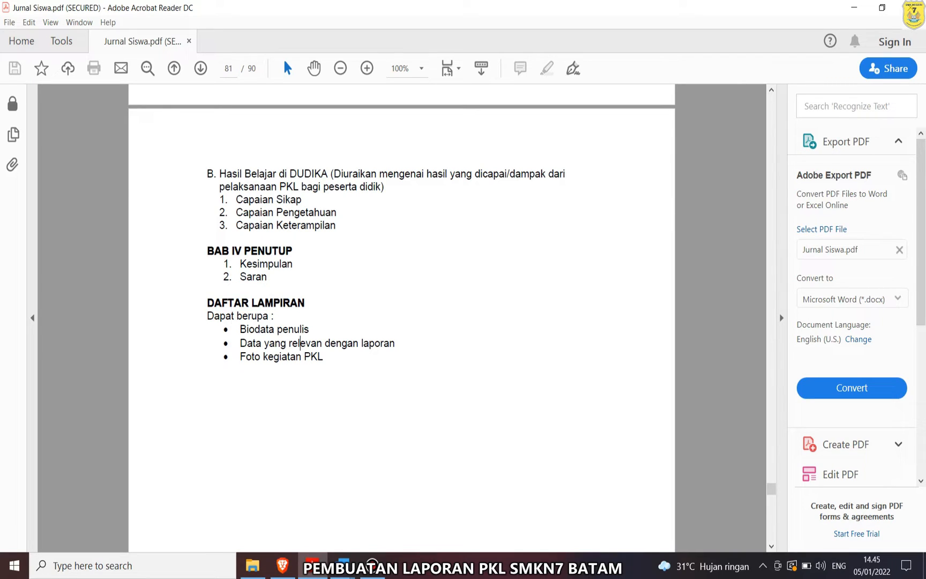
- Examine the "Data yang relevan dengan laporan" item in the DAFTAR LAMPIRAN outline
{"action": "left_click_drag", "start_coordinate": [240, 343], "coordinate": [395, 343]}
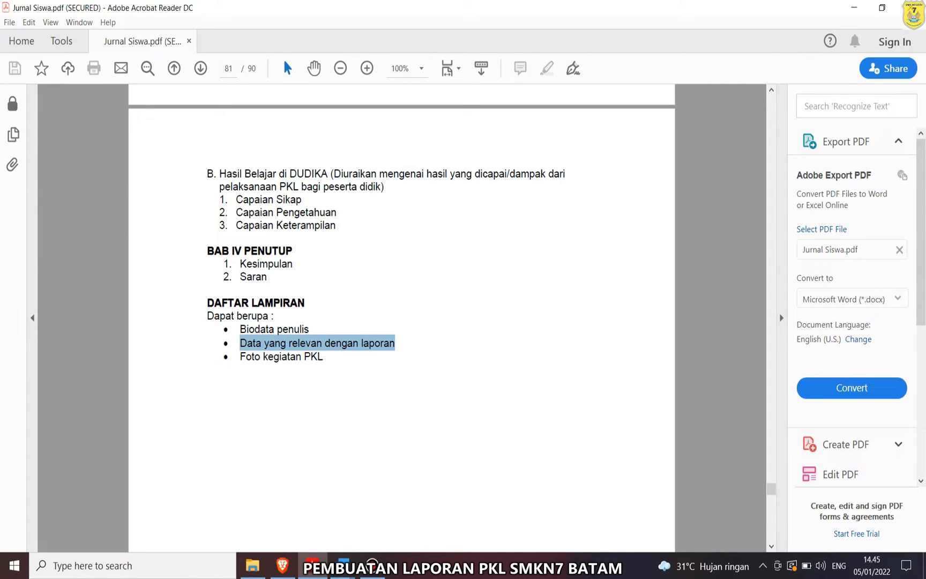
{"action": "left_click", "coordinate": [397, 356]}
{"action": "mouse_move", "coordinate": [337, 343]}
{"action": "left_mouse_down"}
{"action": "mouse_move", "coordinate": [321, 356]}
{"action": "mouse_move", "coordinate": [331, 343]}
{"action": "left_mouse_up"}
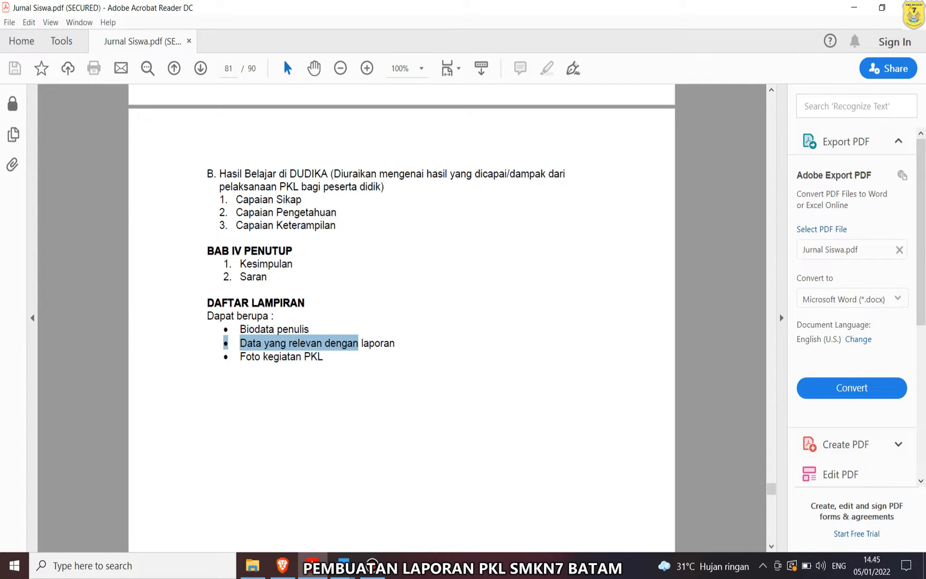
- Switch to the student's Rev 6 report in Word and copy the DAFTAR LAMPIRAN heading together with the complete Biodata Penulis list
{"action": "left_click", "coordinate": [343, 565]}
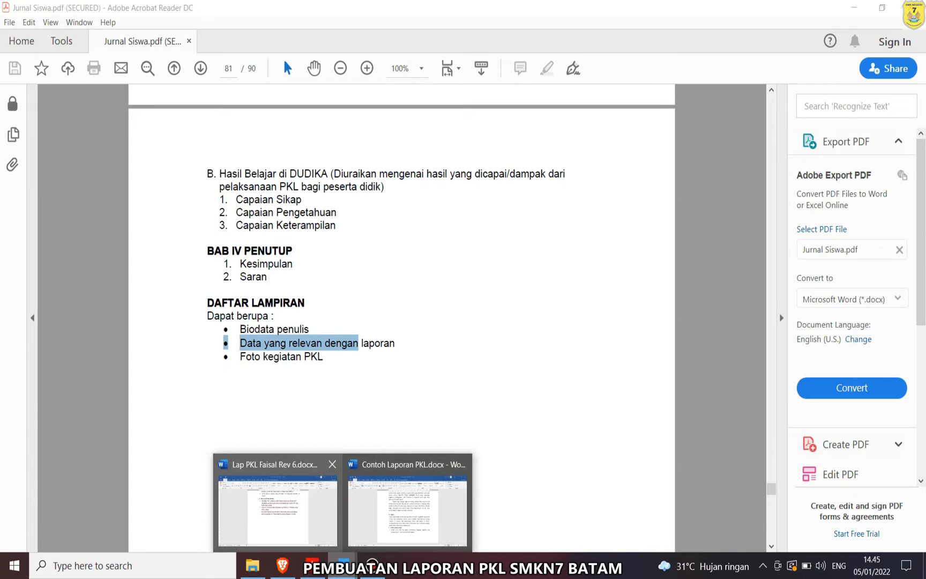
{"action": "left_click", "coordinate": [278, 509]}
{"action": "scroll", "coordinate": [465, 321], "scroll_direction": "down", "scroll_amount": 10}
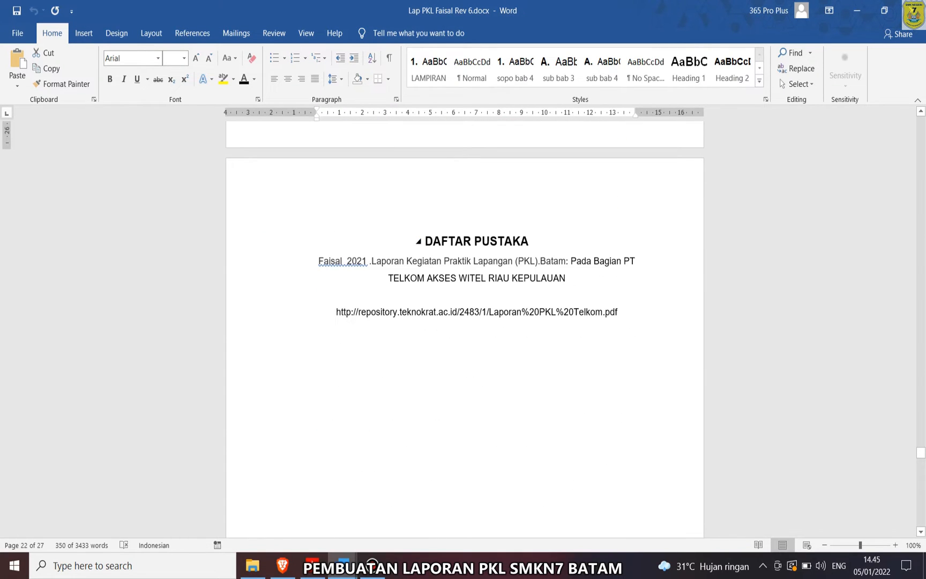
{"action": "left_click_drag", "start_coordinate": [423, 241], "coordinate": [541, 312]}
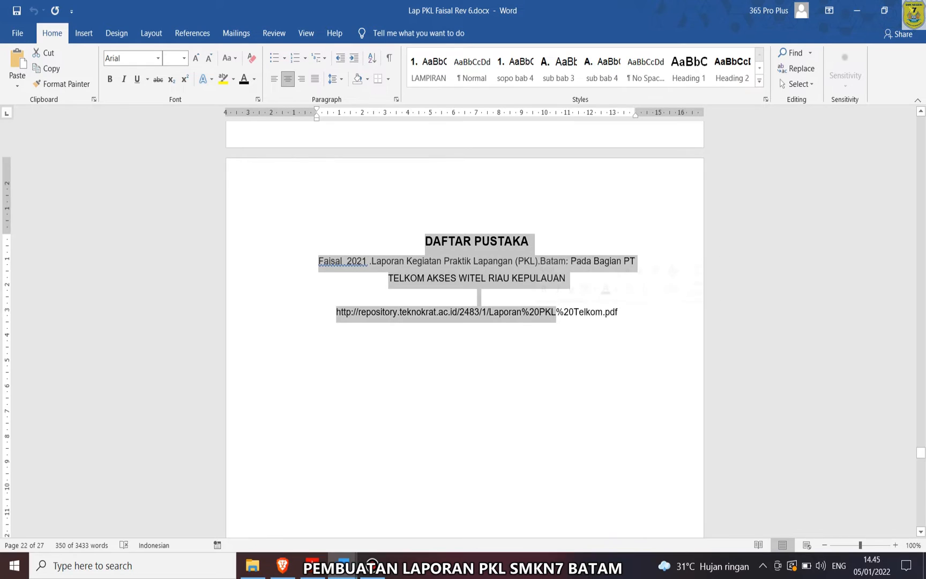
{"action": "key", "text": "Delete"}
{"action": "scroll", "coordinate": [416, 382], "scroll_direction": "down", "scroll_amount": 3}
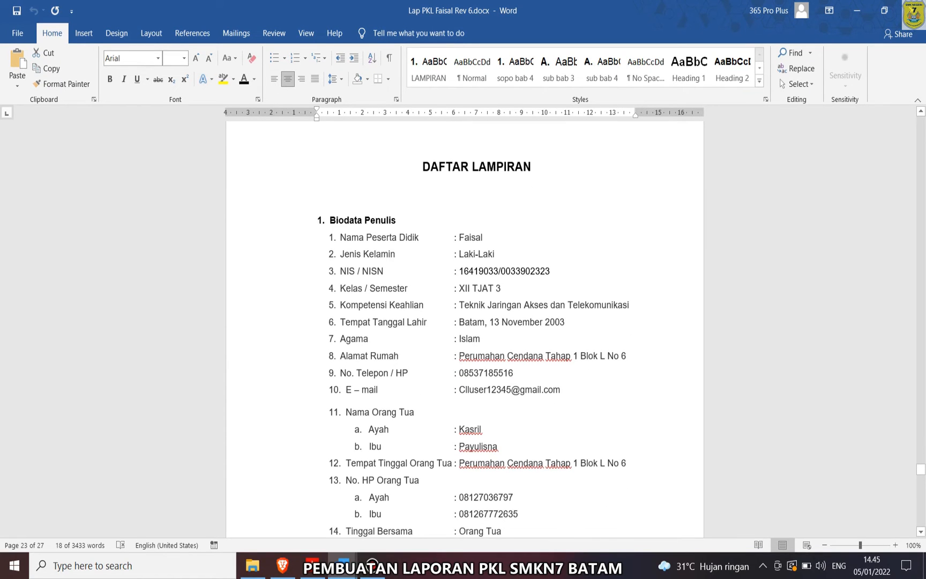
{"action": "left_click_drag", "start_coordinate": [431, 170], "coordinate": [453, 170]}
{"action": "left_click_drag", "start_coordinate": [477, 206], "coordinate": [322, 354]}
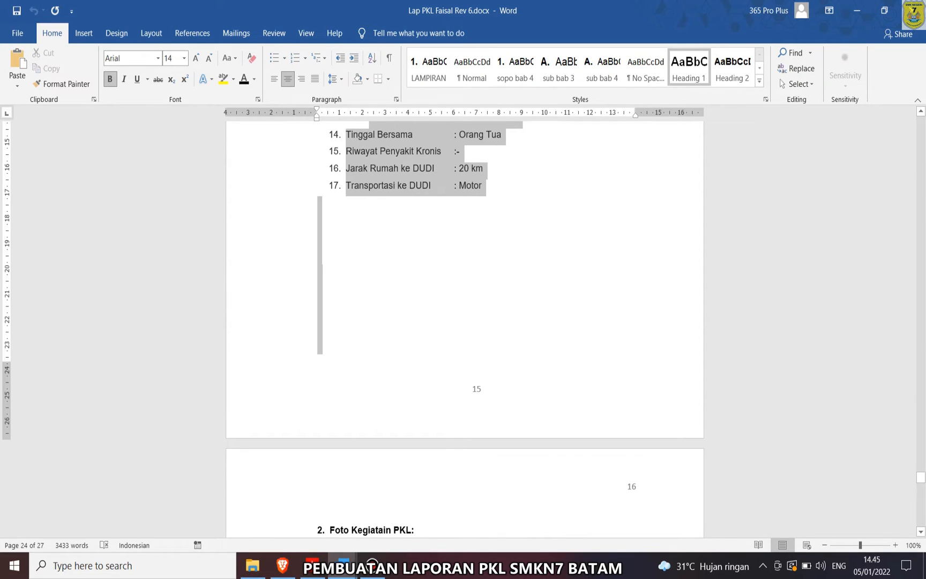
- Paste the copied DAFTAR LAMPIRAN section into Contoh Laporan PKL.docx on a new page after the closing chapter, using centred blank lines as spacing
{"action": "left_click", "coordinate": [343, 565]}
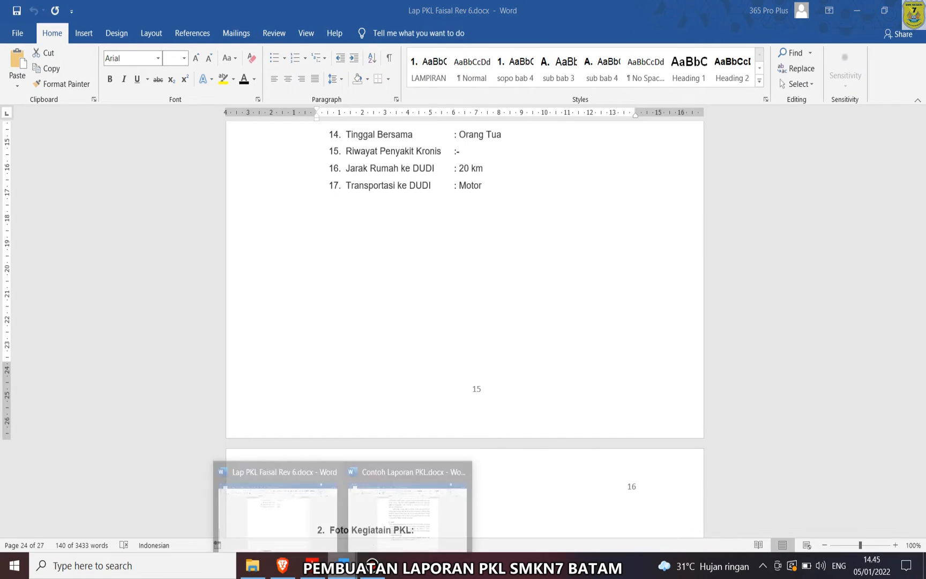
{"action": "left_click", "coordinate": [407, 509]}
{"action": "scroll", "coordinate": [465, 321], "scroll_direction": "down", "scroll_amount": 10}
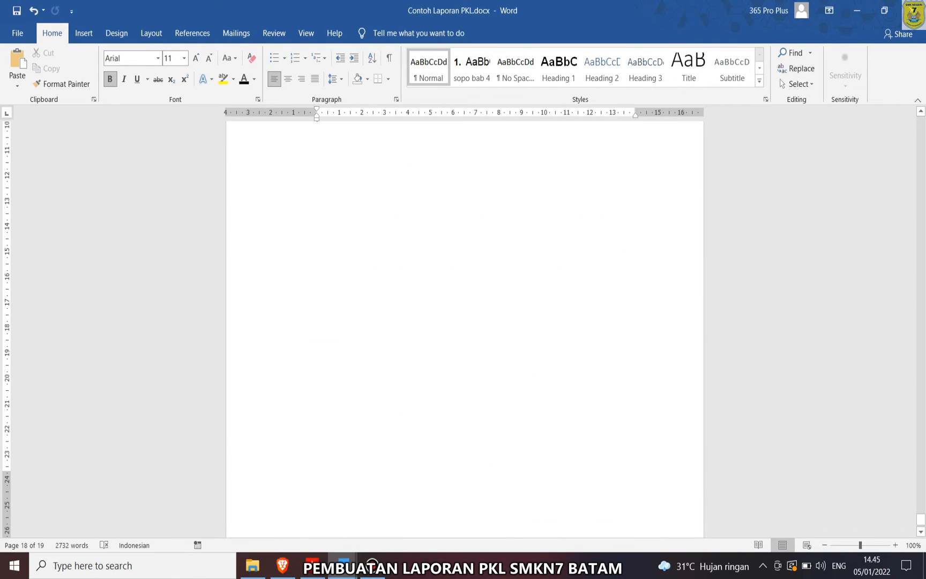
{"action": "key", "text": "ctrl+e"}
{"action": "key", "text": "Return"}
{"action": "key", "text": "Return"}
{"action": "key", "text": "Return"}
{"action": "key", "text": "Return"}
{"action": "key", "text": "Return"}
{"action": "key", "text": "Return"}
{"action": "key", "text": "Return"}
{"action": "key", "text": "Return"}
{"action": "key", "text": "Return"}
{"action": "key", "text": "Return"}
{"action": "key", "text": "Return"}
{"action": "key", "text": "Return"}
{"action": "key", "text": "Return"}
{"action": "key", "text": "Return"}
{"action": "key", "text": "Return"}
{"action": "key", "text": "Return"}
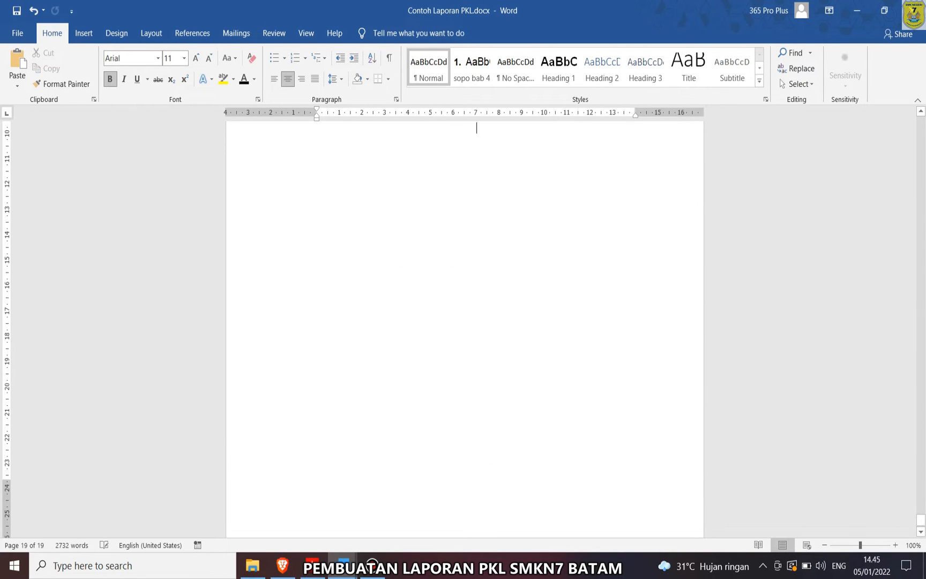
{"action": "key", "text": "Return"}
{"action": "key", "text": "Return"}
{"action": "key", "text": "Return"}
{"action": "key", "text": "Return"}
{"action": "key", "text": "Return"}
{"action": "key", "text": "Return"}
{"action": "key", "text": "Return"}
{"action": "key", "text": "Return"}
{"action": "key", "text": "Return"}
{"action": "key", "text": "Return"}
{"action": "key", "text": "Return"}
{"action": "key", "text": "Return"}
{"action": "key", "text": "Return"}
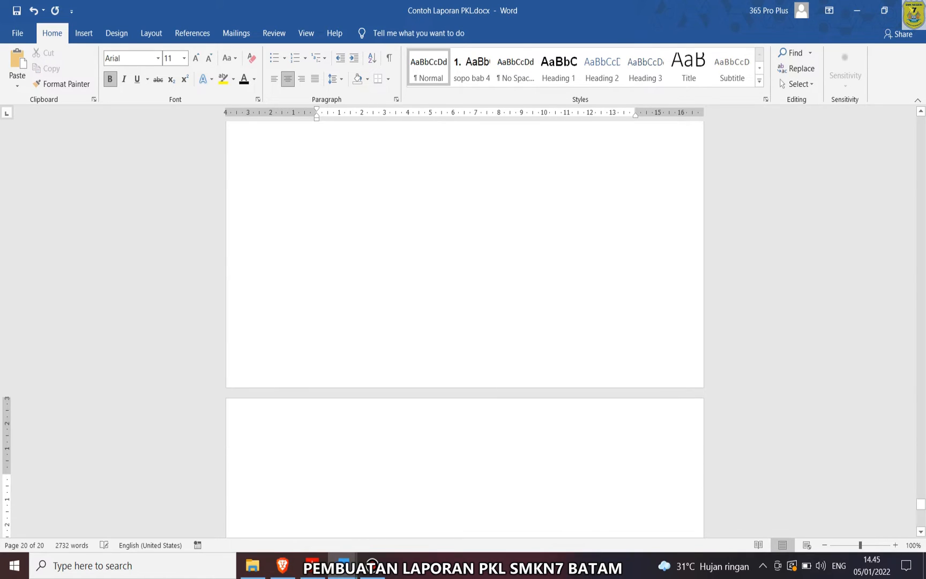
{"action": "key", "text": "ctrl+v"}
{"action": "scroll", "coordinate": [465, 321], "scroll_direction": "up", "scroll_amount": 10}
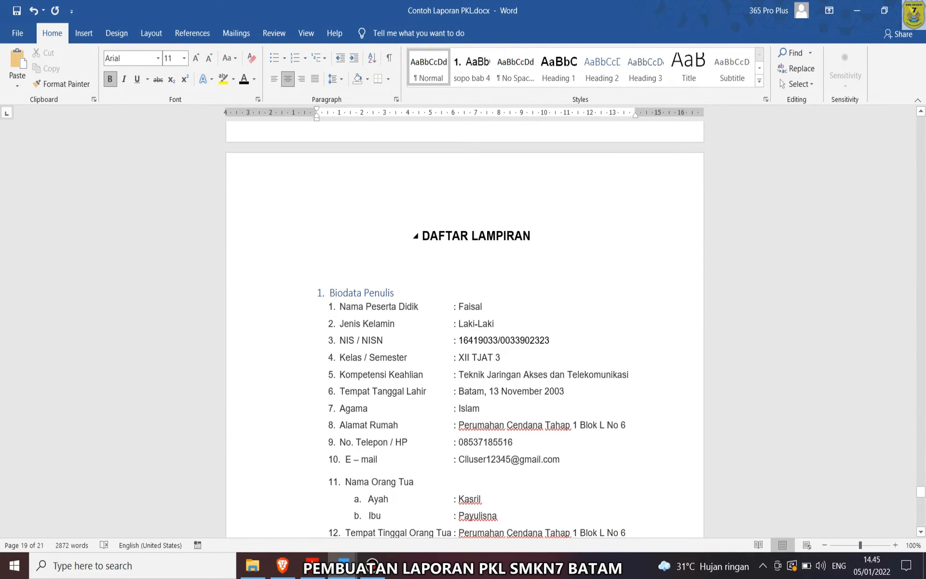
- Format the "Biodata Penulis" subheading as bold black Arial at the same text size as the list below it
{"action": "triple_click", "coordinate": [476, 235]}
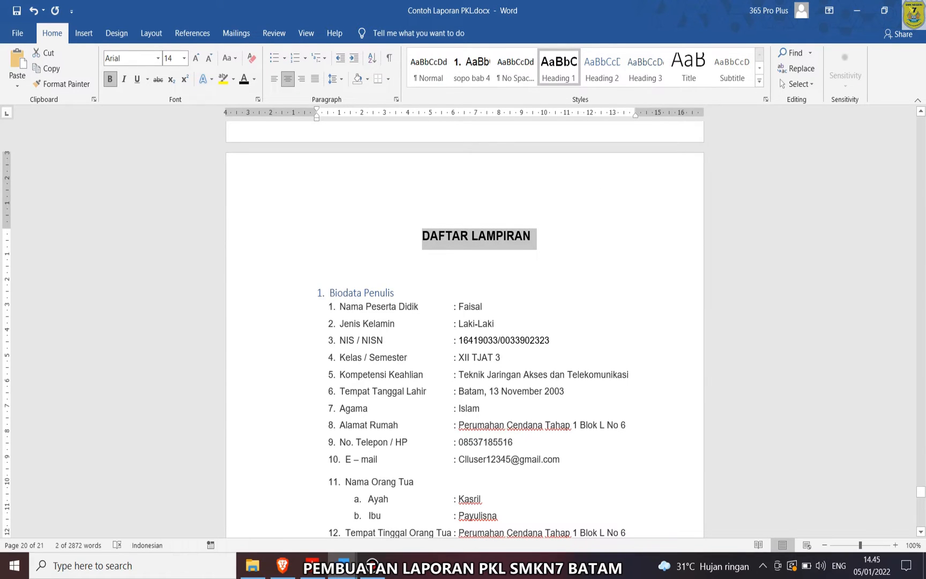
{"action": "triple_click", "coordinate": [361, 292]}
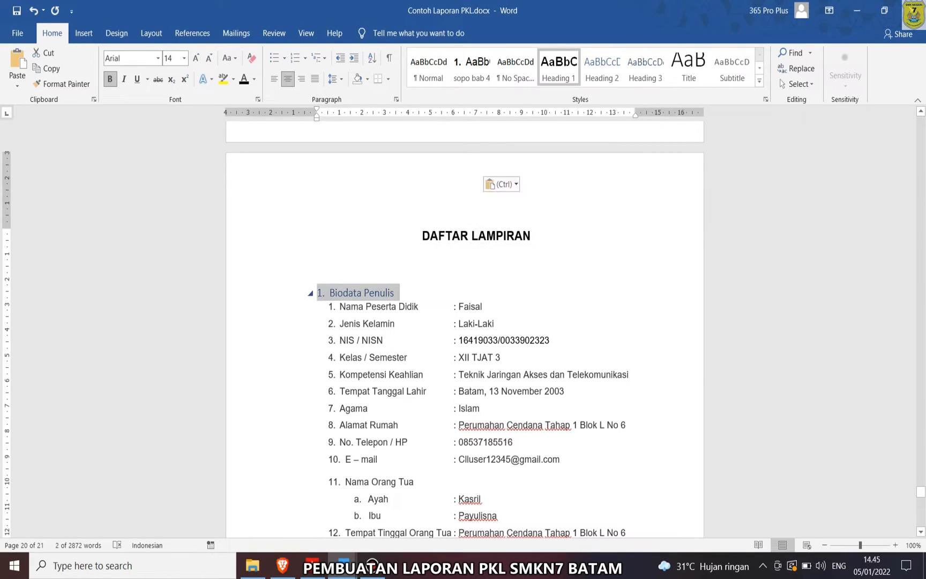
{"action": "left_click", "coordinate": [340, 247]}
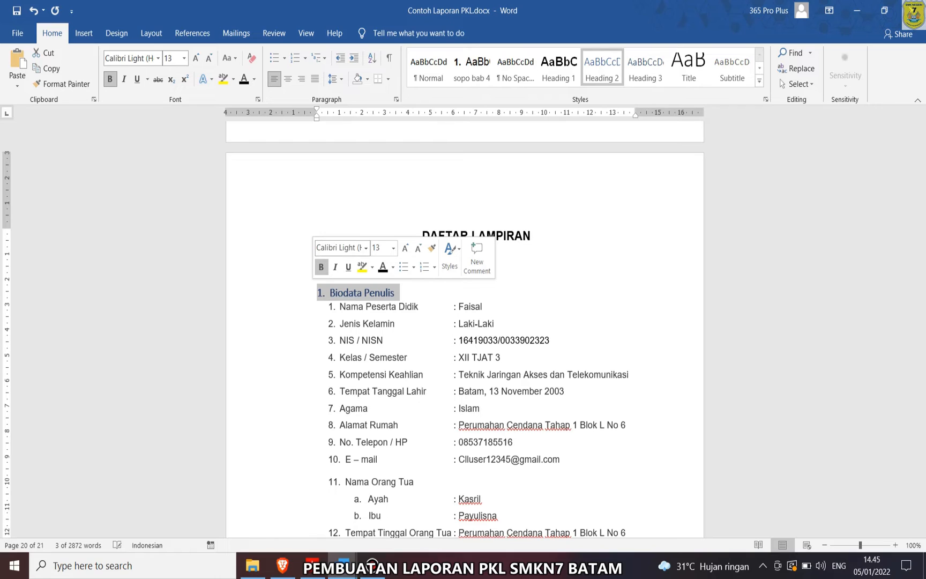
{"action": "type", "text": "Arial"}
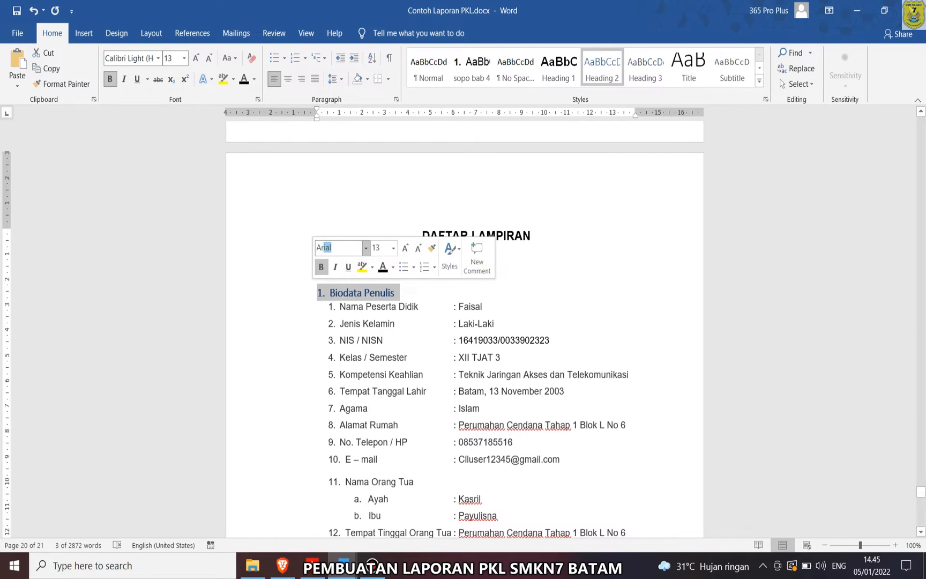
{"action": "key", "text": "Return"}
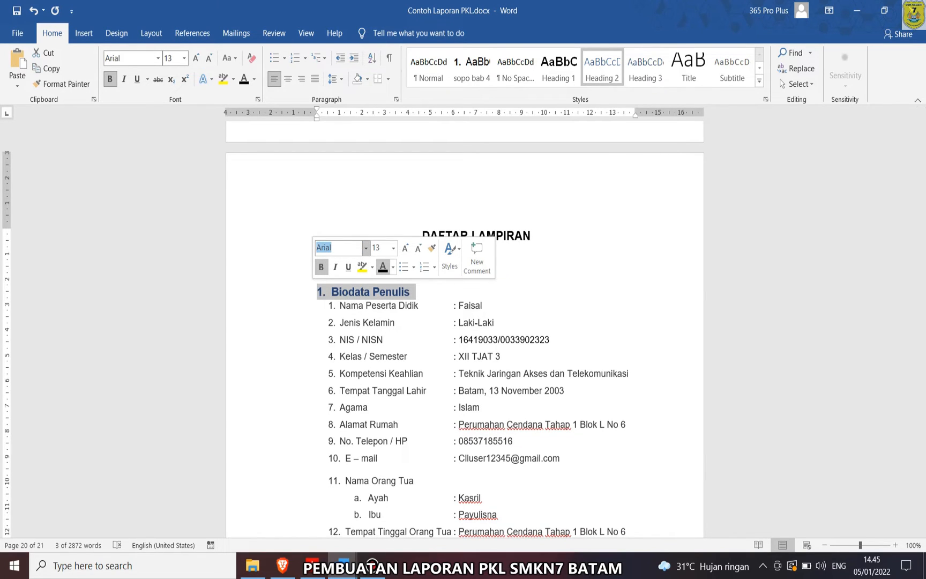
{"action": "left_click", "coordinate": [405, 247]}
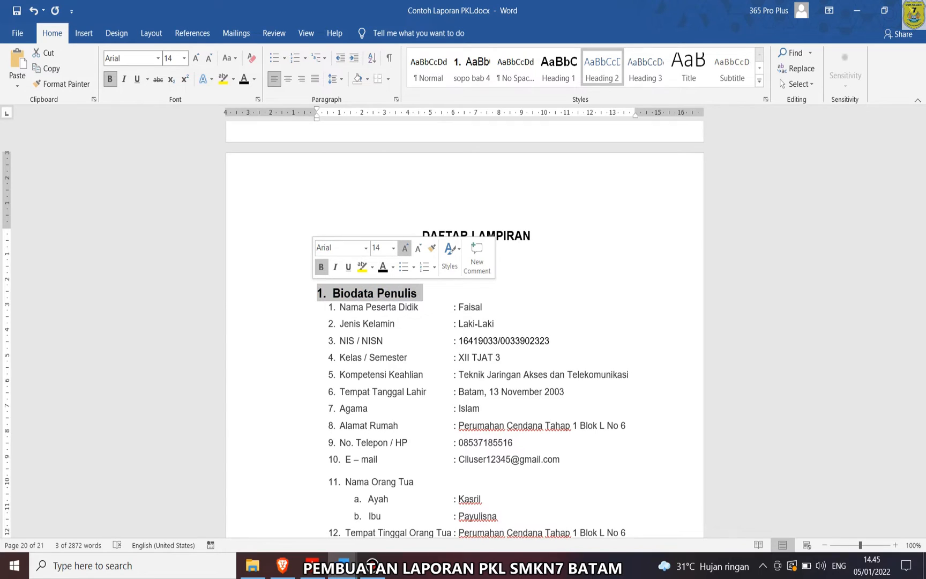
{"action": "left_click", "coordinate": [418, 247]}
{"action": "left_click", "coordinate": [418, 248]}
{"action": "left_click", "coordinate": [454, 337]}
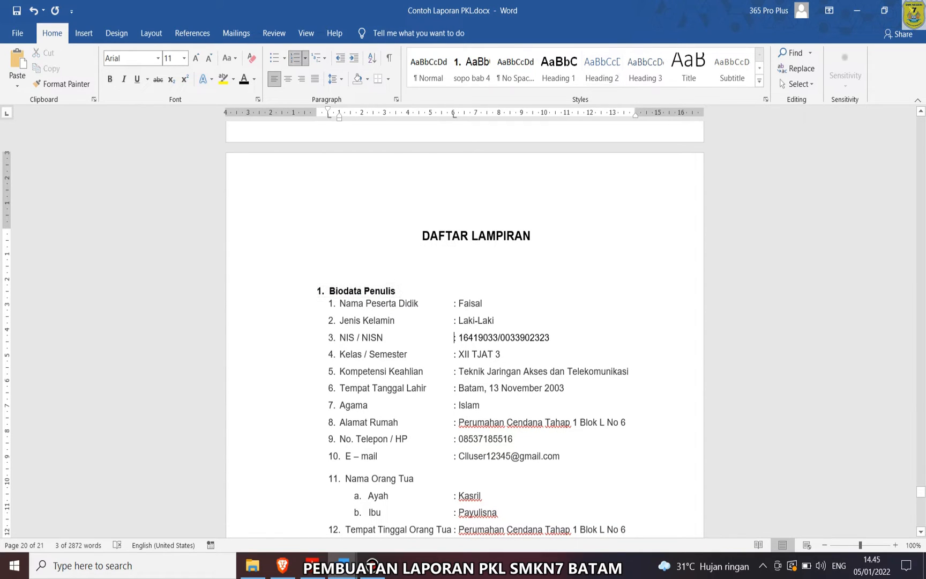
{"action": "left_click_drag", "start_coordinate": [459, 304], "coordinate": [482, 303]}
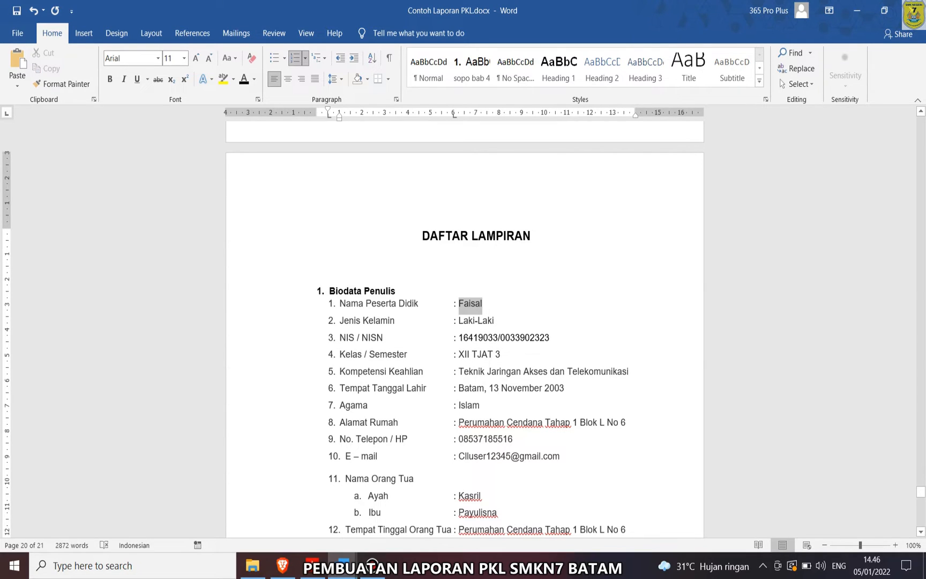
{"action": "left_click_drag", "start_coordinate": [483, 303], "coordinate": [482, 303]}
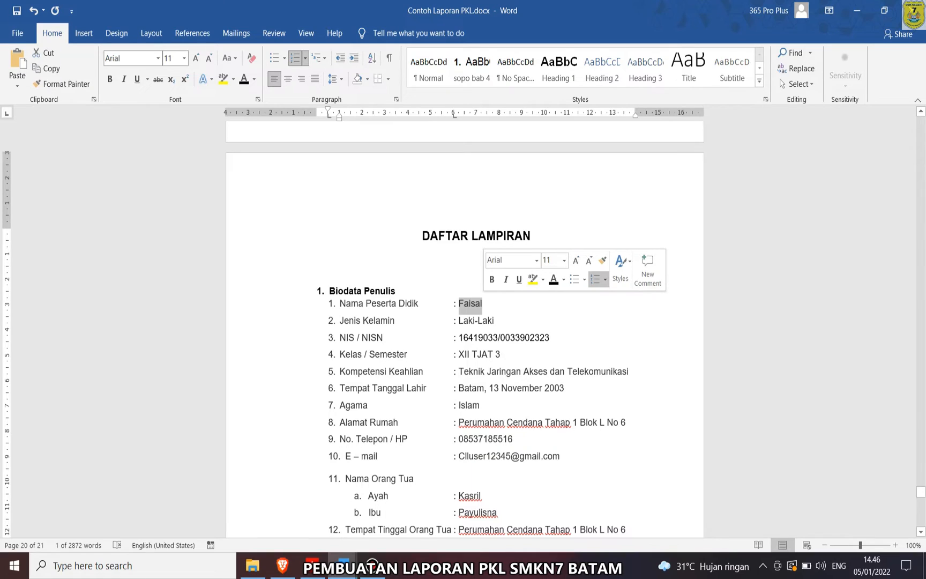
{"action": "left_click", "coordinate": [532, 279]}
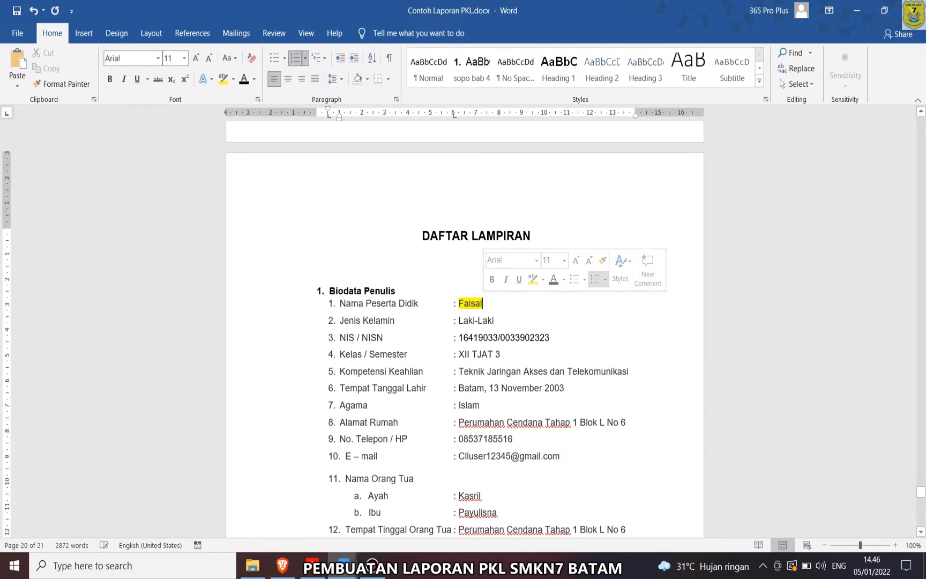
{"action": "left_click_drag", "start_coordinate": [458, 320], "coordinate": [499, 321]}
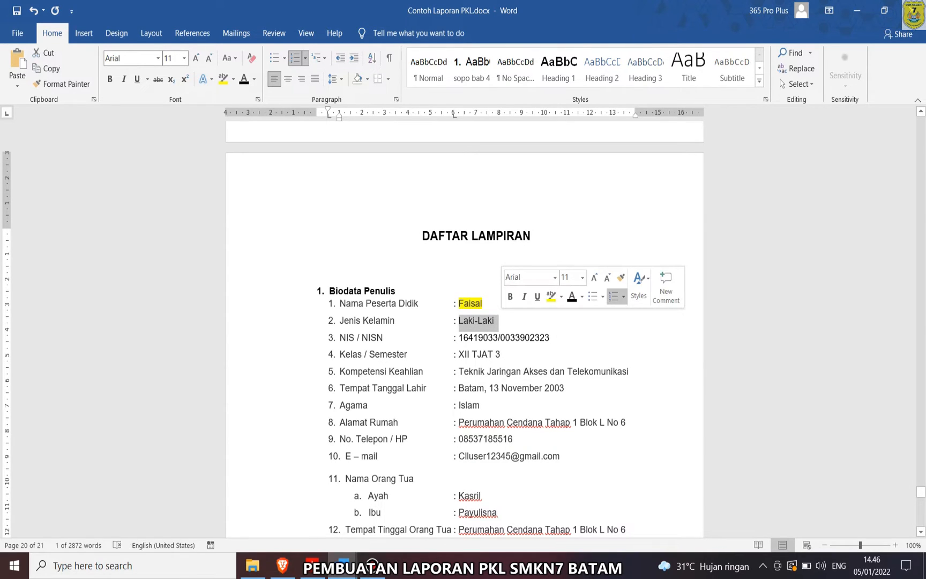
{"action": "left_click", "coordinate": [555, 296]}
{"action": "key", "text": "ctrl+z"}
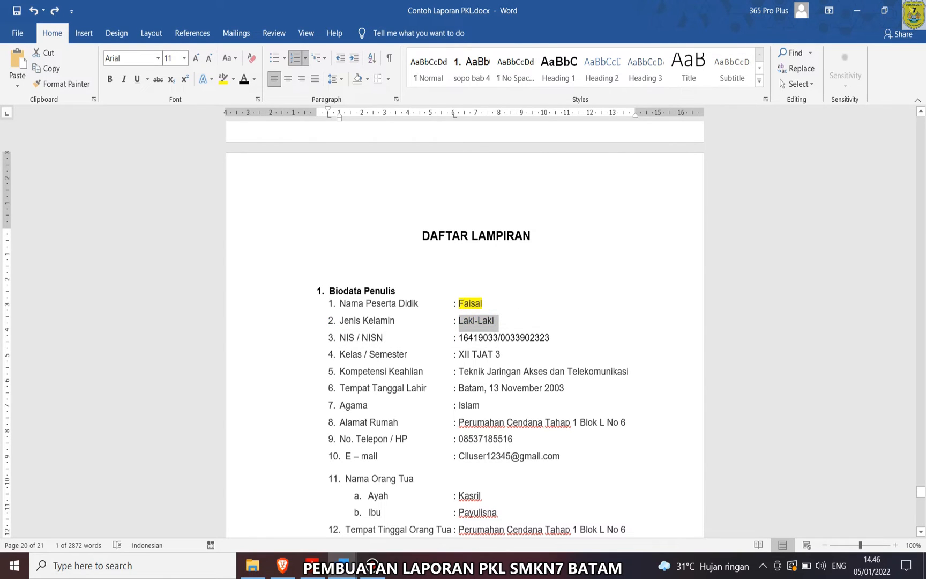
{"action": "key", "text": "ctrl+z"}
- Replace the Nama Peserta Didik, Jenis Kelamin, NIS / NISN and Kelas / Semester values with the placeholder xx
{"action": "left_click", "coordinate": [502, 354]}
{"action": "scroll", "coordinate": [501, 354], "scroll_direction": "down", "scroll_amount": 4}
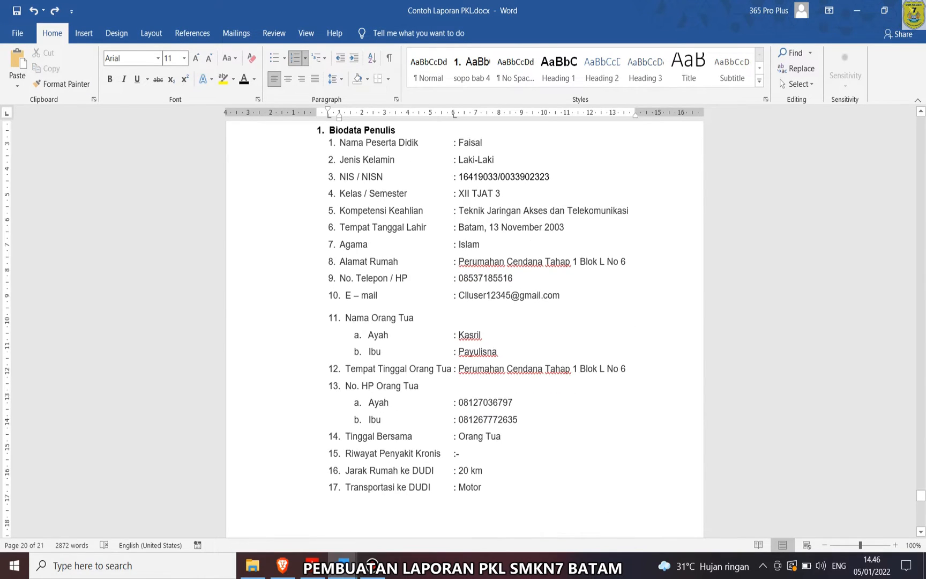
{"action": "left_click_drag", "start_coordinate": [482, 142], "coordinate": [459, 160]}
{"action": "type", "text": "xxxx"}
{"action": "left_click_drag", "start_coordinate": [550, 177], "coordinate": [458, 194]}
{"action": "type", "text": "xxxx"}
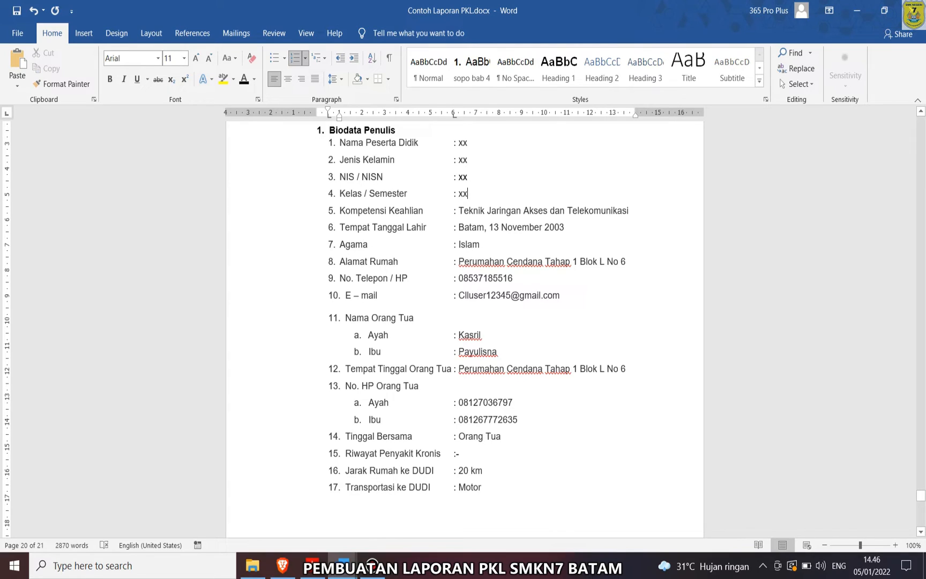
- Replace the values from Kompetensi Keahlian through E – mail in the biodata list with the placeholder xx
{"action": "left_click_drag", "start_coordinate": [629, 210], "coordinate": [459, 210]}
{"action": "type", "text": "xx"}
{"action": "left_click_drag", "start_coordinate": [564, 227], "coordinate": [461, 245]}
{"action": "type", "text": "xxx"}
{"action": "left_click_drag", "start_coordinate": [626, 261], "coordinate": [458, 262]}
{"action": "type", "text": "xx"}
{"action": "left_click_drag", "start_coordinate": [513, 278], "coordinate": [458, 278]}
{"action": "type", "text": "xx"}
{"action": "left_click_drag", "start_coordinate": [559, 296], "coordinate": [459, 295]}
{"action": "type", "text": "xx"}
- Replace both parents' names, Tempat Tinggal Orang Tua and both parents' phone numbers with the placeholder xx
{"action": "left_click_drag", "start_coordinate": [482, 335], "coordinate": [457, 352]}
{"action": "type", "text": "xxxx"}
{"action": "left_click_drag", "start_coordinate": [627, 369], "coordinate": [458, 369]}
{"action": "type", "text": "xxx"}
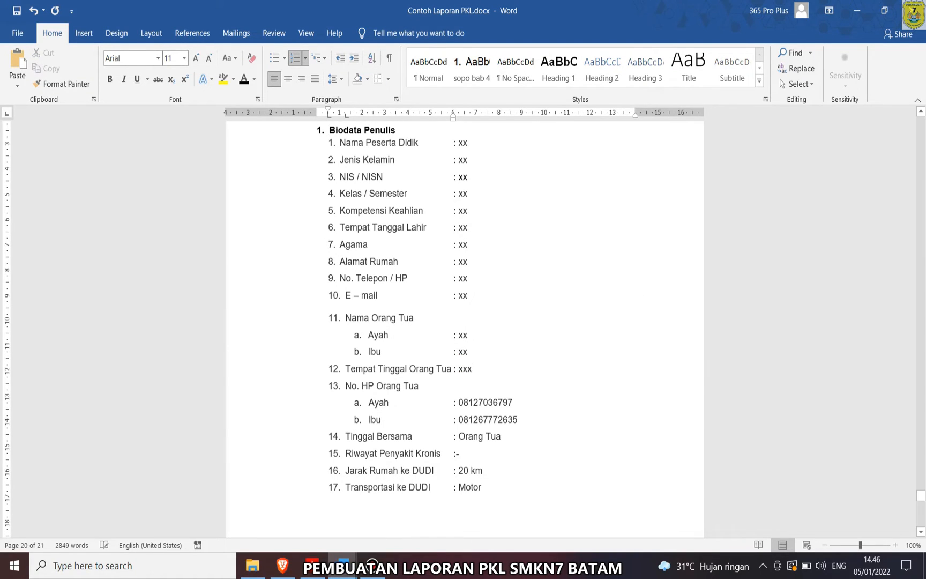
{"action": "left_click_drag", "start_coordinate": [514, 401], "coordinate": [456, 403]}
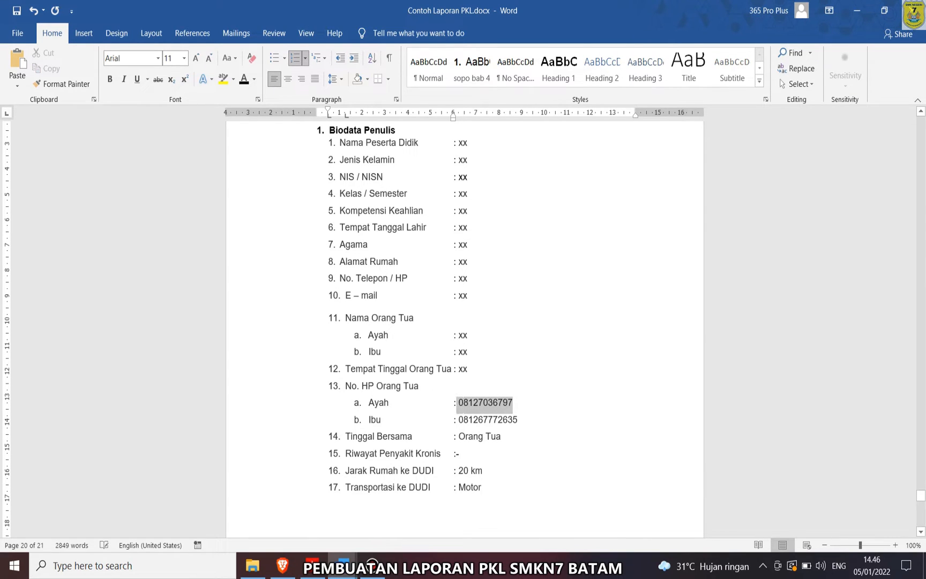
{"action": "type", "text": "xx"}
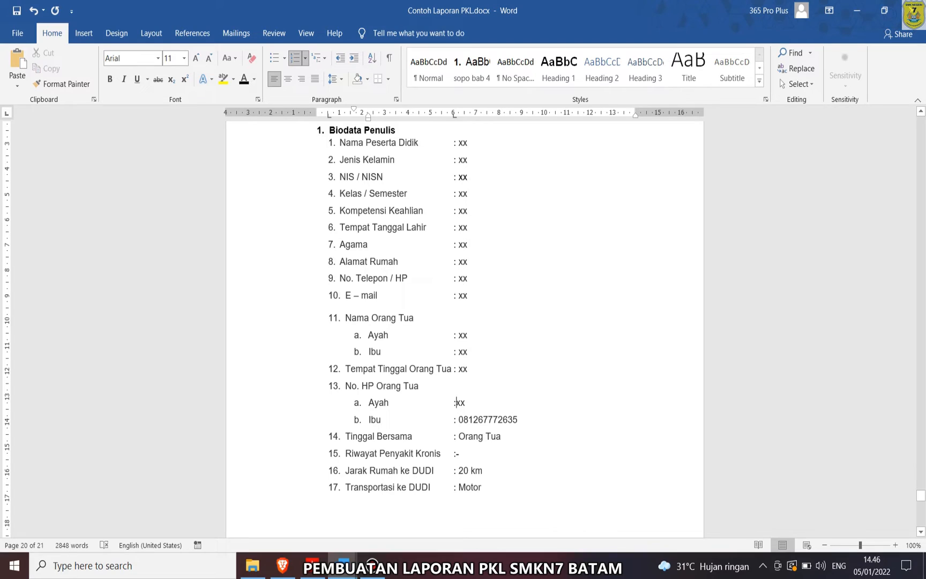
{"action": "left_click_drag", "start_coordinate": [459, 421], "coordinate": [456, 421]}
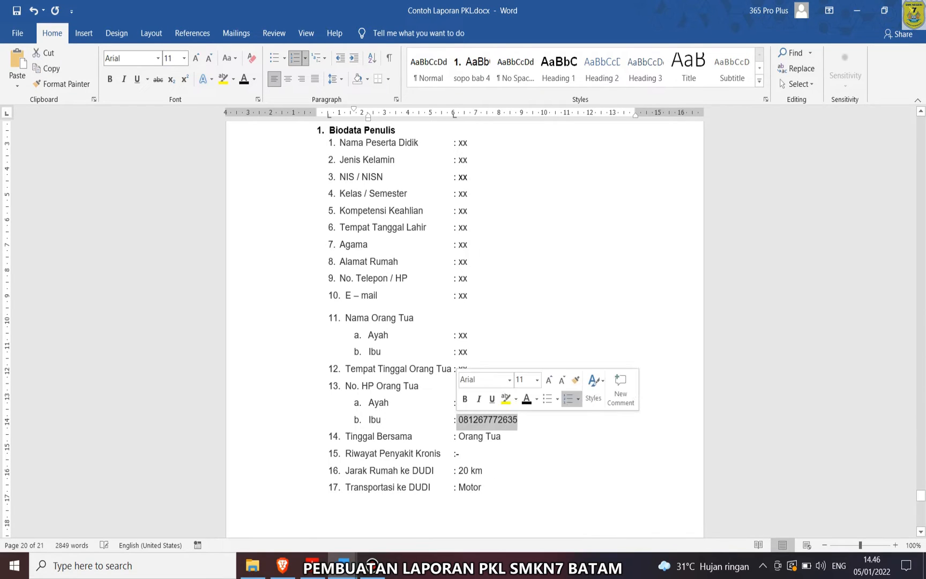
{"action": "type", "text": "xx"}
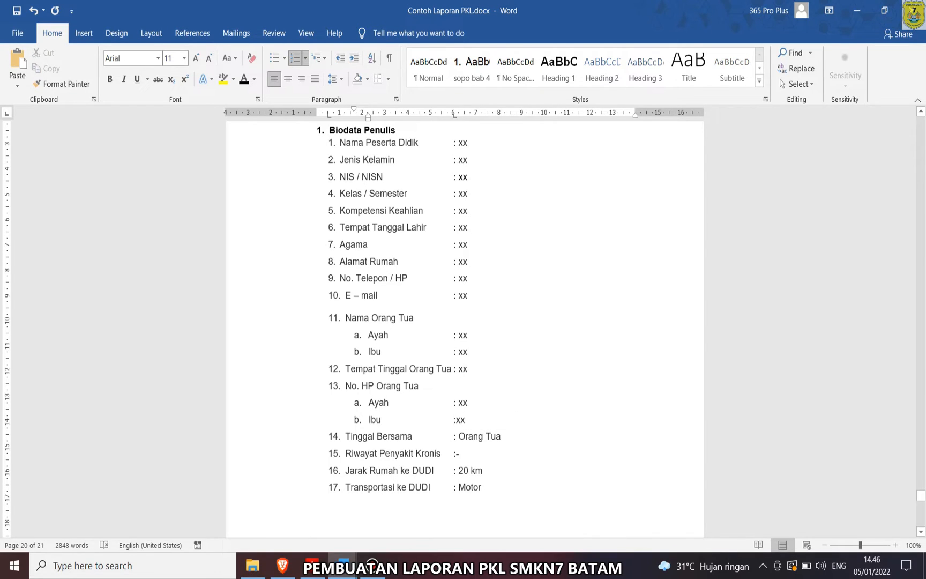
- Replace the Tinggal Bersama, Jarak Rumah ke DUDI and Transportasi ke DUDI values with xx, and review the biodata list
{"action": "left_click_drag", "start_coordinate": [500, 436], "coordinate": [459, 436]}
{"action": "type", "text": "xx"}
{"action": "scroll", "coordinate": [408, 321], "scroll_direction": "down", "scroll_amount": 3}
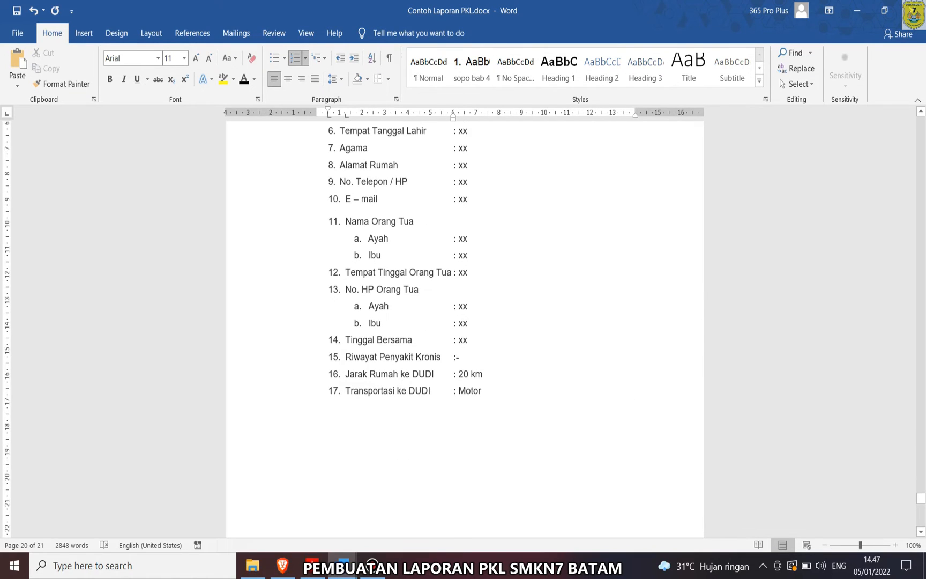
{"action": "left_click_drag", "start_coordinate": [482, 374], "coordinate": [458, 390]}
{"action": "type", "text": "xxxx"}
{"action": "scroll", "coordinate": [464, 322], "scroll_direction": "down", "scroll_amount": 5}
{"action": "scroll", "coordinate": [464, 321], "scroll_direction": "up", "scroll_amount": 4}
{"action": "scroll", "coordinate": [464, 322], "scroll_direction": "up", "scroll_amount": 10}
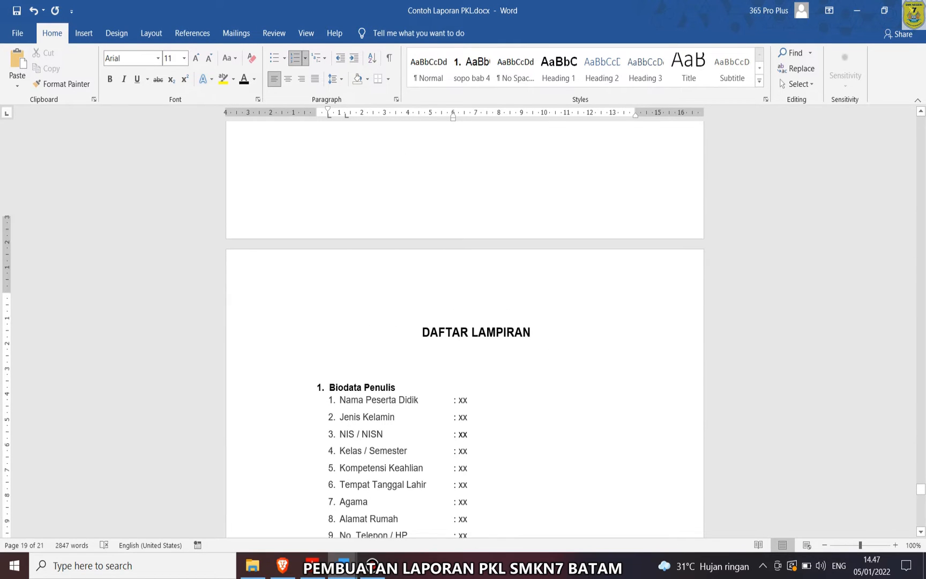
{"action": "scroll", "coordinate": [464, 322], "scroll_direction": "down", "scroll_amount": 5}
- Switch to the existing PKL report and copy the heading "2. Foto Kegiatain PKL:" above its first activity screenshot
{"action": "mouse_move", "coordinate": [342, 566]}
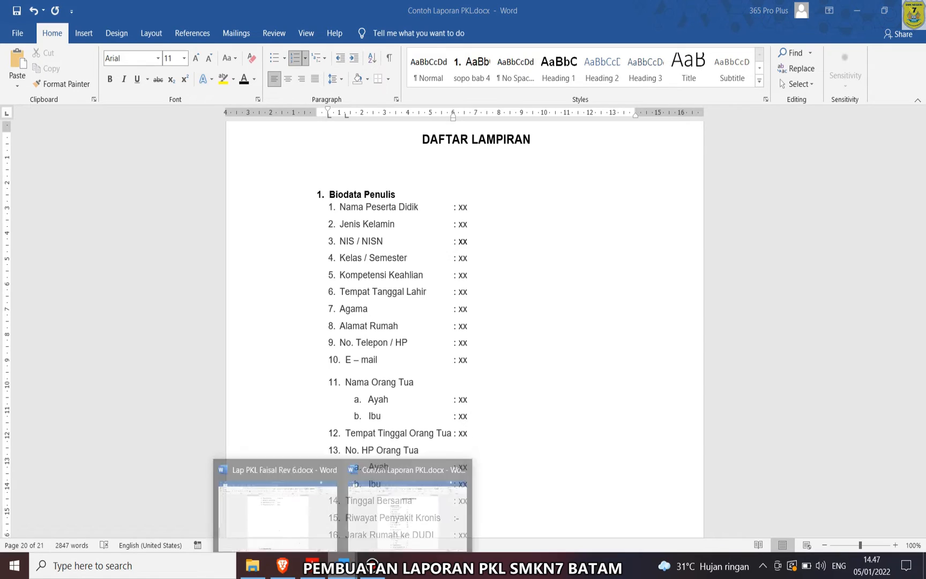
{"action": "left_click", "coordinate": [273, 501]}
{"action": "scroll", "coordinate": [464, 322], "scroll_direction": "down", "scroll_amount": 5}
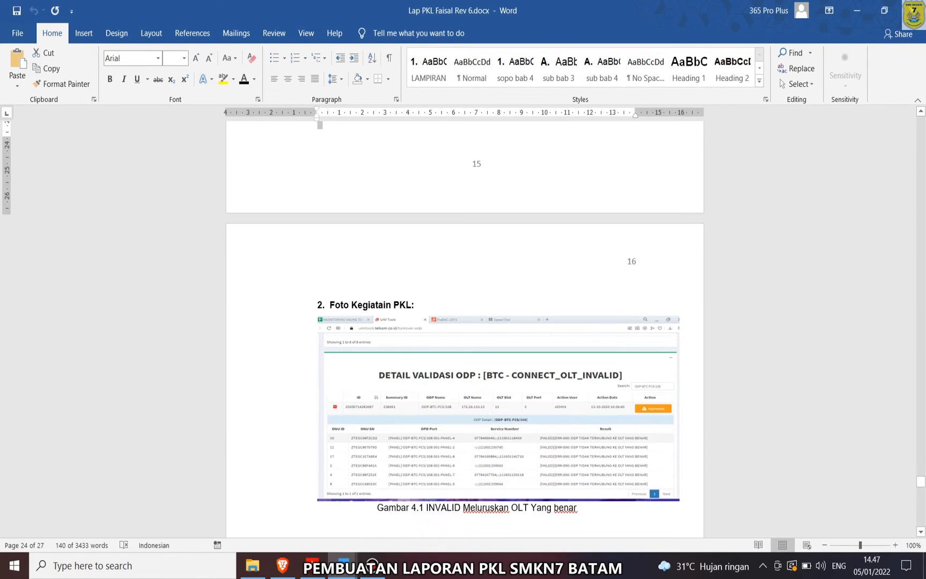
{"action": "left_click_drag", "start_coordinate": [418, 305], "coordinate": [317, 305]}
{"action": "key", "text": "ctrl+c"}
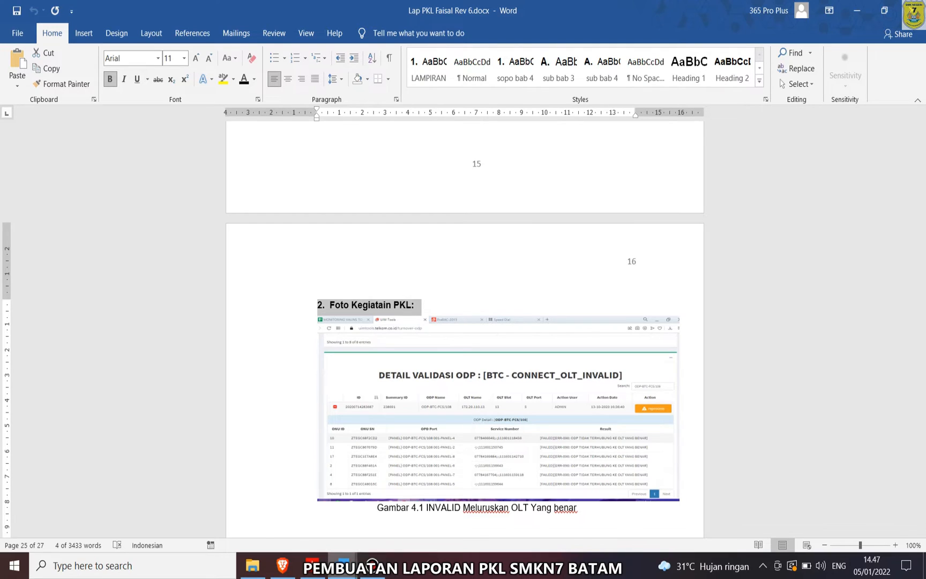
- Paste the copied Foto Kegiatain PKL heading as text only on the blank page after the biodata in Contoh Laporan PKL.docx
{"action": "mouse_move", "coordinate": [342, 565]}
{"action": "left_click", "coordinate": [403, 501]}
{"action": "scroll", "coordinate": [465, 329], "scroll_direction": "down", "scroll_amount": 6}
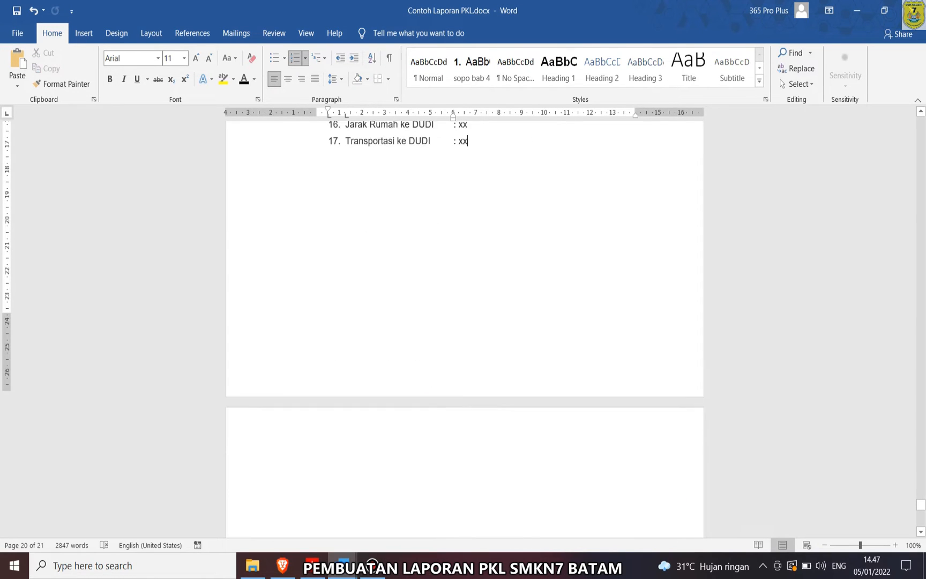
{"action": "left_click", "coordinate": [476, 480]}
{"action": "key", "text": "ctrl+v"}
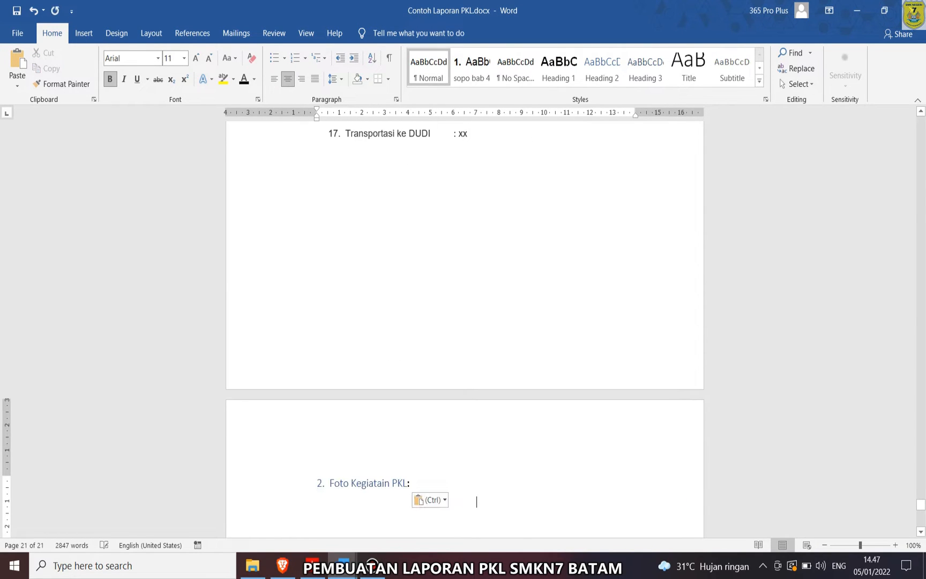
{"action": "key", "text": "ctrl"}
{"action": "key", "text": "t"}
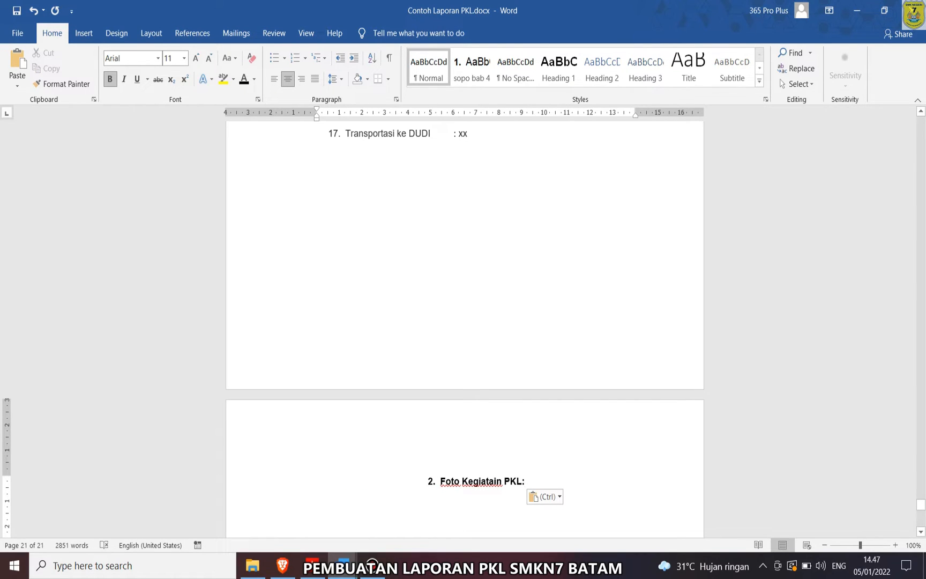
- Replace the manually typed number of the Biodata Penulis heading with automatic list numbering
{"action": "scroll", "coordinate": [465, 329], "scroll_direction": "up", "scroll_amount": 8}
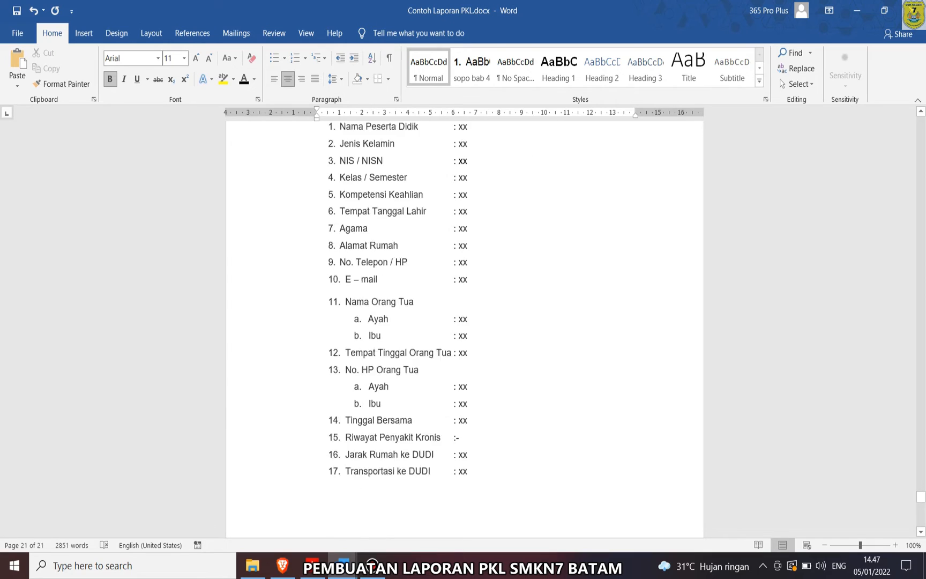
{"action": "scroll", "coordinate": [464, 329], "scroll_direction": "up", "scroll_amount": 1}
{"action": "left_click", "coordinate": [322, 194]}
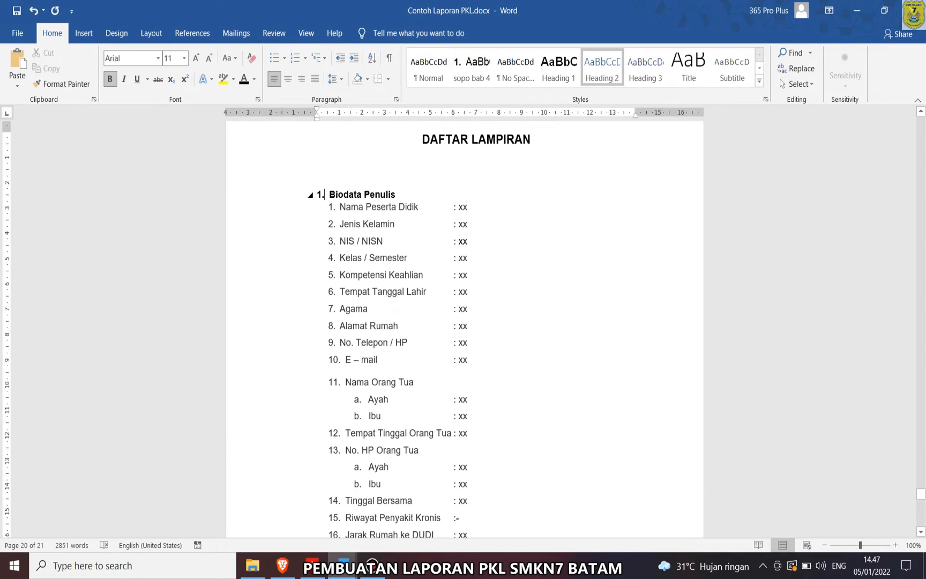
{"action": "left_click_drag", "start_coordinate": [329, 194], "coordinate": [316, 194]}
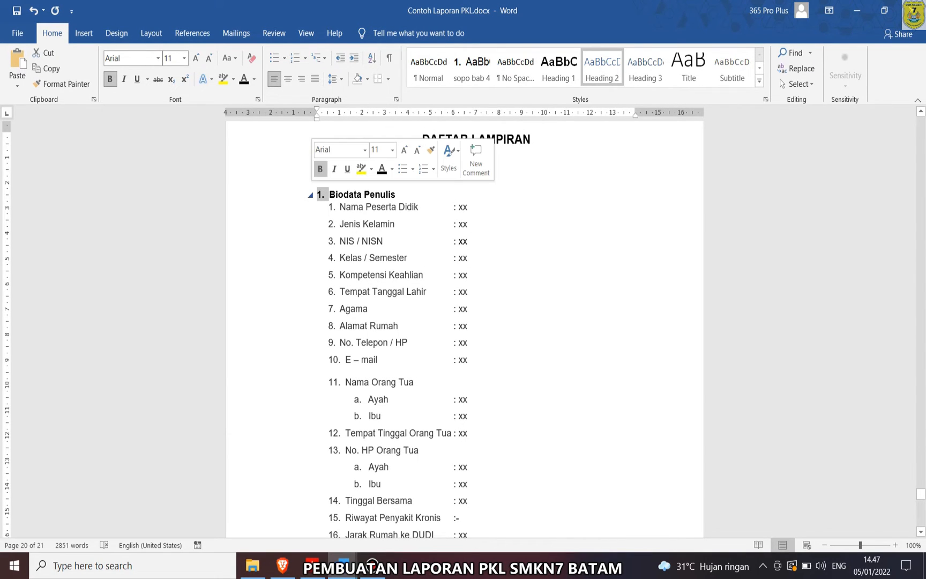
{"action": "key", "text": "BackSpace"}
{"action": "left_click", "coordinate": [305, 58]}
{"action": "left_click", "coordinate": [315, 107]}
{"action": "left_click", "coordinate": [303, 193]}
{"action": "left_click", "coordinate": [337, 212]}
- Copy the Biodata Penulis heading's formatting to the Foto Kegiatain PKL heading with Format Painter
{"action": "left_click", "coordinate": [61, 84]}
{"action": "scroll", "coordinate": [464, 322], "scroll_direction": "down", "scroll_amount": 3}
{"action": "scroll", "coordinate": [464, 322], "scroll_direction": "down", "scroll_amount": 6}
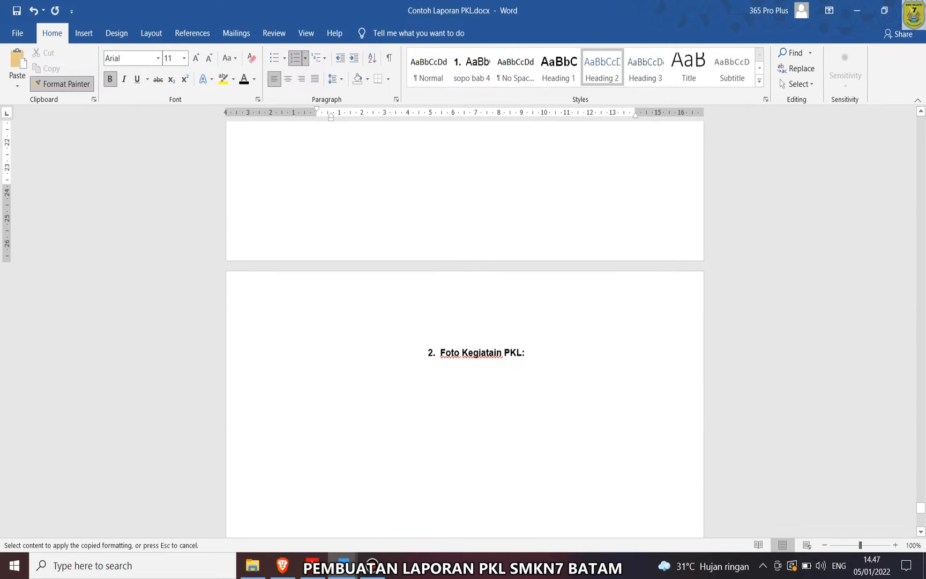
{"action": "left_click", "coordinate": [440, 352]}
- Format the Foto Kegiatain PKL heading text in black at 11 pt
{"action": "left_click_drag", "start_coordinate": [443, 353], "coordinate": [332, 354]}
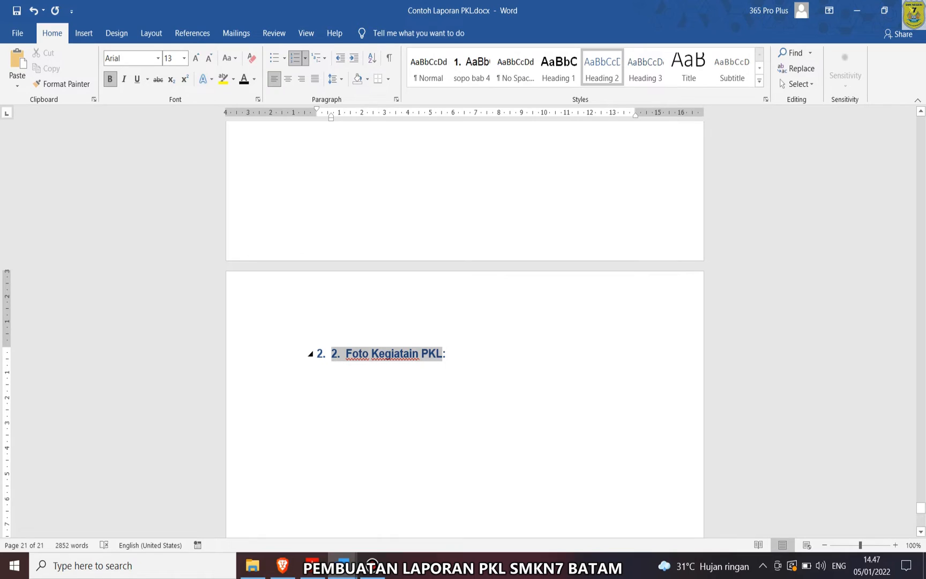
{"action": "left_click", "coordinate": [400, 329]}
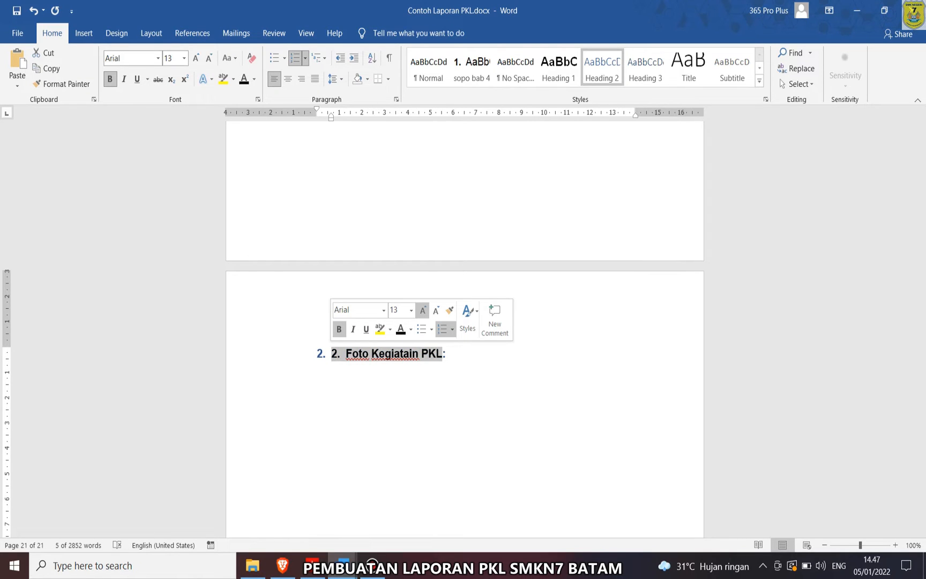
{"action": "left_click", "coordinate": [436, 310]}
{"action": "left_click", "coordinate": [436, 310]}
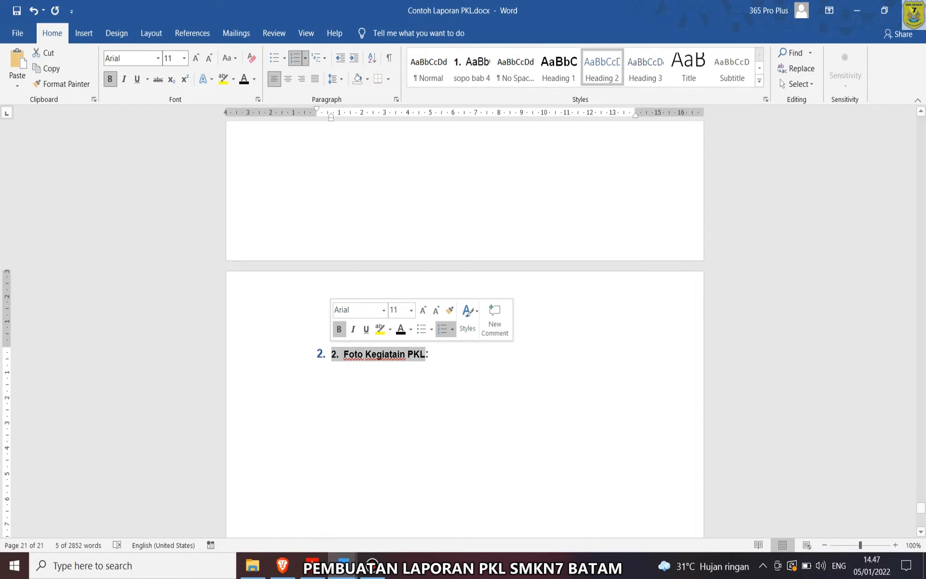
- Delete the duplicate typed number from the Foto Kegiatain PKL heading and format its automatic number in black at 11 pt
{"action": "left_click", "coordinate": [337, 354]}
{"action": "key", "text": "BackSpace"}
{"action": "key", "text": "BackSpace"}
{"action": "key", "text": "BackSpace"}
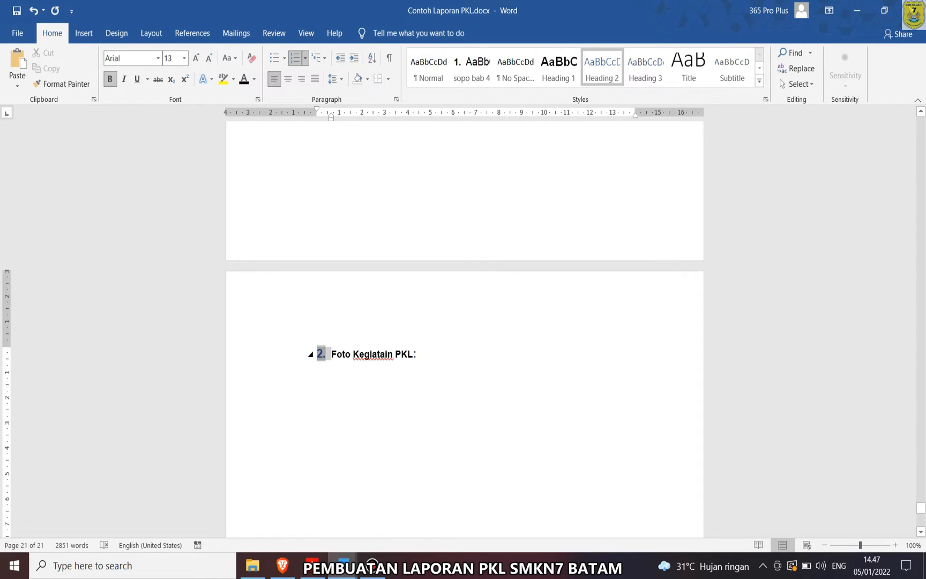
{"action": "left_click", "coordinate": [209, 58]}
{"action": "left_click", "coordinate": [209, 58]}
{"action": "left_click", "coordinate": [476, 367]}
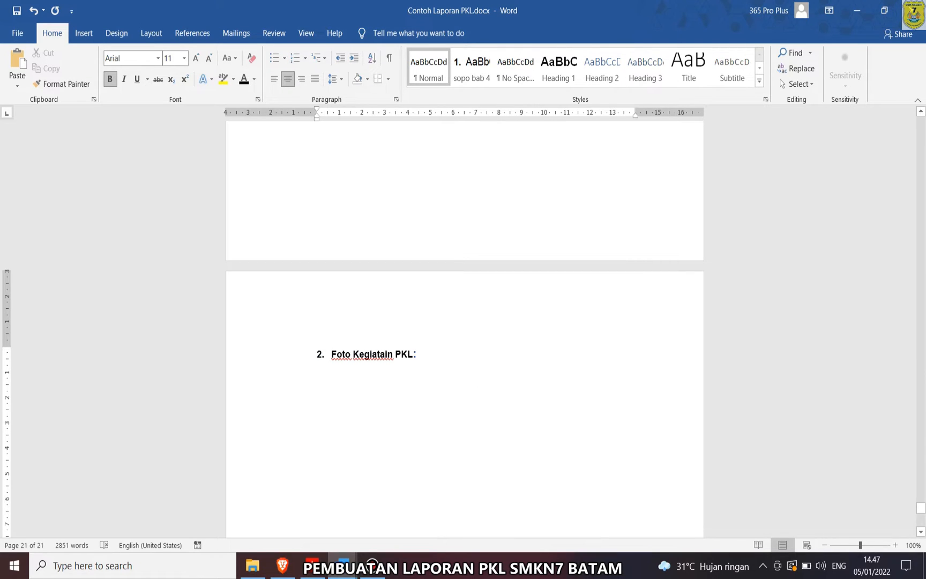
- Review the captioned activity images under Foto Kegiatain PKL in the existing report and return to the sample report
{"action": "mouse_move", "coordinate": [342, 565]}
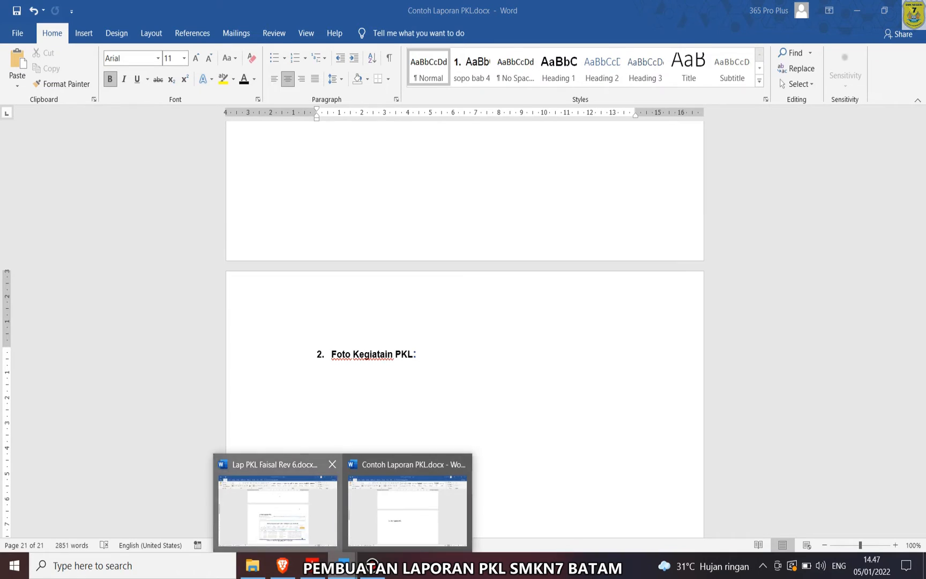
{"action": "left_click", "coordinate": [277, 502]}
{"action": "scroll", "coordinate": [277, 502], "scroll_direction": "down", "scroll_amount": 5}
{"action": "scroll", "coordinate": [464, 321], "scroll_direction": "down", "scroll_amount": 20}
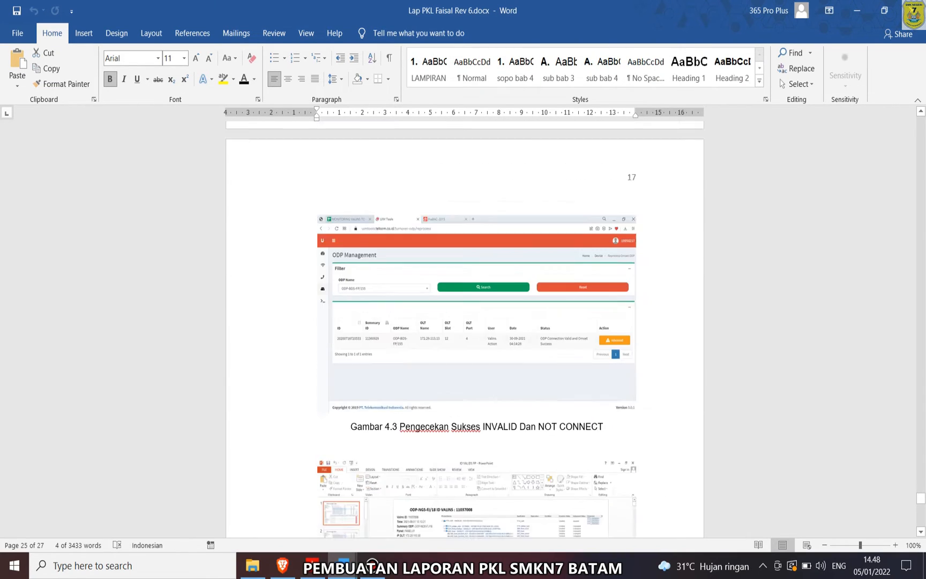
{"action": "scroll", "coordinate": [465, 321], "scroll_direction": "up", "scroll_amount": 15}
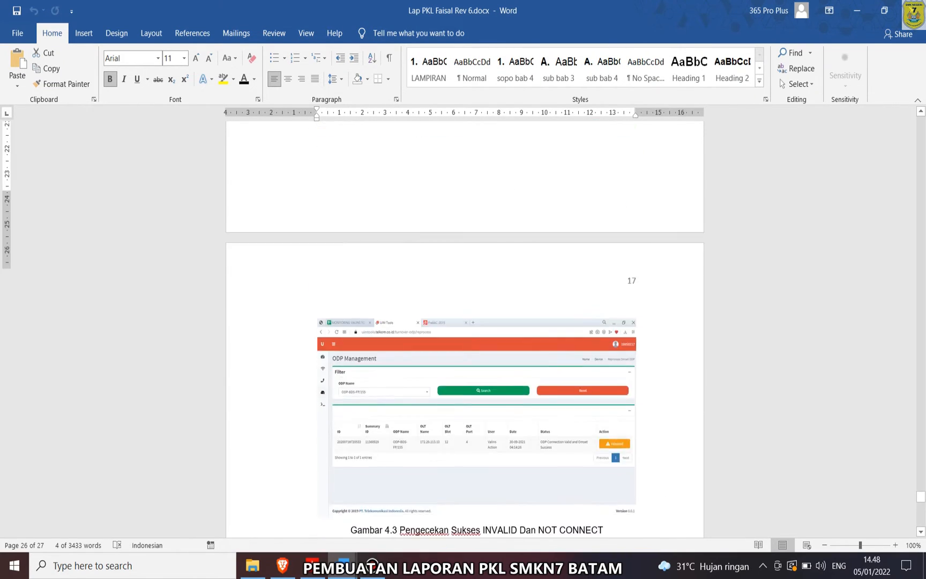
{"action": "scroll", "coordinate": [465, 321], "scroll_direction": "up", "scroll_amount": 6}
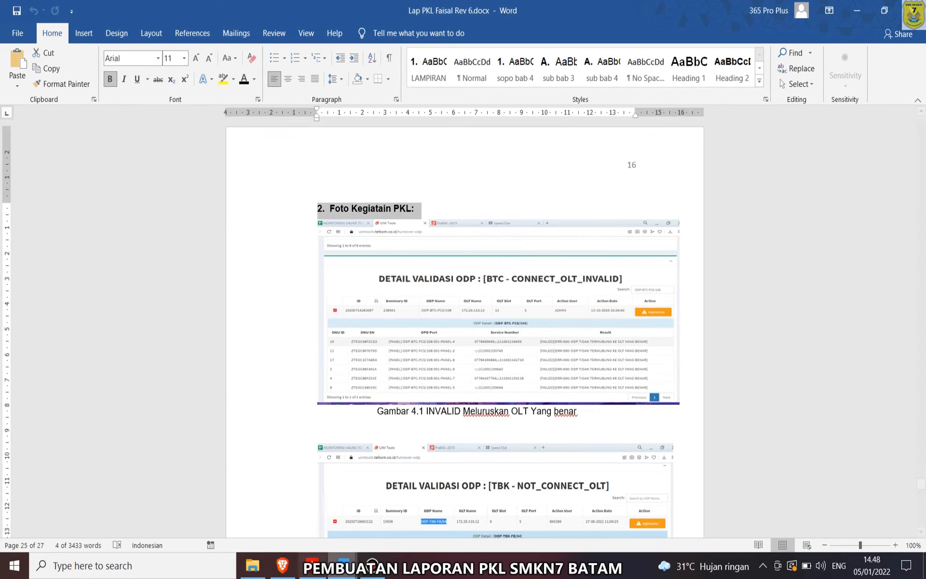
{"action": "left_click", "coordinate": [343, 565]}
{"action": "left_click", "coordinate": [409, 509]}
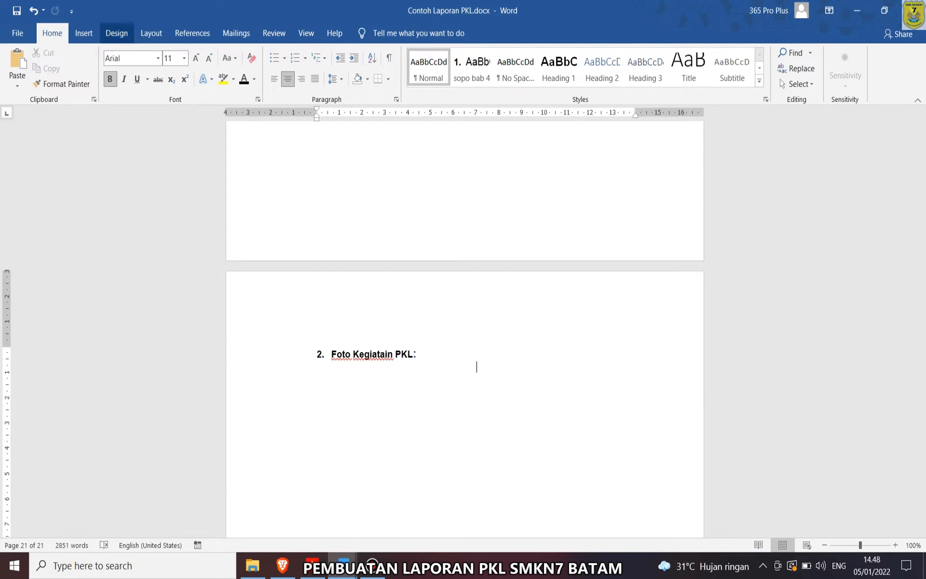
{"action": "left_click", "coordinate": [84, 32]}
{"action": "left_click", "coordinate": [137, 67]}
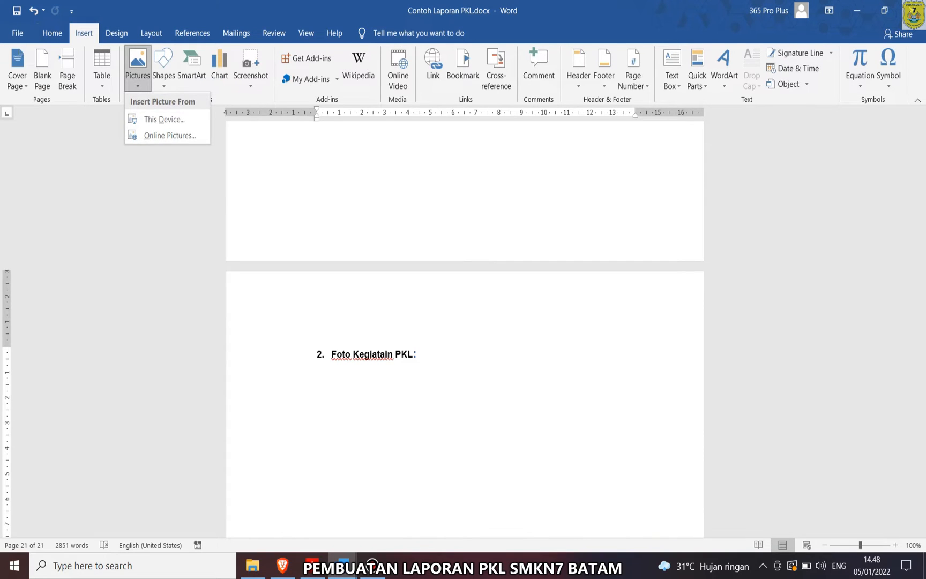
{"action": "left_click", "coordinate": [161, 118]}
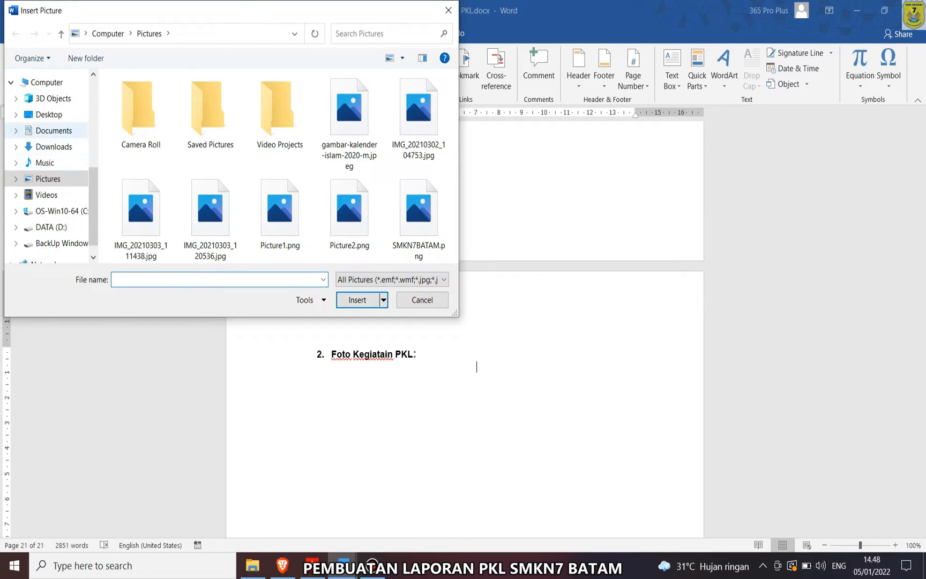
{"action": "scroll", "coordinate": [54, 241], "scroll_direction": "down", "scroll_amount": 1}
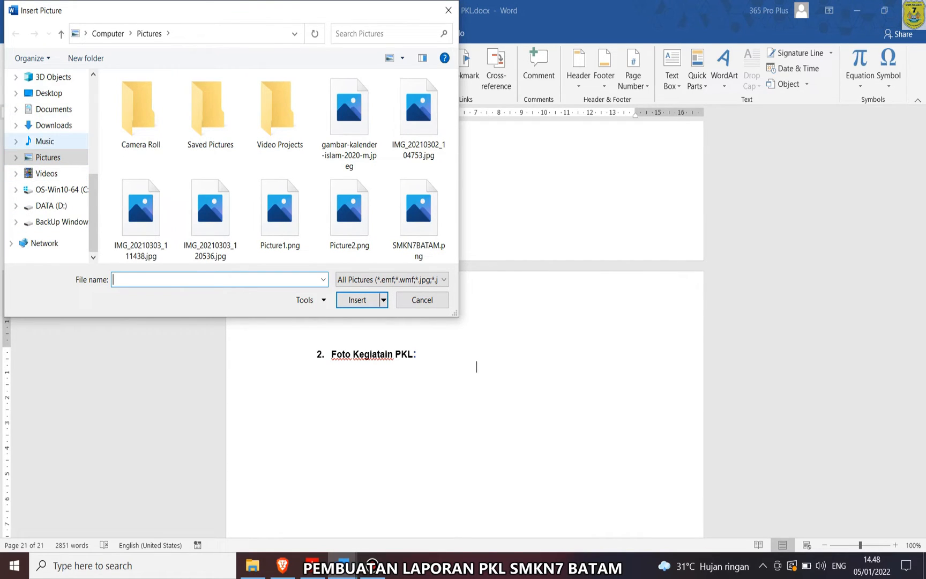
{"action": "left_click", "coordinate": [54, 108]}
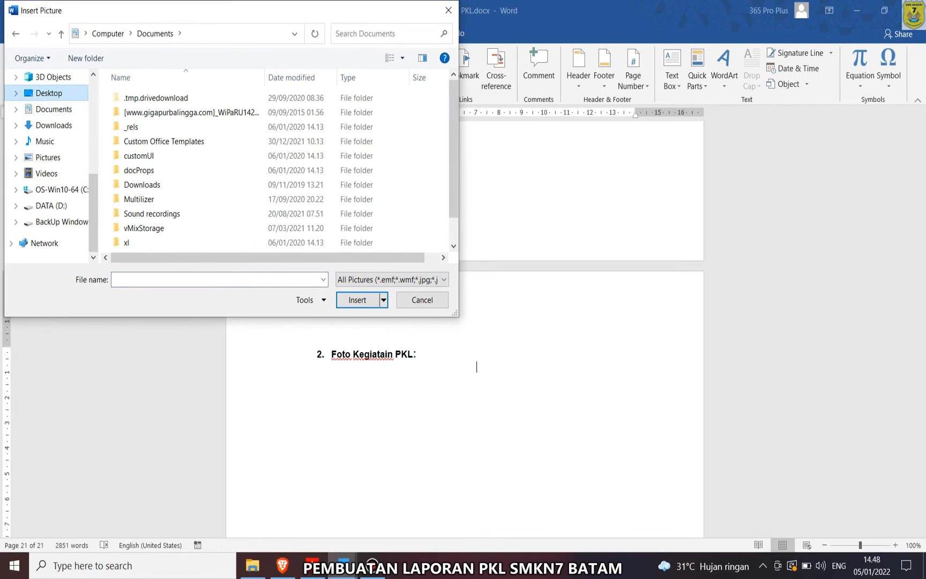
{"action": "left_click", "coordinate": [49, 93]}
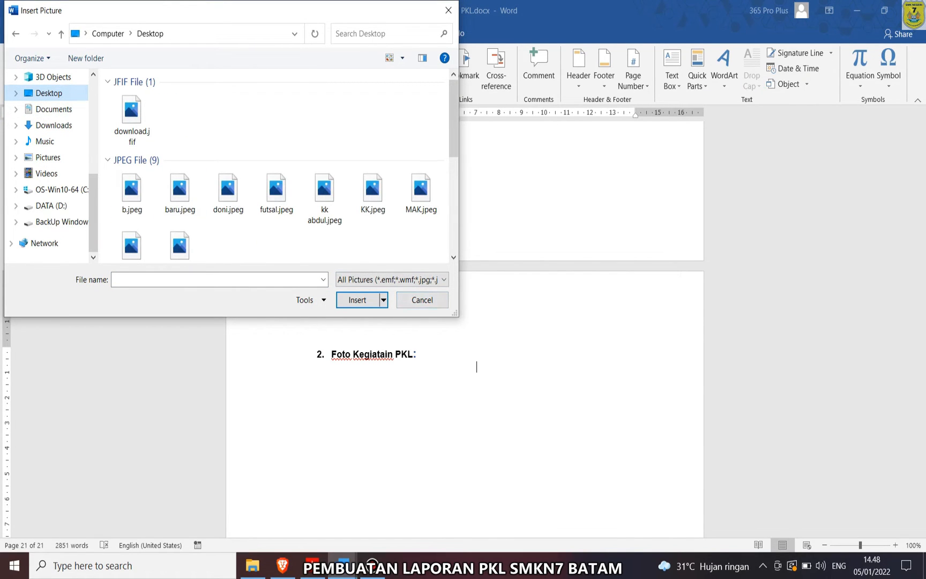
{"action": "left_click", "coordinate": [422, 299]}
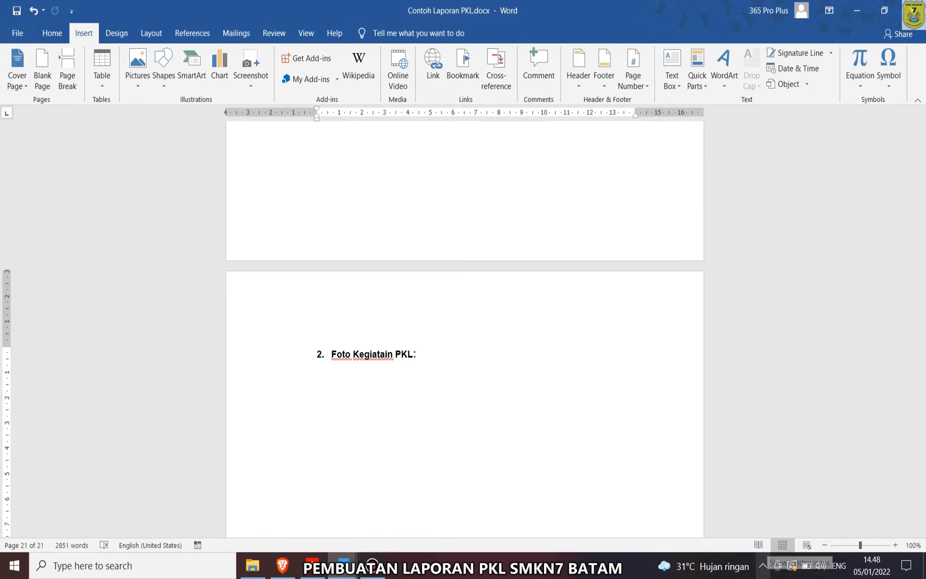
{"action": "left_click", "coordinate": [762, 566]}
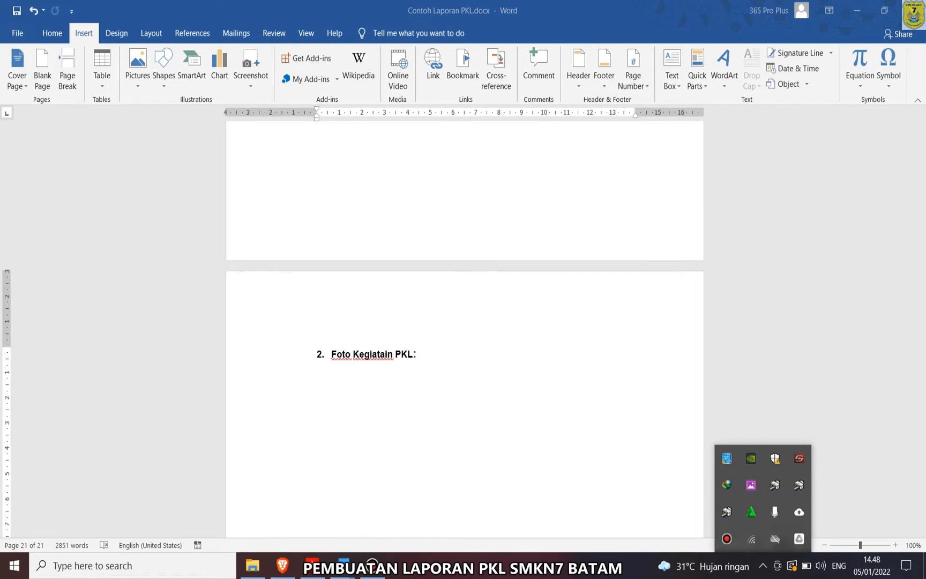
{"action": "mouse_move", "coordinate": [371, 565]}
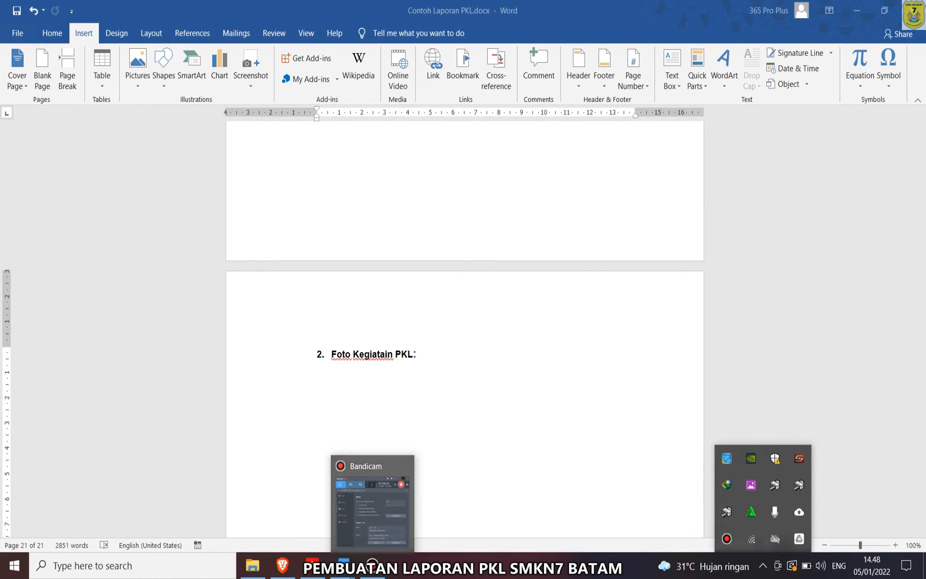
{"action": "left_click", "coordinate": [476, 366]}
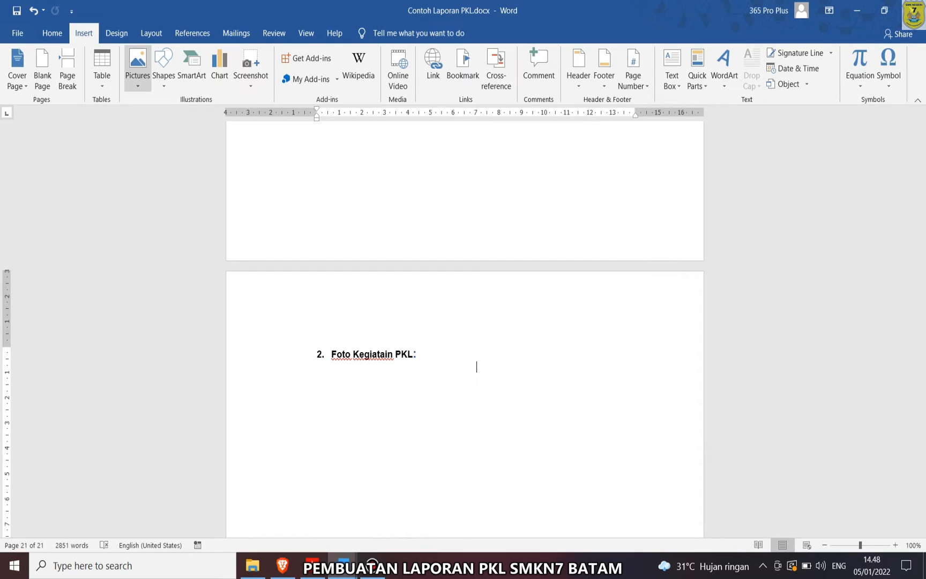
{"action": "left_click", "coordinate": [138, 67]}
{"action": "left_click", "coordinate": [169, 135]}
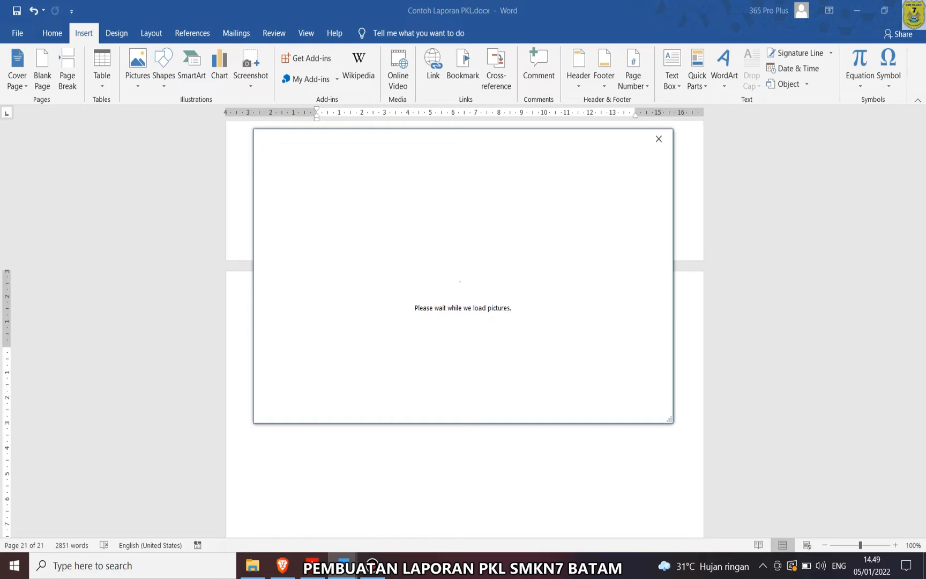
{"action": "left_click", "coordinate": [659, 139]}
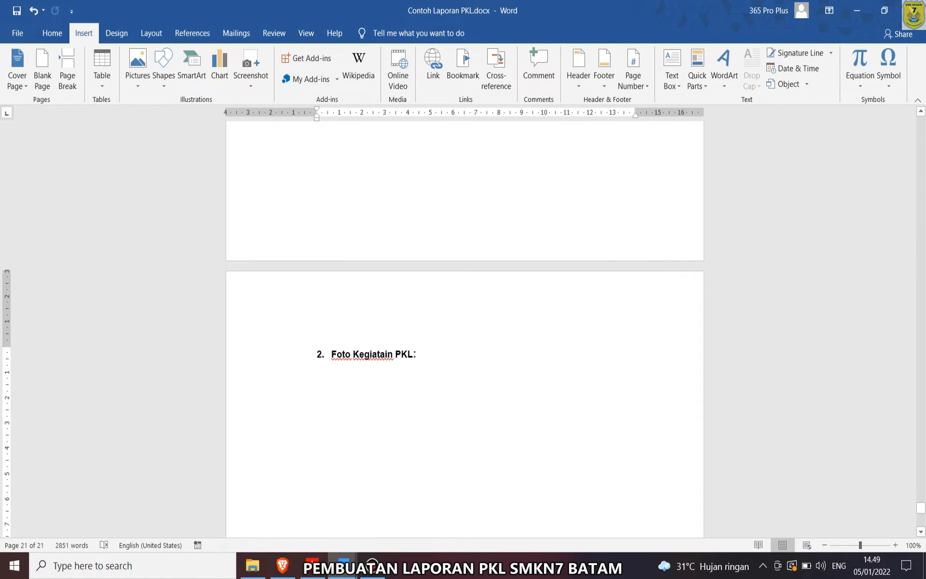
- Try inserting photo6066841988403145832.jpg from the Desktop below the Foto Kegiatain PKL heading, and undo the insertion
{"action": "left_click", "coordinate": [137, 67]}
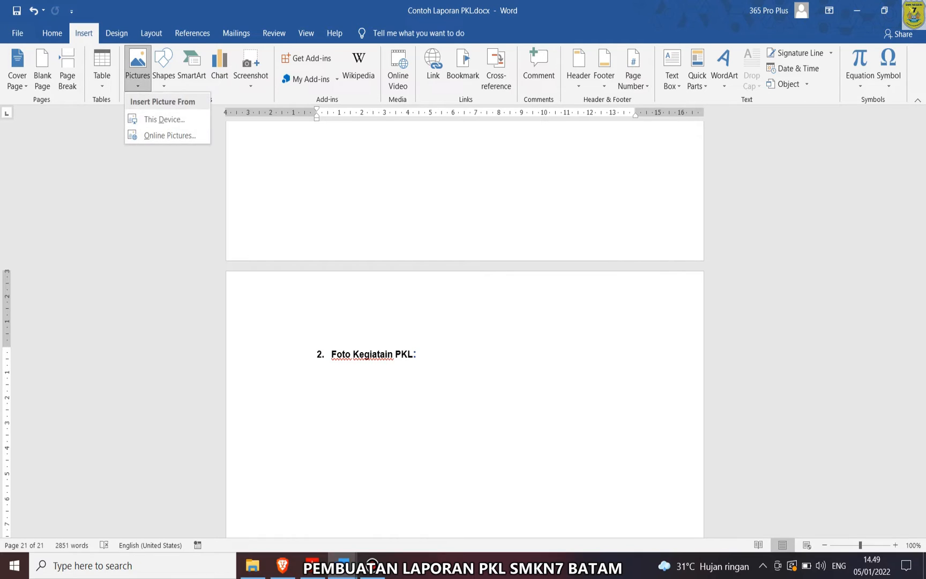
{"action": "left_click", "coordinate": [160, 123]}
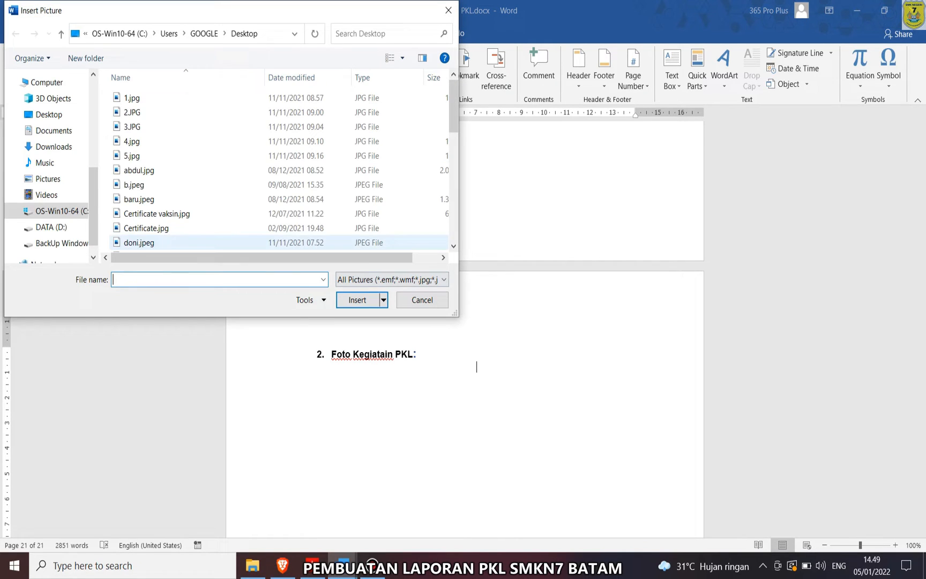
{"action": "scroll", "coordinate": [177, 230], "scroll_direction": "down", "scroll_amount": 1}
{"action": "scroll", "coordinate": [177, 230], "scroll_direction": "down", "scroll_amount": 5}
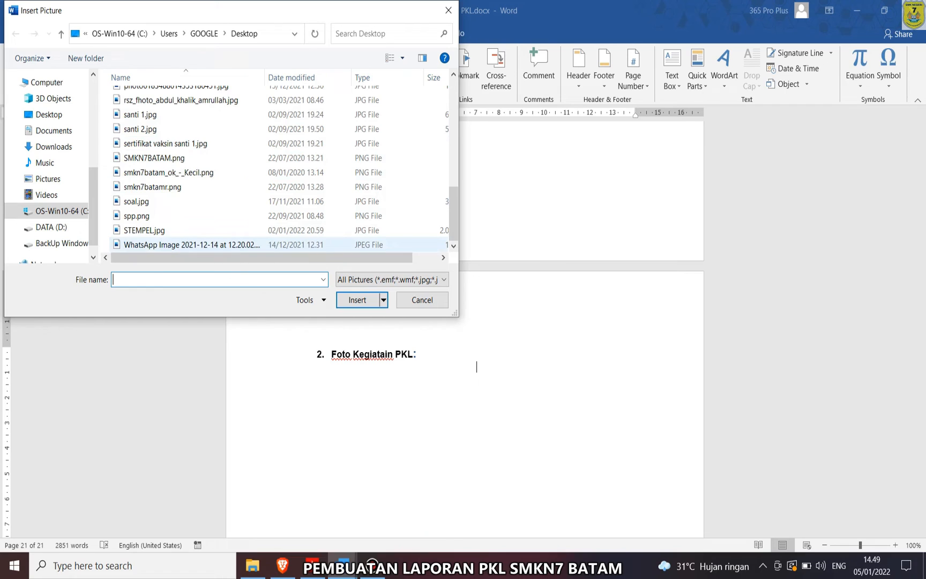
{"action": "scroll", "coordinate": [177, 233], "scroll_direction": "up", "scroll_amount": 3}
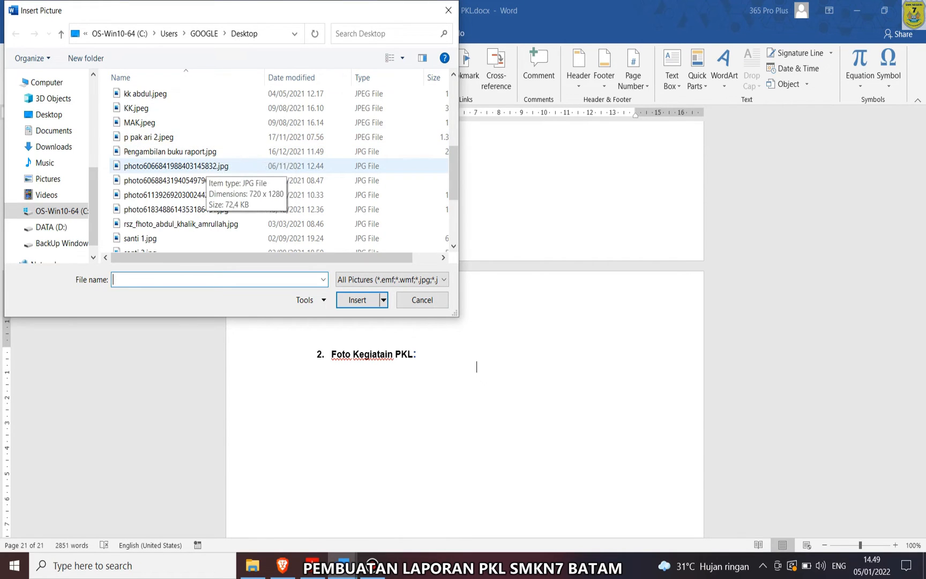
{"action": "double_click", "coordinate": [204, 167]}
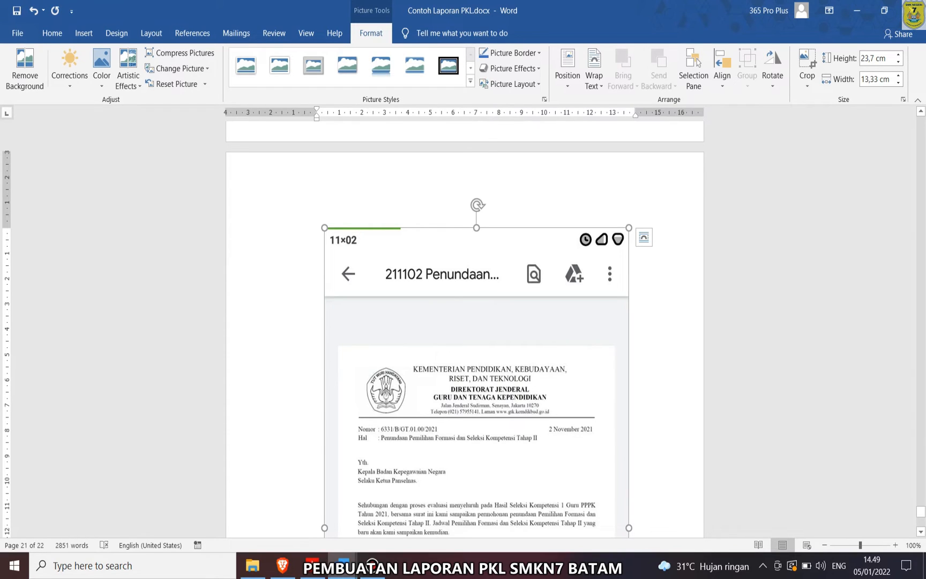
{"action": "key", "text": "ctrl+z"}
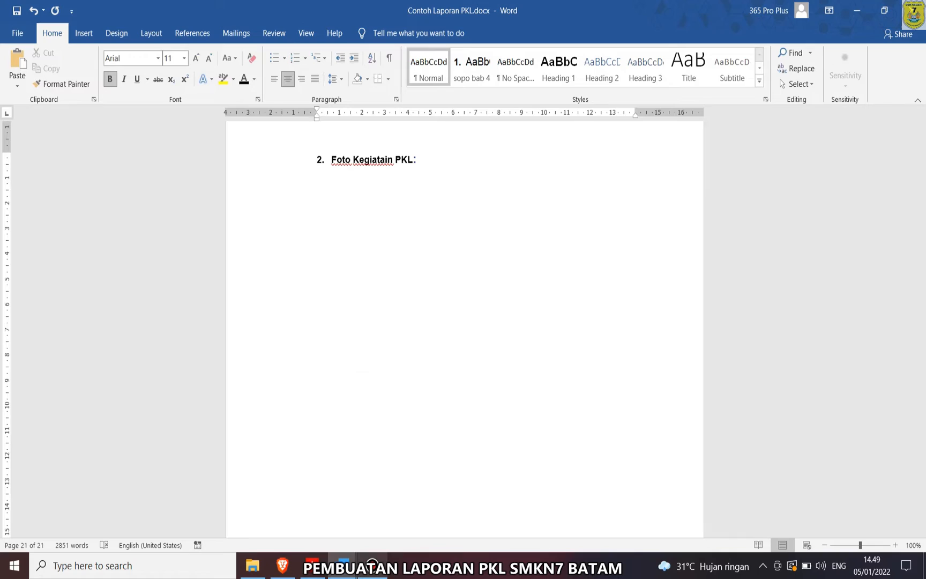
- Switch to Jurnal Siswa.pdf and copy the text "Data yang relevan dengan laporan" from its DAFTAR LAMPIRAN list
{"action": "left_click", "coordinate": [312, 566]}
{"action": "left_click", "coordinate": [296, 357]}
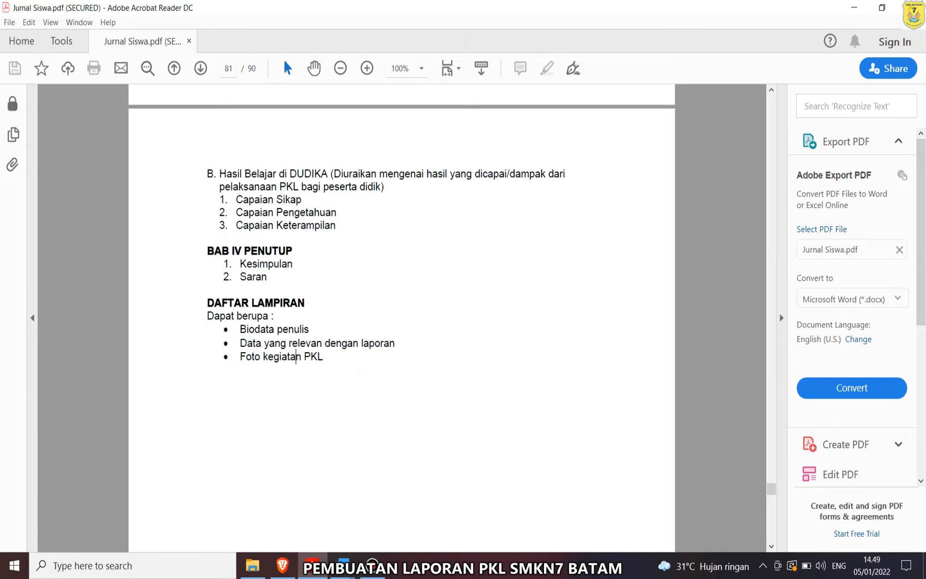
{"action": "left_click_drag", "start_coordinate": [262, 343], "coordinate": [240, 344]}
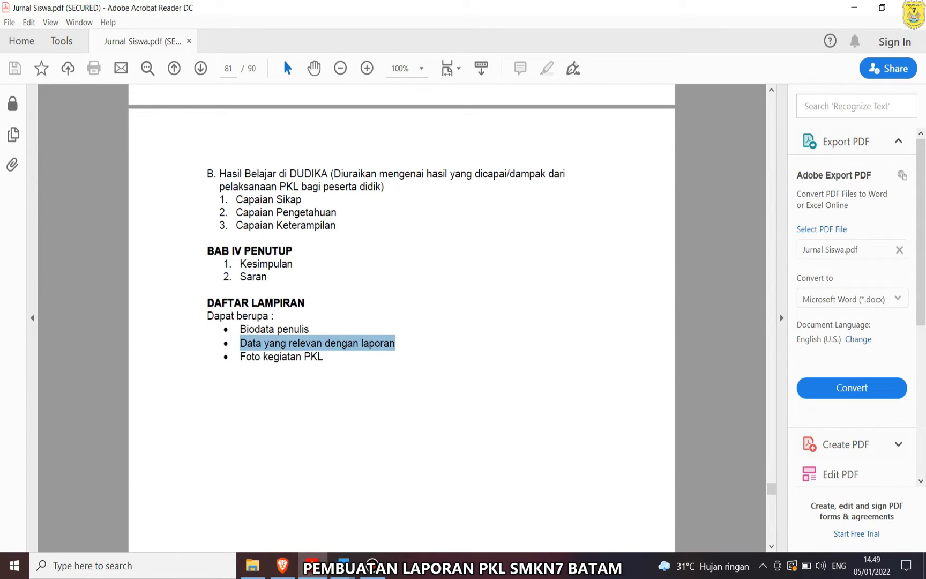
{"action": "left_click", "coordinate": [395, 343]}
{"action": "left_click_drag", "start_coordinate": [395, 343], "coordinate": [240, 343]}
{"action": "key", "text": "ctrl+c"}
- In the sample report, paste "Data yang relevan dengan laporan" as a new numbered heading directly above Foto Kegiatain PKL
{"action": "mouse_move", "coordinate": [343, 565]}
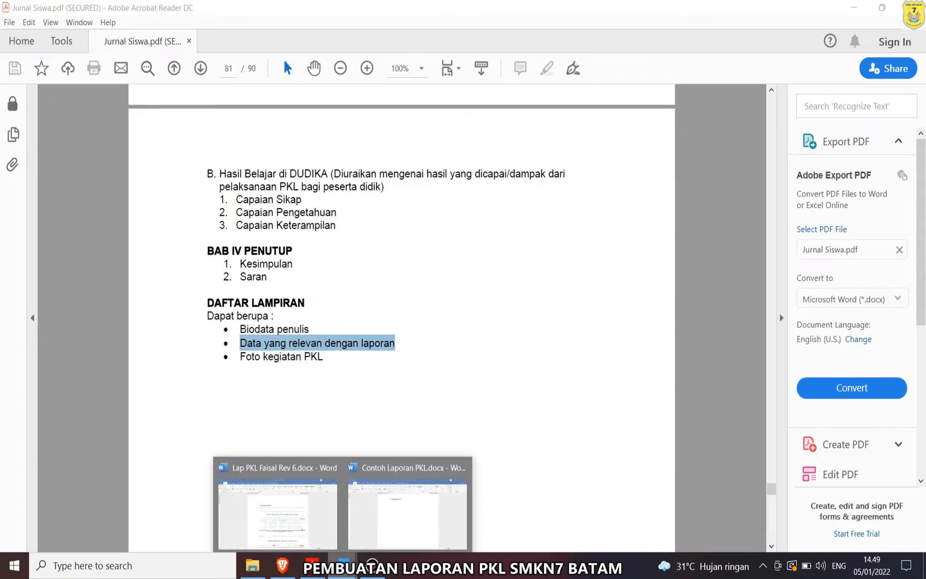
{"action": "left_click", "coordinate": [410, 509]}
{"action": "scroll", "coordinate": [465, 322], "scroll_direction": "up", "scroll_amount": 15}
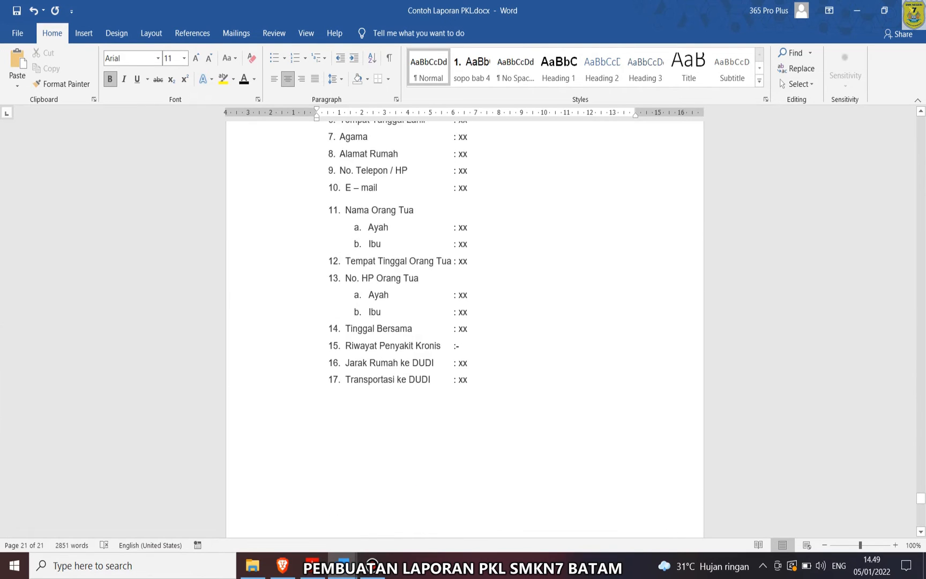
{"action": "scroll", "coordinate": [476, 493], "scroll_direction": "down", "scroll_amount": 15}
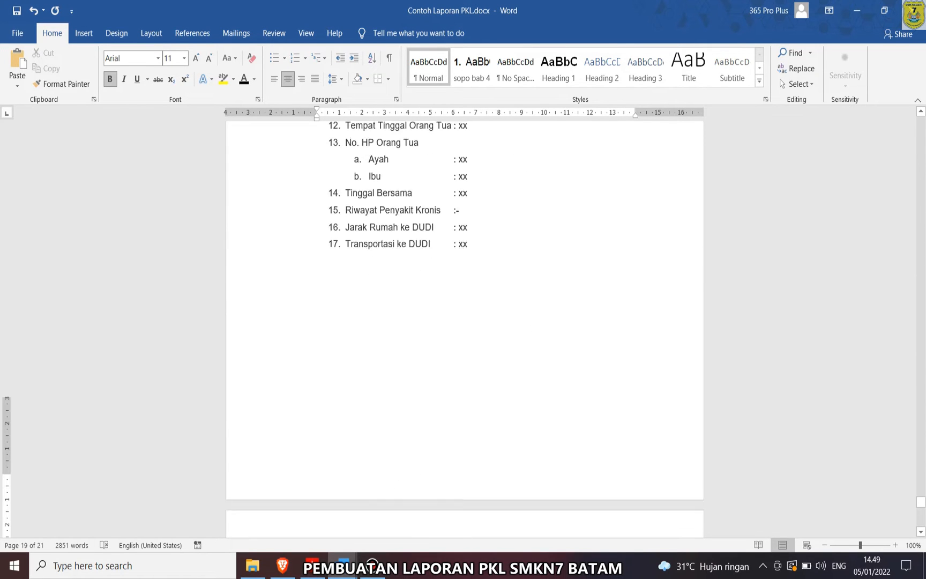
{"action": "left_click", "coordinate": [332, 481]}
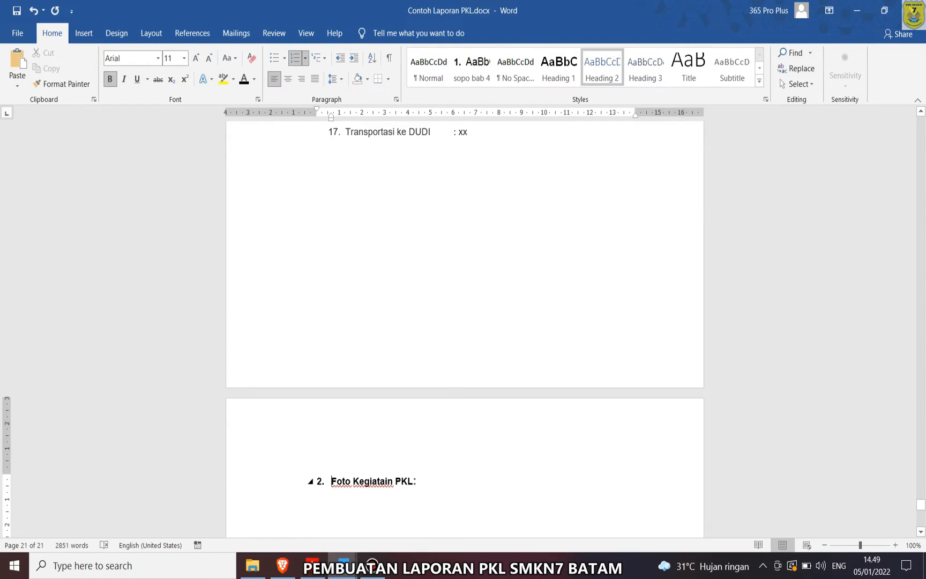
{"action": "key", "text": "Return"}
{"action": "left_click", "coordinate": [332, 481]}
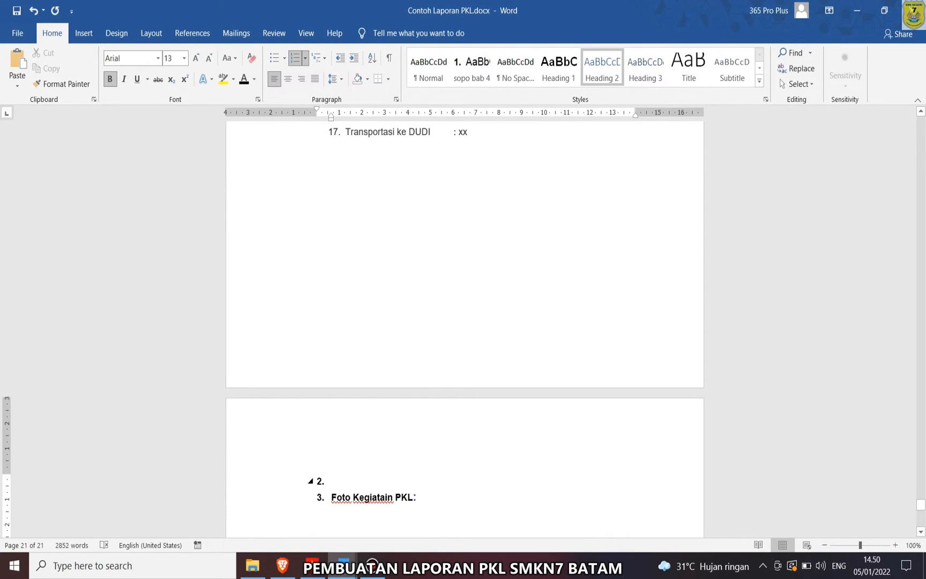
{"action": "key", "text": "ctrl+v"}
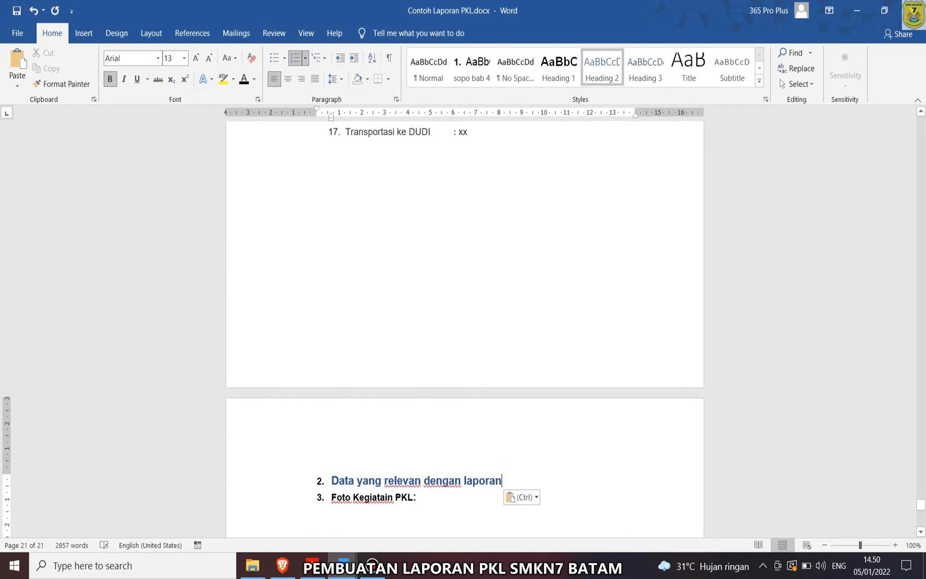
- Format the Data yang relevan dengan laporan heading in black at 11 pt
{"action": "left_click", "coordinate": [307, 481]}
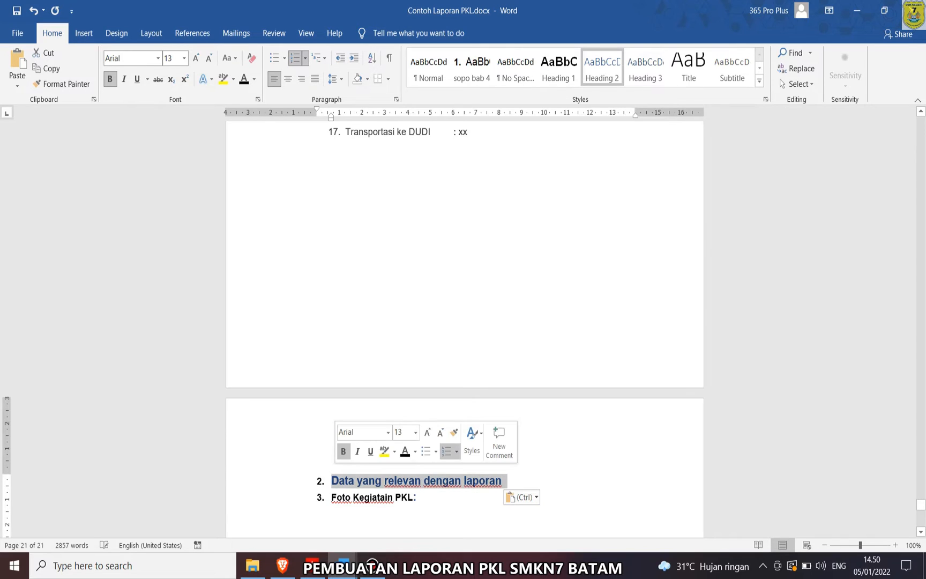
{"action": "left_click", "coordinate": [441, 432]}
{"action": "left_click", "coordinate": [441, 432]}
{"action": "left_click", "coordinate": [405, 451]}
- Add the line "Contoh dukumen yang dikerjakan" below the Data yang relevan dengan laporan heading
{"action": "left_click", "coordinate": [479, 479]}
{"action": "key", "text": "Return"}
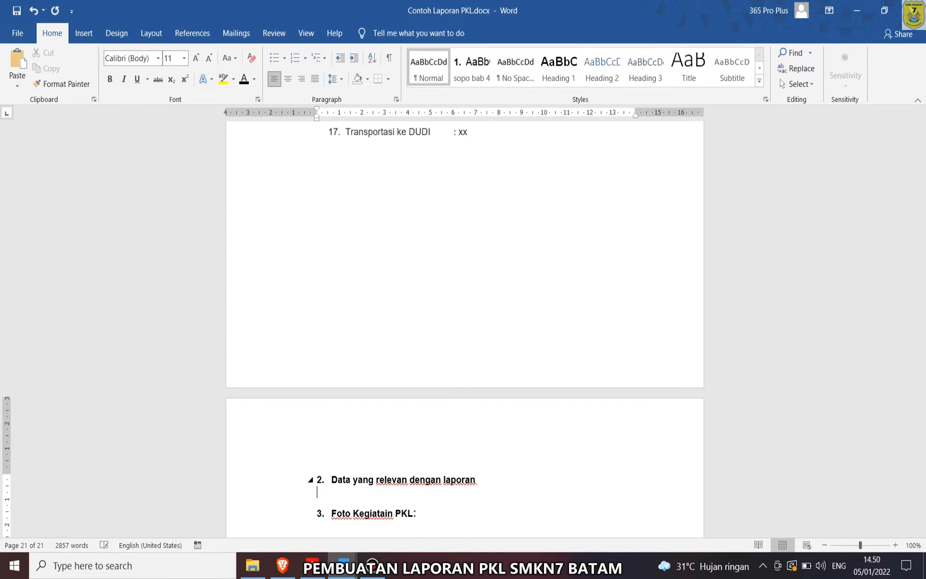
{"action": "type", "text": "conto"}
{"action": "type", "text": "h"}
{"action": "type", "text": "kwi"}
{"action": "type", "text": "tansi"}
{"action": "key", "text": "BackSpace"}
{"action": "key", "text": "BackSpace"}
{"action": "key", "text": "BackSpace"}
{"action": "key", "text": "BackSpace"}
{"action": "key", "text": "BackSpace"}
{"action": "key", "text": "BackSpace"}
{"action": "key", "text": "BackSpace"}
{"action": "key", "text": "BackSpace"}
{"action": "key", "text": "BackSpace"}
{"action": "type", "text": "dukumen ya"}
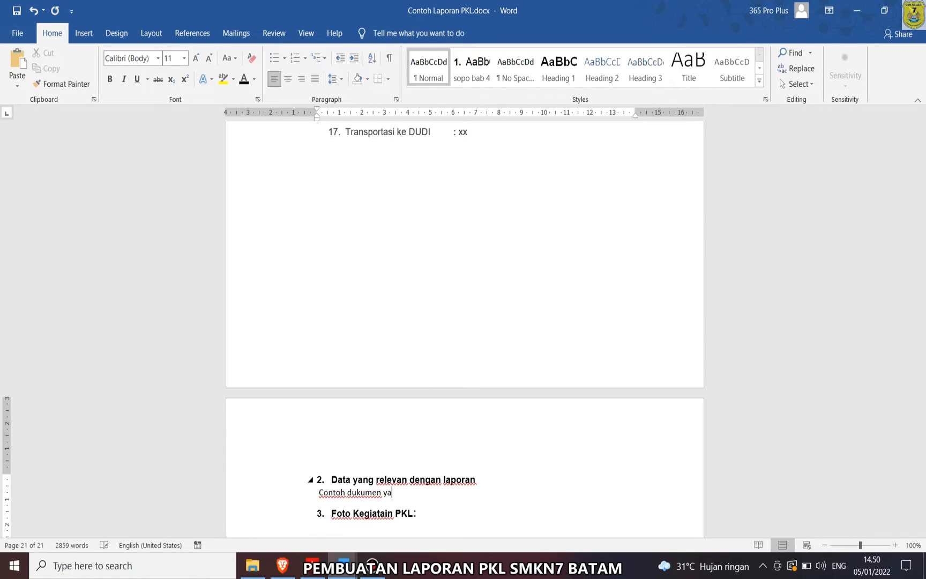
{"action": "type", "text": "ng dikerjakan"}
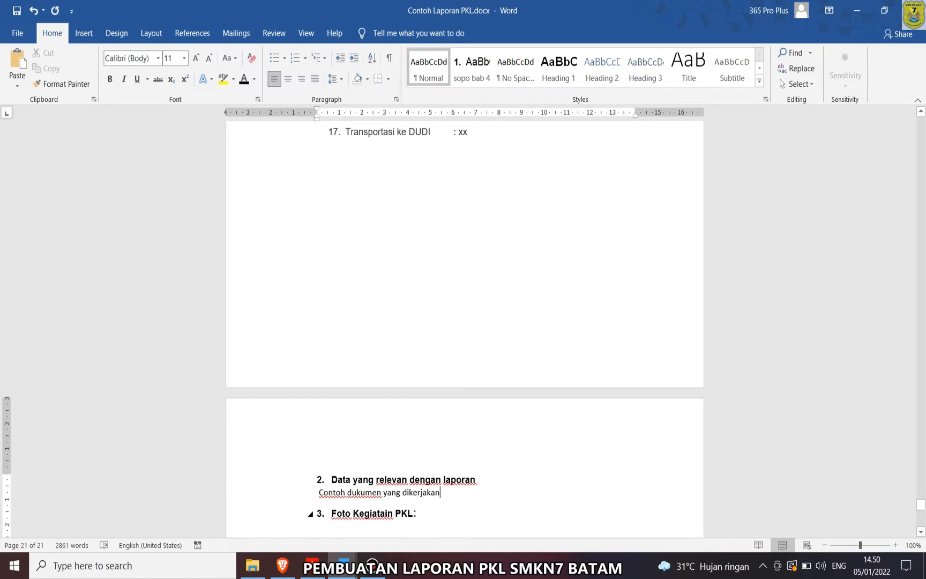
- Correct the misspelled word in the photo heading so it reads "Foto Kegiatan PKL"
{"action": "scroll", "coordinate": [464, 329], "scroll_direction": "down", "scroll_amount": 3}
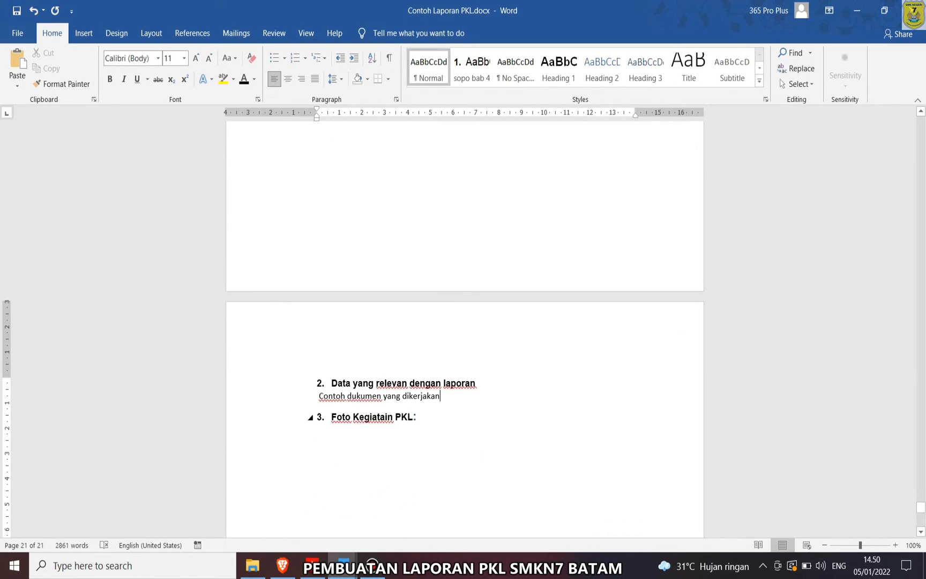
{"action": "left_click", "coordinate": [393, 417]}
{"action": "key", "text": "BackSpace"}
{"action": "key", "text": "BackSpace"}
{"action": "key", "text": "BackSpace"}
{"action": "key", "text": "BackSpace"}
{"action": "key", "text": "BackSpace"}
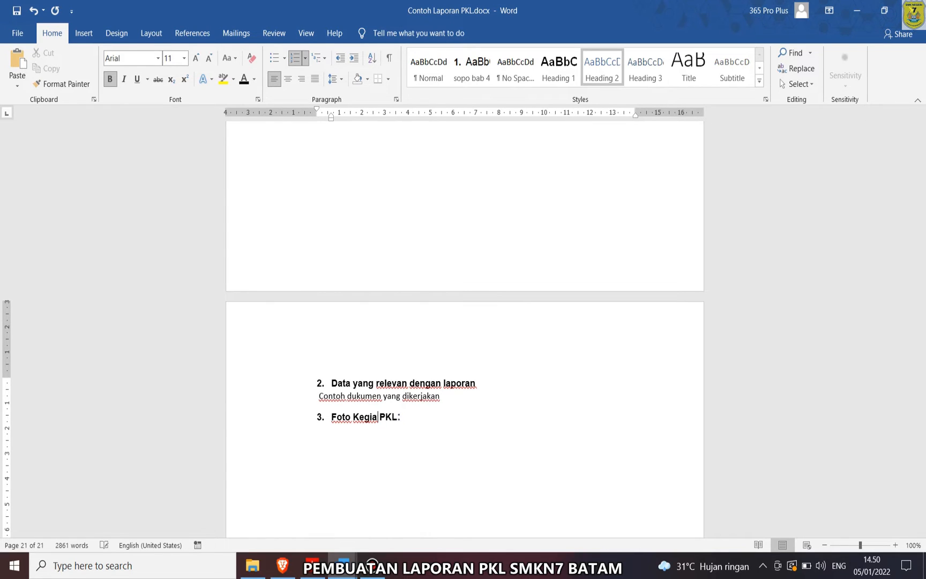
{"action": "type", "text": "atan"}
- Add the line "Contoh kalian sedang bekerja di perusahaan" below Foto Kegiatan PKL, left-aligned and without bold
{"action": "left_click", "coordinate": [476, 430]}
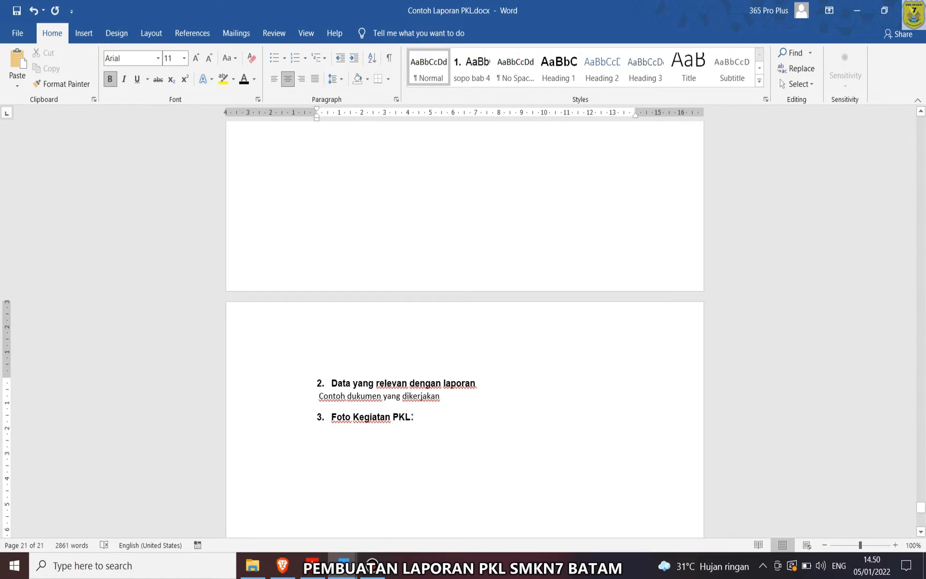
{"action": "type", "text": "cont"}
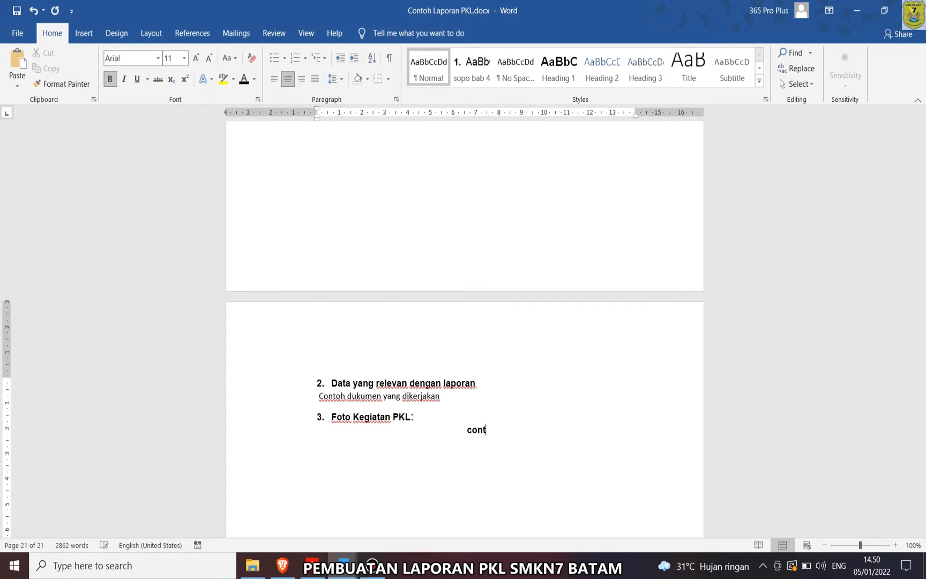
{"action": "type", "text": "oh kalian sedang bekerja di perusahaan"}
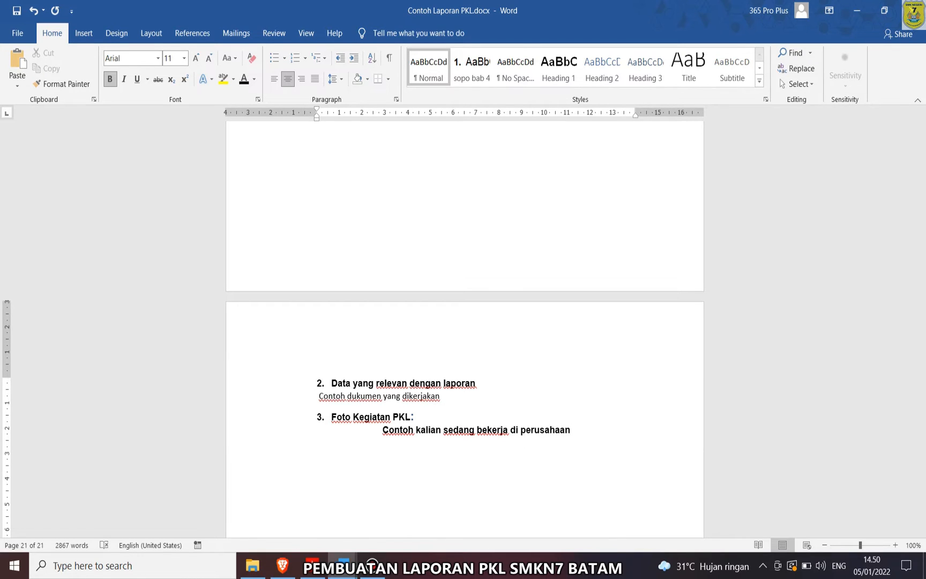
{"action": "left_click_drag", "start_coordinate": [572, 430], "coordinate": [384, 431]}
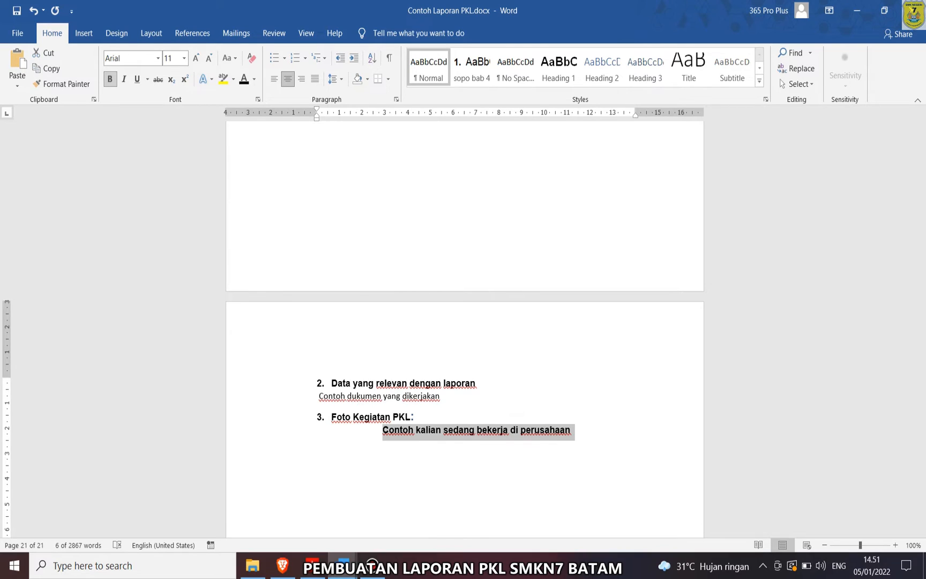
{"action": "key", "text": "ctrl+b"}
{"action": "key", "text": "ctrl+l"}
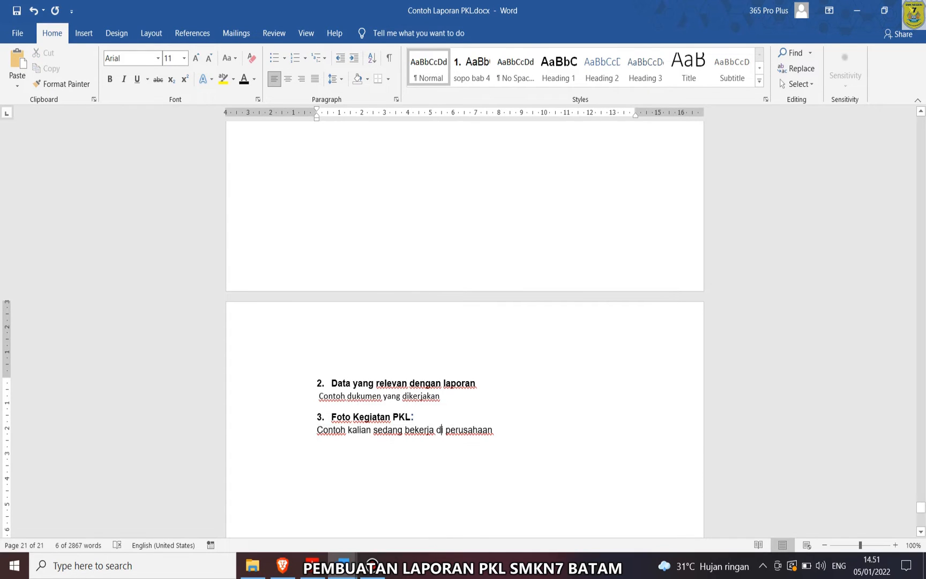
{"action": "left_click", "coordinate": [442, 429]}
- Review the DAFTAR LAMPIRAN pages of the sample report from the biodata to the photo section
{"action": "scroll", "coordinate": [443, 429], "scroll_direction": "up", "scroll_amount": 12}
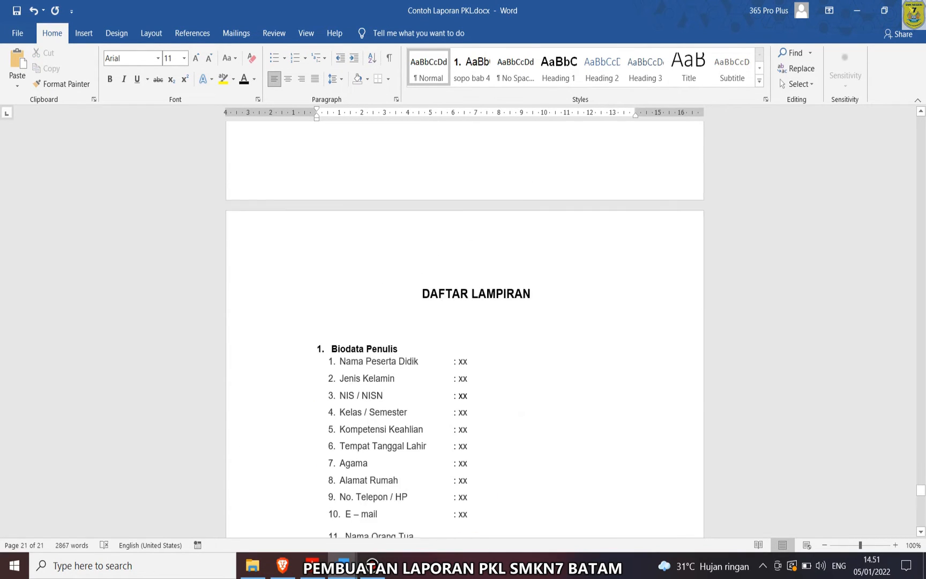
{"action": "scroll", "coordinate": [464, 321], "scroll_direction": "down", "scroll_amount": 20}
{"action": "scroll", "coordinate": [464, 322], "scroll_direction": "down", "scroll_amount": 3}
{"action": "scroll", "coordinate": [464, 322], "scroll_direction": "up", "scroll_amount": 10}
{"action": "scroll", "coordinate": [464, 322], "scroll_direction": "up", "scroll_amount": 18}
- Examine the Penomoran Halaman rules in Jurnal Siswa.pdf, marking those for the cover and the front-matter pages
{"action": "left_click", "coordinate": [312, 565]}
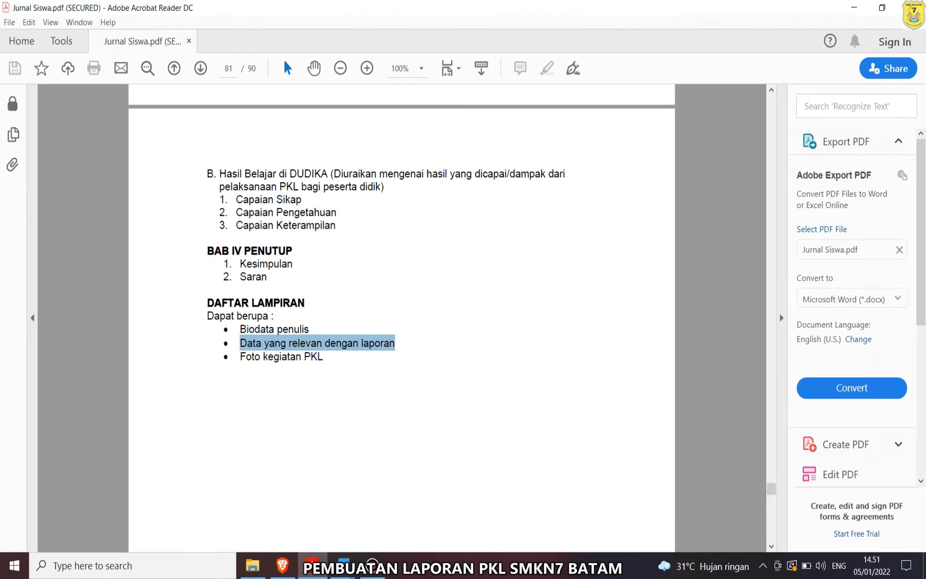
{"action": "scroll", "coordinate": [402, 316], "scroll_direction": "down", "scroll_amount": 3}
{"action": "scroll", "coordinate": [402, 316], "scroll_direction": "up", "scroll_amount": 10}
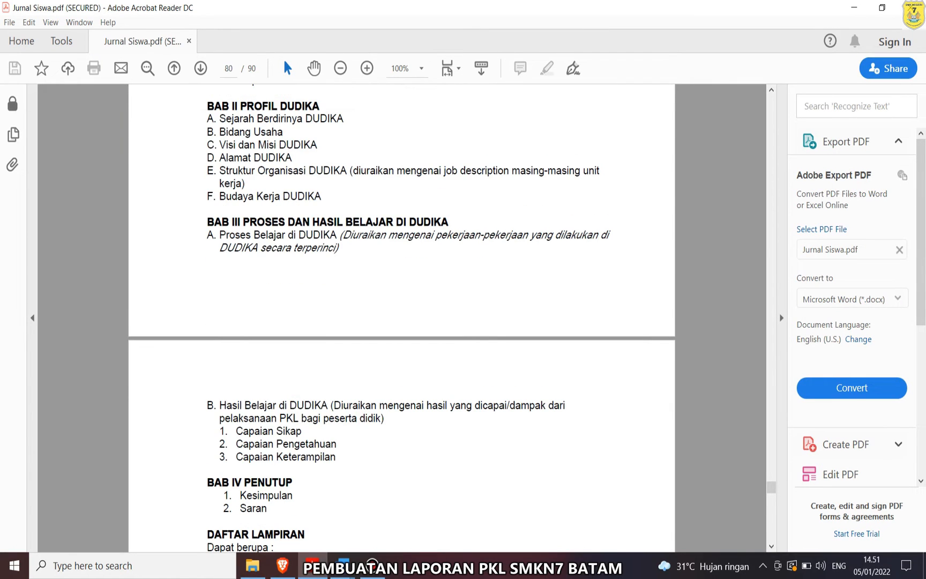
{"action": "scroll", "coordinate": [402, 316], "scroll_direction": "up", "scroll_amount": 15}
{"action": "scroll", "coordinate": [401, 316], "scroll_direction": "up", "scroll_amount": 10}
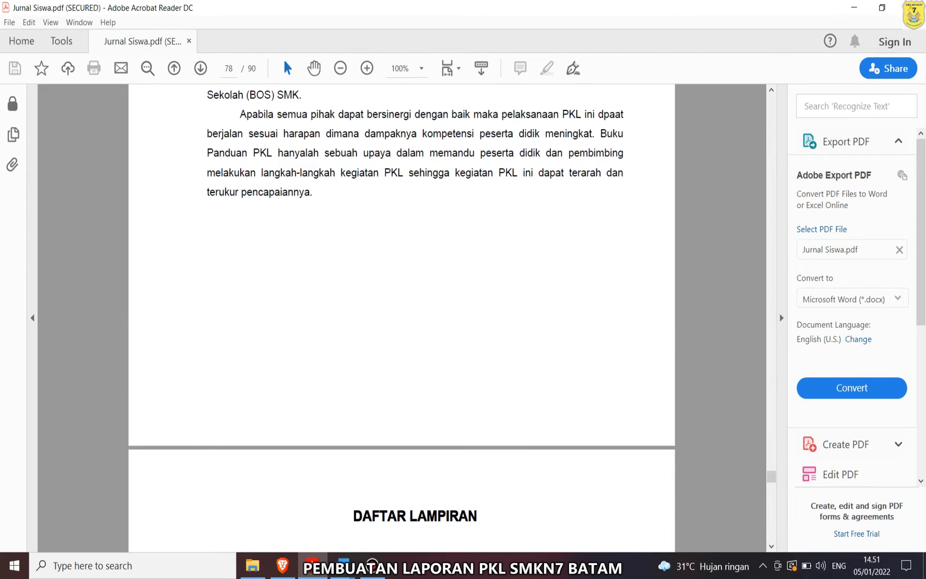
{"action": "scroll", "coordinate": [402, 317], "scroll_direction": "down", "scroll_amount": 5}
{"action": "scroll", "coordinate": [402, 316], "scroll_direction": "down", "scroll_amount": 20}
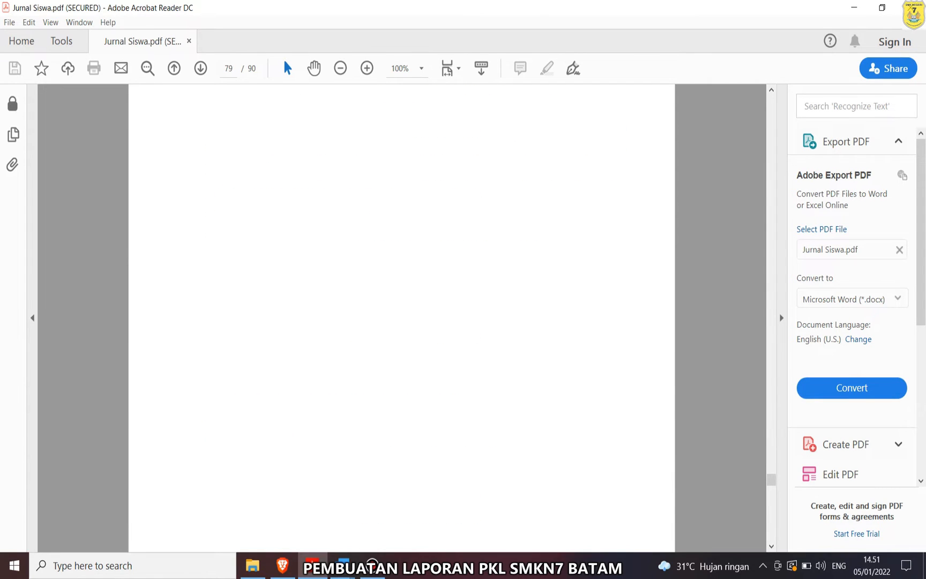
{"action": "scroll", "coordinate": [402, 316], "scroll_direction": "down", "scroll_amount": 20}
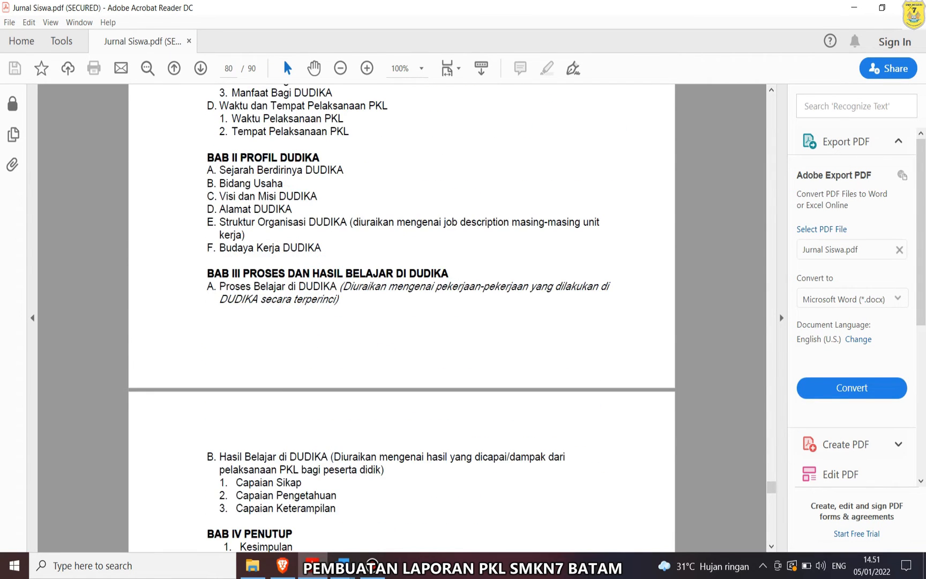
{"action": "scroll", "coordinate": [402, 317], "scroll_direction": "down", "scroll_amount": 15}
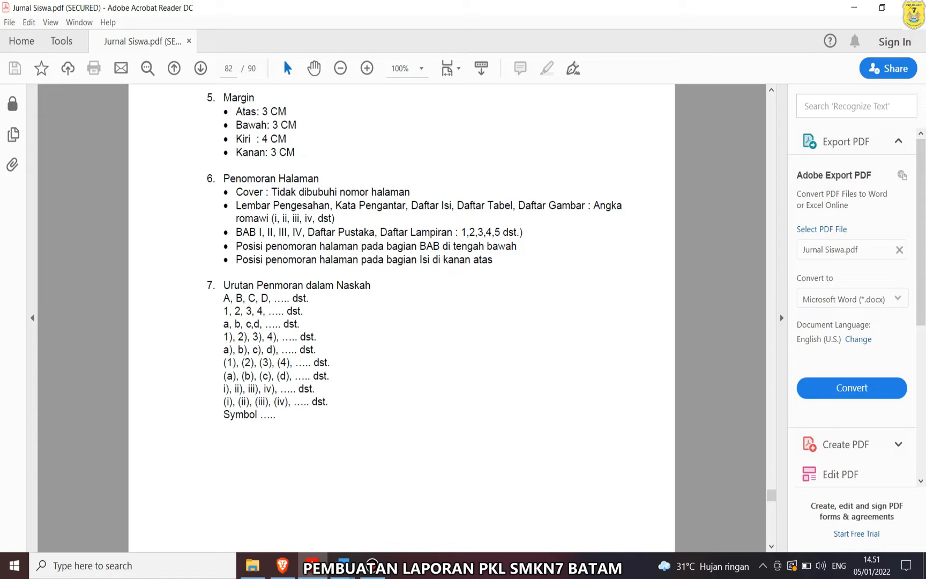
{"action": "left_click_drag", "start_coordinate": [268, 192], "coordinate": [438, 205]}
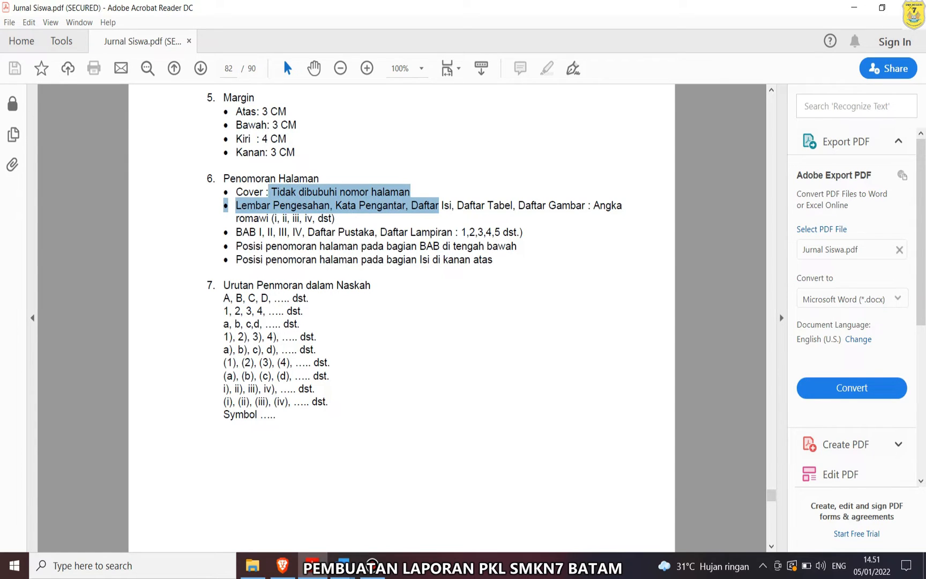
{"action": "left_click", "coordinate": [283, 218]}
{"action": "left_click_drag", "start_coordinate": [236, 206], "coordinate": [406, 206]}
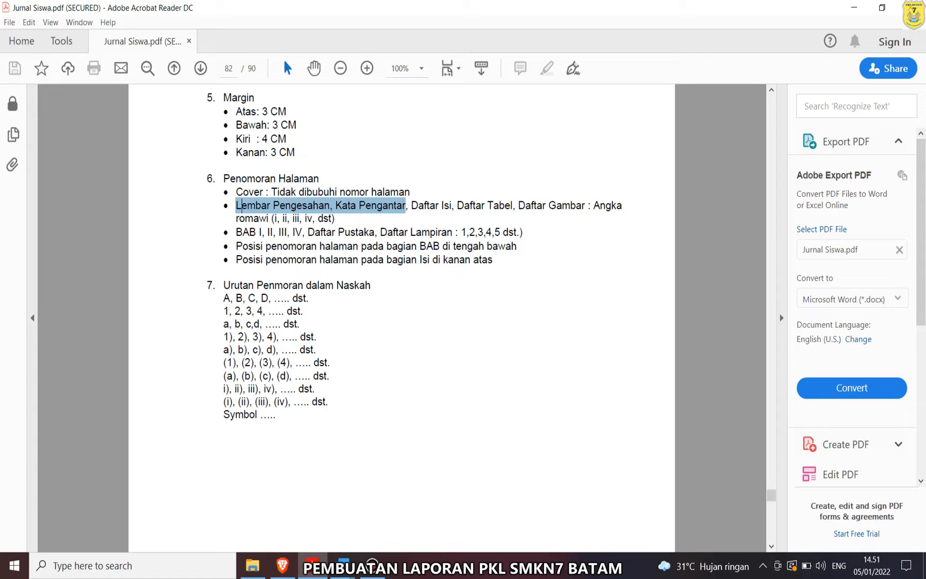
{"action": "left_click_drag", "start_coordinate": [377, 232], "coordinate": [335, 219]}
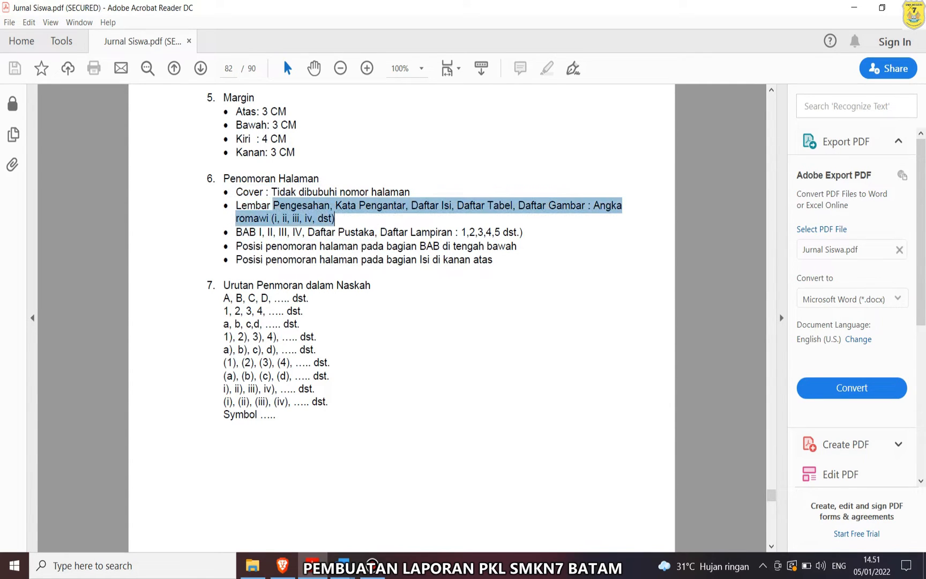
- Mark the cover numbering rule in the PDF guide and switch to Contoh Laporan PKL.docx in Word to review its cover page
{"action": "left_click_drag", "start_coordinate": [236, 205], "coordinate": [235, 193]}
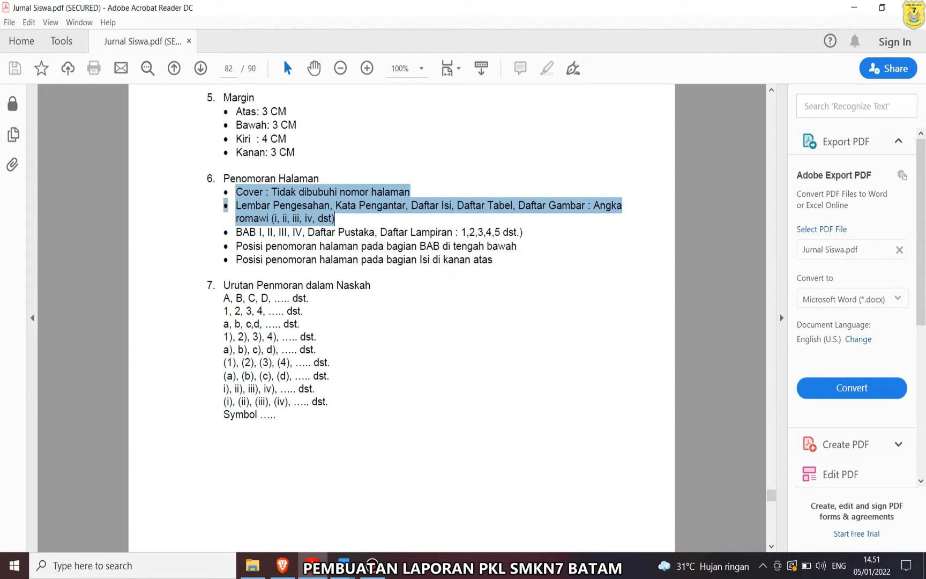
{"action": "left_click", "coordinate": [343, 565]}
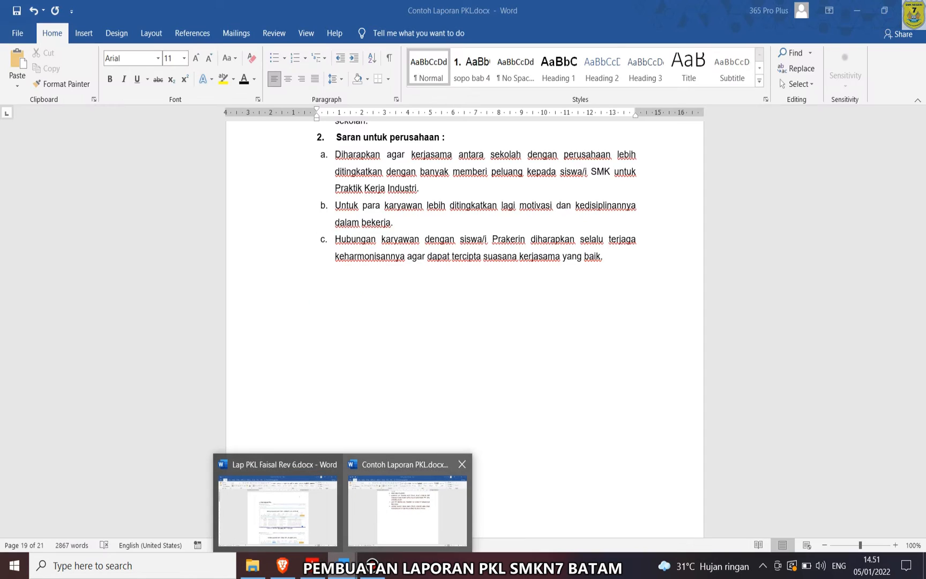
{"action": "left_click", "coordinate": [407, 509]}
{"action": "left_click_drag", "start_coordinate": [921, 476], "coordinate": [921, 122]}
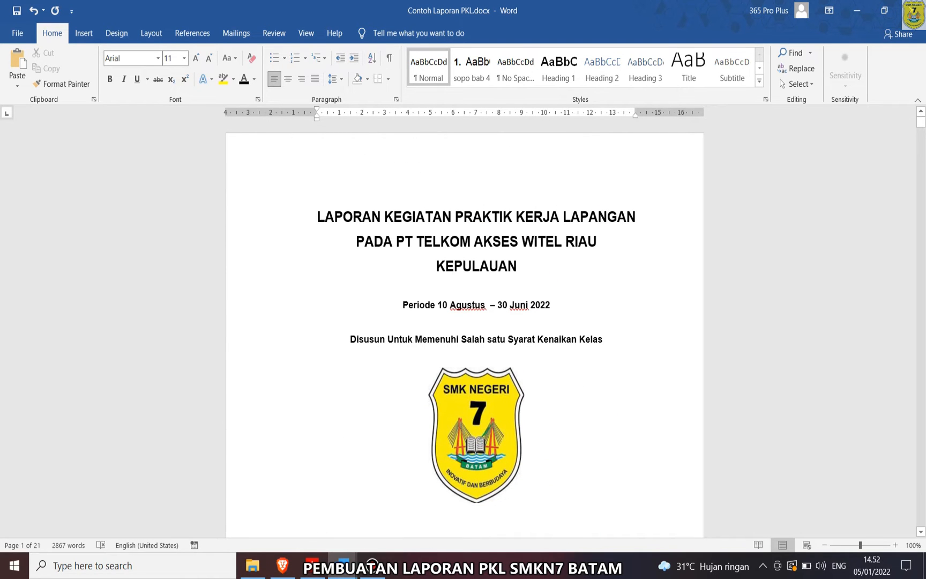
{"action": "left_click", "coordinate": [476, 241]}
{"action": "scroll", "coordinate": [476, 322], "scroll_direction": "down", "scroll_amount": 10}
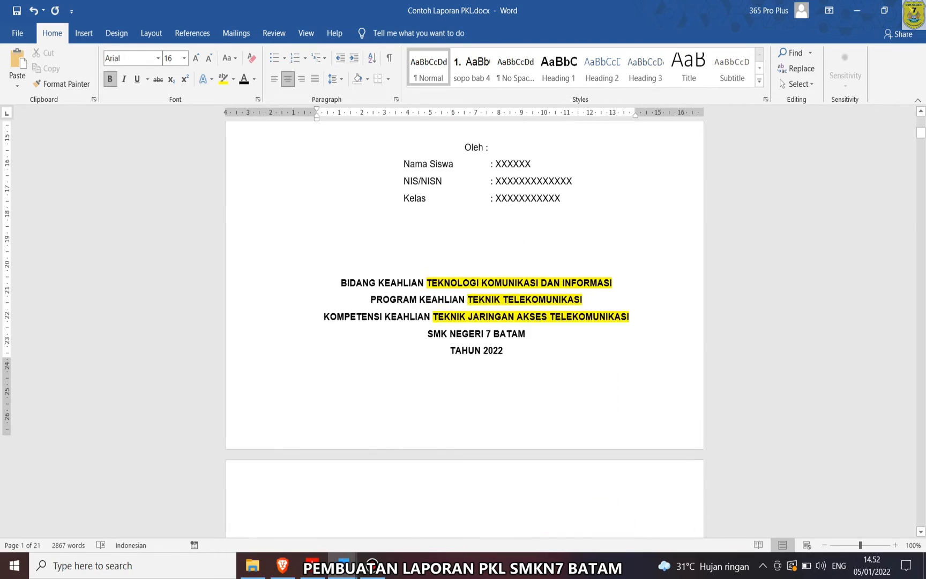
{"action": "scroll", "coordinate": [476, 321], "scroll_direction": "up", "scroll_amount": 5}
{"action": "scroll", "coordinate": [464, 321], "scroll_direction": "up", "scroll_amount": 5}
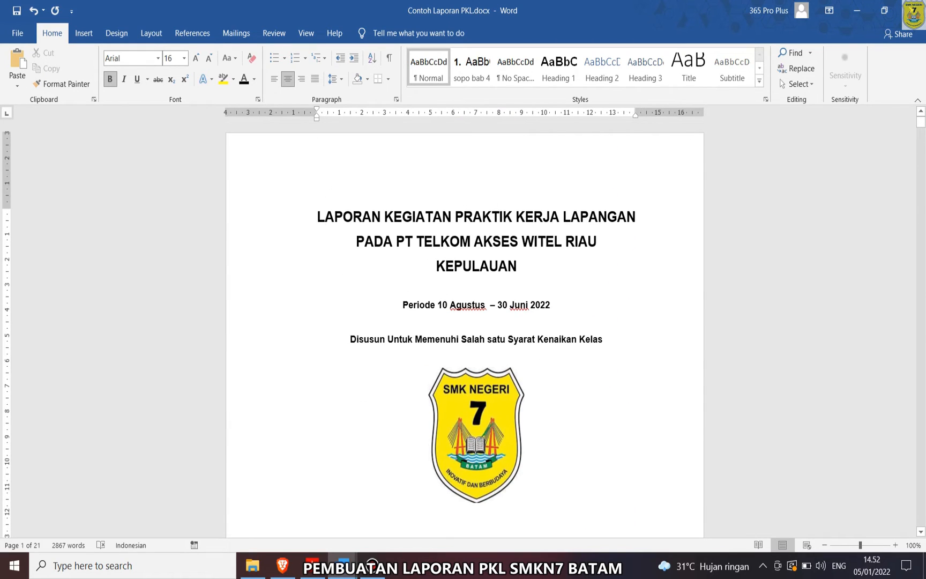
- Insert Plain Number 2 page numbers, centred at the bottom of the report's pages
{"action": "key", "text": "Left"}
{"action": "left_click", "coordinate": [524, 498]}
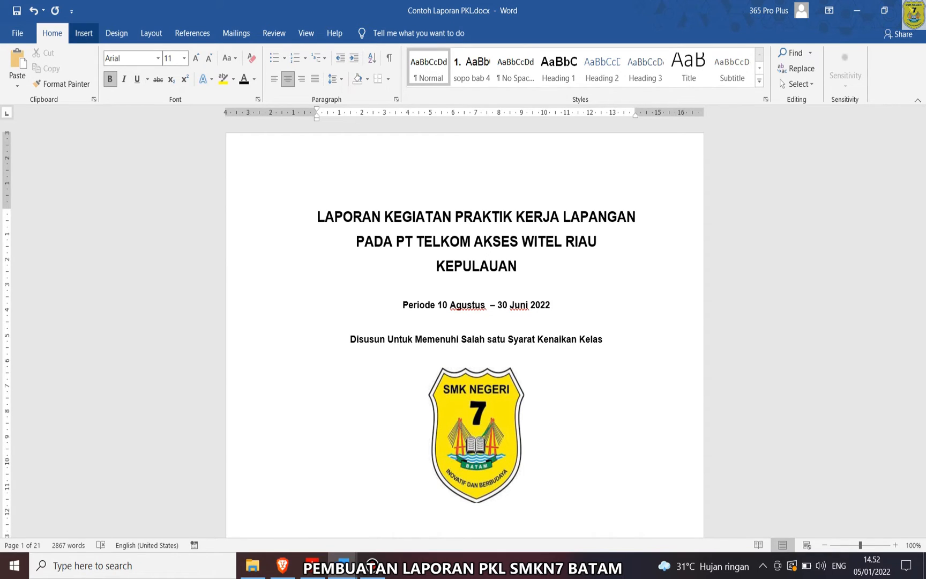
{"action": "left_click", "coordinate": [83, 33]}
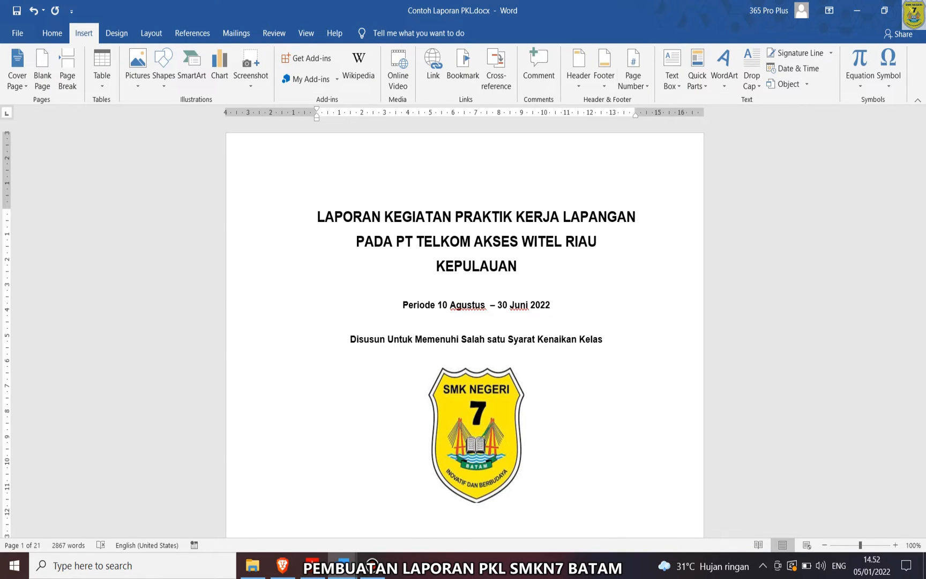
{"action": "left_click", "coordinate": [632, 81]}
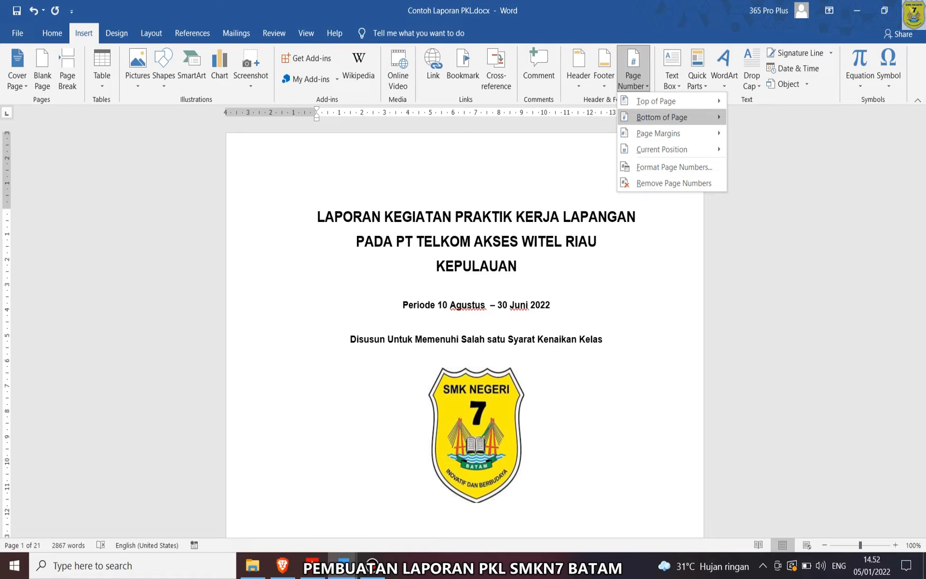
{"action": "mouse_move", "coordinate": [662, 117]}
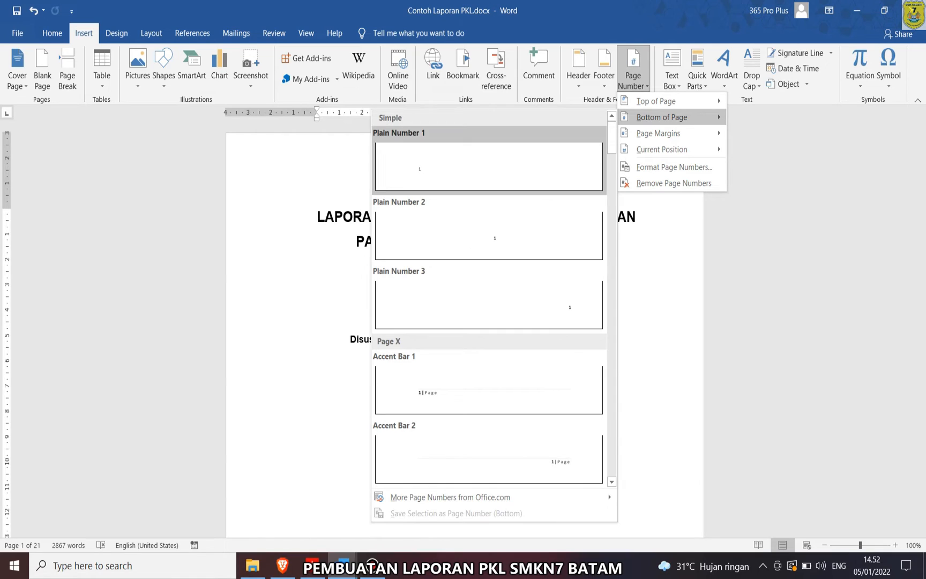
{"action": "left_click", "coordinate": [488, 235]}
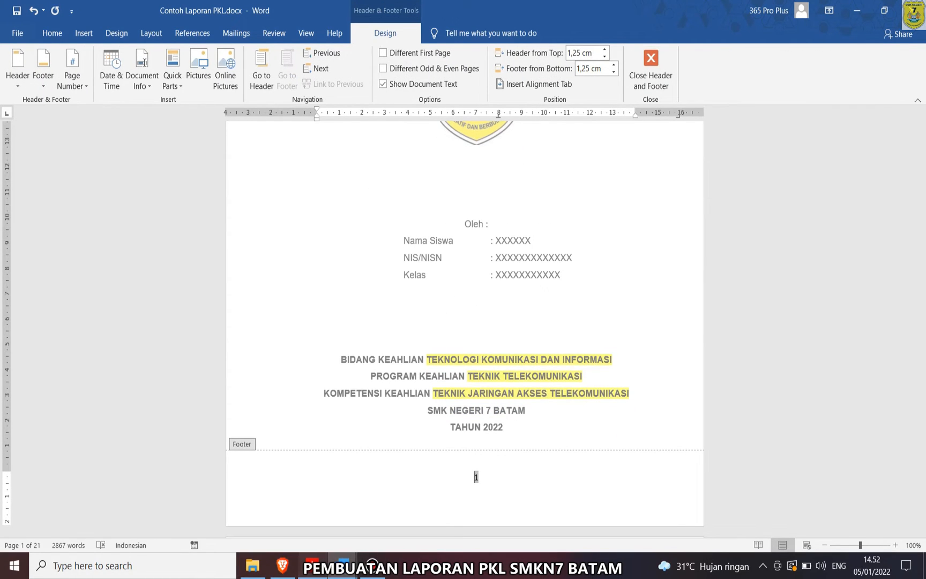
- Recheck the Penomoran Halaman rules in Jurnal Siswa.pdf and return to the report in Word
{"action": "left_click", "coordinate": [313, 565]}
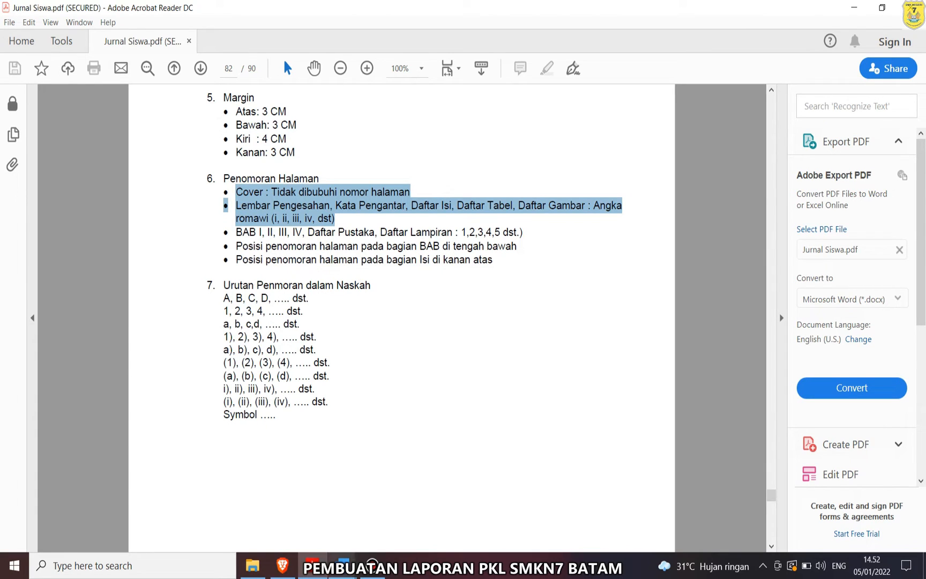
{"action": "mouse_move", "coordinate": [343, 565]}
{"action": "left_click", "coordinate": [407, 482]}
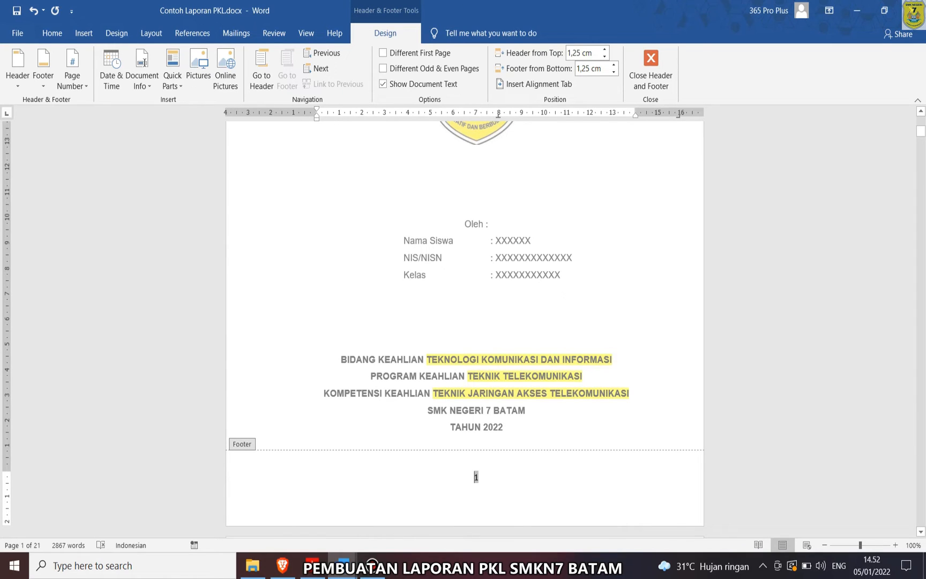
- Set the page number format to lowercase Roman numerals (i, ii, iii) with numbering starting at i
{"action": "left_click", "coordinate": [72, 70]}
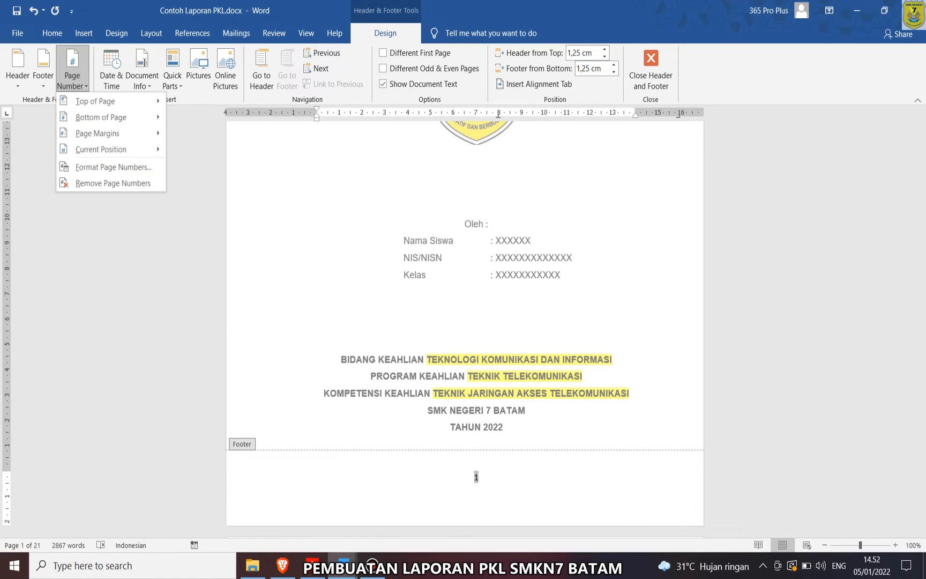
{"action": "left_click", "coordinate": [52, 33]}
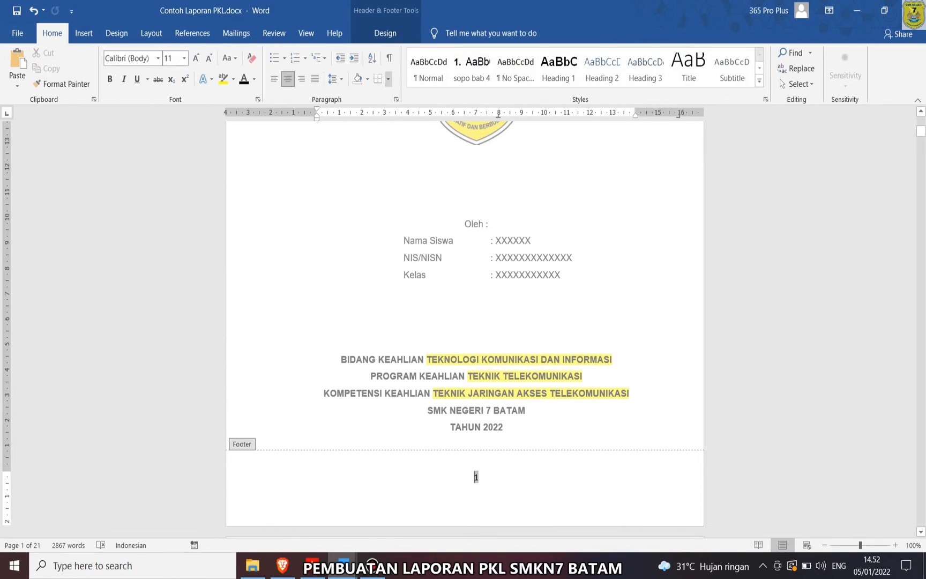
{"action": "left_click", "coordinate": [84, 33]}
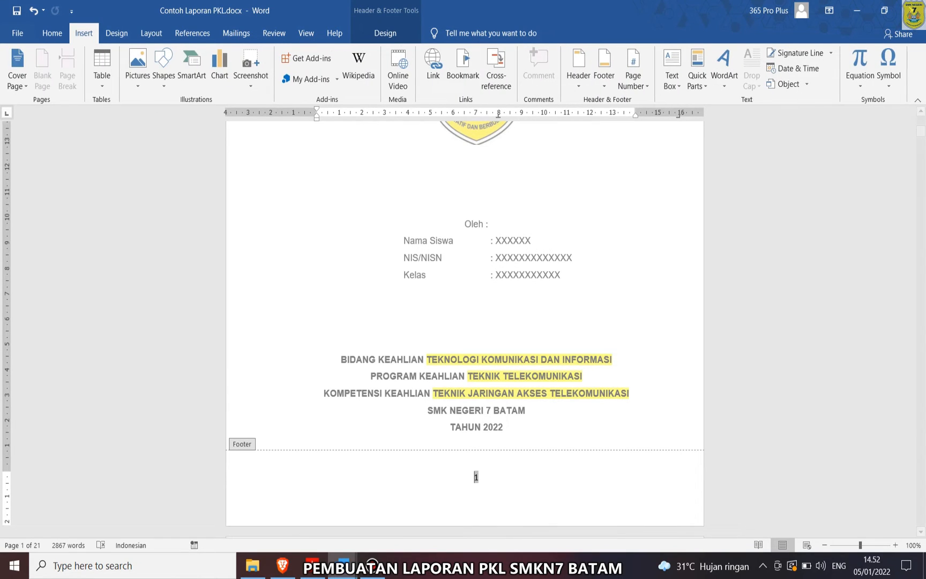
{"action": "left_click", "coordinate": [632, 69]}
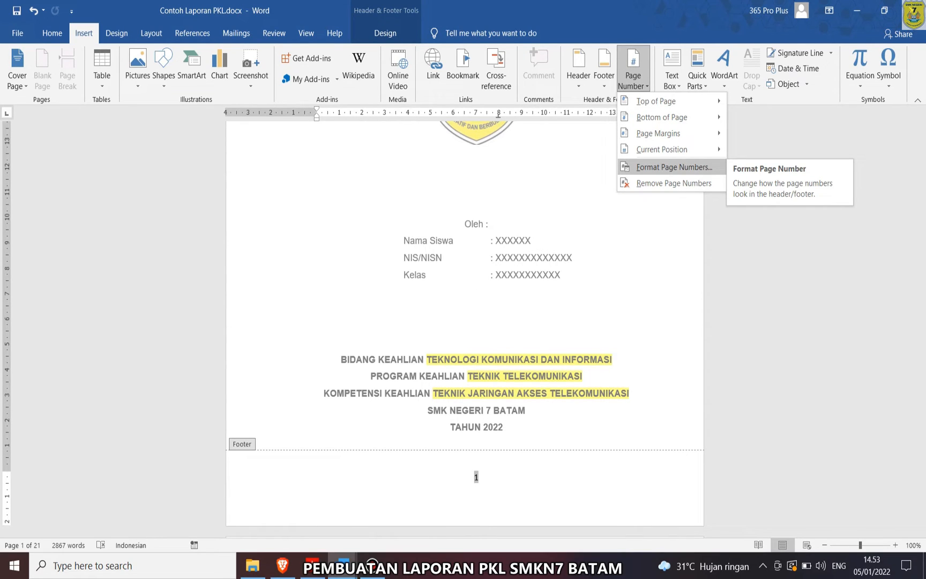
{"action": "left_click", "coordinate": [674, 167]}
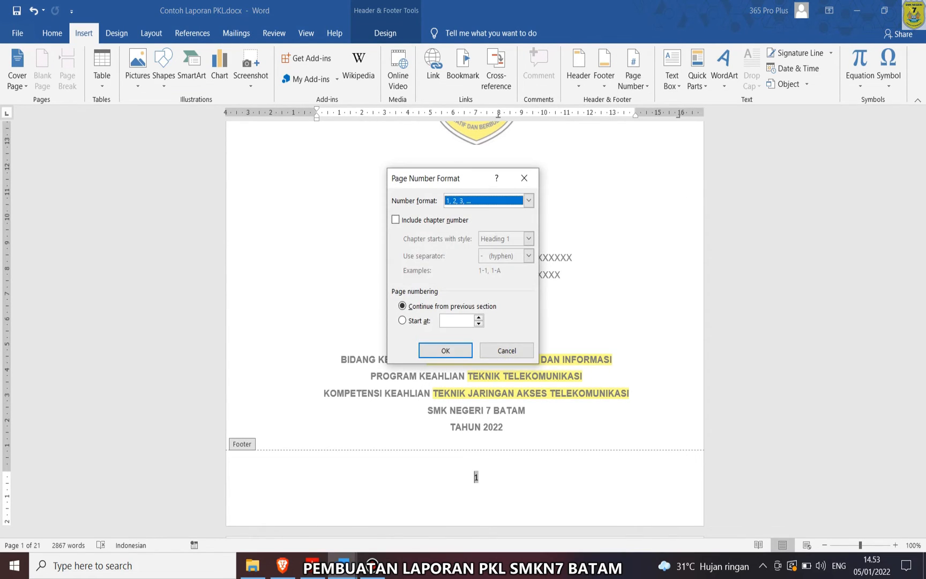
{"action": "left_click", "coordinate": [529, 200]}
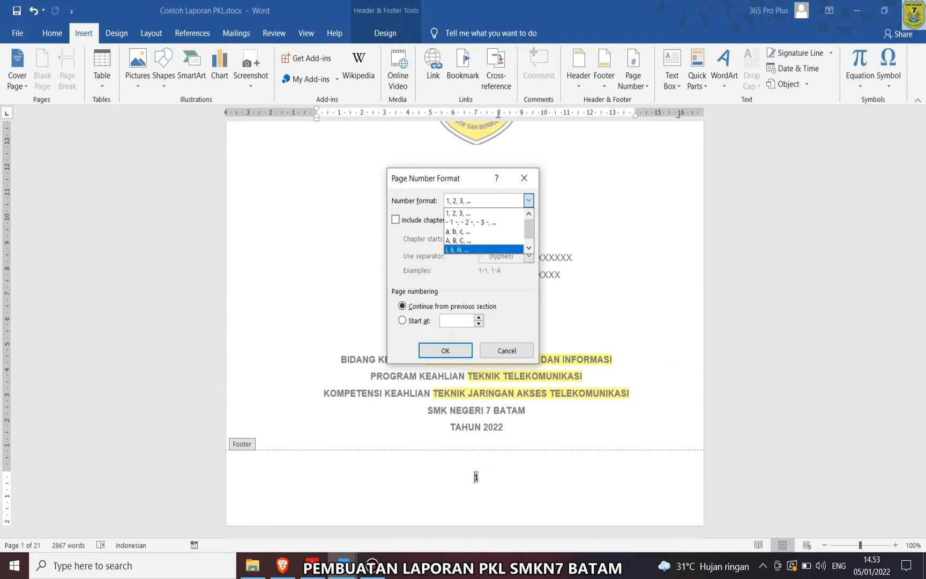
{"action": "left_click", "coordinate": [466, 249]}
{"action": "left_click", "coordinate": [402, 320]}
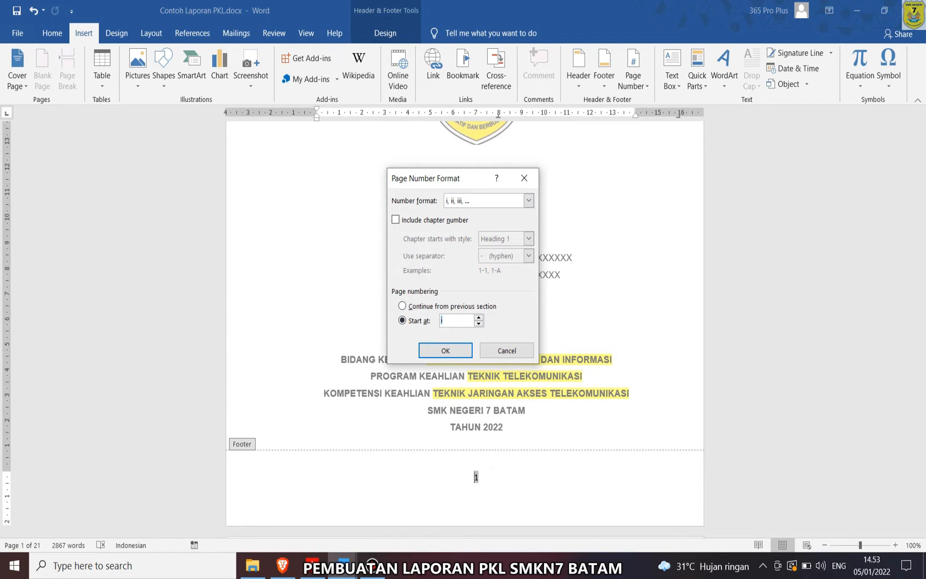
{"action": "key", "text": "Return"}
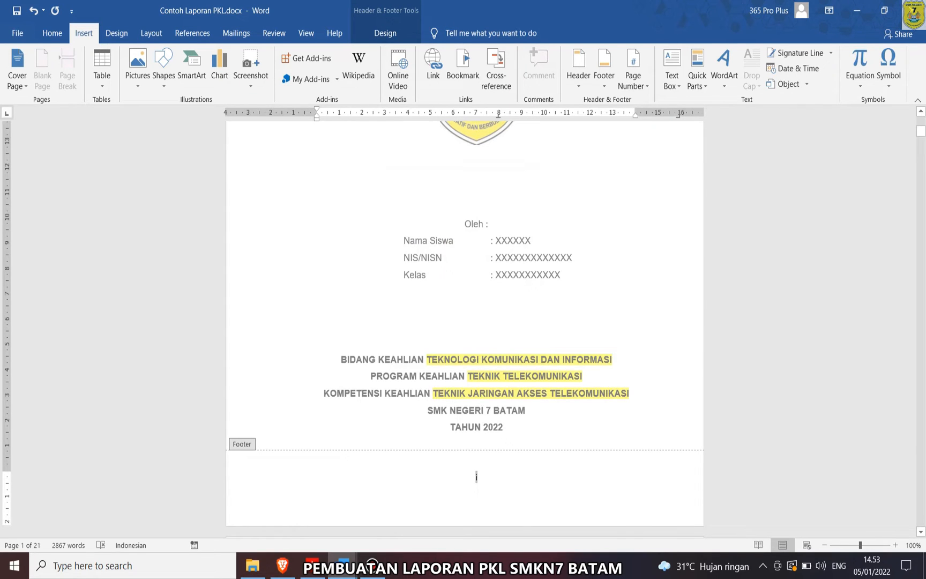
- Enable Different First Page to leave the cover without a page number, and finish editing the header and footer
{"action": "scroll", "coordinate": [476, 477], "scroll_direction": "up", "scroll_amount": 7}
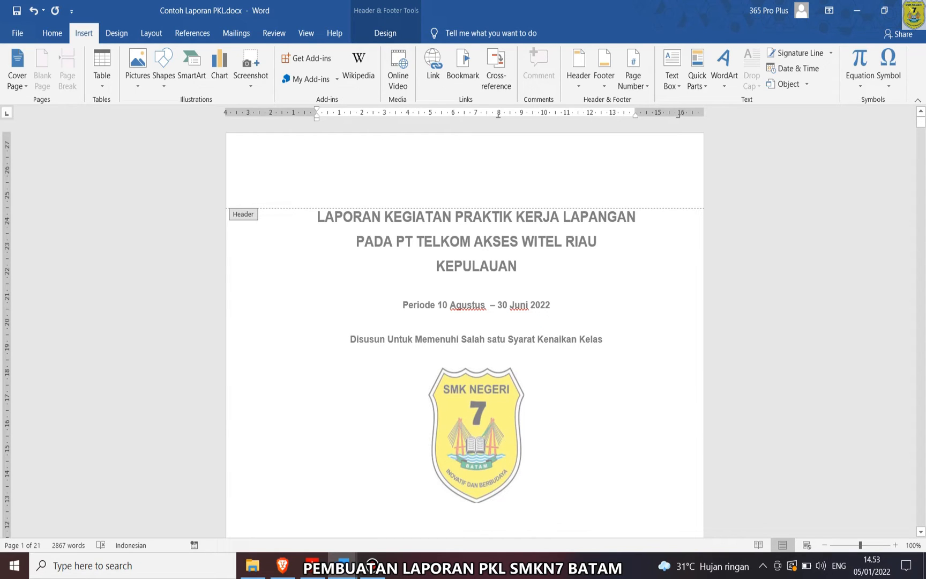
{"action": "scroll", "coordinate": [466, 327], "scroll_direction": "down", "scroll_amount": 6}
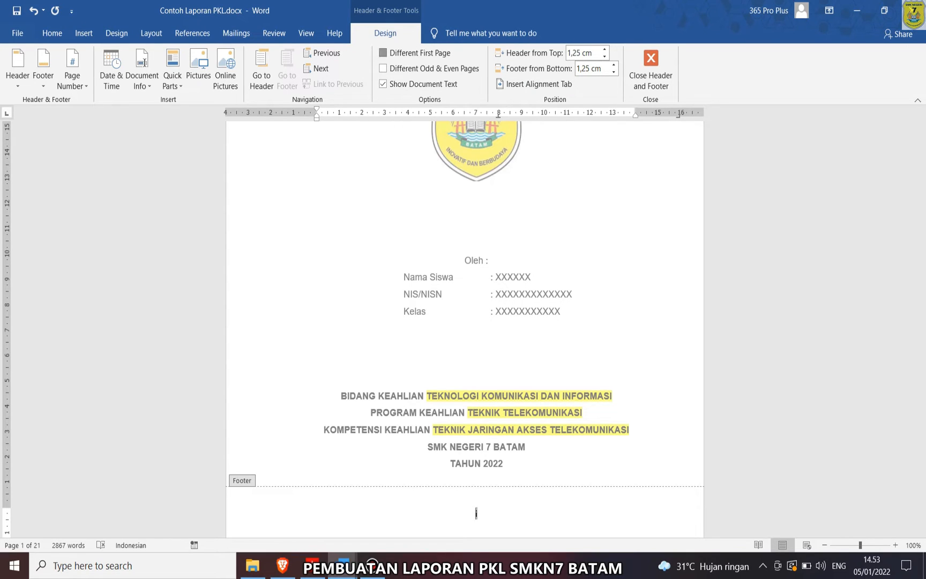
{"action": "left_click", "coordinate": [383, 52]}
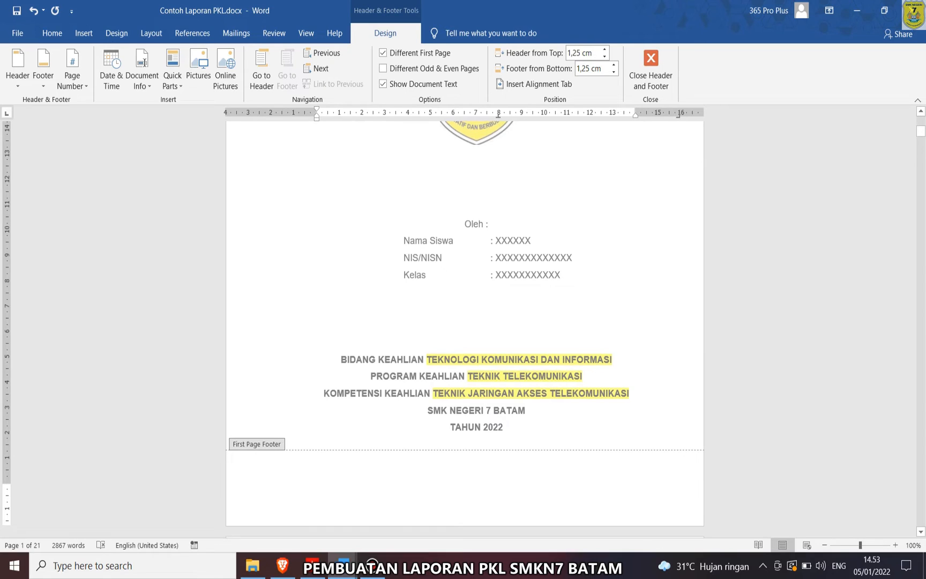
{"action": "scroll", "coordinate": [464, 321], "scroll_direction": "down", "scroll_amount": 15}
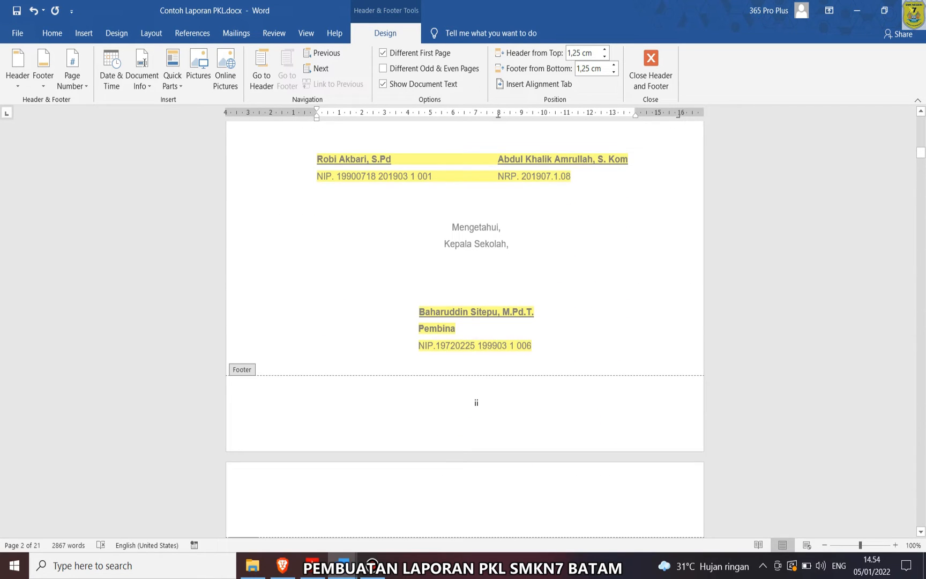
{"action": "left_click", "coordinate": [478, 403]}
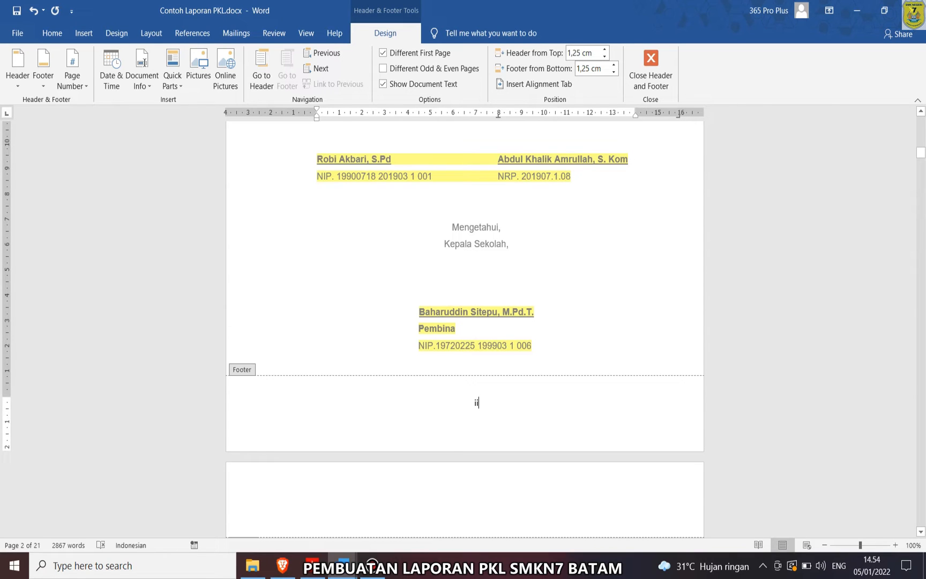
{"action": "left_click", "coordinate": [650, 68]}
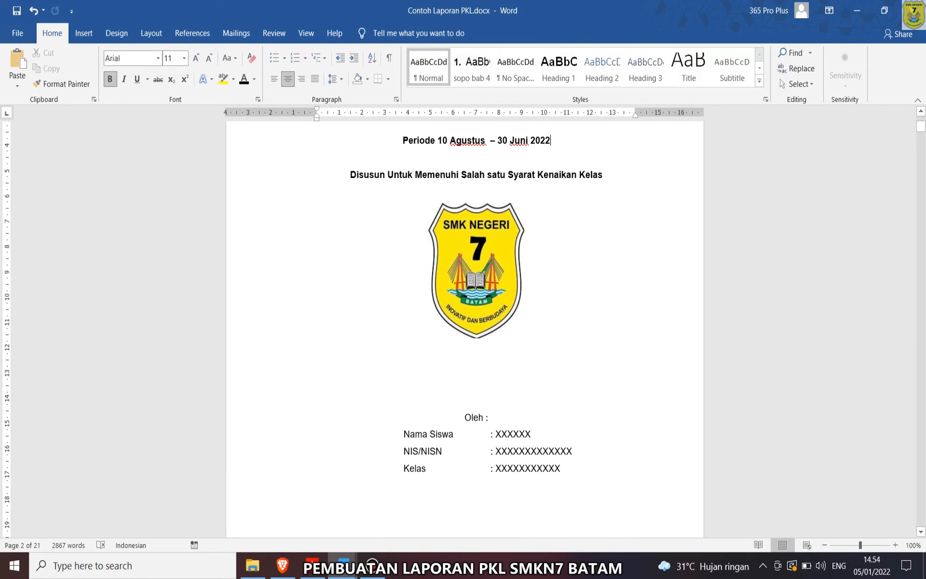
- Review the Roman page numbers in the footers from Lembar Pengesahan to the end of the acknowledgements
{"action": "scroll", "coordinate": [464, 321], "scroll_direction": "down", "scroll_amount": 20}
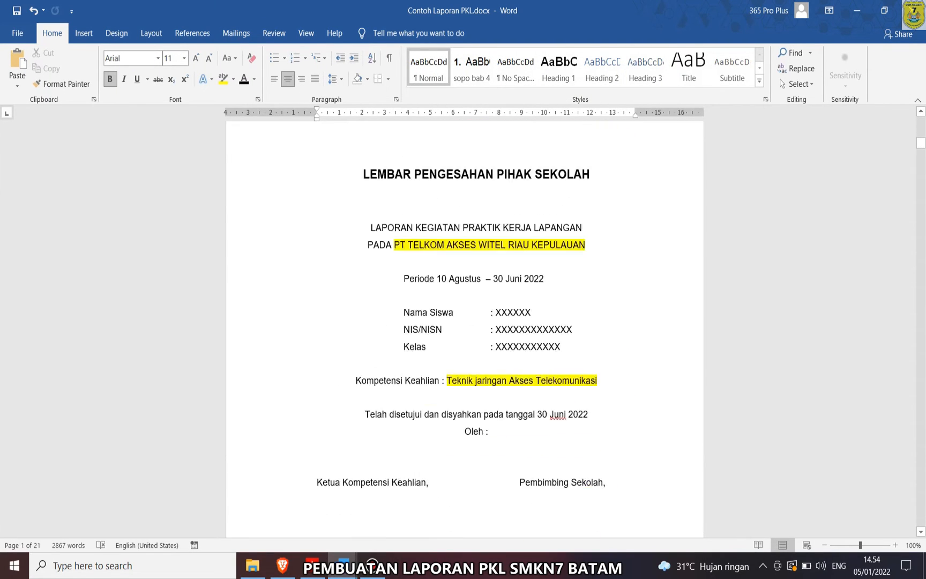
{"action": "scroll", "coordinate": [464, 321], "scroll_direction": "down", "scroll_amount": 20}
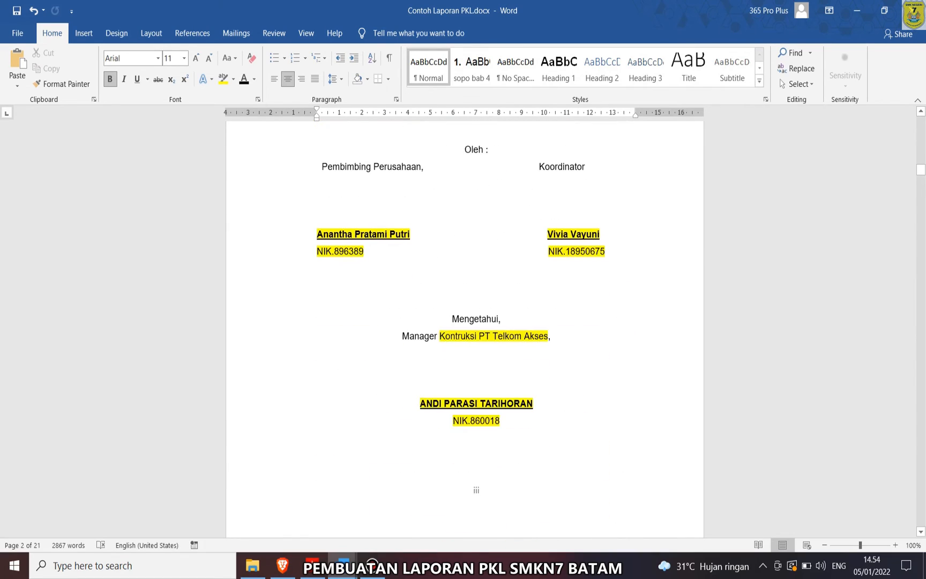
{"action": "scroll", "coordinate": [464, 322], "scroll_direction": "down", "scroll_amount": 20}
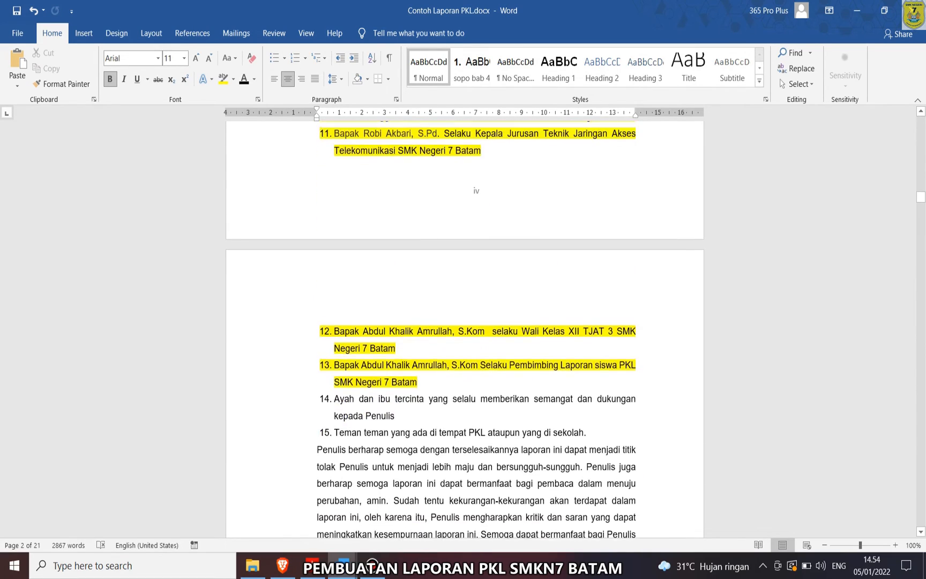
{"action": "scroll", "coordinate": [465, 321], "scroll_direction": "down", "scroll_amount": 8}
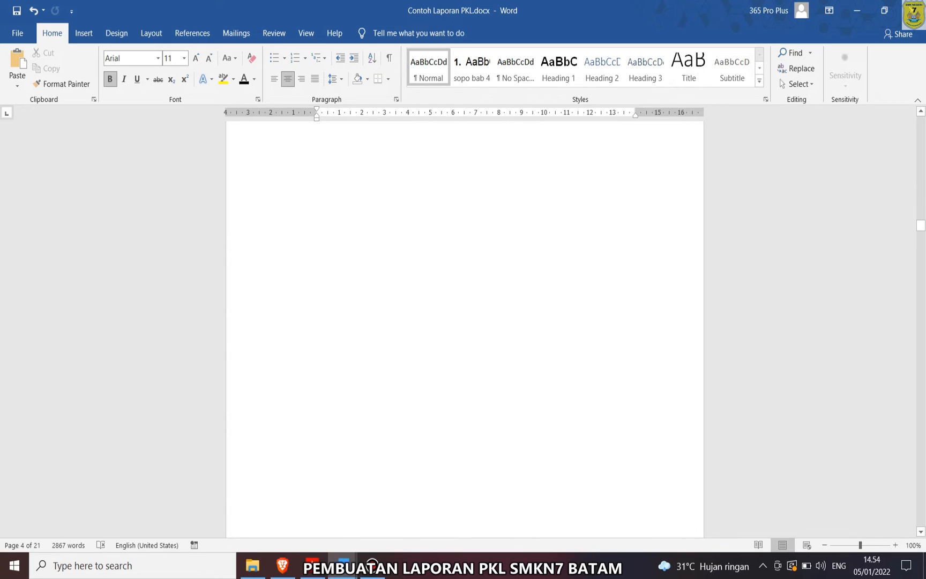
{"action": "scroll", "coordinate": [464, 321], "scroll_direction": "up", "scroll_amount": 20}
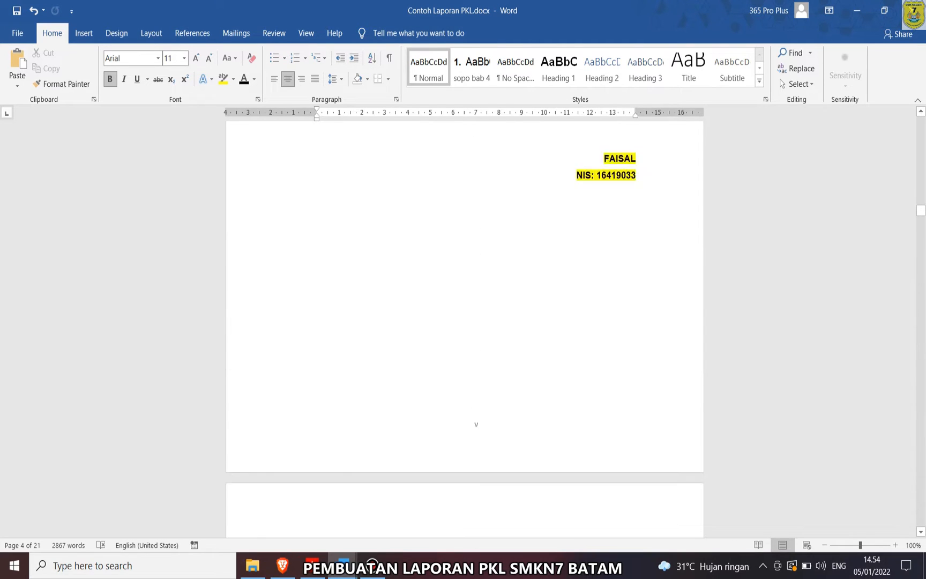
{"action": "scroll", "coordinate": [465, 321], "scroll_direction": "down", "scroll_amount": 5}
{"action": "scroll", "coordinate": [465, 322], "scroll_direction": "down", "scroll_amount": 3}
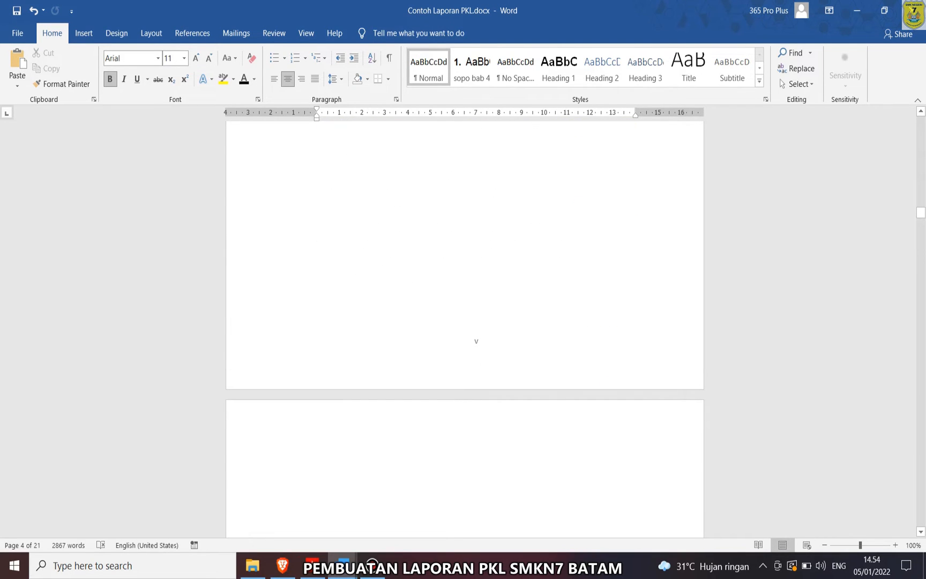
- Add the heading DAFTAR ISI at the start of the blank page following the acknowledgements
{"action": "left_click", "coordinate": [316, 480]}
{"action": "scroll", "coordinate": [465, 321], "scroll_direction": "down", "scroll_amount": 4}
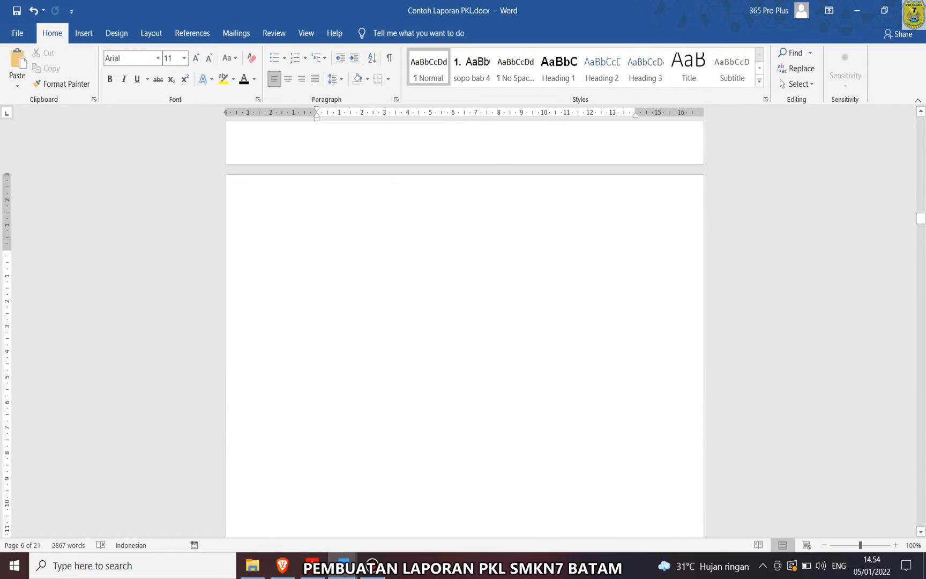
{"action": "type", "text": "D"}
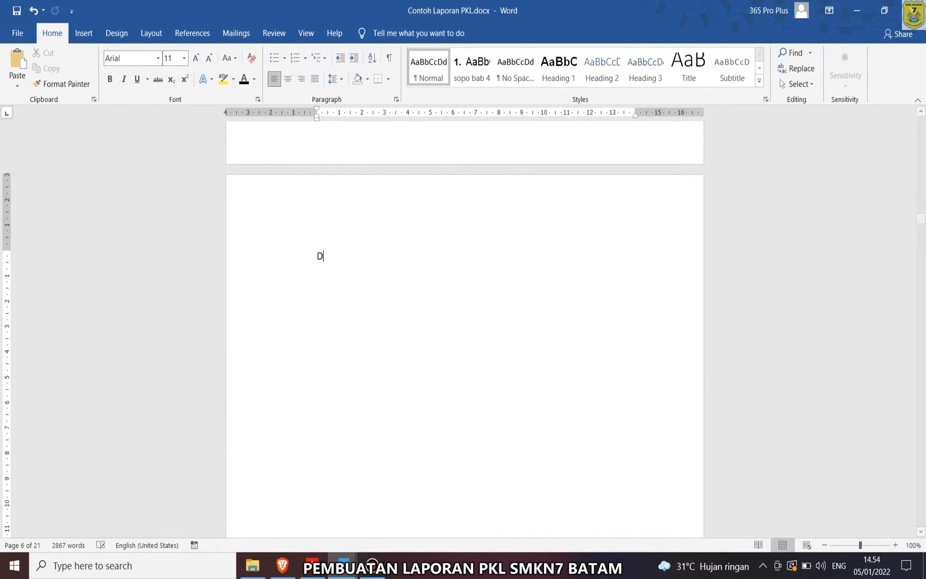
{"action": "type", "text": "AFTAR ISIS"}
{"action": "key", "text": "BackSpace"}
- Center the DAFTAR ISI heading, make it bold and enlarge its font to 14 pt
{"action": "left_click", "coordinate": [298, 257]}
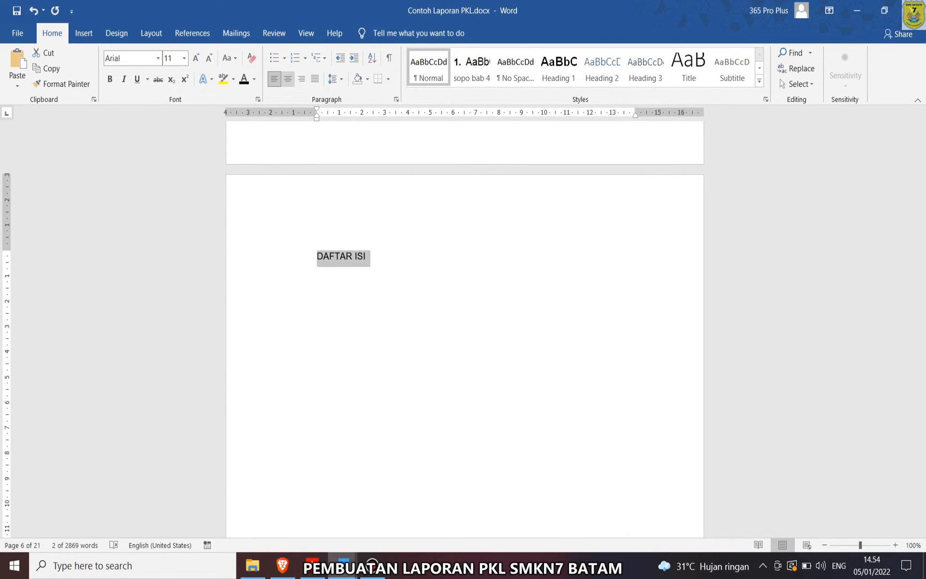
{"action": "left_click", "coordinate": [287, 79]}
{"action": "left_click", "coordinate": [110, 79]}
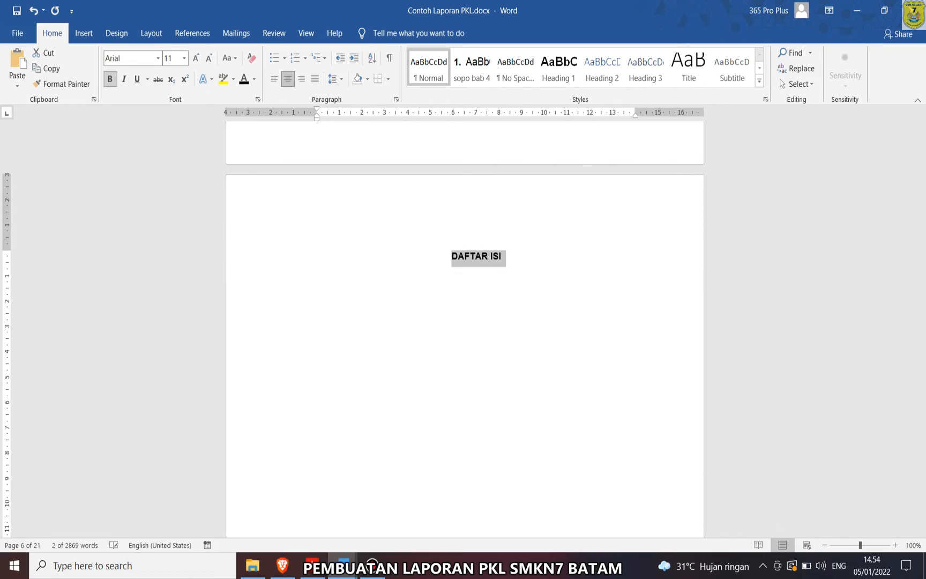
{"action": "left_click", "coordinate": [196, 58]}
{"action": "left_click", "coordinate": [195, 58]}
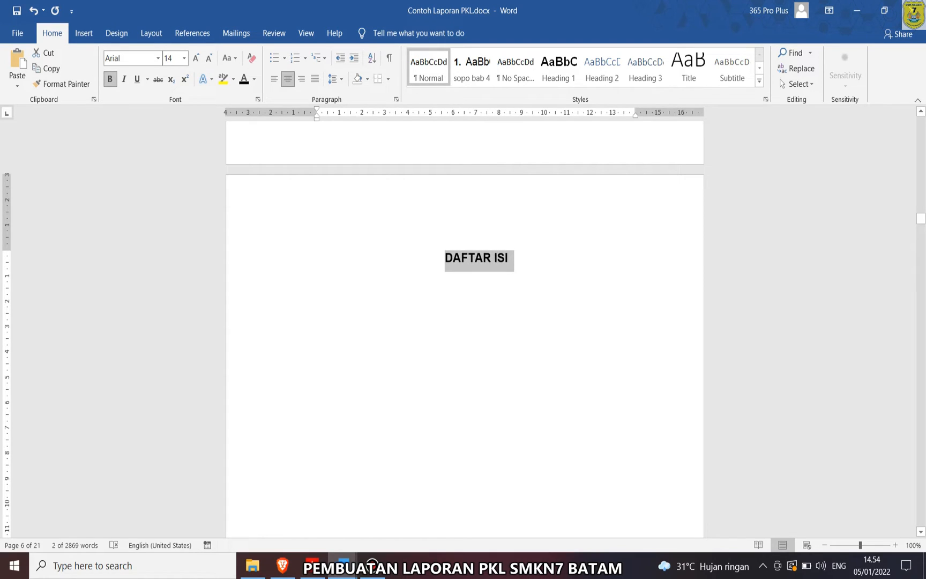
{"action": "left_click", "coordinate": [508, 258]}
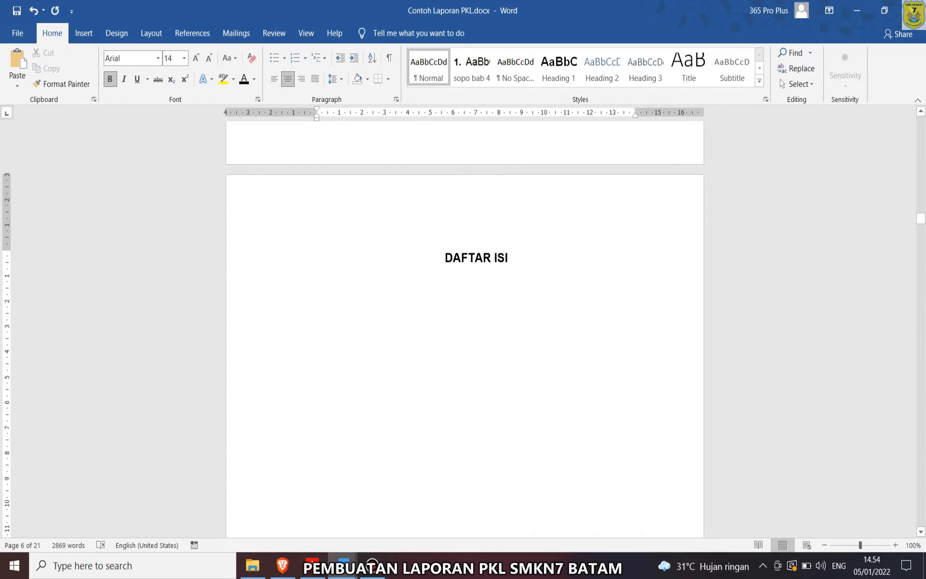
- Insert blank lines below DAFTAR ISI through page vii and add the heading DAFTAR GAMBAR at the start of page viii
{"action": "scroll", "coordinate": [465, 329], "scroll_direction": "down", "scroll_amount": 4}
{"action": "key", "text": "Return"}
{"action": "key", "text": "Return"}
{"action": "key", "text": "Return"}
{"action": "key", "text": "Return"}
{"action": "key", "text": "Return"}
{"action": "key", "text": "Return"}
{"action": "key", "text": "Return"}
{"action": "key", "text": "Return"}
{"action": "key", "text": "Return"}
{"action": "key", "text": "Return"}
{"action": "key", "text": "Return"}
{"action": "key", "text": "Return"}
{"action": "key", "text": "Return"}
{"action": "key", "text": "Return"}
{"action": "key", "text": "Return"}
{"action": "key", "text": "Return"}
{"action": "key", "text": "Return"}
{"action": "key", "text": "Return"}
{"action": "key", "text": "Return"}
{"action": "key", "text": "Return"}
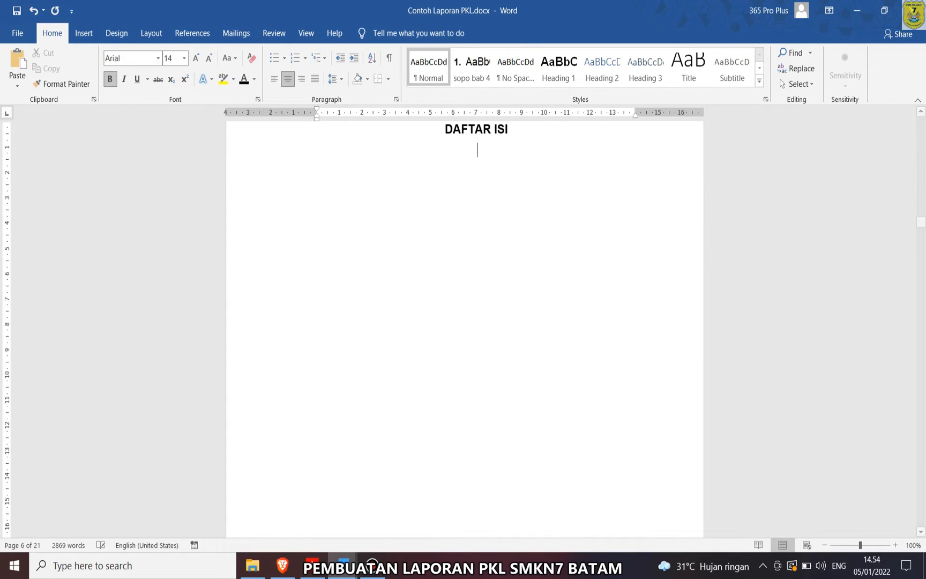
{"action": "key", "text": "Return"}
{"action": "key", "text": "Return"}
{"action": "key", "text": "Return"}
{"action": "key", "text": "Return"}
{"action": "key", "text": "Return"}
{"action": "key", "text": "Return"}
{"action": "key", "text": "Return"}
{"action": "key", "text": "Return"}
{"action": "key", "text": "Return"}
{"action": "key", "text": "Return"}
{"action": "key", "text": "Return"}
{"action": "key", "text": "Return"}
{"action": "key", "text": "Return"}
{"action": "key", "text": "Return"}
{"action": "key", "text": "Return"}
{"action": "key", "text": "Return"}
{"action": "key", "text": "Return"}
{"action": "key", "text": "Return"}
{"action": "key", "text": "Return"}
{"action": "key", "text": "Return"}
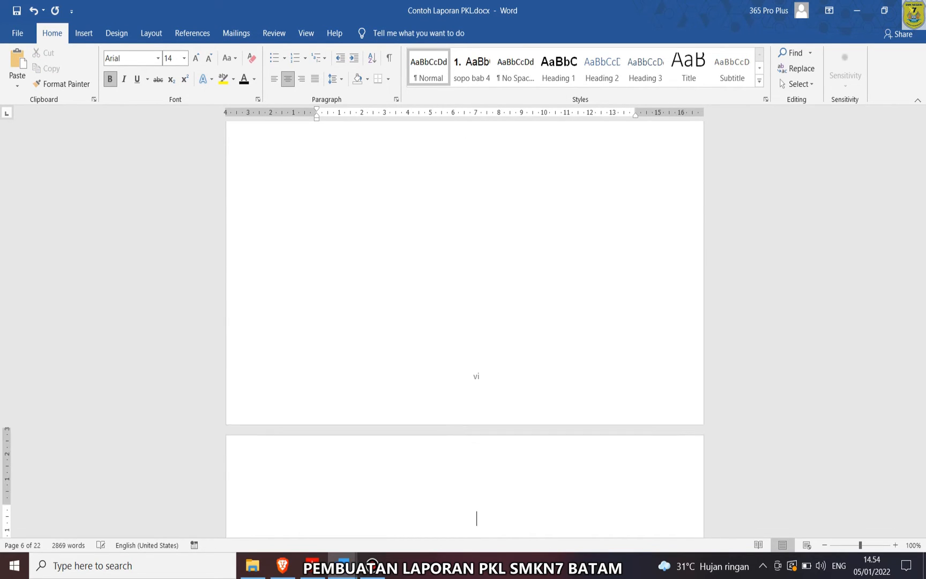
{"action": "key", "text": "Return"}
{"action": "key", "text": "Return"}
{"action": "key", "text": "Return"}
{"action": "key", "text": "Return"}
{"action": "key", "text": "Return"}
{"action": "key", "text": "Return"}
{"action": "key", "text": "Return"}
{"action": "key", "text": "Return"}
{"action": "key", "text": "Return"}
{"action": "key", "text": "Return"}
{"action": "key", "text": "Return"}
{"action": "key", "text": "Return"}
{"action": "key", "text": "Return"}
{"action": "key", "text": "Return"}
{"action": "key", "text": "Return"}
{"action": "key", "text": "Return"}
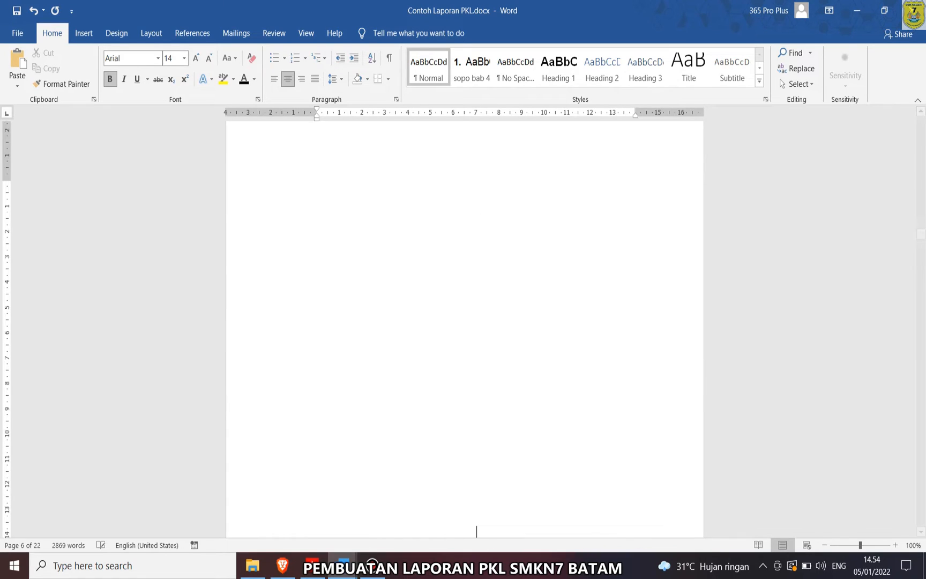
{"action": "key", "text": "Return"}
{"action": "key", "text": "Return"}
{"action": "key", "text": "Return"}
{"action": "key", "text": "Return"}
{"action": "key", "text": "Return"}
{"action": "key", "text": "Return"}
{"action": "key", "text": "Return"}
{"action": "key", "text": "Return"}
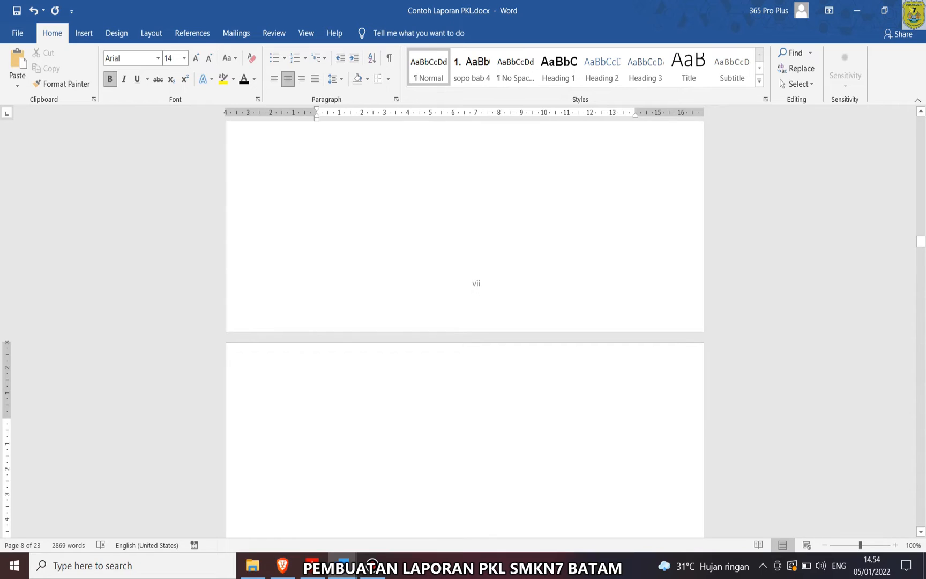
{"action": "key", "text": "BackSpace"}
{"action": "key", "text": "Return"}
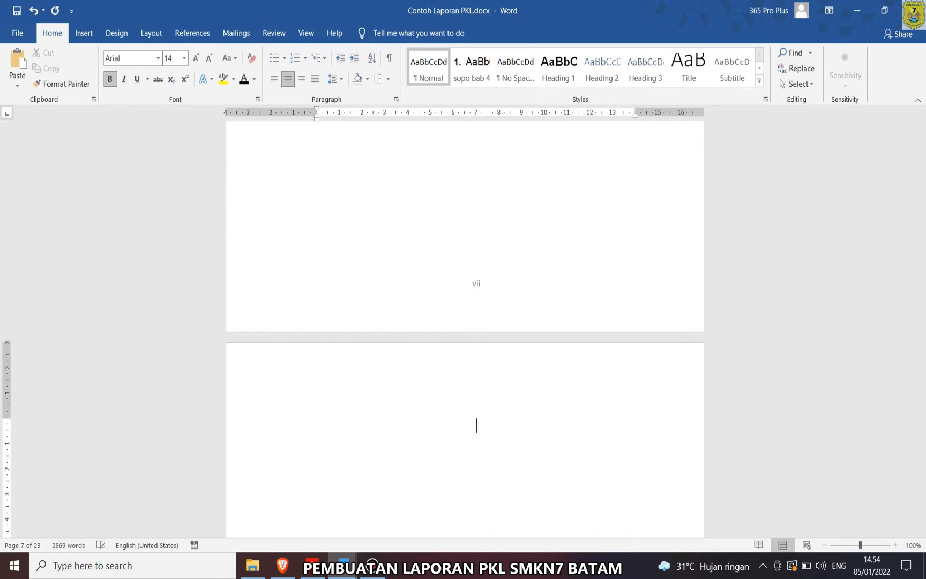
{"action": "type", "text": "DAFTAR GAMBAR"}
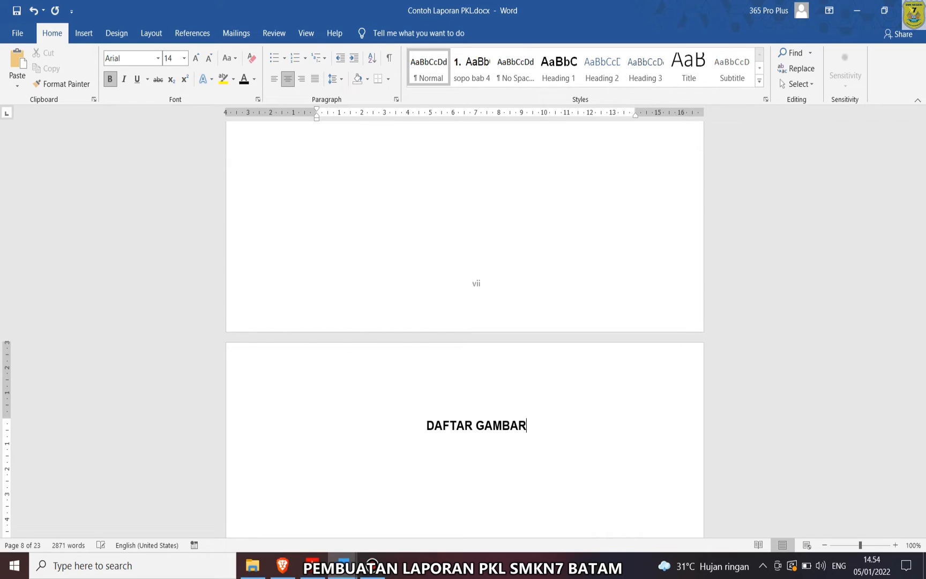
- Insert blank lines below DAFTAR GAMBAR to reach the next page and add the heading DAFTAR TABEL there
{"action": "key", "text": "Return"}
{"action": "key", "text": "Return"}
{"action": "key", "text": "Return"}
{"action": "key", "text": "Return"}
{"action": "key", "text": "Return"}
{"action": "key", "text": "Return"}
{"action": "key", "text": "Return"}
{"action": "key", "text": "Return"}
{"action": "key", "text": "Return"}
{"action": "key", "text": "Return"}
{"action": "key", "text": "Return"}
{"action": "key", "text": "Return"}
{"action": "key", "text": "Return"}
{"action": "key", "text": "Return"}
{"action": "key", "text": "Return"}
{"action": "key", "text": "Return"}
{"action": "key", "text": "Return"}
{"action": "key", "text": "Return"}
{"action": "key", "text": "Return"}
{"action": "key", "text": "Return"}
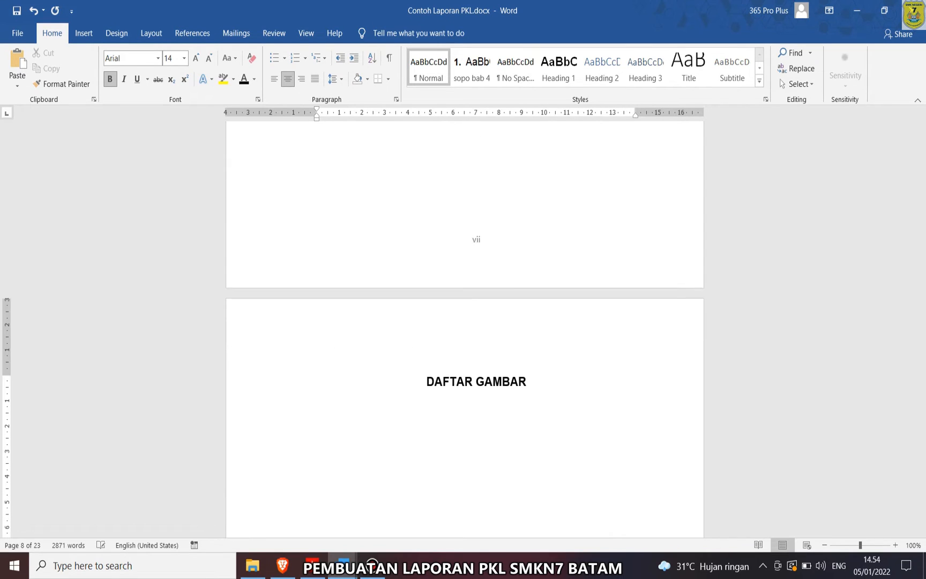
{"action": "key", "text": "Return"}
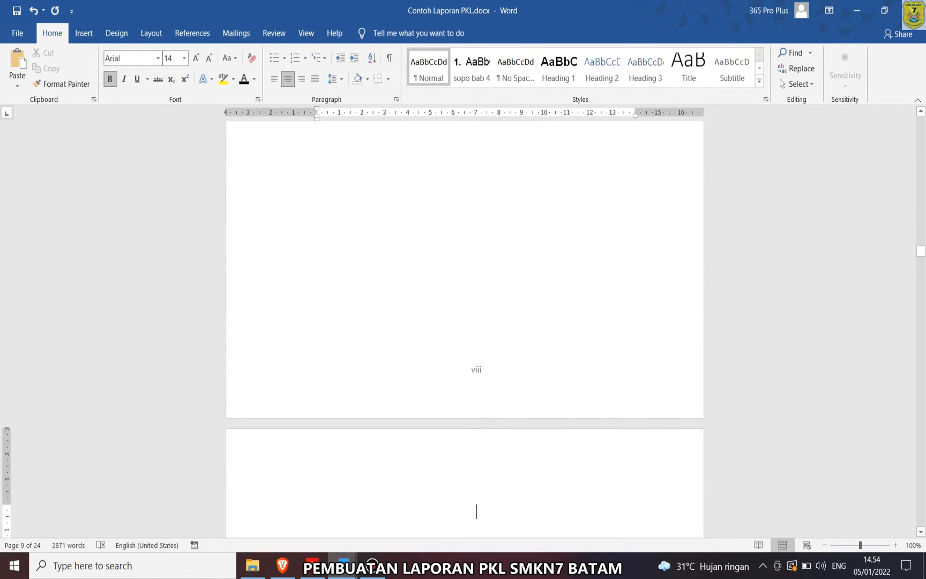
{"action": "type", "text": "DAFTAR"}
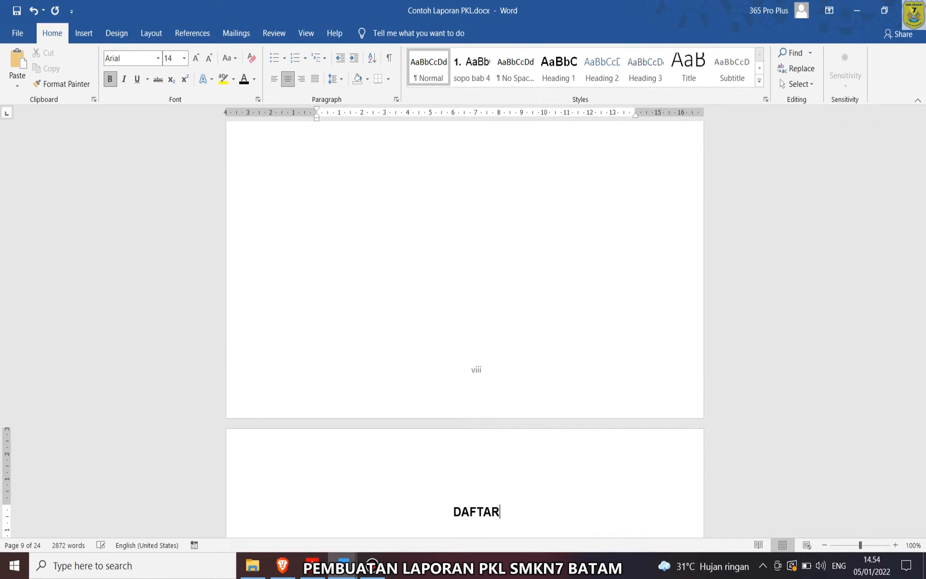
{"action": "type", "text": " TABEL"}
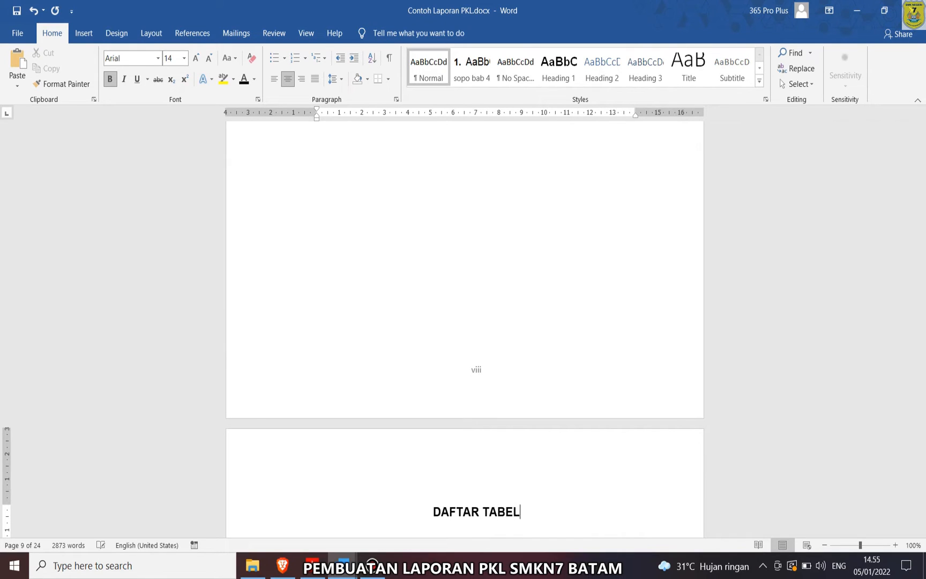
- Review the DAFTAR ISI, DAFTAR GAMBAR and DAFTAR TABEL pages, their Roman page numbers and the blank space before BAB I
{"action": "scroll", "coordinate": [464, 321], "scroll_direction": "down", "scroll_amount": 5}
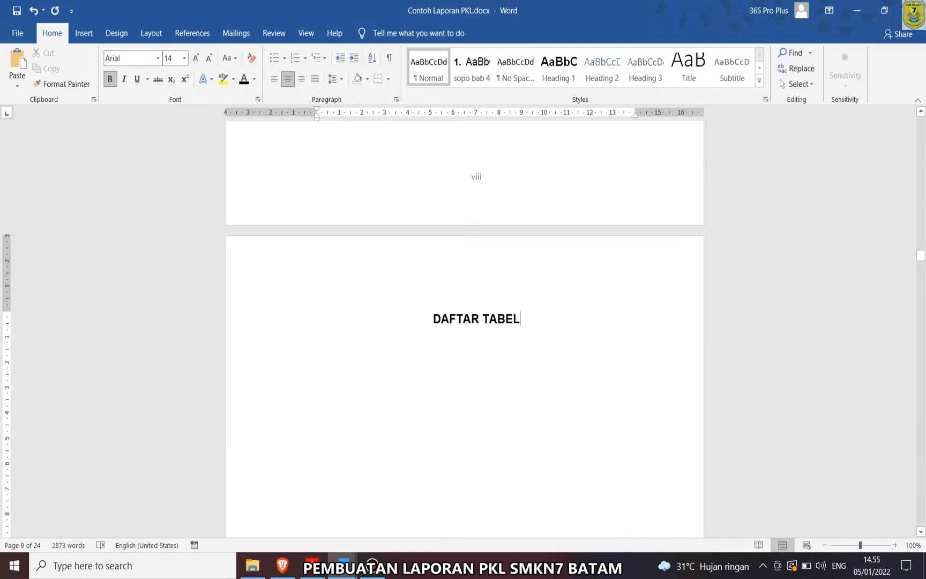
{"action": "key", "text": "ctrl+Return"}
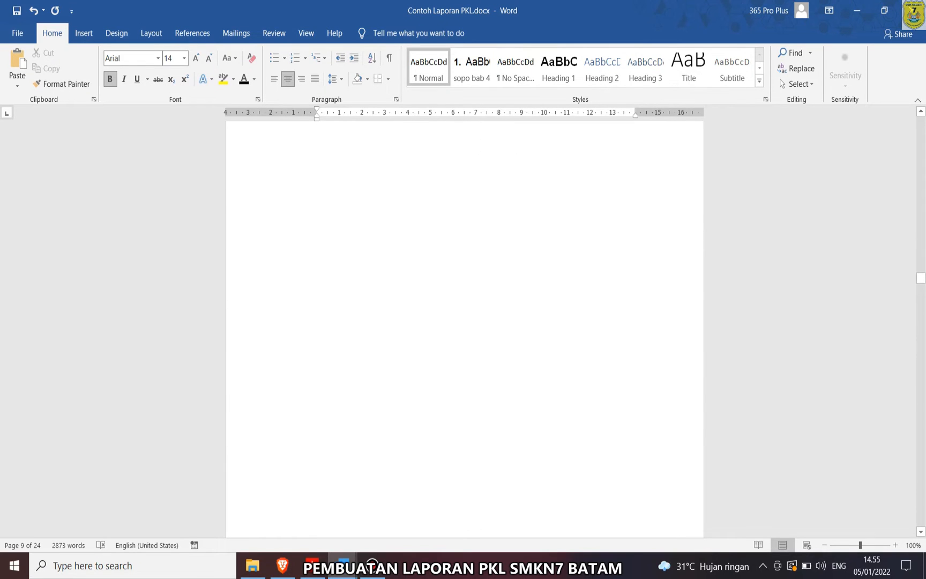
{"action": "scroll", "coordinate": [465, 322], "scroll_direction": "down", "scroll_amount": 10}
{"action": "scroll", "coordinate": [465, 321], "scroll_direction": "up", "scroll_amount": 10}
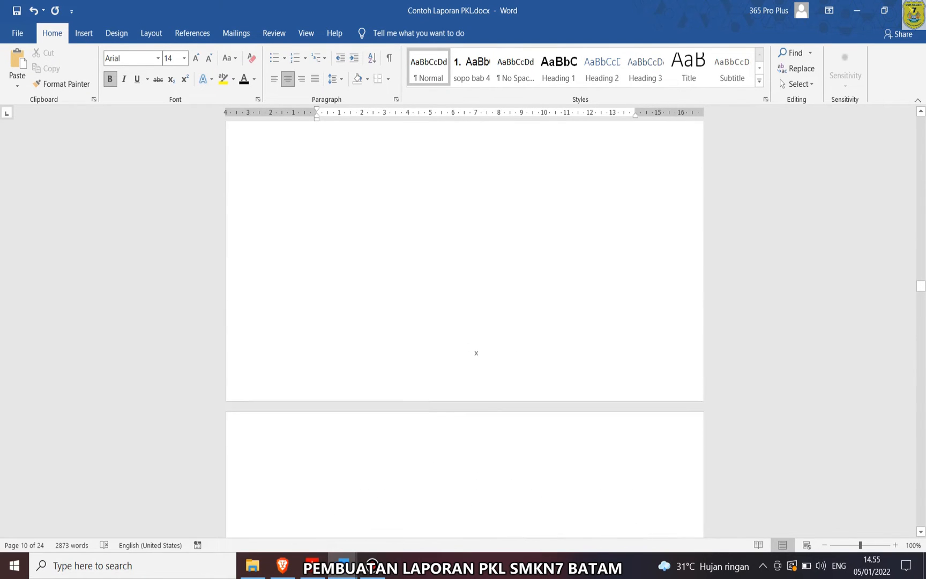
{"action": "scroll", "coordinate": [464, 321], "scroll_direction": "up", "scroll_amount": 20}
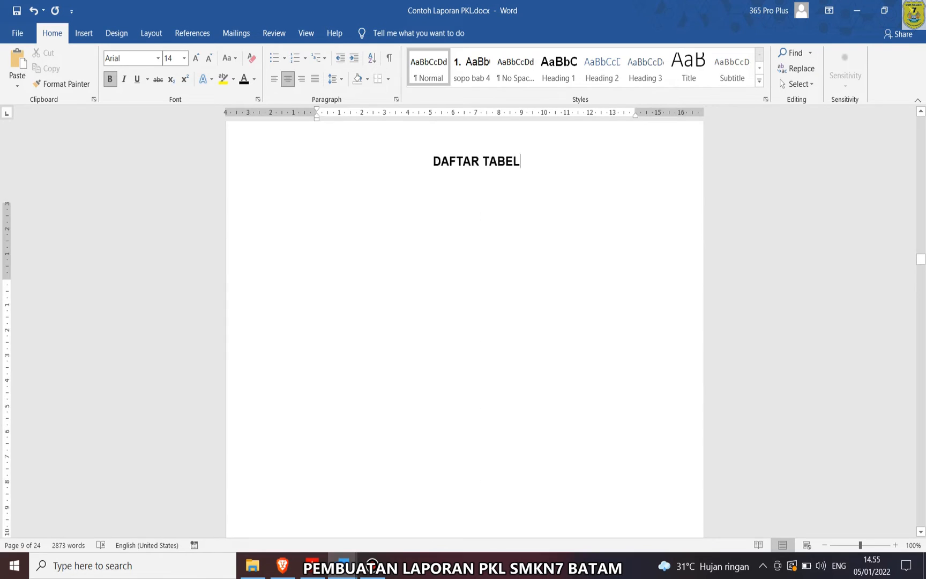
{"action": "scroll", "coordinate": [464, 321], "scroll_direction": "up", "scroll_amount": 20}
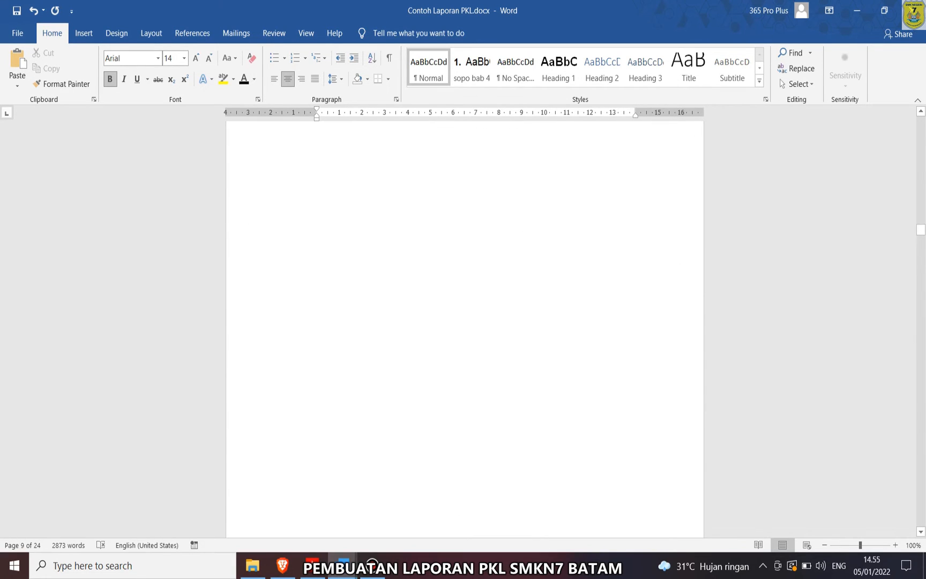
{"action": "scroll", "coordinate": [465, 321], "scroll_direction": "up", "scroll_amount": 20}
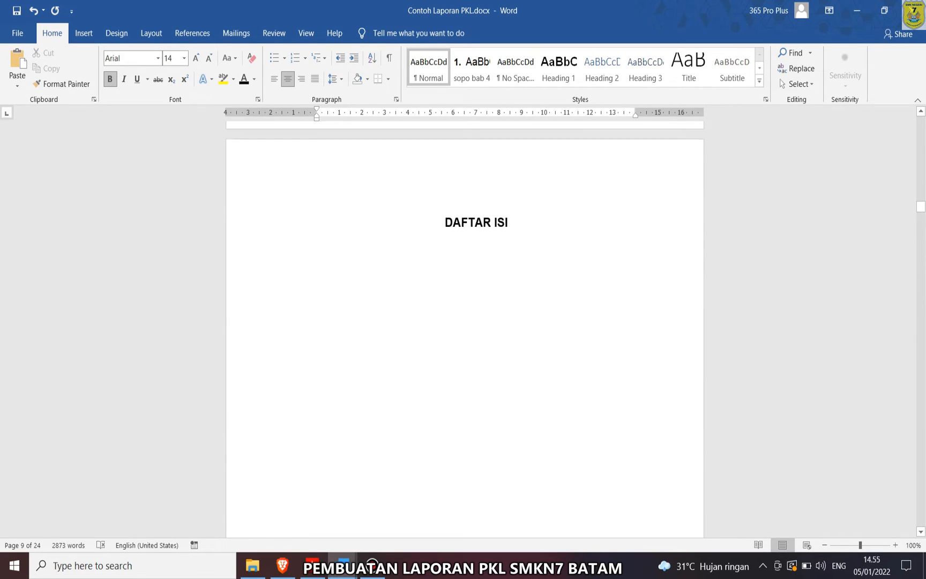
{"action": "scroll", "coordinate": [465, 321], "scroll_direction": "down", "scroll_amount": 20}
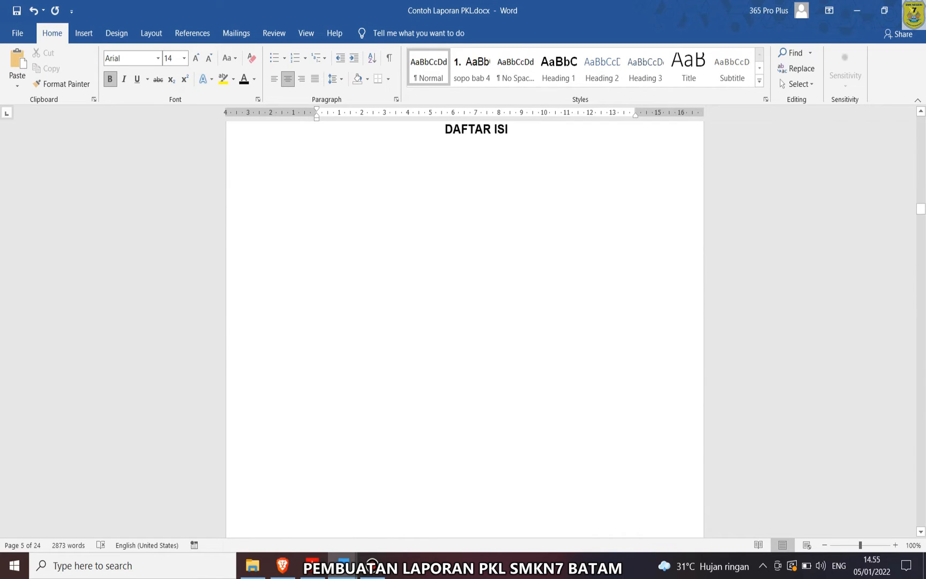
{"action": "scroll", "coordinate": [464, 321], "scroll_direction": "down", "scroll_amount": 15}
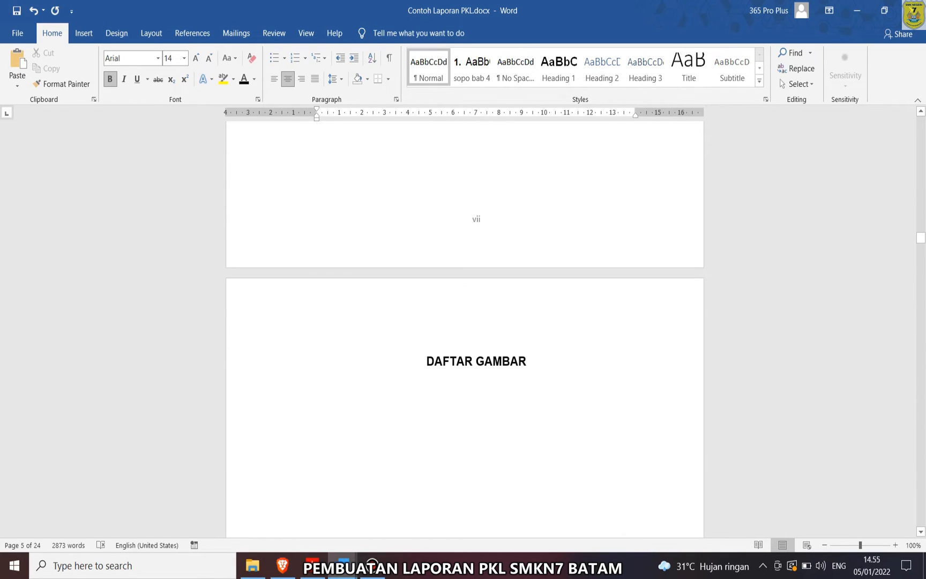
{"action": "scroll", "coordinate": [465, 322], "scroll_direction": "down", "scroll_amount": 20}
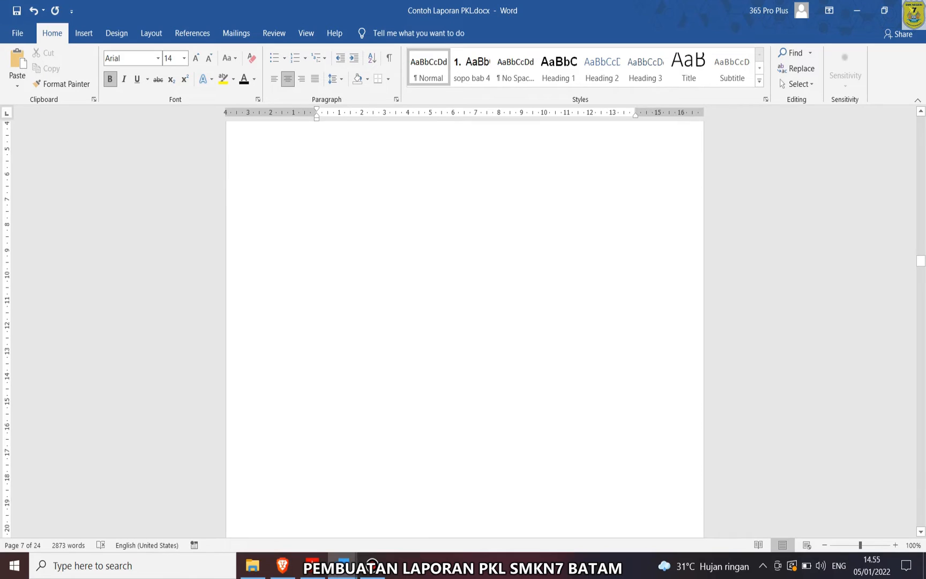
{"action": "scroll", "coordinate": [464, 321], "scroll_direction": "down", "scroll_amount": 20}
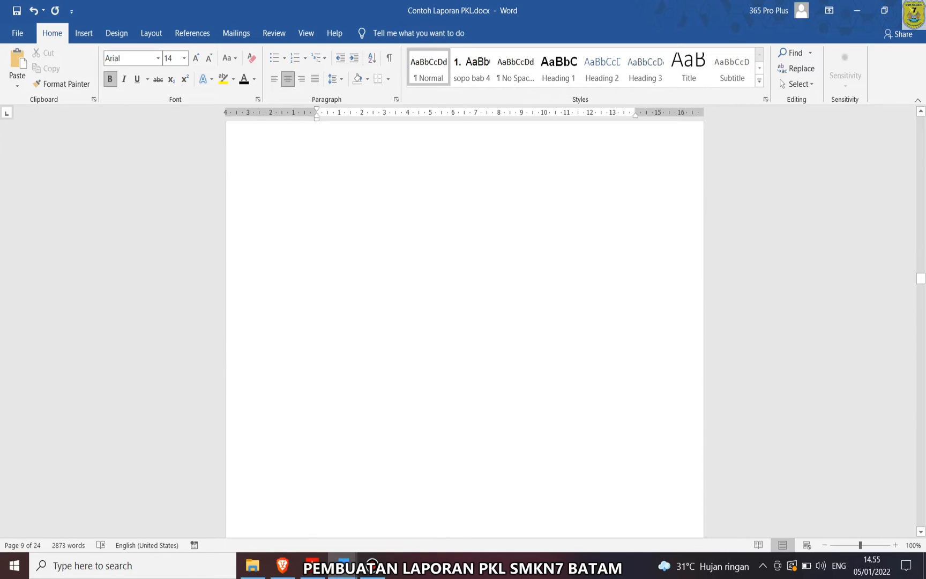
{"action": "scroll", "coordinate": [464, 321], "scroll_direction": "up", "scroll_amount": 12}
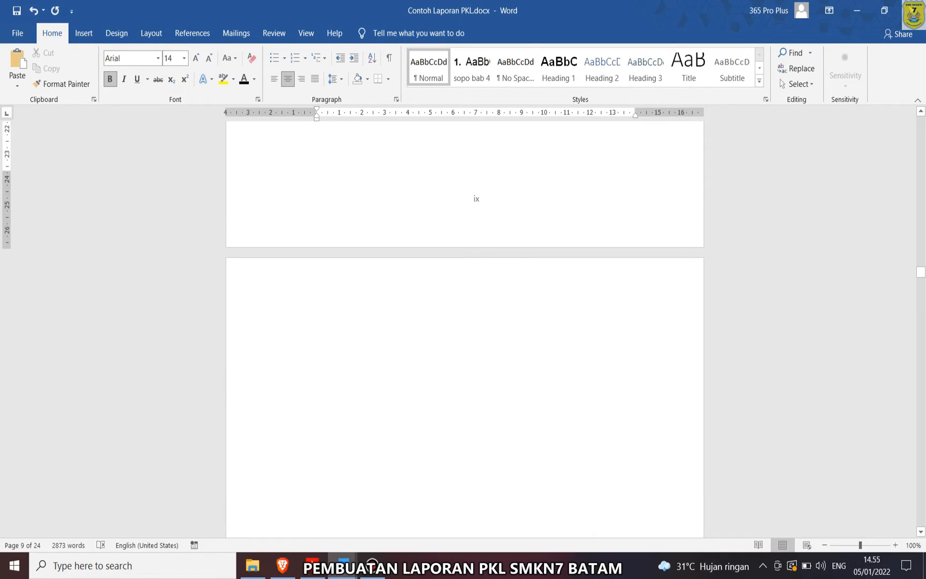
- Delete the empty lines above the BAB I heading so that it starts the page right after DAFTAR TABEL
{"action": "left_click", "coordinate": [316, 339]}
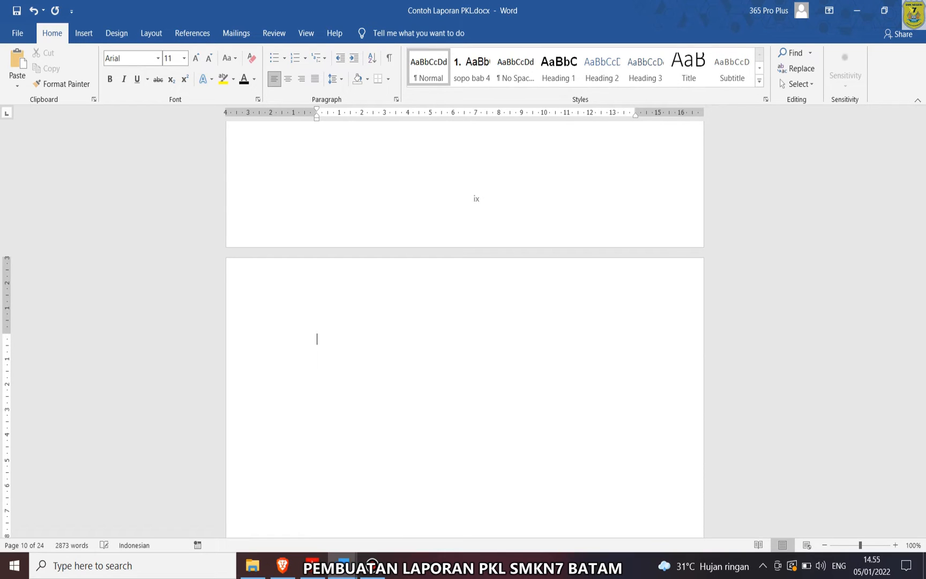
{"action": "key", "text": "Delete"}
{"action": "key", "text": "Delete"}
{"action": "key", "text": "Delete"}
{"action": "key", "text": "Delete"}
{"action": "key", "text": "Delete"}
{"action": "key", "text": "Delete"}
{"action": "key", "text": "Delete"}
{"action": "key", "text": "Delete"}
{"action": "key", "text": "Delete"}
{"action": "key", "text": "Delete"}
{"action": "key", "text": "Delete"}
{"action": "key", "text": "Delete"}
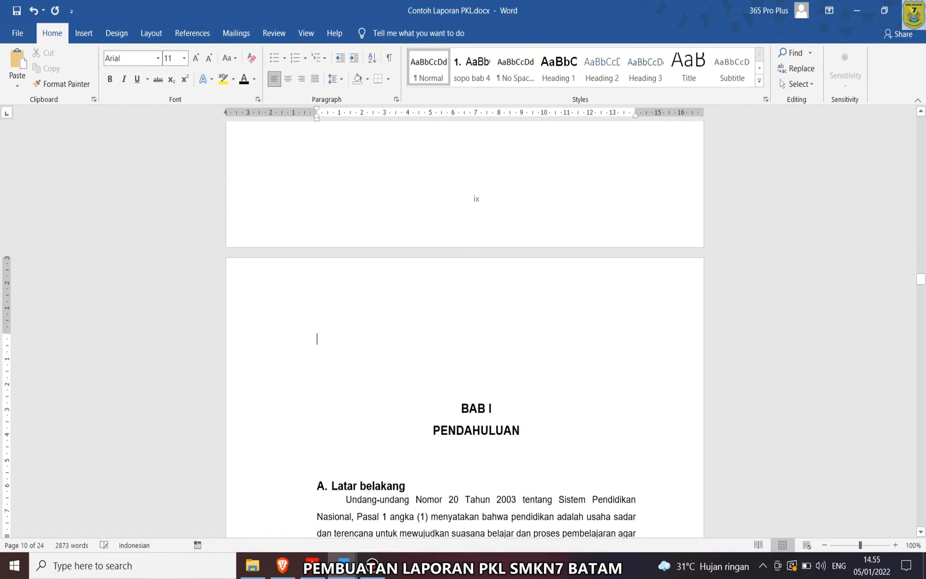
{"action": "key", "text": "Delete"}
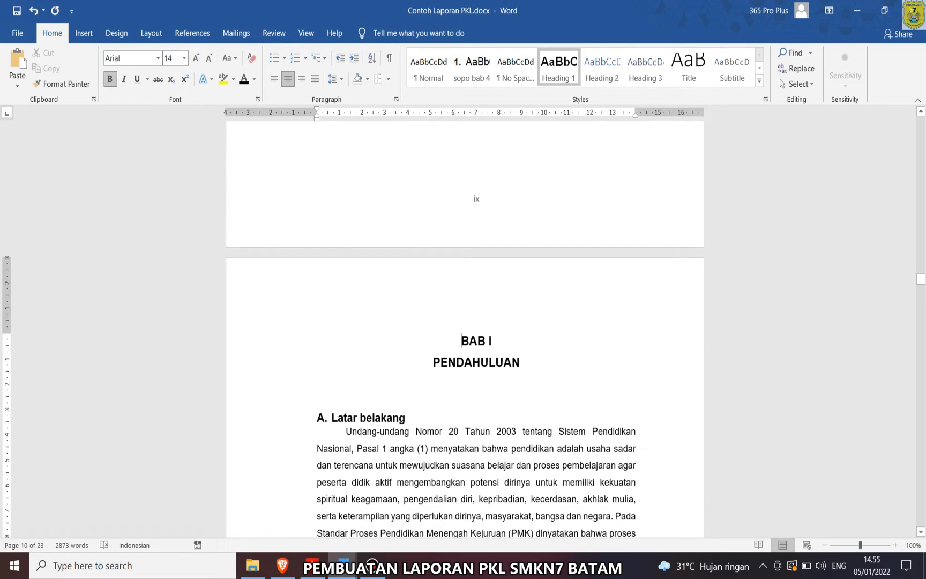
- Switch to Jurnal Siswa.pdf in Acrobat Reader and read the numbering format and position rules for the BAB and Isi pages
{"action": "scroll", "coordinate": [453, 342], "scroll_direction": "down", "scroll_amount": 4}
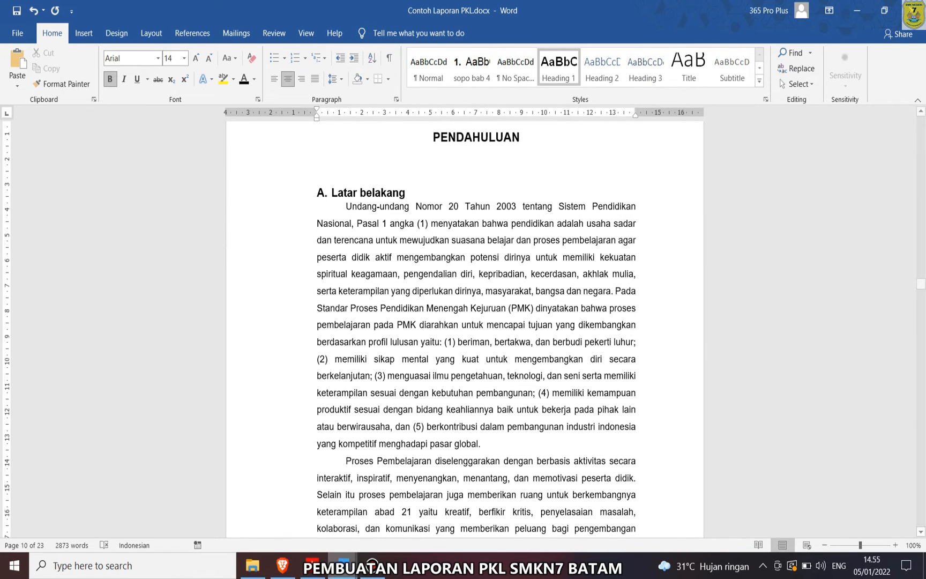
{"action": "left_click", "coordinate": [312, 565]}
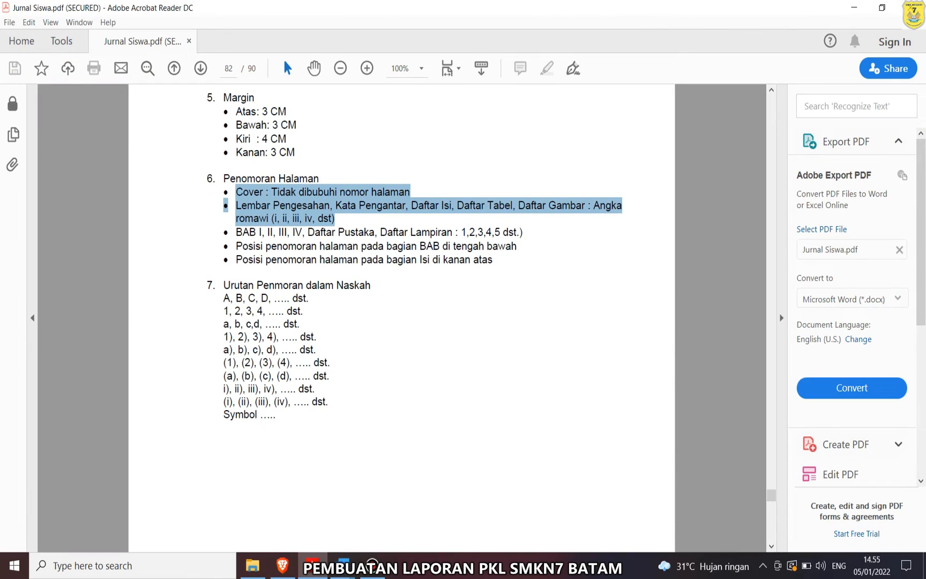
{"action": "left_click_drag", "start_coordinate": [236, 231], "coordinate": [523, 232]}
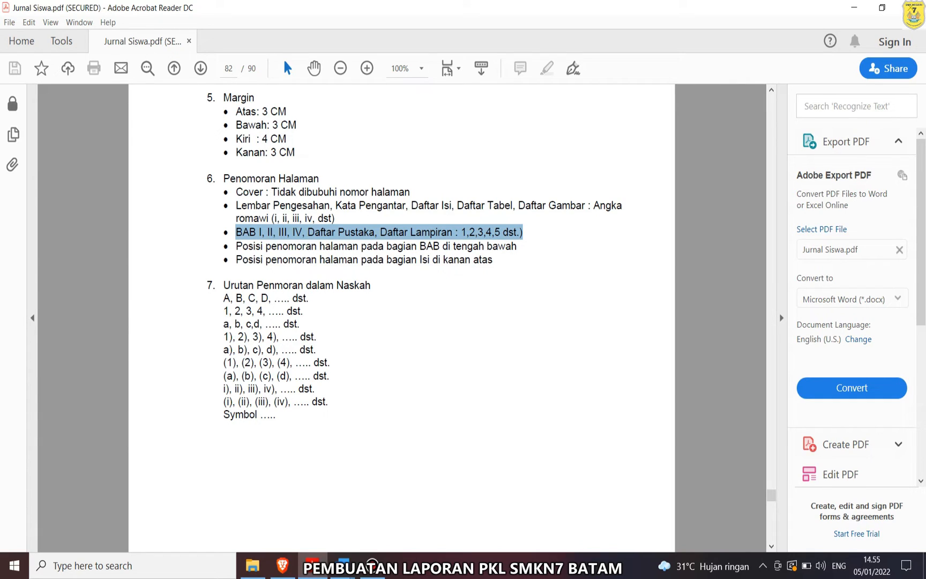
{"action": "key", "text": "Escape"}
{"action": "left_click_drag", "start_coordinate": [236, 260], "coordinate": [493, 259]}
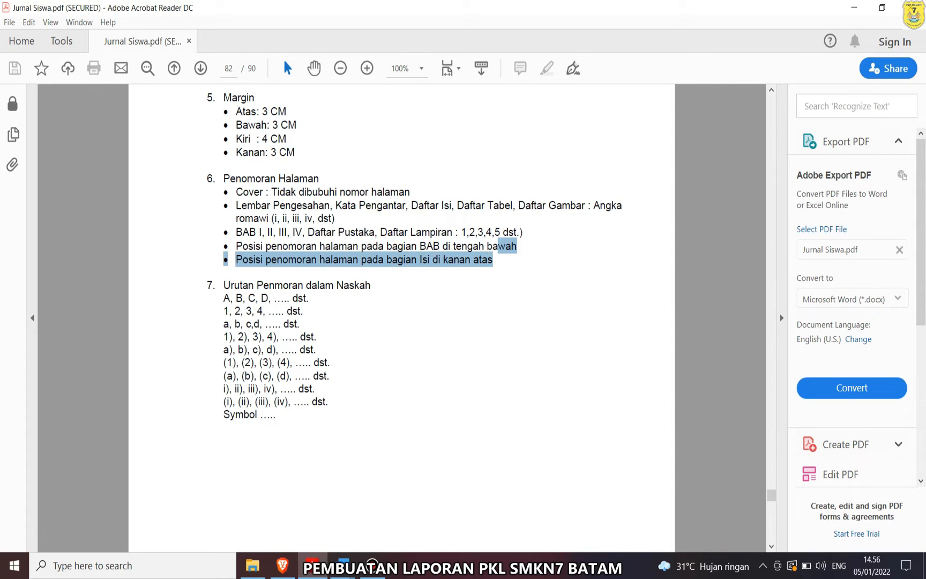
- Return to Contoh Laporan PKL.docx in Word and examine the page numbering on the BAB I page and the page after it
{"action": "left_click", "coordinate": [343, 565]}
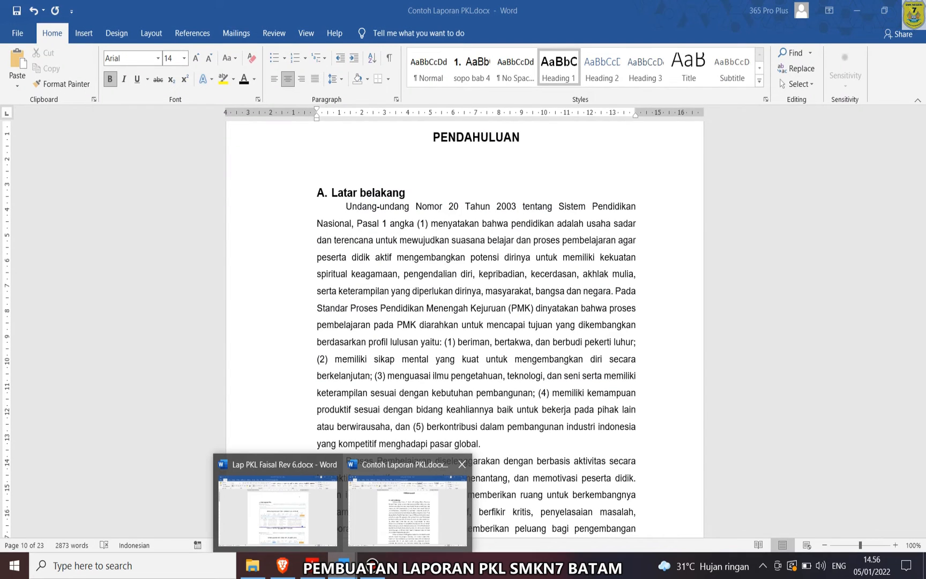
{"action": "left_click", "coordinate": [407, 509]}
{"action": "scroll", "coordinate": [407, 375], "scroll_direction": "up", "scroll_amount": 3}
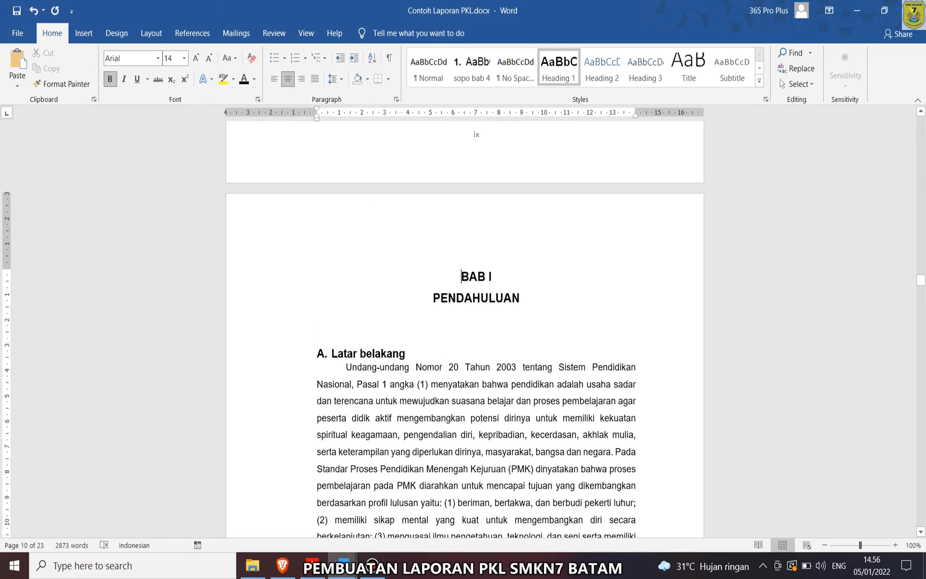
{"action": "scroll", "coordinate": [476, 375], "scroll_direction": "down", "scroll_amount": 10}
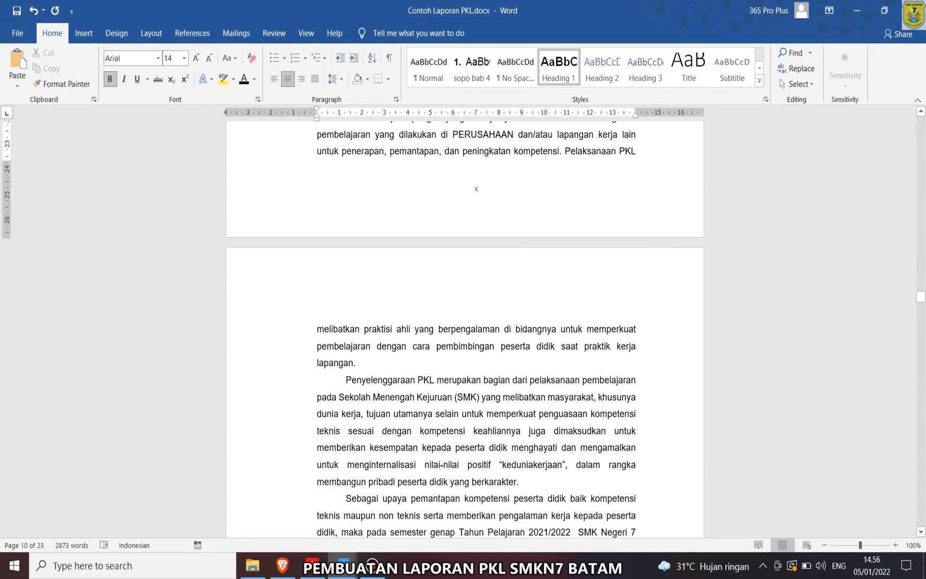
{"action": "scroll", "coordinate": [465, 322], "scroll_direction": "up", "scroll_amount": 10}
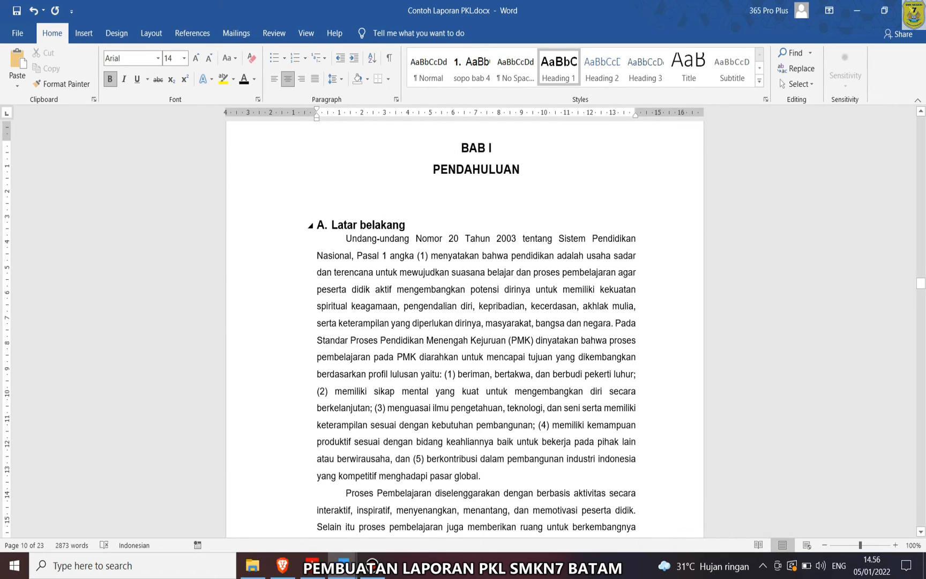
{"action": "scroll", "coordinate": [465, 321], "scroll_direction": "down", "scroll_amount": 10}
{"action": "scroll", "coordinate": [465, 321], "scroll_direction": "down", "scroll_amount": 4}
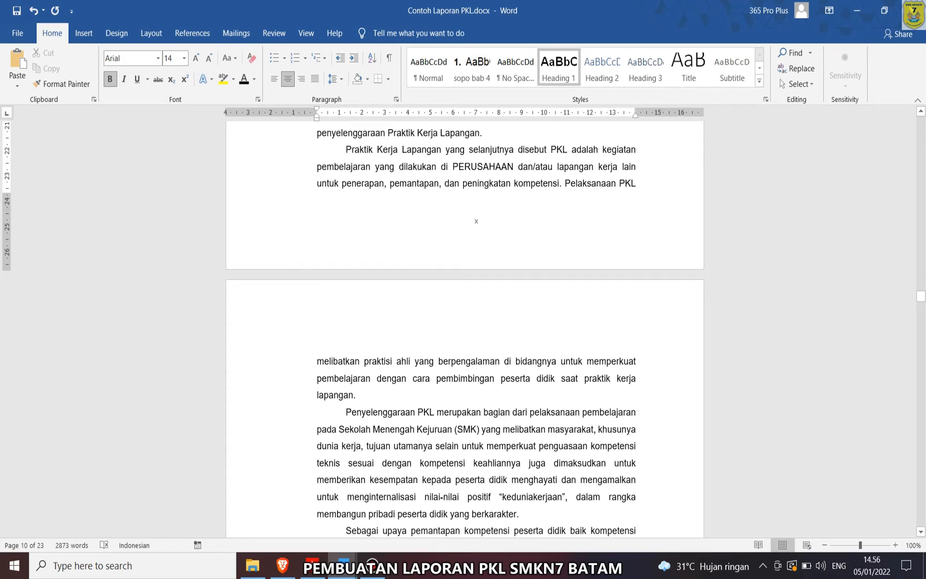
{"action": "scroll", "coordinate": [466, 322], "scroll_direction": "up", "scroll_amount": 10}
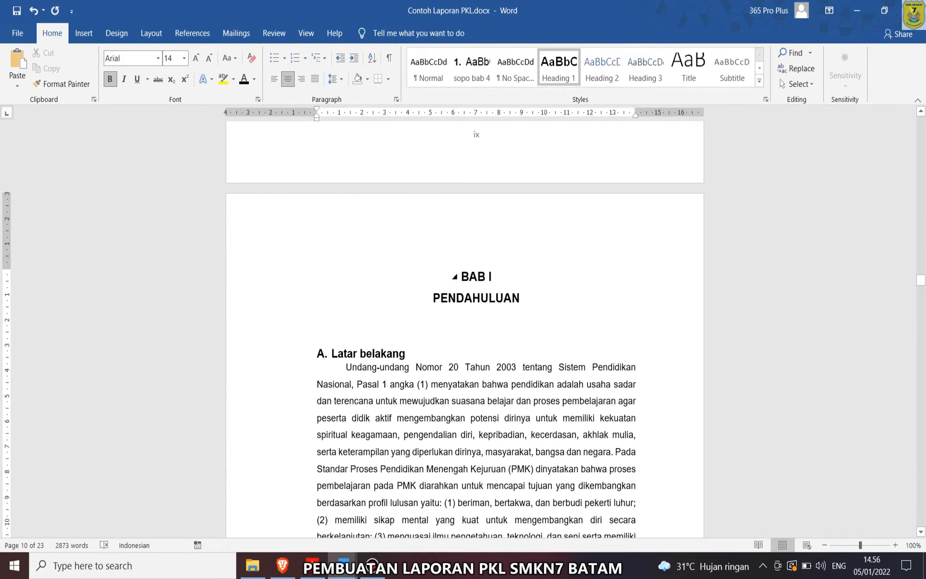
{"action": "scroll", "coordinate": [465, 321], "scroll_direction": "up", "scroll_amount": 1}
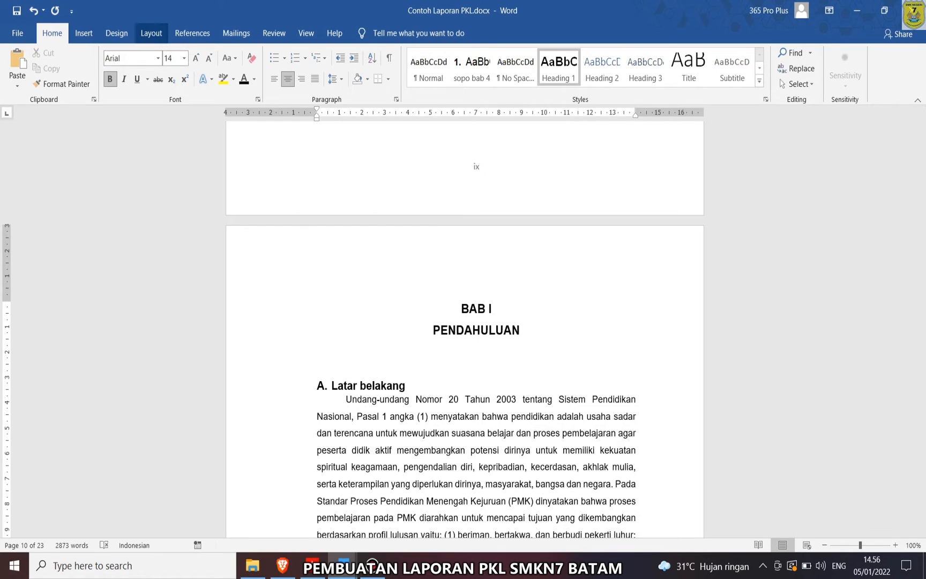
- Insert a Next Page section break before the BAB I heading and check the section label in that page's header
{"action": "left_click", "coordinate": [151, 32]}
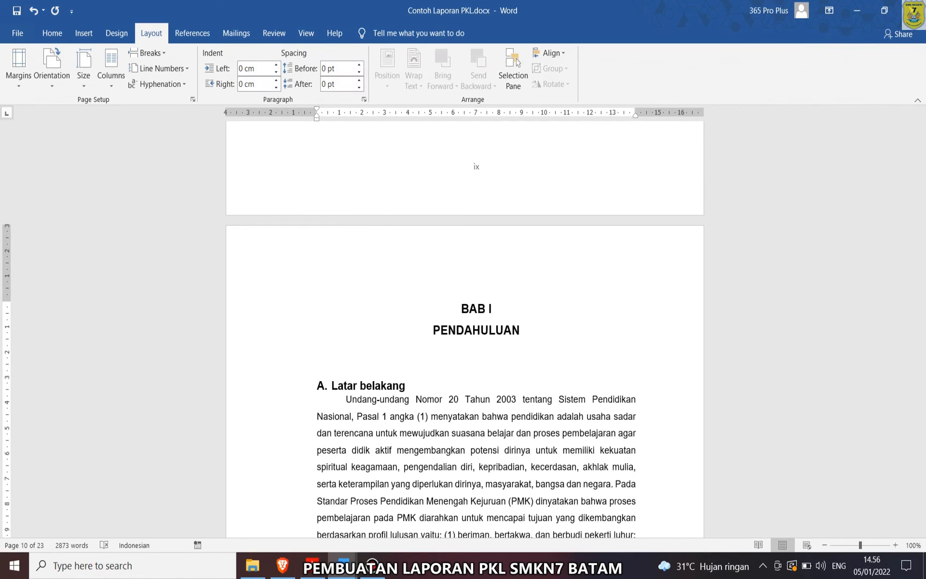
{"action": "left_click", "coordinate": [148, 53]}
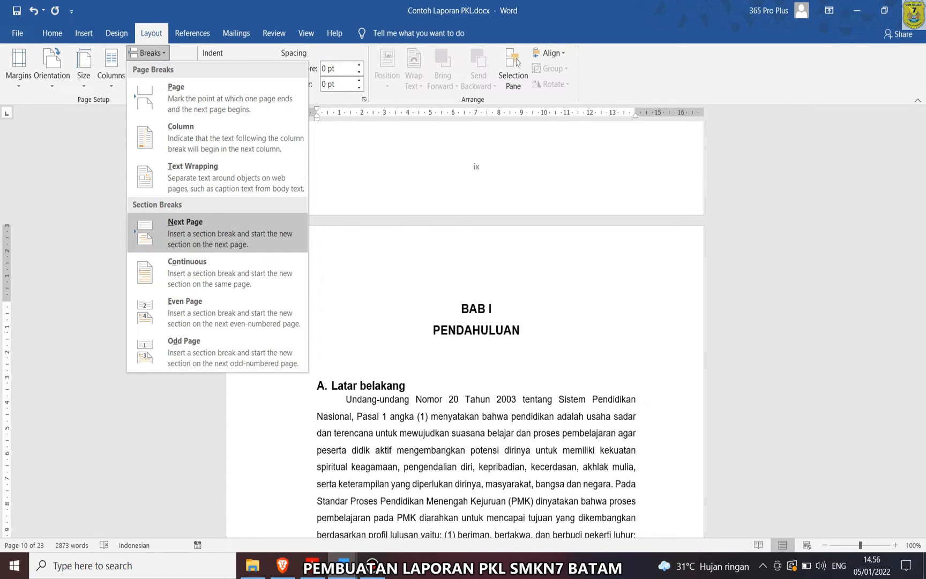
{"action": "left_click", "coordinate": [185, 222]}
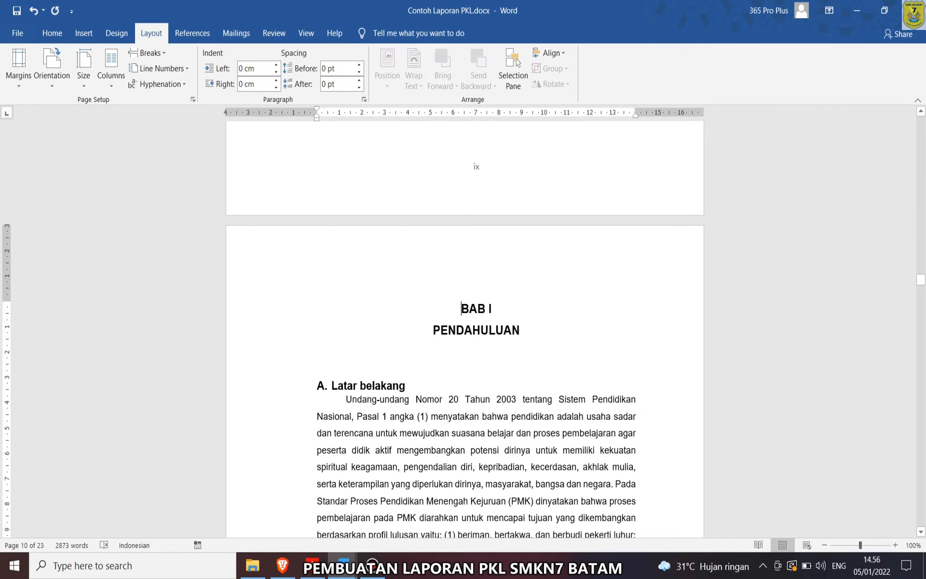
{"action": "double_click", "coordinate": [316, 262]}
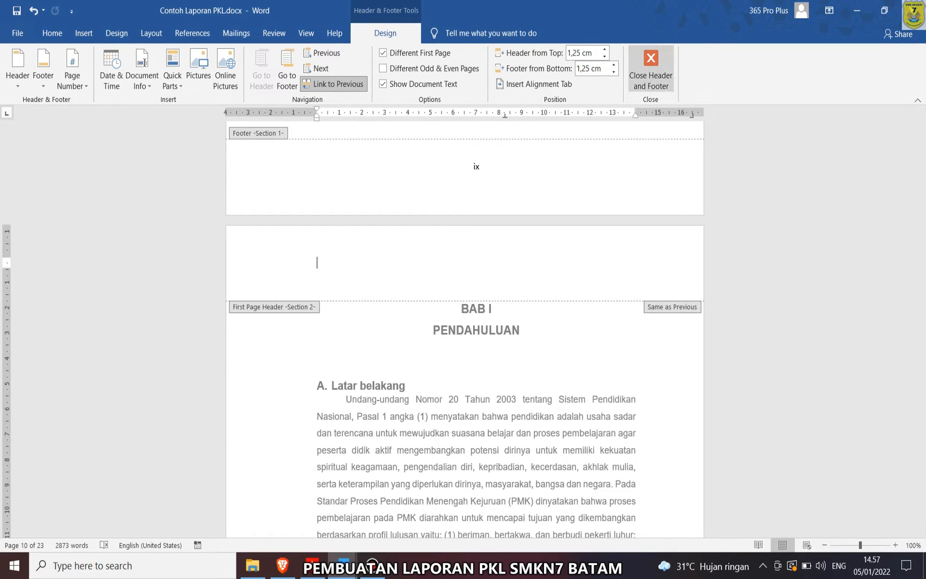
{"action": "left_click", "coordinate": [650, 70]}
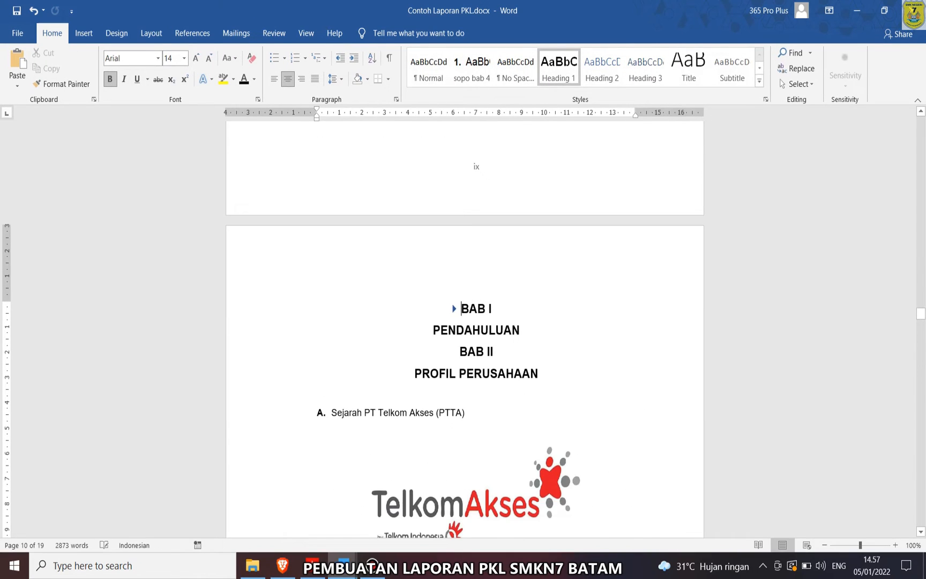
- Insert a centred Plain Number 2 page number at the bottom of the BAB I page
{"action": "scroll", "coordinate": [477, 338], "scroll_direction": "down", "scroll_amount": 3}
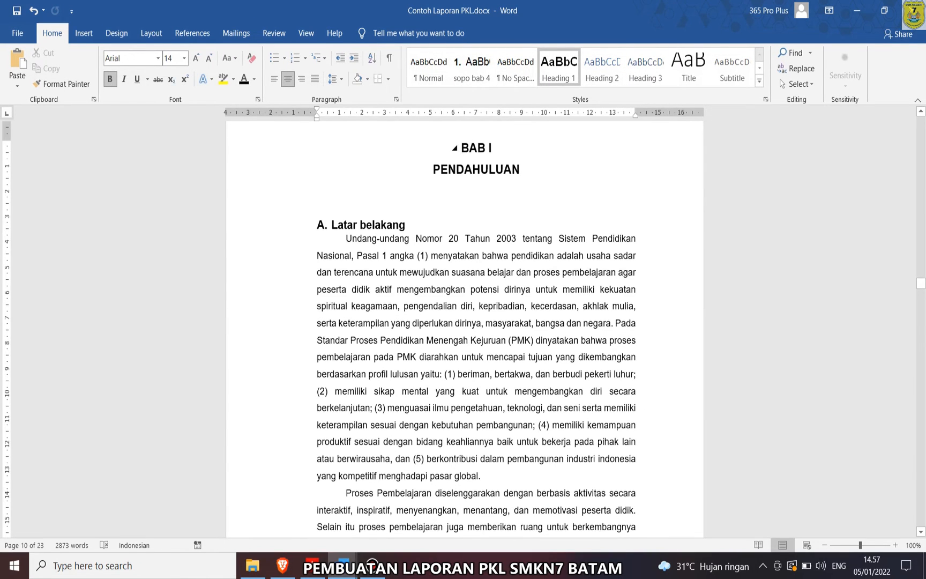
{"action": "scroll", "coordinate": [476, 338], "scroll_direction": "down", "scroll_amount": 3}
{"action": "scroll", "coordinate": [476, 329], "scroll_direction": "down", "scroll_amount": 6}
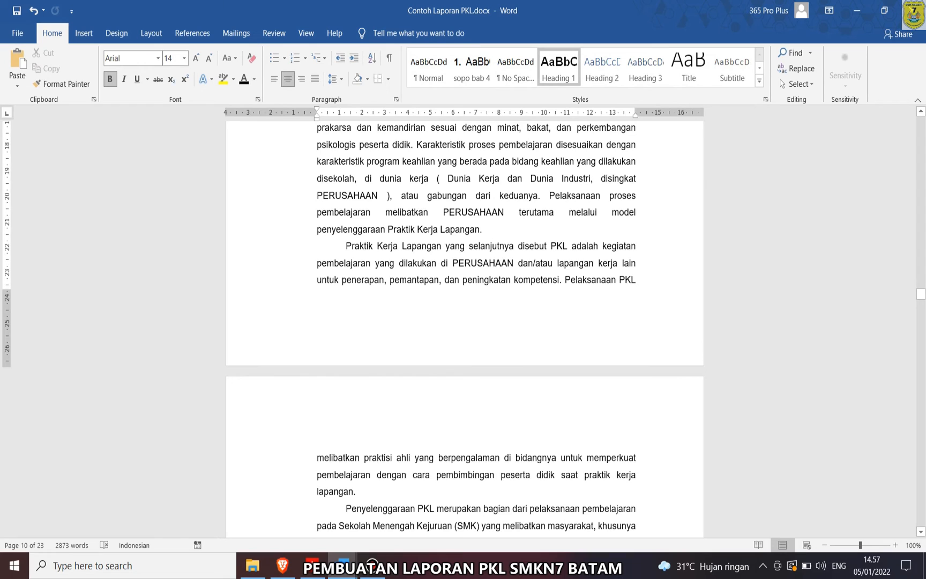
{"action": "scroll", "coordinate": [476, 321], "scroll_direction": "up", "scroll_amount": 10}
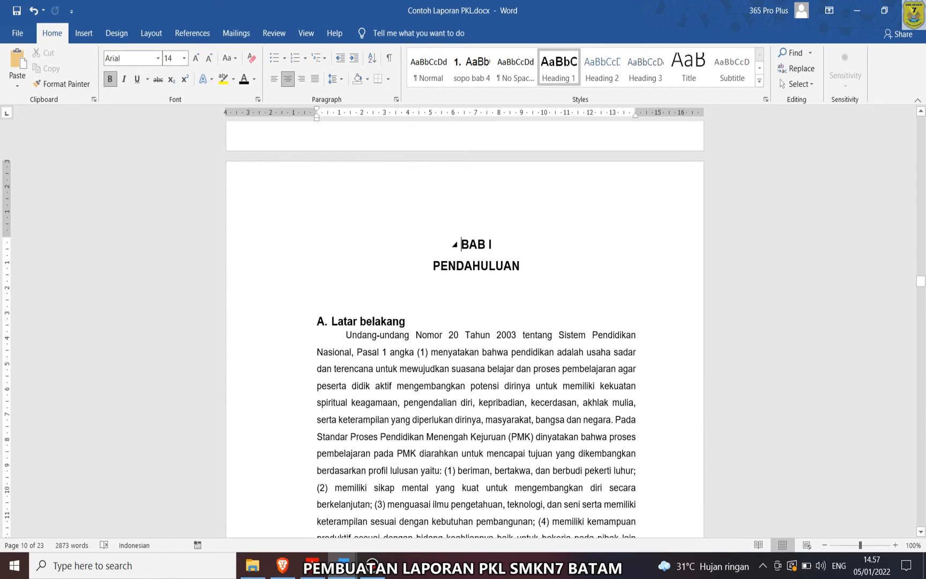
{"action": "left_click", "coordinate": [476, 287]}
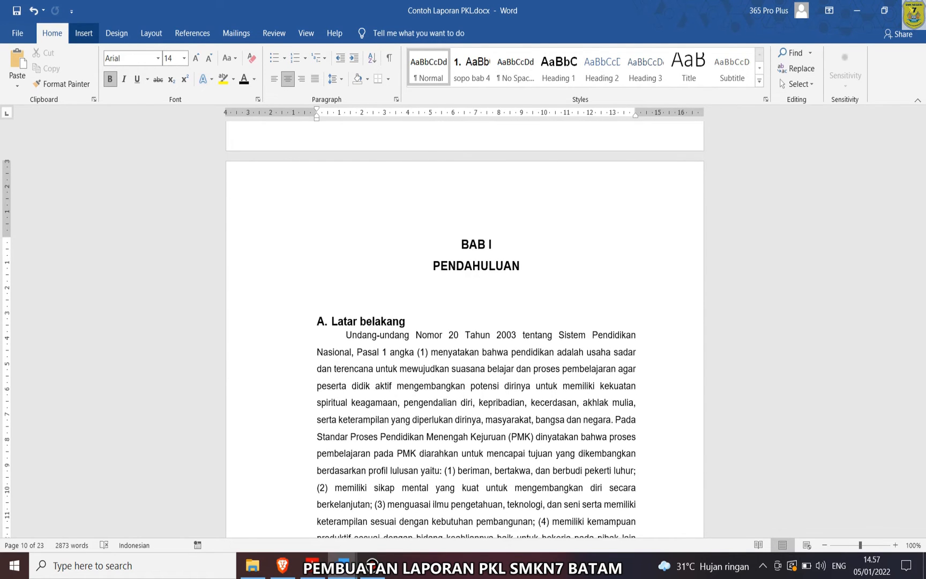
{"action": "left_click", "coordinate": [83, 32]}
{"action": "left_click", "coordinate": [633, 75]}
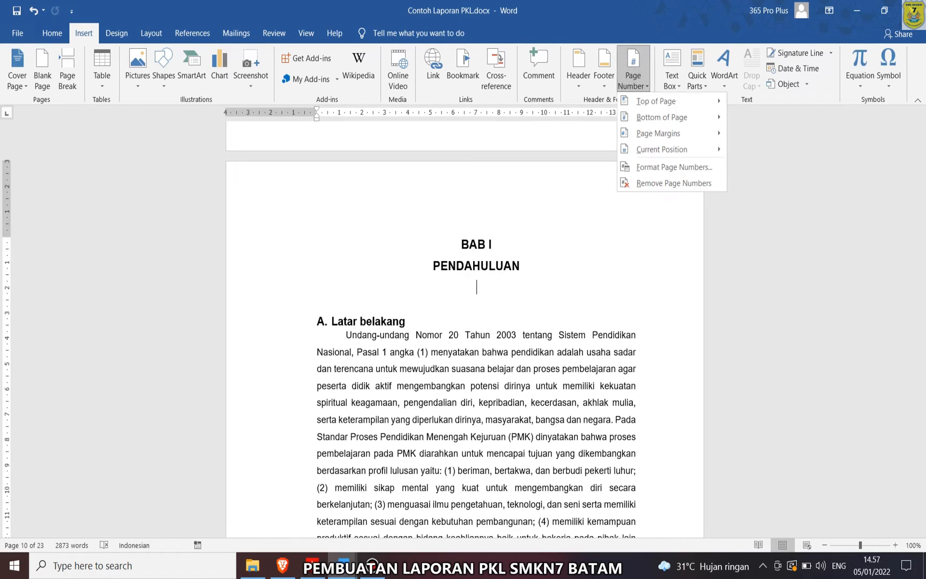
{"action": "mouse_move", "coordinate": [662, 116]}
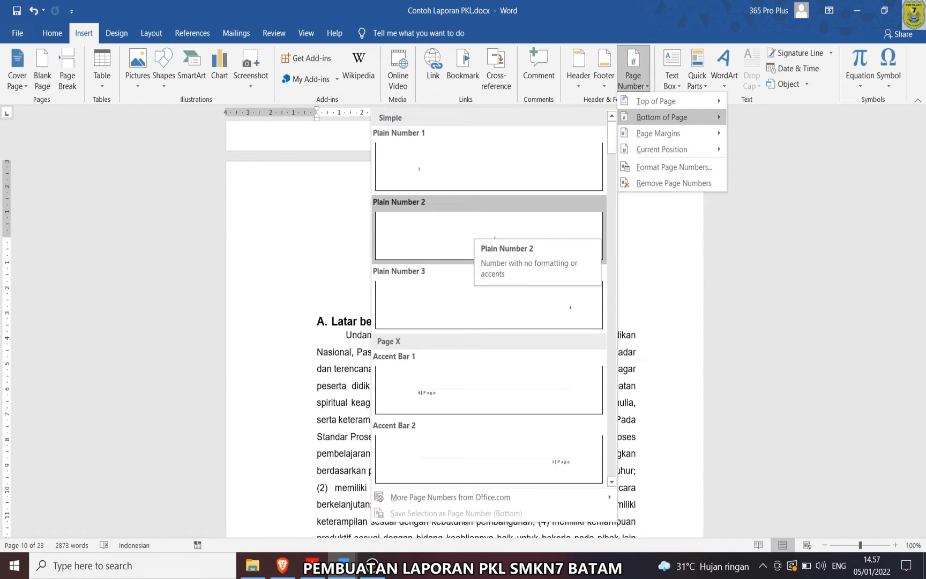
{"action": "left_click", "coordinate": [489, 231]}
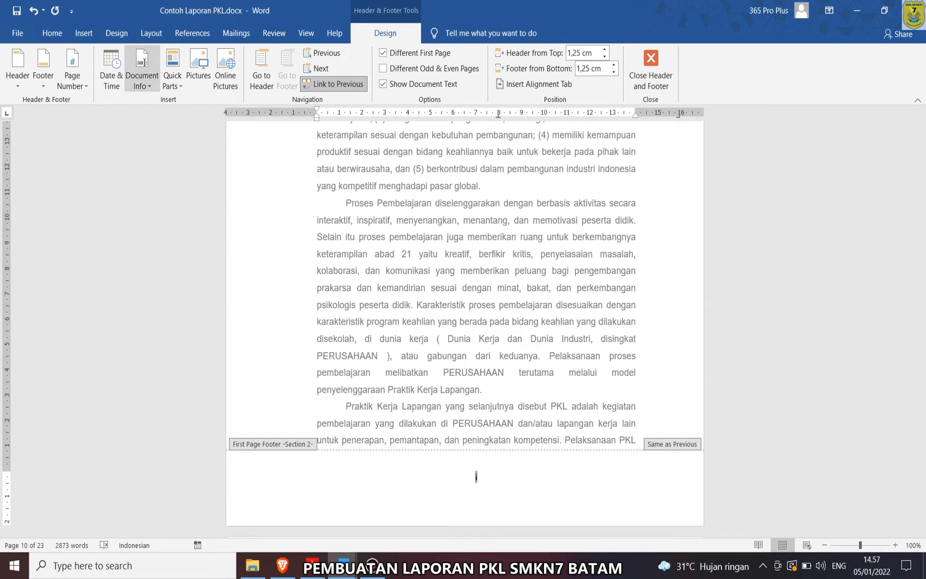
- Set the page number format of the BAB I section to 1, 2, 3, …
{"action": "left_click", "coordinate": [72, 75]}
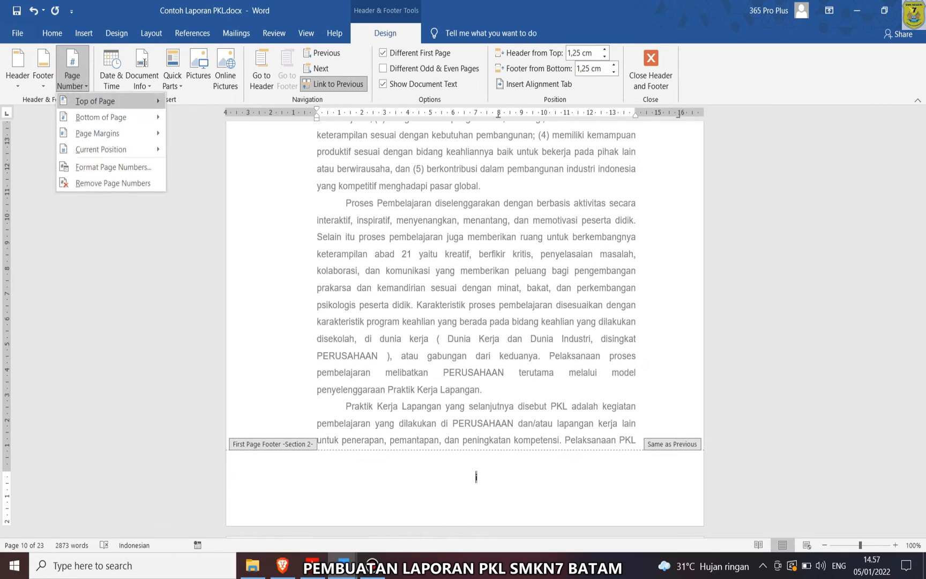
{"action": "left_click", "coordinate": [113, 166]}
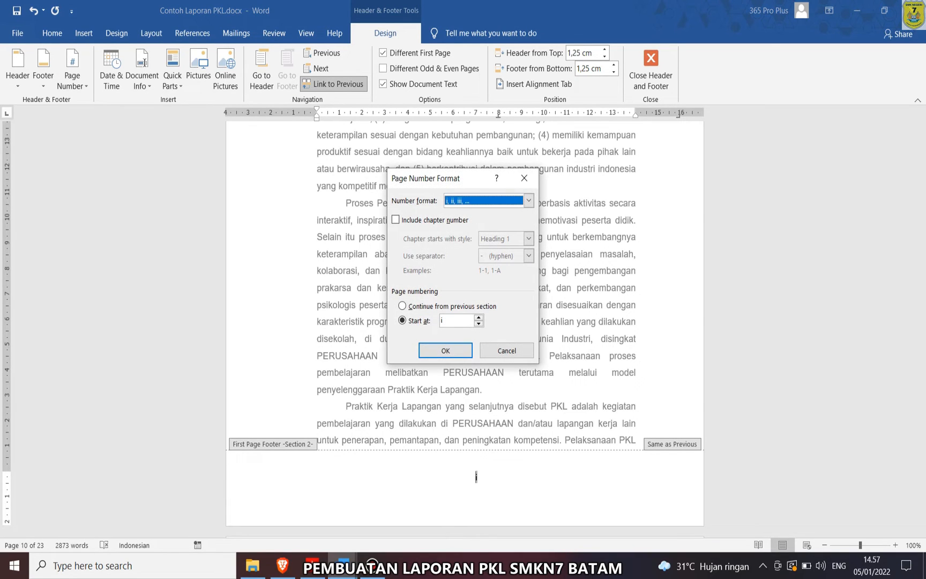
{"action": "left_click", "coordinate": [528, 200]}
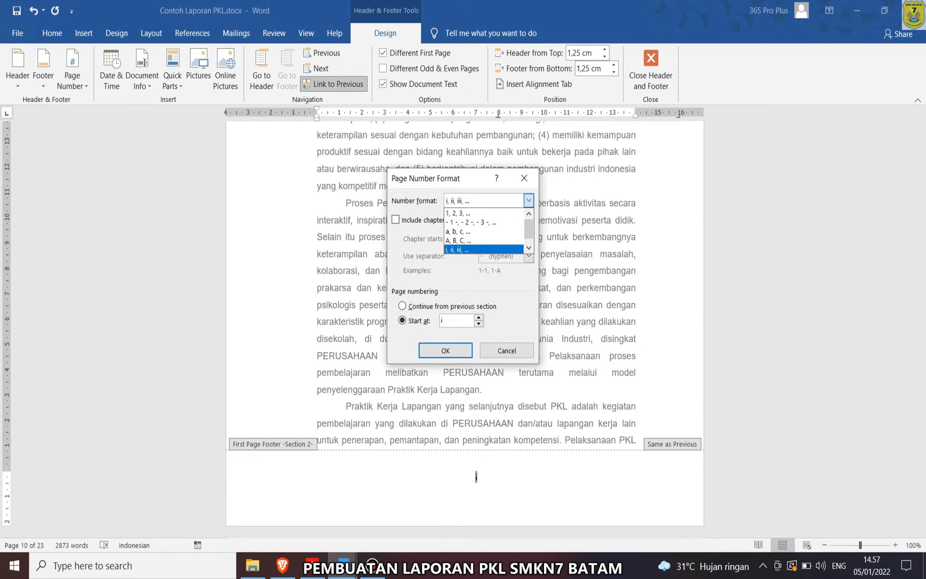
{"action": "left_click", "coordinate": [462, 213]}
{"action": "left_click", "coordinate": [445, 350]}
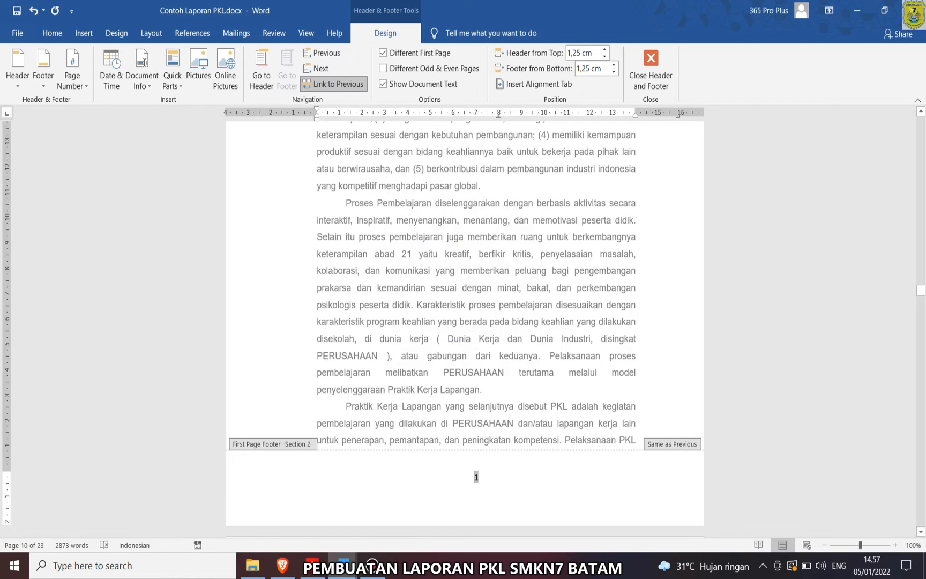
- Review the page numbers in the footers from BAB I through the following pages of the section
{"action": "scroll", "coordinate": [464, 321], "scroll_direction": "down", "scroll_amount": 3}
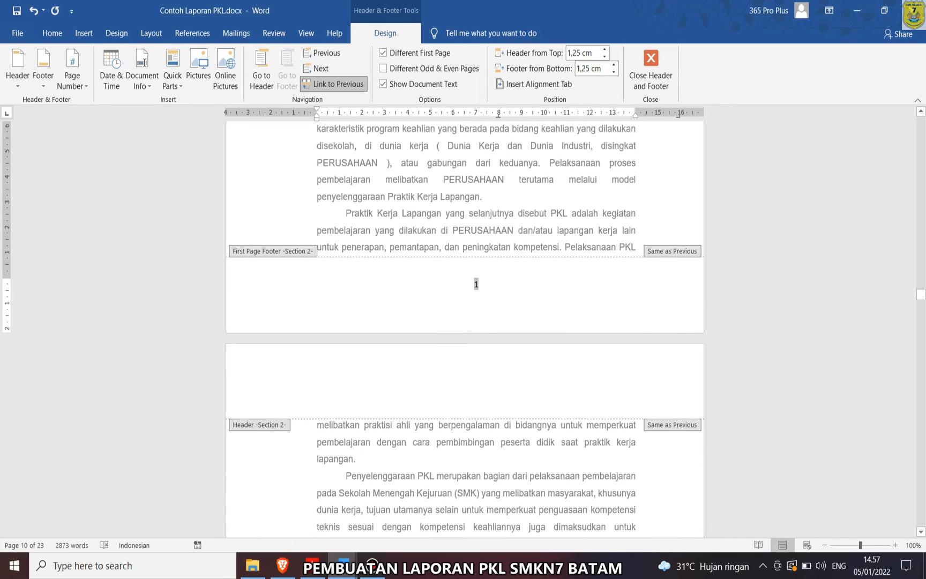
{"action": "scroll", "coordinate": [475, 335], "scroll_direction": "up", "scroll_amount": 6}
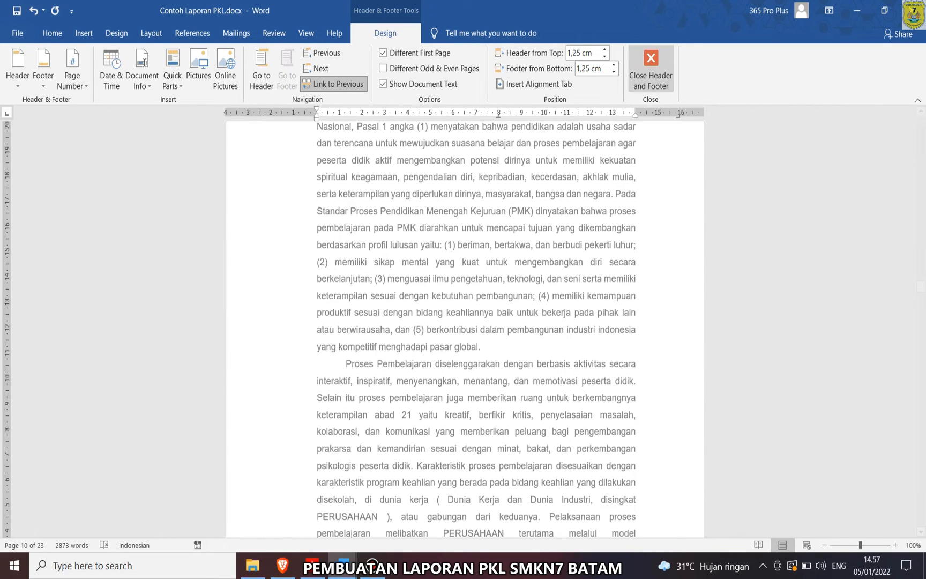
{"action": "scroll", "coordinate": [464, 330], "scroll_direction": "up", "scroll_amount": 3}
{"action": "scroll", "coordinate": [464, 329], "scroll_direction": "down", "scroll_amount": 7}
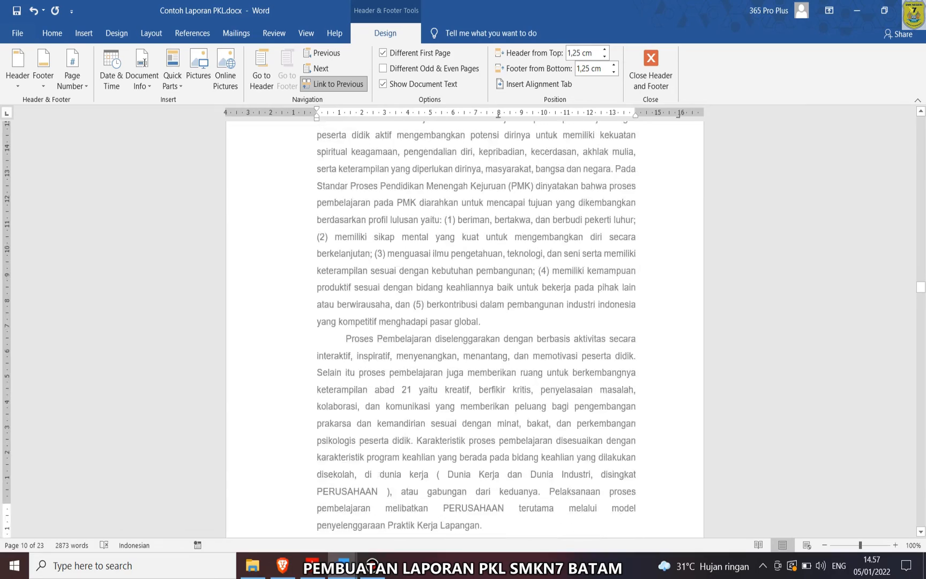
{"action": "scroll", "coordinate": [464, 329], "scroll_direction": "down", "scroll_amount": 10}
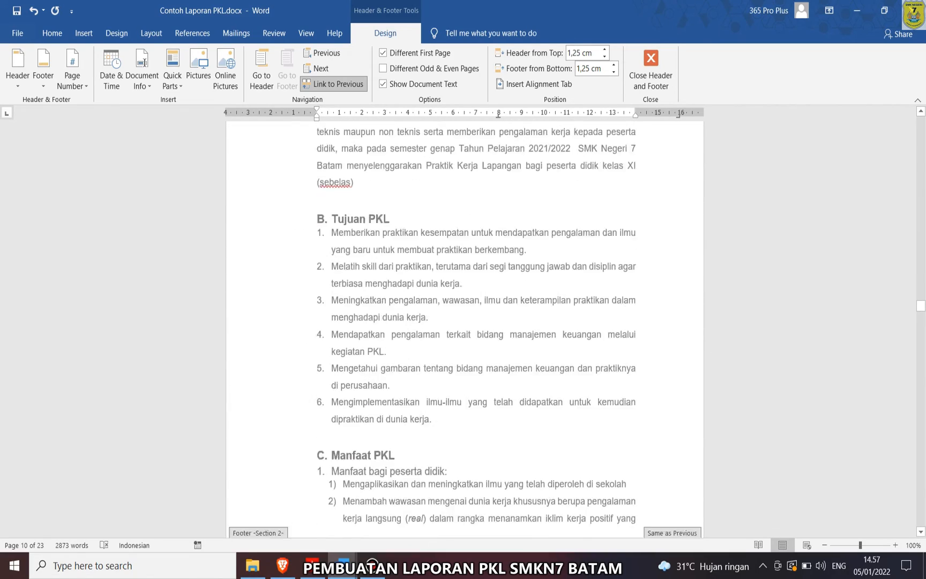
{"action": "scroll", "coordinate": [464, 330], "scroll_direction": "down", "scroll_amount": 20}
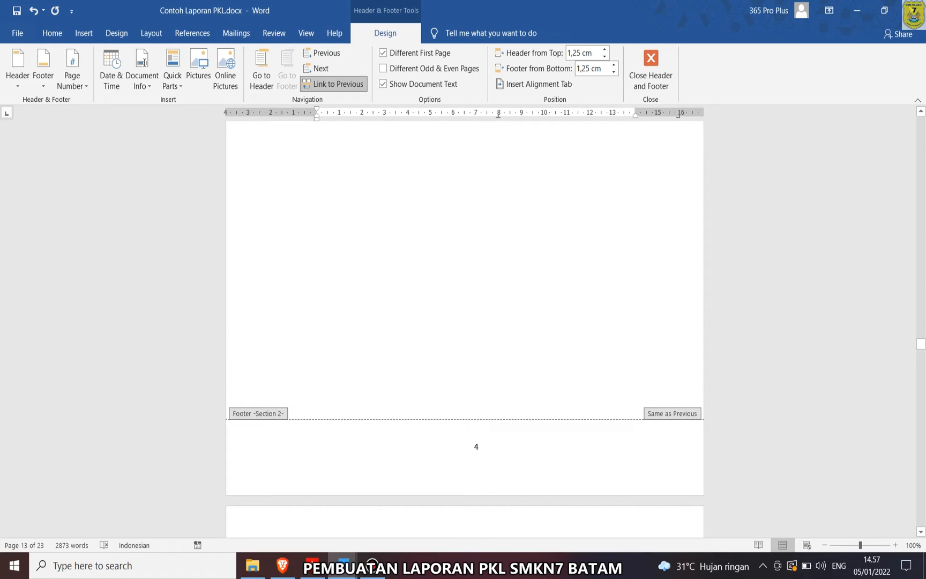
- Reread the Jurnal Siswa.pdf rules on where page numbers go, highlighting the line about the Isi pages
{"action": "left_click", "coordinate": [313, 565]}
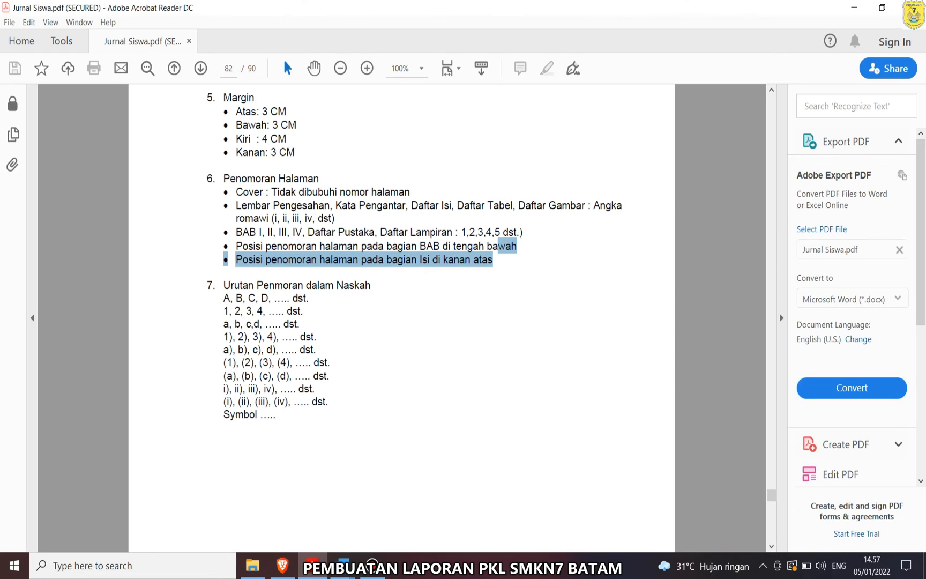
{"action": "left_click", "coordinate": [361, 246]}
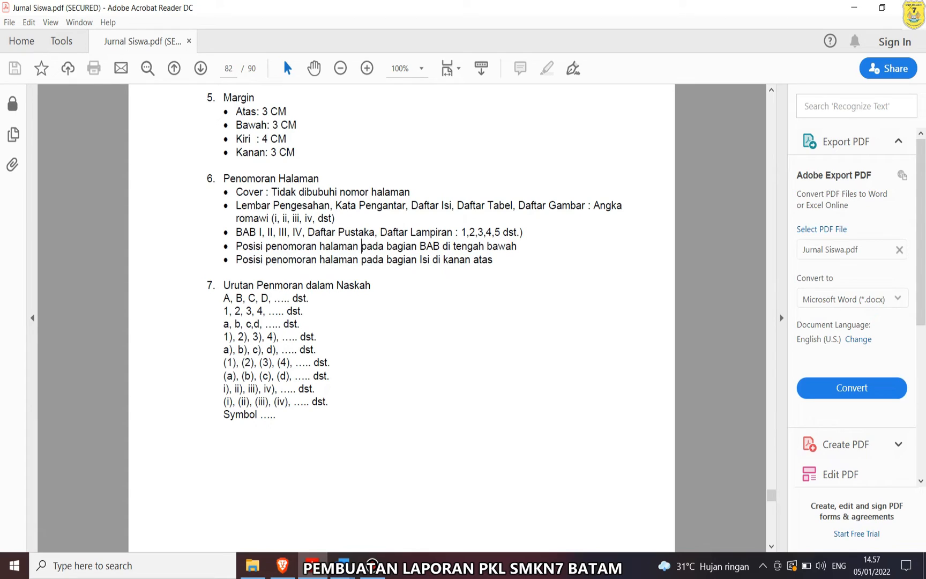
{"action": "mouse_move", "coordinate": [440, 246]}
{"action": "left_mouse_down"}
{"action": "mouse_move", "coordinate": [517, 246]}
{"action": "mouse_move", "coordinate": [523, 232]}
{"action": "mouse_move", "coordinate": [441, 259]}
{"action": "left_mouse_up"}
{"action": "left_click", "coordinate": [243, 260]}
{"action": "left_click_drag", "start_coordinate": [236, 260], "coordinate": [493, 261]}
{"action": "left_click", "coordinate": [343, 565]}
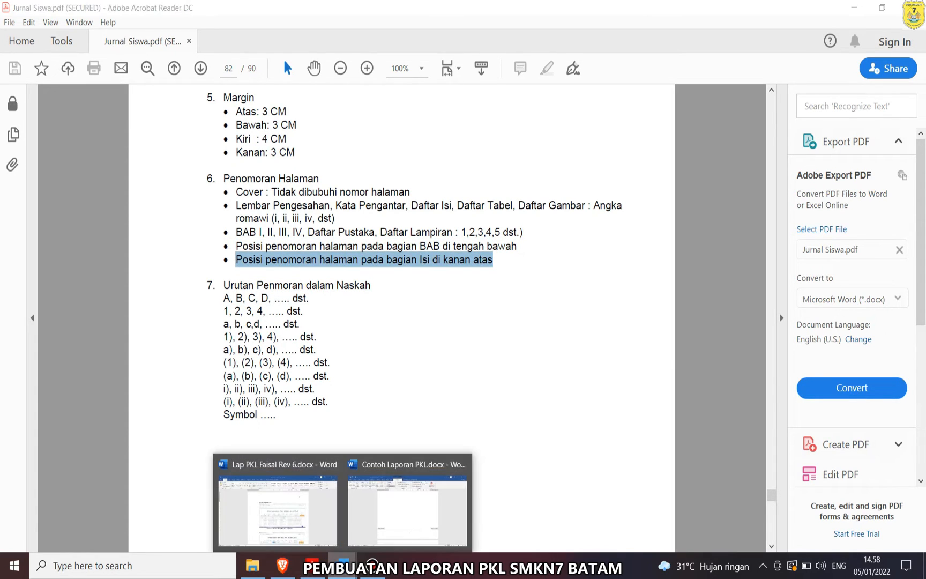
- Switch to Contoh Laporan PKL.docx in Word and unlink the Section 2 footer on the second BAB I page from the previous section
{"action": "left_click", "coordinate": [407, 509]}
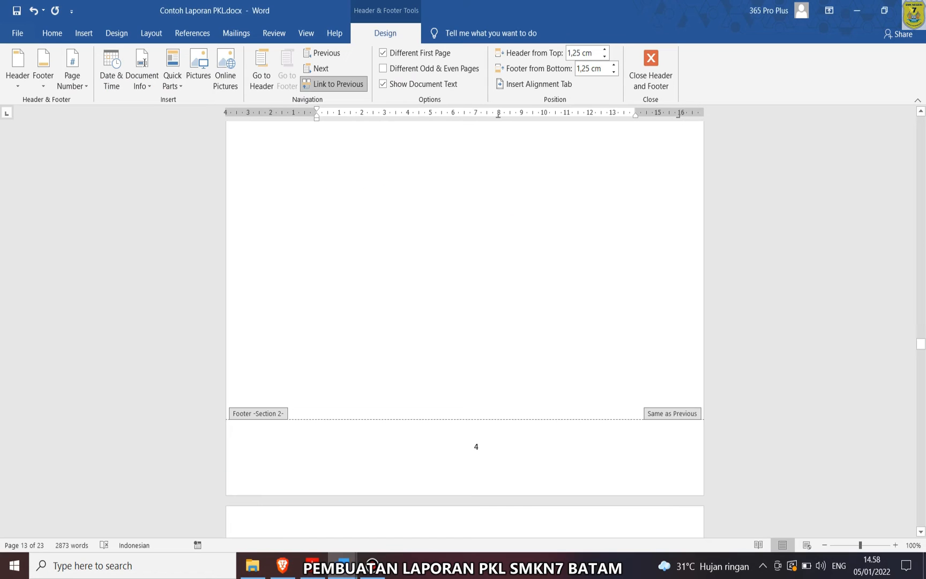
{"action": "scroll", "coordinate": [465, 322], "scroll_direction": "up", "scroll_amount": 20}
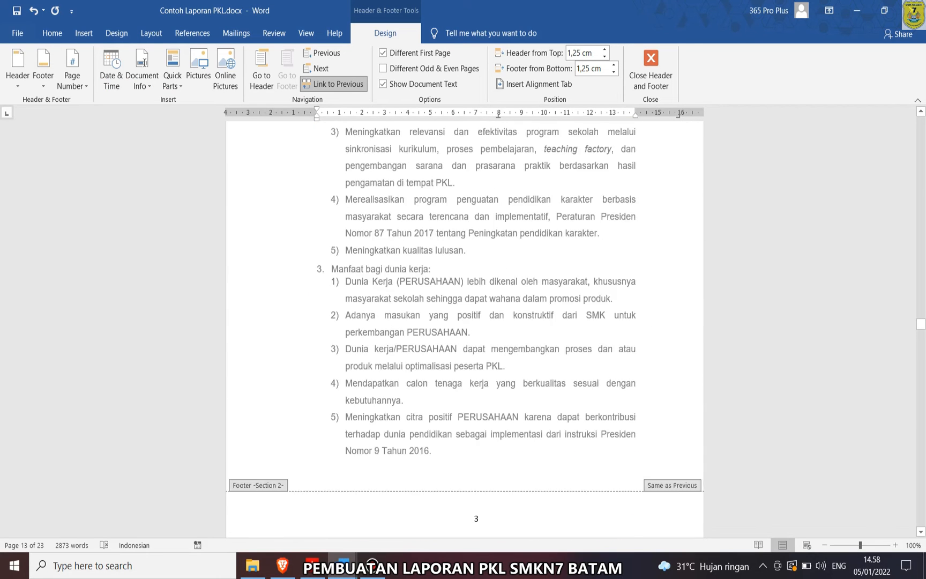
{"action": "scroll", "coordinate": [464, 321], "scroll_direction": "up", "scroll_amount": 3}
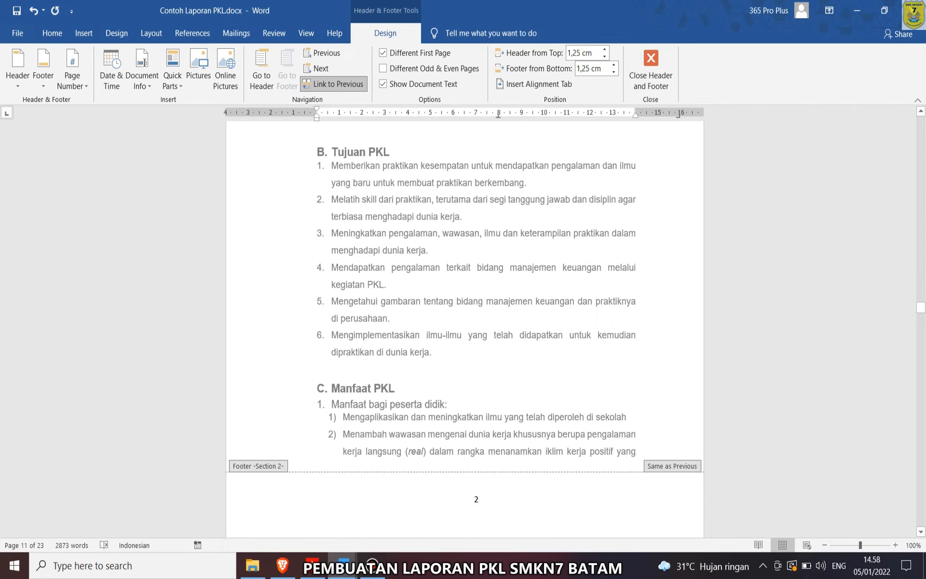
{"action": "scroll", "coordinate": [465, 322], "scroll_direction": "down", "scroll_amount": 2}
{"action": "double_click", "coordinate": [476, 371]}
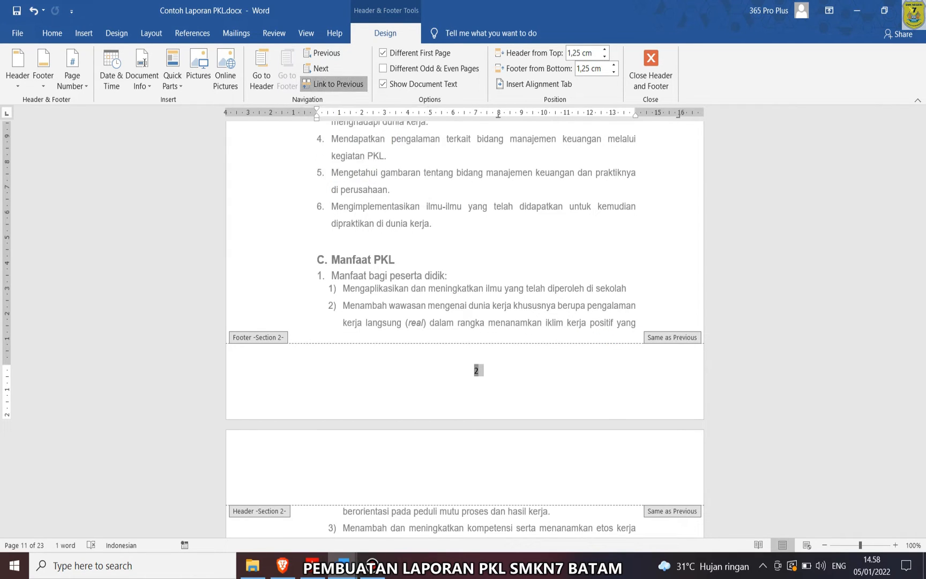
{"action": "left_click", "coordinate": [332, 83]}
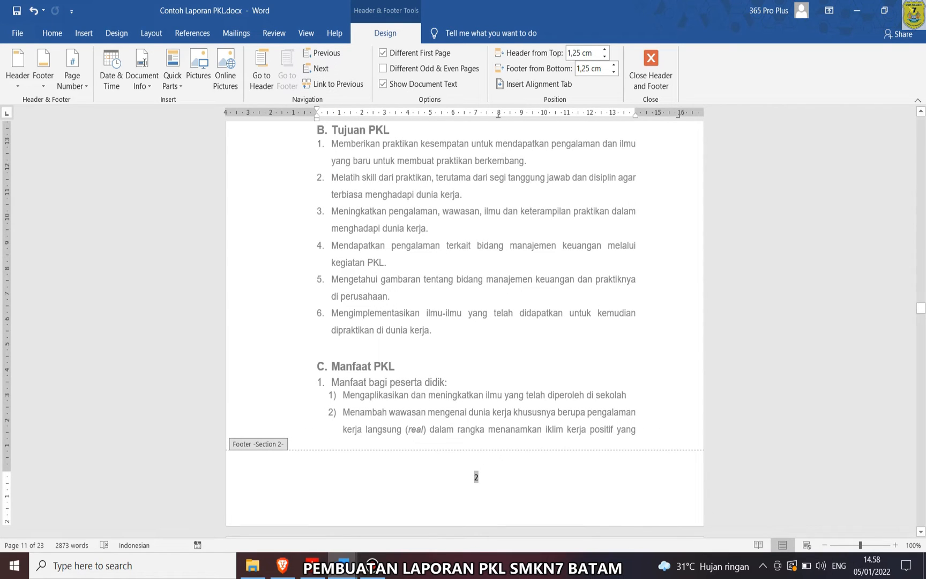
- Remove the page numbers from the Section 2 footer following the first BAB I page and leave header and footer editing
{"action": "left_click", "coordinate": [72, 81]}
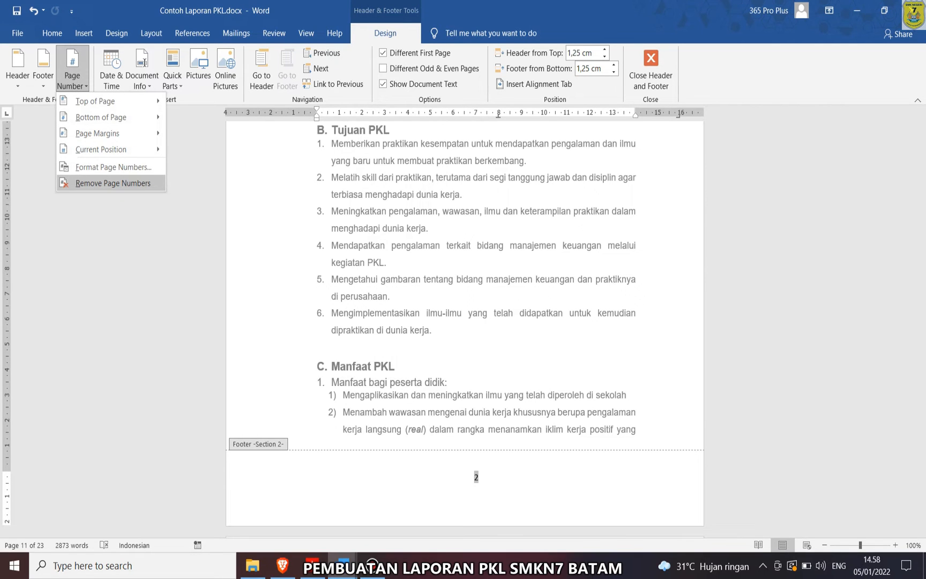
{"action": "left_click", "coordinate": [113, 183]}
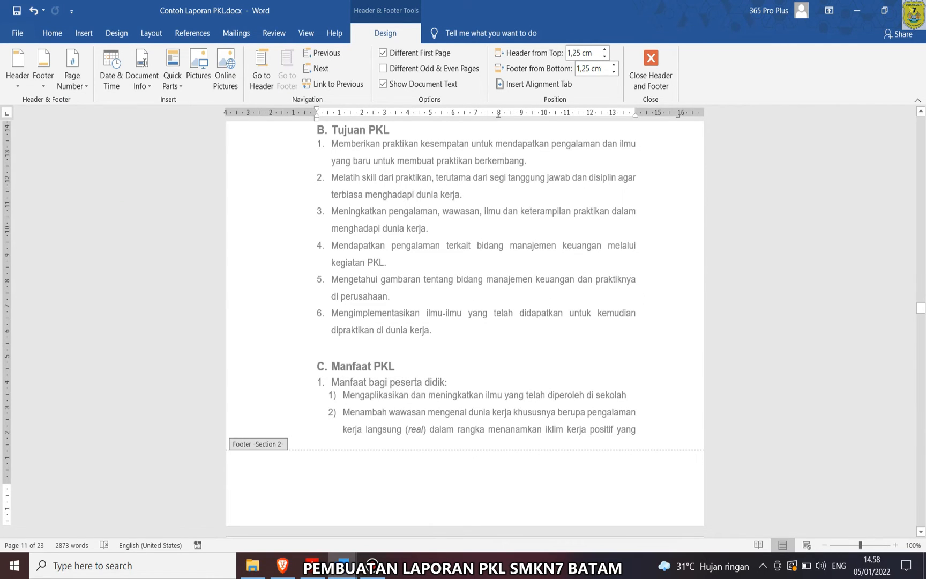
{"action": "scroll", "coordinate": [464, 321], "scroll_direction": "up", "scroll_amount": 2}
{"action": "scroll", "coordinate": [464, 321], "scroll_direction": "up", "scroll_amount": 8}
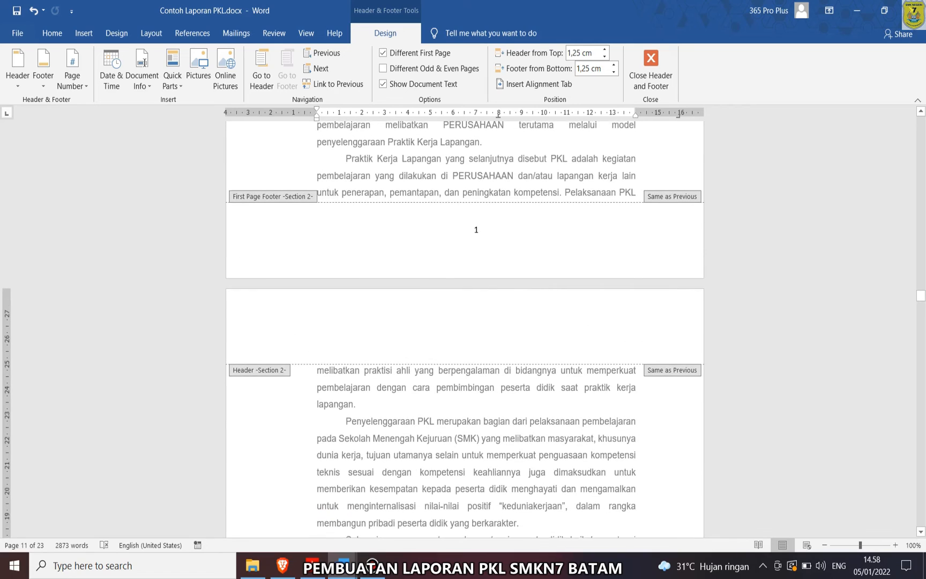
{"action": "scroll", "coordinate": [464, 321], "scroll_direction": "up", "scroll_amount": 15}
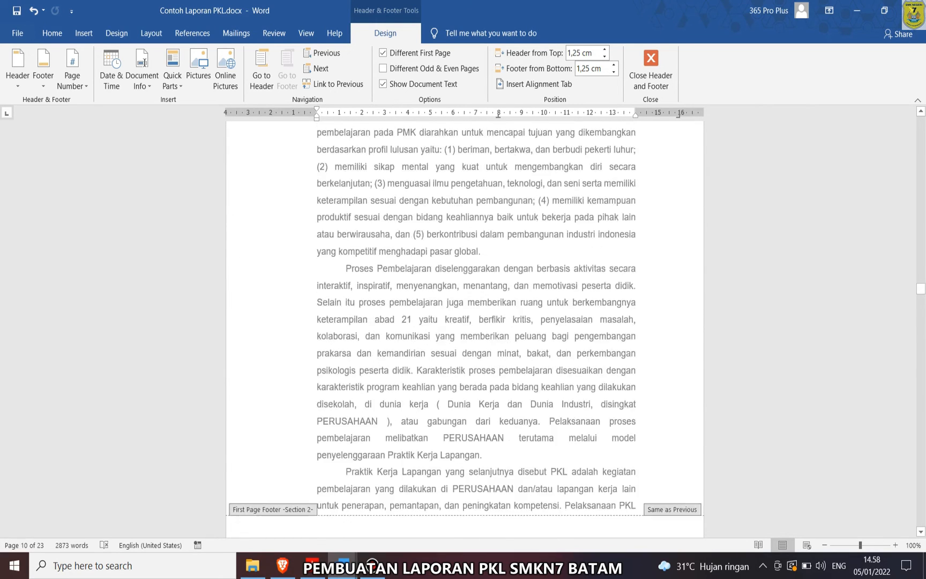
{"action": "left_click", "coordinate": [650, 70]}
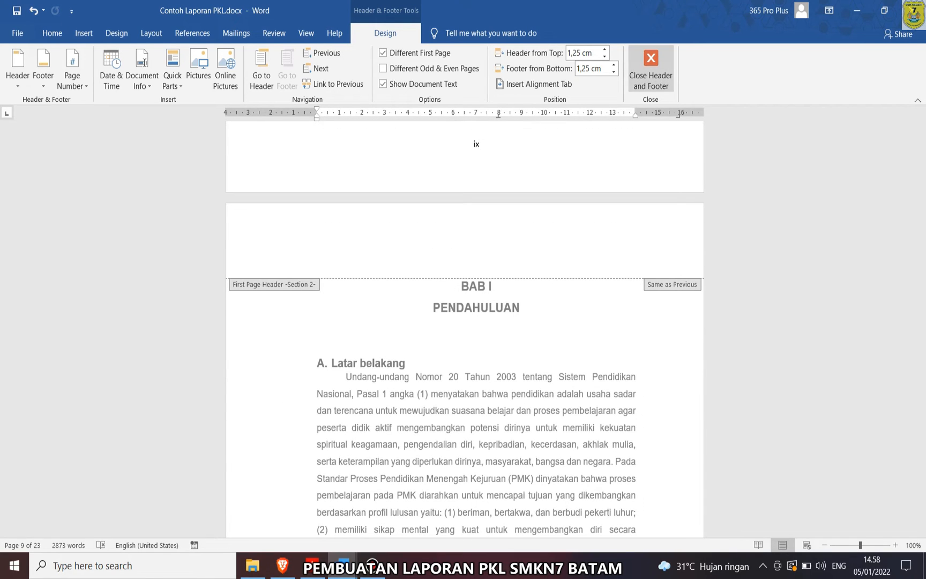
{"action": "left_click", "coordinate": [485, 286]}
- Insert a right-aligned Plain Number 3 page number at the top of the second BAB I page
{"action": "scroll", "coordinate": [464, 321], "scroll_direction": "down", "scroll_amount": 10}
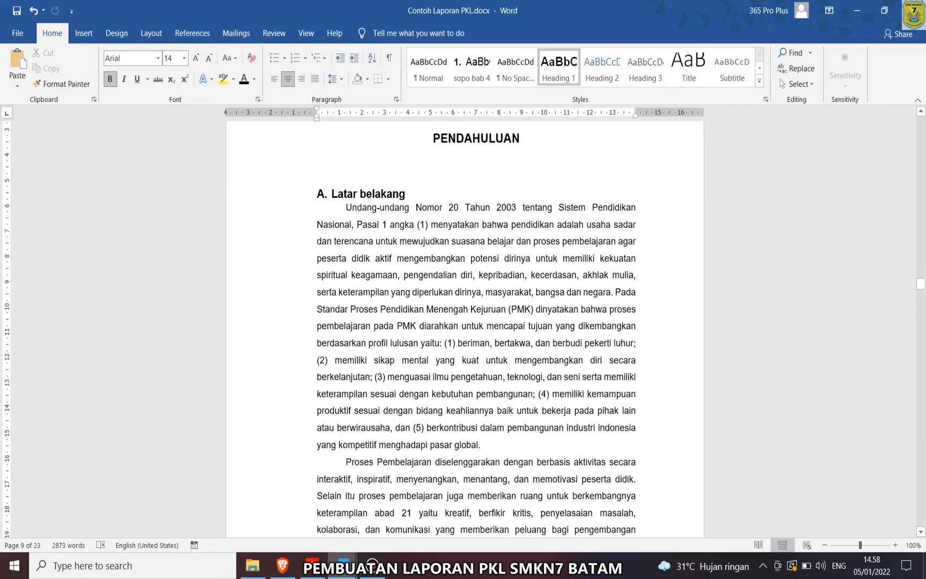
{"action": "scroll", "coordinate": [464, 321], "scroll_direction": "down", "scroll_amount": 9}
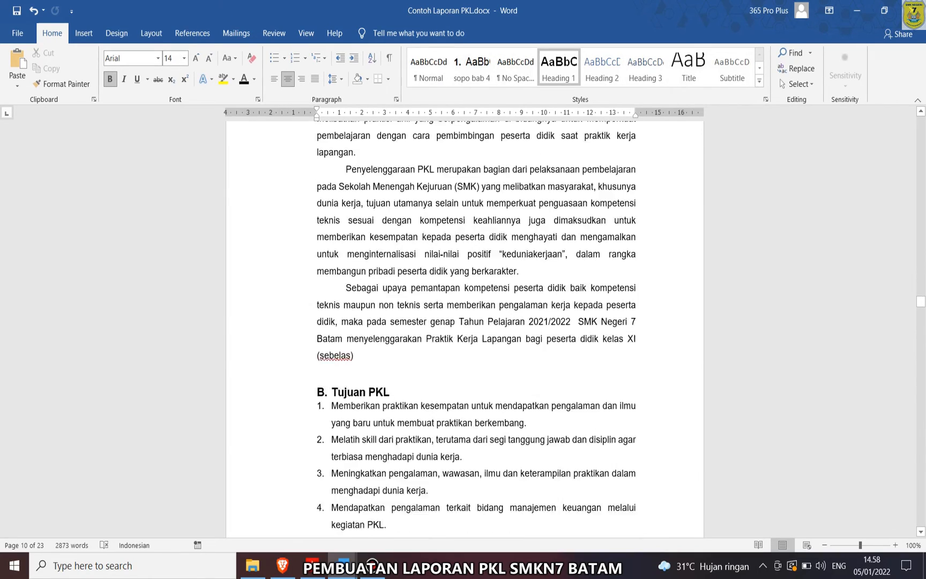
{"action": "scroll", "coordinate": [464, 321], "scroll_direction": "up", "scroll_amount": 9}
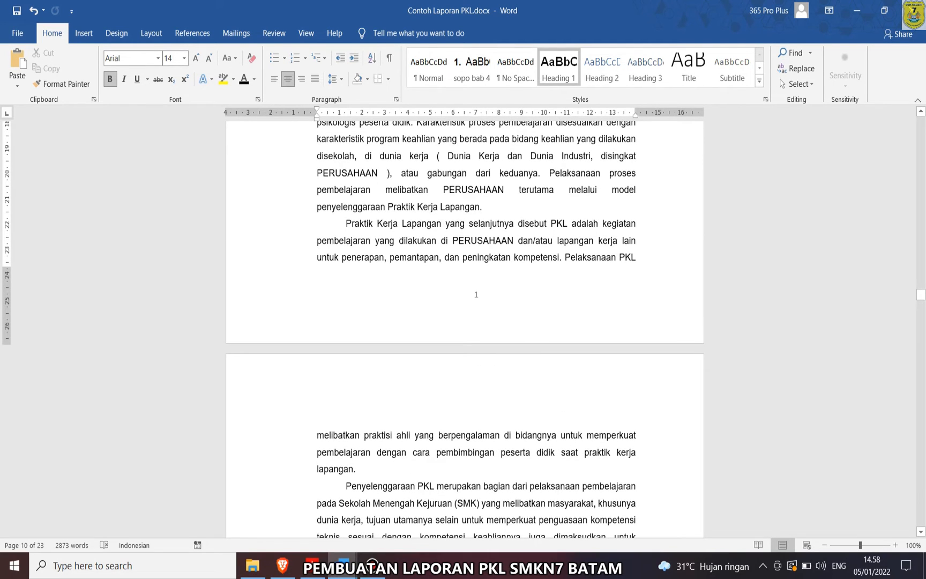
{"action": "scroll", "coordinate": [464, 322], "scroll_direction": "down", "scroll_amount": 10}
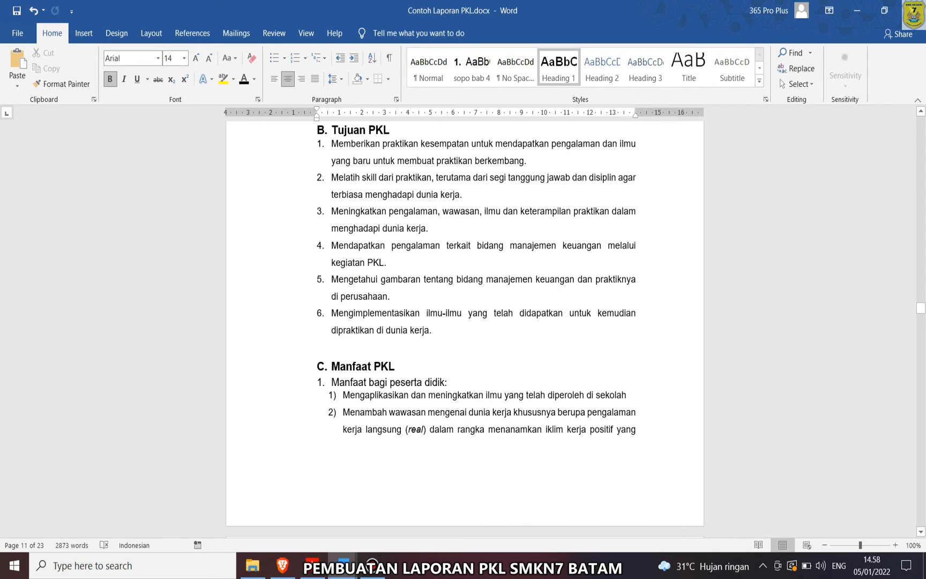
{"action": "scroll", "coordinate": [464, 322], "scroll_direction": "up", "scroll_amount": 9}
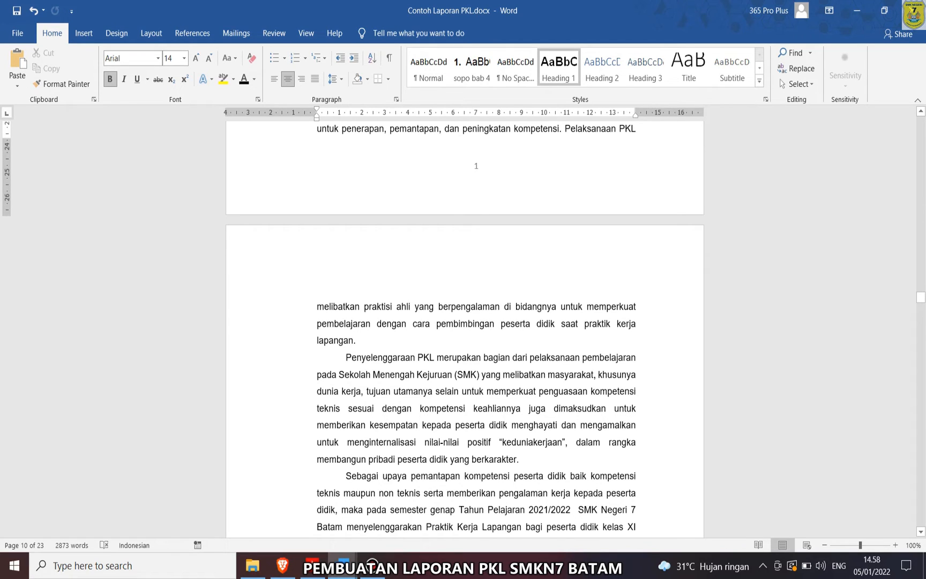
{"action": "left_click", "coordinate": [317, 306]}
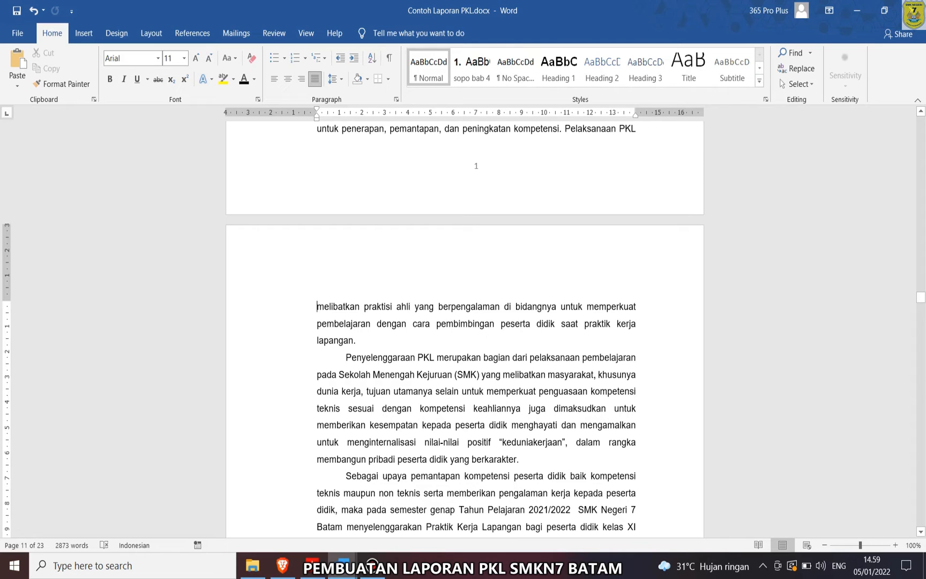
{"action": "left_click", "coordinate": [639, 306]}
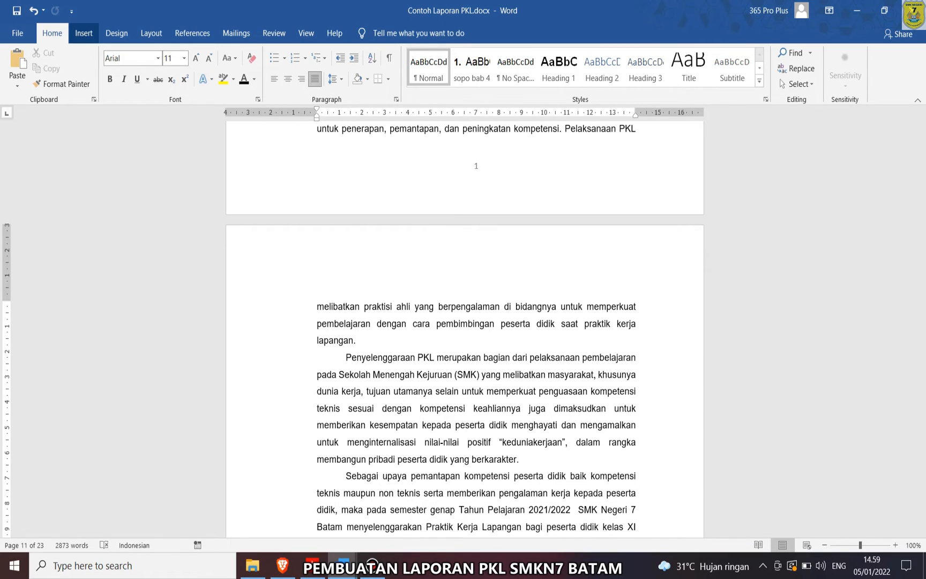
{"action": "left_click", "coordinate": [83, 33]}
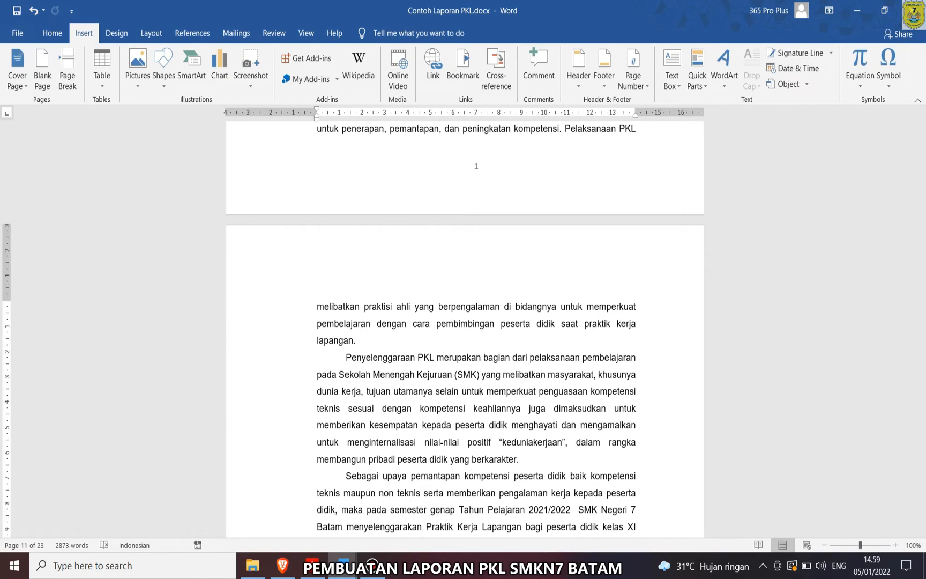
{"action": "left_click", "coordinate": [632, 70]}
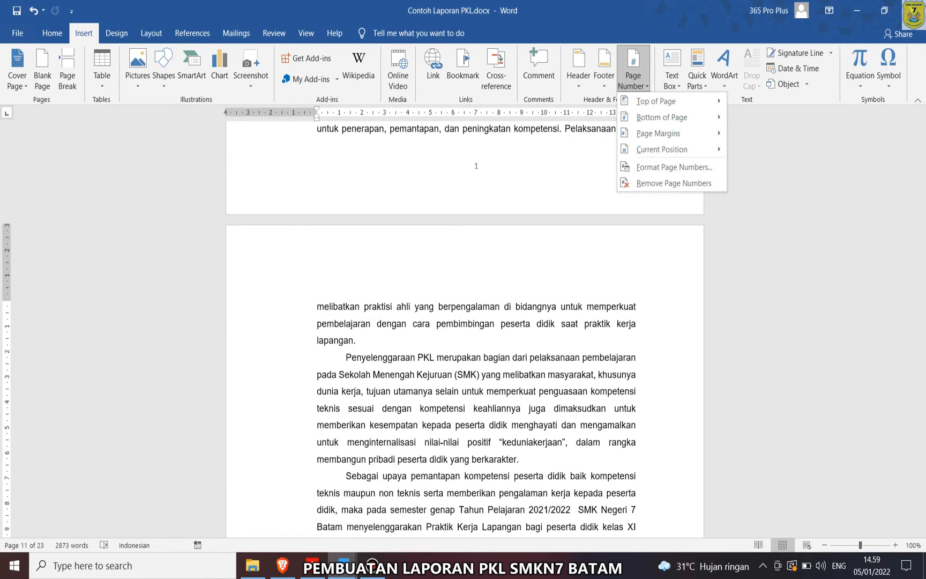
{"action": "mouse_move", "coordinate": [662, 100]}
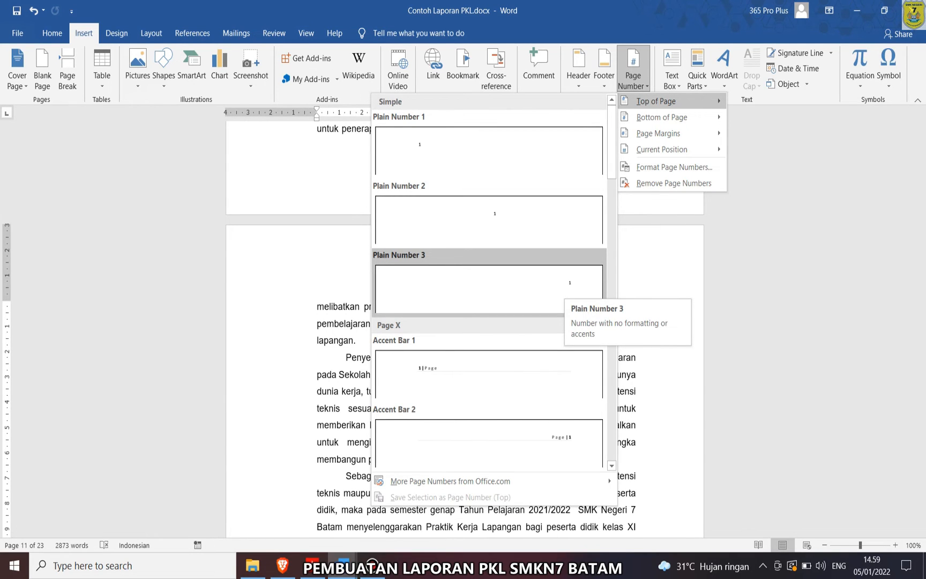
{"action": "left_click", "coordinate": [563, 290]}
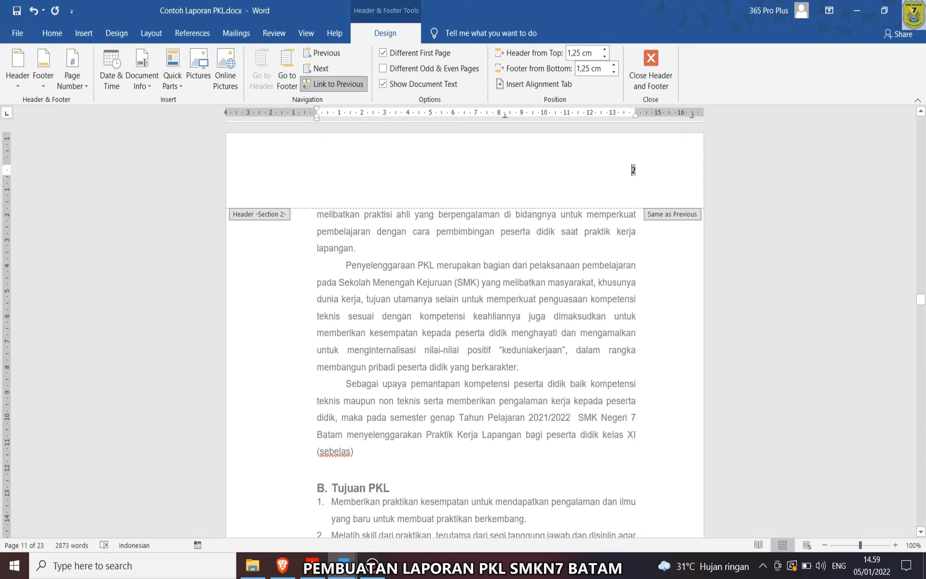
- Check the header page numbers on the Section 2 pages up to BAB II and leave header and footer editing
{"action": "scroll", "coordinate": [464, 328], "scroll_direction": "up", "scroll_amount": 2}
{"action": "scroll", "coordinate": [465, 329], "scroll_direction": "down", "scroll_amount": 10}
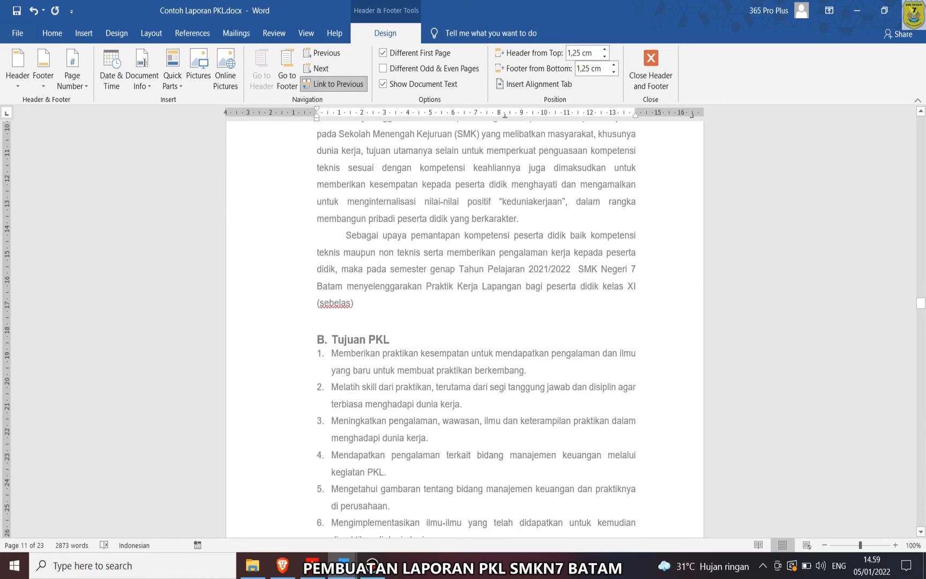
{"action": "scroll", "coordinate": [464, 328], "scroll_direction": "down", "scroll_amount": 10}
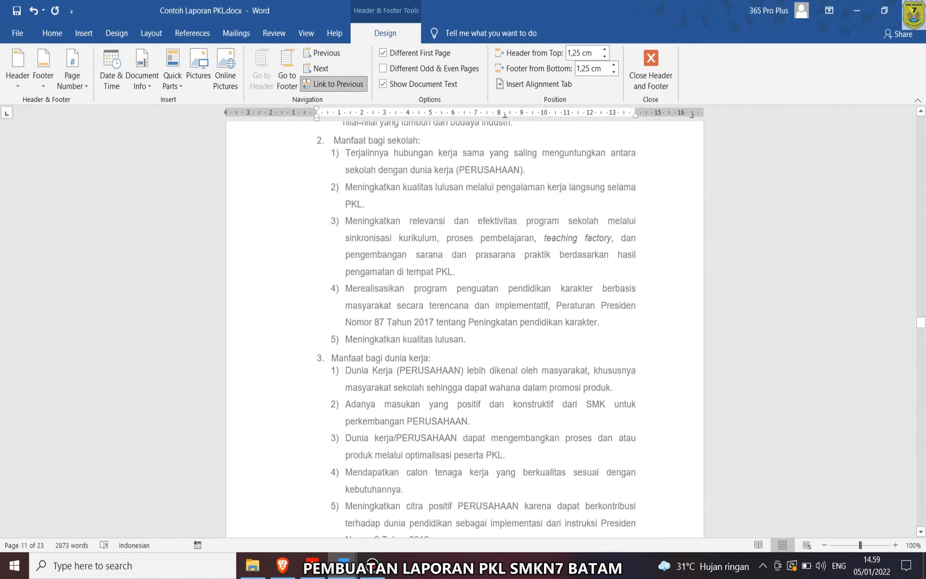
{"action": "scroll", "coordinate": [464, 329], "scroll_direction": "down", "scroll_amount": 12}
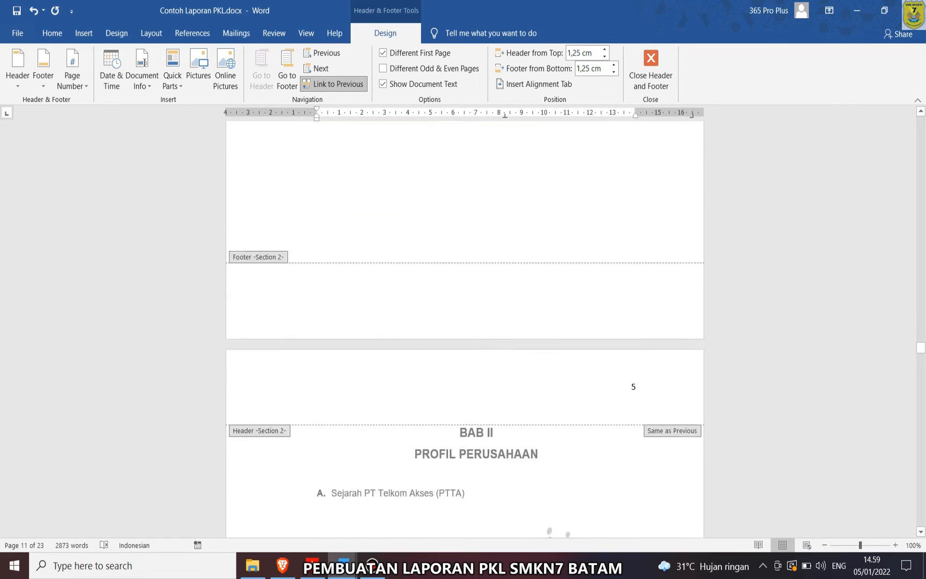
{"action": "scroll", "coordinate": [465, 328], "scroll_direction": "up", "scroll_amount": 10}
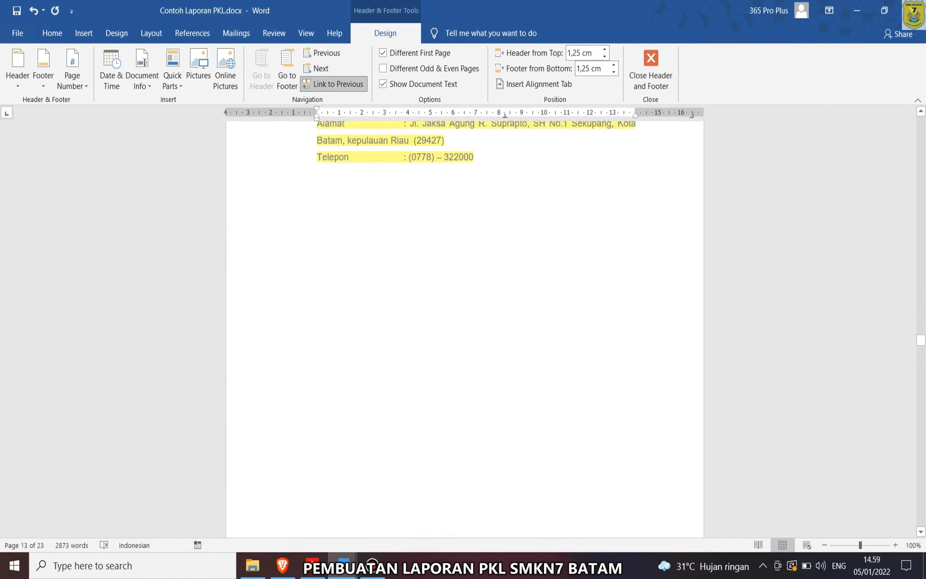
{"action": "scroll", "coordinate": [464, 328], "scroll_direction": "up", "scroll_amount": 5}
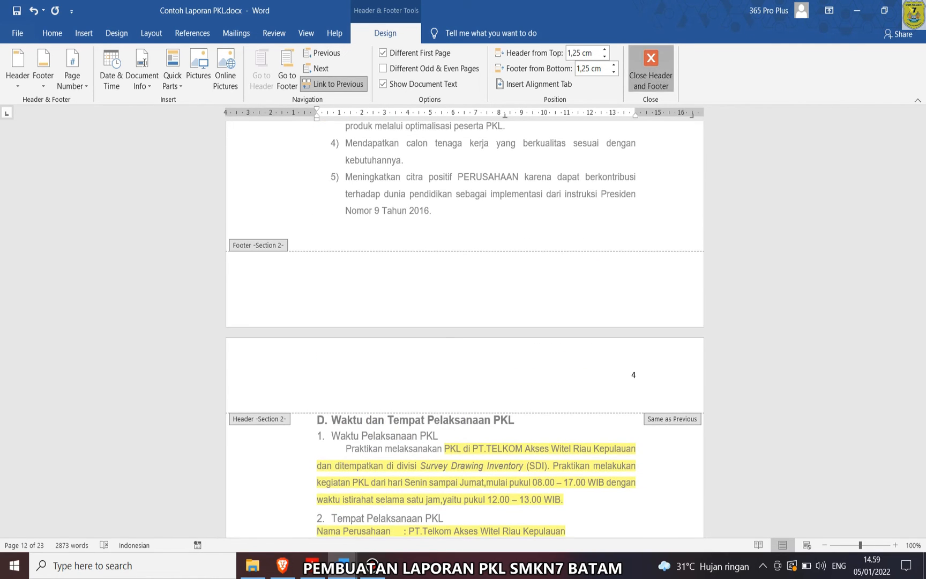
{"action": "left_click", "coordinate": [650, 70]}
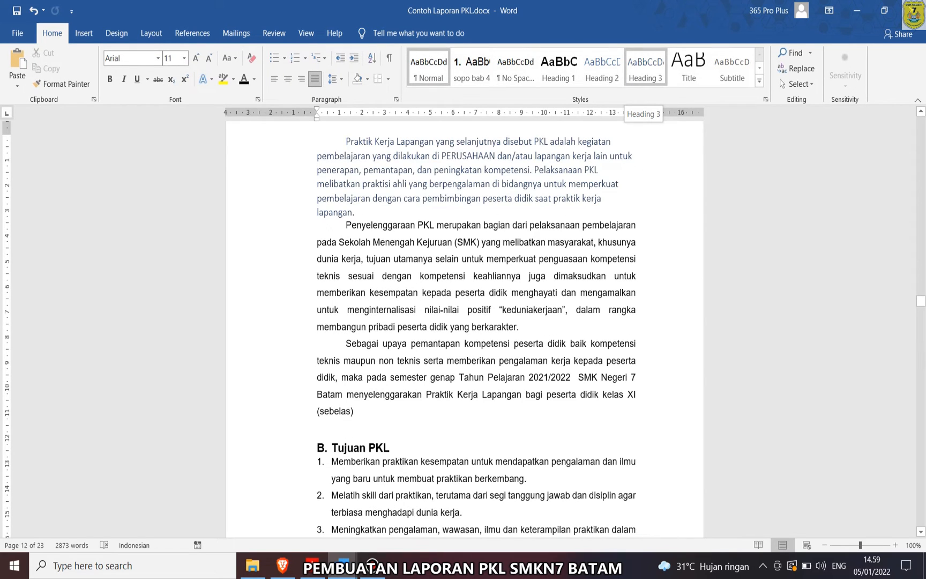
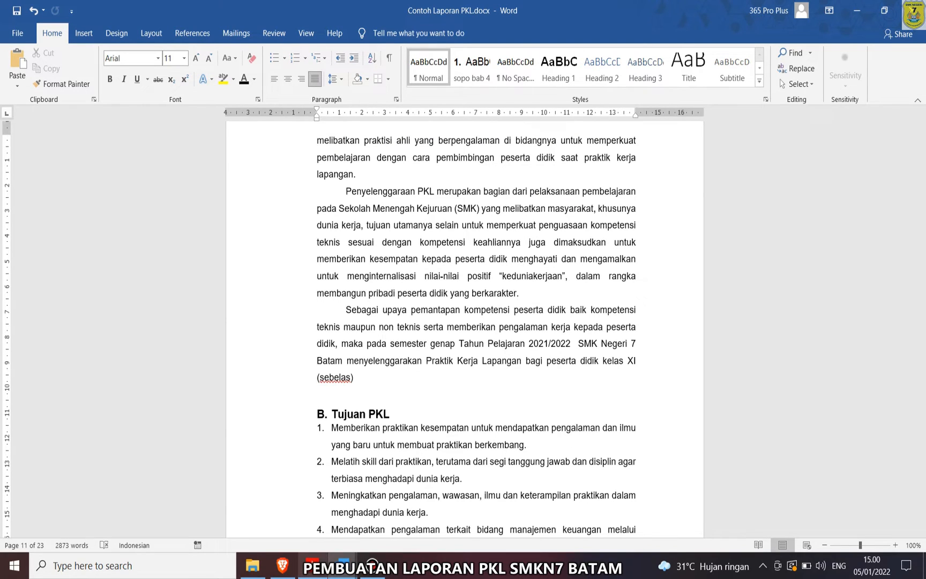
- Compare the page number positions on the first three pages of BAB I in Contoh Laporan PKL.docx
{"action": "mouse_move", "coordinate": [283, 565]}
{"action": "mouse_move", "coordinate": [343, 566]}
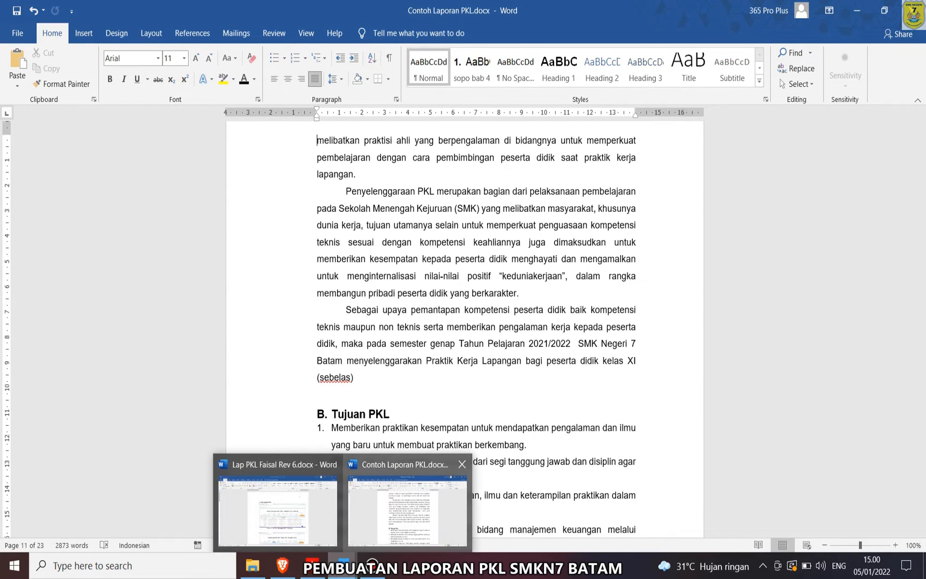
{"action": "left_click", "coordinate": [407, 509]}
{"action": "scroll", "coordinate": [464, 332], "scroll_direction": "down", "scroll_amount": 1}
{"action": "scroll", "coordinate": [465, 322], "scroll_direction": "down", "scroll_amount": 5}
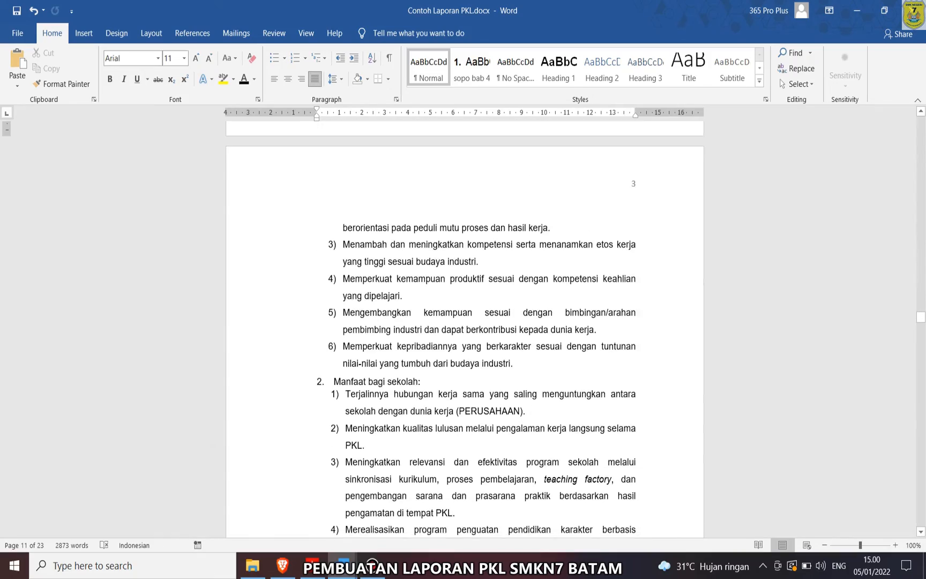
{"action": "scroll", "coordinate": [465, 321], "scroll_direction": "up", "scroll_amount": 10}
{"action": "scroll", "coordinate": [465, 329], "scroll_direction": "up", "scroll_amount": 8}
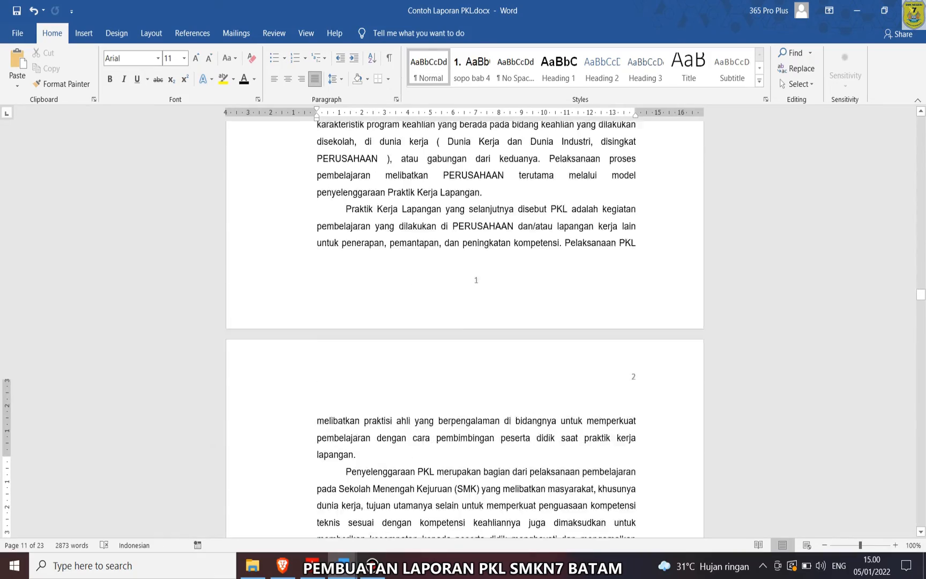
- Insert a Next Page section break directly before the BAB II heading
{"action": "scroll", "coordinate": [464, 328], "scroll_direction": "down", "scroll_amount": 16}
{"action": "scroll", "coordinate": [465, 321], "scroll_direction": "down", "scroll_amount": 20}
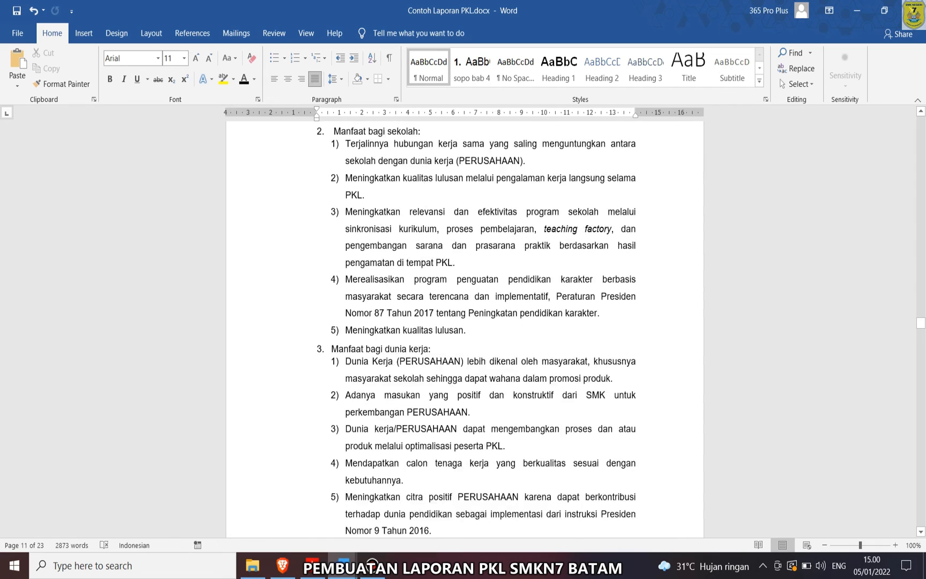
{"action": "scroll", "coordinate": [464, 322], "scroll_direction": "down", "scroll_amount": 12}
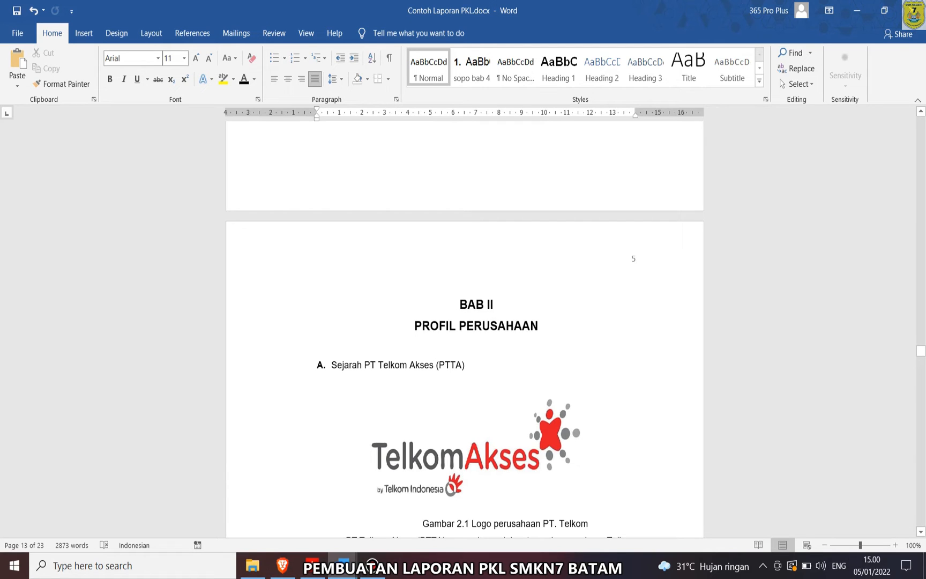
{"action": "left_click", "coordinate": [454, 304]}
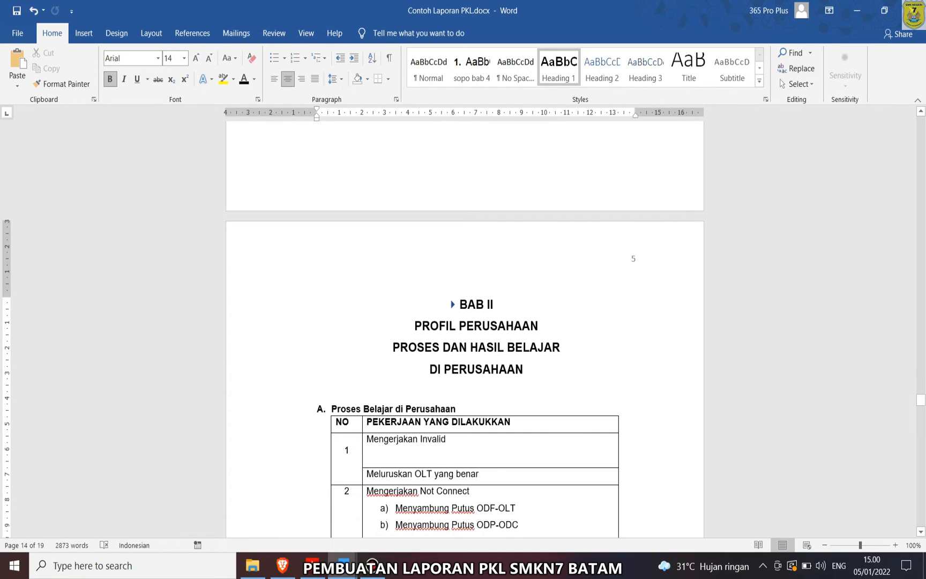
{"action": "left_click", "coordinate": [453, 304]}
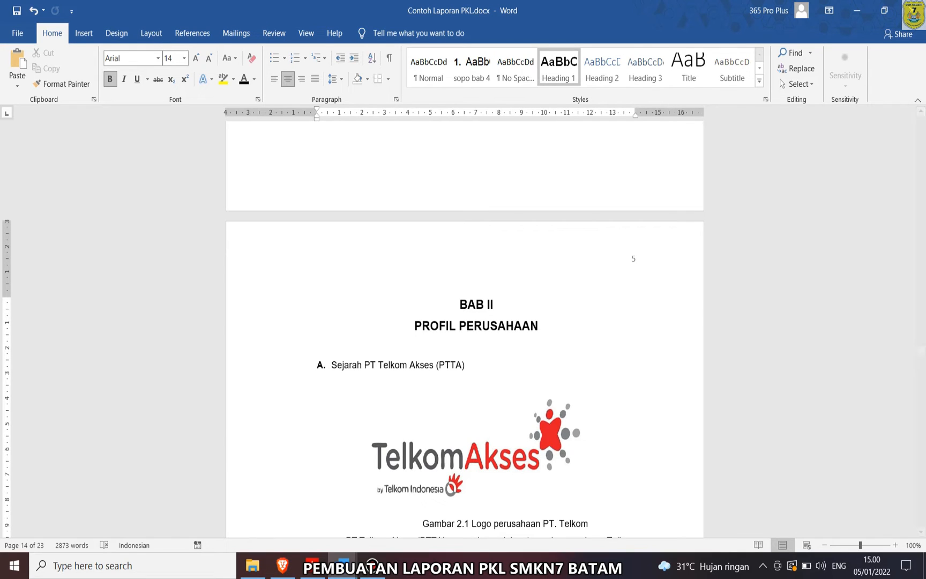
{"action": "left_click", "coordinate": [151, 33]}
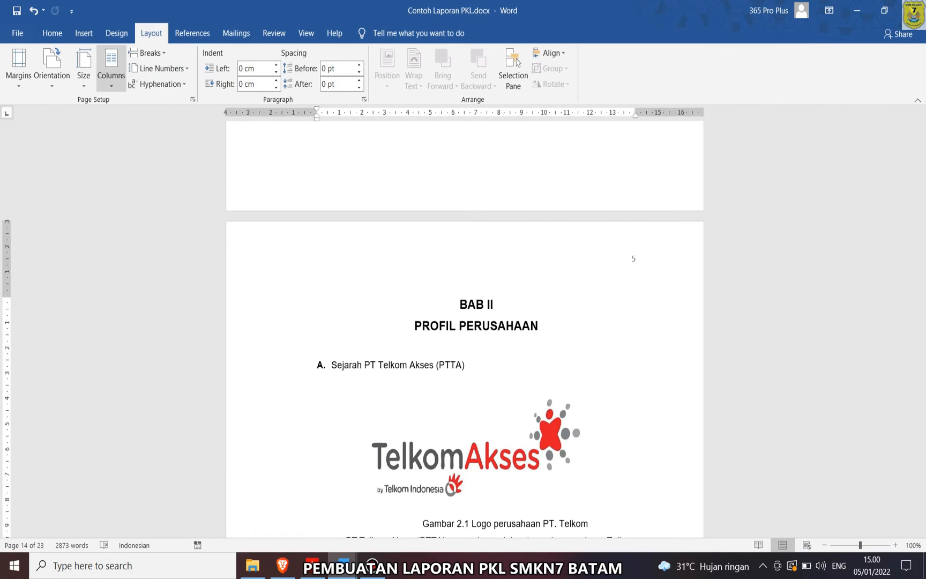
{"action": "left_click", "coordinate": [148, 52]}
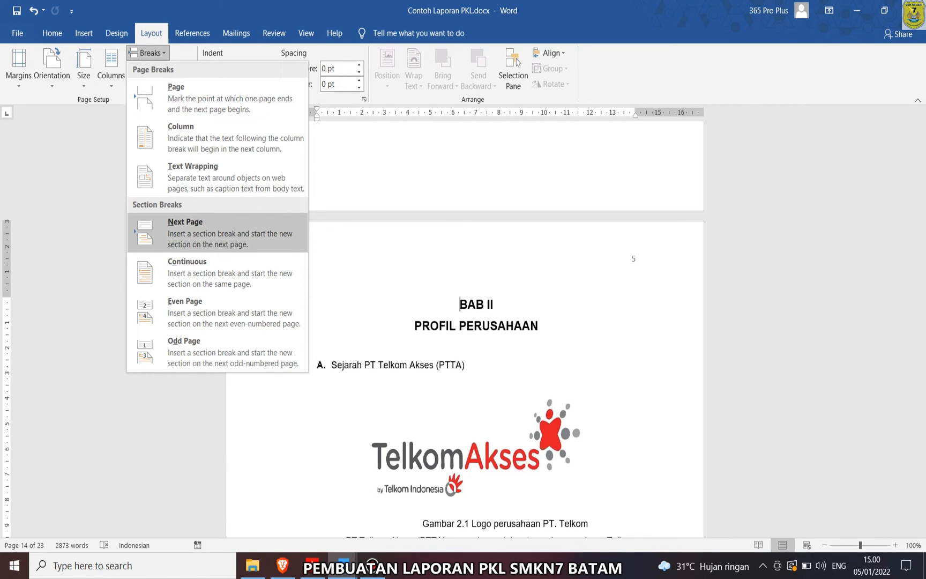
{"action": "left_click", "coordinate": [185, 222]}
- Check the first-page header of the new BAB II section and leave header and footer editing
{"action": "scroll", "coordinate": [465, 329], "scroll_direction": "down", "scroll_amount": 3}
{"action": "scroll", "coordinate": [465, 329], "scroll_direction": "up", "scroll_amount": 2}
{"action": "double_click", "coordinate": [317, 227]}
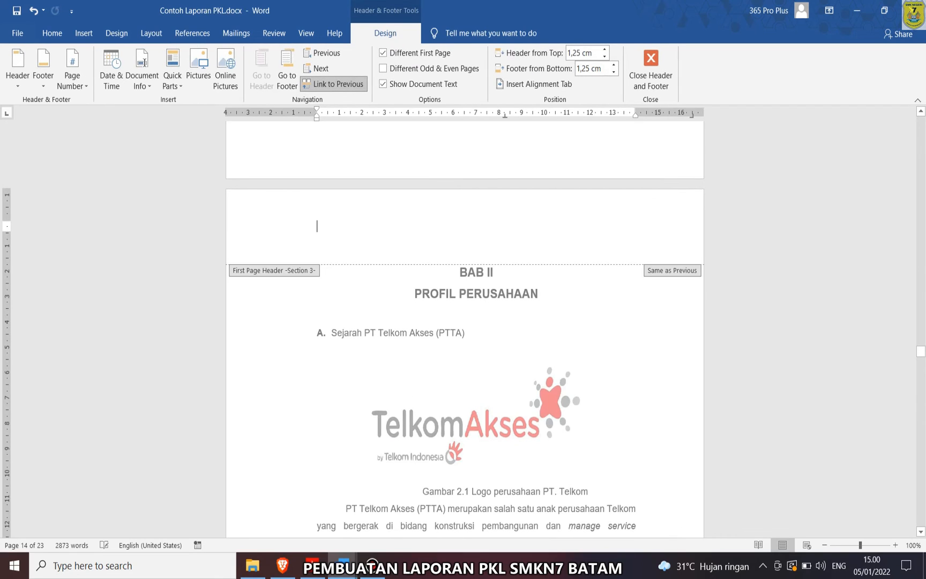
{"action": "left_click", "coordinate": [650, 69]}
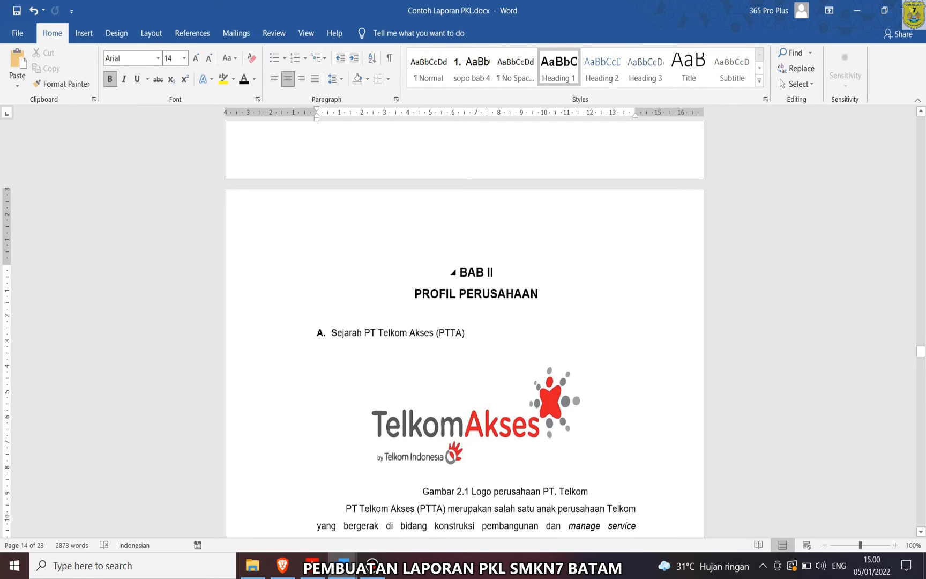
- Compare the page numbers on the first two BAB II pages with those on the preceding BAB I pages
{"action": "scroll", "coordinate": [464, 322], "scroll_direction": "down", "scroll_amount": 12}
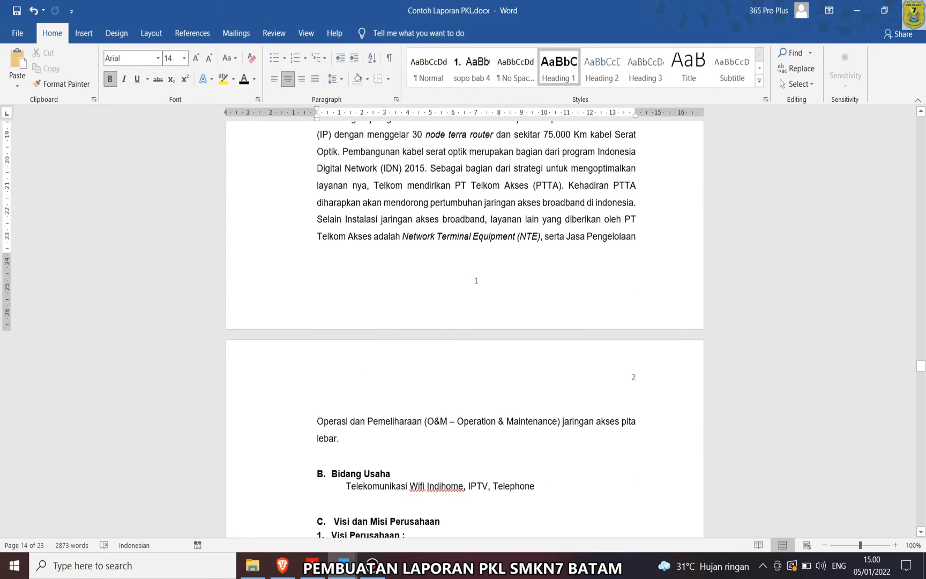
{"action": "scroll", "coordinate": [464, 322], "scroll_direction": "up", "scroll_amount": 10}
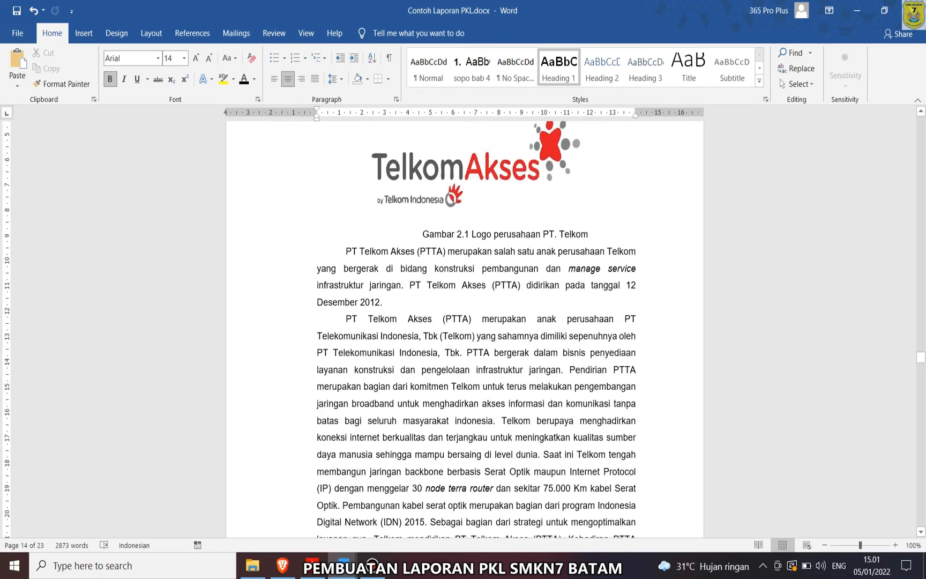
{"action": "scroll", "coordinate": [464, 321], "scroll_direction": "up", "scroll_amount": 10}
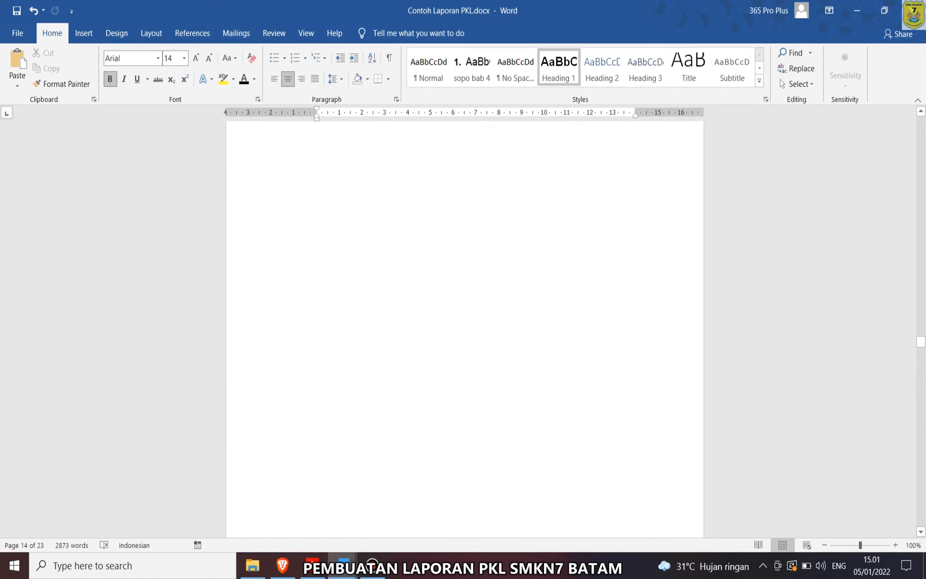
{"action": "scroll", "coordinate": [464, 321], "scroll_direction": "up", "scroll_amount": 15}
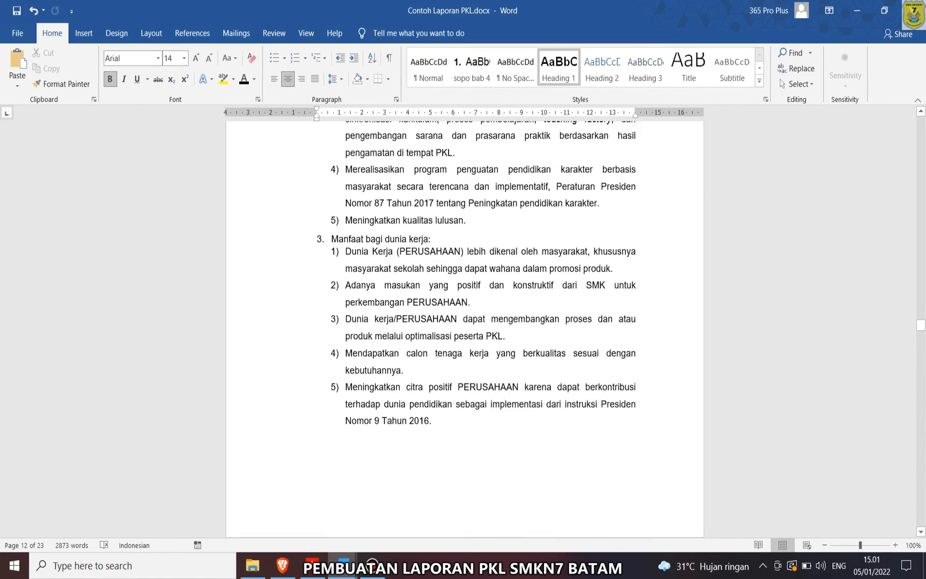
{"action": "scroll", "coordinate": [465, 322], "scroll_direction": "up", "scroll_amount": 15}
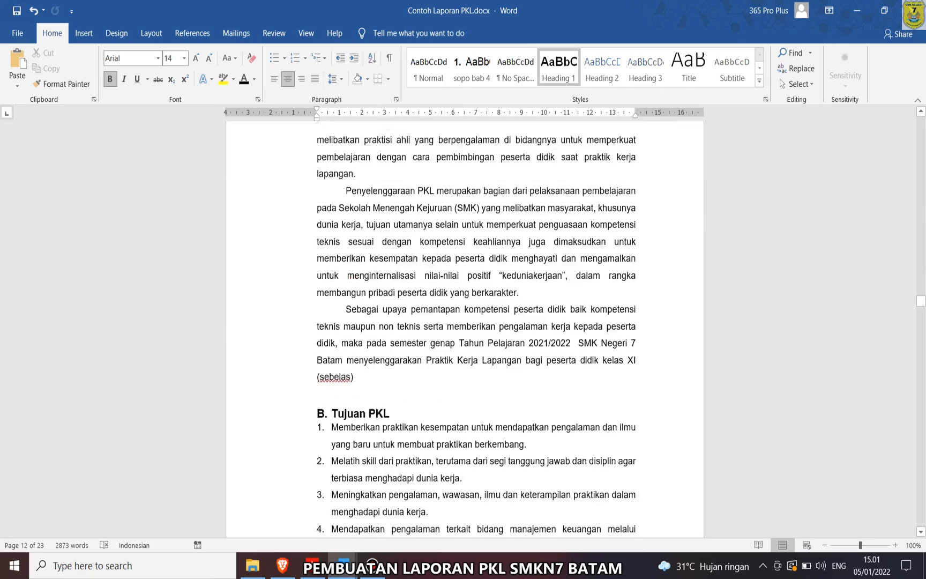
{"action": "scroll", "coordinate": [465, 322], "scroll_direction": "down", "scroll_amount": 15}
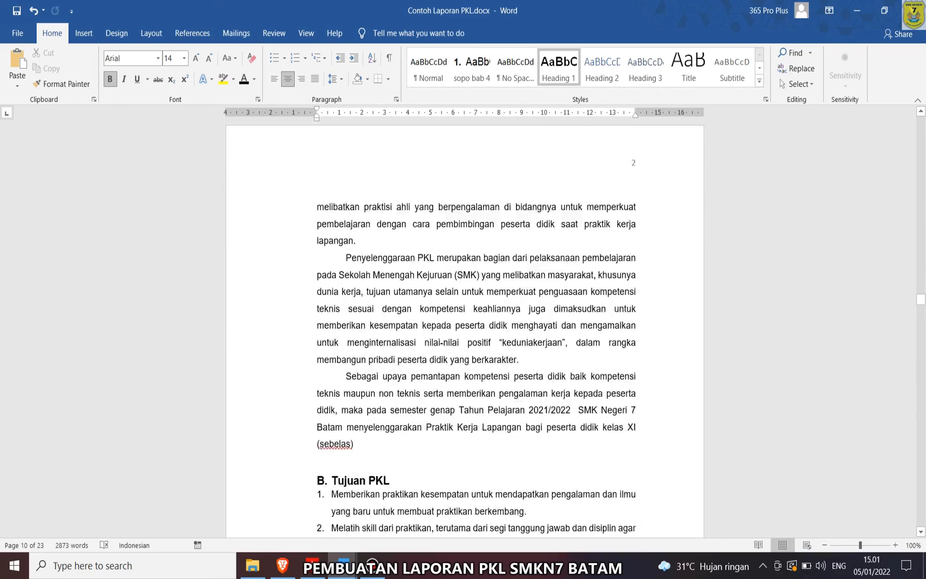
{"action": "scroll", "coordinate": [465, 322], "scroll_direction": "down", "scroll_amount": 20}
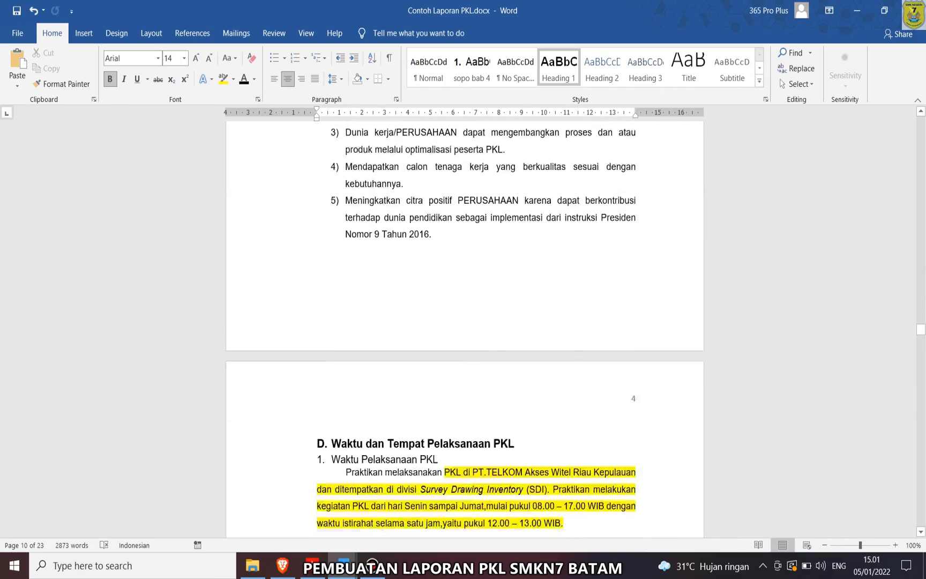
{"action": "left_click", "coordinate": [484, 240]}
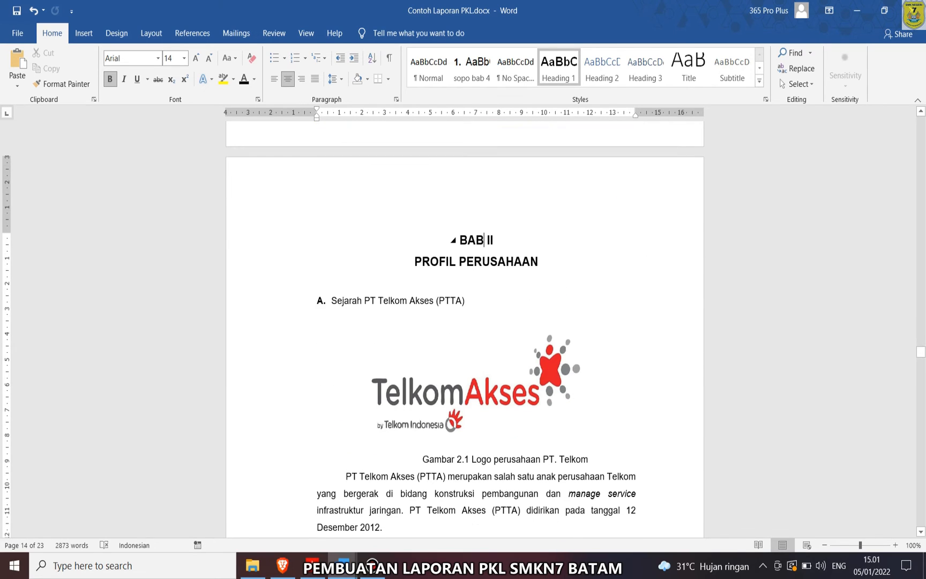
{"action": "scroll", "coordinate": [465, 321], "scroll_direction": "down", "scroll_amount": 12}
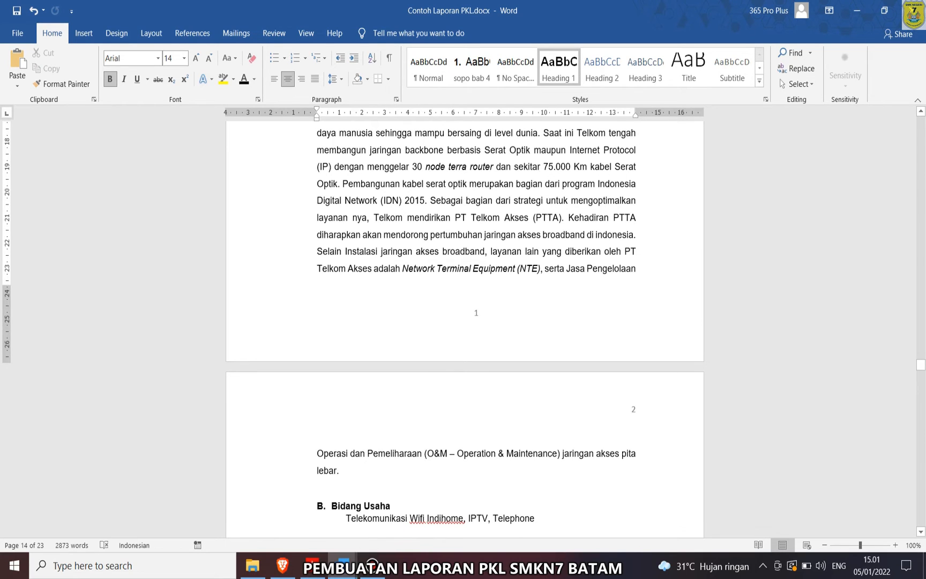
{"action": "scroll", "coordinate": [464, 321], "scroll_direction": "up", "scroll_amount": 15}
{"action": "scroll", "coordinate": [465, 322], "scroll_direction": "up", "scroll_amount": 7}
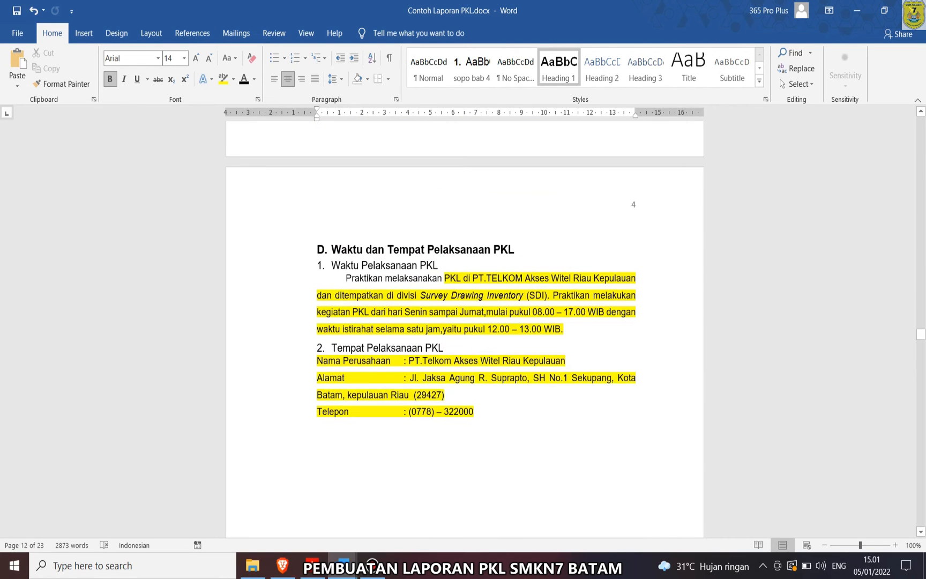
{"action": "scroll", "coordinate": [464, 322], "scroll_direction": "down", "scroll_amount": 8}
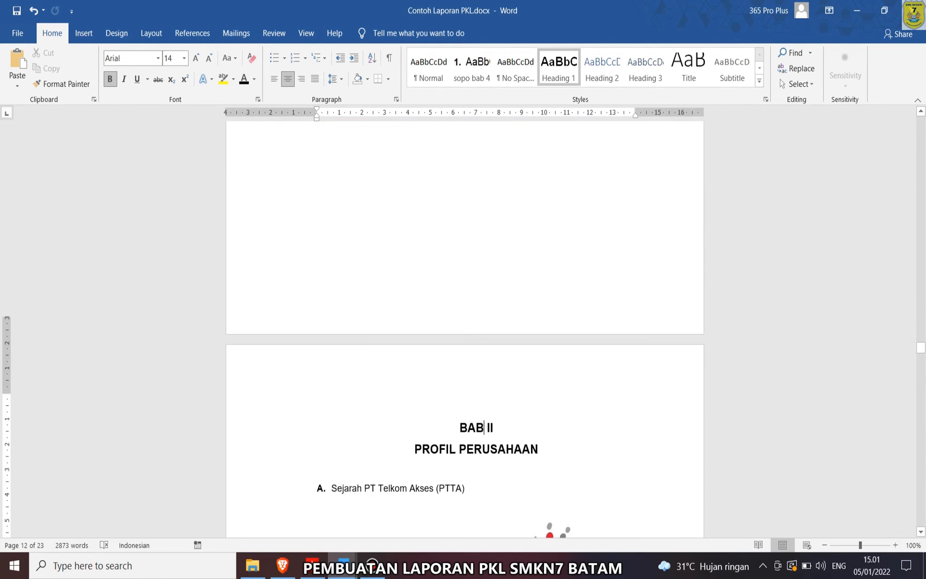
{"action": "scroll", "coordinate": [465, 329], "scroll_direction": "down", "scroll_amount": 10}
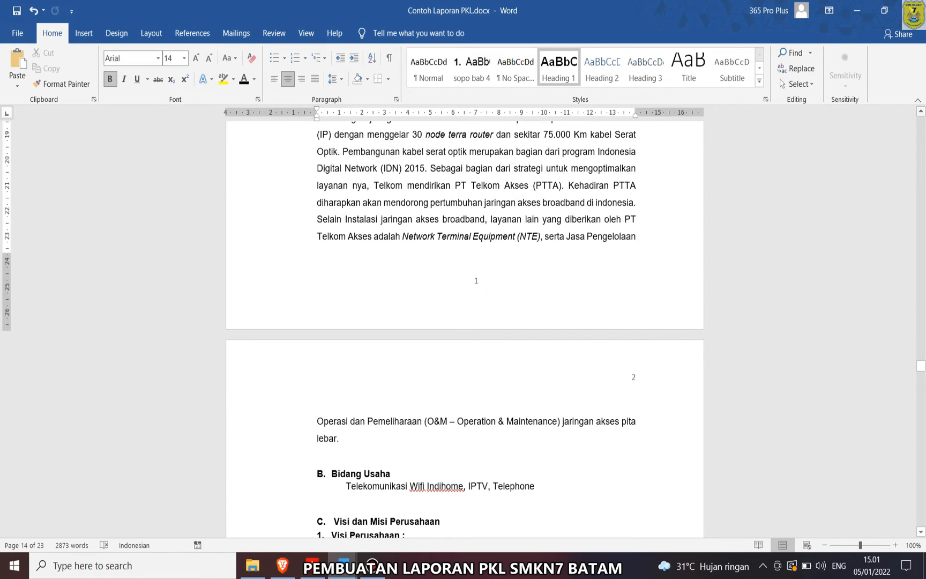
{"action": "left_click", "coordinate": [83, 33]}
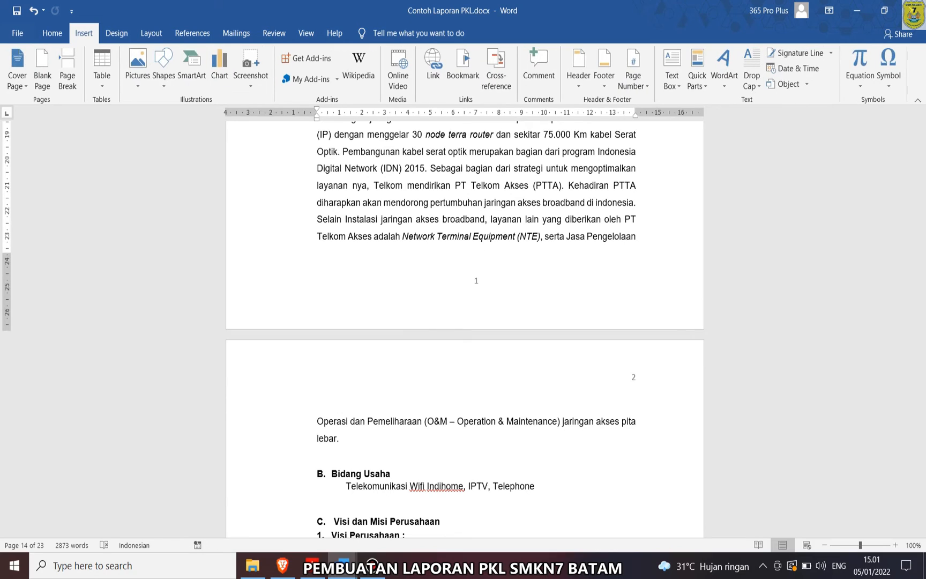
{"action": "left_click", "coordinate": [632, 75]}
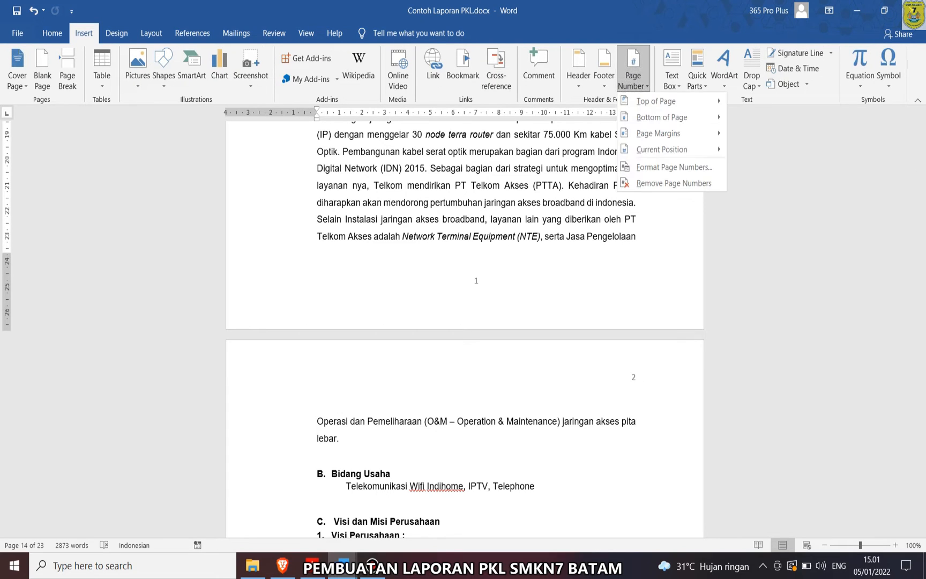
{"action": "left_click", "coordinate": [674, 167]}
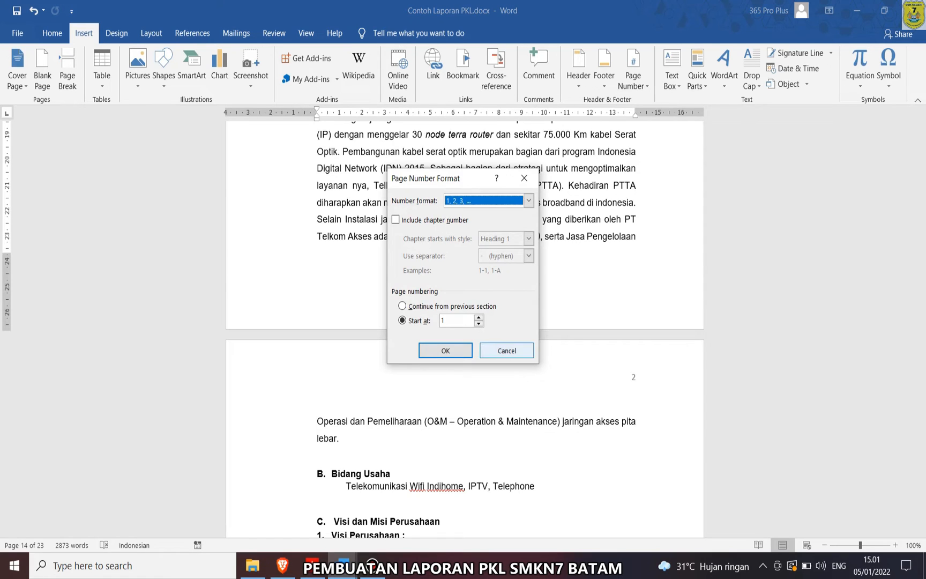
{"action": "left_click", "coordinate": [506, 350]}
- Set the page numbering of the BAB II section to start at 5
{"action": "scroll", "coordinate": [506, 351], "scroll_direction": "up", "scroll_amount": 7}
{"action": "scroll", "coordinate": [464, 326], "scroll_direction": "up", "scroll_amount": 2}
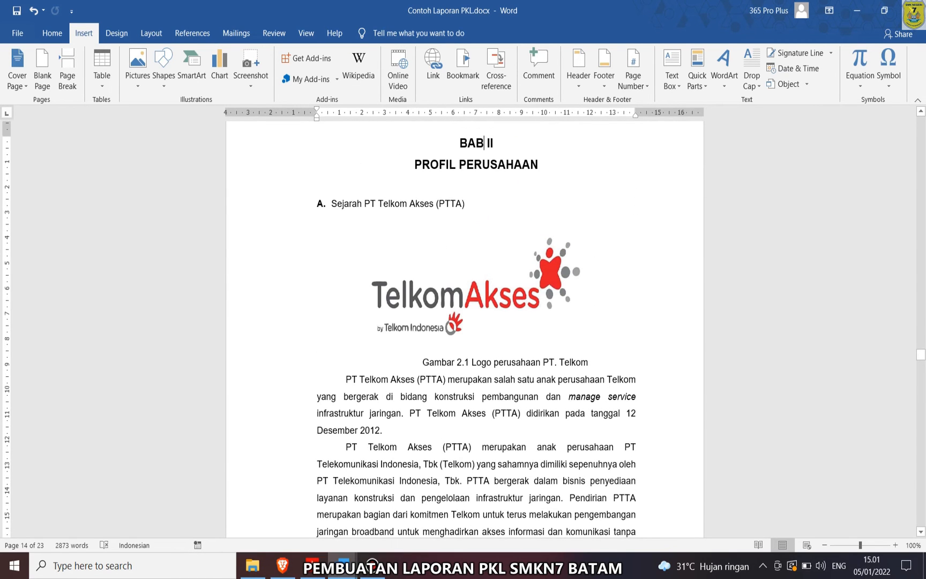
{"action": "left_click", "coordinate": [484, 396]}
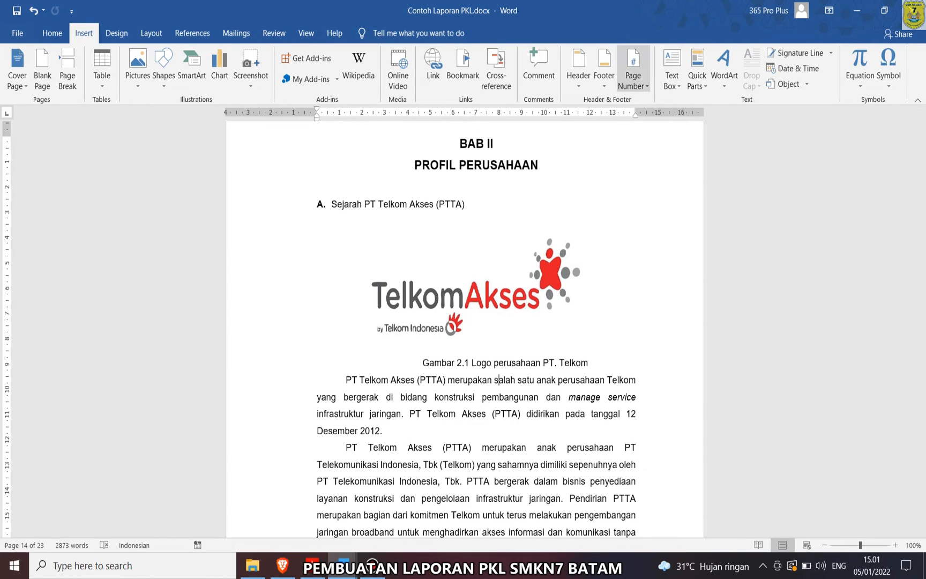
{"action": "left_click", "coordinate": [633, 81]}
{"action": "left_click", "coordinate": [674, 167]}
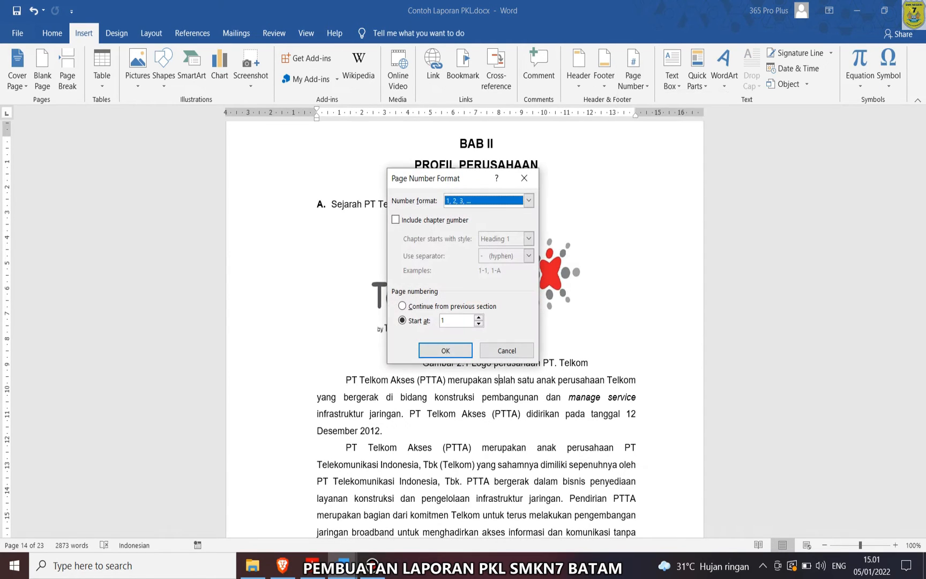
{"action": "left_click", "coordinate": [452, 320]}
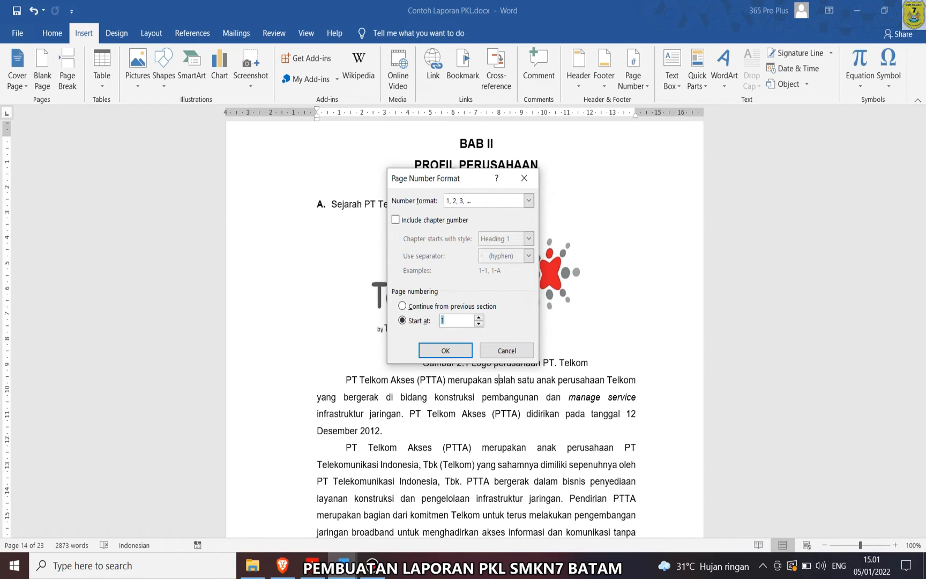
{"action": "left_click", "coordinate": [445, 350]}
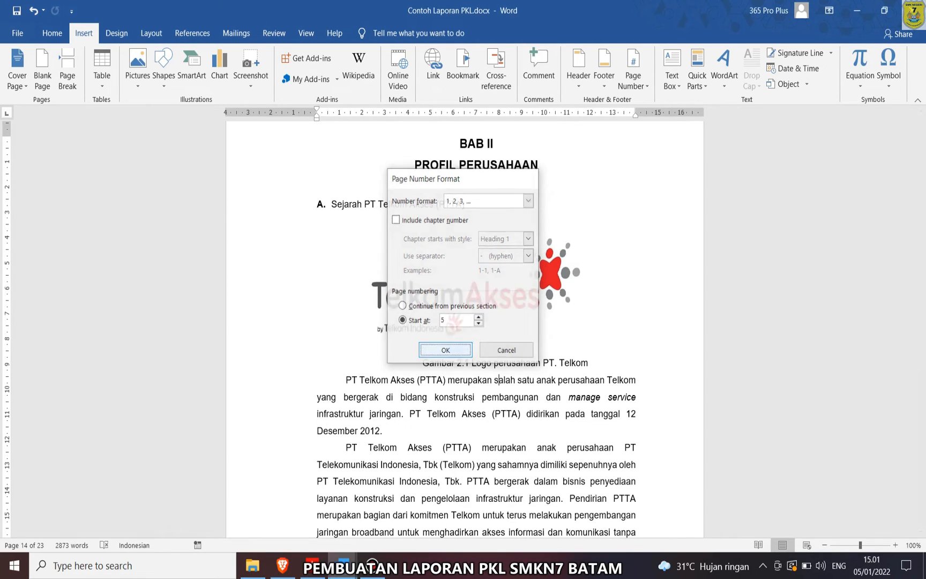
- Insert a Next Page section break directly before the BAB III heading
{"action": "scroll", "coordinate": [446, 350], "scroll_direction": "down", "scroll_amount": 8}
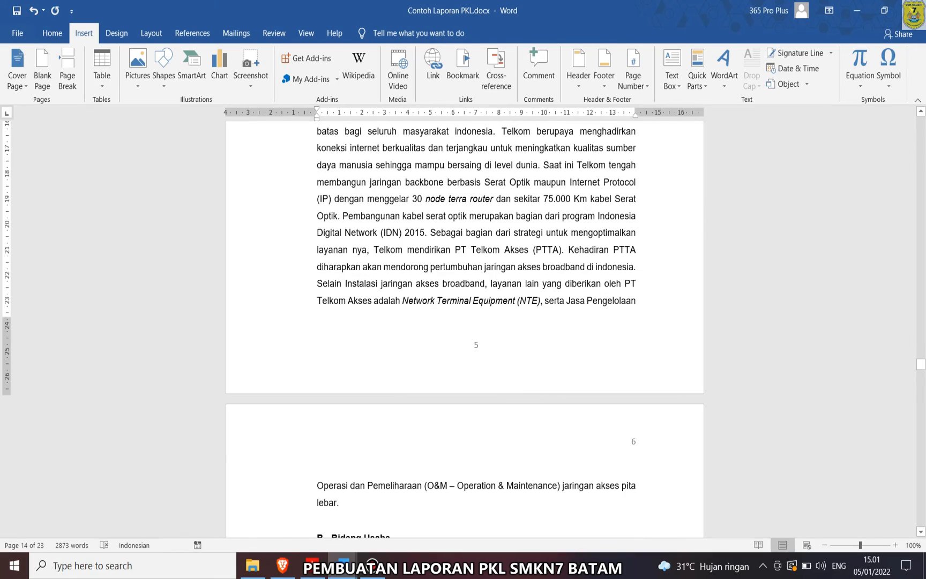
{"action": "scroll", "coordinate": [464, 329], "scroll_direction": "down", "scroll_amount": 15}
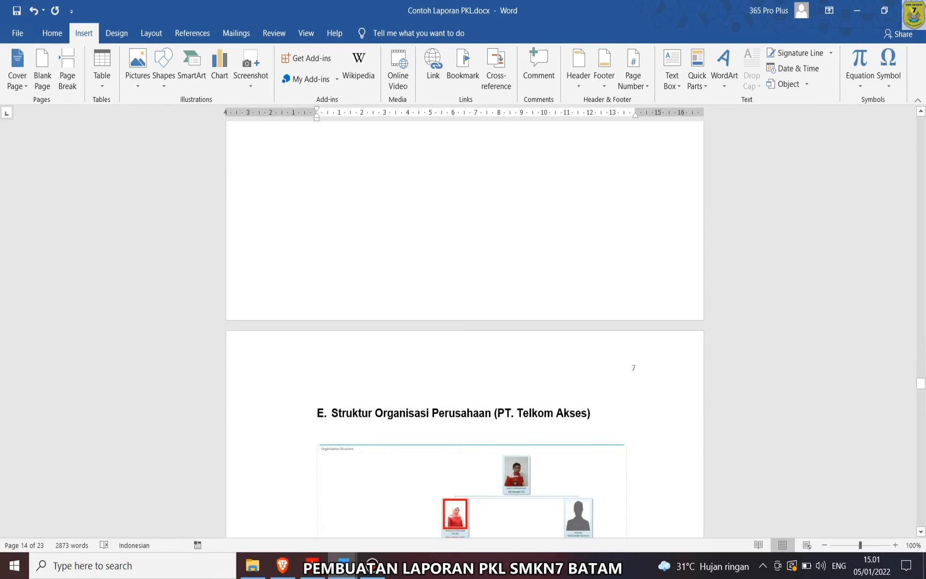
{"action": "scroll", "coordinate": [465, 329], "scroll_direction": "down", "scroll_amount": 20}
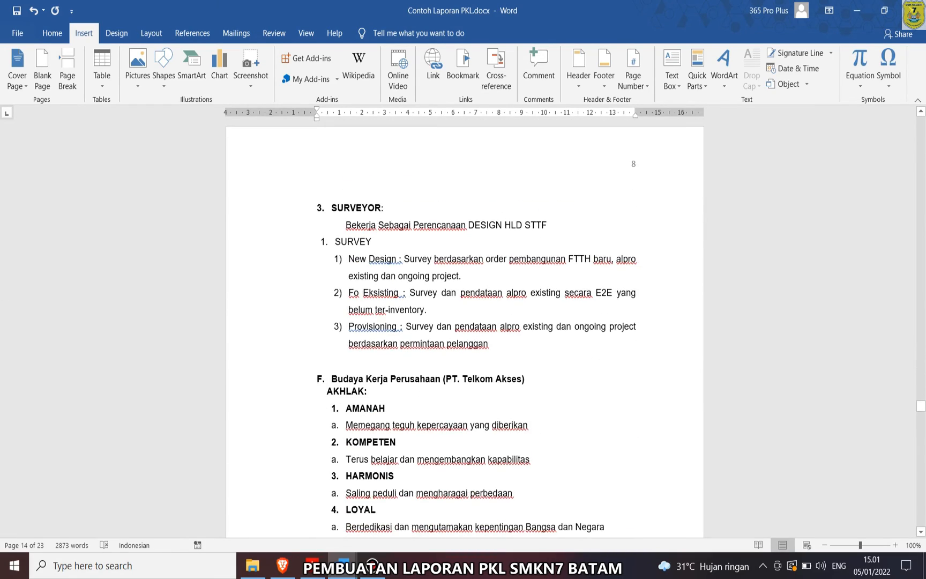
{"action": "scroll", "coordinate": [465, 329], "scroll_direction": "down", "scroll_amount": 4}
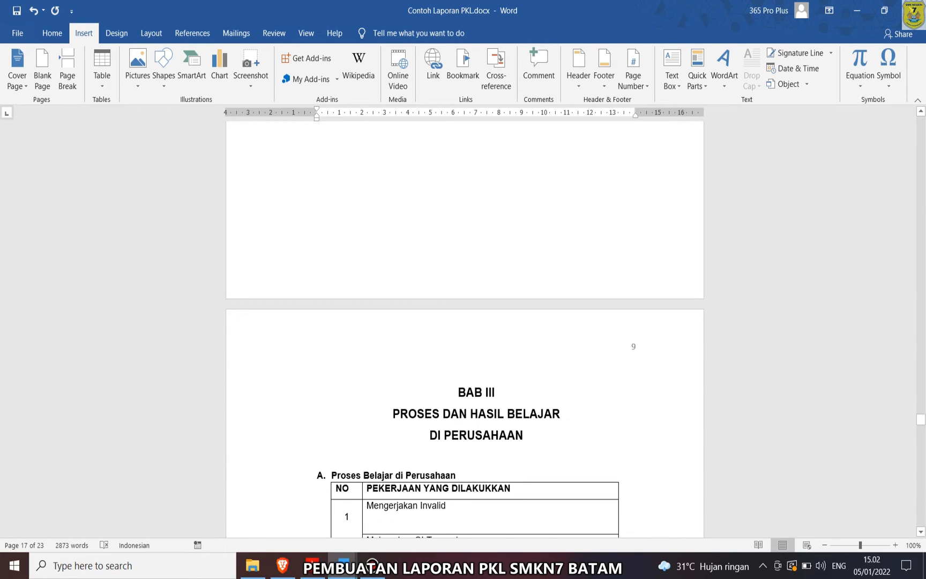
{"action": "left_click", "coordinate": [458, 391]}
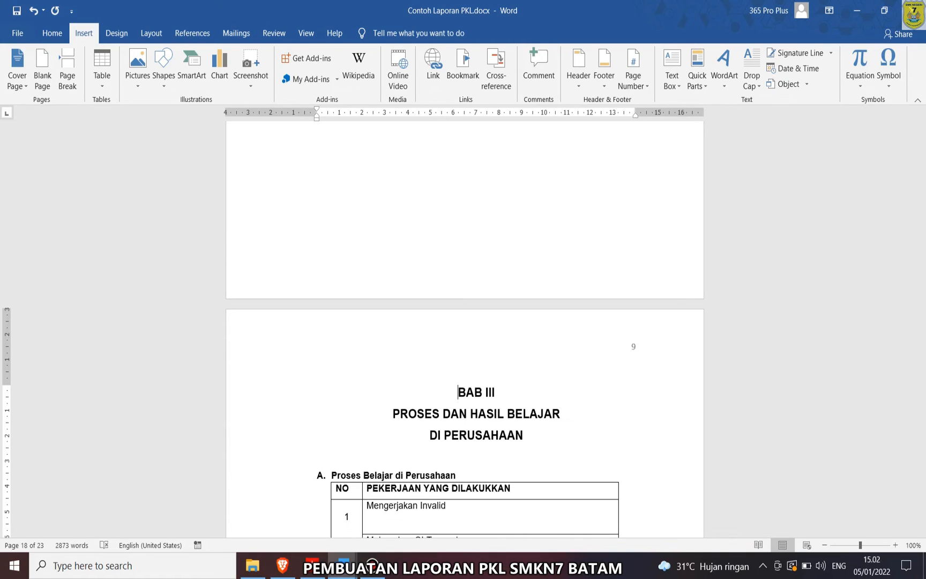
{"action": "left_click", "coordinate": [151, 32]}
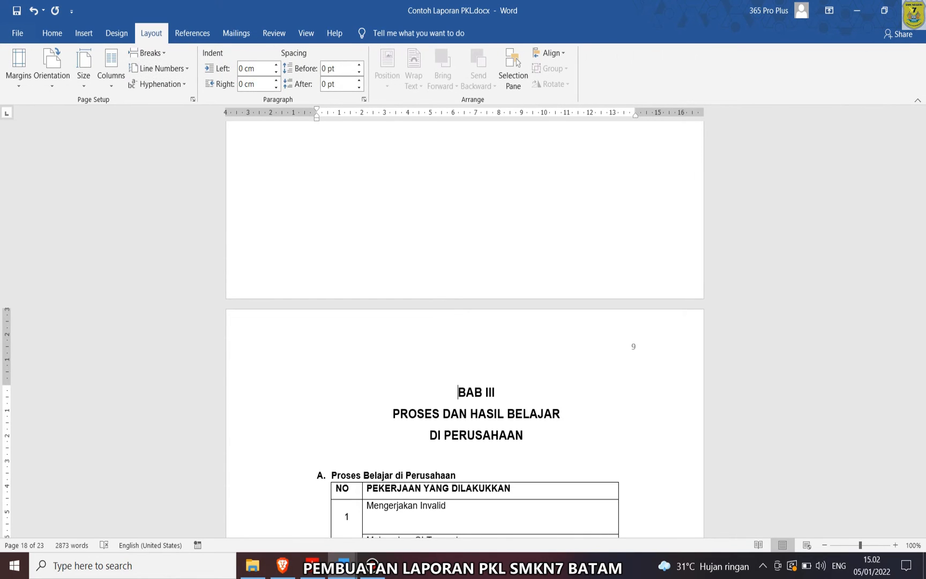
{"action": "left_click", "coordinate": [147, 53]}
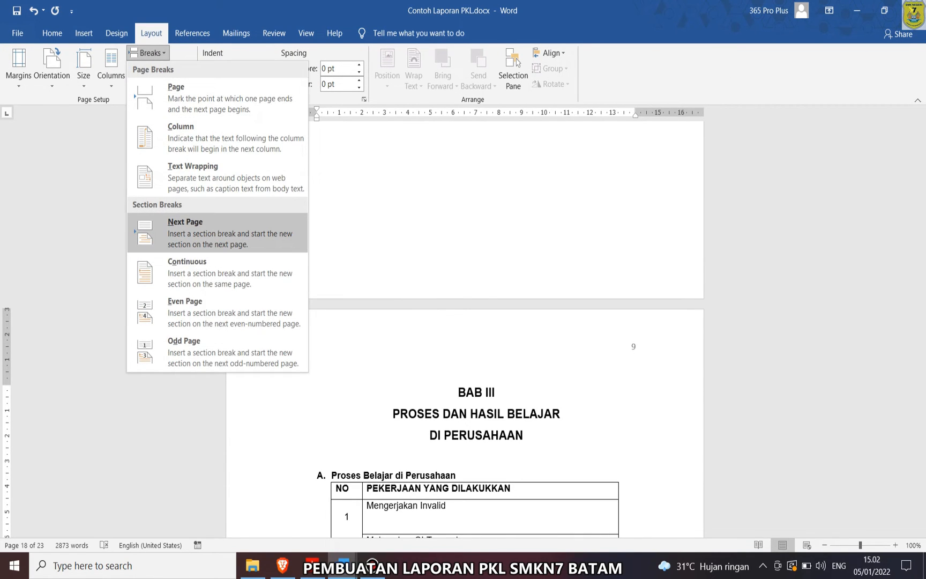
{"action": "left_click", "coordinate": [185, 230]}
- Set the page numbering of the BAB III section to start at 9, following on from the BAB II pages
{"action": "scroll", "coordinate": [464, 329], "scroll_direction": "down", "scroll_amount": 15}
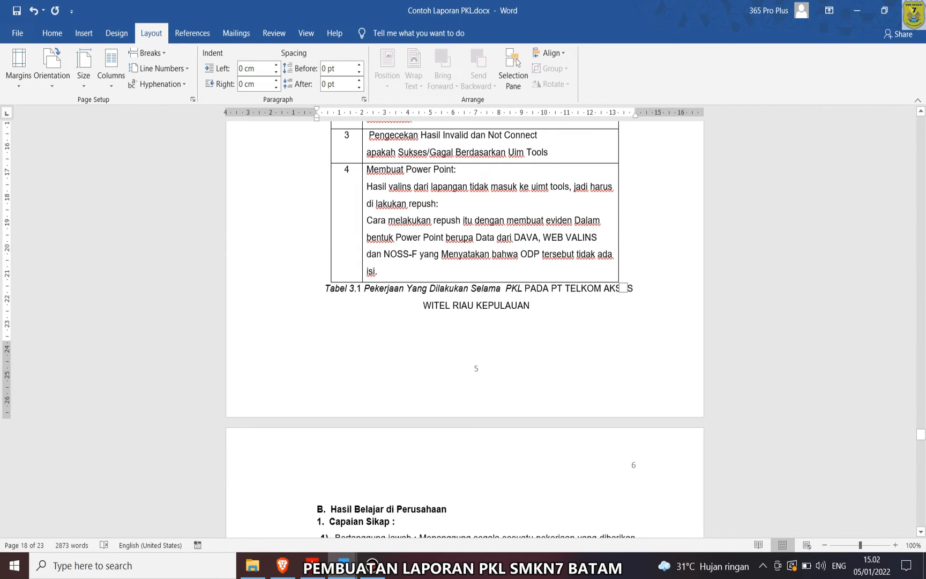
{"action": "scroll", "coordinate": [464, 329], "scroll_direction": "up", "scroll_amount": 20}
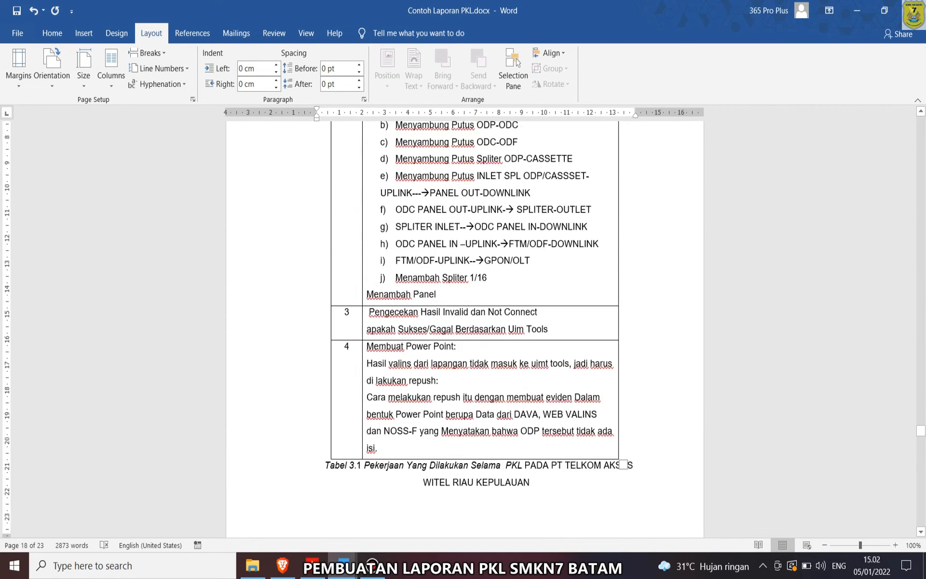
{"action": "scroll", "coordinate": [464, 329], "scroll_direction": "up", "scroll_amount": 4}
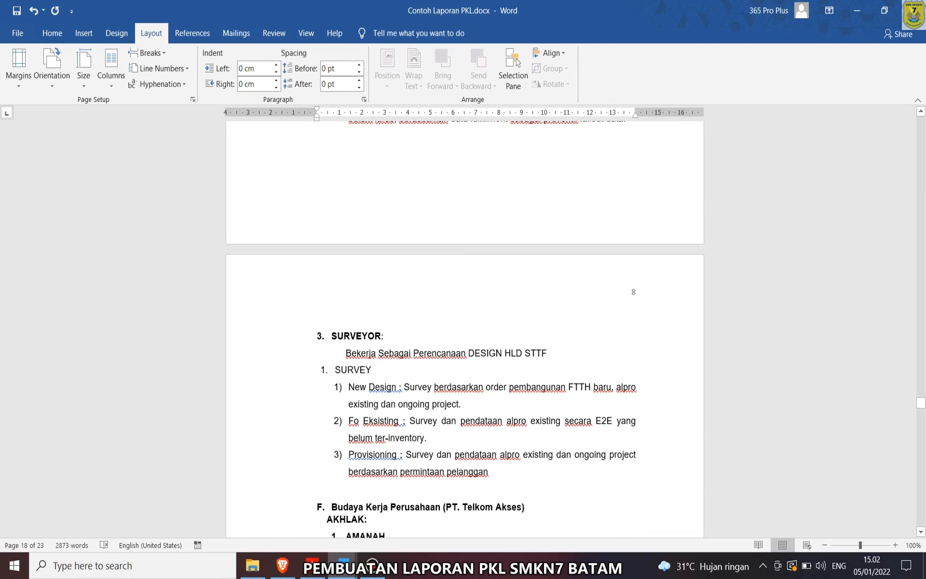
{"action": "scroll", "coordinate": [464, 329], "scroll_direction": "down", "scroll_amount": 10}
{"action": "scroll", "coordinate": [464, 329], "scroll_direction": "down", "scroll_amount": 18}
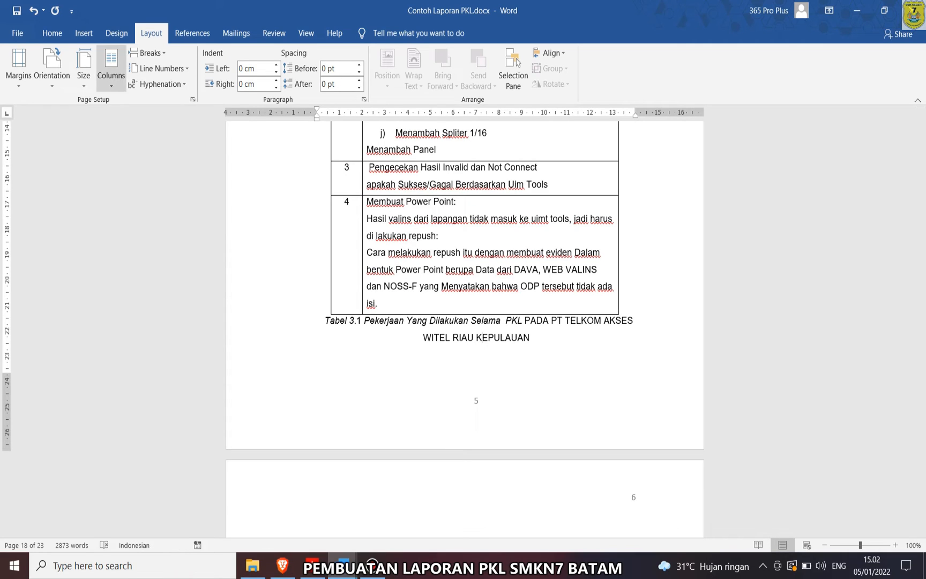
{"action": "left_click", "coordinate": [83, 32]}
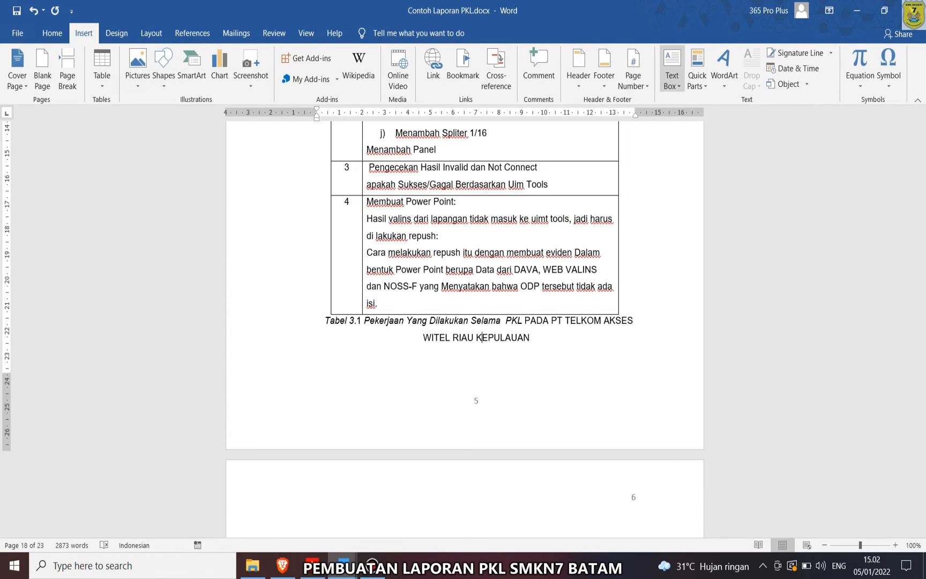
{"action": "left_click", "coordinate": [633, 70]}
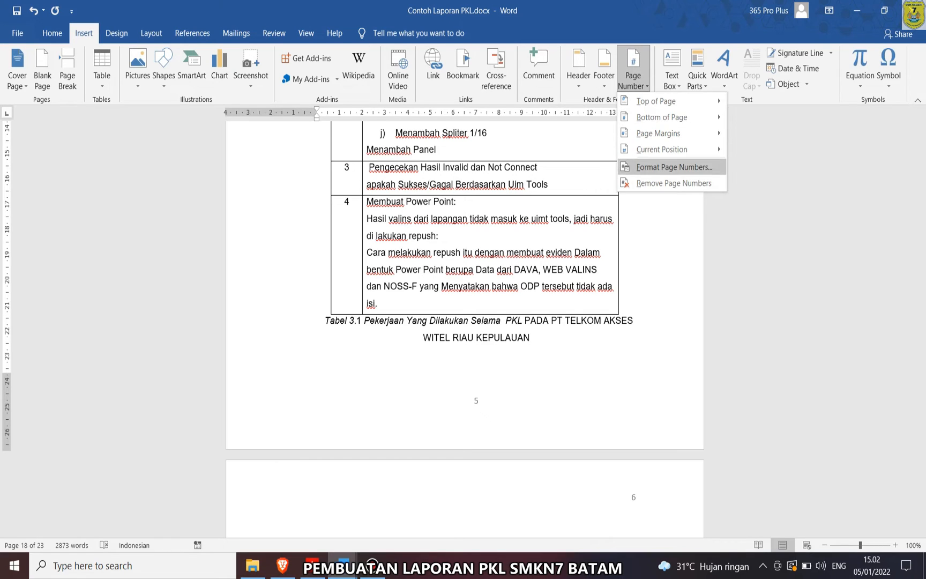
{"action": "left_click", "coordinate": [673, 167]}
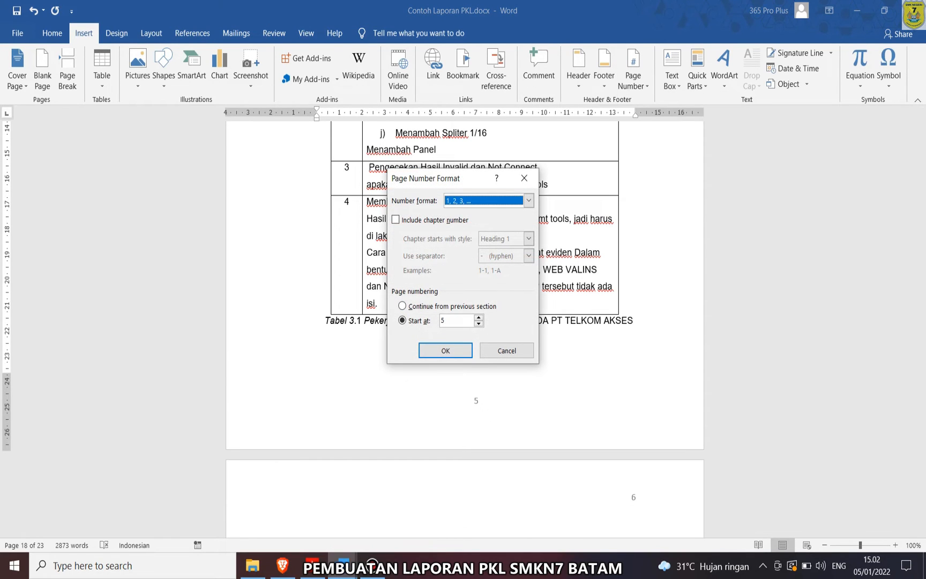
{"action": "left_click", "coordinate": [455, 320]}
{"action": "type", "text": "9"}
{"action": "left_click", "coordinate": [445, 351]}
- Insert a Next Page section break directly before the BAB IV heading
{"action": "scroll", "coordinate": [464, 322], "scroll_direction": "down", "scroll_amount": 6}
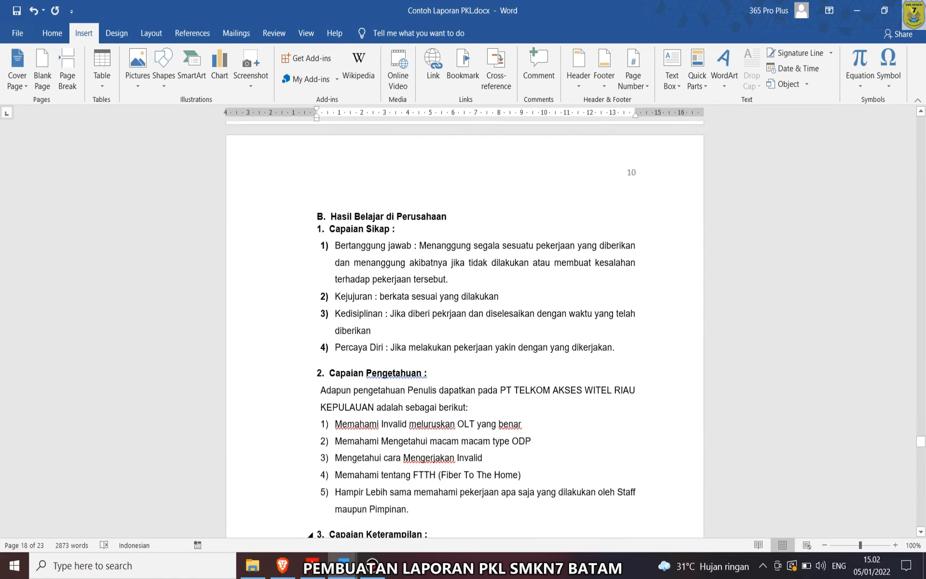
{"action": "scroll", "coordinate": [464, 321], "scroll_direction": "down", "scroll_amount": 15}
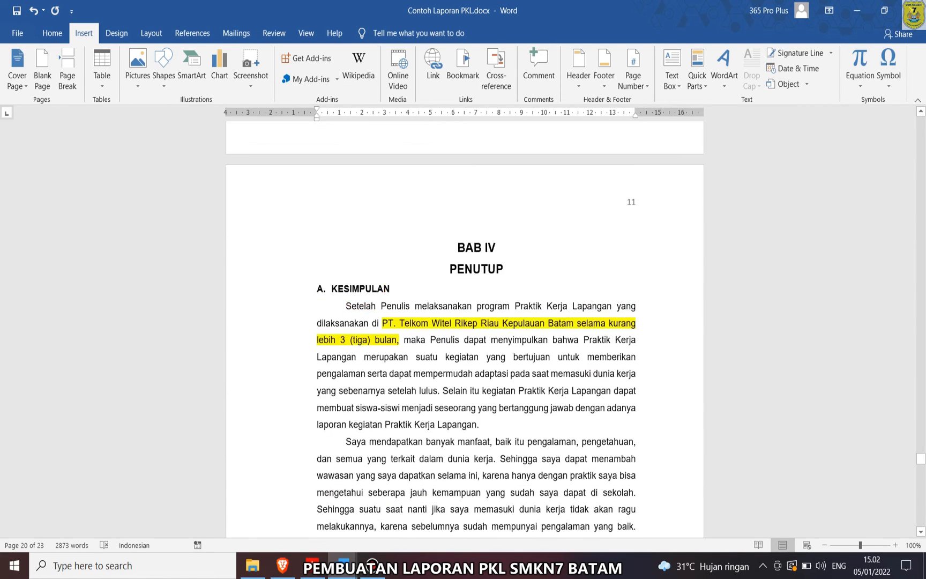
{"action": "scroll", "coordinate": [464, 321], "scroll_direction": "up", "scroll_amount": 2}
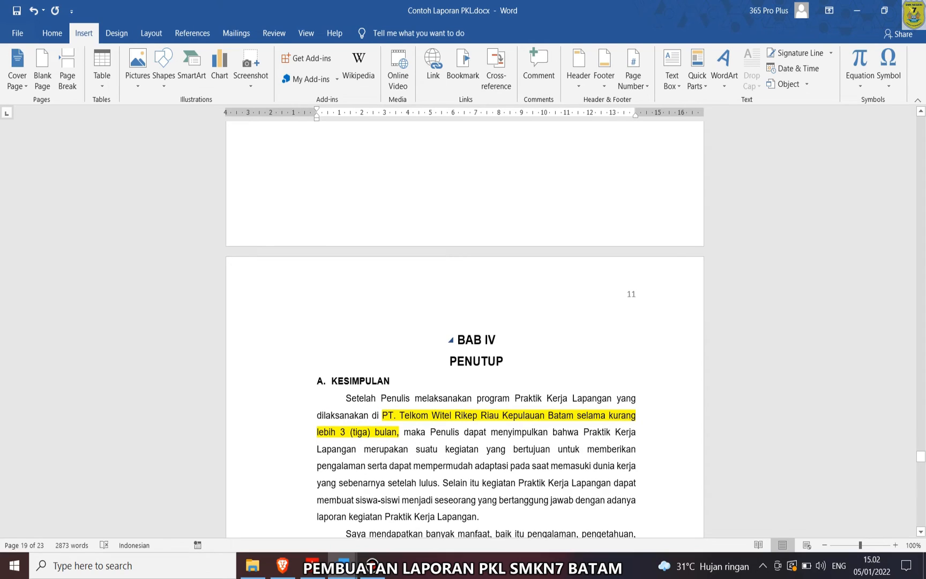
{"action": "left_click", "coordinate": [458, 339]}
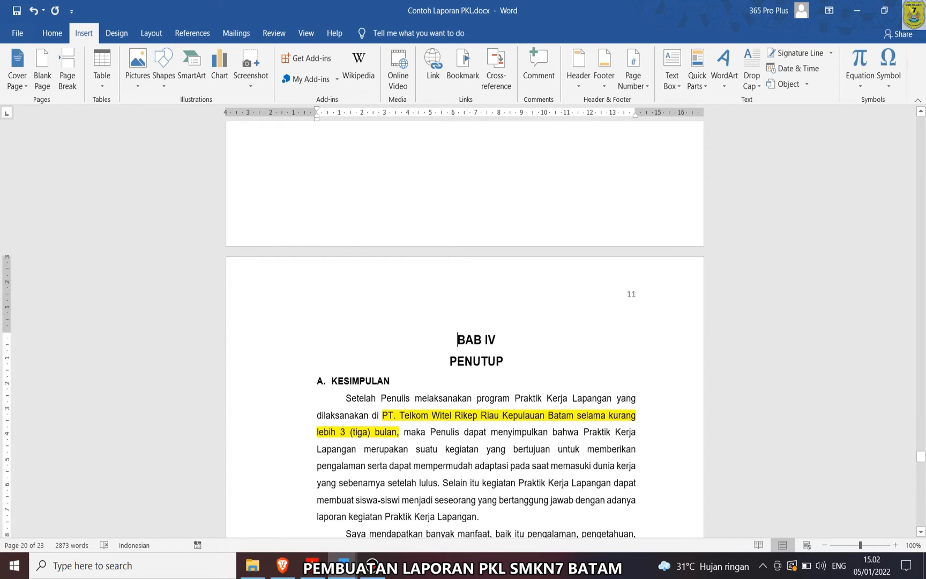
{"action": "left_click", "coordinate": [151, 33]}
{"action": "left_click", "coordinate": [147, 53]}
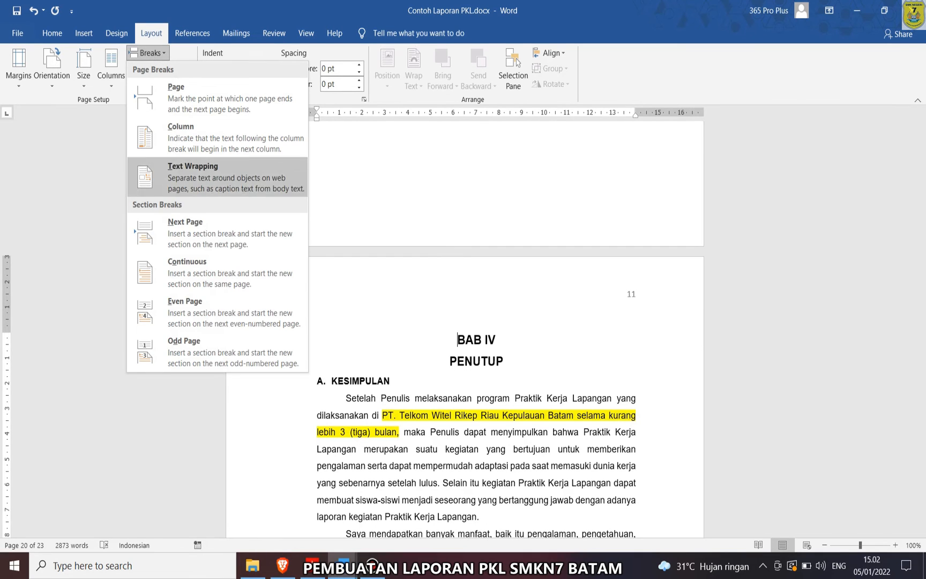
{"action": "left_click", "coordinate": [185, 232]}
- Set the page numbering of the BAB IV section to start at 11, following on from the BAB III pages
{"action": "scroll", "coordinate": [463, 329], "scroll_direction": "down", "scroll_amount": 10}
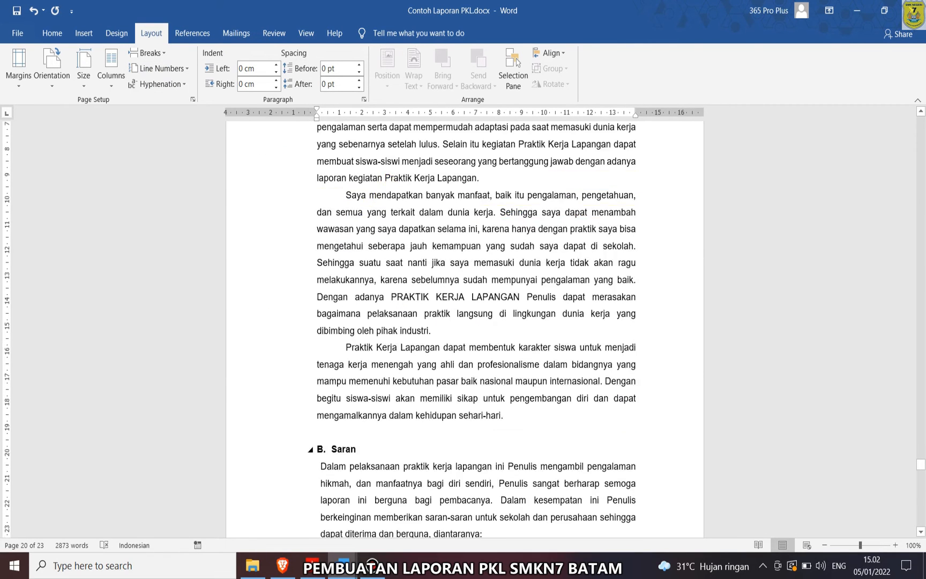
{"action": "scroll", "coordinate": [464, 329], "scroll_direction": "up", "scroll_amount": 15}
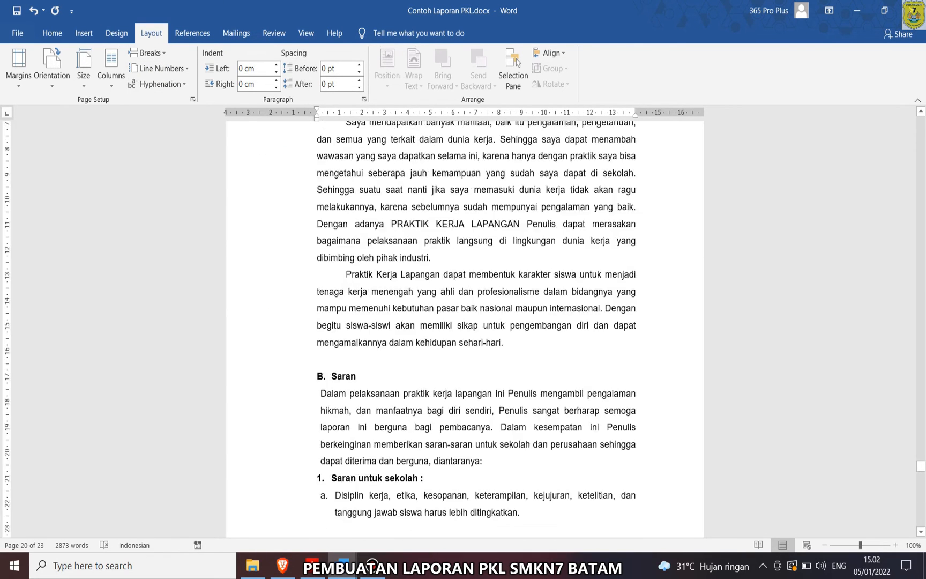
{"action": "scroll", "coordinate": [464, 329], "scroll_direction": "up", "scroll_amount": 5}
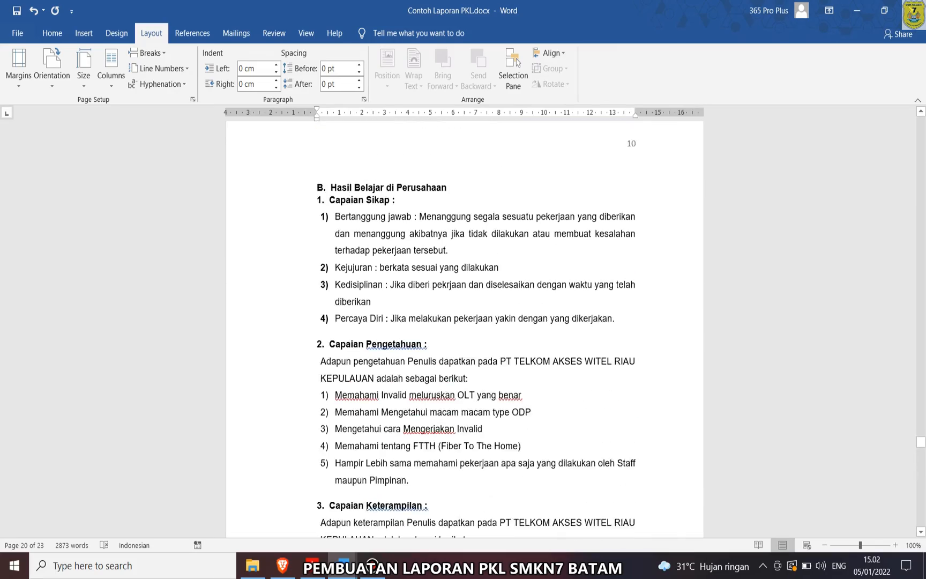
{"action": "scroll", "coordinate": [464, 329], "scroll_direction": "down", "scroll_amount": 11}
{"action": "scroll", "coordinate": [464, 329], "scroll_direction": "down", "scroll_amount": 10}
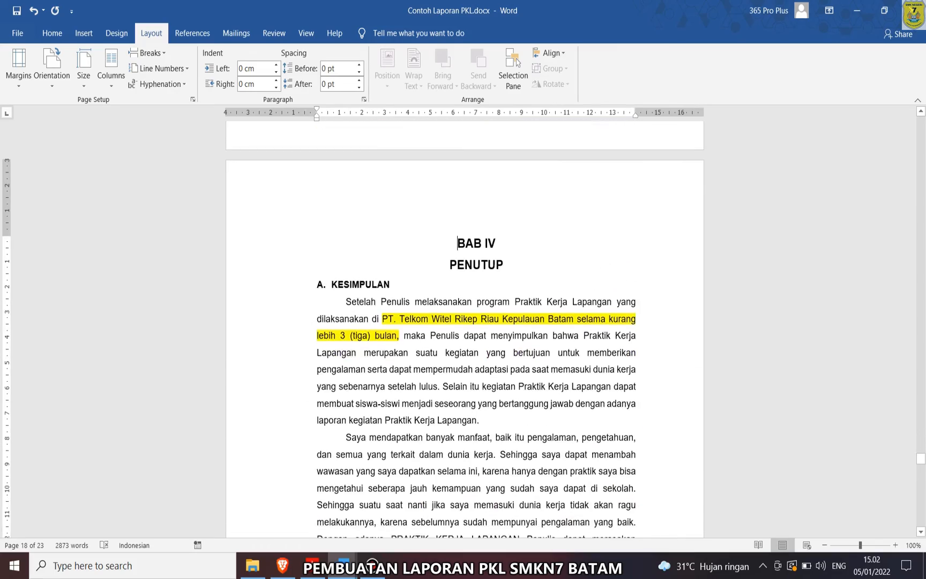
{"action": "left_click", "coordinate": [496, 441]}
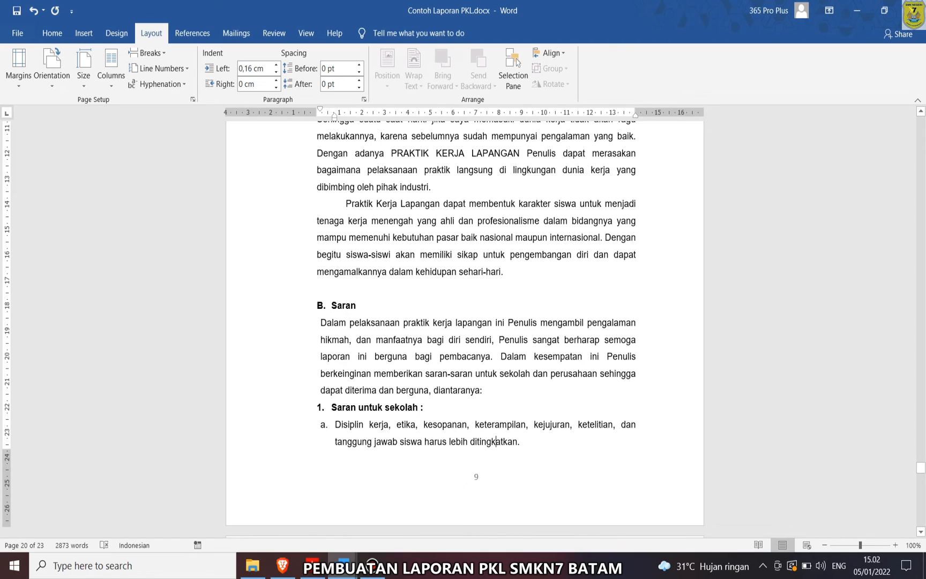
{"action": "left_click", "coordinate": [83, 33]}
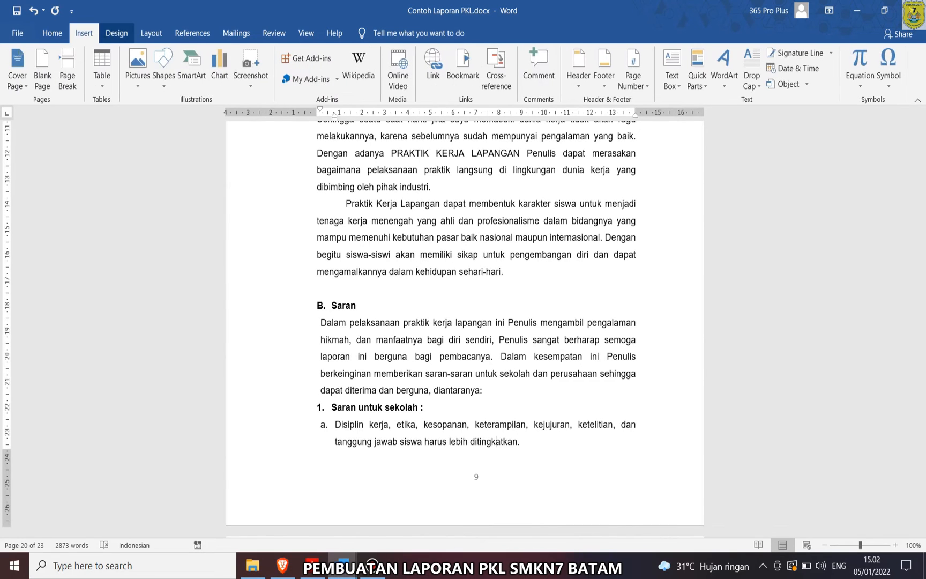
{"action": "left_click", "coordinate": [633, 75]}
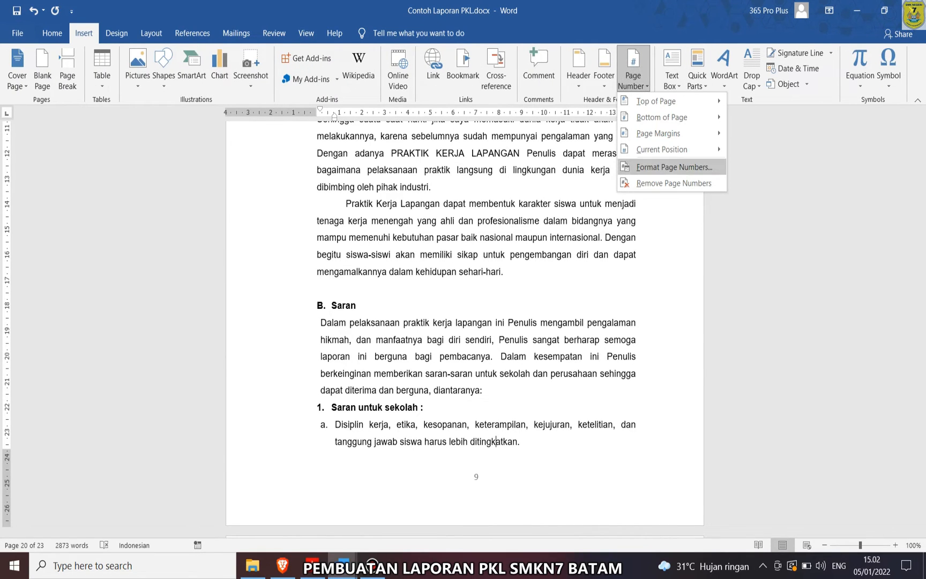
{"action": "left_click", "coordinate": [692, 166]}
{"action": "left_click", "coordinate": [455, 321]}
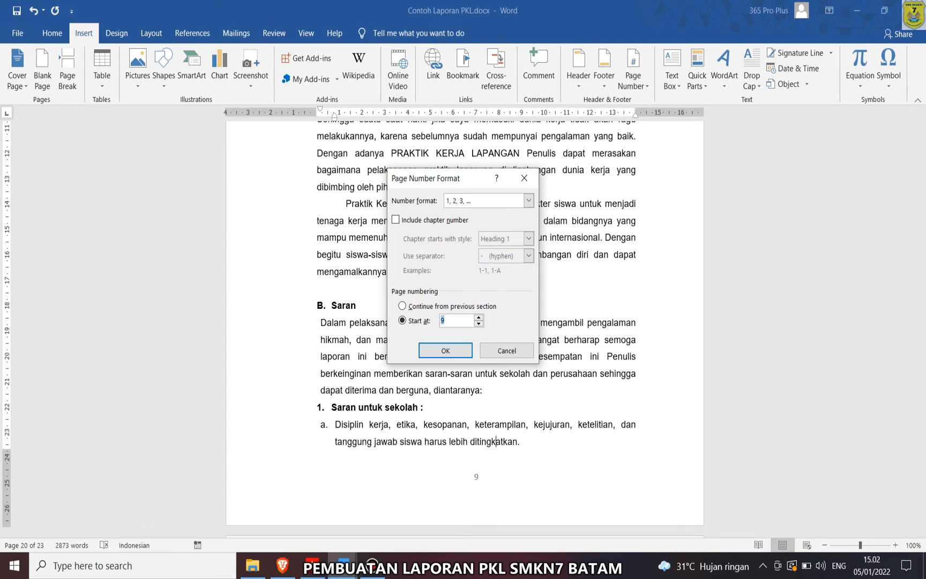
{"action": "key", "text": "Return"}
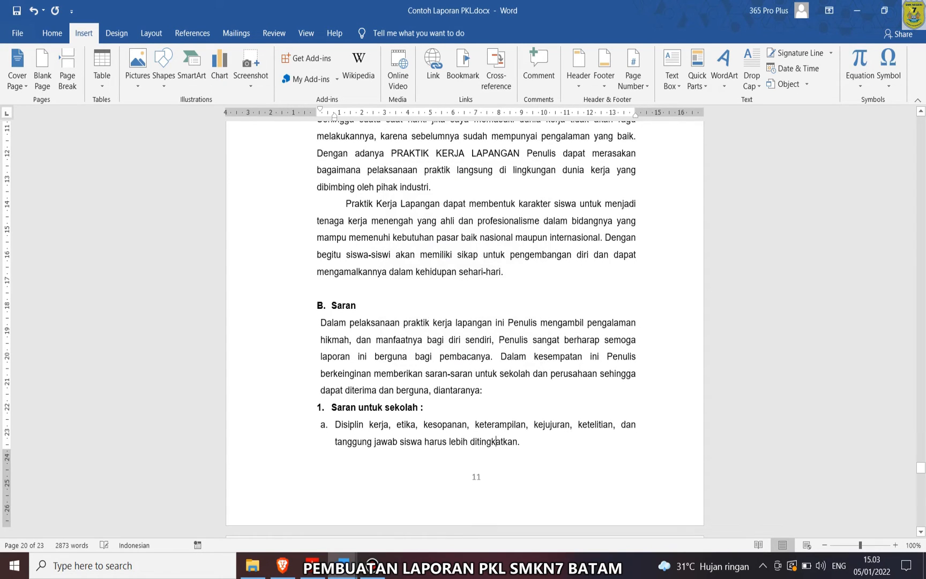
- Insert a Next Page section break directly before the DAFTAR LAMPIRAN heading
{"action": "scroll", "coordinate": [465, 322], "scroll_direction": "down", "scroll_amount": 15}
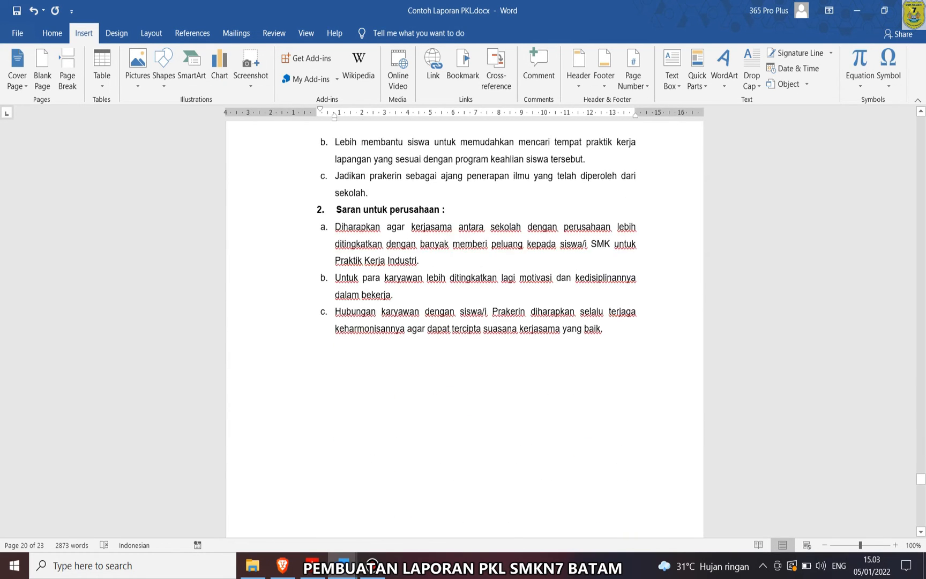
{"action": "scroll", "coordinate": [465, 322], "scroll_direction": "down", "scroll_amount": 5}
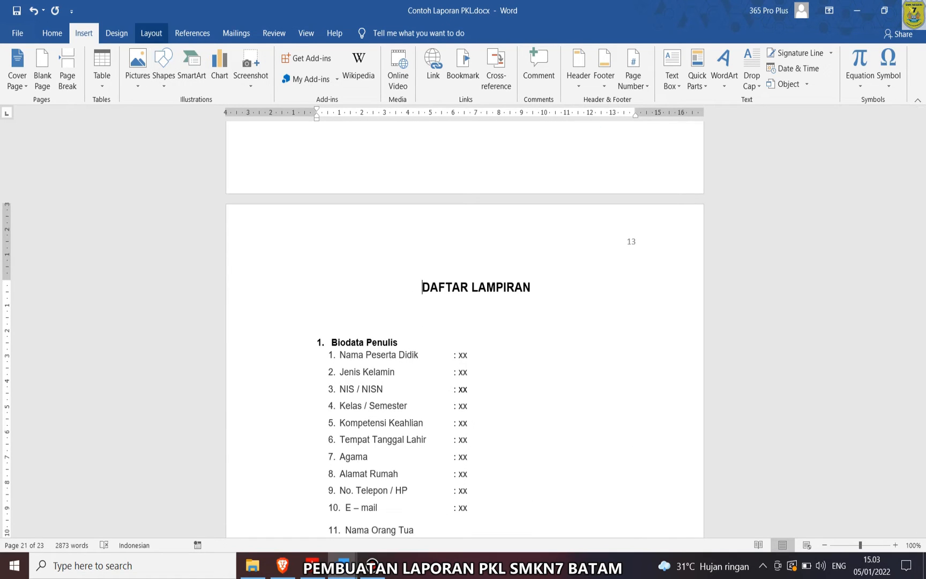
{"action": "left_click", "coordinate": [151, 33]}
{"action": "left_click", "coordinate": [150, 52]}
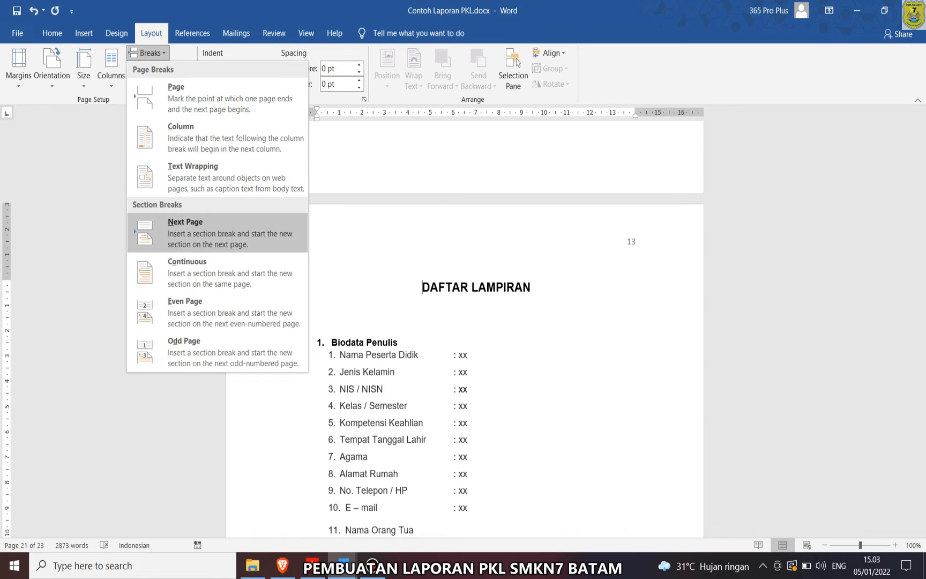
{"action": "left_click", "coordinate": [166, 217]}
- Set the page numbering of the DAFTAR LAMPIRAN section to start at 13, following on from the BAB IV pages
{"action": "scroll", "coordinate": [464, 321], "scroll_direction": "down", "scroll_amount": 7}
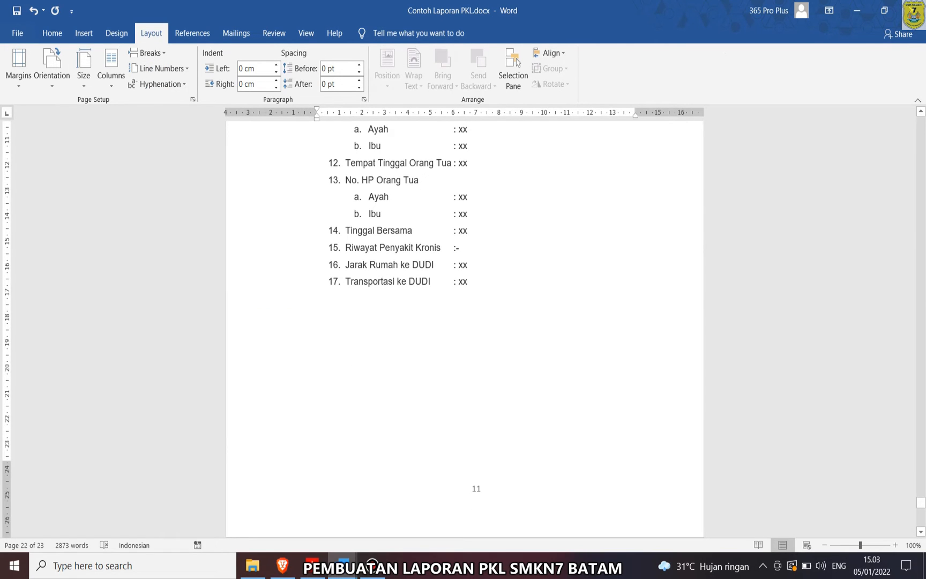
{"action": "scroll", "coordinate": [465, 321], "scroll_direction": "up", "scroll_amount": 15}
{"action": "scroll", "coordinate": [464, 321], "scroll_direction": "up", "scroll_amount": 2}
{"action": "scroll", "coordinate": [465, 322], "scroll_direction": "down", "scroll_amount": 10}
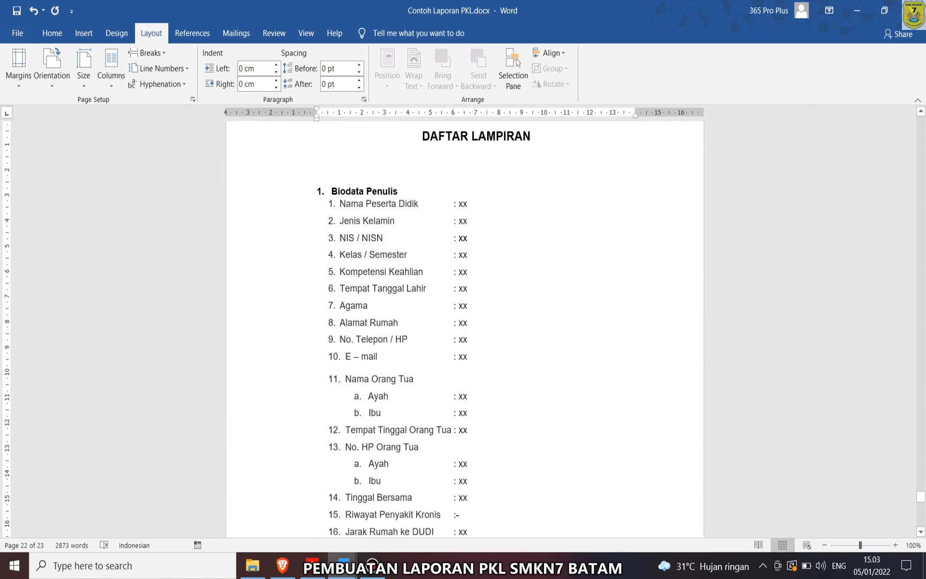
{"action": "scroll", "coordinate": [464, 322], "scroll_direction": "down", "scroll_amount": 1}
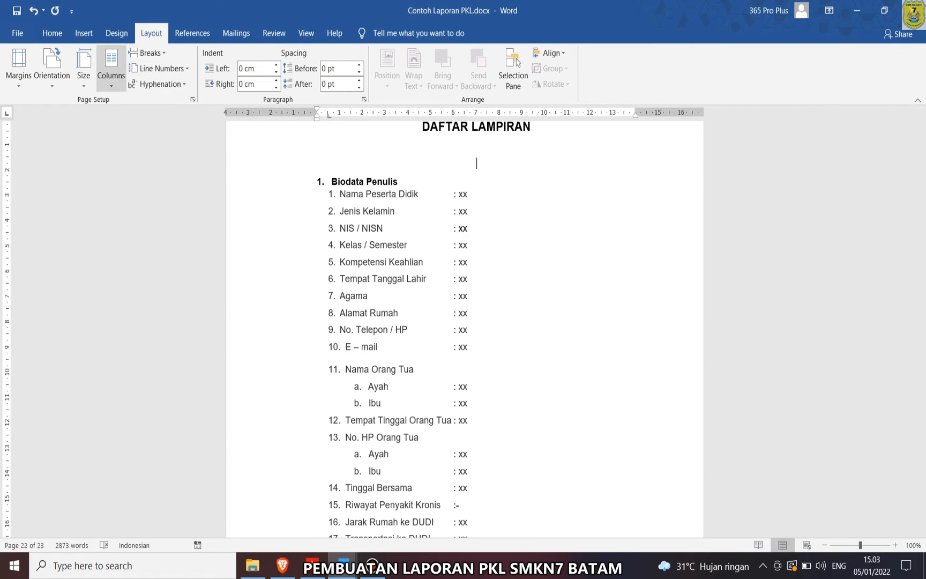
{"action": "left_click", "coordinate": [52, 33]}
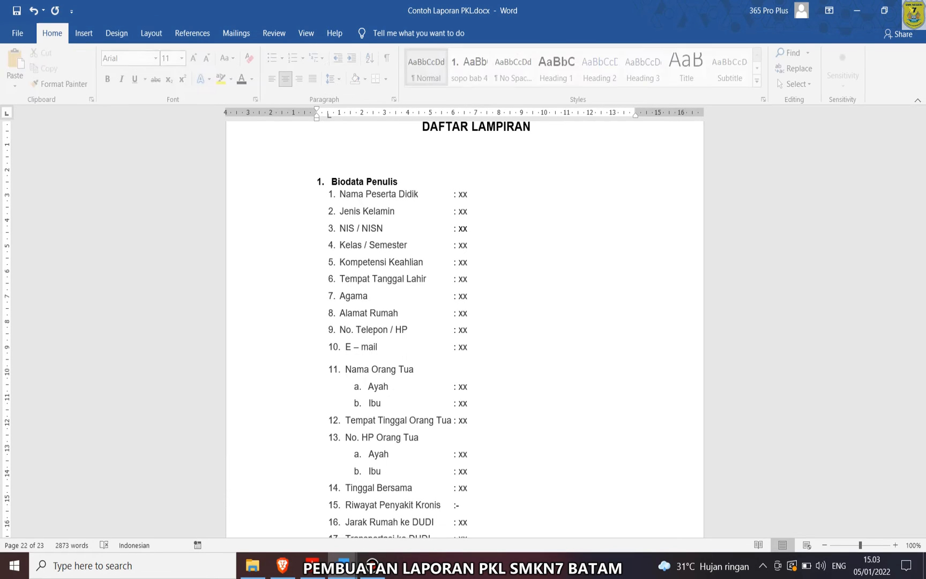
{"action": "left_click", "coordinate": [83, 33]}
{"action": "left_click", "coordinate": [632, 81]}
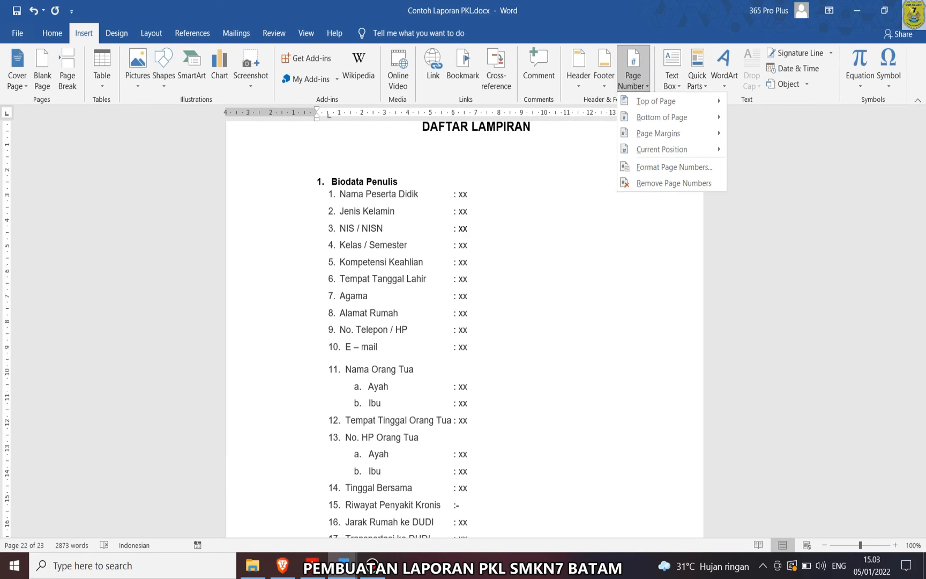
{"action": "left_click", "coordinate": [674, 166]}
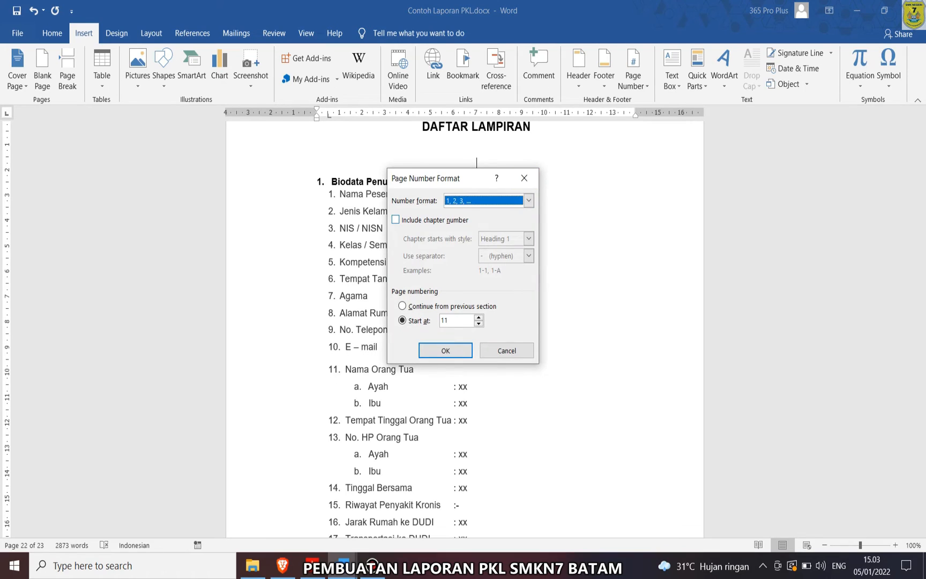
{"action": "left_click", "coordinate": [452, 321]}
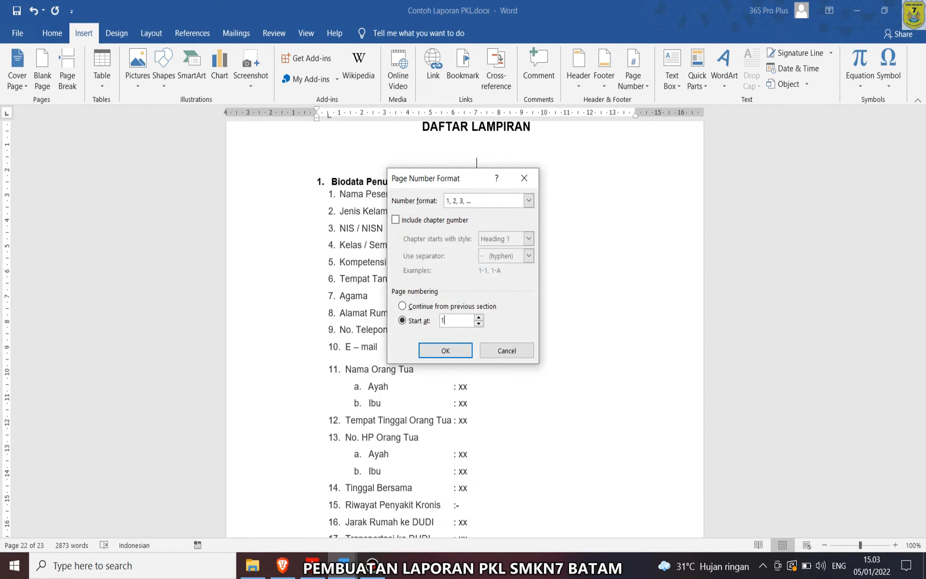
{"action": "key", "text": "Return"}
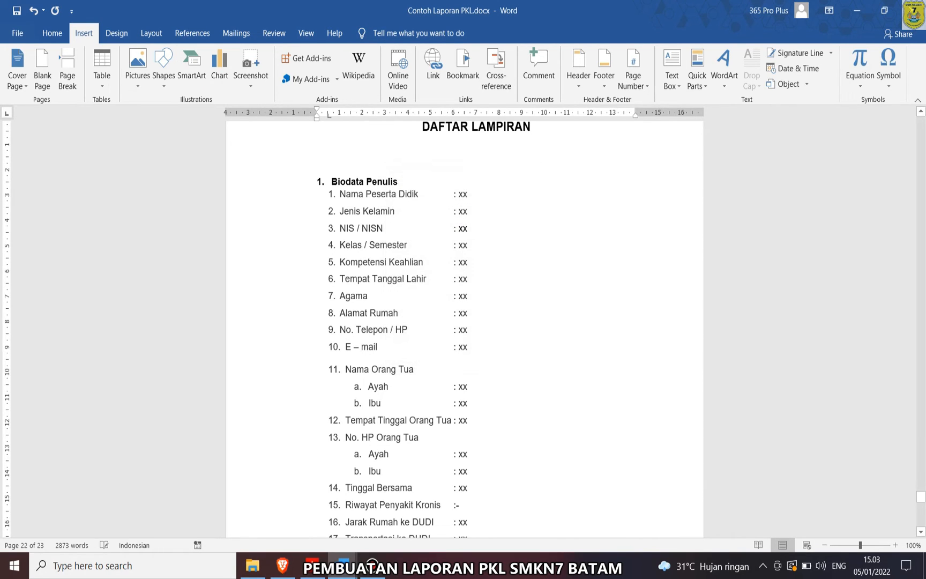
- Check the page number values and positions across the DAFTAR LAMPIRAN and BAB IV pages
{"action": "scroll", "coordinate": [463, 327], "scroll_direction": "down", "scroll_amount": 3}
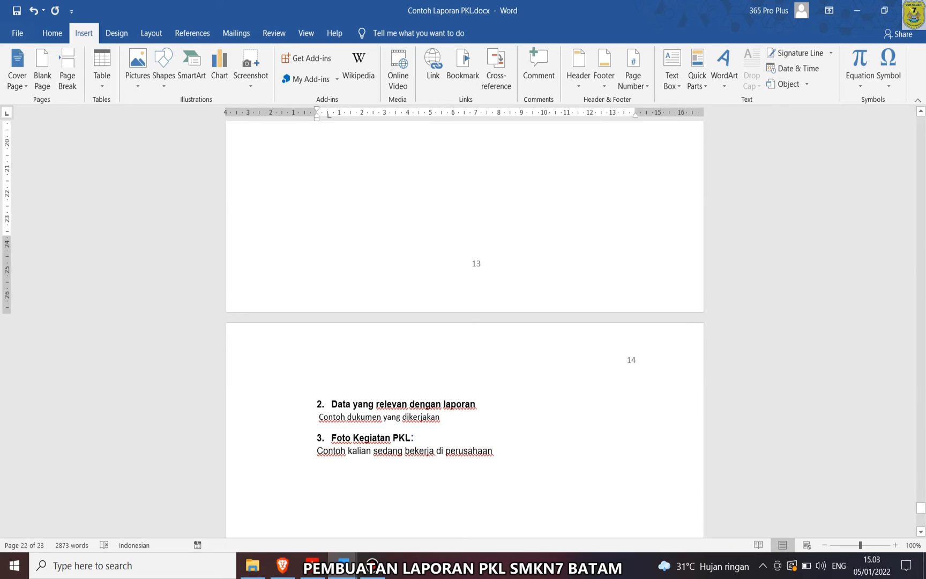
{"action": "scroll", "coordinate": [464, 321], "scroll_direction": "down", "scroll_amount": 10}
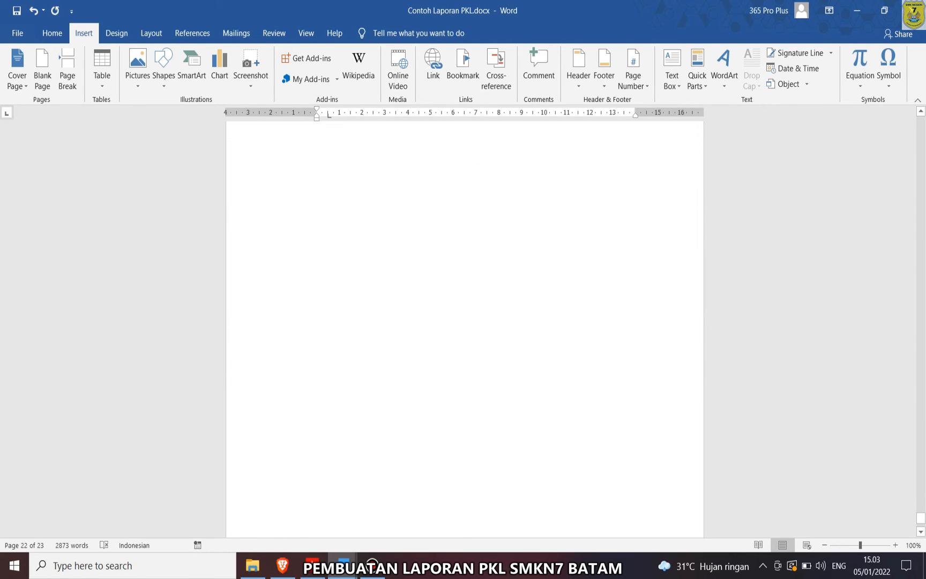
{"action": "scroll", "coordinate": [464, 322], "scroll_direction": "up", "scroll_amount": 10}
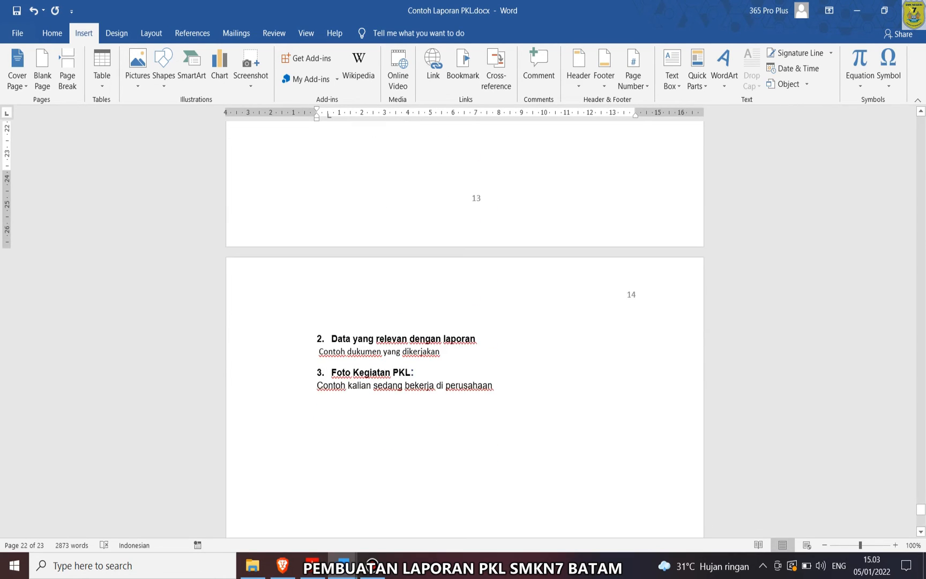
{"action": "left_click", "coordinate": [424, 352]}
{"action": "scroll", "coordinate": [424, 352], "scroll_direction": "up", "scroll_amount": 13}
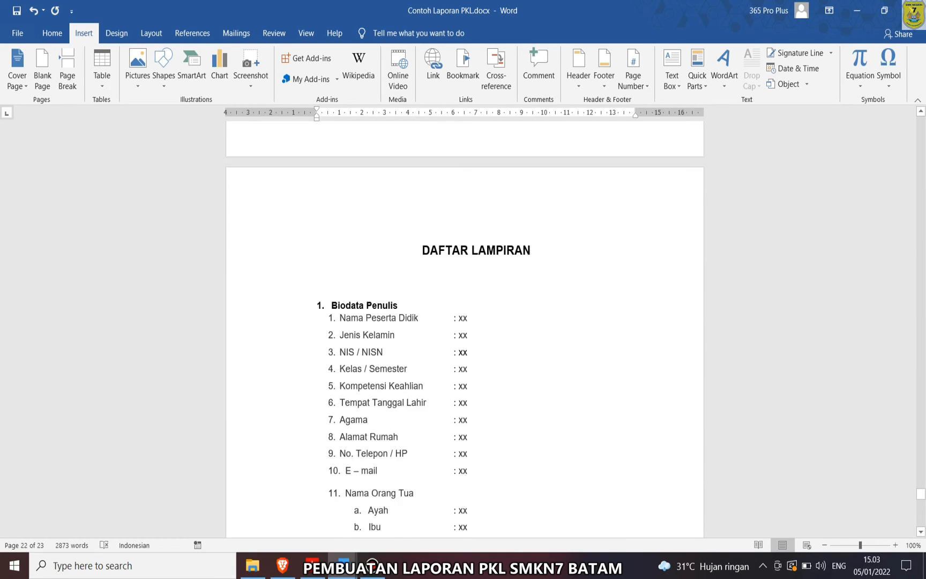
{"action": "scroll", "coordinate": [464, 322], "scroll_direction": "up", "scroll_amount": 5}
{"action": "scroll", "coordinate": [464, 322], "scroll_direction": "up", "scroll_amount": 6}
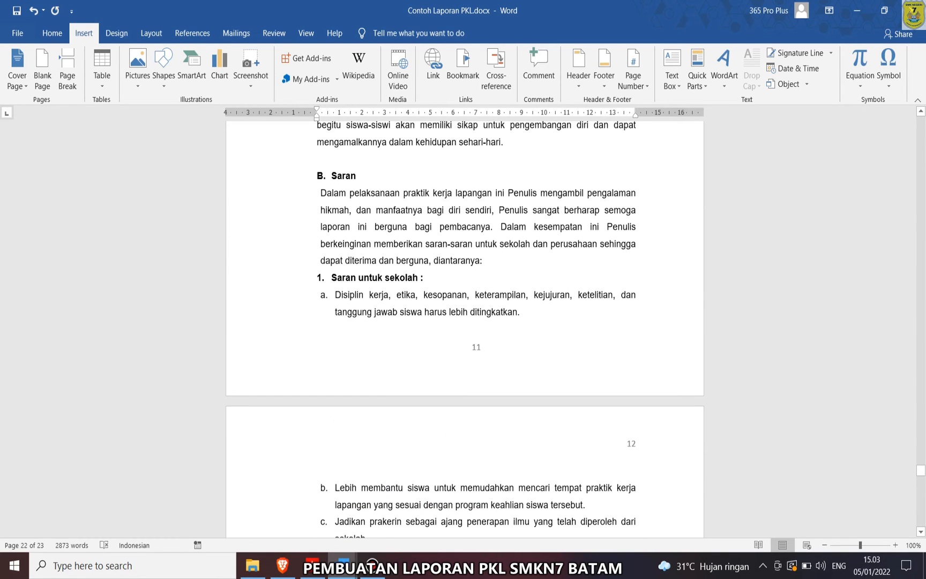
{"action": "scroll", "coordinate": [464, 321], "scroll_direction": "up", "scroll_amount": 2}
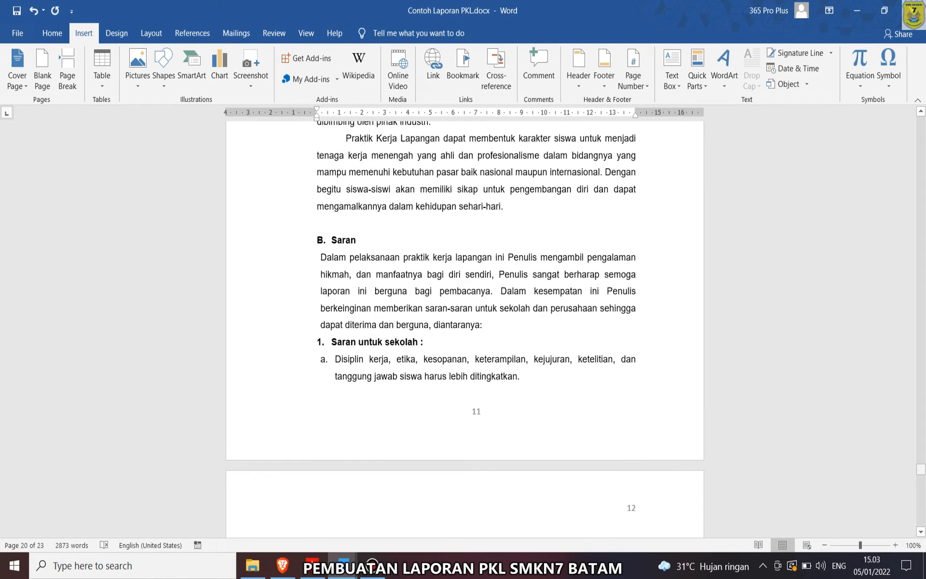
- Start a new style named BAB from the formatting of the blank line below the DAFTAR ISI heading
{"action": "left_click_drag", "start_coordinate": [921, 470], "coordinate": [920, 127]}
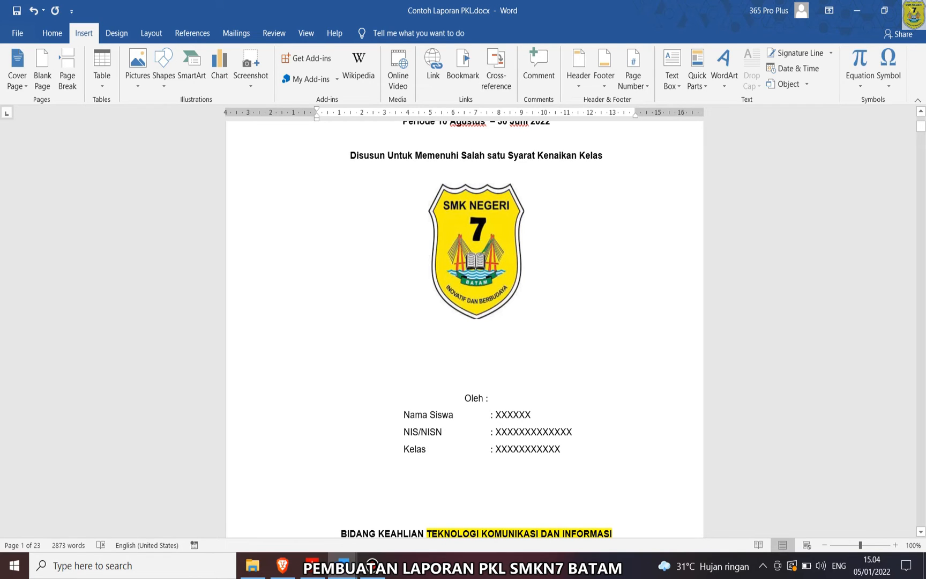
{"action": "scroll", "coordinate": [464, 322], "scroll_direction": "down", "scroll_amount": 20}
{"action": "scroll", "coordinate": [464, 321], "scroll_direction": "down", "scroll_amount": 20}
{"action": "scroll", "coordinate": [464, 329], "scroll_direction": "down", "scroll_amount": 20}
{"action": "scroll", "coordinate": [464, 329], "scroll_direction": "down", "scroll_amount": 18}
{"action": "left_click", "coordinate": [476, 281]}
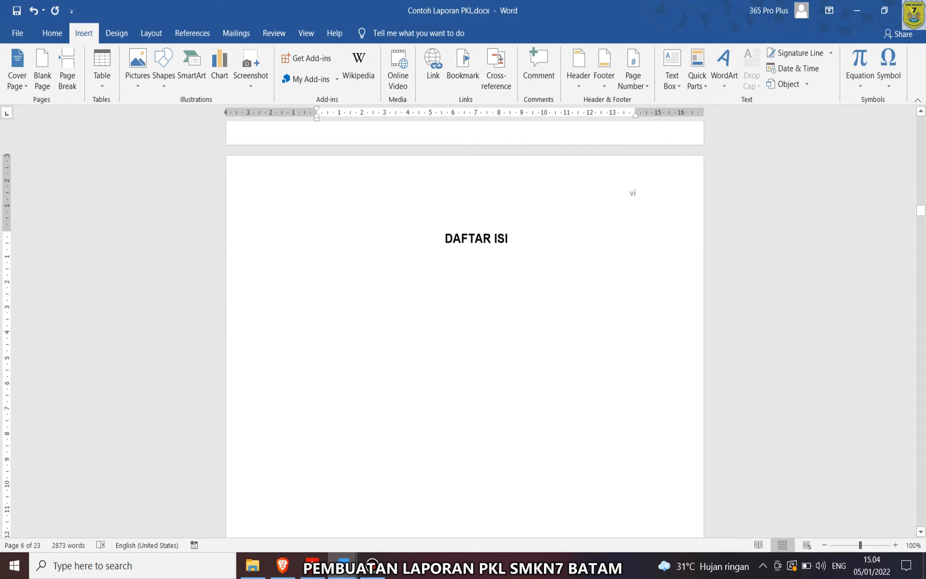
{"action": "left_click", "coordinate": [52, 33]}
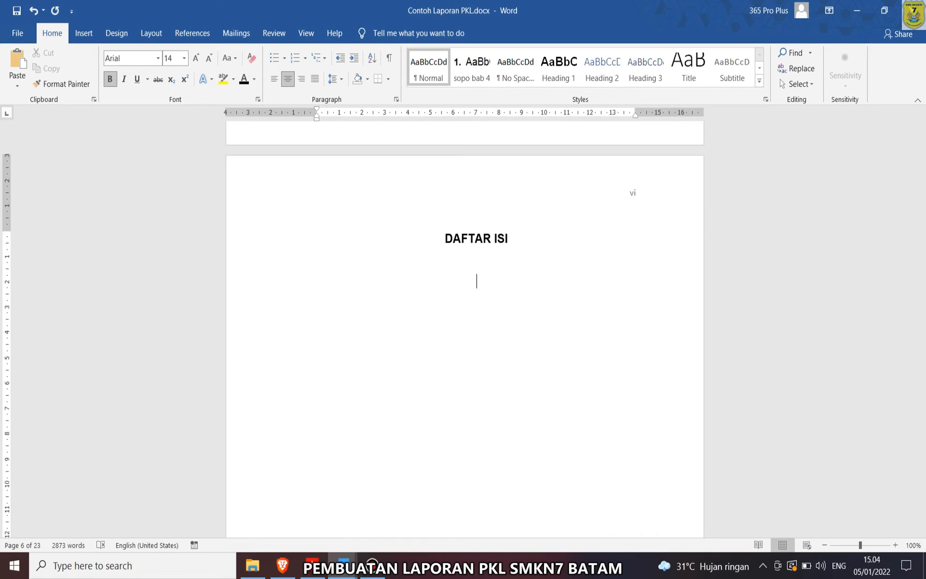
{"action": "left_click", "coordinate": [759, 81]}
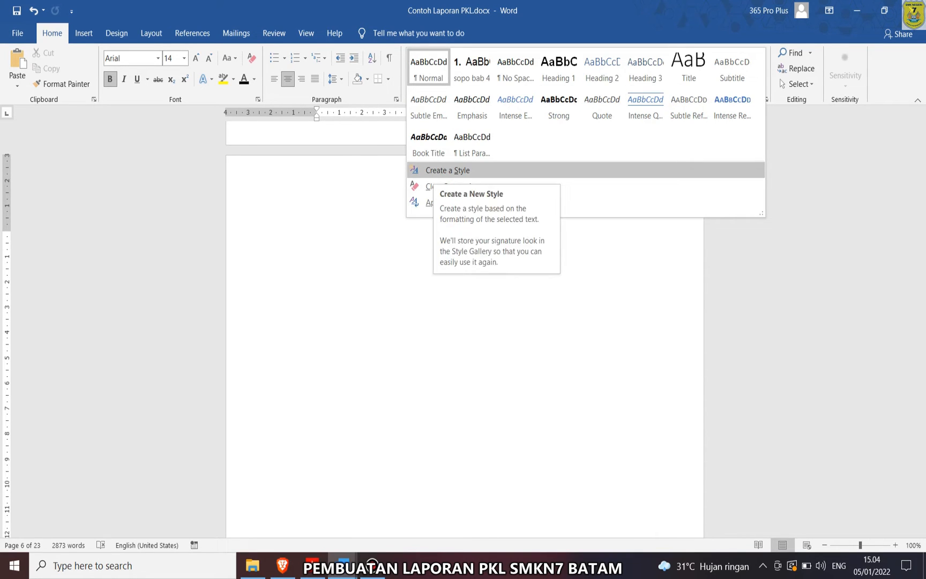
{"action": "left_click", "coordinate": [447, 170]}
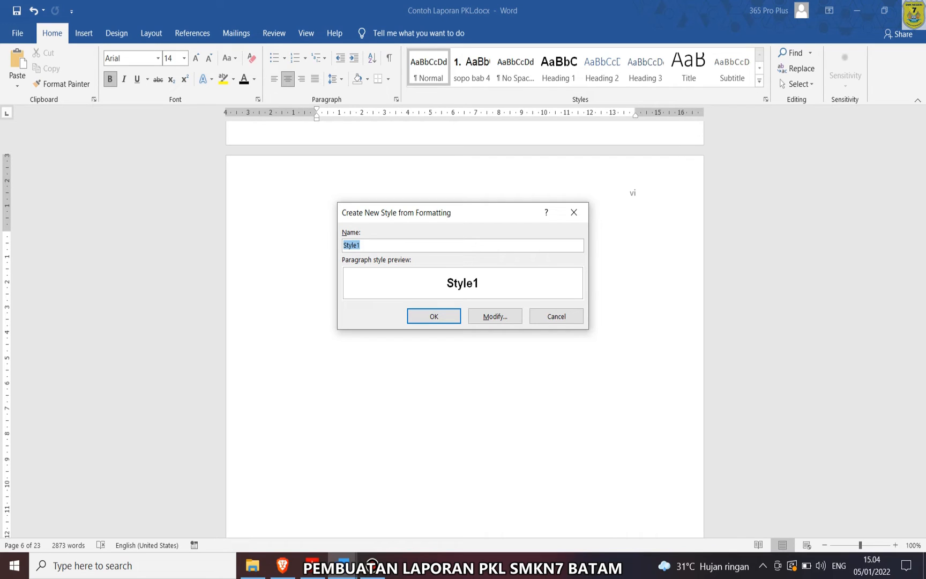
{"action": "type", "text": "BAB"}
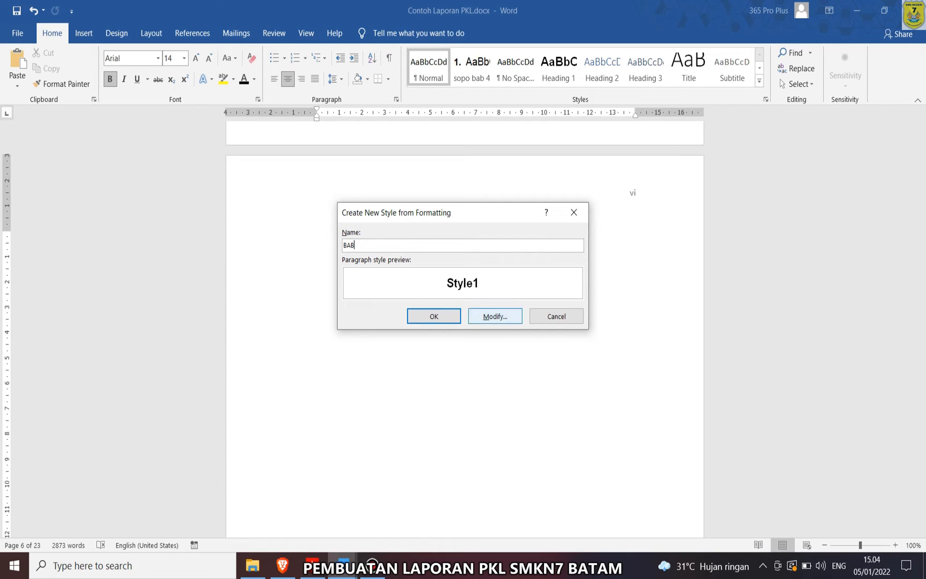
- Save the BAB style with bold, centred Arial 14 pt text and 1.5 line spacing, based on Normal
{"action": "left_click", "coordinate": [495, 316]}
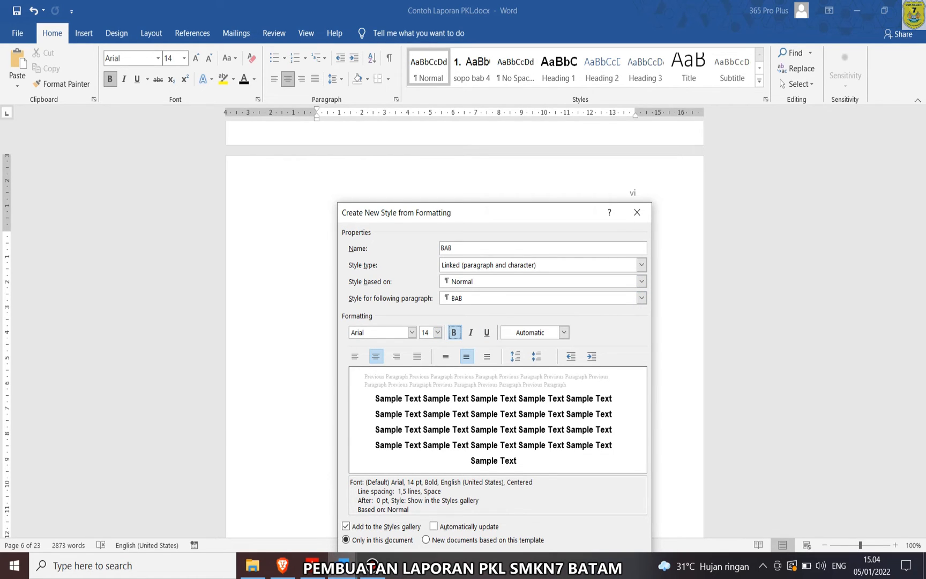
{"action": "left_click", "coordinate": [454, 332]}
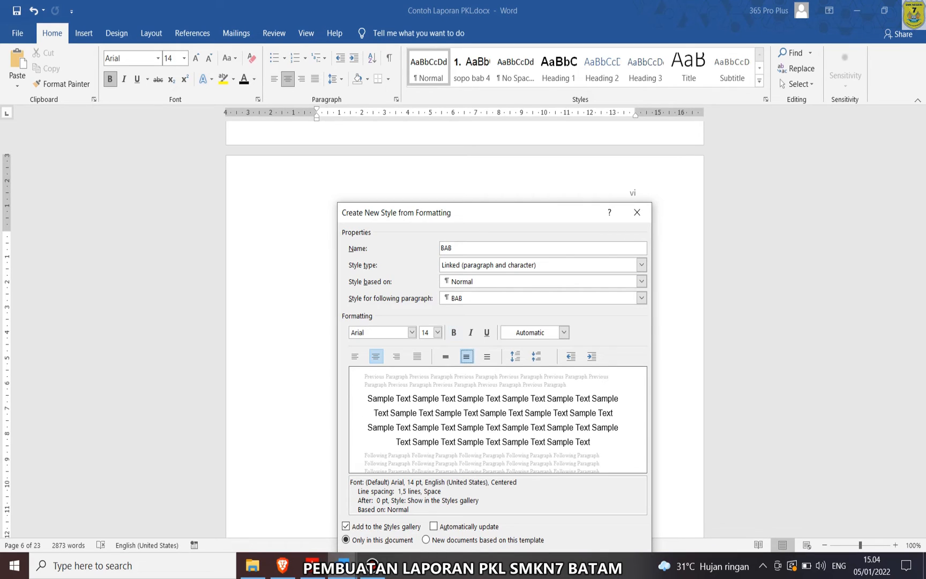
{"action": "left_click", "coordinate": [454, 332]}
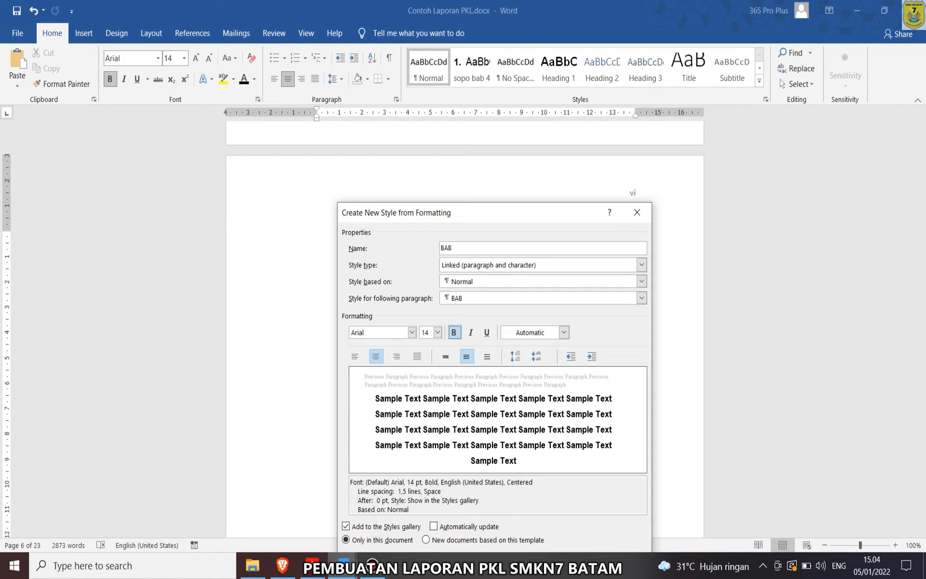
{"action": "left_click_drag", "start_coordinate": [493, 213], "coordinate": [520, 68]}
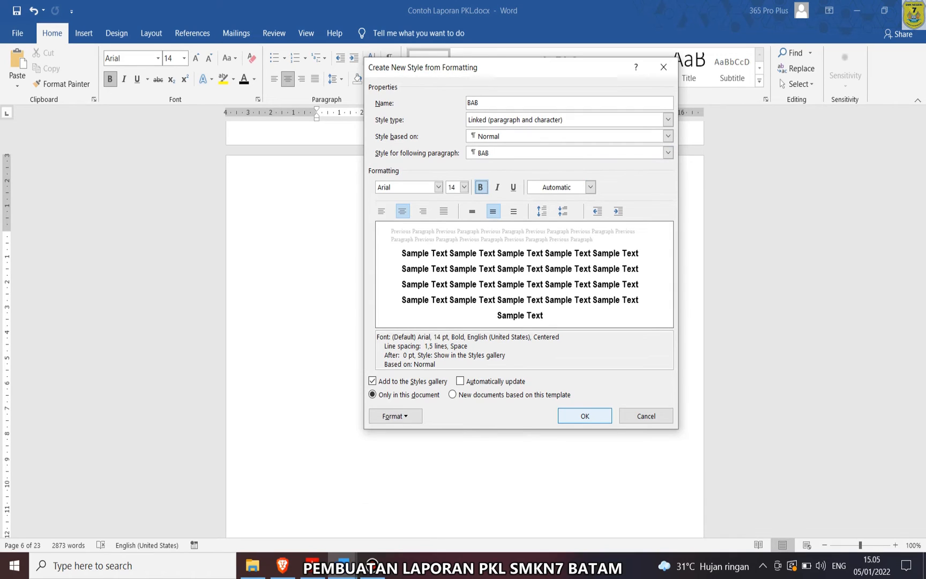
{"action": "left_click", "coordinate": [585, 416]}
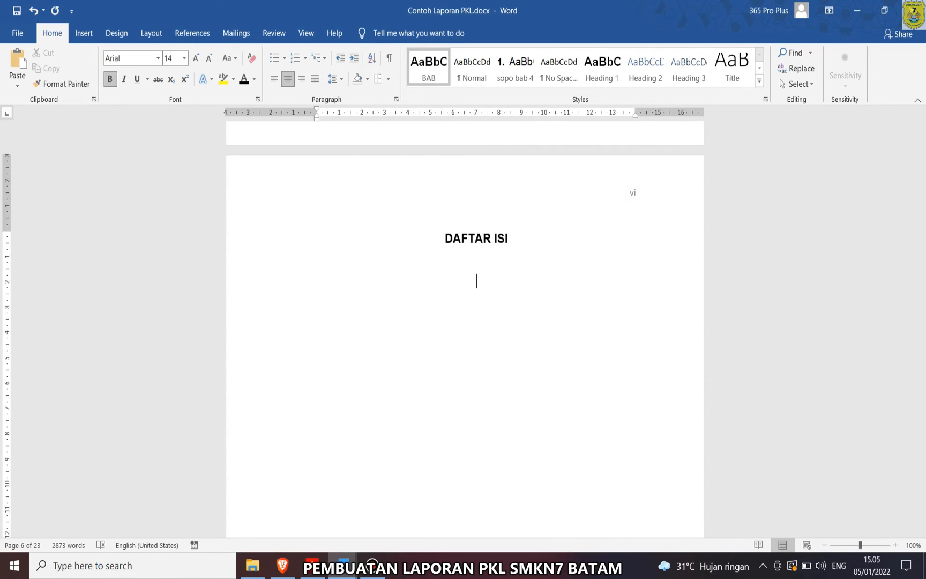
- Start another new style named SUB BAB and open its full formatting options
{"action": "left_click", "coordinate": [759, 80]}
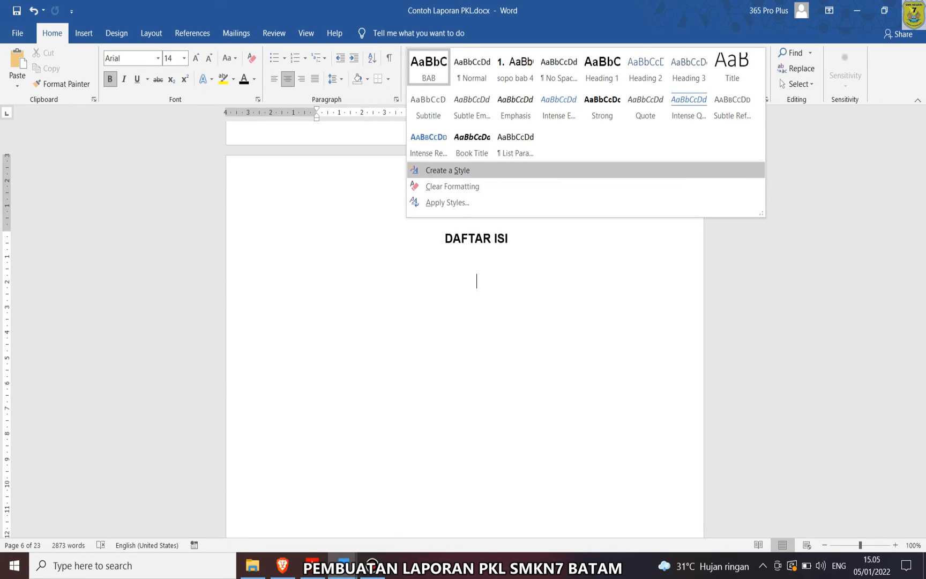
{"action": "left_click", "coordinate": [447, 170]}
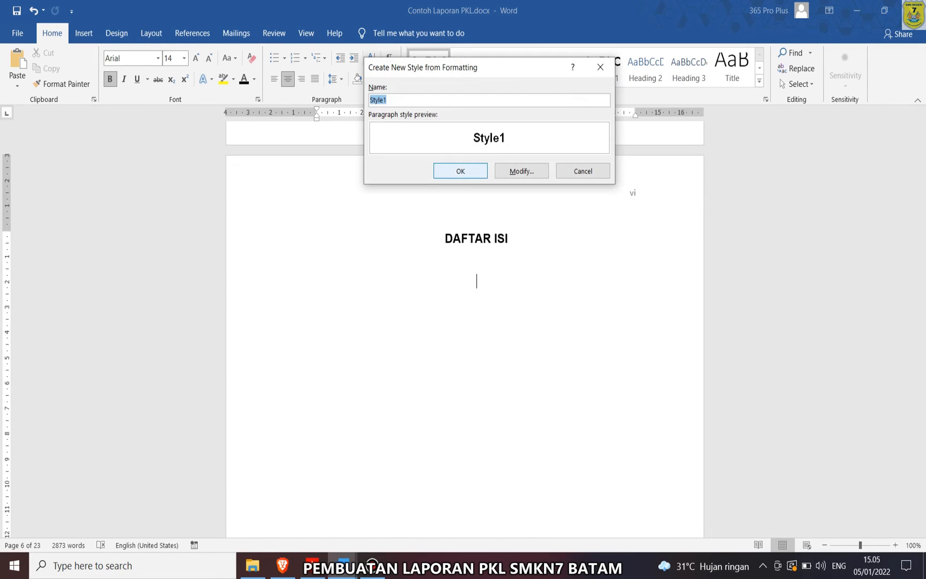
{"action": "type", "text": "SU"}
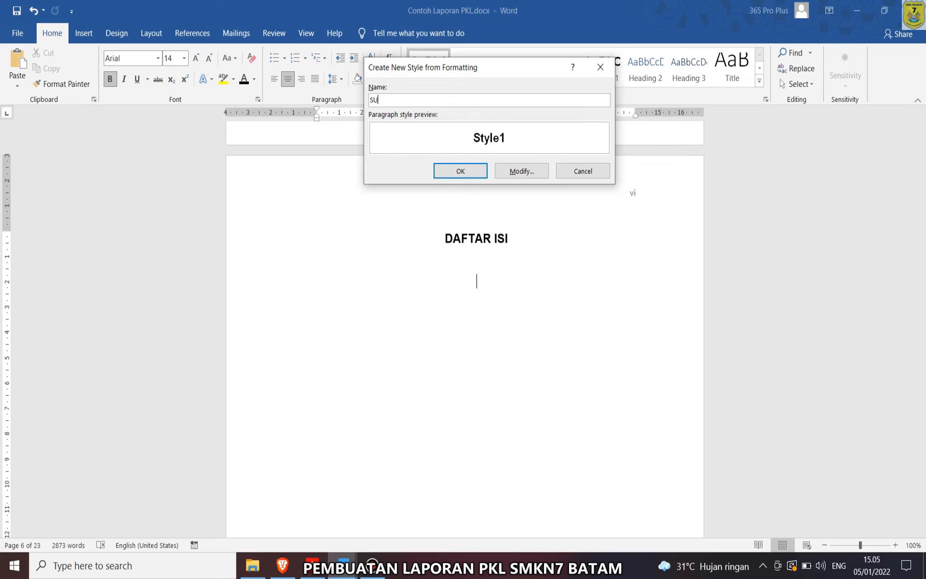
{"action": "type", "text": "BBAB"}
{"action": "left_click", "coordinate": [382, 100]}
{"action": "left_click", "coordinate": [521, 171]}
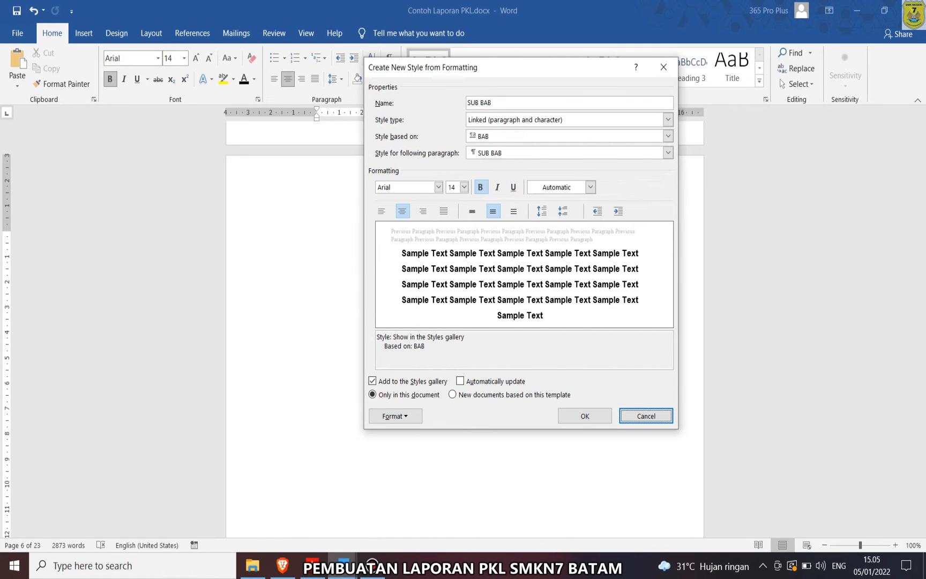
- Format the SUB BAB style as left-aligned, bold Arial text at 11 pt
{"action": "left_click", "coordinate": [382, 211]}
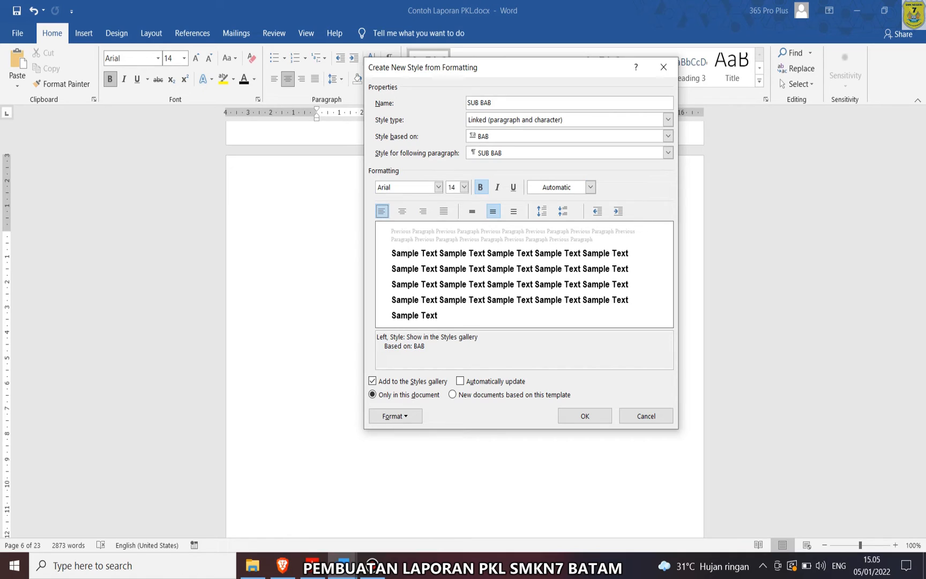
{"action": "left_click", "coordinate": [464, 187]}
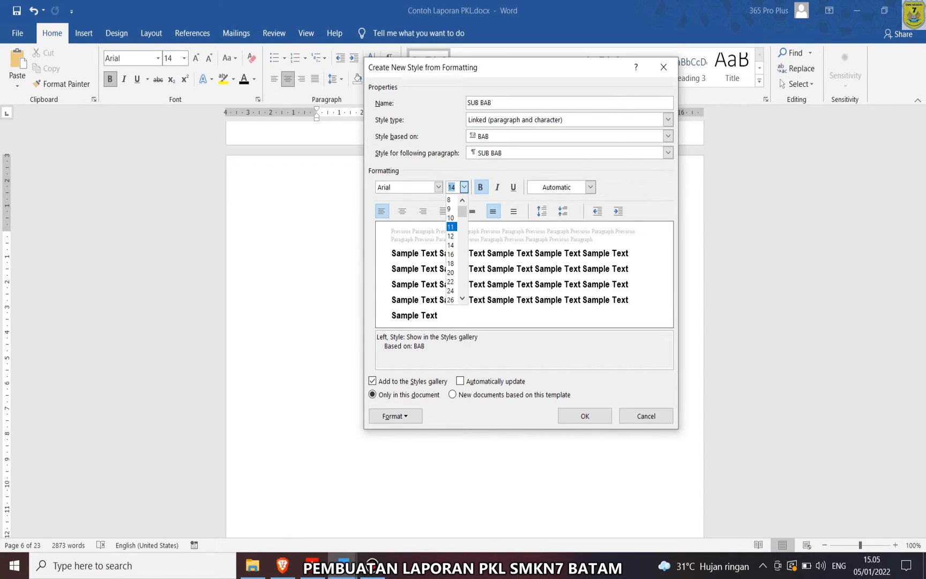
{"action": "left_click", "coordinate": [451, 236]}
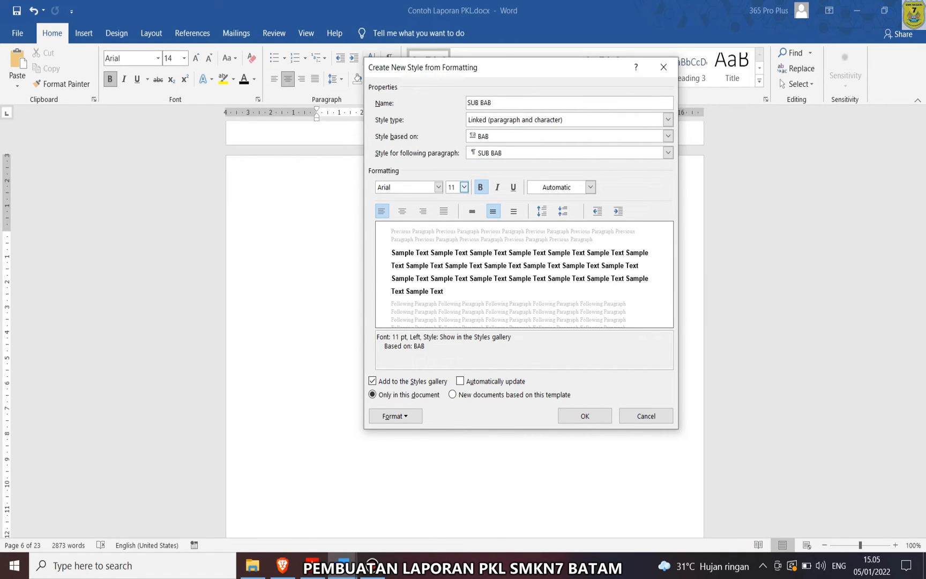
{"action": "left_click", "coordinate": [481, 187]}
{"action": "left_click", "coordinate": [481, 187]}
- Add the A., B., C. numbering format to the SUB BAB style
{"action": "left_click", "coordinate": [395, 416]}
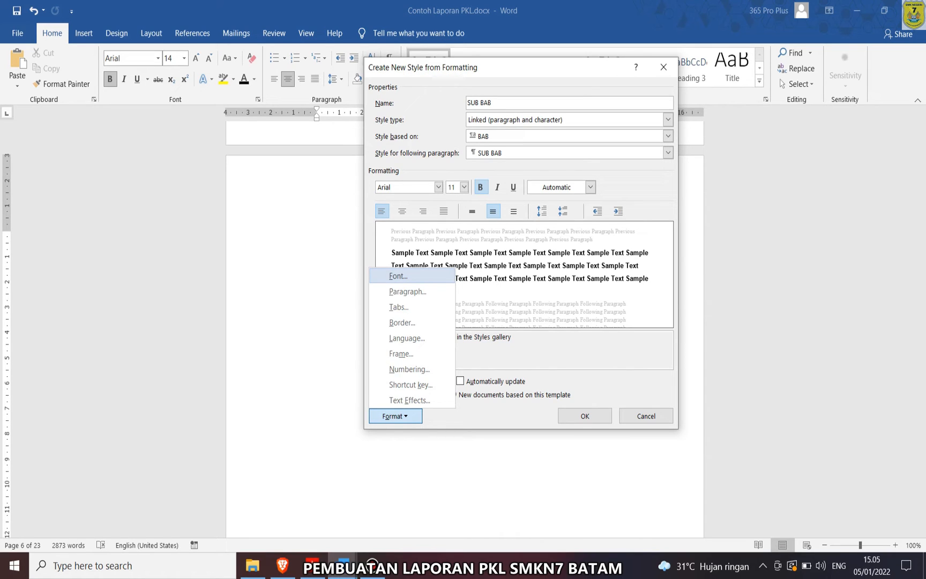
{"action": "left_click", "coordinate": [409, 368]}
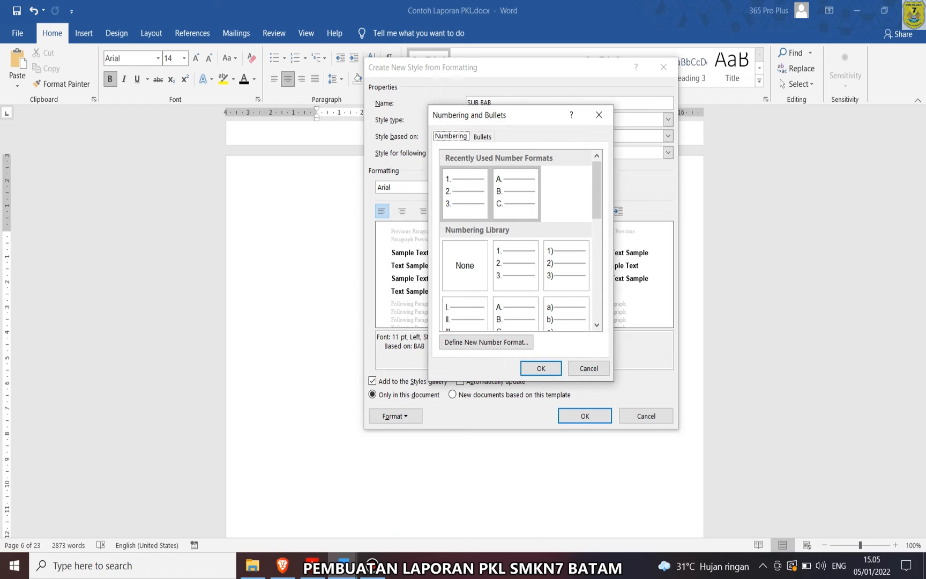
{"action": "left_click", "coordinate": [512, 193]}
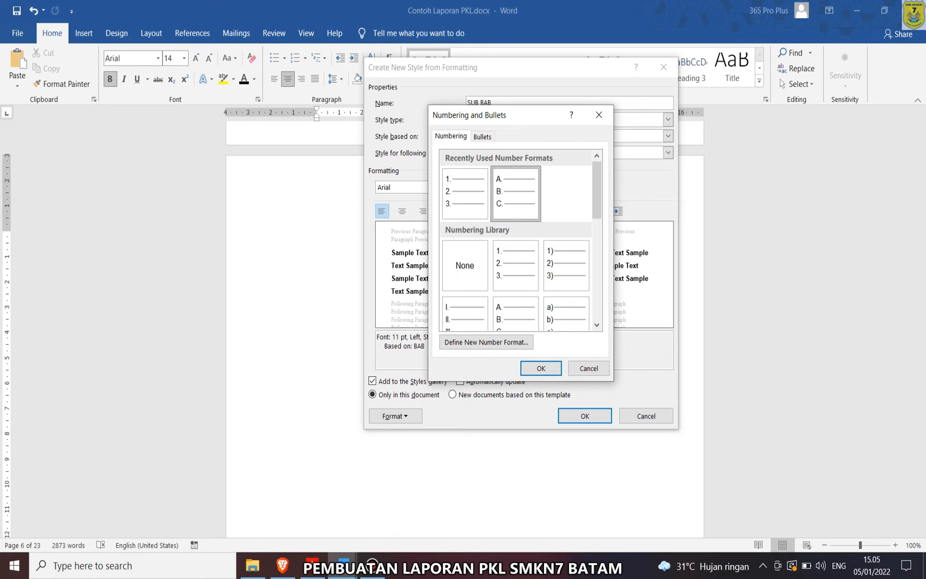
{"action": "left_click", "coordinate": [541, 368]}
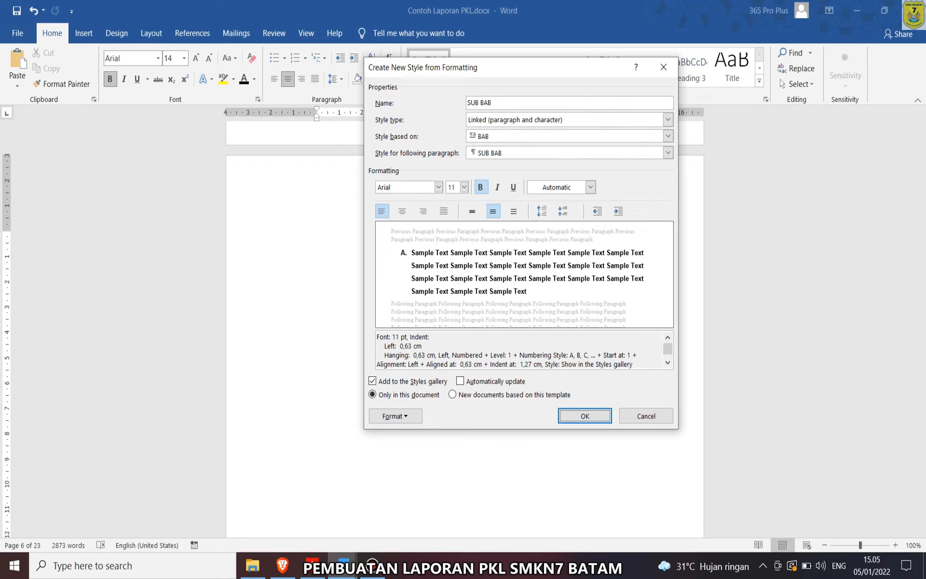
- Keep the SUB BAB style at 1.5 line spacing and increase its paragraph spacing to 18 pt before
{"action": "left_click", "coordinate": [471, 211]}
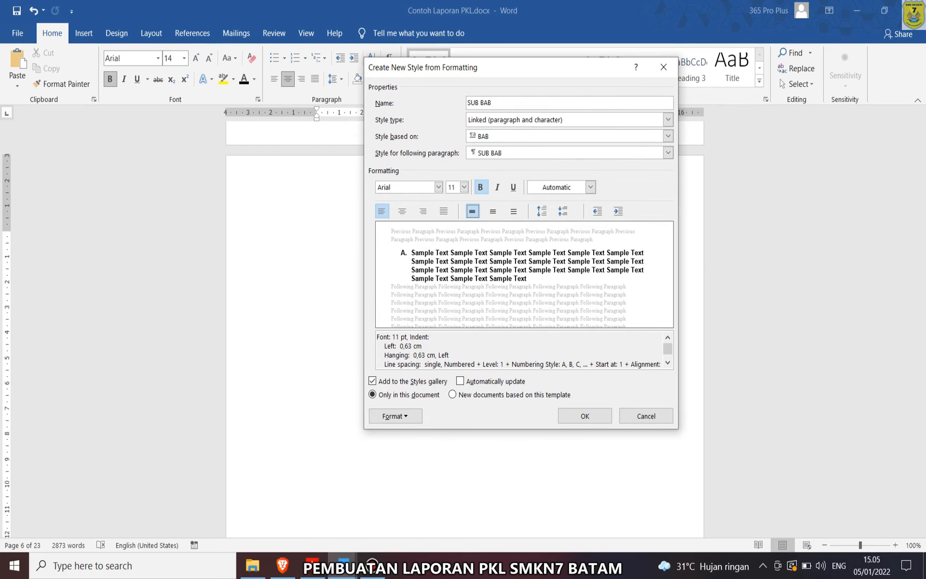
{"action": "left_click", "coordinate": [492, 212]}
{"action": "left_click", "coordinate": [472, 211]}
{"action": "left_click", "coordinate": [493, 210]}
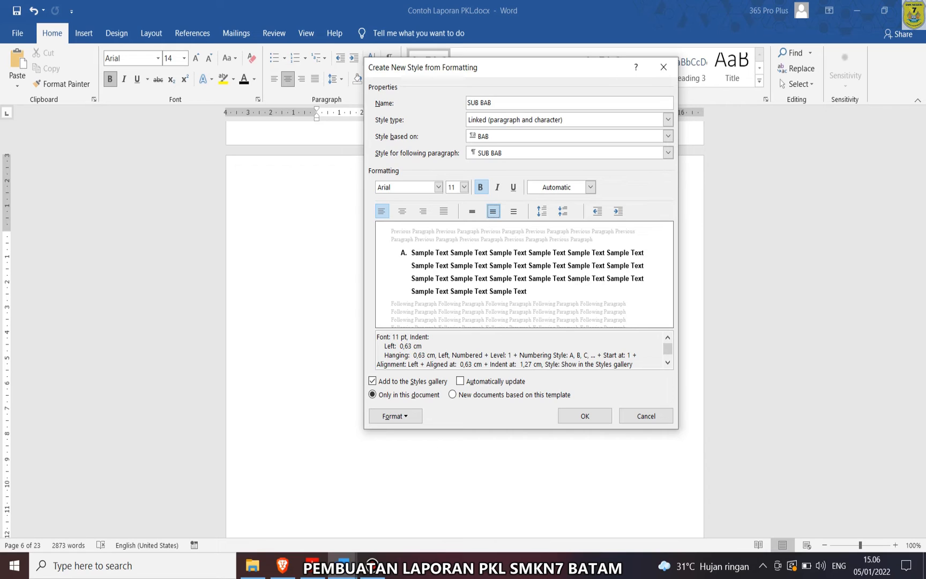
{"action": "left_click", "coordinate": [542, 210]}
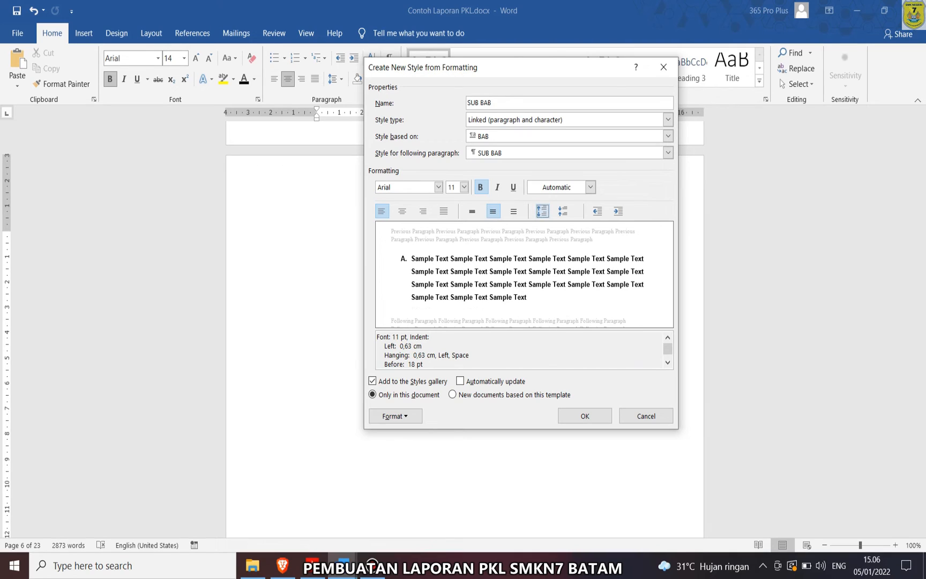
- Give the SUB BAB style 6 pt spacing before and a 0 cm left indent, and create the style
{"action": "left_click", "coordinate": [563, 210]}
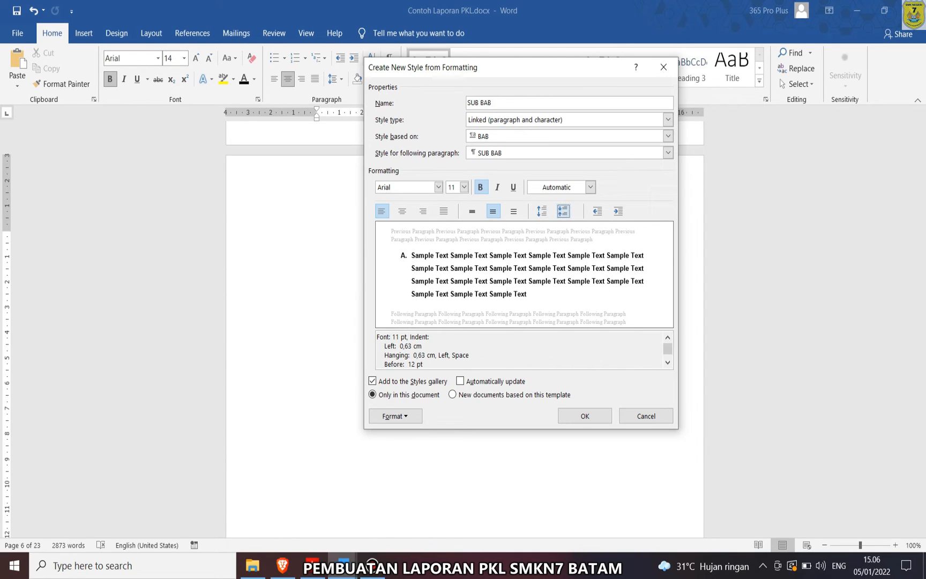
{"action": "left_click", "coordinate": [597, 210]}
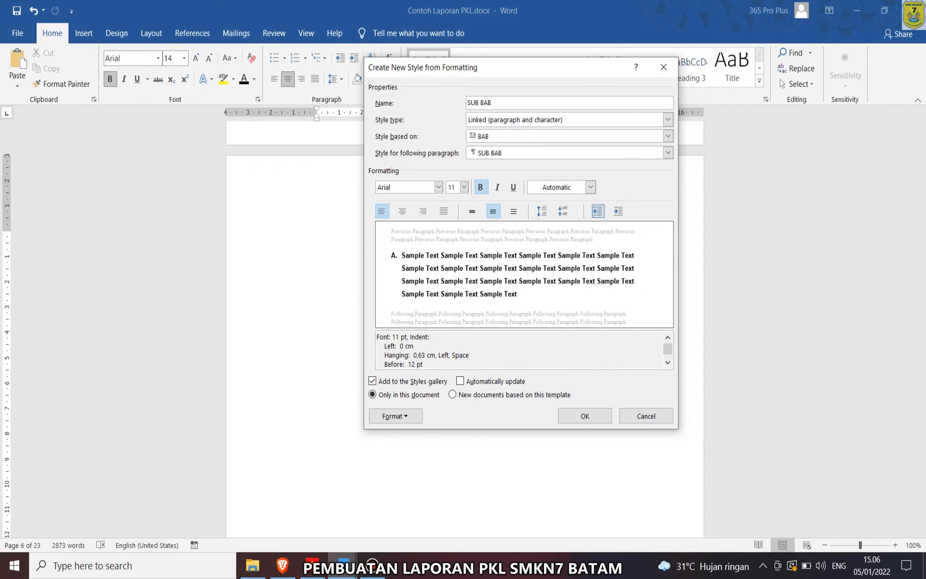
{"action": "left_click", "coordinate": [542, 210]}
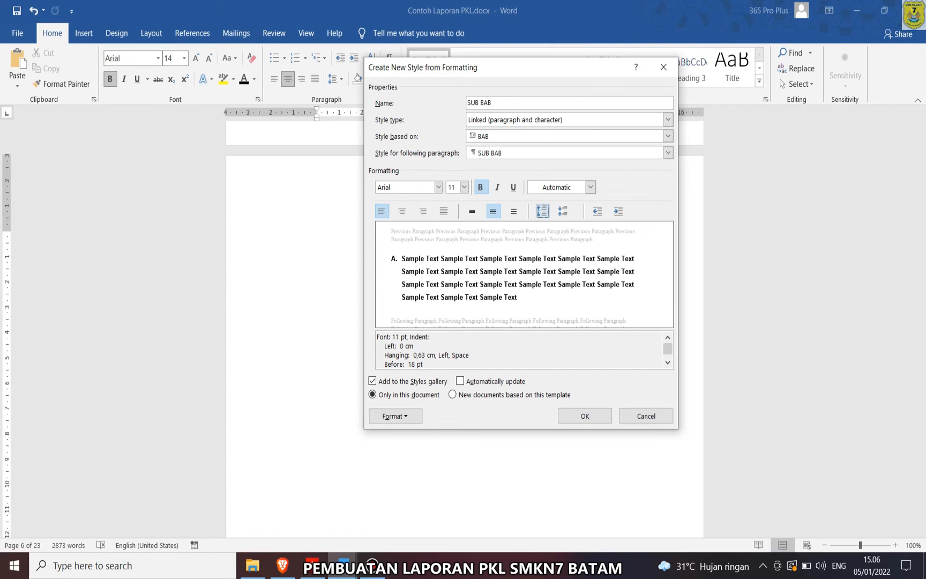
{"action": "left_click", "coordinate": [562, 211]}
{"action": "left_click", "coordinate": [563, 210]}
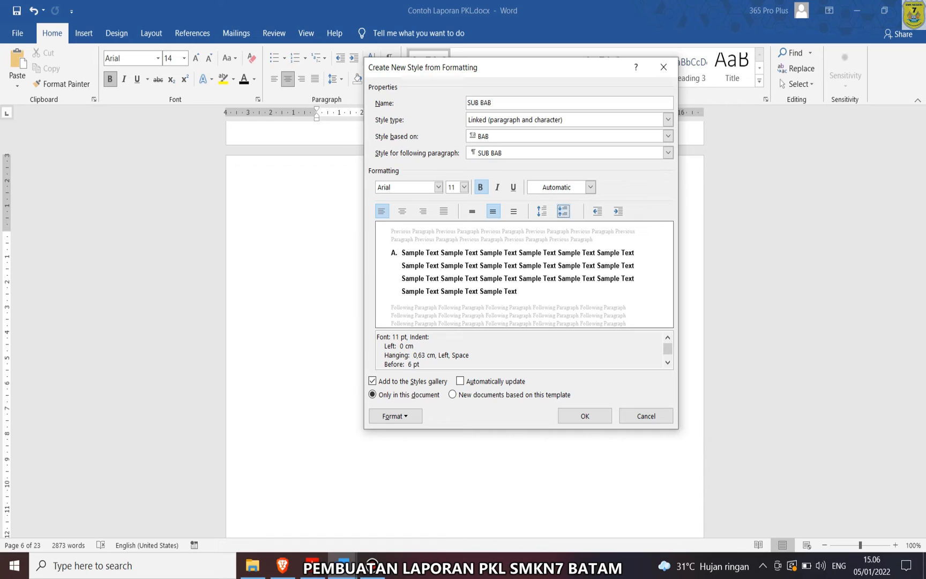
{"action": "left_click", "coordinate": [585, 416]}
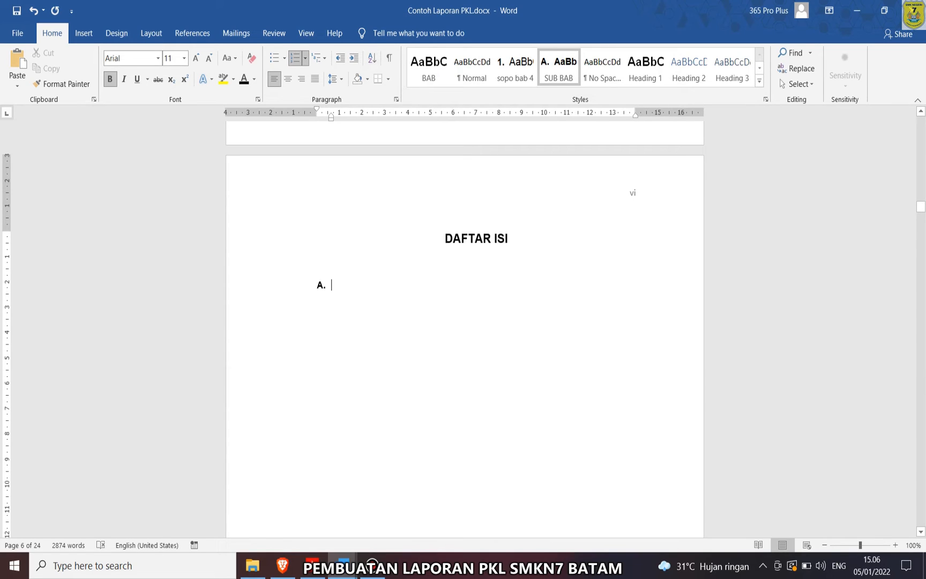
- Apply the BAB style to the heading LEMBAR PENGESAHAN PIHAK SEKOLAH on page ii
{"action": "scroll", "coordinate": [464, 322], "scroll_direction": "up", "scroll_amount": 6}
{"action": "scroll", "coordinate": [465, 321], "scroll_direction": "up", "scroll_amount": 6}
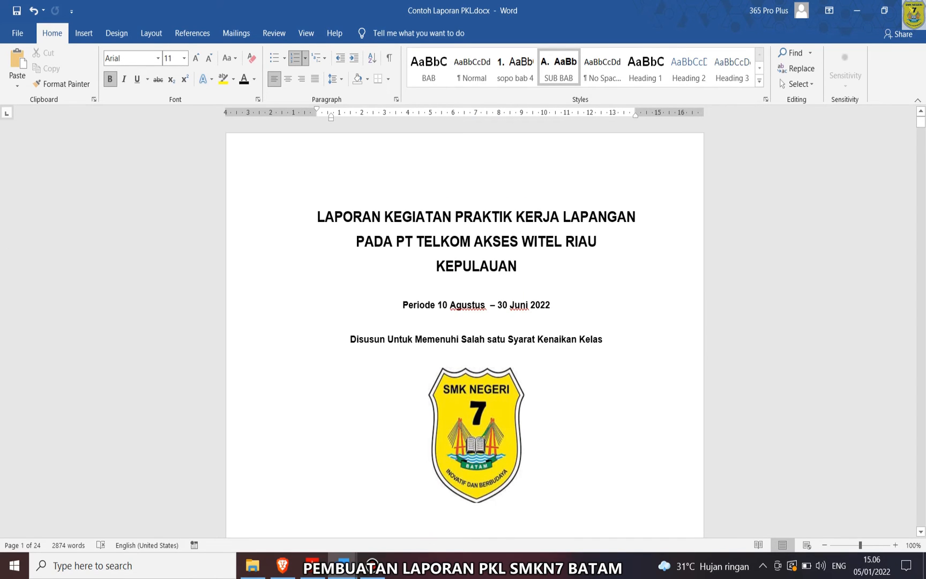
{"action": "scroll", "coordinate": [465, 321], "scroll_direction": "down", "scroll_amount": 10}
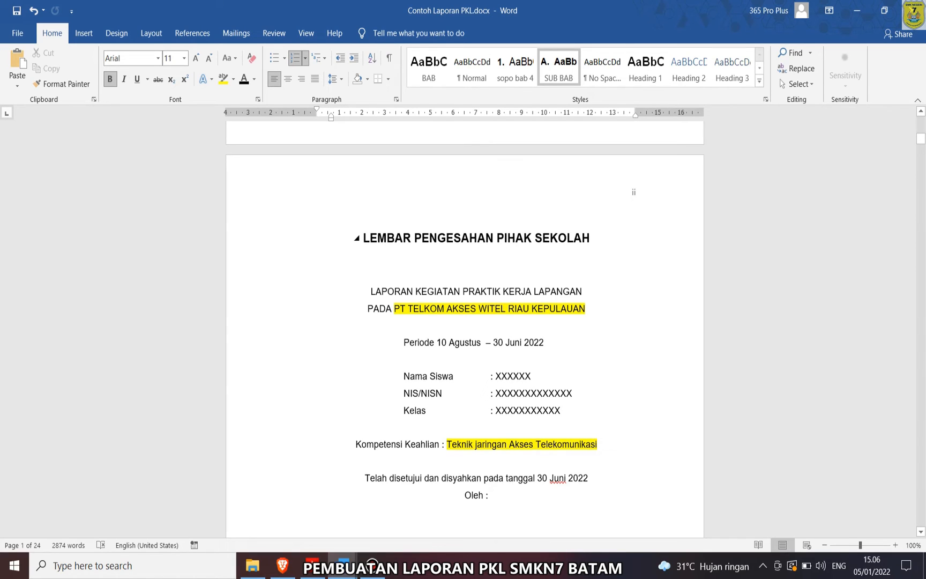
{"action": "left_click_drag", "start_coordinate": [591, 239], "coordinate": [363, 239]}
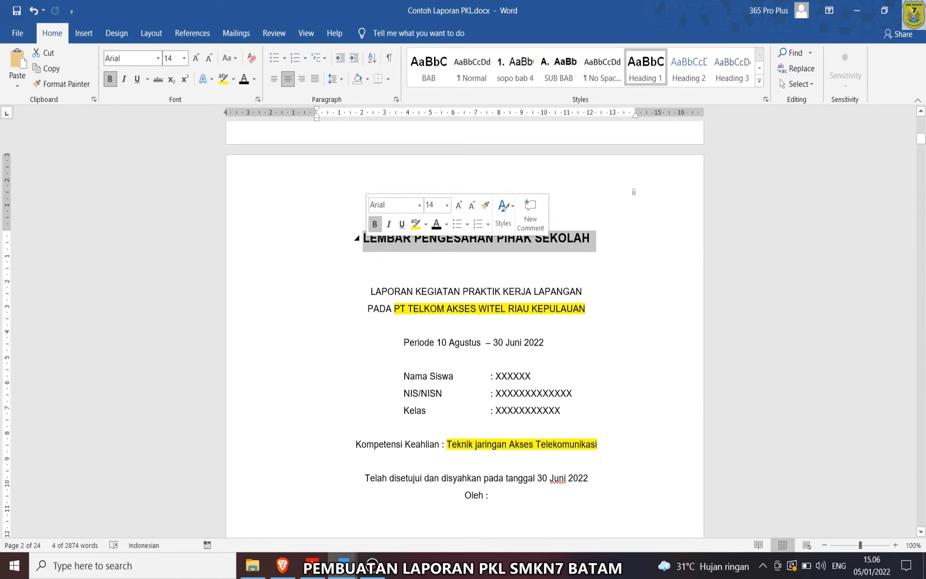
{"action": "left_click", "coordinate": [428, 67]}
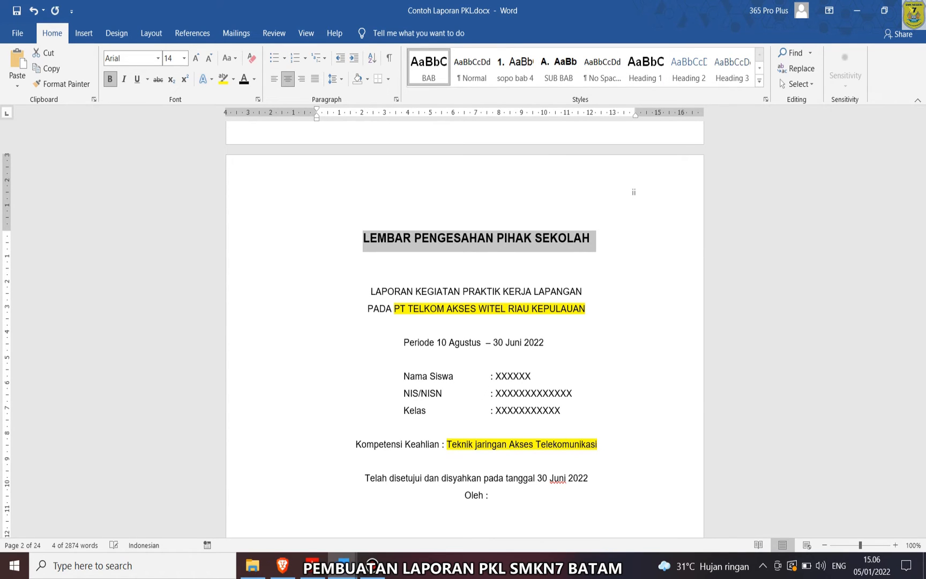
- Apply the BAB style to the two-line heading LEMBAR PENGESAHAN PIHAK DUNIA USAHA DUNIA INDUSTRI on page iii
{"action": "scroll", "coordinate": [464, 329], "scroll_direction": "down", "scroll_amount": 10}
{"action": "scroll", "coordinate": [464, 329], "scroll_direction": "down", "scroll_amount": 9}
{"action": "left_click_drag", "start_coordinate": [503, 267], "coordinate": [332, 245]}
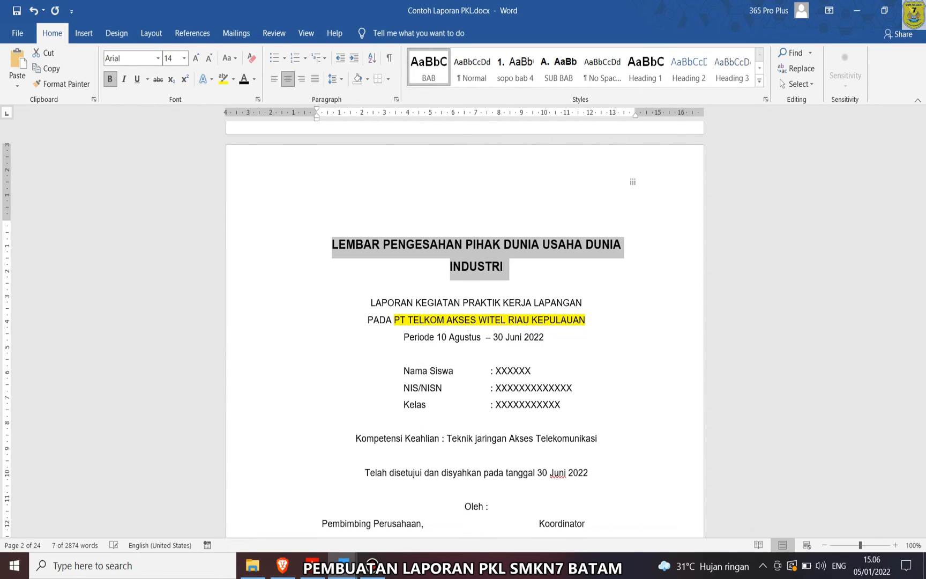
- Apply the BAB style to the heading KATA PENGANTAR on page iv
{"action": "scroll", "coordinate": [465, 330], "scroll_direction": "down", "scroll_amount": 18}
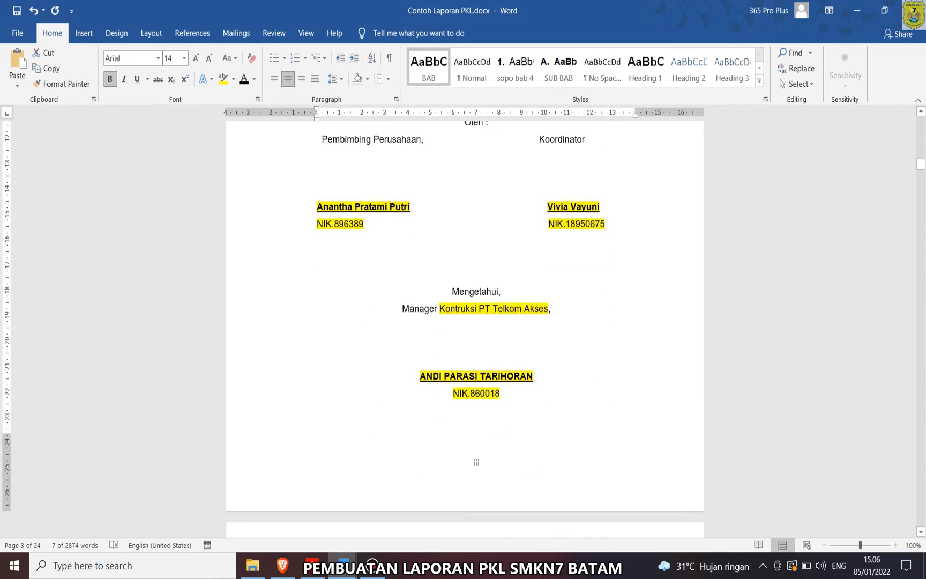
{"action": "scroll", "coordinate": [530, 217], "scroll_direction": "down", "scroll_amount": 1}
{"action": "left_click_drag", "start_coordinate": [533, 217], "coordinate": [423, 217]}
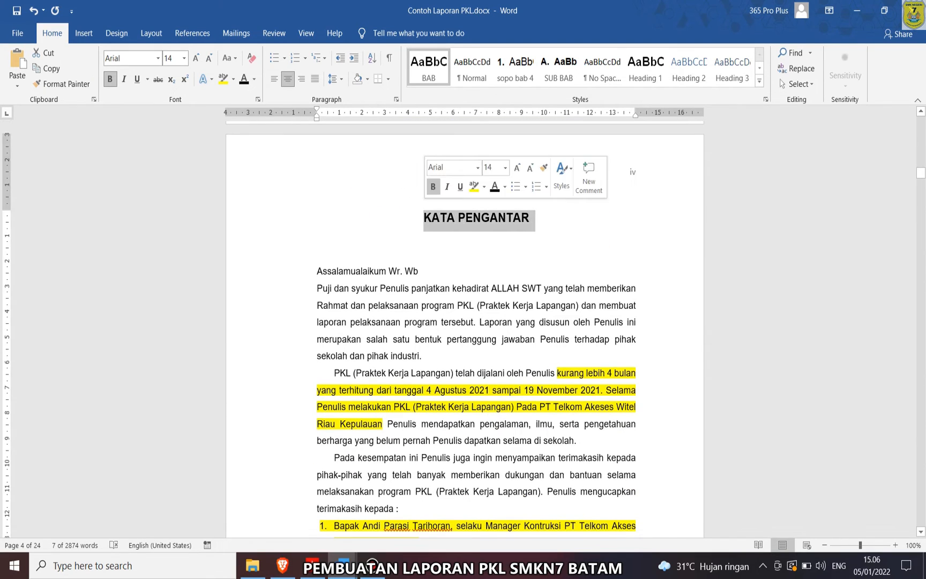
{"action": "left_click", "coordinate": [429, 67]}
- Apply the BAB style to the heading DAFTAR ISI on page vi
{"action": "scroll", "coordinate": [465, 330], "scroll_direction": "down", "scroll_amount": 11}
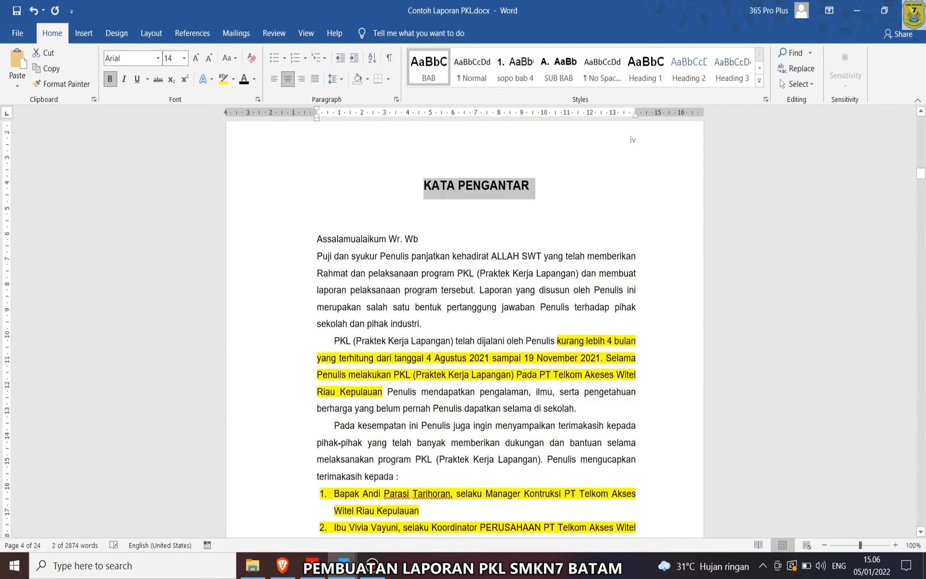
{"action": "scroll", "coordinate": [464, 329], "scroll_direction": "down", "scroll_amount": 12}
{"action": "scroll", "coordinate": [464, 322], "scroll_direction": "down", "scroll_amount": 10}
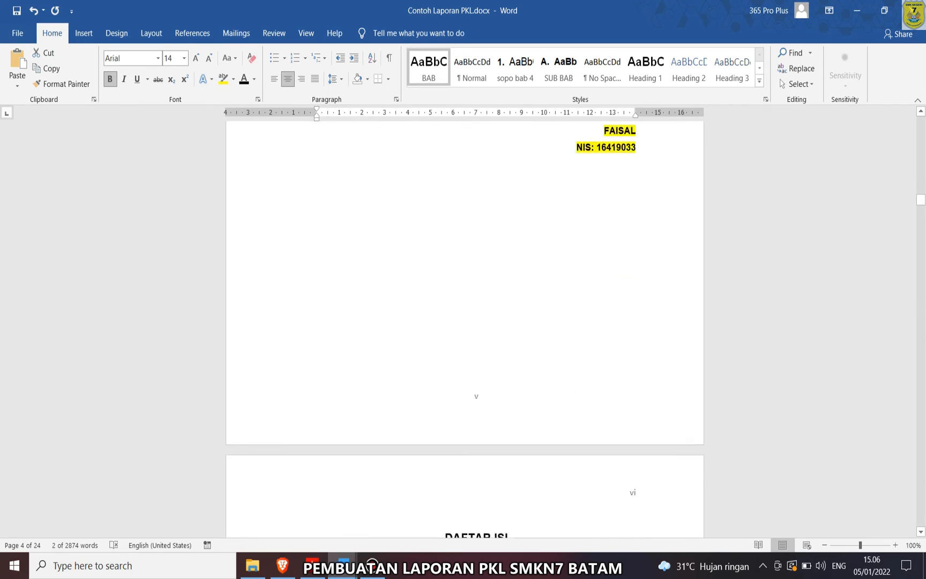
{"action": "left_click_drag", "start_coordinate": [508, 198], "coordinate": [444, 198]}
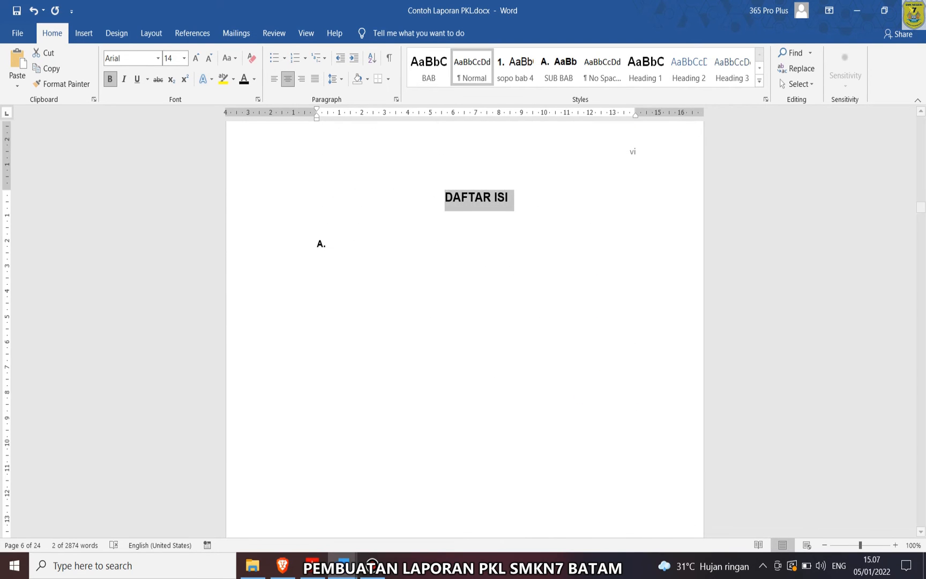
{"action": "left_click", "coordinate": [428, 67]}
- Remove the extra blank line above the heading DAFTAR GAMBAR and apply the BAB style to the heading
{"action": "scroll", "coordinate": [464, 321], "scroll_direction": "down", "scroll_amount": 10}
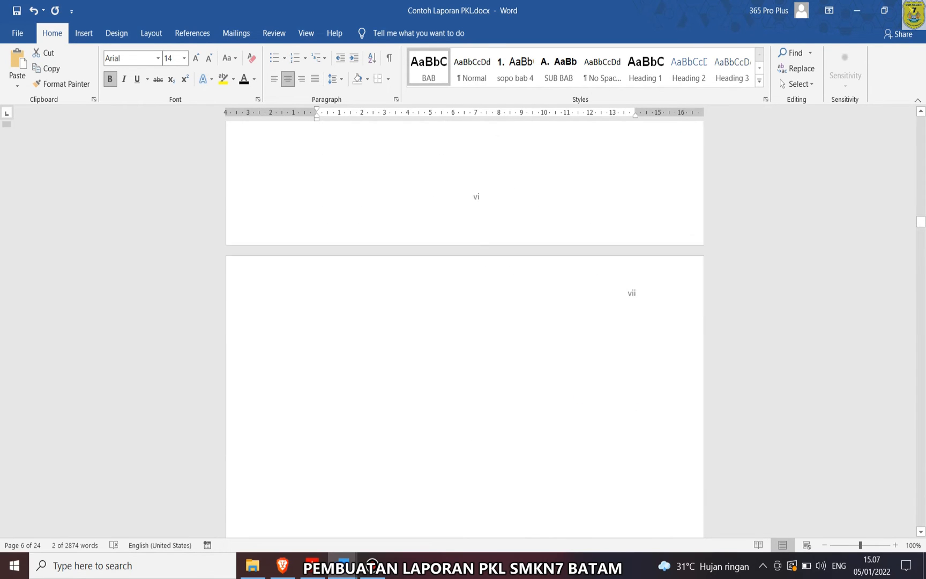
{"action": "scroll", "coordinate": [464, 321], "scroll_direction": "down", "scroll_amount": 10}
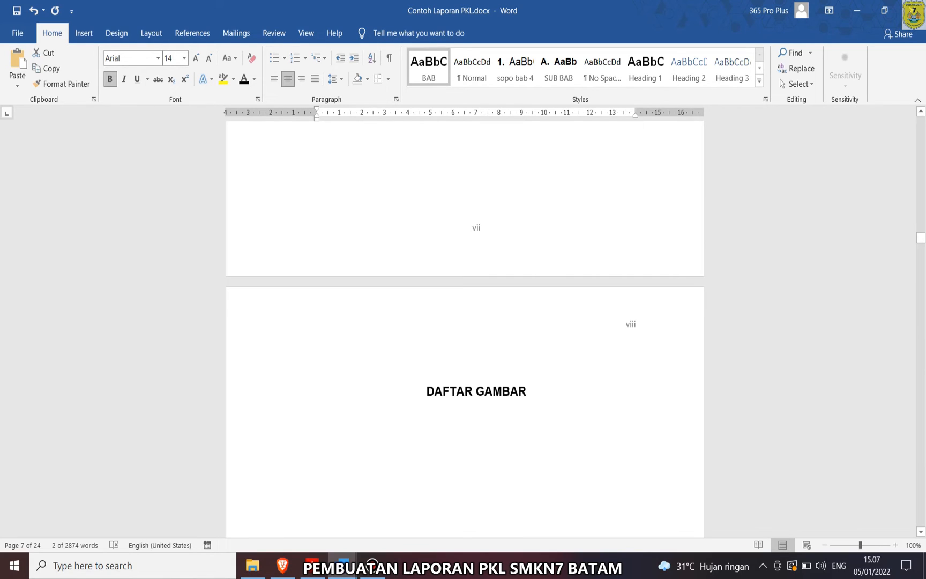
{"action": "left_click", "coordinate": [526, 391]}
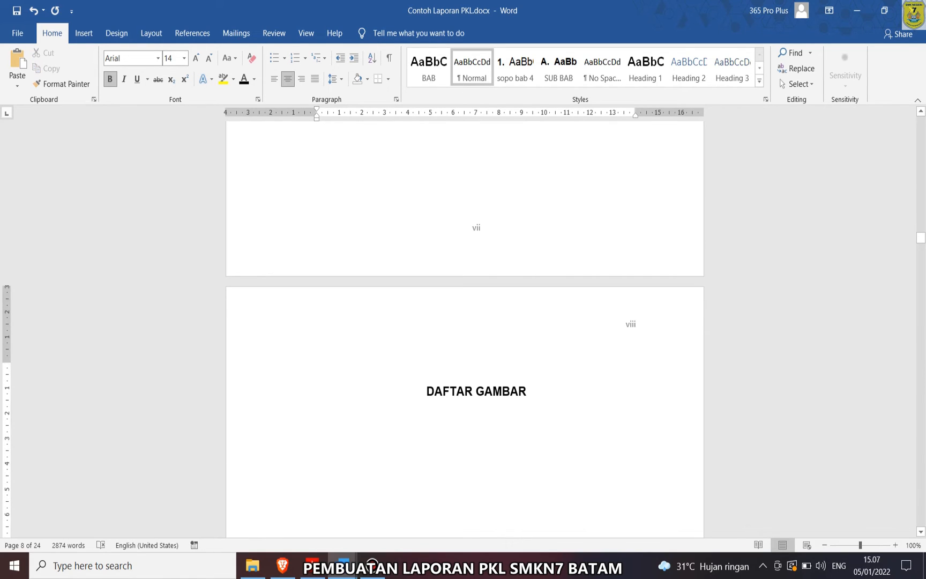
{"action": "key", "text": "BackSpace"}
{"action": "left_click_drag", "start_coordinate": [528, 370], "coordinate": [426, 370]}
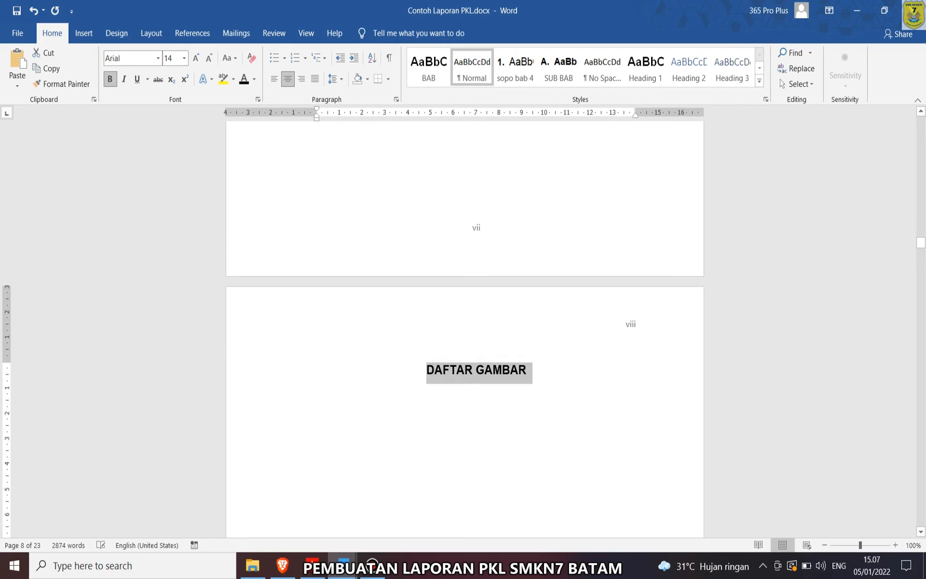
{"action": "left_click", "coordinate": [428, 68]}
- Apply the BAB style to the heading DAFTAR TABEL on page ix
{"action": "scroll", "coordinate": [464, 321], "scroll_direction": "down", "scroll_amount": 15}
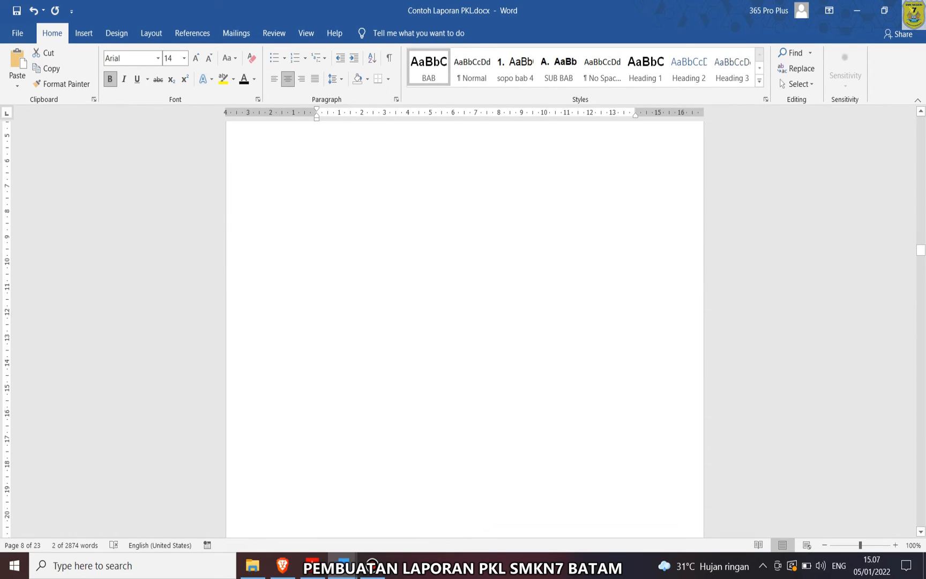
{"action": "left_click_drag", "start_coordinate": [520, 391], "coordinate": [432, 391]}
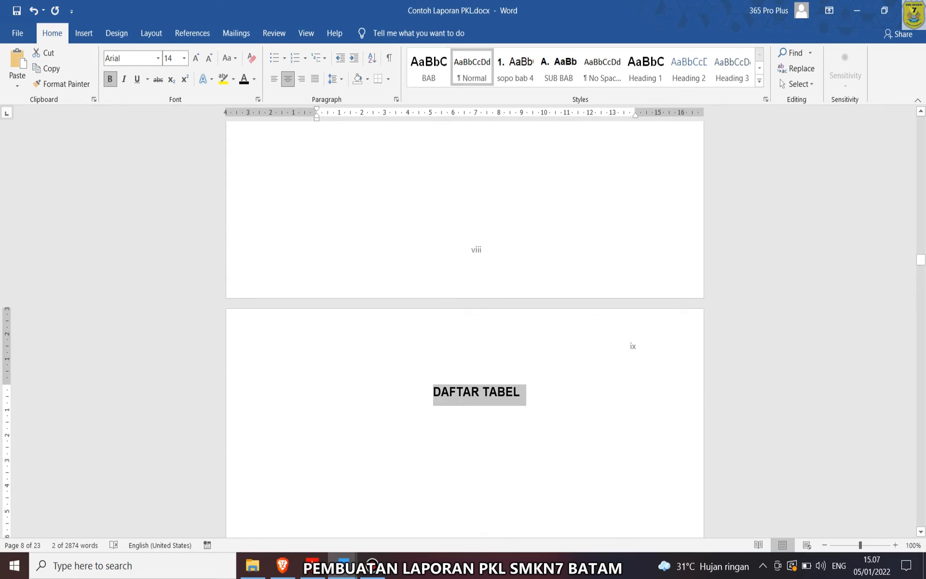
{"action": "left_click", "coordinate": [428, 68]}
- Apply the BAB style to the chapter heading lines BAB I and PENDAHULUAN
{"action": "scroll", "coordinate": [464, 322], "scroll_direction": "down", "scroll_amount": 5}
{"action": "scroll", "coordinate": [473, 436], "scroll_direction": "down", "scroll_amount": 8}
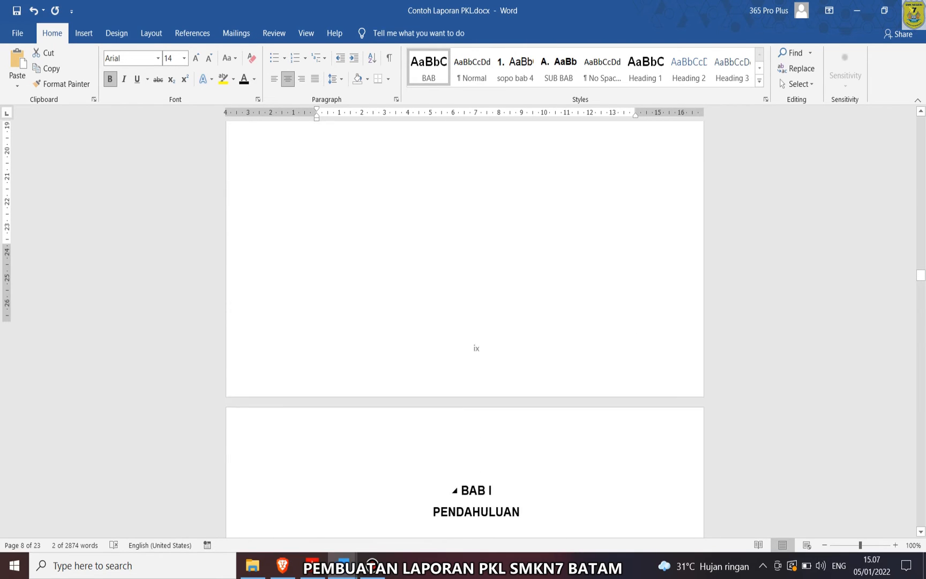
{"action": "left_click_drag", "start_coordinate": [525, 435], "coordinate": [461, 414]}
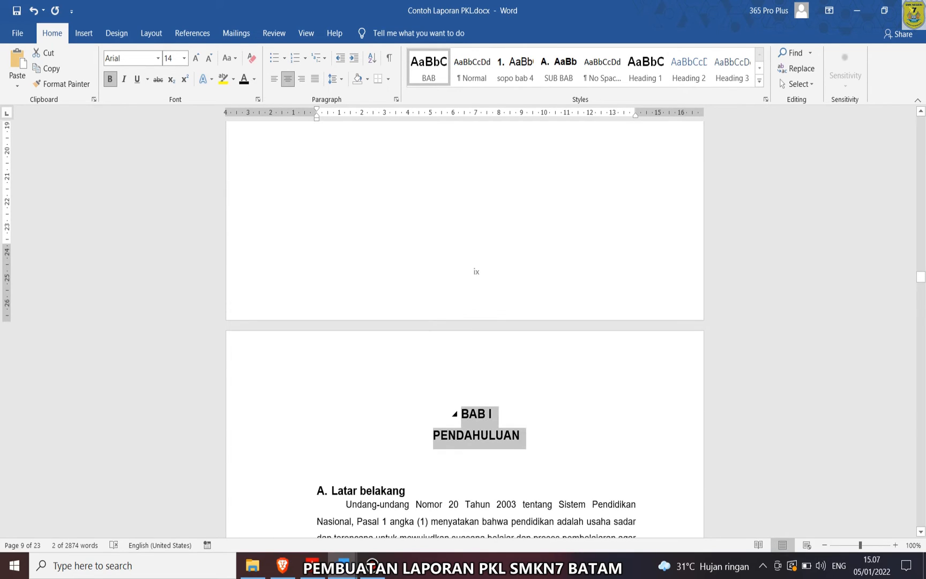
{"action": "left_click", "coordinate": [428, 68]}
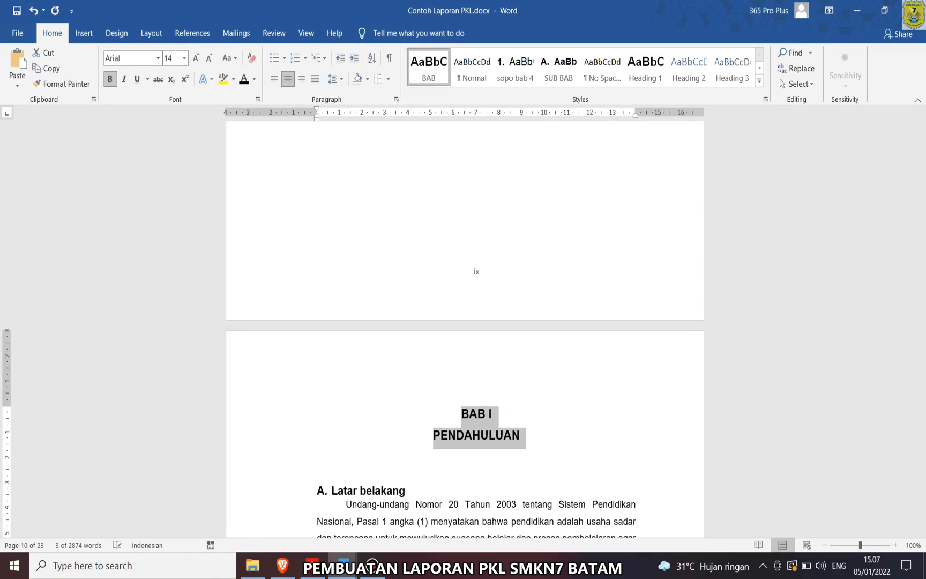
- Apply the BAB style to the chapter heading lines BAB II and PROFIL PERUSAHAAN
{"action": "scroll", "coordinate": [464, 322], "scroll_direction": "down", "scroll_amount": 6}
{"action": "scroll", "coordinate": [465, 322], "scroll_direction": "down", "scroll_amount": 20}
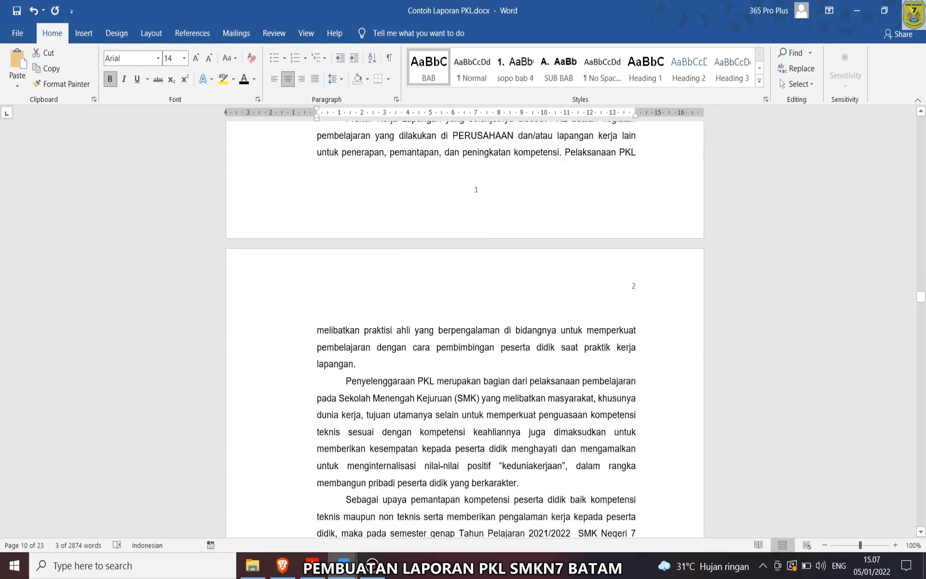
{"action": "scroll", "coordinate": [464, 321], "scroll_direction": "down", "scroll_amount": 20}
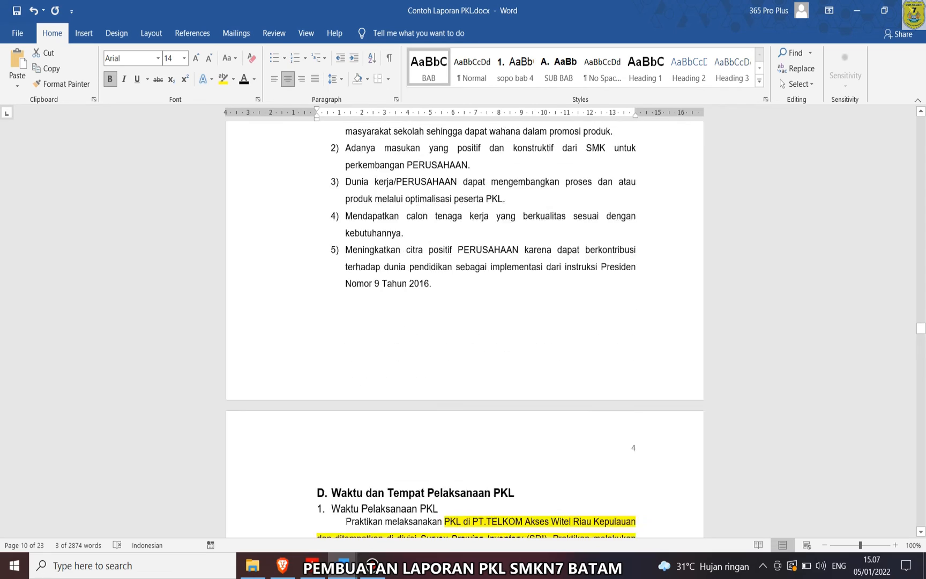
{"action": "scroll", "coordinate": [464, 321], "scroll_direction": "down", "scroll_amount": 20}
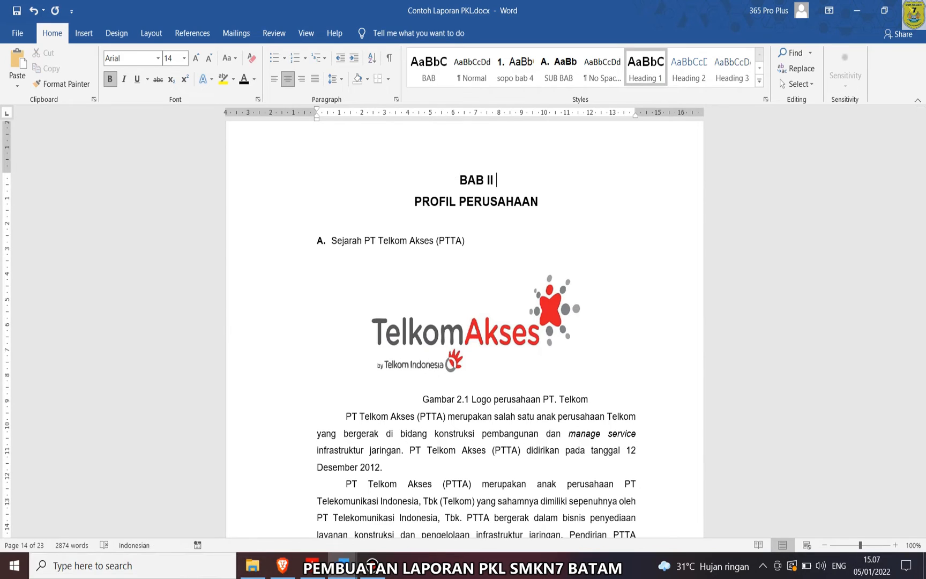
{"action": "left_click_drag", "start_coordinate": [539, 202], "coordinate": [460, 181]}
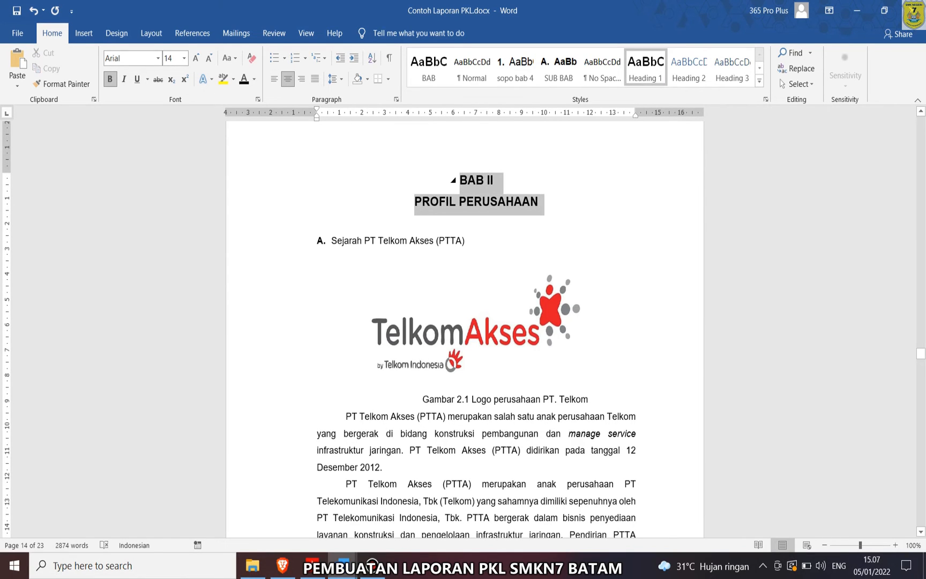
- Apply the BAB style to the three-line chapter heading BAB III PROSES DAN HASIL BELAJAR DI PERUSAHAAN
{"action": "scroll", "coordinate": [465, 321], "scroll_direction": "down", "scroll_amount": 9}
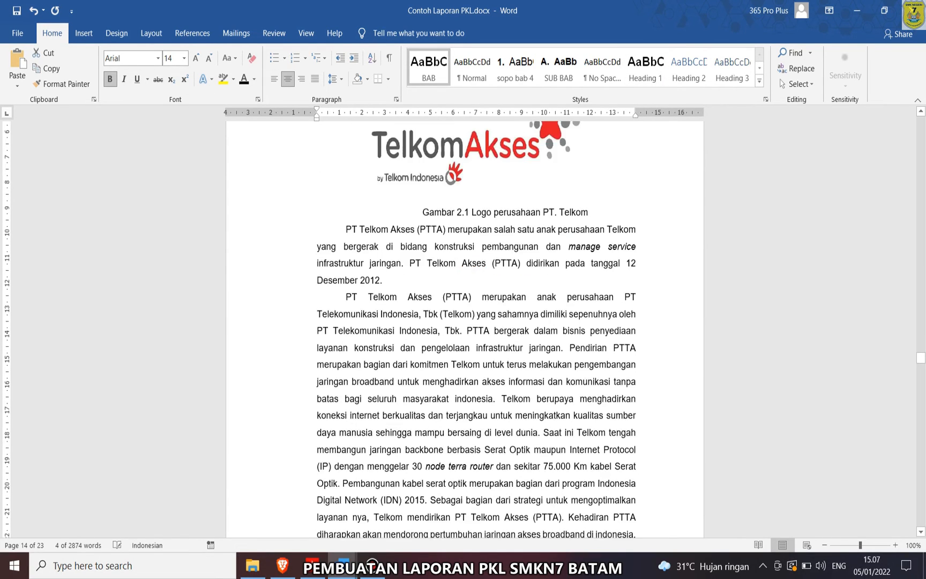
{"action": "scroll", "coordinate": [464, 321], "scroll_direction": "down", "scroll_amount": 15}
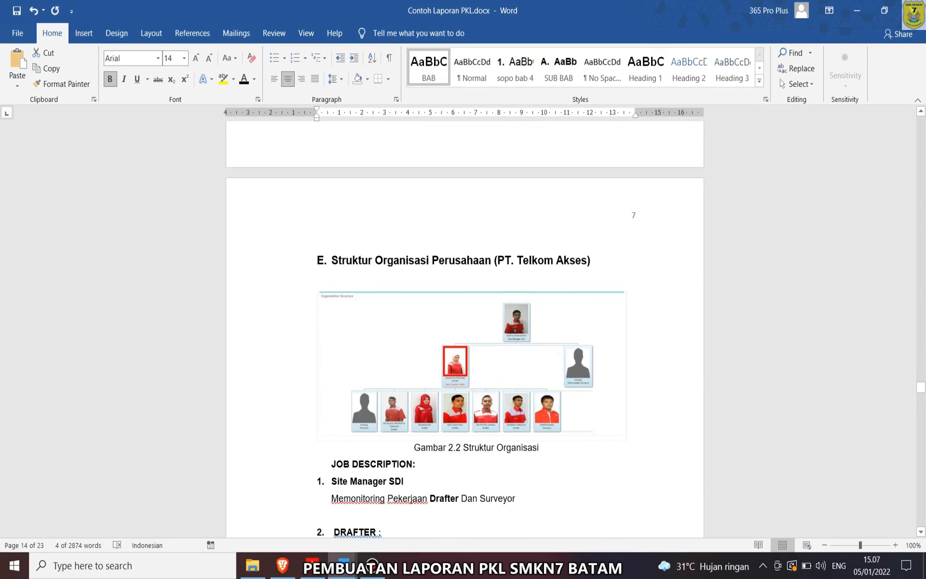
{"action": "scroll", "coordinate": [464, 321], "scroll_direction": "down", "scroll_amount": 15}
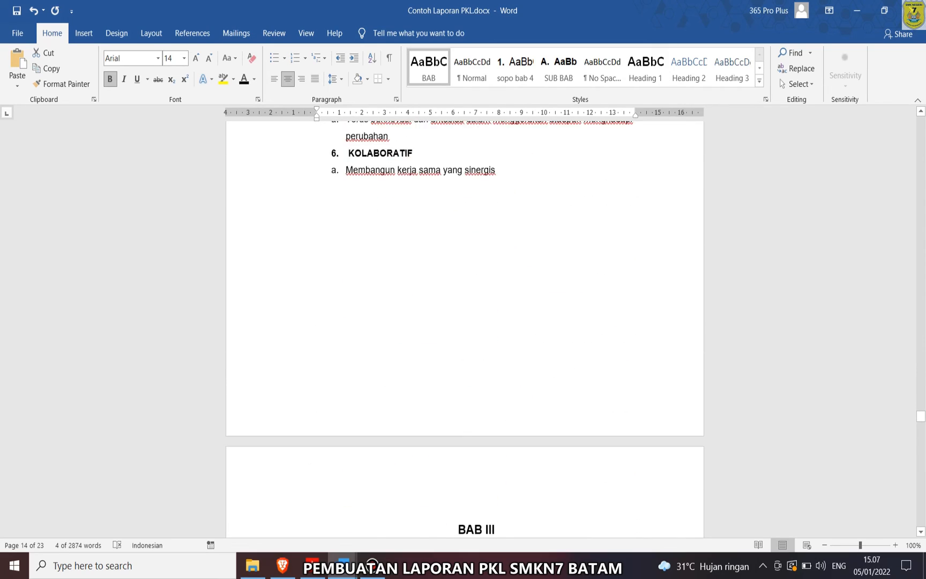
{"action": "scroll", "coordinate": [464, 321], "scroll_direction": "down", "scroll_amount": 1}
{"action": "triple_click", "coordinate": [424, 312]}
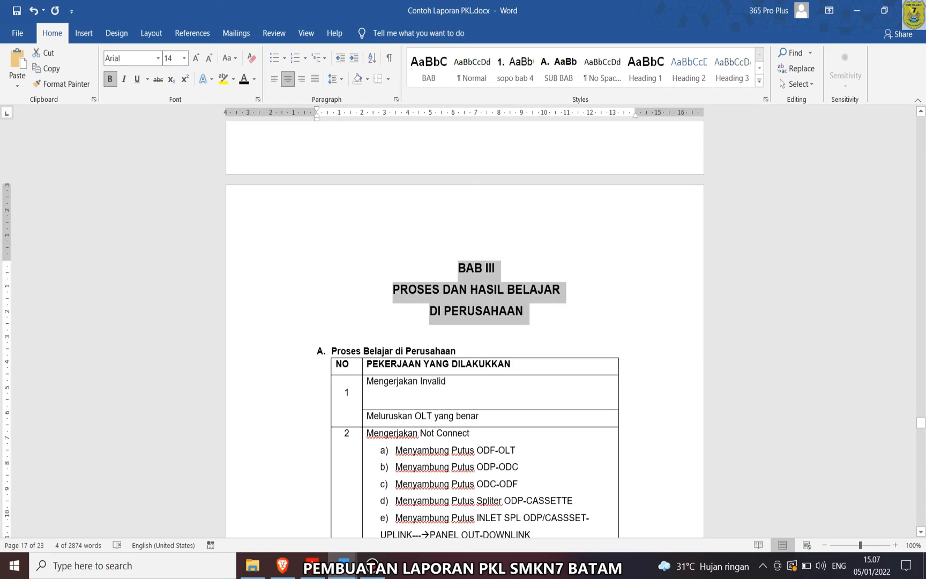
- Apply the BAB style to the chapter heading lines BAB IV and PENUTUP
{"action": "scroll", "coordinate": [464, 322], "scroll_direction": "down", "scroll_amount": 15}
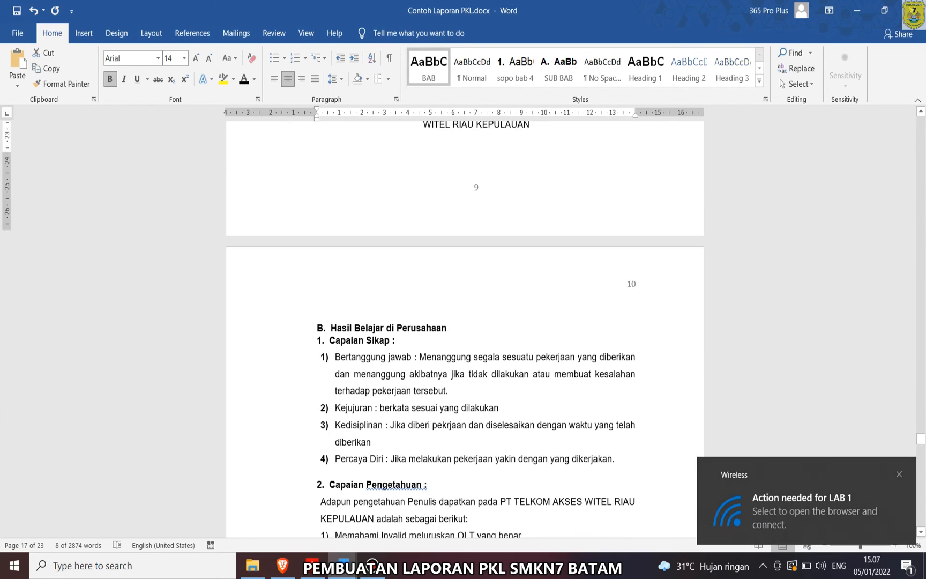
{"action": "scroll", "coordinate": [464, 322], "scroll_direction": "down", "scroll_amount": 15}
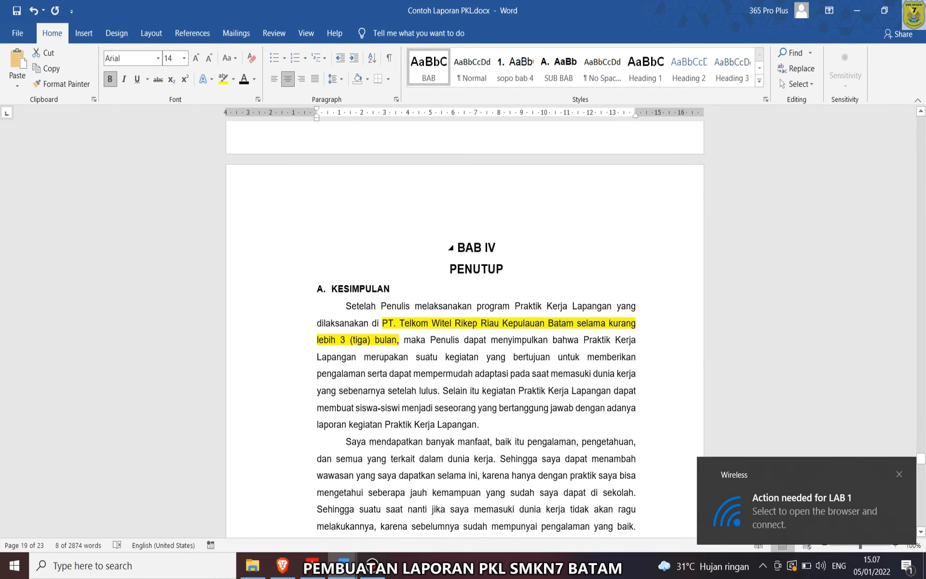
{"action": "left_click_drag", "start_coordinate": [503, 269], "coordinate": [457, 248]}
{"action": "left_click", "coordinate": [429, 68]}
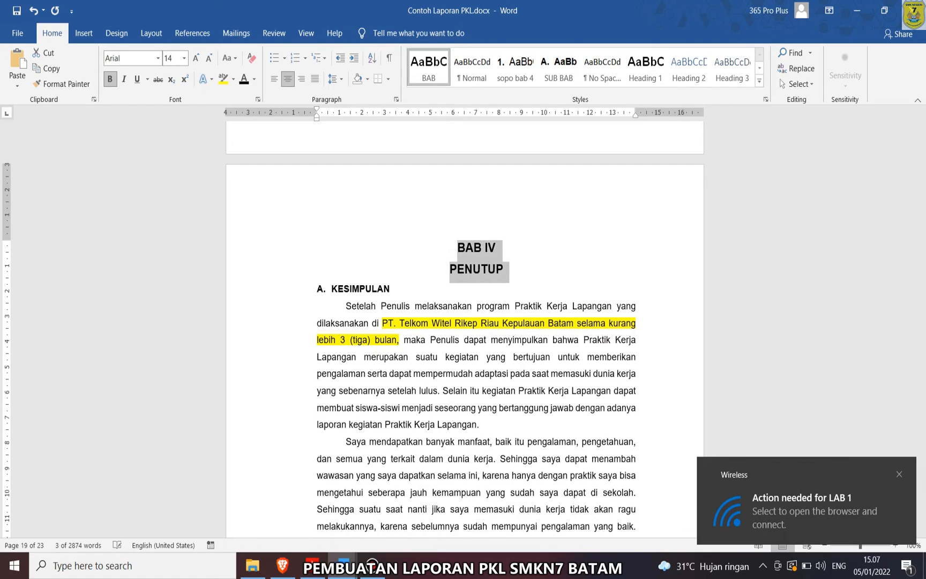
- Apply the BAB style to the DAFTAR LAMPIRAN heading
{"action": "scroll", "coordinate": [464, 321], "scroll_direction": "down", "scroll_amount": 2}
{"action": "scroll", "coordinate": [464, 321], "scroll_direction": "down", "scroll_amount": 15}
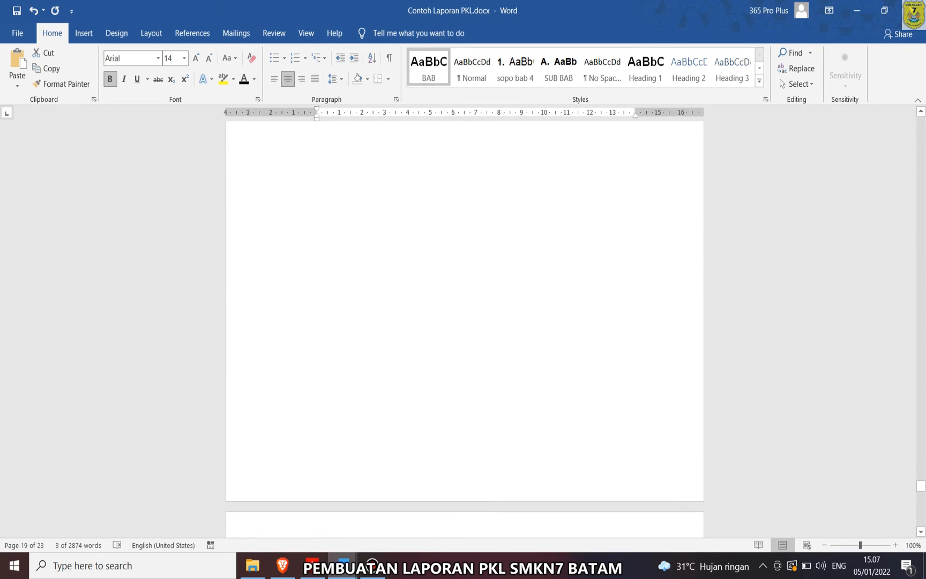
{"action": "scroll", "coordinate": [465, 321], "scroll_direction": "down", "scroll_amount": 2}
{"action": "left_click_drag", "start_coordinate": [533, 196], "coordinate": [424, 196]}
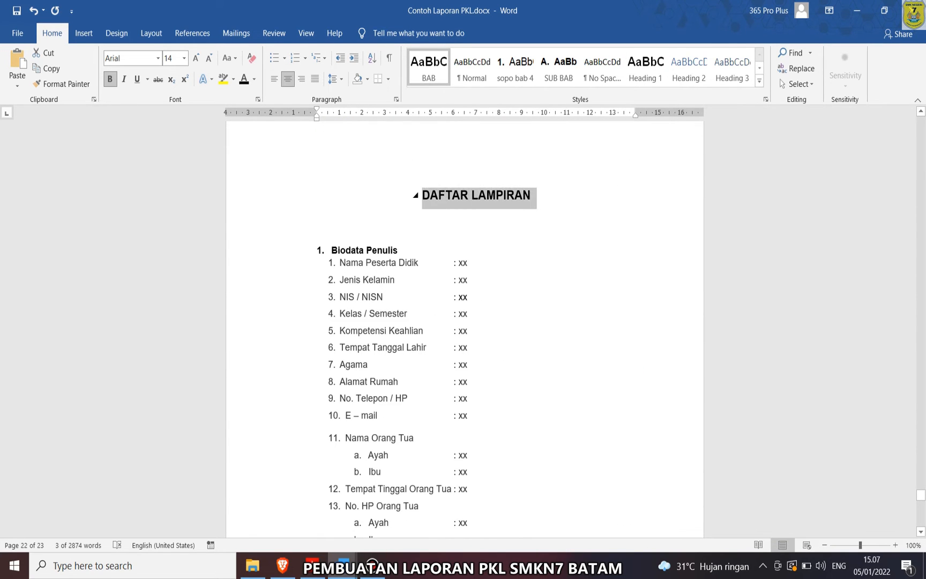
{"action": "left_click", "coordinate": [428, 68]}
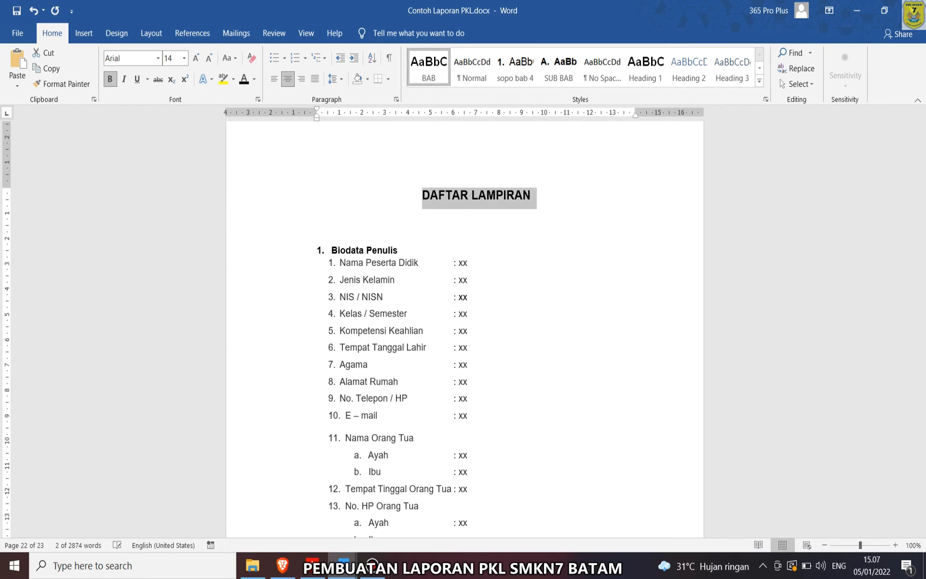
- Remove the list letter from the empty line below the DAFTAR ISI heading
{"action": "scroll", "coordinate": [464, 322], "scroll_direction": "down", "scroll_amount": 14}
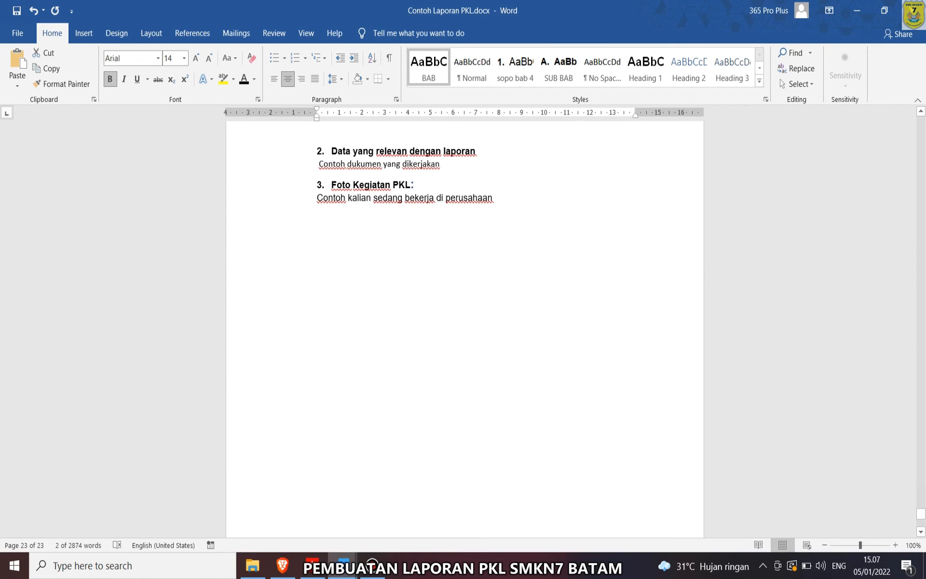
{"action": "left_click_drag", "start_coordinate": [920, 513], "coordinate": [921, 212]}
{"action": "left_click", "coordinate": [332, 183]}
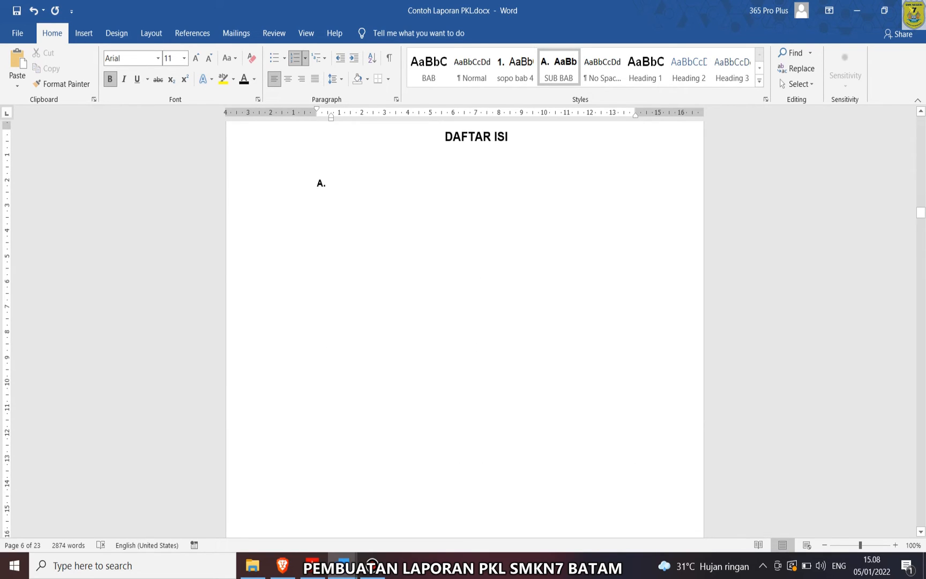
{"action": "key", "text": "BackSpace"}
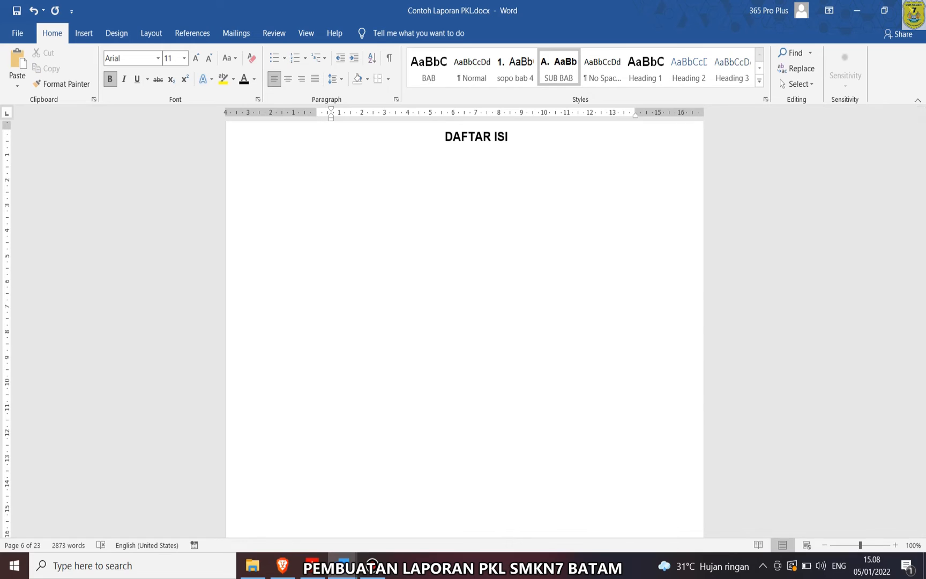
- In the custom table of contents options, clear the TOC levels of Heading 1, Heading 2, Heading 3 and sopo bab 4
{"action": "left_click", "coordinate": [192, 33]}
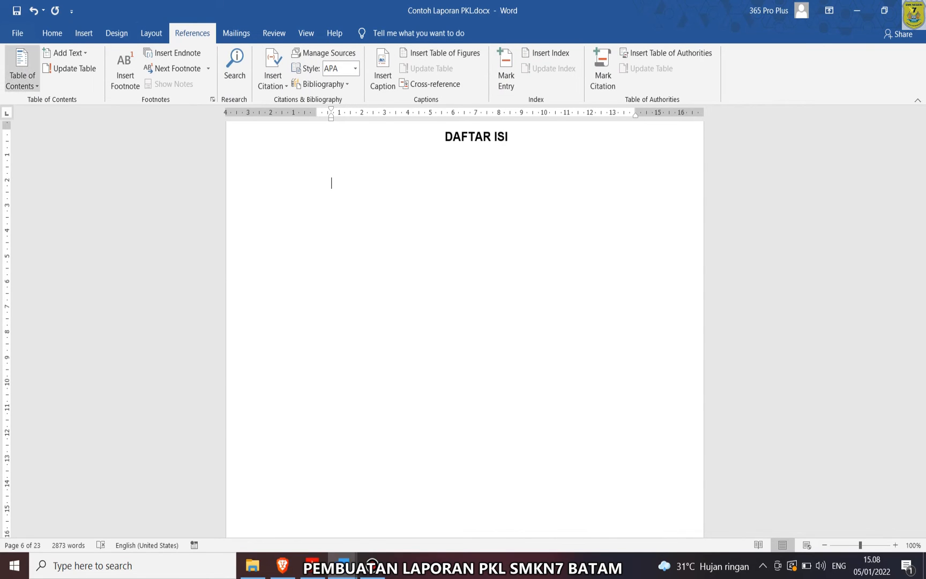
{"action": "left_click", "coordinate": [21, 68]}
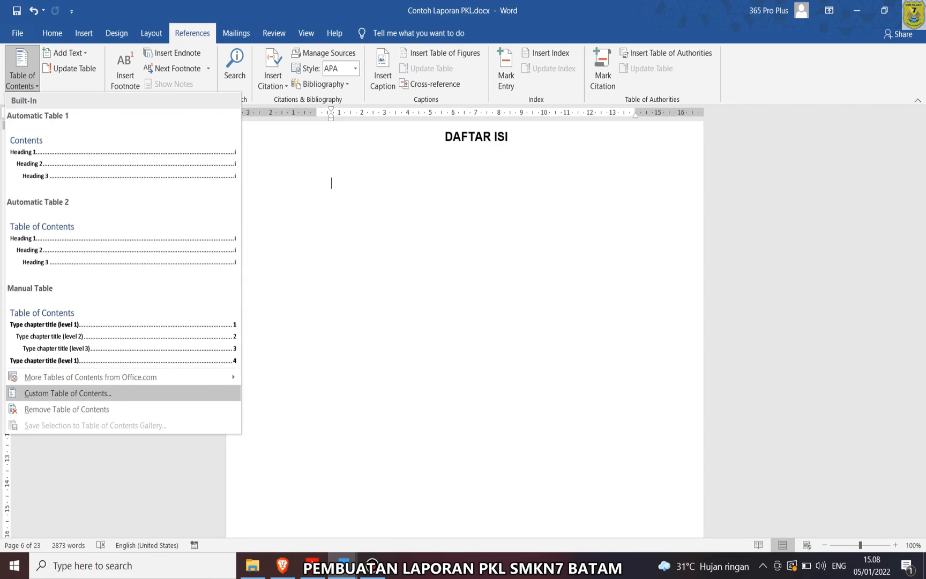
{"action": "left_click", "coordinate": [68, 393]}
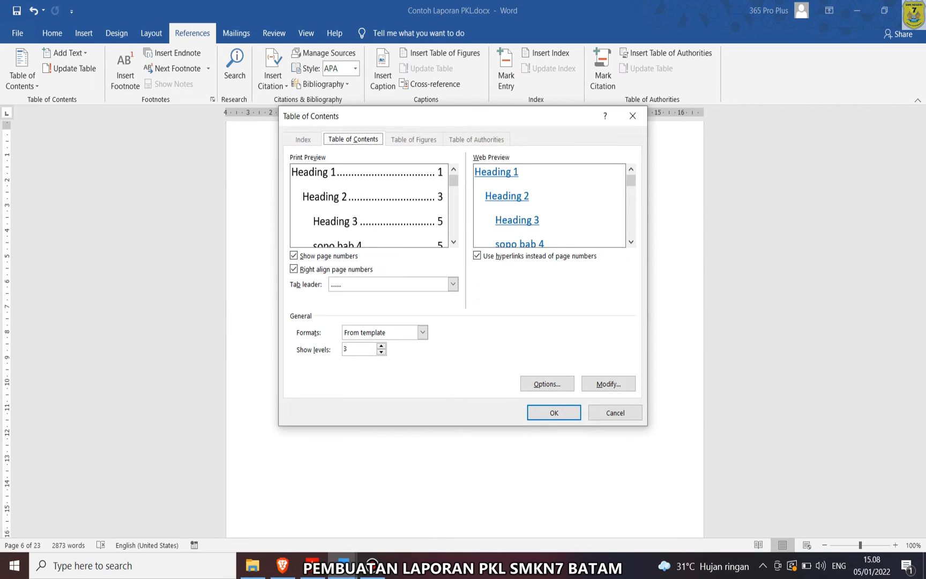
{"action": "left_click", "coordinate": [546, 384]}
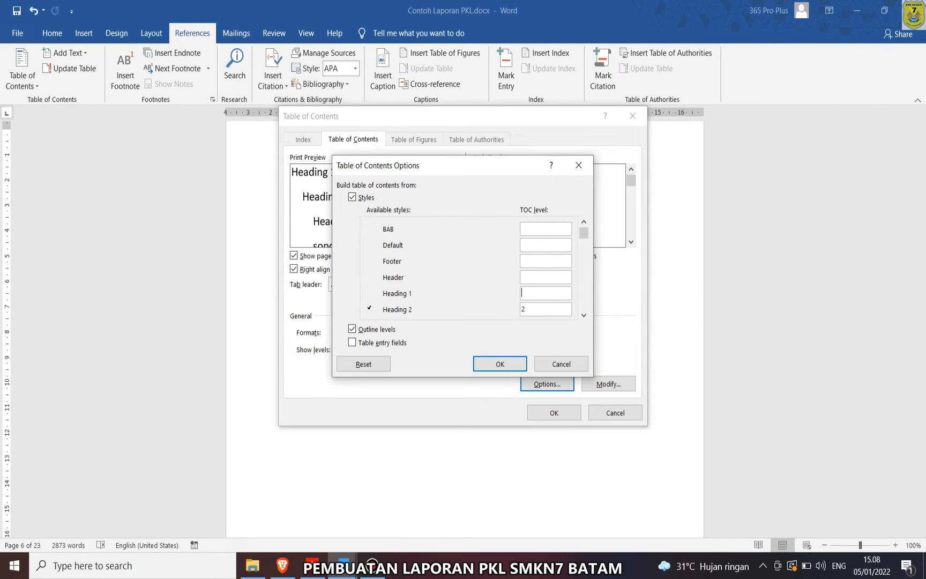
{"action": "left_click", "coordinate": [584, 315]}
{"action": "left_click", "coordinate": [583, 315]}
{"action": "left_click", "coordinate": [584, 315]}
{"action": "left_click", "coordinate": [583, 315]}
{"action": "left_click", "coordinate": [583, 315]}
{"action": "left_click", "coordinate": [583, 315]}
{"action": "left_click", "coordinate": [584, 315]}
{"action": "left_click", "coordinate": [583, 315]}
{"action": "left_click", "coordinate": [583, 315]}
{"action": "left_click", "coordinate": [583, 315]}
{"action": "left_click", "coordinate": [584, 315]}
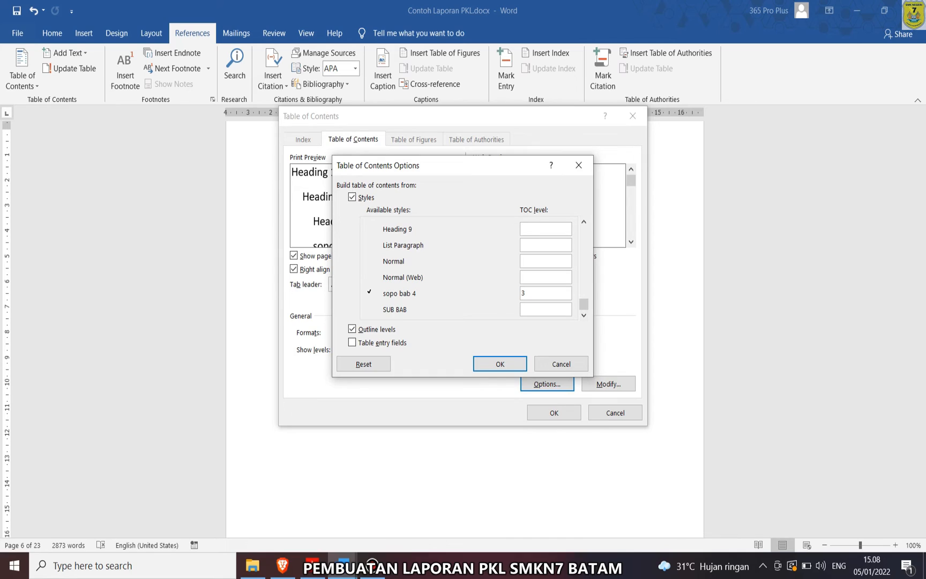
{"action": "key", "text": "BackSpace"}
- Assign TOC level 1 to BAB and level 2 to SUB BAB, and insert the table of contents below DAFTAR ISI
{"action": "left_click_drag", "start_coordinate": [584, 304], "coordinate": [584, 234]}
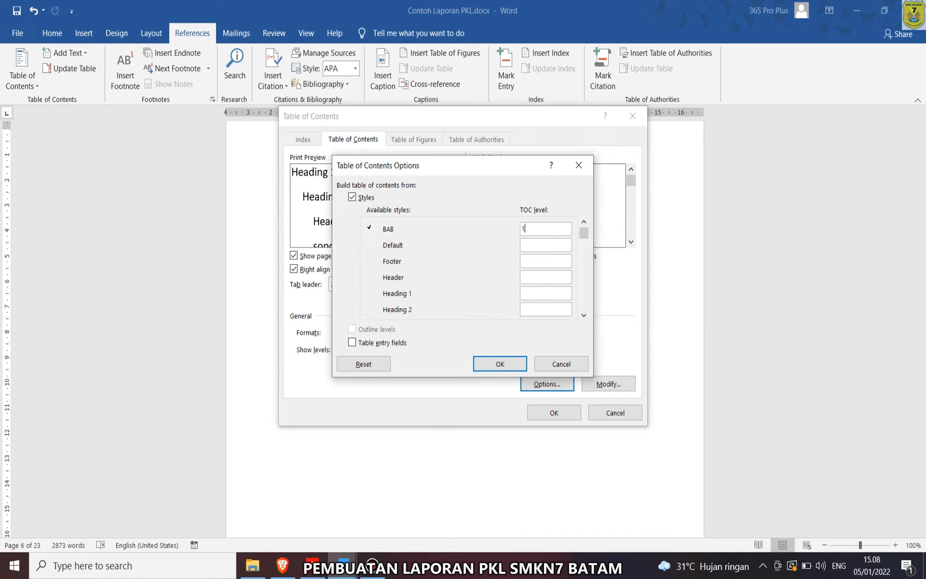
{"action": "left_click_drag", "start_coordinate": [584, 233], "coordinate": [584, 304]}
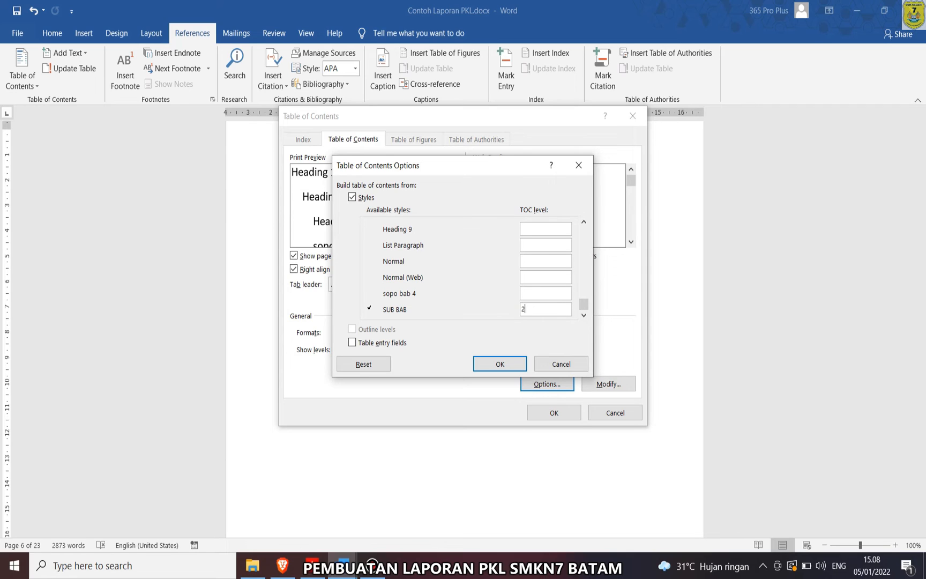
{"action": "left_click", "coordinate": [499, 364]}
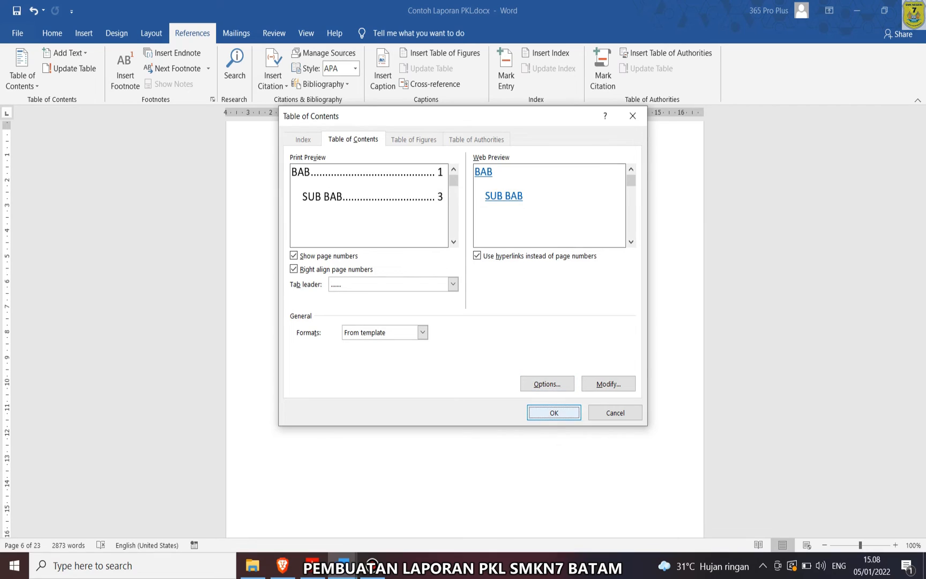
{"action": "left_click", "coordinate": [554, 412]}
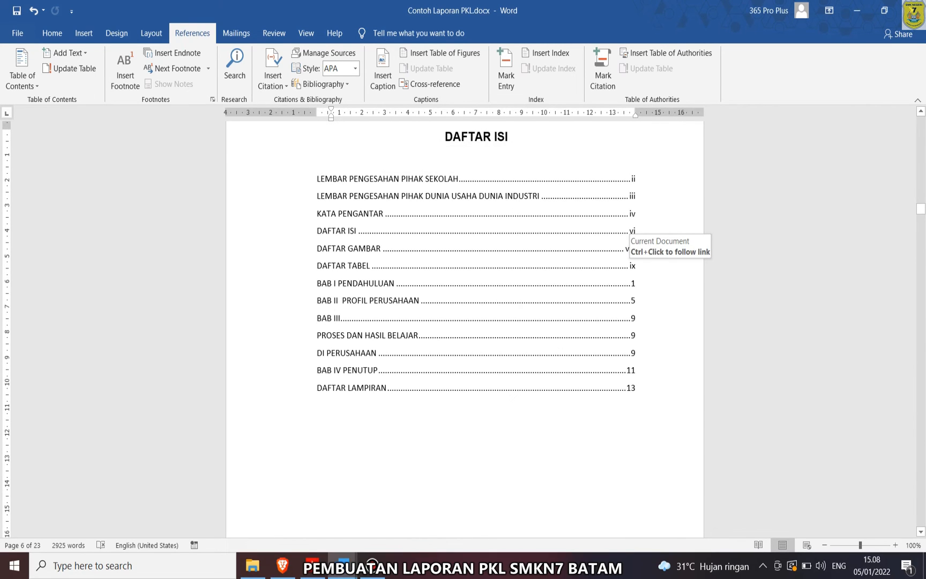
- Set the font of the table of contents entries to Arial and make them bold
{"action": "left_click", "coordinate": [636, 370]}
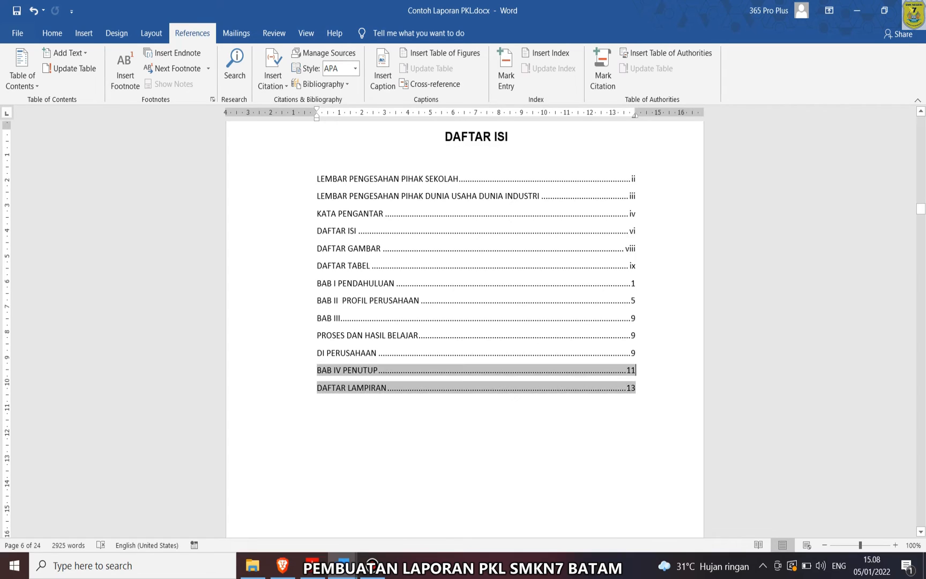
{"action": "left_click_drag", "start_coordinate": [635, 388], "coordinate": [317, 179]}
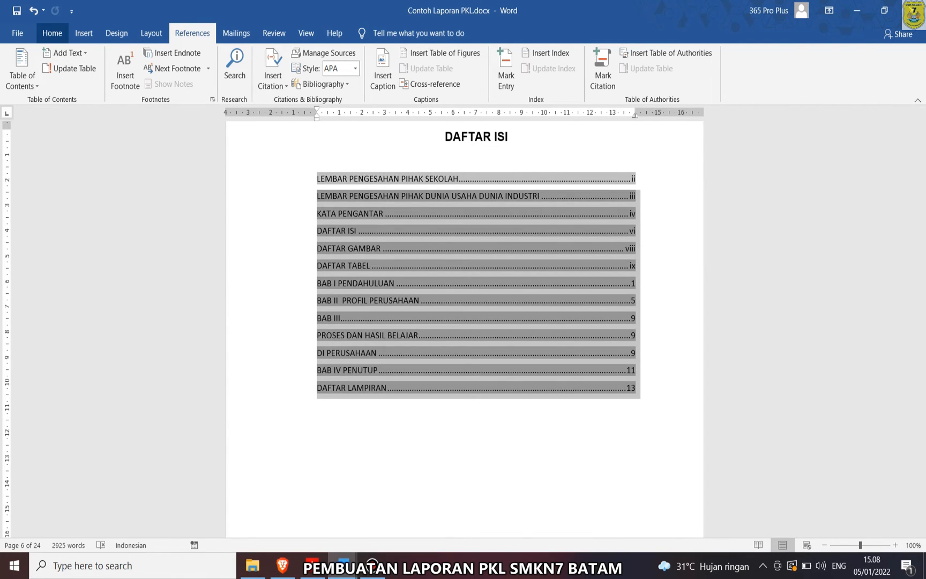
{"action": "left_click", "coordinate": [52, 33]}
{"action": "left_click", "coordinate": [127, 58]}
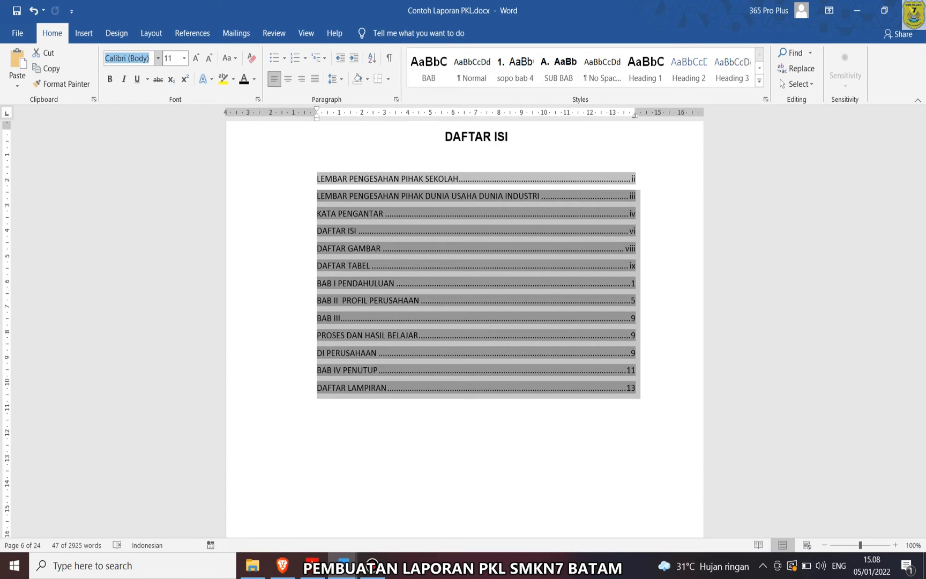
{"action": "type", "text": "Arial"}
{"action": "key", "text": "Return"}
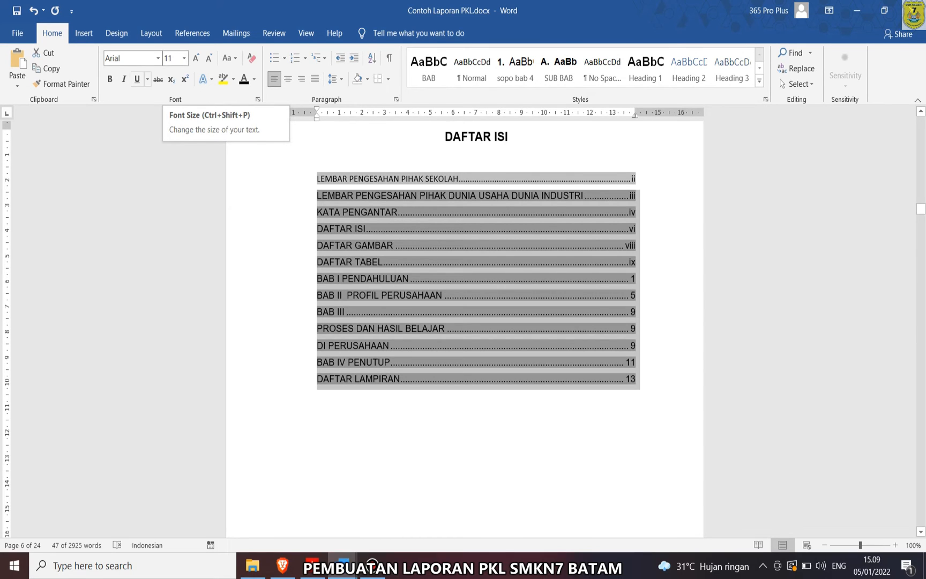
{"action": "left_click", "coordinate": [109, 79]}
{"action": "left_click", "coordinate": [476, 154]}
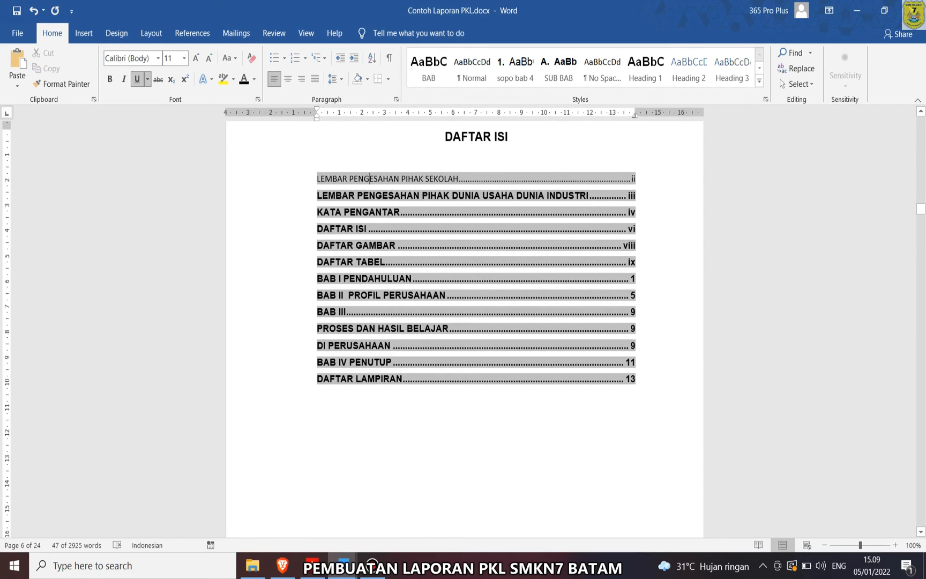
- Set the font of the first table of contents entry, LEMBAR PENGESAHAN PIHAK SEKOLAH, to Arial
{"action": "left_click_drag", "start_coordinate": [317, 178], "coordinate": [637, 180]}
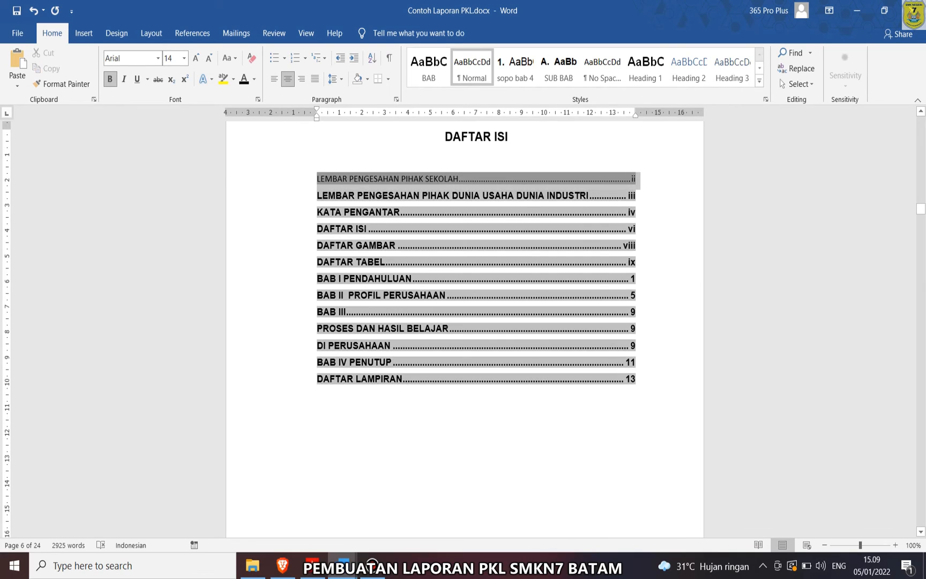
{"action": "key", "text": "ctrl+z"}
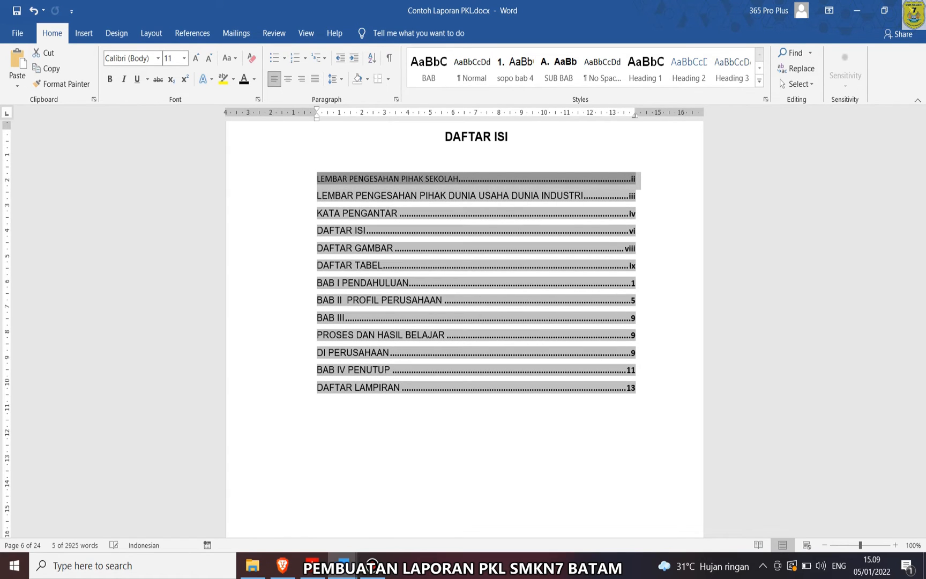
{"action": "left_click", "coordinate": [128, 58]}
{"action": "type", "text": "Arial"}
{"action": "key", "text": "Return"}
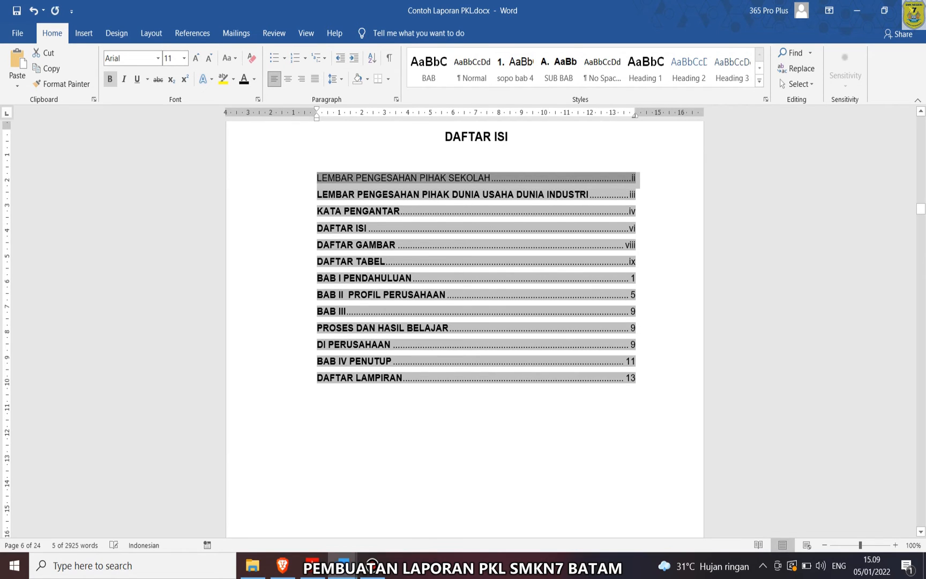
- Make all table of contents entries bold, from LEMBAR PENGESAHAN PIHAK SEKOLAH through DAFTAR LAMPIRAN, including their page numbers
{"action": "left_click", "coordinate": [366, 228]}
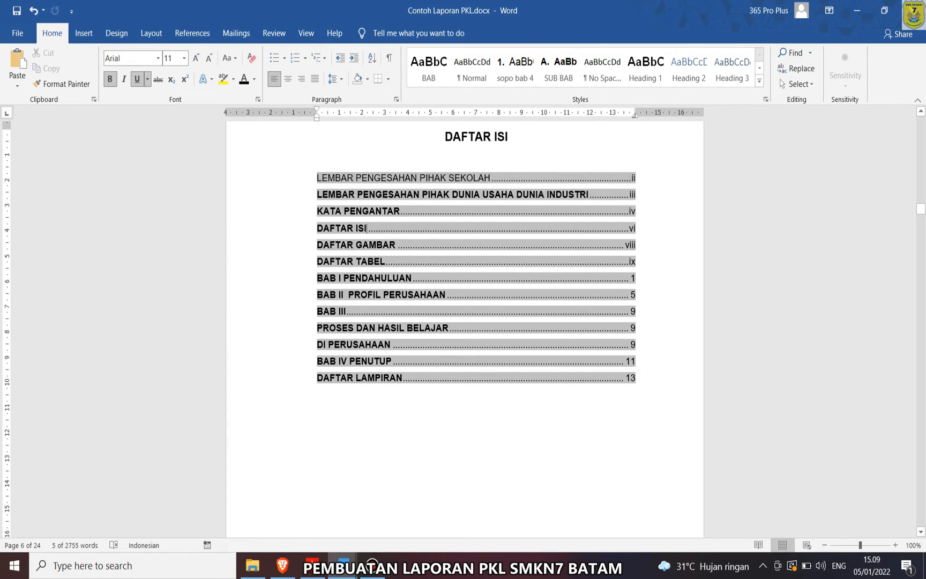
{"action": "left_click", "coordinate": [331, 396]}
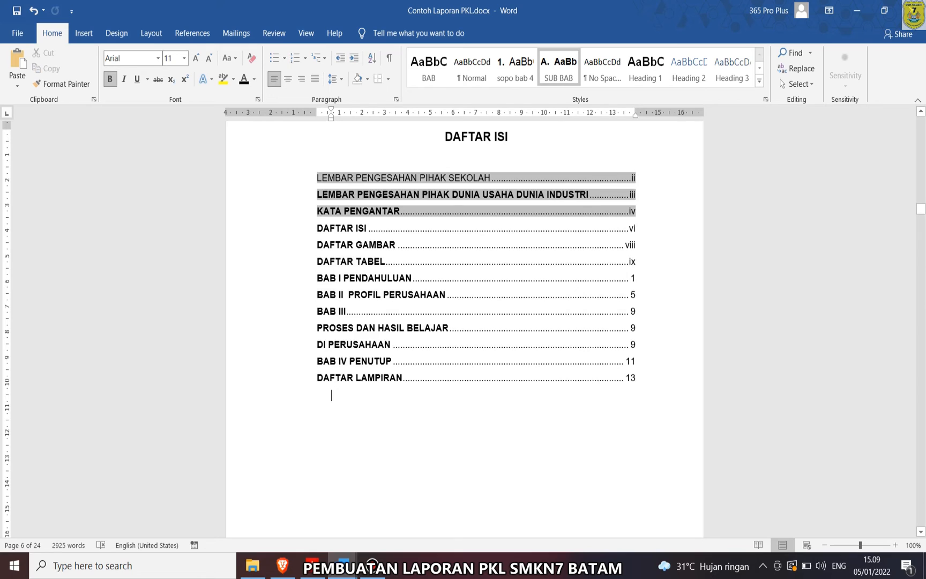
{"action": "left_click_drag", "start_coordinate": [331, 395], "coordinate": [317, 178]}
{"action": "left_click", "coordinate": [317, 177]}
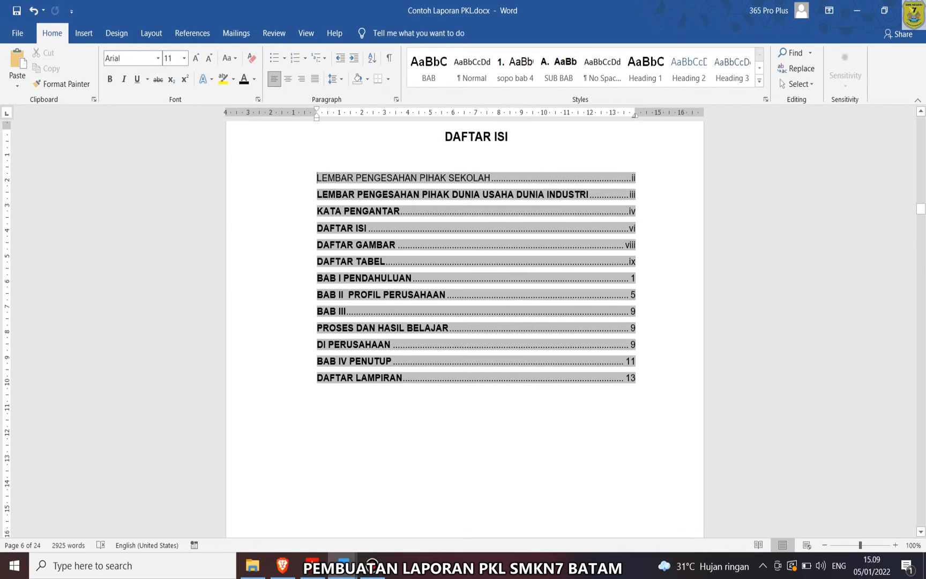
{"action": "left_click_drag", "start_coordinate": [317, 177], "coordinate": [322, 386]}
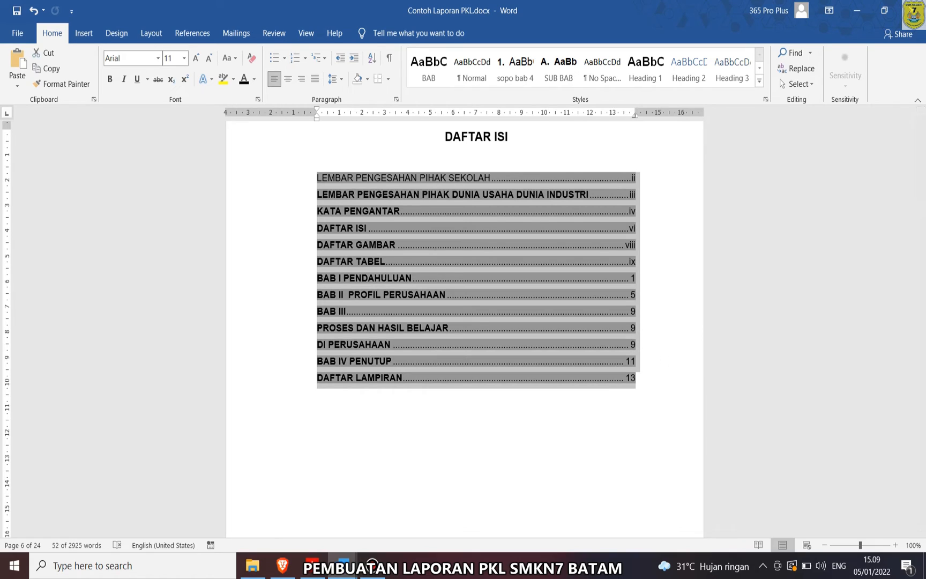
{"action": "key", "text": "ctrl+b"}
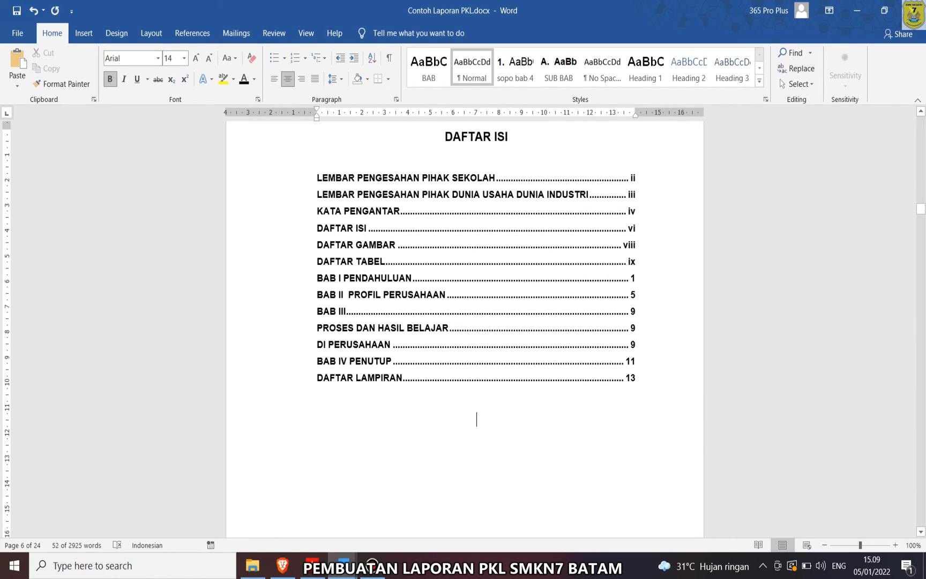
{"action": "left_click", "coordinate": [475, 413]}
{"action": "left_click", "coordinate": [623, 244]}
{"action": "left_click", "coordinate": [475, 157]}
{"action": "left_click", "coordinate": [318, 177]}
{"action": "left_click", "coordinate": [349, 177]}
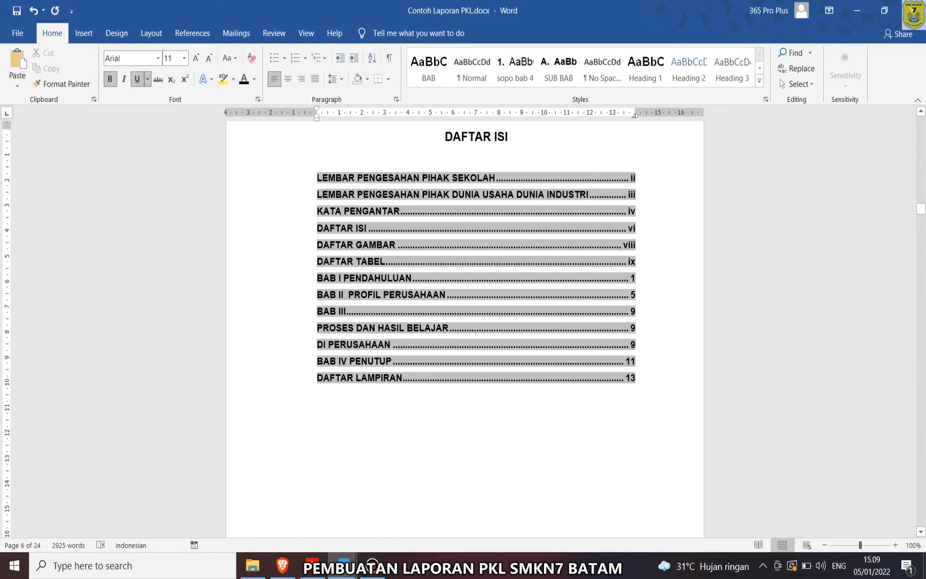
- Delete the empty lines above the DAFTAR GAMBAR heading
{"action": "scroll", "coordinate": [464, 327], "scroll_direction": "down", "scroll_amount": 15}
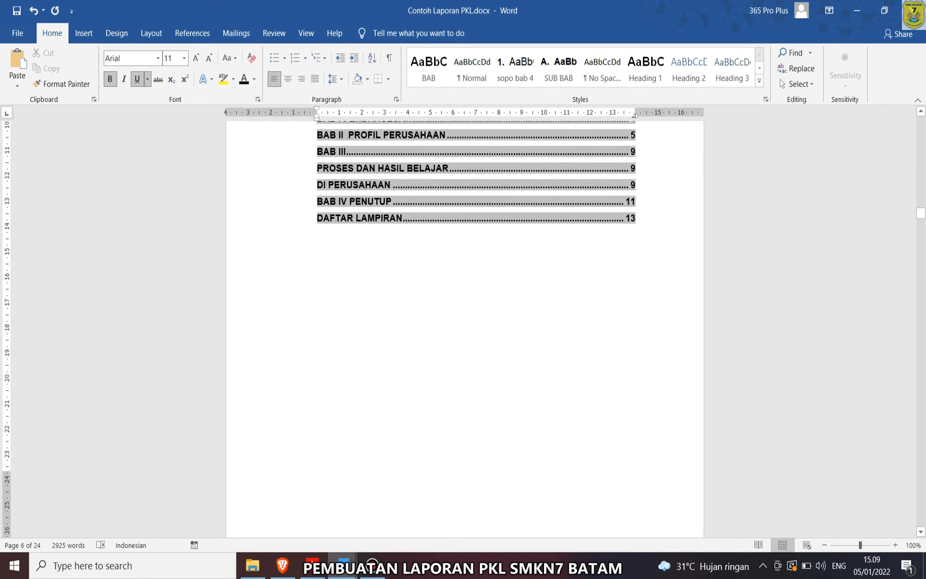
{"action": "scroll", "coordinate": [464, 327], "scroll_direction": "down", "scroll_amount": 5}
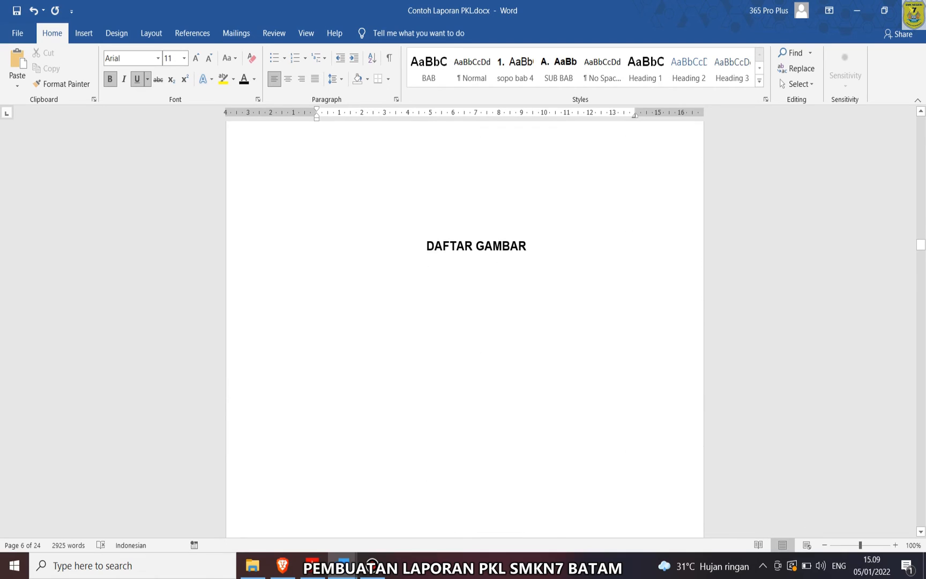
{"action": "scroll", "coordinate": [464, 326], "scroll_direction": "up", "scroll_amount": 2}
{"action": "left_click_drag", "start_coordinate": [479, 321], "coordinate": [480, 185]}
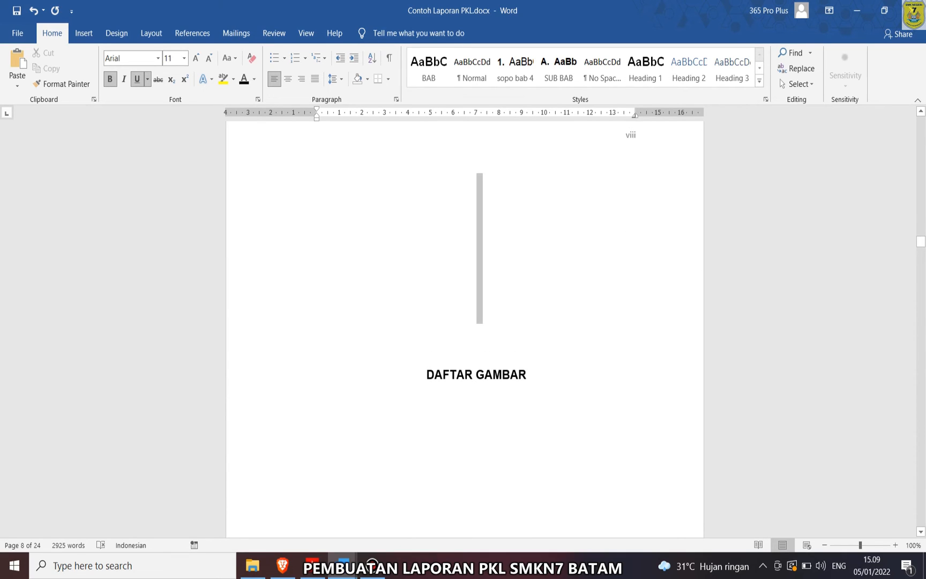
{"action": "key", "text": "Delete"}
{"action": "key", "text": "Delete"}
{"action": "key", "text": "Delete"}
- Apply the SUB BAB style to the Latar belakang heading under BAB I PENDAHULUAN
{"action": "scroll", "coordinate": [464, 327], "scroll_direction": "down", "scroll_amount": 3}
{"action": "scroll", "coordinate": [476, 496], "scroll_direction": "down", "scroll_amount": 20}
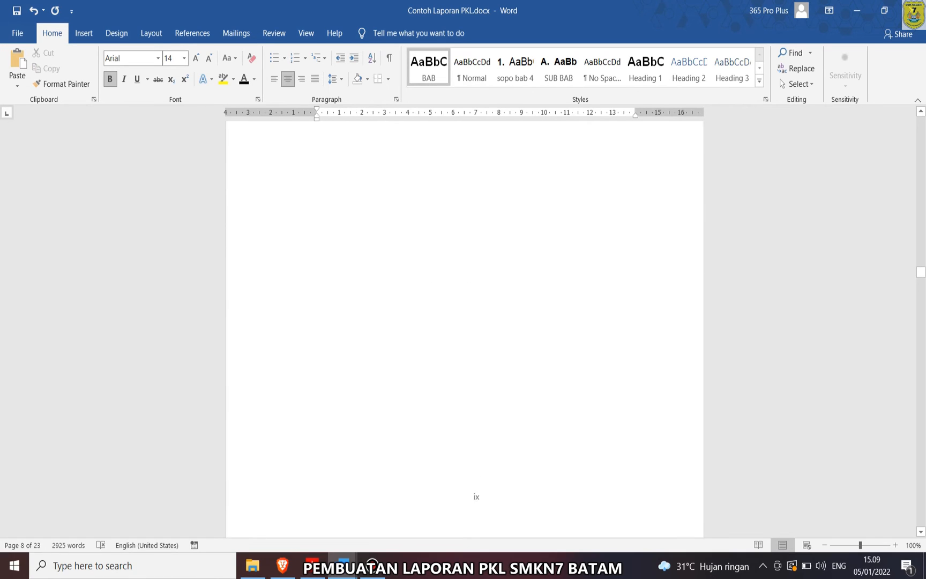
{"action": "scroll", "coordinate": [465, 327], "scroll_direction": "down", "scroll_amount": 1}
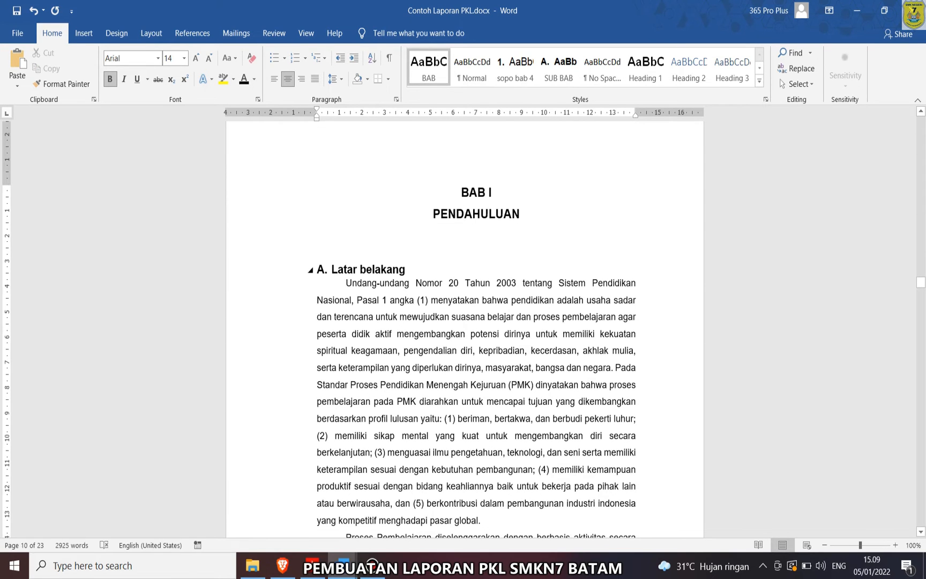
{"action": "key", "text": "shift+Home"}
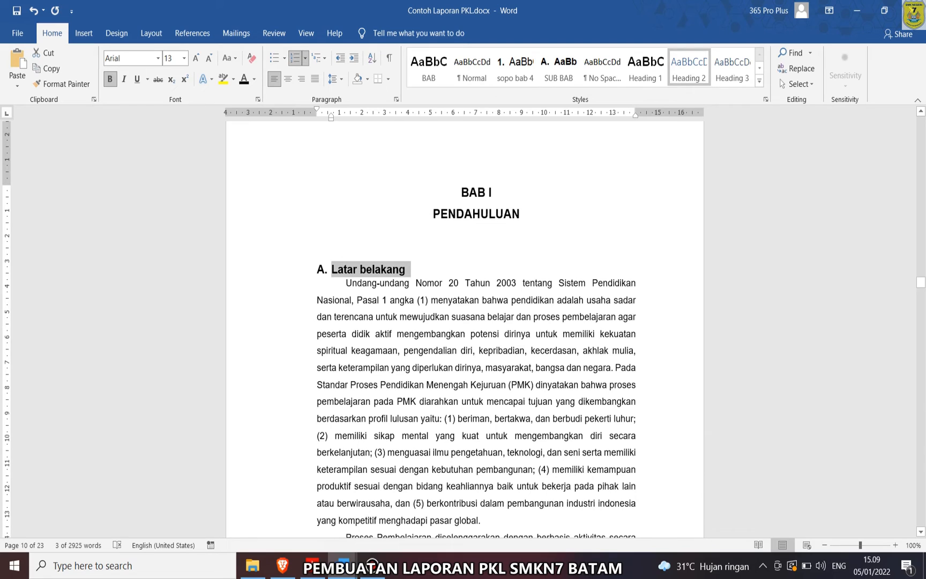
{"action": "left_click", "coordinate": [558, 68]}
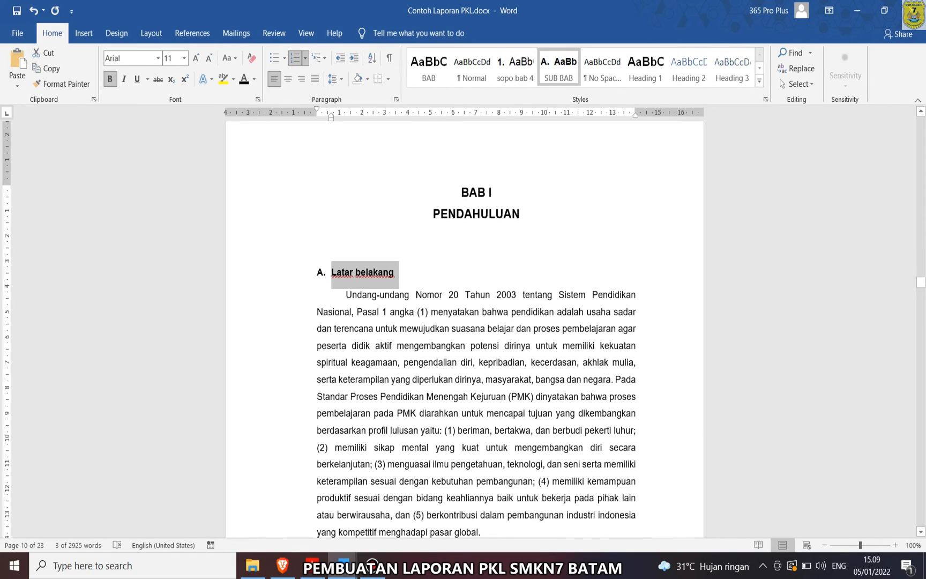
- Apply the SUB BAB style to the Tujuan PKL heading and remove the empty line above it
{"action": "scroll", "coordinate": [464, 330], "scroll_direction": "down", "scroll_amount": 15}
{"action": "scroll", "coordinate": [464, 330], "scroll_direction": "down", "scroll_amount": 5}
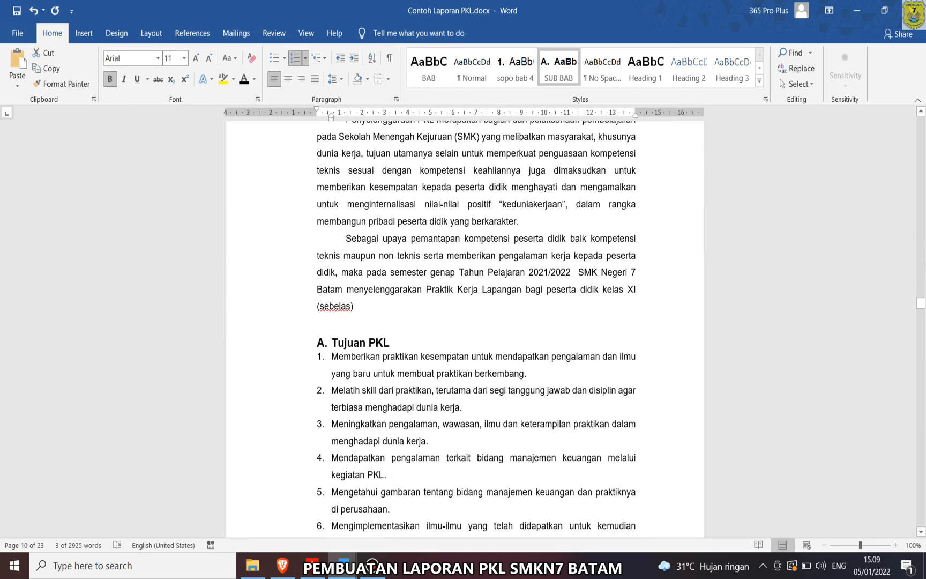
{"action": "left_click_drag", "start_coordinate": [393, 344], "coordinate": [321, 328]}
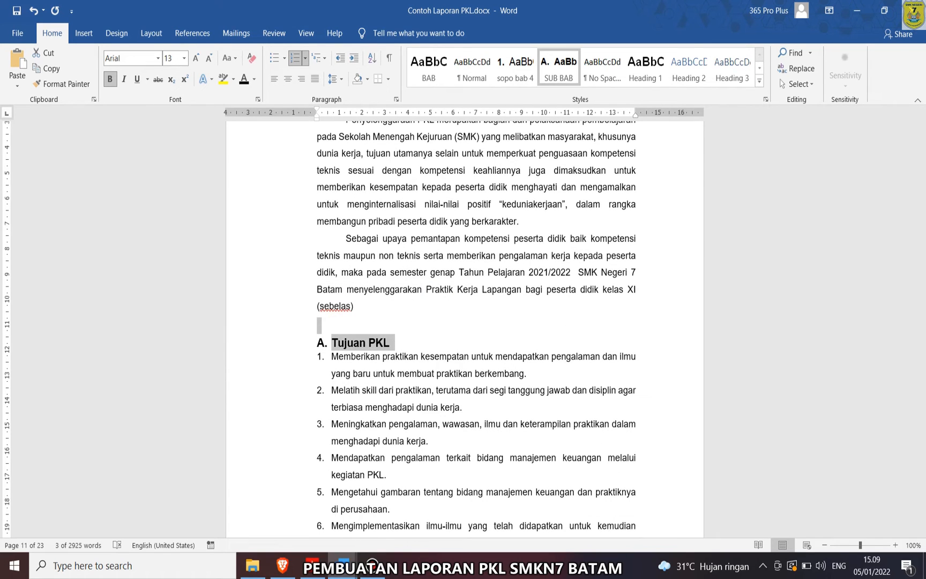
{"action": "left_click", "coordinate": [558, 68]}
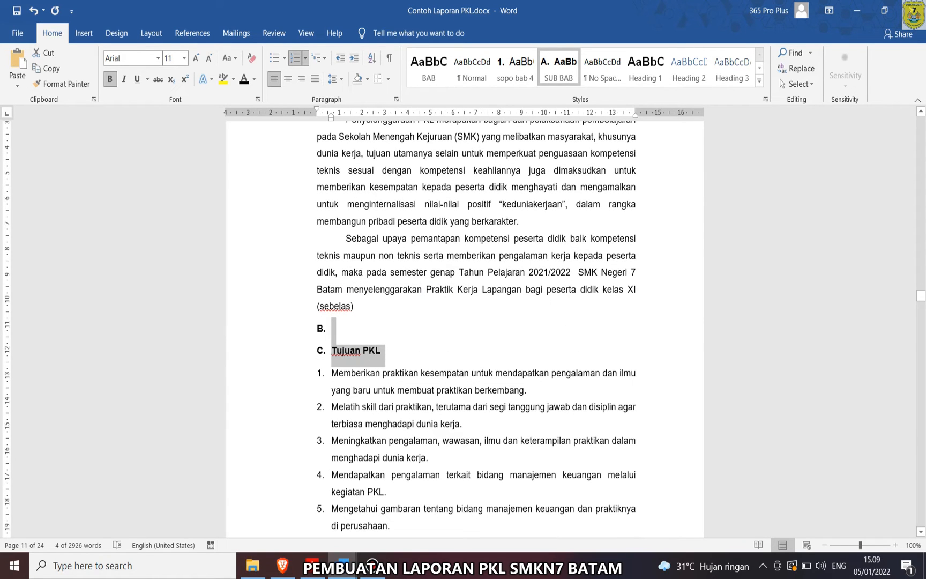
{"action": "left_click", "coordinate": [336, 348]}
{"action": "key", "text": "BackSpace"}
{"action": "key", "text": "BackSpace"}
{"action": "key", "text": "BackSpace"}
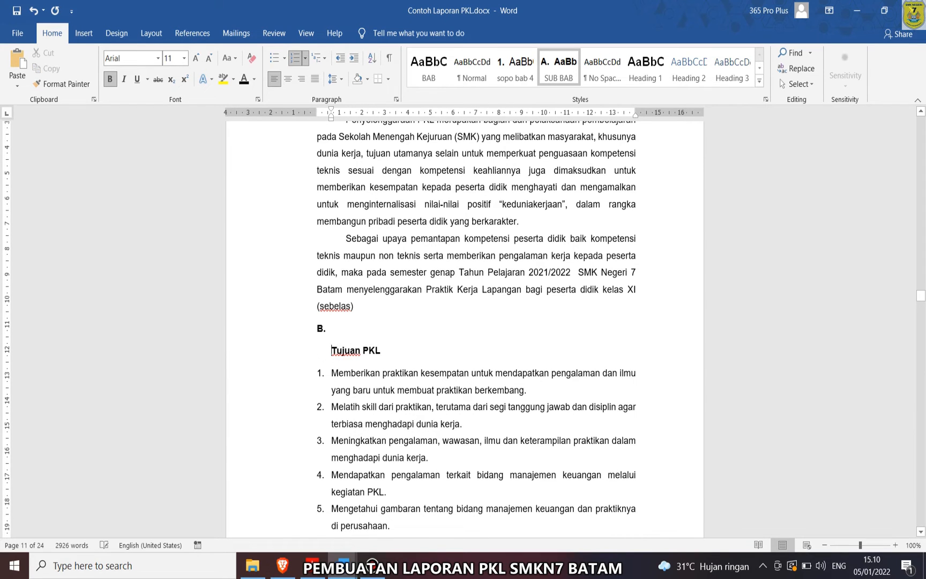
- Apply the SUB BAB style to the Manfaat PKL heading and delete the empty line above it
{"action": "scroll", "coordinate": [464, 329], "scroll_direction": "down", "scroll_amount": 6}
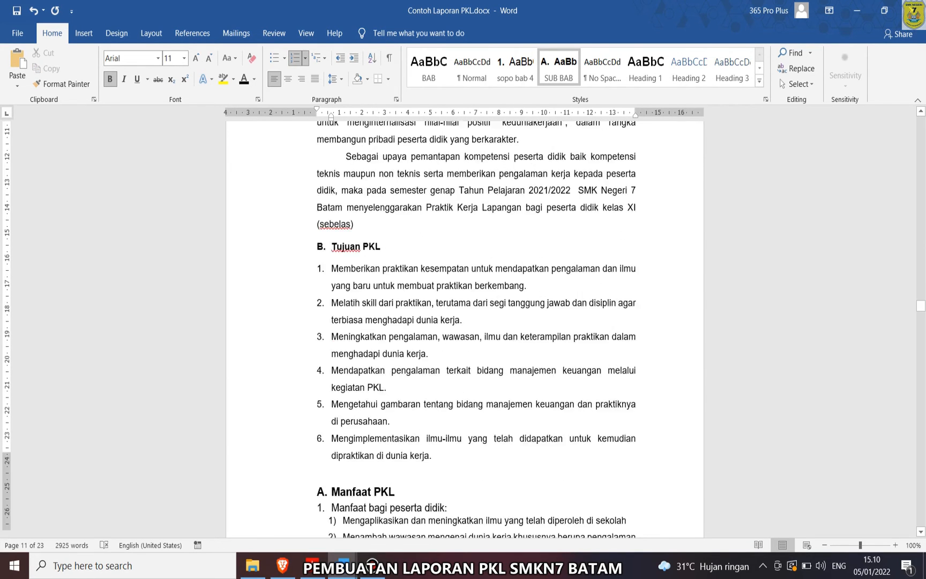
{"action": "left_click_drag", "start_coordinate": [398, 220], "coordinate": [332, 221]}
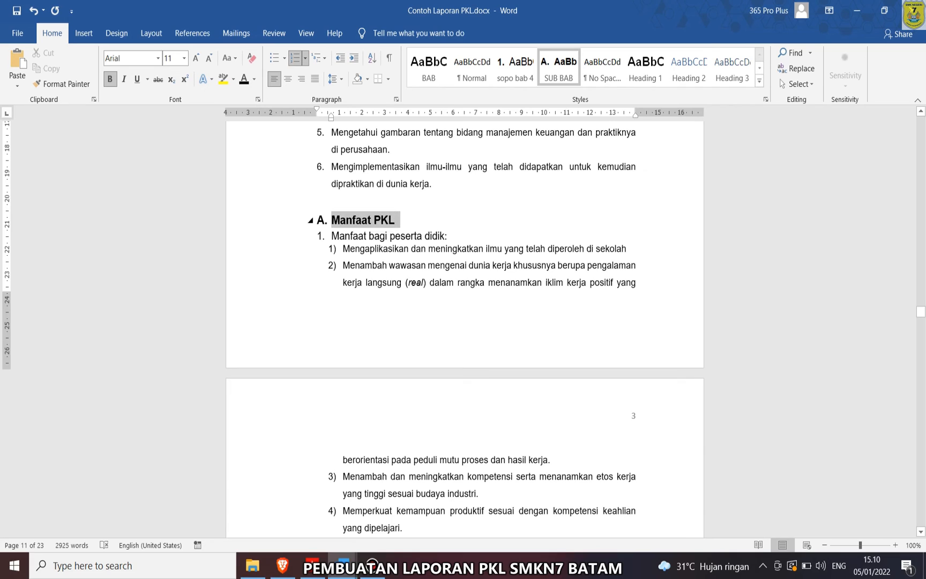
{"action": "left_click", "coordinate": [558, 67]}
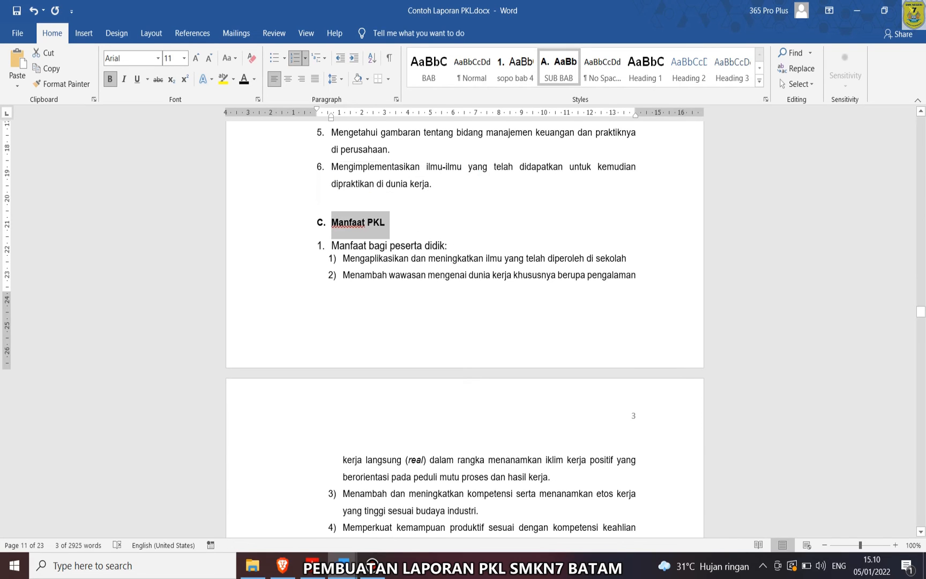
{"action": "left_click", "coordinate": [336, 201]}
{"action": "key", "text": "Delete"}
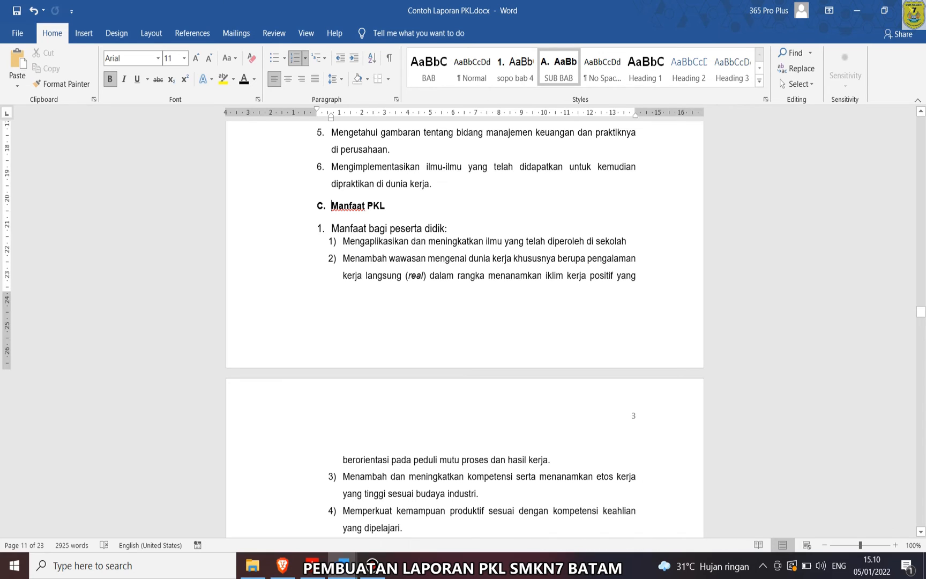
- Apply the SUB BAB style to the Waktu dan Tempat Pelaksanaan PKL heading
{"action": "scroll", "coordinate": [464, 328], "scroll_direction": "down", "scroll_amount": 15}
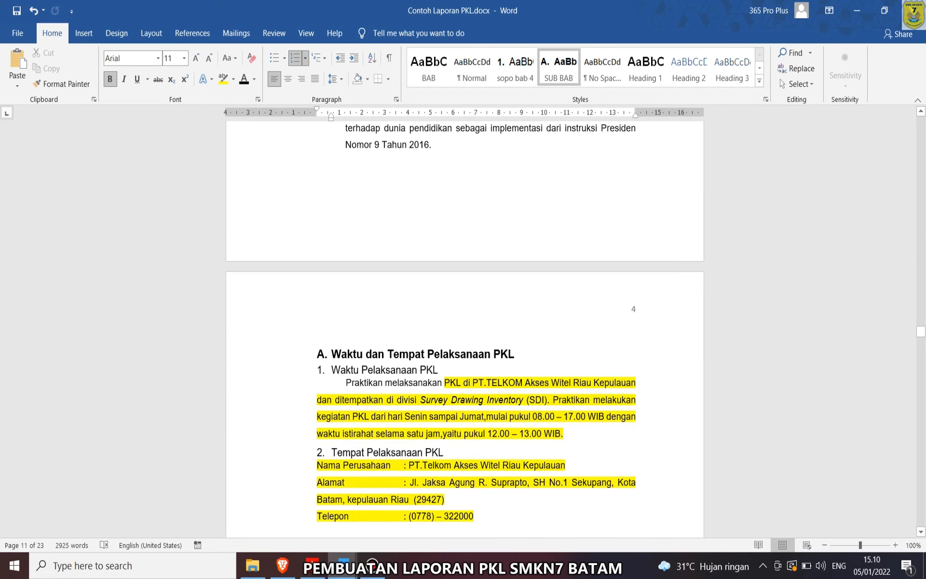
{"action": "left_click_drag", "start_coordinate": [517, 354], "coordinate": [331, 353]}
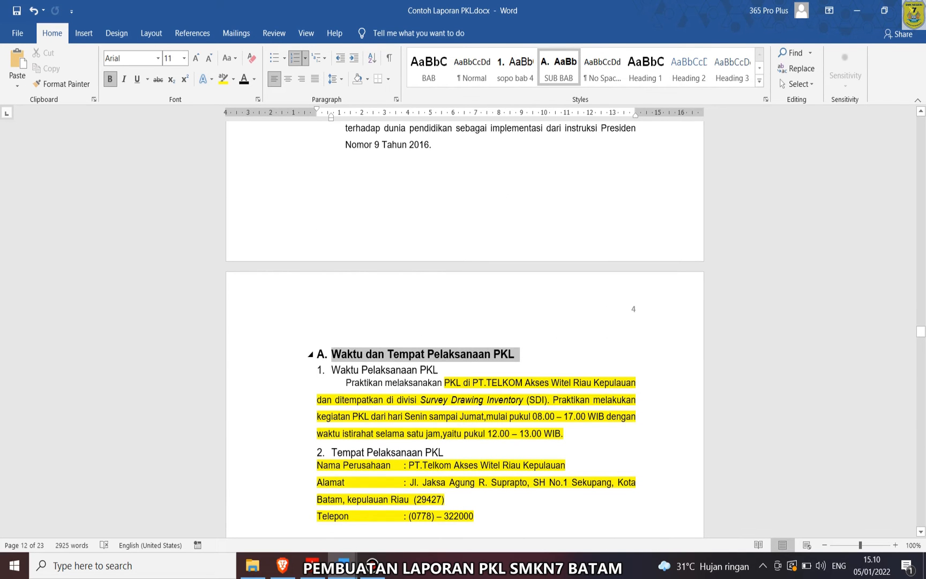
{"action": "left_click", "coordinate": [558, 67]}
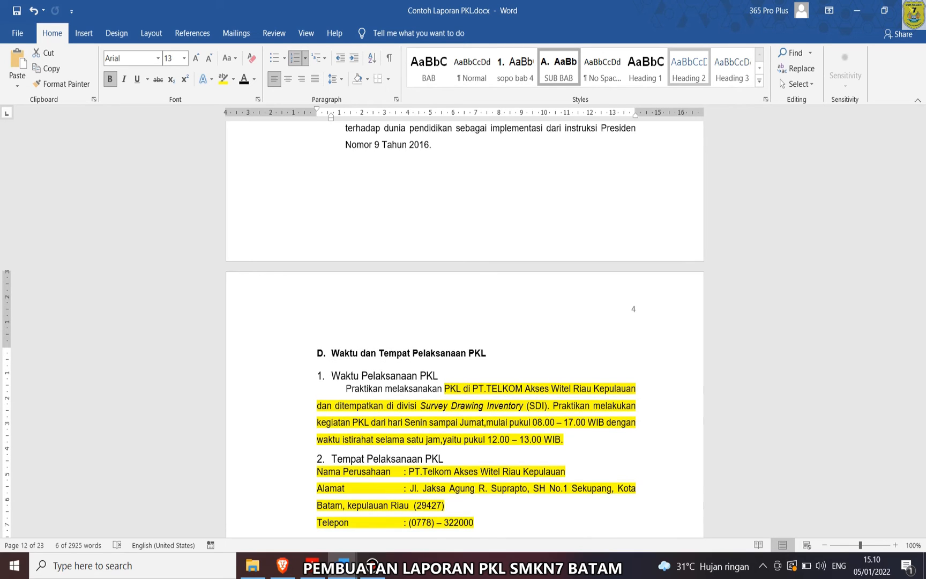
- Apply the SUB BAB style to the Sejarah PT Telkom Akses (PTTA) heading under BAB II PROFIL PERUSAHAAN
{"action": "scroll", "coordinate": [632, 268], "scroll_direction": "down", "scroll_amount": 15}
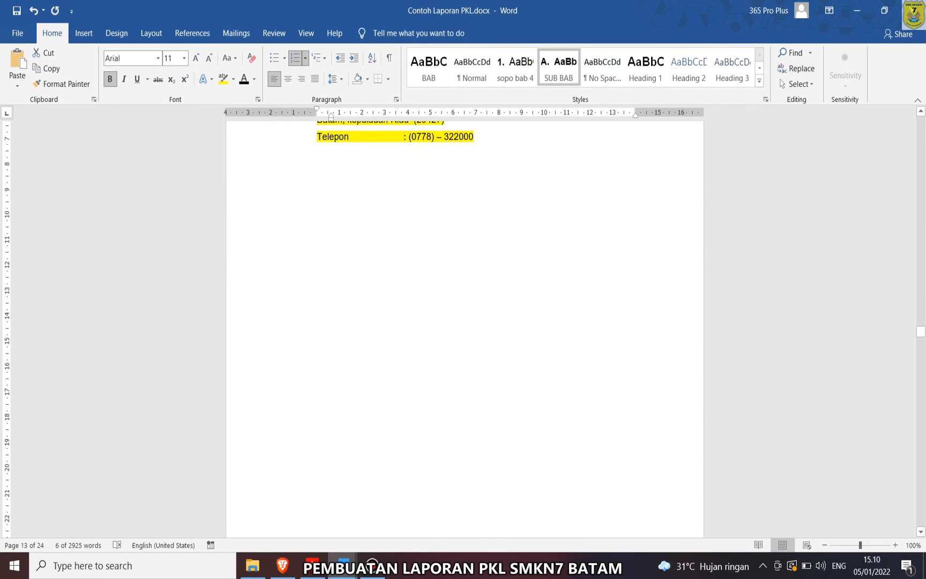
{"action": "scroll", "coordinate": [633, 269], "scroll_direction": "down", "scroll_amount": 6}
{"action": "scroll", "coordinate": [633, 269], "scroll_direction": "up", "scroll_amount": 9}
{"action": "scroll", "coordinate": [322, 382], "scroll_direction": "up", "scroll_amount": 3}
{"action": "scroll", "coordinate": [321, 382], "scroll_direction": "down", "scroll_amount": 4}
{"action": "left_click", "coordinate": [321, 381]}
{"action": "scroll", "coordinate": [321, 381], "scroll_direction": "up", "scroll_amount": 3}
{"action": "scroll", "coordinate": [321, 381], "scroll_direction": "up", "scroll_amount": 6}
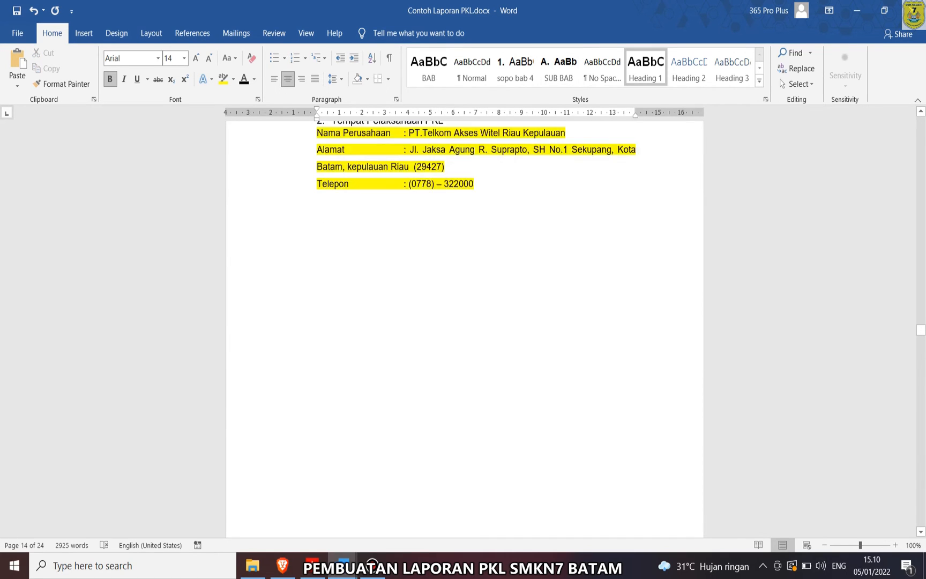
{"action": "scroll", "coordinate": [322, 382], "scroll_direction": "down", "scroll_amount": 5}
{"action": "scroll", "coordinate": [464, 330], "scroll_direction": "down", "scroll_amount": 12}
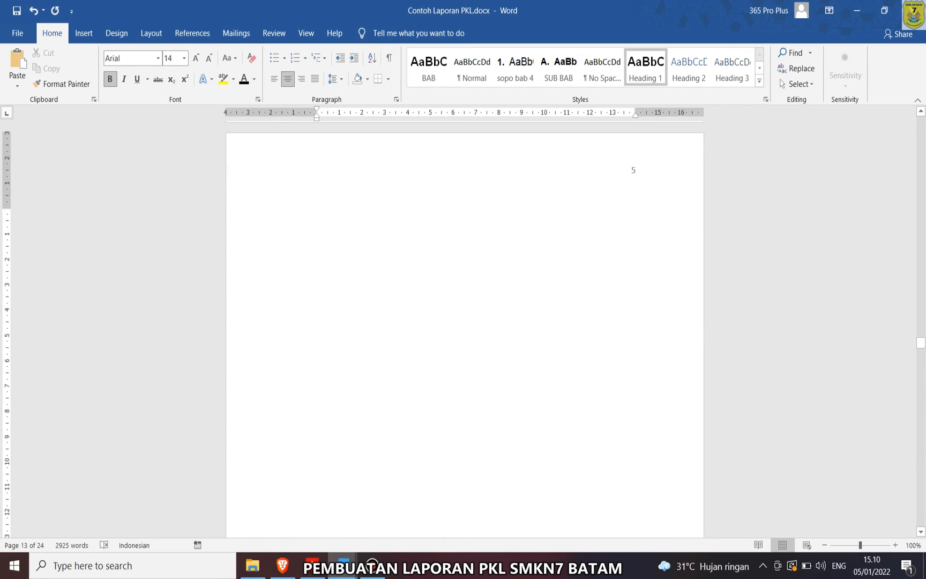
{"action": "scroll", "coordinate": [464, 330], "scroll_direction": "down", "scroll_amount": 10}
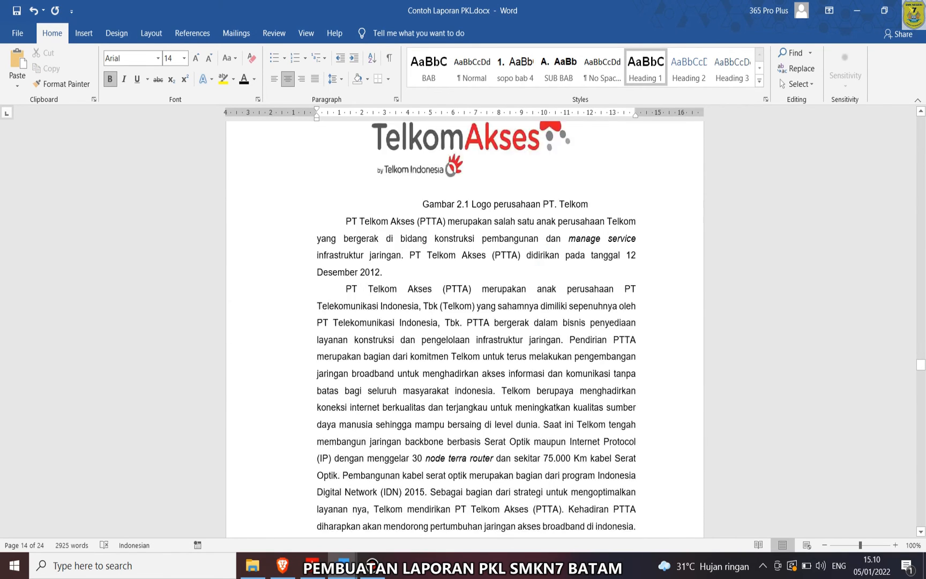
{"action": "scroll", "coordinate": [464, 329], "scroll_direction": "up", "scroll_amount": 10}
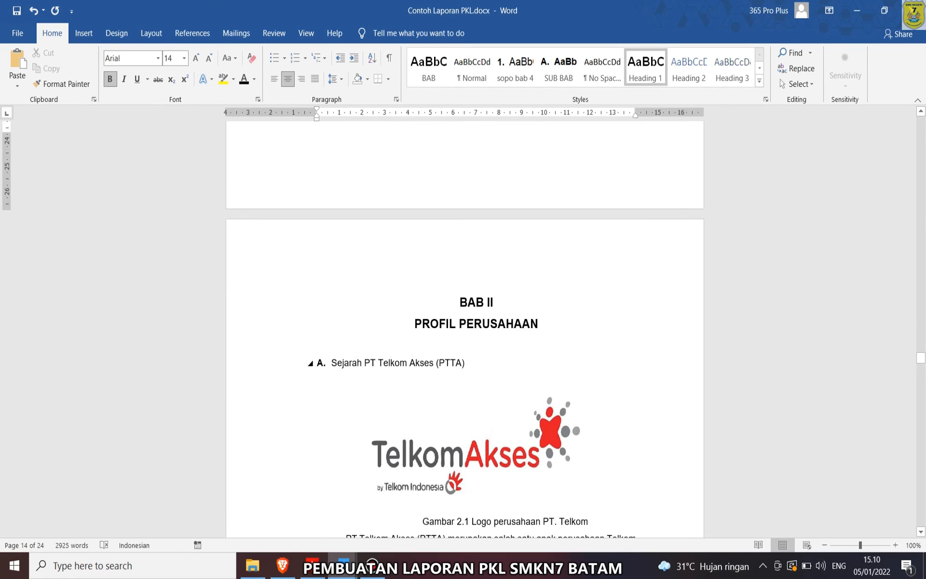
{"action": "left_click_drag", "start_coordinate": [472, 363], "coordinate": [331, 363]}
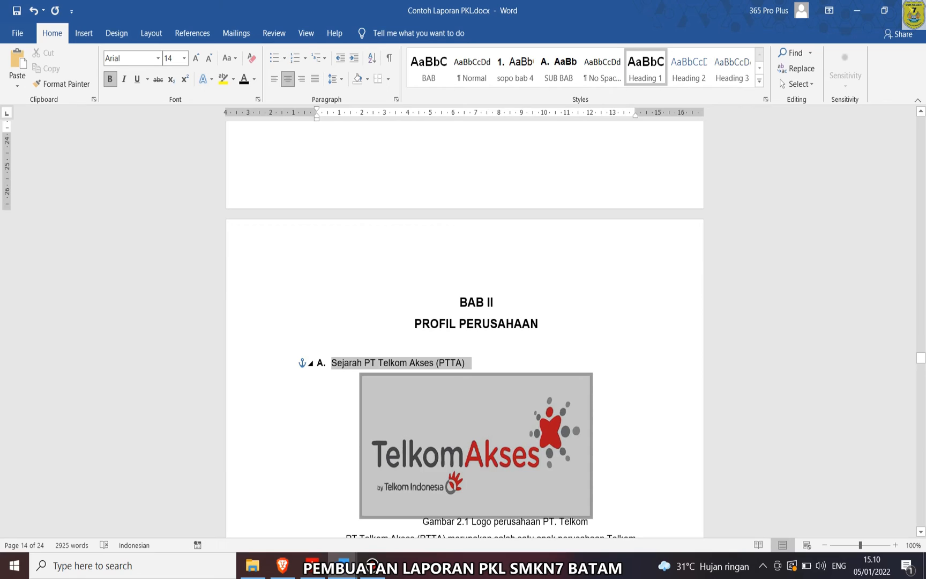
{"action": "left_click", "coordinate": [320, 363]}
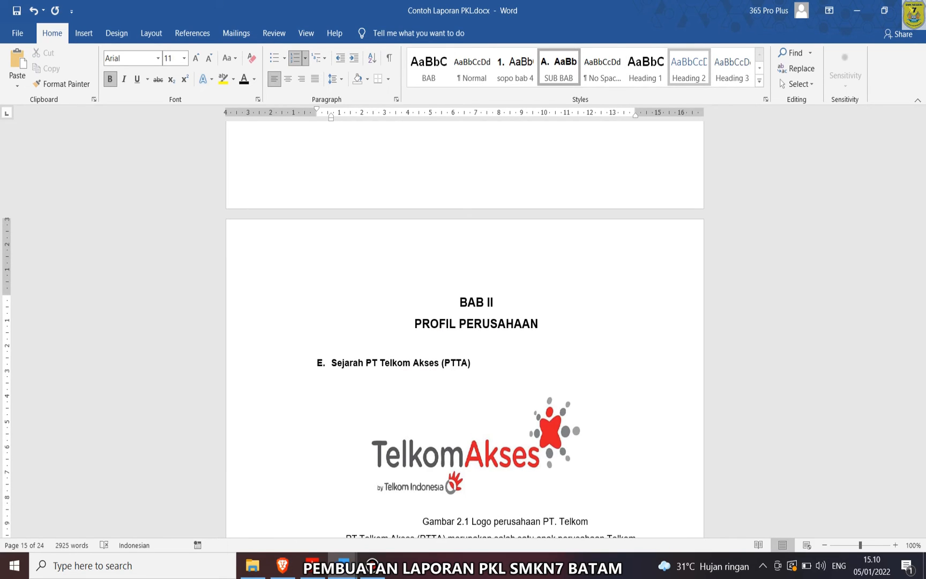
{"action": "left_click", "coordinate": [558, 67]}
{"action": "left_click", "coordinate": [331, 362]}
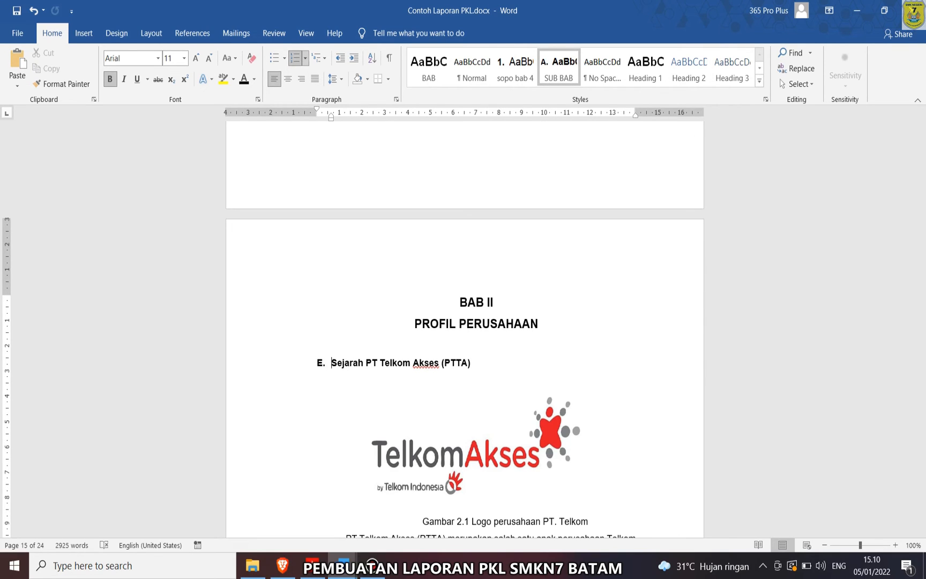
- Restart the lettering of the Sejarah PT Telkom Akses (PTTA) heading at A
{"action": "left_click", "coordinate": [305, 58]}
{"action": "left_click", "coordinate": [365, 110]}
{"action": "key", "text": "Return"}
{"action": "left_click", "coordinate": [317, 363]}
{"action": "left_click", "coordinate": [373, 382]}
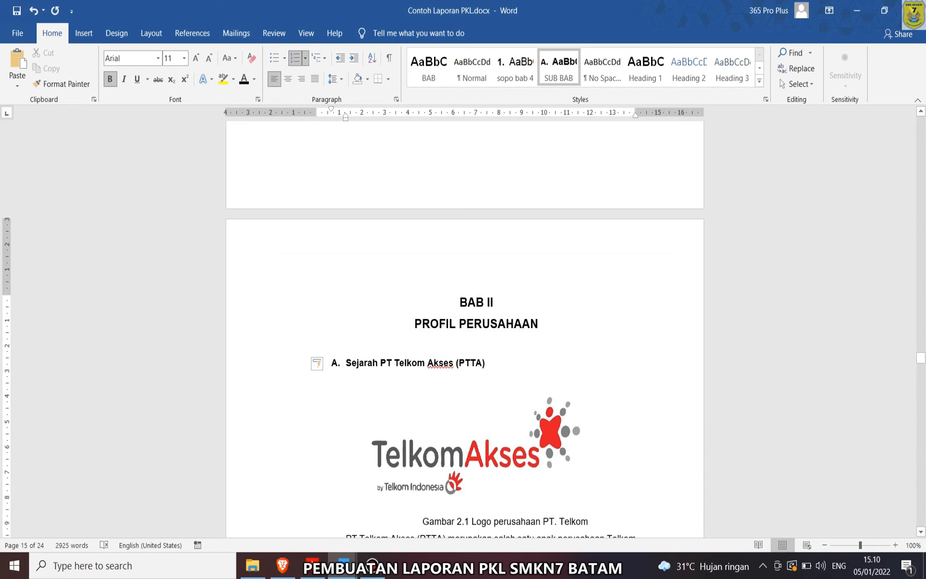
{"action": "left_click_drag", "start_coordinate": [487, 364], "coordinate": [326, 350]}
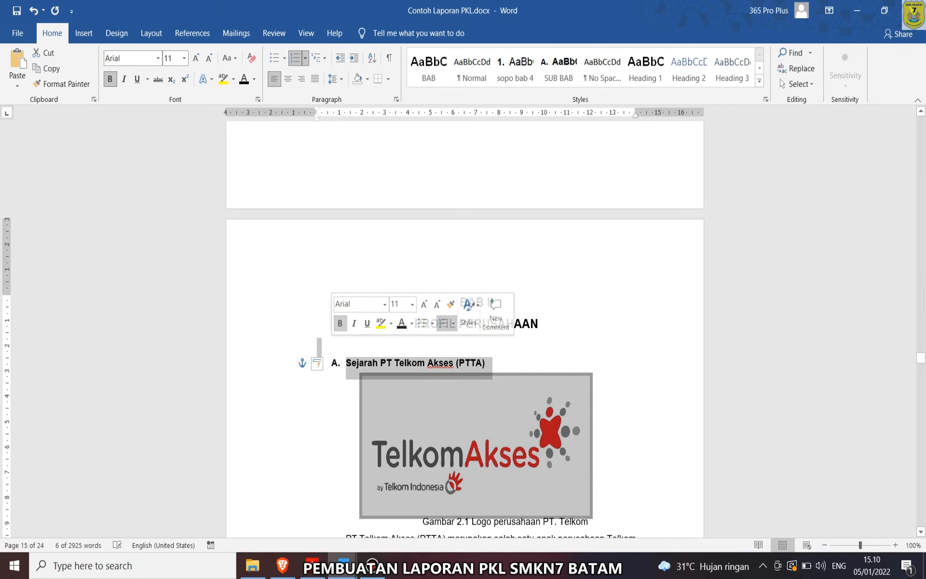
{"action": "left_click", "coordinate": [292, 328]}
- Apply the SUB BAB style to the Bidang Usaha heading in BAB II
{"action": "scroll", "coordinate": [464, 329], "scroll_direction": "down", "scroll_amount": 12}
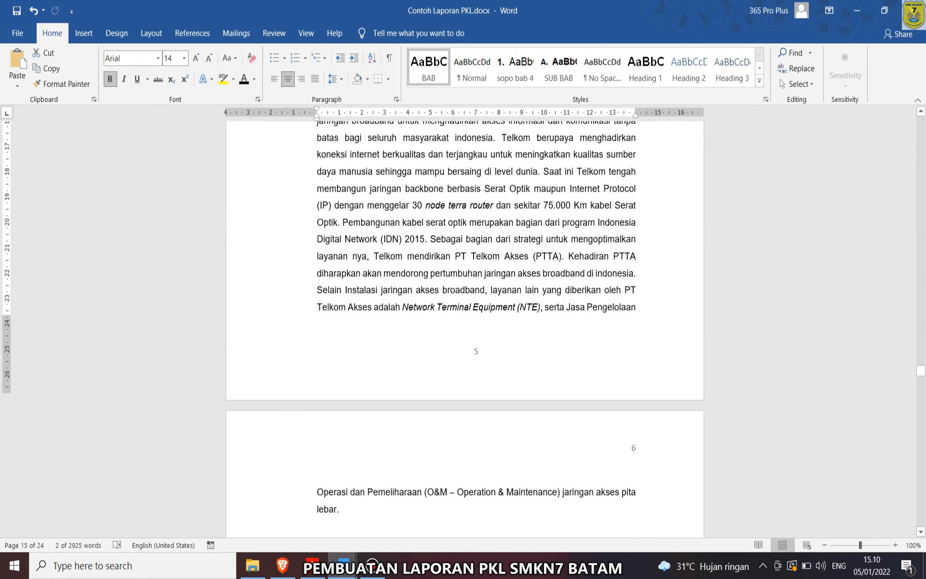
{"action": "left_click_drag", "start_coordinate": [396, 375], "coordinate": [321, 356]}
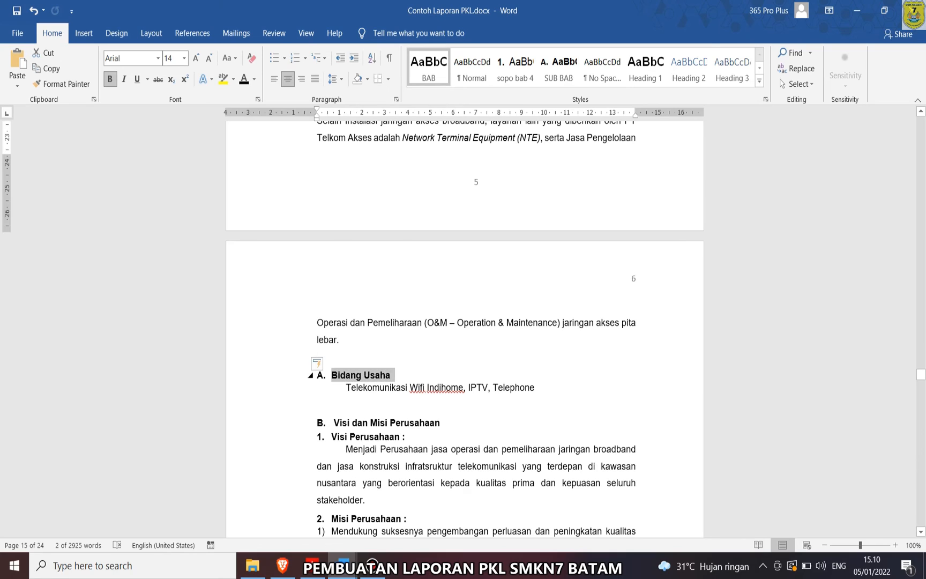
{"action": "left_click", "coordinate": [559, 70]}
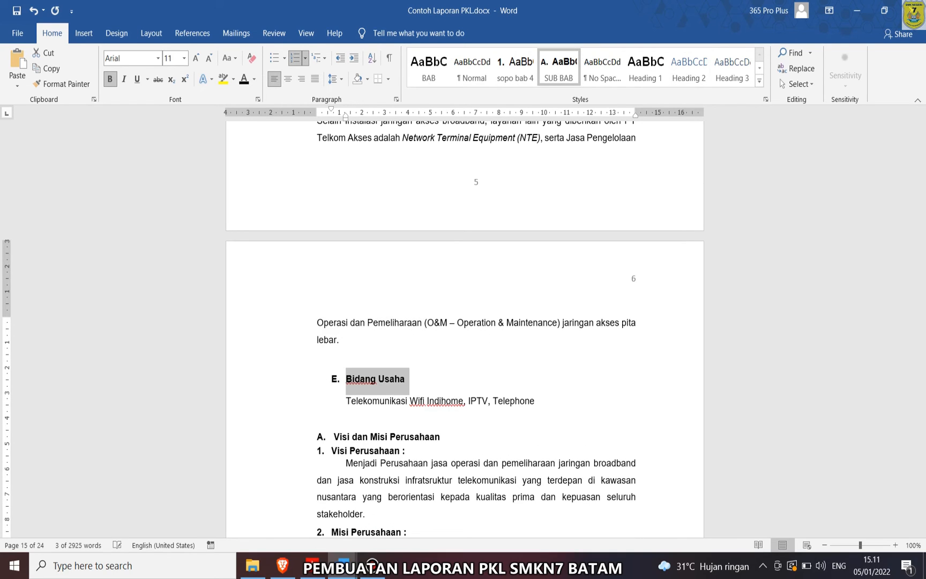
{"action": "left_click", "coordinate": [336, 379]}
{"action": "left_click_drag", "start_coordinate": [331, 109], "coordinate": [331, 109]}
{"action": "scroll", "coordinate": [465, 322], "scroll_direction": "up", "scroll_amount": 15}
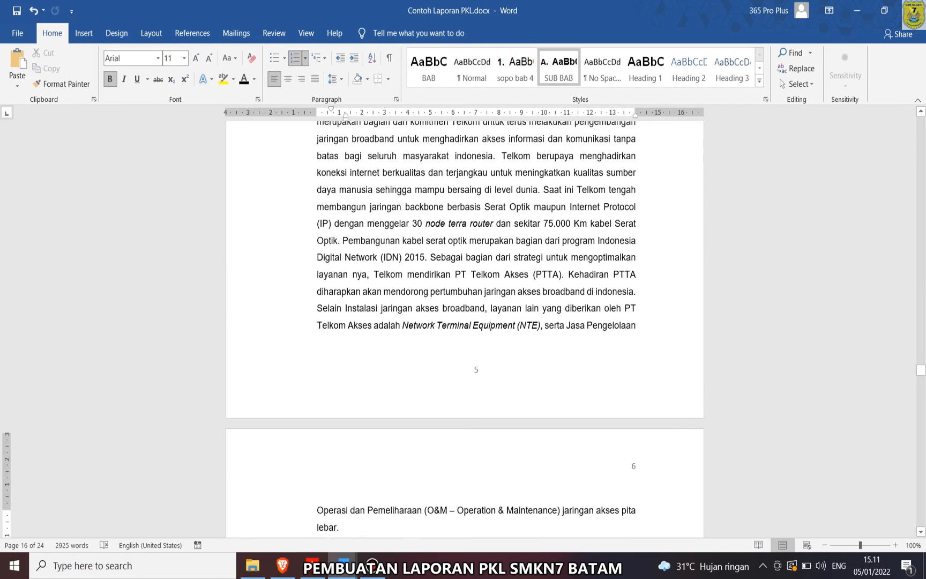
{"action": "left_click", "coordinate": [406, 202]}
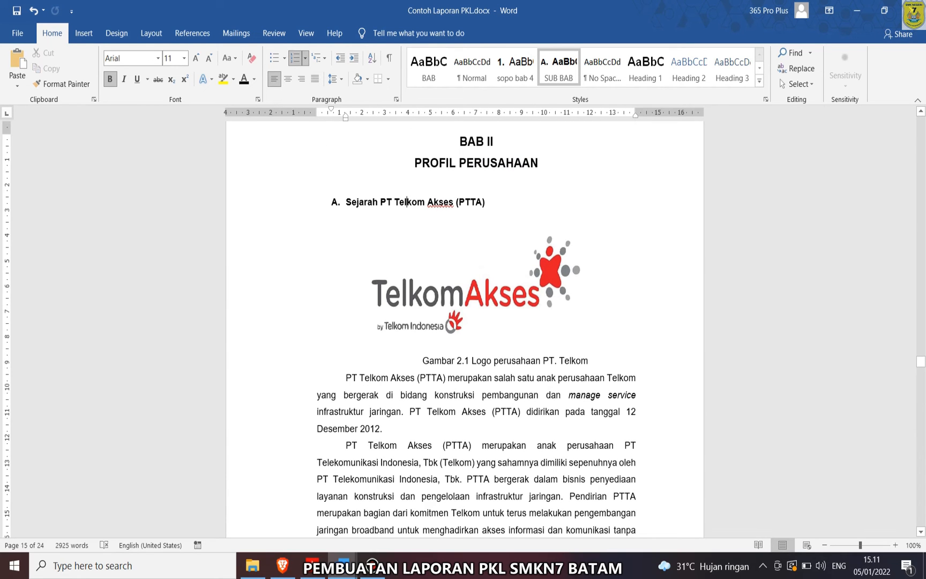
- Update the entire table of contents under DAFTAR ISI so that it includes the SUB BAB headings
{"action": "left_click_drag", "start_coordinate": [921, 362], "coordinate": [921, 212]}
{"action": "scroll", "coordinate": [465, 329], "scroll_direction": "up", "scroll_amount": 3}
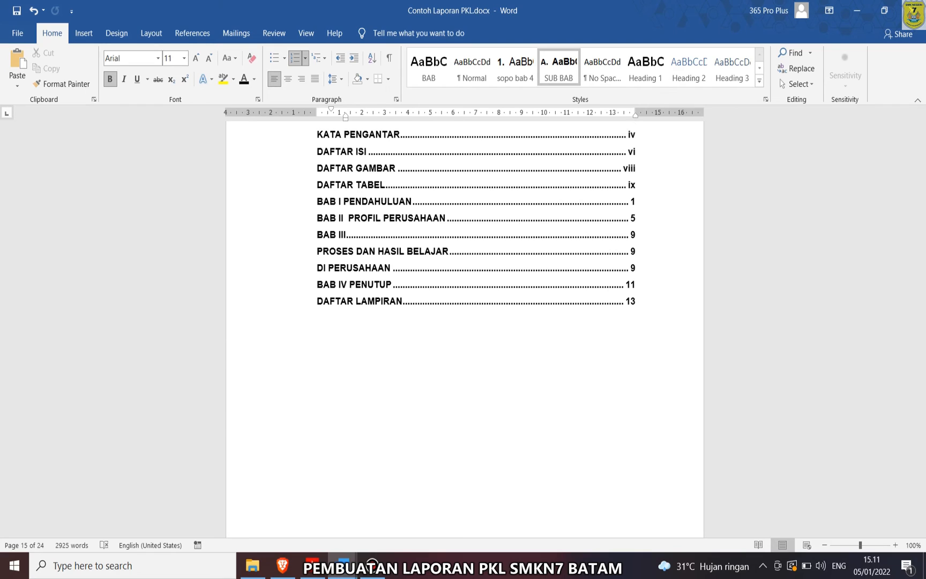
{"action": "left_click", "coordinate": [192, 32]}
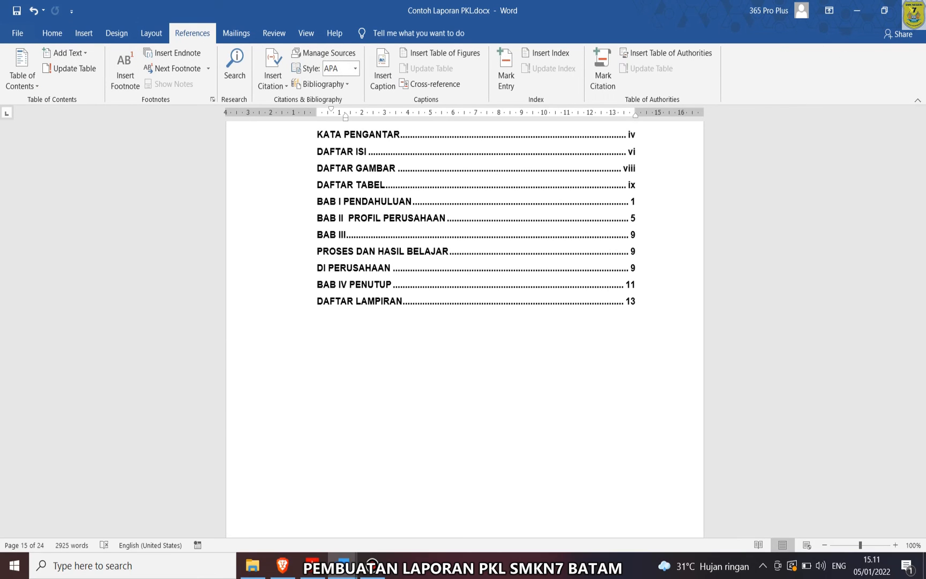
{"action": "left_click", "coordinate": [69, 68]}
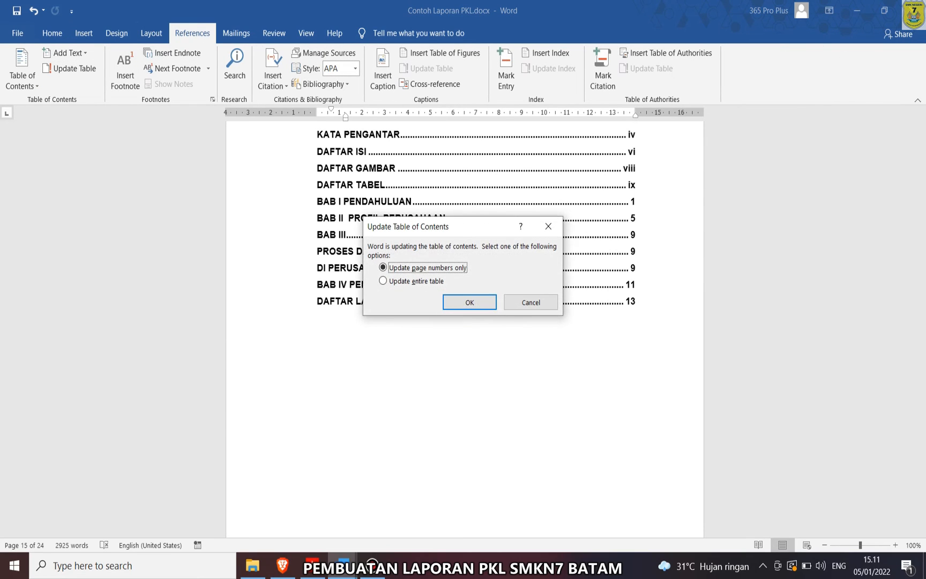
{"action": "left_click", "coordinate": [397, 281]}
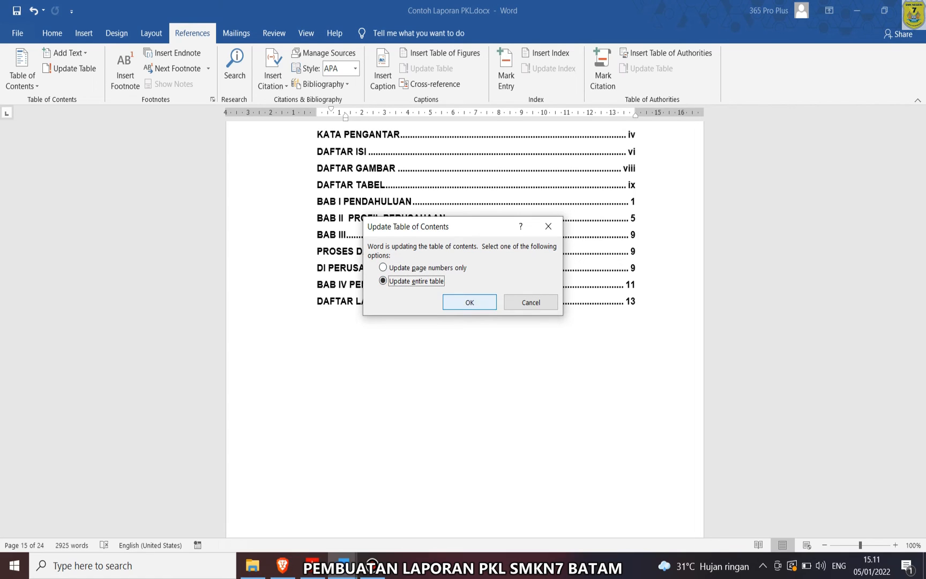
{"action": "left_click", "coordinate": [470, 302]}
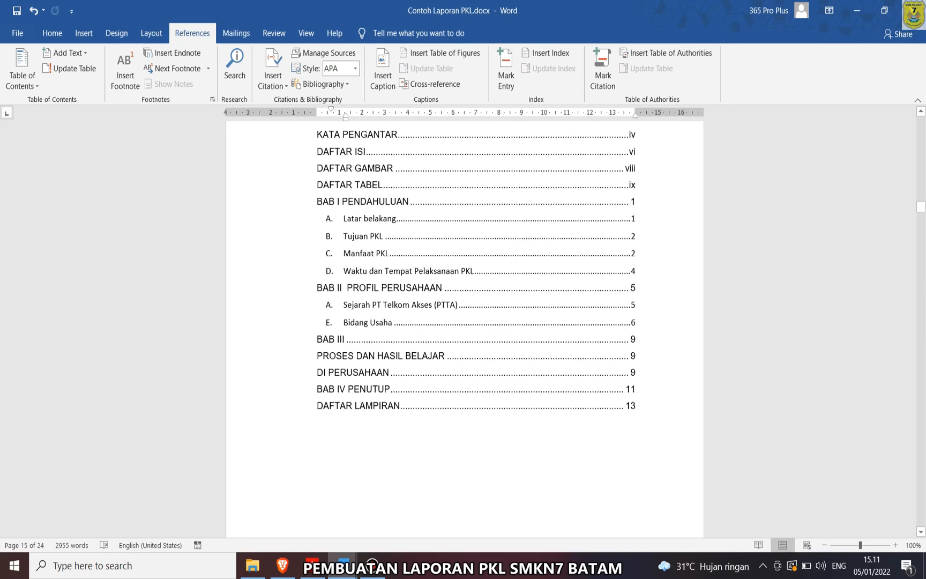
- Remove the list letter from the Bidang Usaha heading in BAB II
{"action": "left_click", "coordinate": [393, 323]}
{"action": "scroll", "coordinate": [358, 304], "scroll_direction": "down", "scroll_amount": 15}
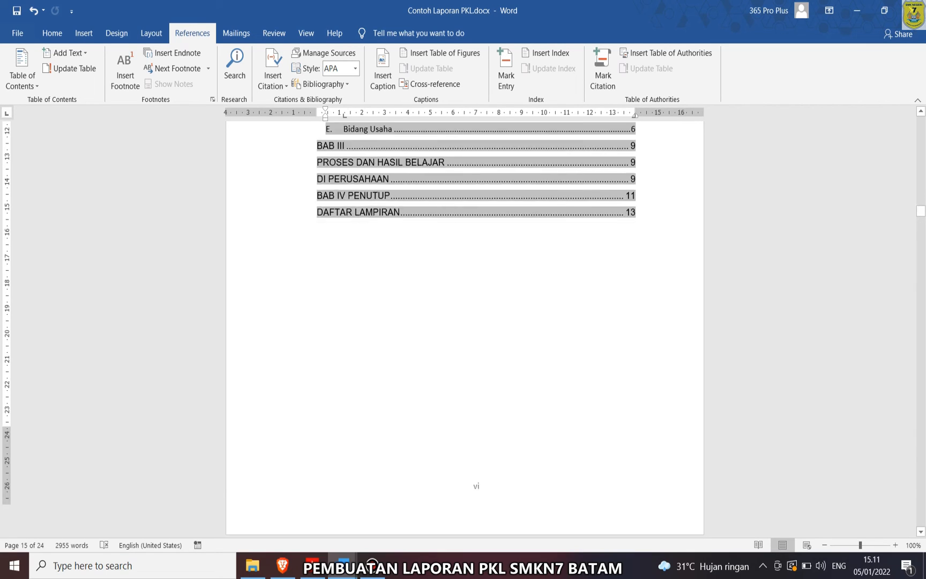
{"action": "left_click_drag", "start_coordinate": [920, 230], "coordinate": [921, 381]}
{"action": "left_click", "coordinate": [371, 308]}
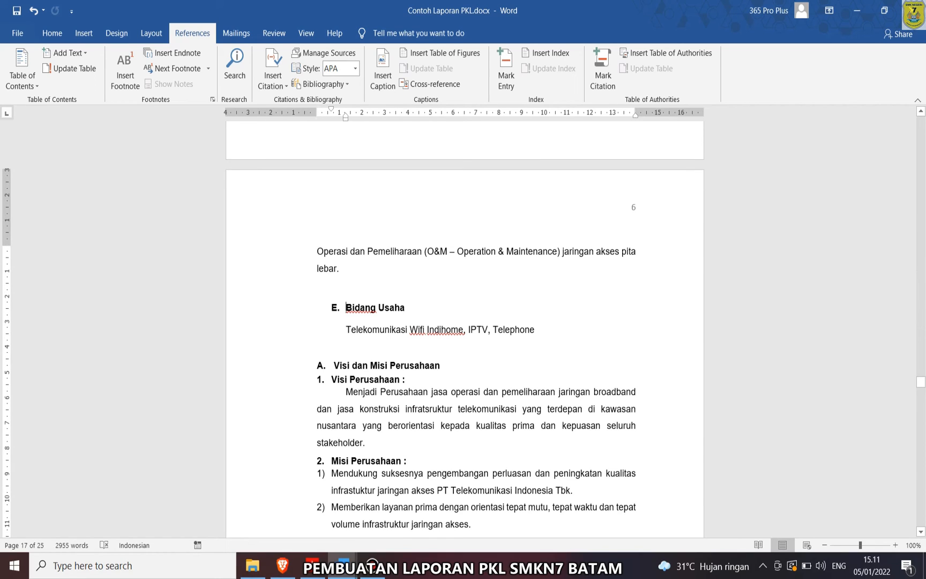
{"action": "key", "text": "BackSpace"}
{"action": "key", "text": "BackSpace"}
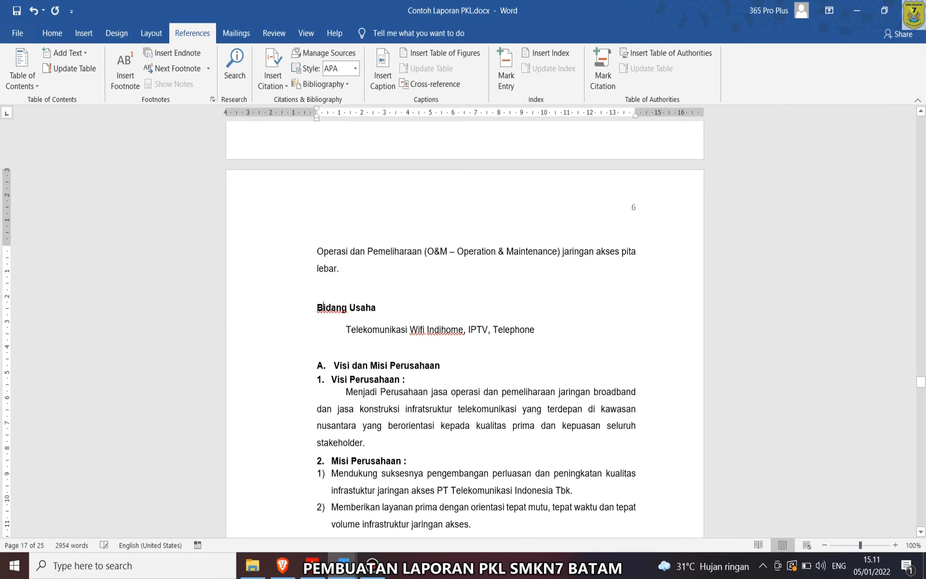
- Copy the formatting of the Sejarah PT Telkom Akses (PTTA) heading onto the Bidang Usaha heading with Format Painter
{"action": "scroll", "coordinate": [464, 322], "scroll_direction": "up", "scroll_amount": 5}
{"action": "scroll", "coordinate": [464, 322], "scroll_direction": "up", "scroll_amount": 4}
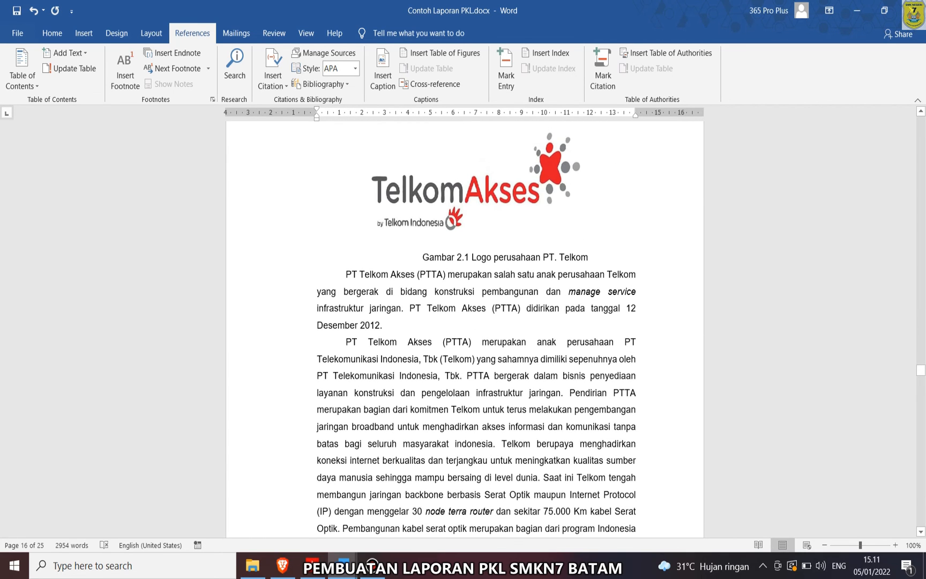
{"action": "scroll", "coordinate": [464, 322], "scroll_direction": "up", "scroll_amount": 4}
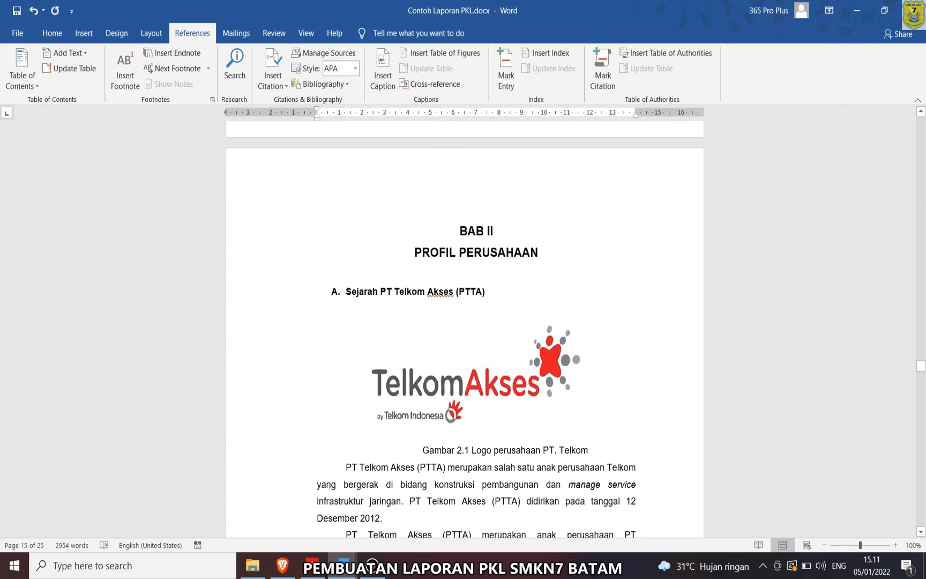
{"action": "left_click", "coordinate": [300, 292]}
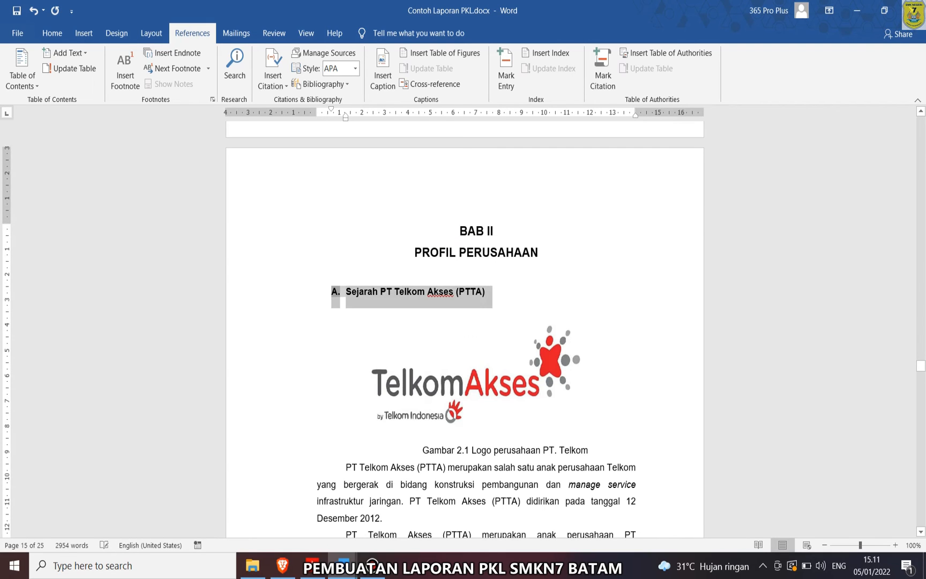
{"action": "left_click", "coordinate": [52, 33]}
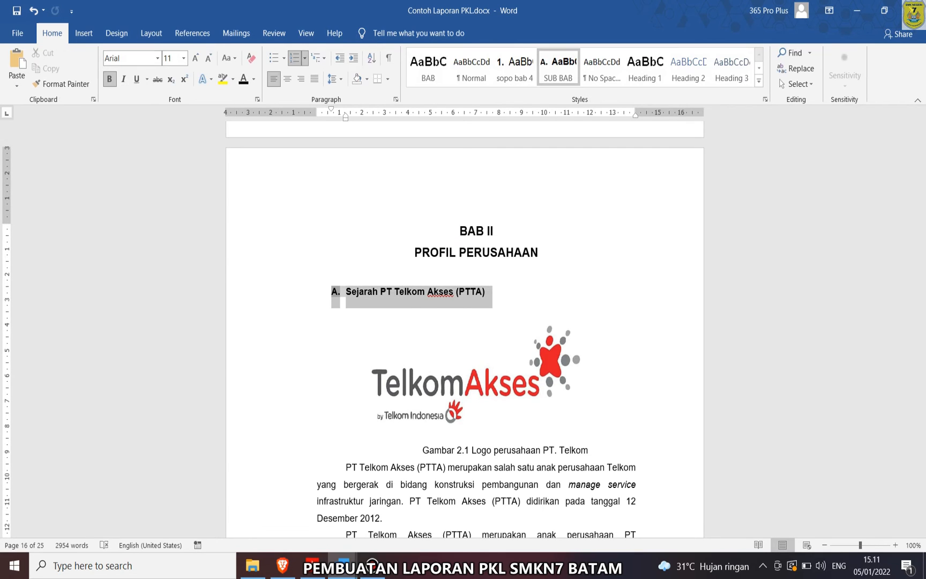
{"action": "left_click", "coordinate": [62, 83]}
{"action": "scroll", "coordinate": [464, 322], "scroll_direction": "down", "scroll_amount": 10}
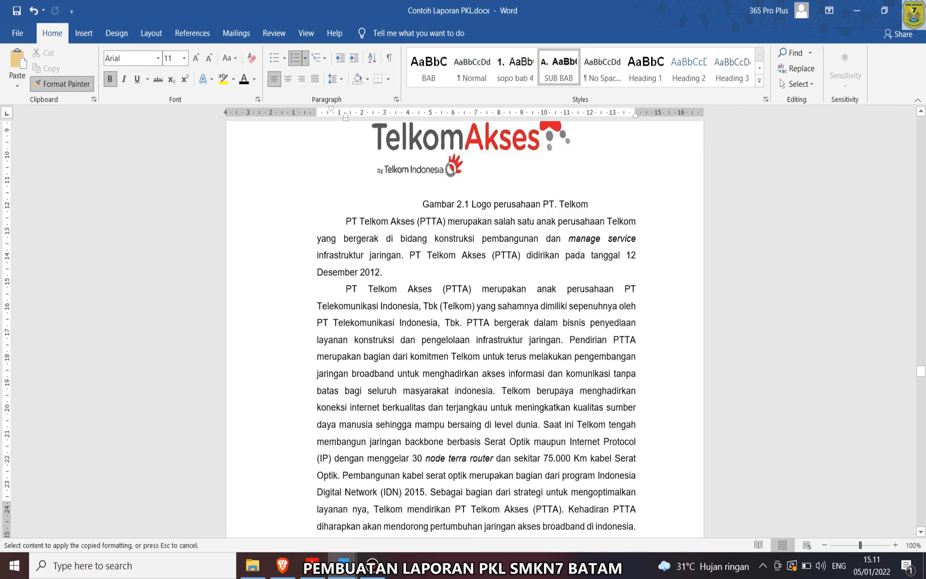
{"action": "left_click", "coordinate": [318, 404]}
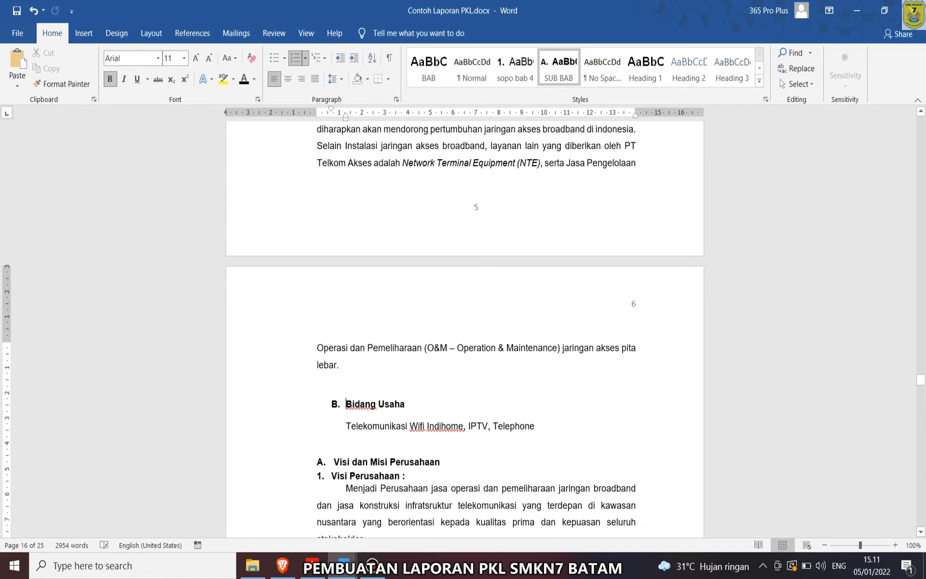
- Shift the lettered BAB II headings out to the page's left margin and reapply the SUB BAB style to Bidang Usaha
{"action": "left_click", "coordinate": [334, 404]}
{"action": "left_click_drag", "start_coordinate": [335, 404], "coordinate": [320, 404]}
{"action": "left_click", "coordinate": [307, 405]}
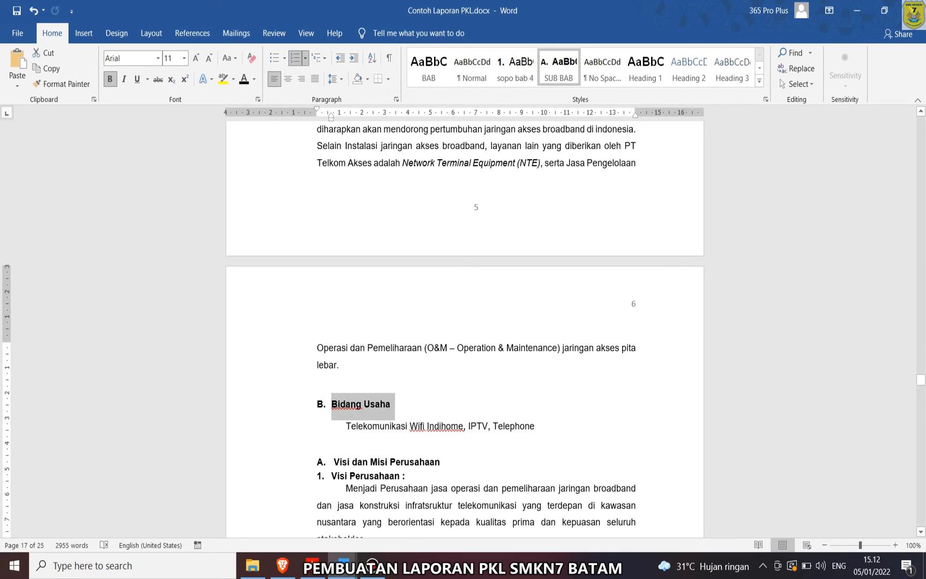
{"action": "key", "text": "ctrl+z"}
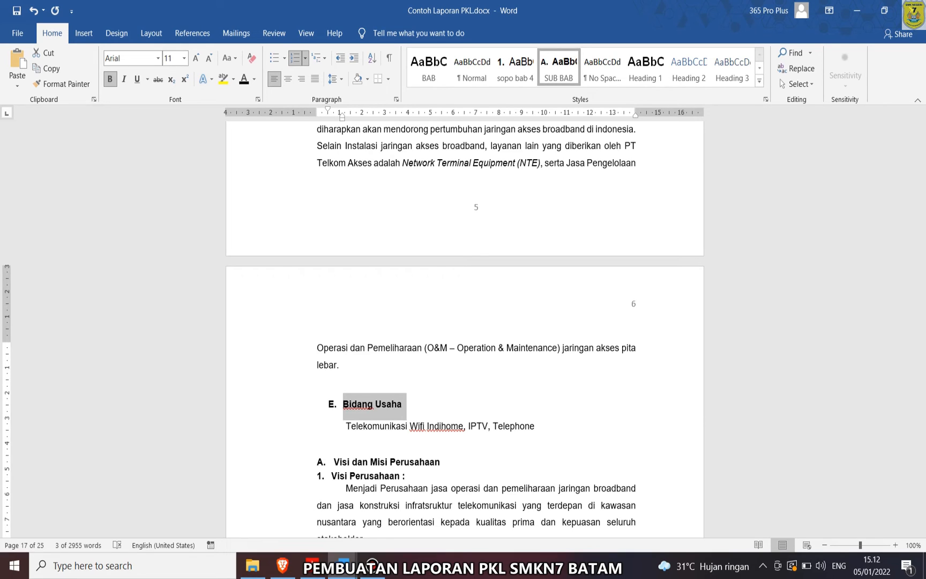
{"action": "left_click", "coordinate": [759, 80]}
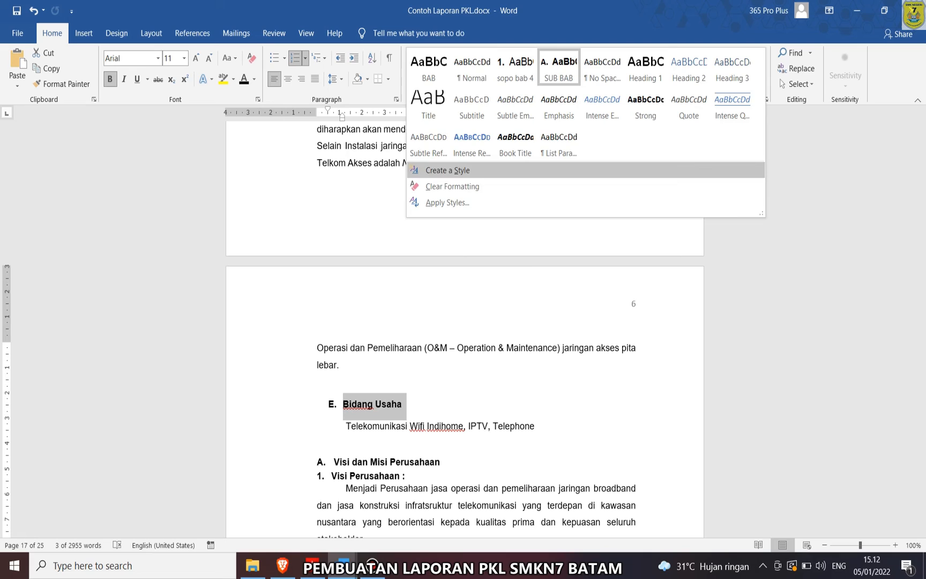
{"action": "left_click", "coordinate": [448, 170]}
{"action": "left_click", "coordinate": [521, 171]}
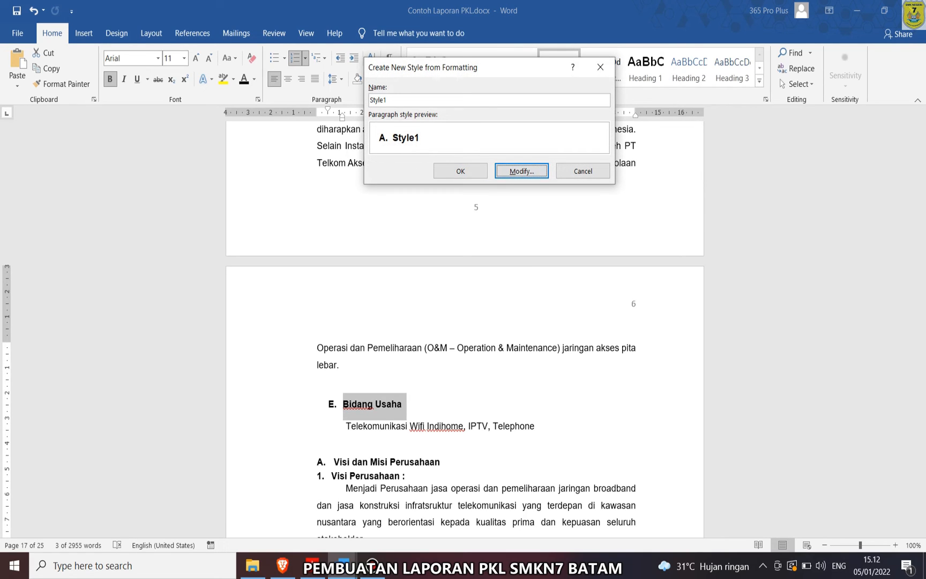
{"action": "left_click", "coordinate": [583, 171]}
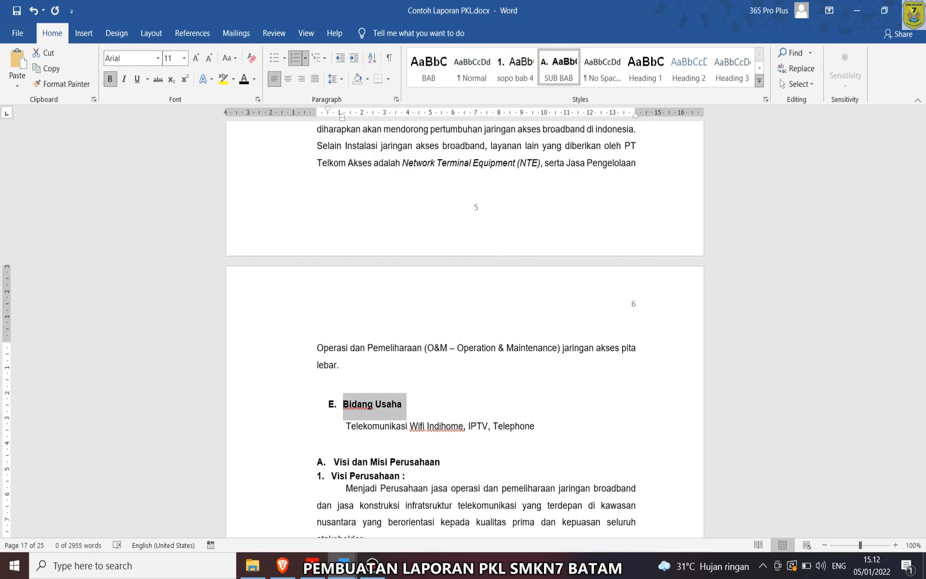
{"action": "left_click", "coordinate": [759, 80]}
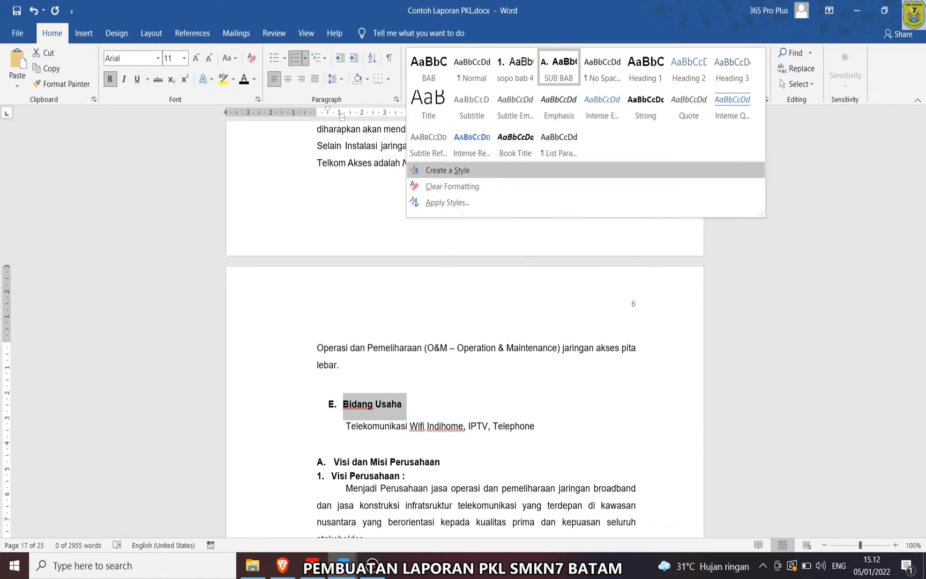
{"action": "key", "text": "Escape"}
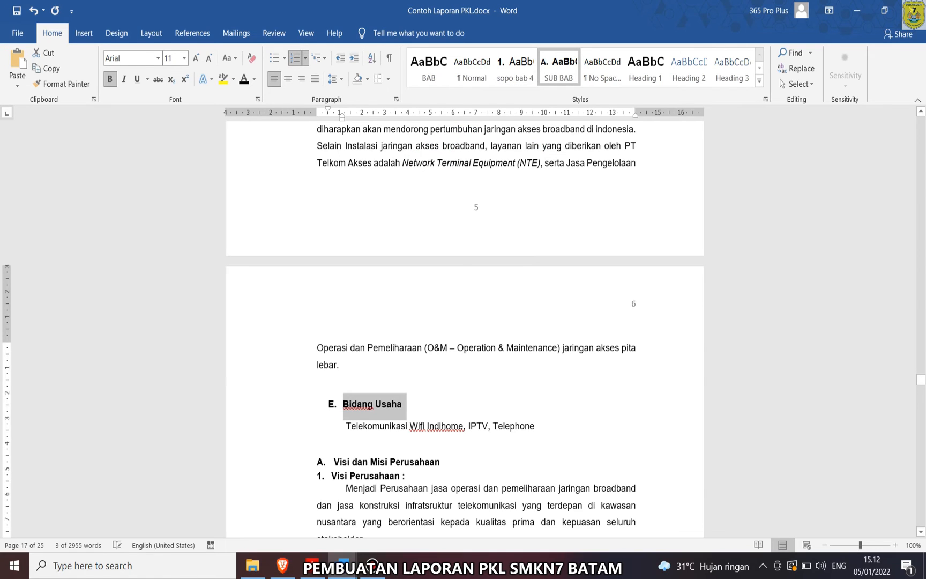
{"action": "left_click", "coordinate": [759, 80]}
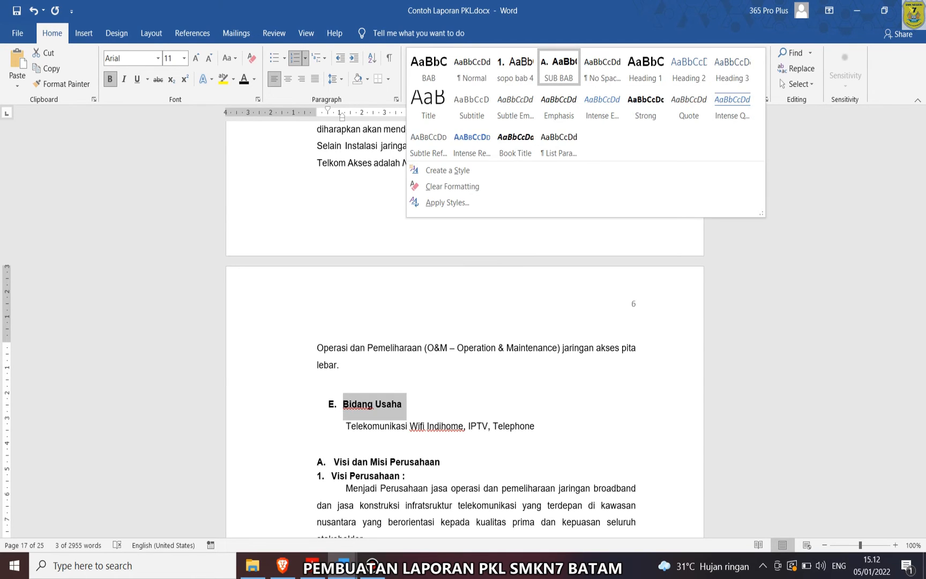
{"action": "left_click", "coordinate": [448, 170]}
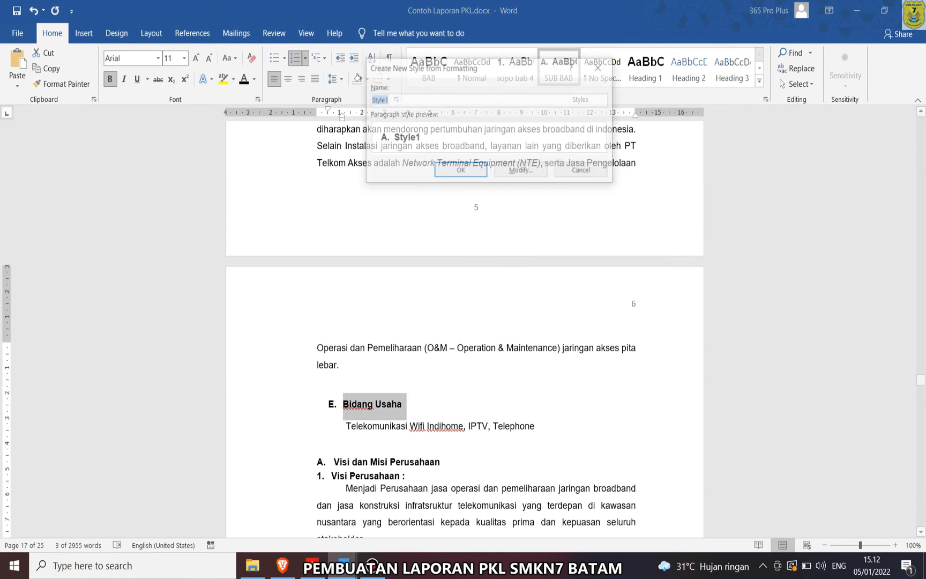
{"action": "left_click", "coordinate": [521, 171]}
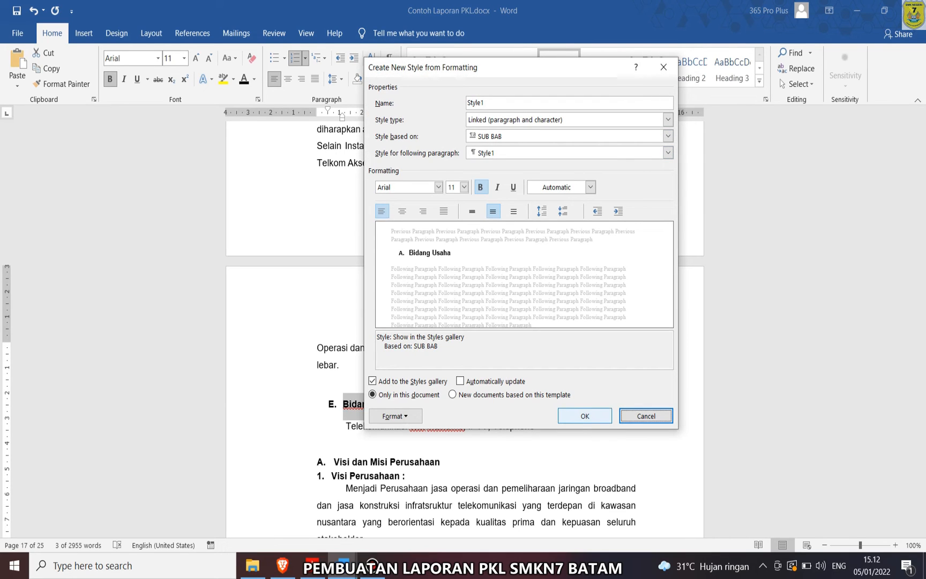
{"action": "key", "text": "Escape"}
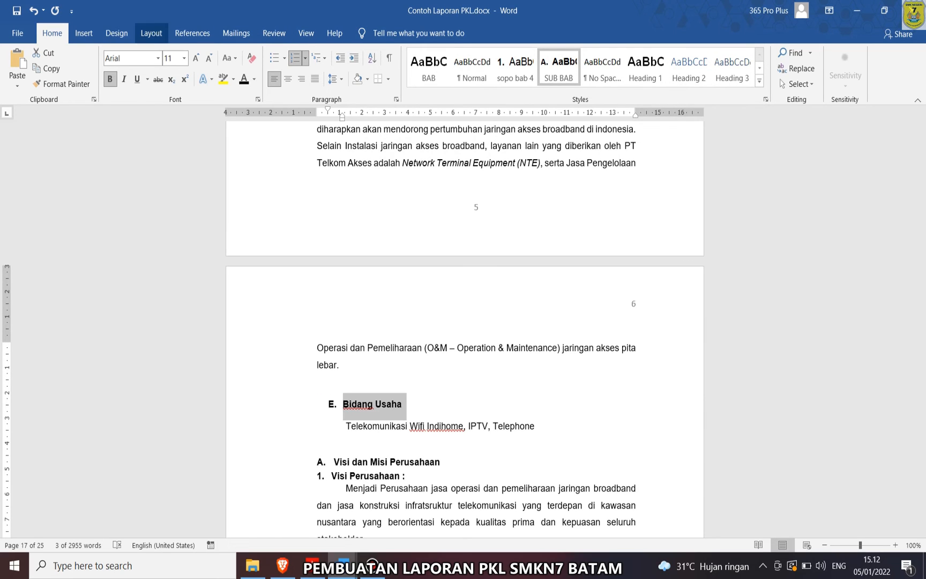
- Check which styles and TOC levels are set in the options of a custom table of contents
{"action": "left_click", "coordinate": [193, 32]}
{"action": "left_click", "coordinate": [21, 75]}
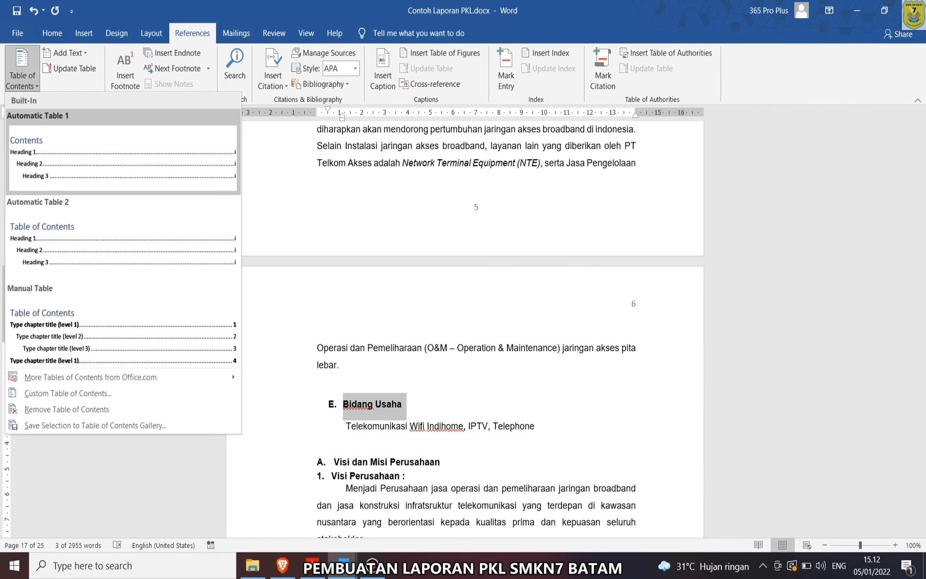
{"action": "left_click", "coordinate": [68, 392]}
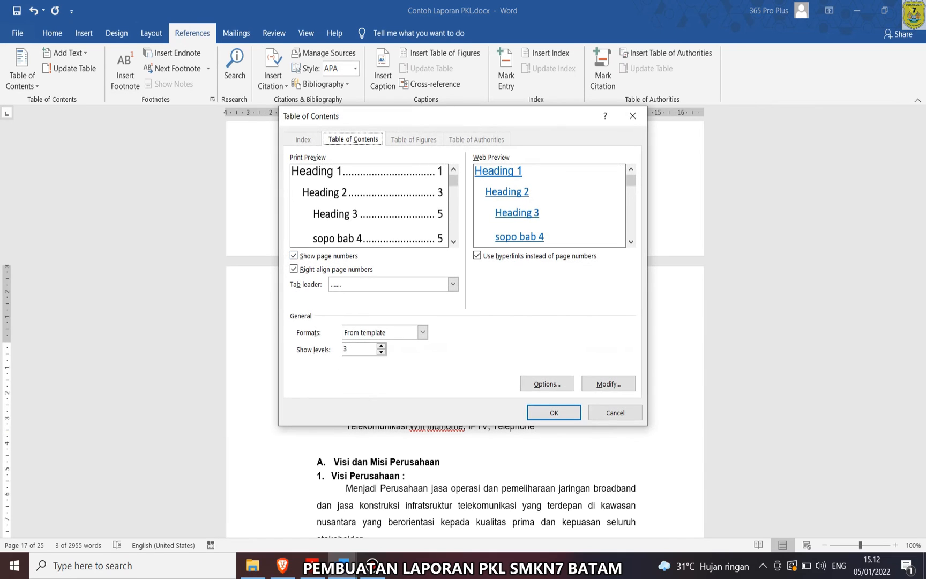
{"action": "left_click", "coordinate": [547, 384]}
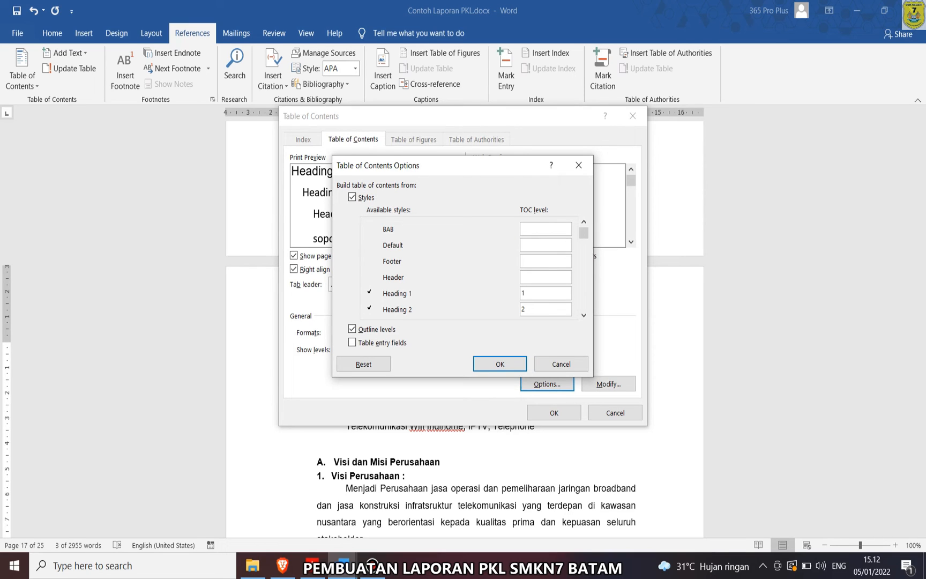
{"action": "left_click", "coordinate": [561, 363]}
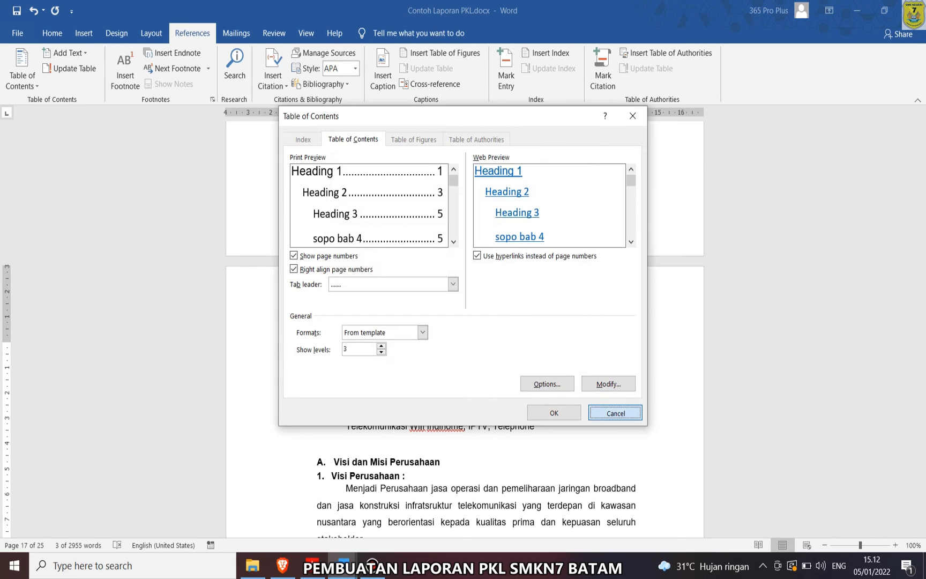
{"action": "key", "text": "Escape"}
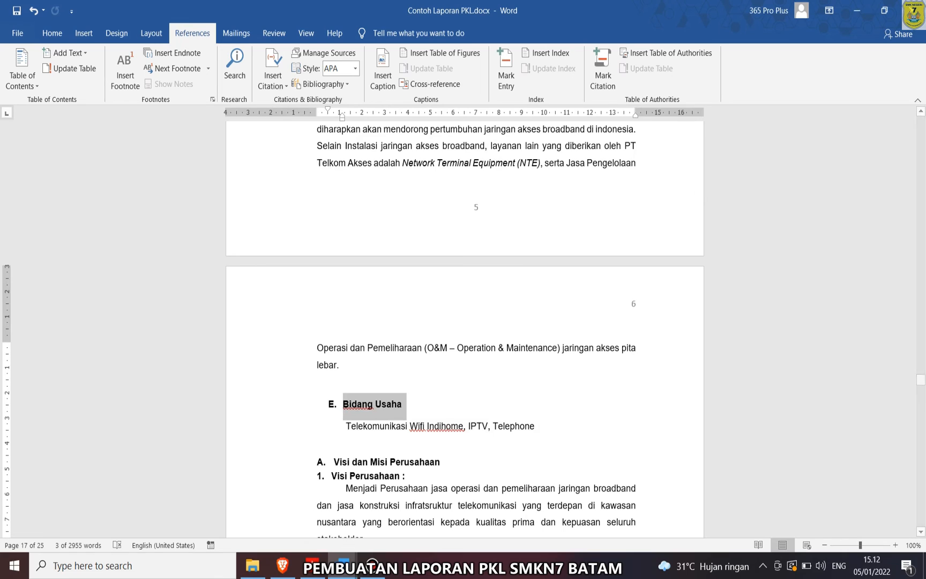
- Try reapplying the SUB BAB style to the Sejarah PT Telkom Akses (PTTA) heading together with the blank line above it, and undo it
{"action": "left_click", "coordinate": [406, 405]}
{"action": "scroll", "coordinate": [482, 369], "scroll_direction": "up", "scroll_amount": 10}
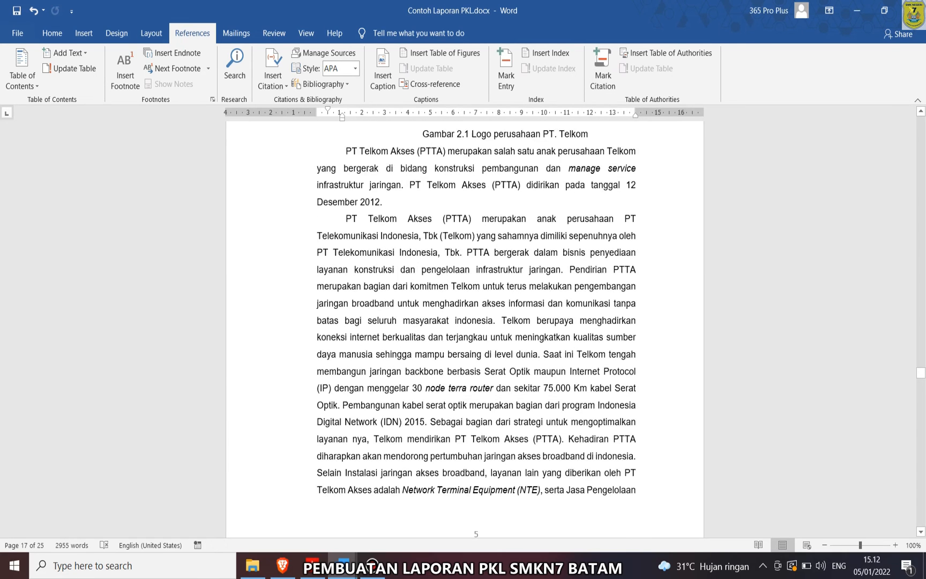
{"action": "left_click", "coordinate": [473, 323]}
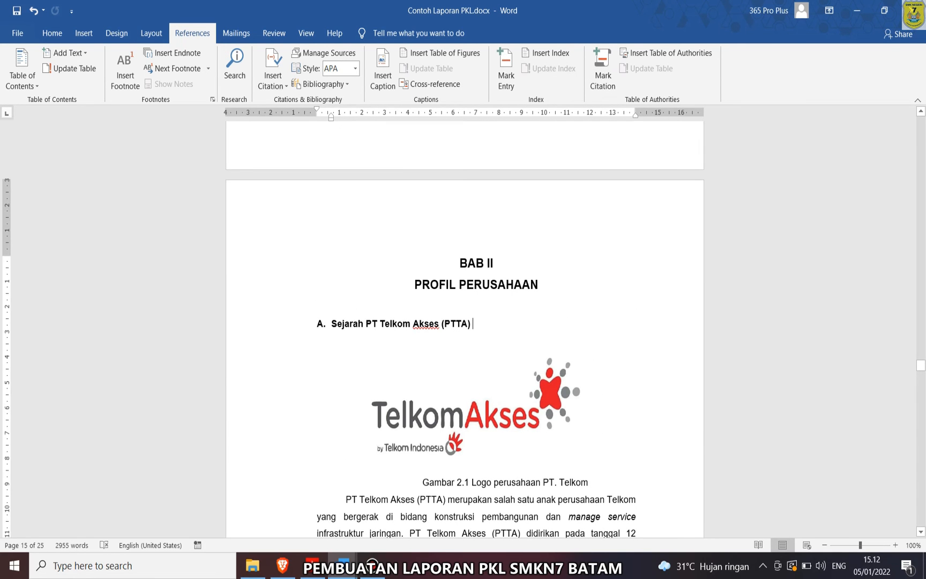
{"action": "left_click_drag", "start_coordinate": [474, 323], "coordinate": [368, 312]}
{"action": "left_click", "coordinate": [52, 33]}
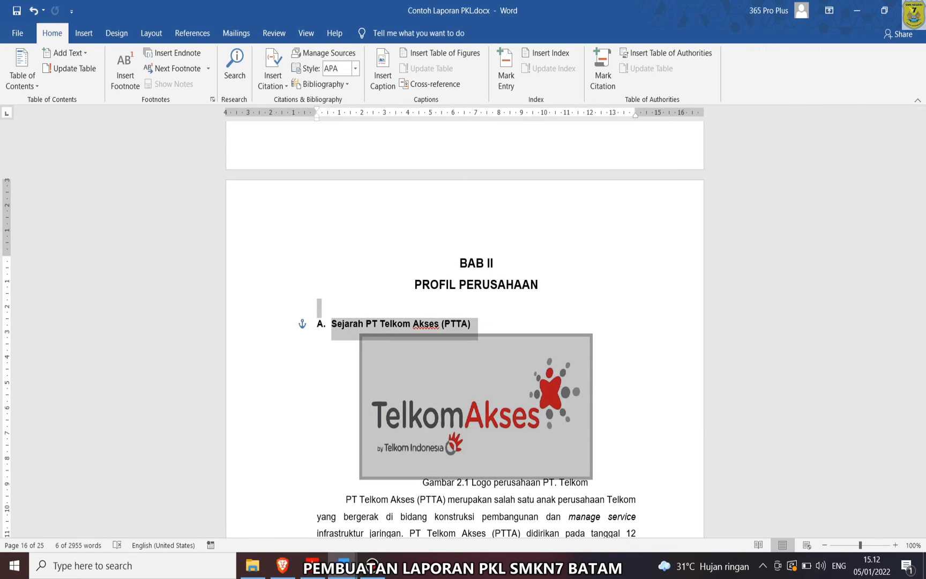
{"action": "left_click", "coordinate": [559, 68]}
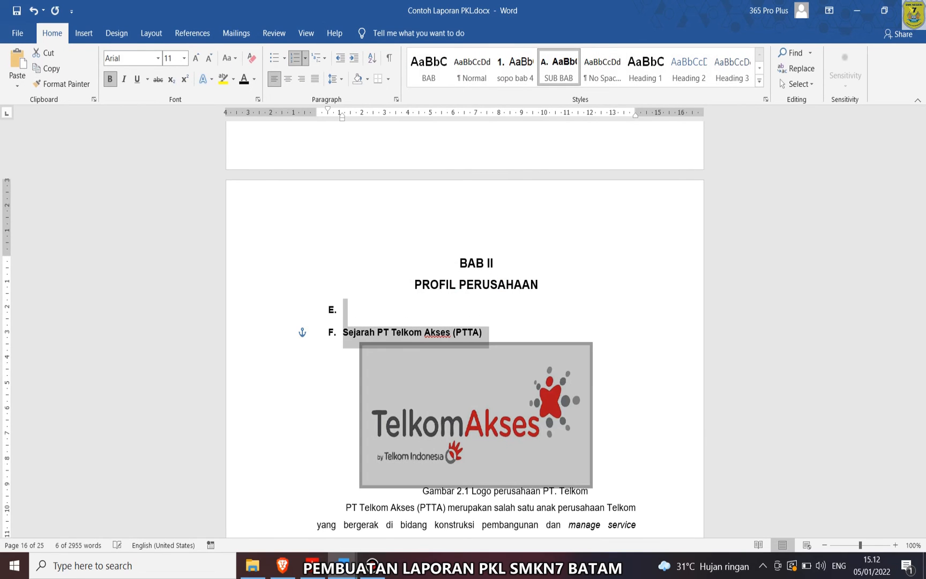
{"action": "left_click", "coordinate": [396, 331]}
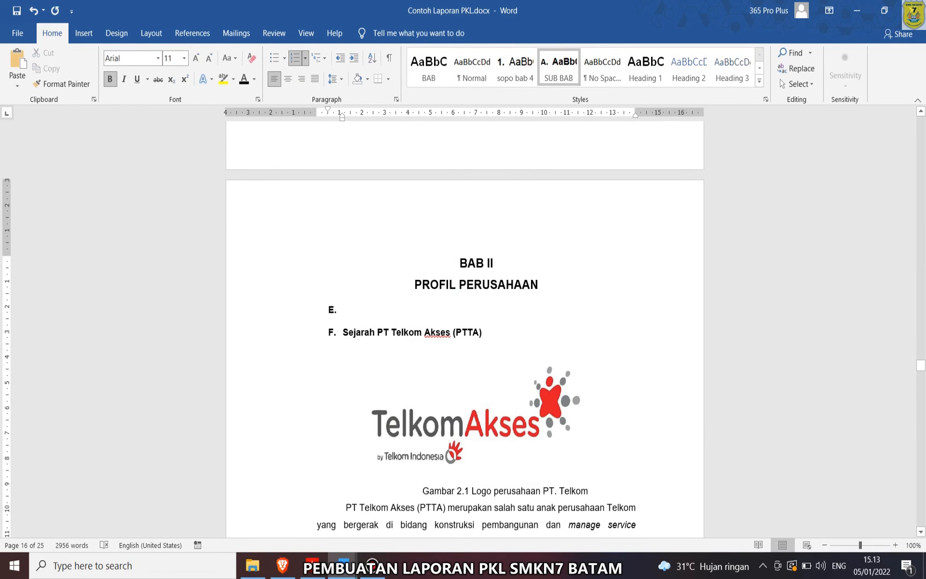
{"action": "key", "text": "ctrl+z"}
- Delete the blank line between the PROFIL PERUSAHAAN title and the Sejarah PT Telkom Akses (PTTA) heading
{"action": "left_click", "coordinate": [317, 304]}
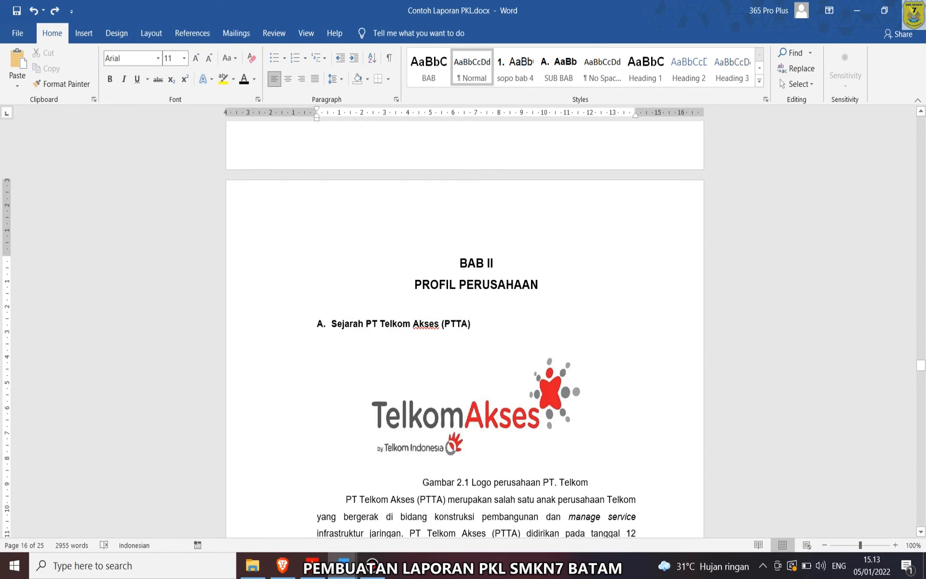
{"action": "key", "text": "Delete"}
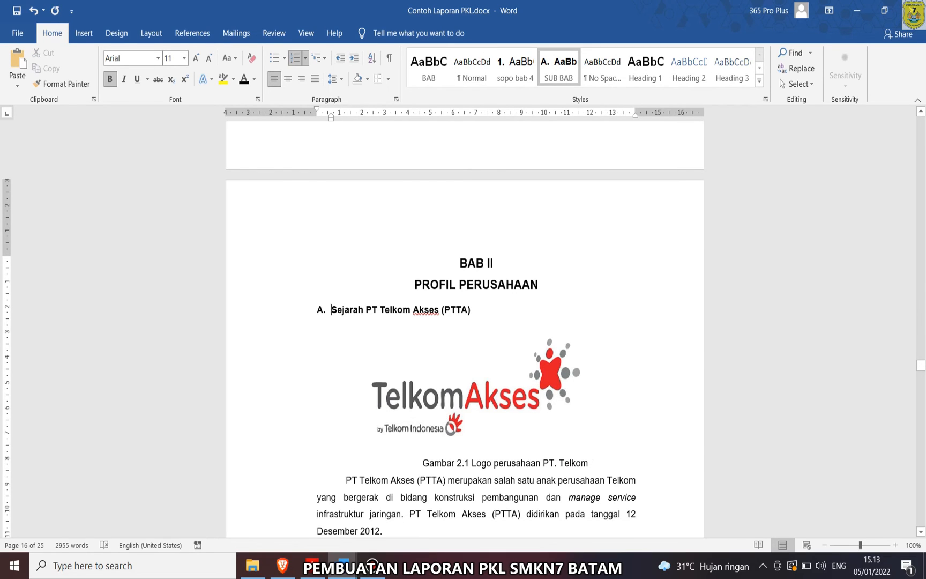
{"action": "left_click", "coordinate": [303, 310]}
{"action": "left_click", "coordinate": [345, 309]}
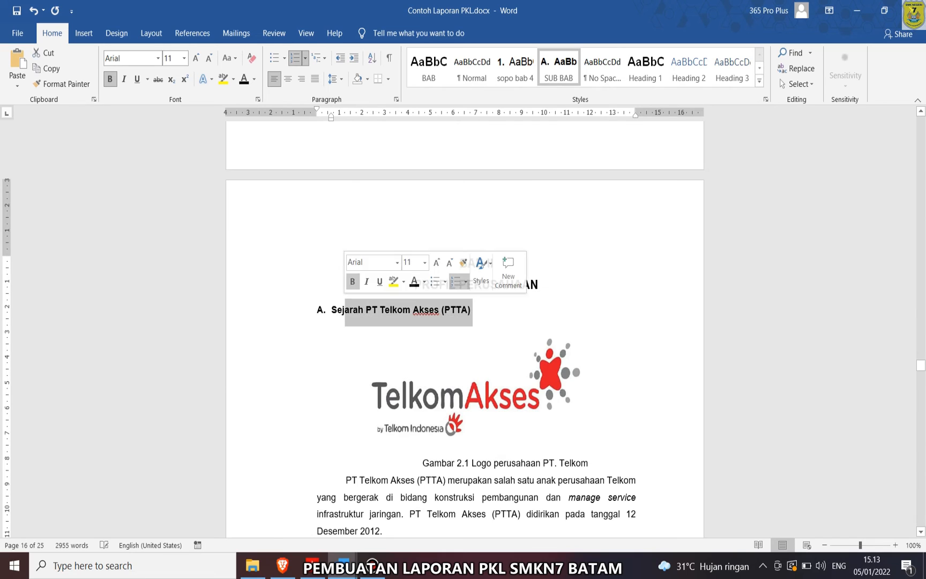
{"action": "left_click_drag", "start_coordinate": [331, 309], "coordinate": [337, 310]}
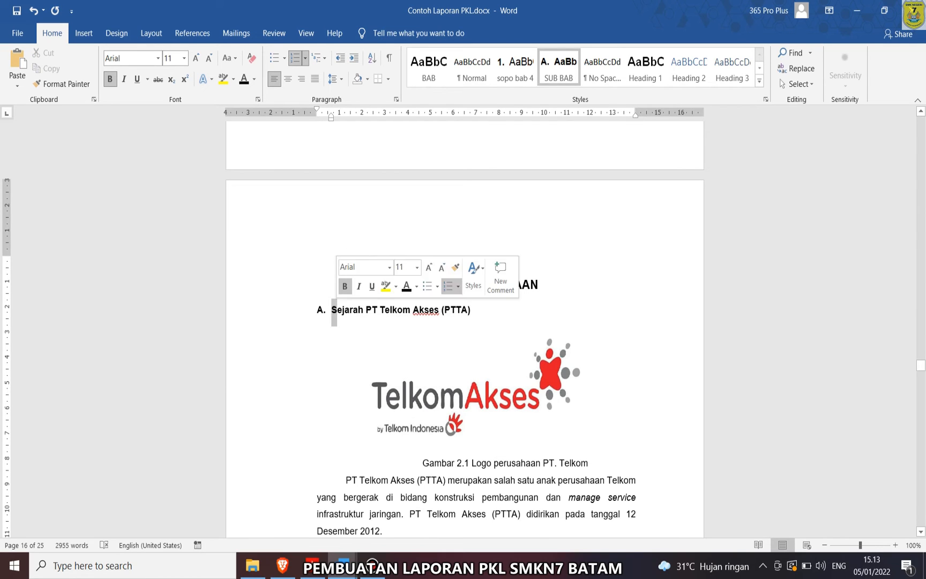
{"action": "scroll", "coordinate": [465, 348], "scroll_direction": "down", "scroll_amount": 10}
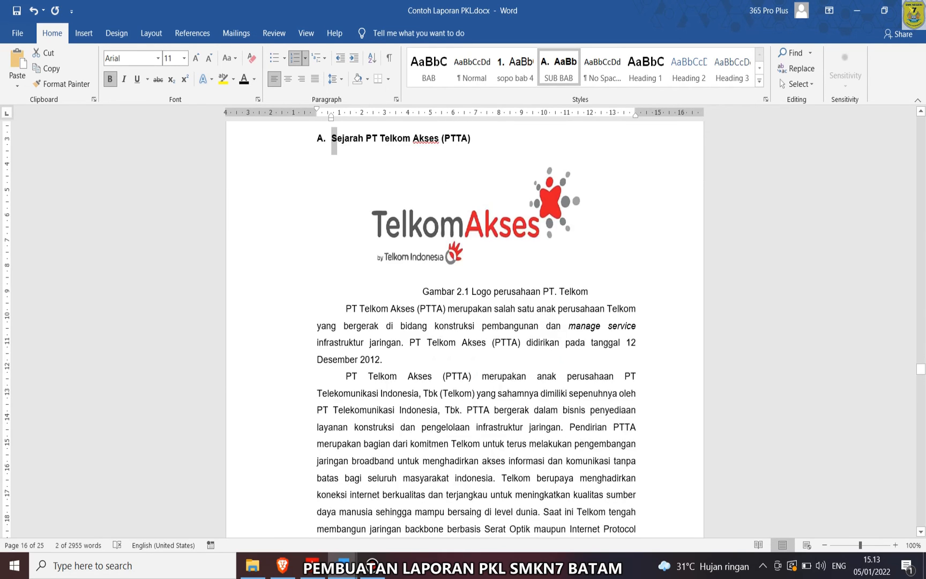
- Apply the SUB BAB style to the Visi dan Misi Perusahaan heading on page 6
{"action": "left_click", "coordinate": [343, 307]}
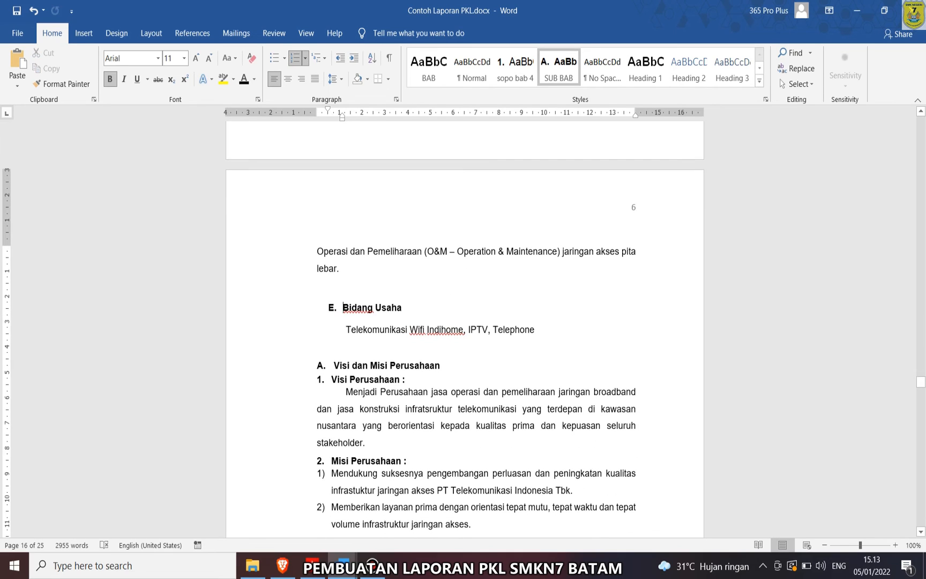
{"action": "left_click_drag", "start_coordinate": [402, 308], "coordinate": [323, 307]}
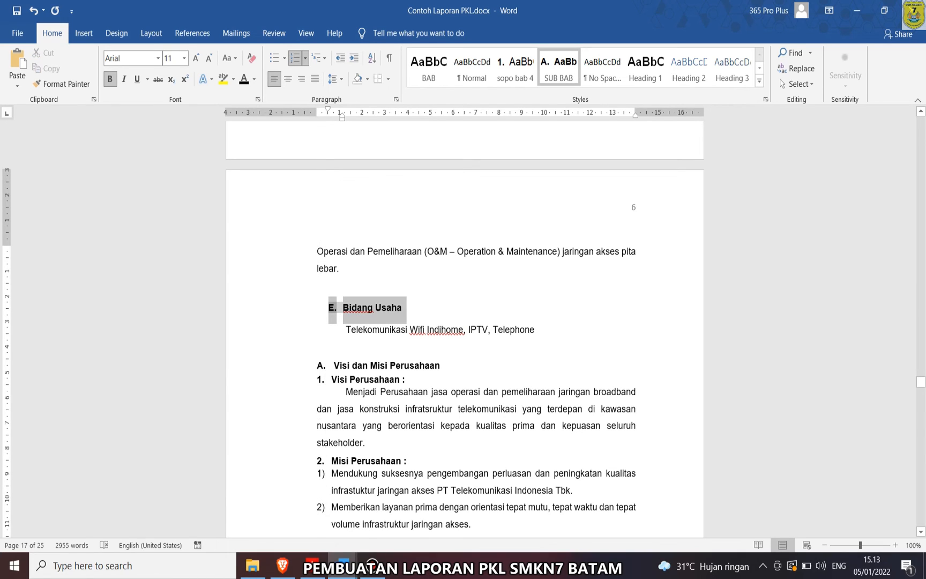
{"action": "left_click_drag", "start_coordinate": [440, 365], "coordinate": [333, 365]}
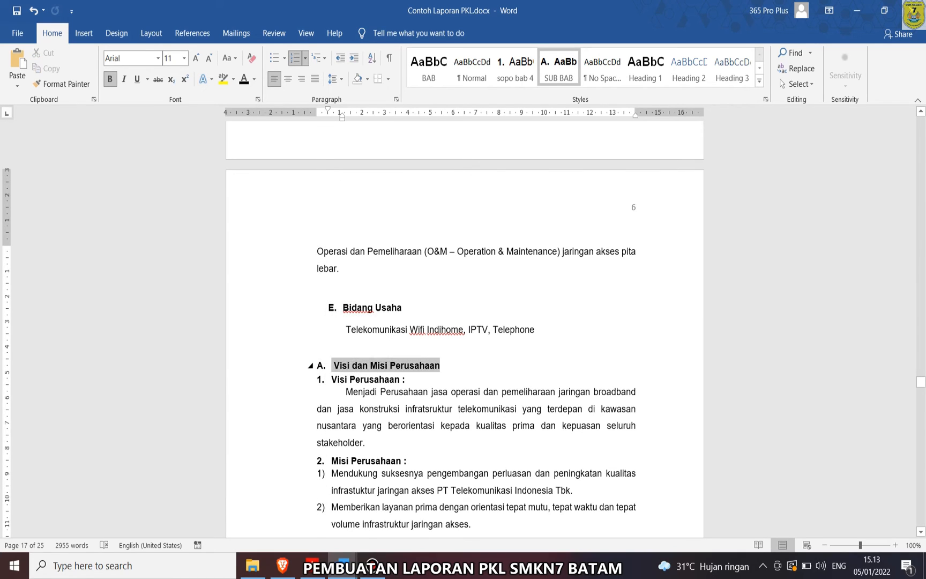
{"action": "left_click", "coordinate": [559, 68]}
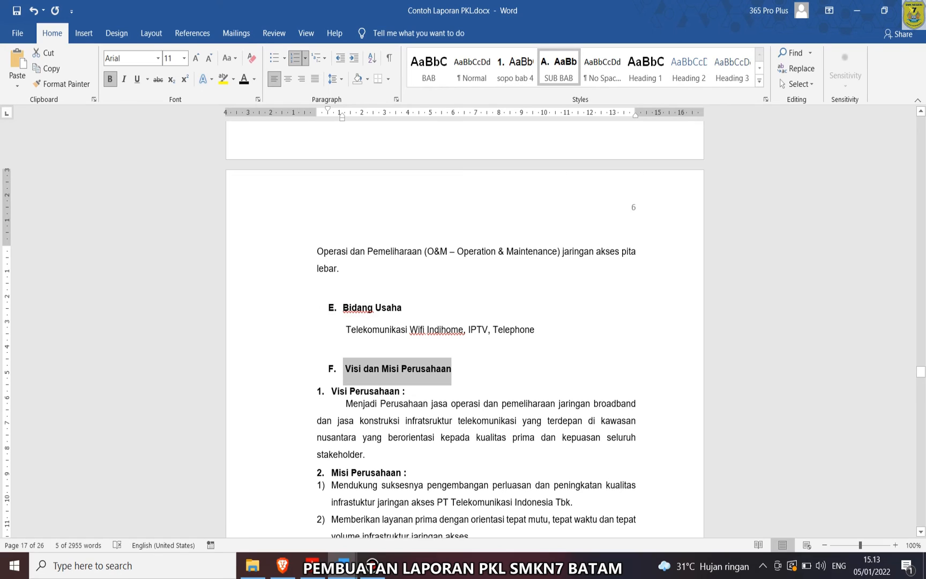
- Reapply the lettered number format to the Bidang Usaha list, updating the SUB BAB style, and restart its lettering at A
{"action": "left_click", "coordinate": [333, 308]}
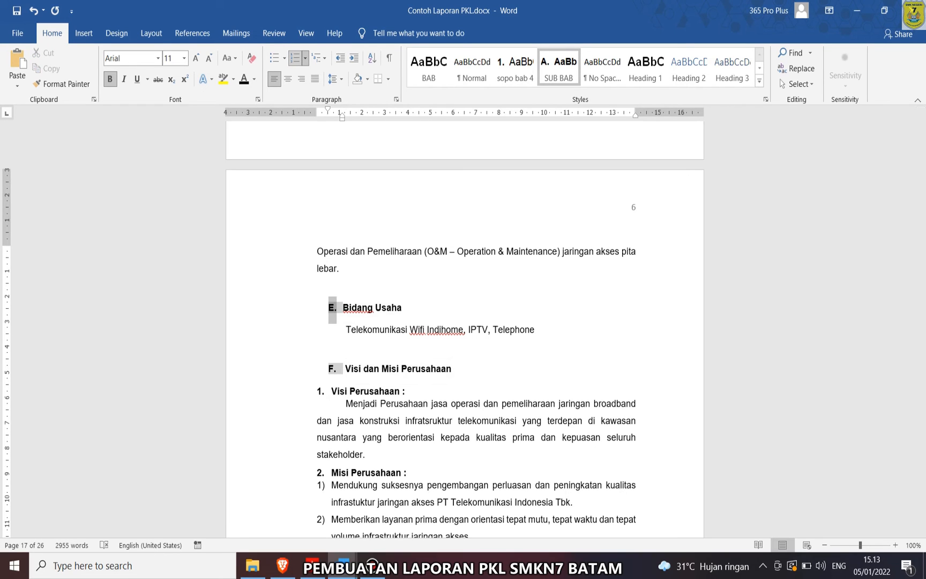
{"action": "left_click", "coordinate": [305, 58]}
{"action": "left_click", "coordinate": [314, 111]}
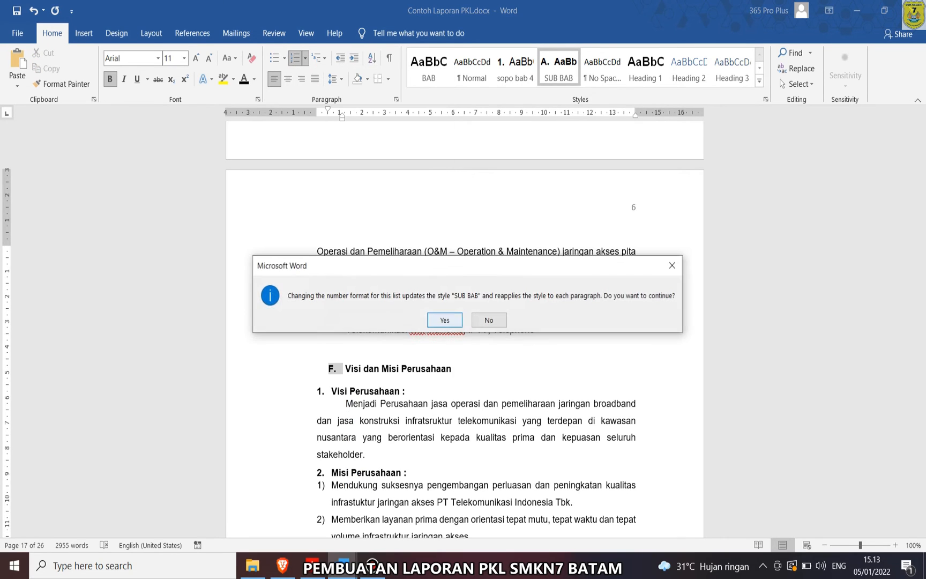
{"action": "left_click", "coordinate": [445, 320]}
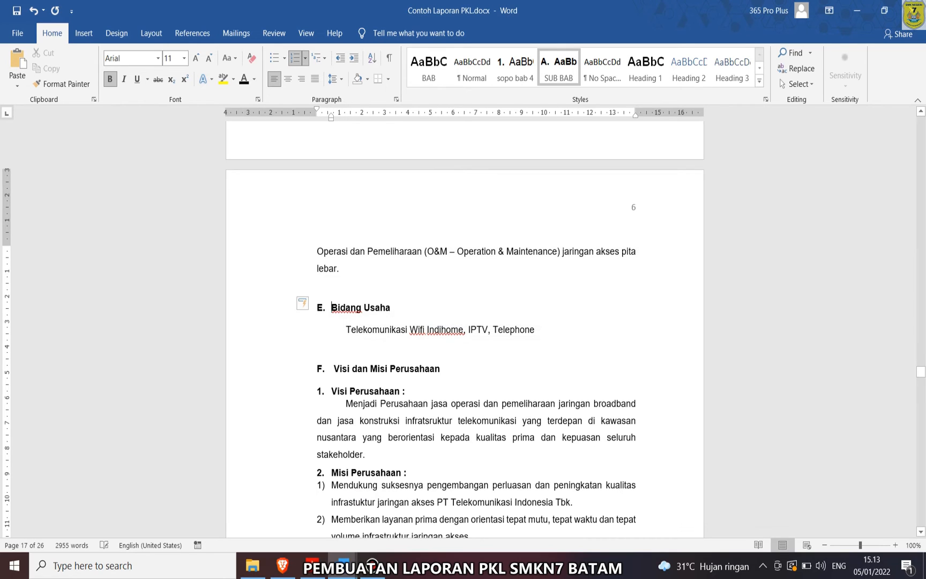
{"action": "left_click", "coordinate": [306, 304]}
{"action": "left_click", "coordinate": [346, 321]}
- Copy the list formatting of the Sejarah PT Telkom Akses (PTTA) heading onto Bidang Usaha to continue the lettering at B
{"action": "scroll", "coordinate": [464, 322], "scroll_direction": "up", "scroll_amount": 10}
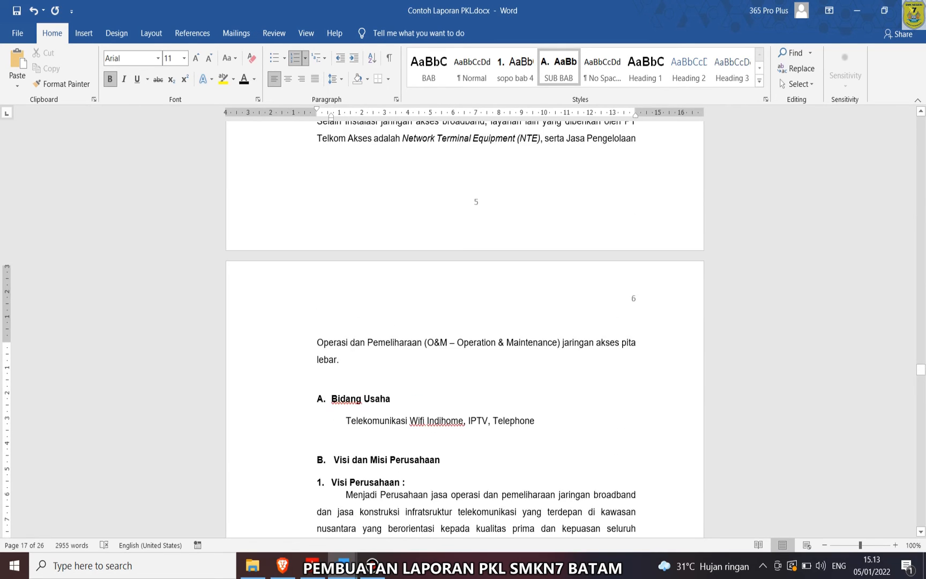
{"action": "left_click", "coordinate": [320, 213]}
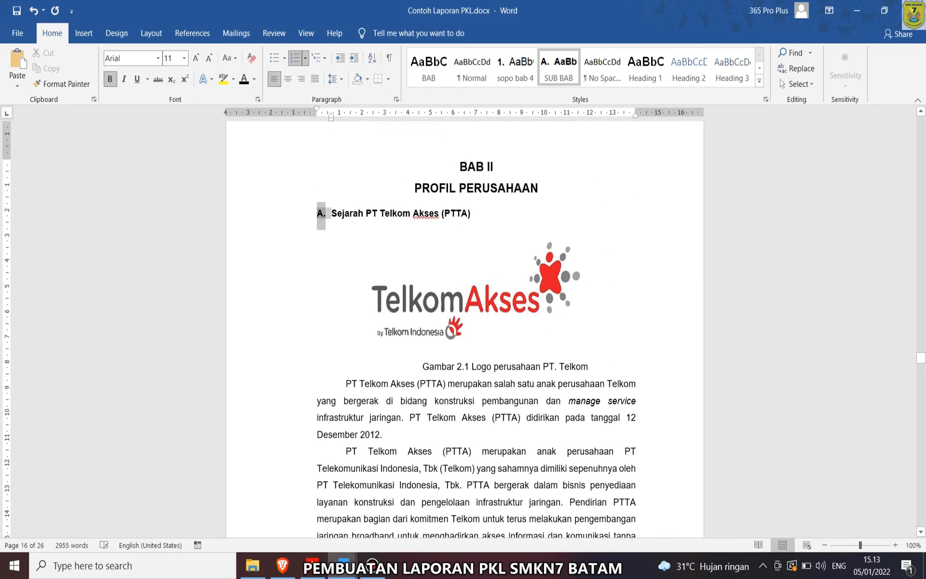
{"action": "left_click", "coordinate": [62, 84]}
{"action": "scroll", "coordinate": [465, 322], "scroll_direction": "down", "scroll_amount": 1}
{"action": "scroll", "coordinate": [302, 432], "scroll_direction": "down", "scroll_amount": 13}
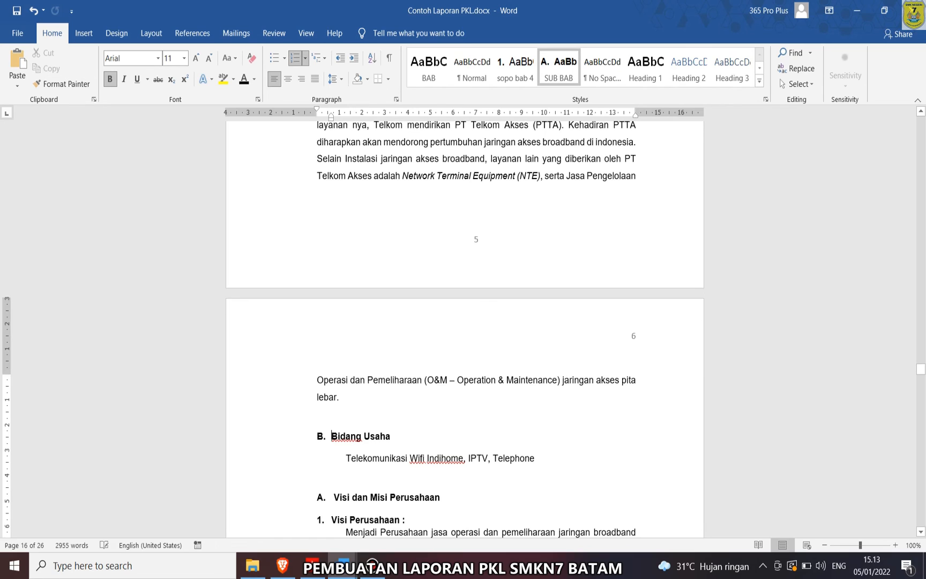
- Copy the Bidang Usaha heading's list formatting onto the Visi dan Misi Perusahaan heading
{"action": "left_click", "coordinate": [321, 436]}
{"action": "left_click", "coordinate": [61, 84]}
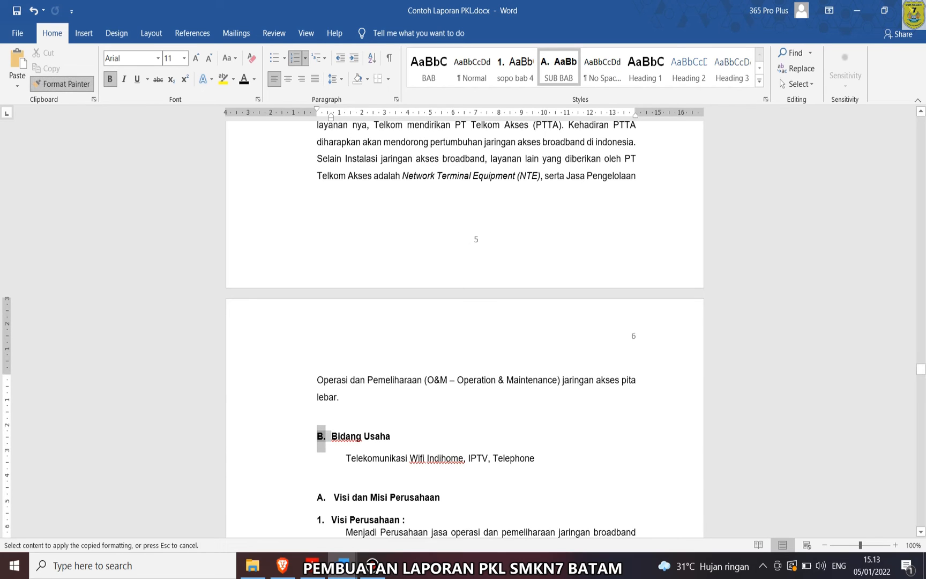
{"action": "scroll", "coordinate": [464, 322], "scroll_direction": "down", "scroll_amount": 3}
{"action": "left_click", "coordinate": [320, 337]}
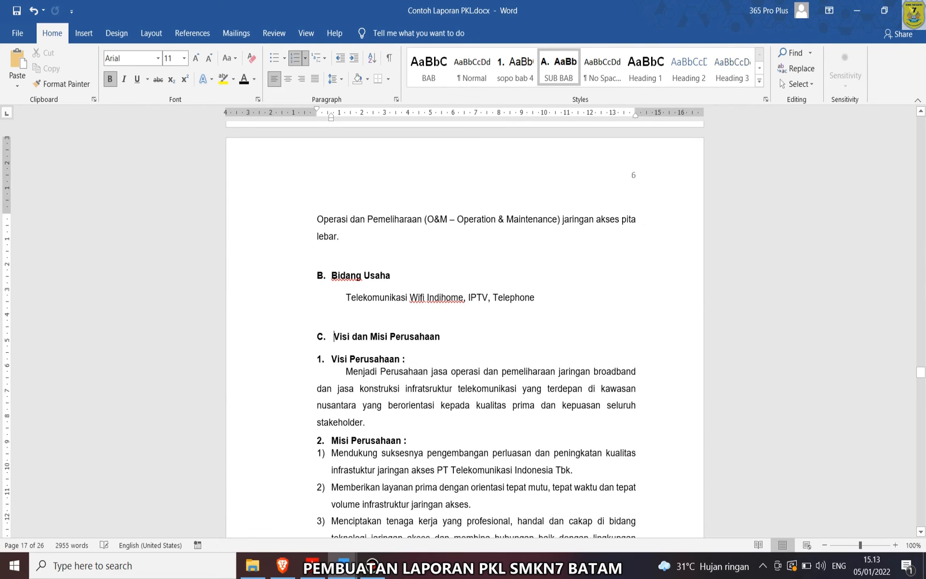
- Apply the SUB BAB style to the Visi dan Misi Perusahaan and Alamat PERUSAHAAN headings and delete the empty lettered line above Alamat PERUSAHAAN
{"action": "left_click_drag", "start_coordinate": [439, 336], "coordinate": [334, 336]}
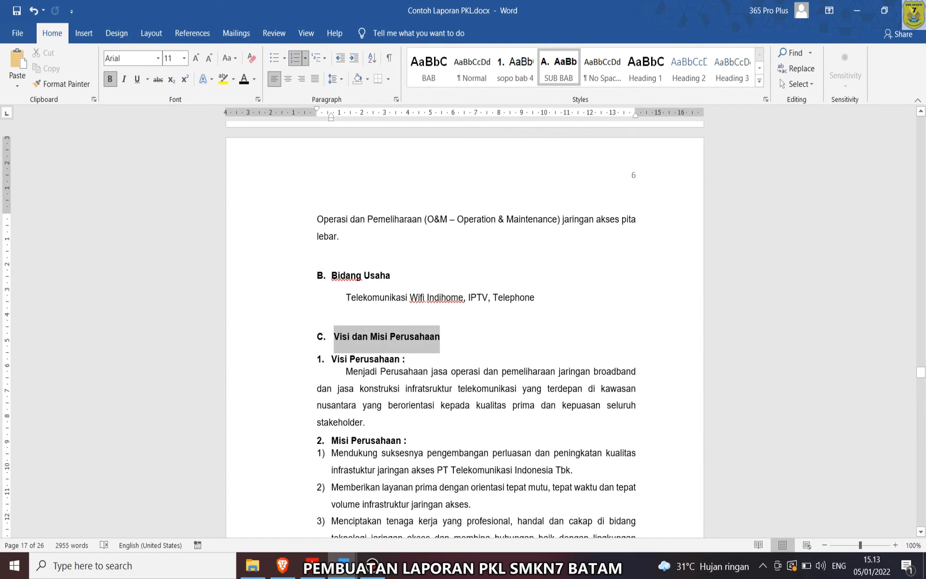
{"action": "left_click", "coordinate": [559, 67]}
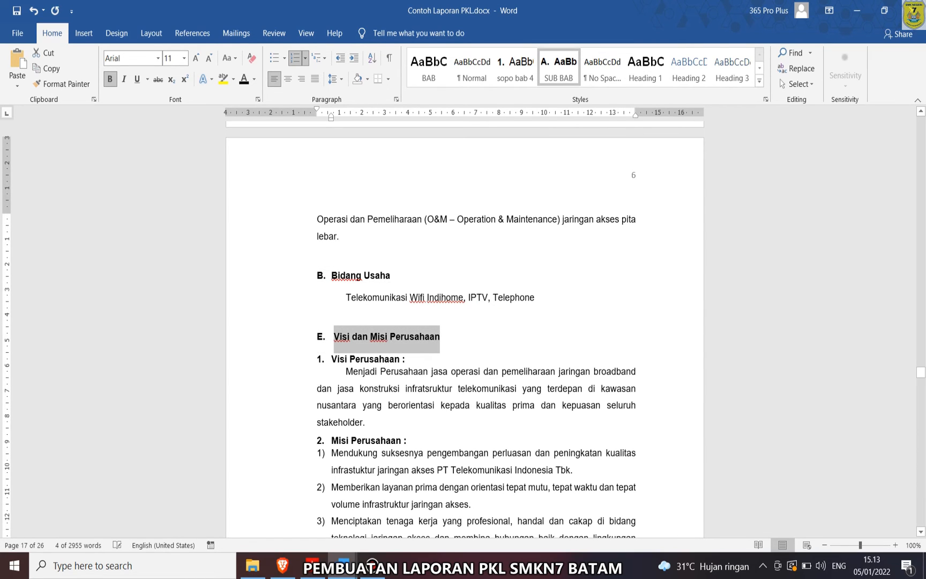
{"action": "scroll", "coordinate": [464, 322], "scroll_direction": "down", "scroll_amount": 6}
{"action": "left_click_drag", "start_coordinate": [446, 287], "coordinate": [334, 286]}
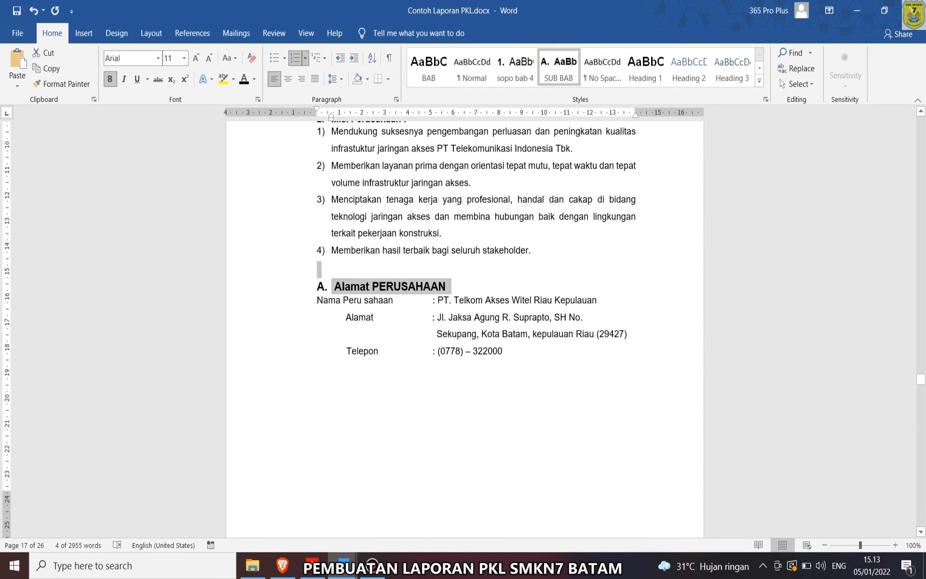
{"action": "left_click", "coordinate": [559, 67]}
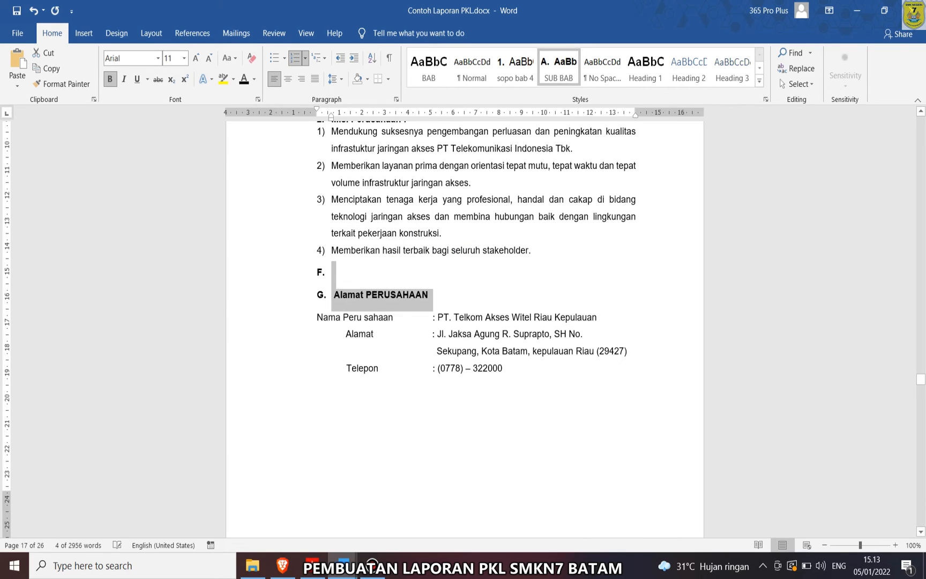
{"action": "left_click", "coordinate": [332, 272]}
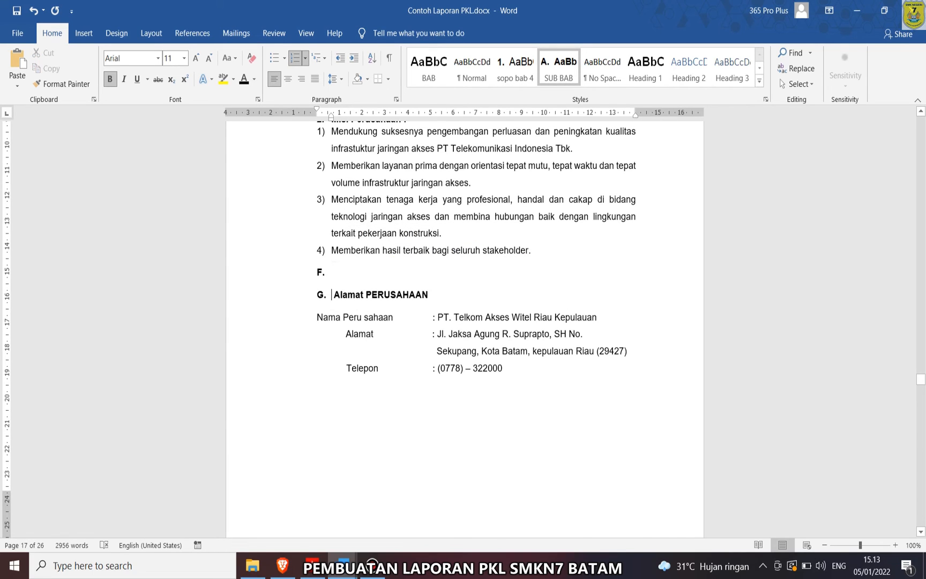
{"action": "key", "text": "BackSpace"}
- Continue the lettering at C for Visi dan Misi Perusahaan by copying the format of the Bidang Usaha letter
{"action": "scroll", "coordinate": [477, 322], "scroll_direction": "up", "scroll_amount": 5}
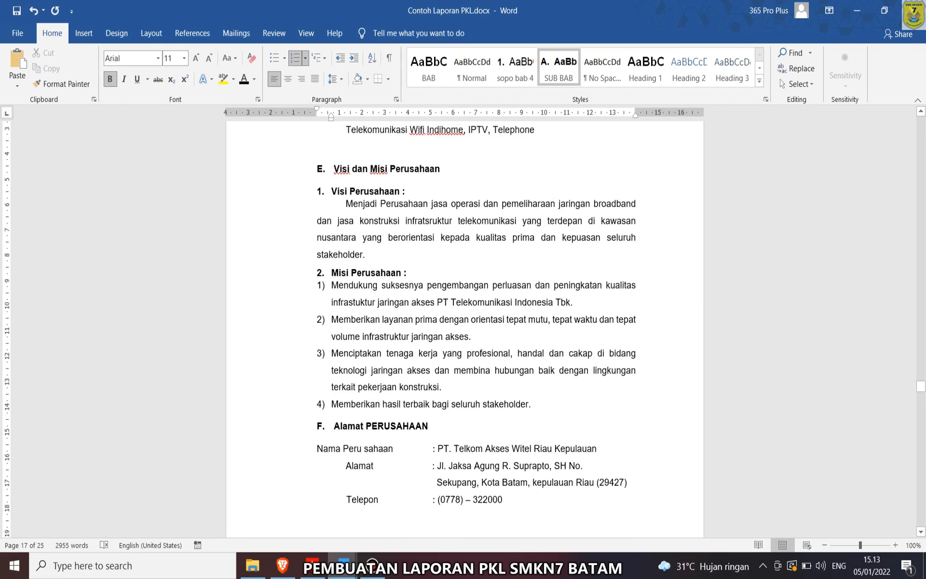
{"action": "left_click", "coordinate": [320, 305]}
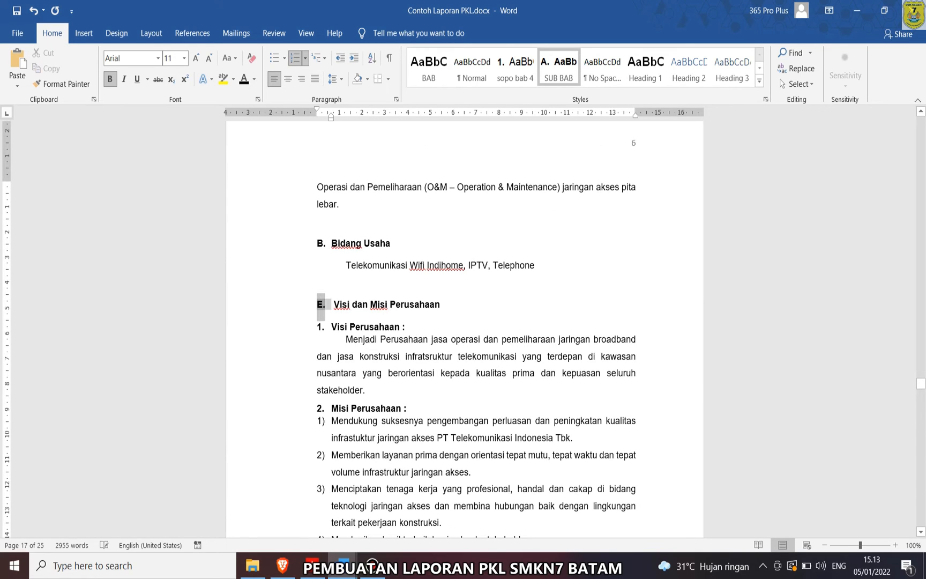
{"action": "left_click", "coordinate": [320, 243]}
{"action": "left_click", "coordinate": [62, 84]}
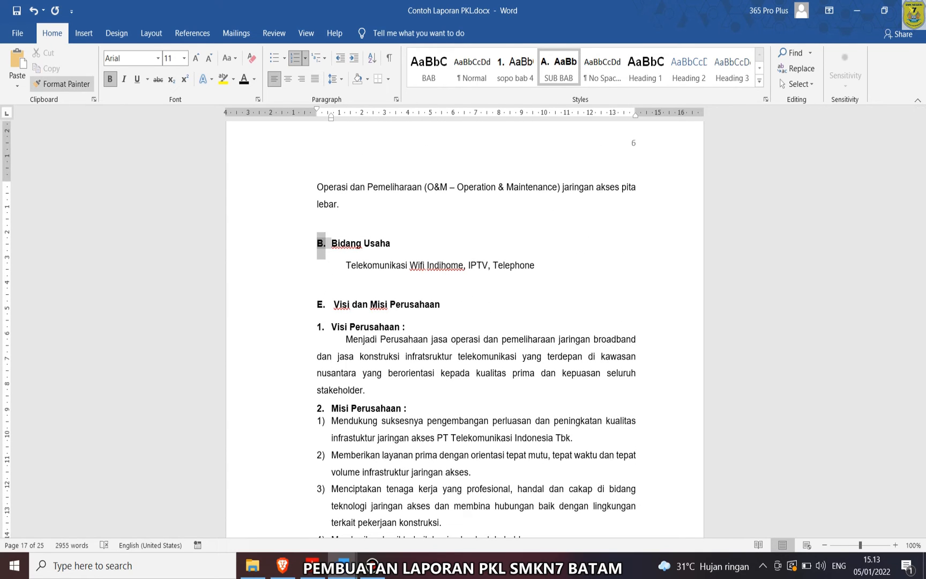
{"action": "left_click", "coordinate": [333, 304]}
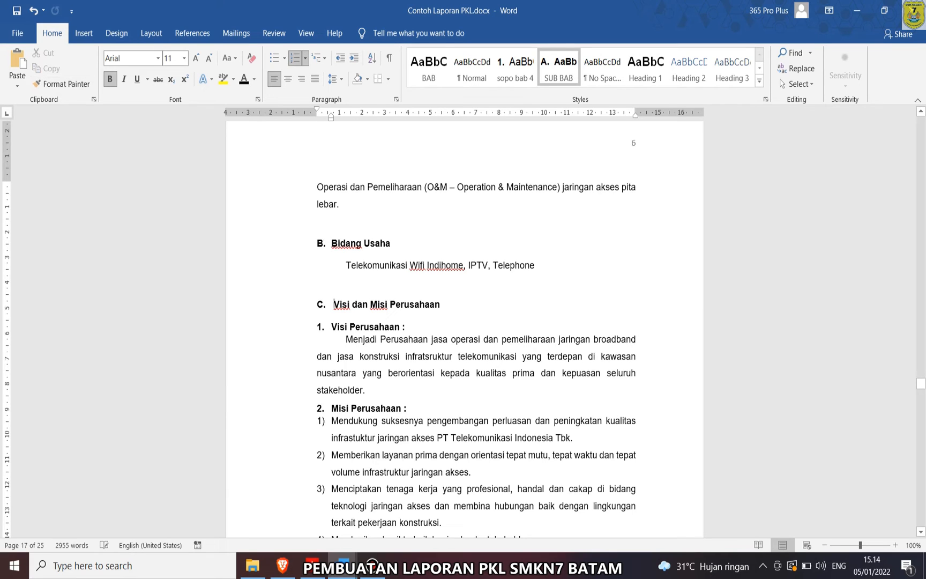
- Copy the list formatting of Visi dan Misi Perusahaan onto Alamat PERUSAHAAN to continue the lettering at D
{"action": "left_click", "coordinate": [321, 305]}
{"action": "left_click", "coordinate": [62, 83]}
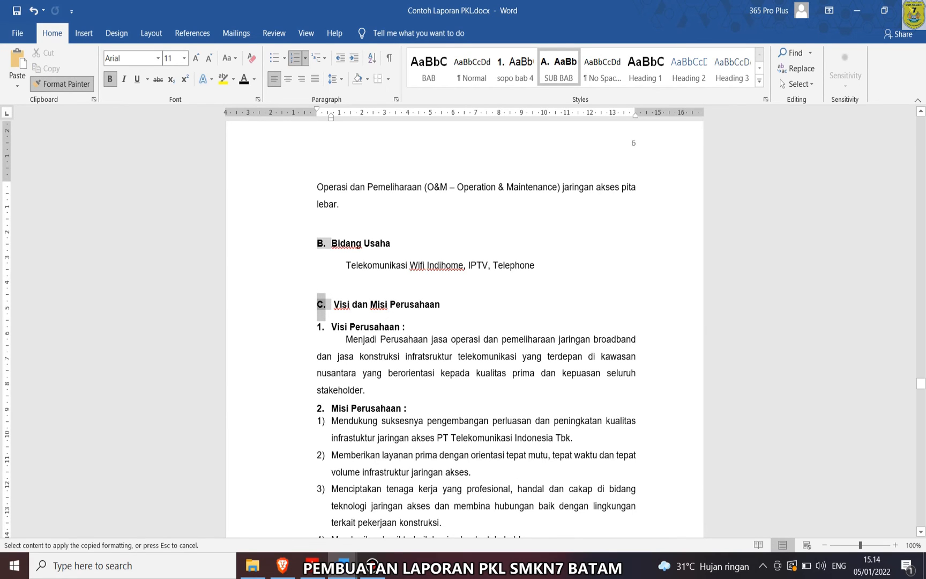
{"action": "scroll", "coordinate": [460, 321], "scroll_direction": "down", "scroll_amount": 5}
{"action": "scroll", "coordinate": [464, 326], "scroll_direction": "down", "scroll_amount": 4}
{"action": "left_click", "coordinate": [332, 240]}
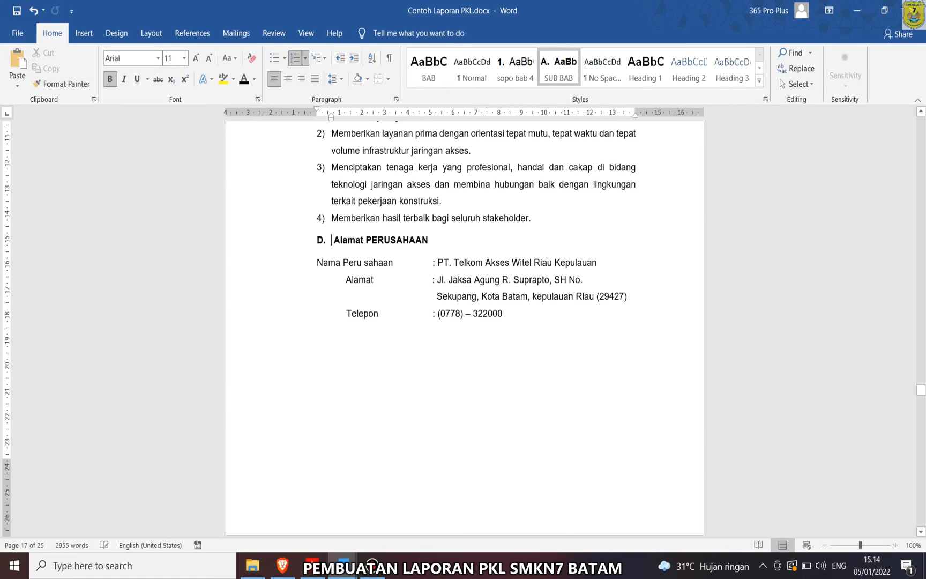
- Update the entire table of contents and check the BAB II entries under DAFTAR ISI
{"action": "left_click", "coordinate": [321, 240]}
{"action": "left_click", "coordinate": [192, 33]}
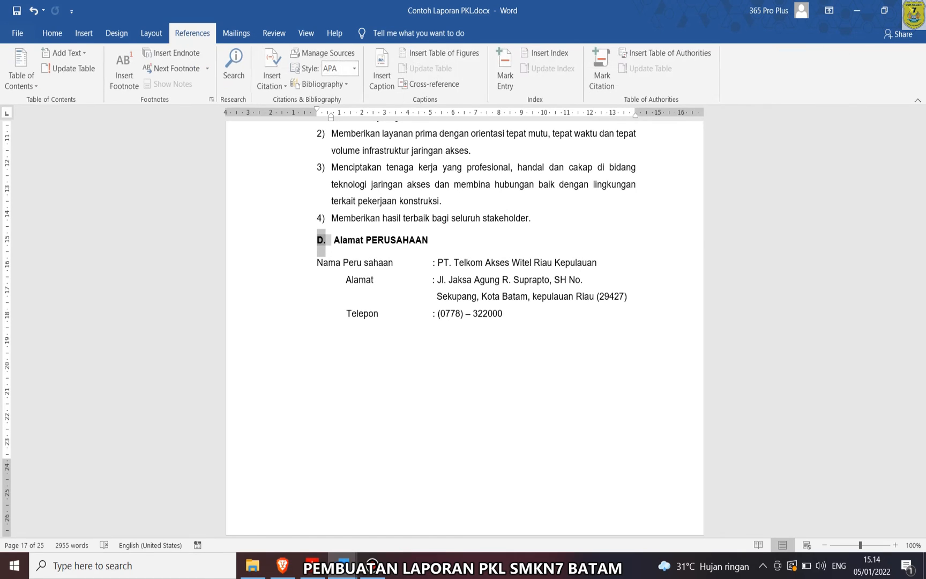
{"action": "left_click", "coordinate": [70, 68]}
{"action": "left_click", "coordinate": [416, 280]}
{"action": "left_click", "coordinate": [469, 302]}
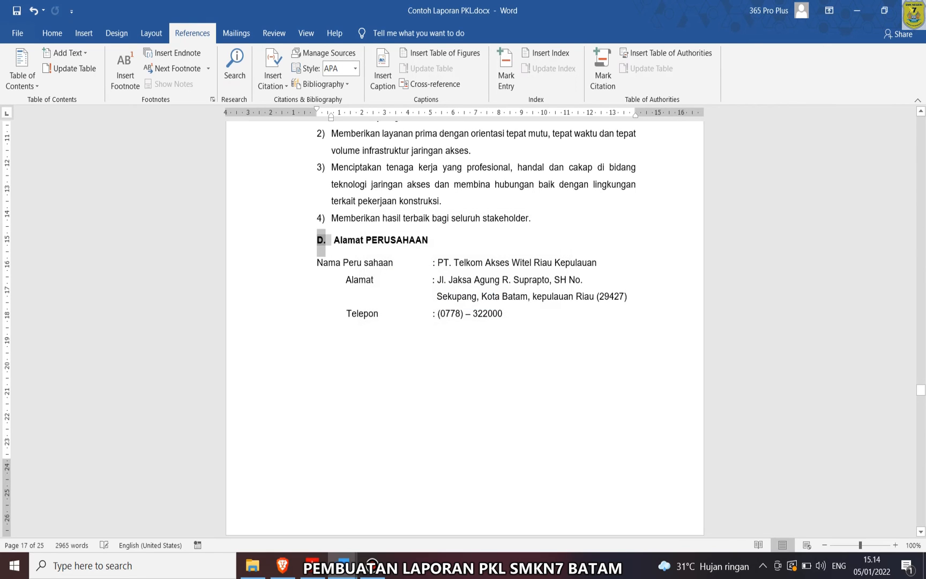
{"action": "left_click_drag", "start_coordinate": [920, 389], "coordinate": [920, 207]}
{"action": "left_click", "coordinate": [428, 252]}
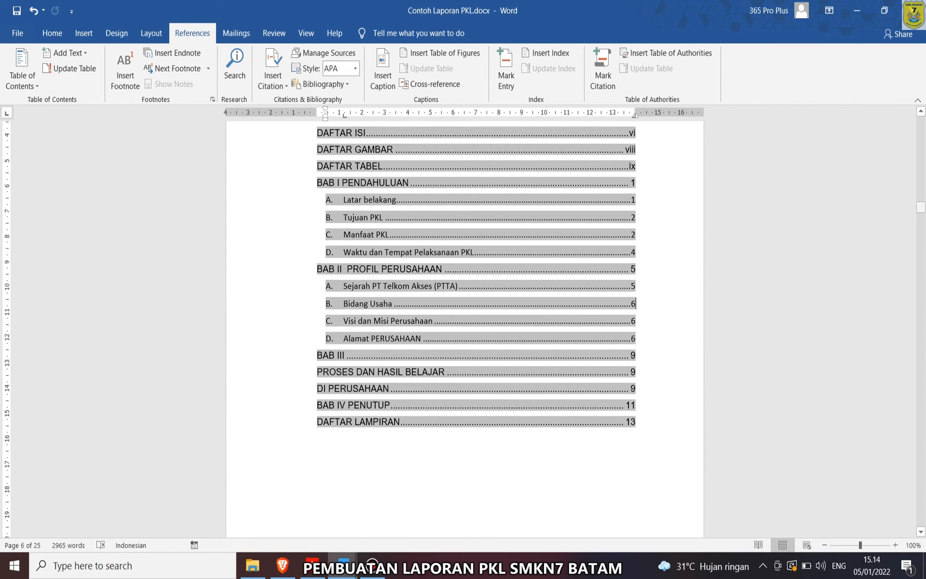
- Apply the SUB BAB style to Proses Belajar di Perusahaan under BAB III and set its lettering to start at A
{"action": "left_click_drag", "start_coordinate": [921, 207], "coordinate": [920, 436]}
{"action": "scroll", "coordinate": [464, 321], "scroll_direction": "up", "scroll_amount": 5}
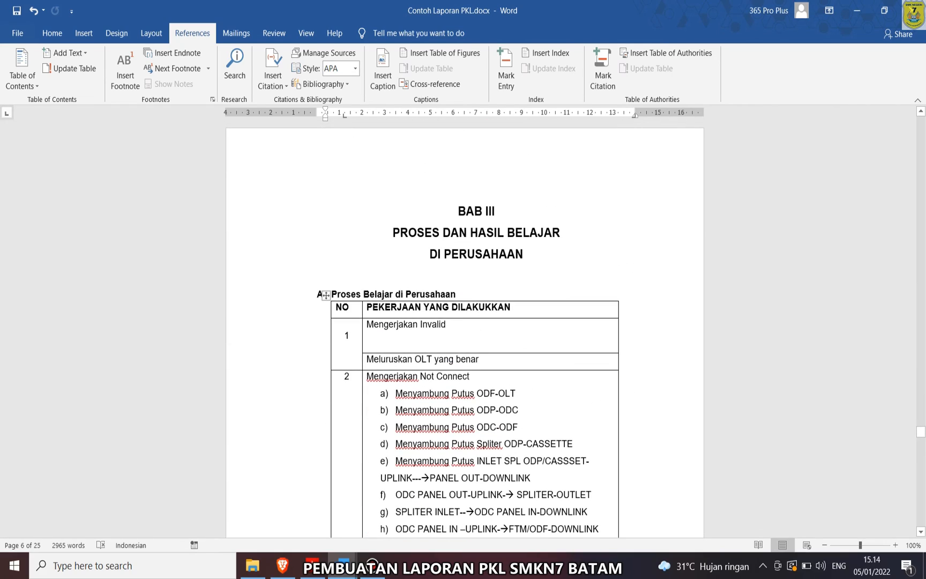
{"action": "left_click_drag", "start_coordinate": [457, 294], "coordinate": [331, 294]}
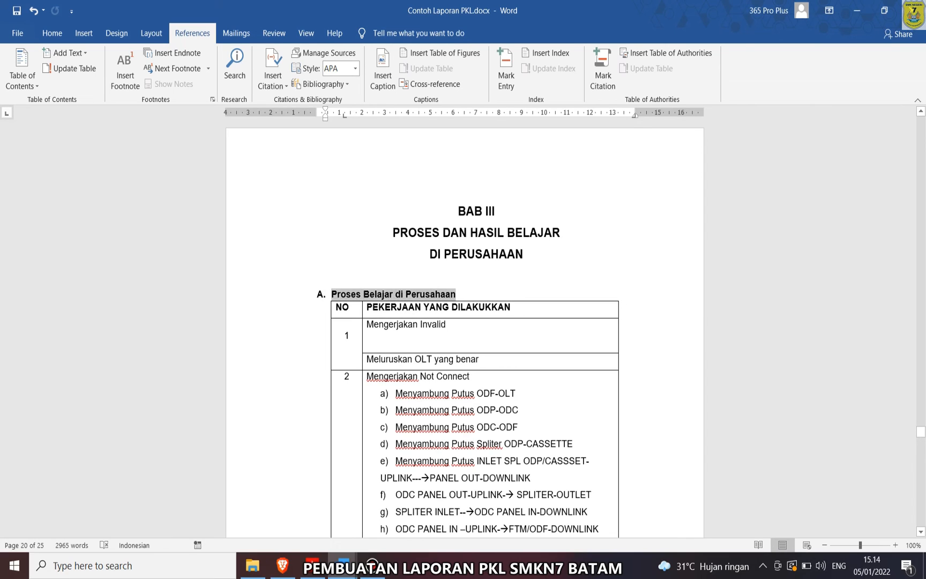
{"action": "left_click", "coordinate": [52, 32]}
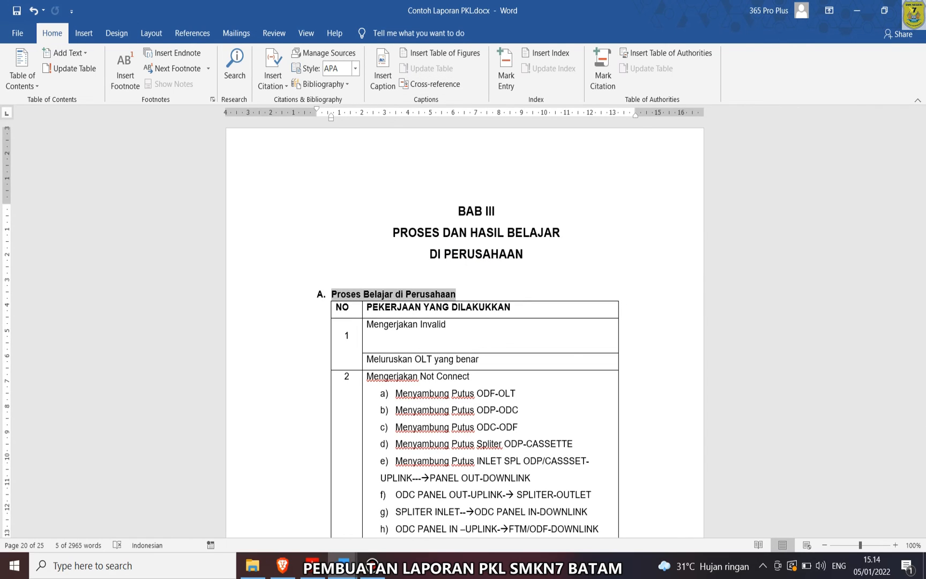
{"action": "left_click", "coordinate": [559, 68]}
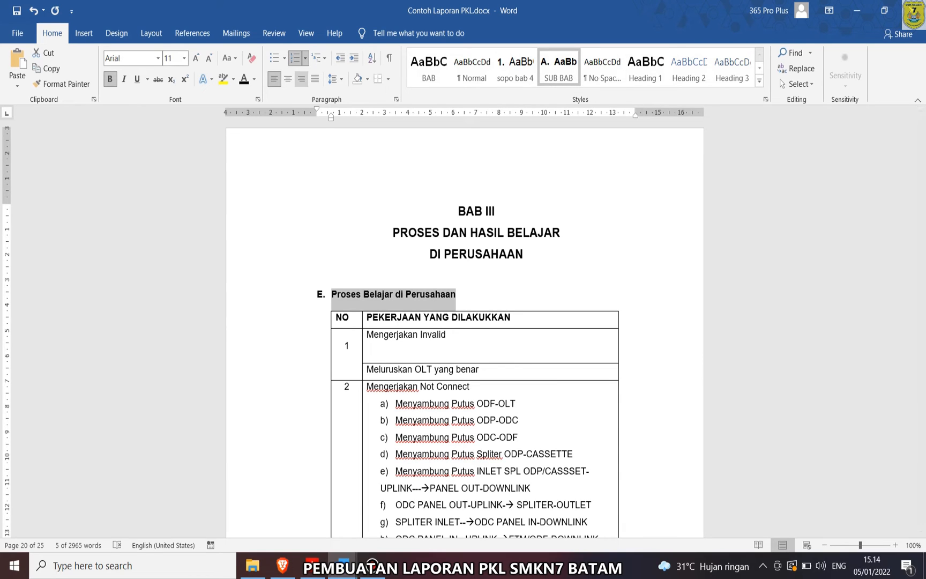
{"action": "left_click", "coordinate": [304, 58]}
{"action": "left_click", "coordinate": [365, 239]}
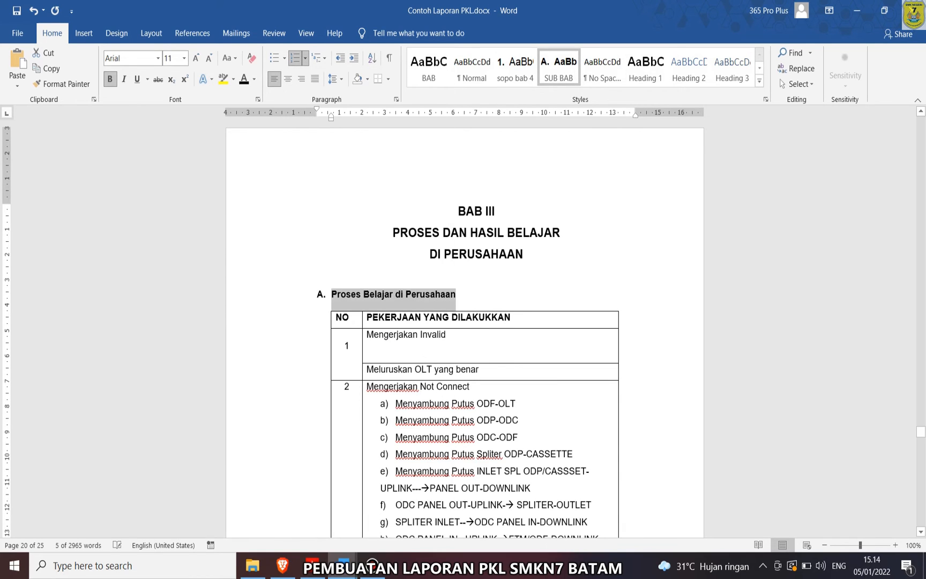
- Apply the Heading 2 style to the Hasil Belajar di Perusahaan heading on page 10
{"action": "scroll", "coordinate": [464, 321], "scroll_direction": "down", "scroll_amount": 20}
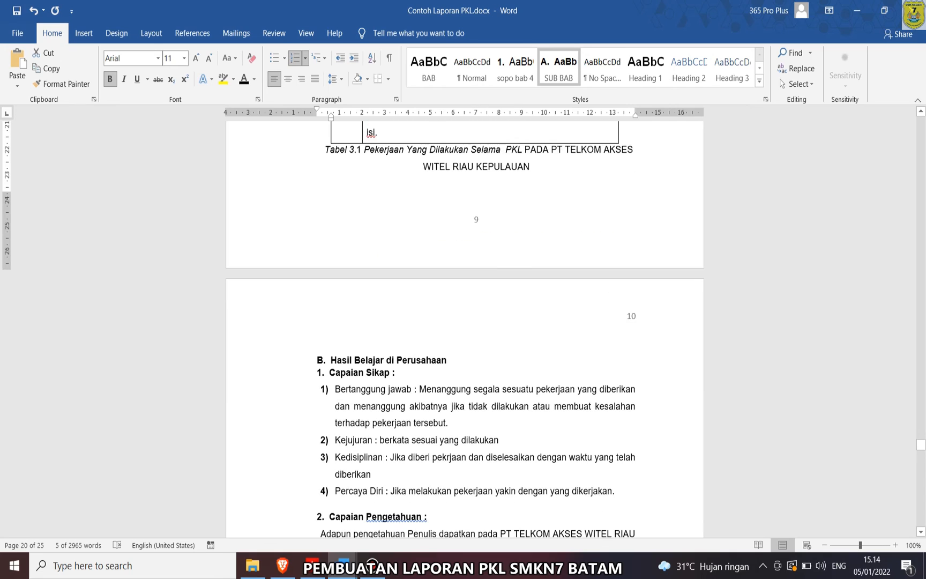
{"action": "left_click_drag", "start_coordinate": [447, 360], "coordinate": [331, 360]}
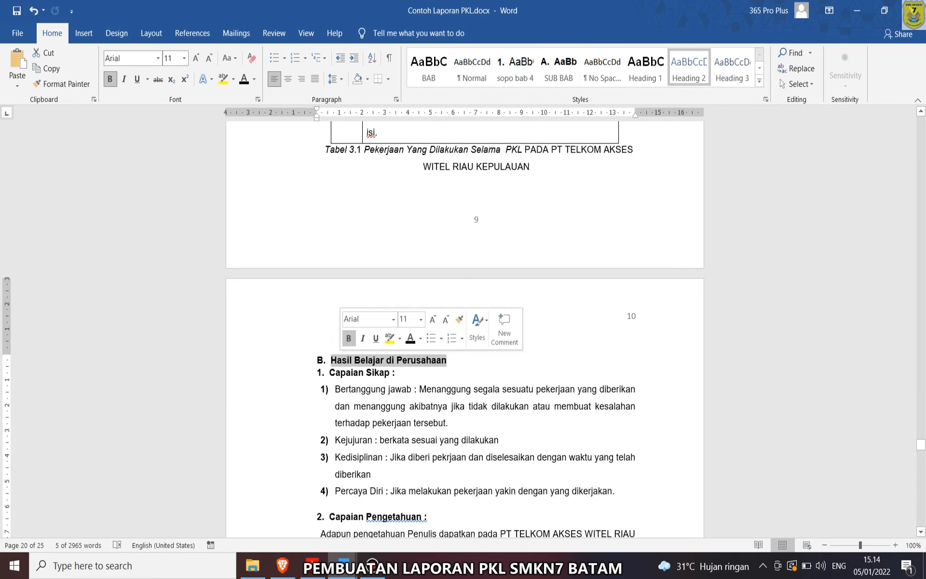
{"action": "left_click", "coordinate": [689, 70]}
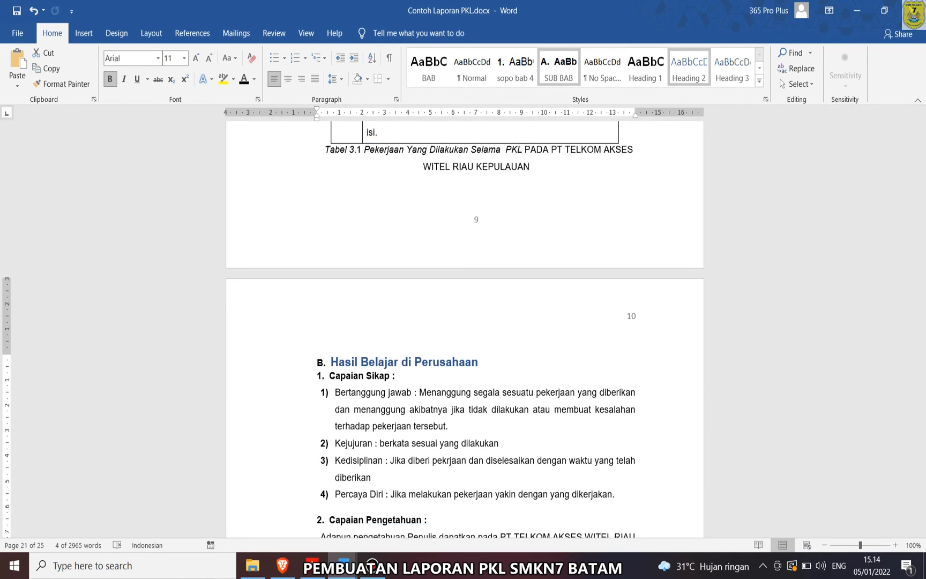
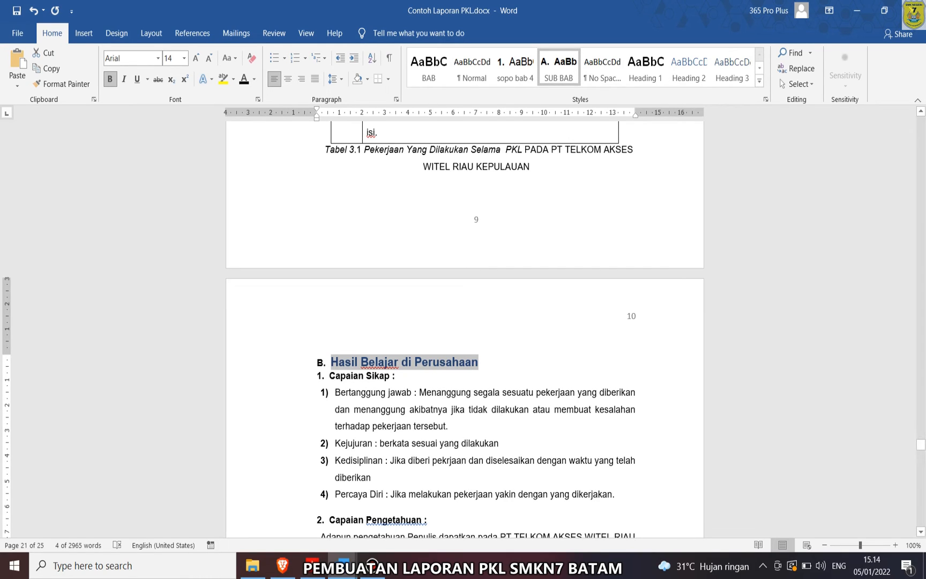
- Reduce the font size of the Hasil Belajar di Perusahaan heading text on page 10 to 11 pt
{"action": "left_click", "coordinate": [209, 58]}
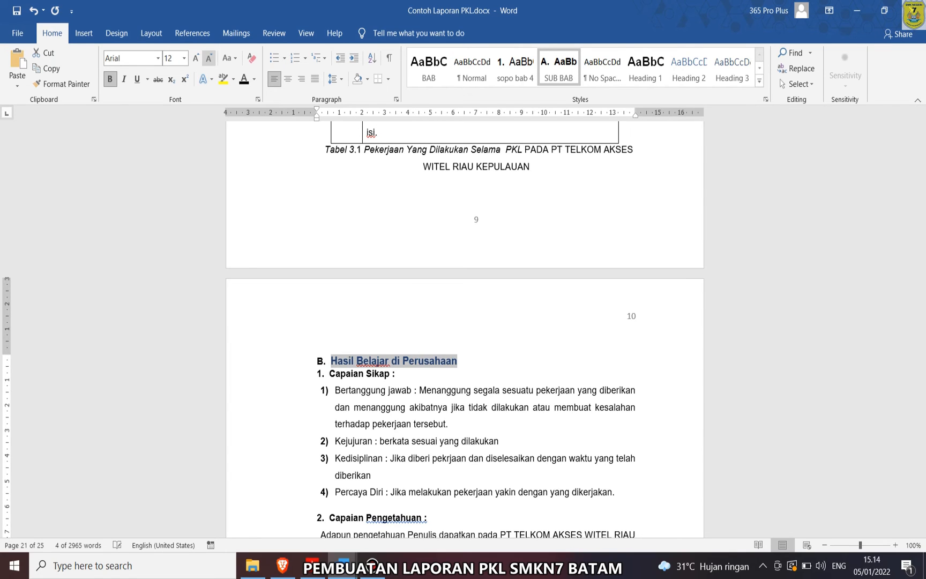
{"action": "left_click", "coordinate": [209, 58]}
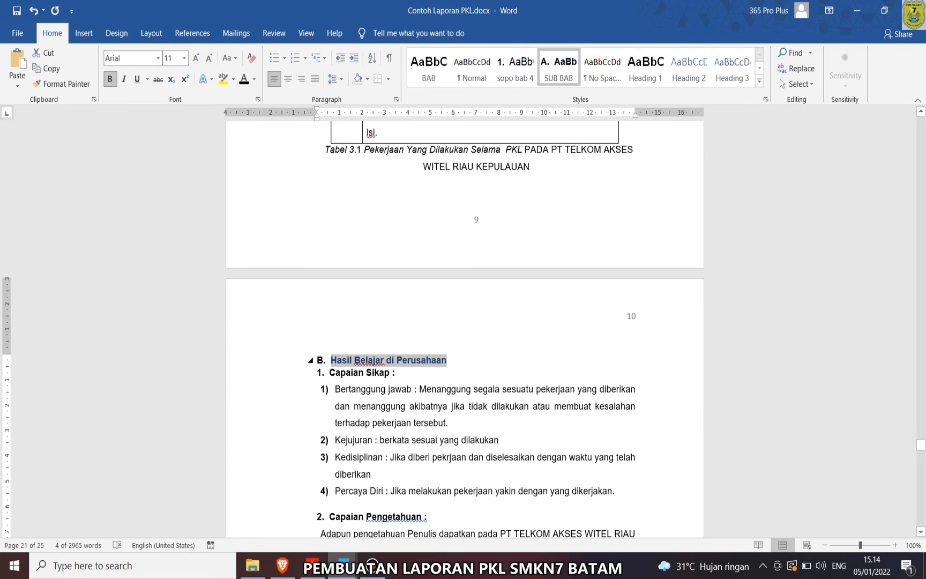
{"action": "left_click", "coordinate": [326, 360]}
- Apply the SUB BAB style to the KESIMPULAN heading under BAB IV PENUTUP
{"action": "scroll", "coordinate": [326, 360], "scroll_direction": "down", "scroll_amount": 4}
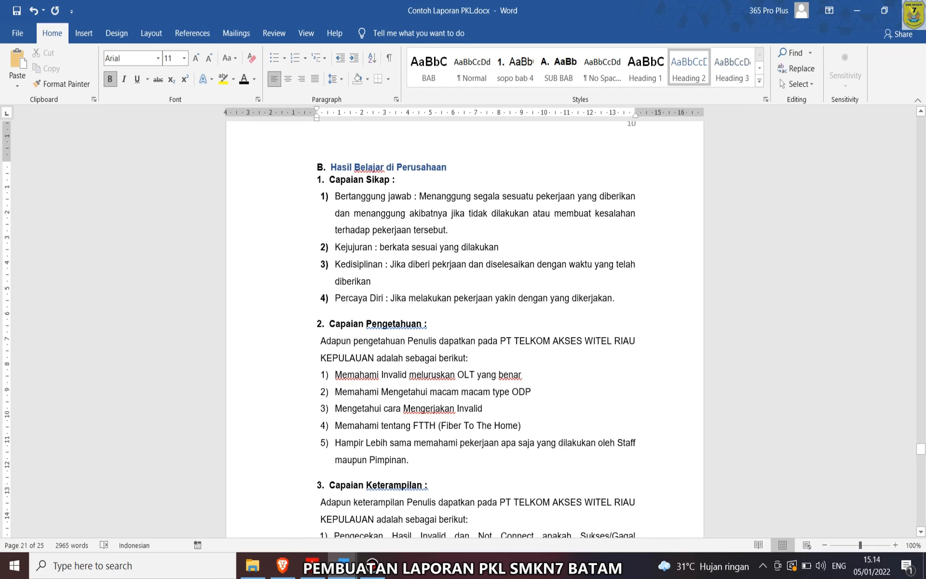
{"action": "scroll", "coordinate": [464, 329], "scroll_direction": "down", "scroll_amount": 14}
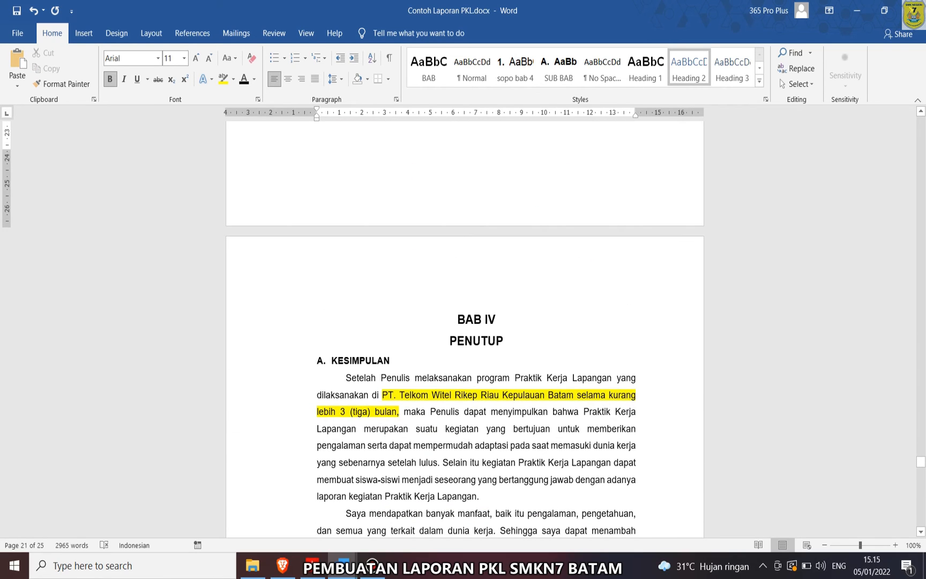
{"action": "left_click_drag", "start_coordinate": [391, 361], "coordinate": [330, 361]}
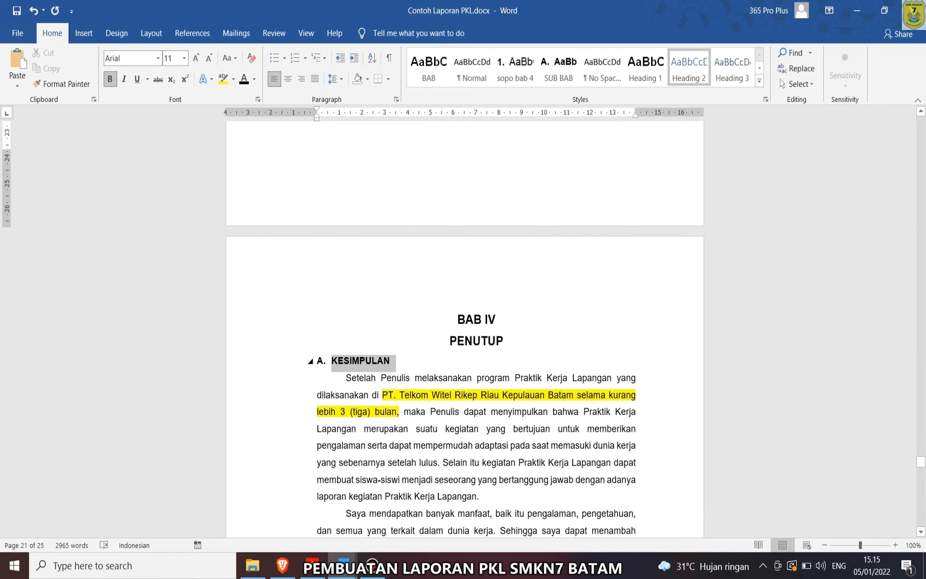
{"action": "left_click", "coordinate": [558, 67]}
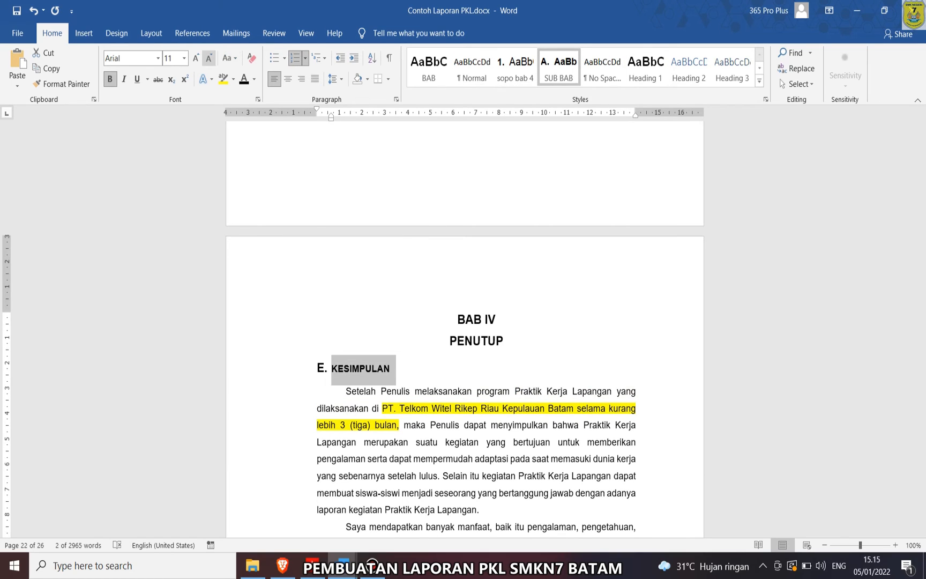
- Change the list lettering of the KESIMPULAN heading so that it starts at A
{"action": "left_click", "coordinate": [322, 368]}
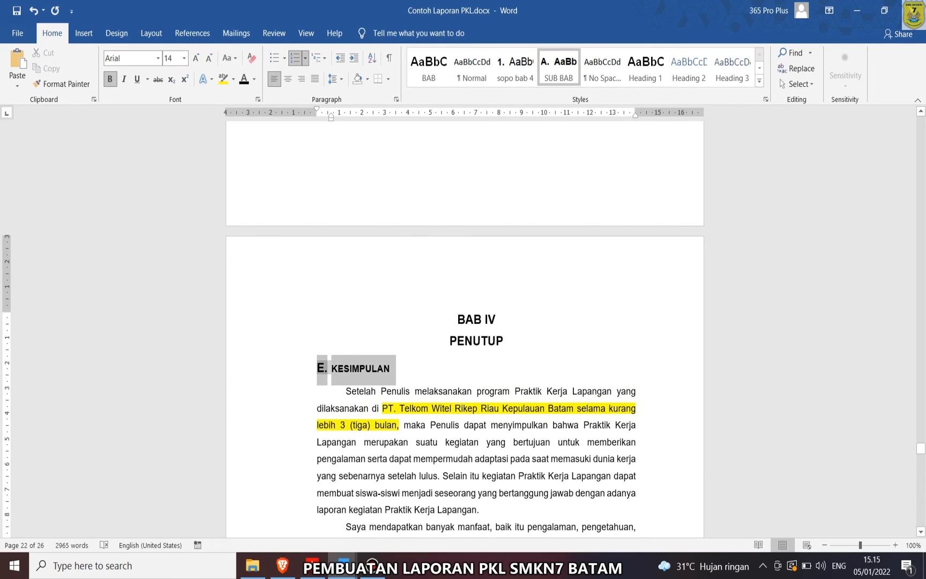
{"action": "left_click", "coordinate": [331, 368]}
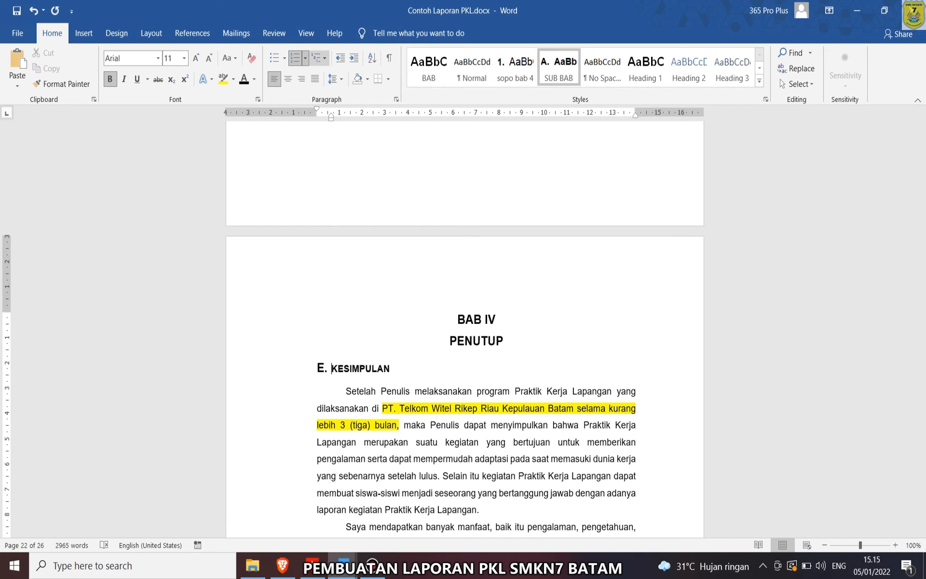
{"action": "left_click", "coordinate": [306, 58]}
{"action": "left_click", "coordinate": [315, 111]}
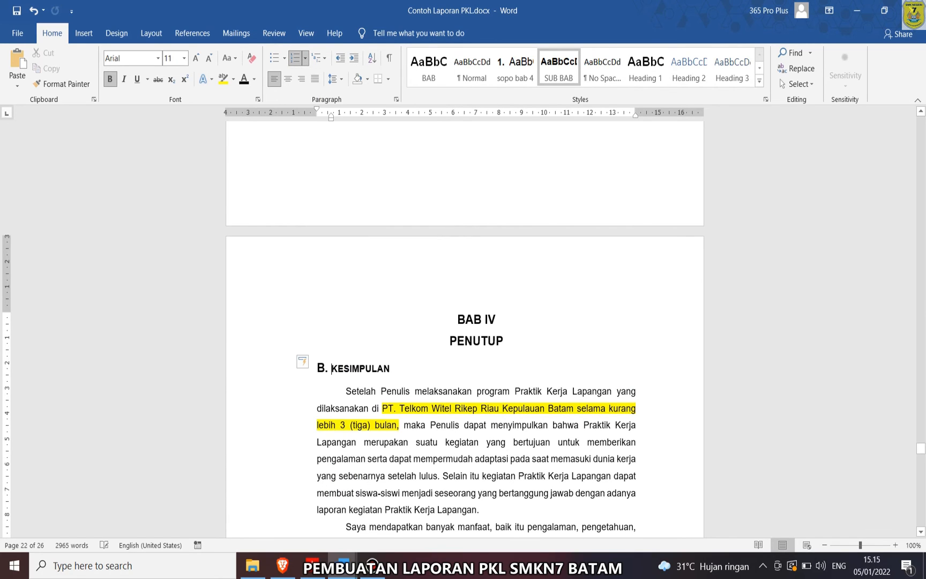
{"action": "left_click", "coordinate": [305, 361]}
{"action": "left_click", "coordinate": [352, 380]}
{"action": "left_click_drag", "start_coordinate": [391, 368], "coordinate": [331, 369]}
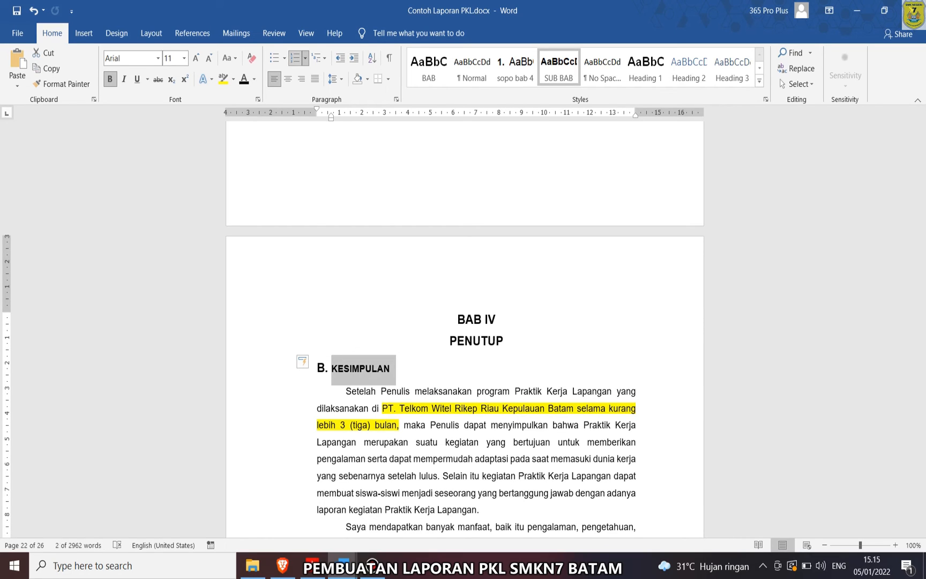
{"action": "left_click", "coordinate": [305, 58]}
{"action": "left_click", "coordinate": [315, 107]}
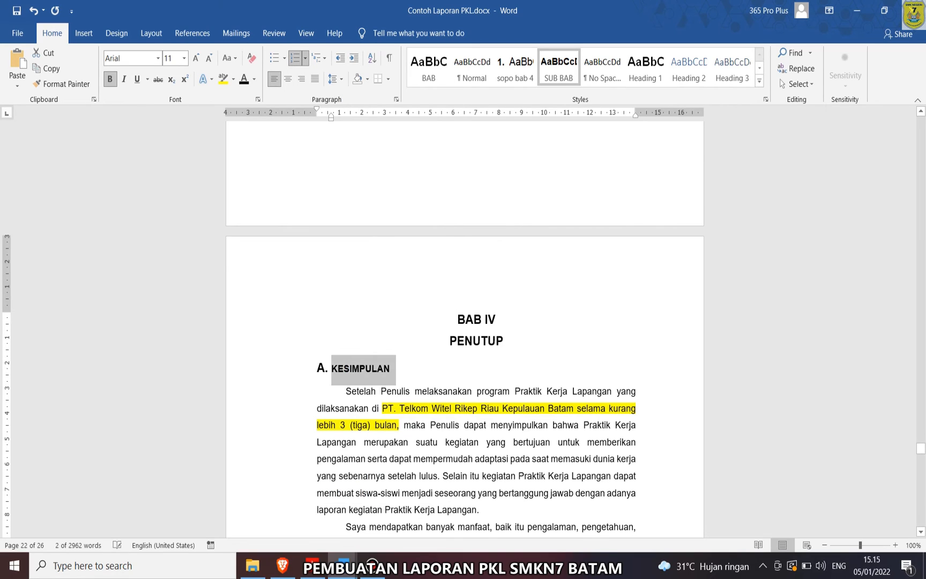
- Reduce the font size of the list letter before KESIMPULAN to 11 pt
{"action": "left_click", "coordinate": [322, 368]}
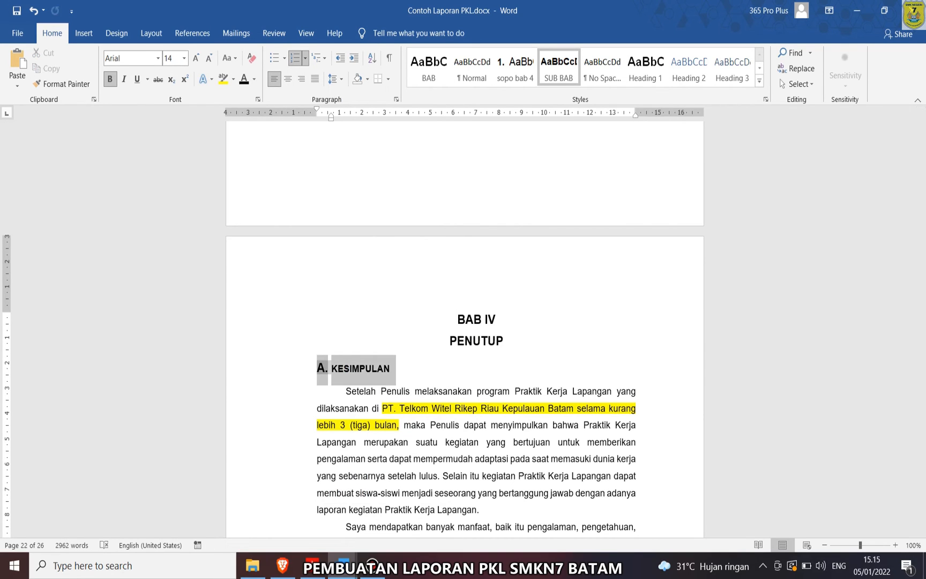
{"action": "left_click", "coordinate": [209, 58]}
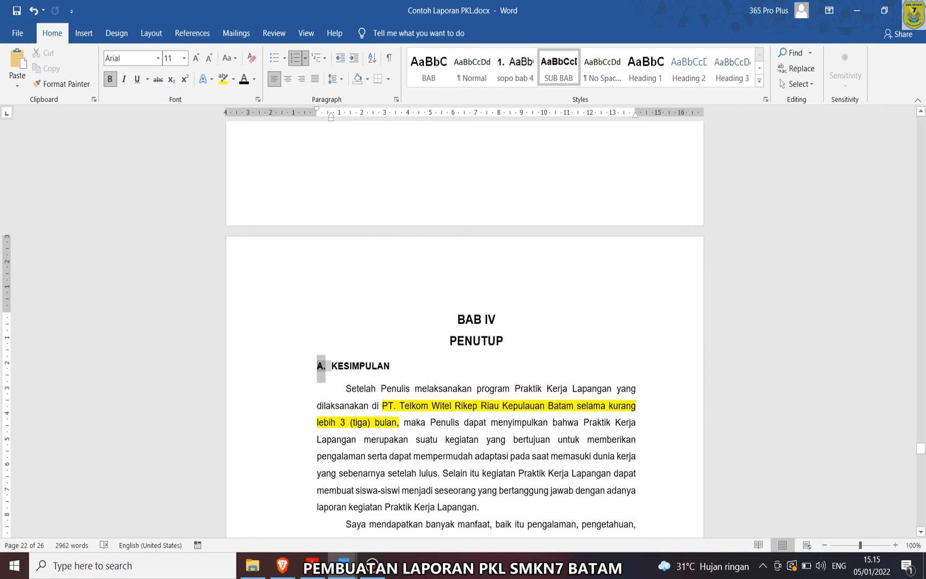
{"action": "left_click_drag", "start_coordinate": [392, 367], "coordinate": [350, 367]}
- Apply the SUB BAB style to the Saran heading on page 11
{"action": "scroll", "coordinate": [350, 368], "scroll_direction": "down", "scroll_amount": 10}
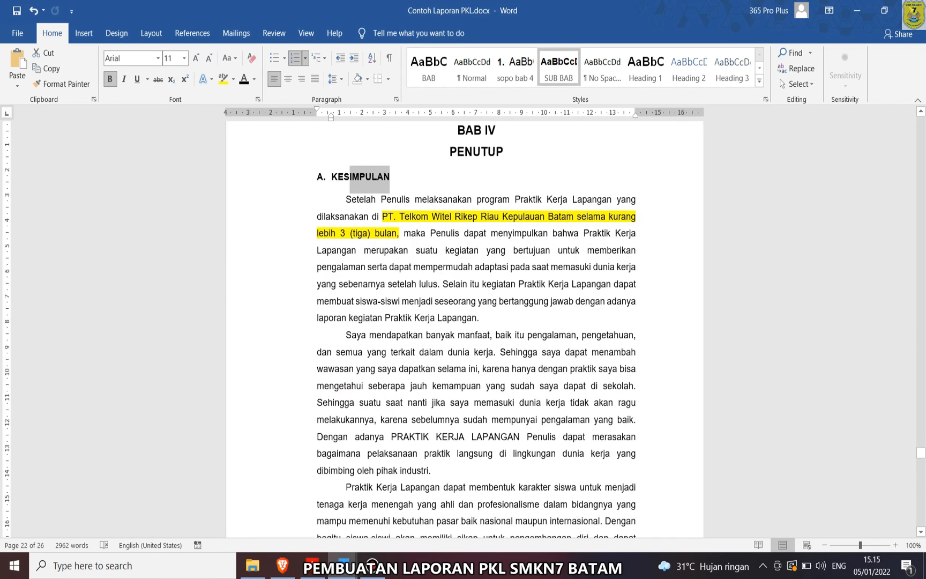
{"action": "double_click", "coordinate": [343, 232]}
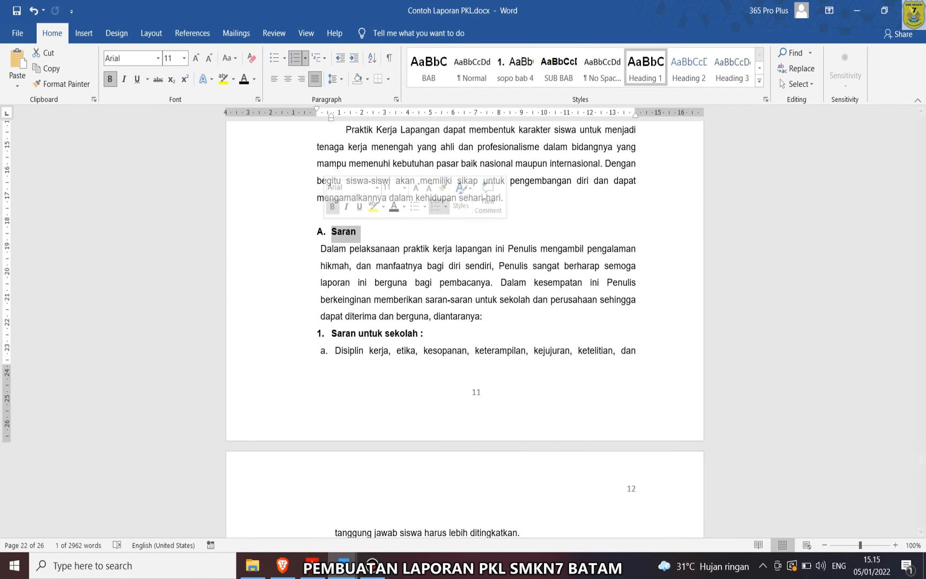
{"action": "left_click", "coordinate": [558, 68]}
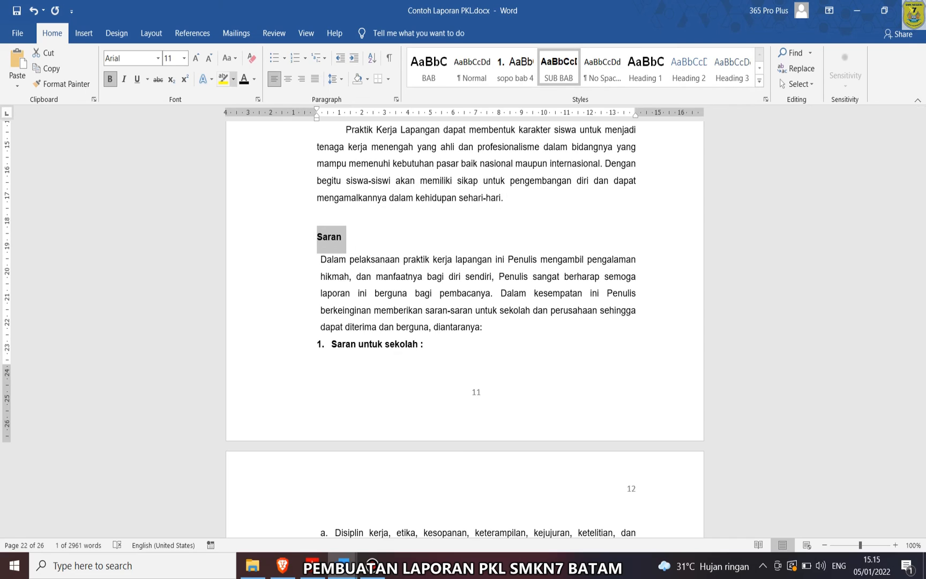
- Add capital-letter numbering to the Saran heading and move its letter out to the left text margin
{"action": "left_click", "coordinate": [305, 58]}
{"action": "left_click", "coordinate": [314, 108]}
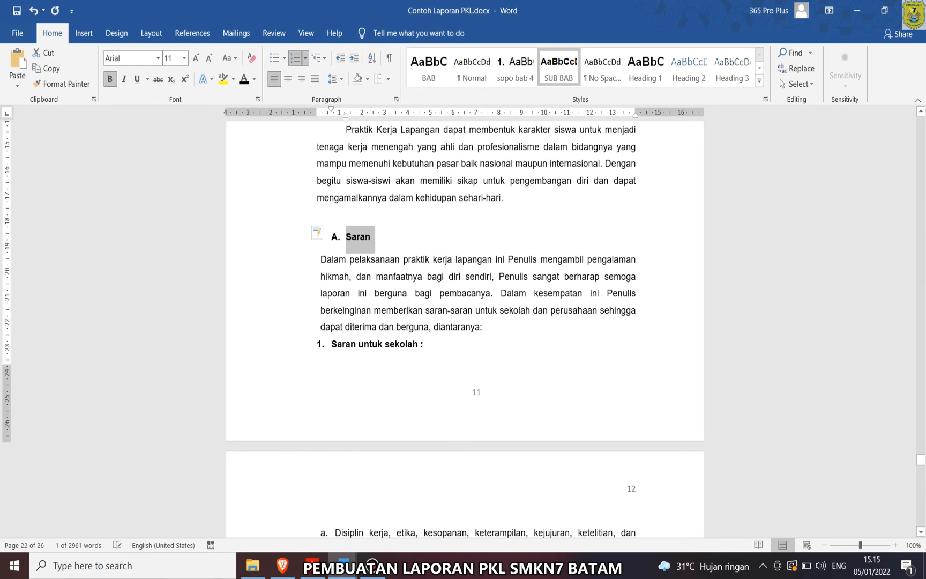
{"action": "left_click", "coordinate": [336, 236]}
{"action": "left_click_drag", "start_coordinate": [331, 109], "coordinate": [316, 109]}
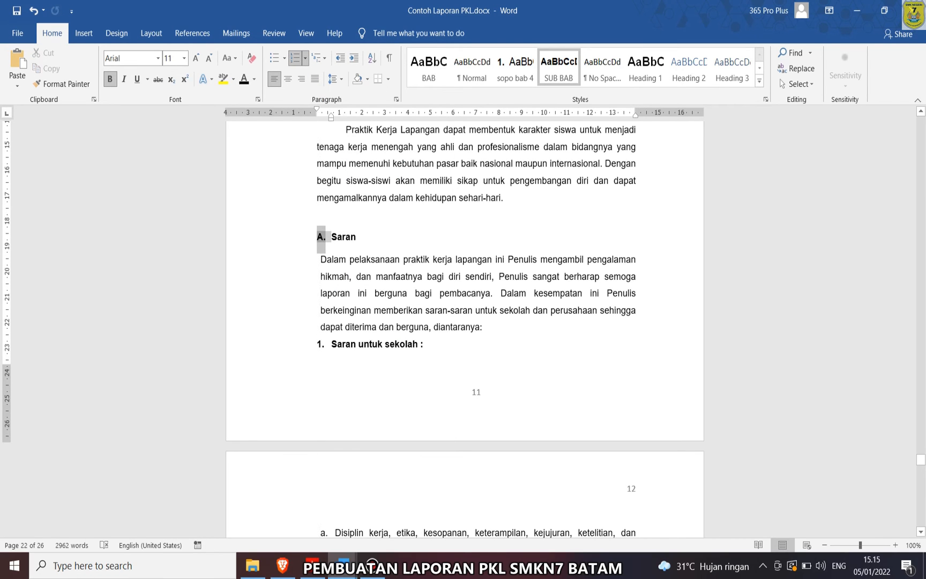
- Copy the list formatting of KESIMPULAN onto the Saran heading to continue the lettering at B
{"action": "scroll", "coordinate": [476, 321], "scroll_direction": "up", "scroll_amount": 10}
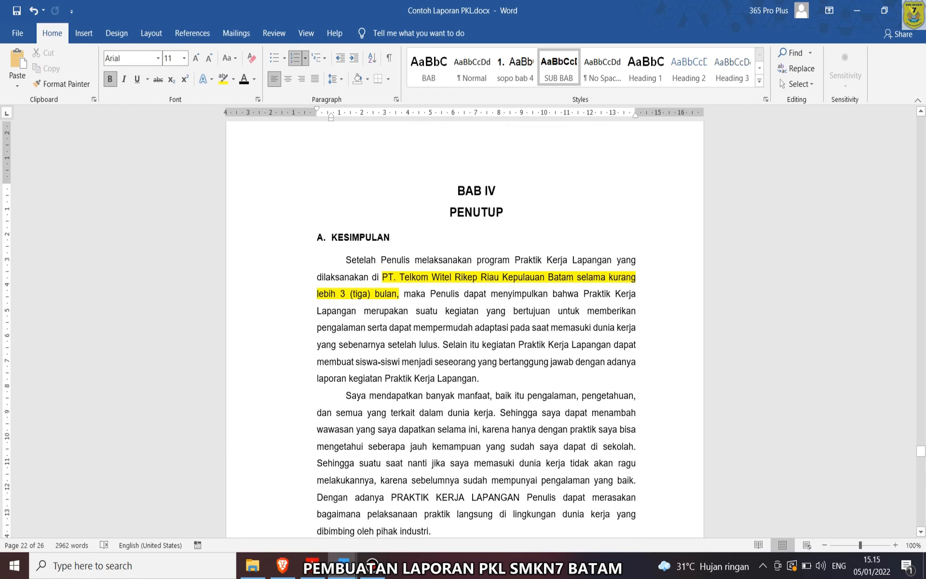
{"action": "left_click", "coordinate": [321, 237]}
{"action": "left_click", "coordinate": [61, 83]}
{"action": "scroll", "coordinate": [464, 322], "scroll_direction": "down", "scroll_amount": 8}
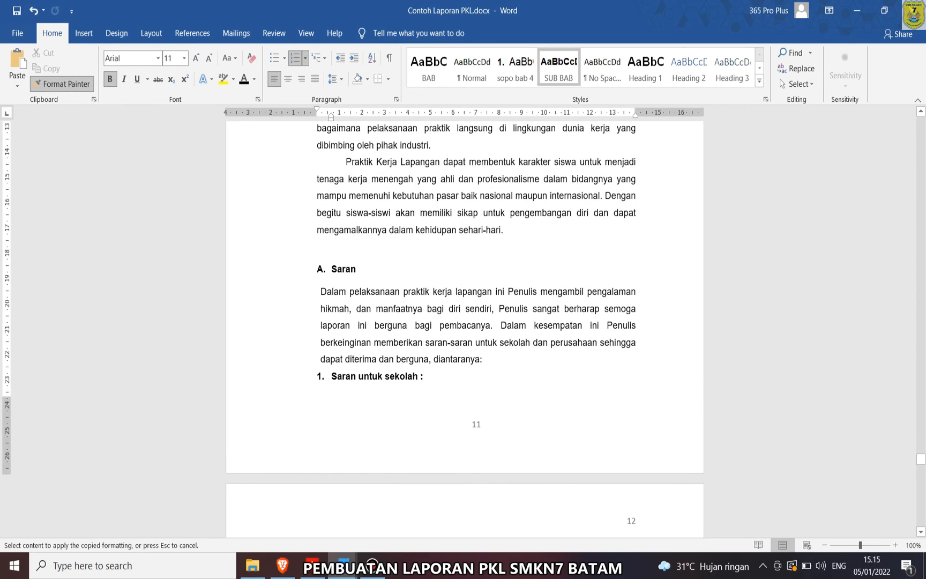
{"action": "left_click", "coordinate": [321, 269]}
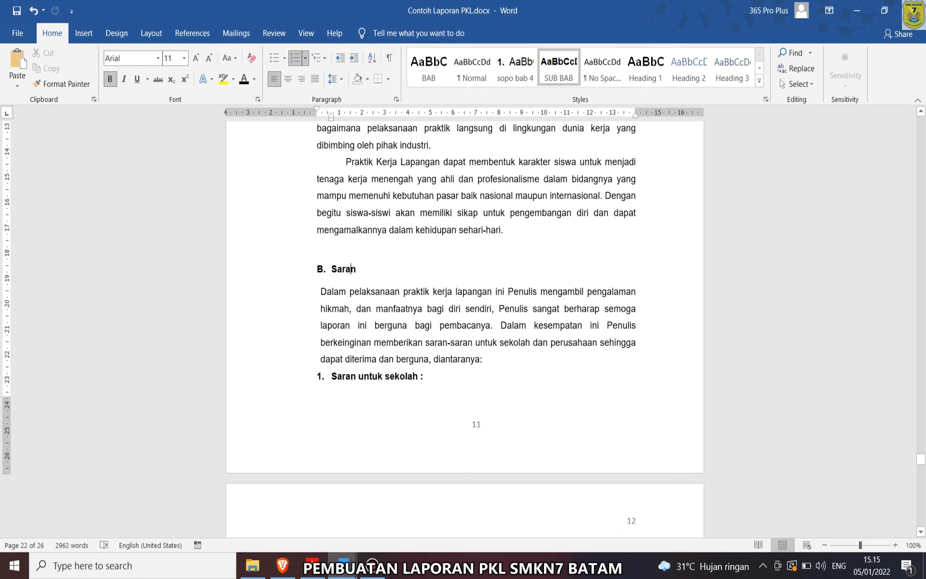
- Update the entire table of contents to include the newly styled BAB IV subheadings
{"action": "scroll", "coordinate": [464, 321], "scroll_direction": "up", "scroll_amount": 1}
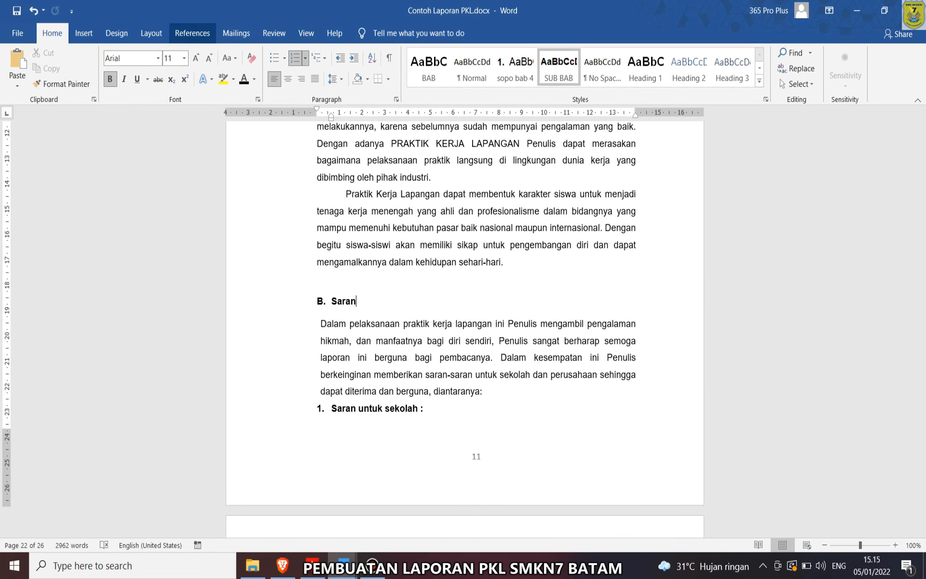
{"action": "left_click", "coordinate": [192, 32]}
{"action": "left_click", "coordinate": [70, 68]}
{"action": "key", "text": "Down"}
{"action": "key", "text": "Return"}
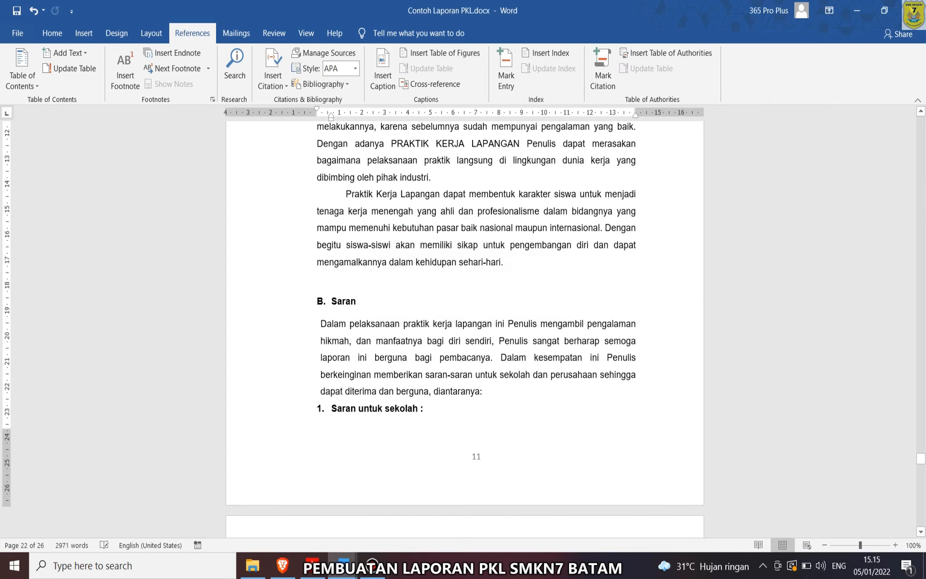
- Check the updated entries under DAFTAR ISI and the blank page vii that follows them
{"action": "left_click_drag", "start_coordinate": [920, 458], "coordinate": [920, 200]}
{"action": "scroll", "coordinate": [631, 264], "scroll_direction": "down", "scroll_amount": 3}
{"action": "left_click", "coordinate": [631, 264]}
{"action": "left_click", "coordinate": [631, 264]}
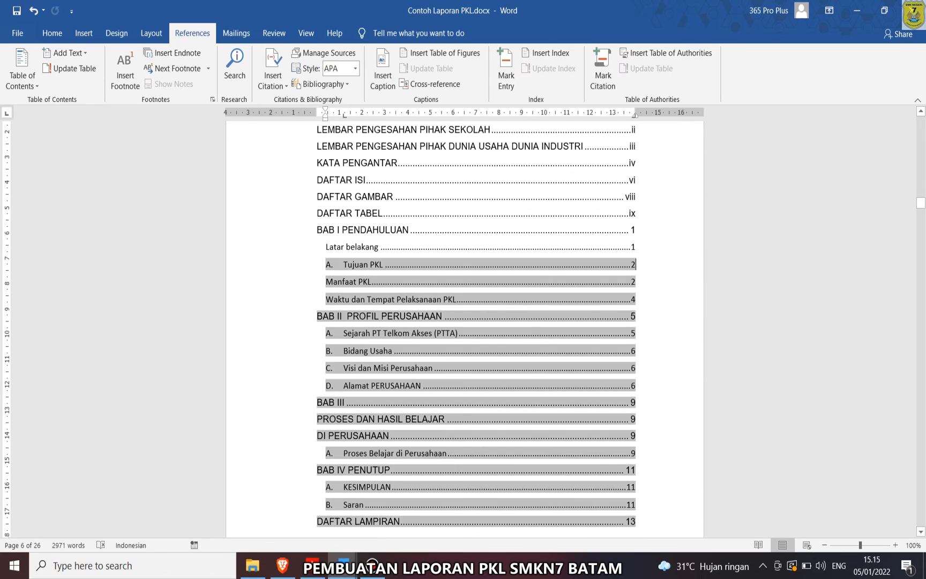
{"action": "scroll", "coordinate": [464, 330], "scroll_direction": "up", "scroll_amount": 2}
{"action": "scroll", "coordinate": [464, 329], "scroll_direction": "down", "scroll_amount": 8}
{"action": "scroll", "coordinate": [465, 330], "scroll_direction": "down", "scroll_amount": 1}
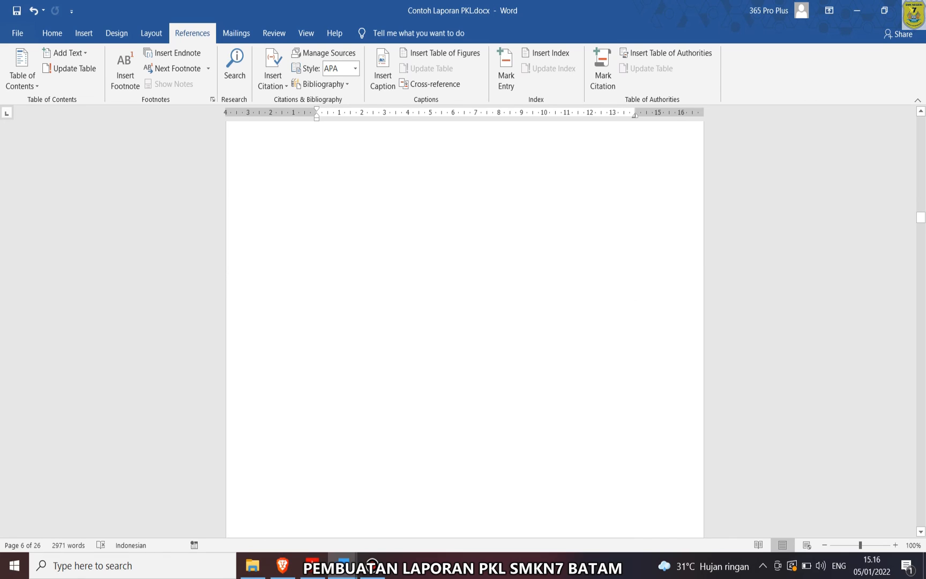
{"action": "left_click", "coordinate": [476, 335]}
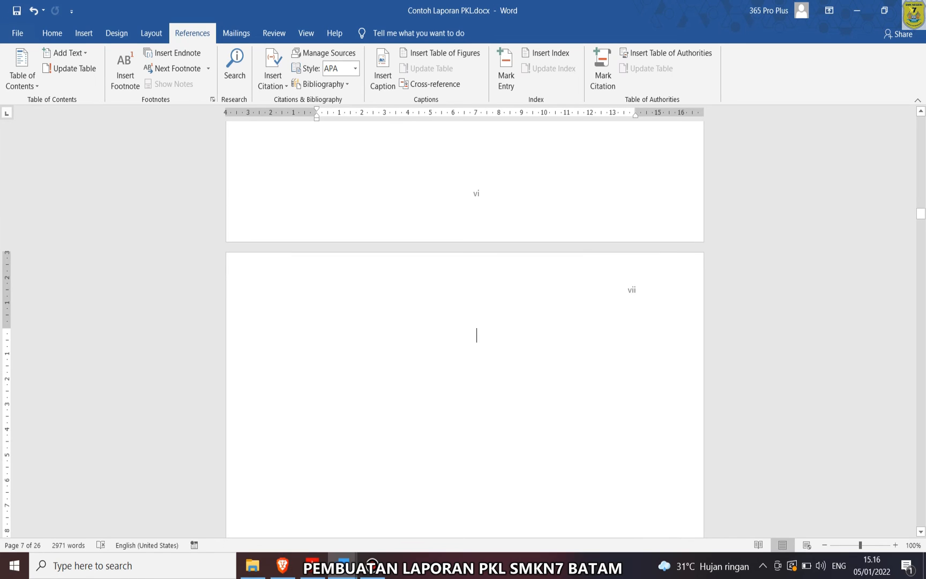
{"action": "scroll", "coordinate": [464, 329], "scroll_direction": "up", "scroll_amount": 10}
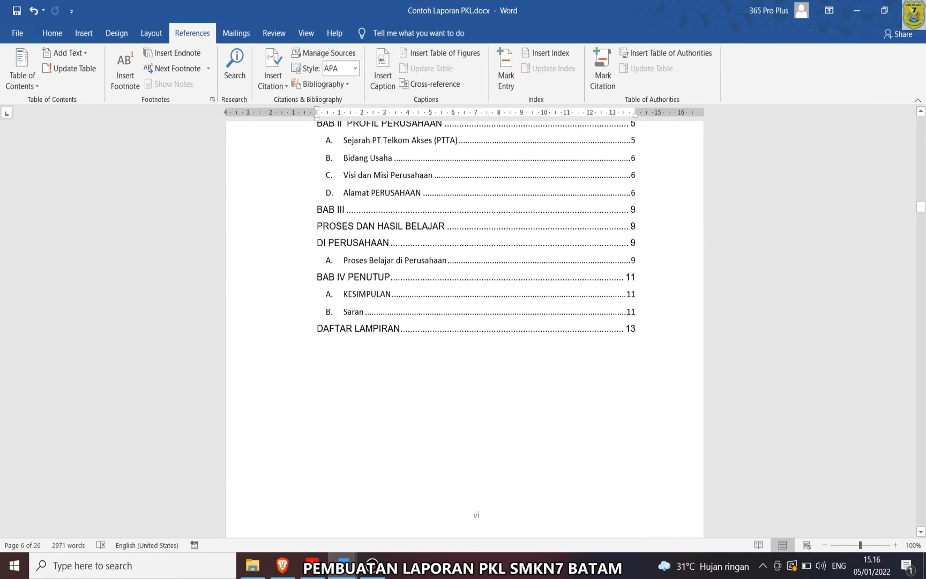
- Delete the empty lines above the DAFTAR GAMBAR title on page viii
{"action": "scroll", "coordinate": [465, 329], "scroll_direction": "down", "scroll_amount": 20}
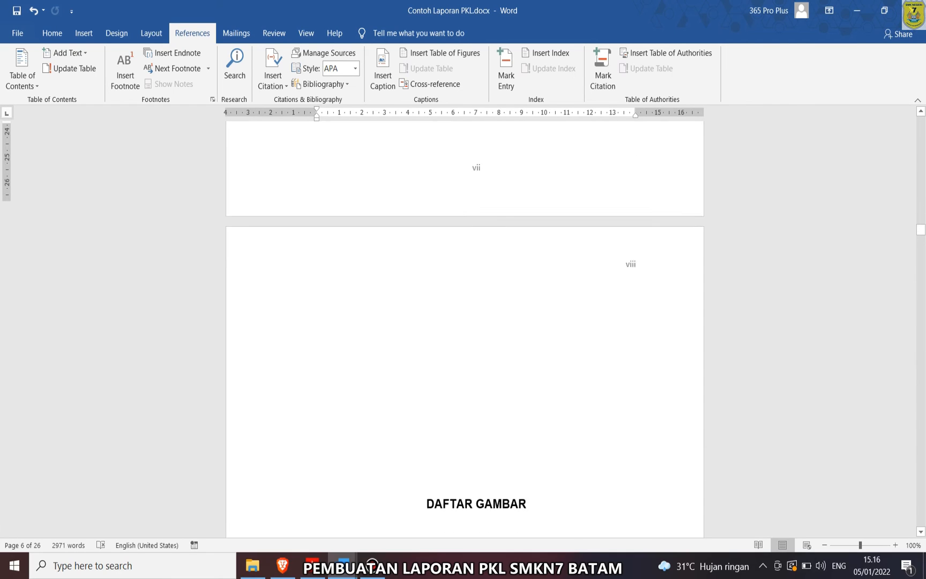
{"action": "left_click_drag", "start_coordinate": [480, 458], "coordinate": [480, 286]}
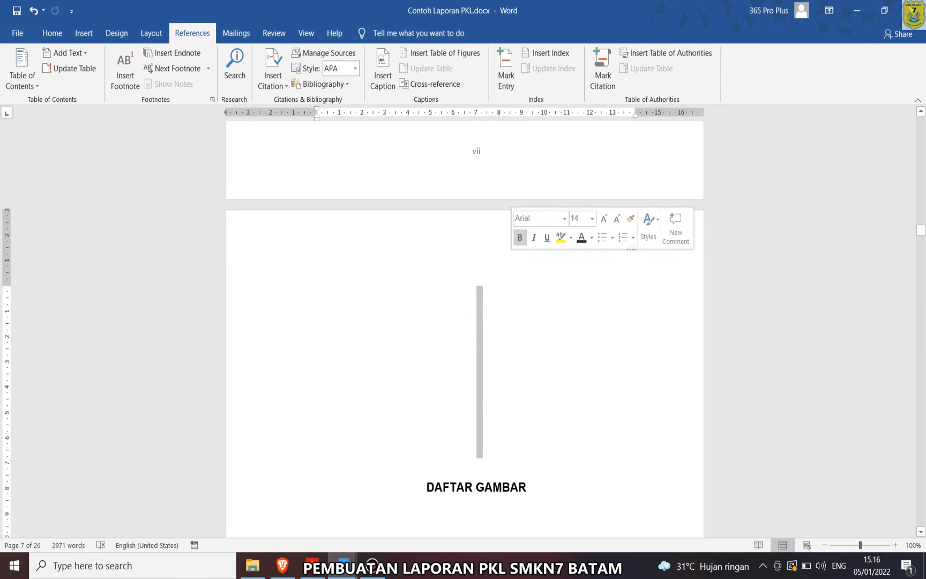
{"action": "key", "text": "BackSpace"}
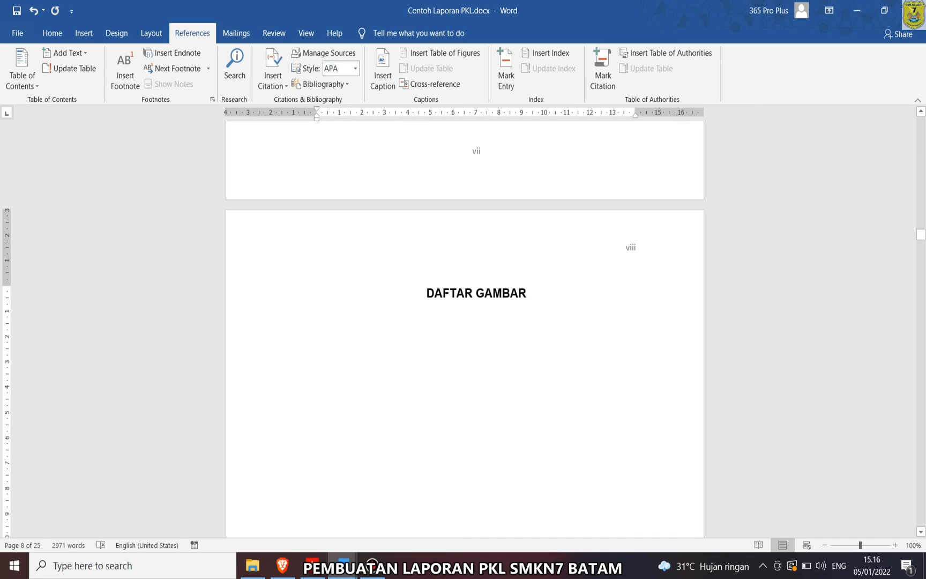
- Apply the SUB BAB style to the Gambar 2.1 caption below the Telkom Akses logo in BAB II and delete its text
{"action": "left_click", "coordinate": [52, 33]}
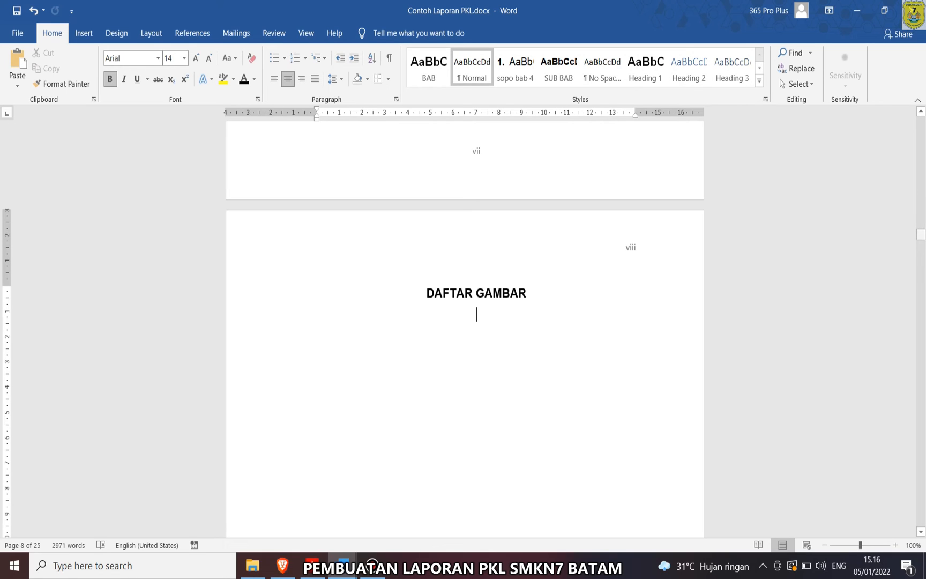
{"action": "left_click_drag", "start_coordinate": [920, 234], "coordinate": [921, 351]}
{"action": "left_click", "coordinate": [476, 331]}
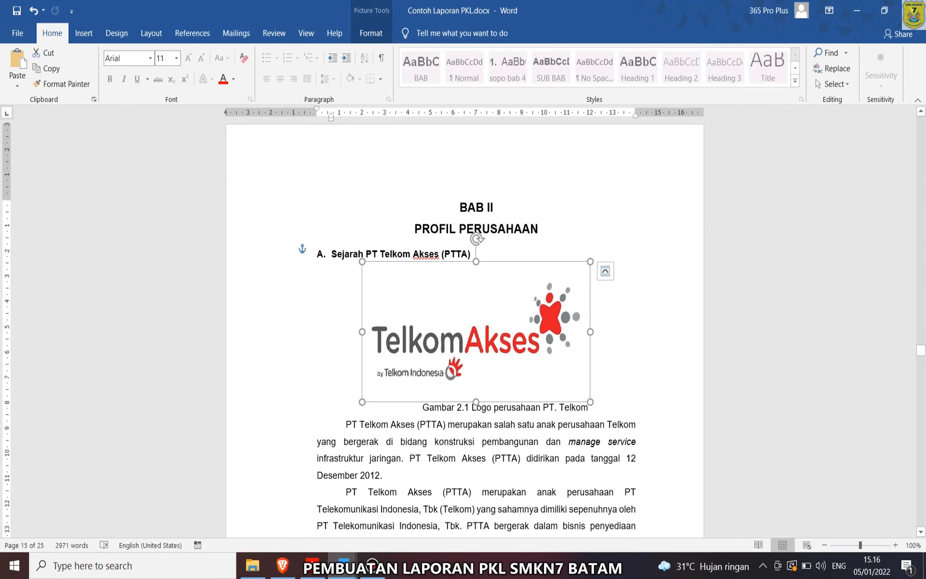
{"action": "left_click", "coordinate": [588, 408]}
{"action": "left_click_drag", "start_coordinate": [588, 408], "coordinate": [423, 408]}
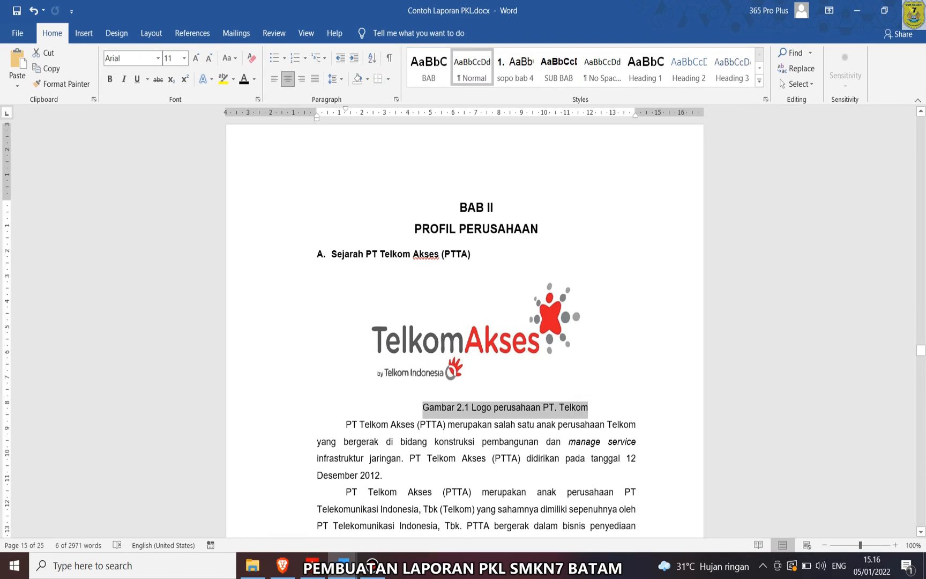
{"action": "left_click", "coordinate": [559, 68]}
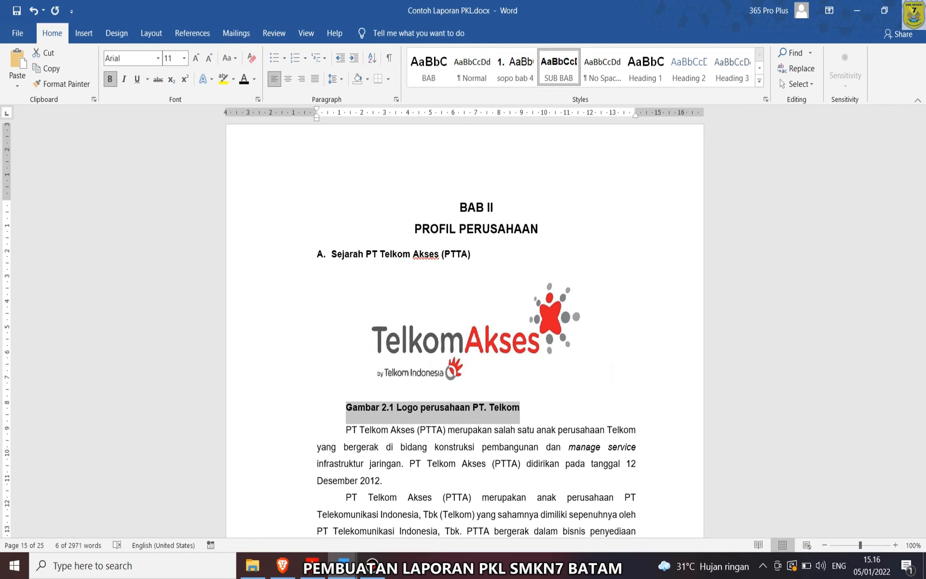
{"action": "key", "text": "Delete"}
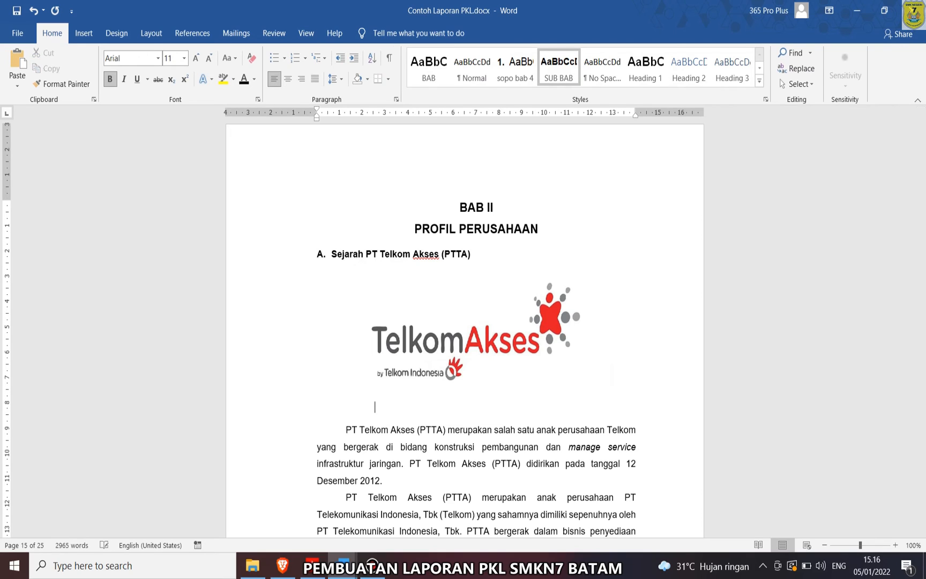
- Undo the deletion of the Gambar 2.1 caption below the Telkom Akses logo and centre the caption
{"action": "key", "text": "ctrl+z"}
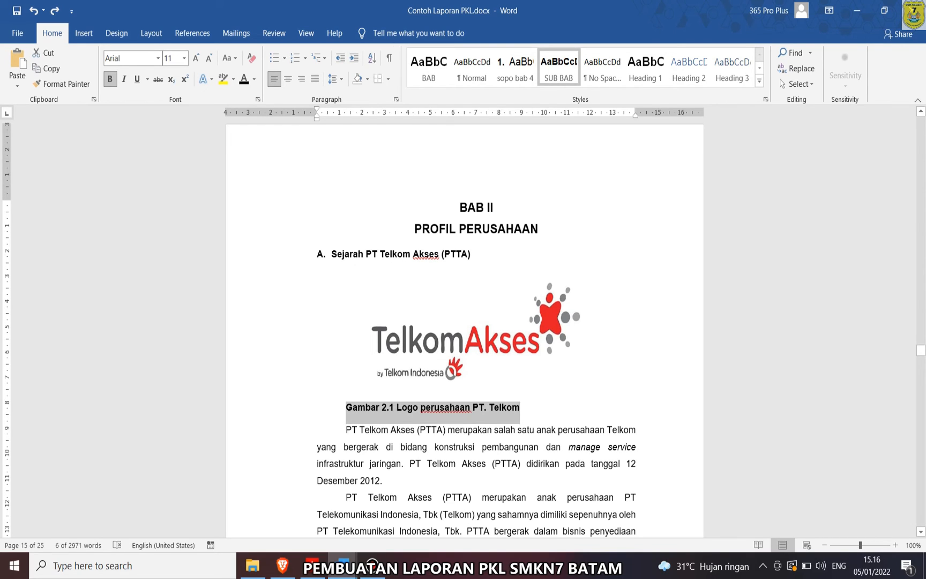
{"action": "left_click", "coordinate": [352, 407]}
{"action": "key", "text": "ctrl+e"}
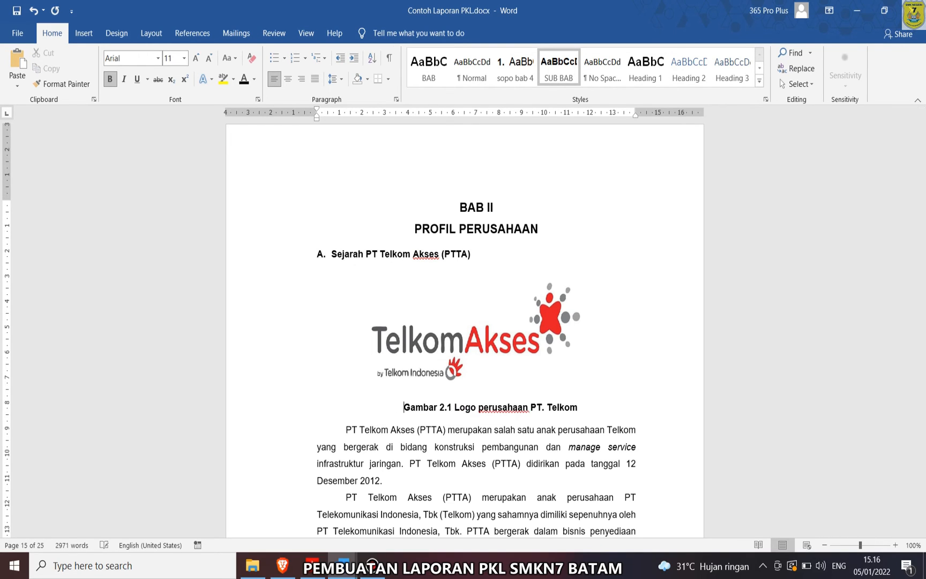
- Apply the SUB BAB style to the Gambar 2.2 Struktur Organisasi caption and indent it towards the middle of the page
{"action": "scroll", "coordinate": [464, 321], "scroll_direction": "down", "scroll_amount": 20}
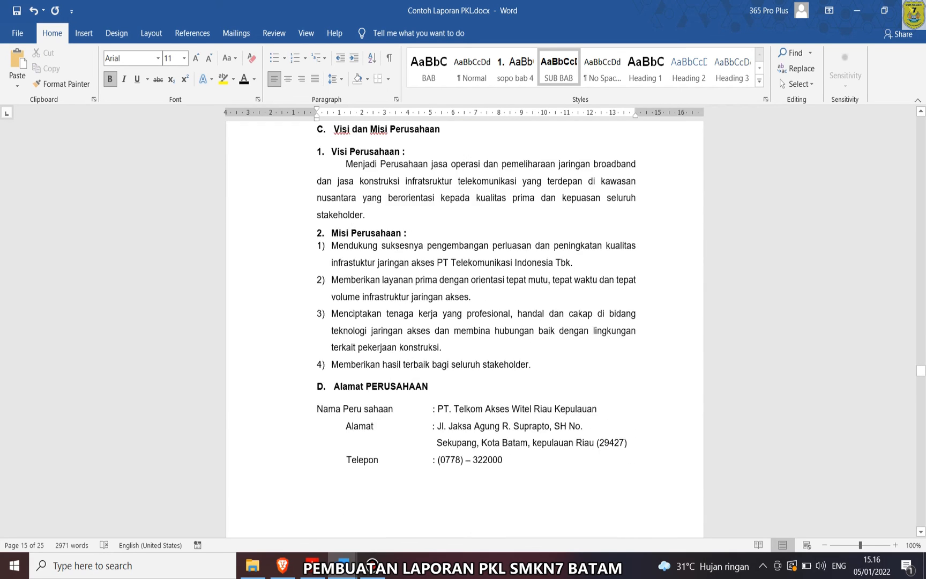
{"action": "scroll", "coordinate": [464, 321], "scroll_direction": "down", "scroll_amount": 5}
{"action": "left_click", "coordinate": [472, 260]}
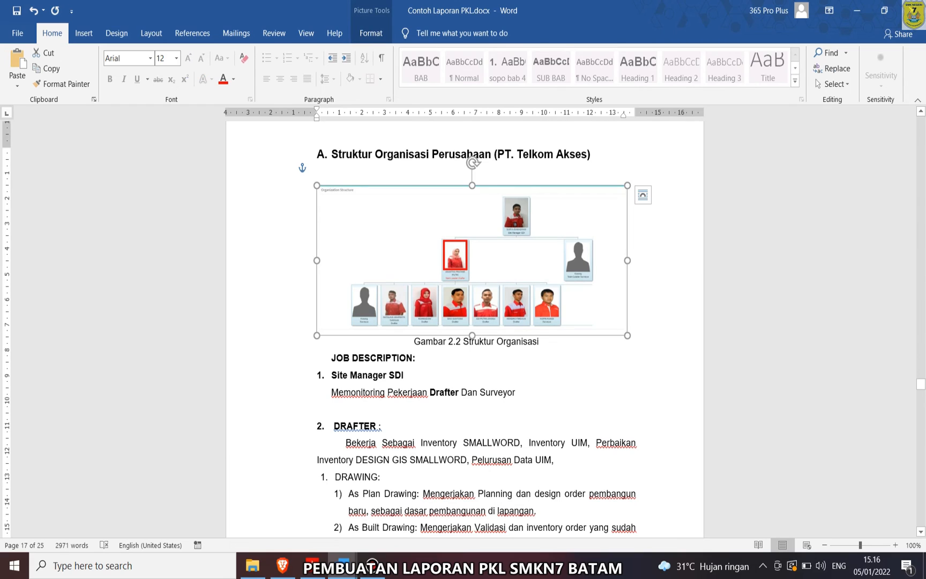
{"action": "left_click_drag", "start_coordinate": [539, 342], "coordinate": [415, 342]}
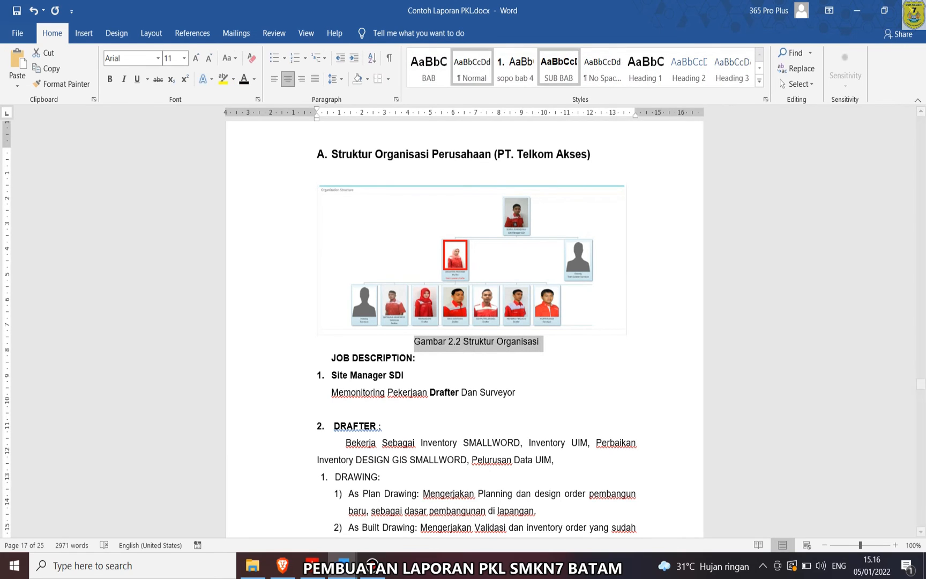
{"action": "left_click", "coordinate": [559, 67]}
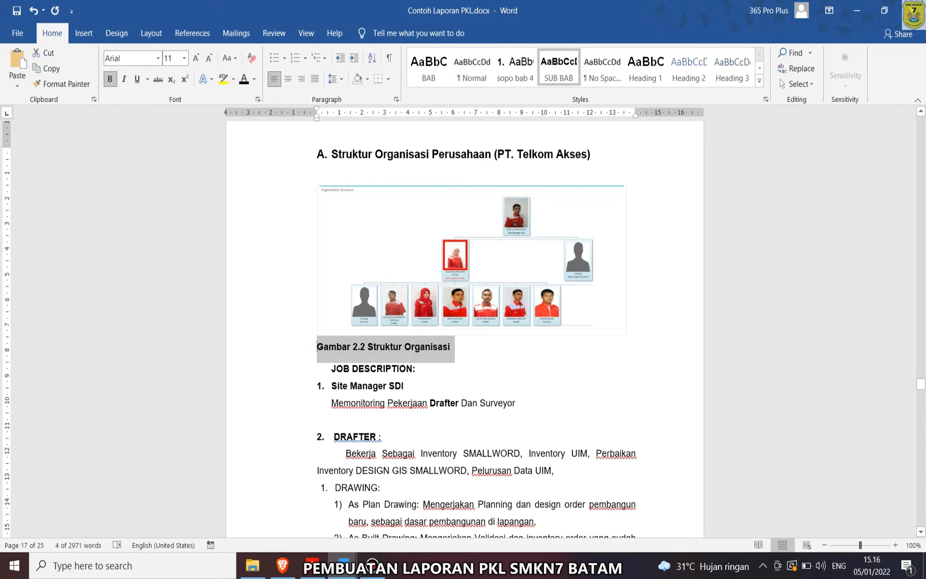
{"action": "left_click", "coordinate": [317, 347]}
{"action": "key", "text": "Tab"}
{"action": "key", "text": "Tab"}
{"action": "key", "text": "Tab"}
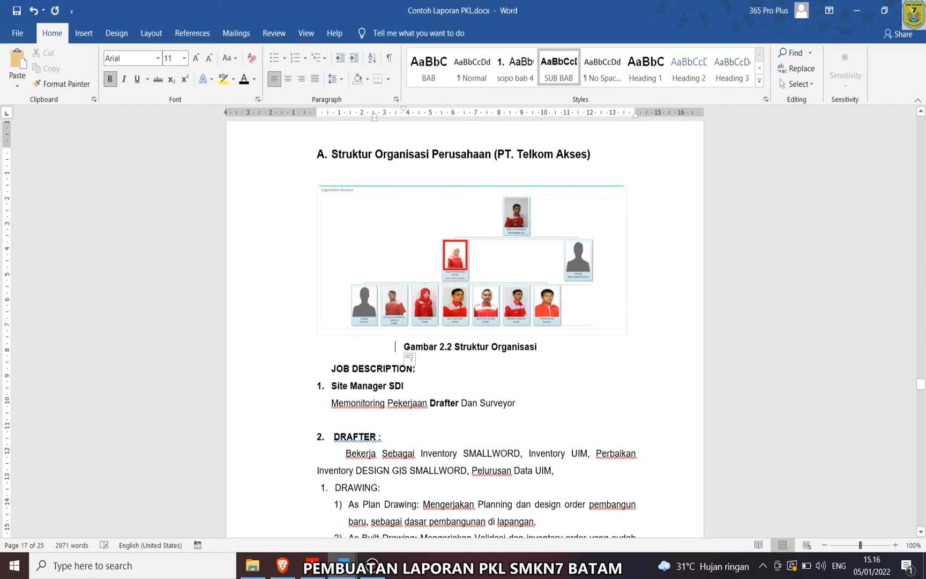
{"action": "key", "text": "Tab"}
- Start a custom table of contents below the DAFTAR GAMBAR title and clear the TOC levels of Heading 1, Heading 2 and Heading 3
{"action": "scroll", "coordinate": [465, 321], "scroll_direction": "down", "scroll_amount": 20}
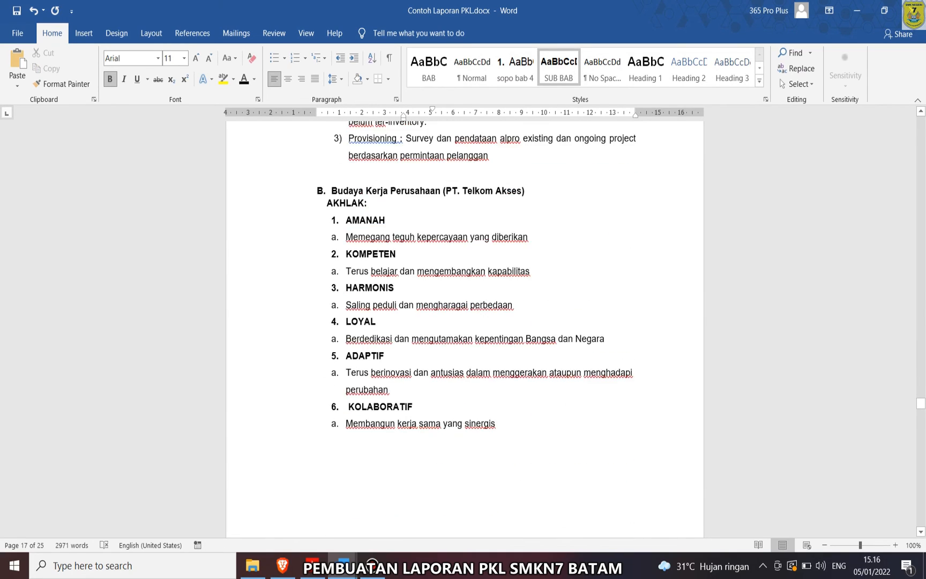
{"action": "left_click_drag", "start_coordinate": [921, 428], "coordinate": [921, 234]}
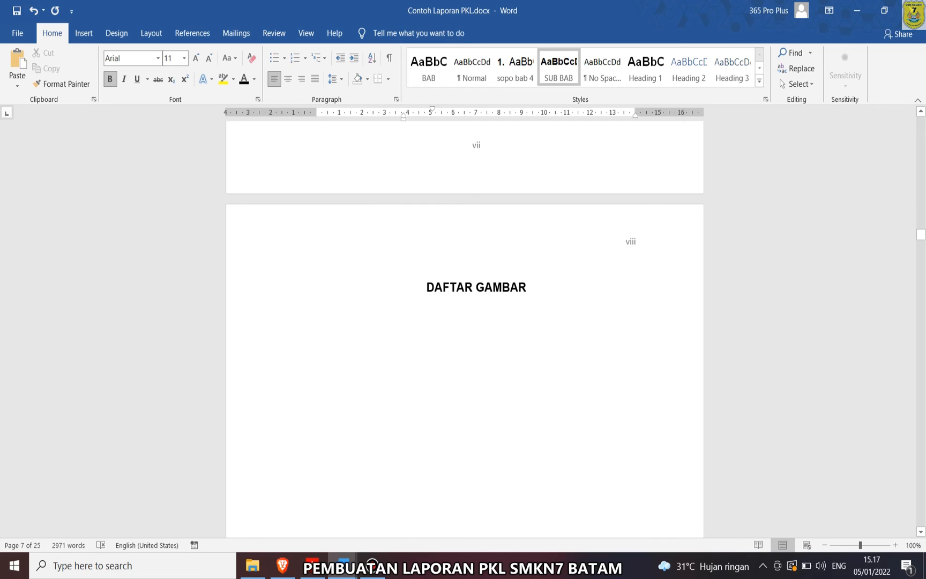
{"action": "left_click", "coordinate": [439, 358]}
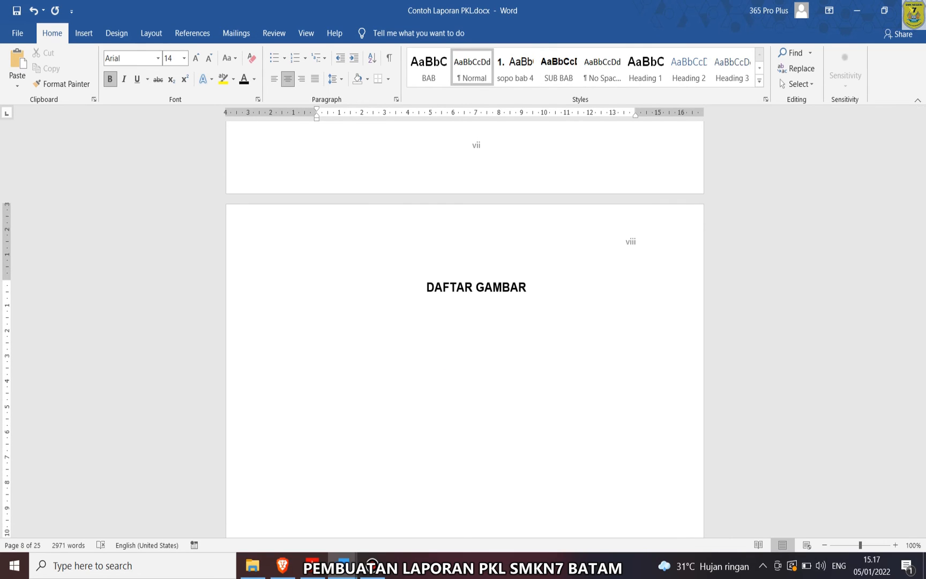
{"action": "left_click", "coordinate": [192, 33]}
{"action": "left_click", "coordinate": [22, 75]}
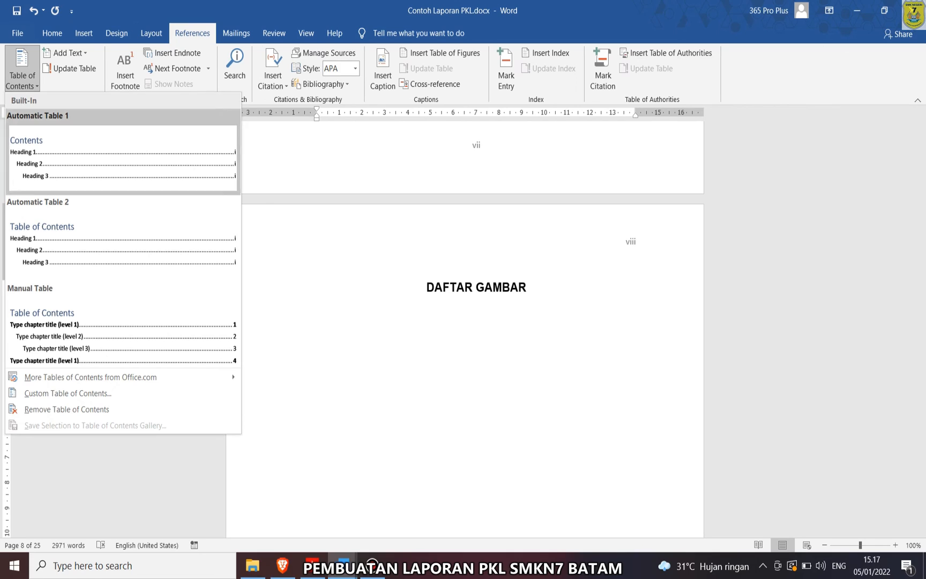
{"action": "left_click", "coordinate": [68, 392]}
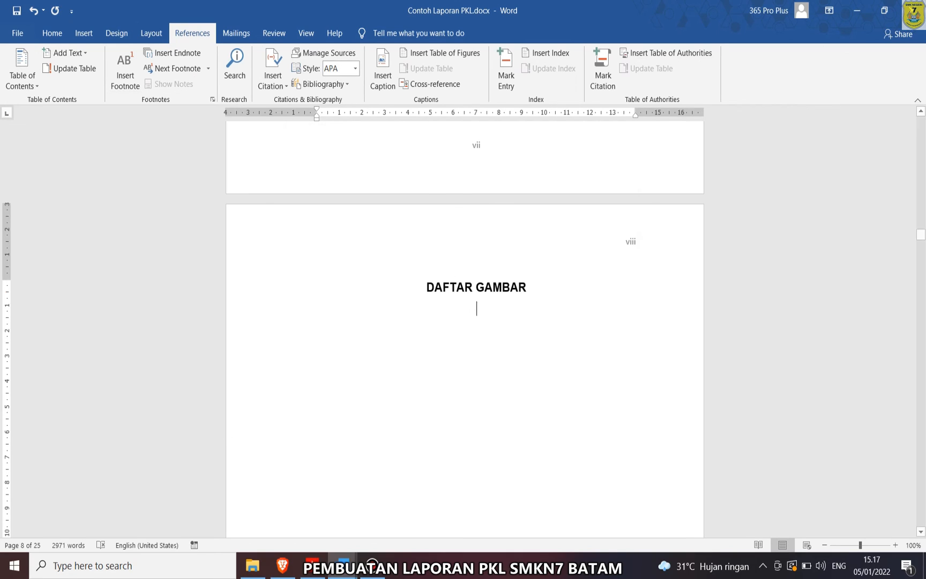
{"action": "left_click", "coordinate": [547, 383]}
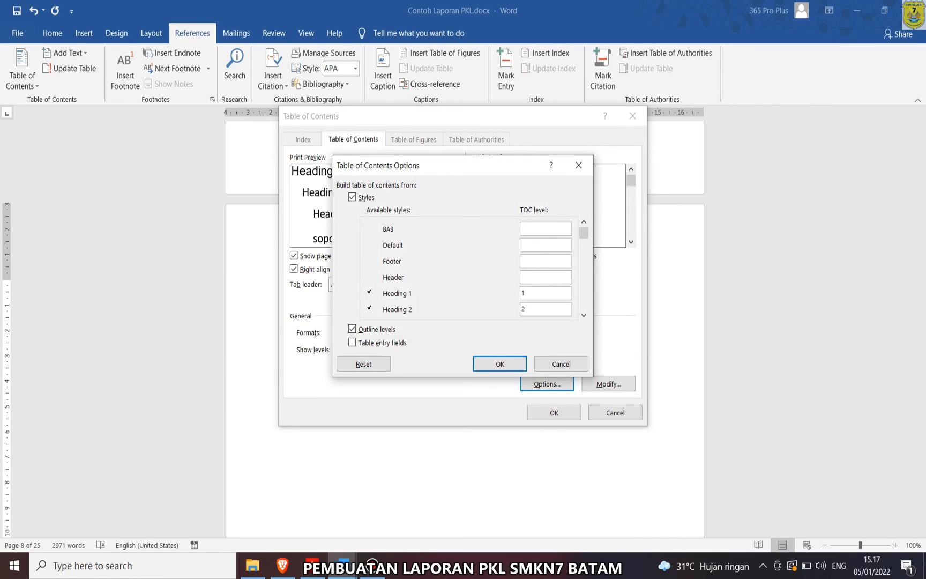
{"action": "key", "text": "Tab"}
{"action": "key", "text": "BackSpace"}
{"action": "left_click", "coordinate": [584, 315]}
{"action": "left_click", "coordinate": [583, 315]}
{"action": "left_click", "coordinate": [552, 293]}
{"action": "key", "text": "BackSpace"}
- Try inserting an additional table of contents built only from SUB BAB at TOC level 1, keeping the existing table, and undo the insertion
{"action": "left_click", "coordinate": [584, 315]}
{"action": "left_click", "coordinate": [583, 315]}
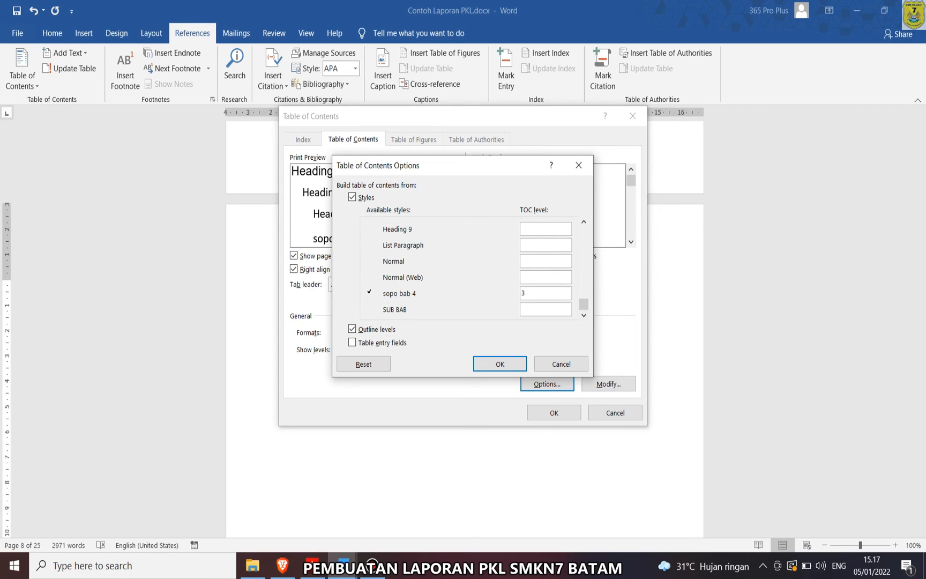
{"action": "key", "text": "BackSpace"}
{"action": "type", "text": "1"}
{"action": "left_click_drag", "start_coordinate": [584, 305], "coordinate": [584, 230]}
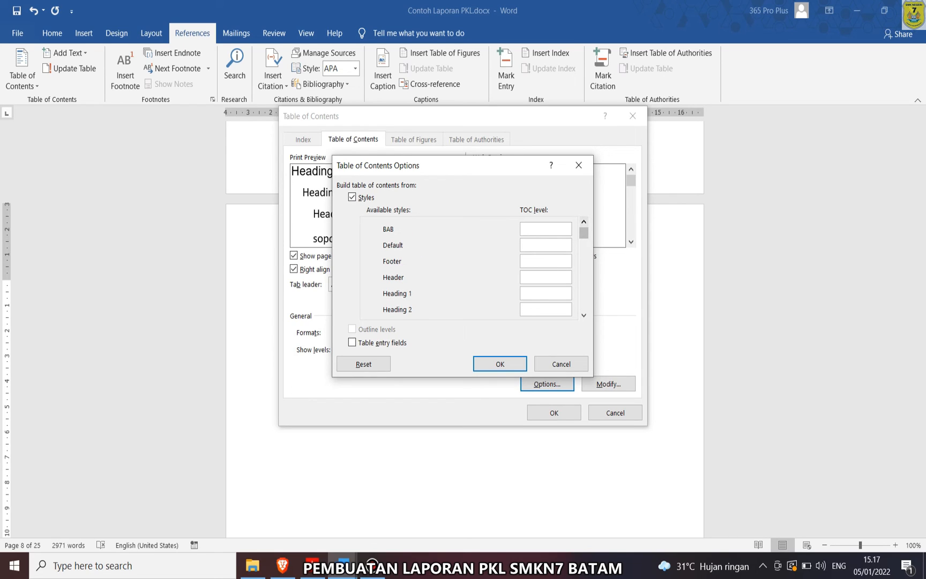
{"action": "left_click", "coordinate": [500, 364]}
{"action": "left_click", "coordinate": [554, 412]}
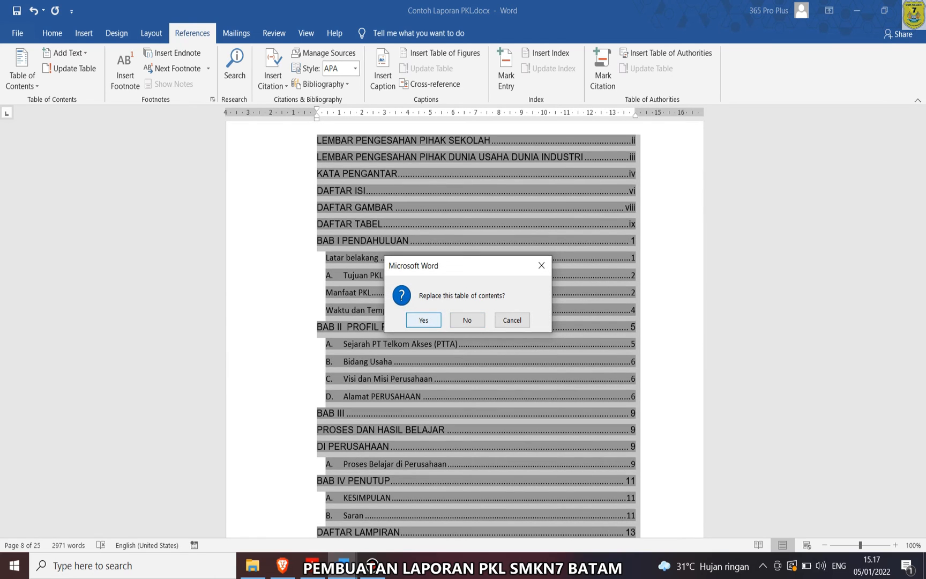
{"action": "left_click", "coordinate": [467, 320]}
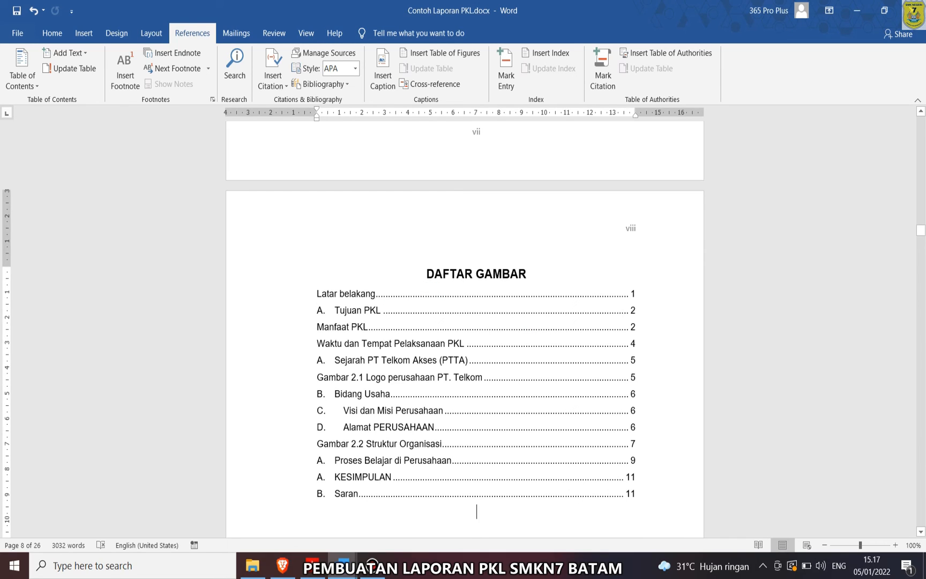
{"action": "key", "text": "ctrl+z"}
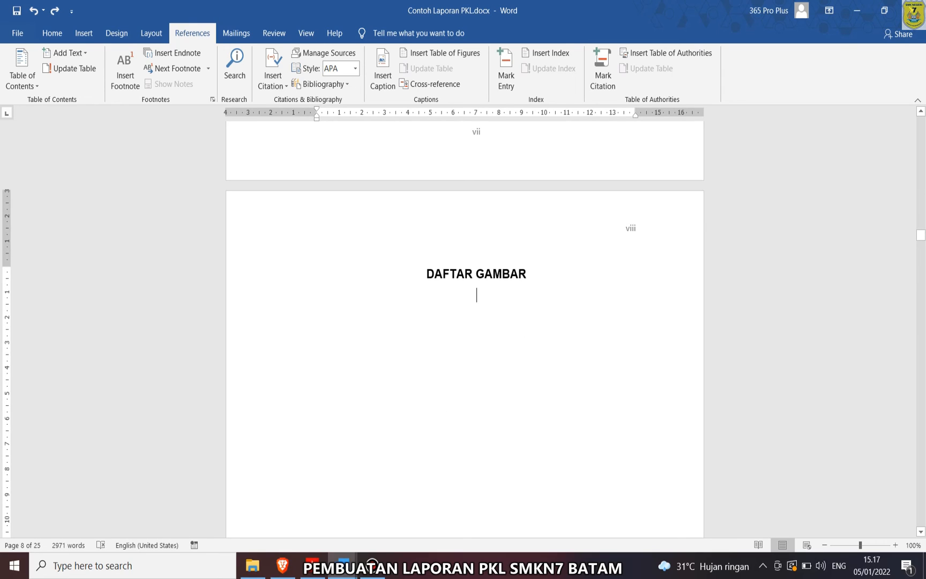
- Set up another custom table of contents from the line below DAFTAR GAMBAR, with no TOC levels for Heading 1, Heading 2 and Heading 3
{"action": "scroll", "coordinate": [465, 321], "scroll_direction": "up", "scroll_amount": 3}
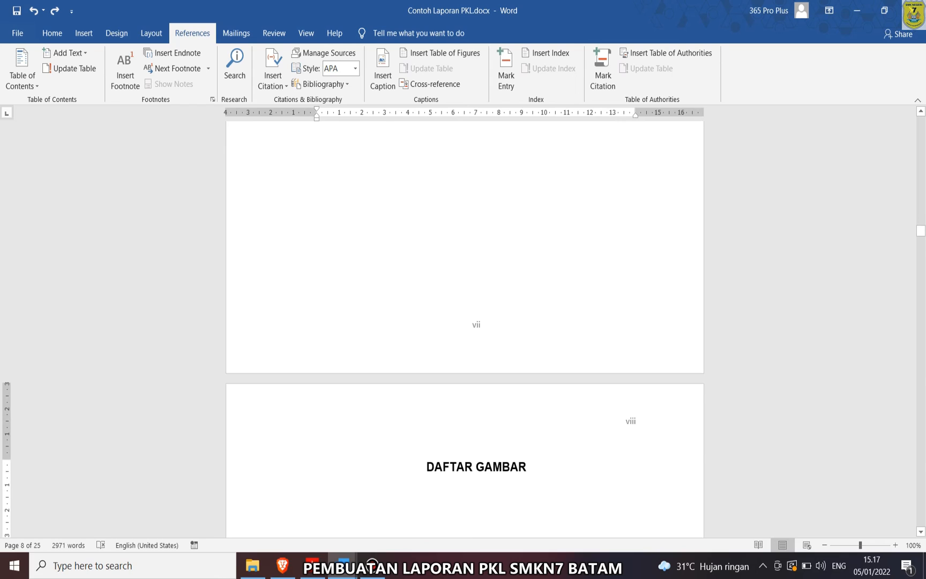
{"action": "scroll", "coordinate": [464, 322], "scroll_direction": "down", "scroll_amount": 3}
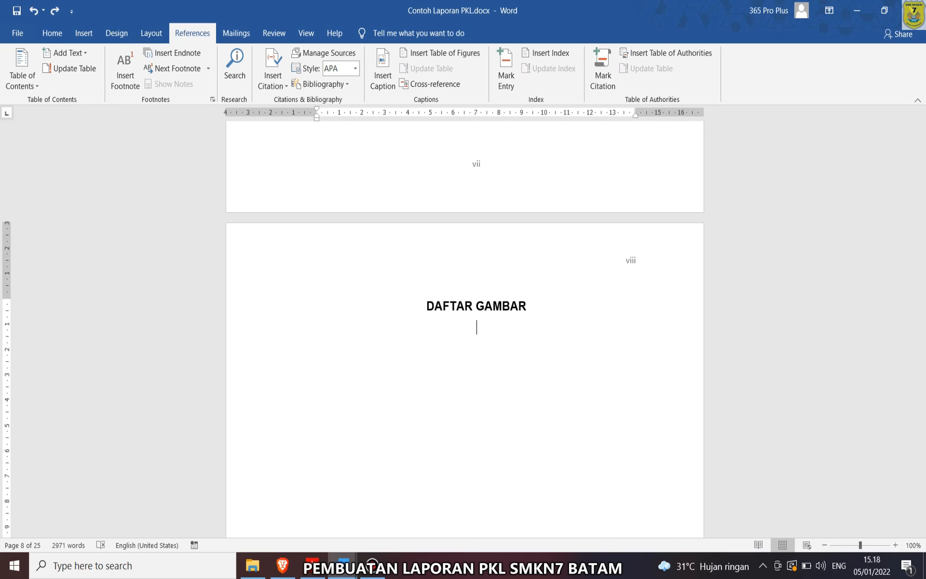
{"action": "left_click", "coordinate": [21, 69]}
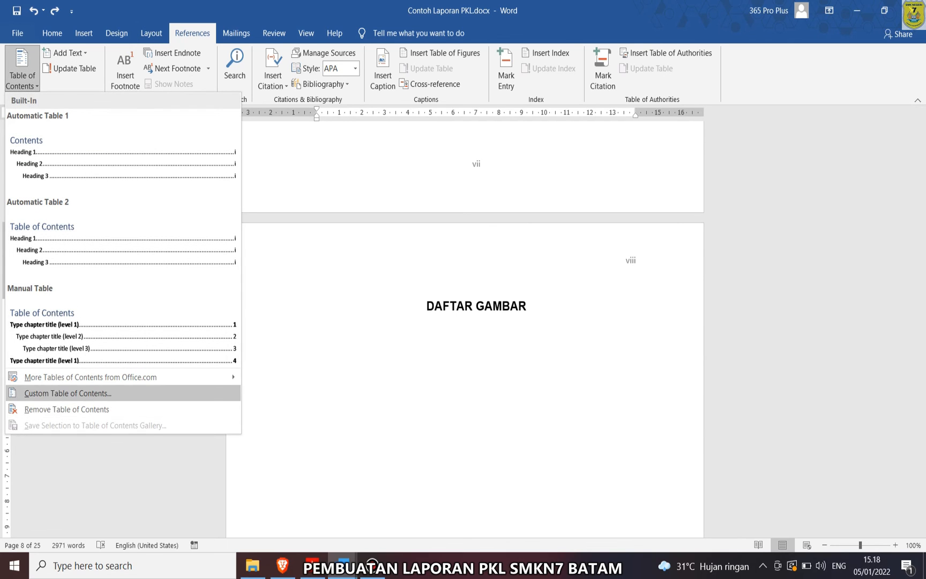
{"action": "left_click", "coordinate": [67, 393]}
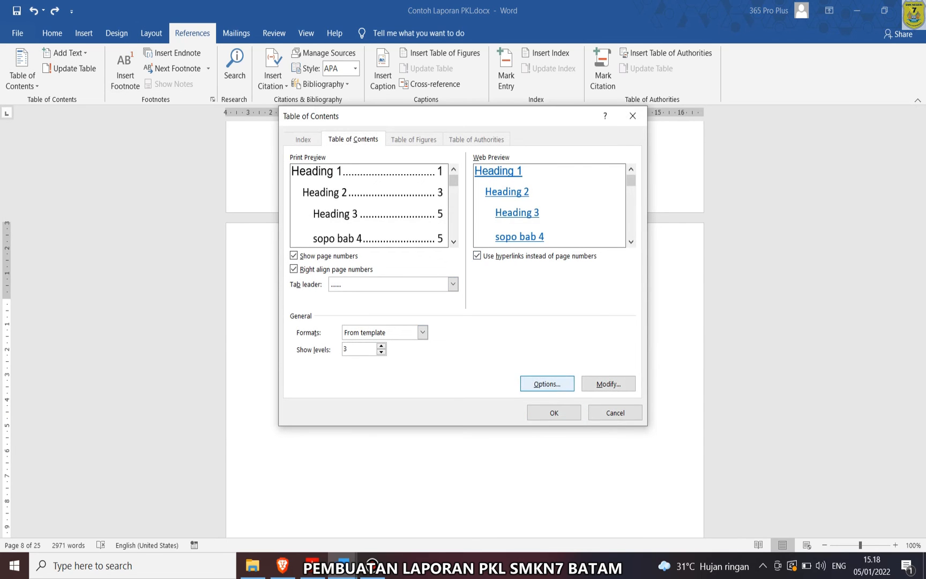
{"action": "left_click", "coordinate": [547, 384]}
{"action": "left_click", "coordinate": [536, 293]}
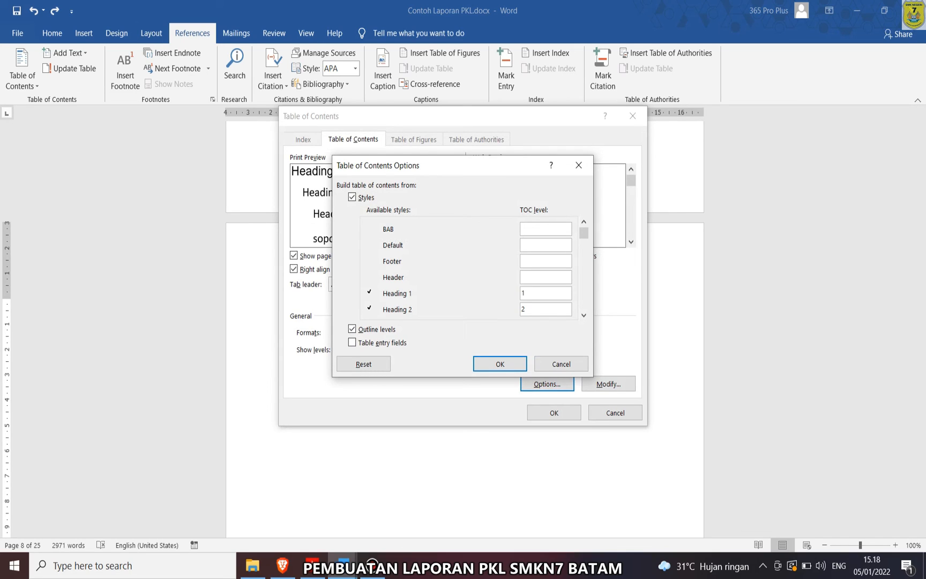
{"action": "key", "text": "BackSpace"}
{"action": "left_click", "coordinate": [584, 315]}
{"action": "left_click", "coordinate": [541, 309]}
{"action": "key", "text": "BackSpace"}
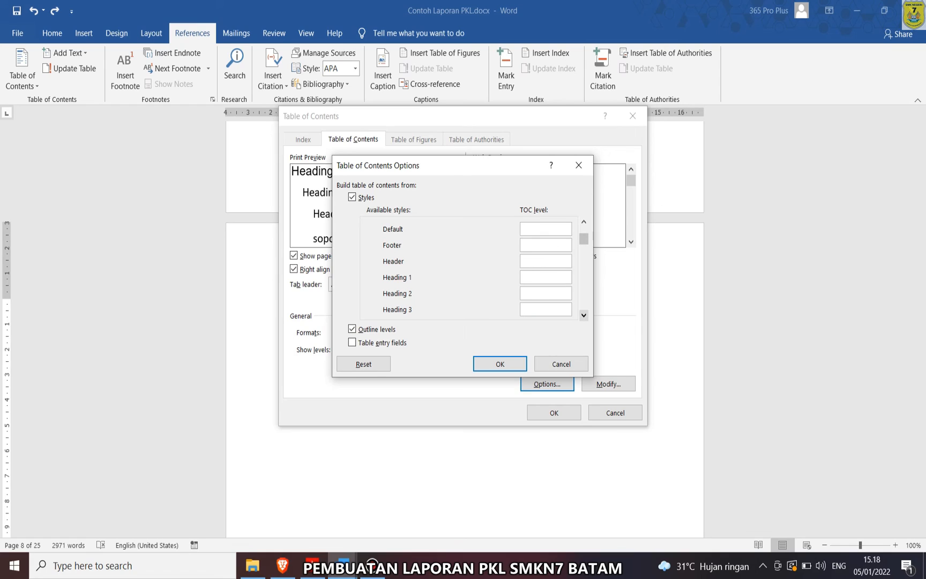
- Build the table only from BAB at TOC level 1 and SUB BAB at level 2, replacing the existing table of contents
{"action": "left_click_drag", "start_coordinate": [584, 239], "coordinate": [584, 281]}
{"action": "left_click", "coordinate": [583, 315]}
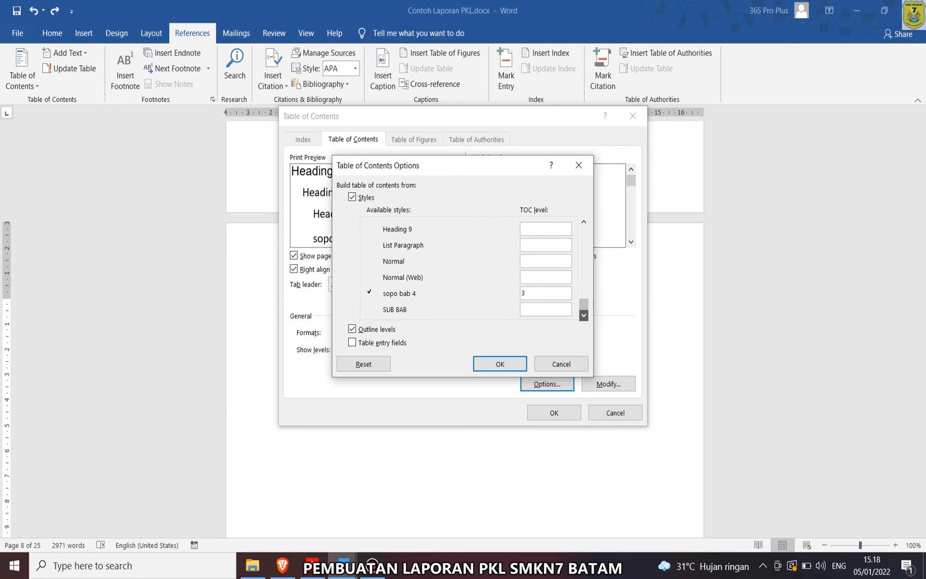
{"action": "key", "text": "BackSpace"}
{"action": "type", "text": "2"}
{"action": "left_click", "coordinate": [583, 221]}
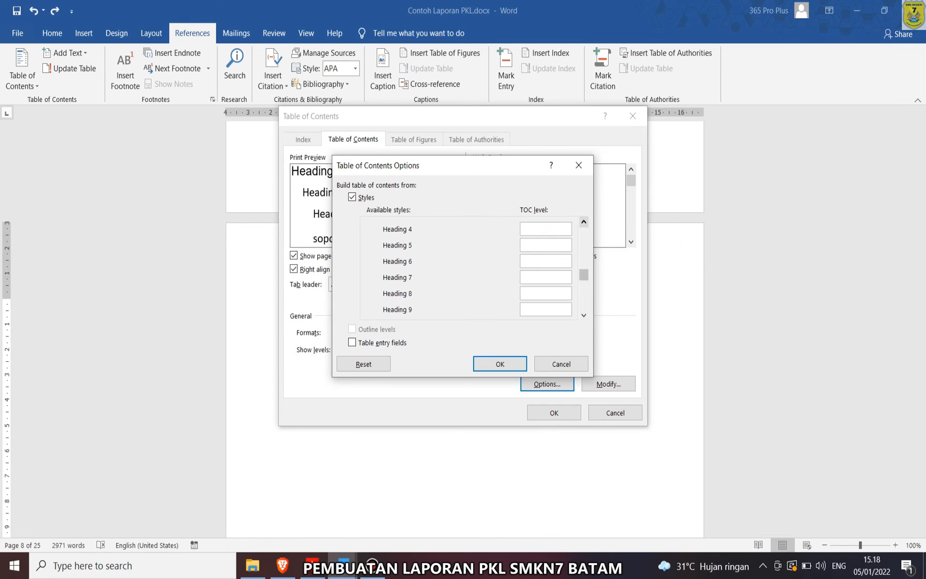
{"action": "left_click", "coordinate": [584, 222]}
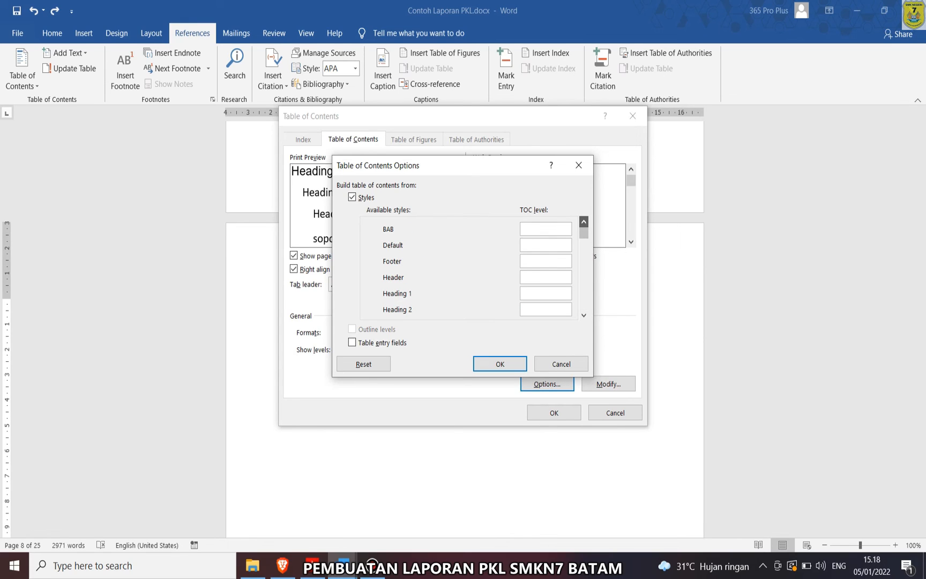
{"action": "left_click", "coordinate": [545, 229]}
{"action": "left_click", "coordinate": [500, 364]}
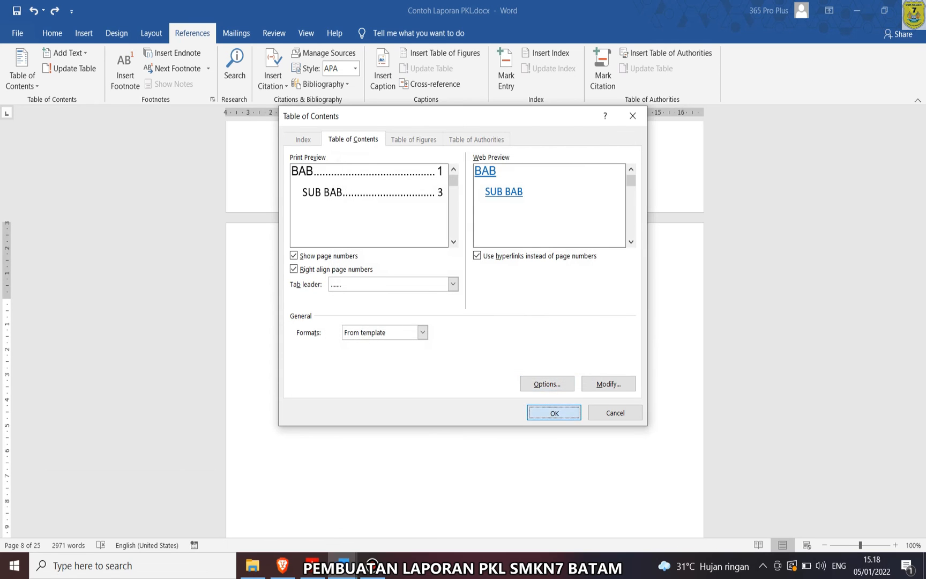
{"action": "left_click", "coordinate": [554, 412]}
{"action": "left_click", "coordinate": [423, 320]}
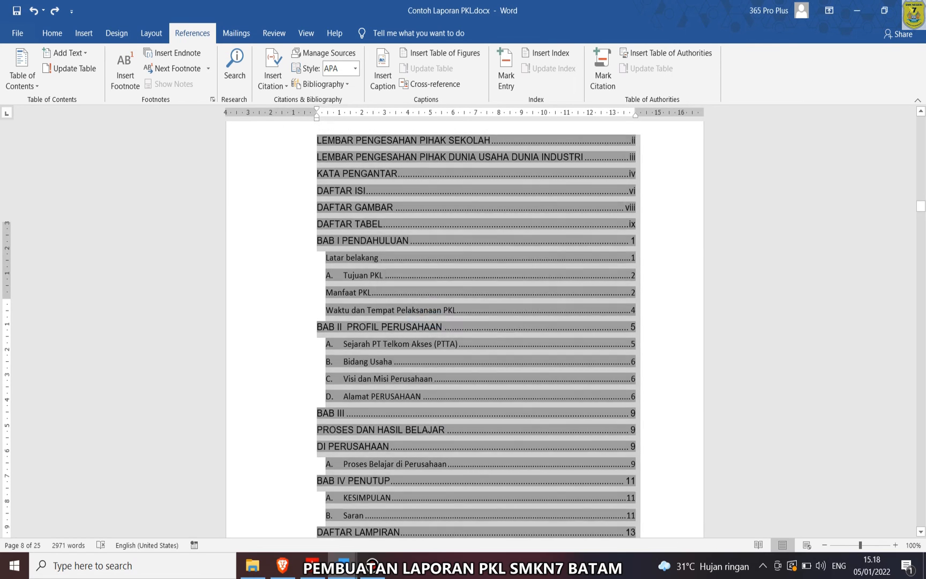
- Check the rebuilt entries under DAFTAR ISI and the area below the DAFTAR GAMBAR title
{"action": "scroll", "coordinate": [465, 322], "scroll_direction": "up", "scroll_amount": 10}
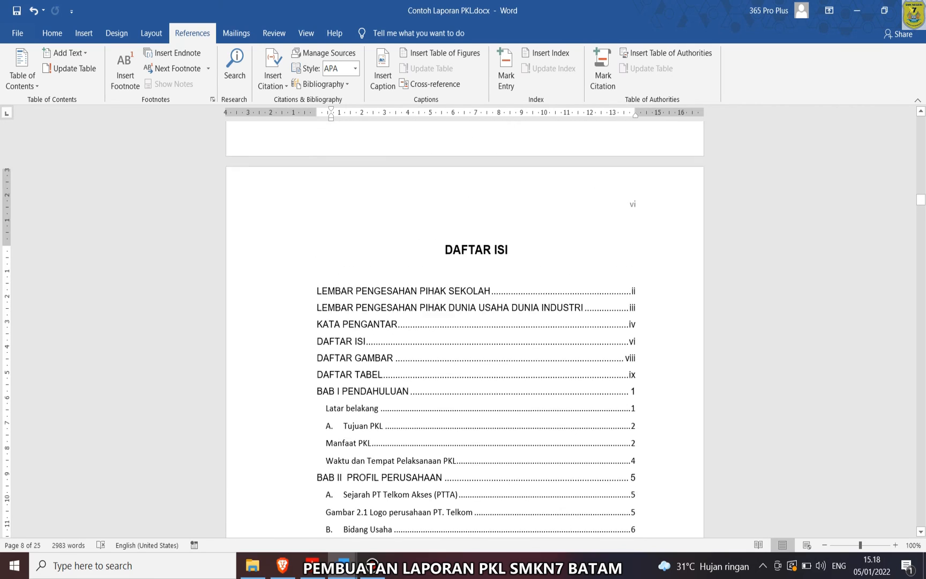
{"action": "scroll", "coordinate": [464, 322], "scroll_direction": "down", "scroll_amount": 15}
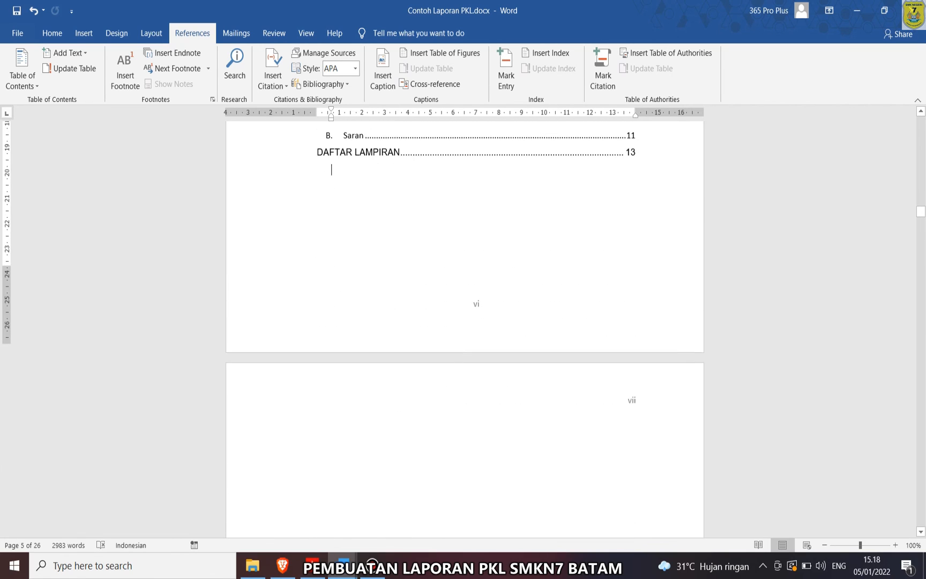
{"action": "scroll", "coordinate": [465, 321], "scroll_direction": "down", "scroll_amount": 17}
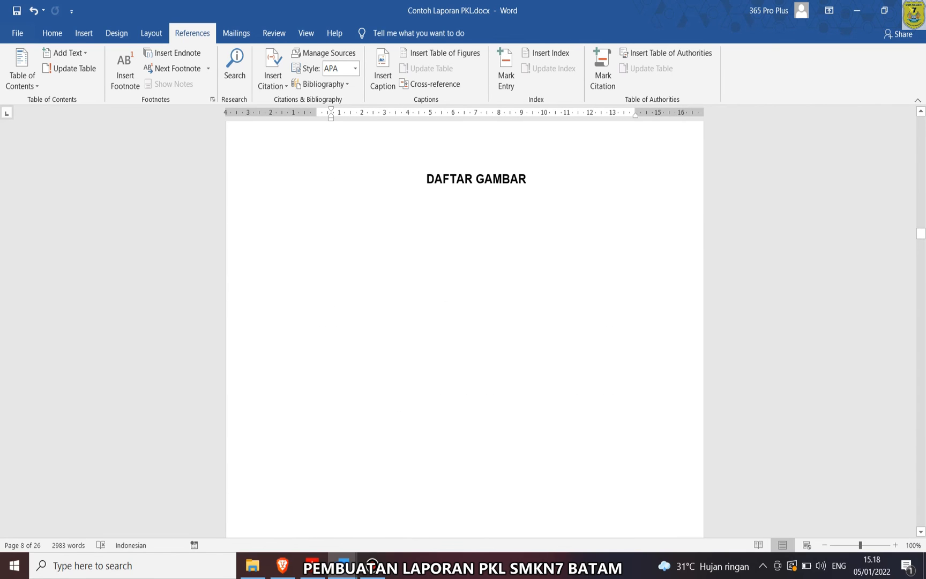
{"action": "left_click", "coordinate": [476, 222]}
{"action": "left_click", "coordinate": [477, 201]}
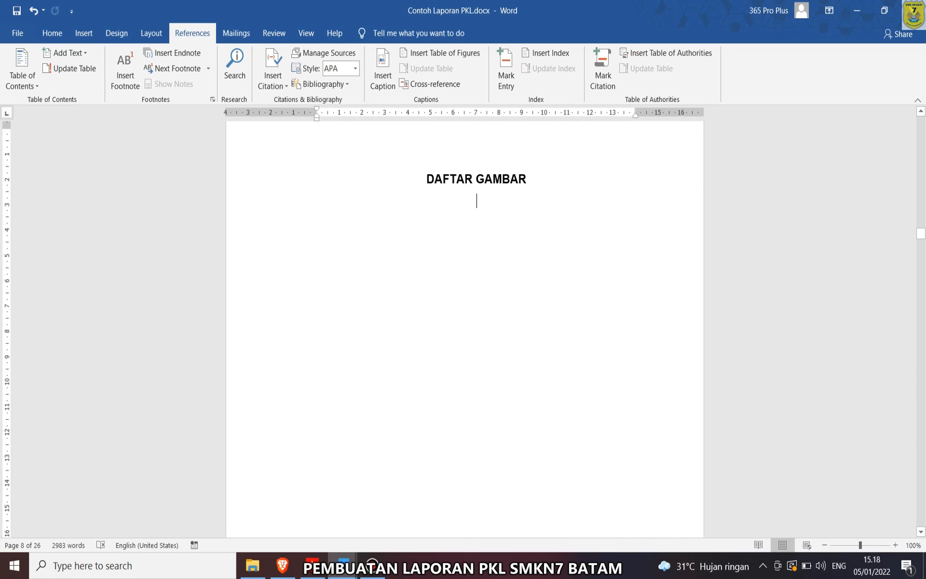
{"action": "scroll", "coordinate": [465, 322], "scroll_direction": "up", "scroll_amount": 10}
{"action": "scroll", "coordinate": [465, 321], "scroll_direction": "up", "scroll_amount": 15}
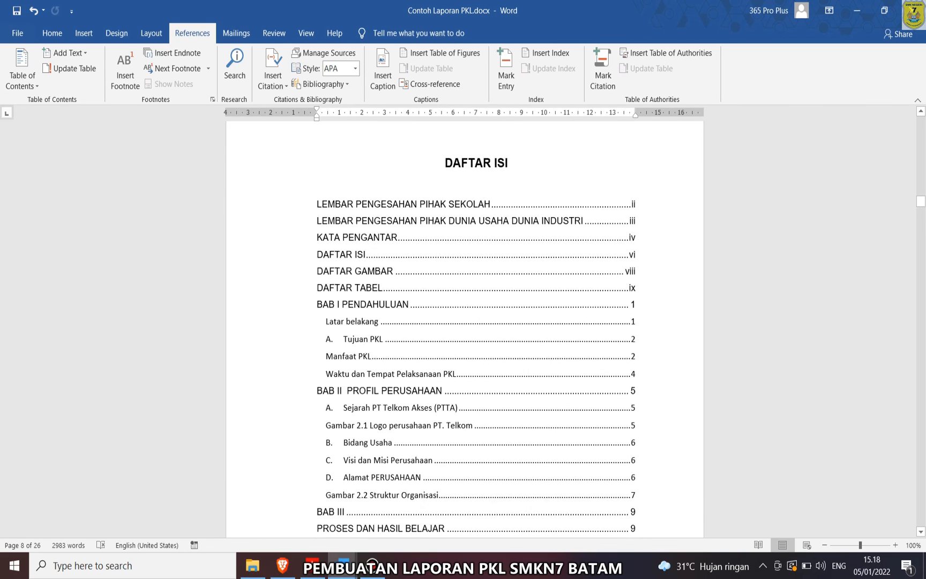
{"action": "scroll", "coordinate": [464, 322], "scroll_direction": "up", "scroll_amount": 5}
{"action": "left_click", "coordinate": [629, 376]}
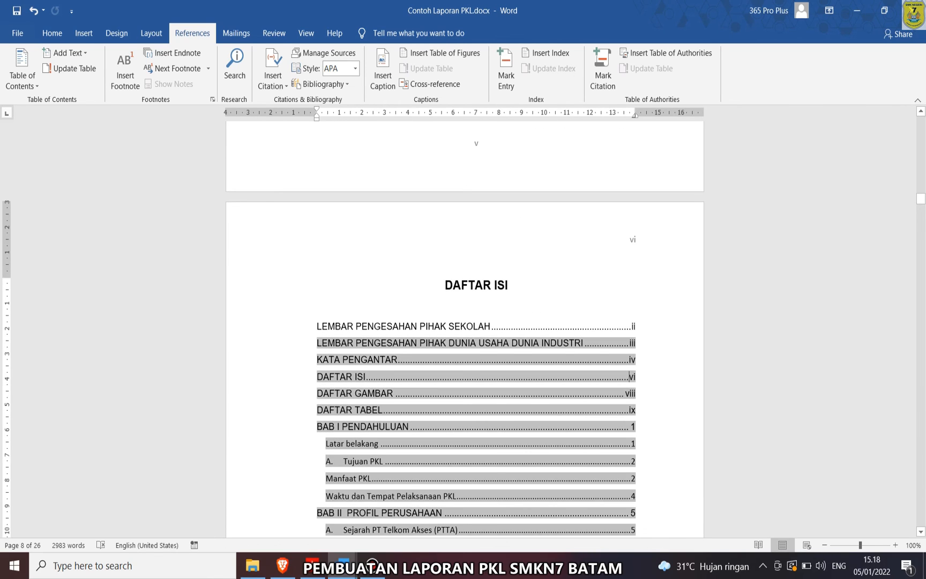
- Review the rebuilt DAFTAR ISI entries and undo the last replacement of the table of contents
{"action": "scroll", "coordinate": [464, 322], "scroll_direction": "down", "scroll_amount": 10}
{"action": "scroll", "coordinate": [464, 321], "scroll_direction": "up", "scroll_amount": 1}
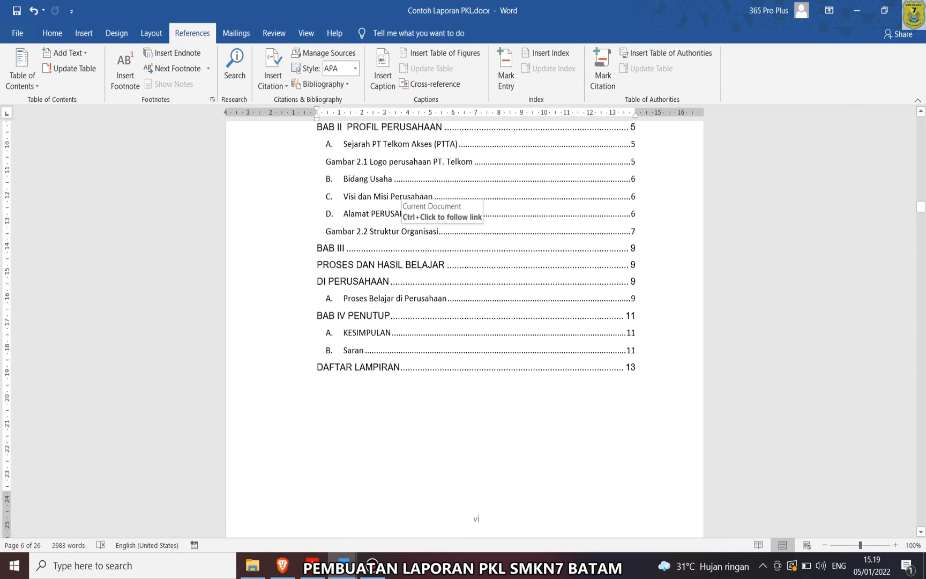
{"action": "scroll", "coordinate": [464, 322], "scroll_direction": "down", "scroll_amount": 10}
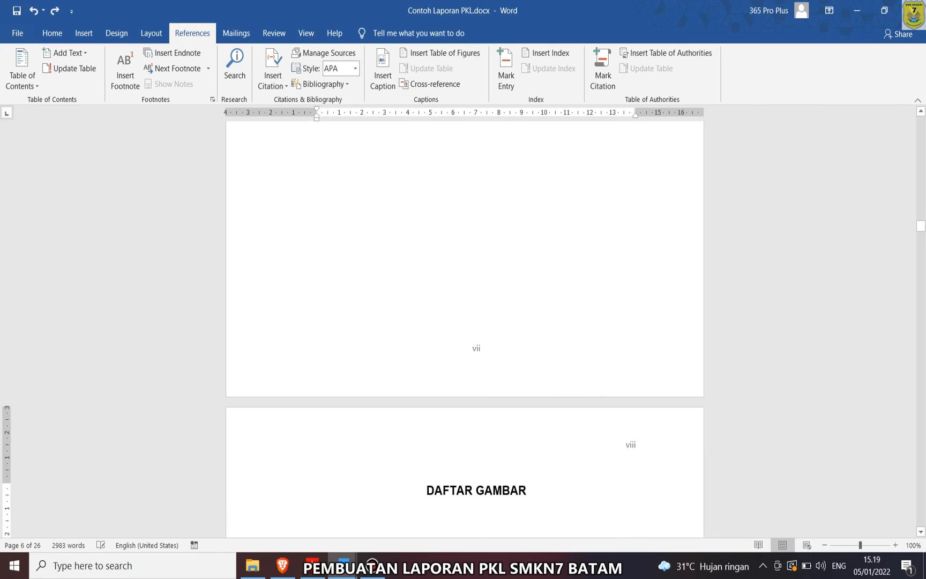
{"action": "key", "text": "ctrl+z"}
{"action": "scroll", "coordinate": [440, 259], "scroll_direction": "up", "scroll_amount": 8}
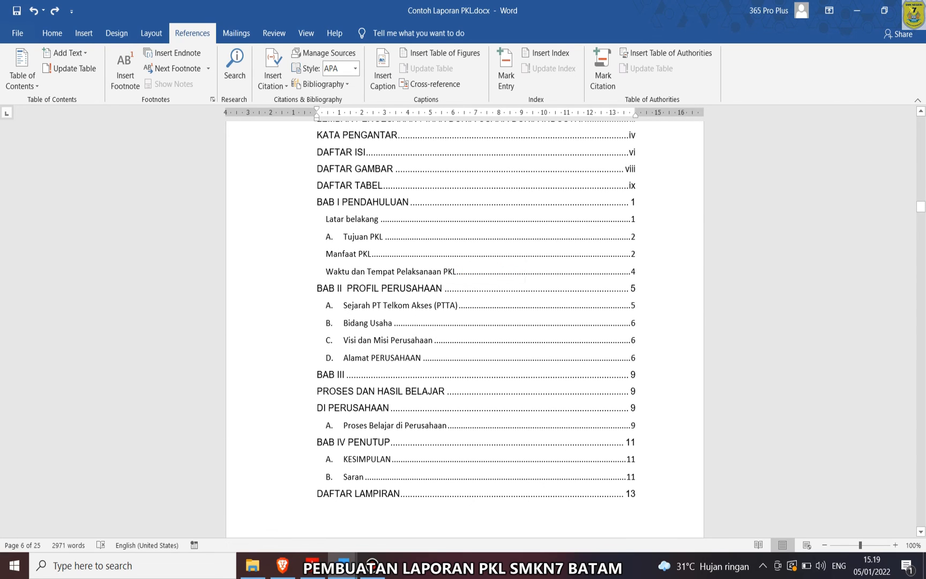
- Undo the recent style and indentation changes on the Gambar 2.2 and Gambar 2.1 captions, restoring the plain Gambar 2.1 caption
{"action": "left_click", "coordinate": [633, 271], "text": "ctrl"}
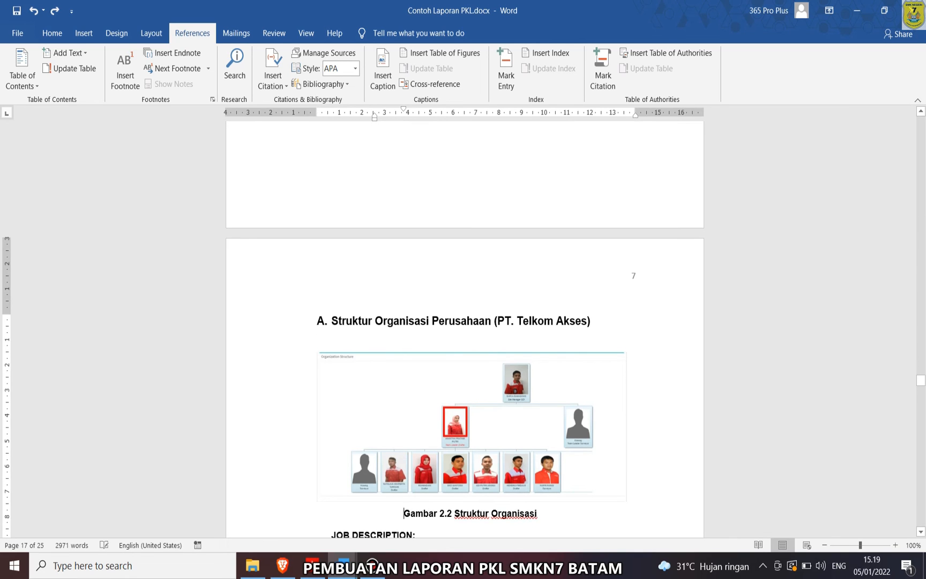
{"action": "scroll", "coordinate": [464, 322], "scroll_direction": "up", "scroll_amount": 8}
{"action": "scroll", "coordinate": [464, 322], "scroll_direction": "down", "scroll_amount": 10}
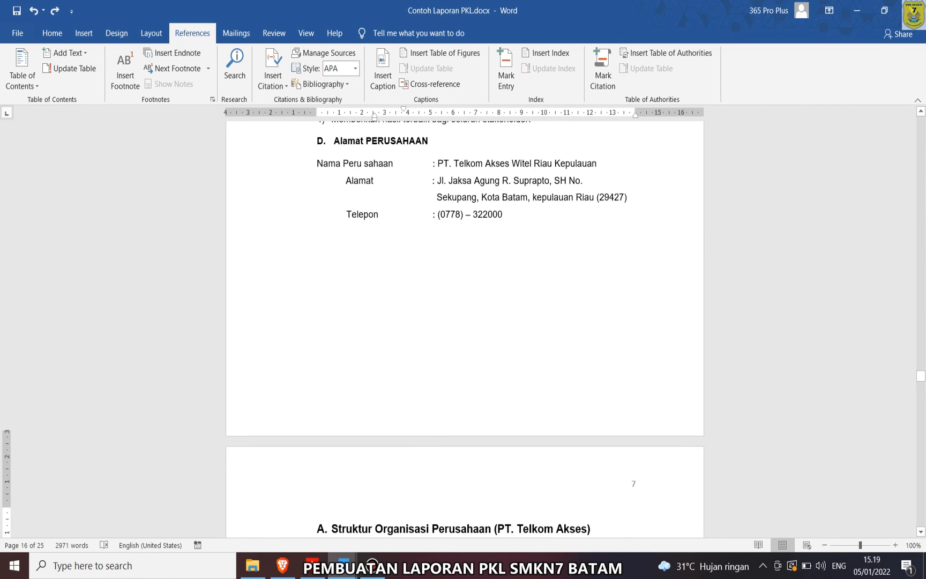
{"action": "left_click", "coordinate": [55, 10]}
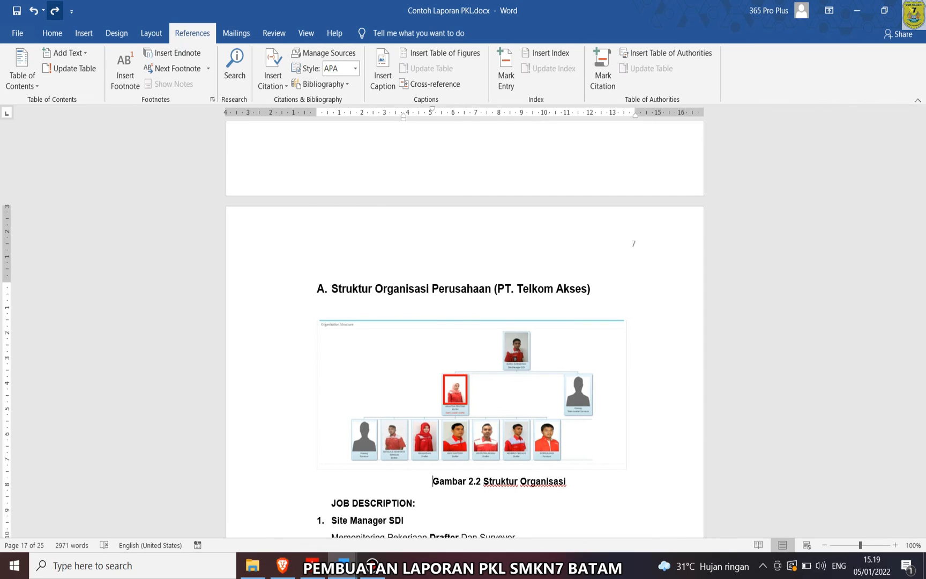
{"action": "key", "text": "ctrl+z"}
{"action": "key", "text": "ctrl+z"}
{"action": "key", "text": "ctrl+z"}
{"action": "key", "text": "ctrl+z"}
{"action": "key", "text": "ctrl+z"}
{"action": "key", "text": "ctrl+z"}
{"action": "key", "text": "ctrl+z"}
{"action": "key", "text": "ctrl+z"}
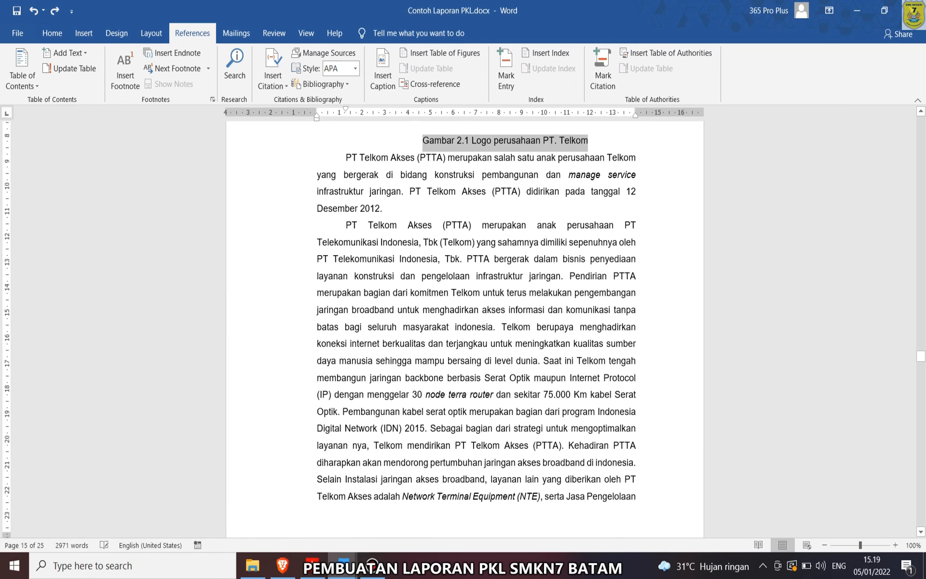
- Create a paragraph style named GAMBAR from the empty line below the DAFTAR GAMBAR title
{"action": "scroll", "coordinate": [465, 321], "scroll_direction": "up", "scroll_amount": 12}
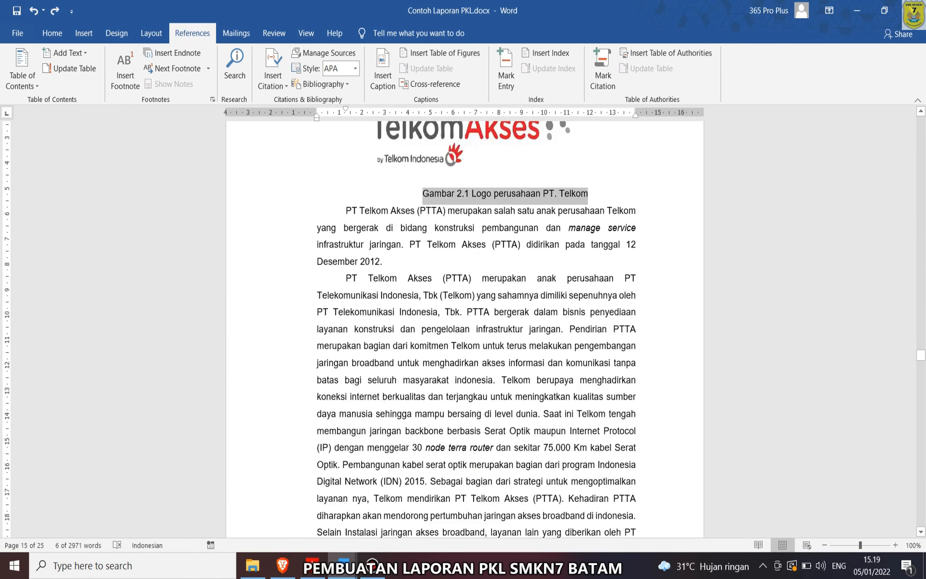
{"action": "scroll", "coordinate": [464, 321], "scroll_direction": "up", "scroll_amount": 20}
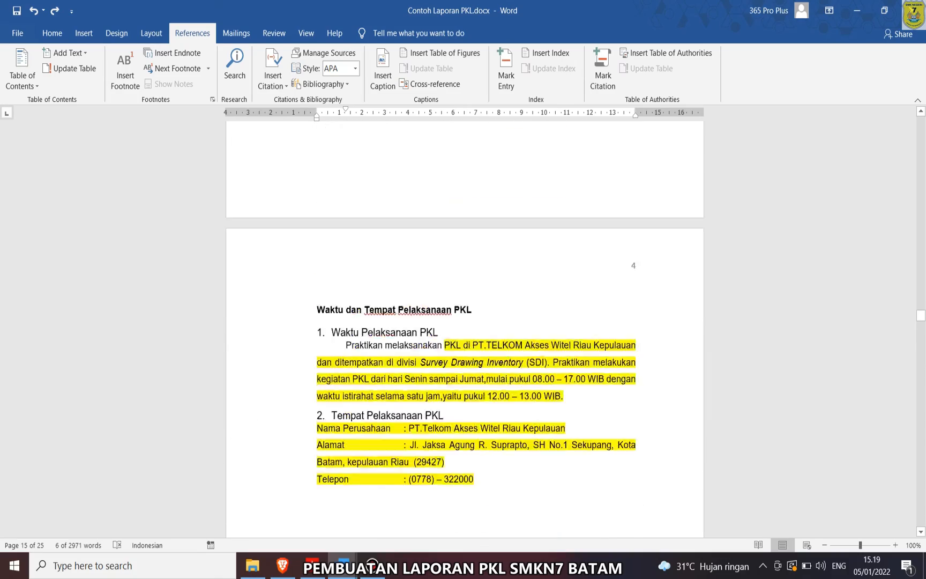
{"action": "scroll", "coordinate": [464, 321], "scroll_direction": "up", "scroll_amount": 20}
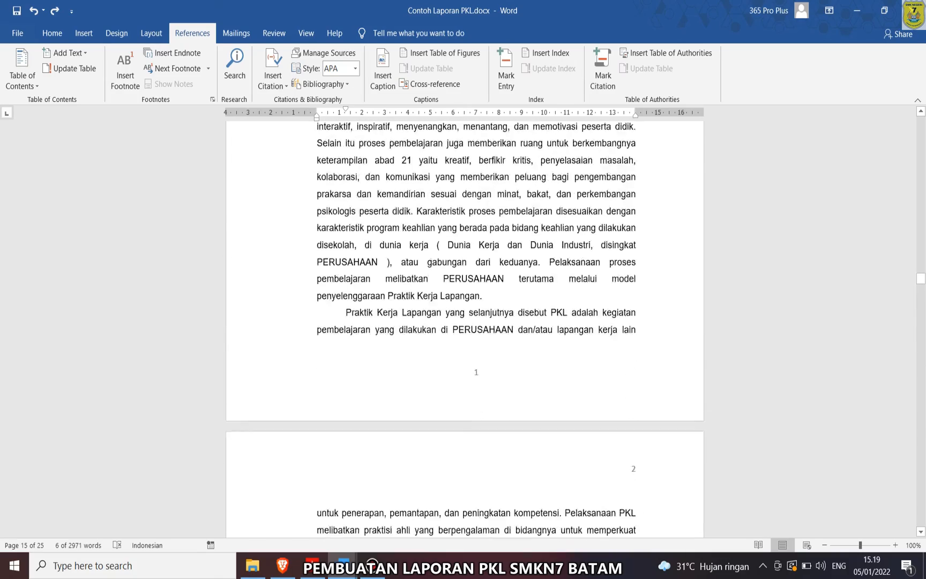
{"action": "scroll", "coordinate": [465, 321], "scroll_direction": "up", "scroll_amount": 20}
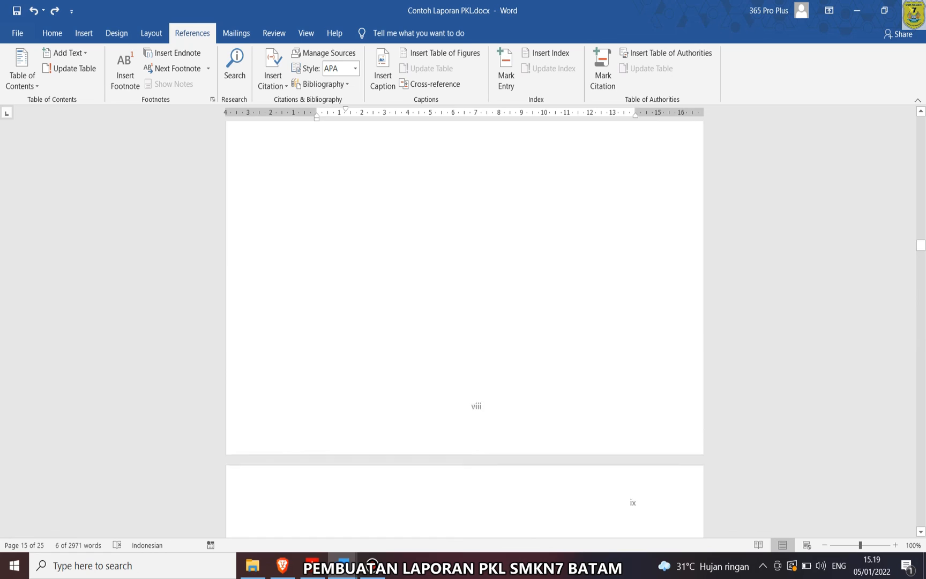
{"action": "scroll", "coordinate": [464, 322], "scroll_direction": "up", "scroll_amount": 15}
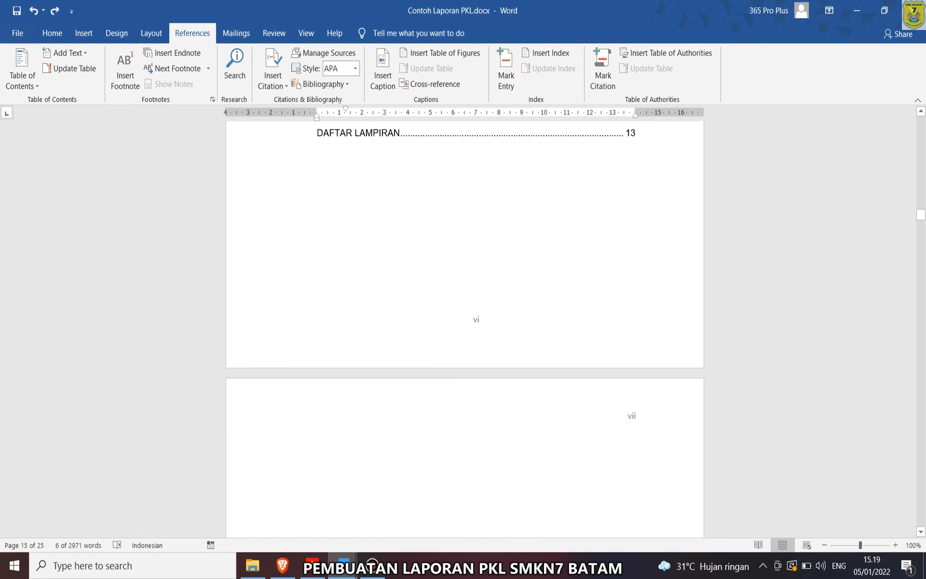
{"action": "scroll", "coordinate": [631, 191], "scroll_direction": "down", "scroll_amount": 15}
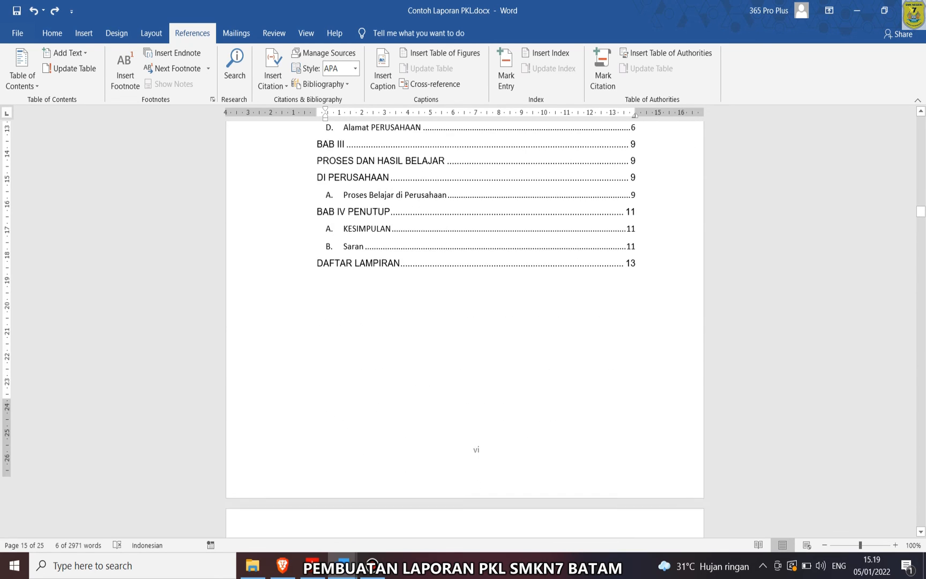
{"action": "left_click", "coordinate": [477, 312]}
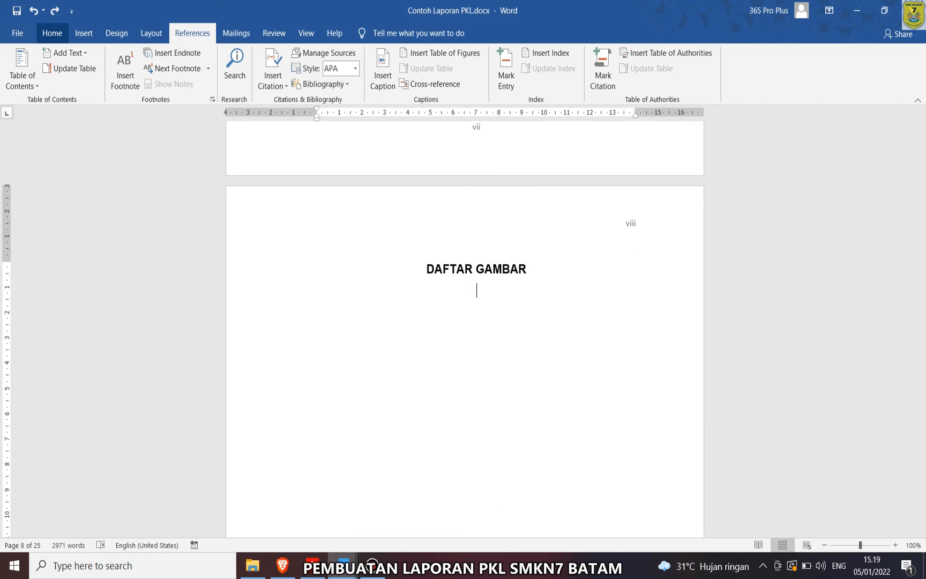
{"action": "left_click", "coordinate": [52, 33]}
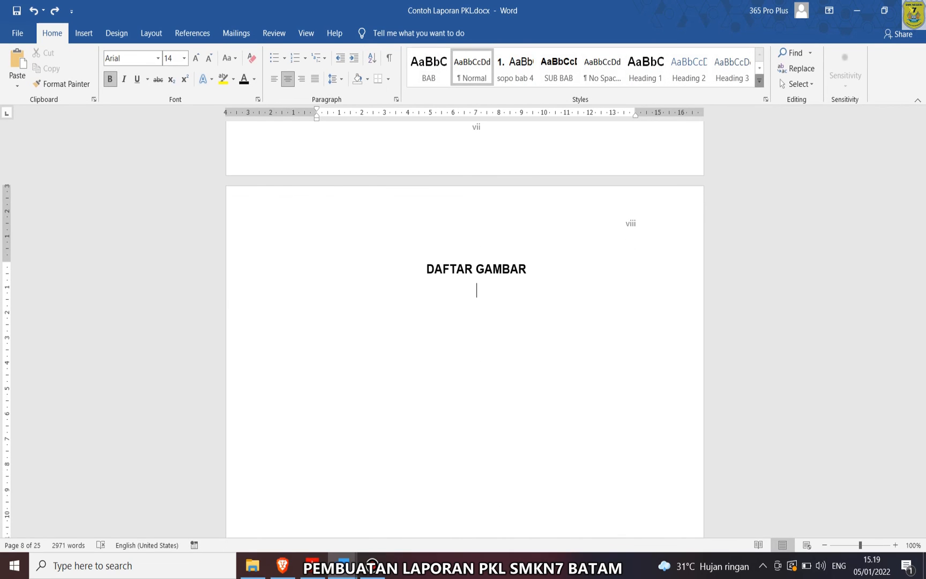
{"action": "left_click", "coordinate": [759, 80]}
{"action": "left_click", "coordinate": [445, 169]}
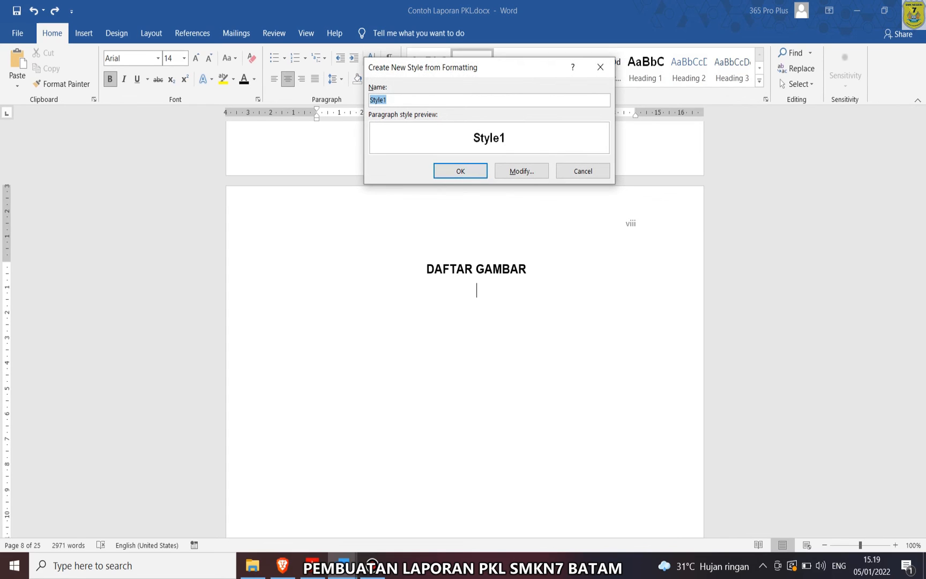
{"action": "type", "text": "GABMBAR"}
{"action": "left_click", "coordinate": [461, 170]}
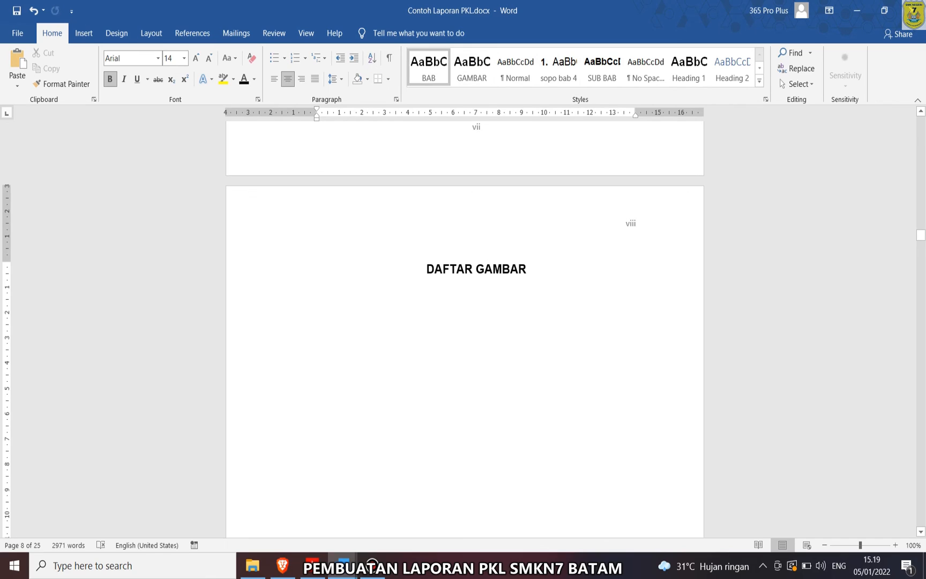
{"action": "left_click", "coordinate": [477, 290]}
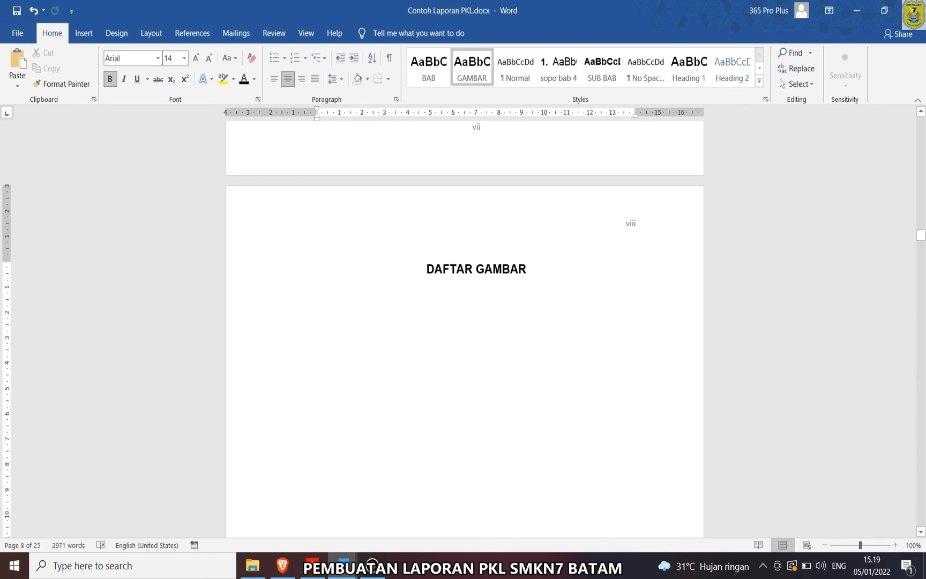
- Apply the GAMBAR style to the Gambar 2.1 Logo perusahaan PT. Telkom caption below the Telkom Akses logo
{"action": "scroll", "coordinate": [476, 290], "scroll_direction": "down", "scroll_amount": 10}
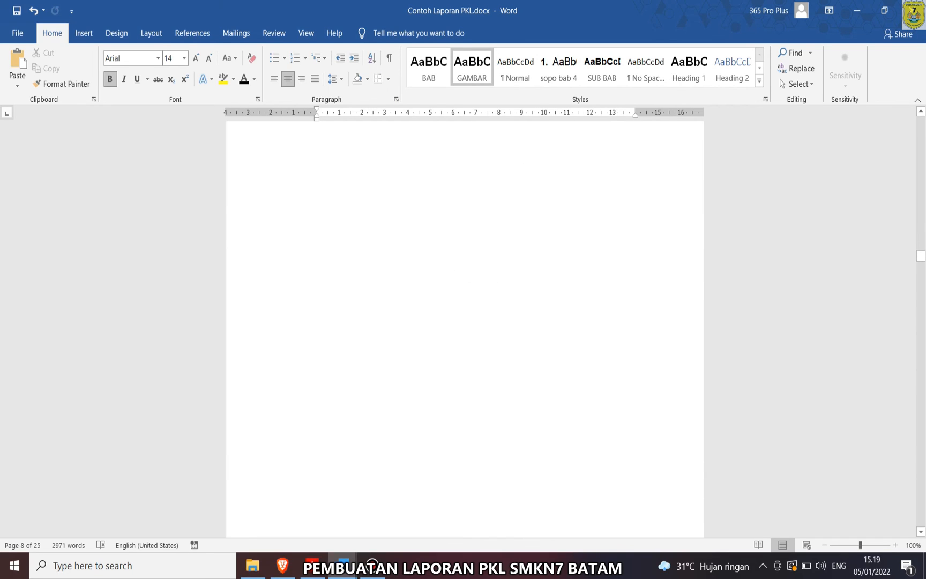
{"action": "scroll", "coordinate": [465, 327], "scroll_direction": "down", "scroll_amount": 20}
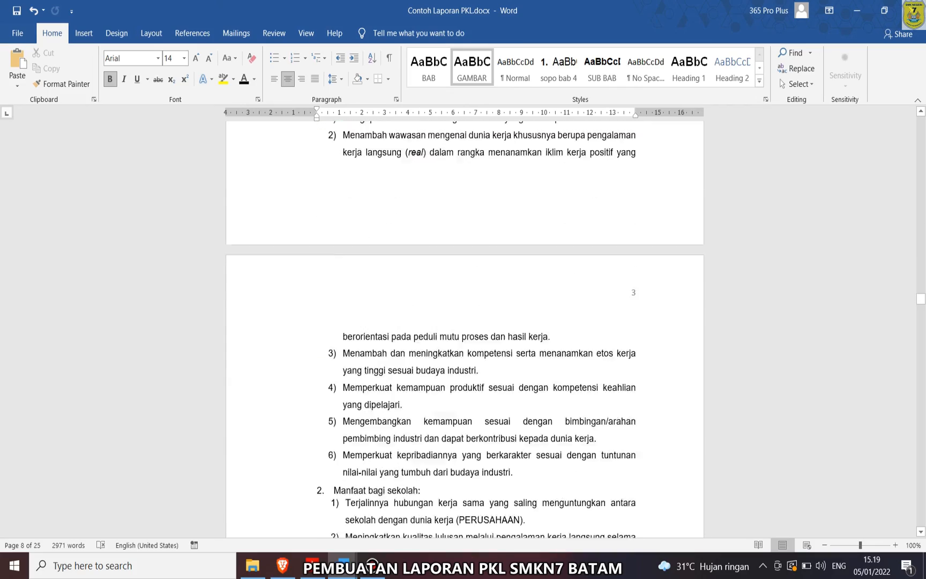
{"action": "scroll", "coordinate": [464, 327], "scroll_direction": "down", "scroll_amount": 20}
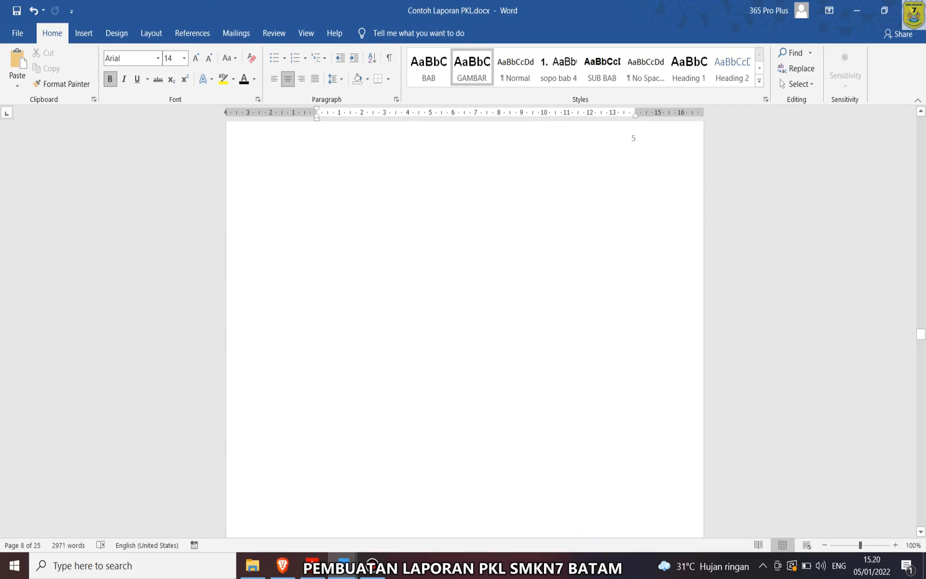
{"action": "scroll", "coordinate": [464, 327], "scroll_direction": "down", "scroll_amount": 8}
{"action": "left_click_drag", "start_coordinate": [402, 237], "coordinate": [592, 238]}
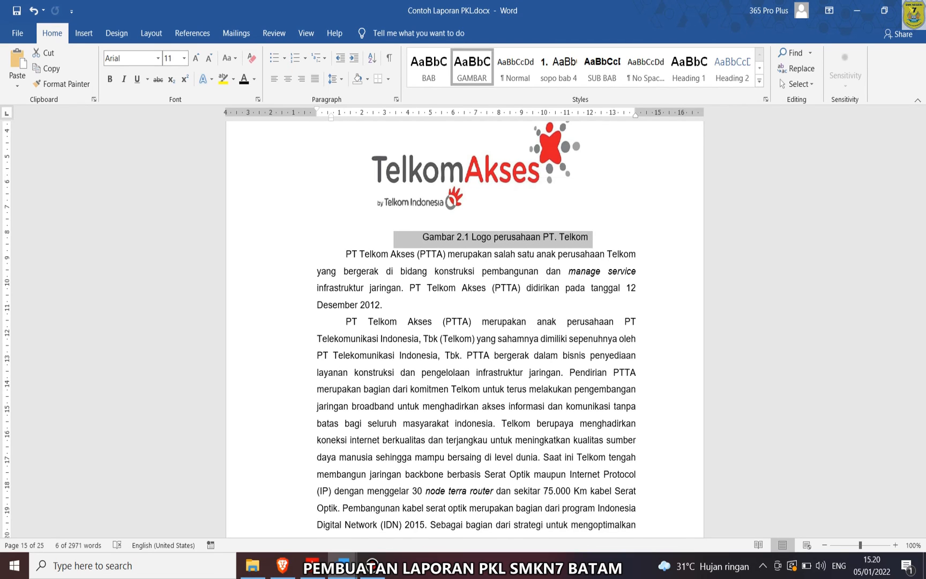
{"action": "left_click", "coordinate": [472, 67]}
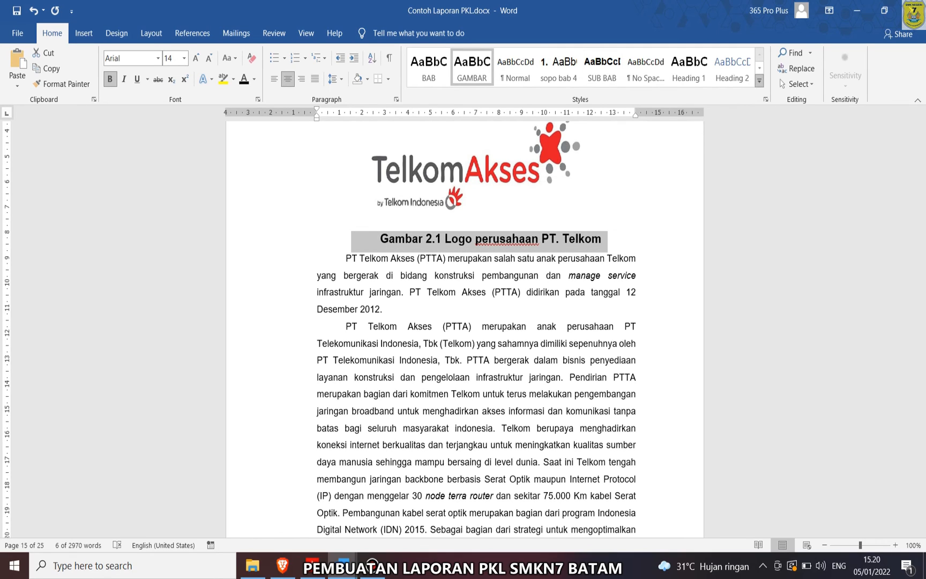
{"action": "left_click", "coordinate": [759, 81]}
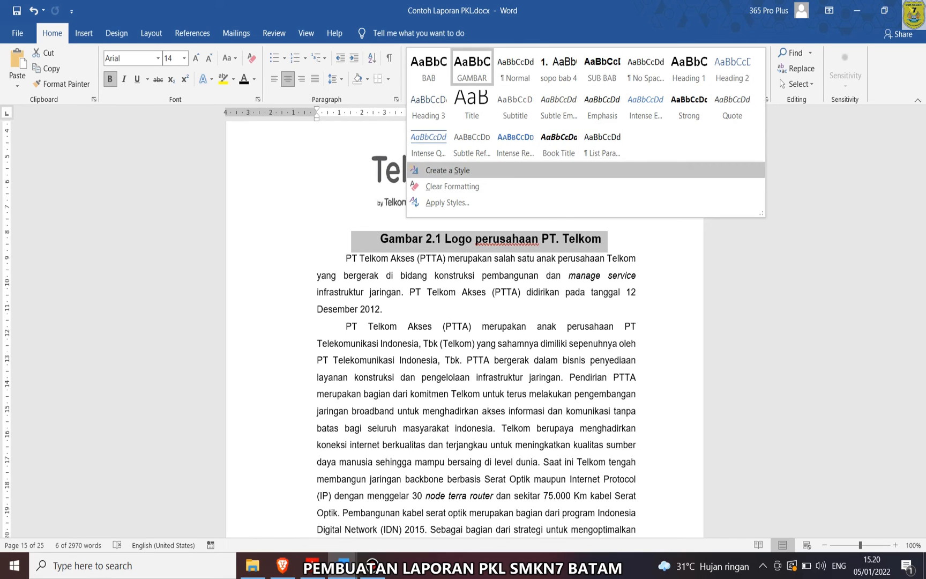
{"action": "left_click", "coordinate": [447, 170]}
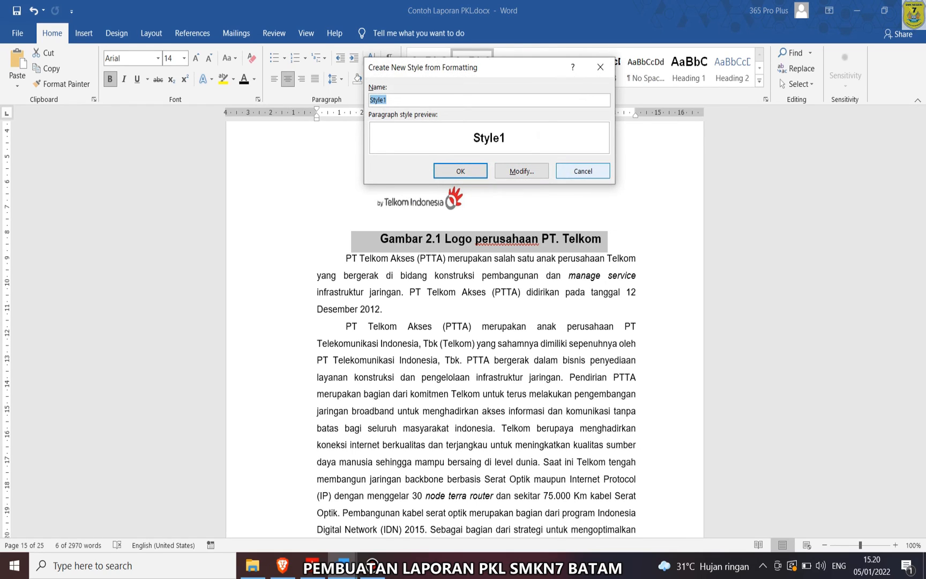
{"action": "left_click", "coordinate": [582, 170]}
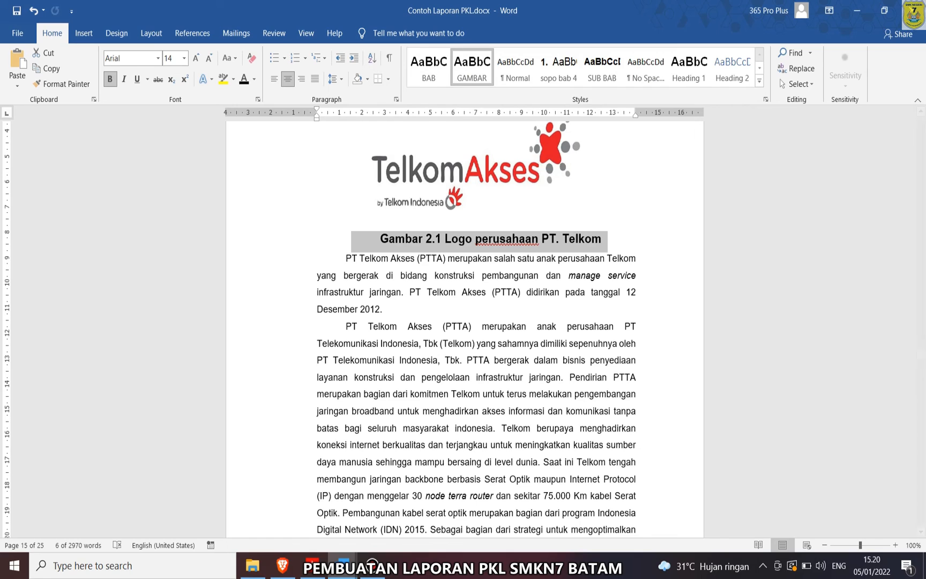
{"action": "right_click", "coordinate": [472, 80]}
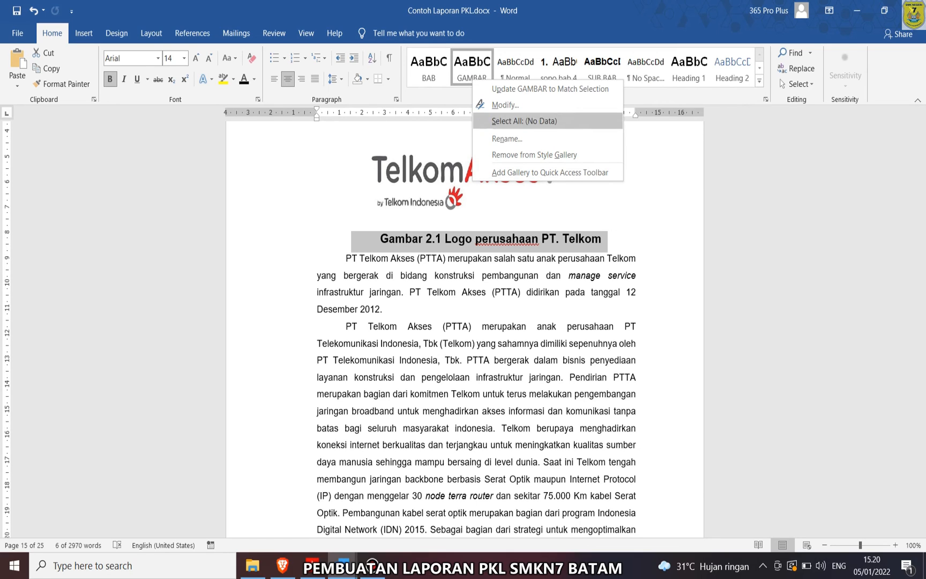
{"action": "left_click", "coordinate": [507, 138]}
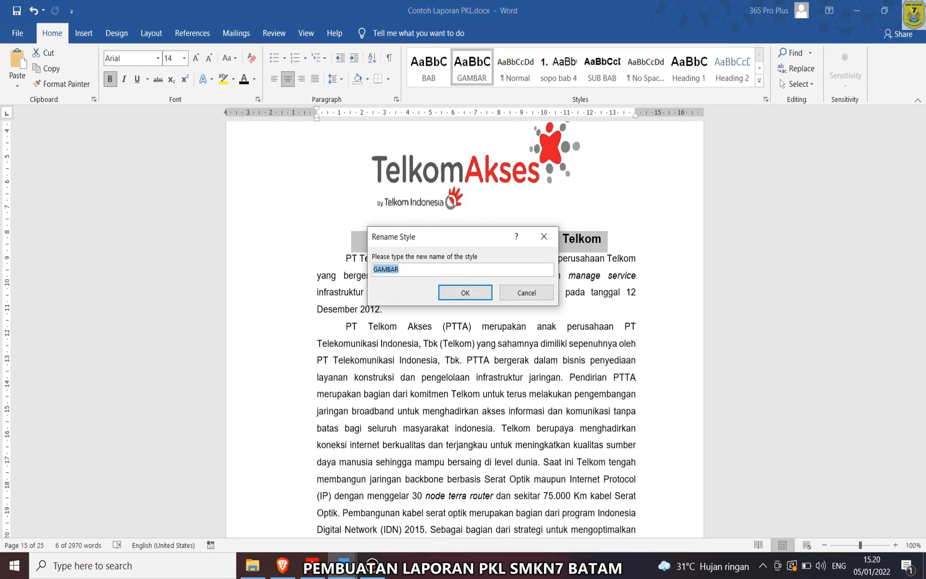
{"action": "left_click", "coordinate": [526, 293]}
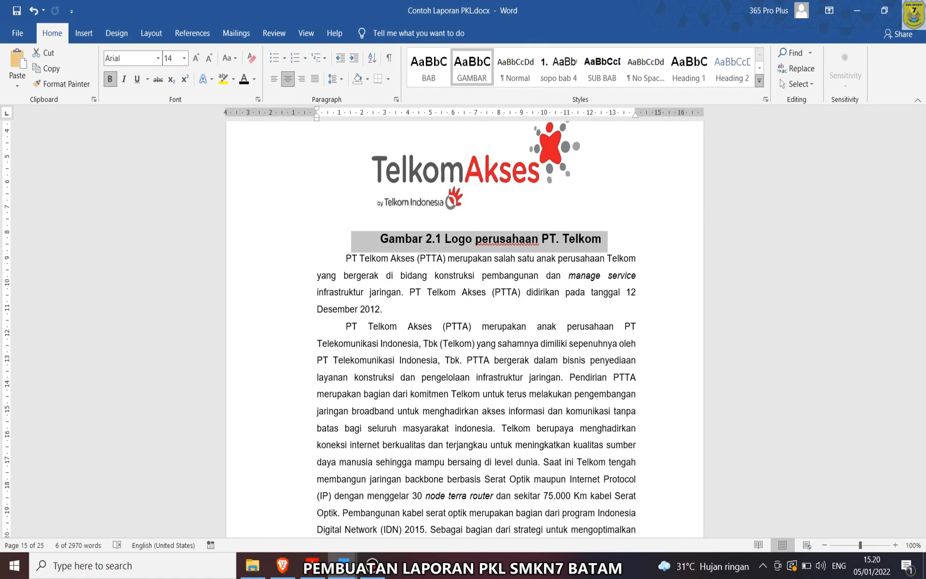
- Clear the formatting of the Gambar 2.1 caption, trying the GAMBAR style on it again and undoing that reapplication
{"action": "left_click", "coordinate": [760, 81]}
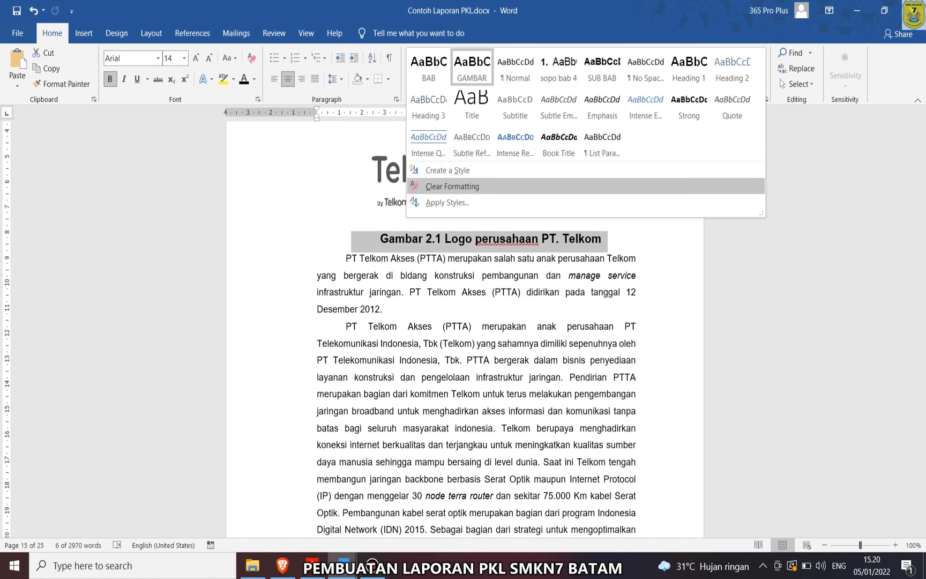
{"action": "left_click", "coordinate": [450, 186]}
{"action": "left_click", "coordinate": [471, 67]}
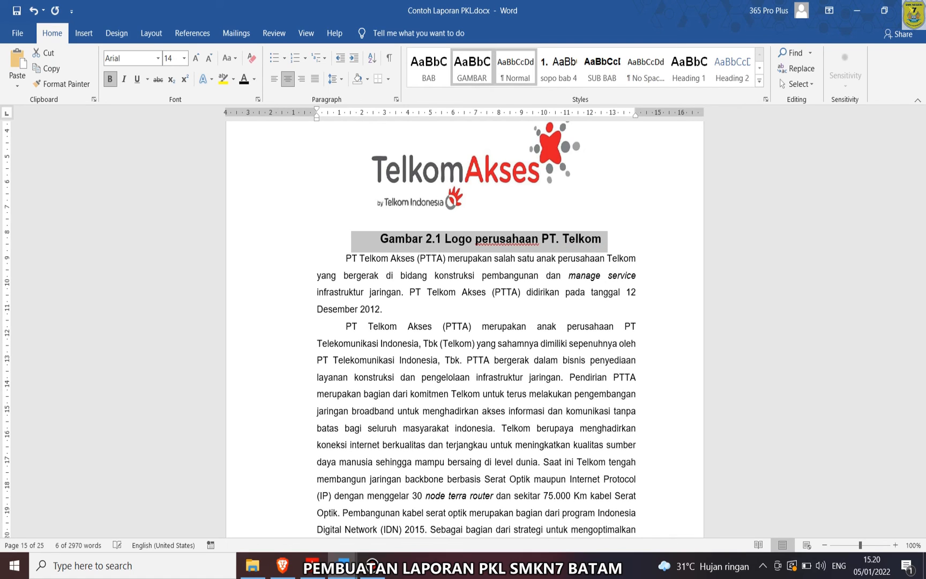
{"action": "left_click", "coordinate": [760, 81]}
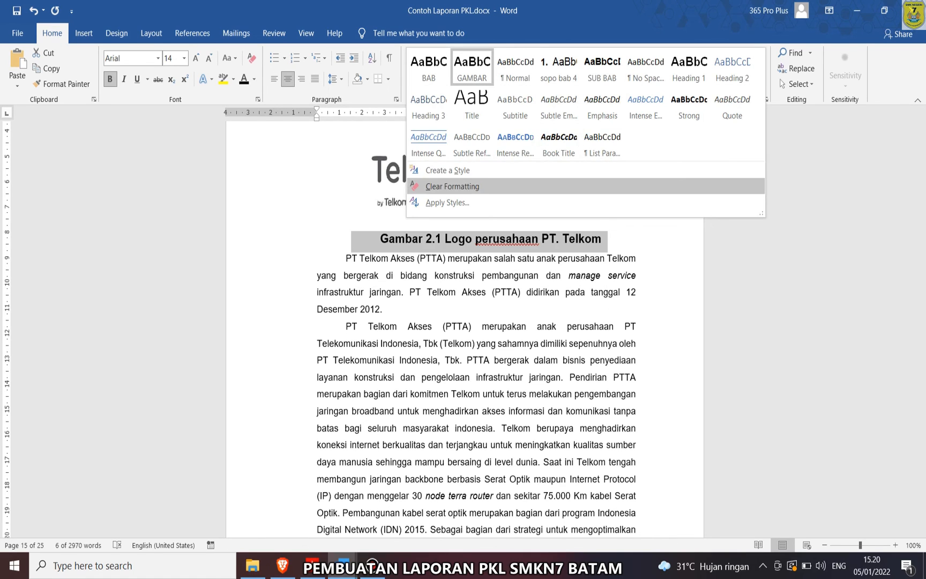
{"action": "left_click", "coordinate": [423, 186]}
{"action": "left_click", "coordinate": [472, 67]}
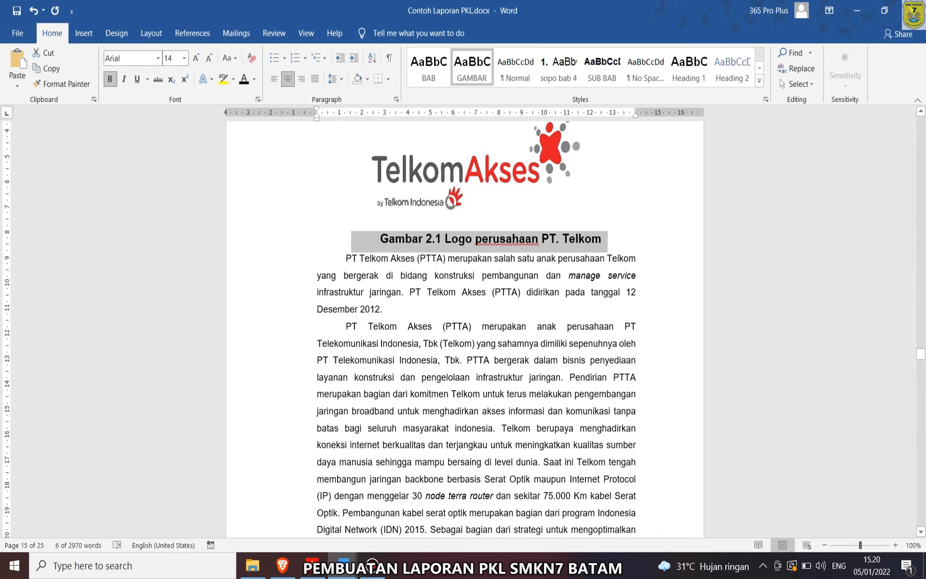
{"action": "key", "text": "ctrl+z"}
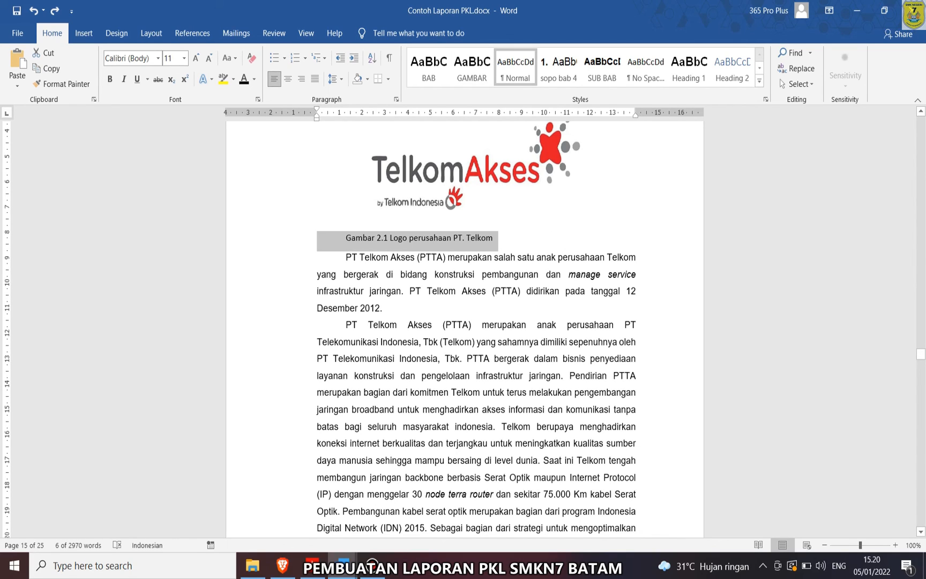
- Indent the Gambar 2.1 caption by two more tab stops to place it beneath the logo
{"action": "left_click", "coordinate": [346, 238]}
{"action": "key", "text": "Tab"}
{"action": "key", "text": "Tab"}
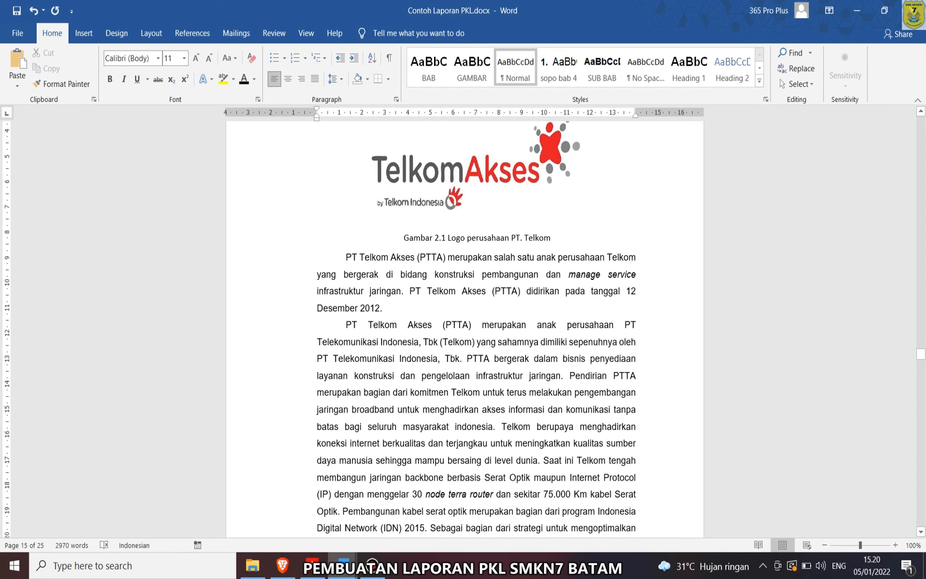
- Create a style named GAMBAR1 from the Gambar 2.1 caption, with Arial font and centred alignment
{"action": "left_click", "coordinate": [760, 80]}
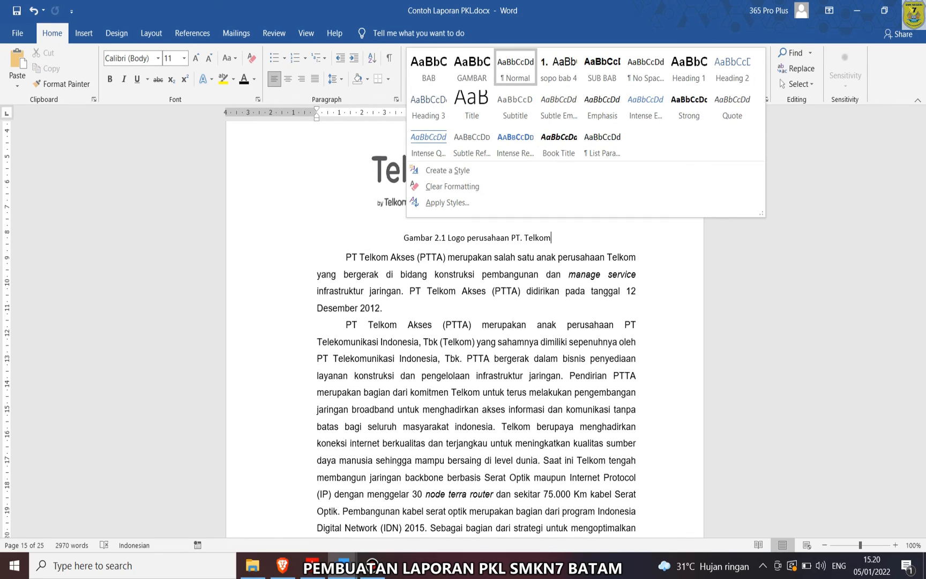
{"action": "left_click", "coordinate": [448, 171]}
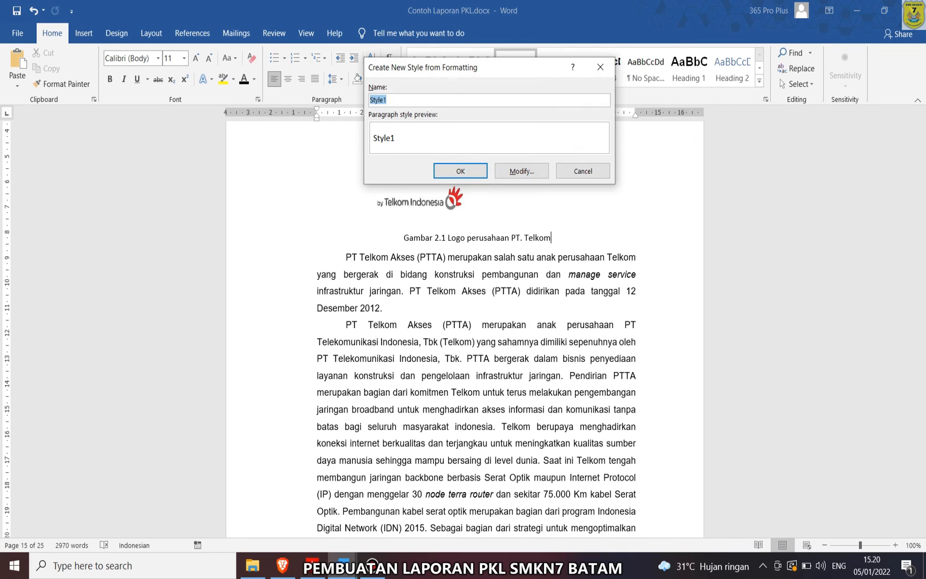
{"action": "type", "text": "GAMBAR1"}
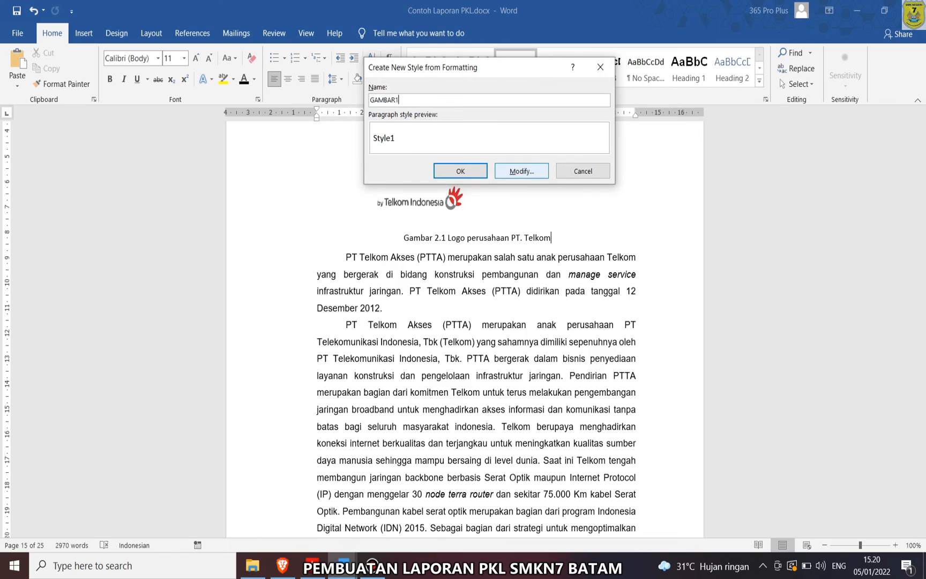
{"action": "left_click", "coordinate": [521, 170]}
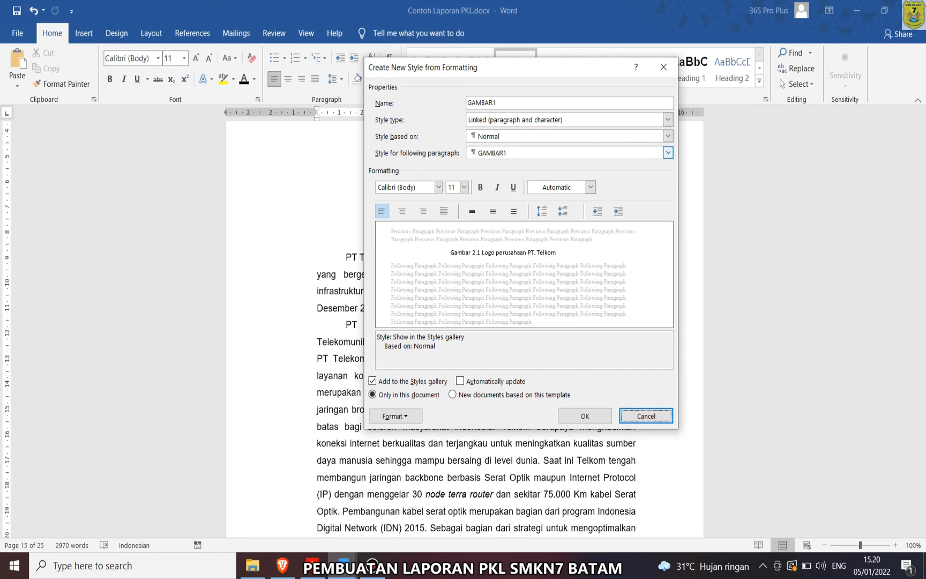
{"action": "left_click", "coordinate": [439, 187]}
{"action": "type", "text": "Arial"}
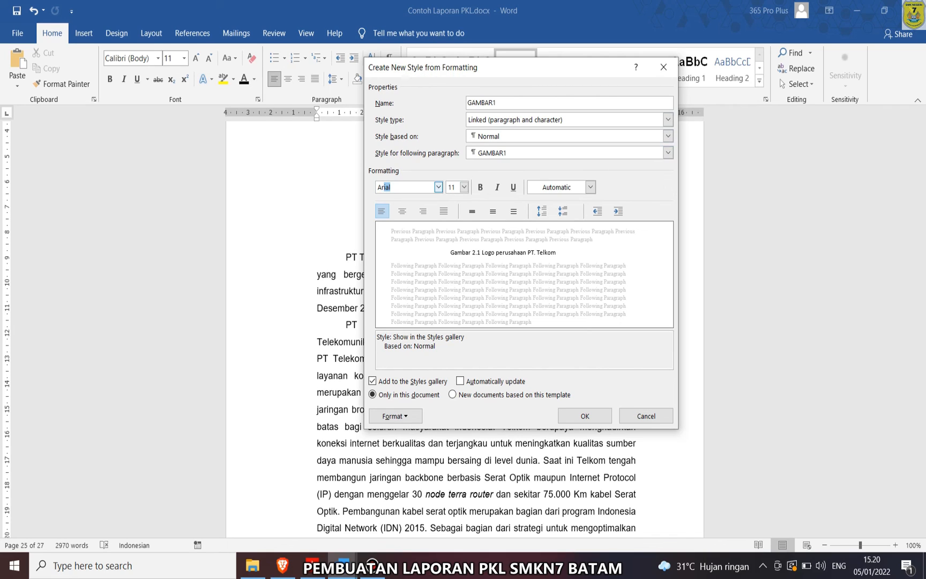
{"action": "left_click", "coordinate": [402, 212]}
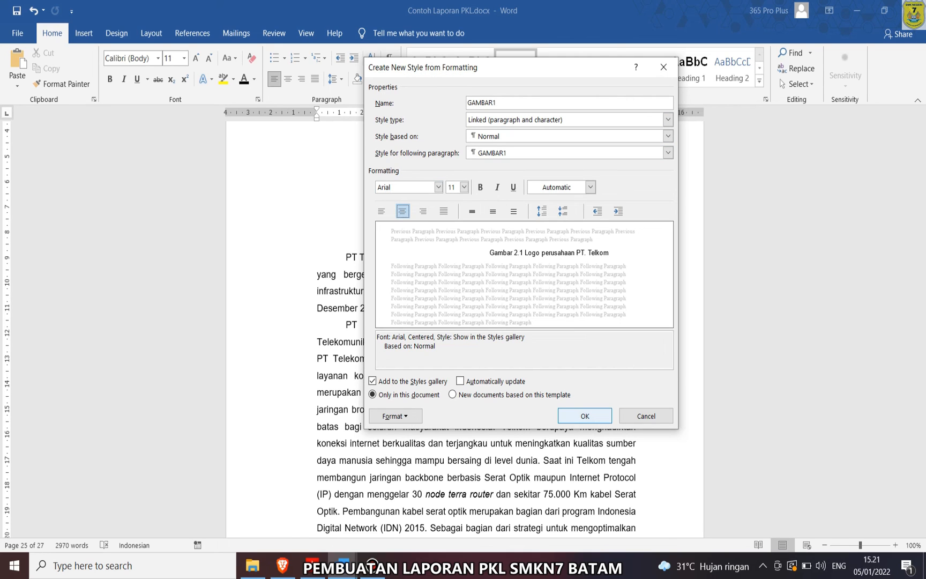
{"action": "left_click", "coordinate": [584, 416]}
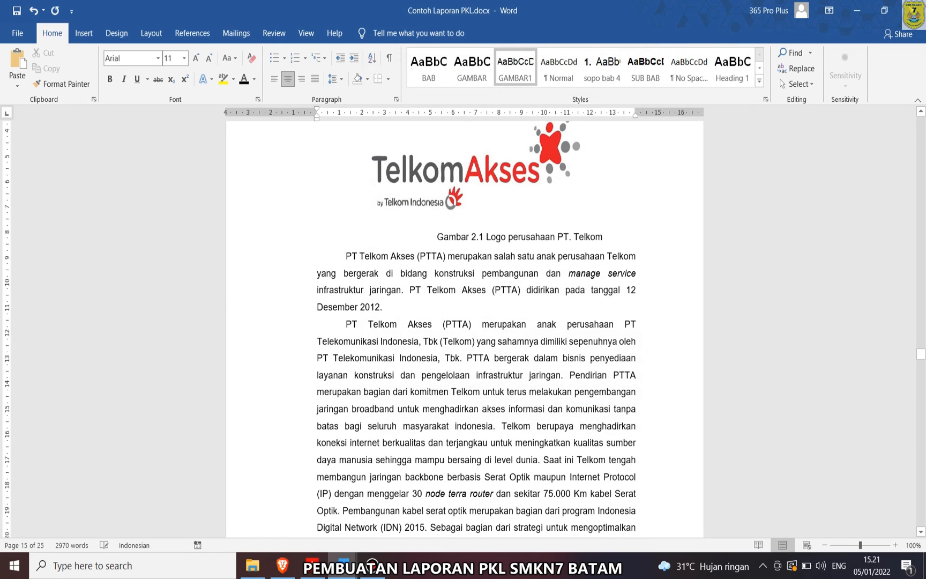
- Apply the GAMBAR1 style to the Gambar 2.2 Struktur Organisasi caption below the organisation chart
{"action": "left_click_drag", "start_coordinate": [602, 236], "coordinate": [436, 237]}
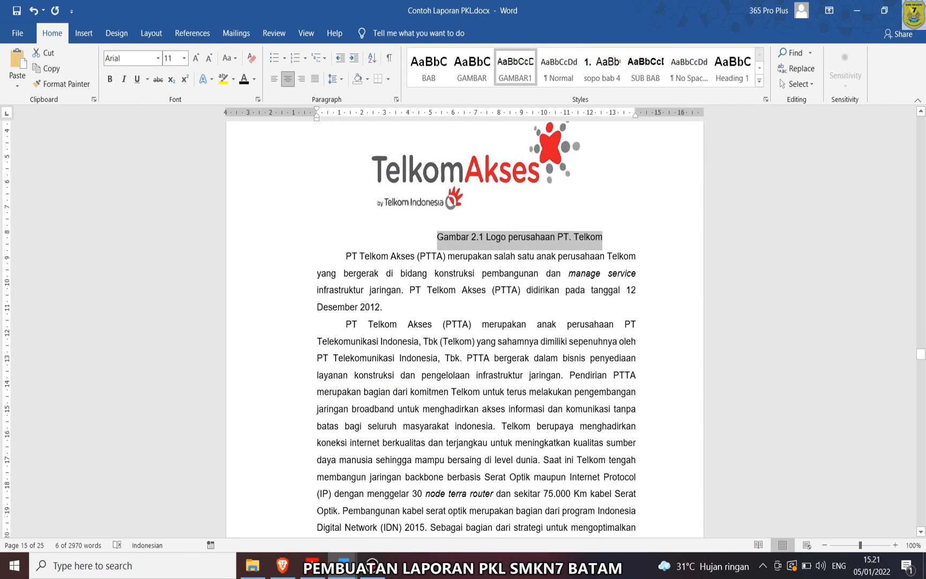
{"action": "scroll", "coordinate": [464, 327], "scroll_direction": "down", "scroll_amount": 15}
{"action": "scroll", "coordinate": [464, 326], "scroll_direction": "down", "scroll_amount": 10}
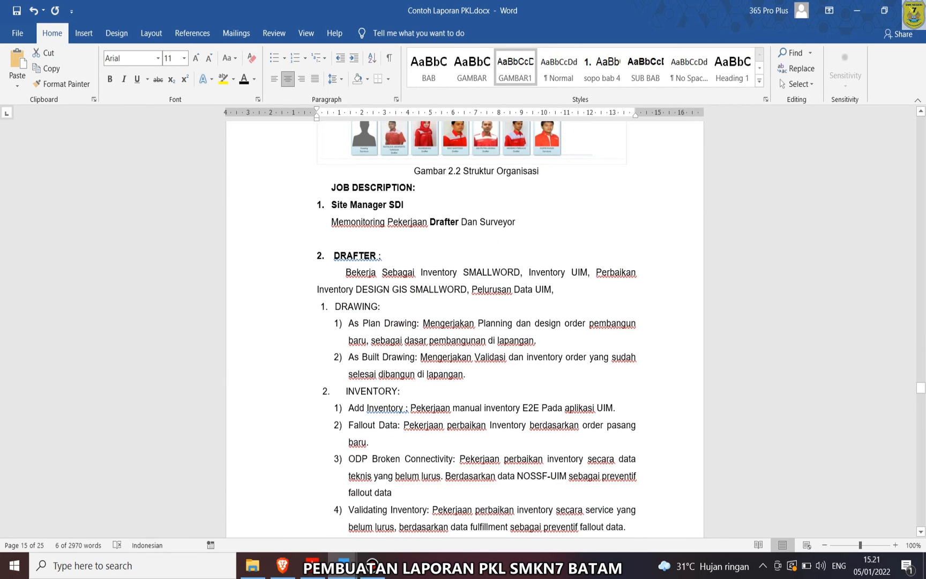
{"action": "left_click_drag", "start_coordinate": [539, 170], "coordinate": [414, 170]}
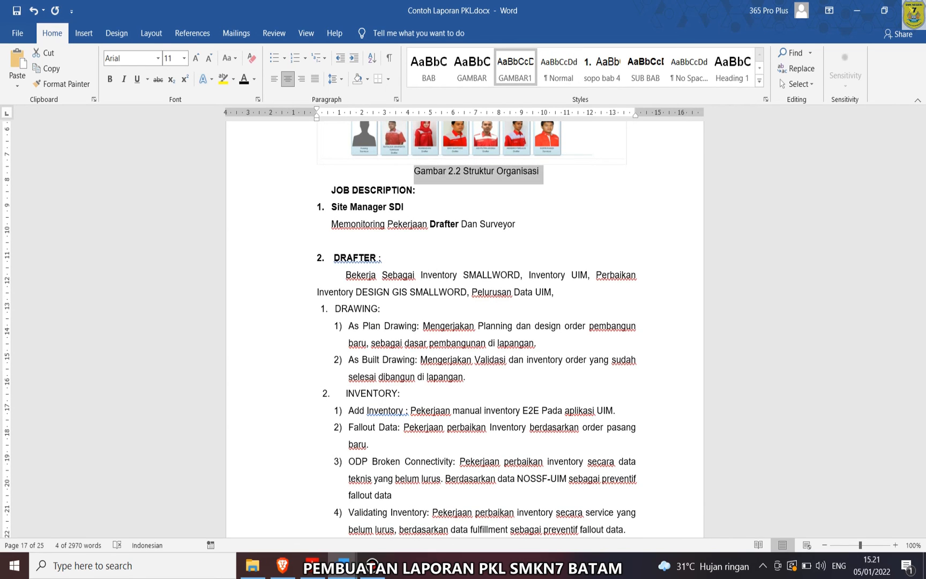
{"action": "scroll", "coordinate": [464, 326], "scroll_direction": "down", "scroll_amount": 4}
{"action": "scroll", "coordinate": [464, 326], "scroll_direction": "up", "scroll_amount": 12}
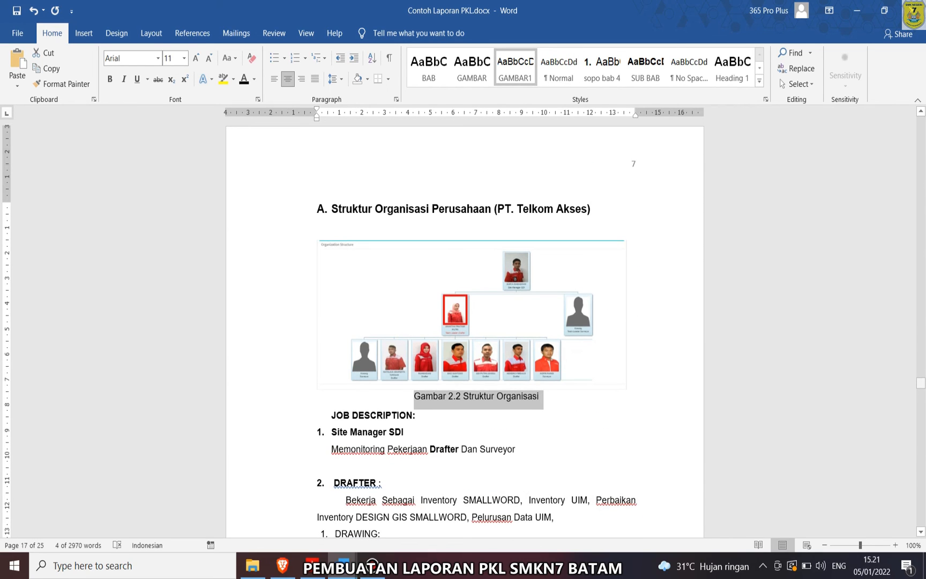
- Place the text cursor on the empty line below the DAFTAR GAMBAR title
{"action": "left_click_drag", "start_coordinate": [920, 319], "coordinate": [920, 252]}
{"action": "scroll", "coordinate": [464, 327], "scroll_direction": "up", "scroll_amount": 11}
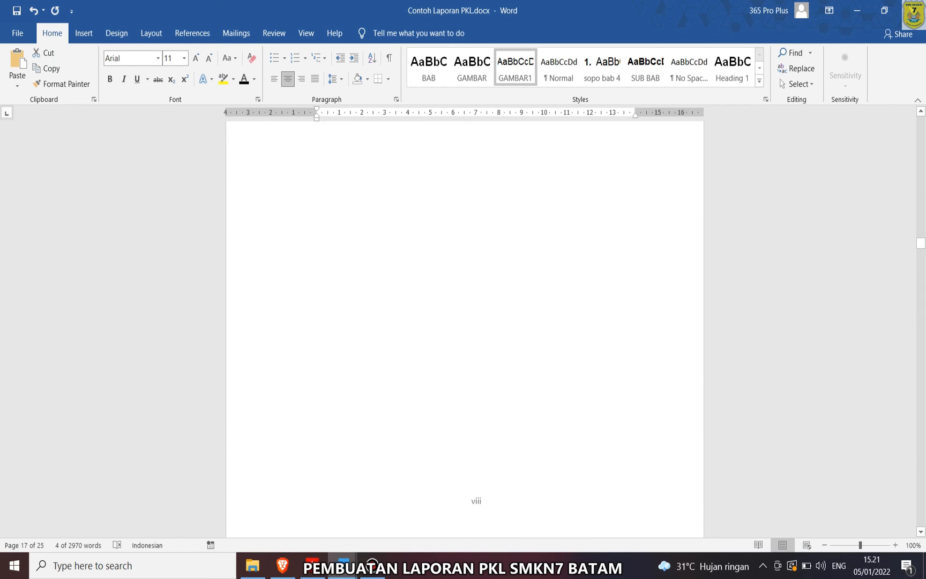
{"action": "left_click", "coordinate": [475, 274]}
{"action": "left_click", "coordinate": [476, 231]}
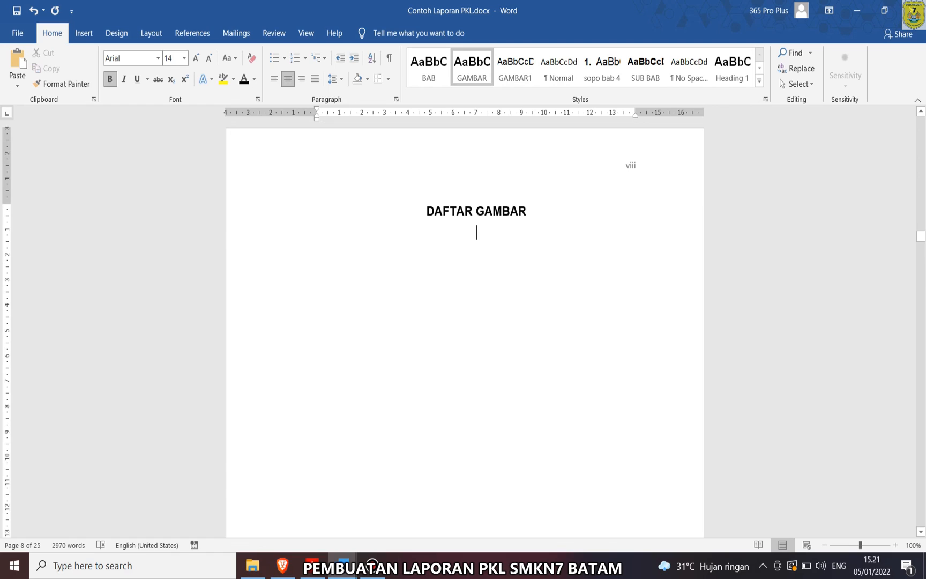
- Try to insert a custom table of contents built only from the GAMBAR1 style at level 1, clearing the heading levels and replacing the existing table
{"action": "left_click", "coordinate": [193, 33]}
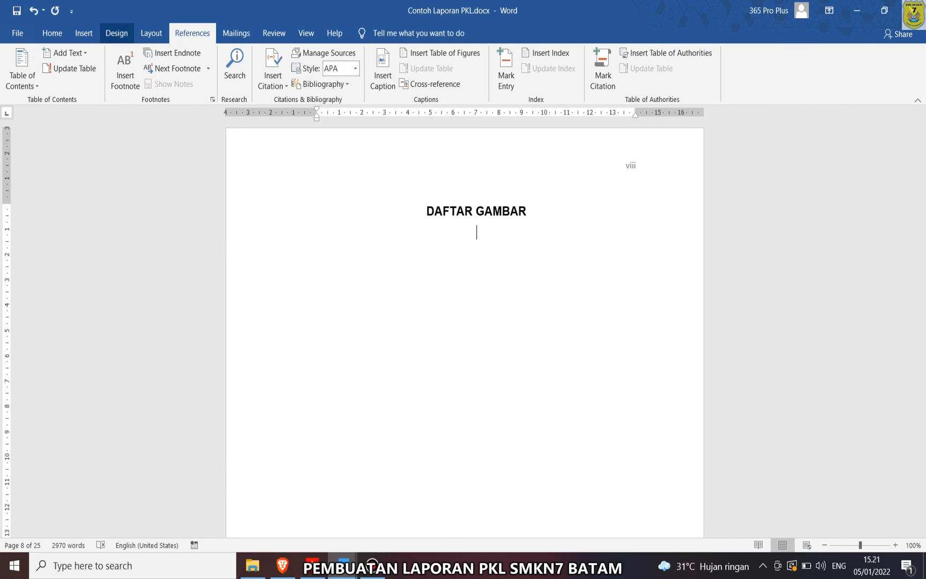
{"action": "left_click", "coordinate": [21, 72]}
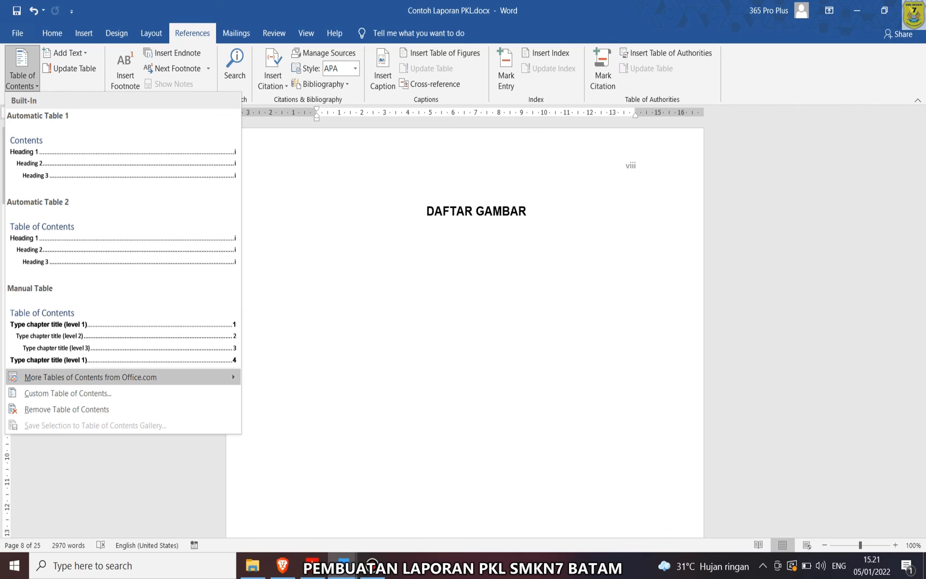
{"action": "left_click", "coordinate": [68, 393]}
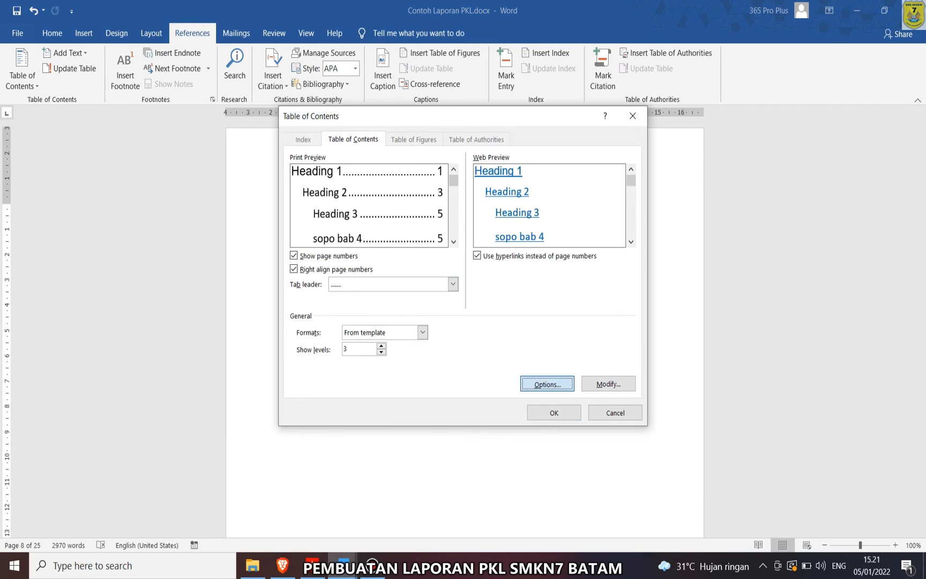
{"action": "left_click", "coordinate": [547, 384]}
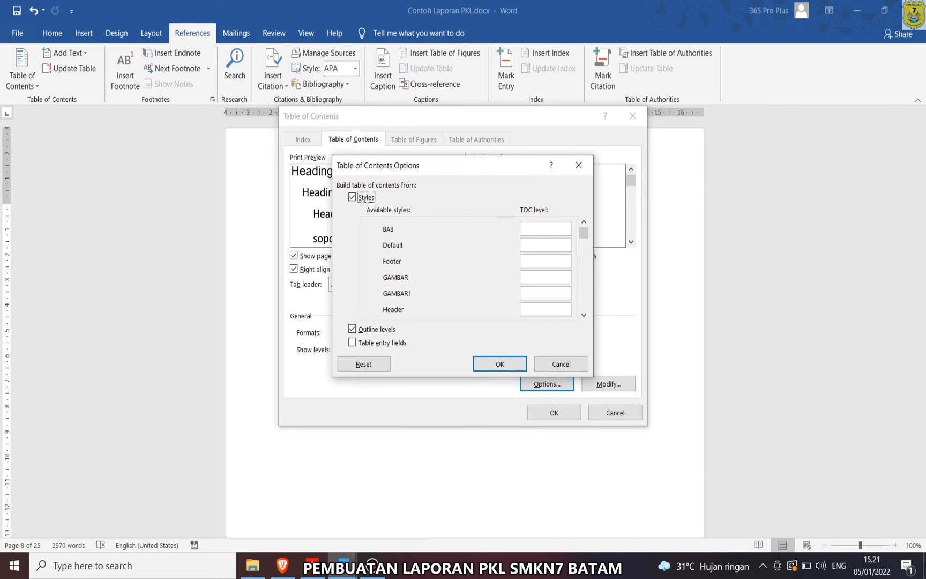
{"action": "scroll", "coordinate": [468, 268], "scroll_direction": "down", "scroll_amount": 2}
{"action": "left_click", "coordinate": [545, 293]}
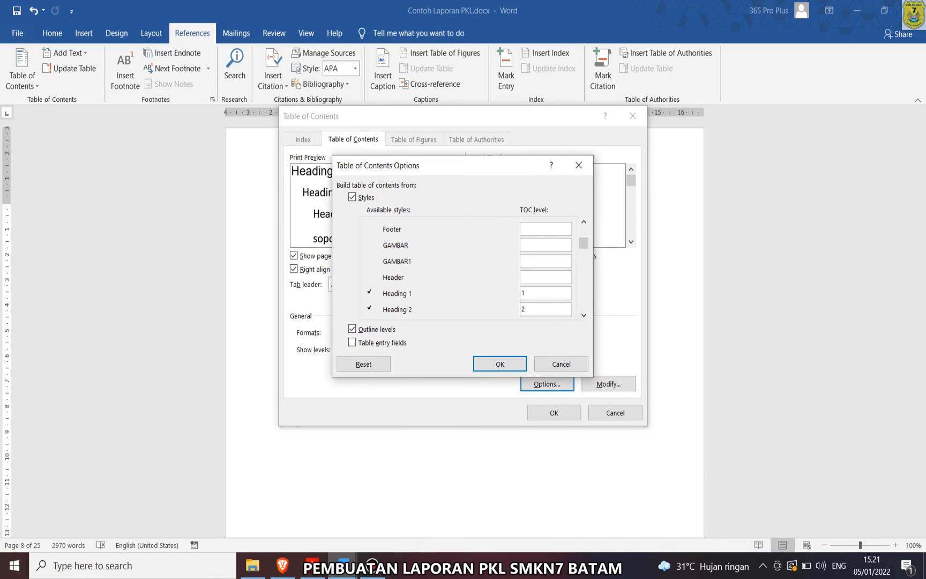
{"action": "left_click", "coordinate": [583, 315]}
{"action": "left_click", "coordinate": [584, 315]}
{"action": "left_click", "coordinate": [584, 315]}
{"action": "left_click", "coordinate": [583, 315]}
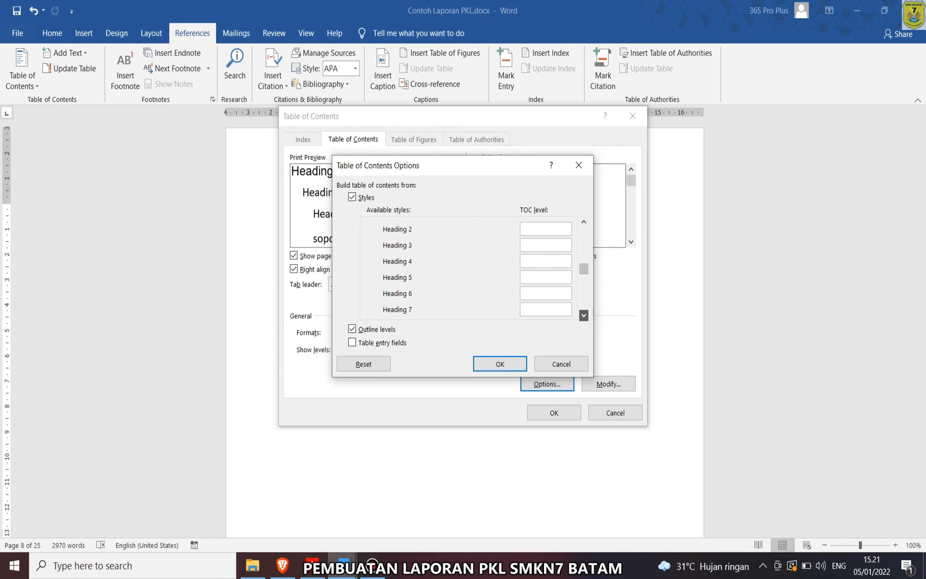
{"action": "key", "text": "BackSpace"}
{"action": "left_click_drag", "start_coordinate": [584, 304], "coordinate": [584, 233]}
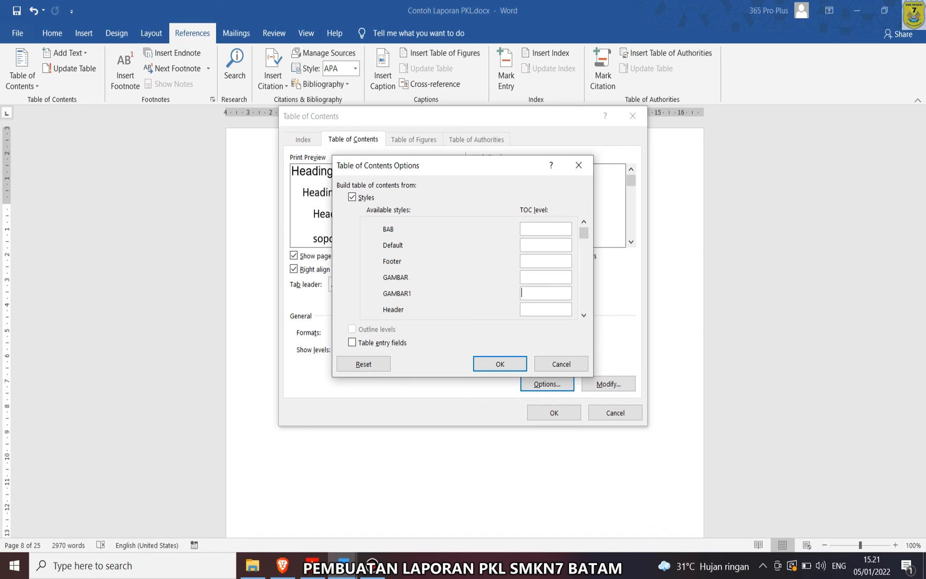
{"action": "left_click", "coordinate": [500, 364]}
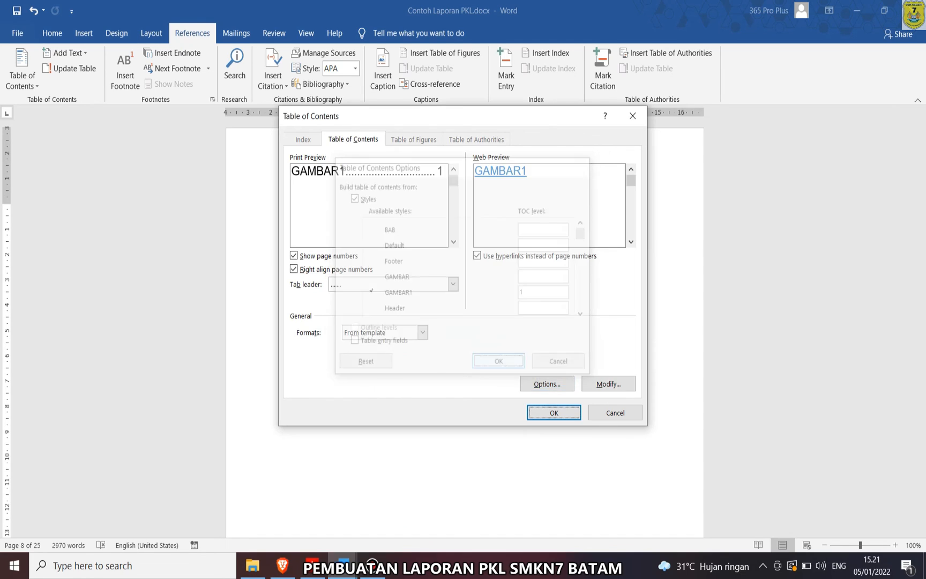
{"action": "left_click", "coordinate": [554, 412]}
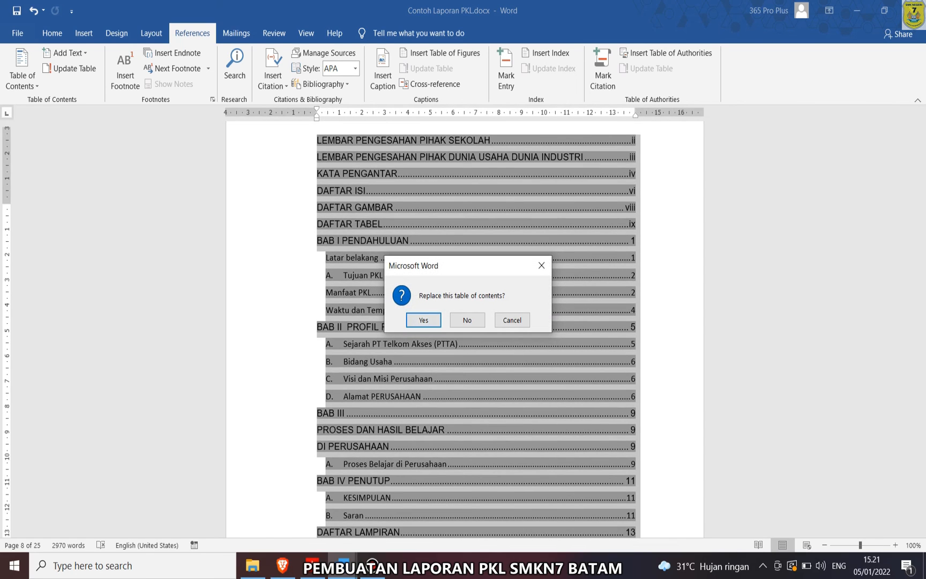
{"action": "left_click", "coordinate": [423, 320]}
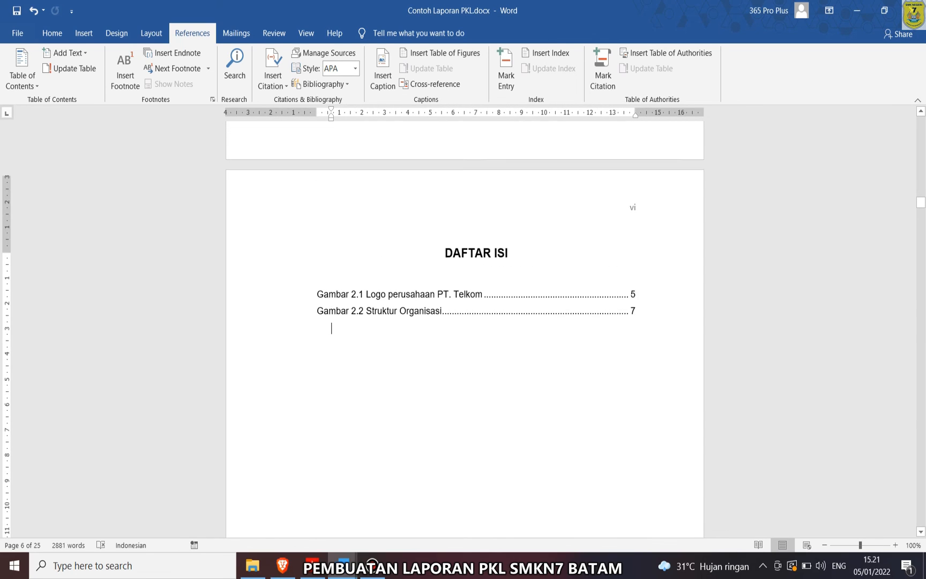
- Check the entries under DAFTAR ISI and undo the replacement of its table of contents
{"action": "left_click", "coordinate": [636, 302]}
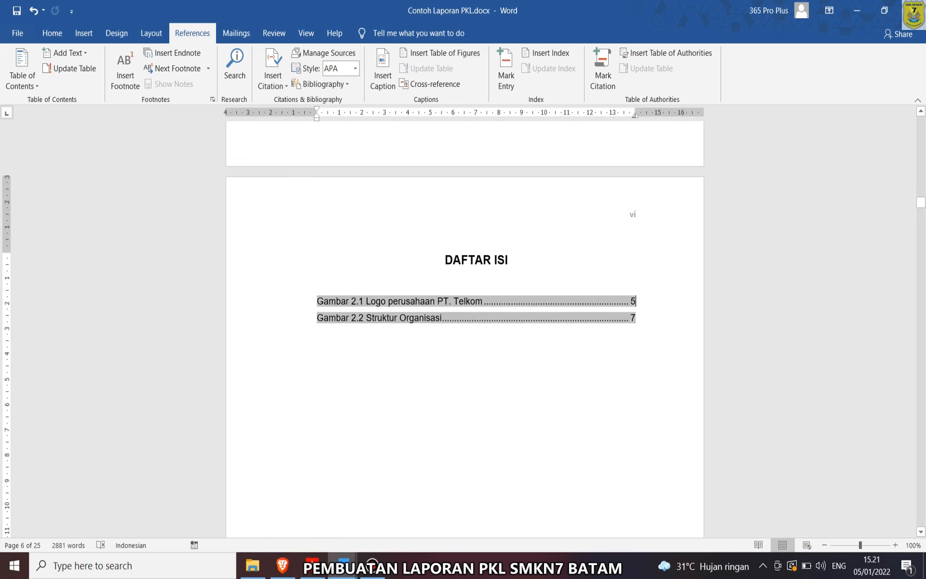
{"action": "left_click", "coordinate": [331, 335]}
{"action": "scroll", "coordinate": [464, 329], "scroll_direction": "down", "scroll_amount": 13}
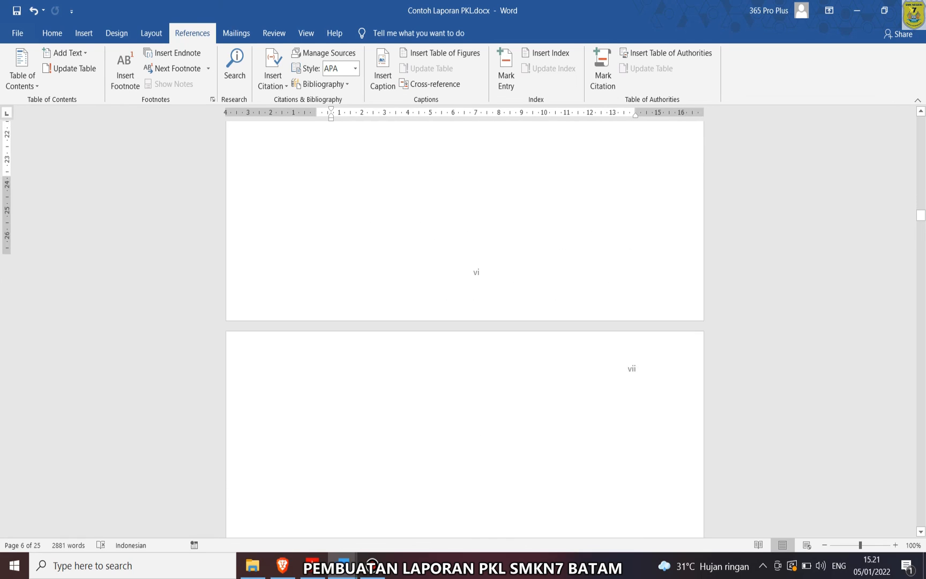
{"action": "scroll", "coordinate": [465, 329], "scroll_direction": "up", "scroll_amount": 12}
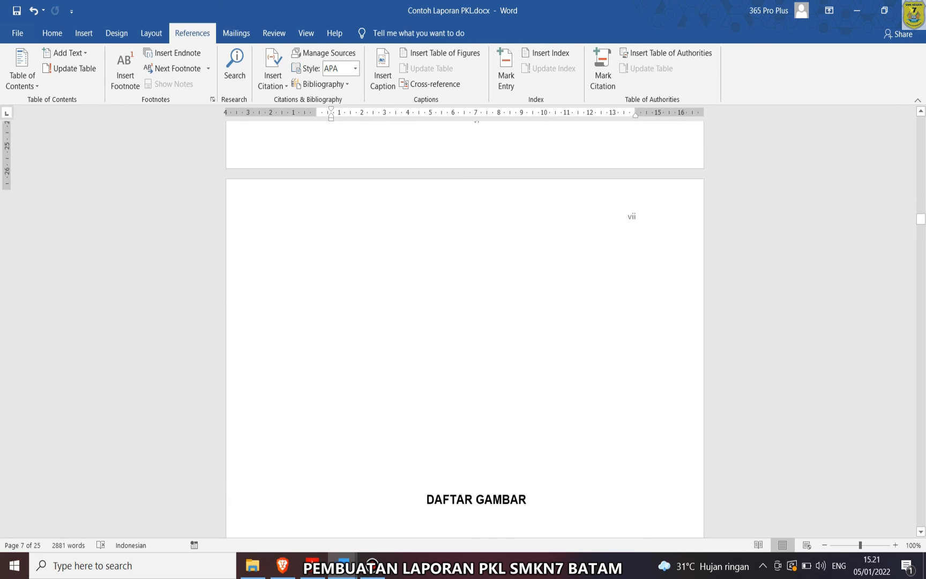
{"action": "scroll", "coordinate": [464, 329], "scroll_direction": "up", "scroll_amount": 11}
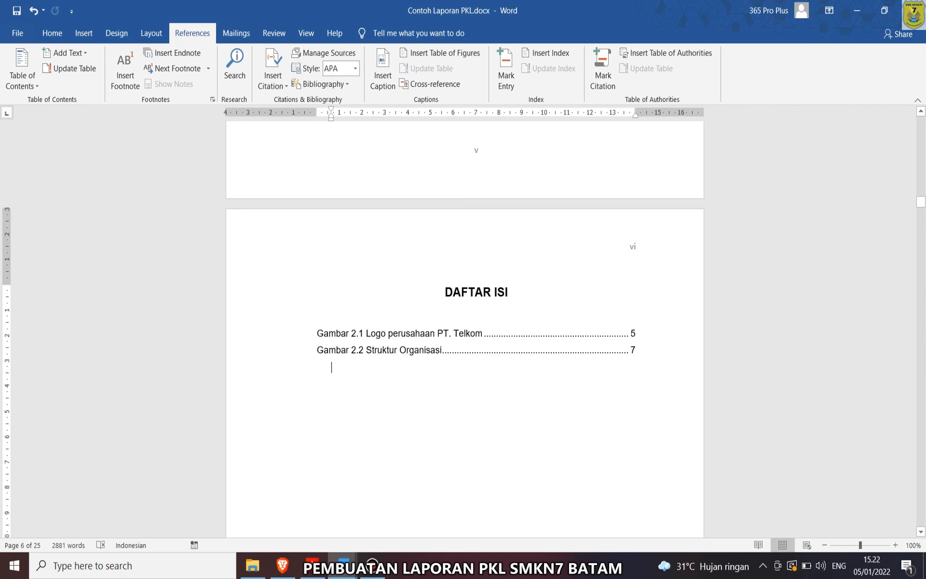
{"action": "scroll", "coordinate": [464, 329], "scroll_direction": "up", "scroll_amount": 13}
{"action": "scroll", "coordinate": [464, 329], "scroll_direction": "down", "scroll_amount": 10}
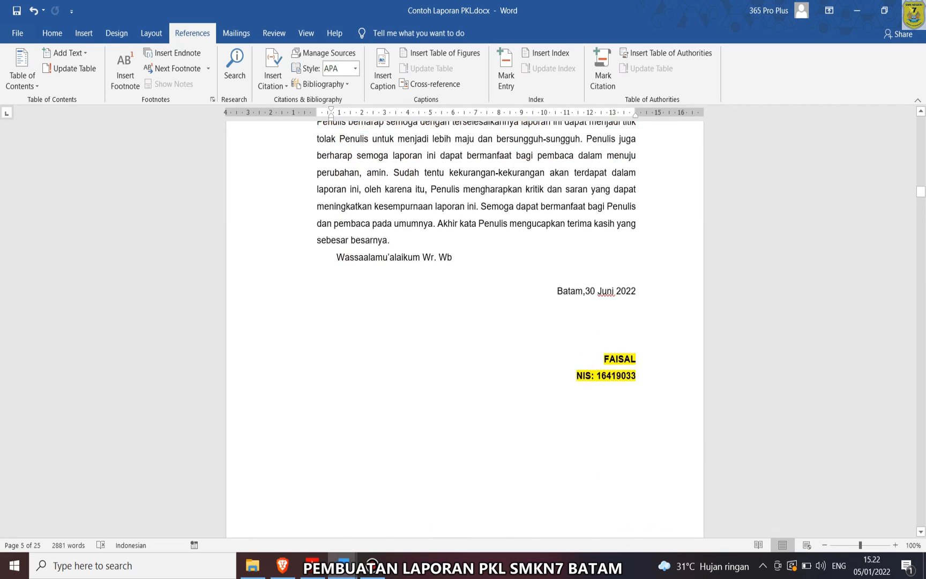
{"action": "scroll", "coordinate": [464, 329], "scroll_direction": "down", "scroll_amount": 9}
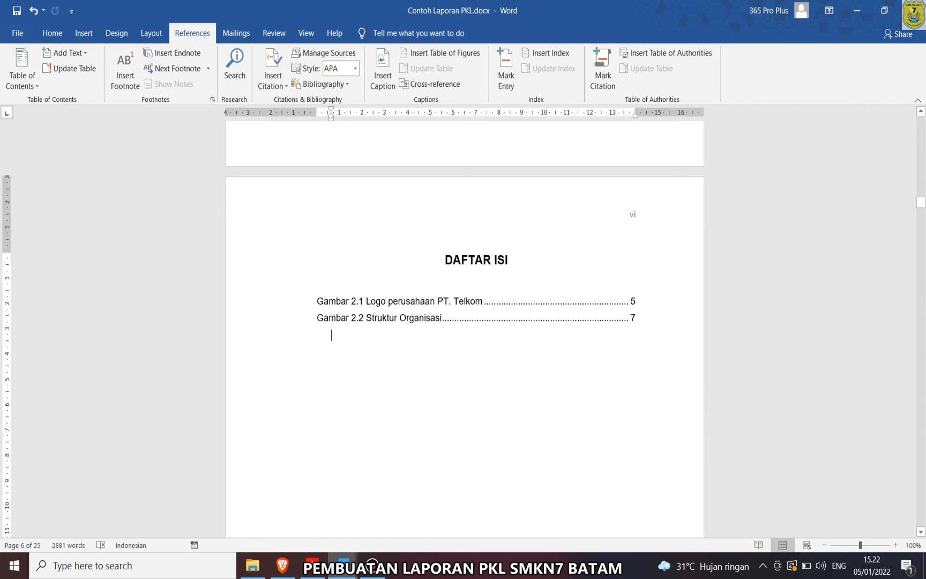
{"action": "key", "text": "ctrl+z"}
- Insert a custom table of contents below the DAFTAR GAMBAR title with the GAMBAR1 style at level 1, keeping the existing table
{"action": "scroll", "coordinate": [464, 329], "scroll_direction": "down", "scroll_amount": 2}
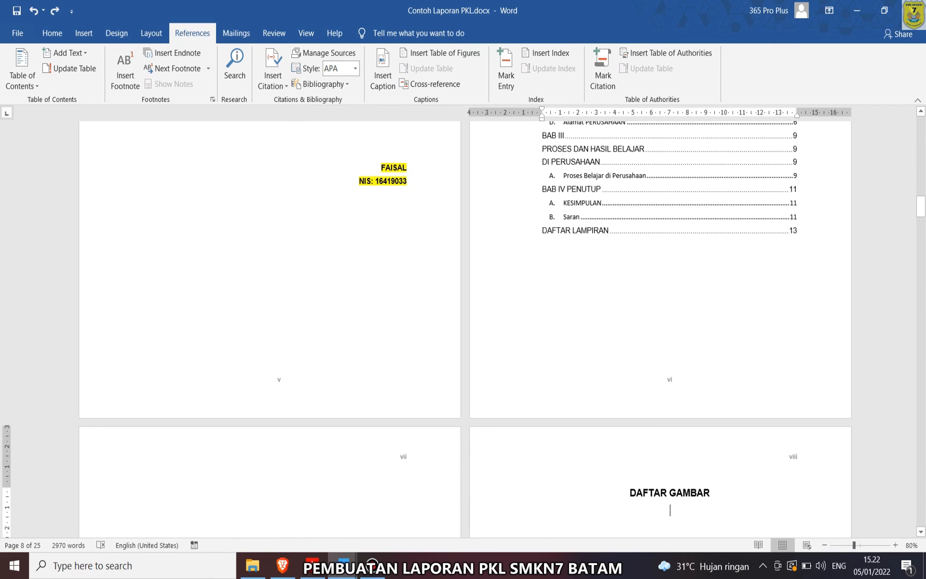
{"action": "scroll", "coordinate": [464, 329], "scroll_direction": "down", "scroll_amount": 4}
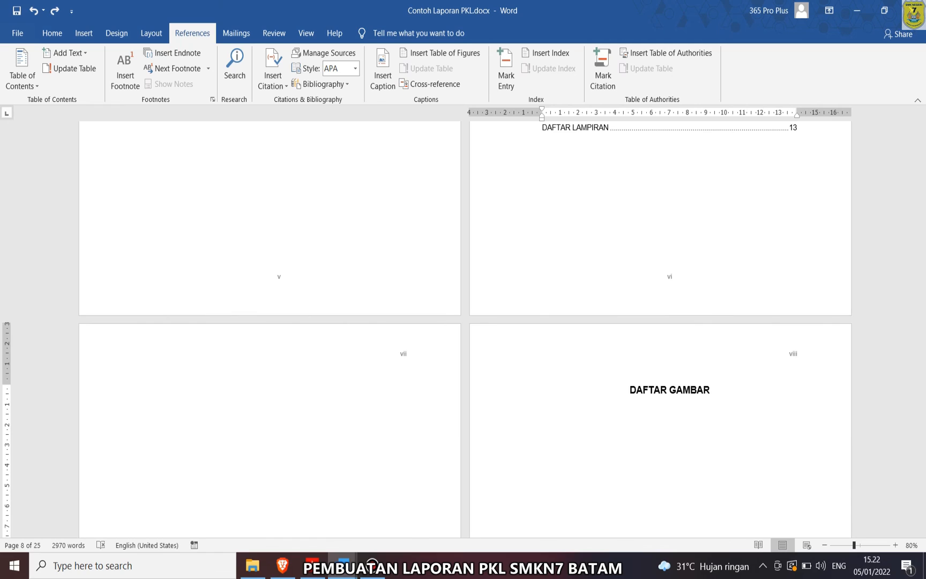
{"action": "scroll", "coordinate": [465, 329], "scroll_direction": "up", "scroll_amount": 4}
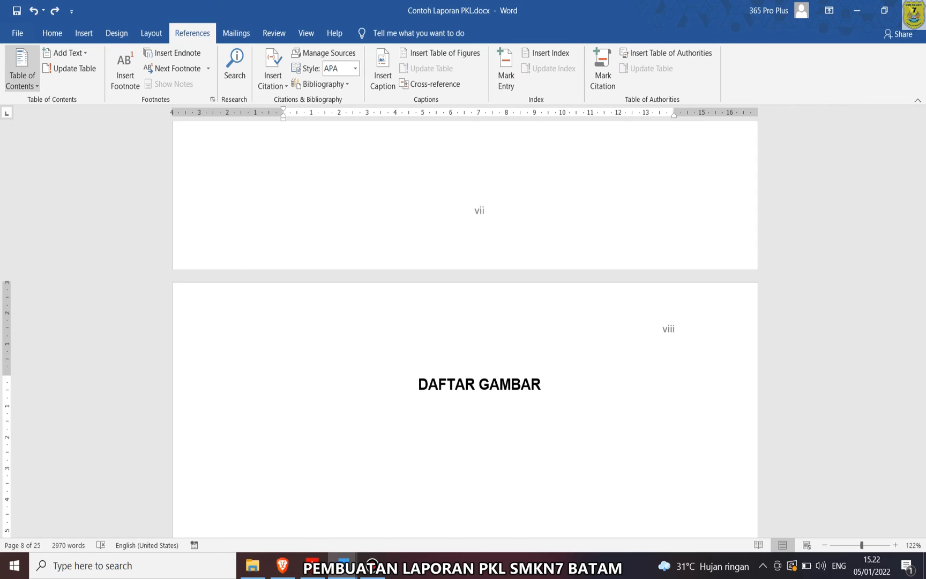
{"action": "left_click", "coordinate": [21, 75]}
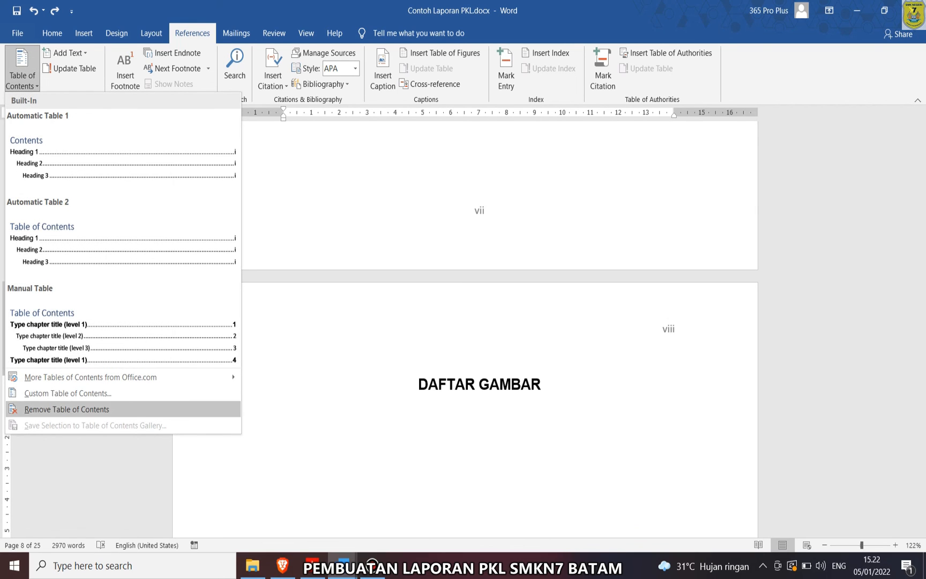
{"action": "left_click", "coordinate": [68, 393]}
{"action": "left_click", "coordinate": [546, 384]}
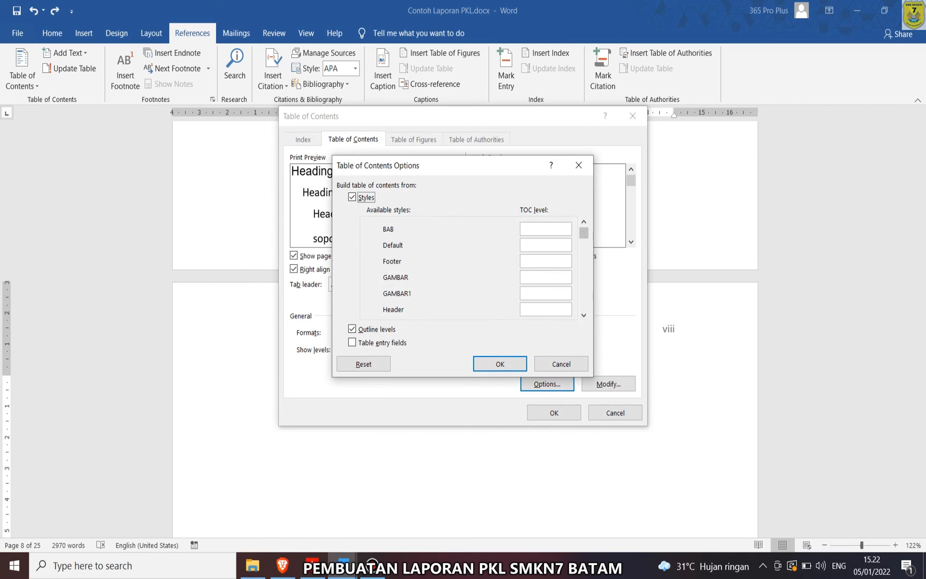
{"action": "type", "text": "1"}
{"action": "left_click", "coordinate": [500, 364]}
{"action": "left_click", "coordinate": [553, 412]}
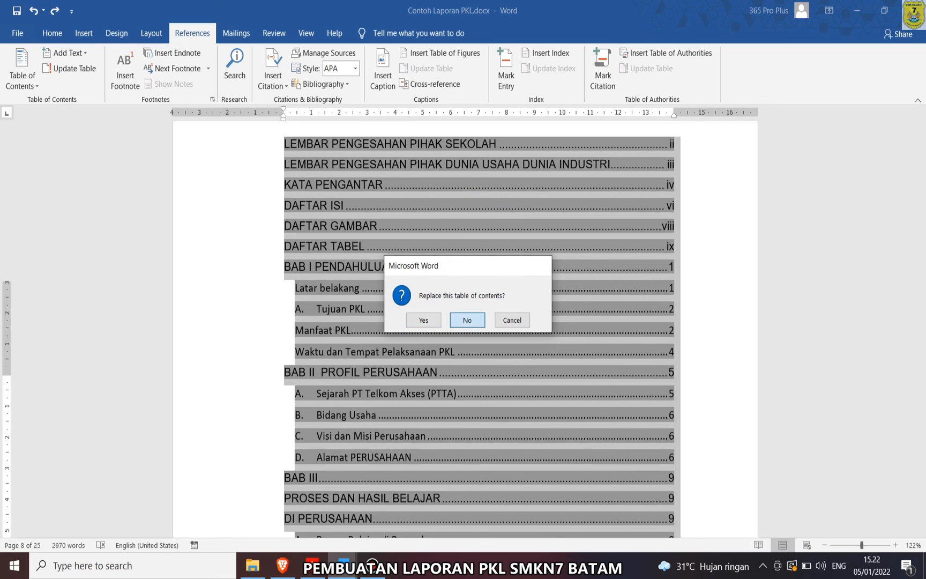
{"action": "left_click", "coordinate": [423, 320]}
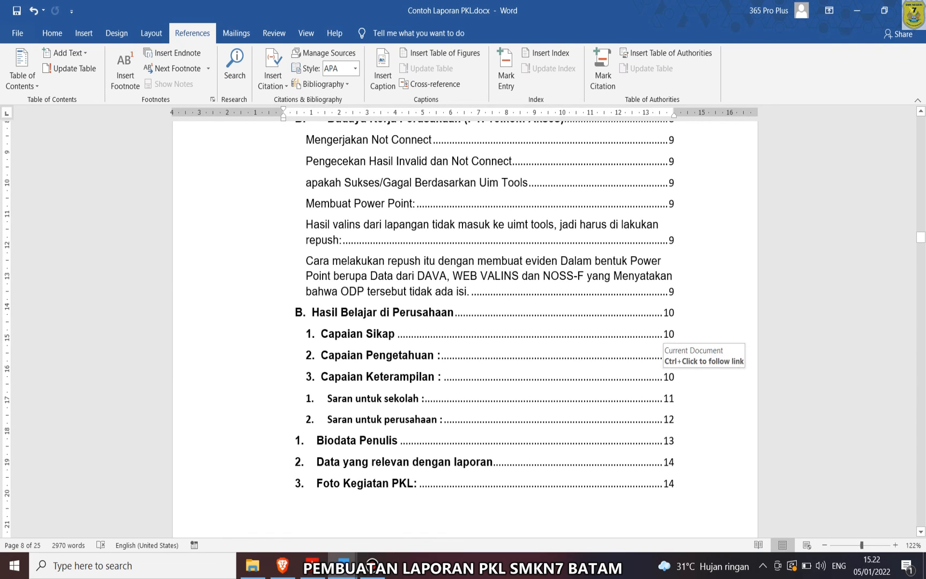
- Delete the non-figure entries above Gambar 2.1 and between Gambar 2.1 and Gambar 2.2 from the DAFTAR GAMBAR list
{"action": "scroll", "coordinate": [662, 343], "scroll_direction": "up", "scroll_amount": 12}
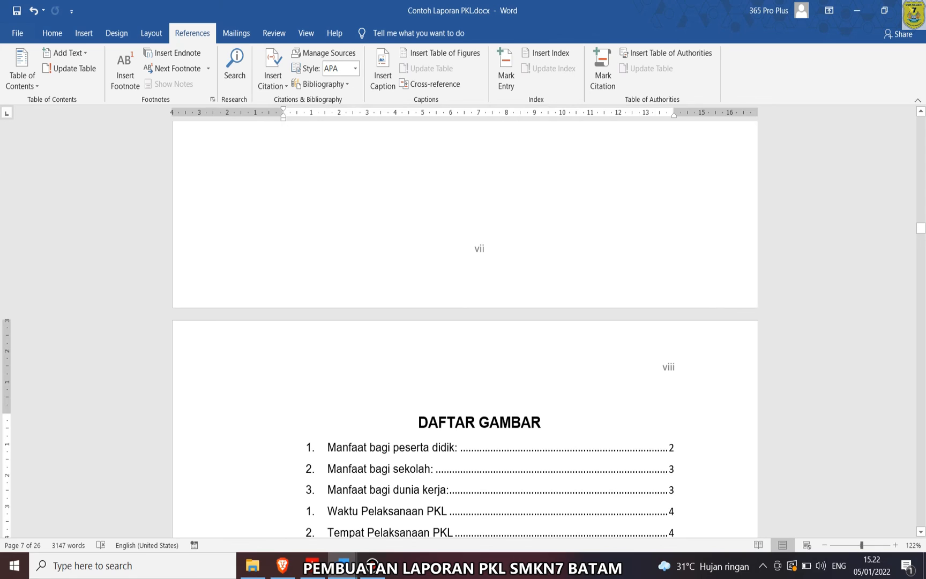
{"action": "scroll", "coordinate": [465, 327], "scroll_direction": "down", "scroll_amount": 6}
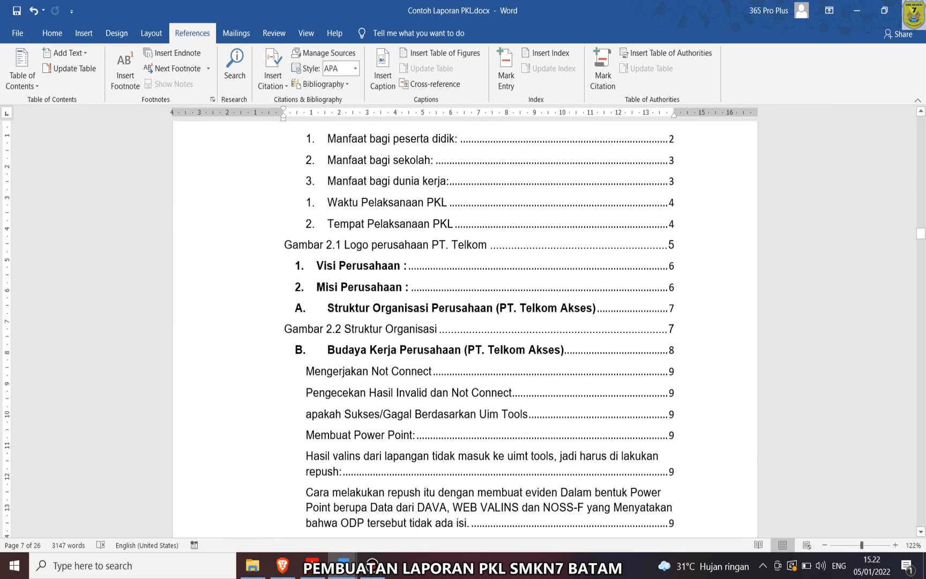
{"action": "left_click", "coordinate": [453, 223]}
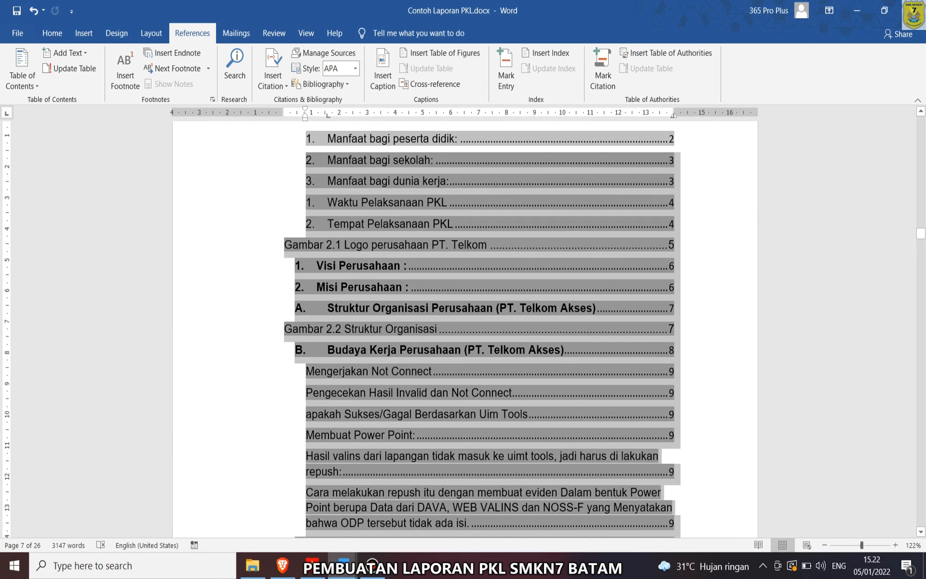
{"action": "left_click", "coordinate": [422, 181]}
{"action": "scroll", "coordinate": [465, 329], "scroll_direction": "up", "scroll_amount": 4}
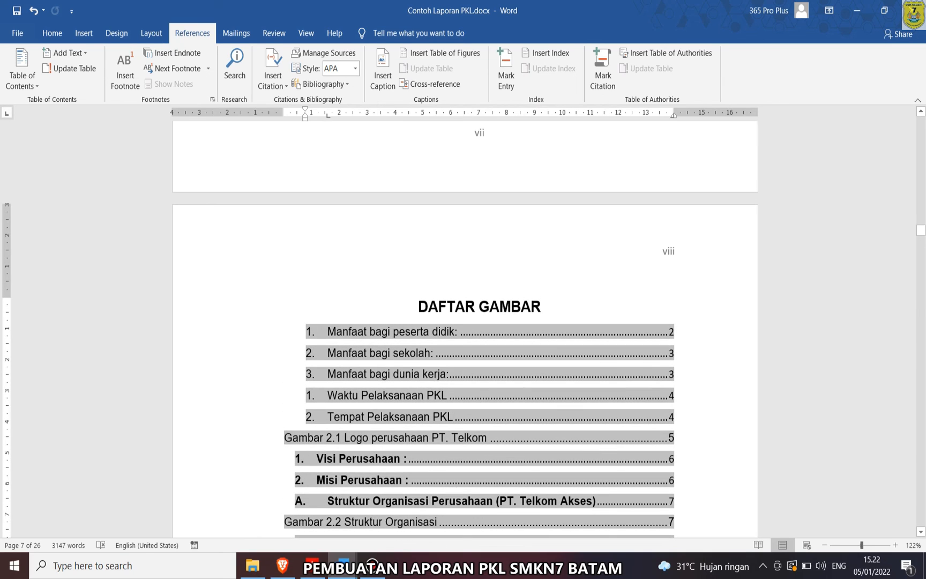
{"action": "left_click", "coordinate": [418, 307]}
{"action": "left_click_drag", "start_coordinate": [328, 332], "coordinate": [407, 417]}
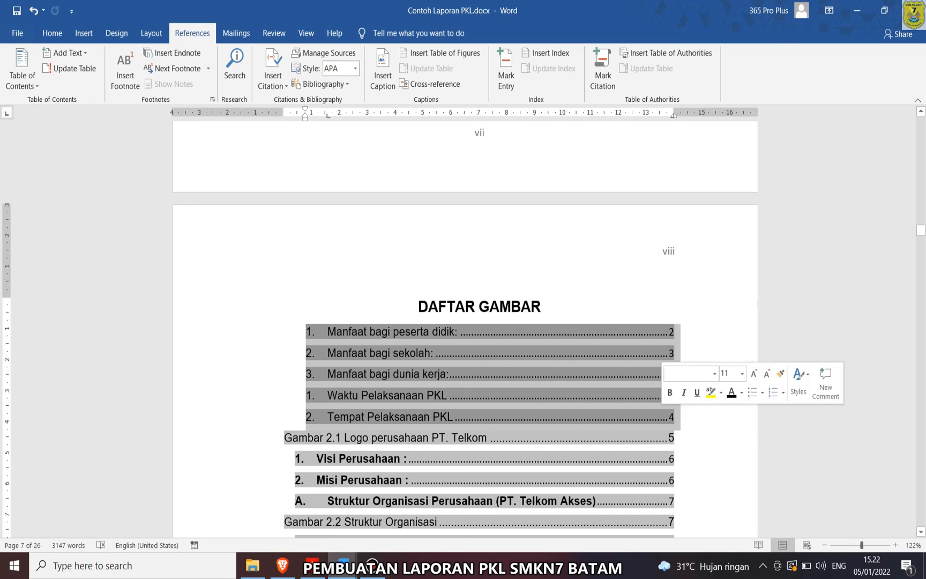
{"action": "key", "text": "Delete"}
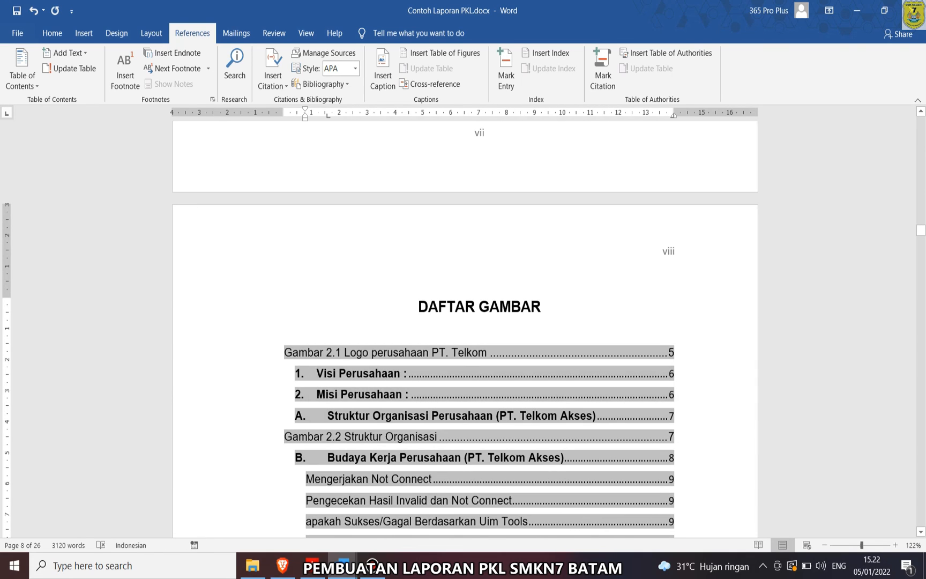
{"action": "left_click_drag", "start_coordinate": [295, 374], "coordinate": [354, 418]}
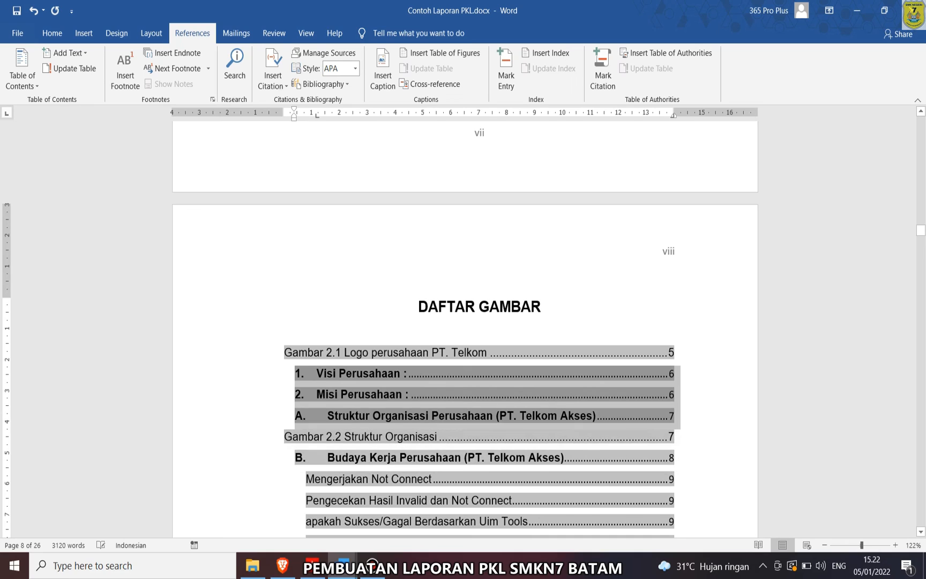
{"action": "key", "text": "Delete"}
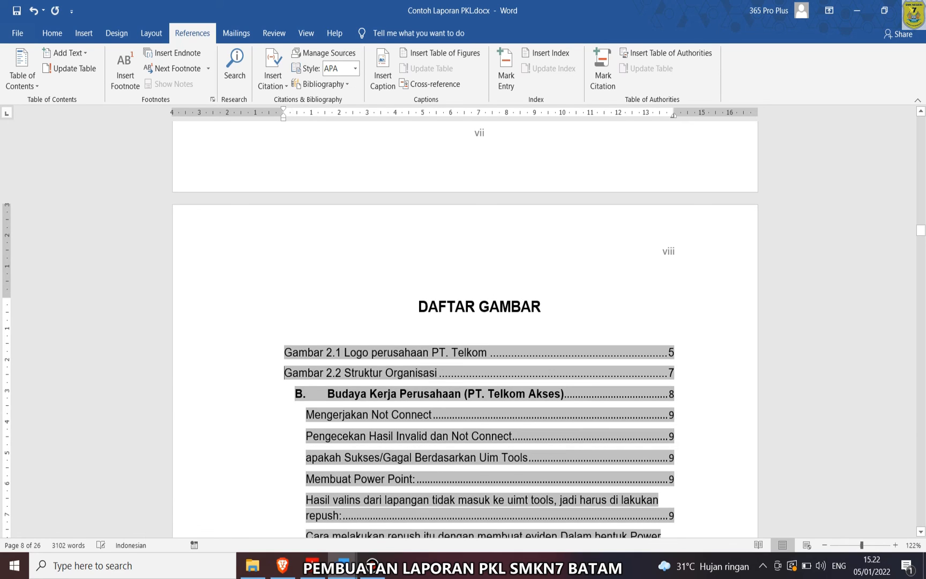
- Try to delete all entries below Gambar 2.2 in the DAFTAR GAMBAR list and undo that deletion
{"action": "left_click", "coordinate": [296, 394]}
{"action": "left_click_drag", "start_coordinate": [295, 394], "coordinate": [303, 536]}
{"action": "key", "text": "Delete"}
{"action": "scroll", "coordinate": [464, 329], "scroll_direction": "up", "scroll_amount": 8}
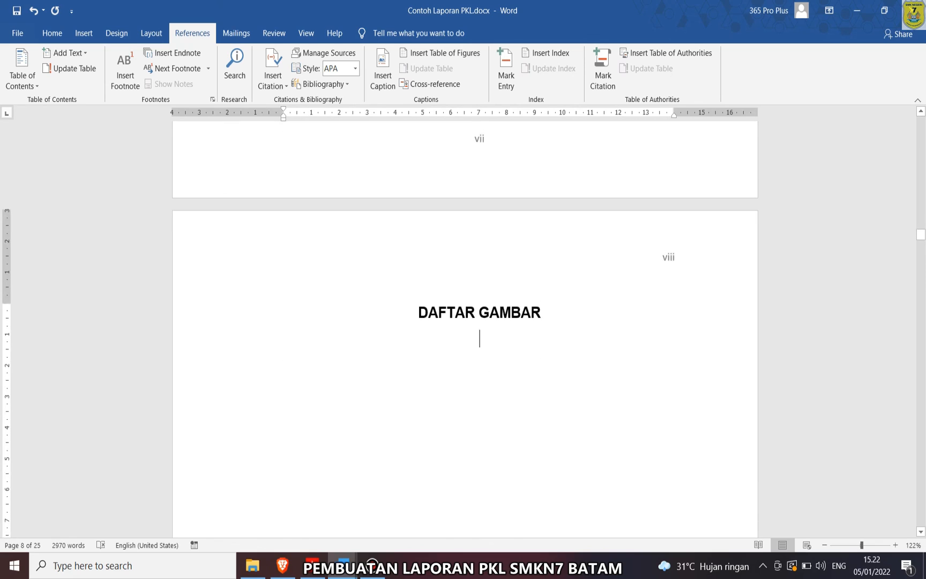
{"action": "scroll", "coordinate": [464, 329], "scroll_direction": "up", "scroll_amount": 3}
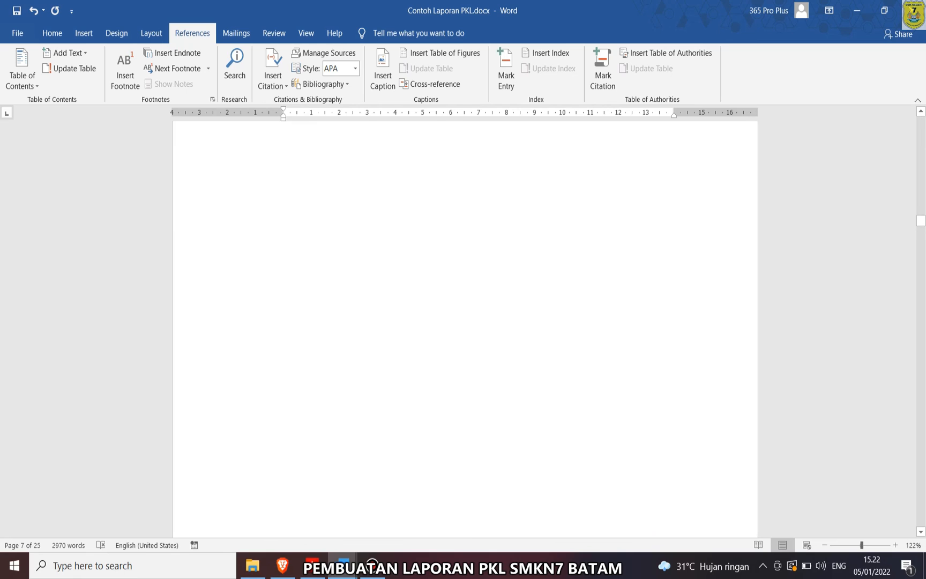
{"action": "key", "text": "ctrl+z"}
- Delete the entries below Gambar 2.2, from Budaya Kerja Perusahaan through Foto Kegiatan PKL, from the DAFTAR GAMBAR list
{"action": "scroll", "coordinate": [476, 321], "scroll_direction": "up", "scroll_amount": 6}
{"action": "left_click_drag", "start_coordinate": [295, 227], "coordinate": [616, 399]}
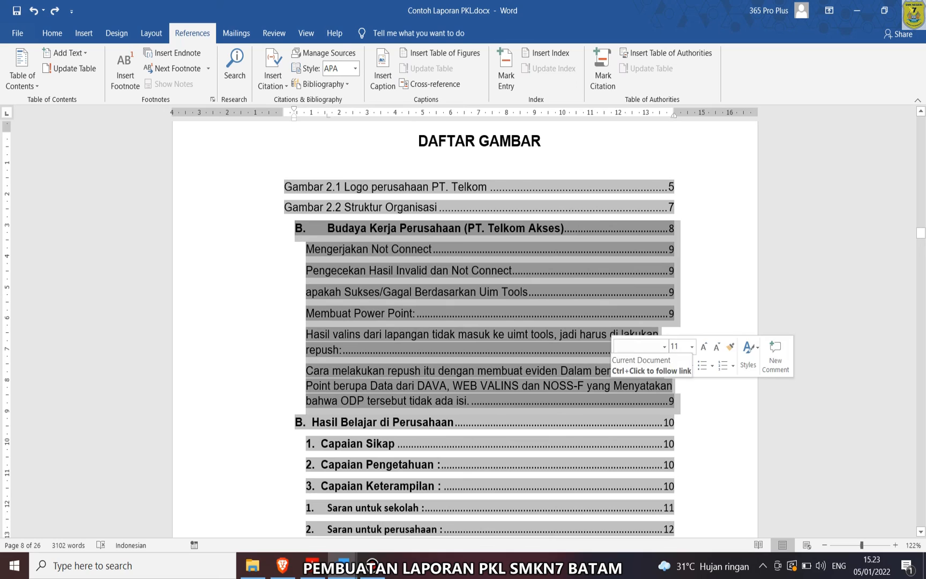
{"action": "key", "text": "Delete"}
{"action": "key", "text": "shift+Down"}
{"action": "key", "text": "shift+Down"}
{"action": "key", "text": "shift+Down"}
{"action": "key", "text": "shift+Down"}
{"action": "key", "text": "shift+Down"}
{"action": "key", "text": "shift+Down"}
{"action": "key", "text": "shift+Down"}
{"action": "key", "text": "shift+Down"}
{"action": "key", "text": "shift+Down"}
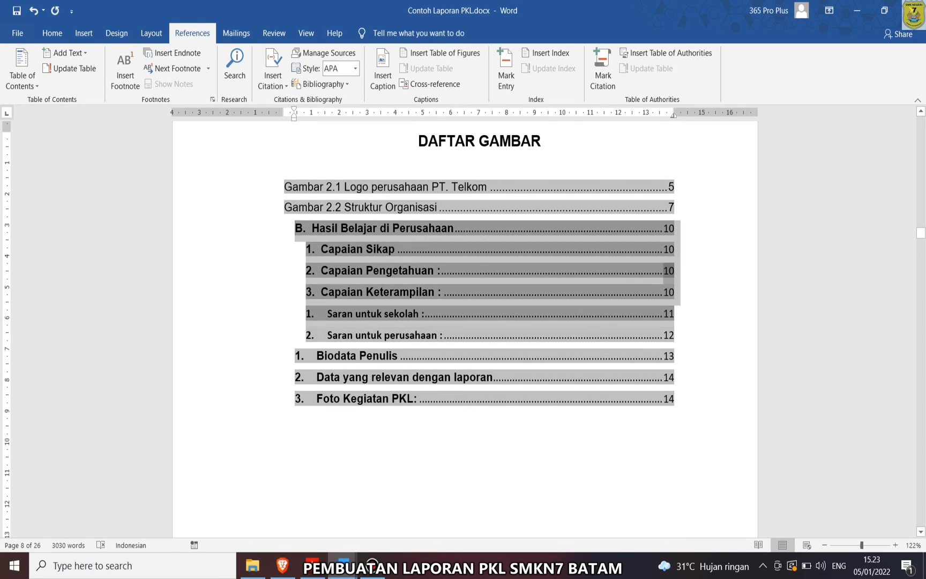
{"action": "key", "text": "Delete"}
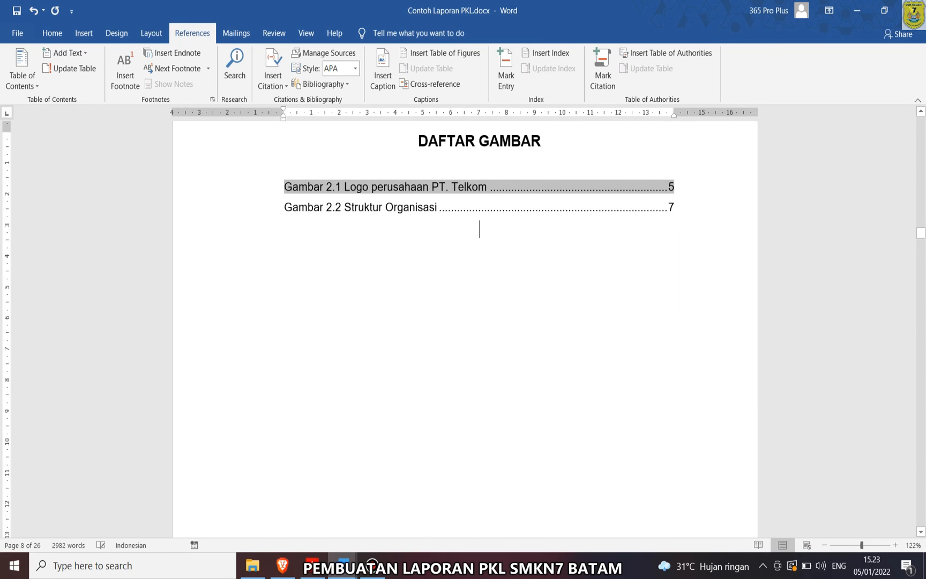
- Remove the empty lines above the DAFTAR TABEL title on the page after DAFTAR GAMBAR
{"action": "scroll", "coordinate": [465, 322], "scroll_direction": "up", "scroll_amount": 3}
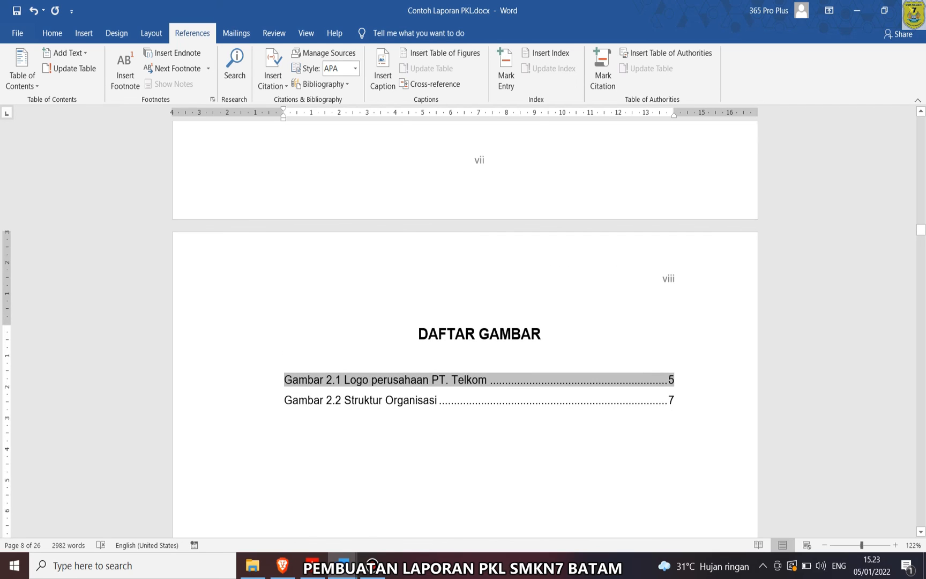
{"action": "key", "text": "ctrl+Page_Down"}
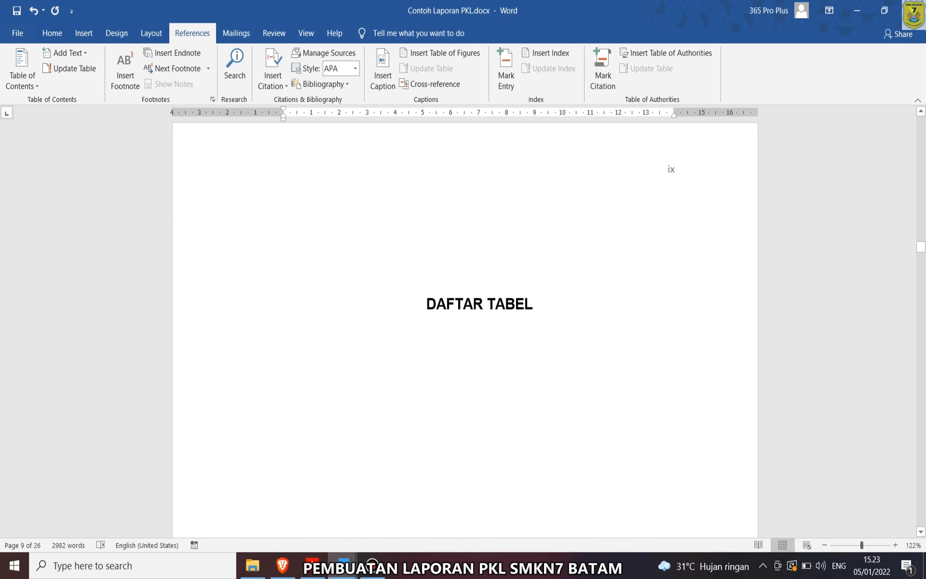
{"action": "left_click_drag", "start_coordinate": [479, 250], "coordinate": [479, 225]}
{"action": "key", "text": "Delete"}
{"action": "key", "text": "Delete"}
{"action": "key", "text": "Delete"}
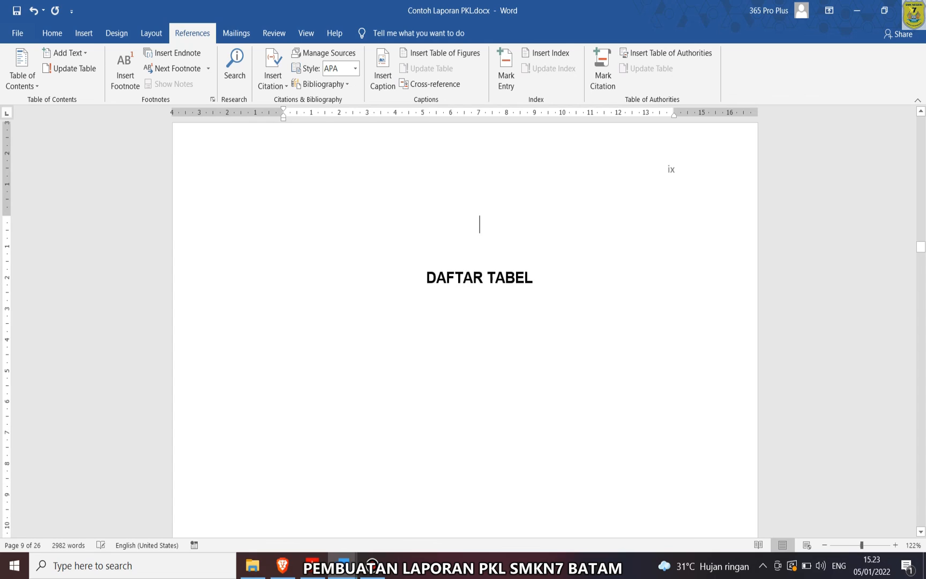
{"action": "scroll", "coordinate": [465, 321], "scroll_direction": "up", "scroll_amount": 1}
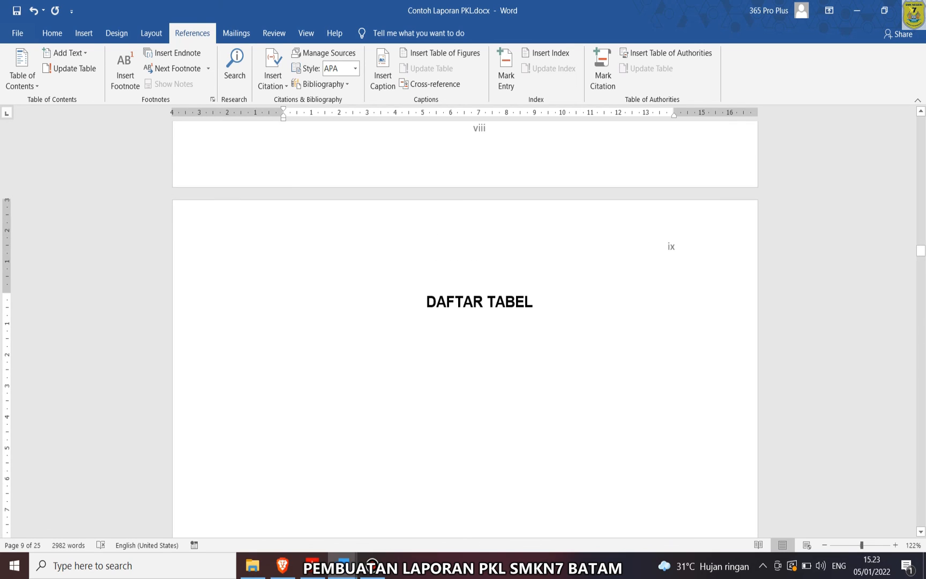
- Create a new style named table with font size 11 from the formatting of the empty line below the DAFTAR TABEL title
{"action": "left_click", "coordinate": [52, 33]}
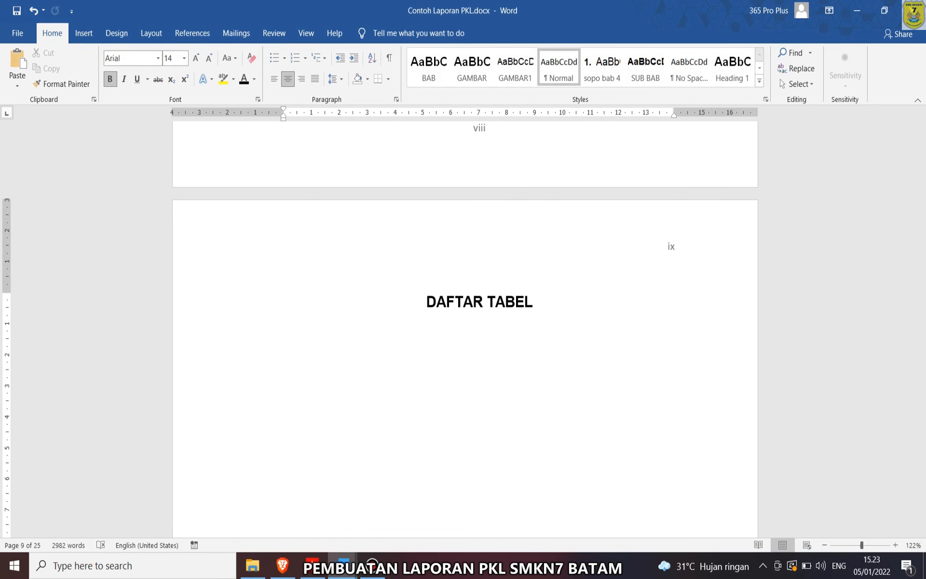
{"action": "left_click", "coordinate": [759, 80]}
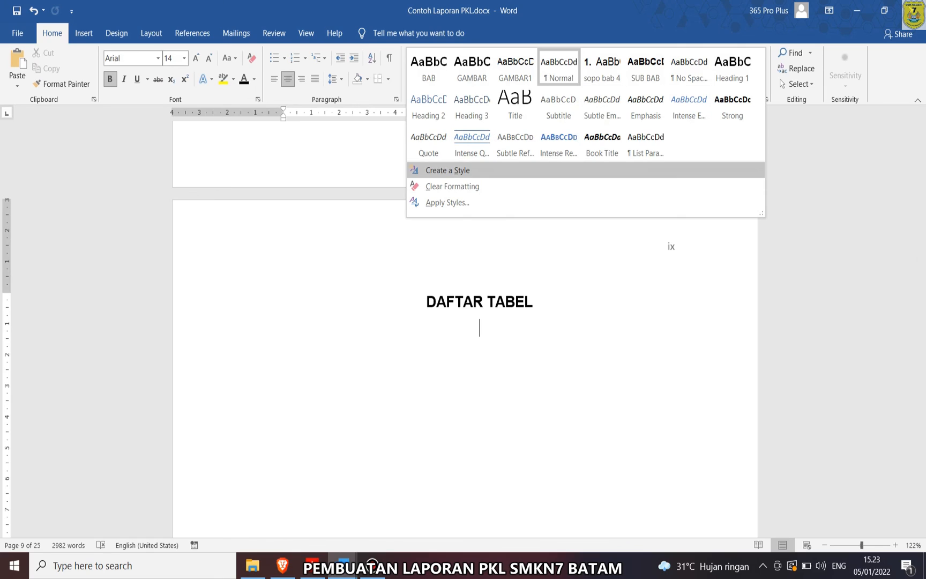
{"action": "left_click", "coordinate": [448, 170]}
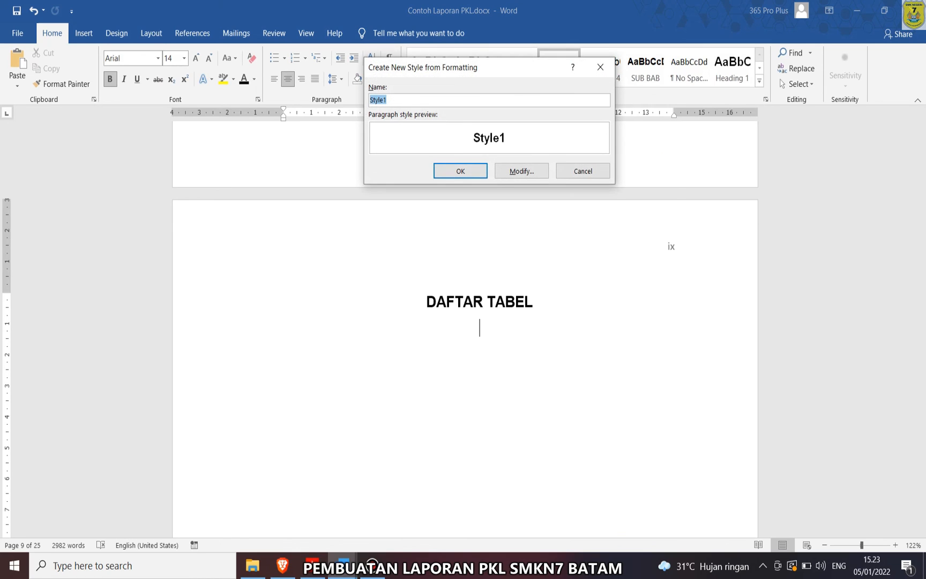
{"action": "type", "text": "tab"}
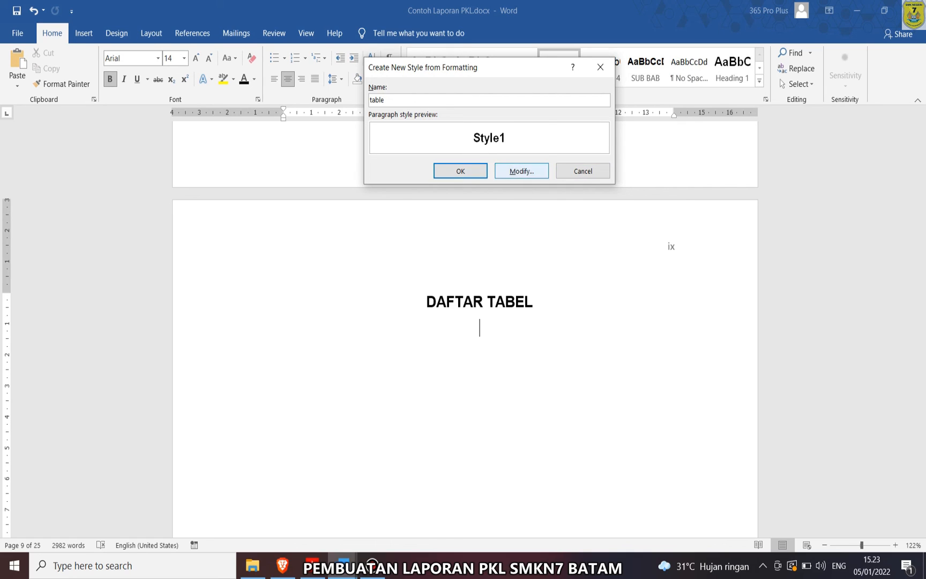
{"action": "left_click", "coordinate": [521, 171]}
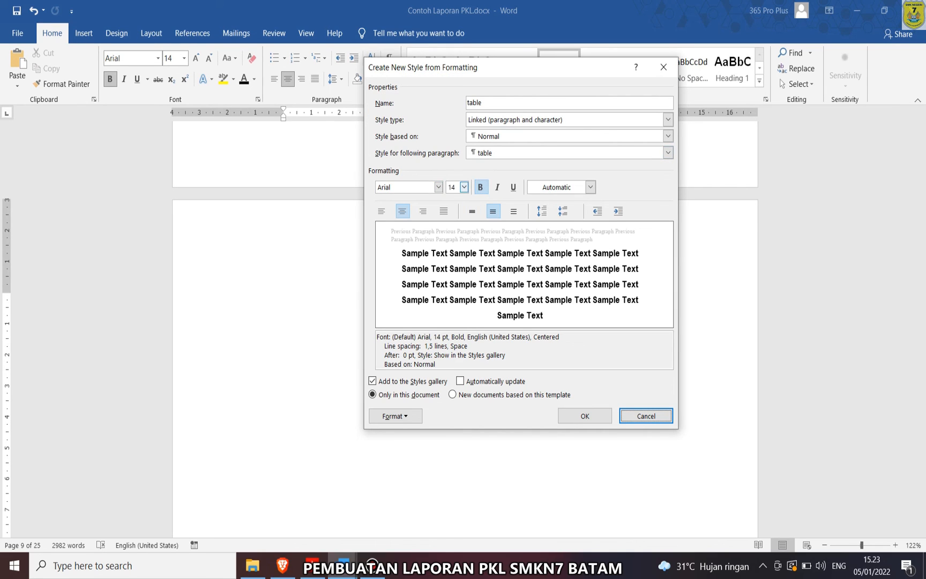
{"action": "left_click", "coordinate": [464, 187]}
{"action": "left_click", "coordinate": [452, 244]}
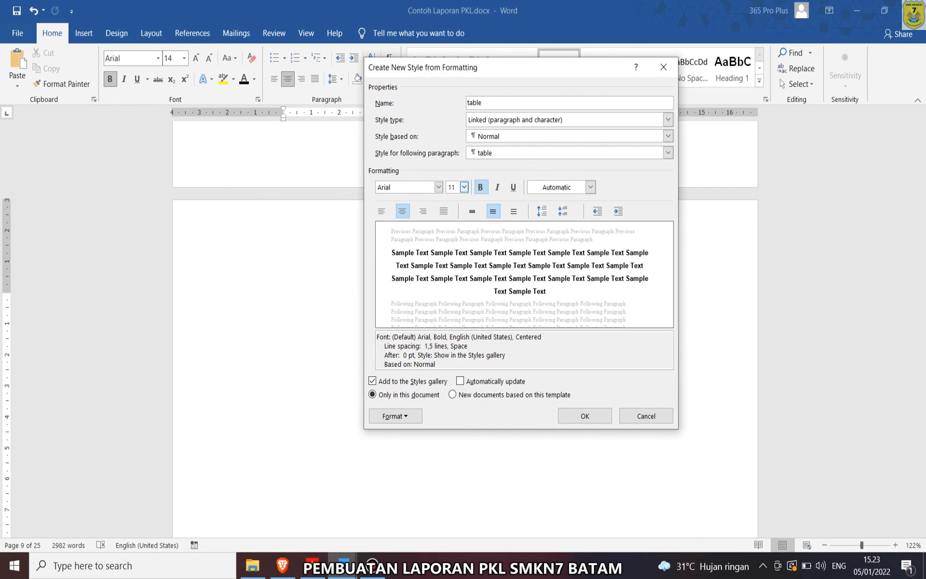
{"action": "left_click", "coordinate": [584, 416]}
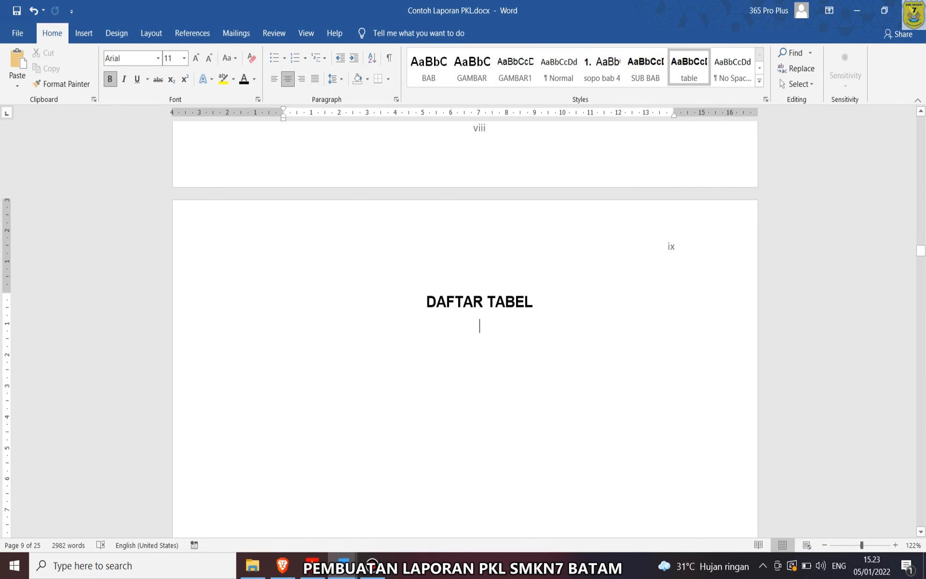
- Apply the table style to the two-line Tabel 3.1 caption below the job table on page 9
{"action": "scroll", "coordinate": [464, 321], "scroll_direction": "down", "scroll_amount": 10}
{"action": "left_click_drag", "start_coordinate": [921, 260], "coordinate": [921, 385]}
{"action": "left_click_drag", "start_coordinate": [920, 404], "coordinate": [920, 424]}
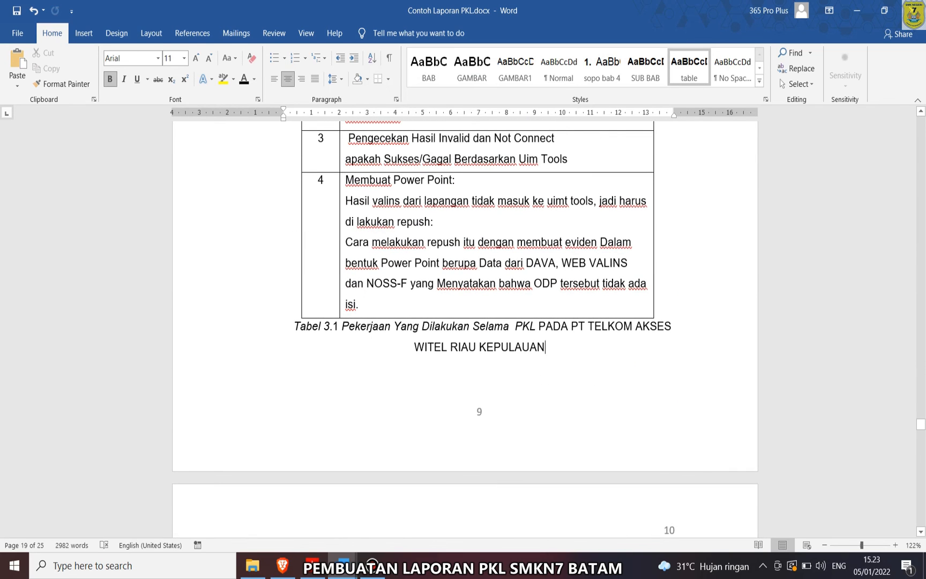
{"action": "left_click_drag", "start_coordinate": [545, 347], "coordinate": [336, 326]}
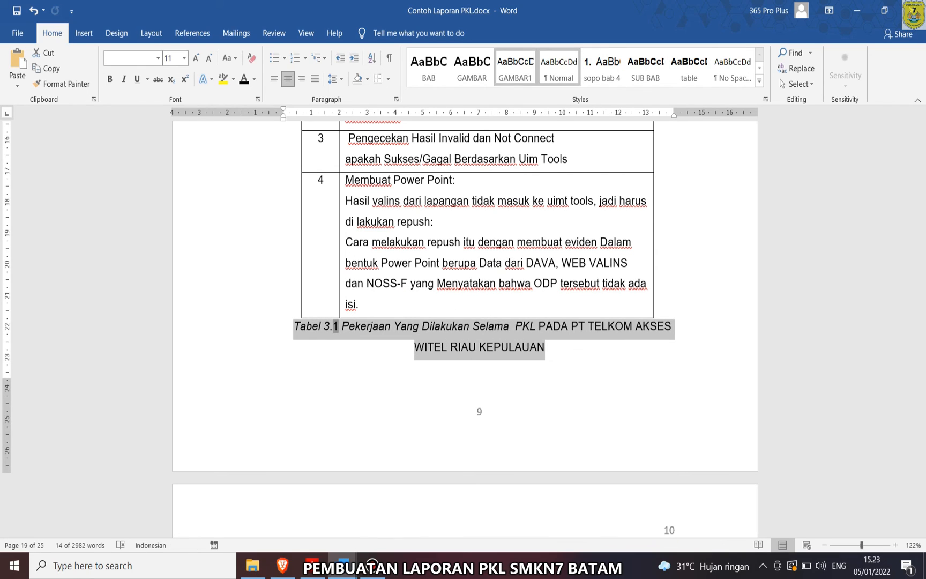
{"action": "left_click", "coordinate": [759, 80]}
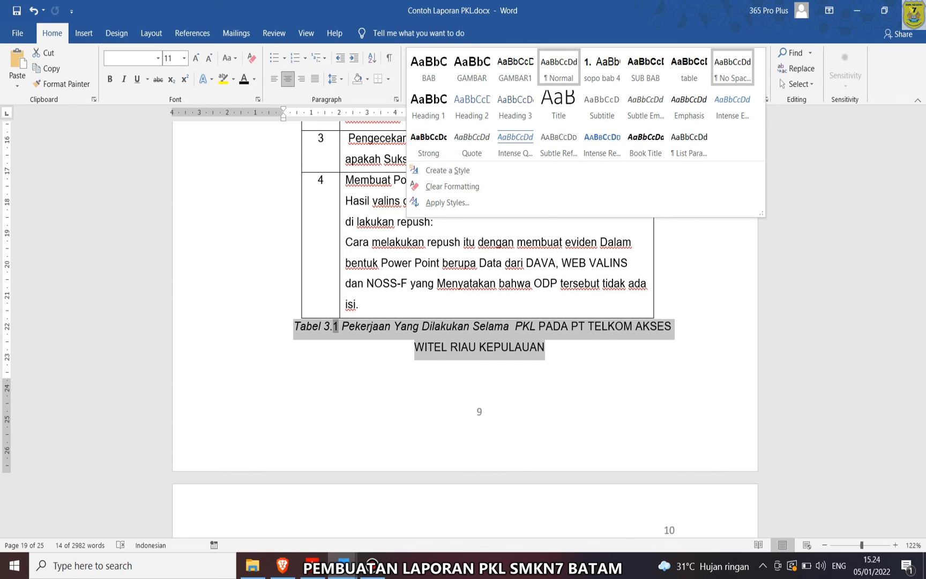
{"action": "left_click", "coordinate": [689, 67]}
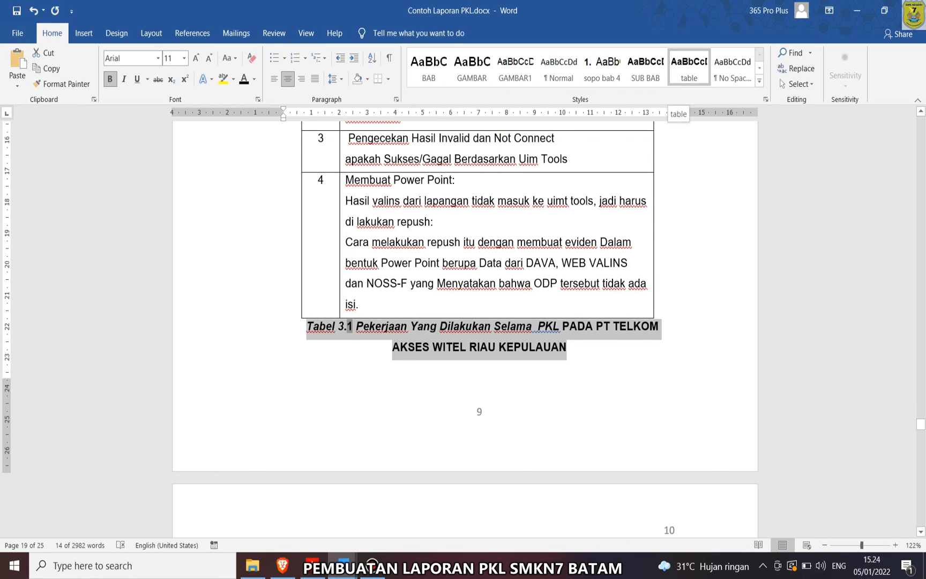
- Remove the bold formatting from the two-line Tabel 3.1 caption below the job table on page 9
{"action": "left_click", "coordinate": [110, 78]}
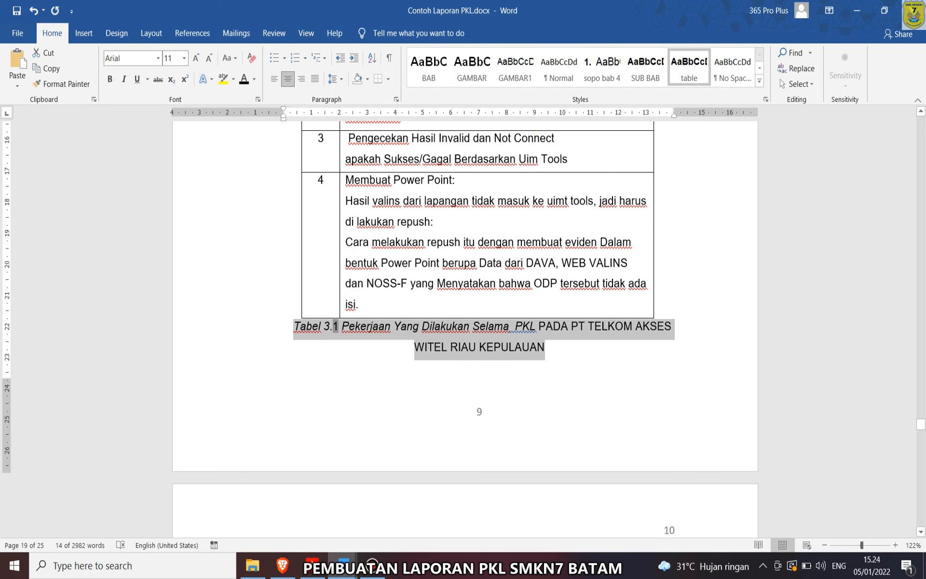
- Set up a custom table of contents below the DAFTAR TABEL title built only from the table style, with heading and outline levels cleared
{"action": "left_click_drag", "start_coordinate": [920, 424], "coordinate": [920, 252]}
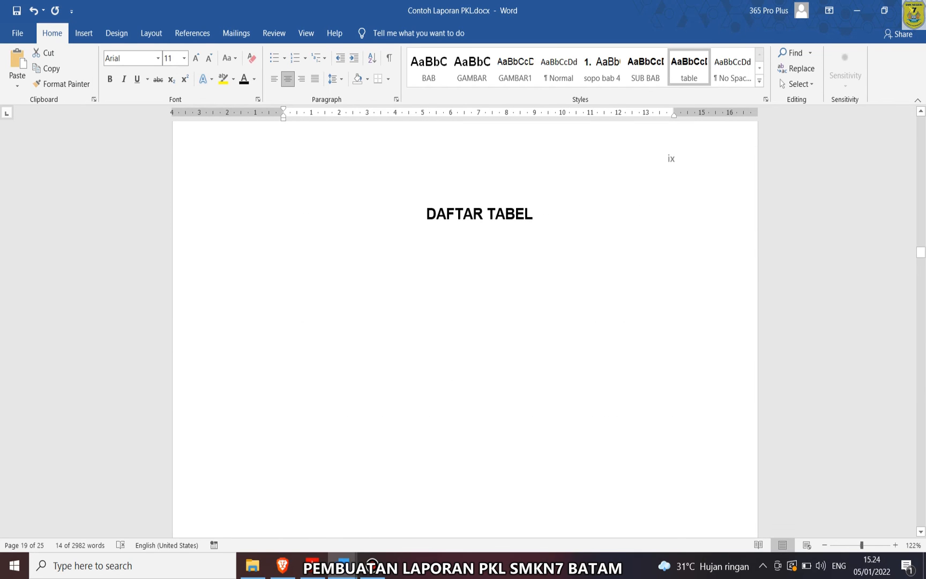
{"action": "left_click", "coordinate": [480, 238]}
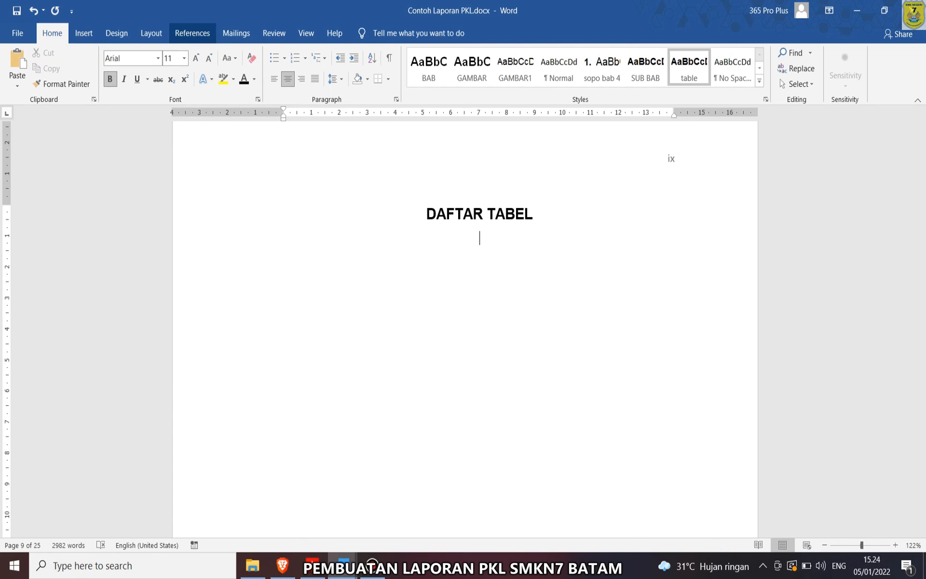
{"action": "left_click", "coordinate": [192, 33]}
{"action": "left_click", "coordinate": [22, 70]}
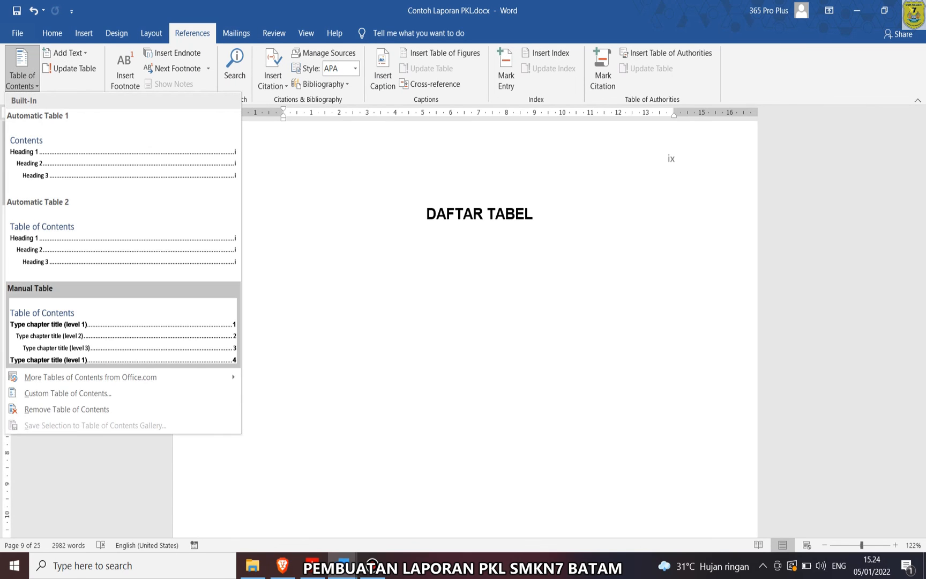
{"action": "left_click", "coordinate": [80, 390]}
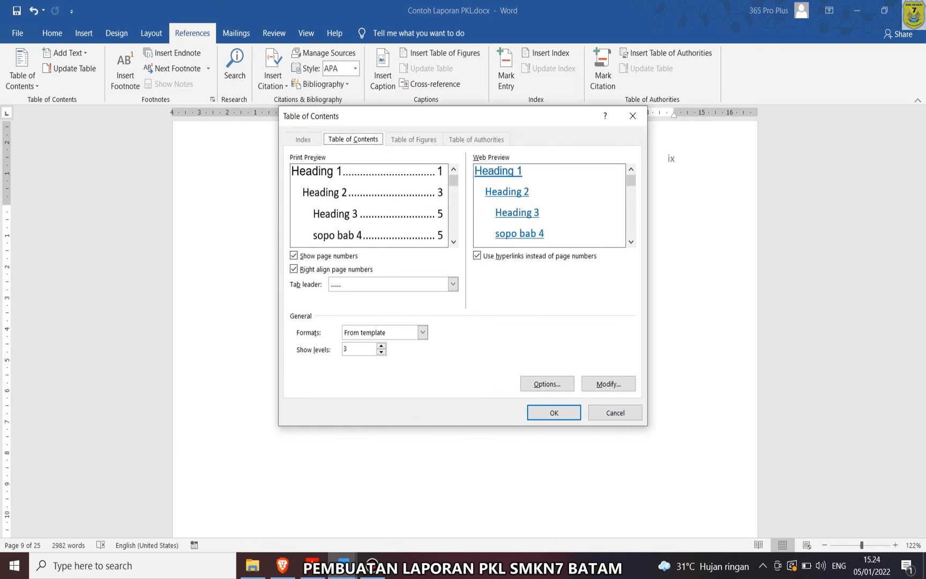
{"action": "left_click", "coordinate": [547, 383]}
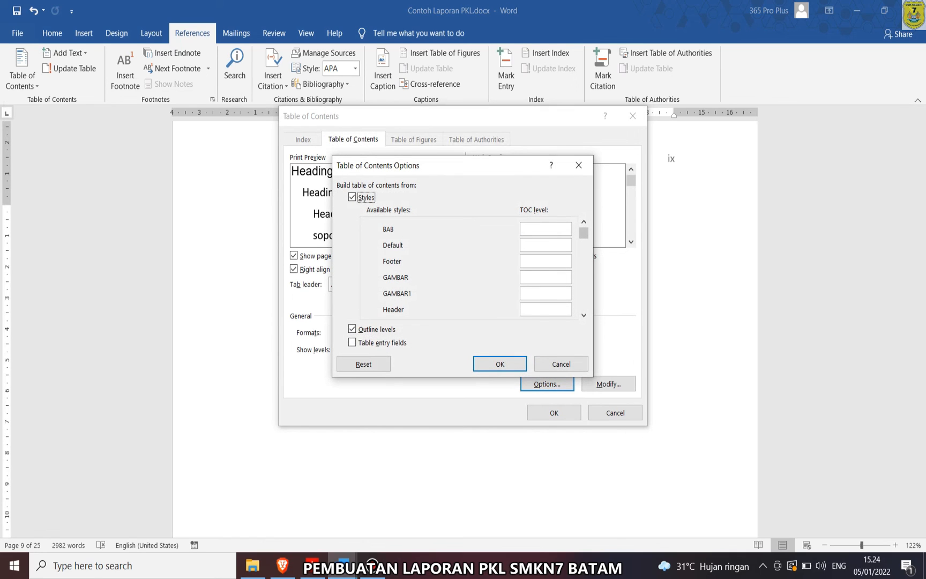
{"action": "left_click", "coordinate": [583, 315]}
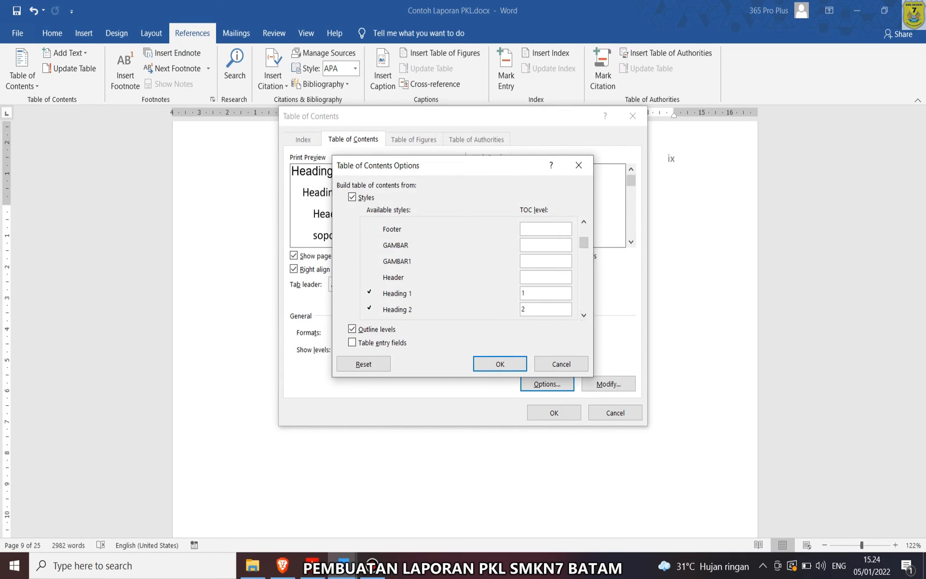
{"action": "left_click", "coordinate": [583, 315]}
{"action": "left_click", "coordinate": [584, 315]}
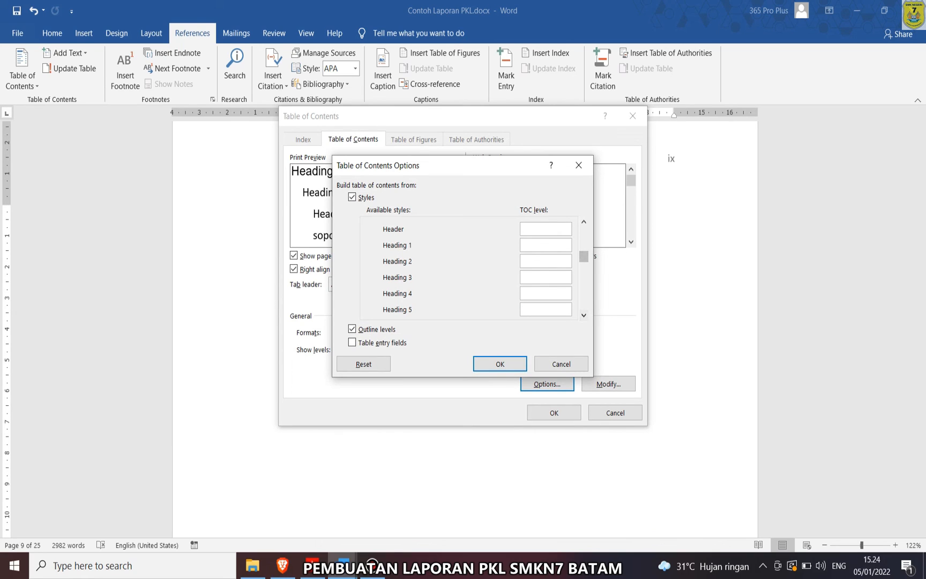
{"action": "left_click", "coordinate": [584, 221]}
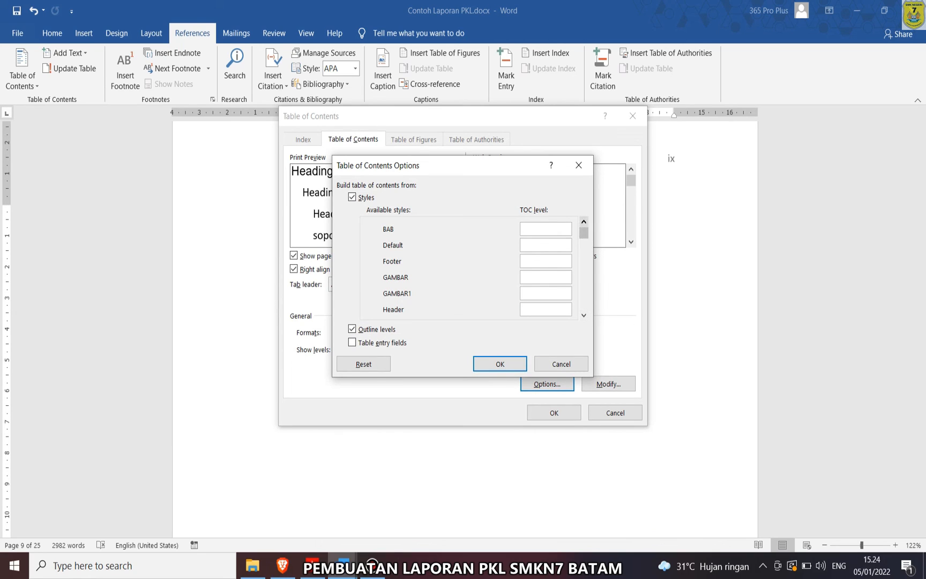
{"action": "left_click", "coordinate": [584, 315]}
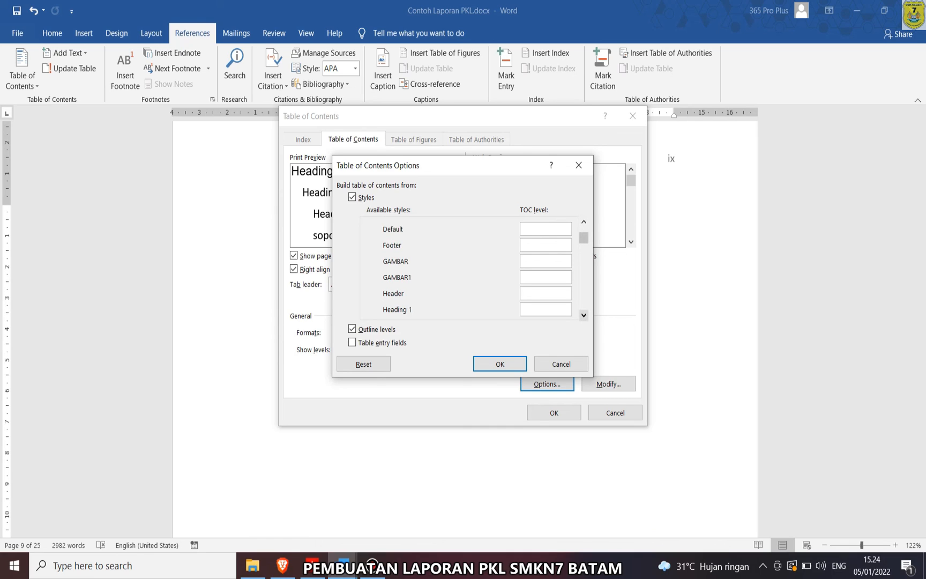
{"action": "left_click", "coordinate": [584, 315]}
{"action": "left_click", "coordinate": [584, 315]}
{"action": "left_click", "coordinate": [583, 315]}
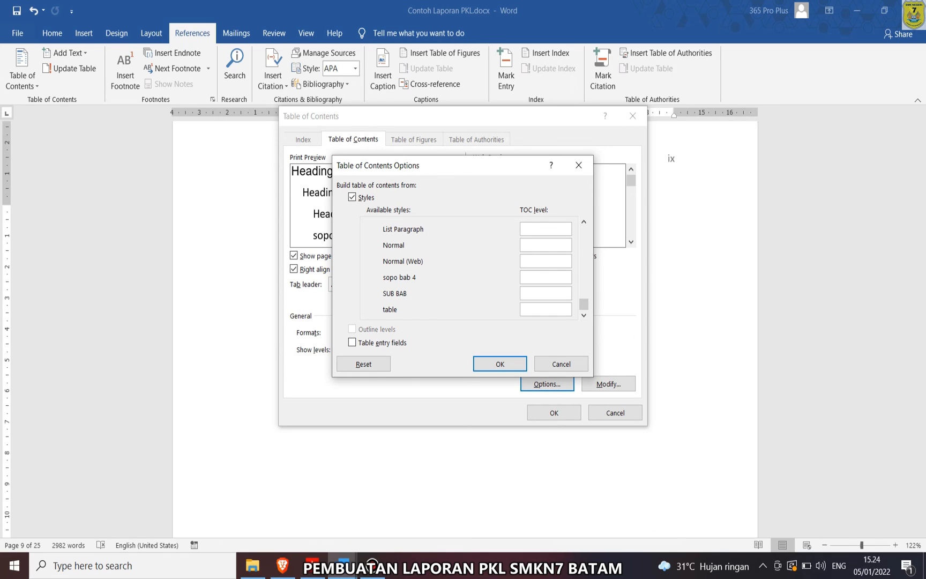
{"action": "left_click", "coordinate": [500, 364]}
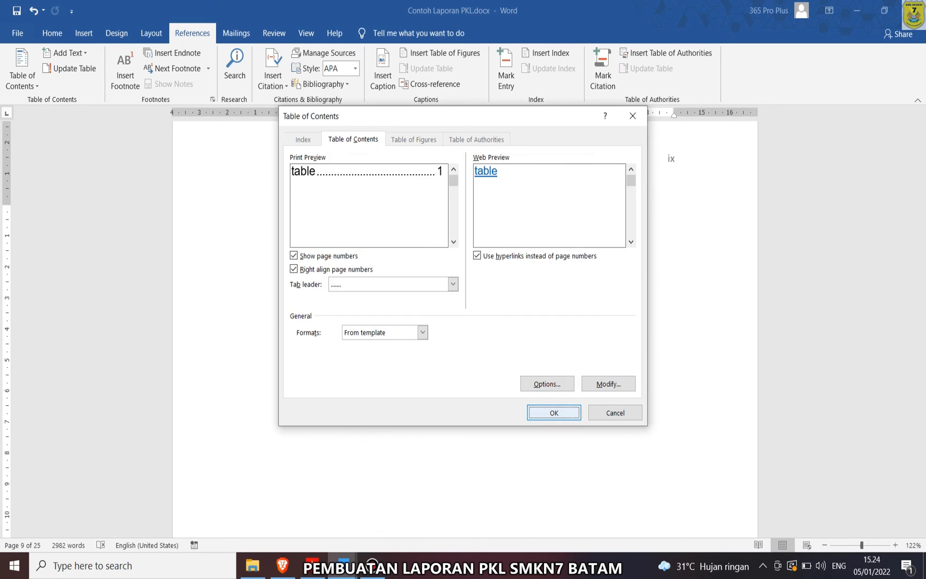
- Insert the table caption list under DAFTAR TABEL as a separate list, keeping the existing DAFTAR ISI and DAFTAR GAMBAR lists
{"action": "left_click", "coordinate": [554, 412]}
{"action": "left_click", "coordinate": [467, 319]}
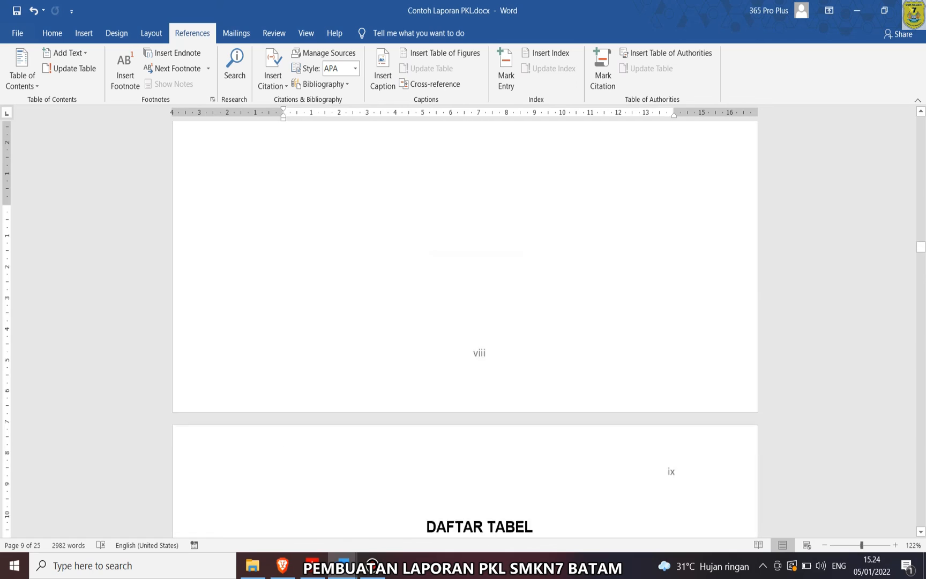
{"action": "scroll", "coordinate": [465, 322], "scroll_direction": "down", "scroll_amount": 3}
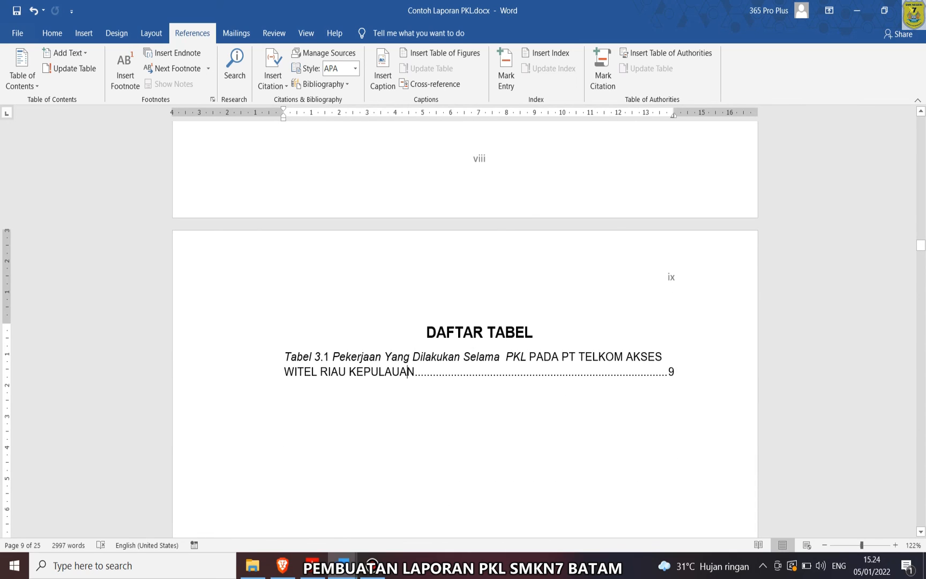
{"action": "left_click", "coordinate": [654, 357]}
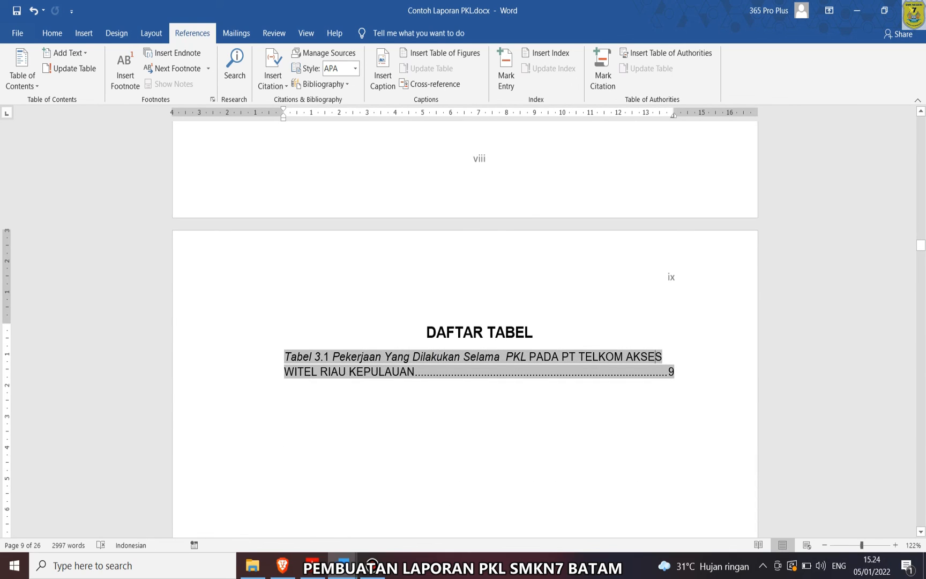
- Examine the report from the cover through DAFTAR ISI, DAFTAR GAMBAR and DAFTAR TABEL to BAB I, checking the lists and page numbering
{"action": "left_click_drag", "start_coordinate": [920, 245], "coordinate": [920, 120]}
{"action": "scroll", "coordinate": [465, 329], "scroll_direction": "down", "scroll_amount": 10}
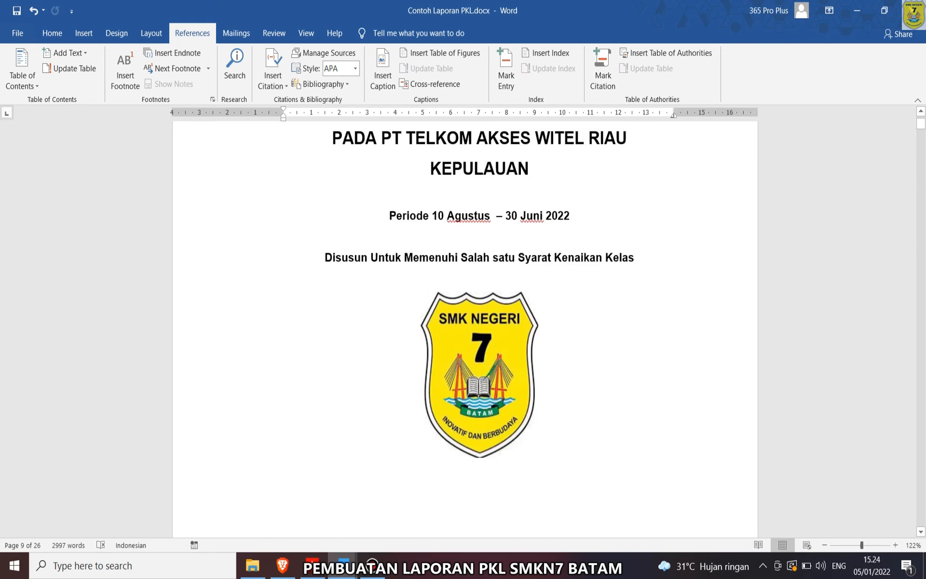
{"action": "scroll", "coordinate": [465, 321], "scroll_direction": "down", "scroll_amount": 20}
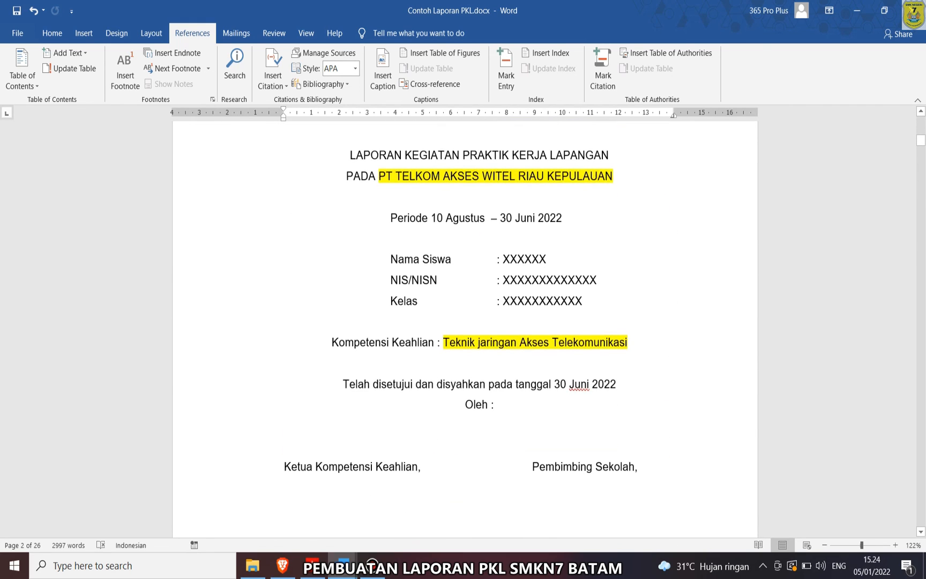
{"action": "scroll", "coordinate": [465, 322], "scroll_direction": "down", "scroll_amount": 20}
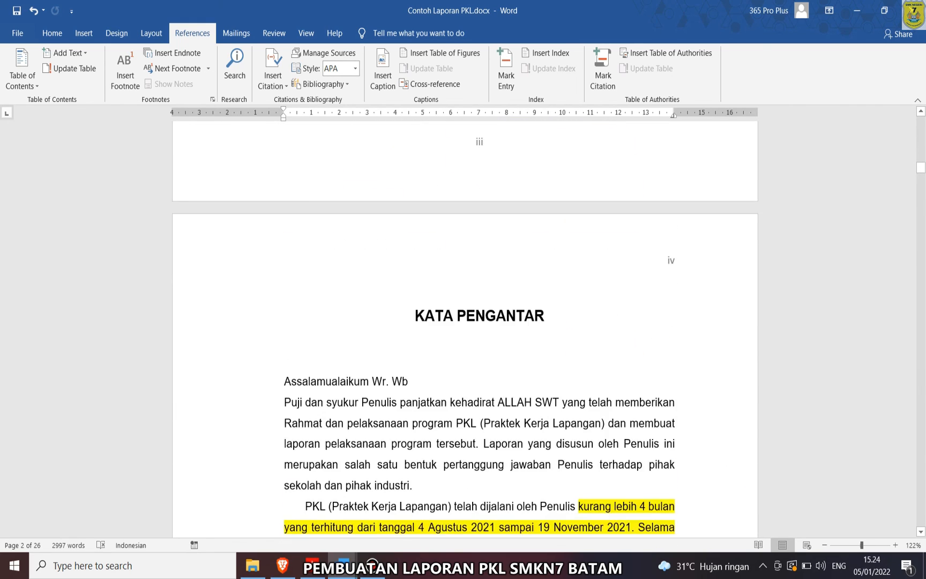
{"action": "scroll", "coordinate": [465, 322], "scroll_direction": "down", "scroll_amount": 20}
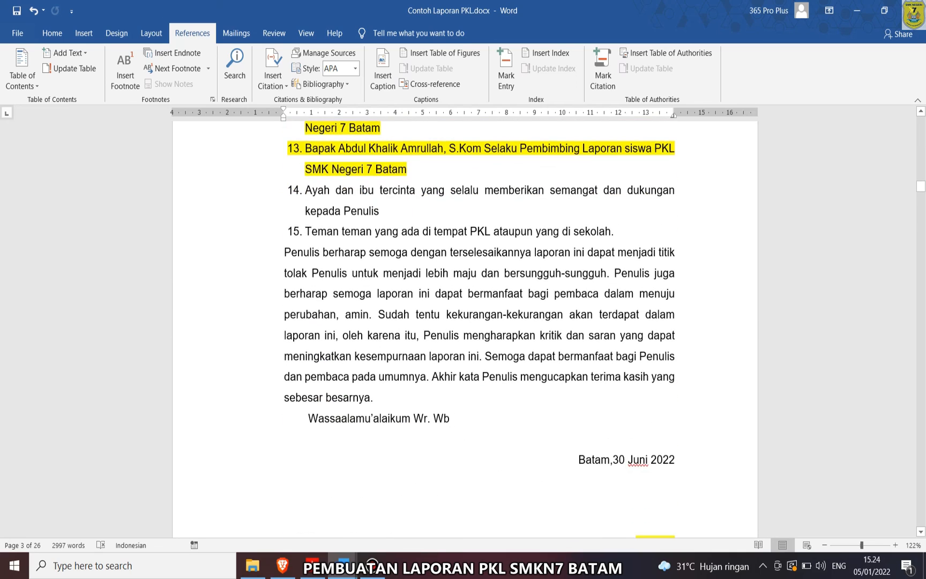
{"action": "scroll", "coordinate": [465, 322], "scroll_direction": "down", "scroll_amount": 10}
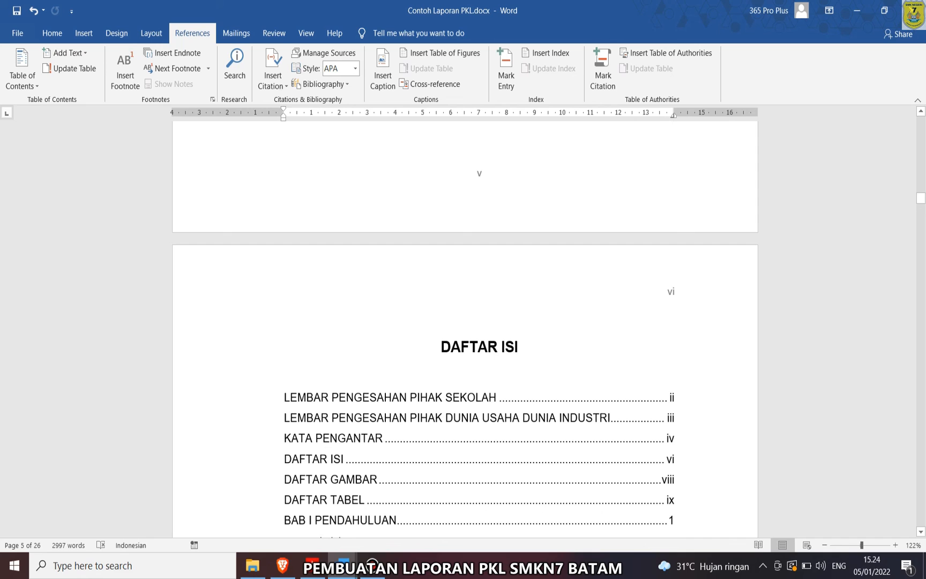
{"action": "scroll", "coordinate": [465, 321], "scroll_direction": "down", "scroll_amount": 10}
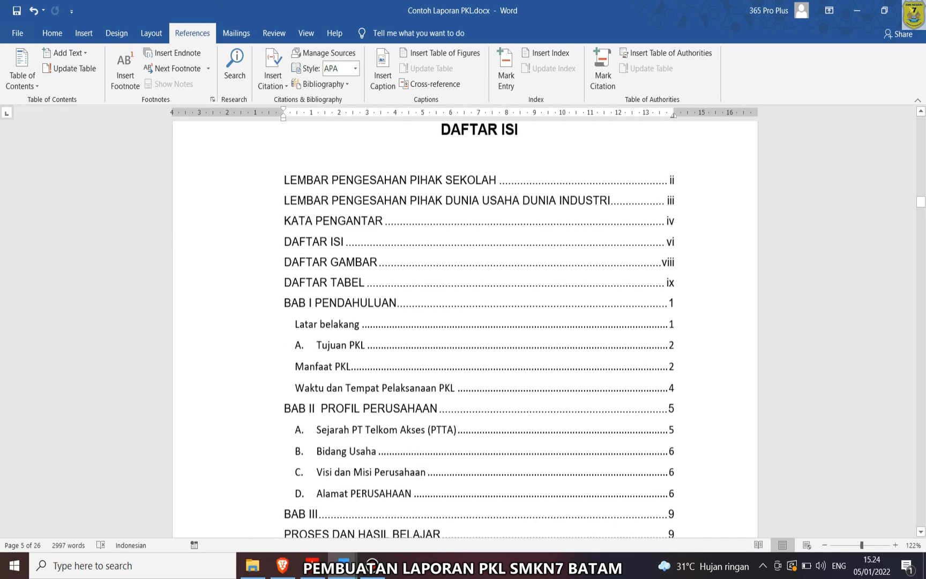
{"action": "scroll", "coordinate": [465, 322], "scroll_direction": "down", "scroll_amount": 15}
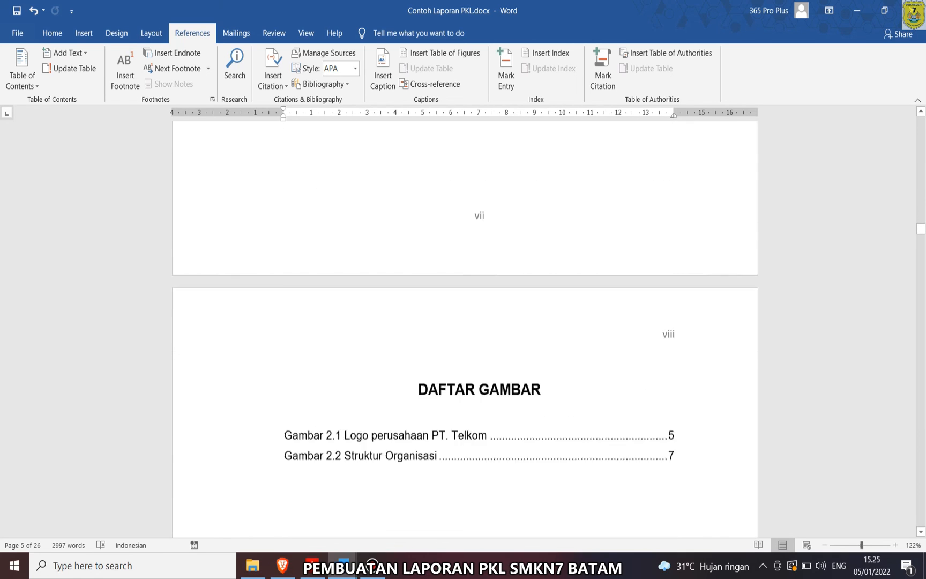
{"action": "scroll", "coordinate": [465, 321], "scroll_direction": "down", "scroll_amount": 15}
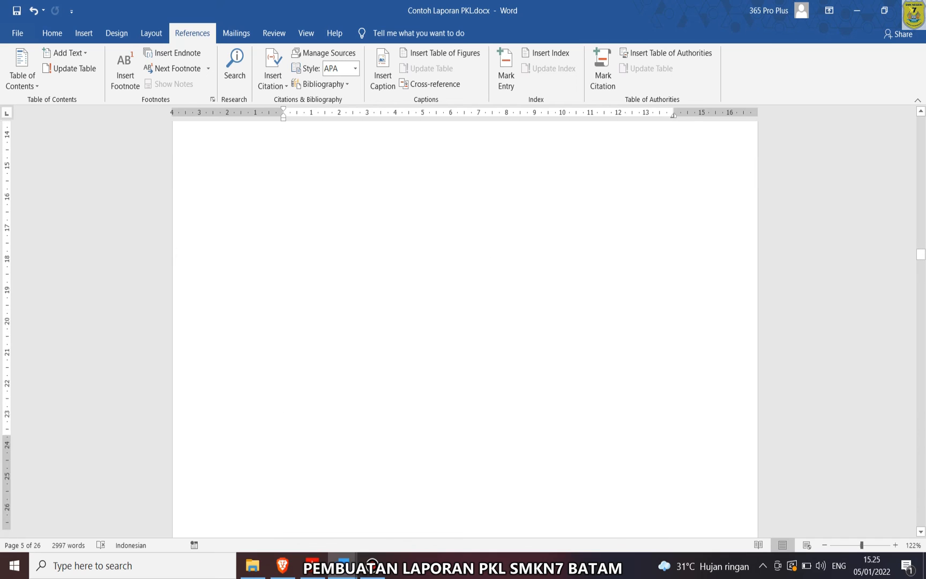
{"action": "scroll", "coordinate": [466, 322], "scroll_direction": "down", "scroll_amount": 20}
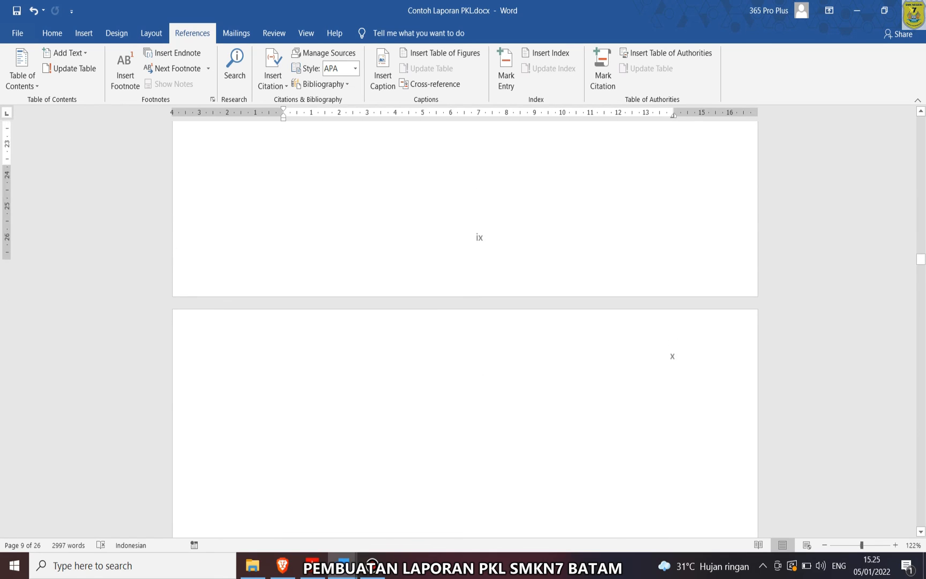
{"action": "scroll", "coordinate": [465, 321], "scroll_direction": "down", "scroll_amount": 15}
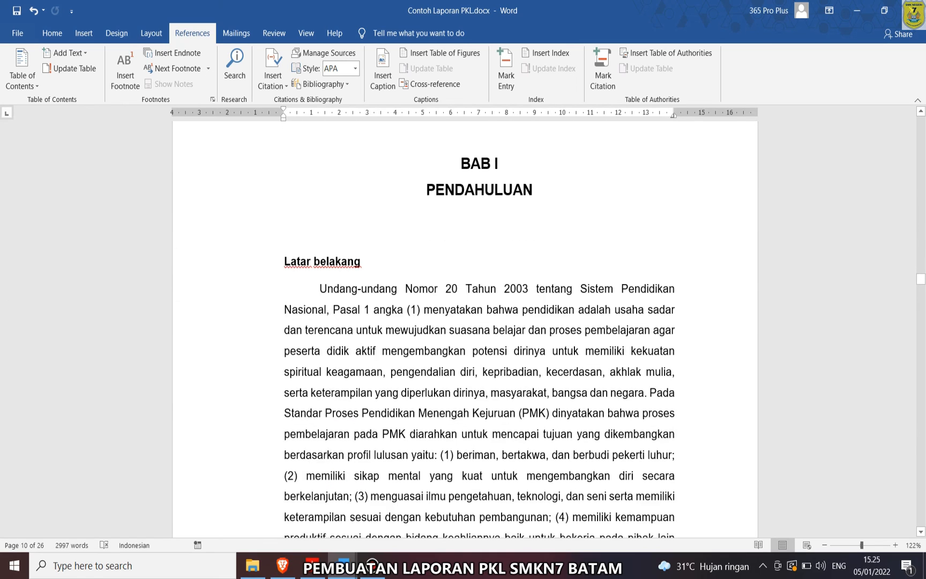
{"action": "scroll", "coordinate": [465, 321], "scroll_direction": "down", "scroll_amount": 4}
- Remove the page numbers from the headers and footers of Section 1, the pages before BAB I
{"action": "scroll", "coordinate": [465, 321], "scroll_direction": "up", "scroll_amount": 15}
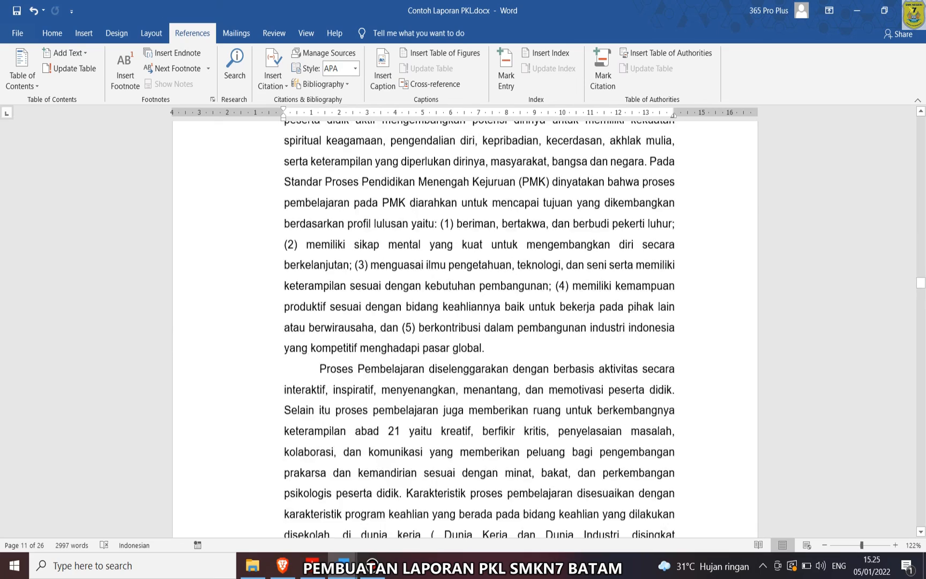
{"action": "scroll", "coordinate": [465, 322], "scroll_direction": "up", "scroll_amount": 5}
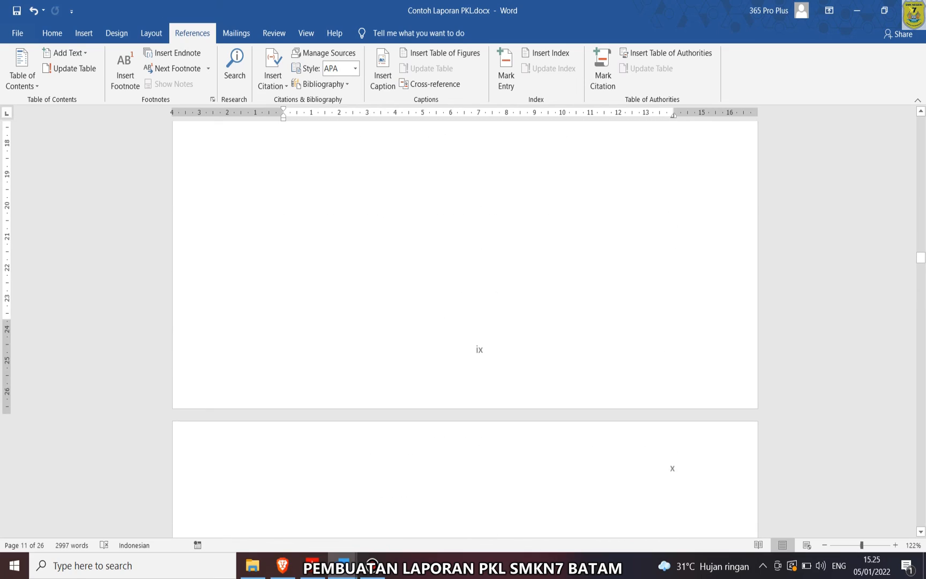
{"action": "double_click", "coordinate": [672, 471]}
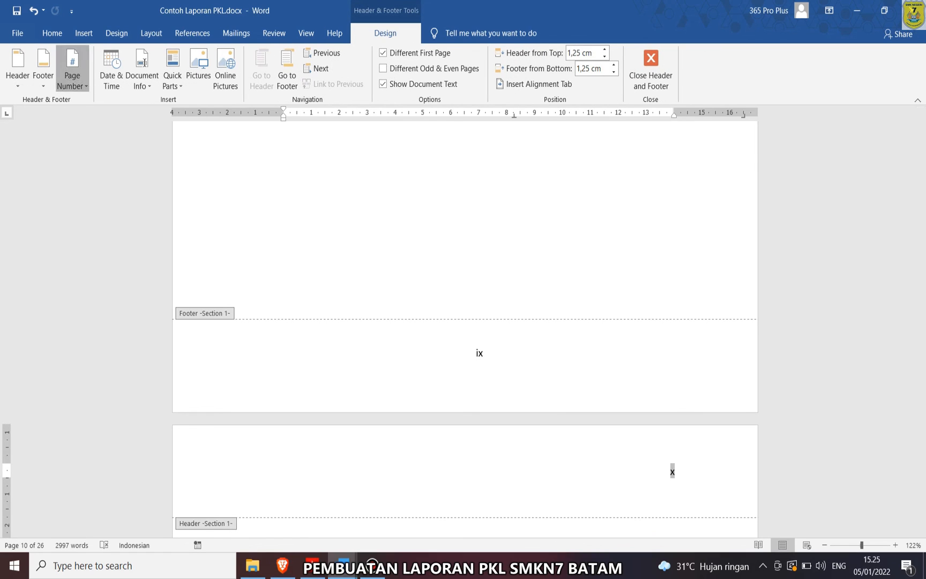
{"action": "left_click", "coordinate": [72, 75]}
{"action": "left_click", "coordinate": [112, 183]}
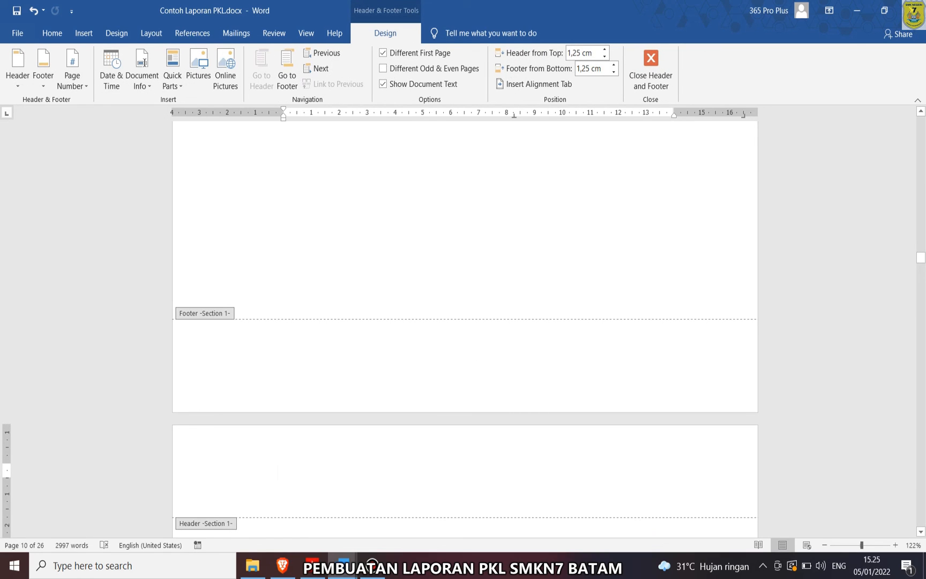
{"action": "left_click", "coordinate": [650, 70]}
- Insert a centred Plain Number 2 page number at the bottom of the cover page and leave the footer
{"action": "scroll", "coordinate": [465, 322], "scroll_direction": "up", "scroll_amount": 10}
{"action": "scroll", "coordinate": [465, 322], "scroll_direction": "up", "scroll_amount": 20}
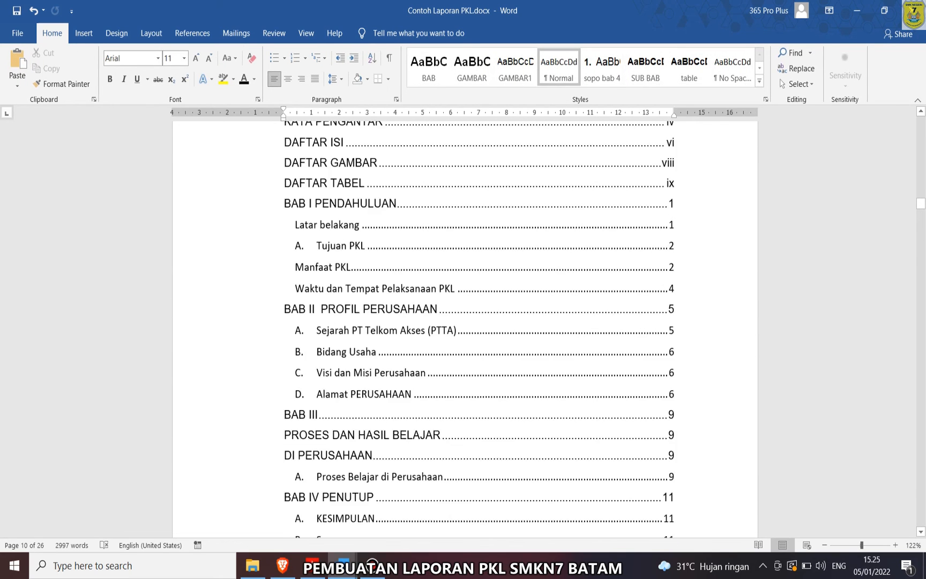
{"action": "scroll", "coordinate": [465, 321], "scroll_direction": "up", "scroll_amount": 6}
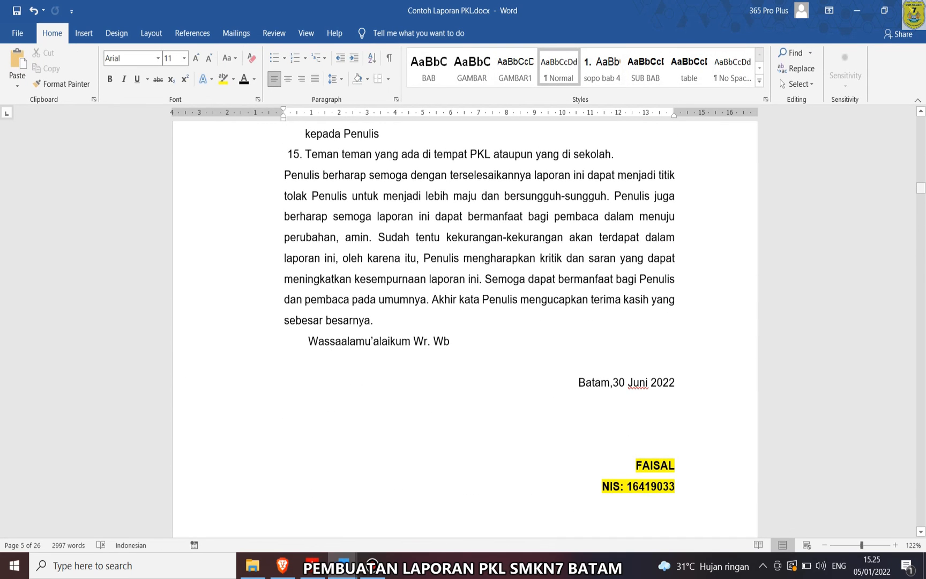
{"action": "scroll", "coordinate": [465, 322], "scroll_direction": "up", "scroll_amount": 20}
{"action": "left_click", "coordinate": [479, 346]}
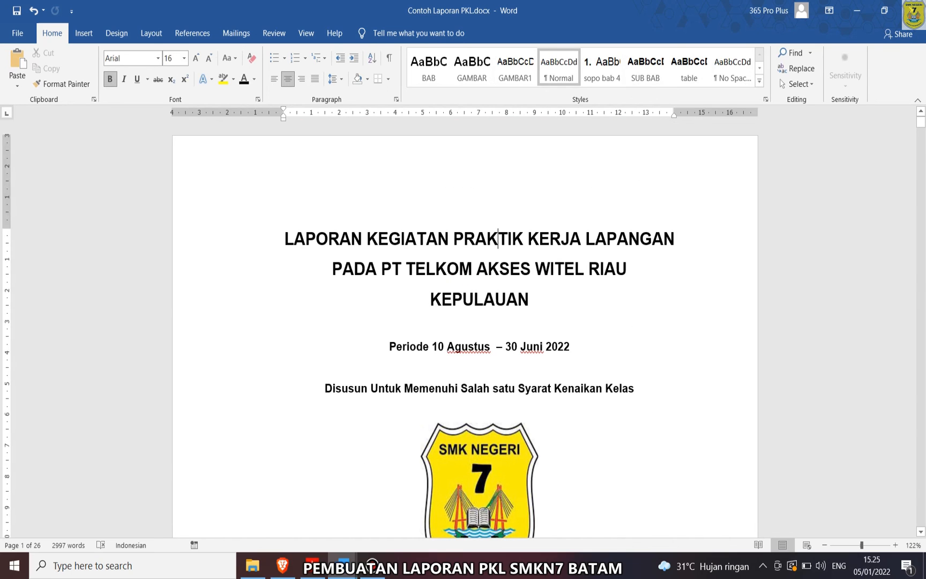
{"action": "scroll", "coordinate": [465, 322], "scroll_direction": "down", "scroll_amount": 10}
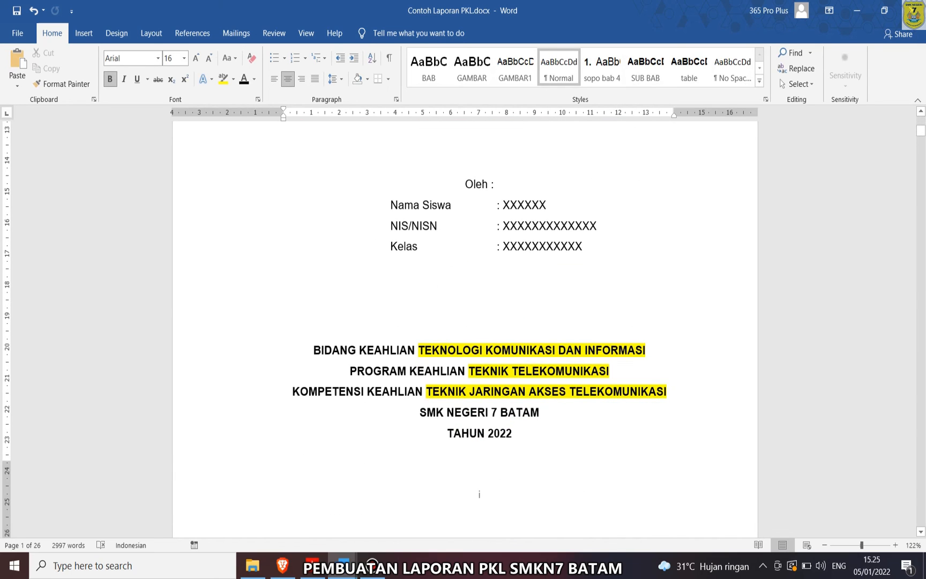
{"action": "left_click", "coordinate": [83, 33]}
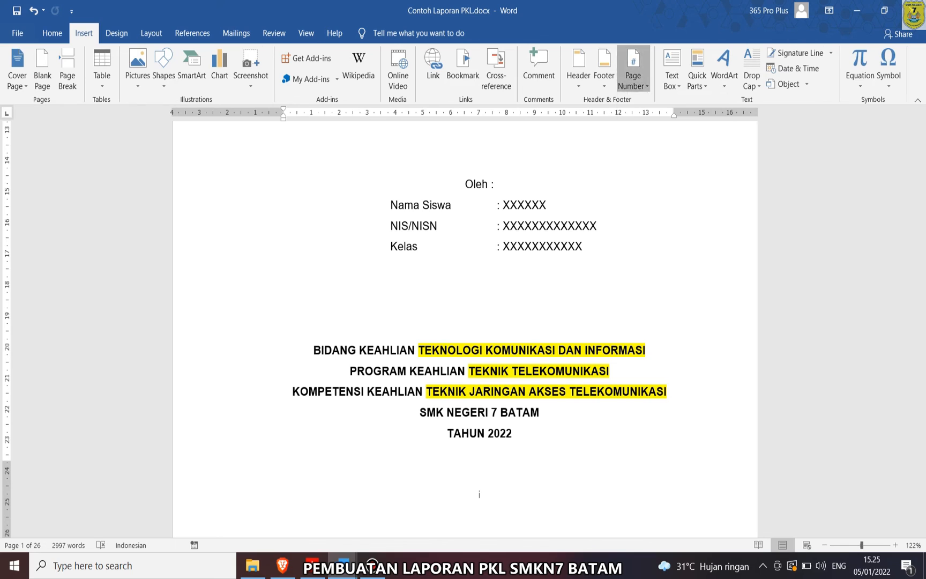
{"action": "left_click", "coordinate": [633, 75]}
{"action": "mouse_move", "coordinate": [661, 116]}
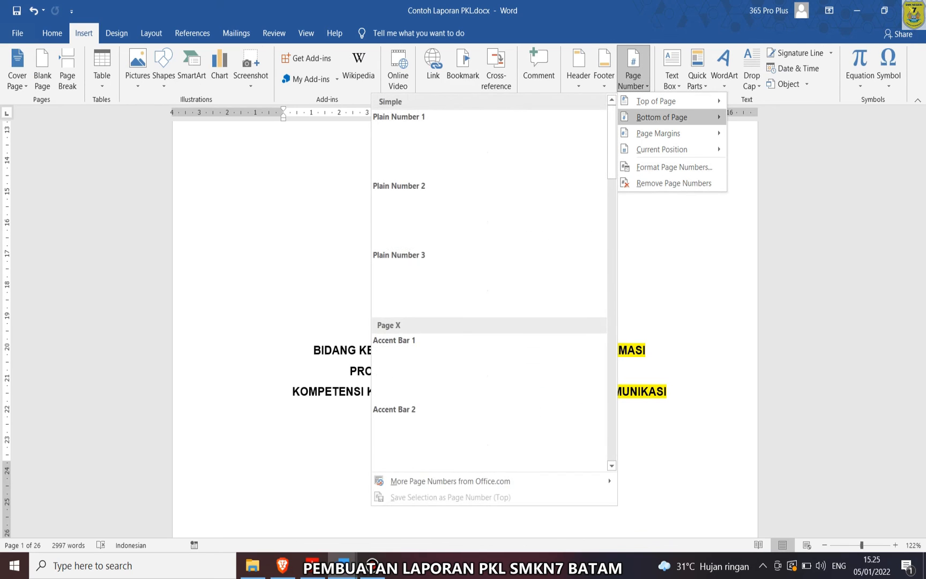
{"action": "left_click", "coordinate": [488, 236]}
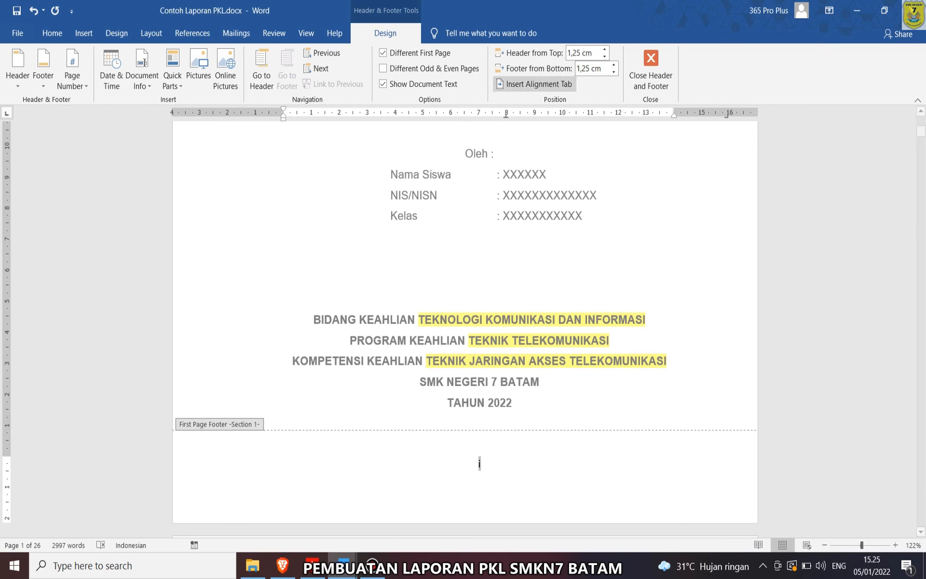
{"action": "left_click", "coordinate": [650, 69]}
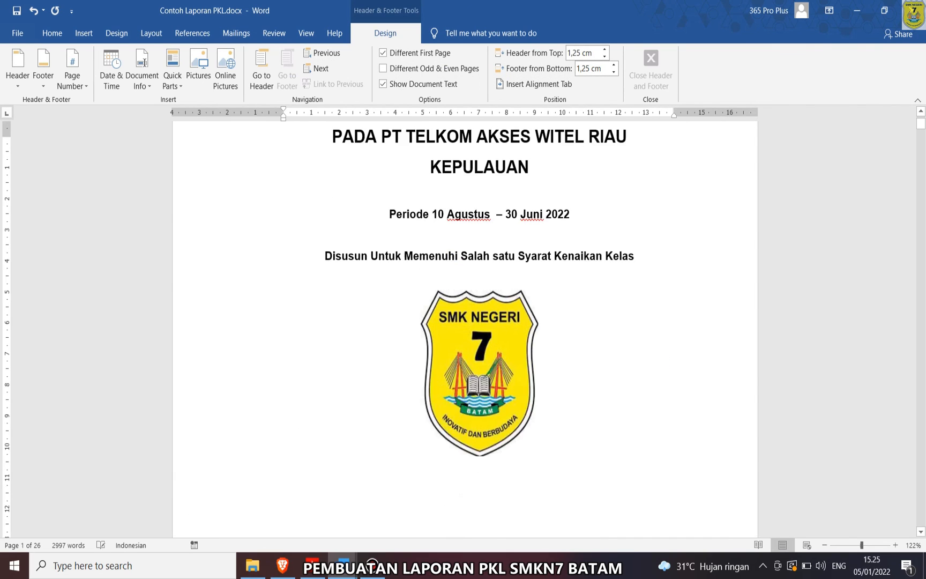
- Turn off the Different First Page option for Section 1 from the cover page's footer and return to the body text
{"action": "scroll", "coordinate": [465, 321], "scroll_direction": "down", "scroll_amount": 15}
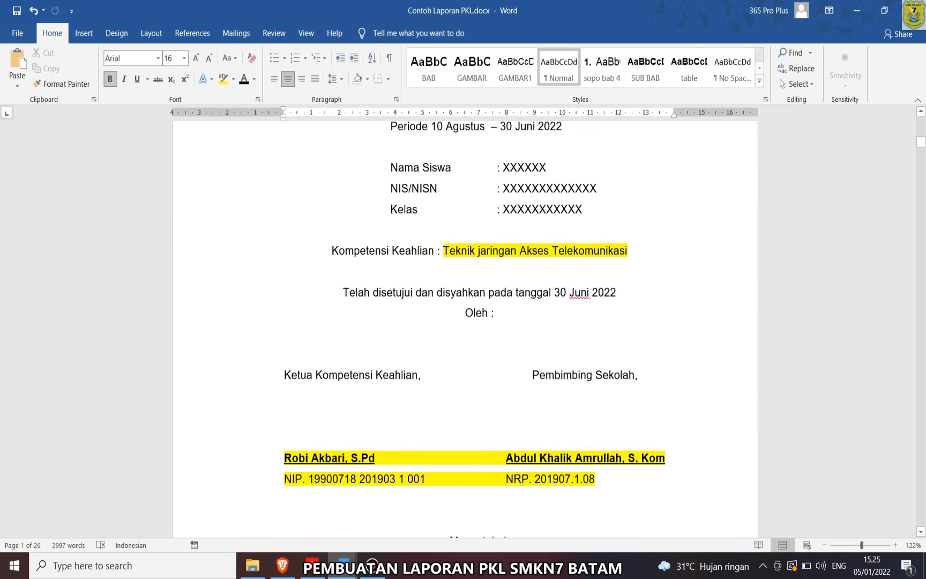
{"action": "scroll", "coordinate": [465, 321], "scroll_direction": "up", "scroll_amount": 15}
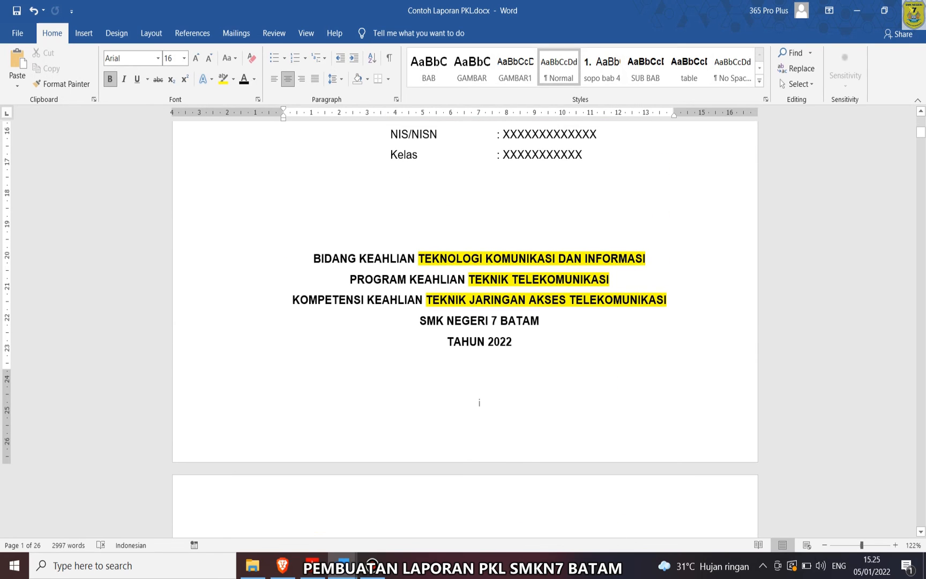
{"action": "double_click", "coordinate": [479, 402]}
{"action": "scroll", "coordinate": [479, 402], "scroll_direction": "down", "scroll_amount": 7}
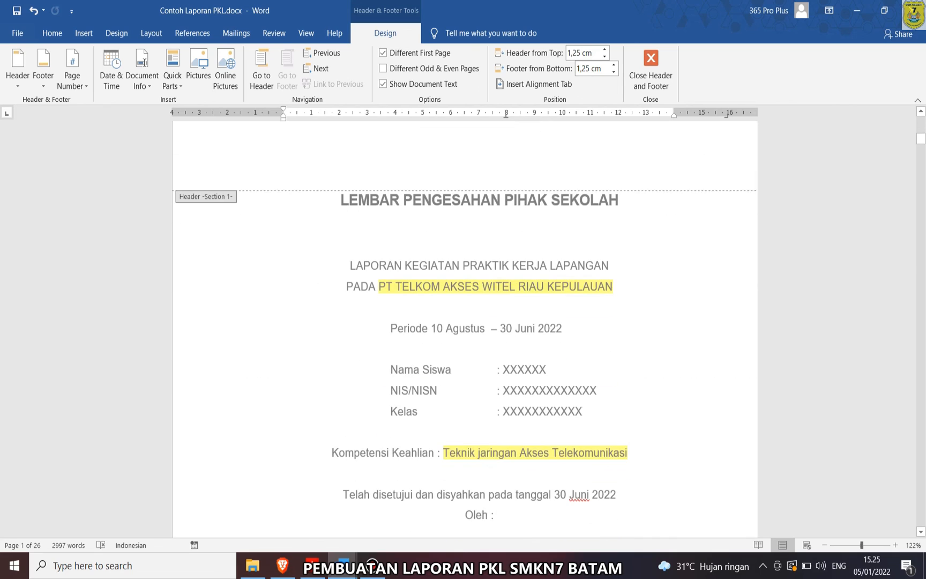
{"action": "scroll", "coordinate": [479, 209], "scroll_direction": "up", "scroll_amount": 4}
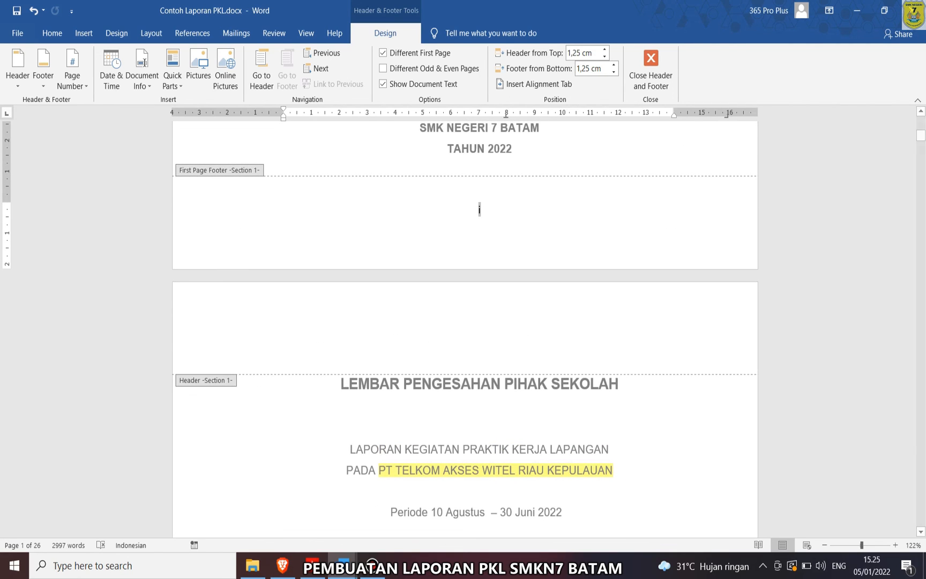
{"action": "left_click", "coordinate": [383, 53]}
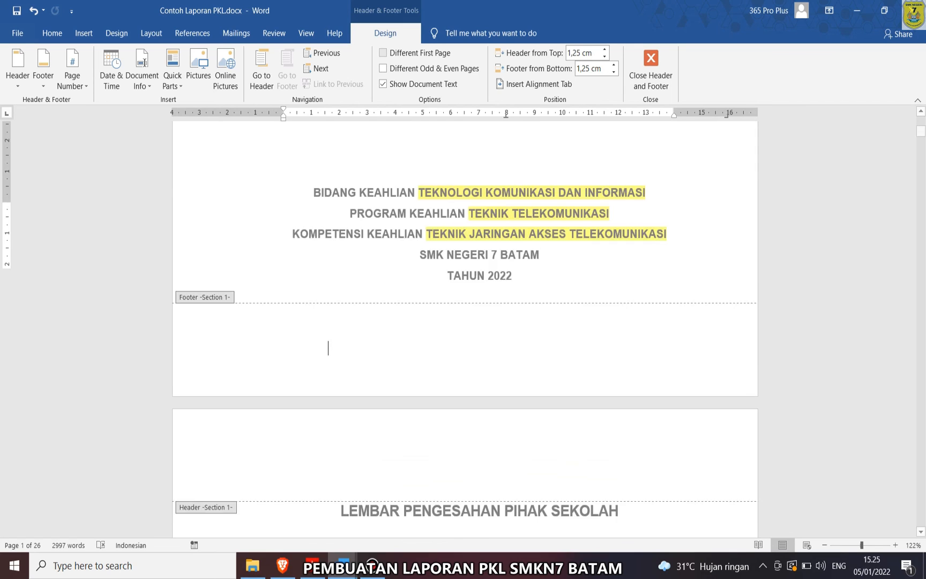
{"action": "scroll", "coordinate": [465, 329], "scroll_direction": "up", "scroll_amount": 1}
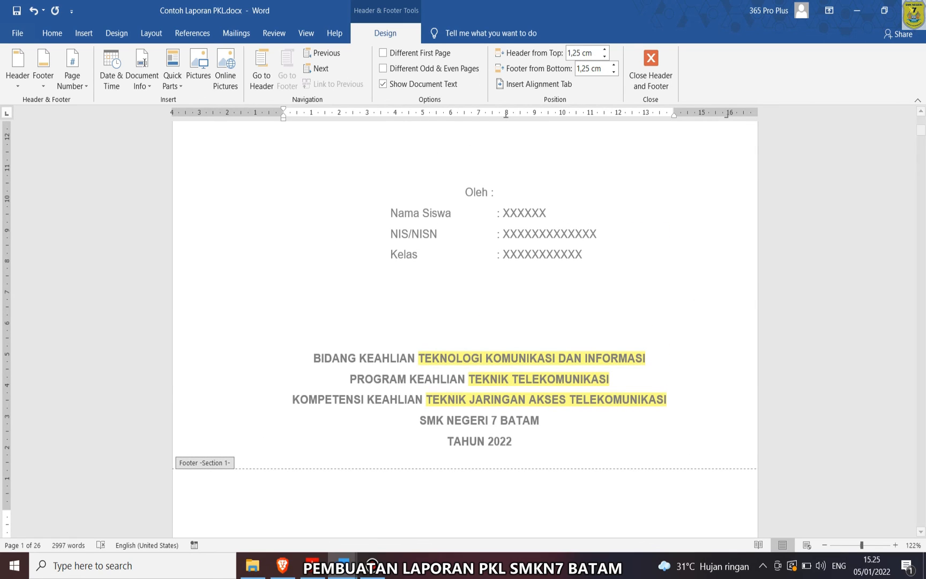
{"action": "left_click", "coordinate": [651, 67]}
- Insert a centred Plain Number 2 page number in the Section 1 footer from the LEMBAR PENGESAHAN PIHAK SEKOLAH page, and close the footer
{"action": "scroll", "coordinate": [464, 322], "scroll_direction": "down", "scroll_amount": 10}
{"action": "scroll", "coordinate": [465, 328], "scroll_direction": "up", "scroll_amount": 5}
{"action": "left_click", "coordinate": [490, 213]}
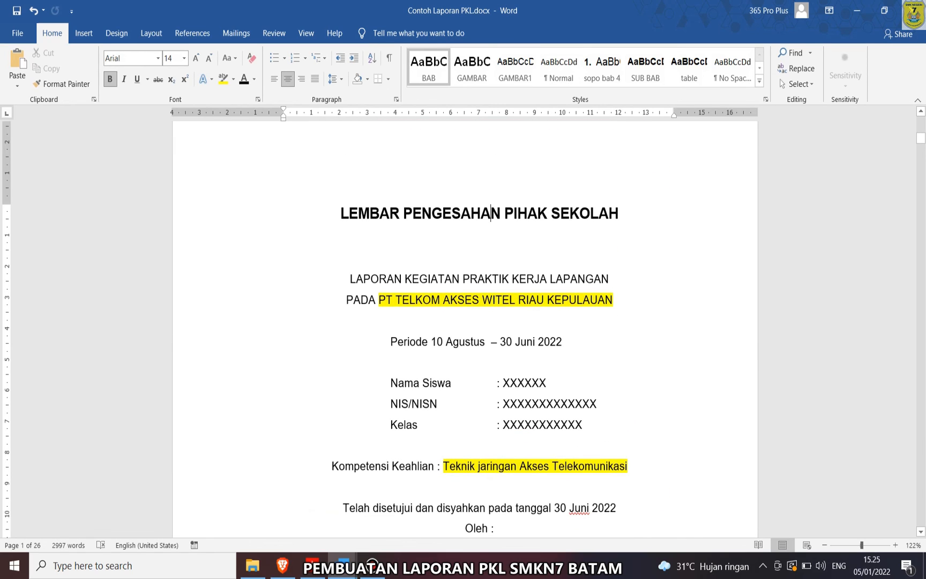
{"action": "left_click", "coordinate": [83, 33]}
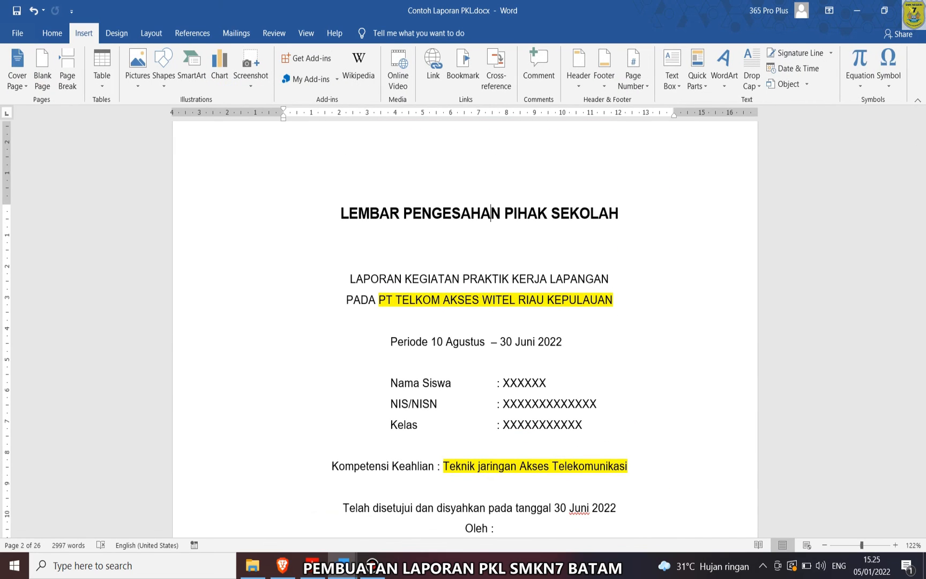
{"action": "left_click", "coordinate": [633, 75]}
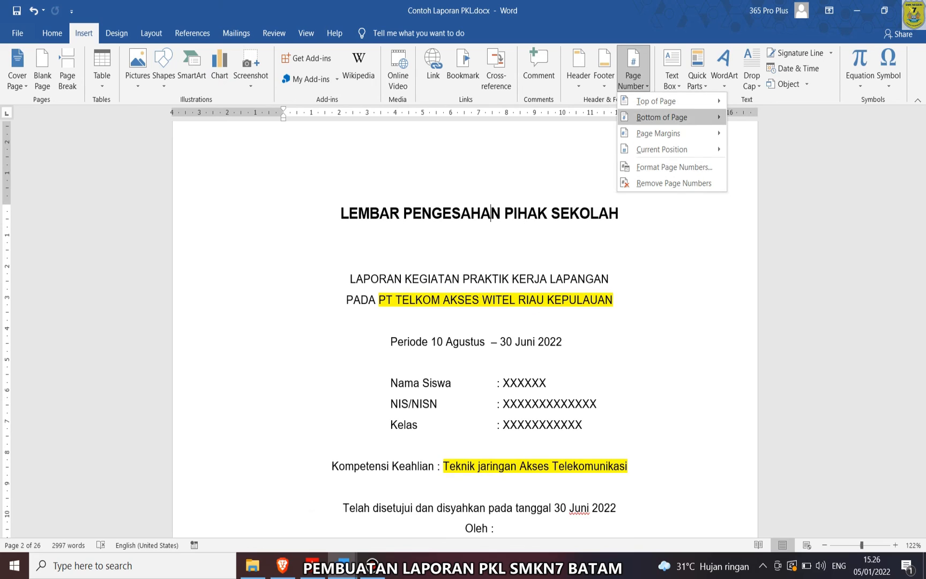
{"action": "mouse_move", "coordinate": [662, 117]}
{"action": "left_click", "coordinate": [496, 233]}
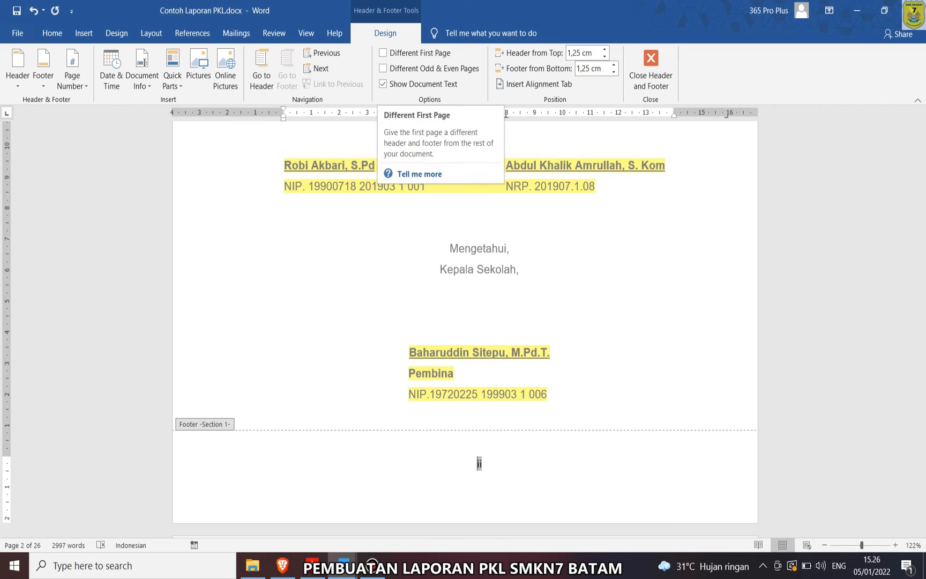
{"action": "left_click", "coordinate": [650, 68]}
- Examine the page numbering and lists from the approval pages through DAFTAR ISI to the end of the report, and return to the cover
{"action": "scroll", "coordinate": [465, 322], "scroll_direction": "down", "scroll_amount": 15}
{"action": "scroll", "coordinate": [465, 321], "scroll_direction": "down", "scroll_amount": 20}
{"action": "scroll", "coordinate": [465, 322], "scroll_direction": "down", "scroll_amount": 20}
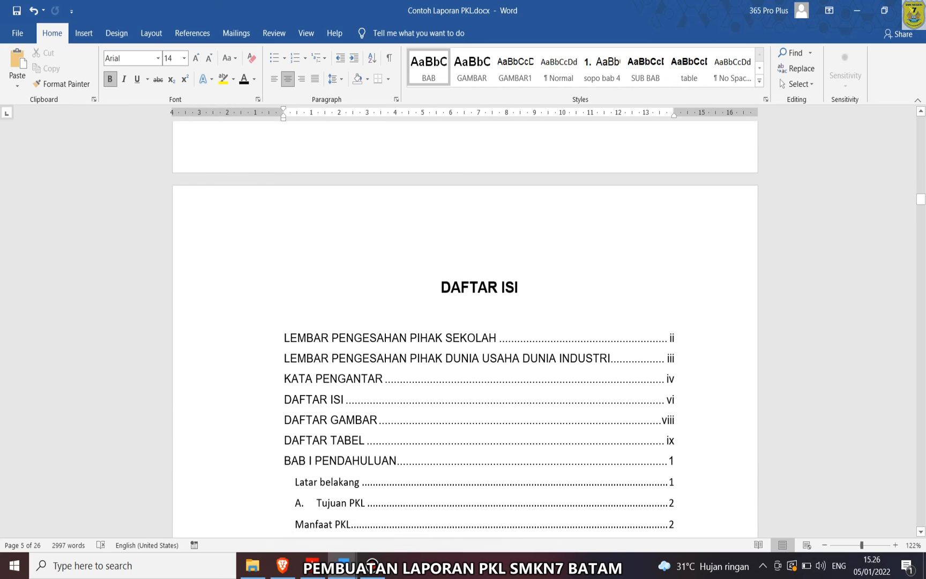
{"action": "scroll", "coordinate": [465, 322], "scroll_direction": "down", "scroll_amount": 8}
{"action": "left_click_drag", "start_coordinate": [921, 206], "coordinate": [921, 519]}
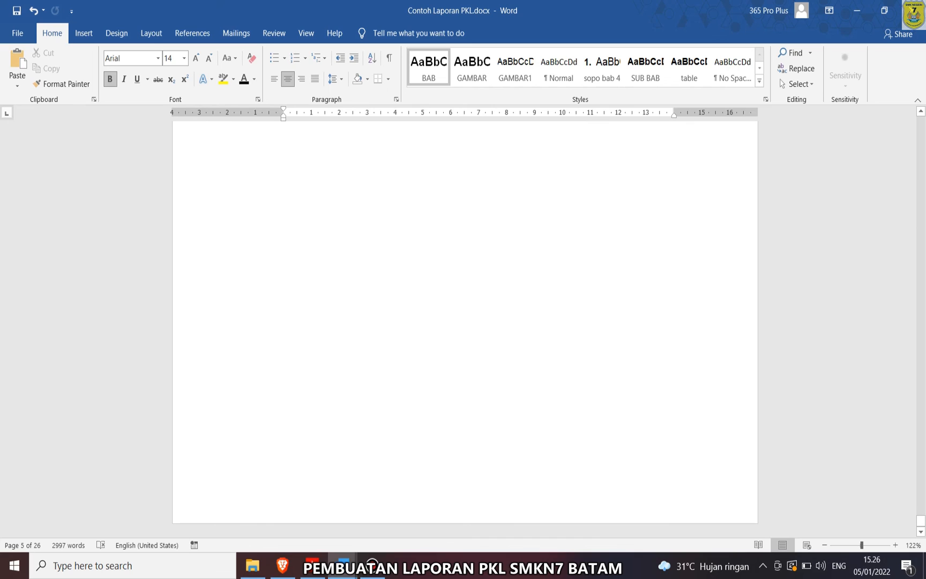
{"action": "scroll", "coordinate": [466, 322], "scroll_direction": "up", "scroll_amount": 12}
{"action": "scroll", "coordinate": [466, 321], "scroll_direction": "up", "scroll_amount": 15}
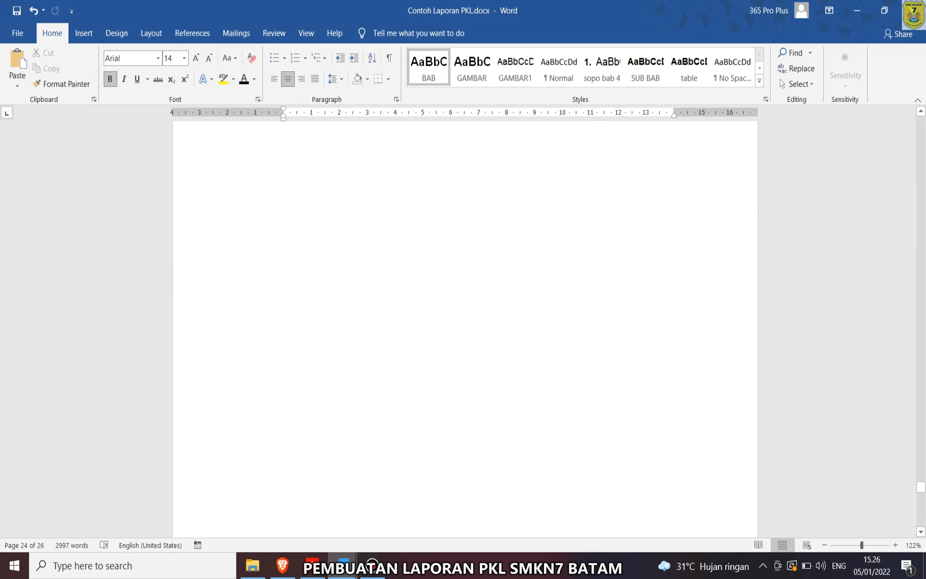
{"action": "scroll", "coordinate": [465, 321], "scroll_direction": "up", "scroll_amount": 3}
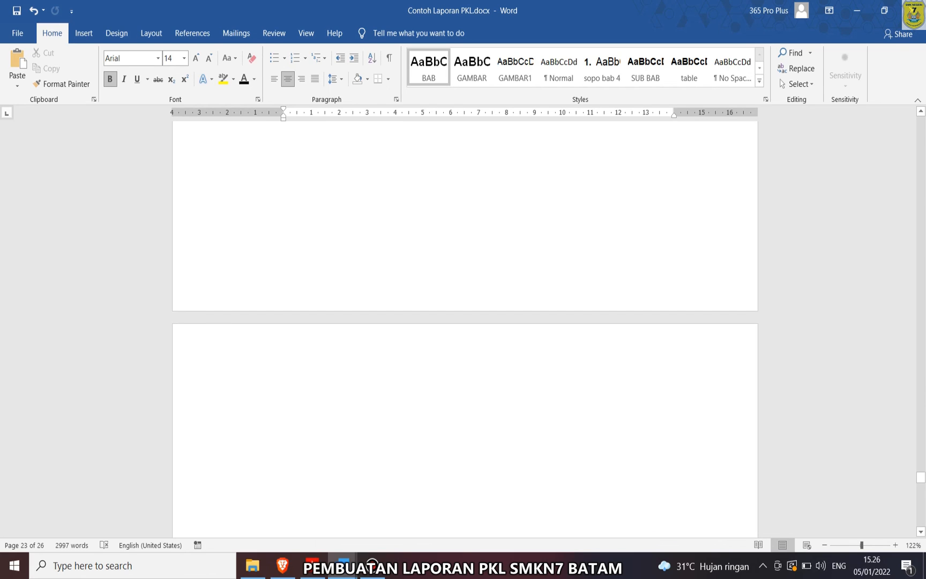
{"action": "left_click_drag", "start_coordinate": [920, 477], "coordinate": [921, 123]}
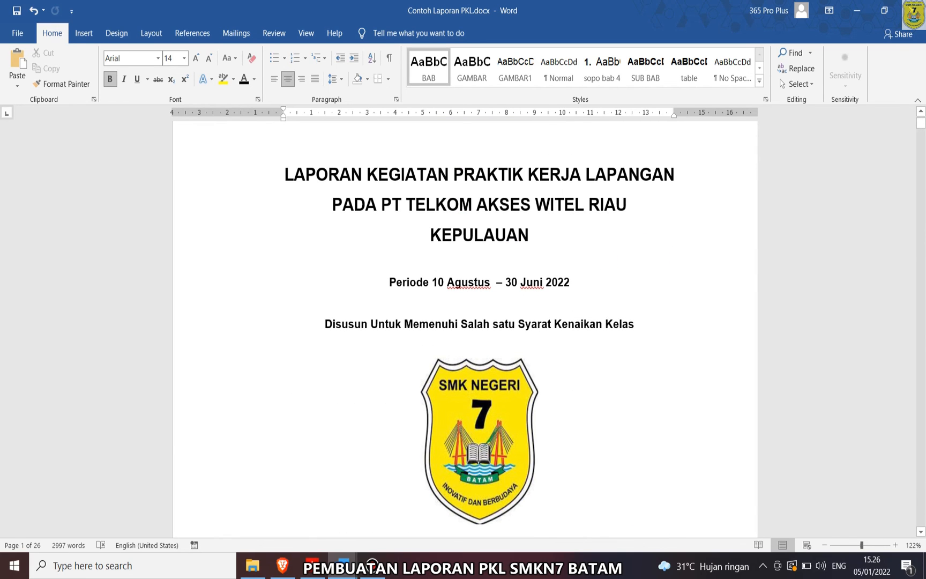
{"action": "left_click_drag", "start_coordinate": [285, 174], "coordinate": [616, 346]}
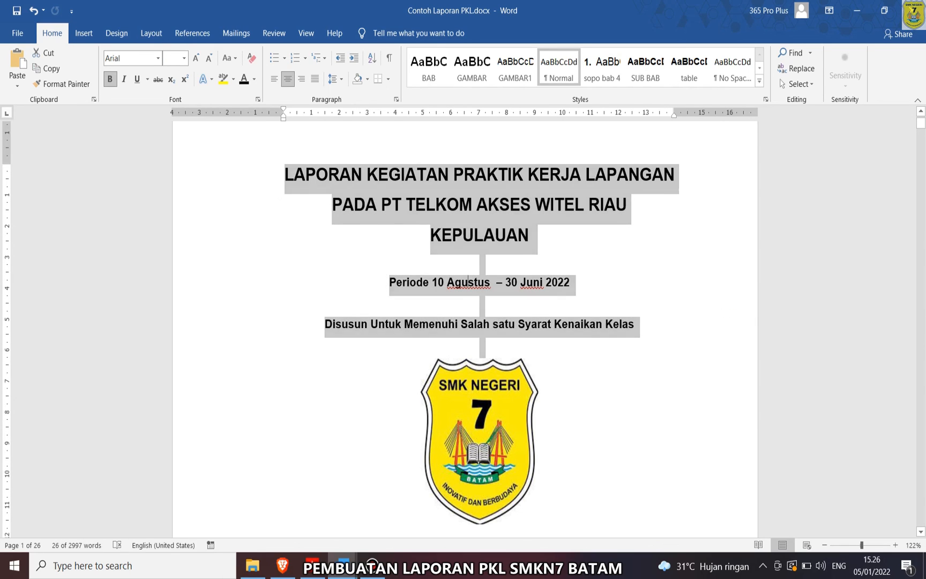
{"action": "left_click", "coordinate": [468, 282]}
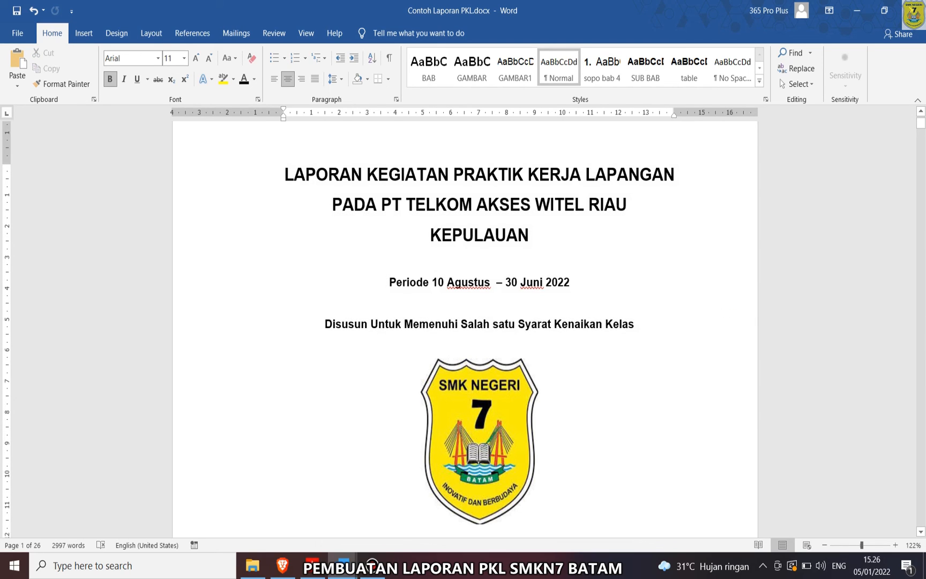
{"action": "left_click", "coordinate": [373, 565]}
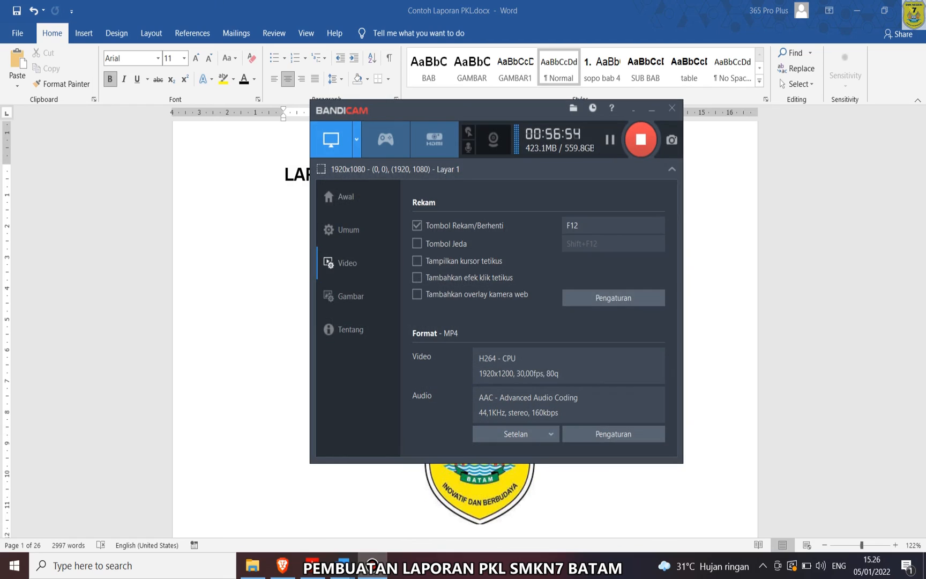